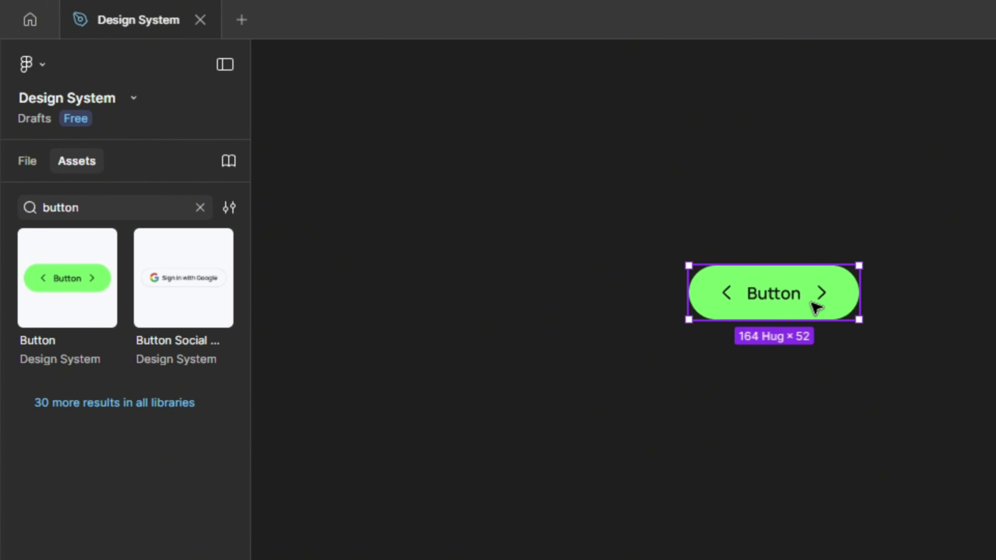
Step: Delete the Button instance from the canvas and return from the asset search to the file's layers with the page list collapsed
{"action": "key", "text": "Delete"}
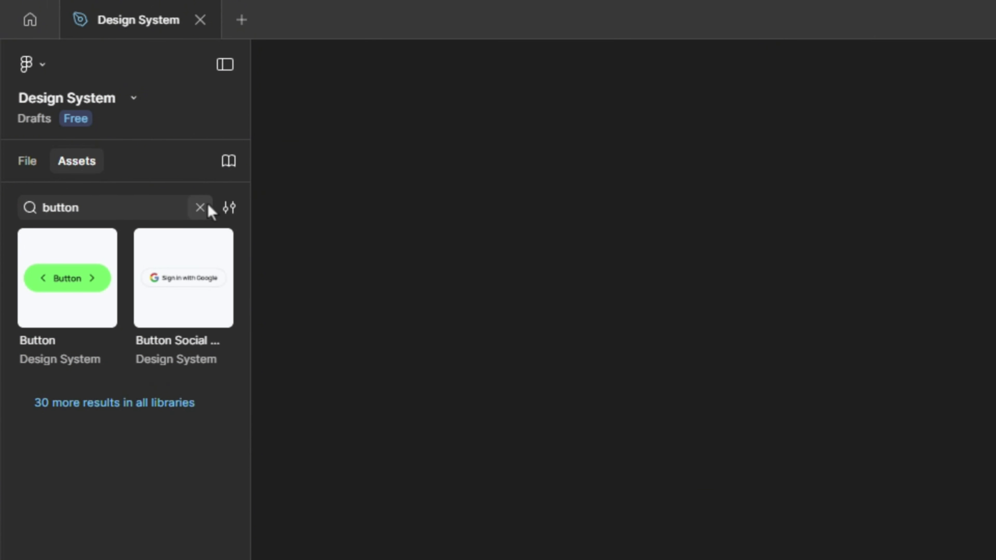
{"action": "left_click", "coordinate": [198, 207]}
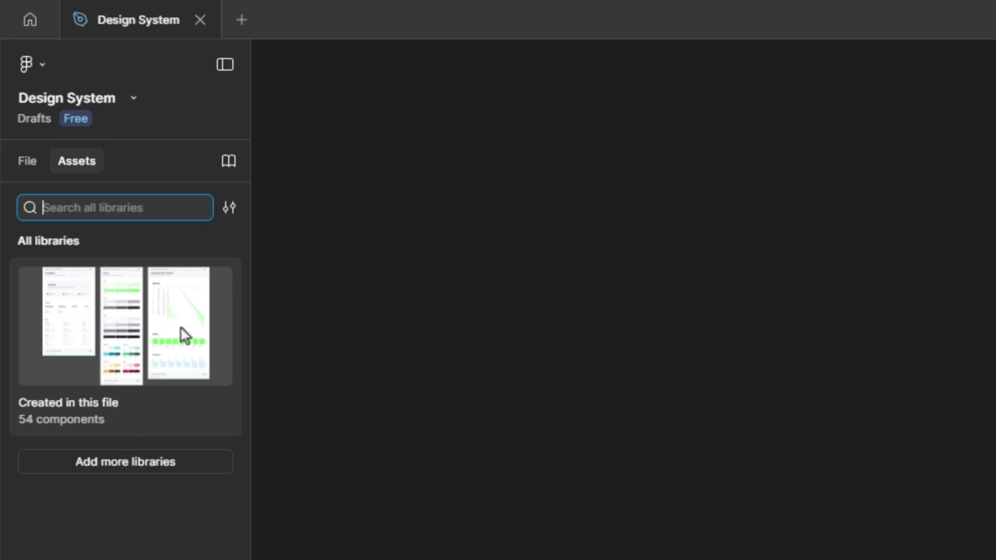
{"action": "left_click", "coordinate": [27, 161]}
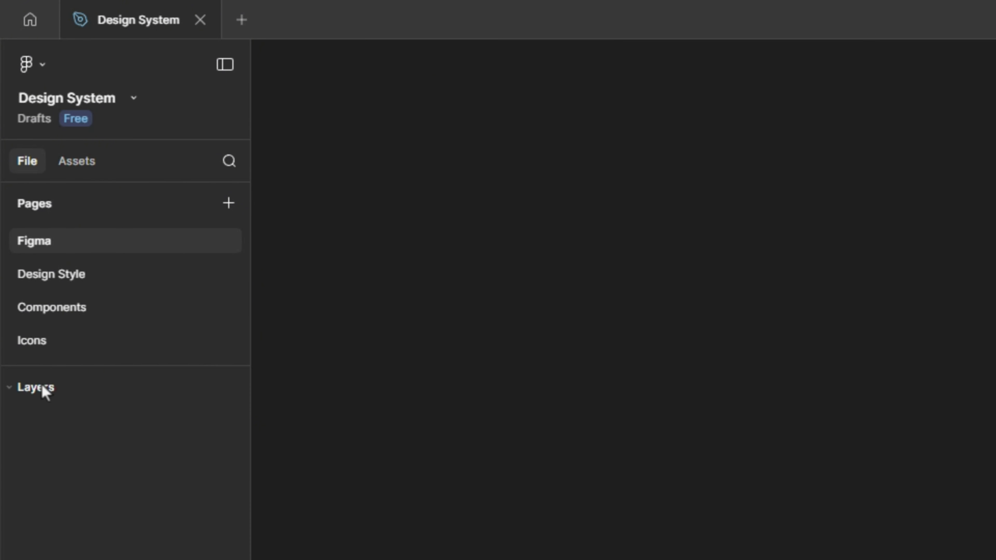
{"action": "left_click", "coordinate": [10, 203]}
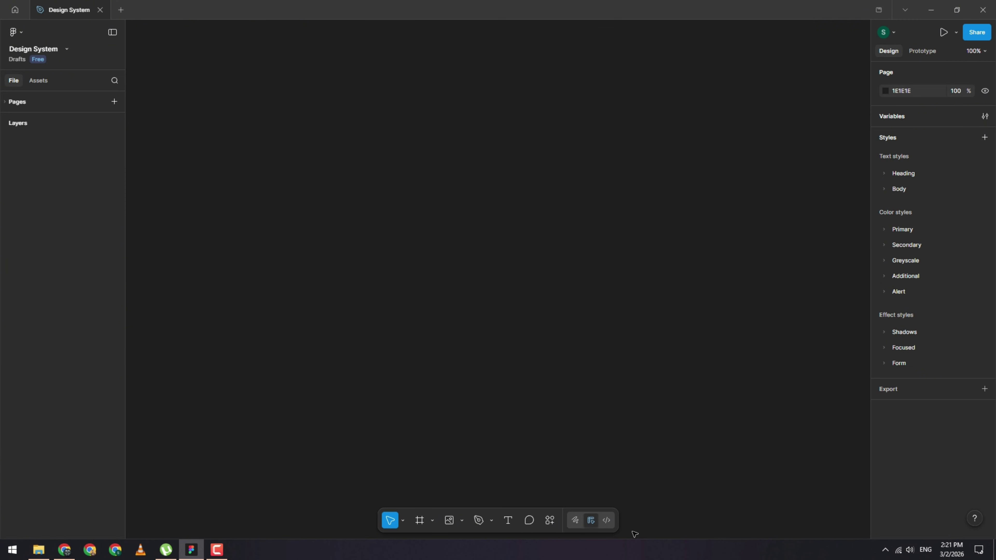
Step: Examine the tool variants offered for moving, frames, shapes and pen drawing
{"action": "left_click", "coordinate": [402, 522]}
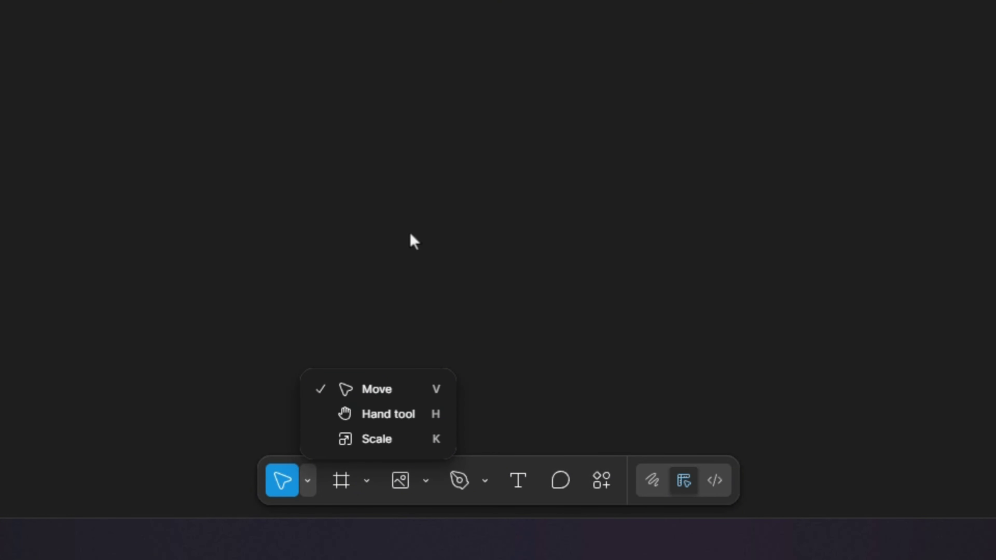
{"action": "key", "text": "Escape"}
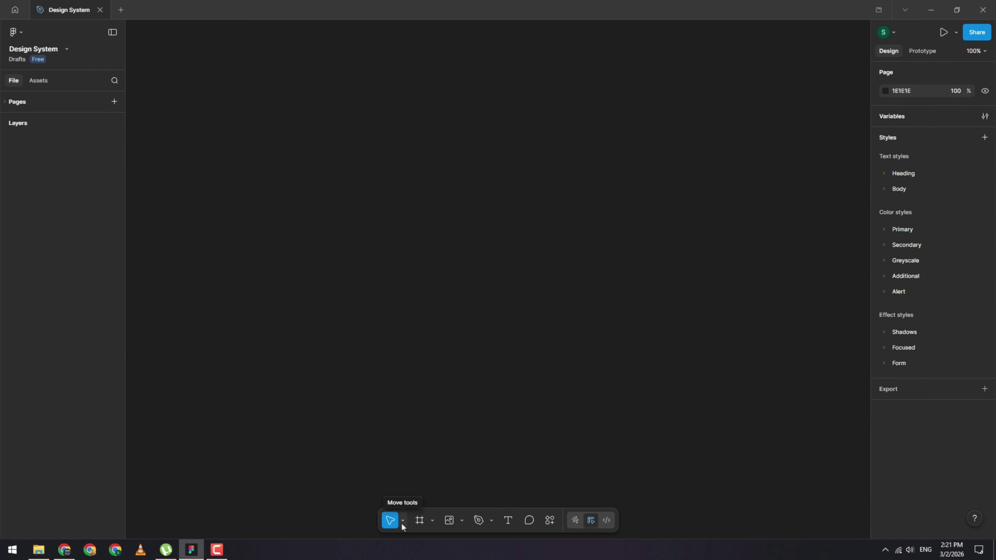
{"action": "left_click", "coordinate": [431, 521]}
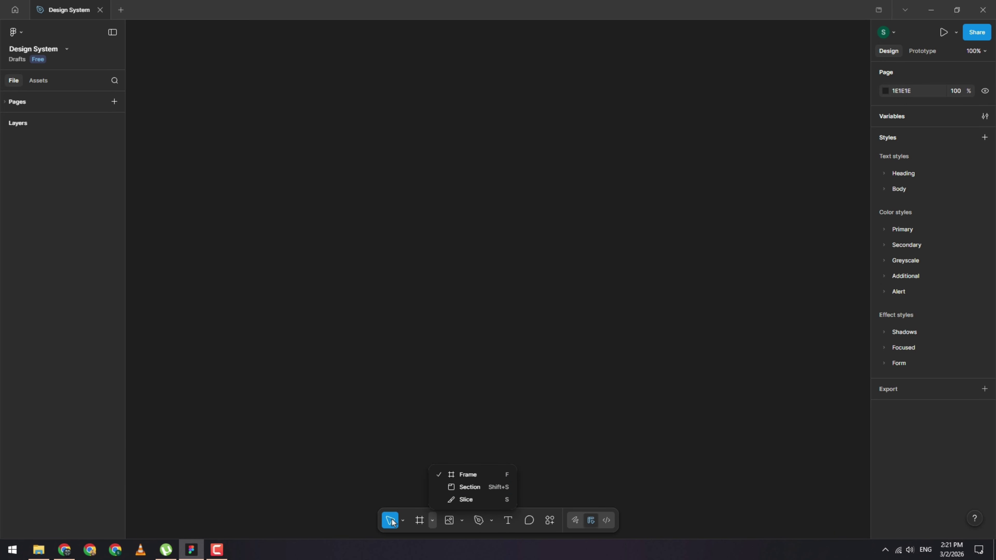
{"action": "left_click", "coordinate": [432, 520]}
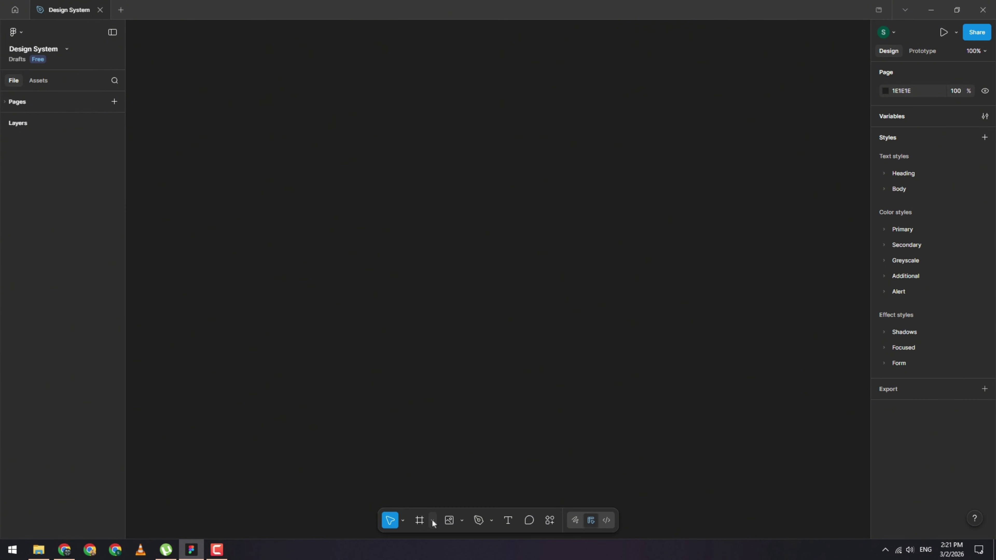
{"action": "left_click", "coordinate": [431, 519]}
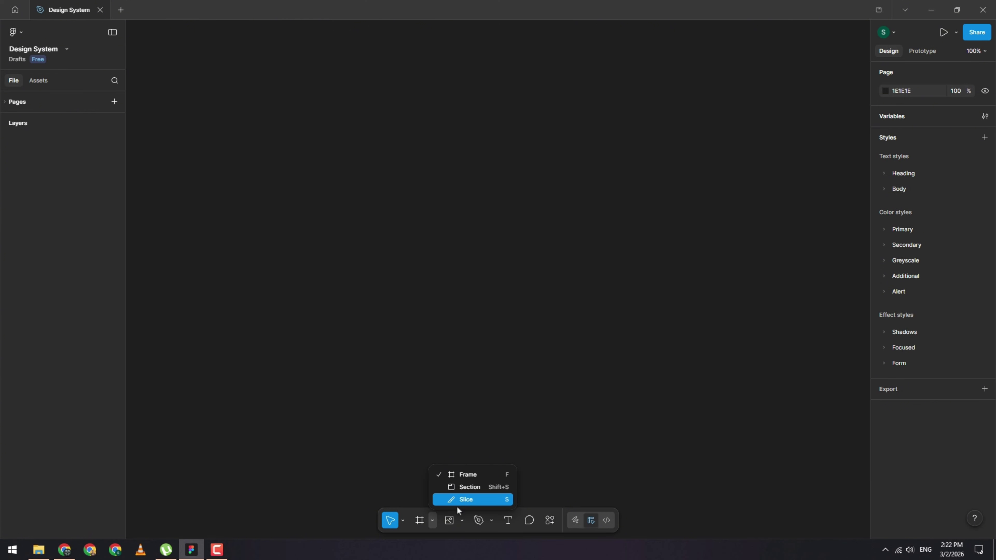
{"action": "left_click", "coordinate": [463, 521]}
{"action": "left_click", "coordinate": [462, 520]}
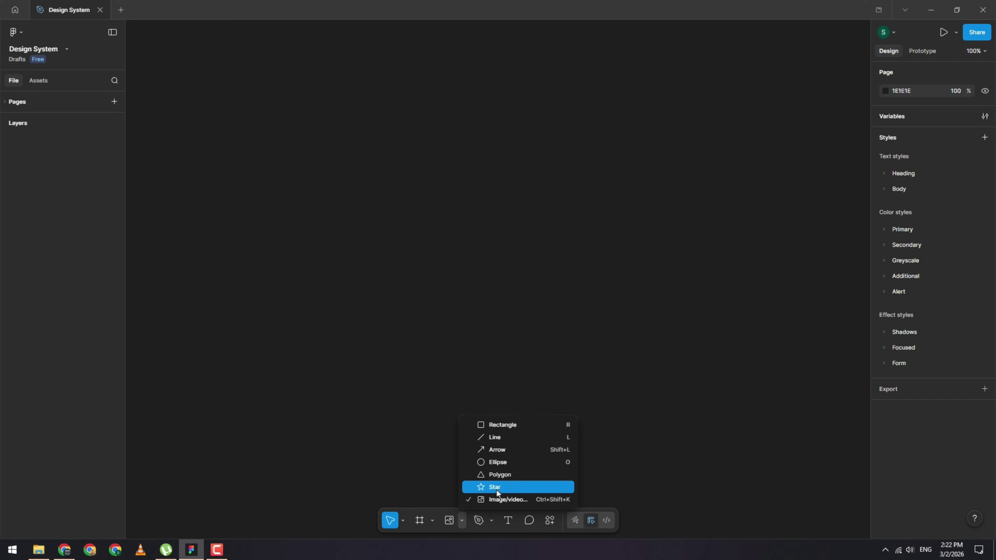
{"action": "left_click", "coordinate": [427, 480]}
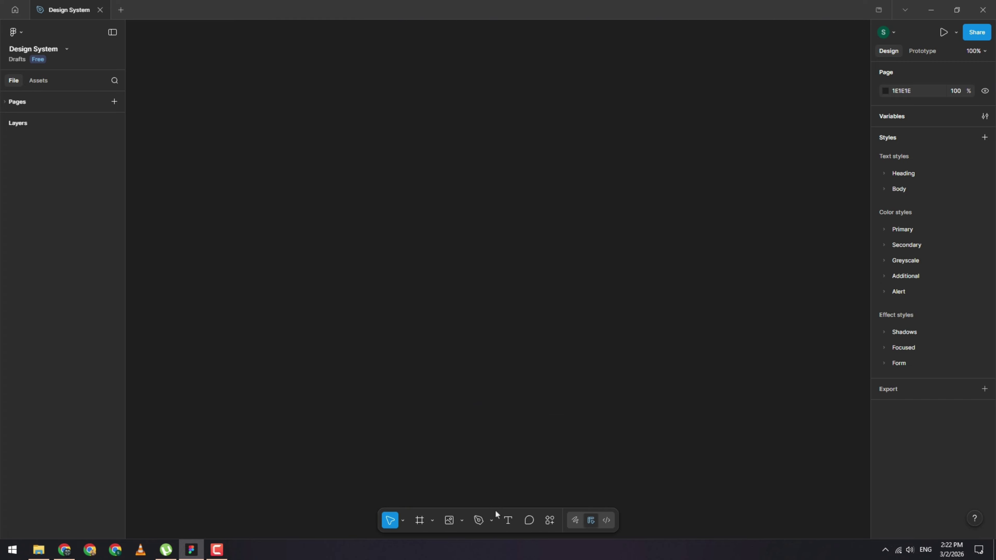
{"action": "left_click", "coordinate": [492, 521]}
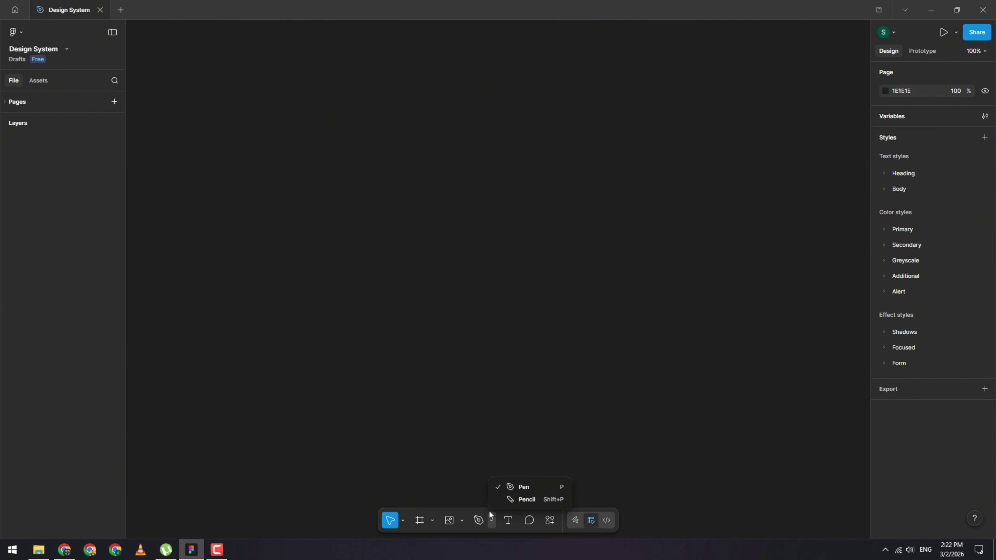
{"action": "left_click", "coordinate": [529, 461]}
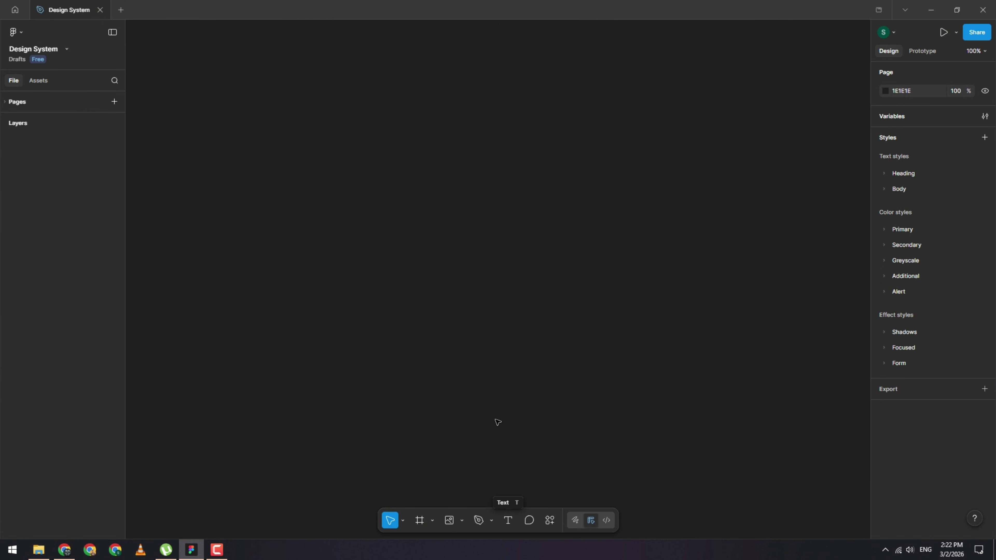
Step: Add a text layer reading "sdfsdf" in the middle of the canvas and delete it
{"action": "key", "text": "t"}
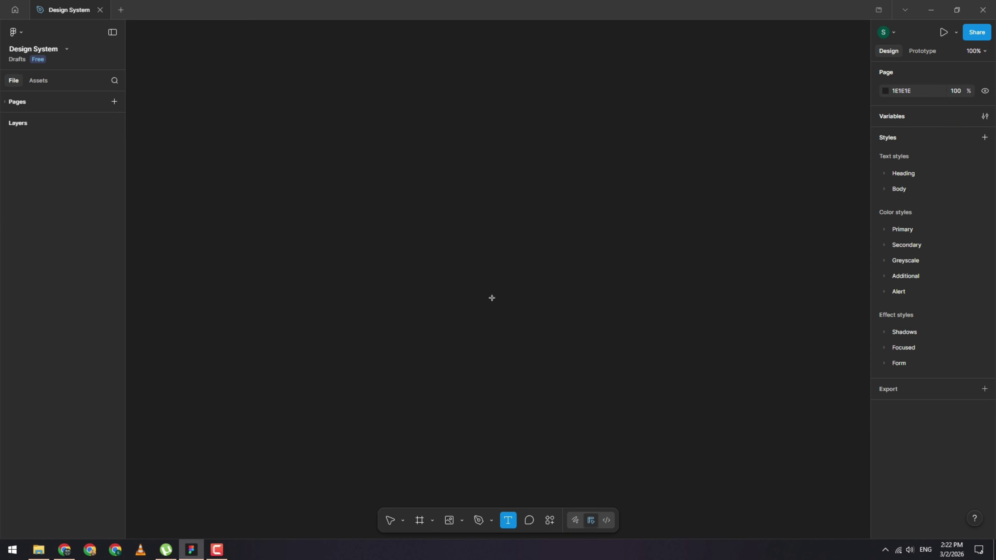
{"action": "left_click", "coordinate": [492, 297]}
{"action": "type", "text": "s"}
{"action": "key", "text": "Escape"}
{"action": "type", "text": "dfsdf"}
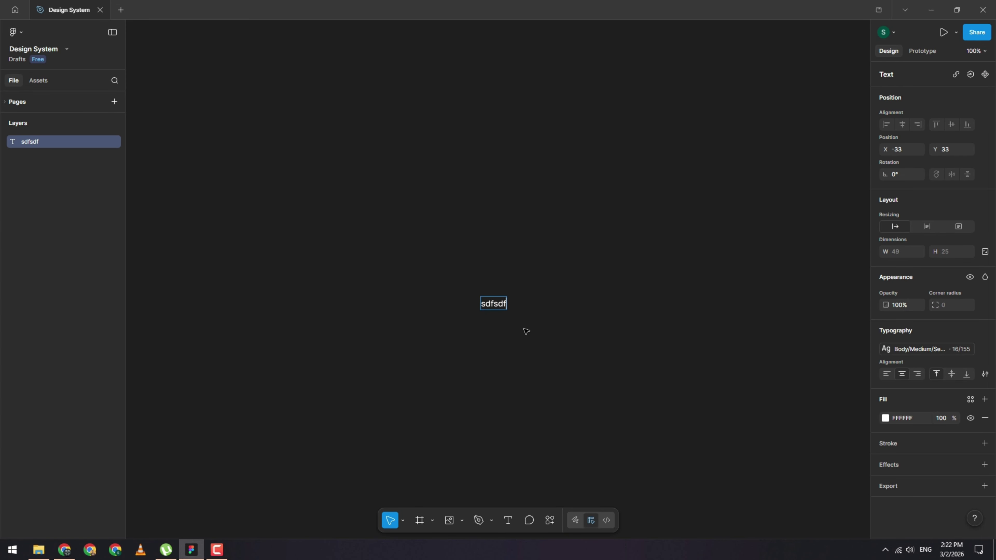
{"action": "key", "text": "Escape"}
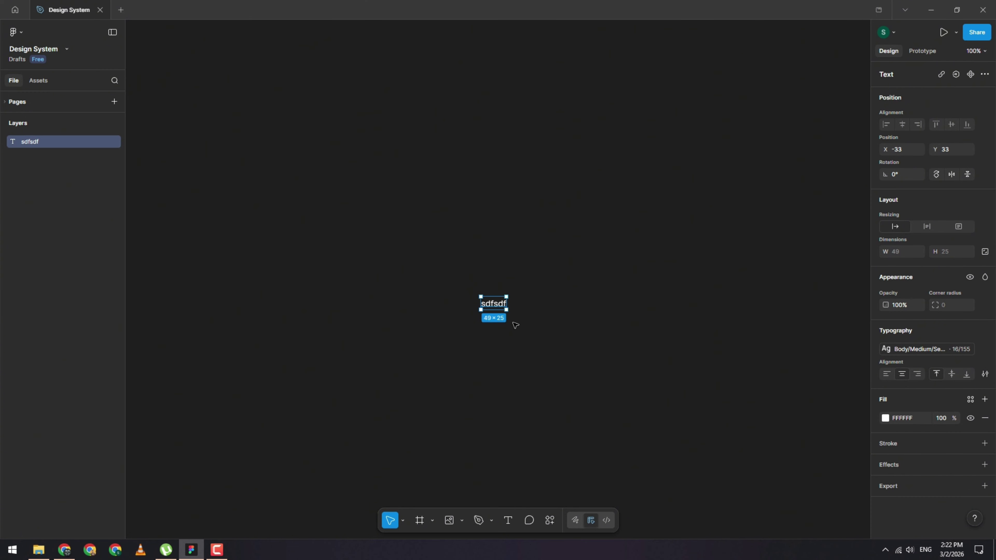
{"action": "key", "text": "Delete"}
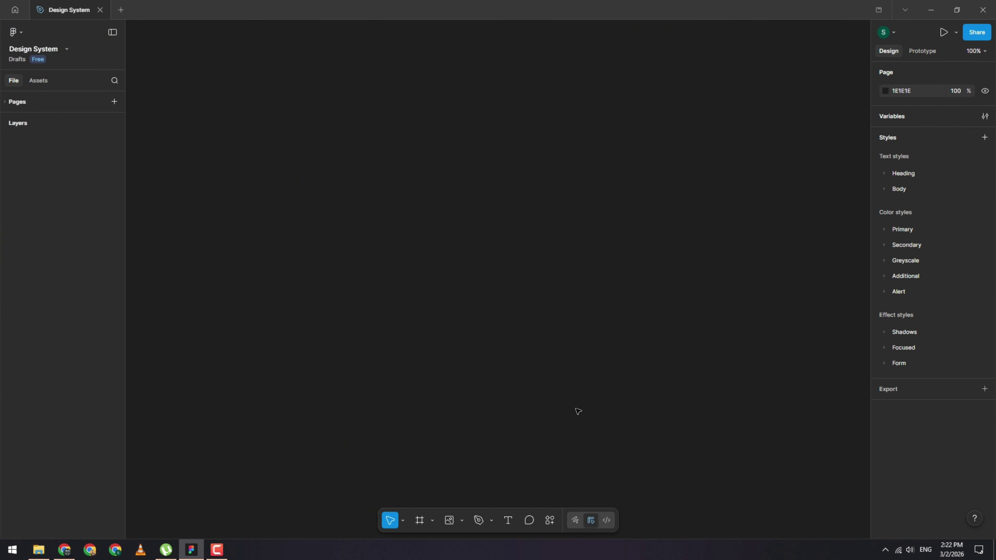
Step: Review the Actions categories for assets and plugins & widgets, plus the available shape and frame tools
{"action": "left_click", "coordinate": [549, 520]}
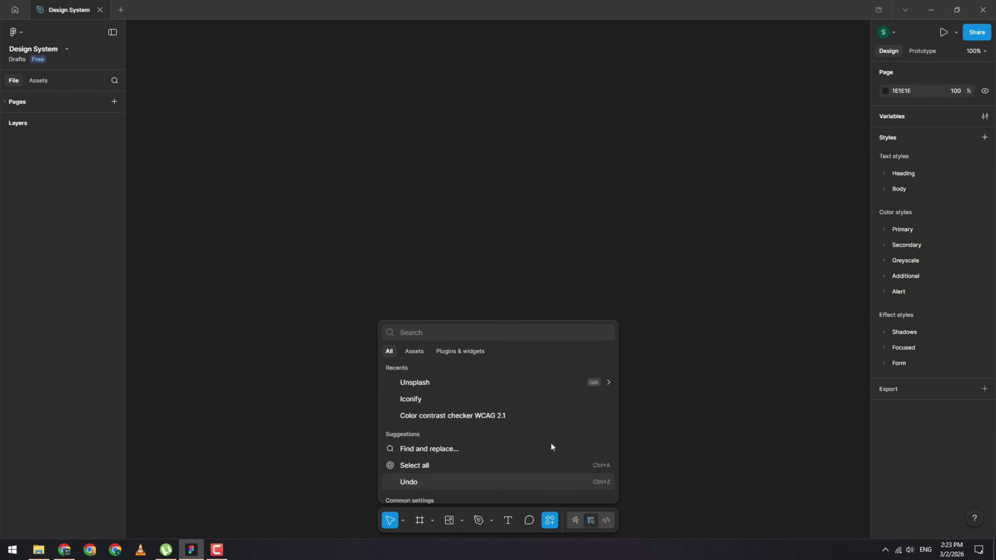
{"action": "left_click", "coordinate": [408, 353]}
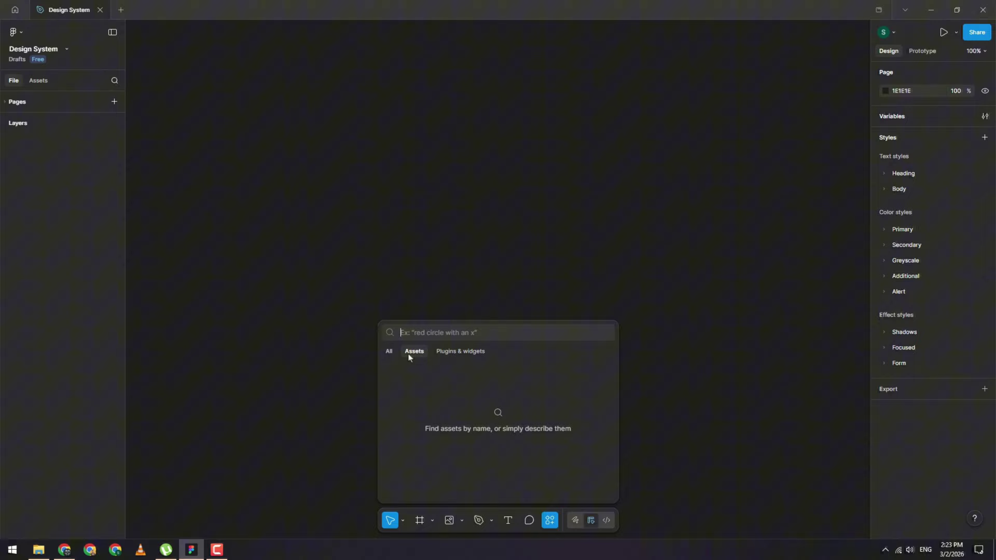
{"action": "left_click", "coordinate": [461, 352]}
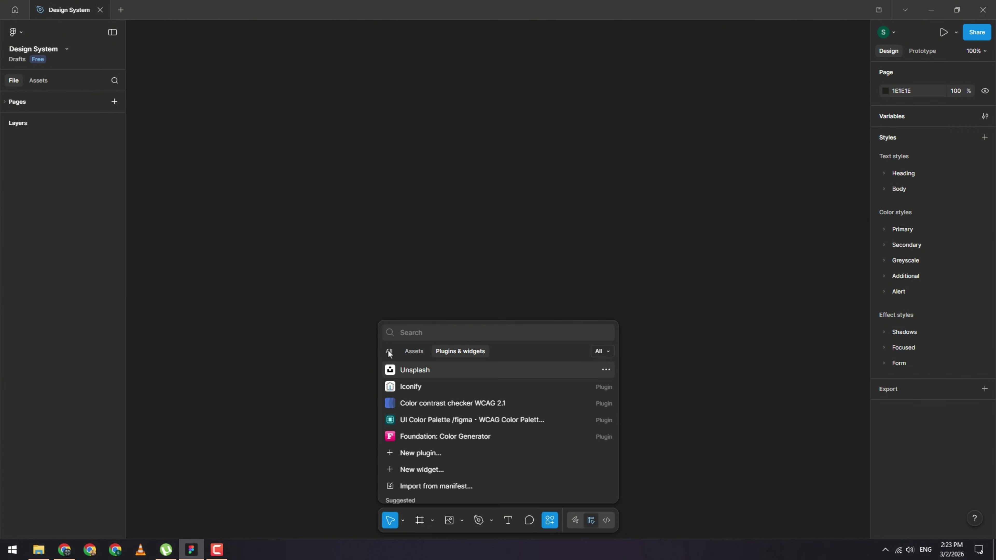
{"action": "left_click", "coordinate": [331, 365]}
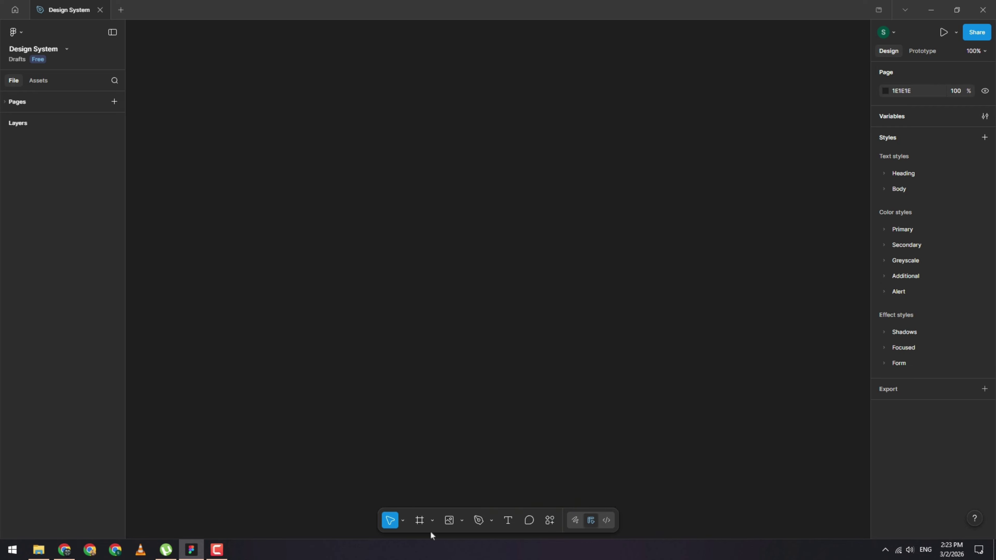
{"action": "left_click", "coordinate": [462, 521]}
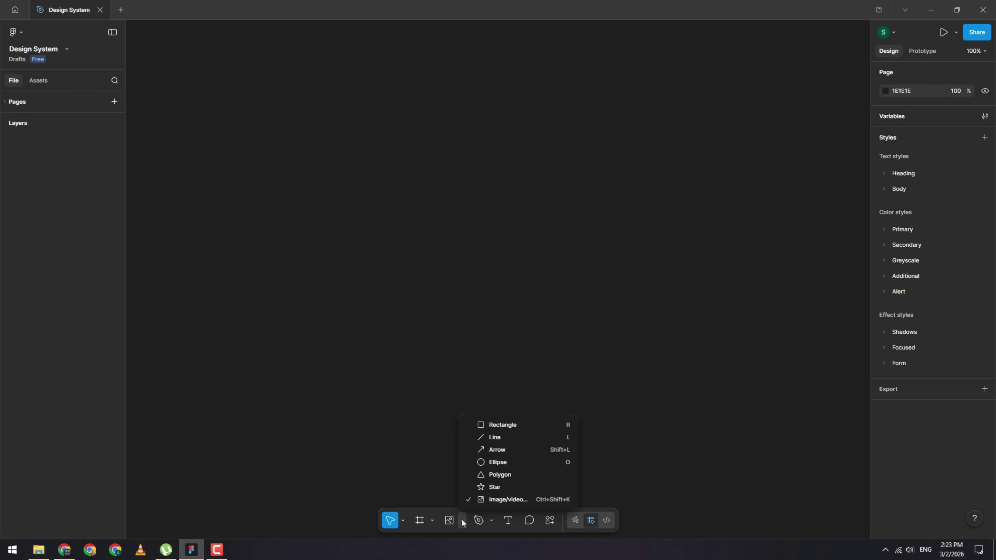
{"action": "left_click", "coordinate": [430, 520]}
{"action": "left_click", "coordinate": [432, 521]}
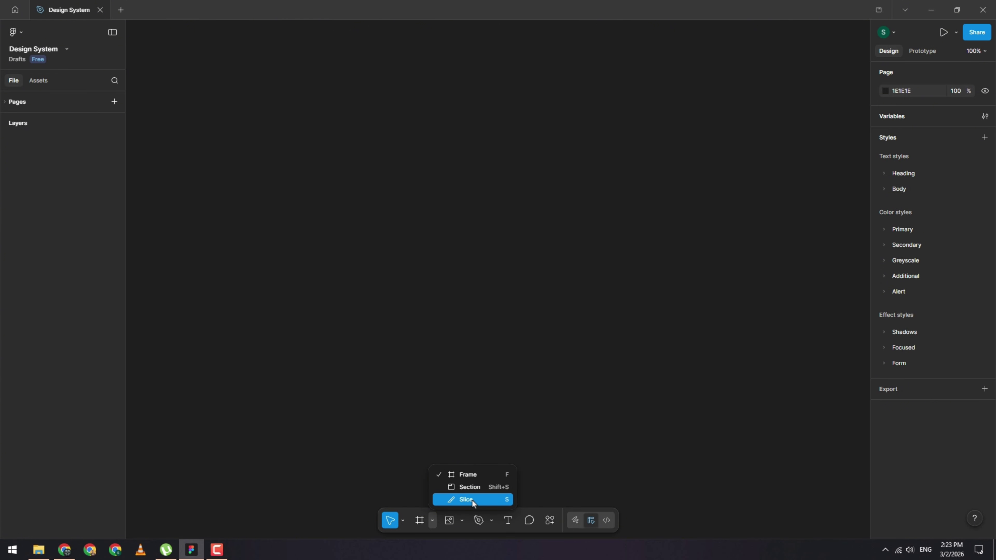
{"action": "left_click", "coordinate": [473, 456]}
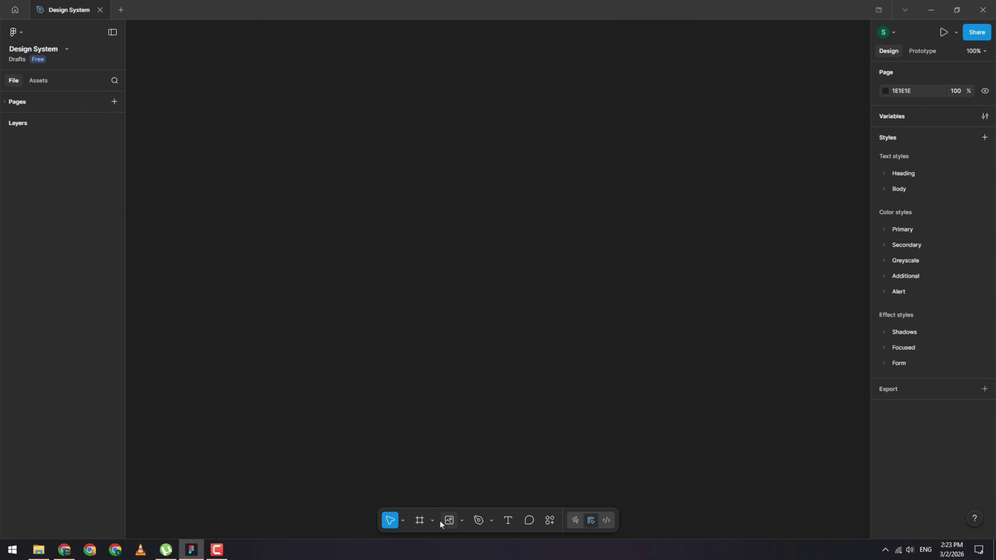
Step: Create a frame from the iPhone 17 preset and delete it
{"action": "key", "text": "f"}
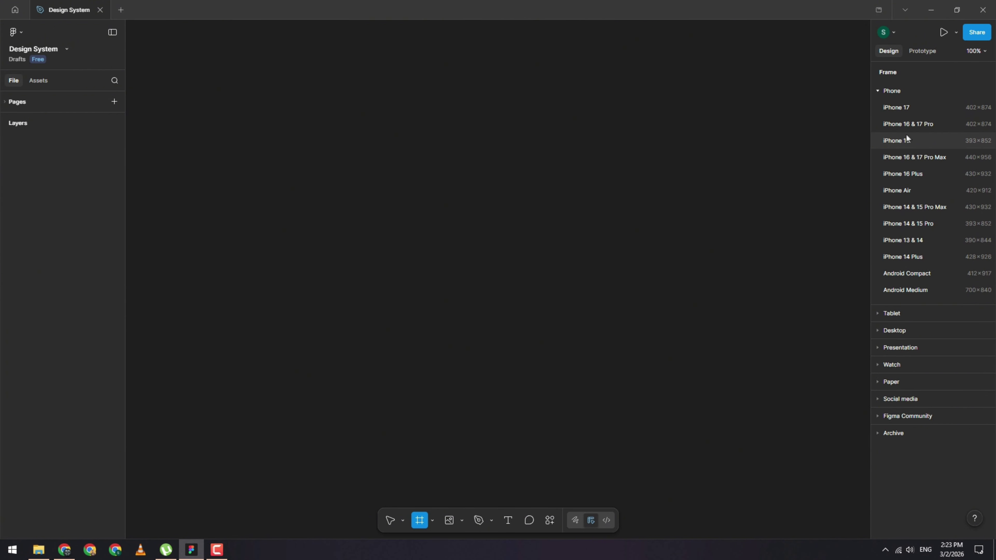
{"action": "left_click", "coordinate": [893, 111]}
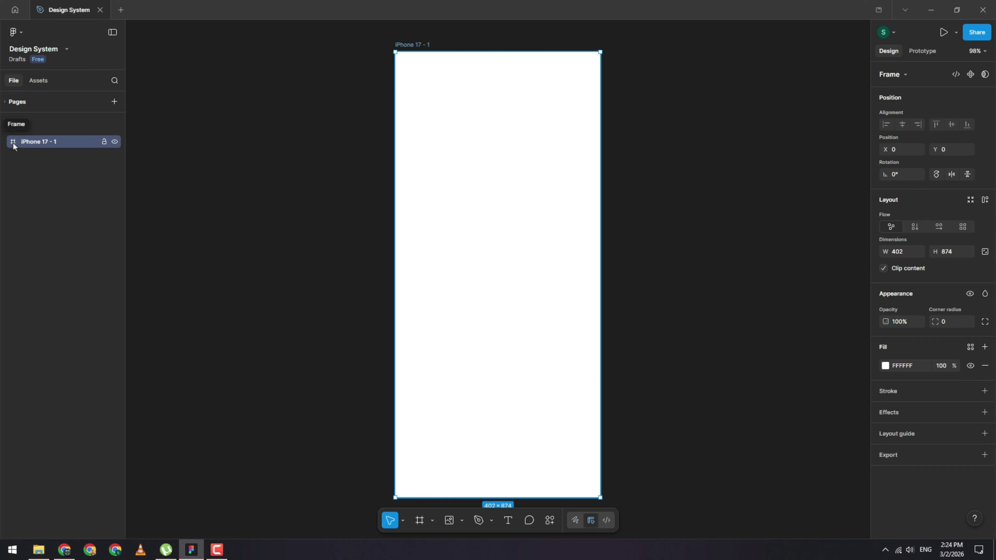
{"action": "left_click", "coordinate": [704, 186]}
{"action": "left_click", "coordinate": [452, 403]}
{"action": "key", "text": "Delete"}
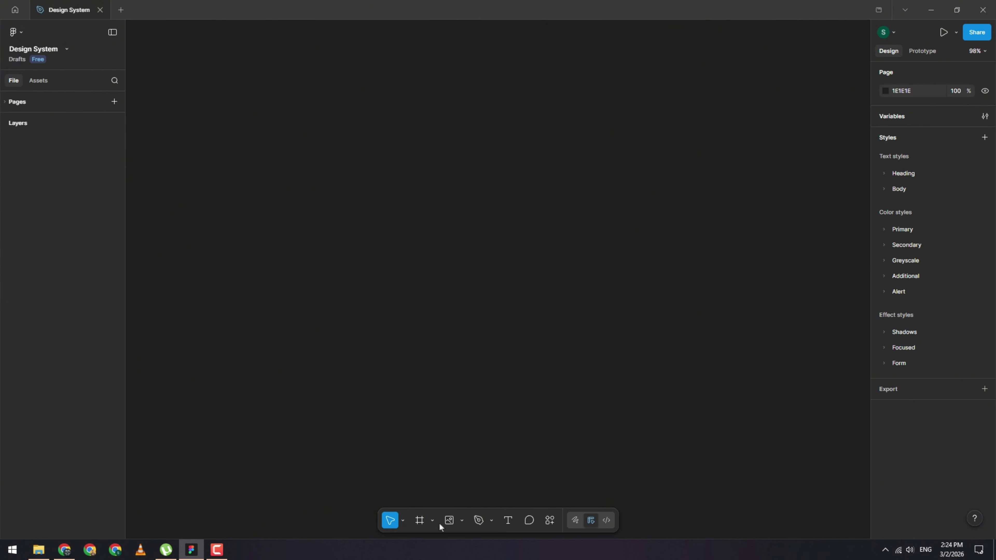
Step: Look through the tablet frame presets, create a frame from the 1440 × 1024 Desktop preset and delete it
{"action": "key", "text": "f"}
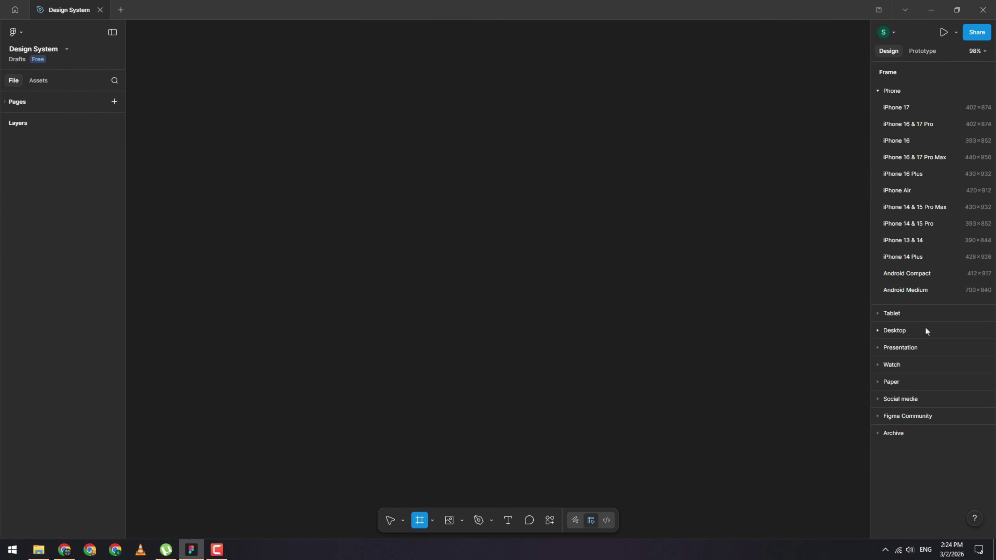
{"action": "left_click", "coordinate": [881, 313]}
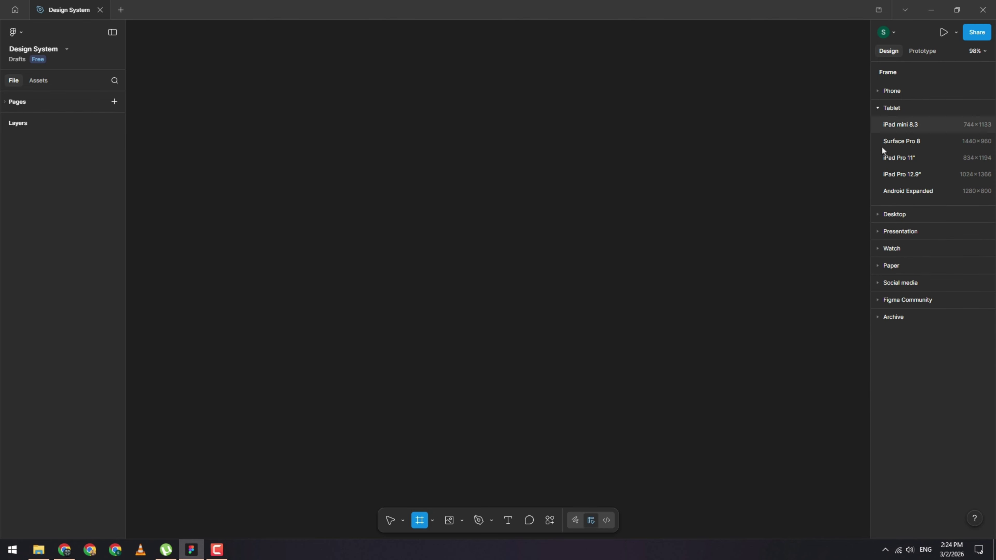
{"action": "left_click", "coordinate": [879, 110]}
{"action": "left_click", "coordinate": [878, 124]}
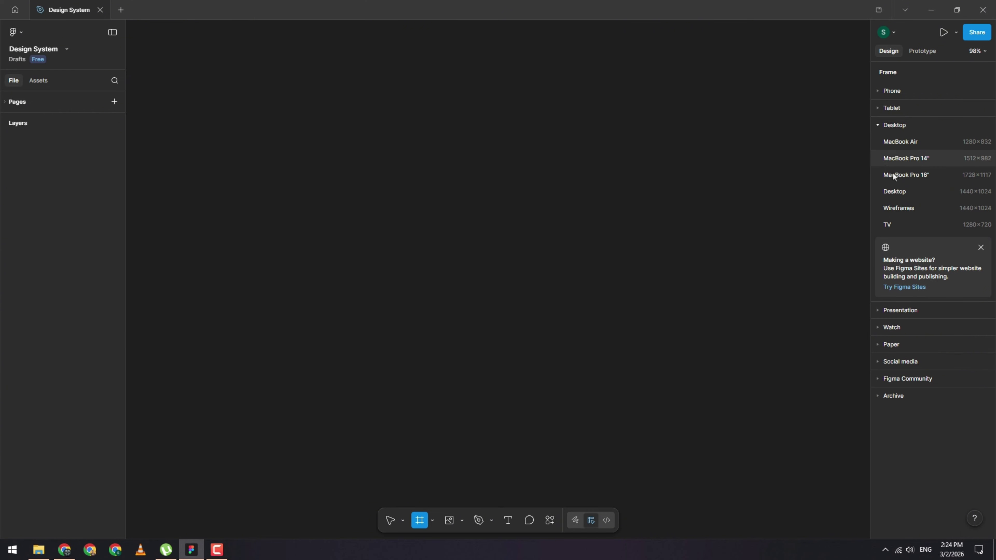
{"action": "left_click", "coordinate": [899, 194]}
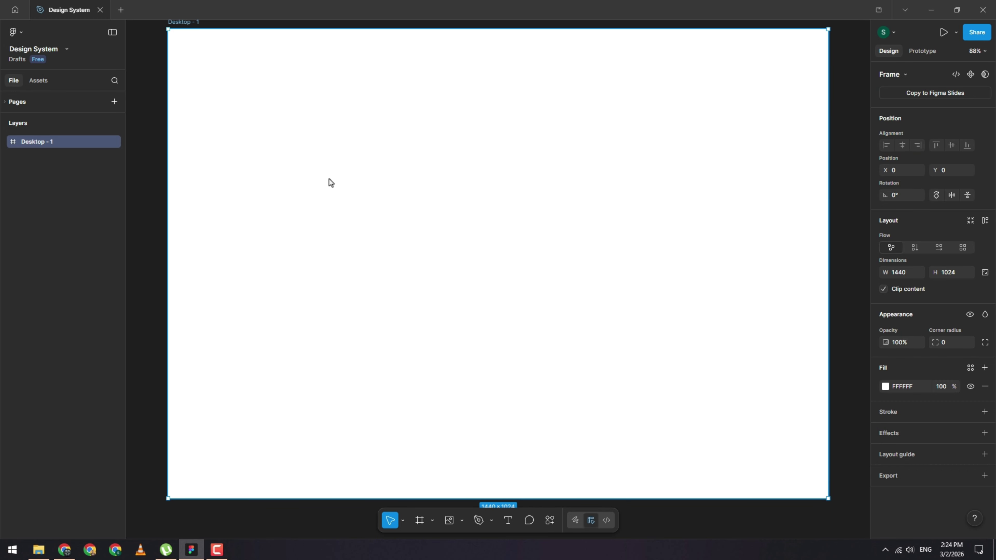
{"action": "key", "text": "Delete"}
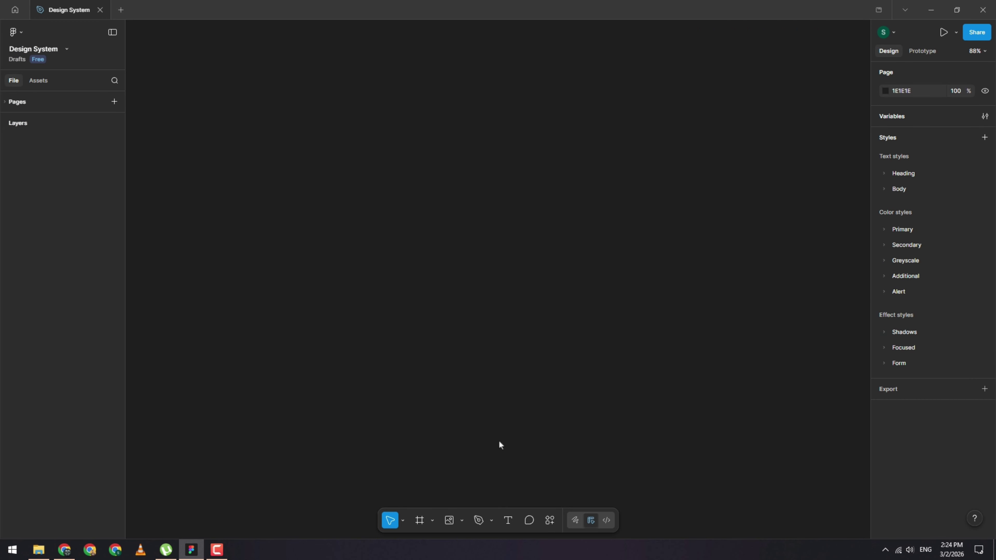
Step: Draw a tall frame of about 430 × 863 in the middle of the empty canvas
{"action": "key", "text": "f"}
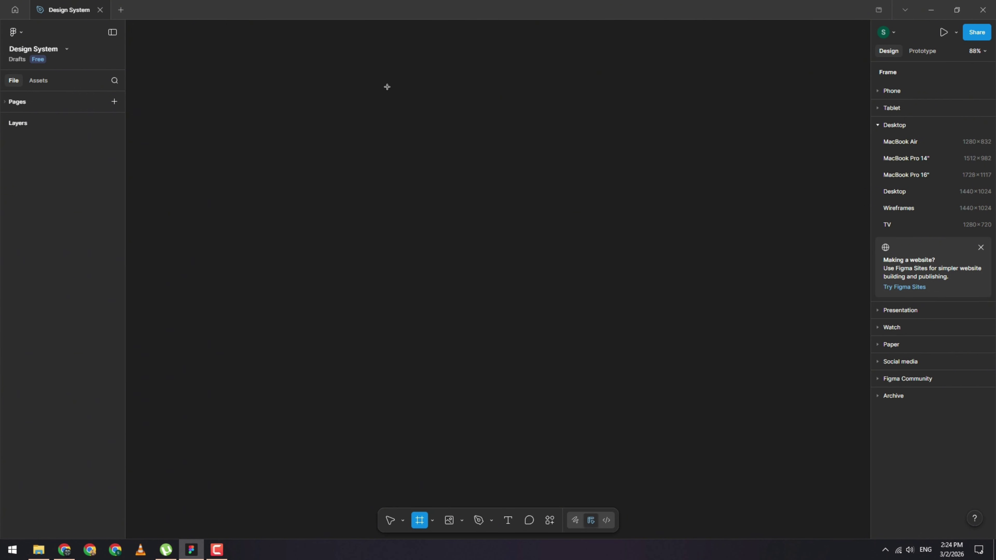
{"action": "left_click_drag", "start_coordinate": [384, 81], "coordinate": [630, 316]}
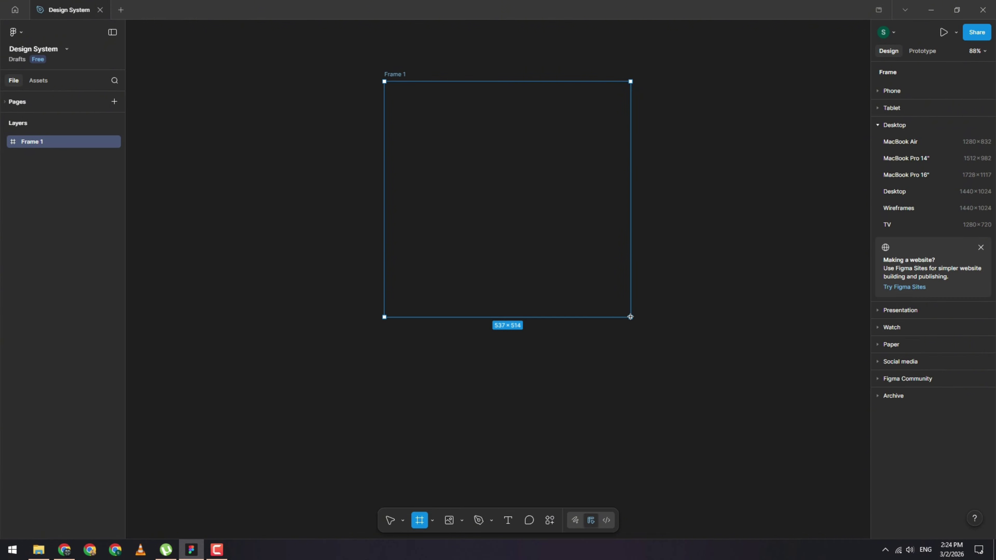
{"action": "mouse_move", "coordinate": [630, 316]}
{"action": "left_mouse_down"}
{"action": "mouse_move", "coordinate": [601, 293]}
{"action": "mouse_move", "coordinate": [616, 316]}
{"action": "mouse_move", "coordinate": [611, 302]}
{"action": "left_mouse_up"}
{"action": "key", "text": "shift"}
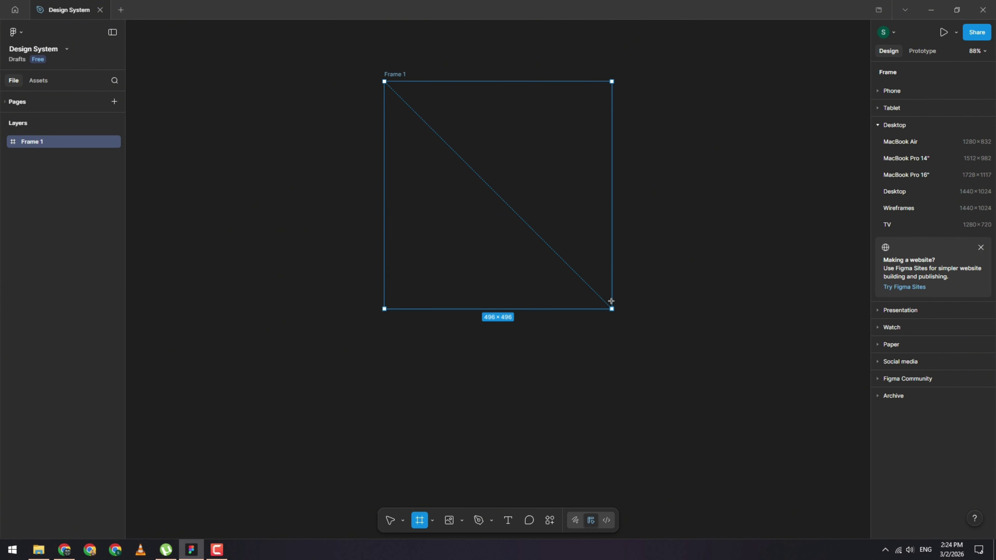
{"action": "mouse_move", "coordinate": [612, 309]}
{"action": "left_mouse_down"}
{"action": "mouse_move", "coordinate": [651, 418]}
{"action": "mouse_move", "coordinate": [573, 309]}
{"action": "mouse_move", "coordinate": [630, 398]}
{"action": "mouse_move", "coordinate": [585, 291]}
{"action": "mouse_move", "coordinate": [593, 448]}
{"action": "mouse_move", "coordinate": [578, 444]}
{"action": "mouse_move", "coordinate": [581, 477]}
{"action": "left_mouse_up"}
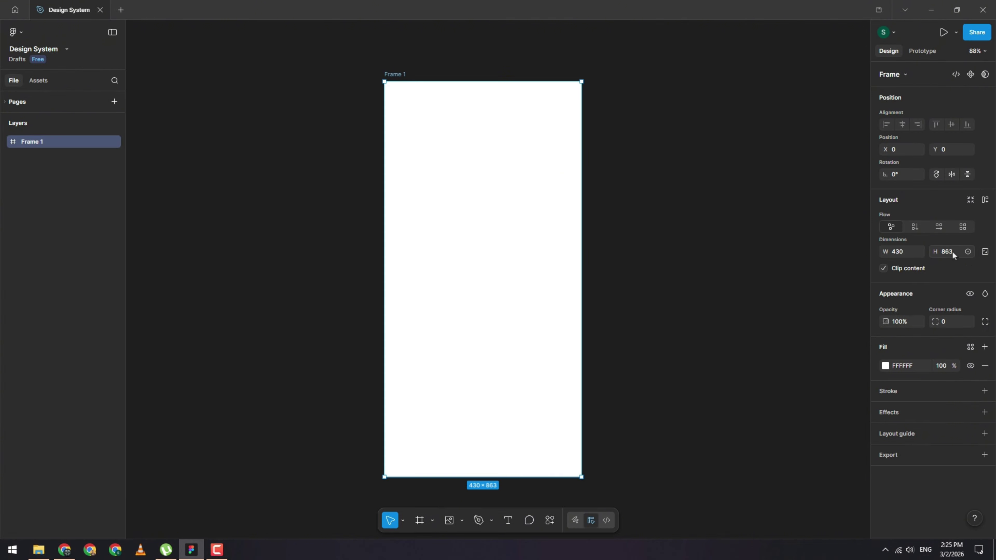
Step: Move the frame around the canvas, ending at about X 70, Y -35
{"action": "left_click_drag", "start_coordinate": [533, 353], "coordinate": [550, 264]}
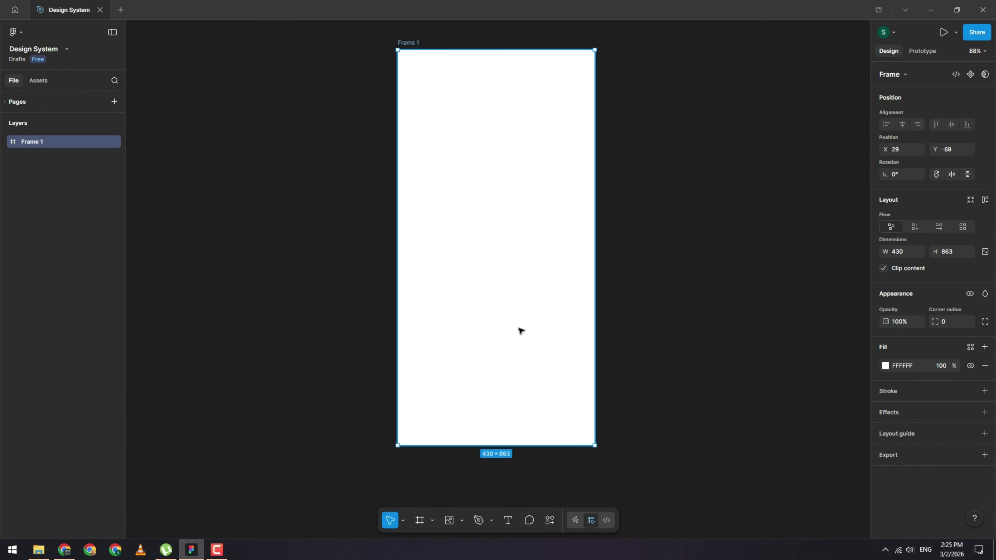
{"action": "left_click_drag", "start_coordinate": [509, 335], "coordinate": [507, 364]}
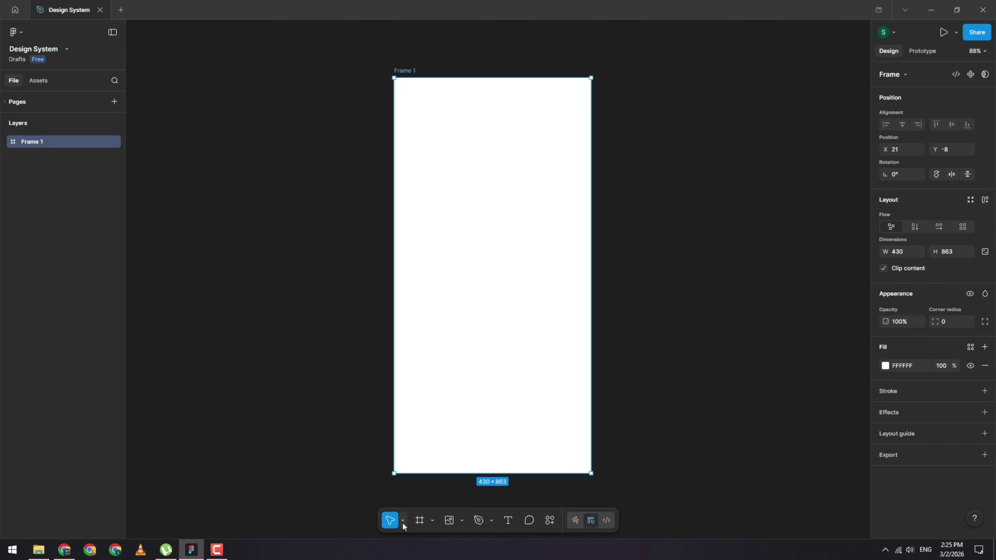
{"action": "left_click_drag", "start_coordinate": [504, 294], "coordinate": [531, 218]}
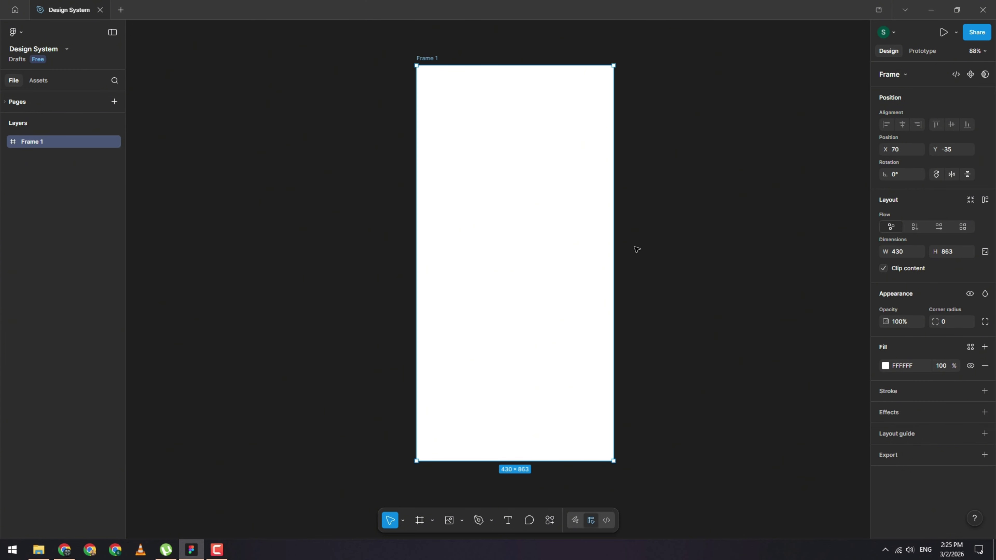
Step: Pan the canvas in several directions with the Hand tool
{"action": "left_click", "coordinate": [402, 520]}
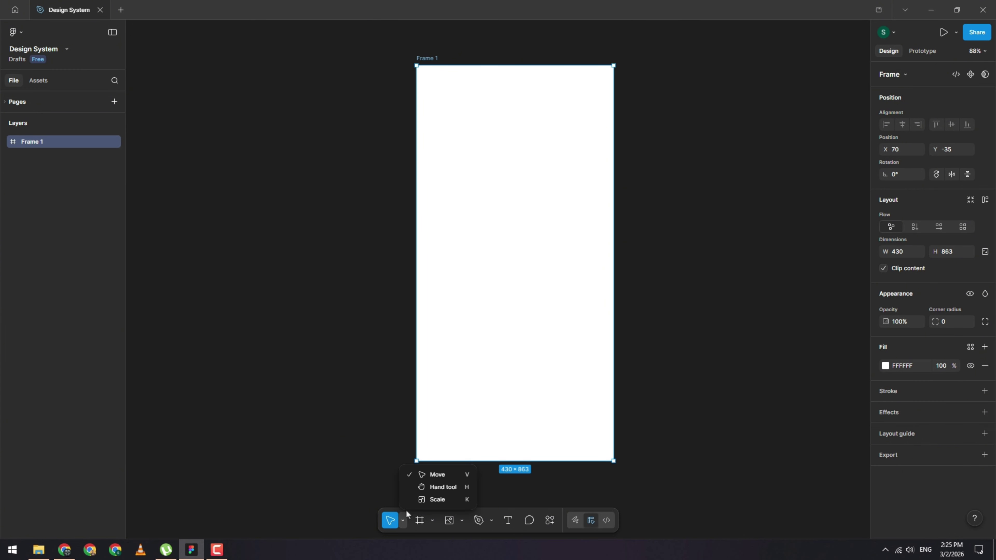
{"action": "left_click", "coordinate": [439, 487]}
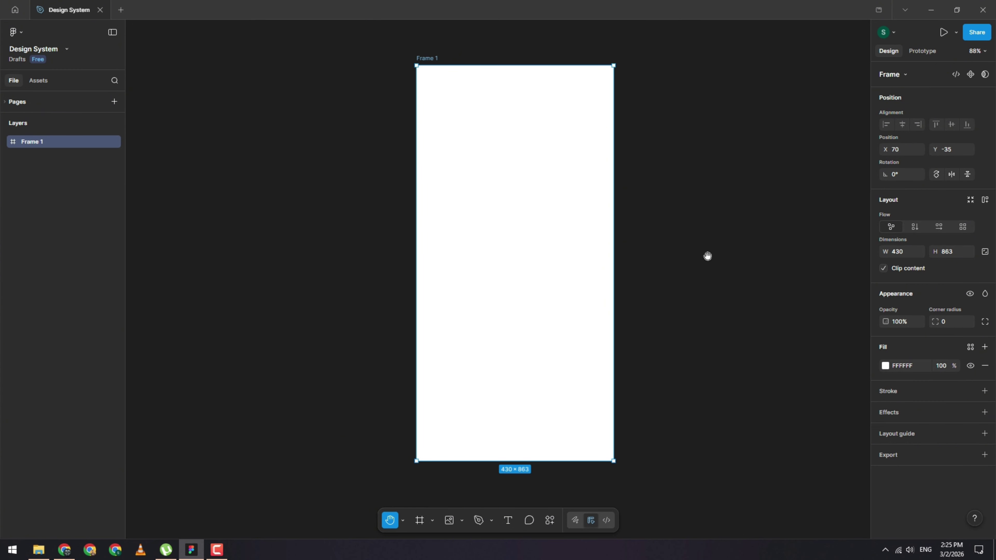
{"action": "left_click_drag", "start_coordinate": [741, 216], "coordinate": [707, 222]}
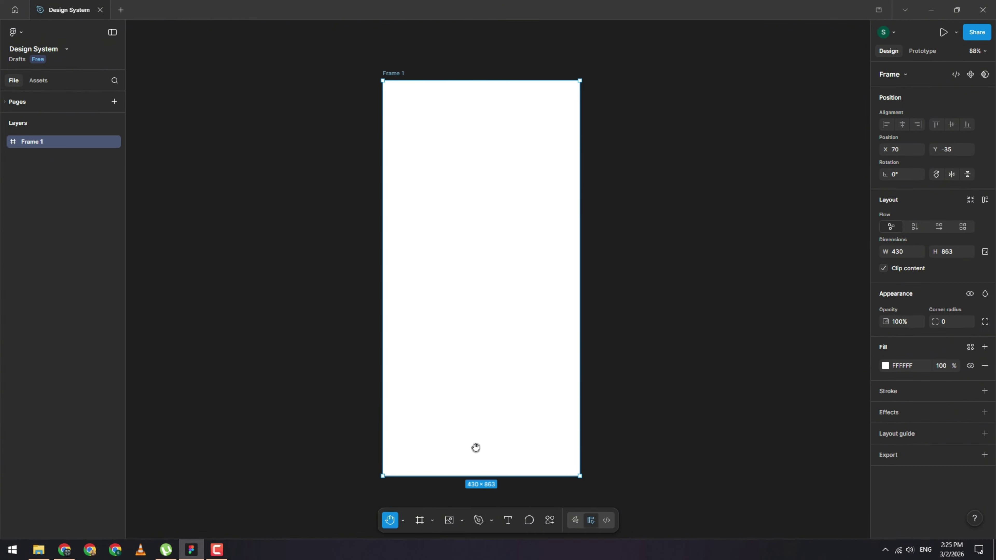
{"action": "left_click_drag", "start_coordinate": [485, 267], "coordinate": [511, 262]}
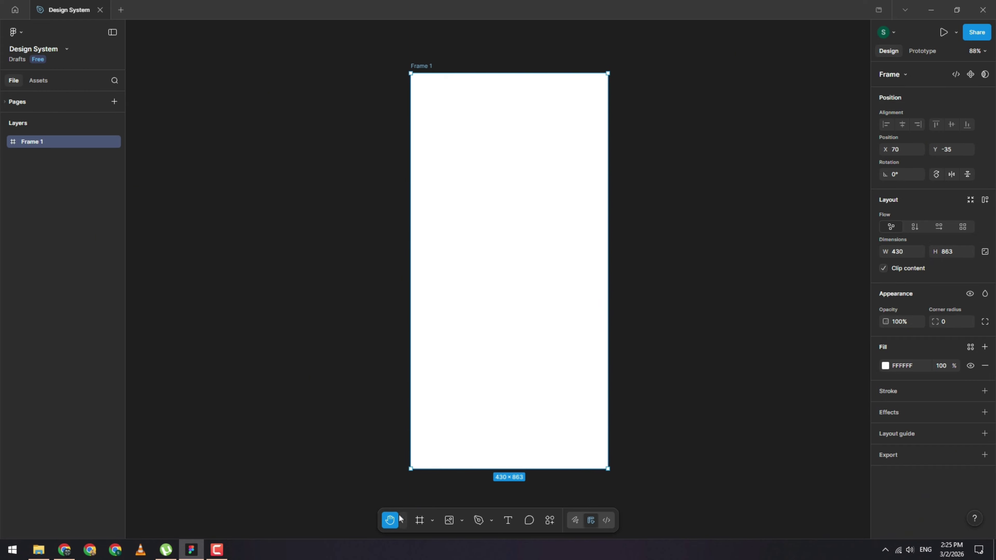
Step: With the Move tool, duplicate the frame beside the original at X 558, Y -35, and shift the original to X 82
{"action": "left_click", "coordinate": [404, 525]}
{"action": "left_click", "coordinate": [438, 474]}
{"action": "left_click_drag", "start_coordinate": [462, 439], "coordinate": [738, 265]}
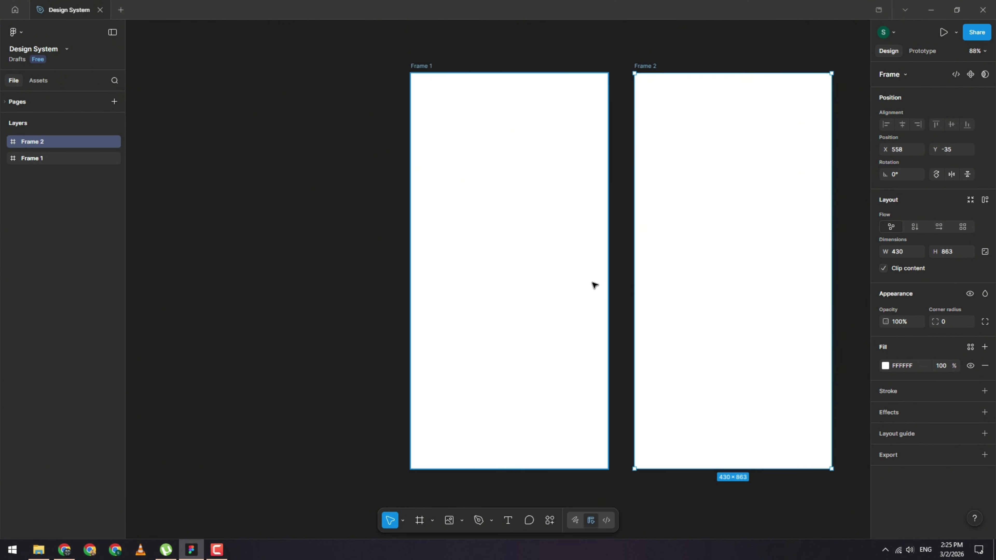
{"action": "scroll", "coordinate": [568, 257], "scroll_direction": "right", "scroll_amount": 3}
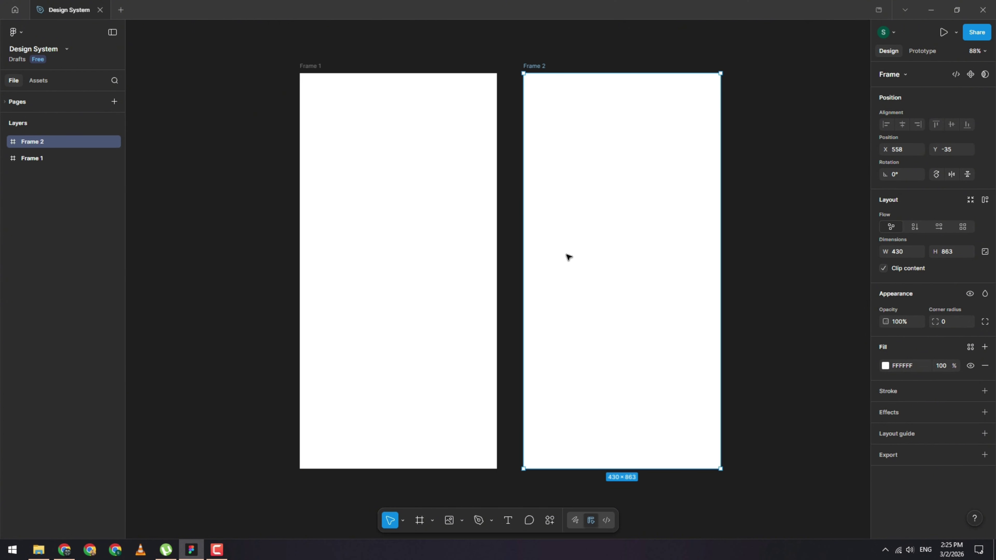
{"action": "left_click_drag", "start_coordinate": [430, 257], "coordinate": [431, 279]}
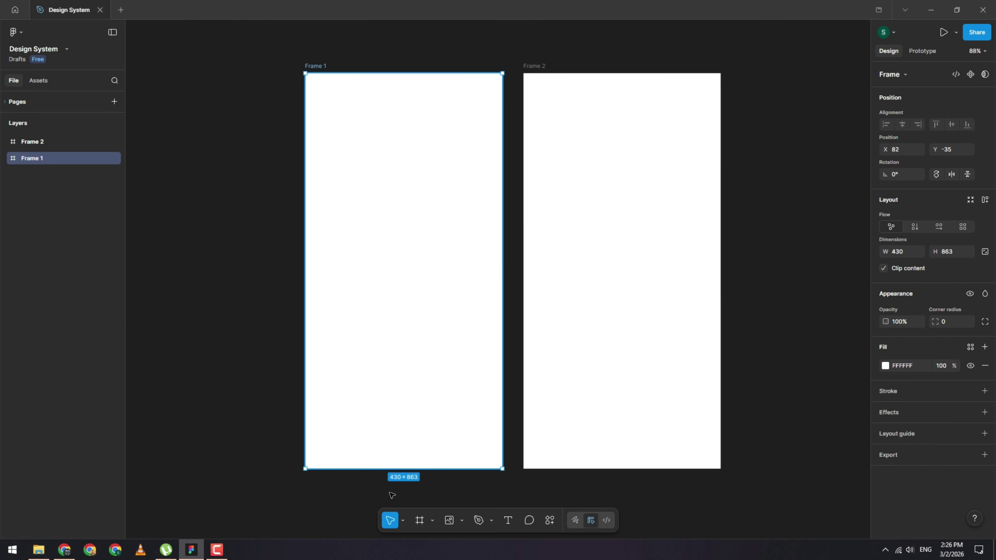
Step: Move the first frame slightly closer to its copy, to X 90, and deselect it
{"action": "left_click", "coordinate": [403, 520]}
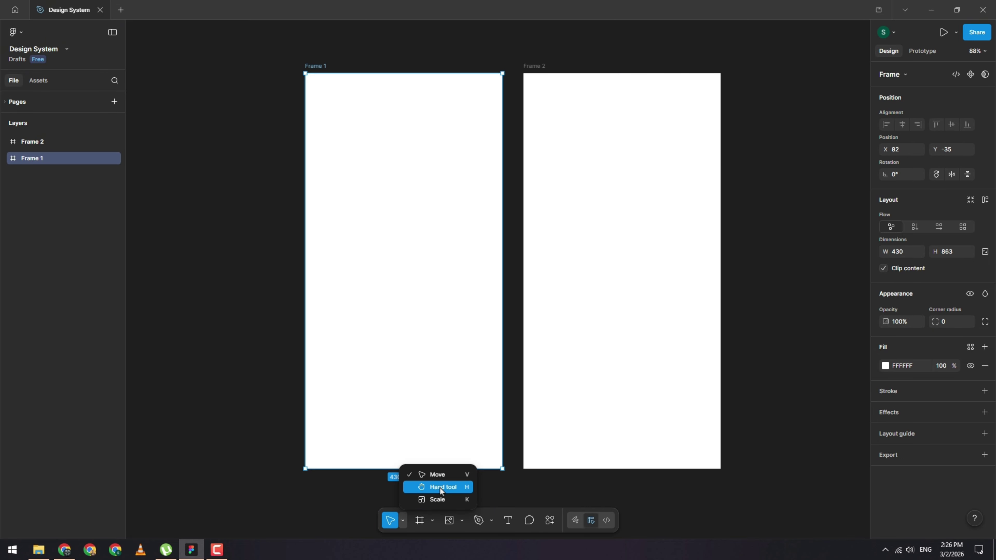
{"action": "left_click", "coordinate": [782, 299]}
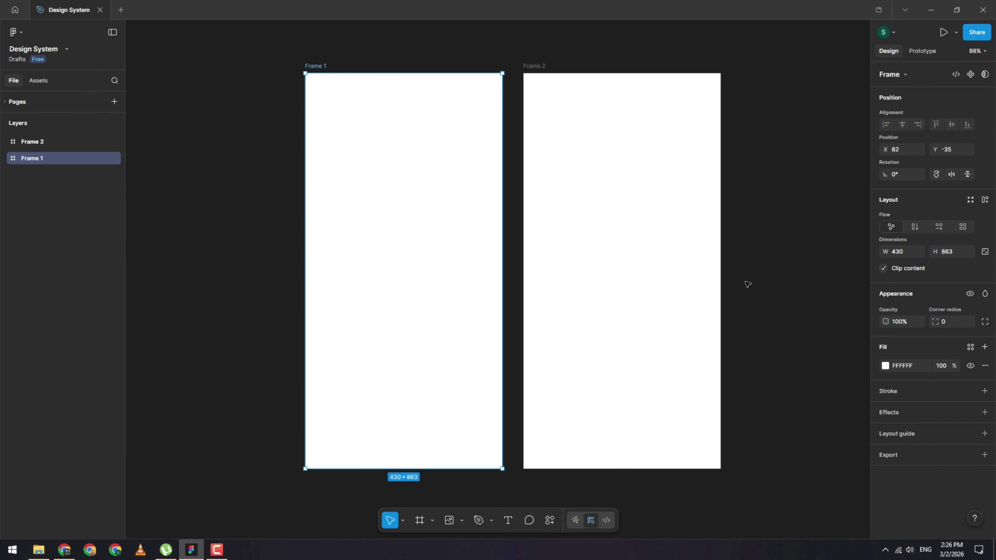
{"action": "mouse_move", "coordinate": [776, 205]}
{"action": "left_mouse_down"}
{"action": "mouse_move", "coordinate": [717, 290]}
{"action": "mouse_move", "coordinate": [536, 231]}
{"action": "mouse_move", "coordinate": [850, 100]}
{"action": "mouse_move", "coordinate": [711, 149]}
{"action": "mouse_move", "coordinate": [762, 238]}
{"action": "mouse_move", "coordinate": [800, 201]}
{"action": "mouse_move", "coordinate": [777, 201]}
{"action": "left_mouse_up"}
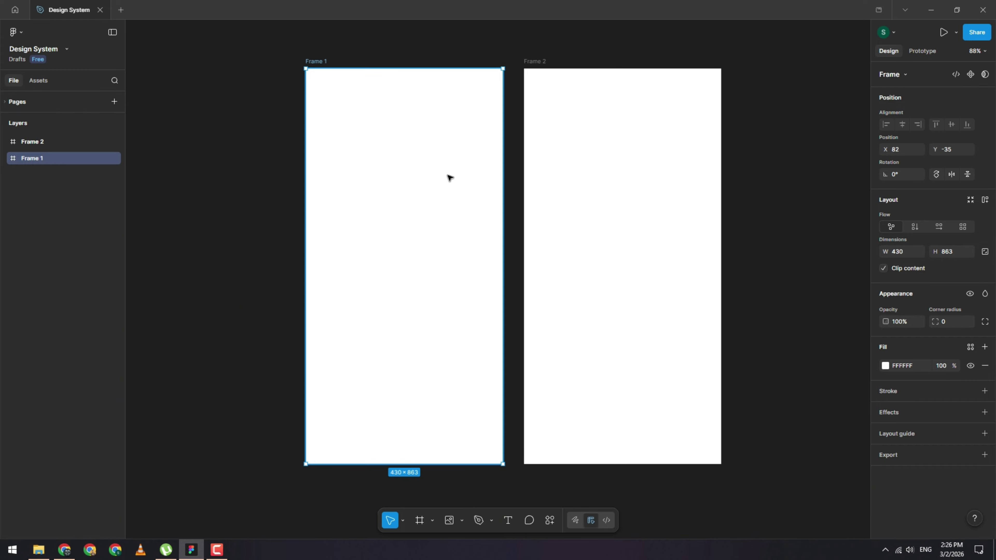
{"action": "mouse_move", "coordinate": [433, 282]}
{"action": "left_mouse_down"}
{"action": "mouse_move", "coordinate": [407, 282]}
{"action": "mouse_move", "coordinate": [420, 297]}
{"action": "mouse_move", "coordinate": [447, 285]}
{"action": "left_mouse_up"}
{"action": "left_click", "coordinate": [516, 298]}
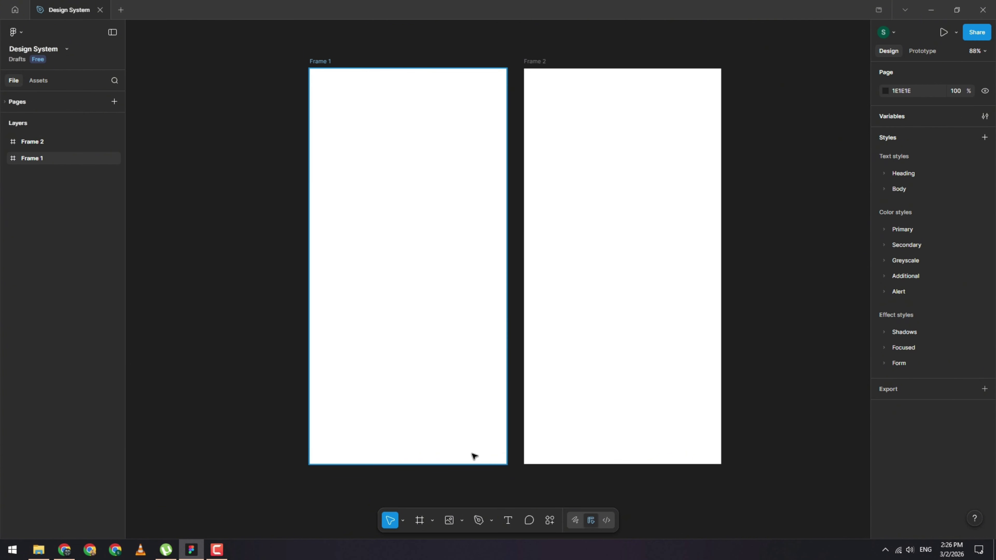
{"action": "left_click_drag", "start_coordinate": [727, 207], "coordinate": [736, 185]}
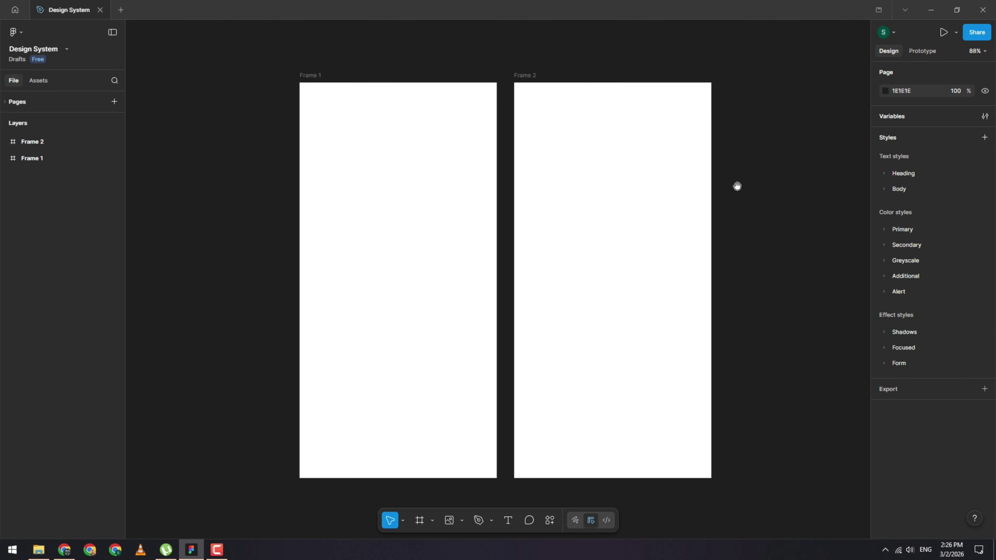
Step: Examine the Scale tool's settings for the second frame and leave the tool
{"action": "left_click", "coordinate": [403, 521]}
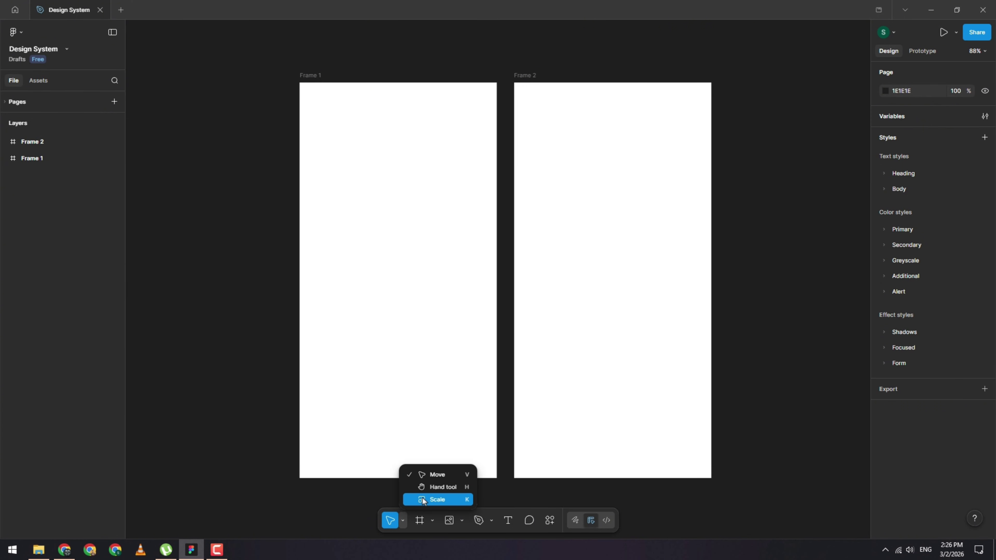
{"action": "left_click", "coordinate": [665, 288]}
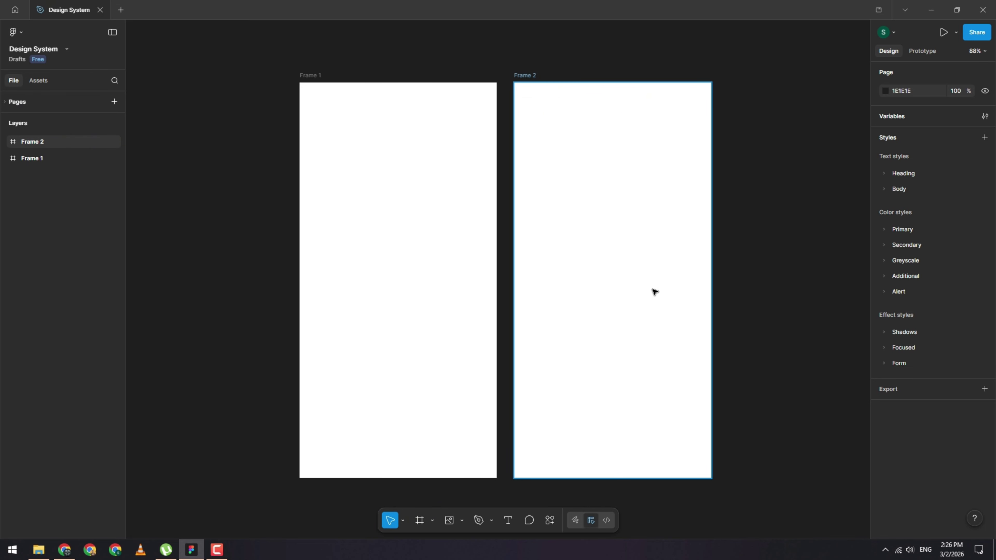
{"action": "left_click", "coordinate": [403, 520]}
{"action": "left_click", "coordinate": [431, 439]}
{"action": "left_click", "coordinate": [585, 345]}
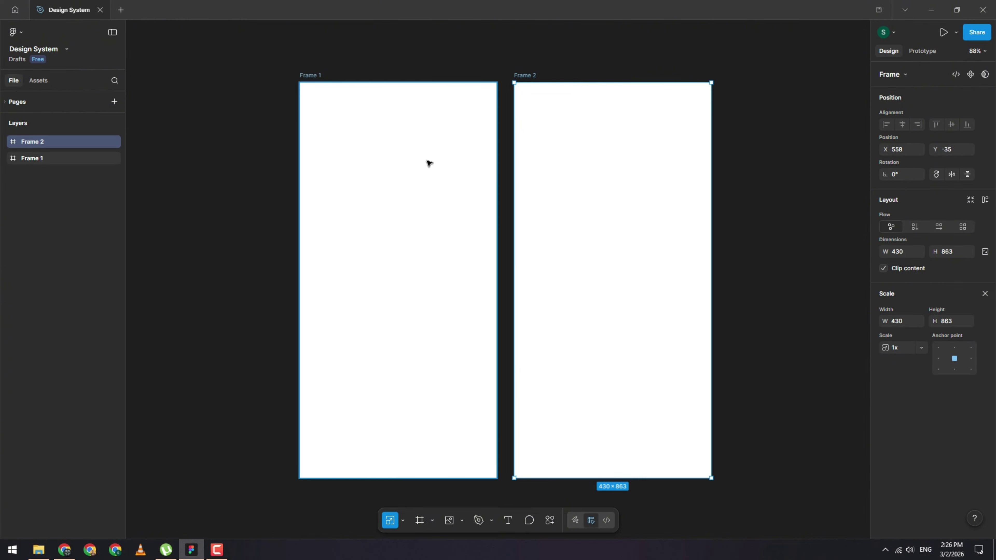
{"action": "key", "text": "Escape"}
Step: Try narrowing the first frame to a width of about 182 at its full height, and undo the resize
{"action": "left_click", "coordinate": [400, 142]}
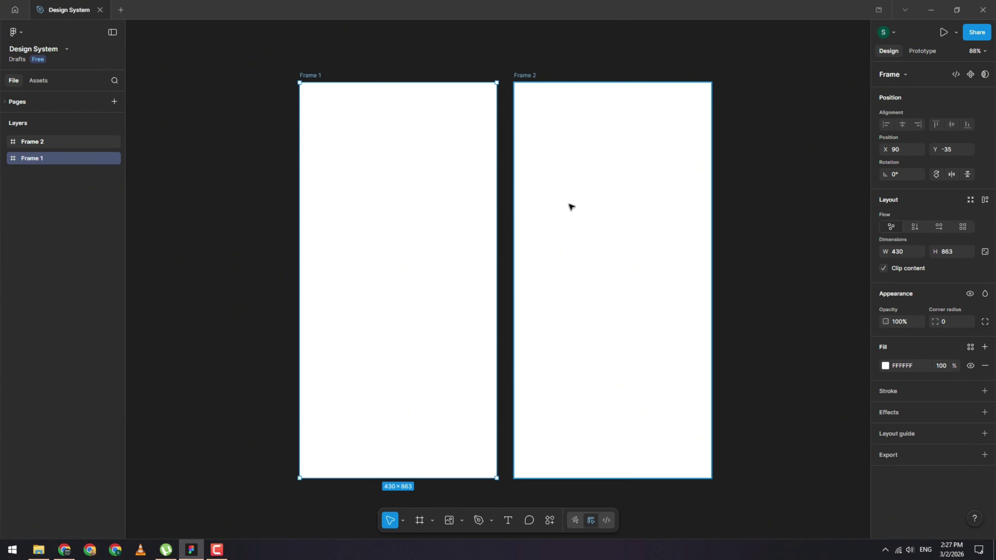
{"action": "left_click_drag", "start_coordinate": [501, 91], "coordinate": [383, 91]}
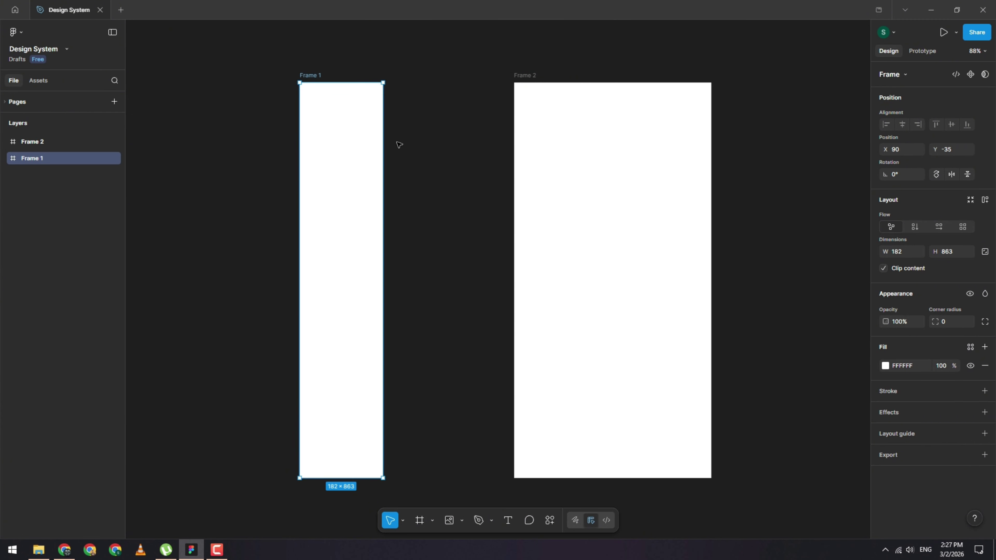
{"action": "key", "text": "ctrl+z"}
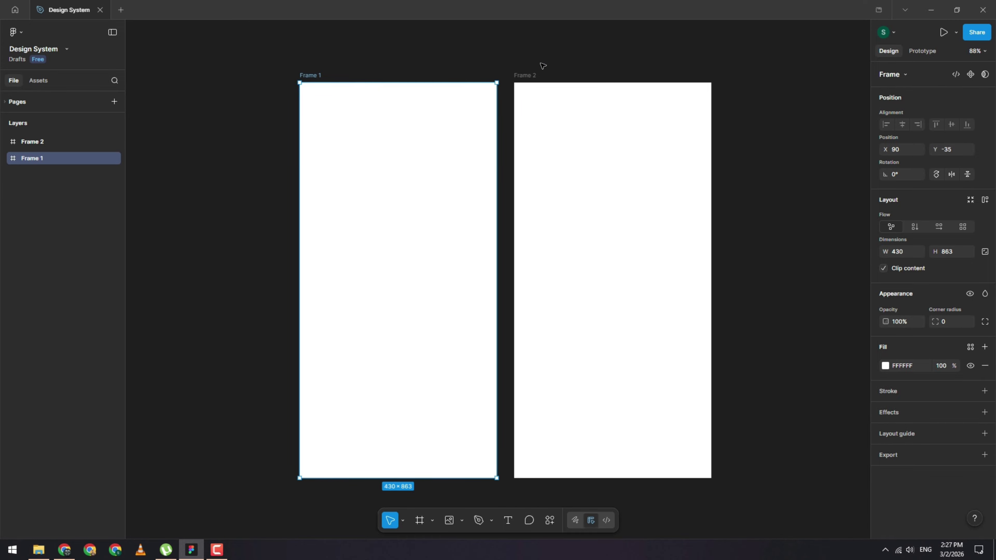
Step: Scale the second frame down proportionally to about 374 × 751 with the Scale tool and close the scale settings
{"action": "left_click", "coordinate": [543, 64]}
{"action": "left_click", "coordinate": [536, 75]}
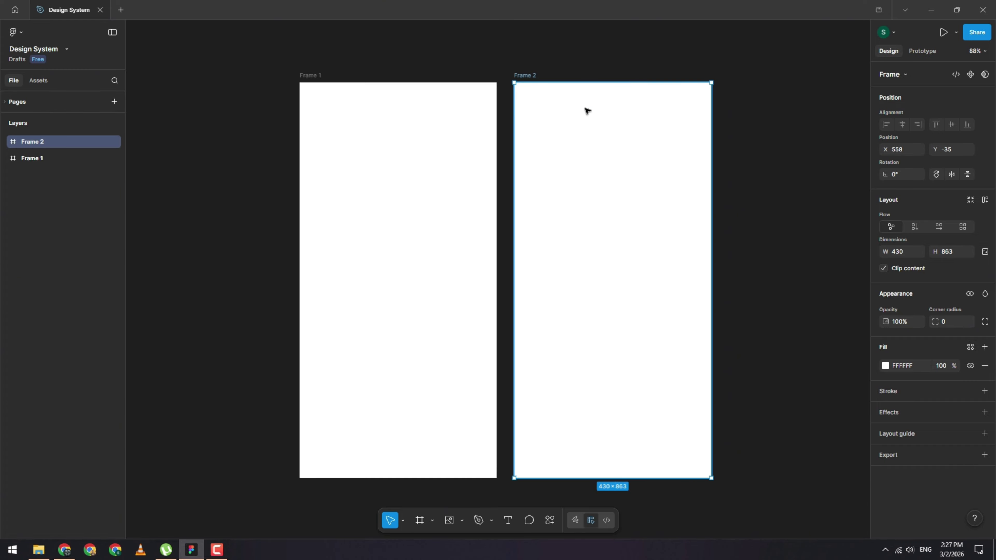
{"action": "key", "text": "k"}
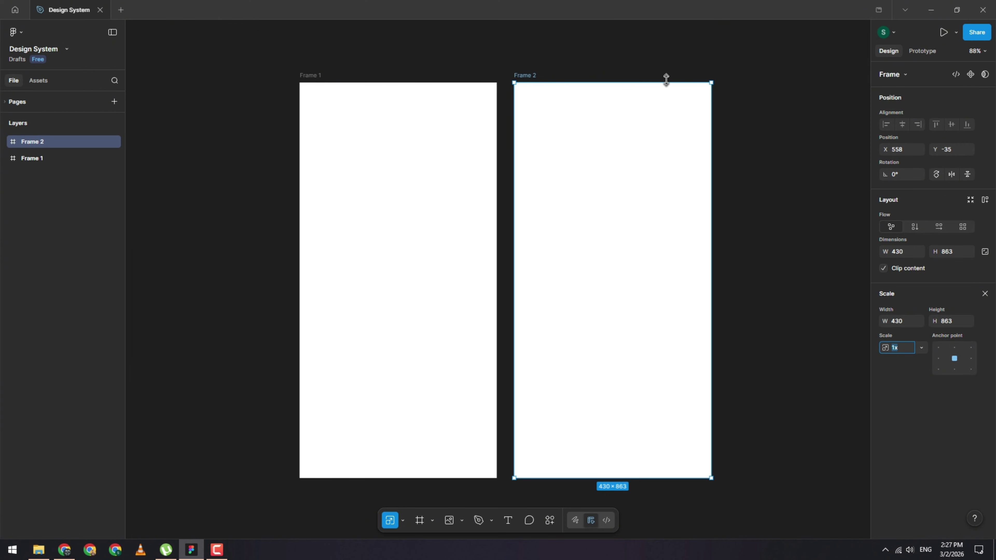
{"action": "left_click_drag", "start_coordinate": [666, 79], "coordinate": [653, 221]}
{"action": "left_click_drag", "start_coordinate": [625, 189], "coordinate": [705, 199]}
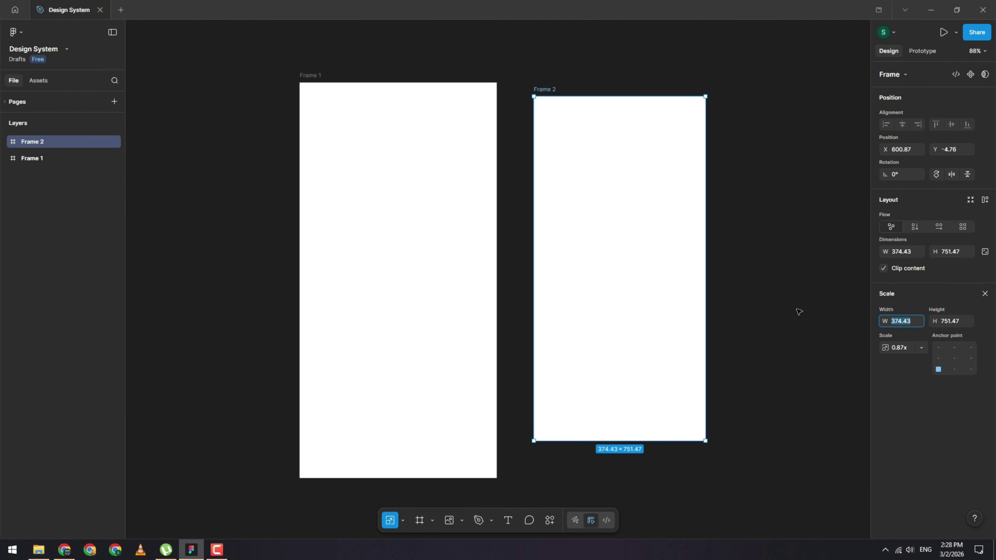
{"action": "left_click", "coordinate": [772, 271]}
{"action": "left_click", "coordinate": [658, 203]}
{"action": "left_click", "coordinate": [985, 295]}
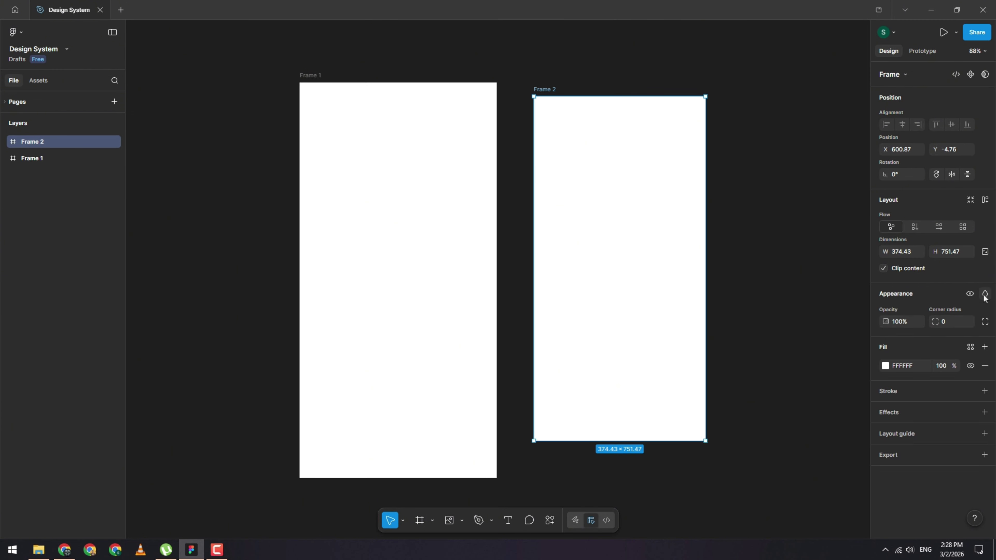
{"action": "mouse_move", "coordinate": [571, 292]}
{"action": "left_mouse_down"}
{"action": "mouse_move", "coordinate": [638, 296]}
{"action": "mouse_move", "coordinate": [561, 282]}
{"action": "left_mouse_up"}
{"action": "key", "text": "ctrl+z"}
{"action": "key", "text": "k"}
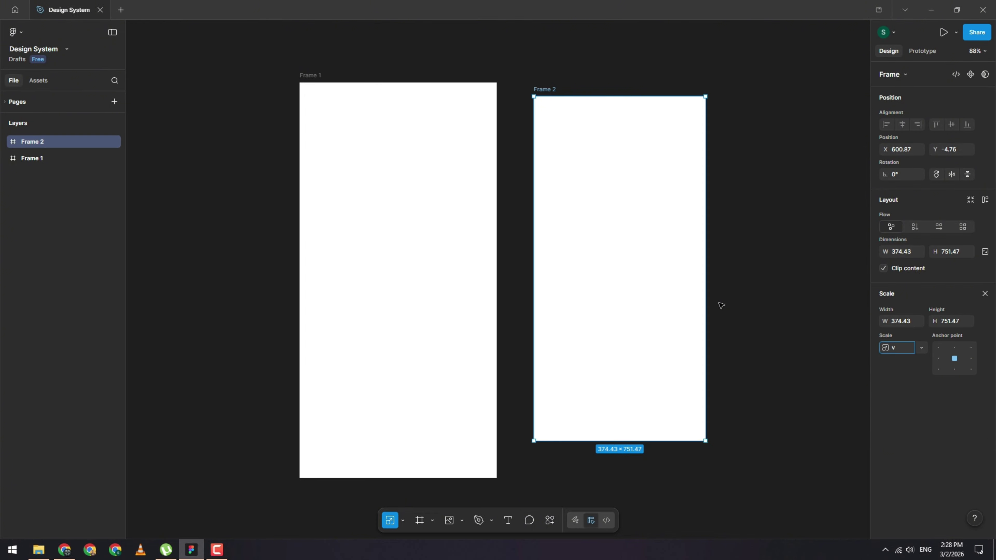
{"action": "left_click", "coordinate": [769, 340]}
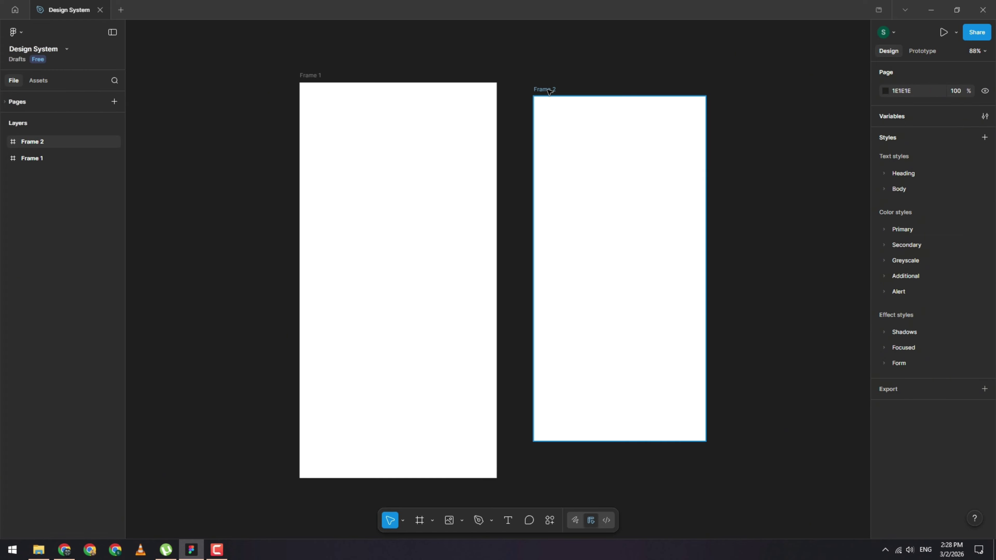
Step: Move the second frame to X 581, Y -35 so its upper edge lines up with the first frame
{"action": "left_click_drag", "start_coordinate": [549, 91], "coordinate": [539, 78]}
{"action": "left_click", "coordinate": [403, 520]}
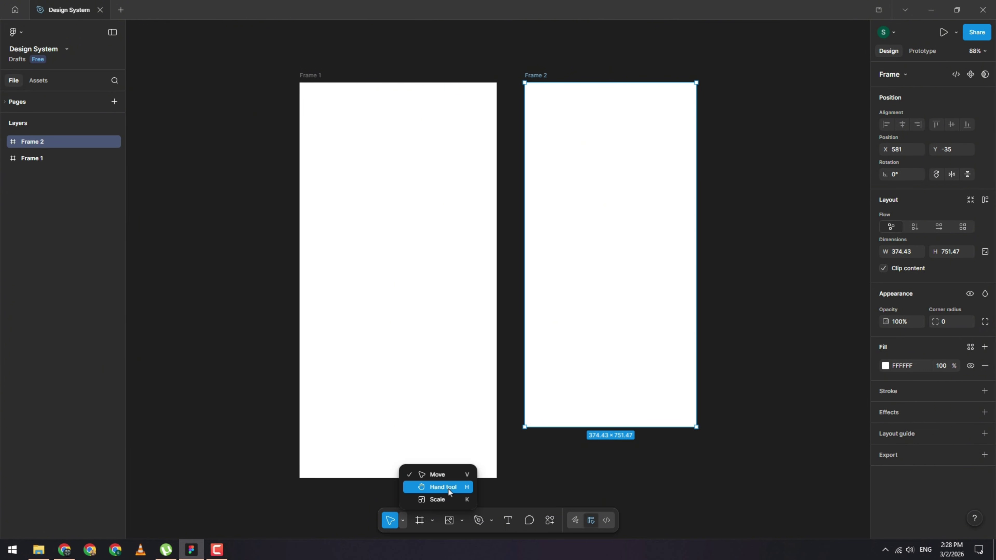
{"action": "left_click", "coordinate": [535, 498]}
Step: Draw a section of about 1659 × 1469 around both frames
{"action": "left_click", "coordinate": [432, 521]}
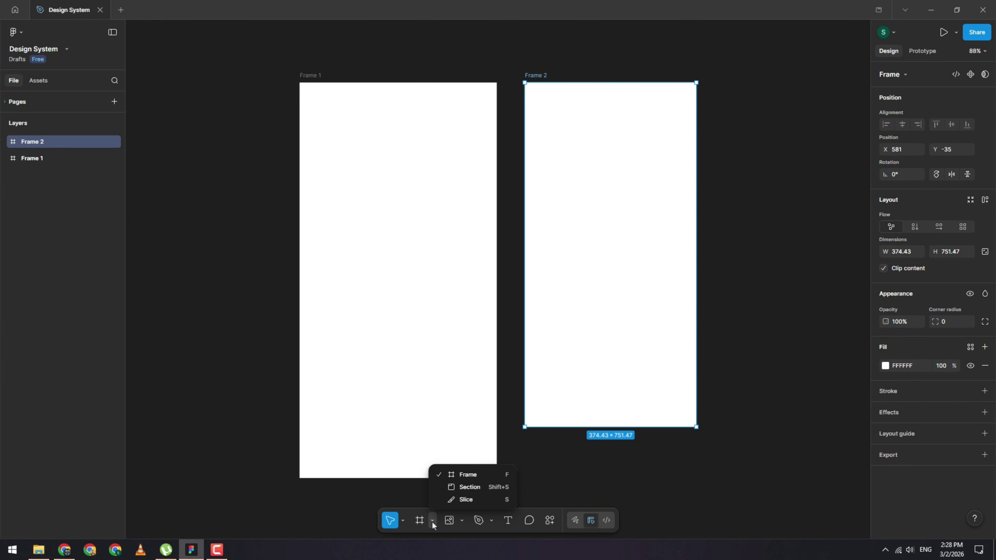
{"action": "left_click", "coordinate": [470, 487]}
{"action": "scroll", "coordinate": [404, 288], "scroll_direction": "down", "scroll_amount": 5}
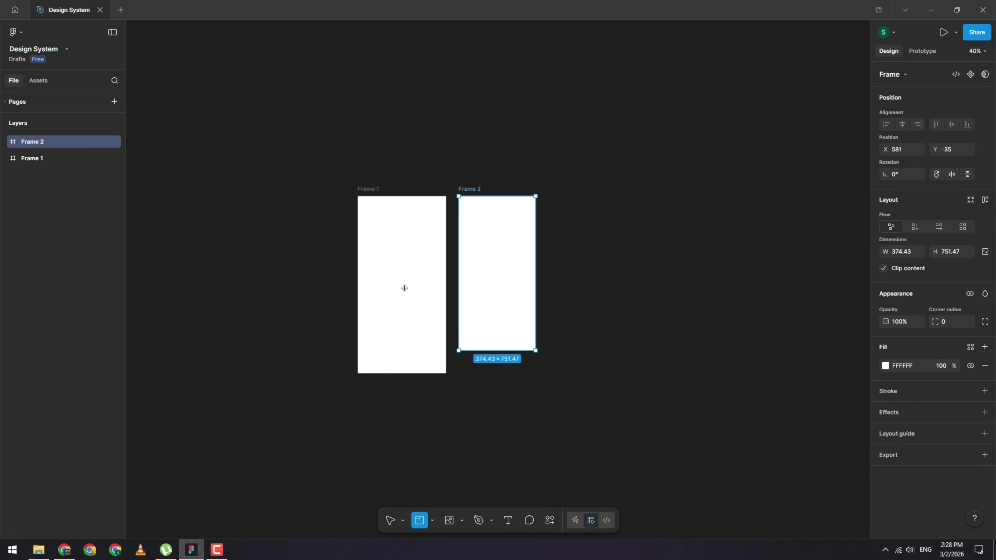
{"action": "left_click_drag", "start_coordinate": [306, 127], "coordinate": [646, 431]}
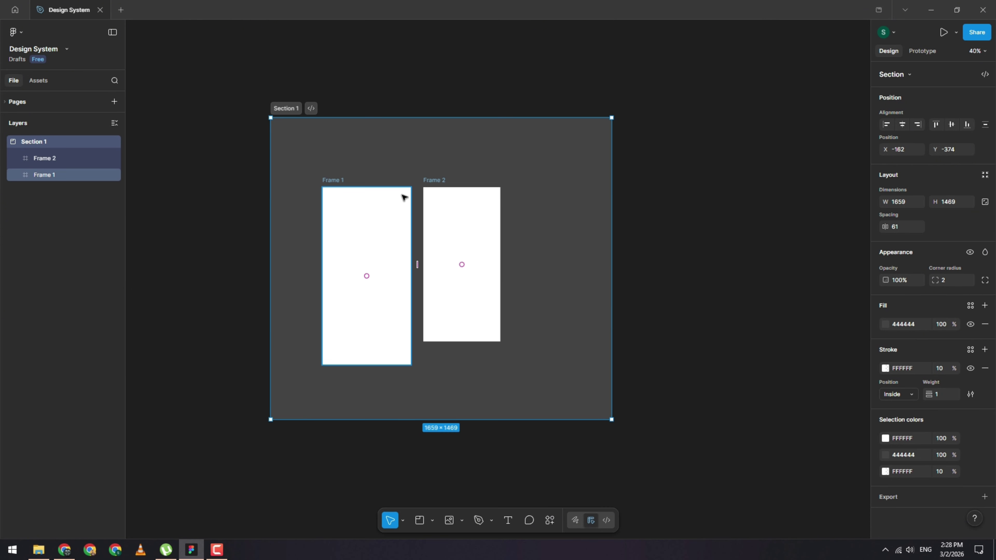
Step: Move the section with its two frames to X -46, Y -377 and rename it Login
{"action": "left_click_drag", "start_coordinate": [281, 104], "coordinate": [316, 108]}
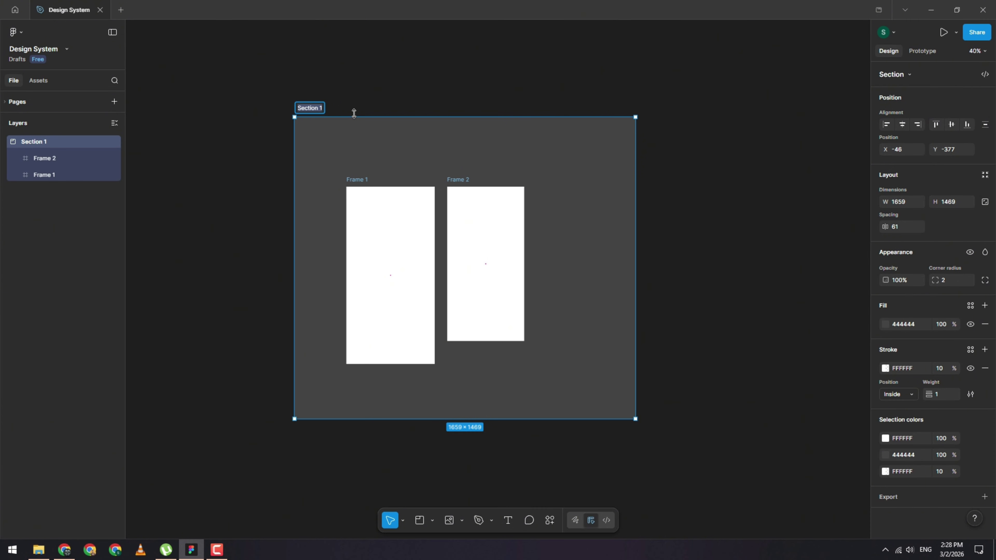
{"action": "type", "text": "Login"}
{"action": "key", "text": "Return"}
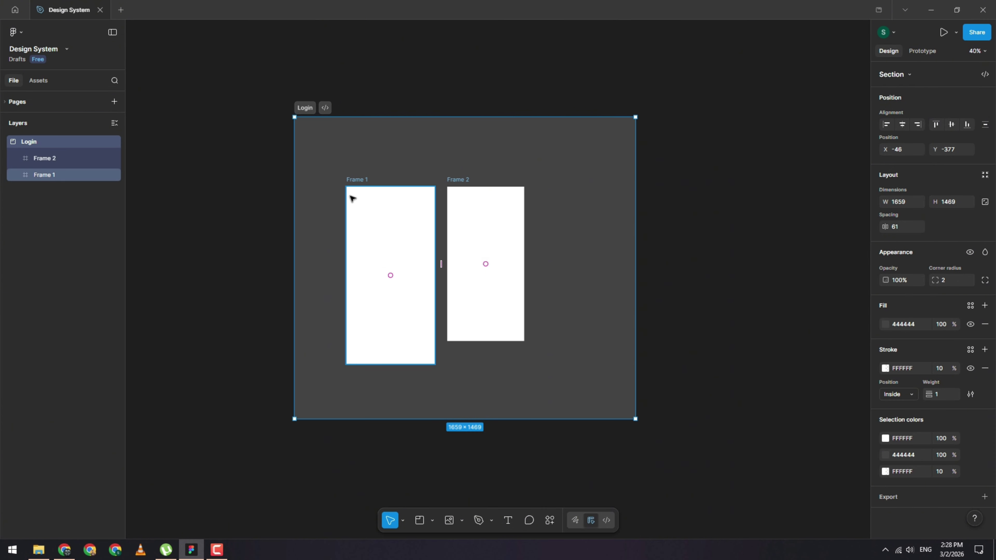
Step: Examine how the Login section, its name label and its two frames read at different zoom levels
{"action": "scroll", "coordinate": [389, 228], "scroll_direction": "down", "scroll_amount": 5}
{"action": "scroll", "coordinate": [385, 226], "scroll_direction": "down", "scroll_amount": 5, "text": "ctrl"}
{"action": "scroll", "coordinate": [385, 227], "scroll_direction": "down", "scroll_amount": 3, "text": "ctrl"}
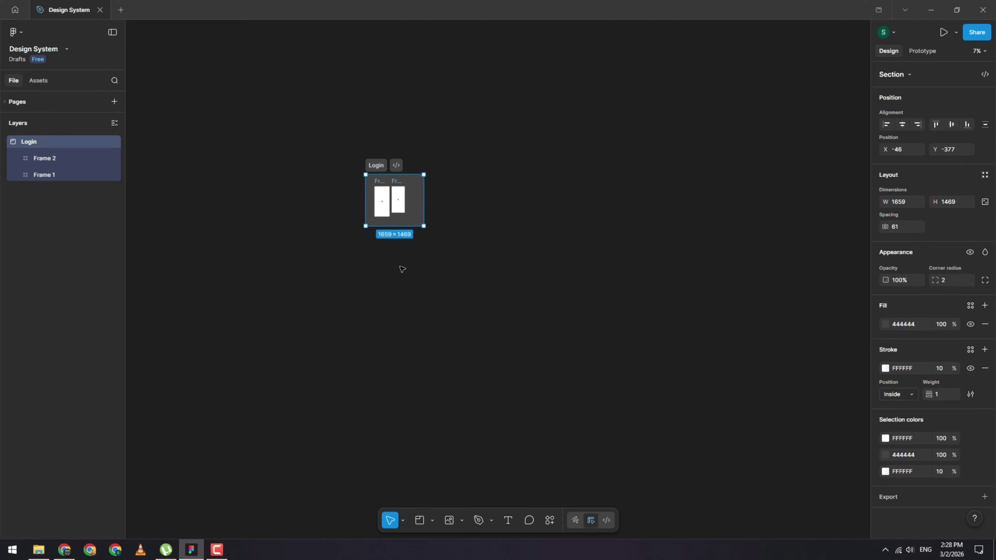
{"action": "scroll", "coordinate": [352, 150], "scroll_direction": "up", "scroll_amount": 3, "text": "ctrl"}
{"action": "scroll", "coordinate": [457, 180], "scroll_direction": "up", "scroll_amount": 3, "text": "ctrl"}
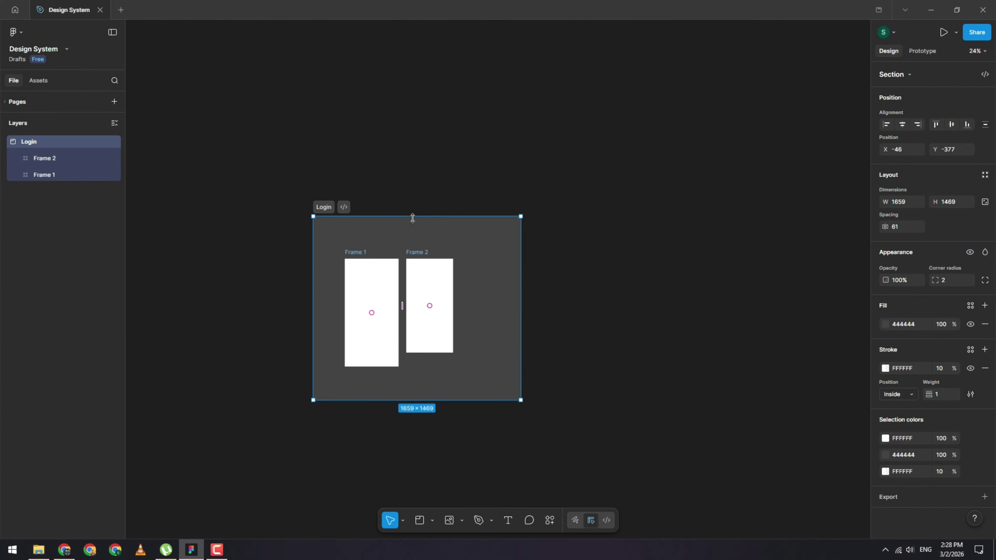
{"action": "scroll", "coordinate": [412, 220], "scroll_direction": "down", "scroll_amount": 1}
{"action": "scroll", "coordinate": [394, 247], "scroll_direction": "up", "scroll_amount": 3, "text": "ctrl"}
{"action": "scroll", "coordinate": [482, 204], "scroll_direction": "left", "scroll_amount": 2}
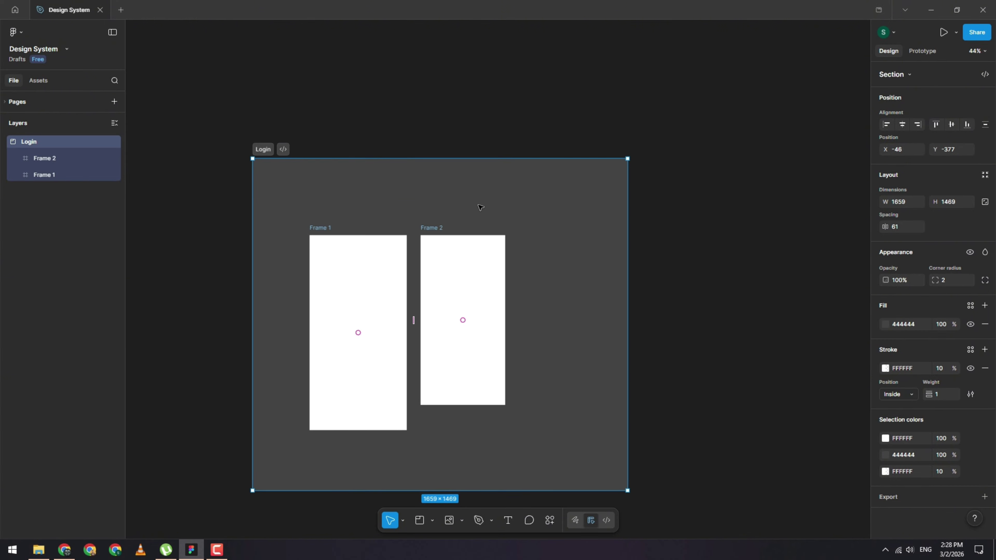
{"action": "scroll", "coordinate": [483, 205], "scroll_direction": "down", "scroll_amount": 5}
{"action": "scroll", "coordinate": [481, 205], "scroll_direction": "up", "scroll_amount": 1, "text": "ctrl"}
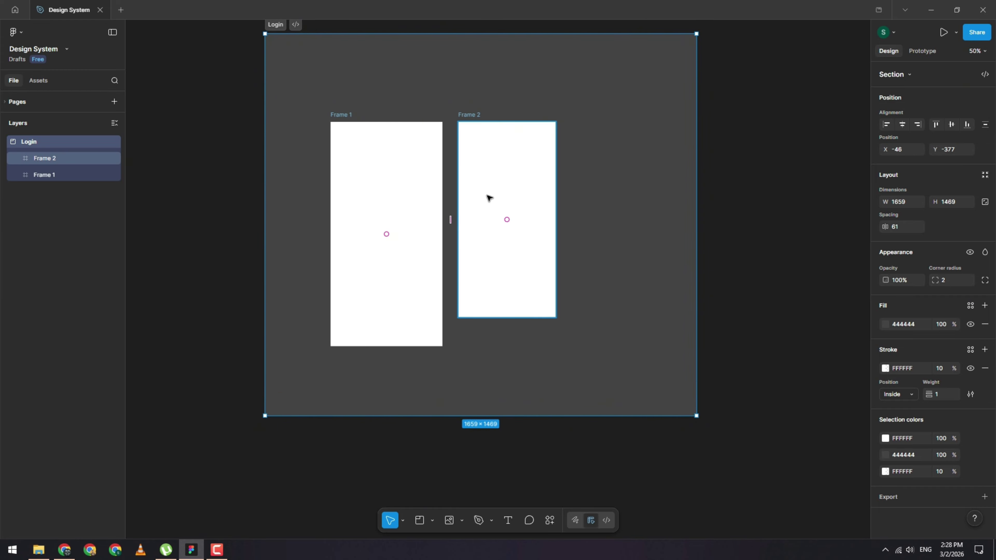
Step: Undo the section's rename and delete the section together with the two frames inside it
{"action": "key", "text": "ctrl+z"}
{"action": "left_click", "coordinate": [732, 213]}
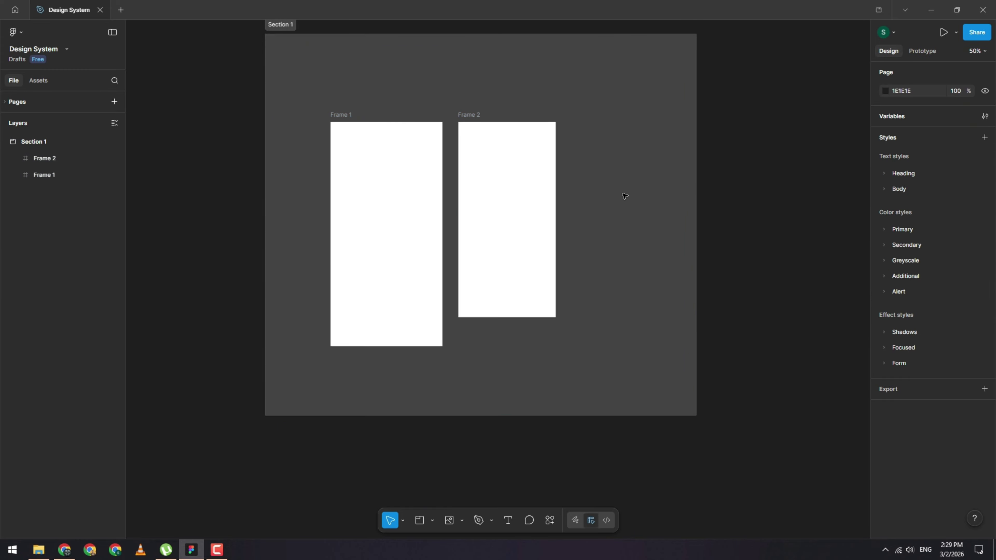
{"action": "left_click", "coordinate": [278, 24]}
{"action": "key", "text": "Delete"}
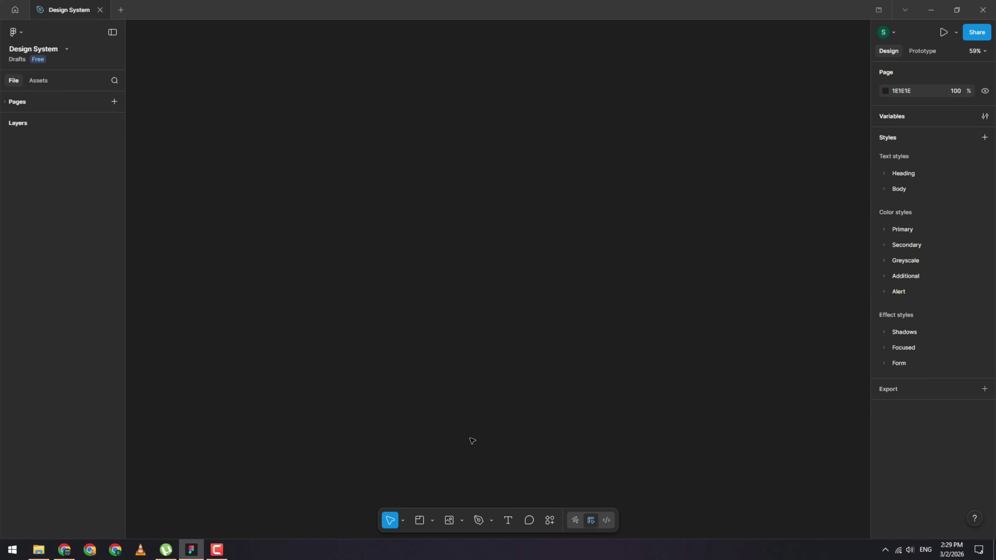
{"action": "left_click", "coordinate": [433, 520]}
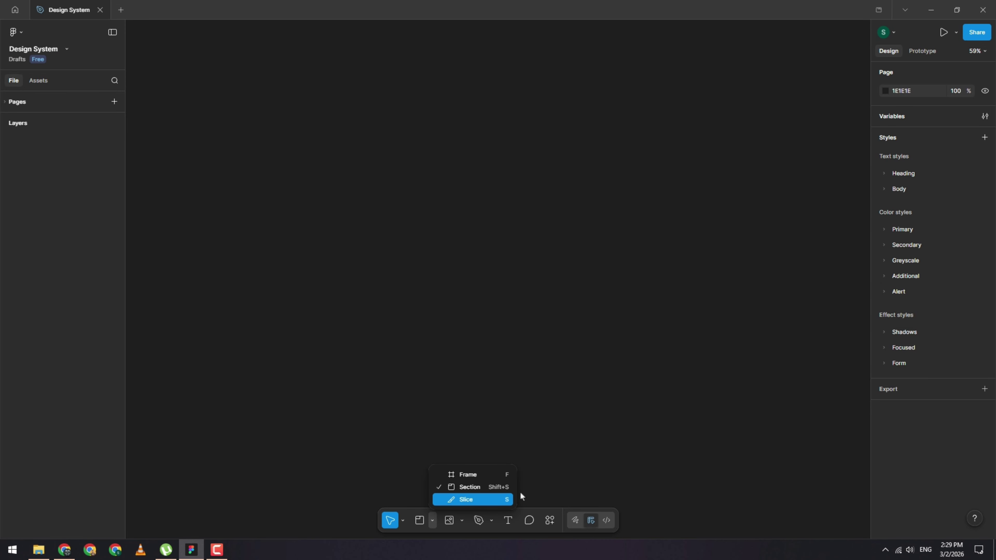
{"action": "left_click", "coordinate": [567, 466]}
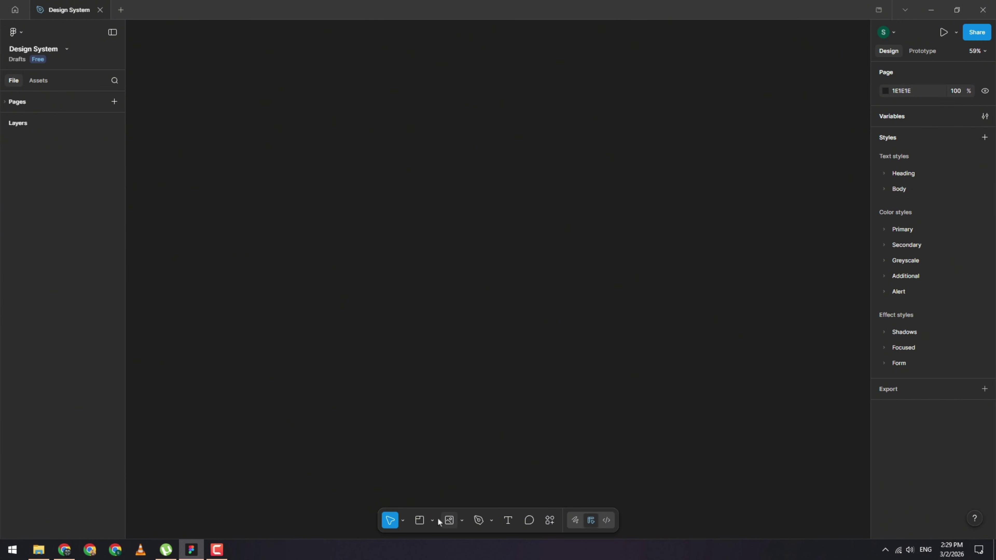
Step: Draw a rectangle of about 482 × 438 on the empty canvas with the Rectangle tool
{"action": "left_click", "coordinate": [447, 507]}
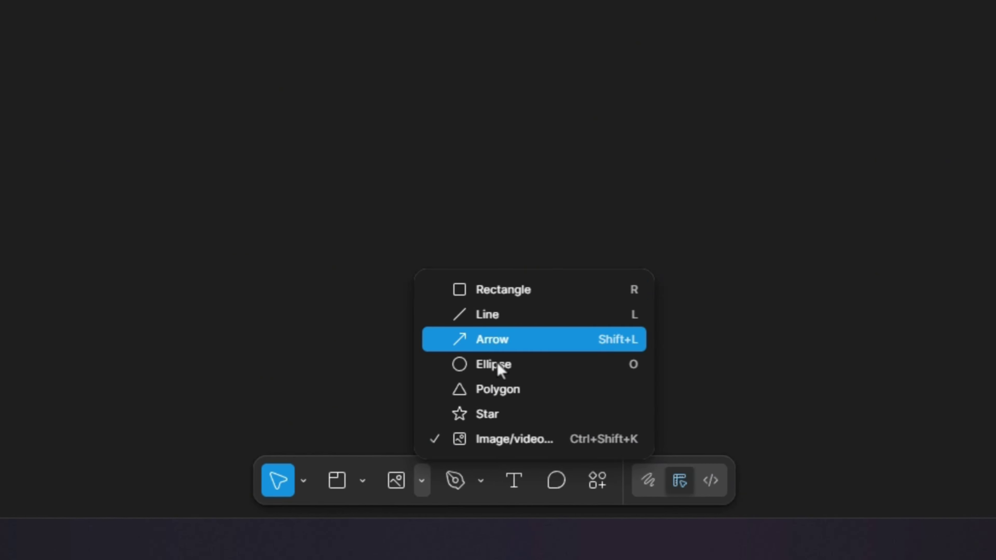
{"action": "left_click", "coordinate": [522, 302]}
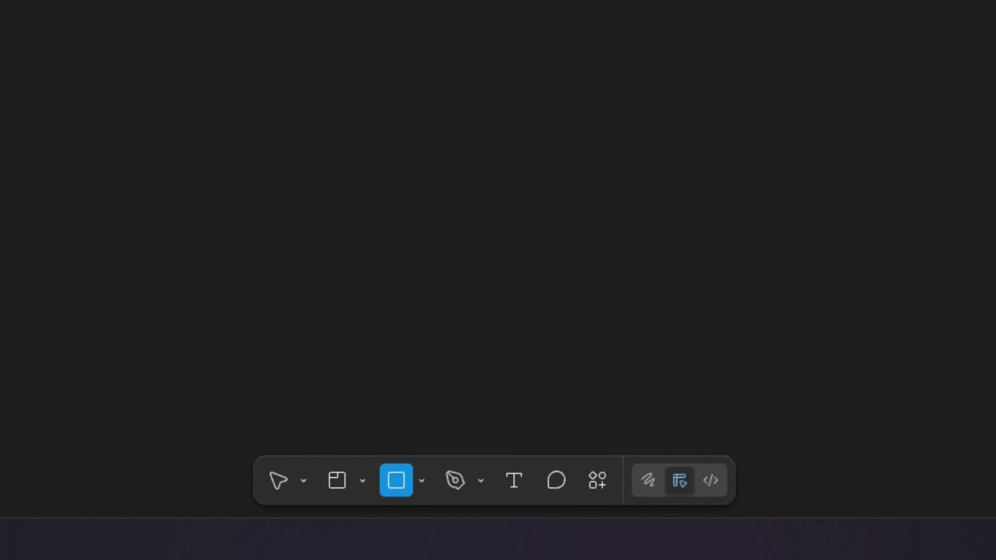
{"action": "mouse_move", "coordinate": [415, 93]}
{"action": "left_mouse_down"}
{"action": "mouse_move", "coordinate": [509, 198]}
{"action": "mouse_move", "coordinate": [583, 330]}
{"action": "mouse_move", "coordinate": [608, 263]}
{"action": "mouse_move", "coordinate": [634, 231]}
{"action": "mouse_move", "coordinate": [542, 261]}
{"action": "left_mouse_up"}
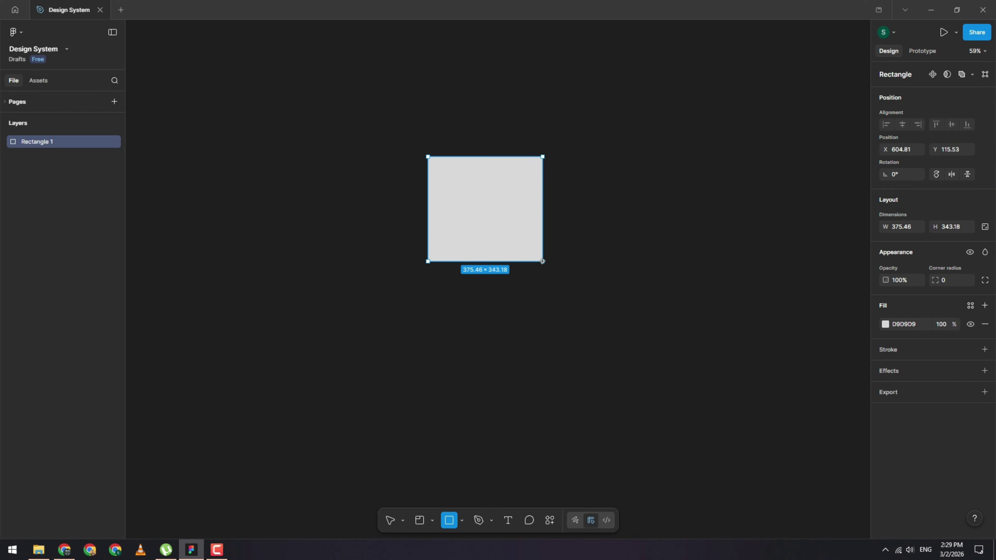
{"action": "key", "text": "shift"}
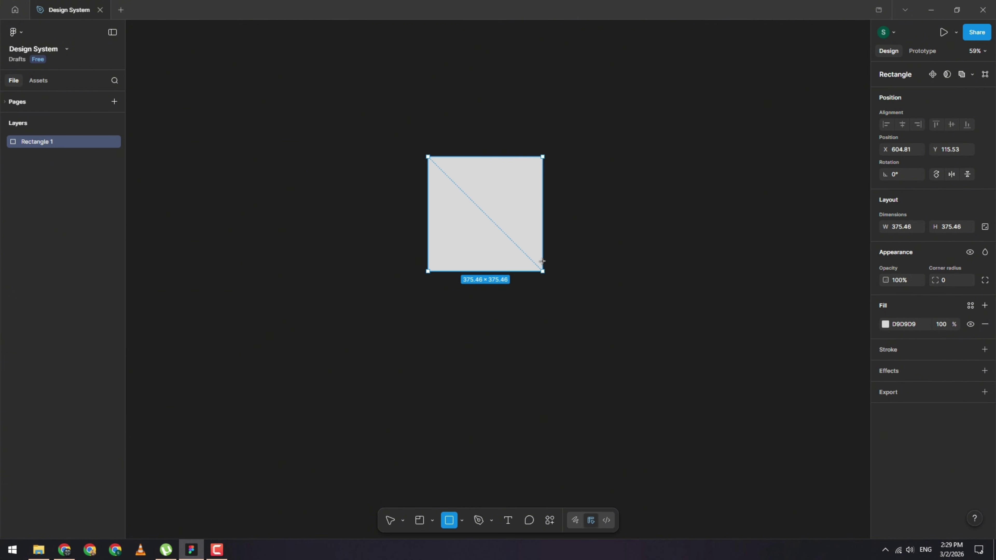
{"action": "mouse_move", "coordinate": [543, 267]}
{"action": "left_mouse_down"}
{"action": "mouse_move", "coordinate": [486, 212]}
{"action": "mouse_move", "coordinate": [522, 216]}
{"action": "mouse_move", "coordinate": [609, 314]}
{"action": "mouse_move", "coordinate": [626, 314]}
{"action": "mouse_move", "coordinate": [536, 208]}
{"action": "mouse_move", "coordinate": [553, 274]}
{"action": "mouse_move", "coordinate": [631, 360]}
{"action": "mouse_move", "coordinate": [547, 277]}
{"action": "mouse_move", "coordinate": [522, 376]}
{"action": "mouse_move", "coordinate": [548, 425]}
{"action": "mouse_move", "coordinate": [691, 278]}
{"action": "mouse_move", "coordinate": [783, 234]}
{"action": "mouse_move", "coordinate": [534, 291]}
{"action": "mouse_move", "coordinate": [575, 290]}
{"action": "left_mouse_up"}
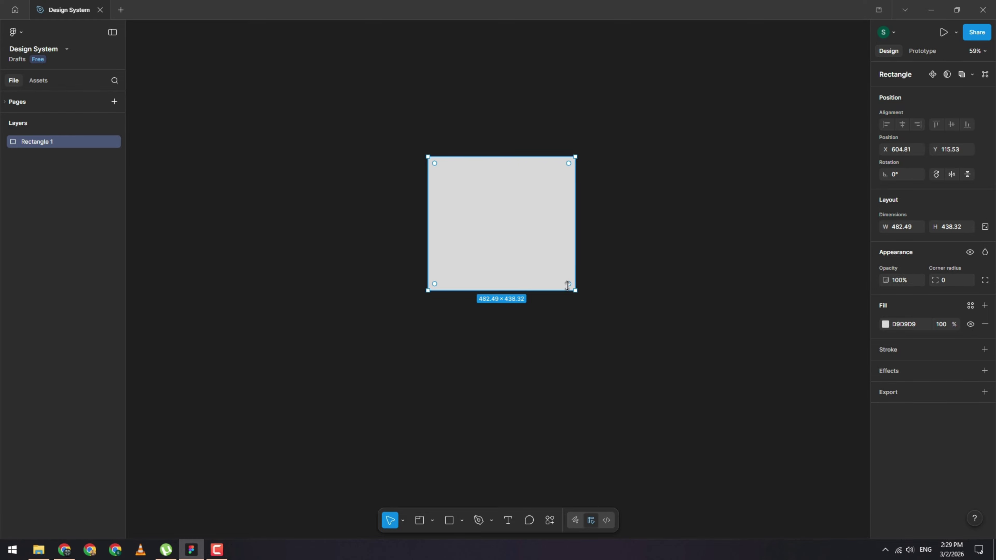
Step: Lock the rectangle's aspect ratio, enlarge it proportionally to about 617 × 560 and deselect it
{"action": "left_click", "coordinate": [987, 229]}
{"action": "left_click_drag", "start_coordinate": [576, 291], "coordinate": [580, 240]}
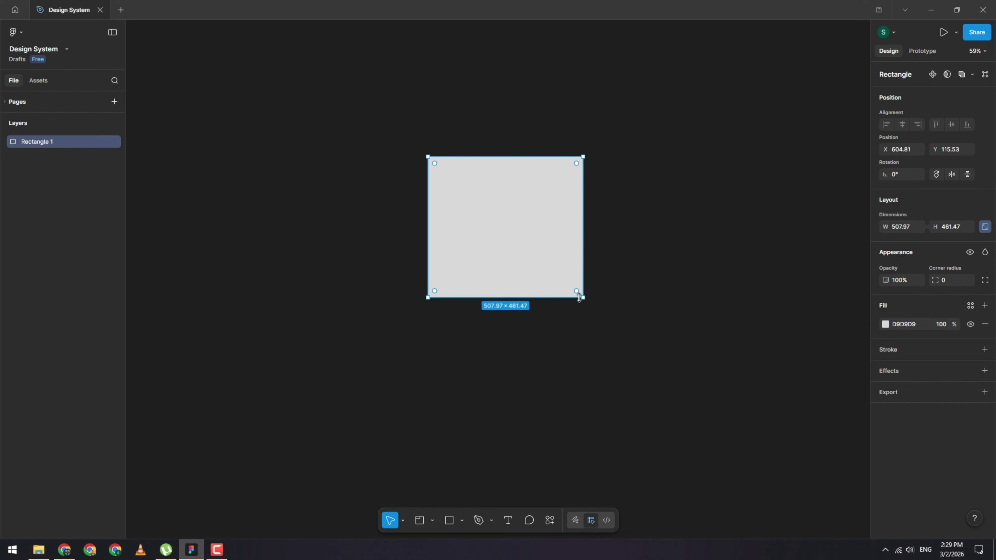
{"action": "left_click_drag", "start_coordinate": [582, 298], "coordinate": [615, 326]}
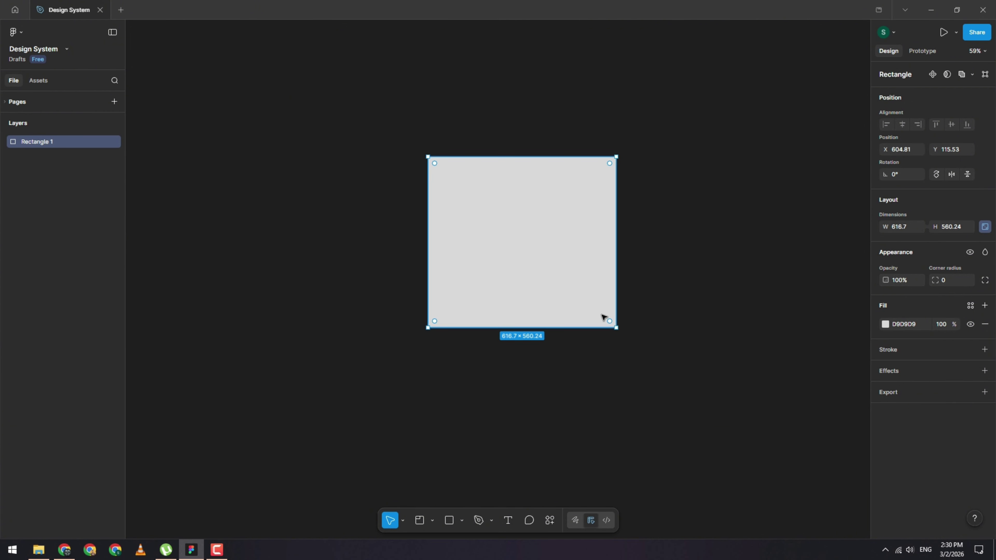
{"action": "left_click", "coordinate": [638, 333]}
{"action": "key", "text": "ctrl+z"}
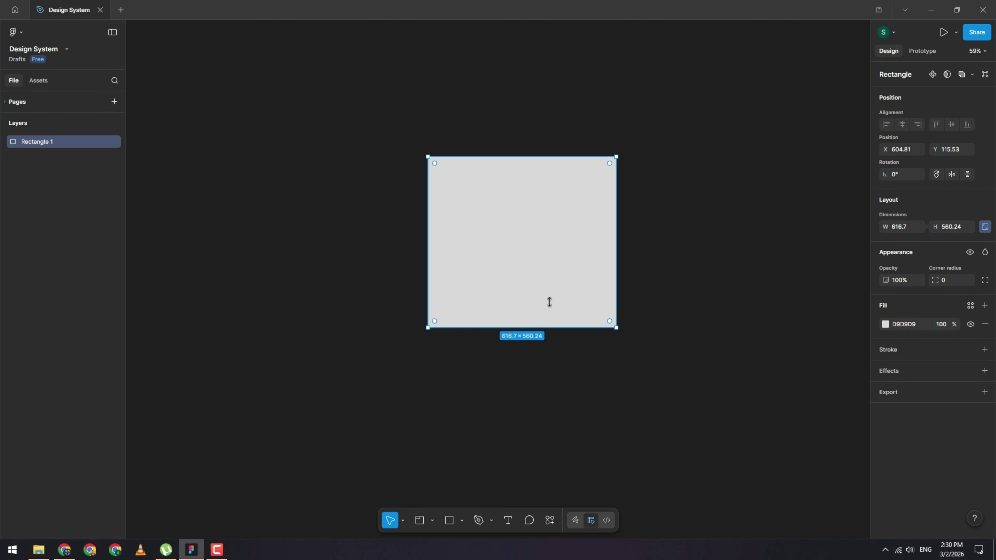
{"action": "scroll", "coordinate": [578, 173], "scroll_direction": "up", "scroll_amount": 3}
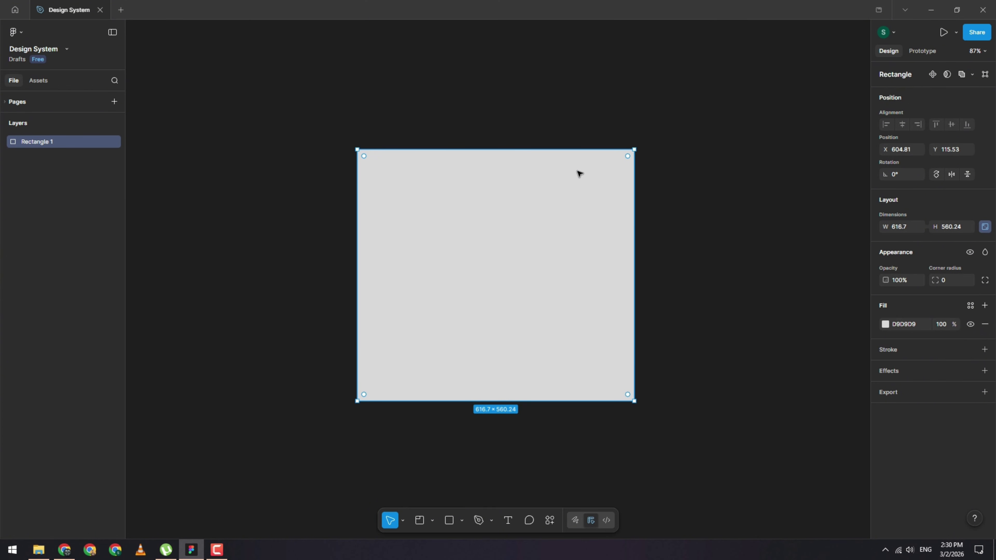
{"action": "scroll", "coordinate": [579, 173], "scroll_direction": "down", "scroll_amount": 3}
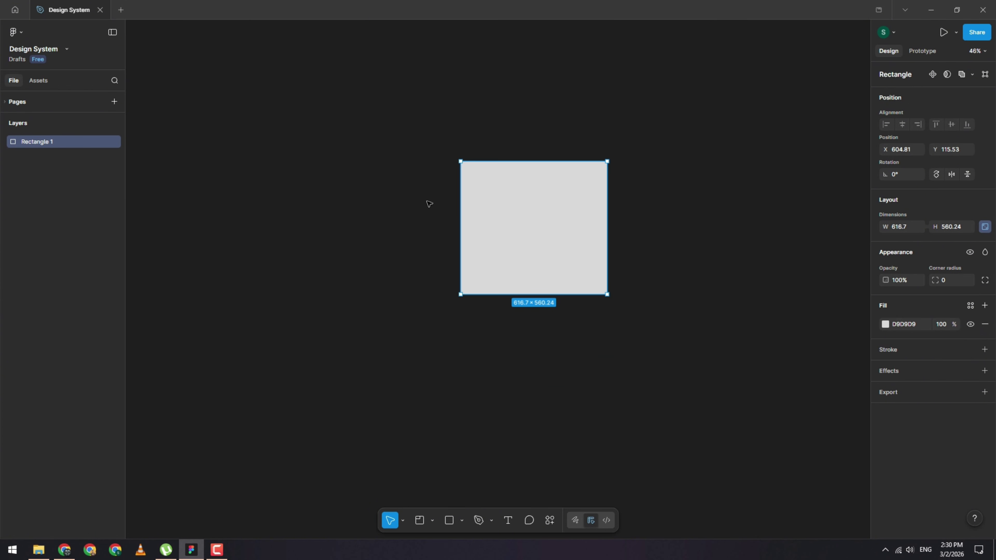
{"action": "left_click", "coordinate": [416, 204]}
{"action": "left_click", "coordinate": [504, 225]}
{"action": "left_click", "coordinate": [393, 275]}
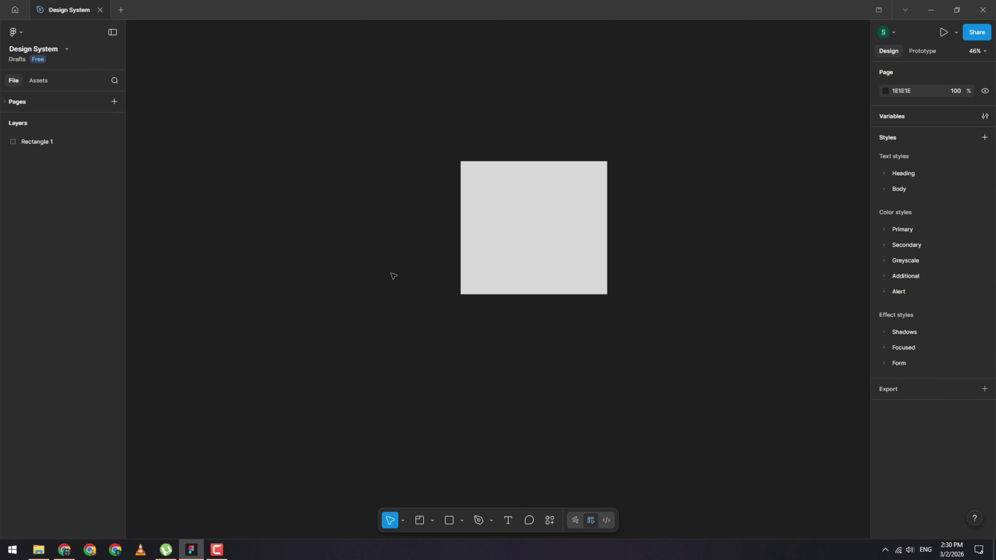
Step: Draw a frame of about 532 × 1288 beside the rectangle and place it at X 11, Y 115.53, level with the rectangle's upper edge
{"action": "key", "text": "f"}
{"action": "mouse_move", "coordinate": [321, 122]}
{"action": "left_mouse_down"}
{"action": "mouse_move", "coordinate": [424, 415]}
{"action": "mouse_move", "coordinate": [445, 428]}
{"action": "left_mouse_up"}
{"action": "left_click_drag", "start_coordinate": [418, 296], "coordinate": [424, 331]}
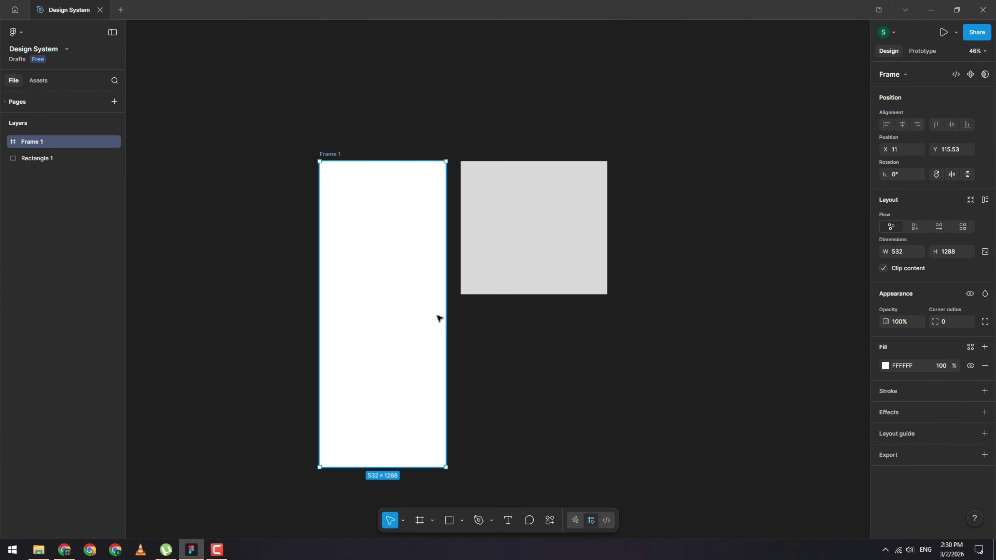
Step: Compare the layer entries and type icons of the frame and the rectangle by selecting each in turn
{"action": "left_click", "coordinate": [524, 227]}
{"action": "left_click", "coordinate": [382, 227]}
{"action": "left_click", "coordinate": [530, 222]}
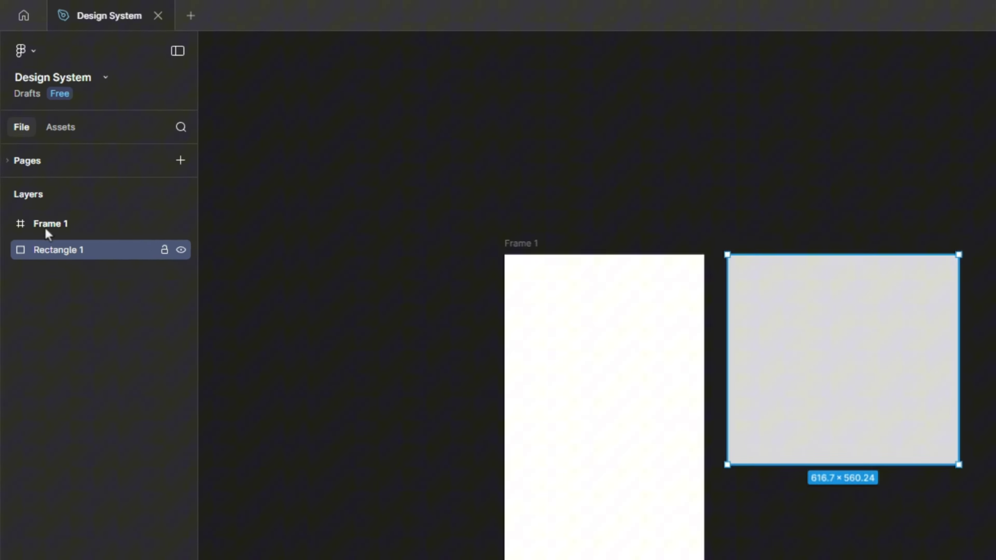
{"action": "left_click", "coordinate": [581, 337]}
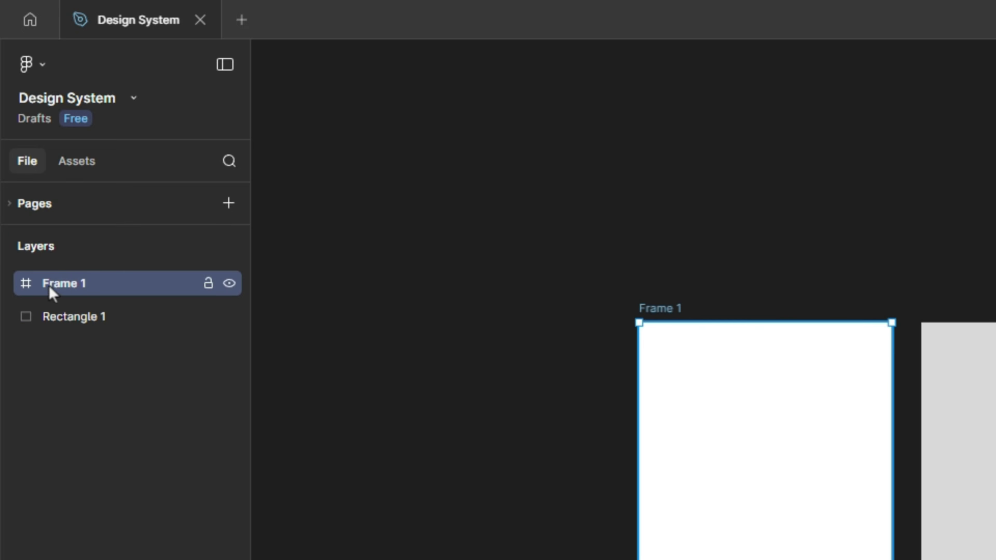
{"action": "left_click", "coordinate": [60, 320]}
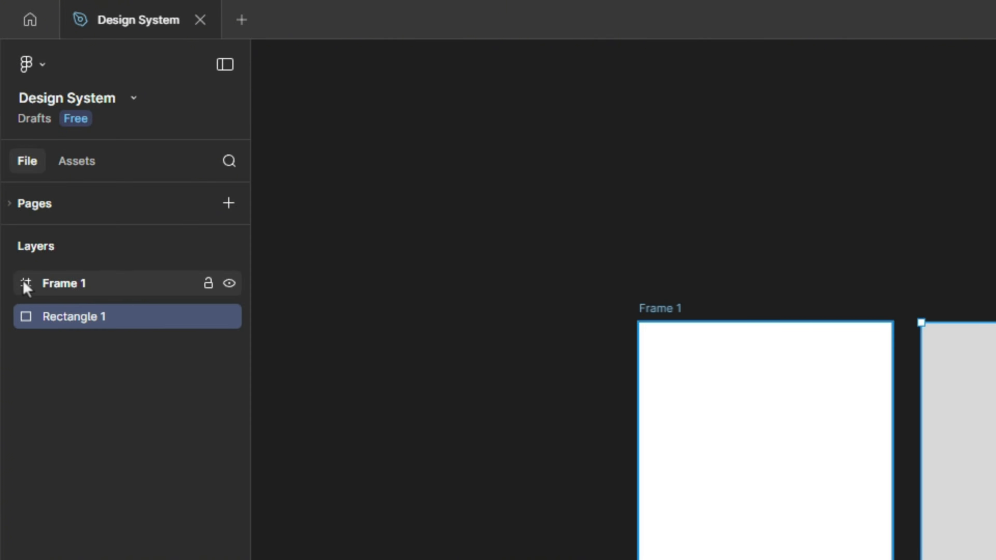
{"action": "left_click", "coordinate": [38, 289]}
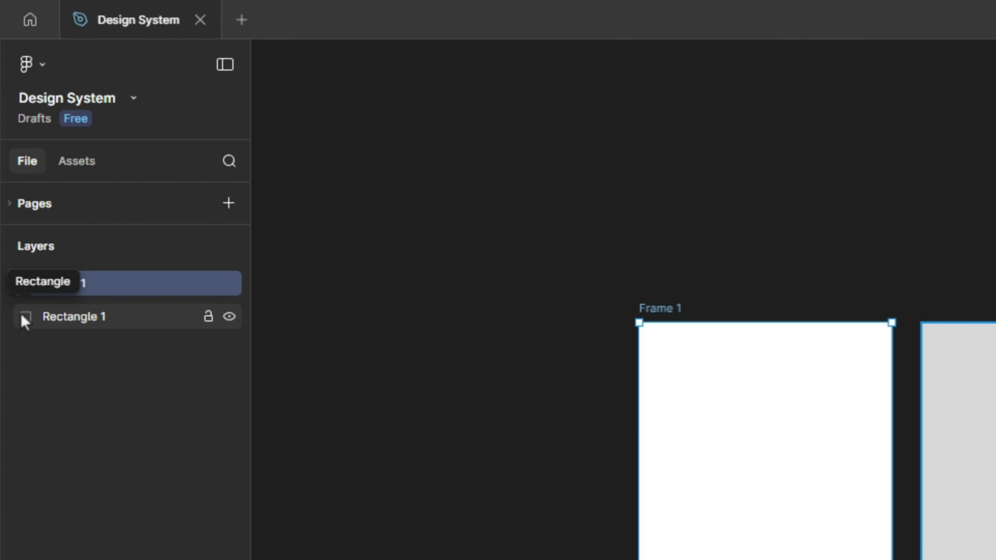
{"action": "left_click", "coordinate": [446, 309]}
{"action": "left_click", "coordinate": [734, 387]}
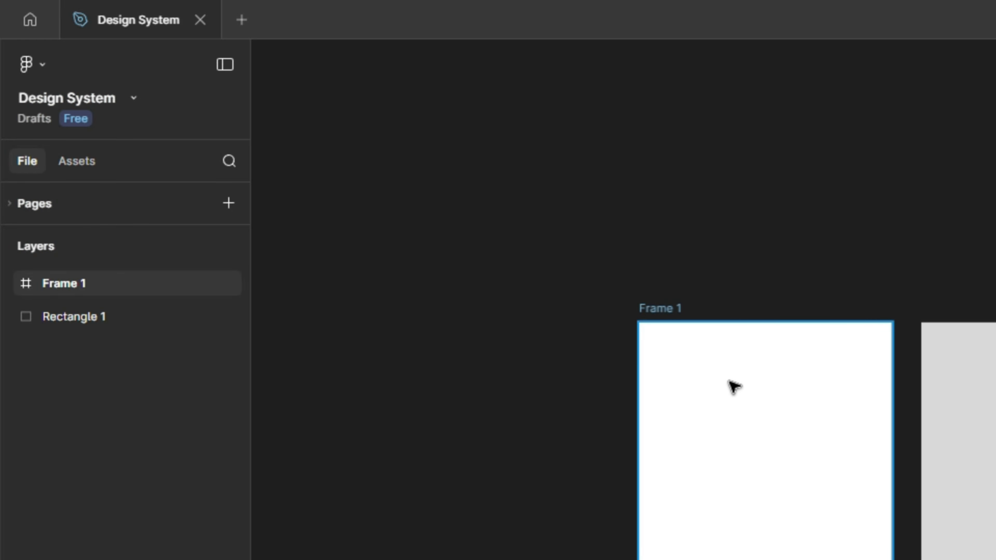
Step: Compare the design properties offered for the frame with those offered for the rectangle
{"action": "scroll", "coordinate": [943, 394], "scroll_direction": "up", "scroll_amount": 5}
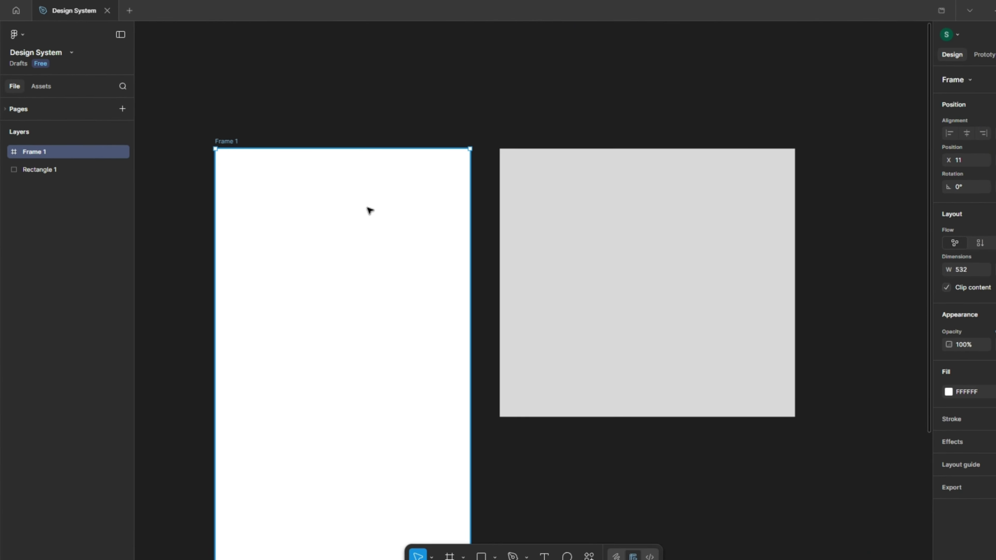
{"action": "scroll", "coordinate": [355, 178], "scroll_direction": "down", "scroll_amount": 3}
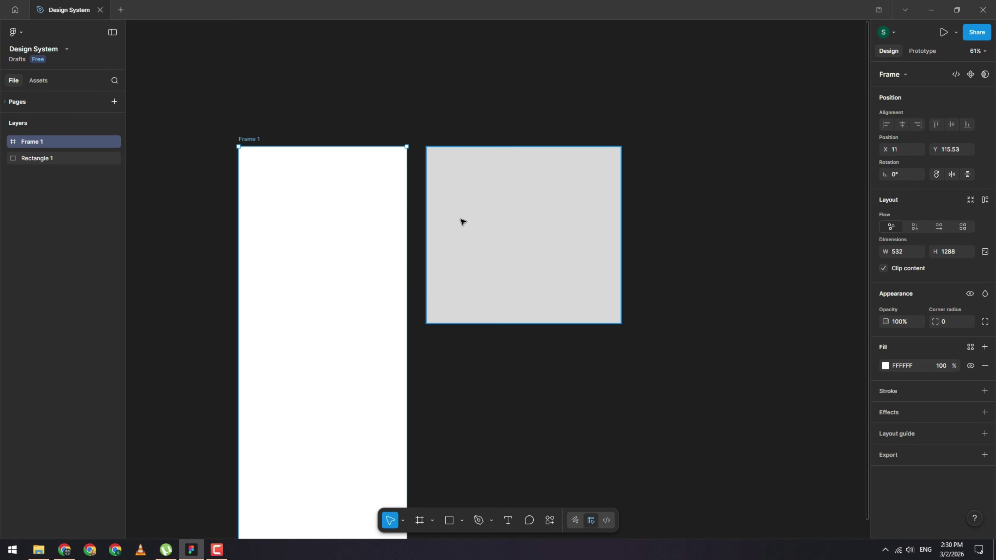
{"action": "left_click", "coordinate": [329, 122]}
{"action": "left_click", "coordinate": [353, 183]}
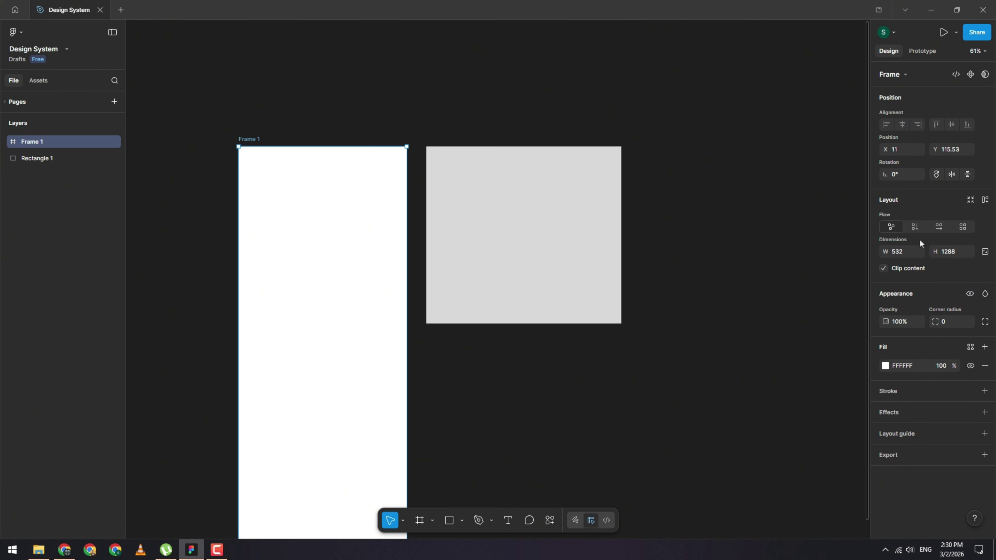
{"action": "left_click", "coordinate": [326, 132]}
{"action": "left_click", "coordinate": [326, 165]}
{"action": "left_click", "coordinate": [515, 196]}
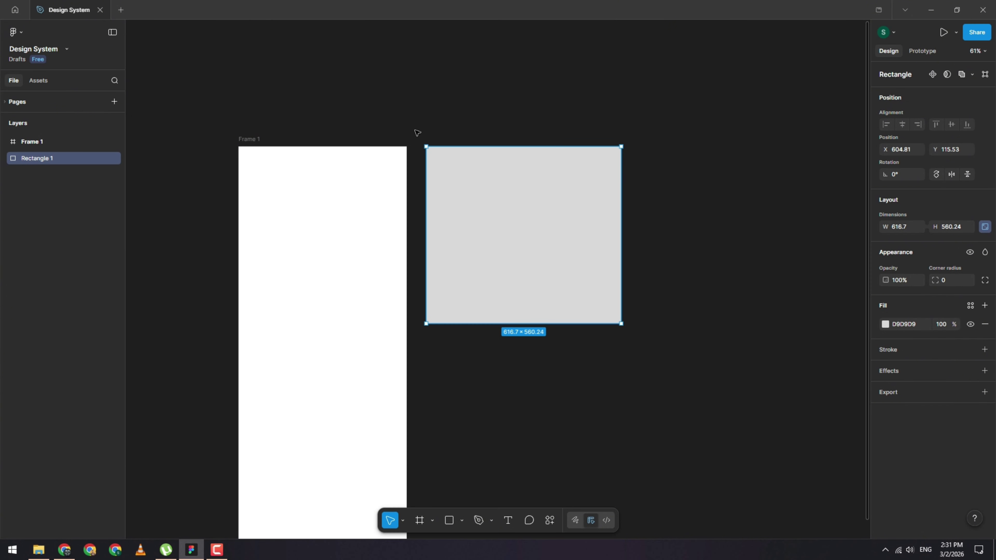
Step: Round the rectangle's corners to a radius of 280.12, move it to X 657.31 and deselect it
{"action": "left_click_drag", "start_coordinate": [416, 131], "coordinate": [659, 348]}
{"action": "left_click_drag", "start_coordinate": [935, 280], "coordinate": [784, 33]}
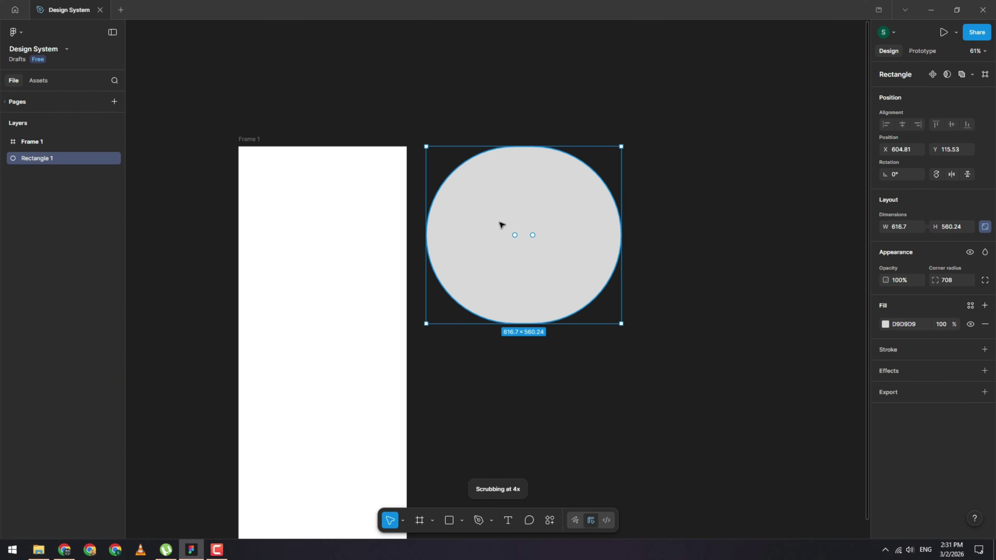
{"action": "left_click_drag", "start_coordinate": [537, 235], "coordinate": [509, 245]}
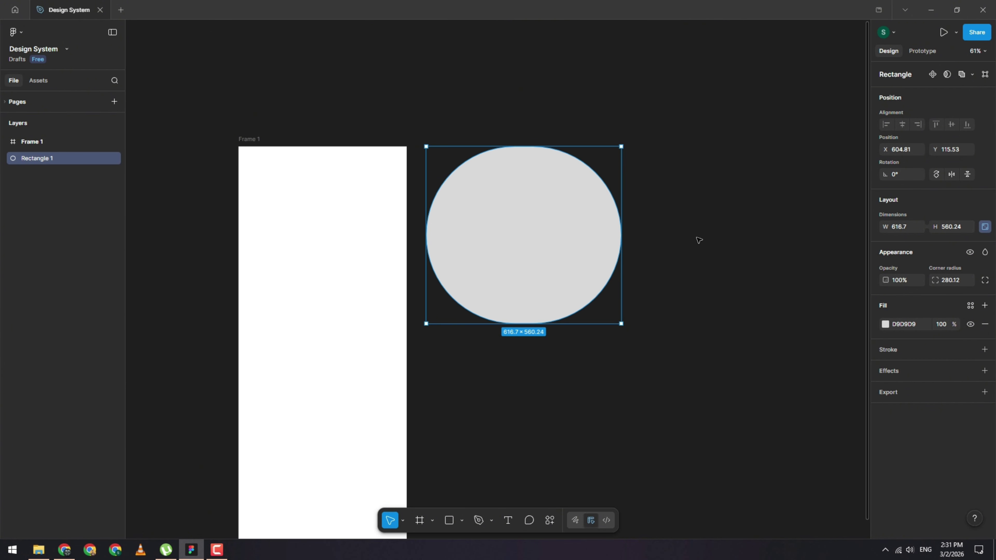
{"action": "mouse_move", "coordinate": [549, 209]}
{"action": "left_mouse_down"}
{"action": "mouse_move", "coordinate": [580, 215]}
{"action": "mouse_move", "coordinate": [563, 212]}
{"action": "left_mouse_up"}
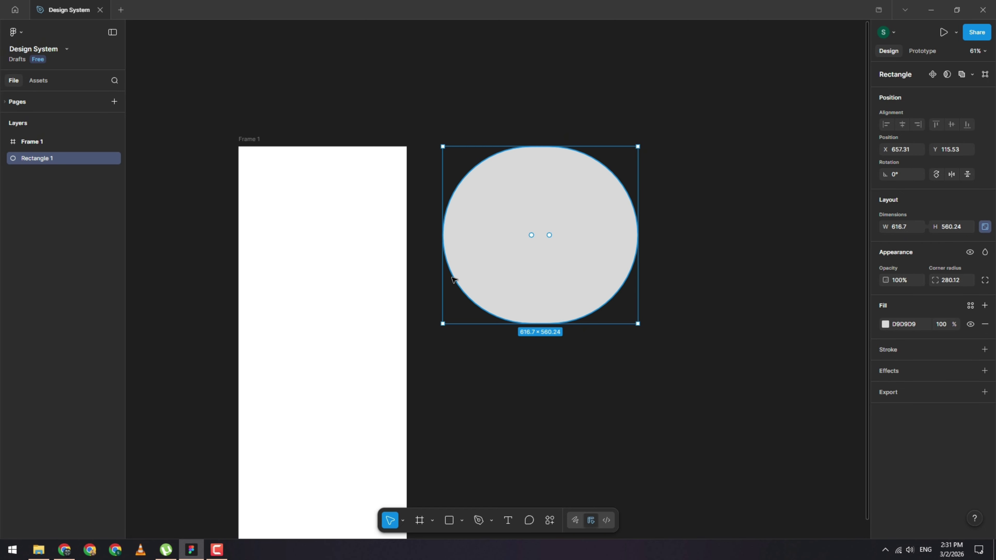
{"action": "left_click", "coordinate": [647, 247]}
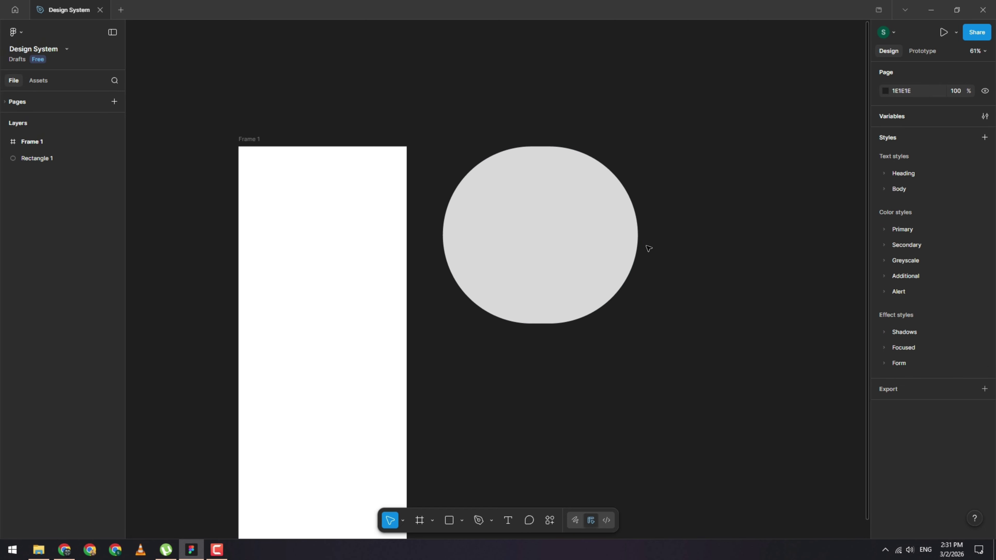
Step: Undo the rectangle's last move and corner rounding, and deselect it
{"action": "key", "text": "ctrl+z"}
{"action": "key", "text": "ctrl+z"}
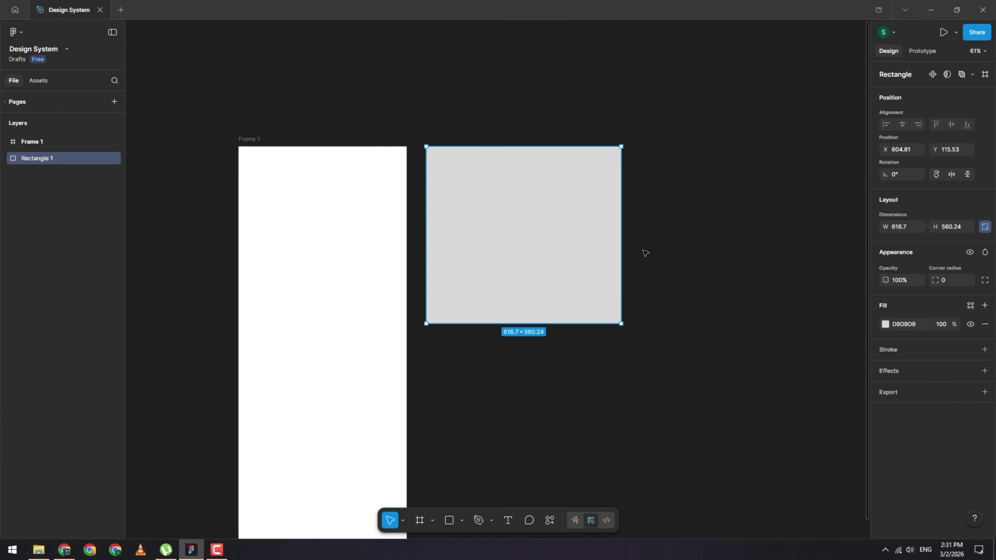
{"action": "scroll", "coordinate": [549, 161], "scroll_direction": "up", "scroll_amount": 2}
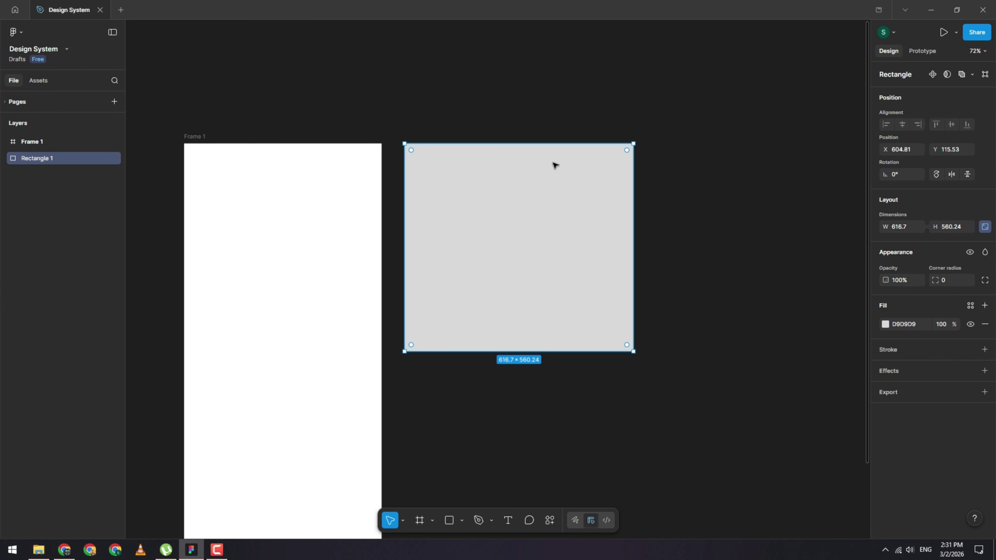
{"action": "left_click", "coordinate": [726, 182]}
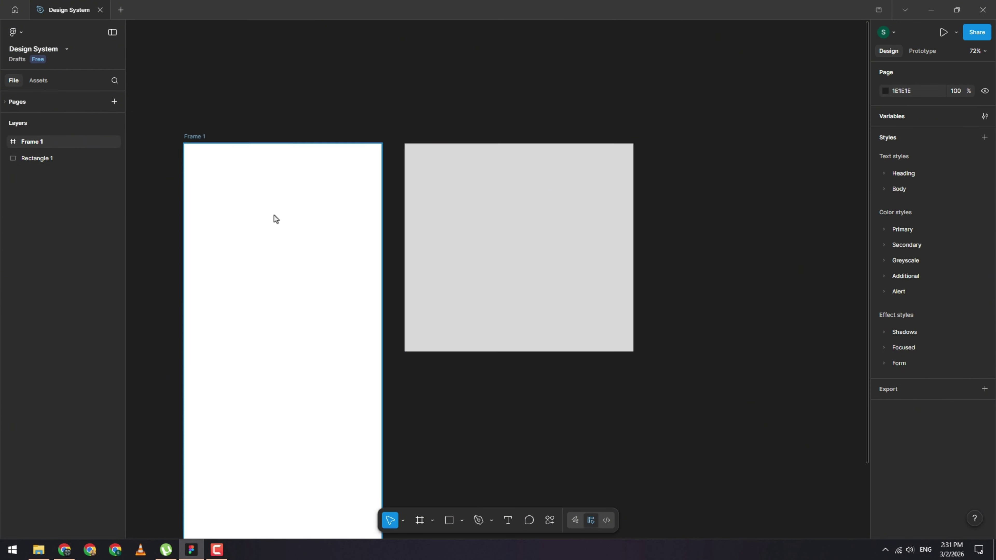
Step: Try to enter vector editing on the frame, and open the rectangle for vector editing instead
{"action": "left_click", "coordinate": [253, 216]}
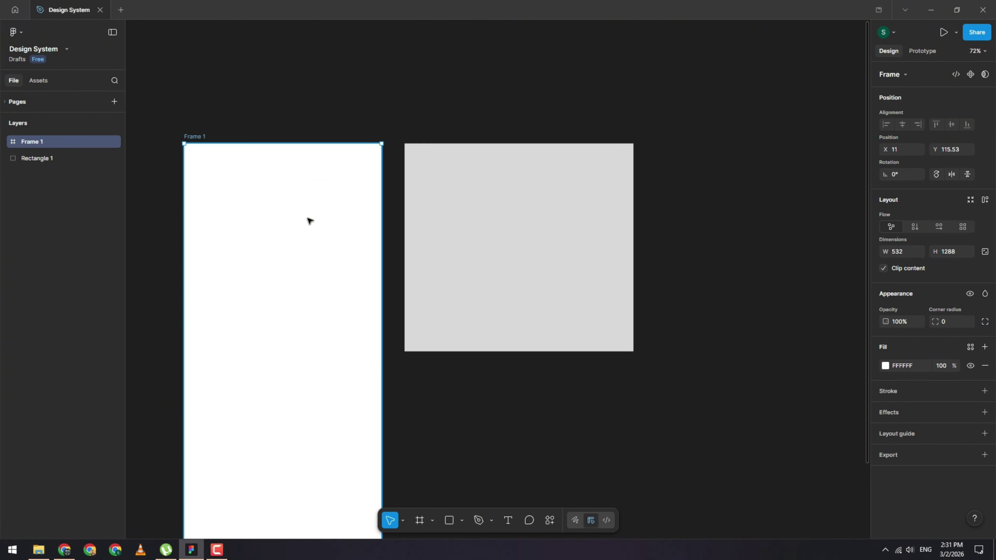
{"action": "key", "text": "Return"}
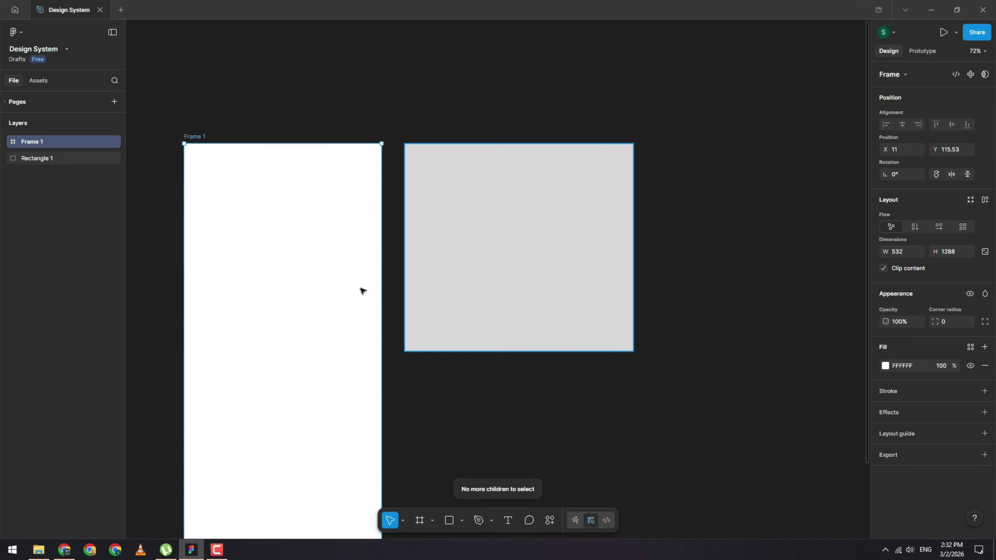
{"action": "left_click", "coordinate": [483, 187]}
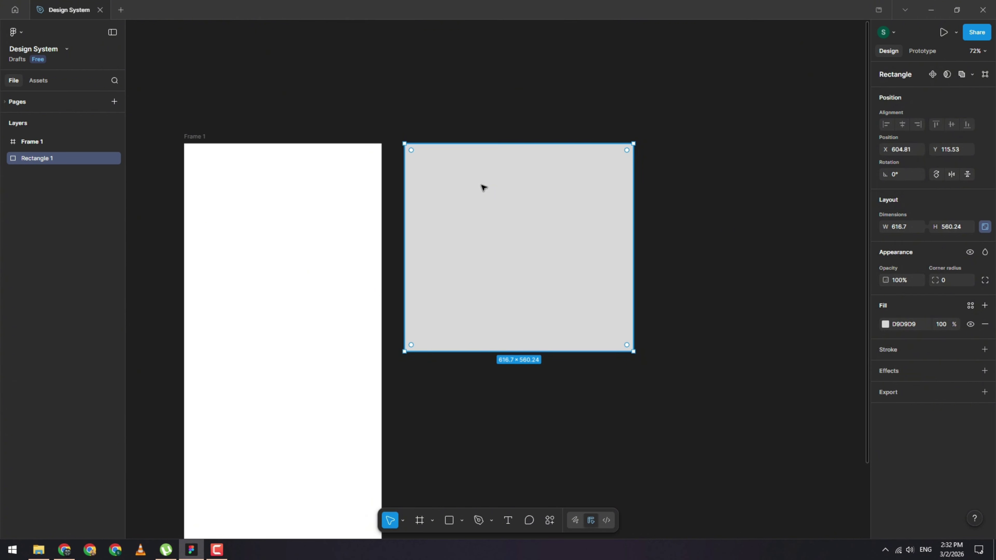
{"action": "key", "text": "Return"}
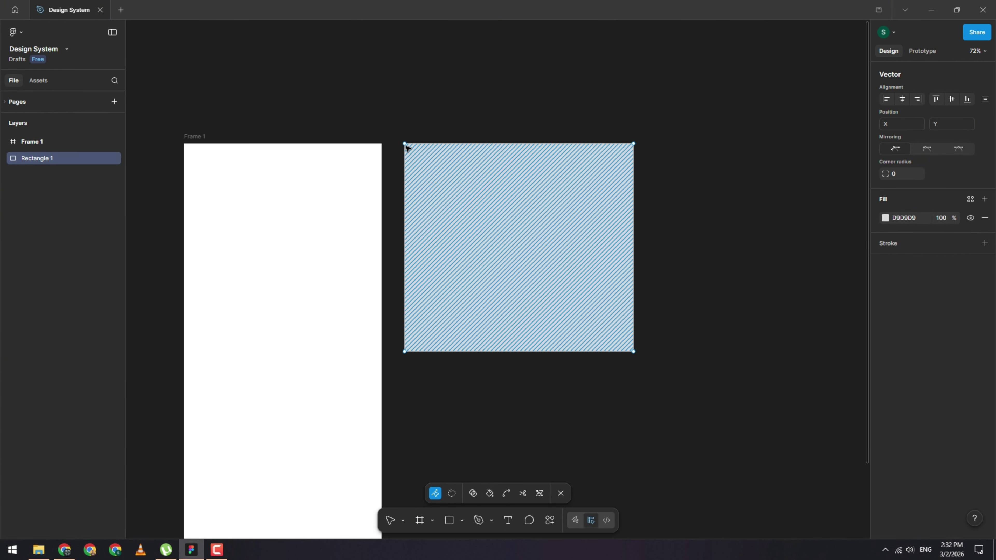
{"action": "scroll", "coordinate": [580, 153], "scroll_direction": "up", "scroll_amount": 3, "text": "ctrl"}
{"action": "scroll", "coordinate": [580, 151], "scroll_direction": "down", "scroll_amount": 3, "text": "ctrl"}
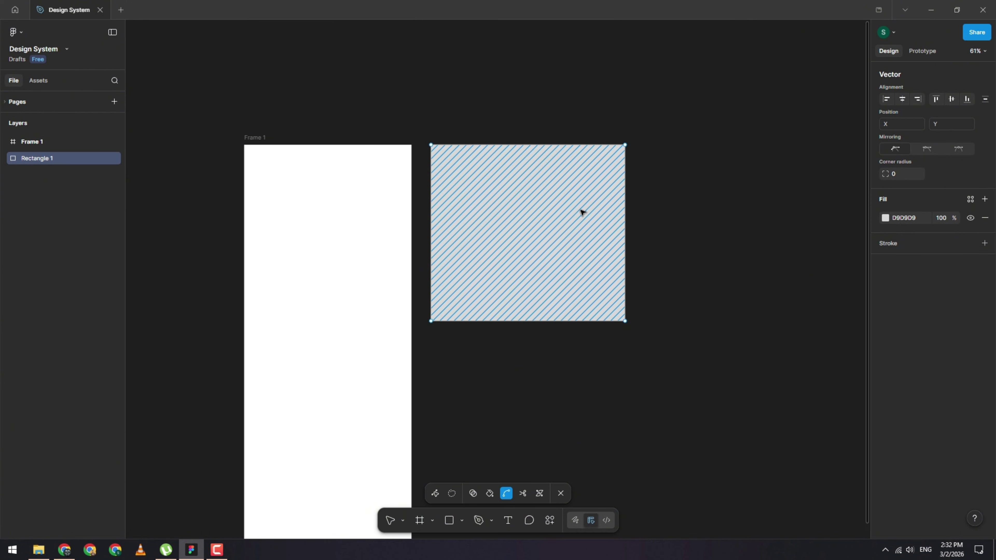
{"action": "scroll", "coordinate": [580, 210], "scroll_direction": "up", "scroll_amount": 2, "text": "ctrl"}
{"action": "scroll", "coordinate": [572, 172], "scroll_direction": "up", "scroll_amount": 1, "text": "ctrl"}
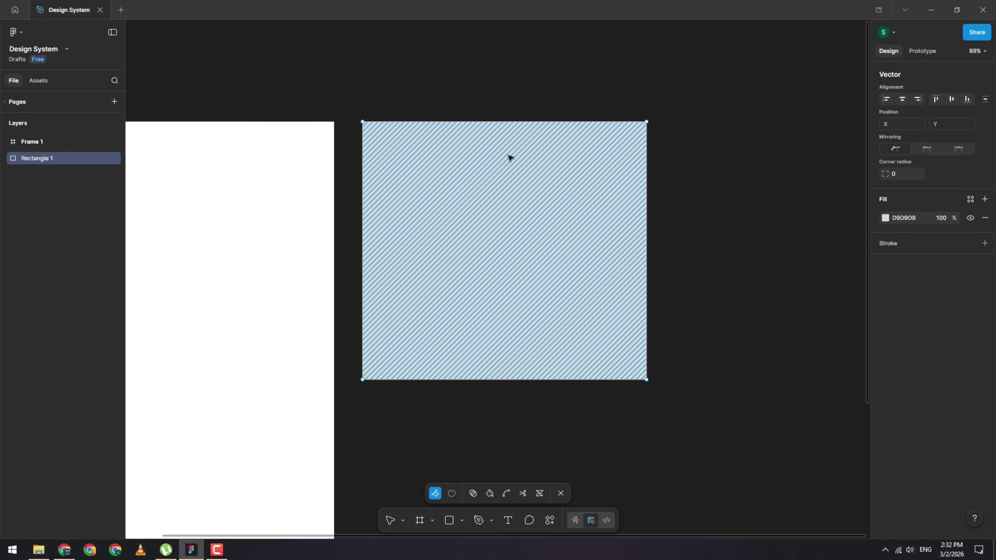
Step: Move the rectangle's upper-left vertex inward to X 1098.38, Y 564.4
{"action": "left_click", "coordinate": [362, 122]}
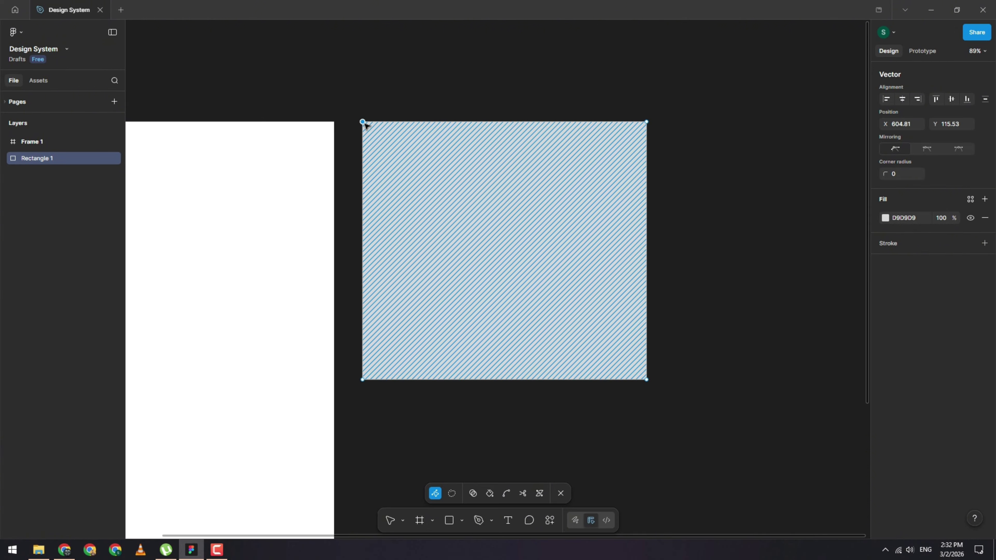
{"action": "left_click_drag", "start_coordinate": [362, 122], "coordinate": [593, 331]}
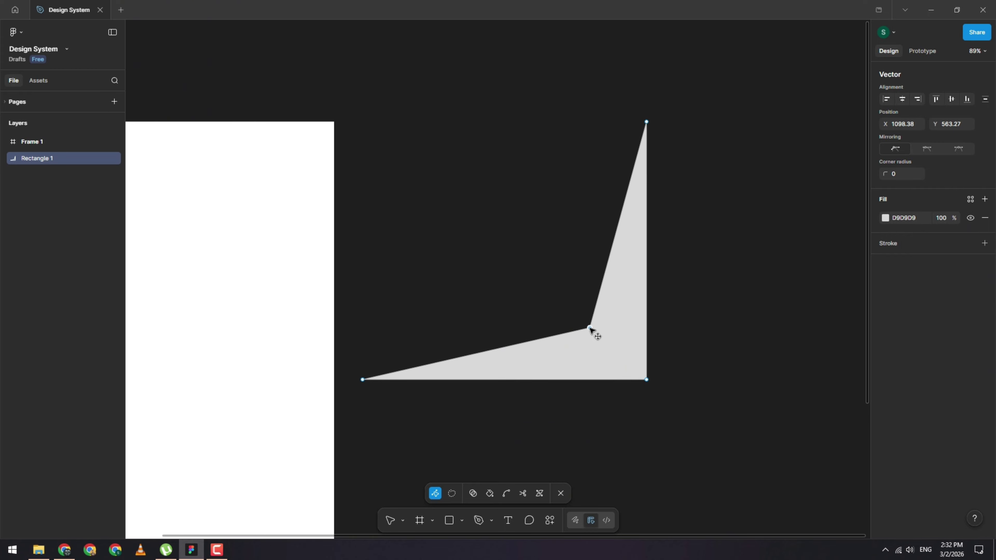
{"action": "scroll", "coordinate": [541, 177], "scroll_direction": "down", "scroll_amount": 4, "text": "ctrl"}
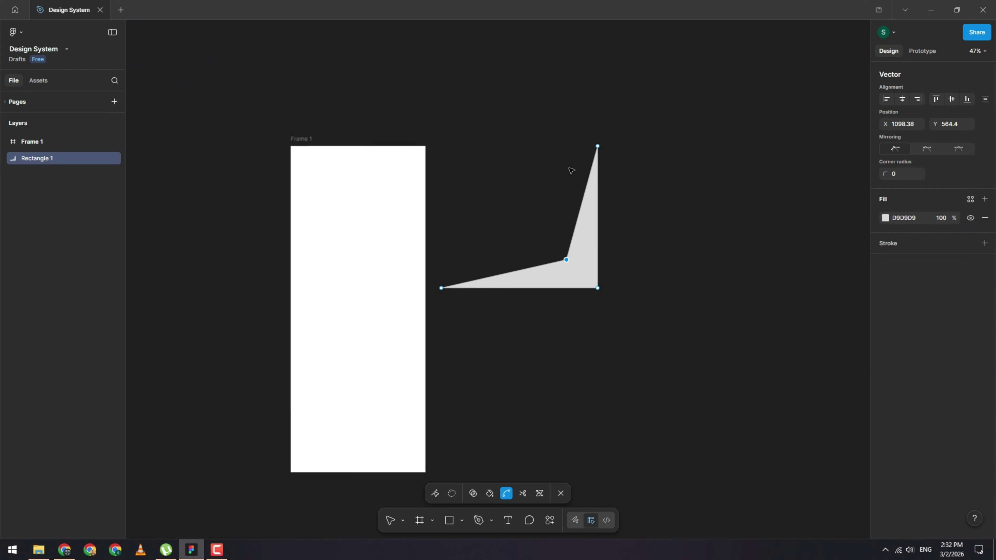
Step: Shape a check mark by moving the upper-right vertex to X 1441.97, Y 191.51, the lower-left to X 627.48, Y 564.4, and the lower-right slightly inward
{"action": "scroll", "coordinate": [569, 169], "scroll_direction": "up", "scroll_amount": 4, "text": "ctrl"}
{"action": "mouse_move", "coordinate": [337, 385]}
{"action": "left_mouse_down"}
{"action": "mouse_move", "coordinate": [369, 235]}
{"action": "mouse_move", "coordinate": [339, 375]}
{"action": "left_mouse_up"}
{"action": "left_click_drag", "start_coordinate": [621, 386], "coordinate": [585, 388]}
{"action": "left_click_drag", "start_coordinate": [620, 128], "coordinate": [722, 165]}
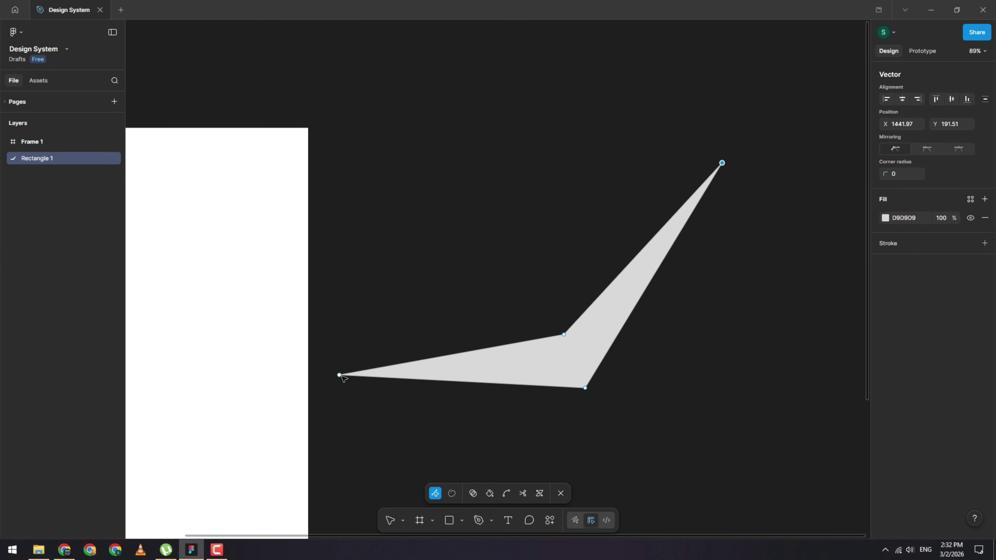
{"action": "left_click_drag", "start_coordinate": [339, 375], "coordinate": [346, 335]}
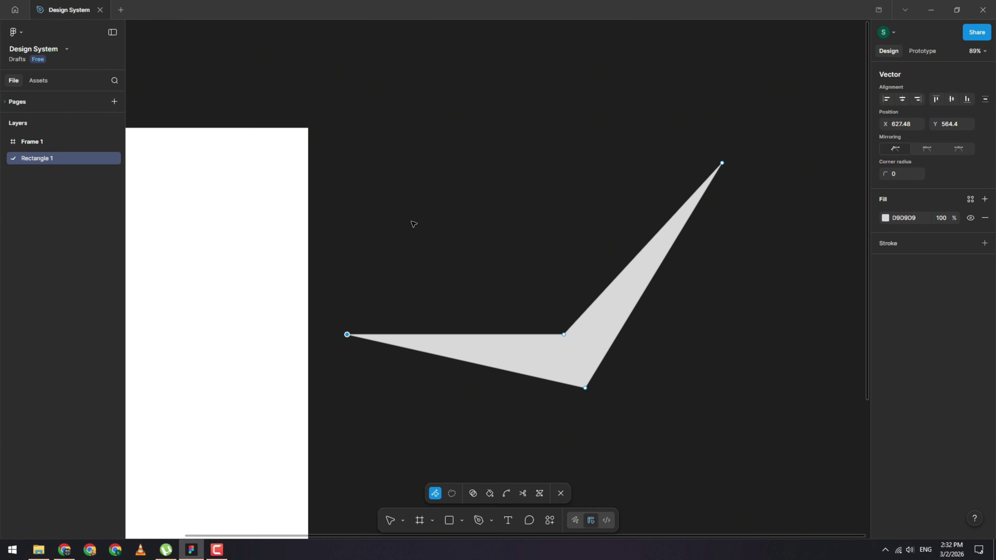
Step: Select the check mark's three lower vertices with the Lasso tool and clear the selection
{"action": "scroll", "coordinate": [501, 379], "scroll_direction": "down", "scroll_amount": 3, "text": "ctrl"}
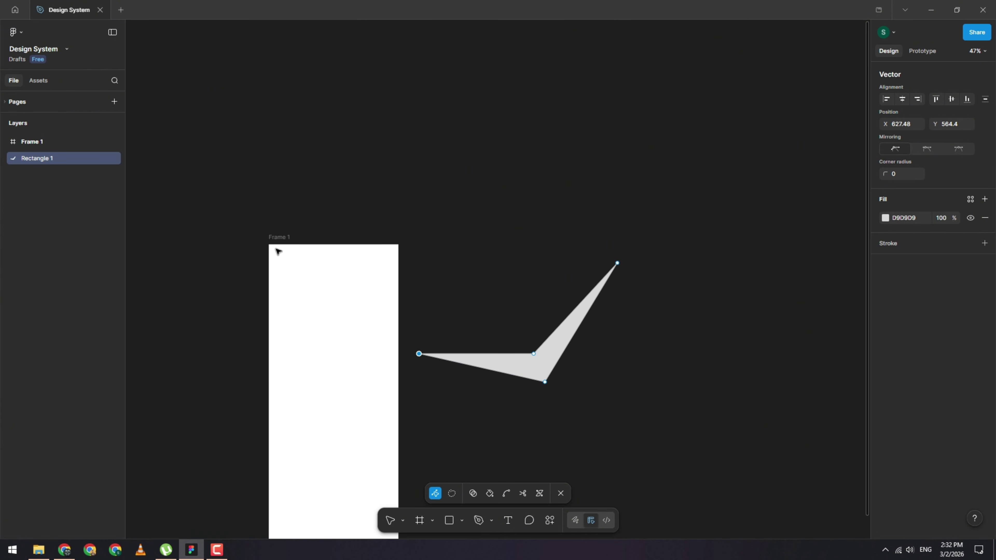
{"action": "scroll", "coordinate": [528, 338], "scroll_direction": "up", "scroll_amount": 2, "text": "ctrl"}
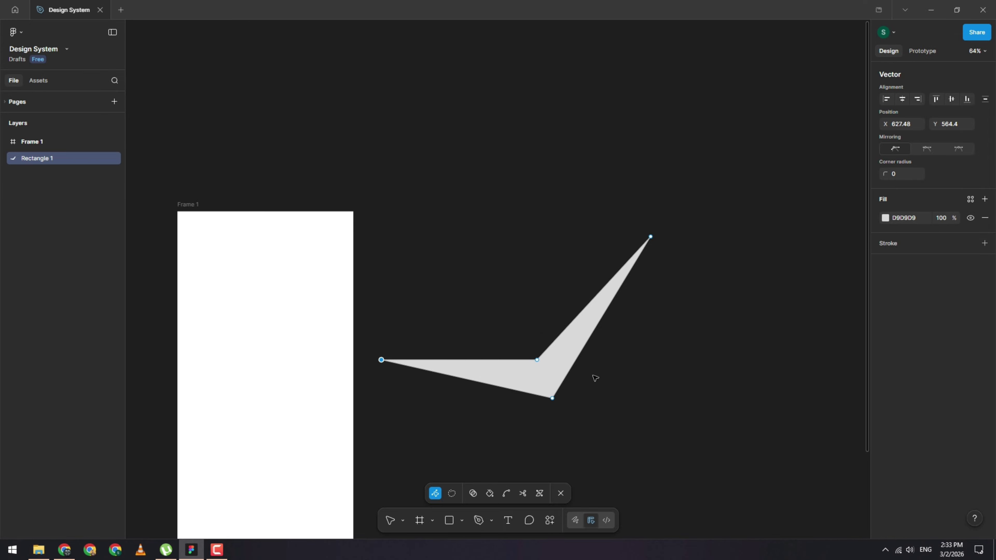
{"action": "scroll", "coordinate": [671, 216], "scroll_direction": "down", "scroll_amount": 2}
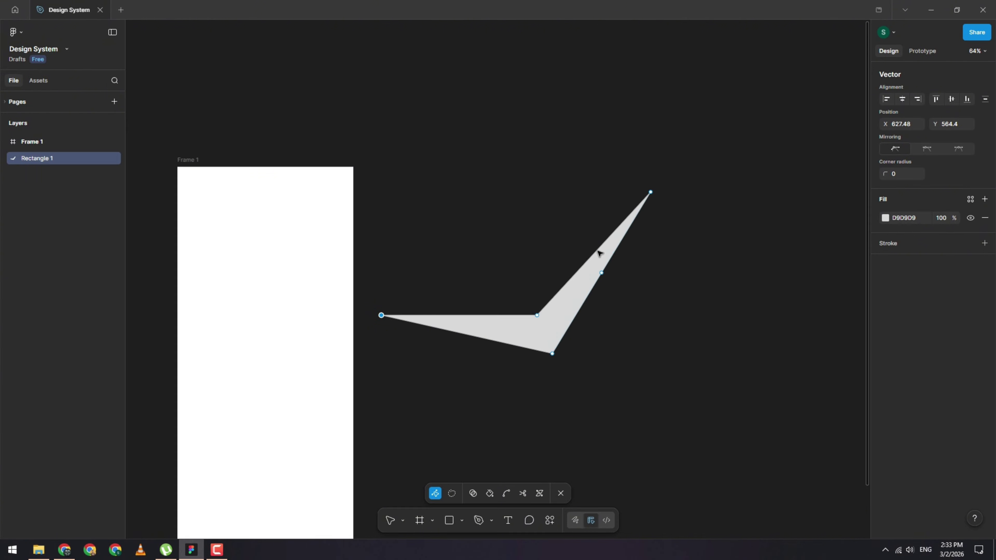
{"action": "scroll", "coordinate": [594, 307], "scroll_direction": "up", "scroll_amount": 2, "text": "ctrl"}
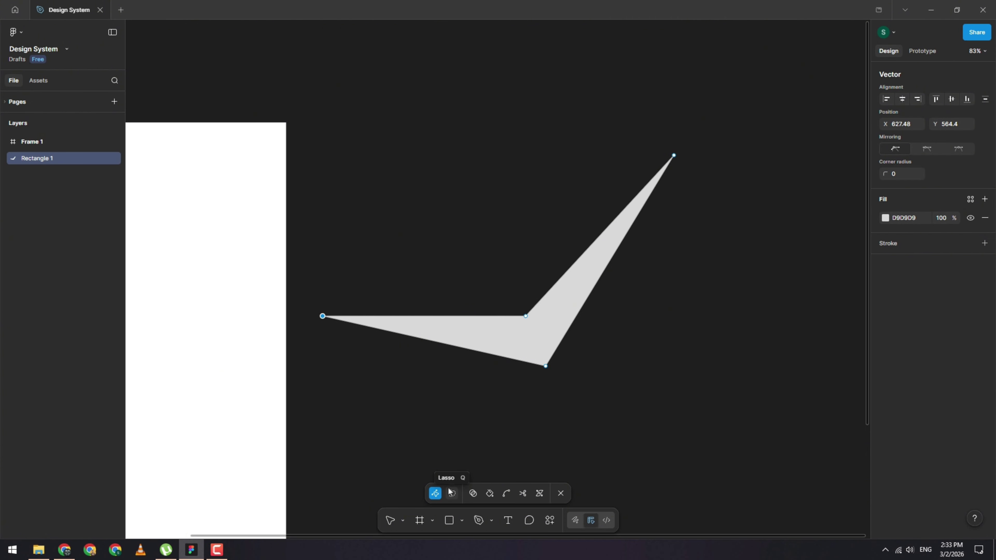
{"action": "key", "text": "q"}
{"action": "mouse_move", "coordinate": [307, 282]}
{"action": "left_mouse_down"}
{"action": "mouse_move", "coordinate": [494, 413]}
{"action": "mouse_move", "coordinate": [616, 381]}
{"action": "mouse_move", "coordinate": [523, 339]}
{"action": "mouse_move", "coordinate": [551, 318]}
{"action": "mouse_move", "coordinate": [537, 292]}
{"action": "mouse_move", "coordinate": [464, 271]}
{"action": "mouse_move", "coordinate": [360, 268]}
{"action": "left_mouse_up"}
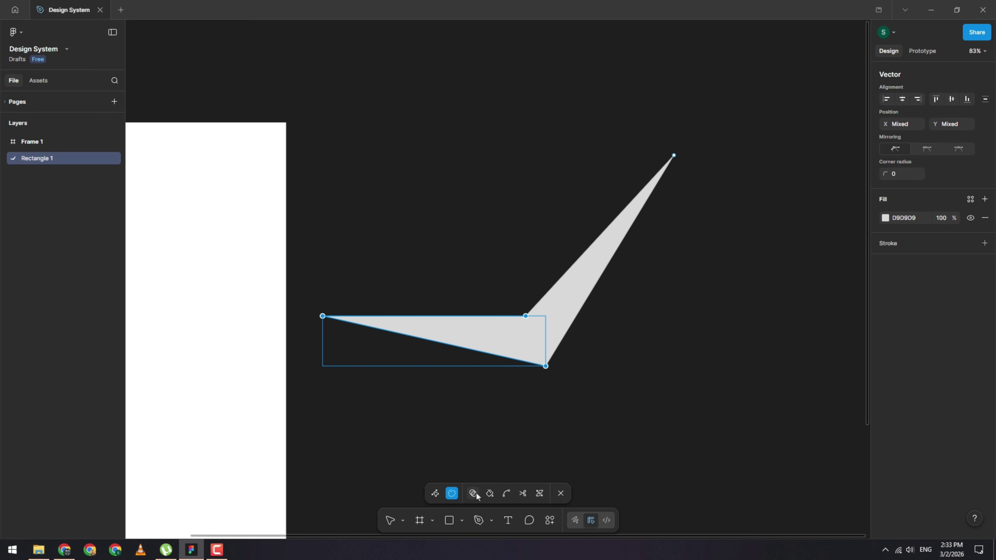
{"action": "left_click", "coordinate": [644, 380]}
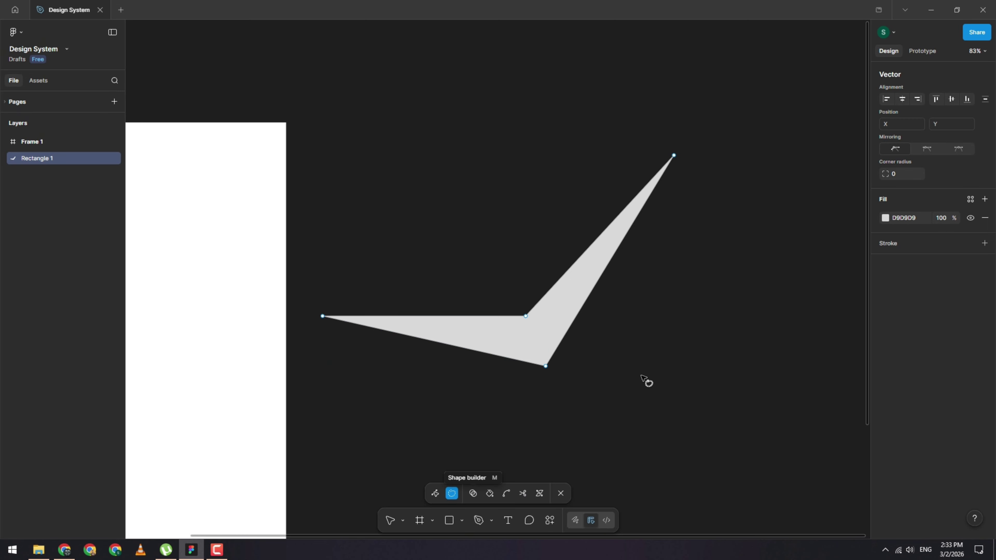
Step: Try duplicating the check-mark shape up and to the left within vector editing, undoing each copy
{"action": "key", "text": "v"}
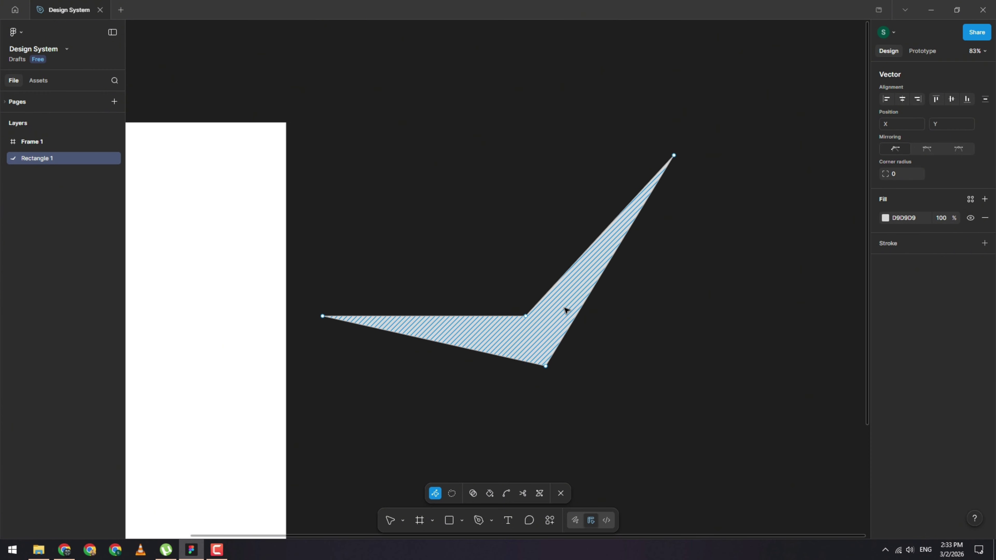
{"action": "mouse_move", "coordinate": [565, 312]}
{"action": "left_mouse_down"}
{"action": "mouse_move", "coordinate": [535, 252]}
{"action": "mouse_move", "coordinate": [534, 233]}
{"action": "mouse_move", "coordinate": [542, 237]}
{"action": "left_mouse_up"}
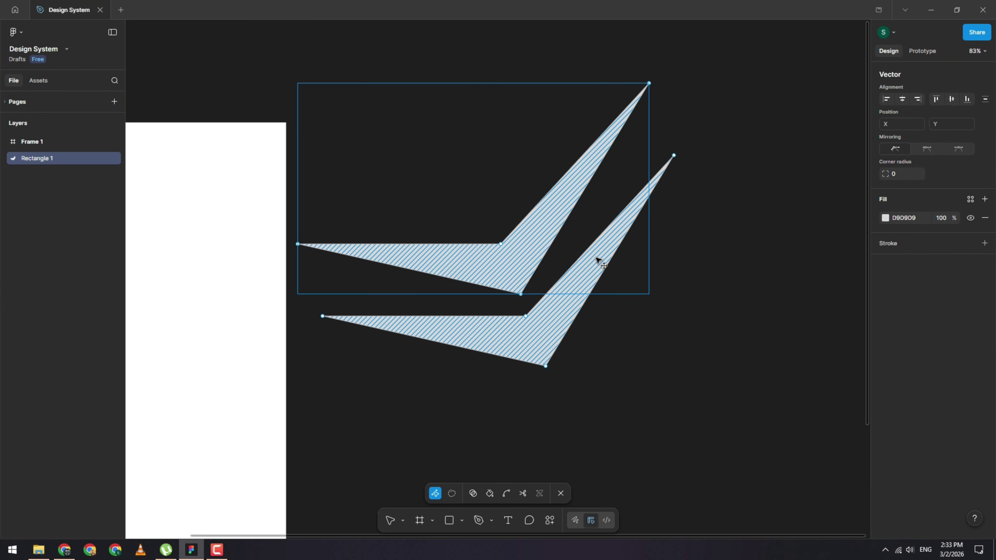
{"action": "key", "text": "ctrl+z"}
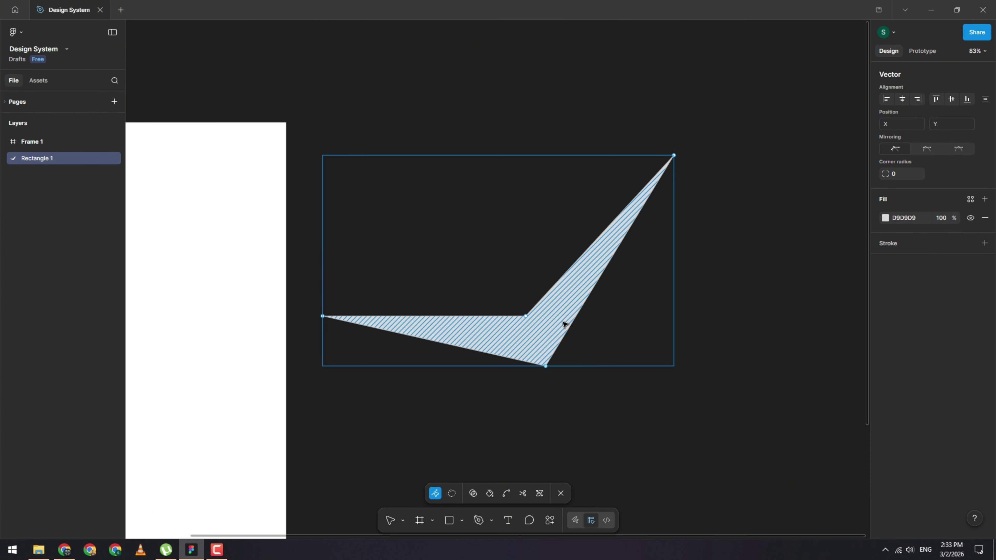
{"action": "key", "text": "ctrl+a"}
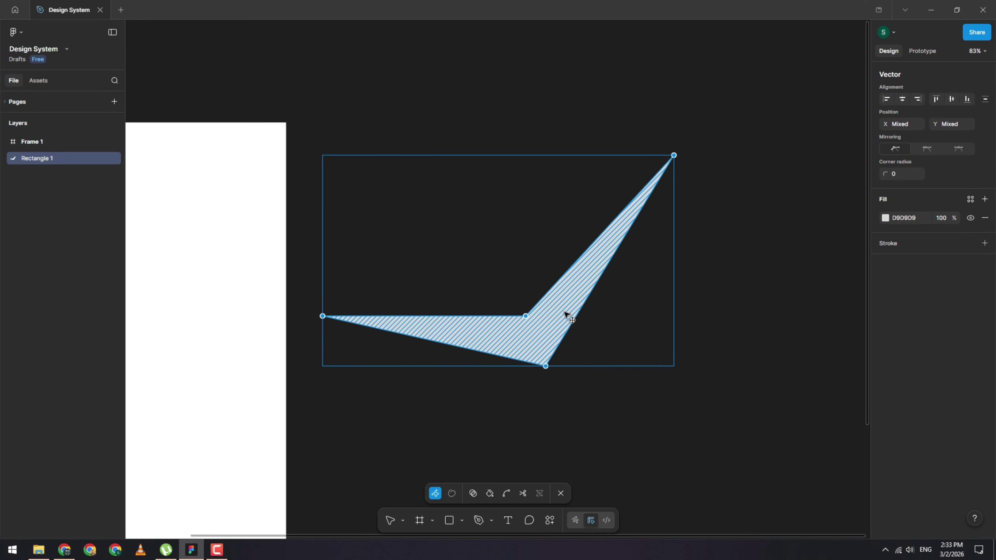
{"action": "mouse_move", "coordinate": [564, 309]}
{"action": "left_mouse_down"}
{"action": "mouse_move", "coordinate": [539, 222]}
{"action": "mouse_move", "coordinate": [539, 232]}
{"action": "left_mouse_up"}
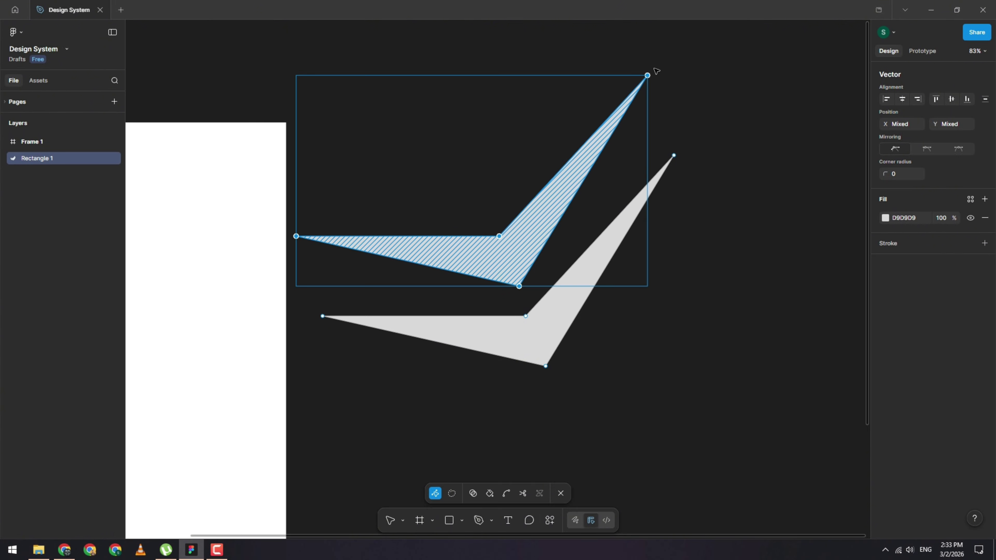
{"action": "key", "text": "ctrl+z"}
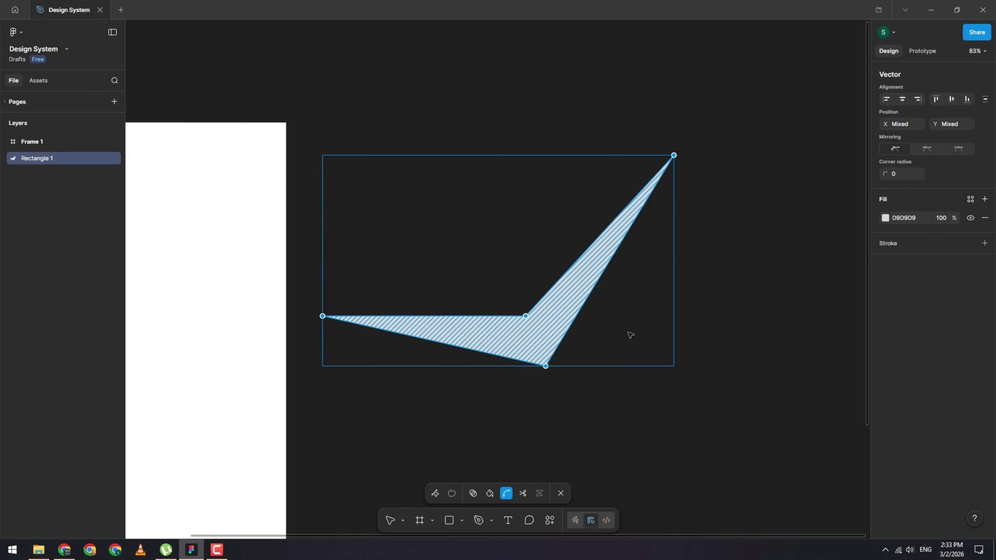
Step: Duplicate the check-mark shape, rotate the copy clockwise and move it so that it overlaps the original
{"action": "left_click", "coordinate": [622, 327]}
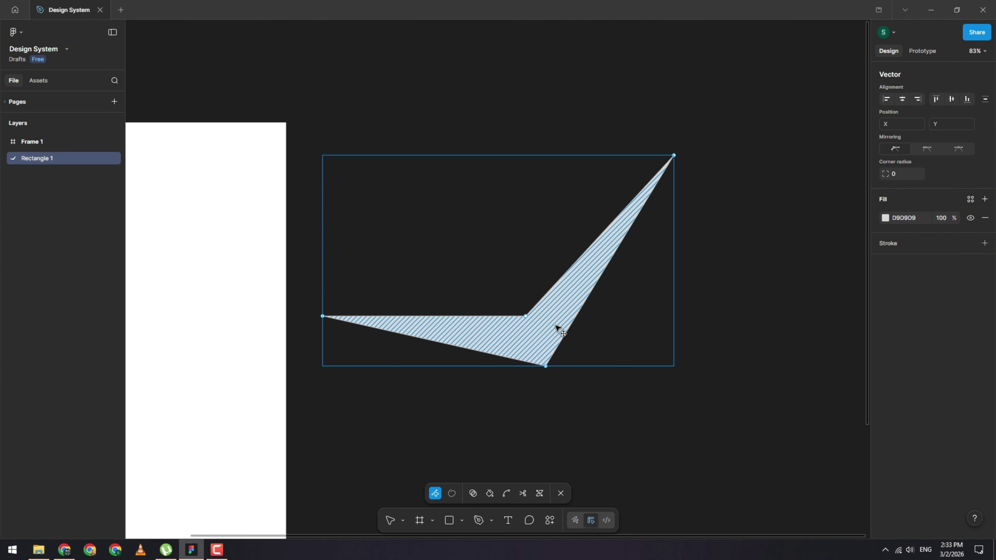
{"action": "left_click_drag", "start_coordinate": [558, 327], "coordinate": [535, 266]}
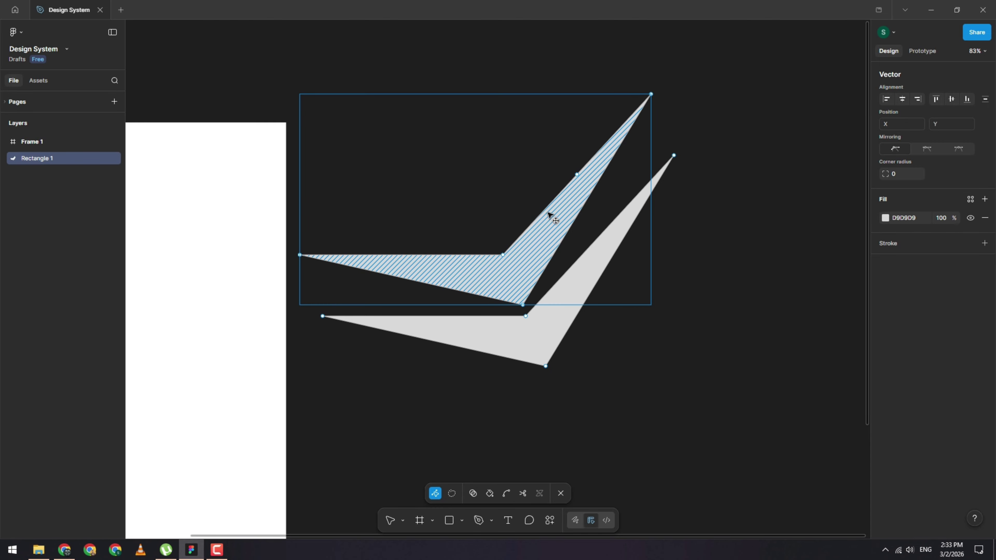
{"action": "mouse_move", "coordinate": [552, 231]}
{"action": "left_mouse_down"}
{"action": "mouse_move", "coordinate": [554, 220]}
{"action": "mouse_move", "coordinate": [551, 233]}
{"action": "left_mouse_up"}
{"action": "mouse_move", "coordinate": [658, 92]}
{"action": "left_mouse_down"}
{"action": "mouse_move", "coordinate": [684, 250]}
{"action": "mouse_move", "coordinate": [649, 395]}
{"action": "mouse_move", "coordinate": [672, 363]}
{"action": "left_mouse_up"}
{"action": "mouse_move", "coordinate": [462, 285]}
{"action": "left_mouse_down"}
{"action": "mouse_move", "coordinate": [583, 282]}
{"action": "mouse_move", "coordinate": [629, 309]}
{"action": "mouse_move", "coordinate": [627, 318]}
{"action": "left_mouse_up"}
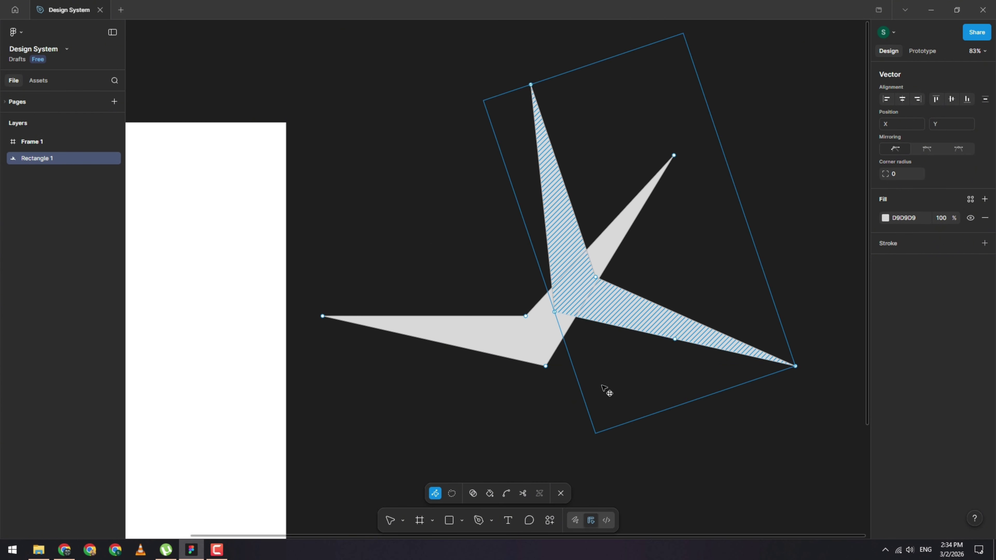
Step: Compare the two overlapping shapes inside the same vector layer by selecting each in turn
{"action": "left_click", "coordinate": [529, 402]}
{"action": "left_click", "coordinate": [598, 309]}
{"action": "left_click", "coordinate": [485, 352]}
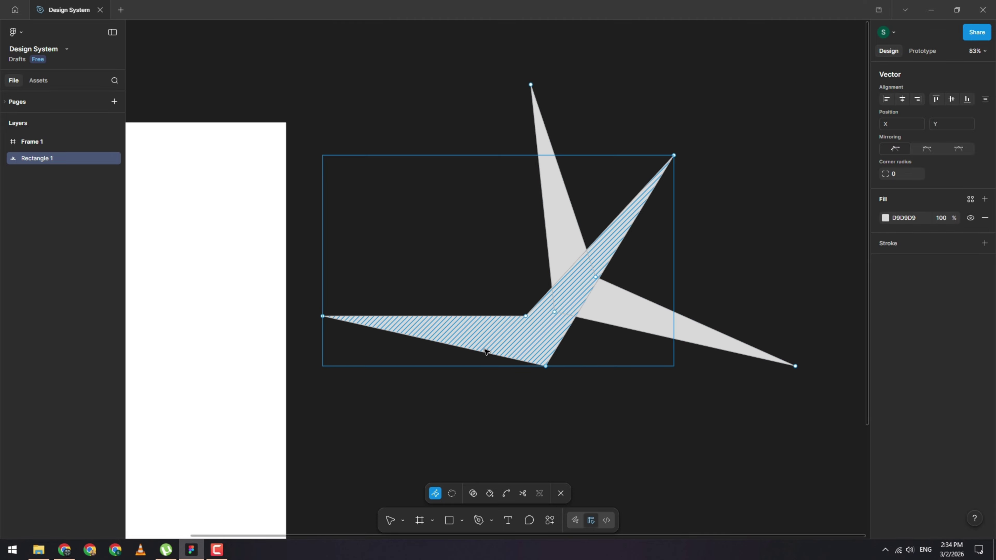
{"action": "left_click", "coordinate": [709, 271]}
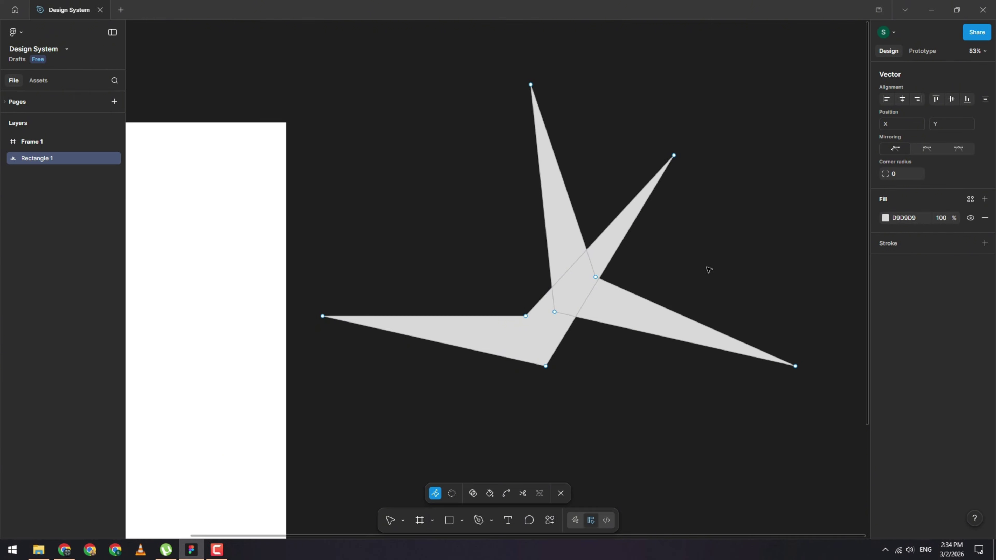
{"action": "key", "text": "ctrl"}
{"action": "left_click", "coordinate": [543, 223]}
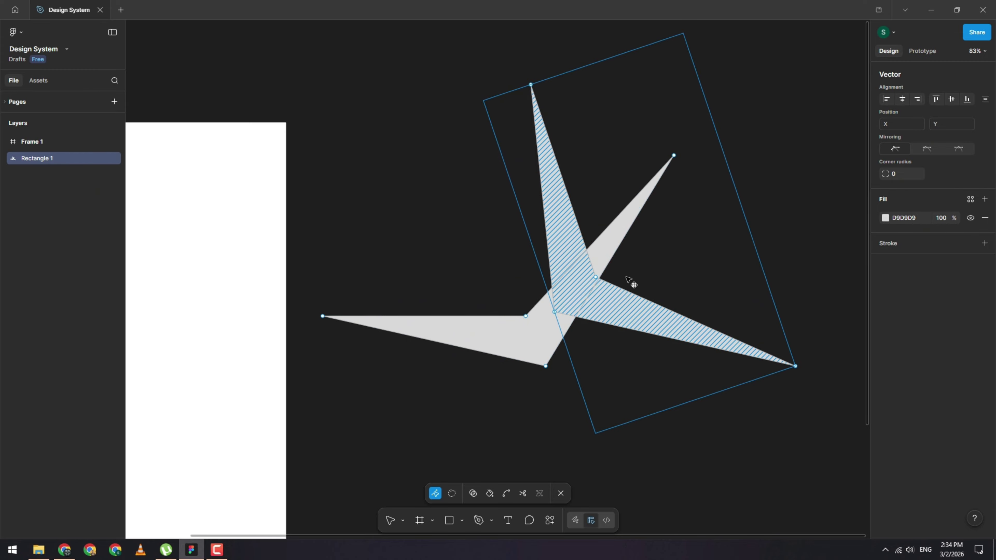
Step: Undo the copy's move, rotation and duplication, and exit vector editing of the check mark
{"action": "key", "text": "ctrl+z"}
{"action": "key", "text": "ctrl+z"}
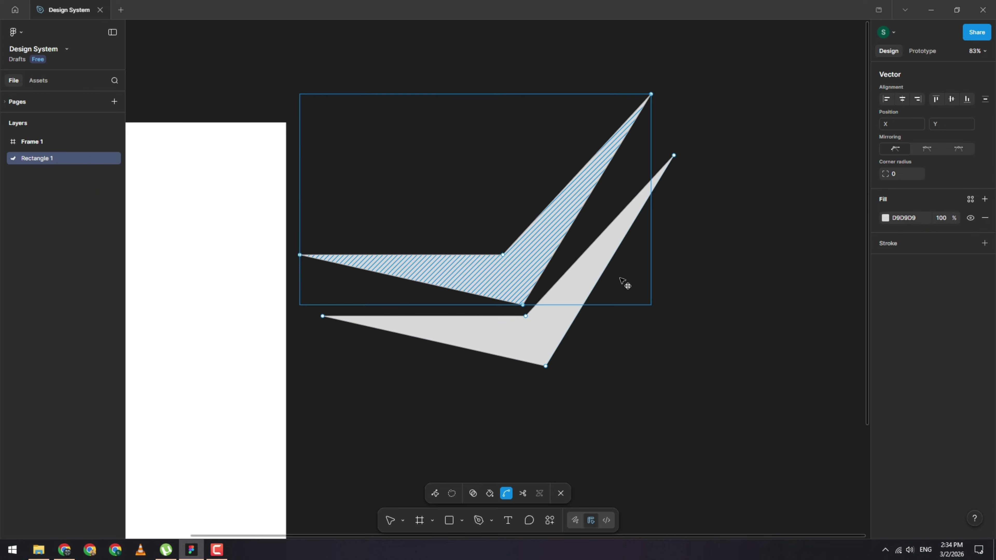
{"action": "key", "text": "ctrl+z"}
{"action": "left_click", "coordinate": [643, 276]}
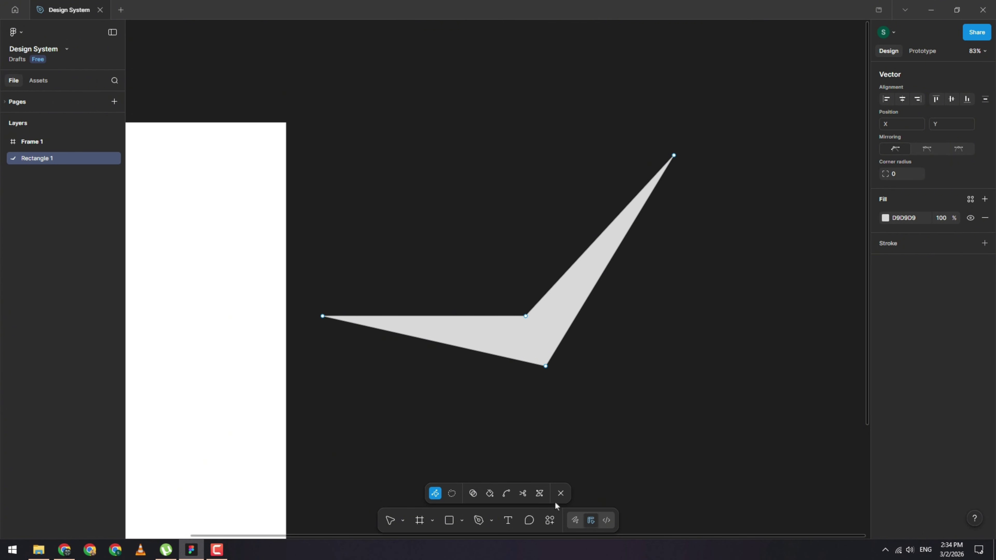
{"action": "left_click", "coordinate": [561, 494]}
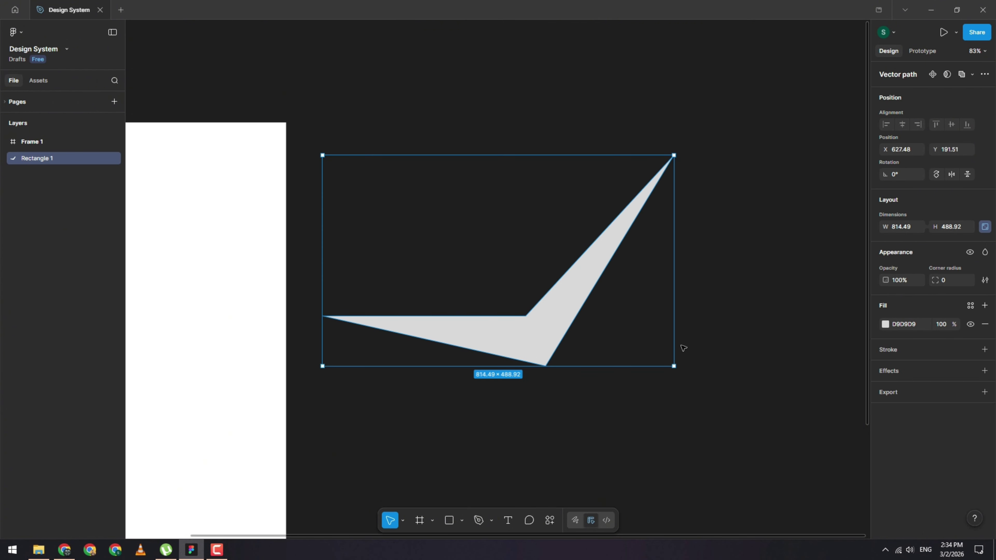
Step: Duplicate the check-mark shape as a separate layer, rotate the copy clockwise to about -71° and overlap it with the original
{"action": "left_click_drag", "start_coordinate": [549, 329], "coordinate": [553, 247]}
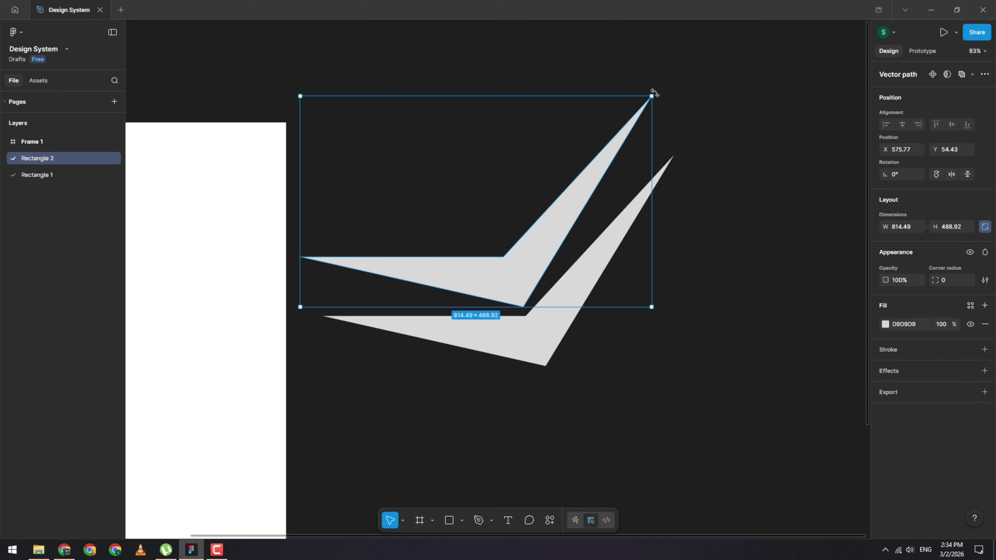
{"action": "left_click_drag", "start_coordinate": [654, 92], "coordinate": [623, 301]}
{"action": "left_click", "coordinate": [47, 176]}
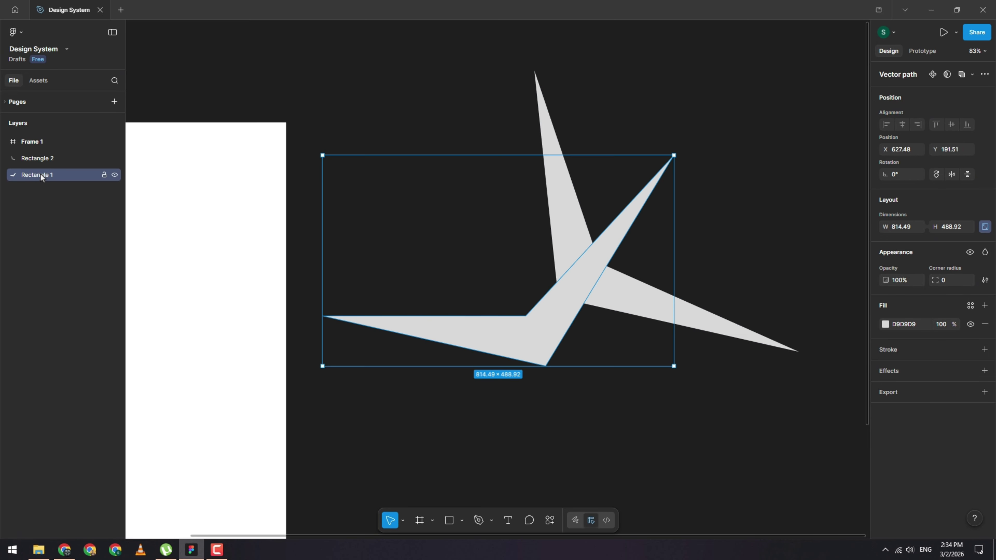
{"action": "left_click", "coordinate": [46, 159]}
{"action": "left_click", "coordinate": [47, 175], "text": "shift"}
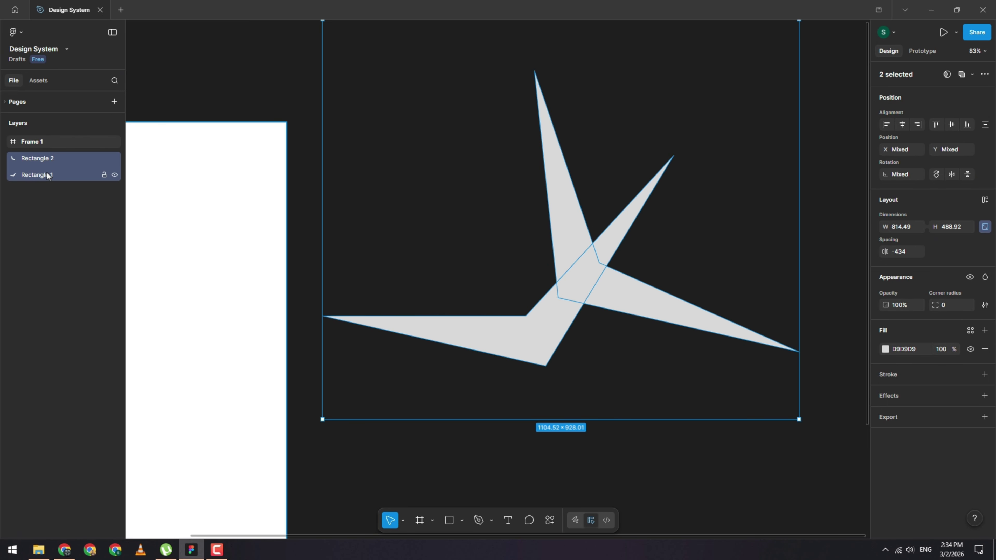
Step: Adjust the rotated copy's rotation to about -66° and nudge it over the original check mark
{"action": "left_click", "coordinate": [690, 311]}
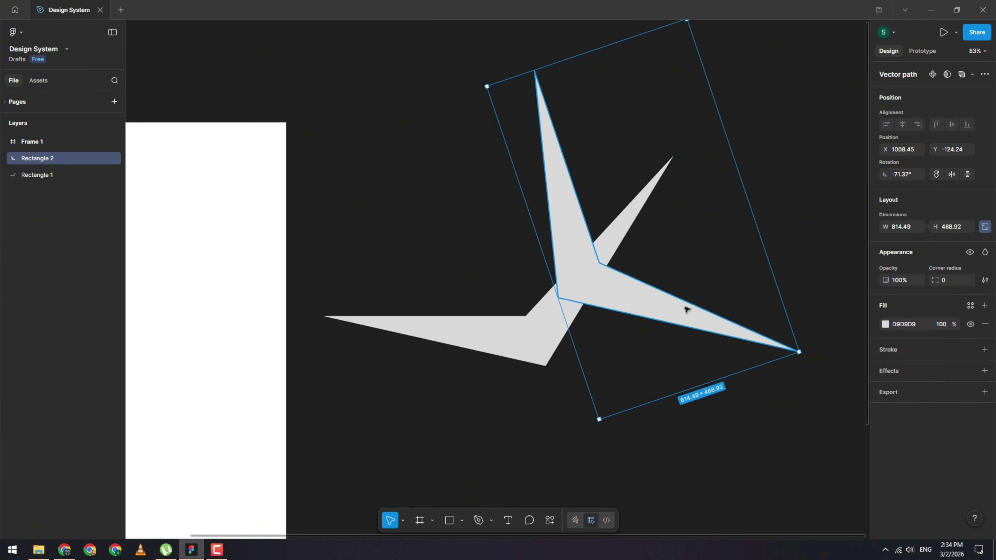
{"action": "left_click_drag", "start_coordinate": [806, 351], "coordinate": [809, 335]}
{"action": "left_click_drag", "start_coordinate": [651, 302], "coordinate": [652, 305]}
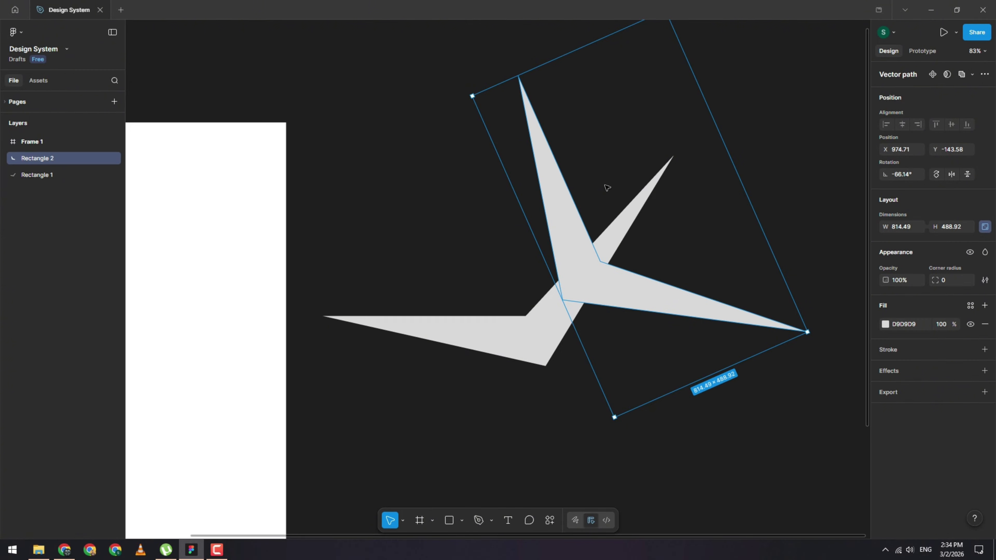
Step: Select the original check mark and its rotated copy in turn to examine them as separate layers
{"action": "left_click", "coordinate": [448, 211]}
{"action": "left_click", "coordinate": [550, 235]}
{"action": "left_click", "coordinate": [507, 353]}
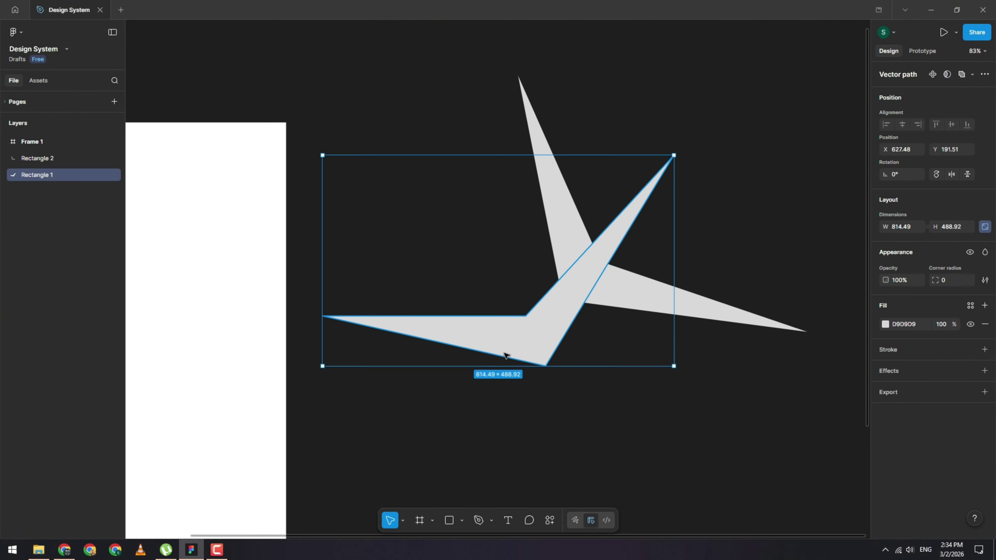
{"action": "left_click", "coordinate": [544, 135]}
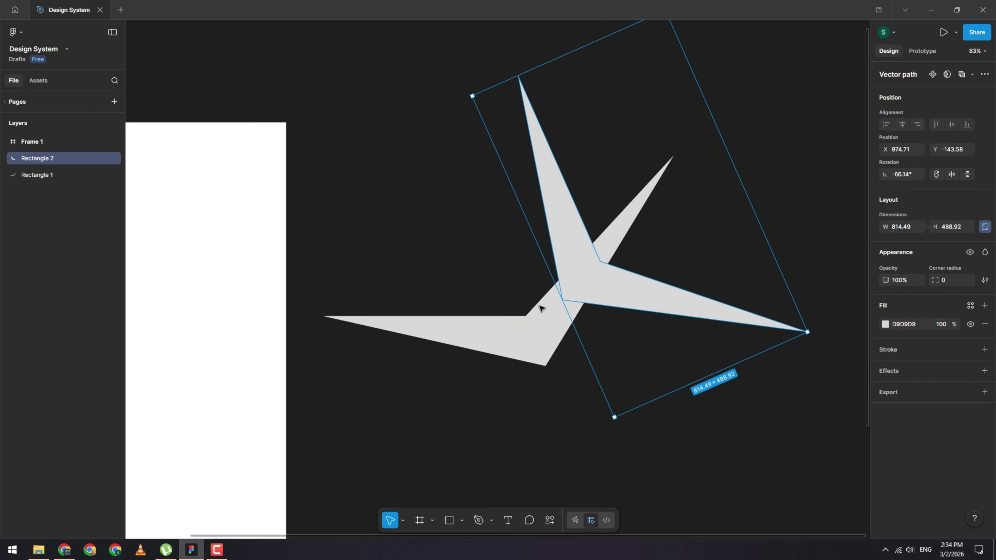
Step: Select both overlapping check-mark shapes and group them
{"action": "left_click", "coordinate": [532, 338], "text": "shift"}
{"action": "scroll", "coordinate": [560, 232], "scroll_direction": "down", "scroll_amount": 5}
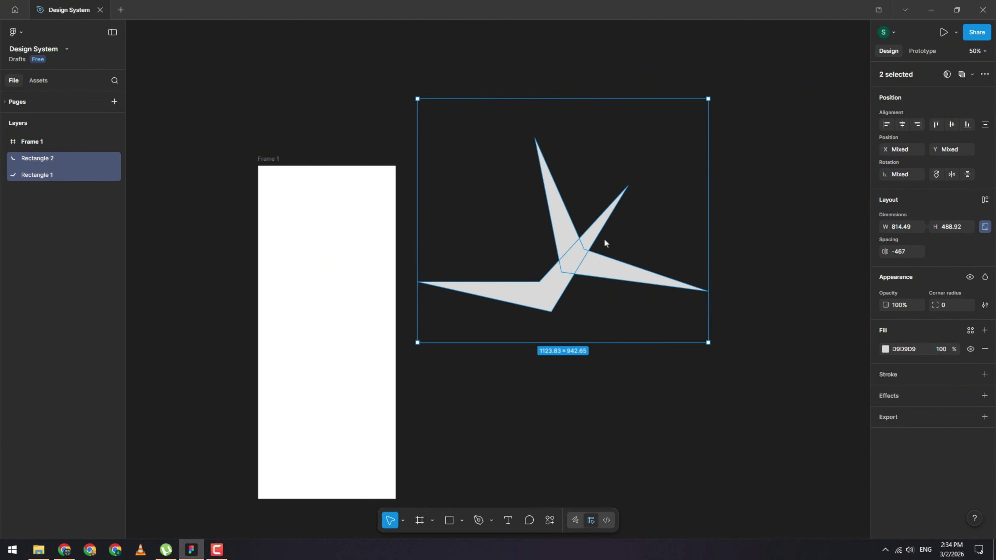
{"action": "scroll", "coordinate": [604, 241], "scroll_direction": "up", "scroll_amount": 2}
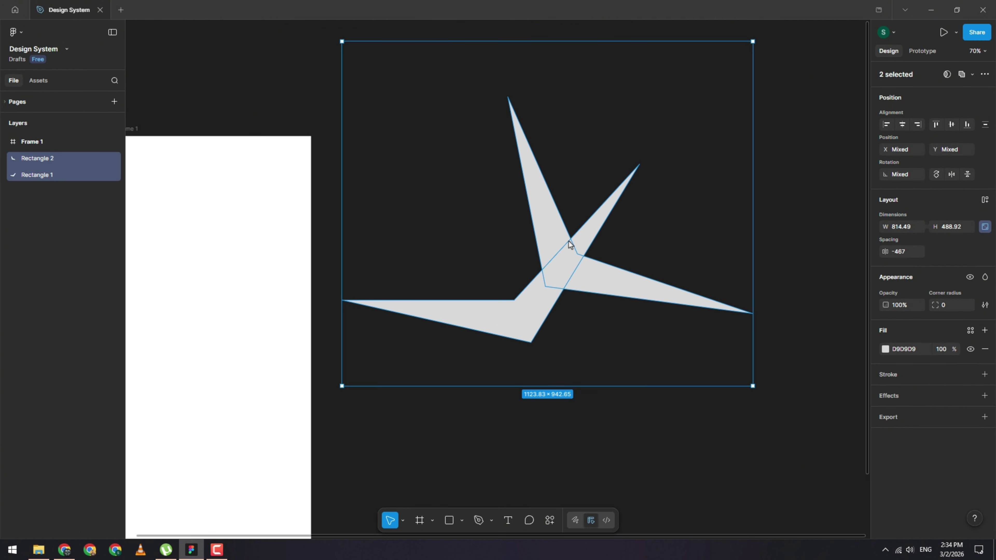
{"action": "scroll", "coordinate": [474, 192], "scroll_direction": "down", "scroll_amount": 4}
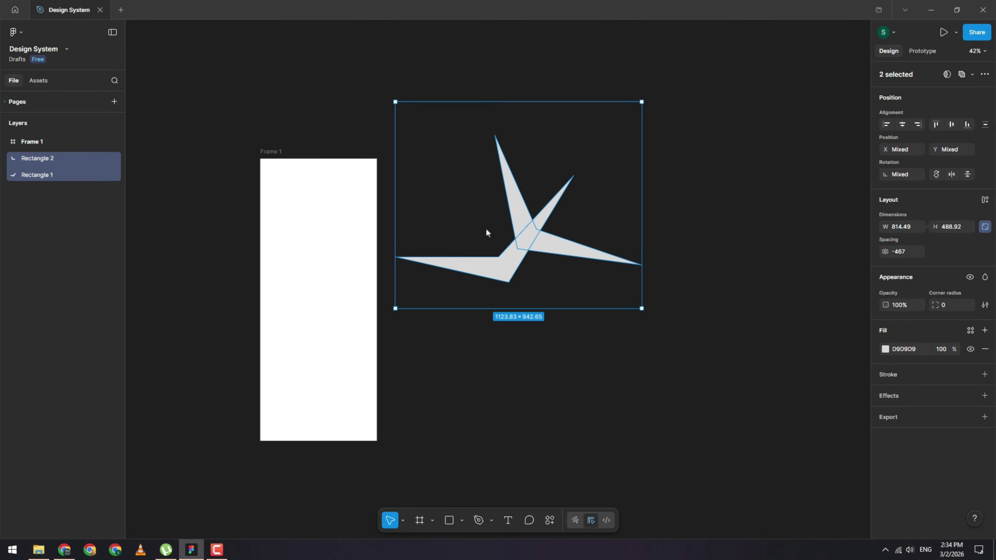
{"action": "scroll", "coordinate": [490, 227], "scroll_direction": "up", "scroll_amount": 4}
{"action": "scroll", "coordinate": [516, 237], "scroll_direction": "down", "scroll_amount": 3}
{"action": "scroll", "coordinate": [516, 239], "scroll_direction": "up", "scroll_amount": 1}
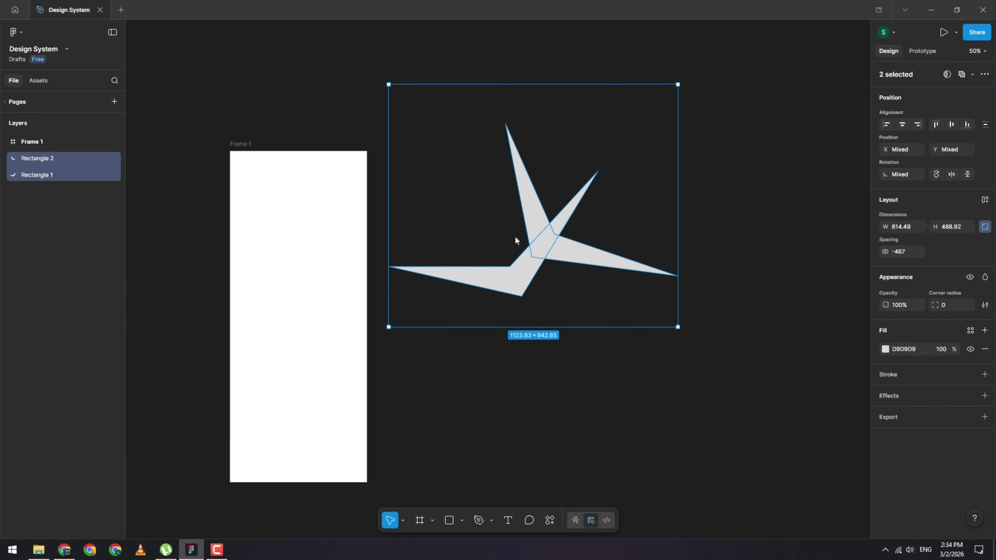
{"action": "scroll", "coordinate": [515, 239], "scroll_direction": "up", "scroll_amount": 2}
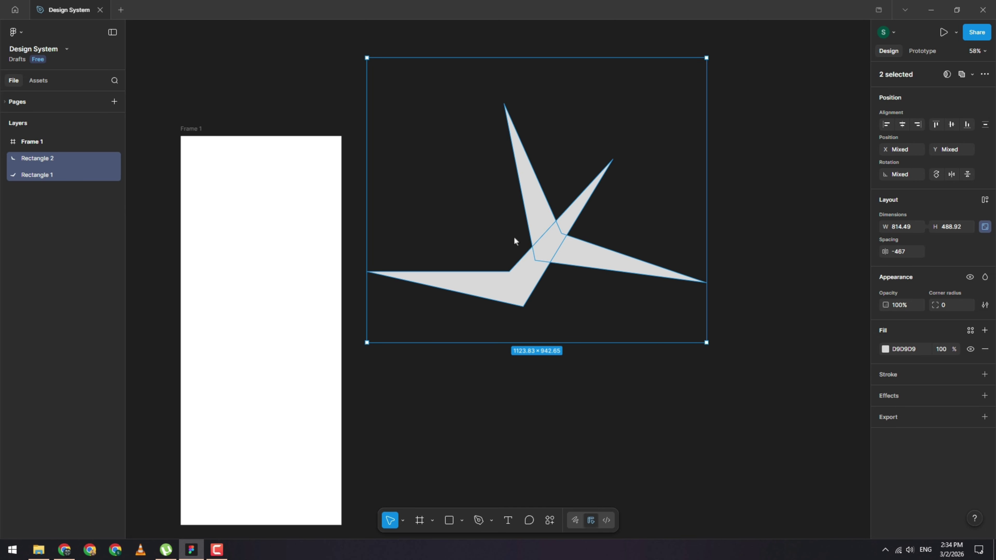
{"action": "right_click", "coordinate": [573, 246]}
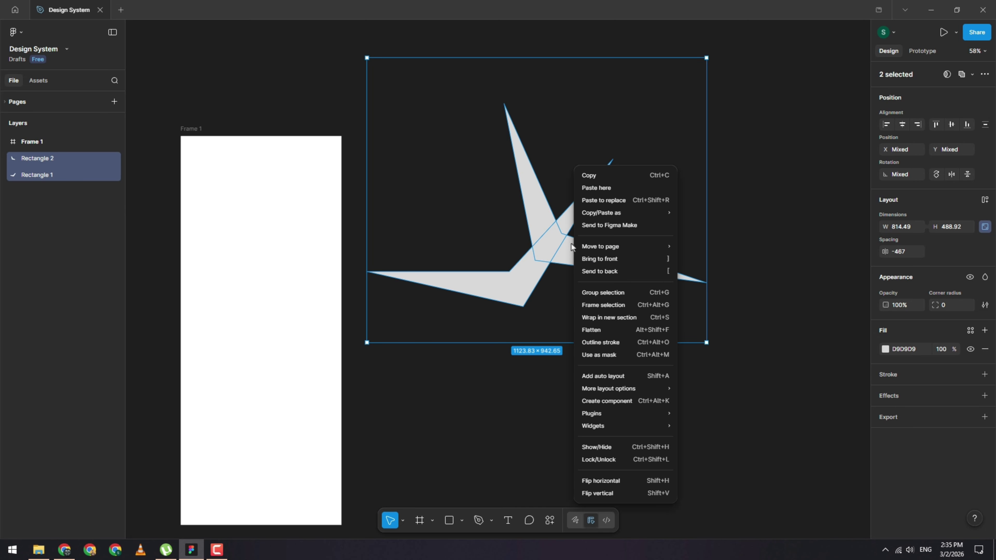
{"action": "left_click", "coordinate": [606, 292]}
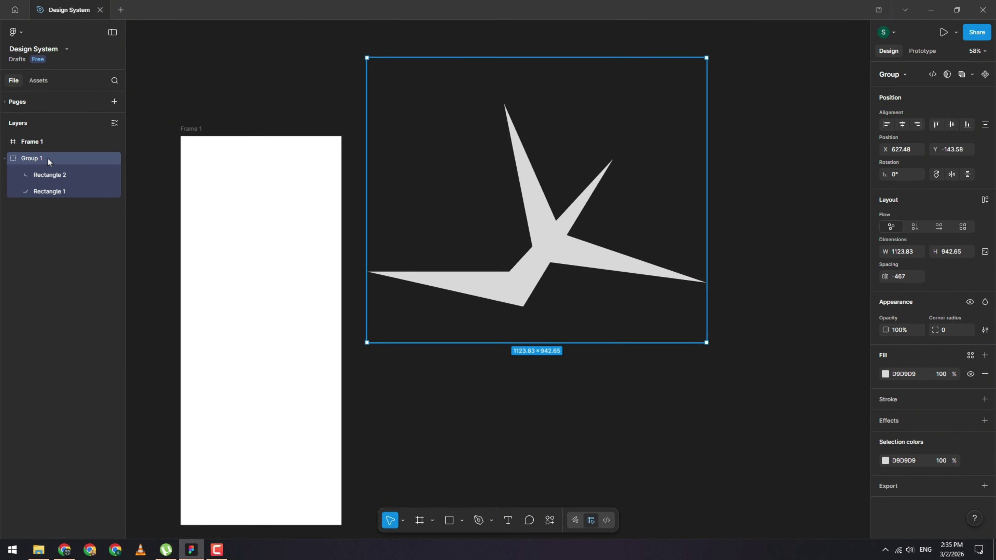
Step: Move the group down and to the right, to about X 756, Y 8, and ungroup it
{"action": "left_click", "coordinate": [388, 85]}
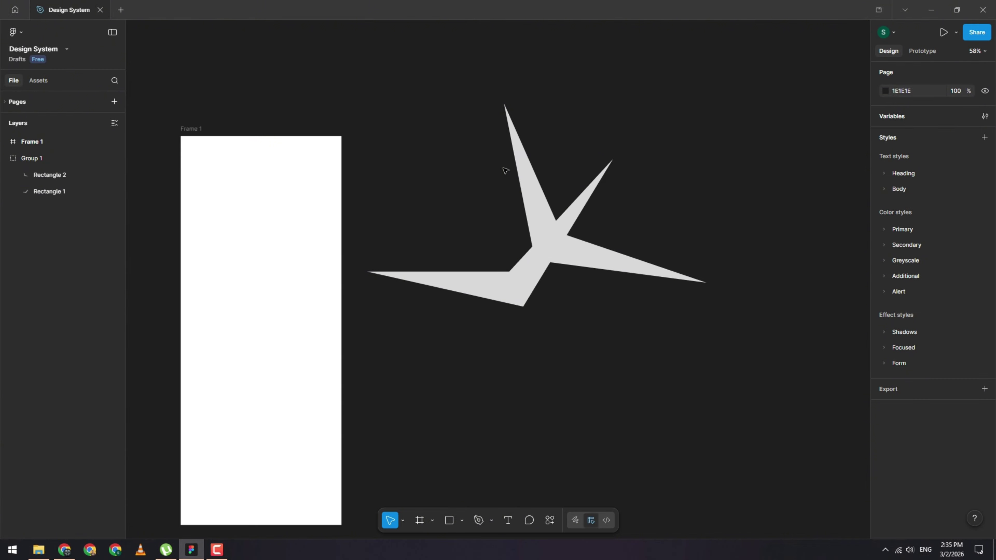
{"action": "left_click", "coordinate": [522, 177]}
{"action": "left_click_drag", "start_coordinate": [521, 177], "coordinate": [561, 224]}
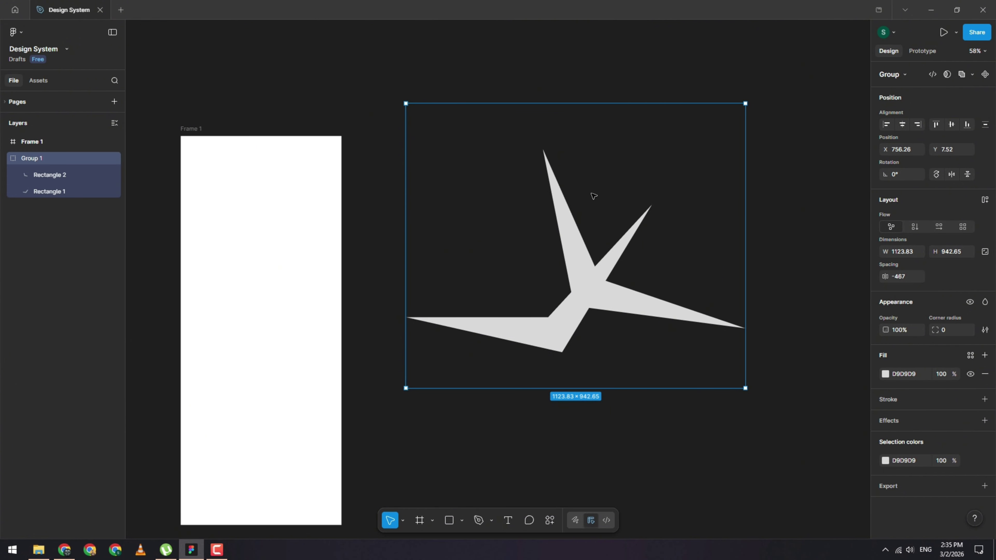
{"action": "key", "text": "ctrl+shift+g"}
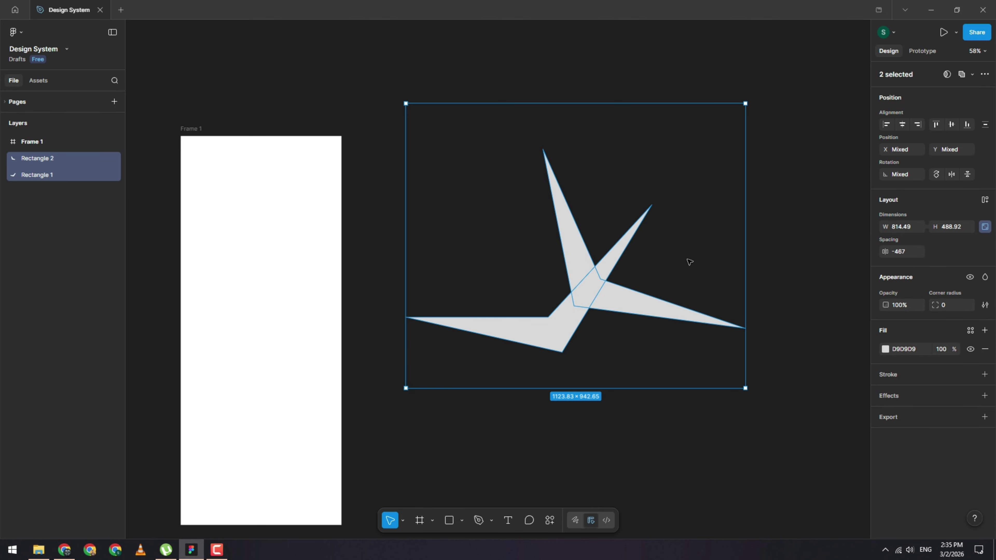
Step: Select each ungrouped shape in turn, try moving the rotated copy up and to the right, and undo the move
{"action": "left_click", "coordinate": [765, 255]}
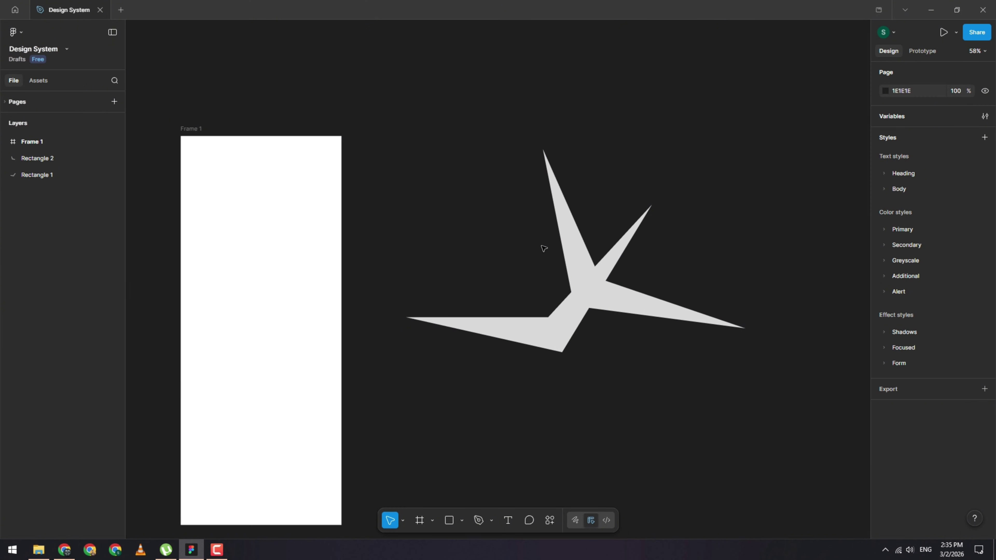
{"action": "left_click", "coordinate": [567, 236]}
{"action": "left_click", "coordinate": [557, 341]}
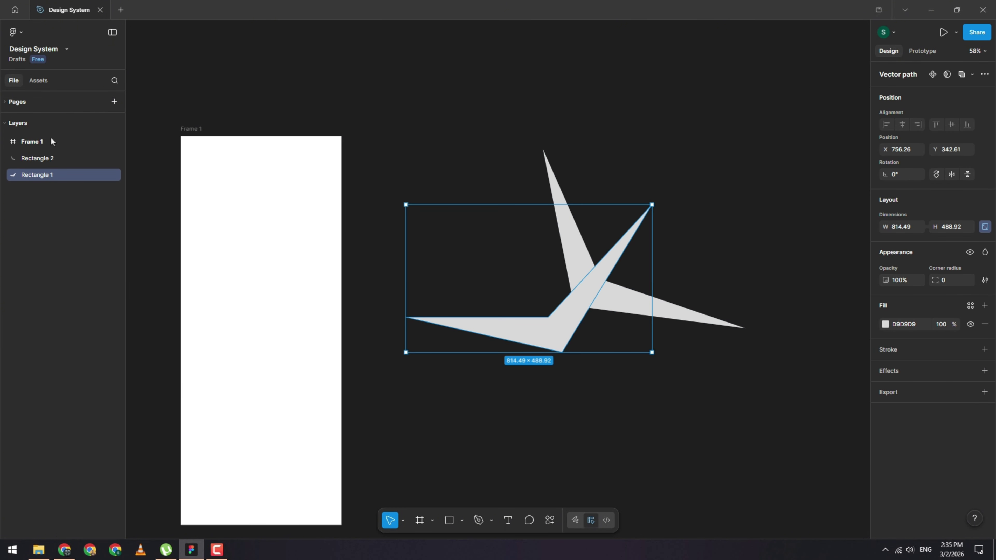
{"action": "left_click", "coordinate": [662, 360]}
{"action": "left_click_drag", "start_coordinate": [569, 218], "coordinate": [603, 140]}
{"action": "key", "text": "ctrl+z"}
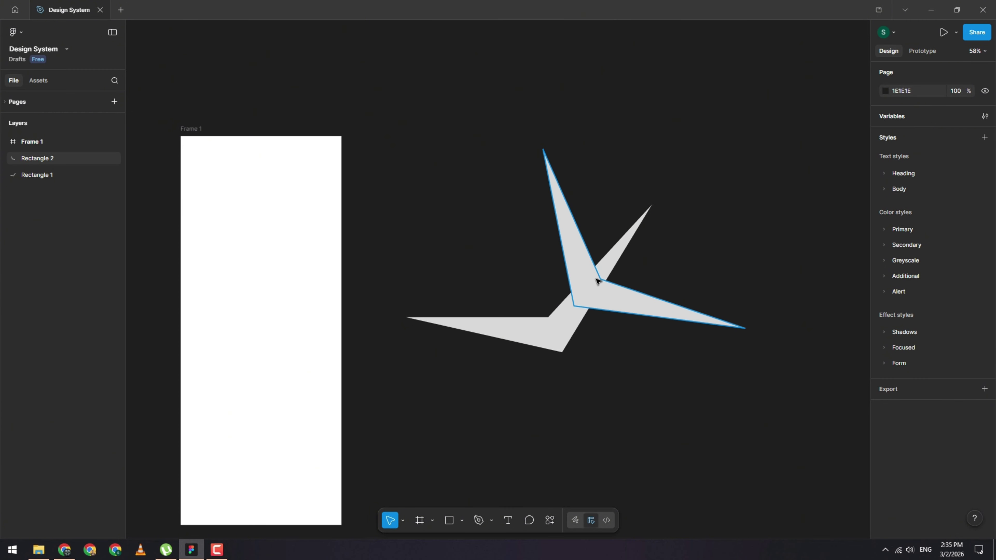
Step: Select both overlapping shapes, open them together in vector editing and activate the Shape builder tool
{"action": "scroll", "coordinate": [608, 280], "scroll_direction": "up", "scroll_amount": 5}
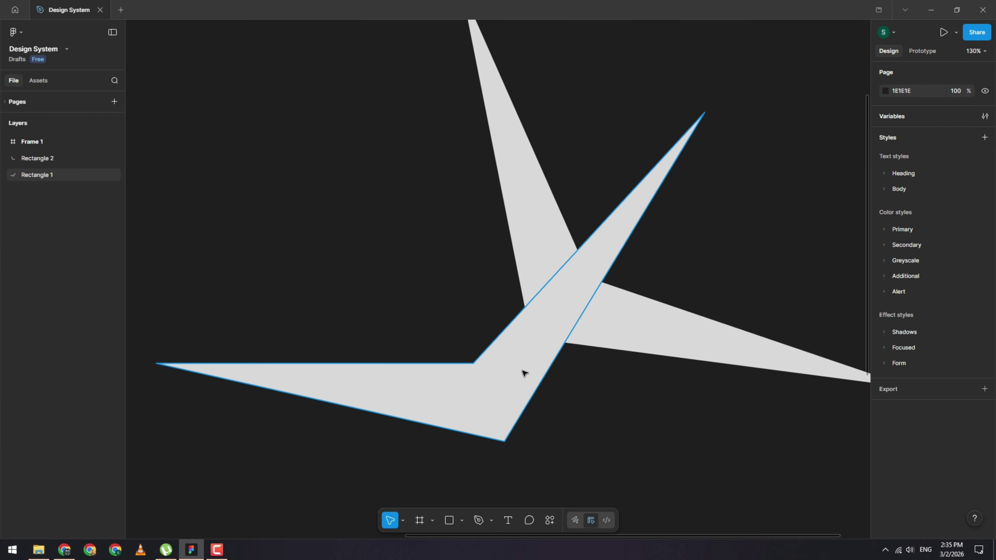
{"action": "left_click", "coordinate": [645, 345]}
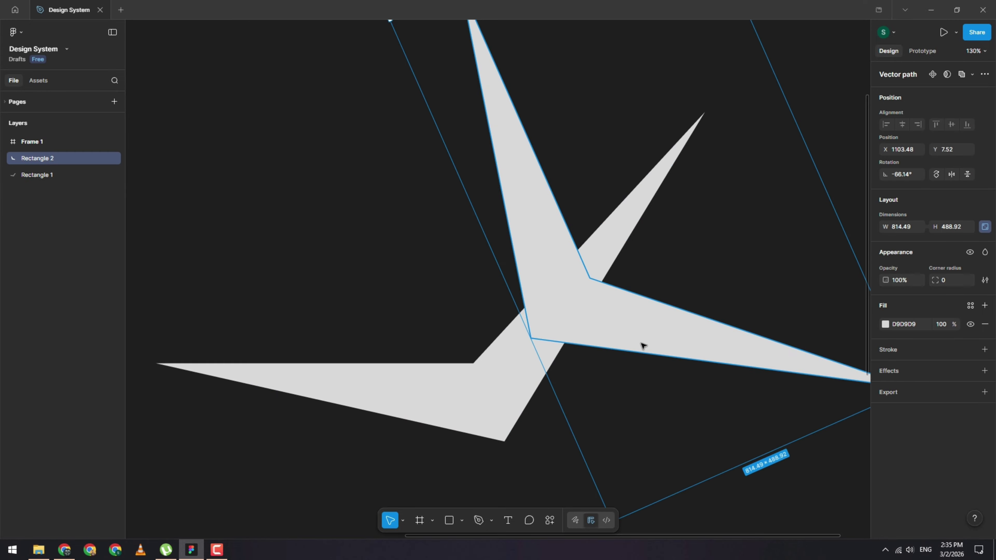
{"action": "left_click", "coordinate": [493, 385], "text": "shift"}
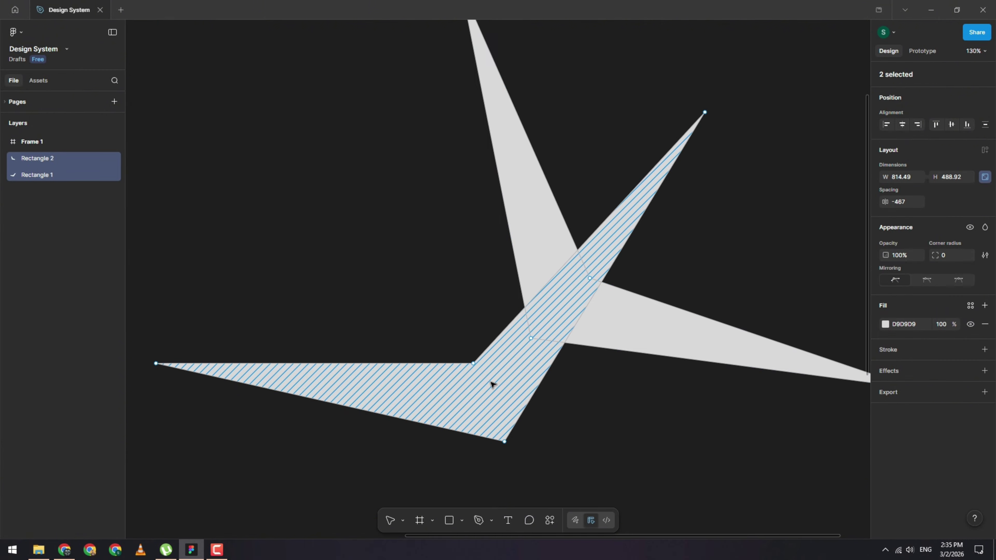
{"action": "double_click", "coordinate": [492, 383]}
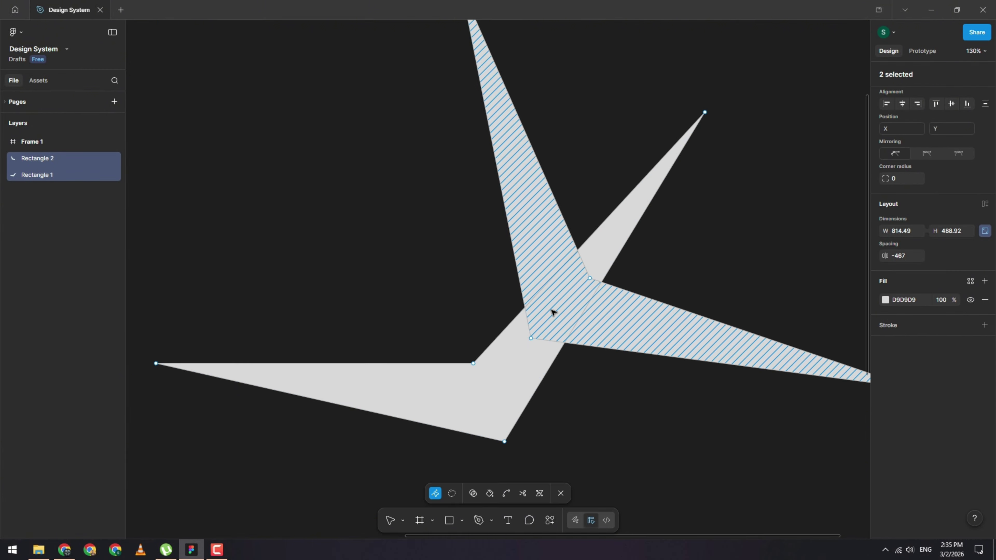
{"action": "left_click", "coordinate": [473, 493]}
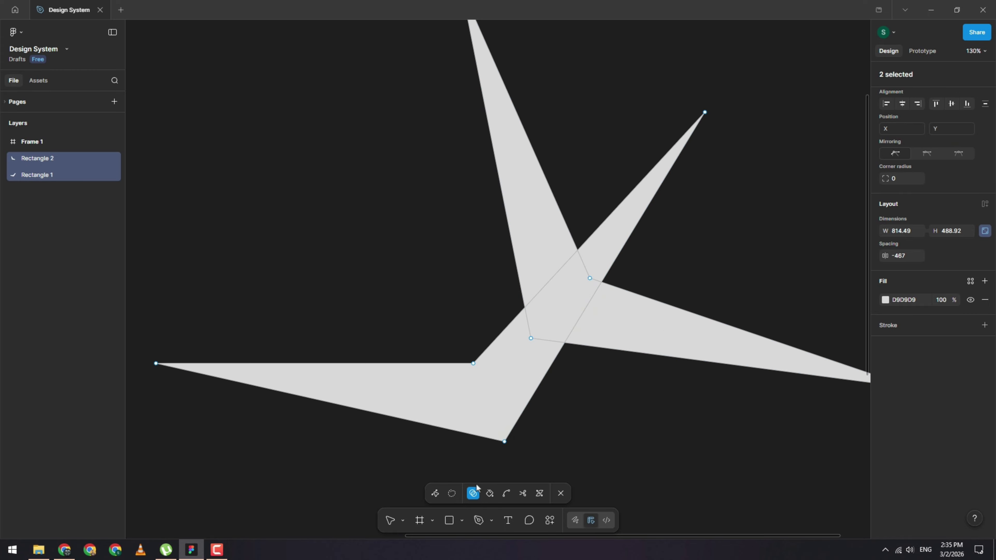
{"action": "left_click", "coordinate": [505, 431]}
{"action": "left_click", "coordinate": [473, 493]}
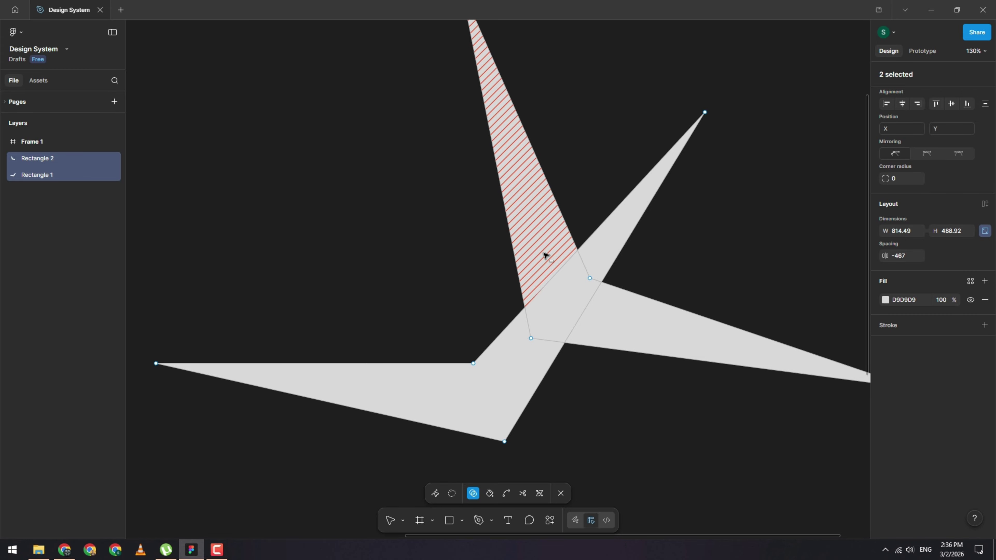
Step: Try subtracting the rotated shape's upper arm and the central overlap region with Shape builder, undoing each subtraction
{"action": "left_click", "coordinate": [543, 255], "text": "alt"}
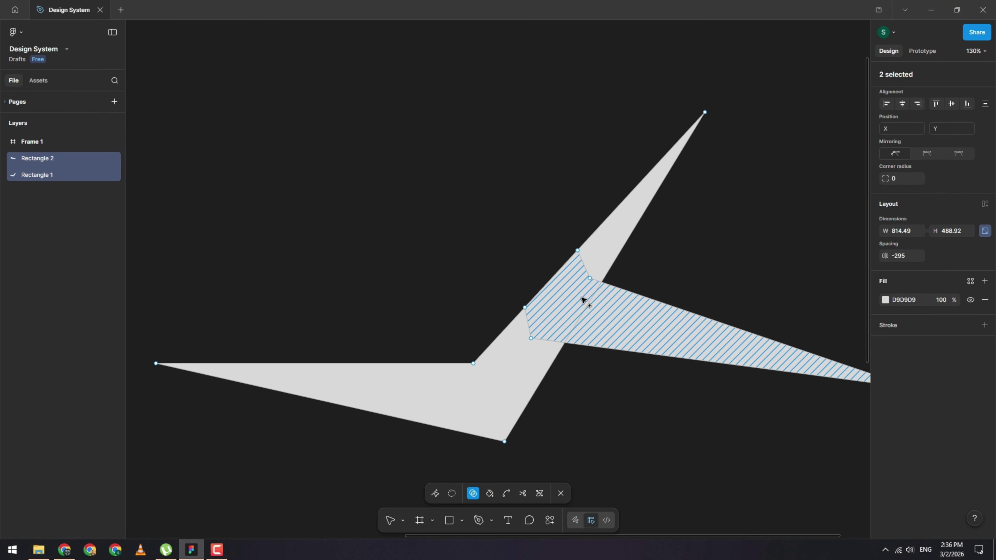
{"action": "key", "text": "ctrl+z"}
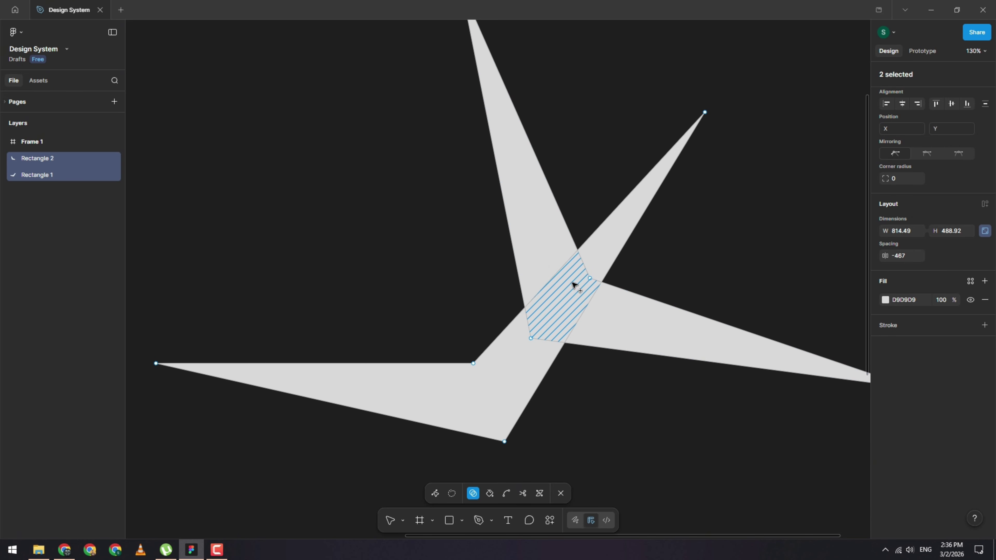
{"action": "left_click", "coordinate": [576, 295], "text": "alt"}
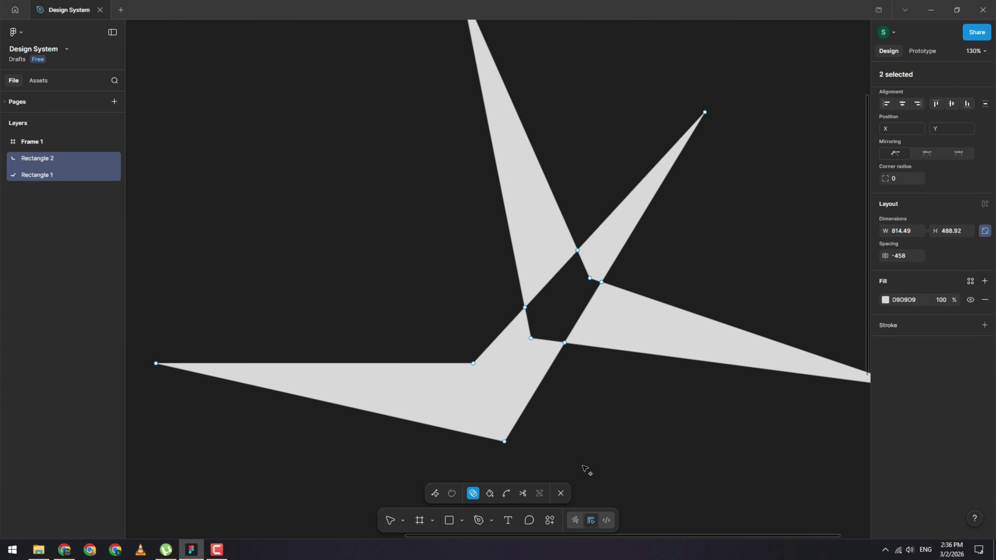
{"action": "key", "text": "ctrl+z"}
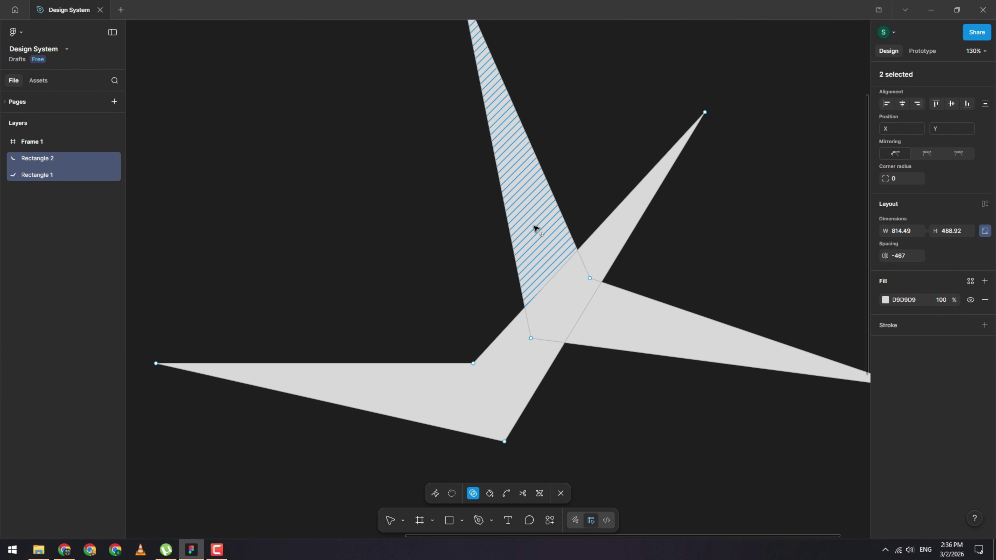
Step: Merge both check marks into one shape with a Shape builder stroke through their regions, compare via undo and redo, and exit vector editing
{"action": "mouse_move", "coordinate": [534, 227]}
{"action": "left_mouse_down"}
{"action": "mouse_move", "coordinate": [557, 263]}
{"action": "mouse_move", "coordinate": [591, 259]}
{"action": "mouse_move", "coordinate": [588, 281]}
{"action": "mouse_move", "coordinate": [602, 311]}
{"action": "mouse_move", "coordinate": [600, 325]}
{"action": "mouse_move", "coordinate": [542, 354]}
{"action": "left_mouse_up"}
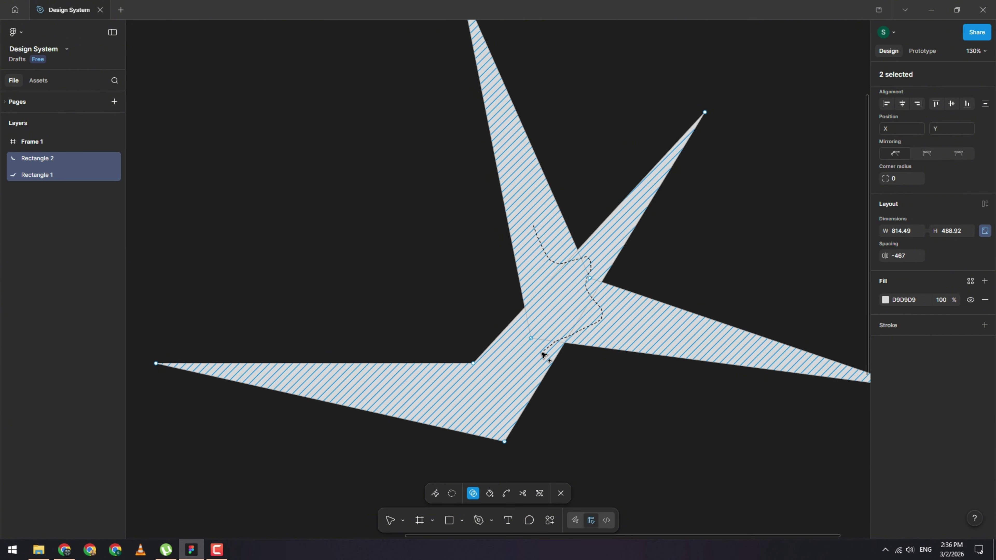
{"action": "left_click_drag", "start_coordinate": [542, 354], "coordinate": [542, 352]}
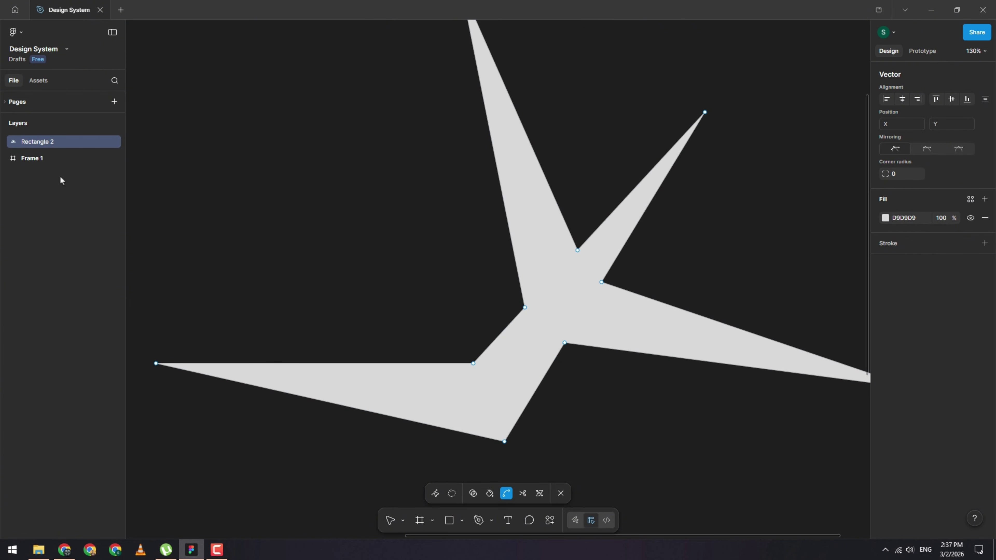
{"action": "key", "text": "ctrl+z"}
{"action": "key", "text": "ctrl+shift+z"}
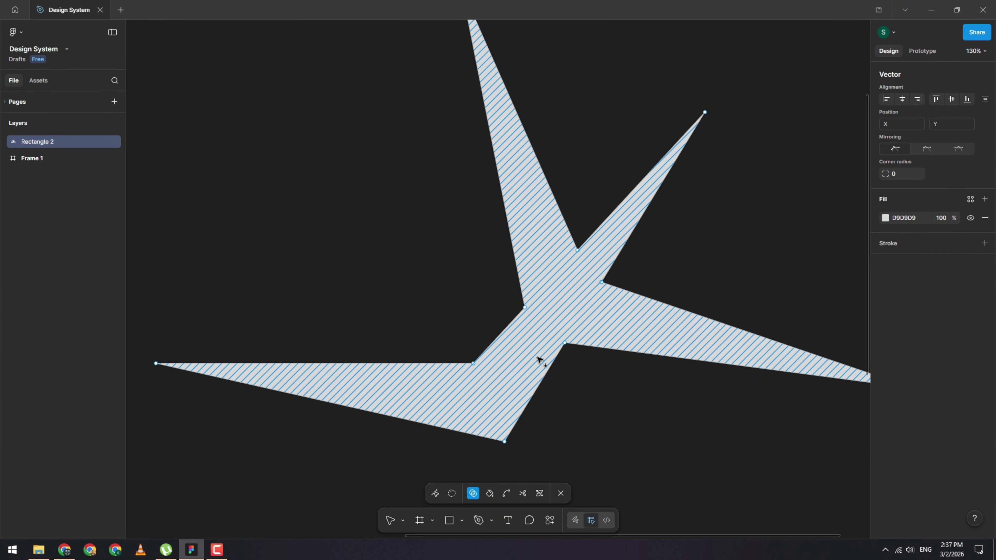
{"action": "key", "text": "v"}
{"action": "key", "text": "Escape"}
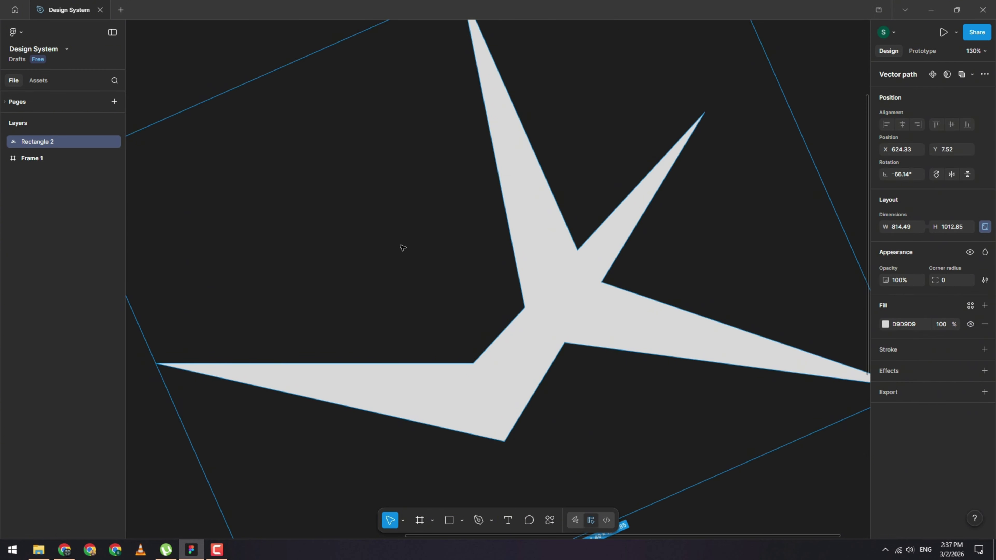
Step: Move the merged star-like shape right and slightly up, to about X 795, Y -9
{"action": "scroll", "coordinate": [404, 243], "scroll_direction": "down", "scroll_amount": 8}
{"action": "left_click", "coordinate": [618, 389]}
{"action": "left_click_drag", "start_coordinate": [469, 266], "coordinate": [487, 243]}
{"action": "scroll", "coordinate": [488, 242], "scroll_direction": "up", "scroll_amount": 5}
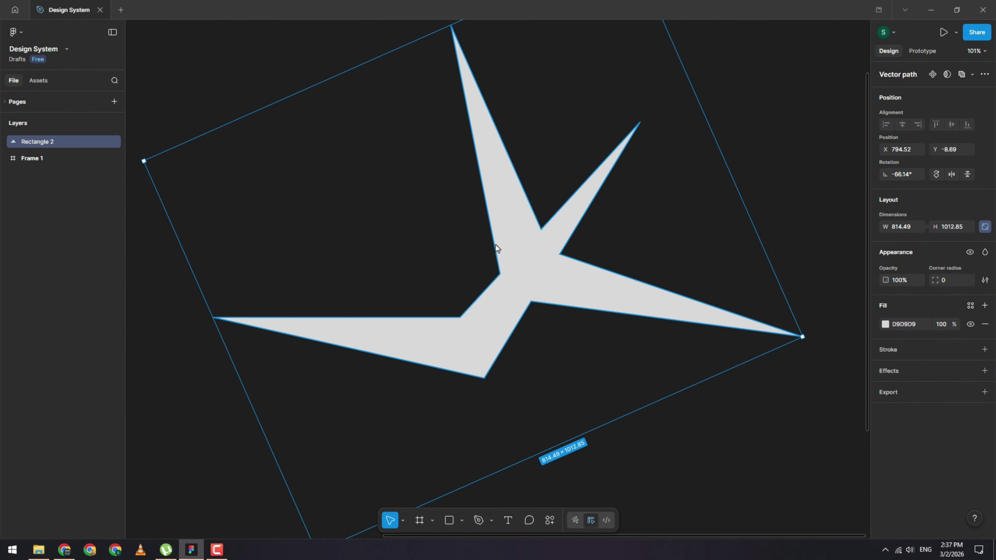
Step: Open the star-like shape in vector editing and select the anchor point at its right tip, and after that the one at its top tip
{"action": "scroll", "coordinate": [495, 245], "scroll_direction": "down", "scroll_amount": 2}
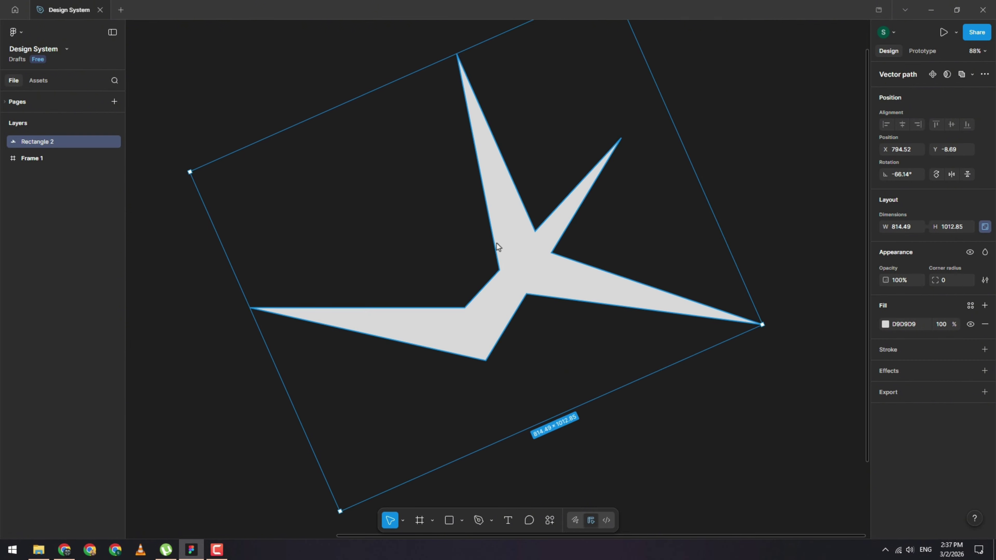
{"action": "double_click", "coordinate": [555, 292]}
{"action": "scroll", "coordinate": [509, 271], "scroll_direction": "up", "scroll_amount": 3}
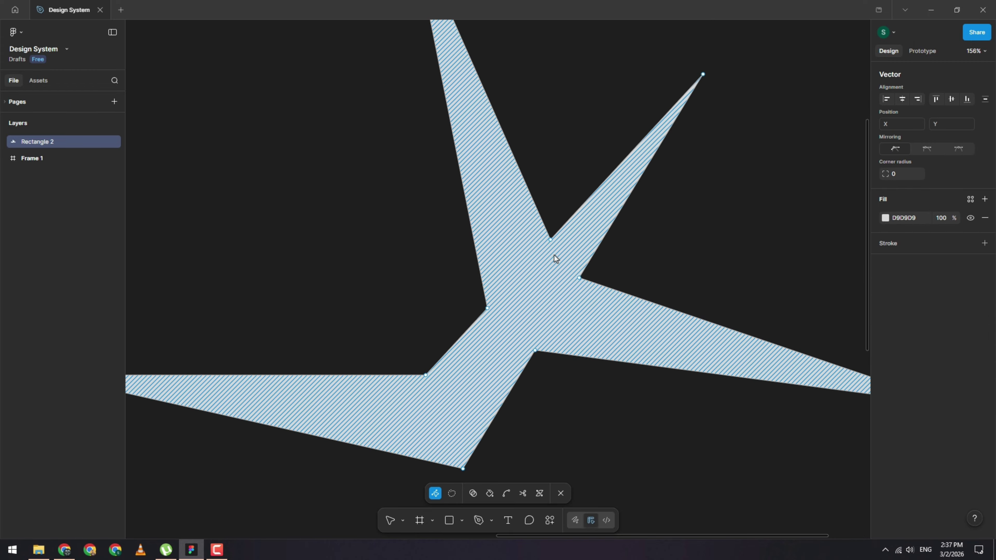
{"action": "scroll", "coordinate": [557, 242], "scroll_direction": "up", "scroll_amount": 3}
{"action": "scroll", "coordinate": [557, 240], "scroll_direction": "down", "scroll_amount": 5}
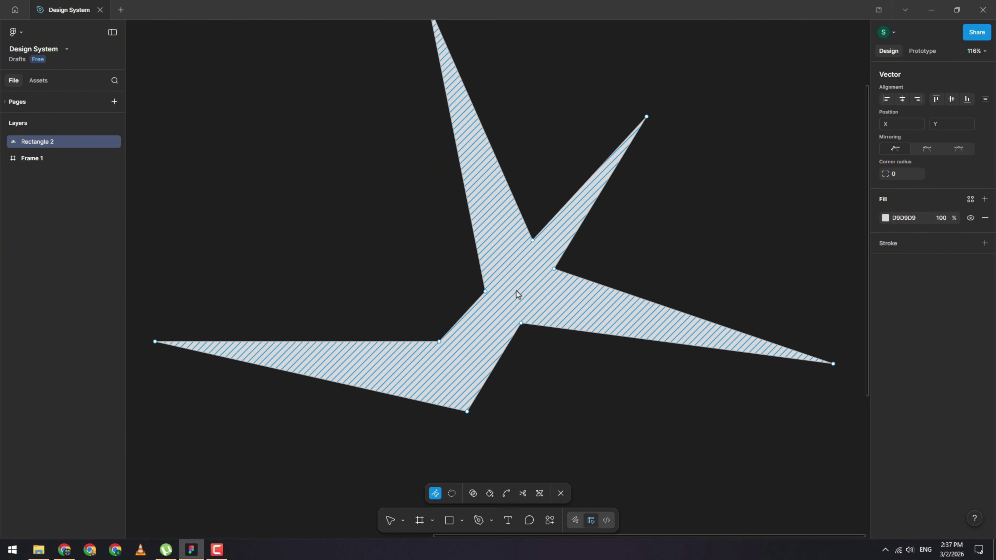
{"action": "scroll", "coordinate": [544, 236], "scroll_direction": "up", "scroll_amount": 3}
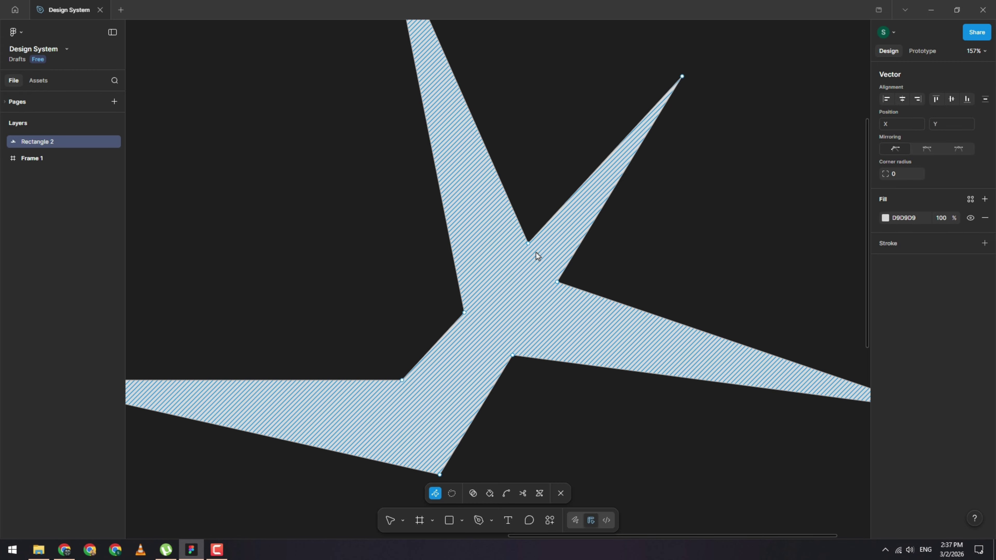
{"action": "scroll", "coordinate": [525, 274], "scroll_direction": "up", "scroll_amount": 1}
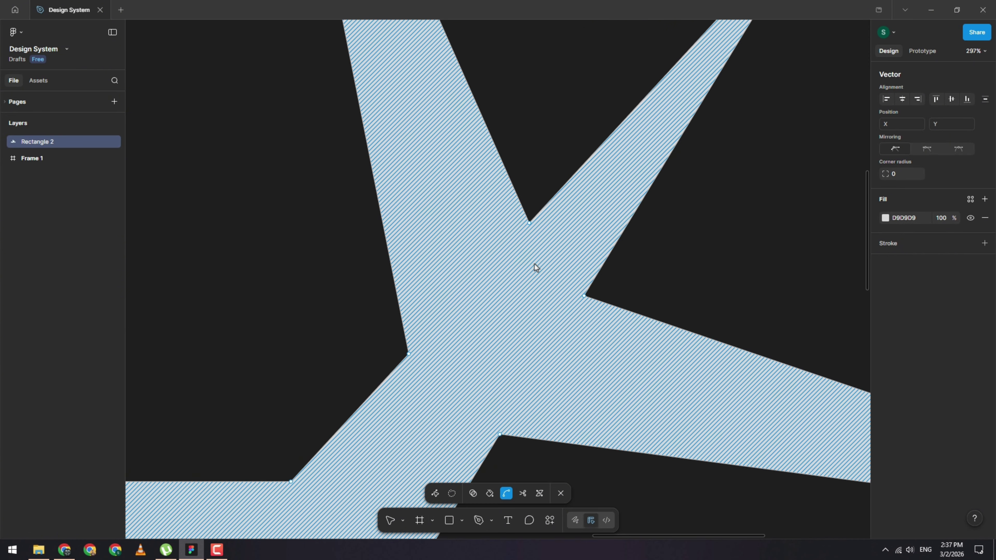
{"action": "scroll", "coordinate": [536, 263], "scroll_direction": "down", "scroll_amount": 3}
{"action": "scroll", "coordinate": [495, 208], "scroll_direction": "down", "scroll_amount": 5}
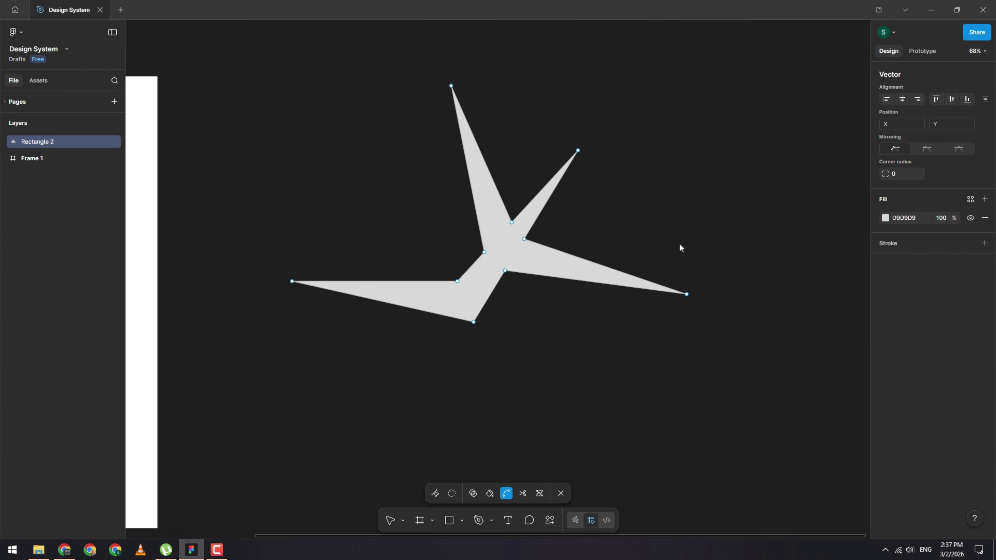
{"action": "left_click_drag", "start_coordinate": [766, 325], "coordinate": [602, 262]}
{"action": "left_click_drag", "start_coordinate": [420, 64], "coordinate": [501, 140]}
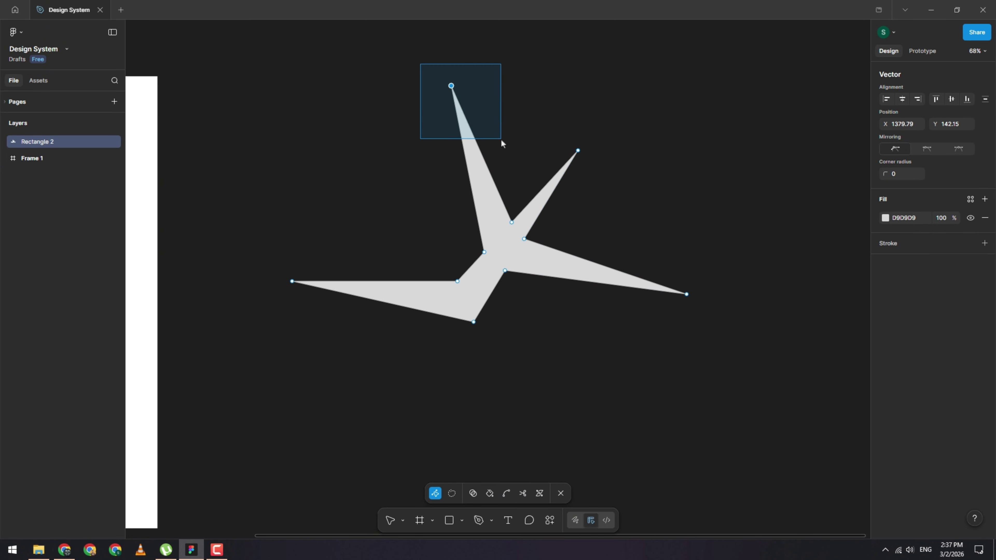
{"action": "scroll", "coordinate": [507, 172], "scroll_direction": "up", "scroll_amount": 5}
{"action": "scroll", "coordinate": [531, 251], "scroll_direction": "down", "scroll_amount": 1}
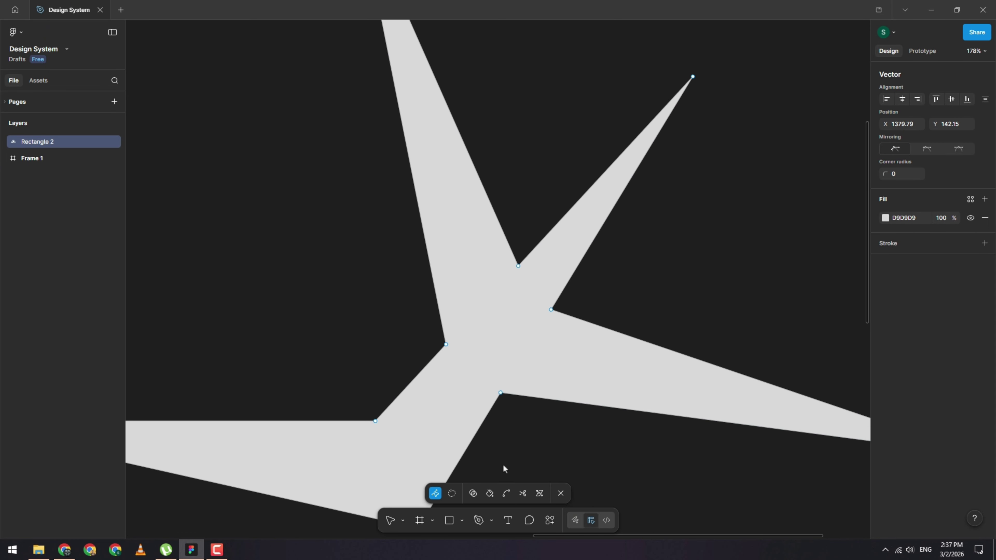
Step: Remove and reapply the shape's fill with the Paint bucket tool, and set the fill color to FFEDED
{"action": "left_click", "coordinate": [490, 494]}
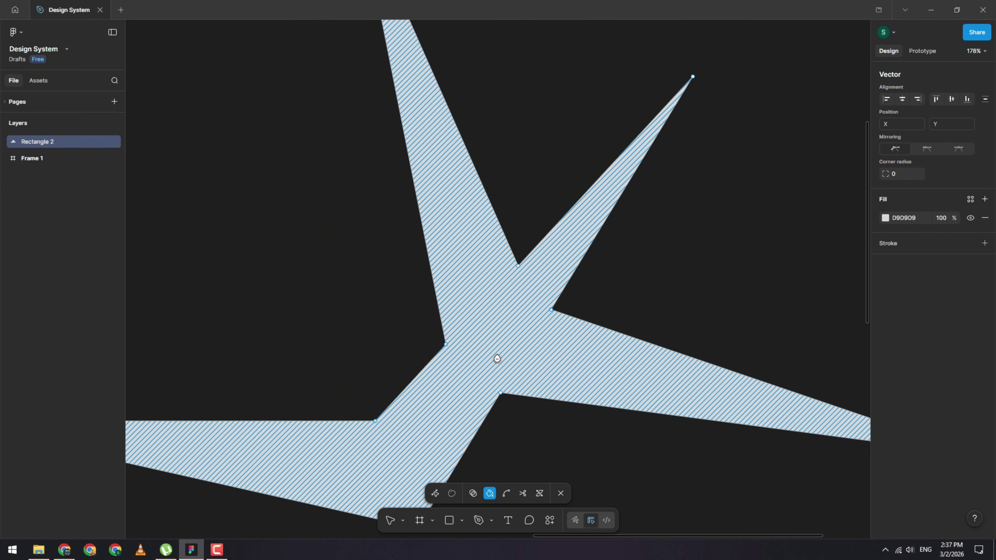
{"action": "left_click", "coordinate": [496, 359]}
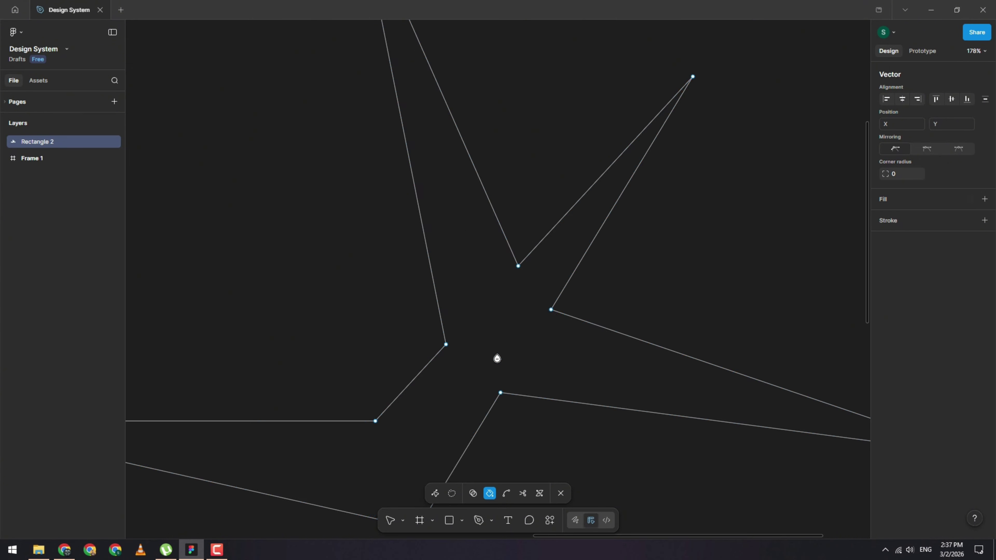
{"action": "left_click", "coordinate": [542, 382]}
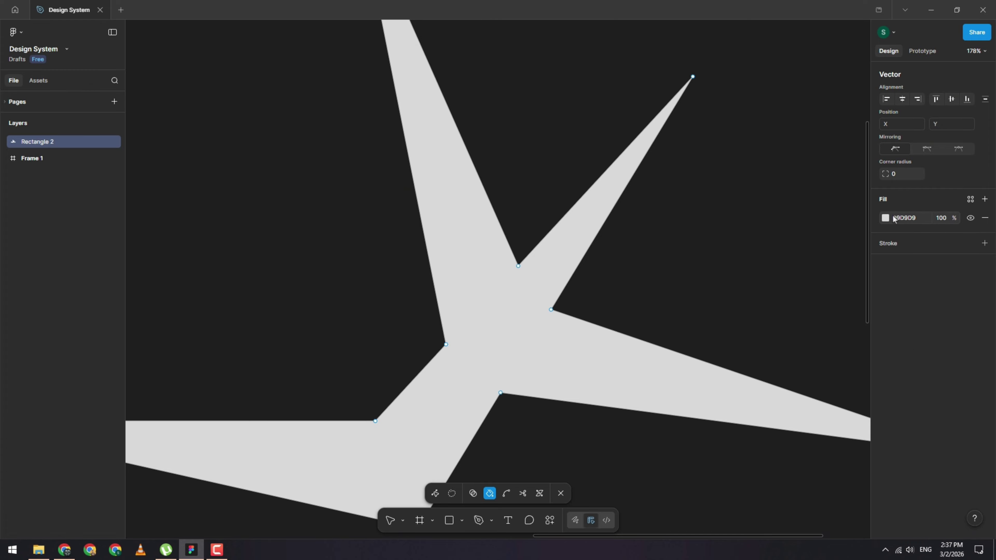
{"action": "left_click", "coordinate": [885, 218]}
{"action": "mouse_move", "coordinate": [808, 260]}
{"action": "left_mouse_down"}
{"action": "mouse_move", "coordinate": [835, 257]}
{"action": "mouse_move", "coordinate": [761, 259]}
{"action": "left_mouse_up"}
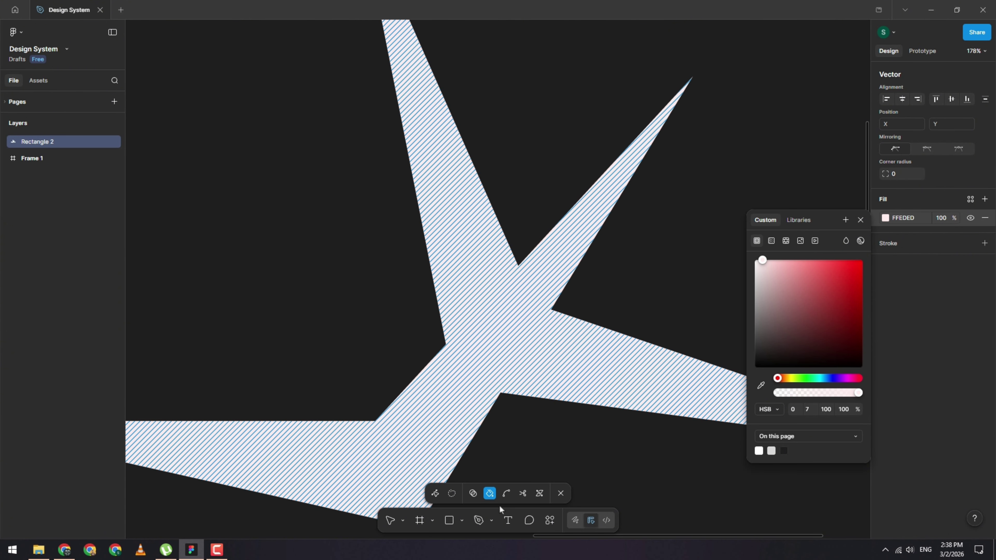
Step: Bend the notch point between the two upper arms into a wide curve, tighten it, and retract its handles to a sharp corner
{"action": "left_click", "coordinate": [505, 494]}
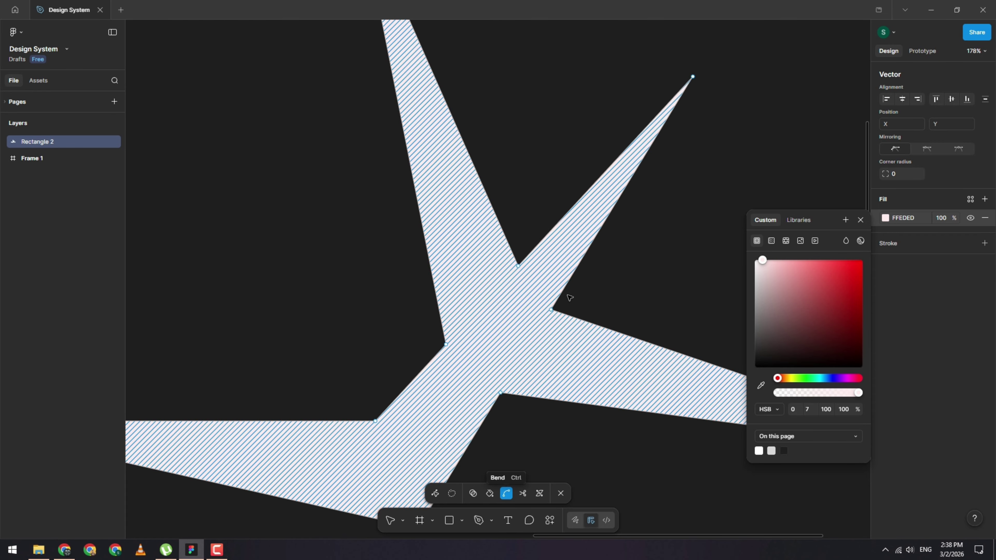
{"action": "scroll", "coordinate": [545, 278], "scroll_direction": "up", "scroll_amount": 1}
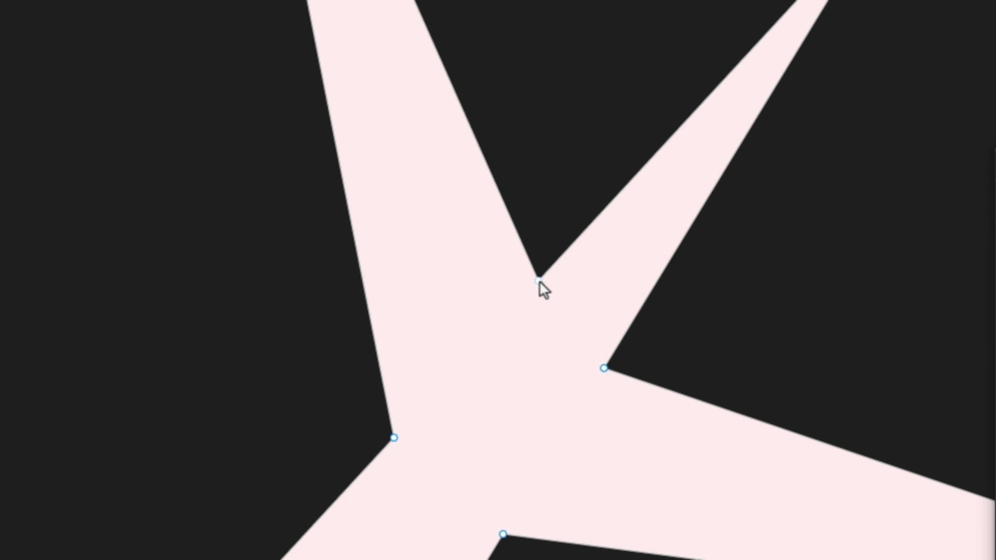
{"action": "left_click_drag", "start_coordinate": [539, 281], "coordinate": [679, 273]}
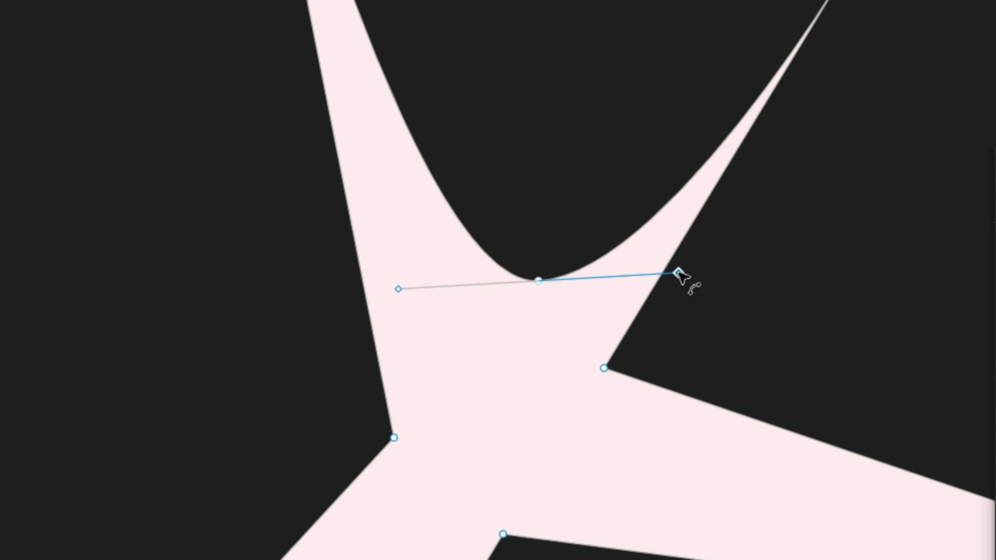
{"action": "mouse_move", "coordinate": [679, 272]}
{"action": "left_mouse_down"}
{"action": "mouse_move", "coordinate": [672, 282]}
{"action": "mouse_move", "coordinate": [559, 284]}
{"action": "left_mouse_up"}
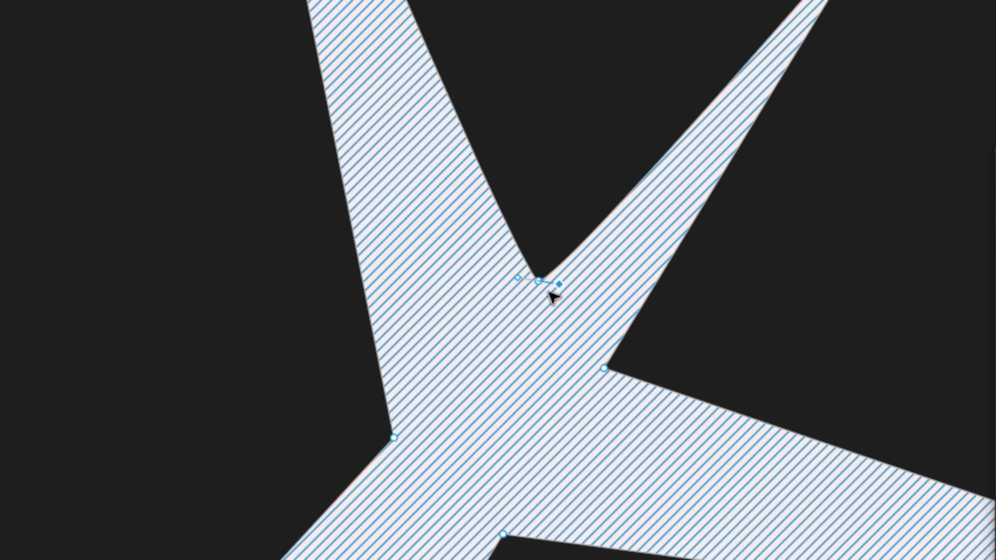
{"action": "scroll", "coordinate": [553, 297], "scroll_direction": "up", "scroll_amount": 5}
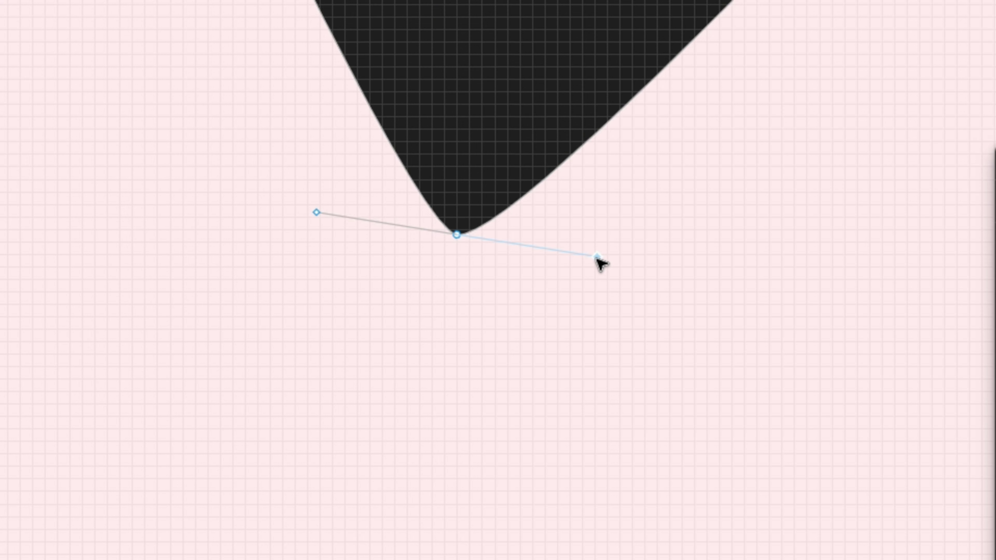
{"action": "left_click_drag", "start_coordinate": [597, 258], "coordinate": [458, 234]}
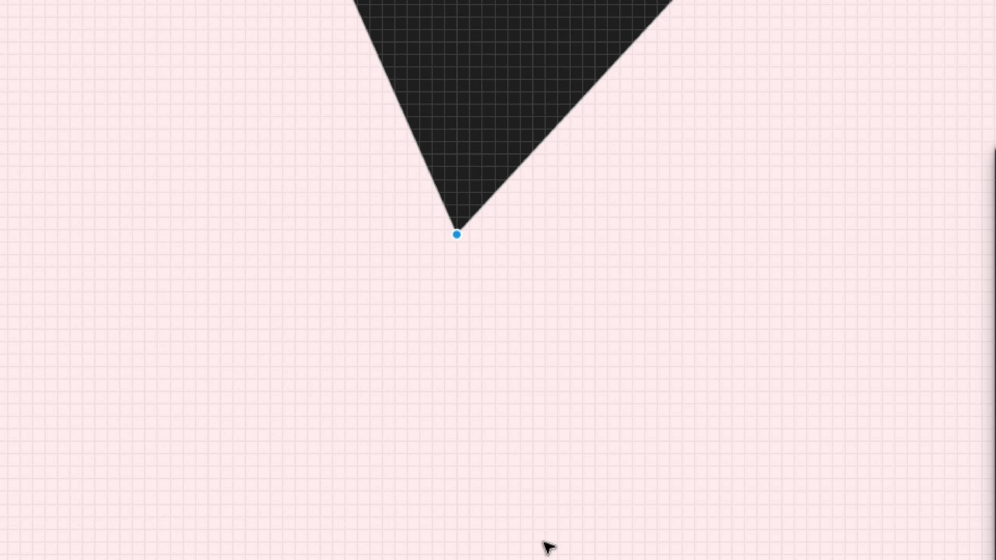
{"action": "scroll", "coordinate": [440, 258], "scroll_direction": "down", "scroll_amount": 3}
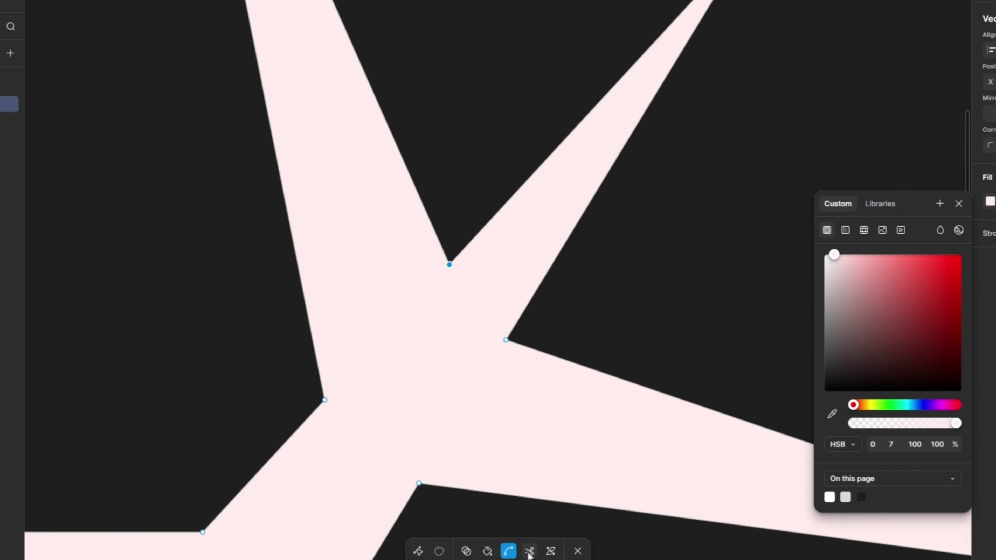
Step: Cut the path at the notch point, shift the neighbouring inner corner up and right, and pull the loose endpoint to about X 1591, Y 445
{"action": "left_click", "coordinate": [526, 518]}
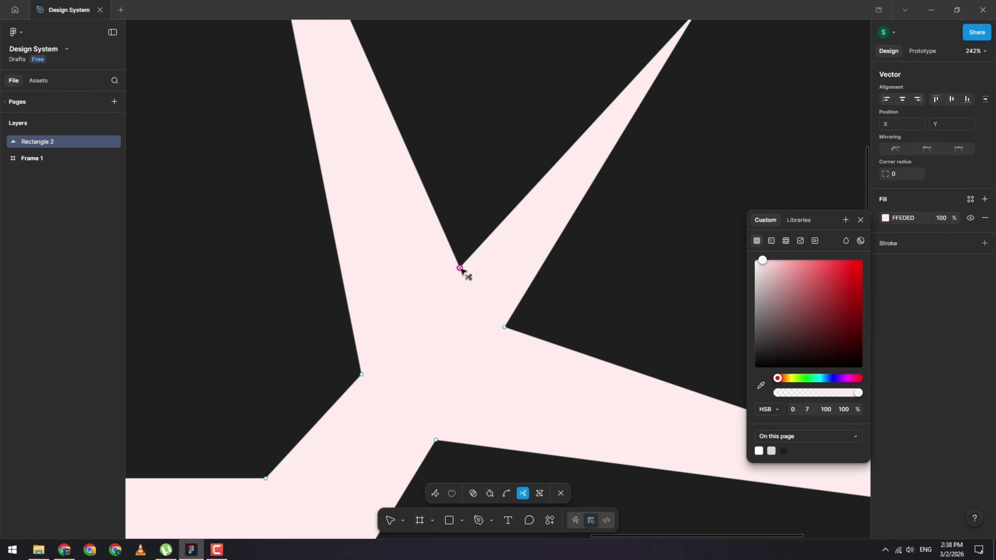
{"action": "key", "text": "v"}
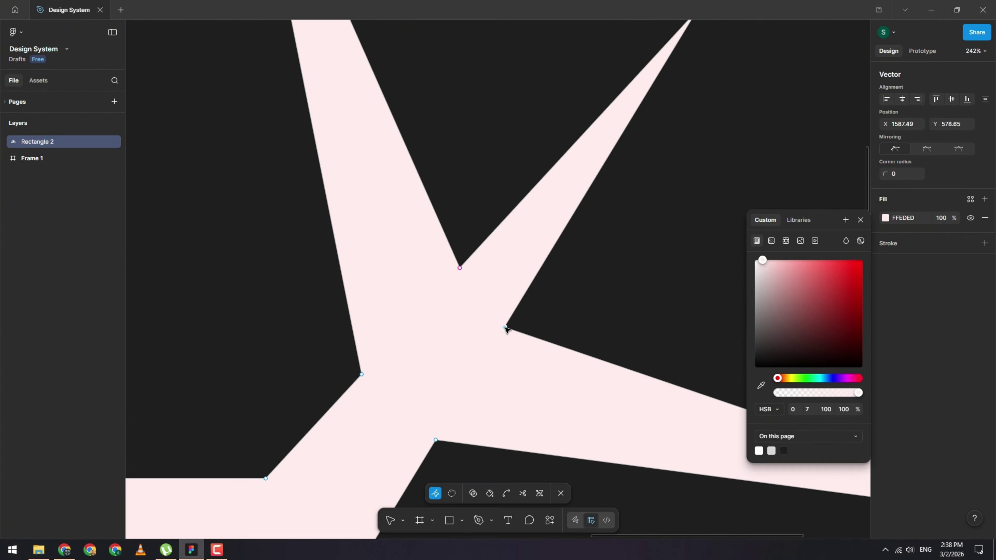
{"action": "left_click_drag", "start_coordinate": [504, 326], "coordinate": [524, 311]}
{"action": "left_click_drag", "start_coordinate": [459, 267], "coordinate": [504, 212]}
{"action": "scroll", "coordinate": [485, 255], "scroll_direction": "down", "scroll_amount": 5}
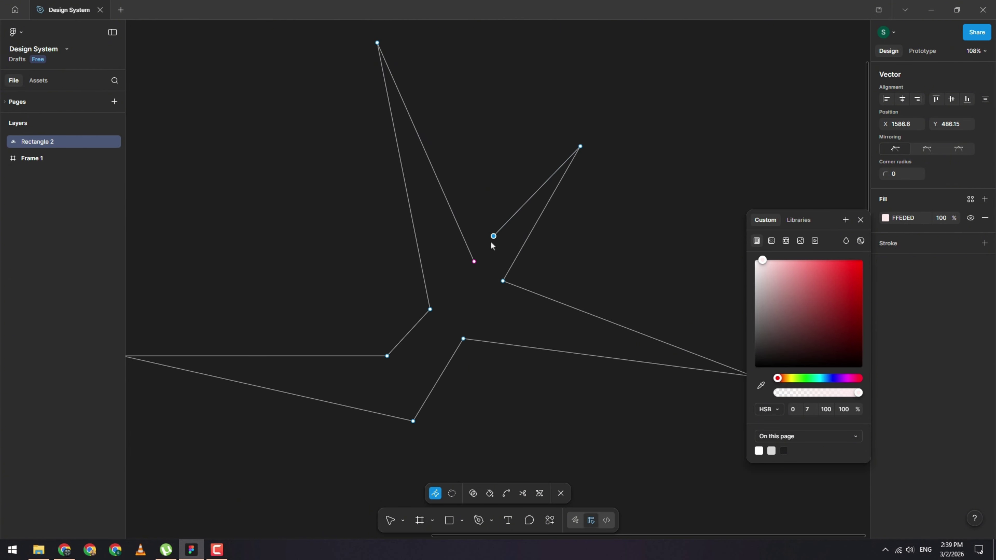
{"action": "scroll", "coordinate": [491, 239], "scroll_direction": "up", "scroll_amount": 4}
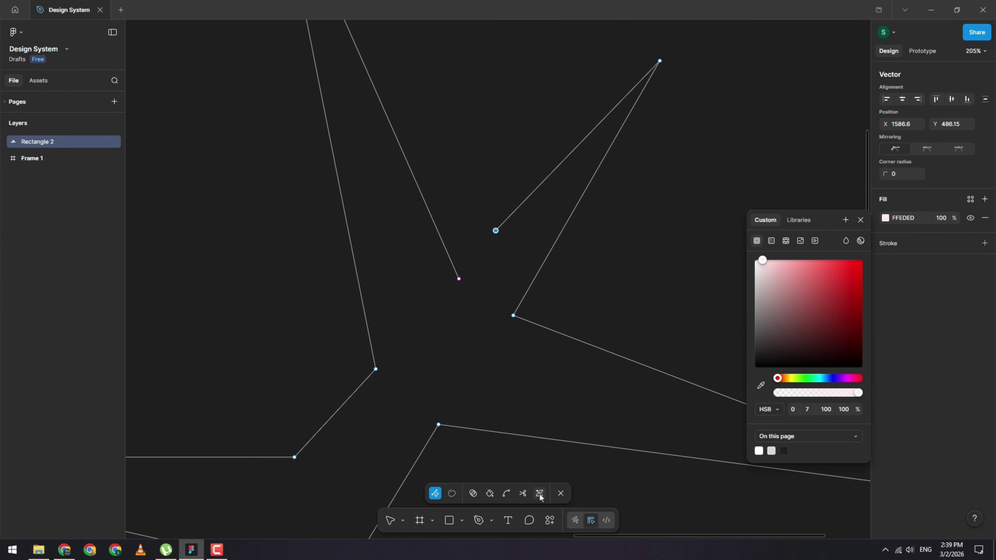
{"action": "scroll", "coordinate": [509, 234], "scroll_direction": "up", "scroll_amount": 3}
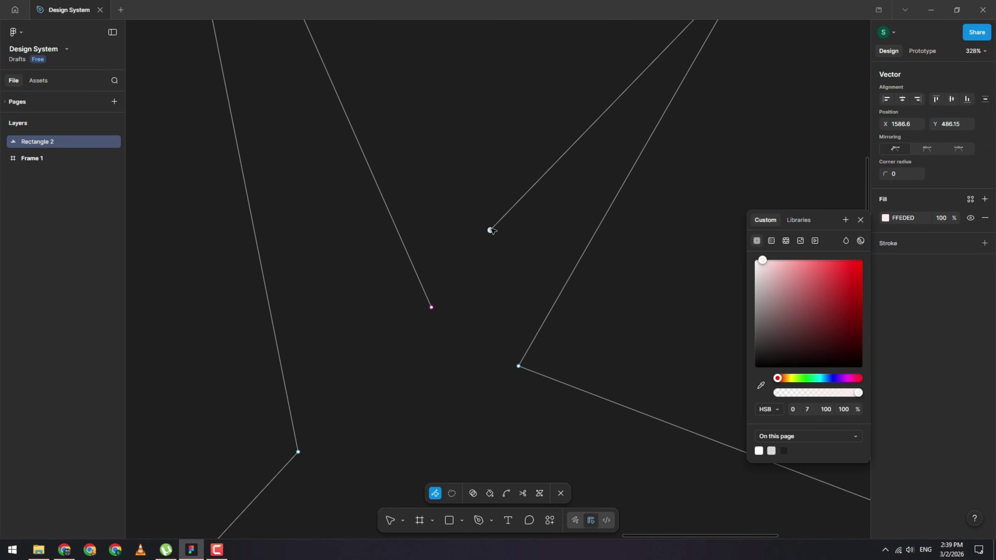
{"action": "scroll", "coordinate": [491, 231], "scroll_direction": "down", "scroll_amount": 5}
{"action": "left_click_drag", "start_coordinate": [512, 246], "coordinate": [515, 215]}
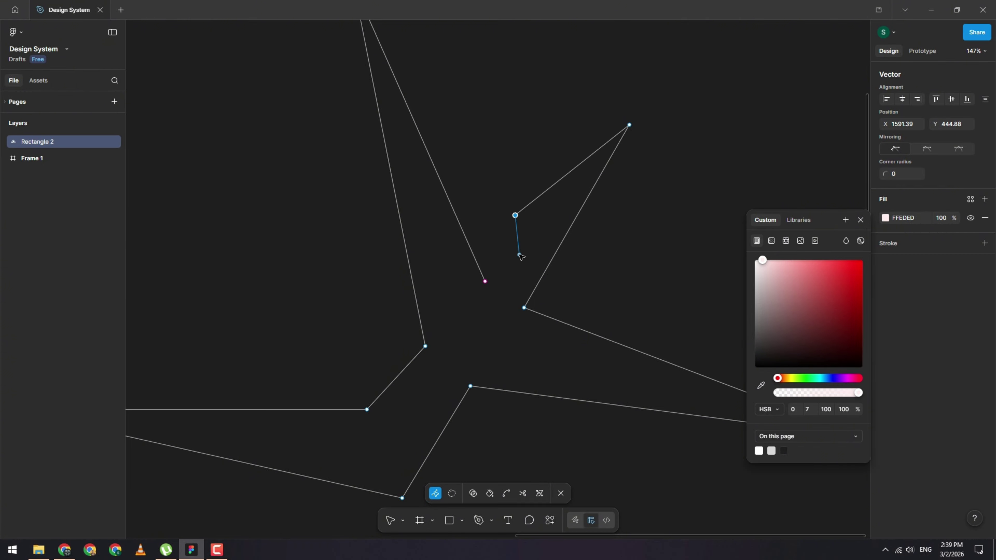
Step: Reconnect the cut ends with the Pen tool and move the joined points to about X 1581, Y 398 and X 1560, Y 526
{"action": "key", "text": "p"}
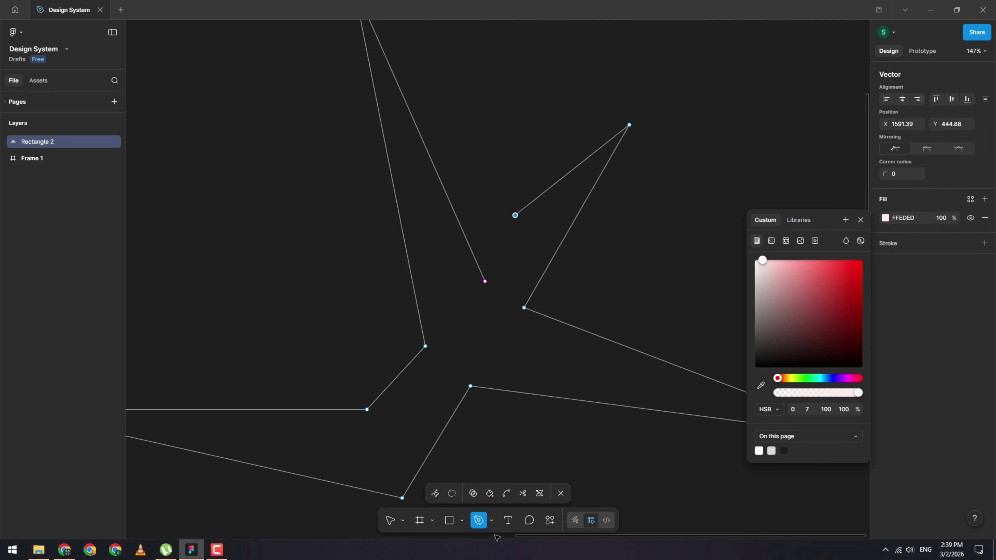
{"action": "scroll", "coordinate": [540, 237], "scroll_direction": "up", "scroll_amount": 4}
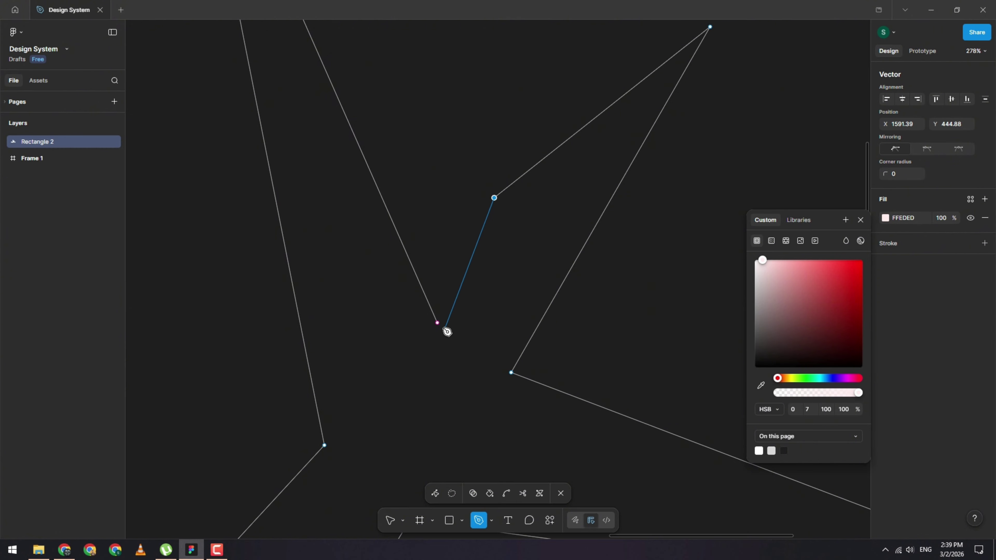
{"action": "left_click", "coordinate": [438, 323]}
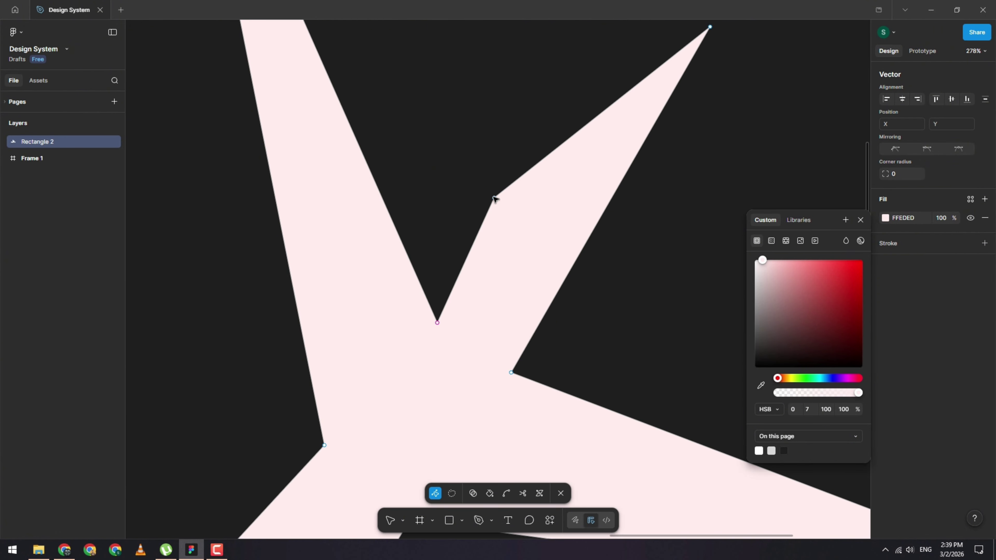
{"action": "left_click_drag", "start_coordinate": [494, 198], "coordinate": [478, 130]}
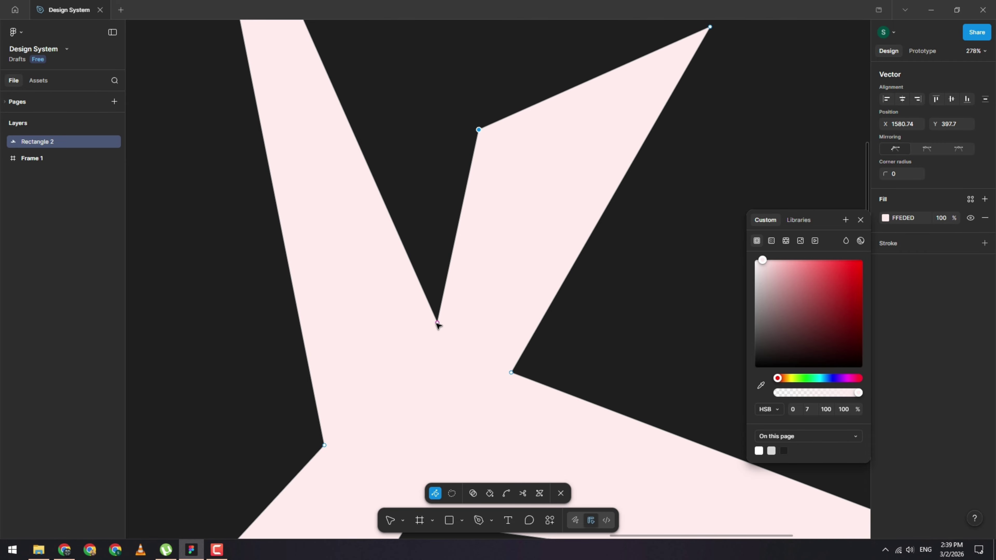
{"action": "mouse_move", "coordinate": [438, 324]}
{"action": "left_mouse_down"}
{"action": "mouse_move", "coordinate": [423, 336]}
{"action": "mouse_move", "coordinate": [448, 314]}
{"action": "left_mouse_up"}
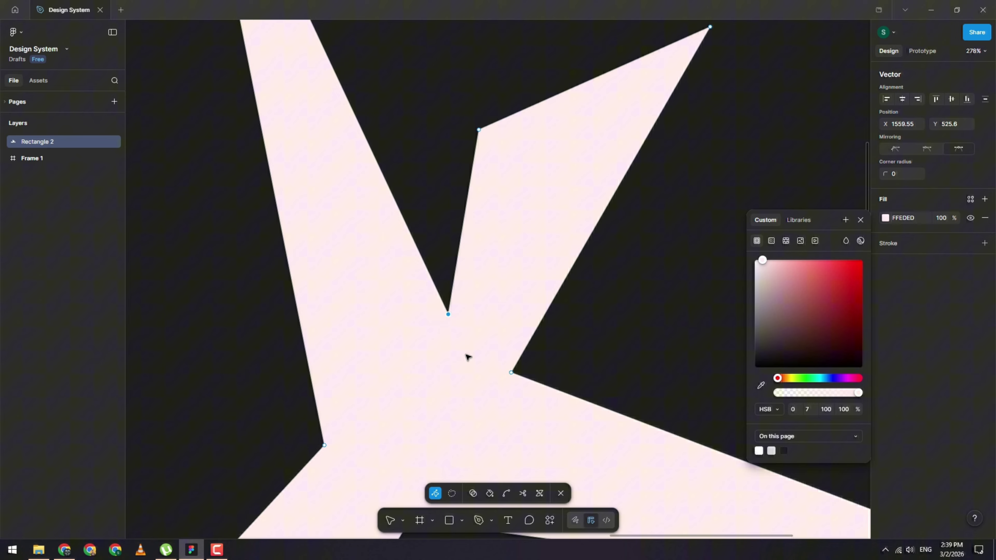
Step: Add a black stroke with the Variable width tool, with a 14.7 width point just below the small arm's inner corner, and exit vector editing
{"action": "left_click", "coordinate": [540, 495]}
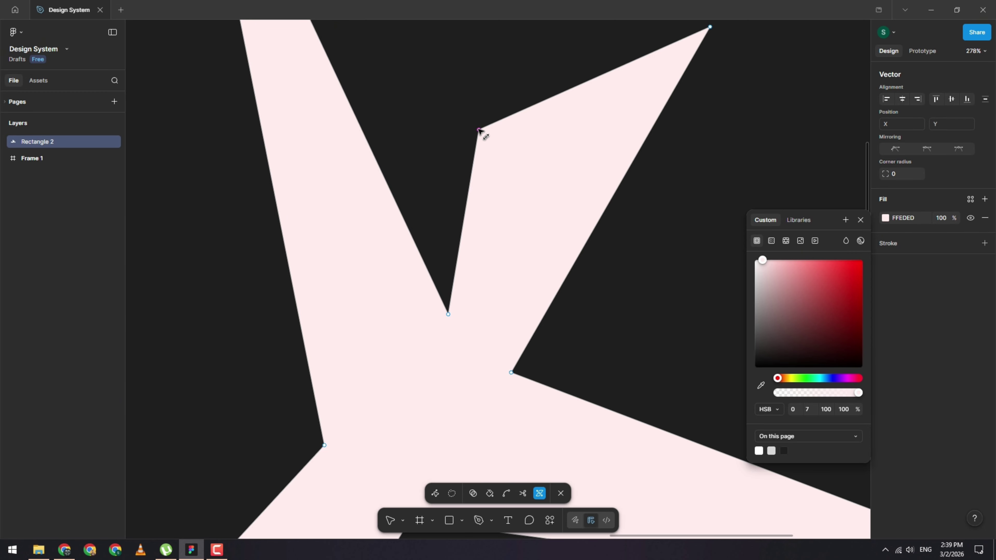
{"action": "mouse_move", "coordinate": [479, 129]}
{"action": "left_mouse_down"}
{"action": "mouse_move", "coordinate": [480, 193]}
{"action": "mouse_move", "coordinate": [494, 154]}
{"action": "left_mouse_up"}
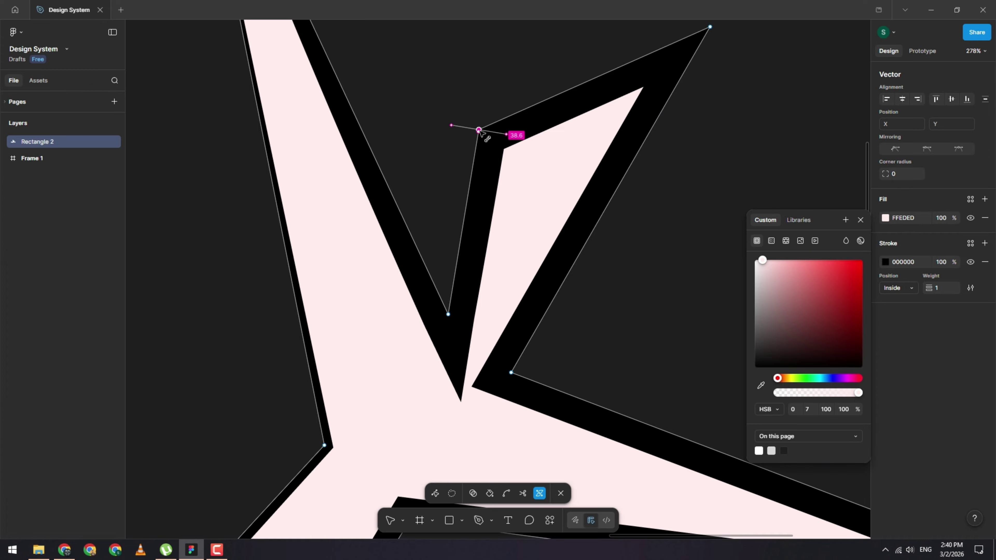
{"action": "mouse_move", "coordinate": [480, 132]}
{"action": "left_mouse_down"}
{"action": "mouse_move", "coordinate": [476, 149]}
{"action": "mouse_move", "coordinate": [527, 157]}
{"action": "mouse_move", "coordinate": [484, 151]}
{"action": "left_mouse_up"}
{"action": "scroll", "coordinate": [504, 253], "scroll_direction": "down", "scroll_amount": 6}
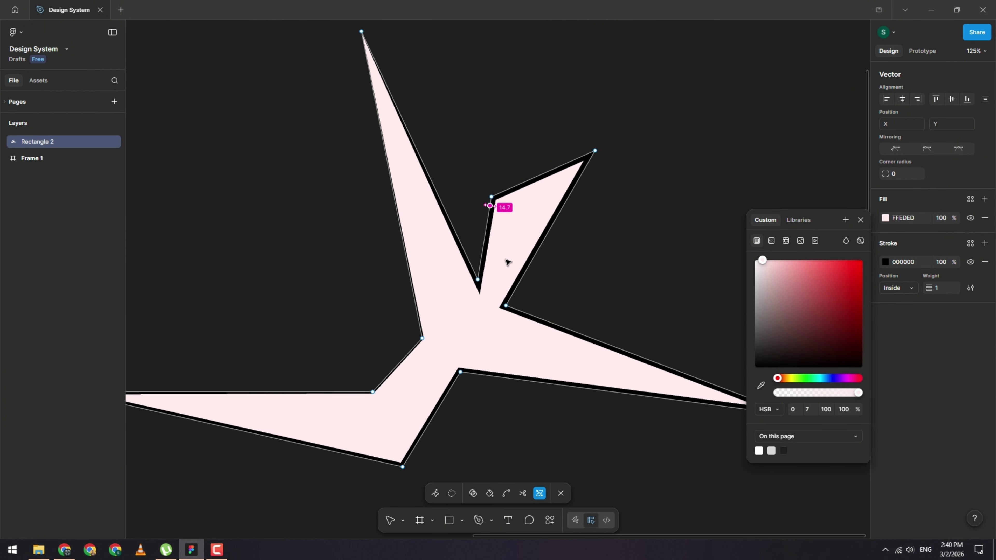
{"action": "scroll", "coordinate": [530, 279], "scroll_direction": "up", "scroll_amount": 3}
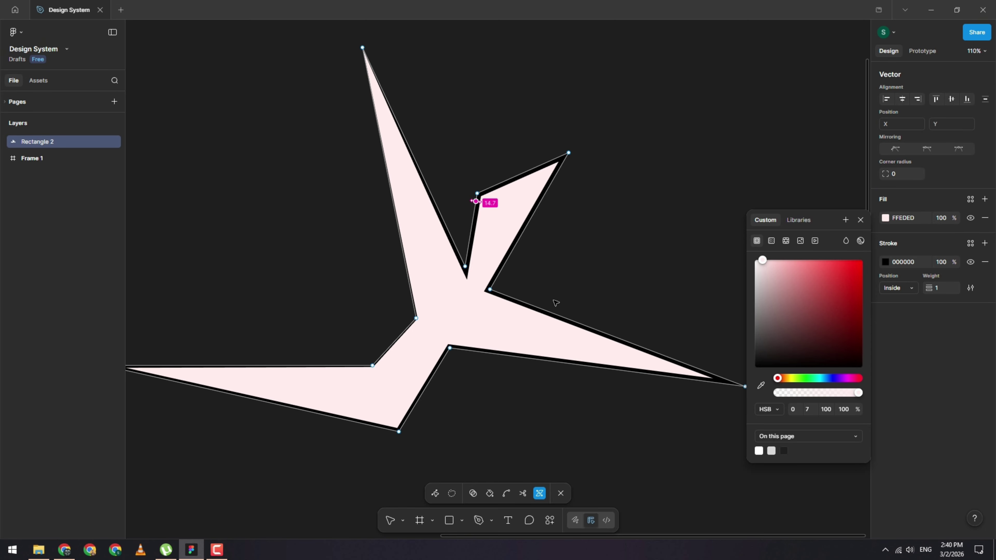
{"action": "left_click", "coordinate": [560, 493]}
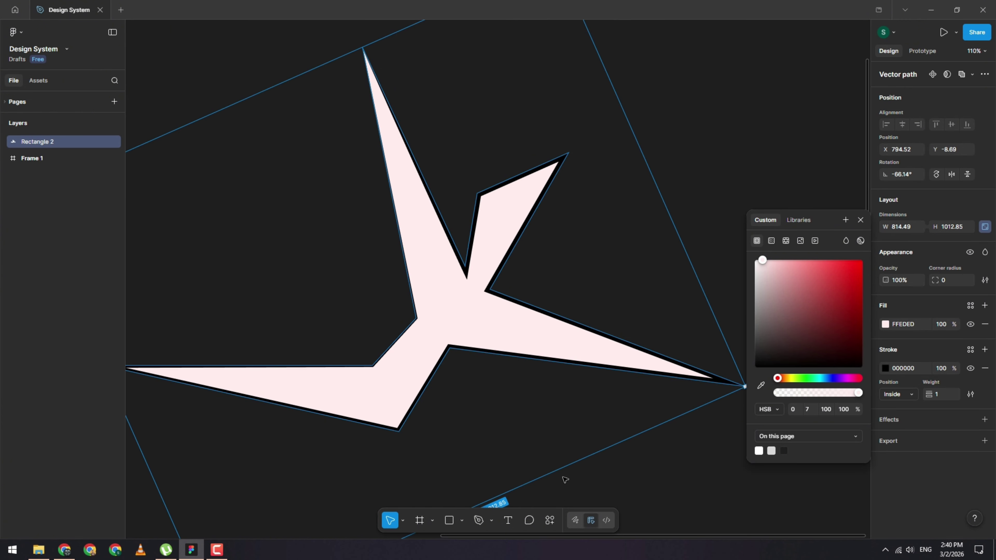
Step: Close the fill color picker and clear the selection of the star-shaped vector
{"action": "scroll", "coordinate": [525, 340], "scroll_direction": "down", "scroll_amount": 3}
{"action": "left_click", "coordinate": [662, 257]}
{"action": "left_click", "coordinate": [486, 331]}
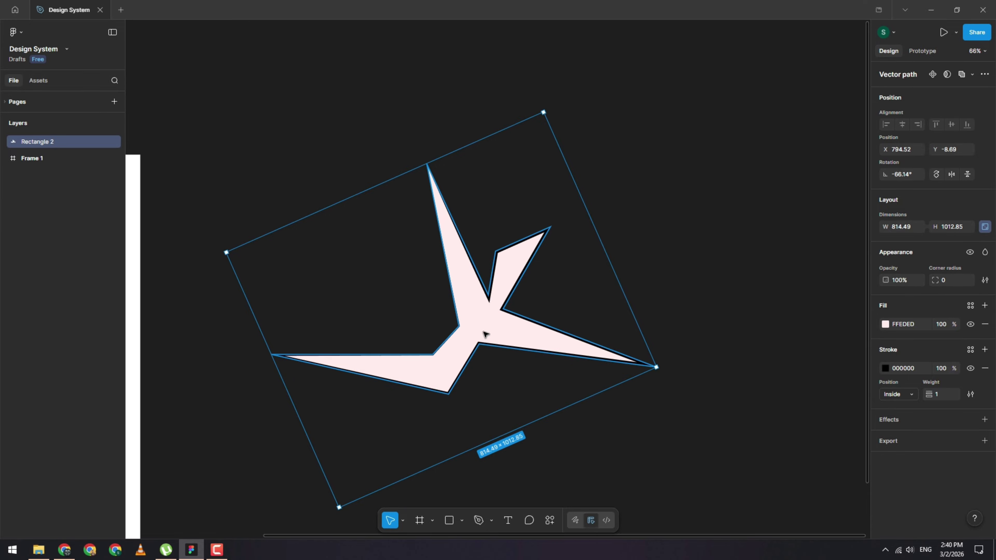
{"action": "double_click", "coordinate": [485, 334]}
{"action": "key", "text": "Escape"}
{"action": "left_click", "coordinate": [680, 260]}
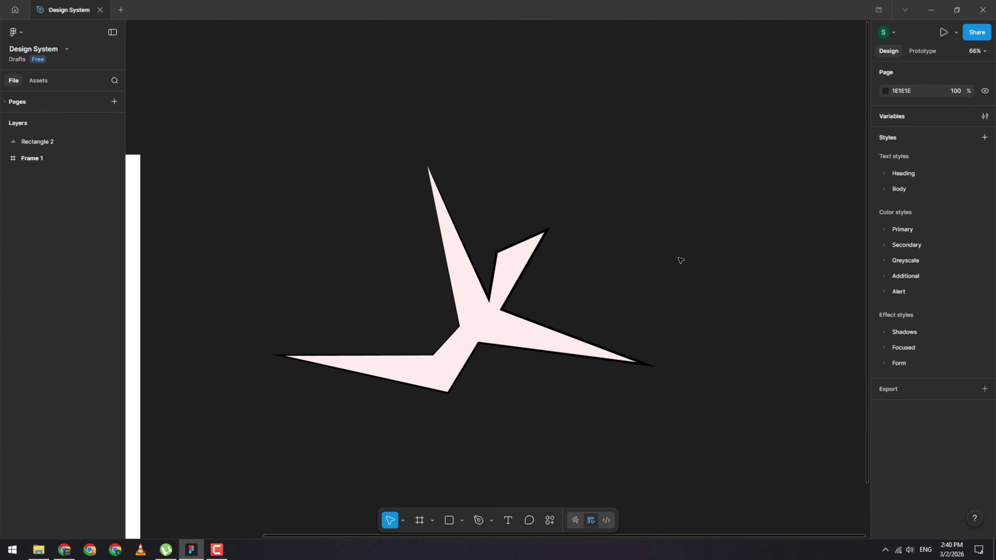
Step: Draw a horizontal line about 529 wide above the star-shaped vector with the Line tool
{"action": "left_click", "coordinate": [462, 520]}
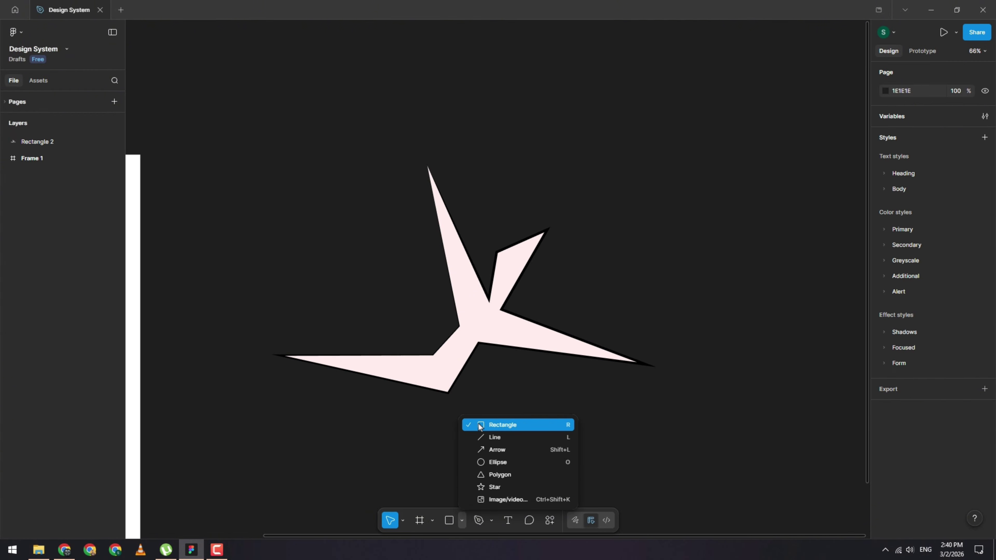
{"action": "left_click", "coordinate": [482, 436]}
{"action": "left_click_drag", "start_coordinate": [509, 161], "coordinate": [690, 159]}
Step: Examine the new line up close and compare it with the star-shaped vector's outline and stroke settings
{"action": "scroll", "coordinate": [763, 153], "scroll_direction": "up", "scroll_amount": 3}
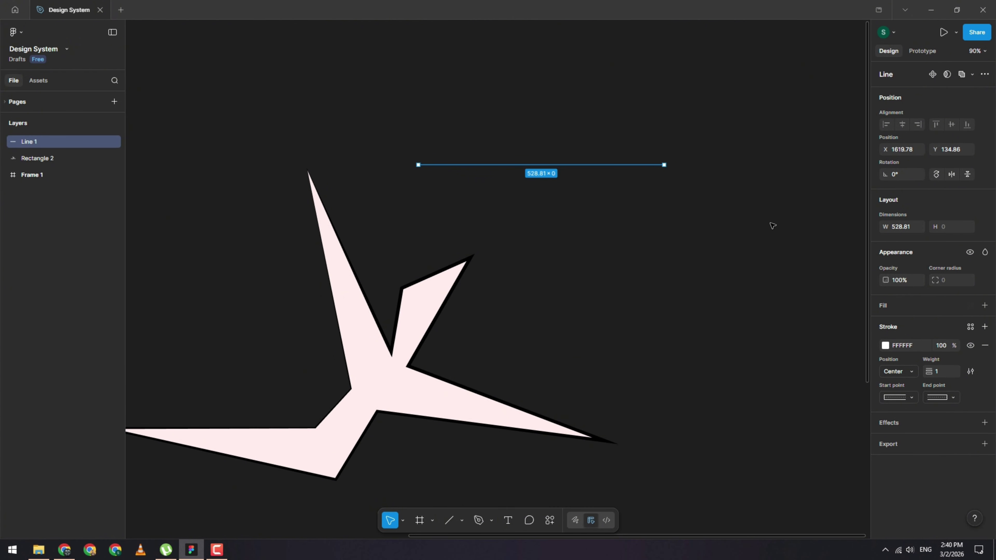
{"action": "scroll", "coordinate": [670, 135], "scroll_direction": "up", "scroll_amount": 5}
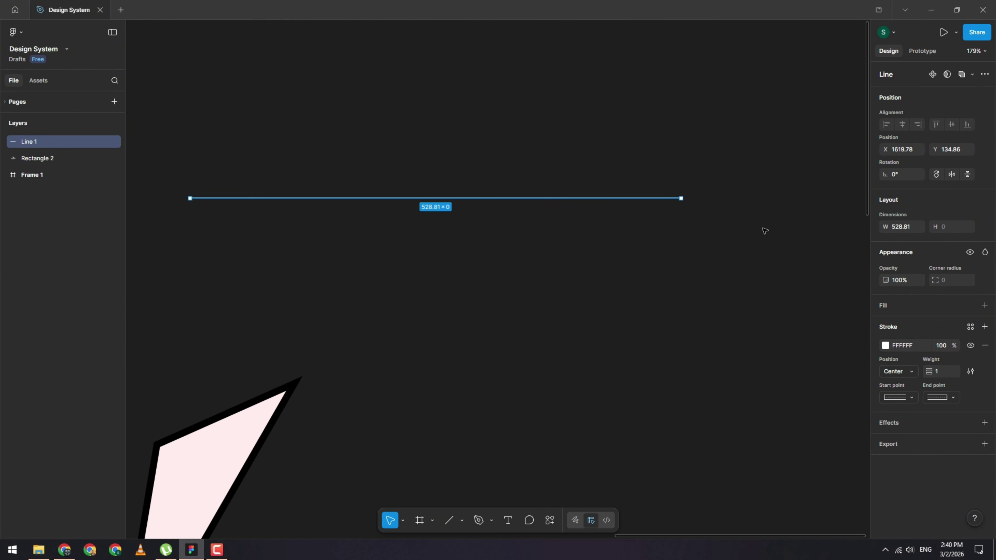
{"action": "scroll", "coordinate": [304, 389], "scroll_direction": "left", "scroll_amount": 1}
{"action": "scroll", "coordinate": [570, 226], "scroll_direction": "up", "scroll_amount": 1}
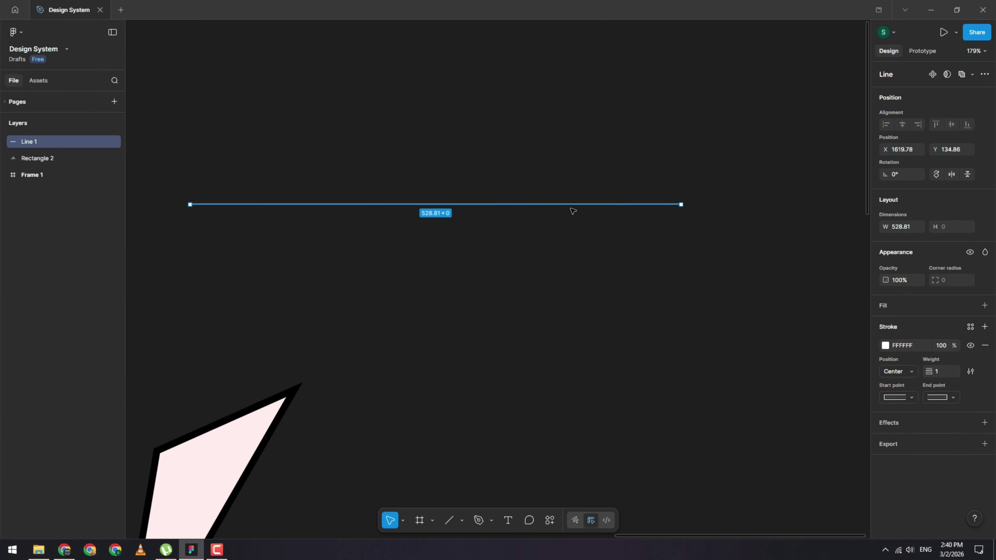
{"action": "scroll", "coordinate": [470, 250], "scroll_direction": "down", "scroll_amount": 5}
{"action": "scroll", "coordinate": [463, 201], "scroll_direction": "up", "scroll_amount": 5}
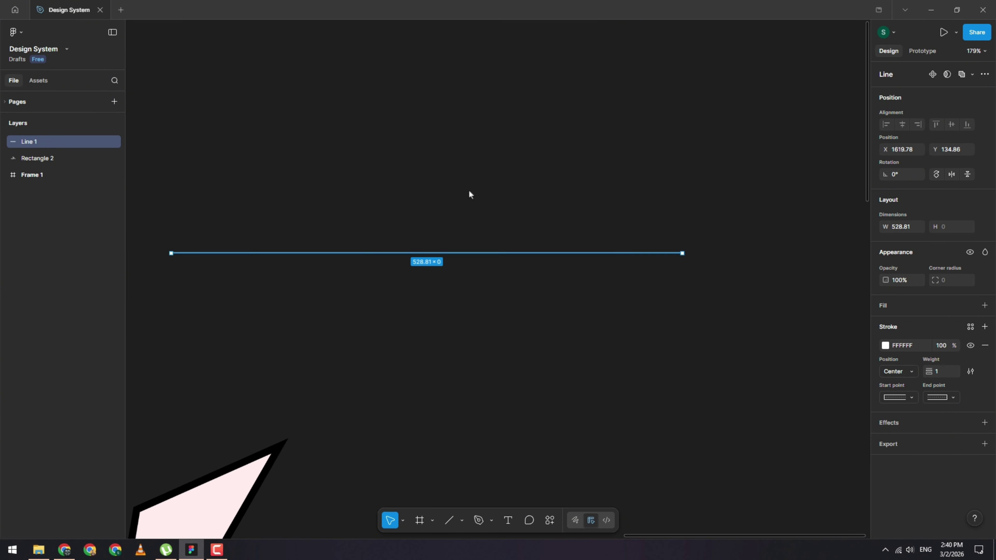
{"action": "scroll", "coordinate": [431, 234], "scroll_direction": "down", "scroll_amount": 2}
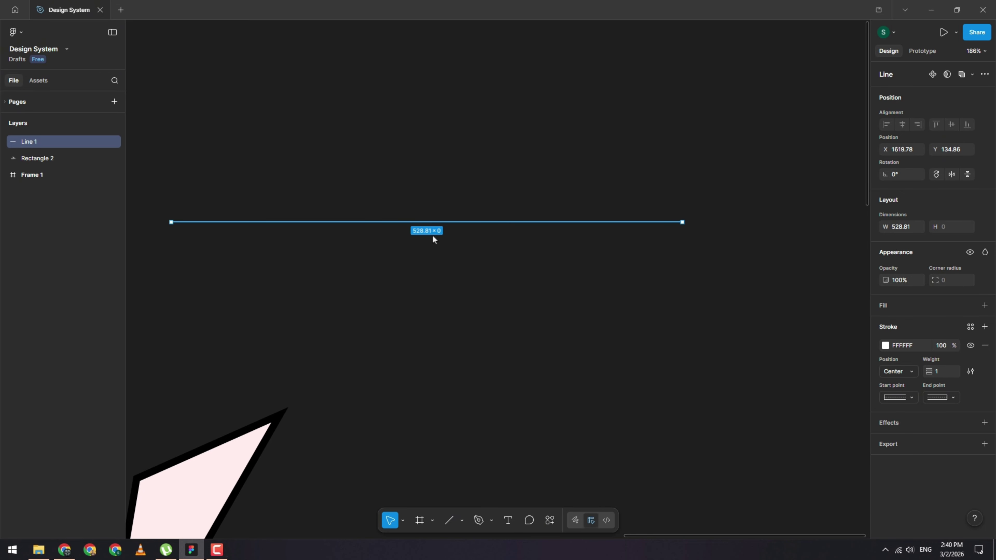
{"action": "scroll", "coordinate": [433, 235], "scroll_direction": "left", "scroll_amount": 2}
{"action": "scroll", "coordinate": [381, 291], "scroll_direction": "down", "scroll_amount": 10}
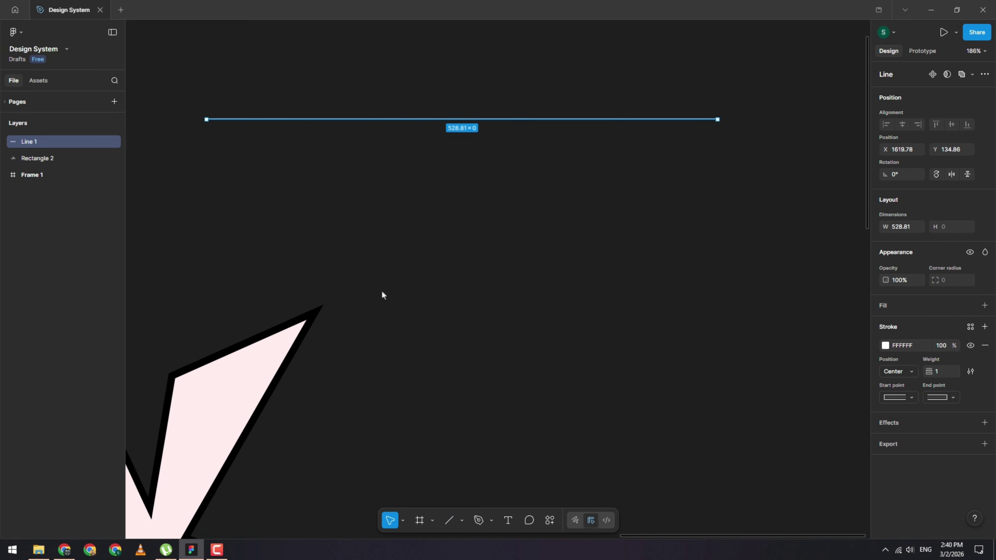
{"action": "left_click", "coordinate": [229, 264]}
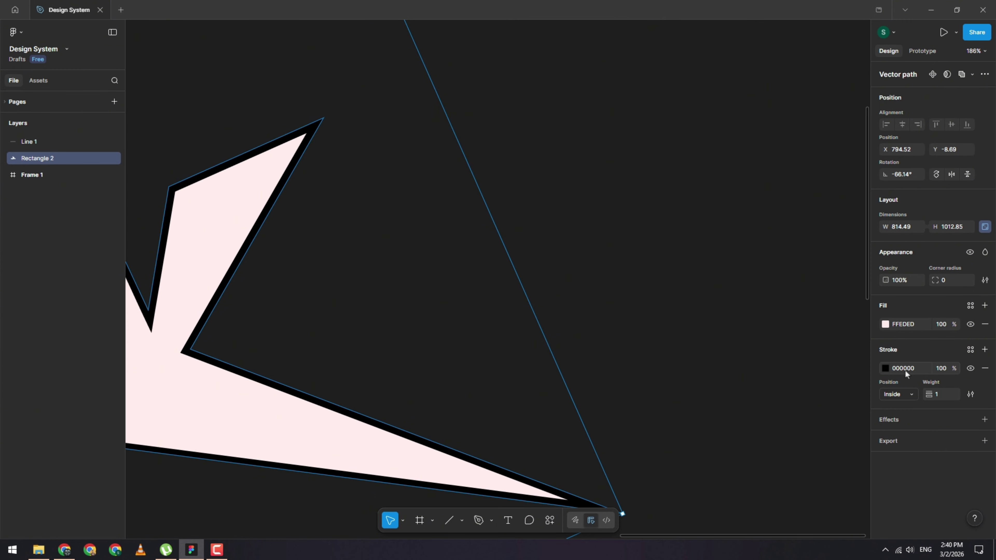
{"action": "scroll", "coordinate": [272, 275], "scroll_direction": "up", "scroll_amount": 1}
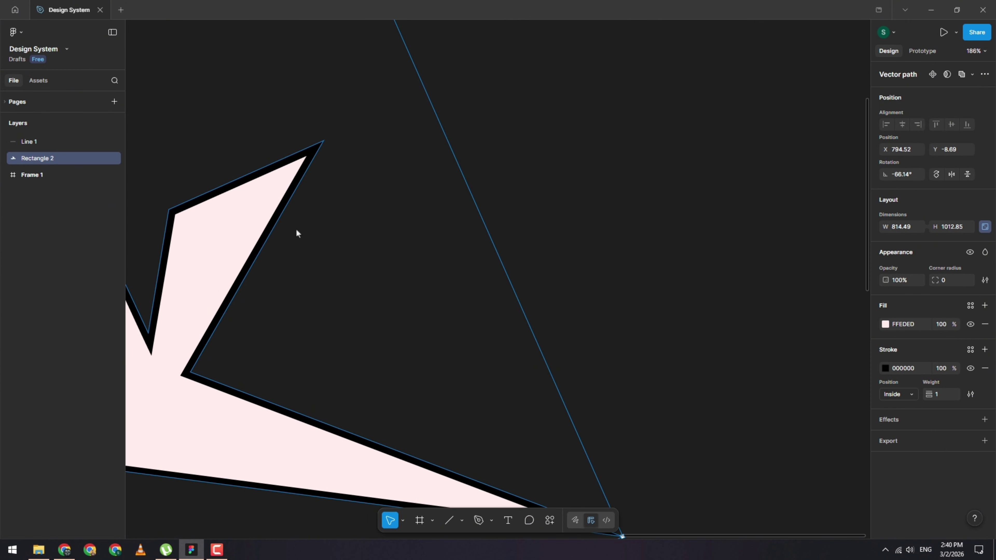
{"action": "scroll", "coordinate": [342, 285], "scroll_direction": "up", "scroll_amount": 10}
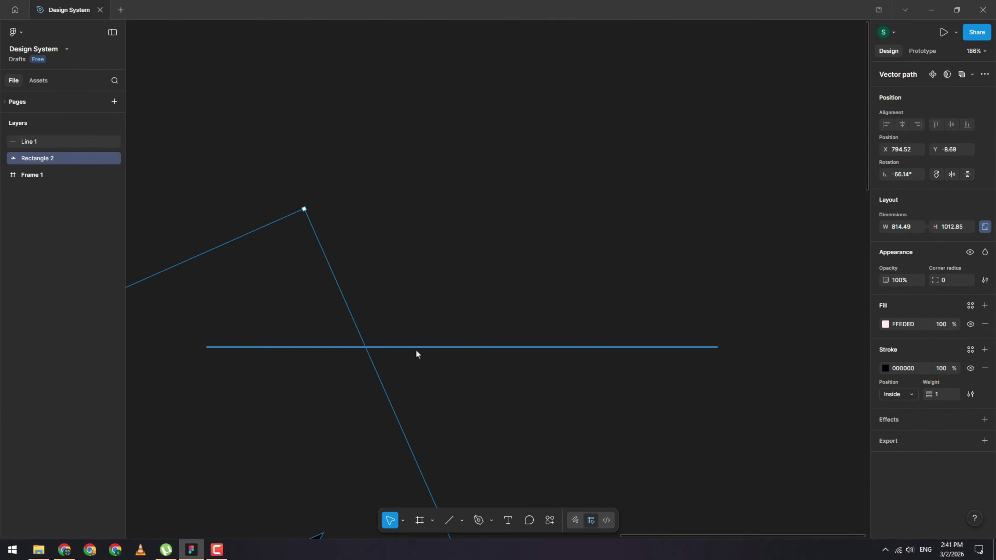
Step: Set the line's stroke weight to 30 and shorten it to about 485 wide by its right end
{"action": "left_click", "coordinate": [417, 348]}
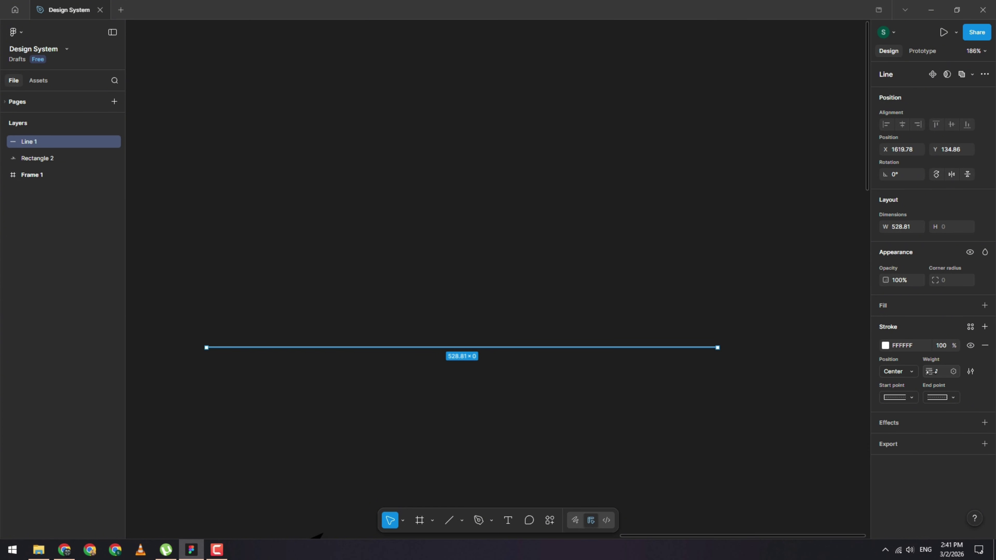
{"action": "left_click_drag", "start_coordinate": [935, 371], "coordinate": [964, 372]}
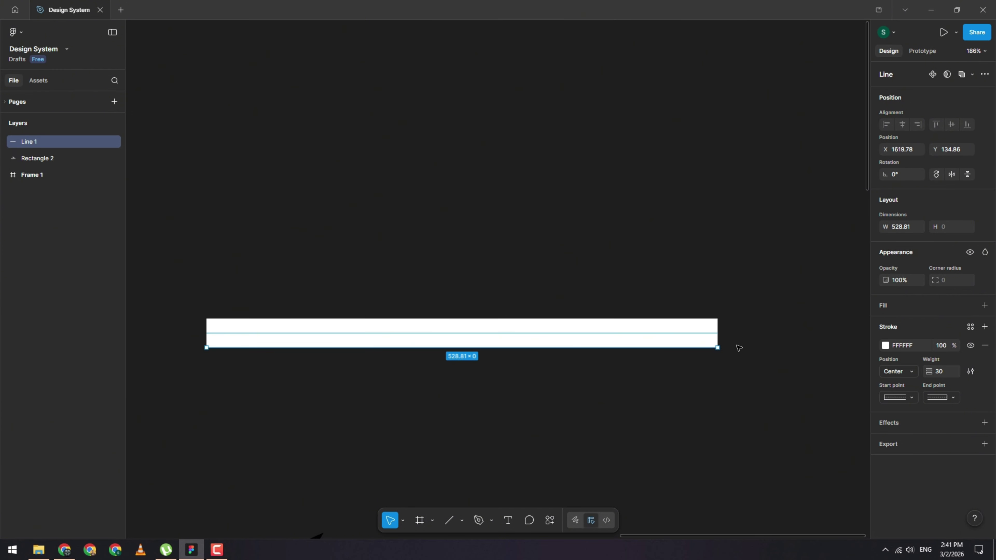
{"action": "left_click_drag", "start_coordinate": [718, 349], "coordinate": [676, 372]}
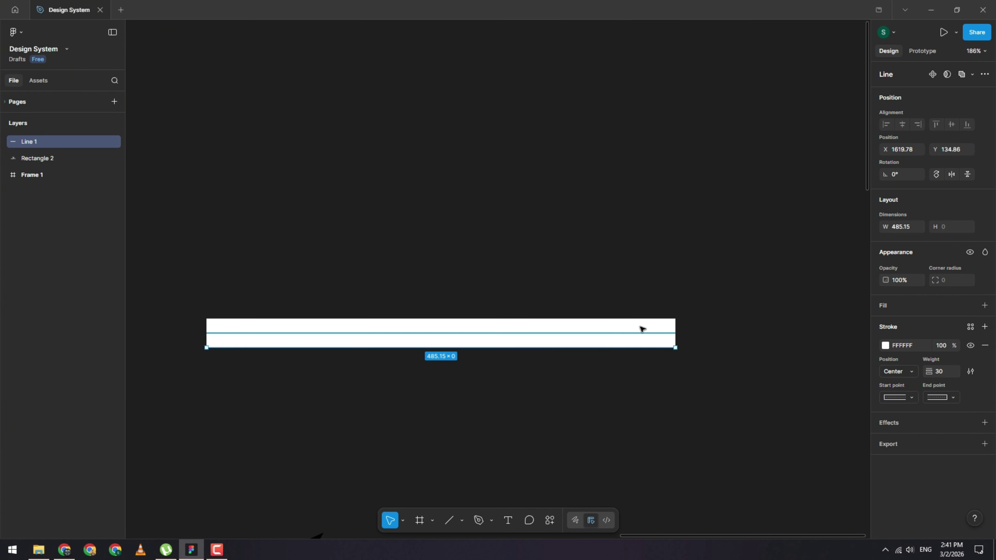
Step: Set the line's stroke position to Inside and deselect it
{"action": "left_click", "coordinate": [910, 374]}
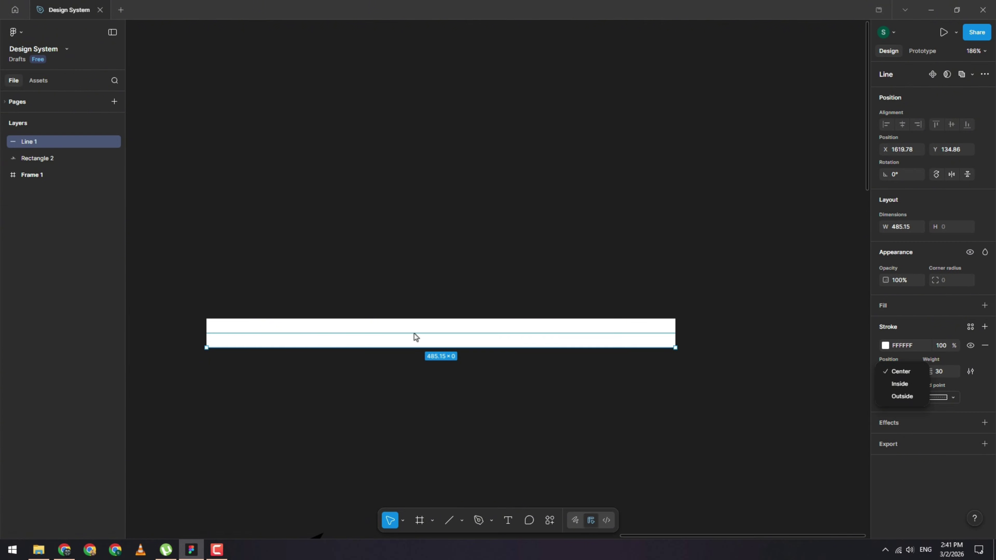
{"action": "scroll", "coordinate": [284, 336], "scroll_direction": "up", "scroll_amount": 2}
{"action": "scroll", "coordinate": [494, 333], "scroll_direction": "up", "scroll_amount": 1}
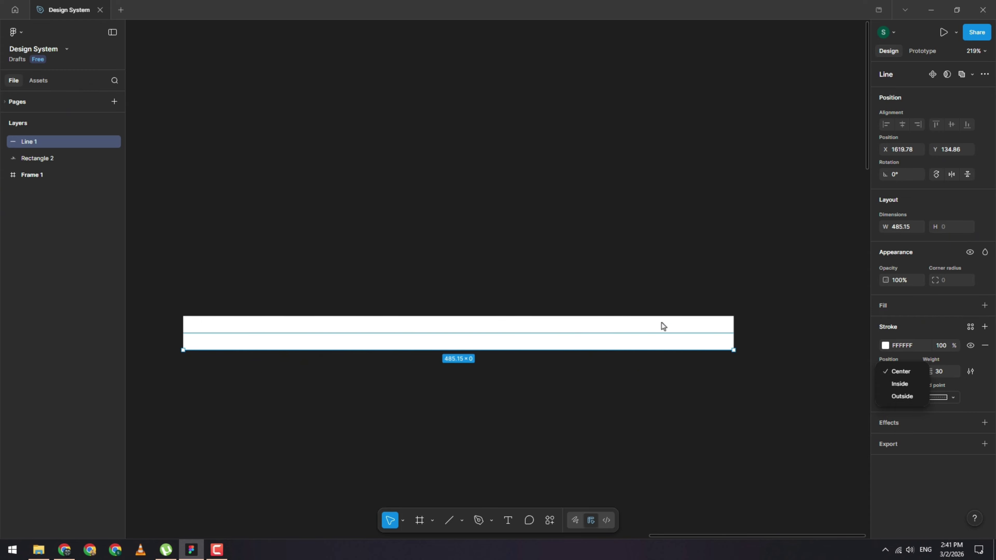
{"action": "left_click", "coordinate": [908, 384]}
{"action": "key", "text": "Escape"}
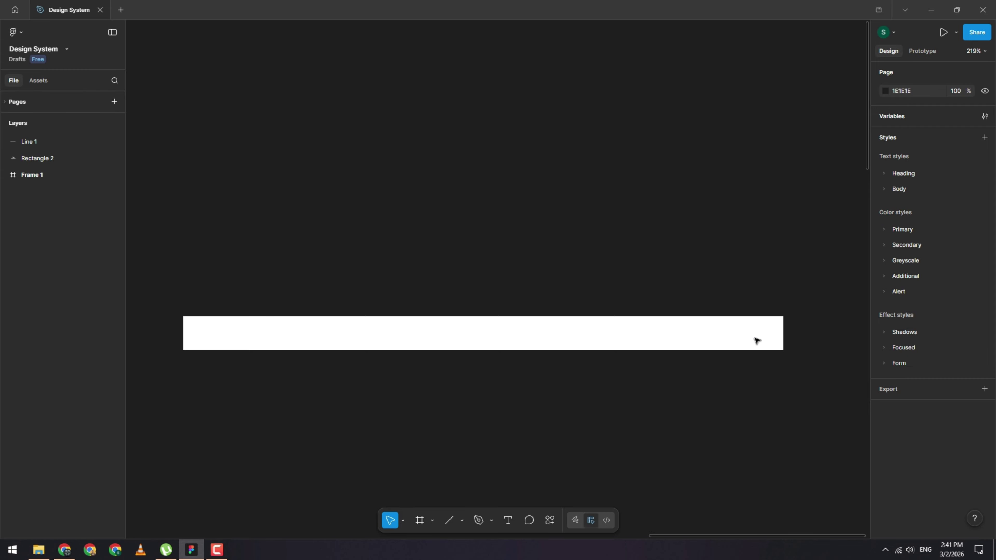
Step: Shorten the line to about 400 wide by moving its right end inward
{"action": "left_click", "coordinate": [242, 349]}
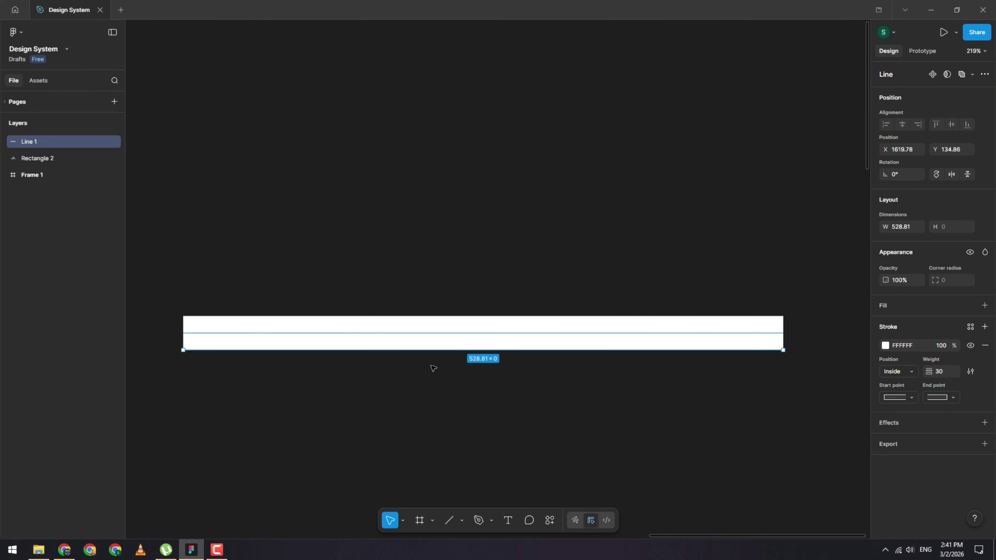
{"action": "left_click_drag", "start_coordinate": [785, 351], "coordinate": [637, 350]}
{"action": "scroll", "coordinate": [586, 333], "scroll_direction": "down", "scroll_amount": 5}
{"action": "scroll", "coordinate": [498, 334], "scroll_direction": "down", "scroll_amount": 4}
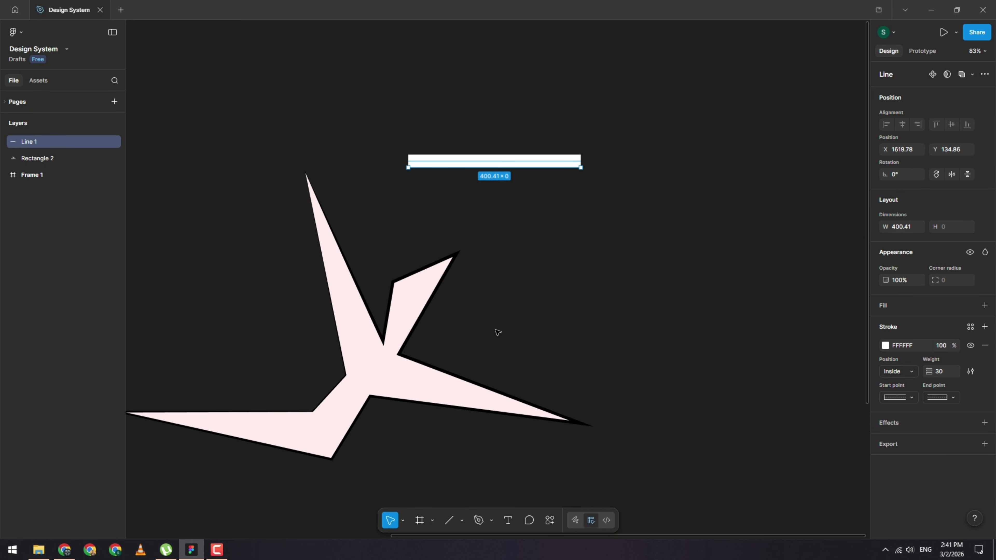
Step: Try the Center stroke position on the star-shaped vector, set it to Outside, and deselect the shape
{"action": "scroll", "coordinate": [398, 338], "scroll_direction": "up", "scroll_amount": 8}
{"action": "scroll", "coordinate": [411, 374], "scroll_direction": "up", "scroll_amount": 2}
{"action": "left_click", "coordinate": [410, 368]}
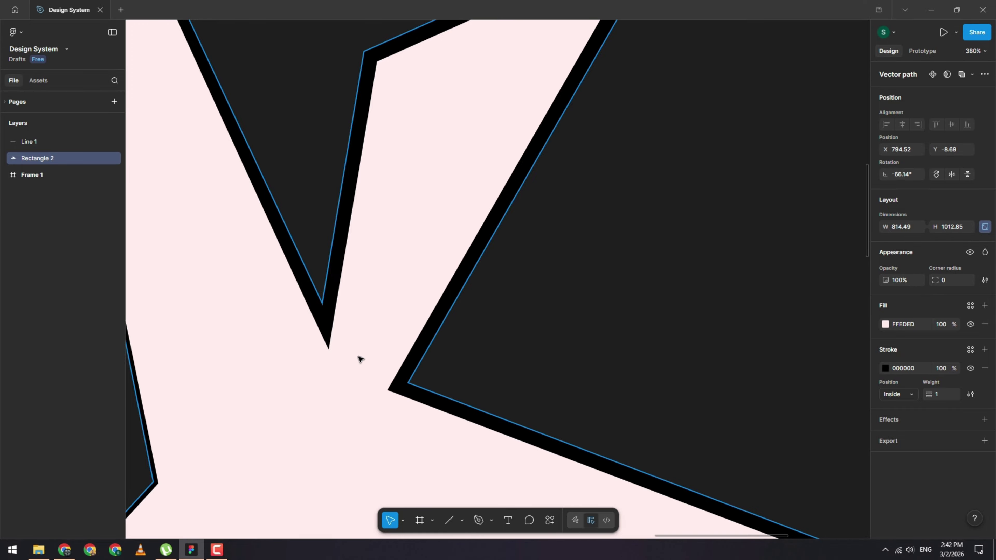
{"action": "left_click", "coordinate": [910, 395]}
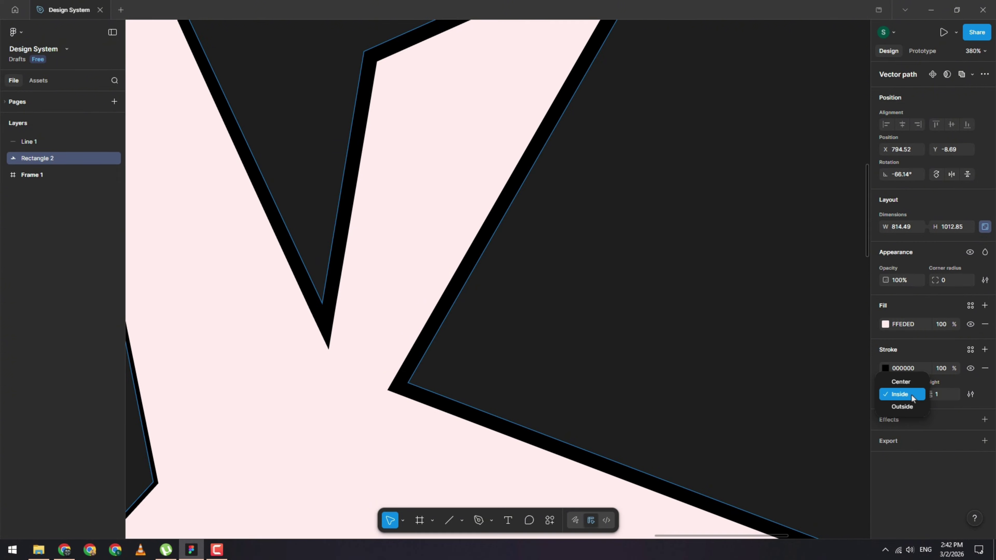
{"action": "left_click", "coordinate": [909, 383]}
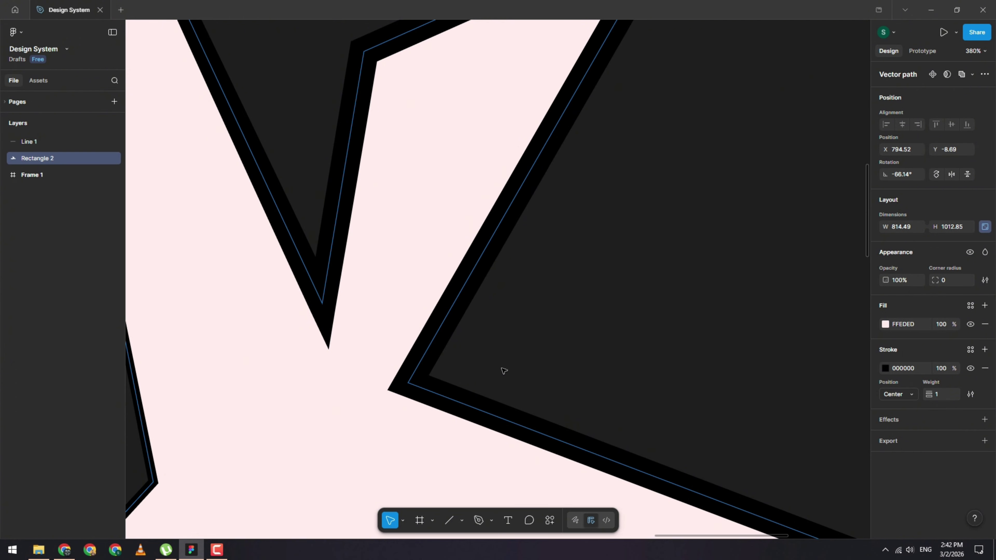
{"action": "left_click", "coordinate": [909, 394]}
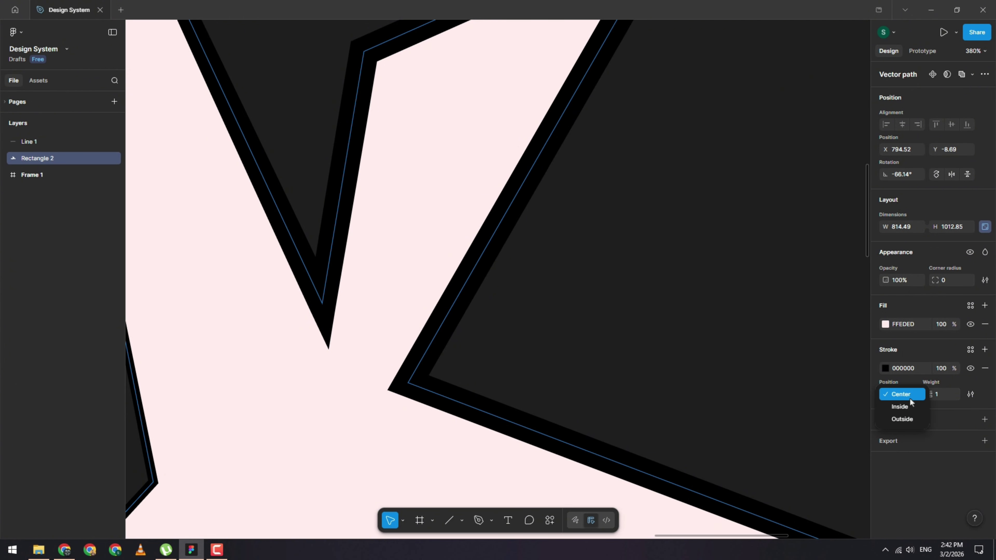
{"action": "left_click", "coordinate": [908, 419]}
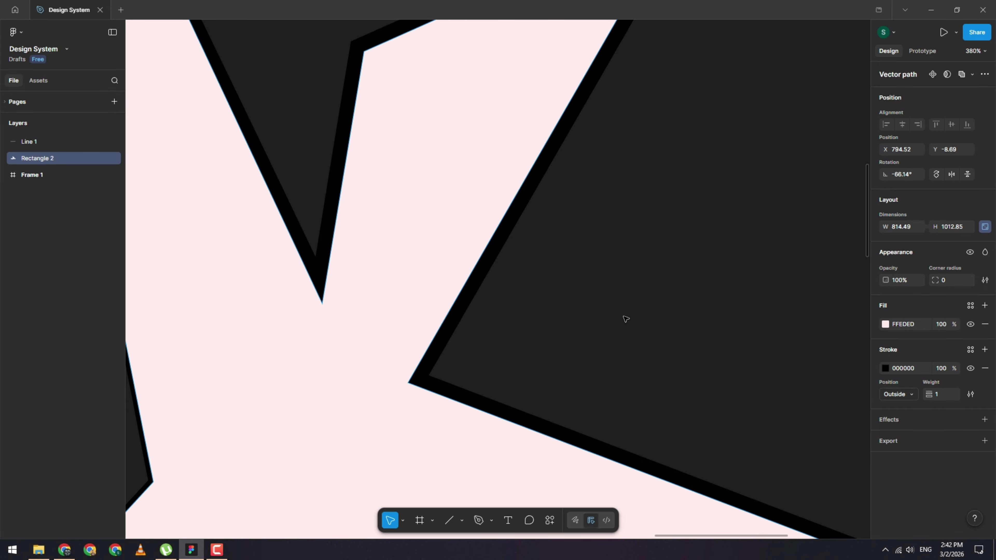
{"action": "scroll", "coordinate": [625, 318], "scroll_direction": "down", "scroll_amount": 5}
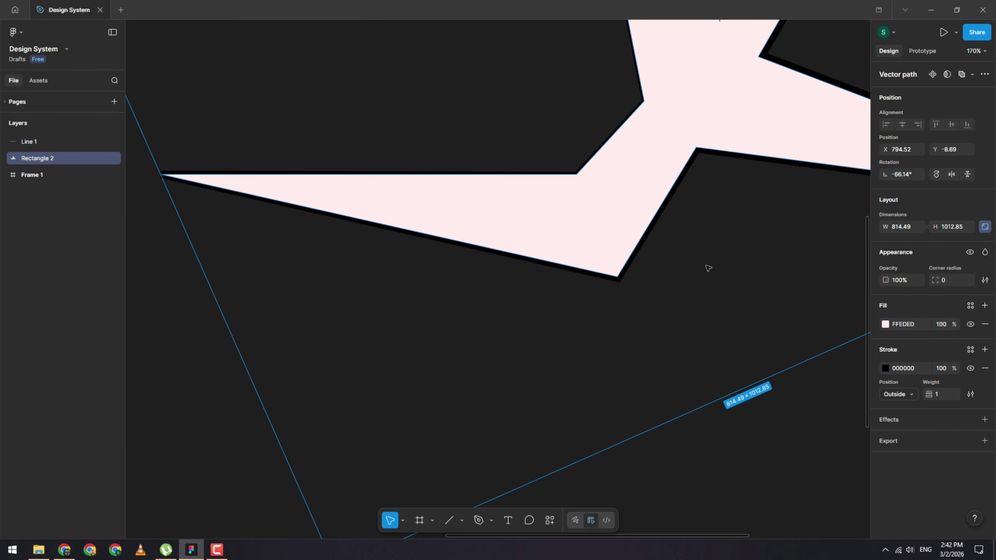
{"action": "scroll", "coordinate": [707, 270], "scroll_direction": "down", "scroll_amount": 5}
{"action": "left_click", "coordinate": [758, 206]}
Step: Inspect the thick line and the cap and arrow options available for its start point
{"action": "scroll", "coordinate": [588, 259], "scroll_direction": "up", "scroll_amount": 5}
{"action": "scroll", "coordinate": [588, 259], "scroll_direction": "right", "scroll_amount": 5}
{"action": "scroll", "coordinate": [424, 313], "scroll_direction": "up", "scroll_amount": 6}
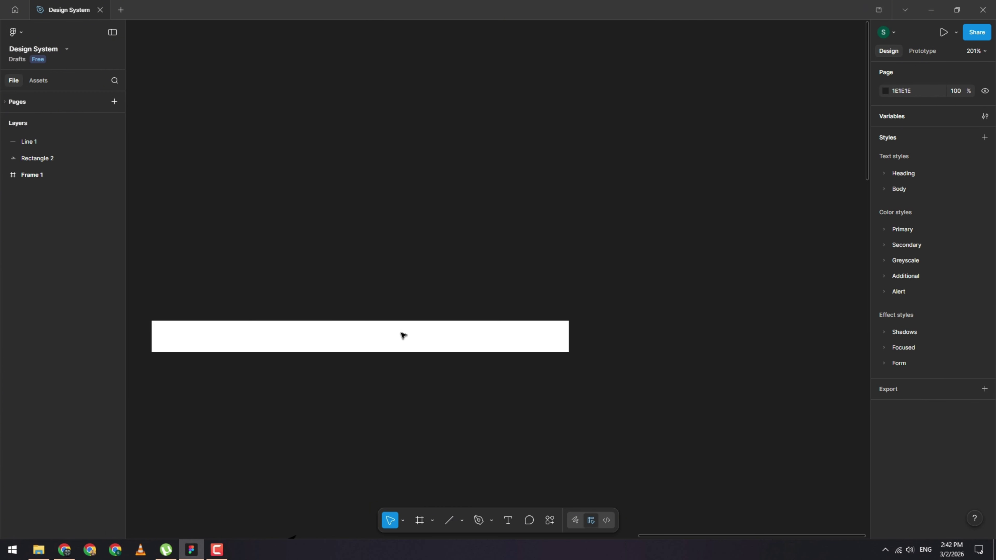
{"action": "scroll", "coordinate": [435, 341], "scroll_direction": "left", "scroll_amount": 2}
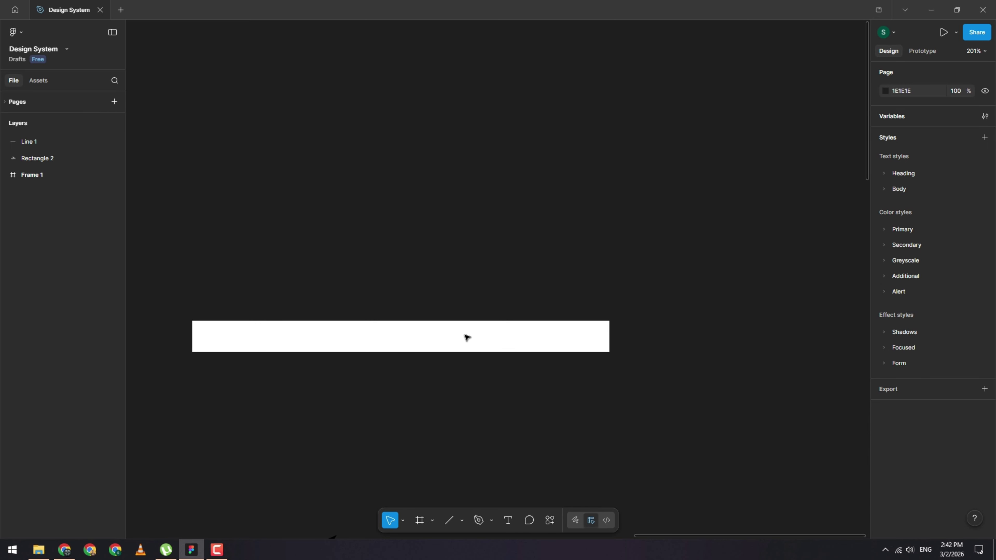
{"action": "left_click_drag", "start_coordinate": [735, 409], "coordinate": [204, 296]}
{"action": "scroll", "coordinate": [393, 323], "scroll_direction": "left", "scroll_amount": 2}
{"action": "left_click", "coordinate": [720, 327]}
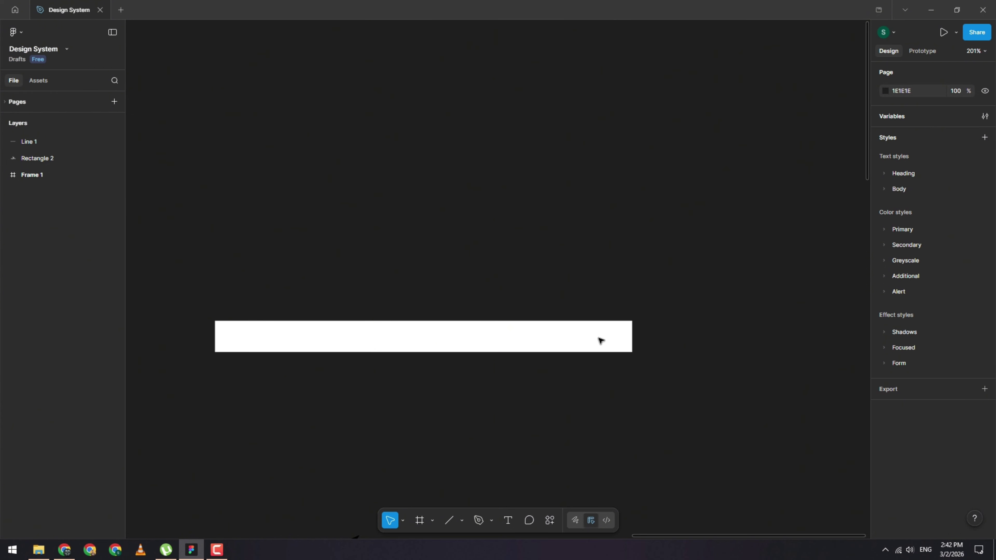
{"action": "left_click", "coordinate": [515, 351]}
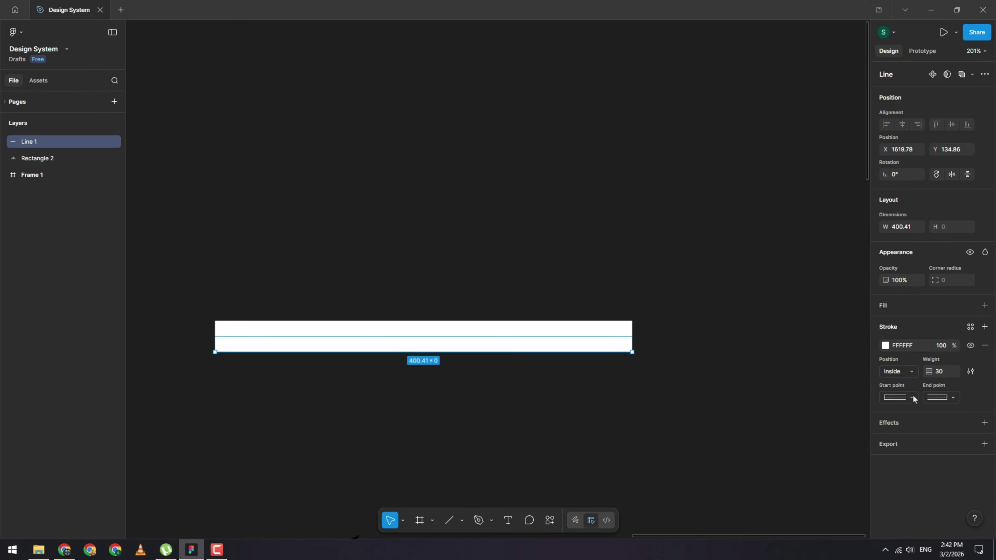
{"action": "scroll", "coordinate": [536, 340], "scroll_direction": "down", "scroll_amount": 5}
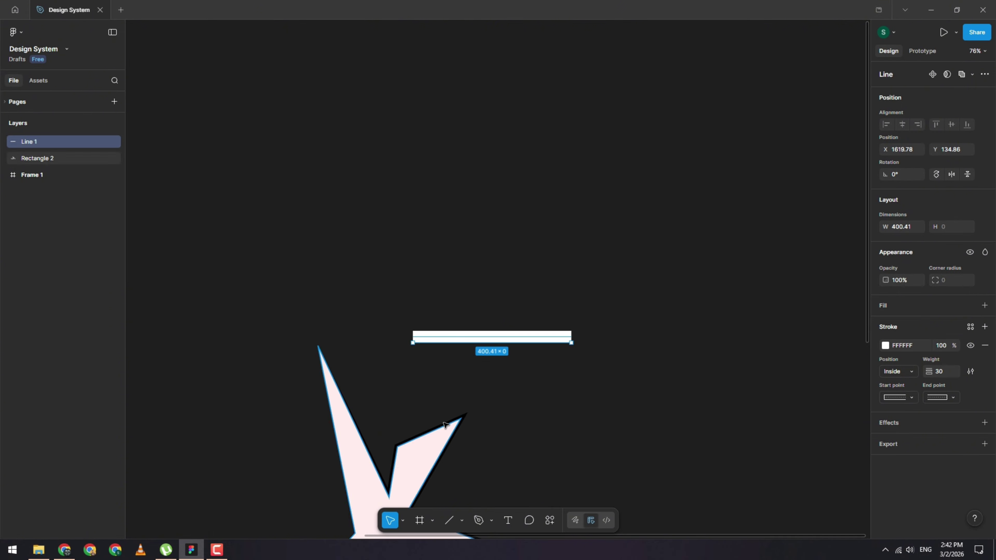
{"action": "scroll", "coordinate": [536, 331], "scroll_direction": "up", "scroll_amount": 8}
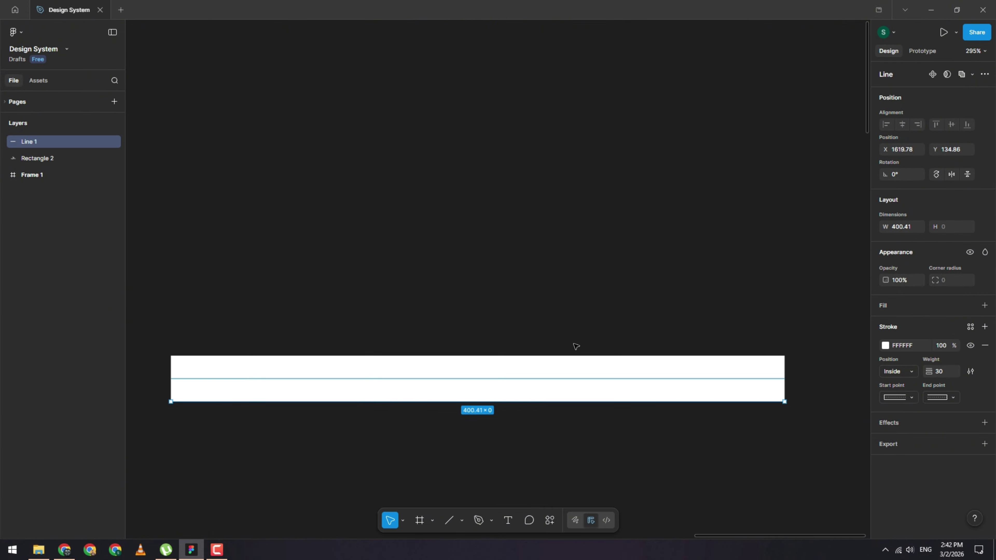
{"action": "left_click", "coordinate": [913, 398]}
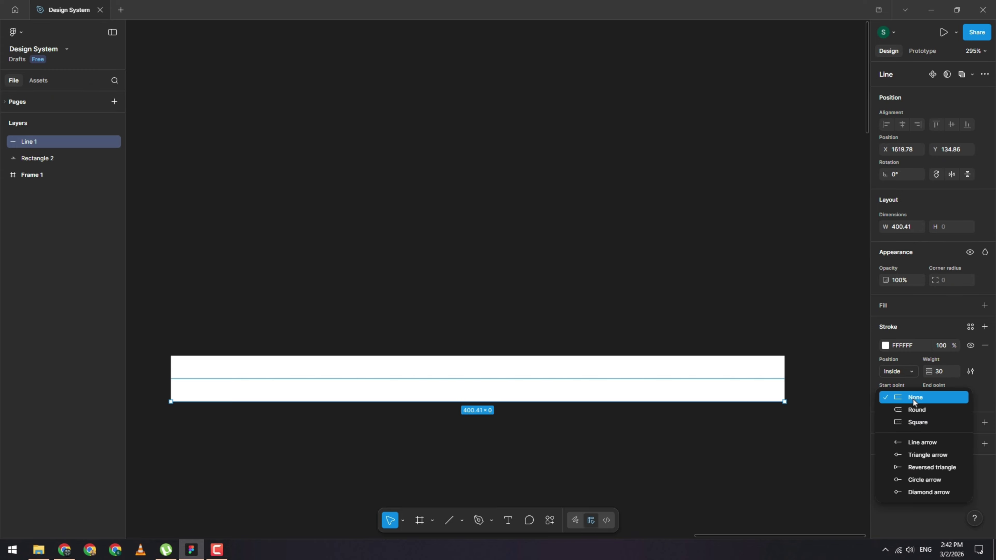
{"action": "key", "text": "Escape"}
{"action": "key", "text": "Escape"}
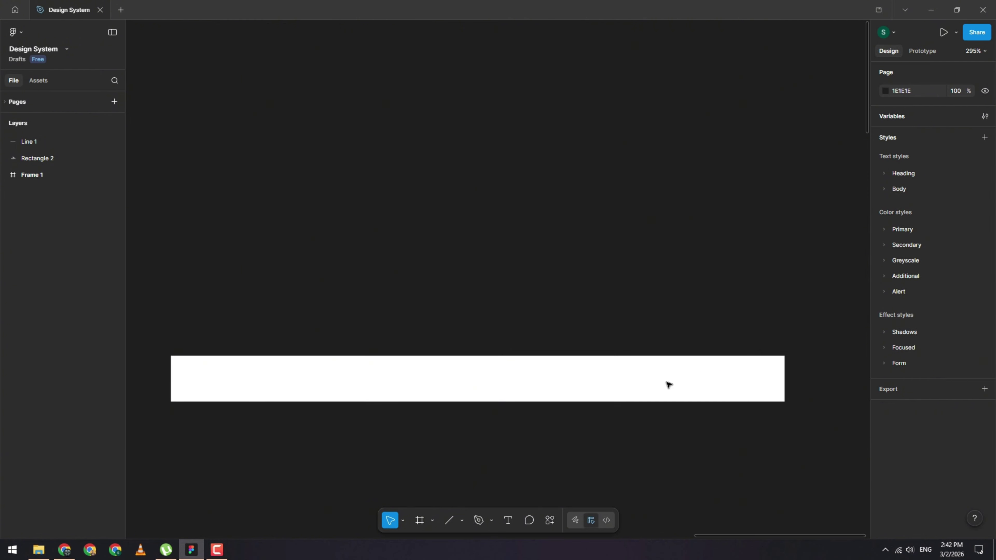
{"action": "key", "text": "ctrl+a"}
{"action": "scroll", "coordinate": [914, 443], "scroll_direction": "down", "scroll_amount": 2}
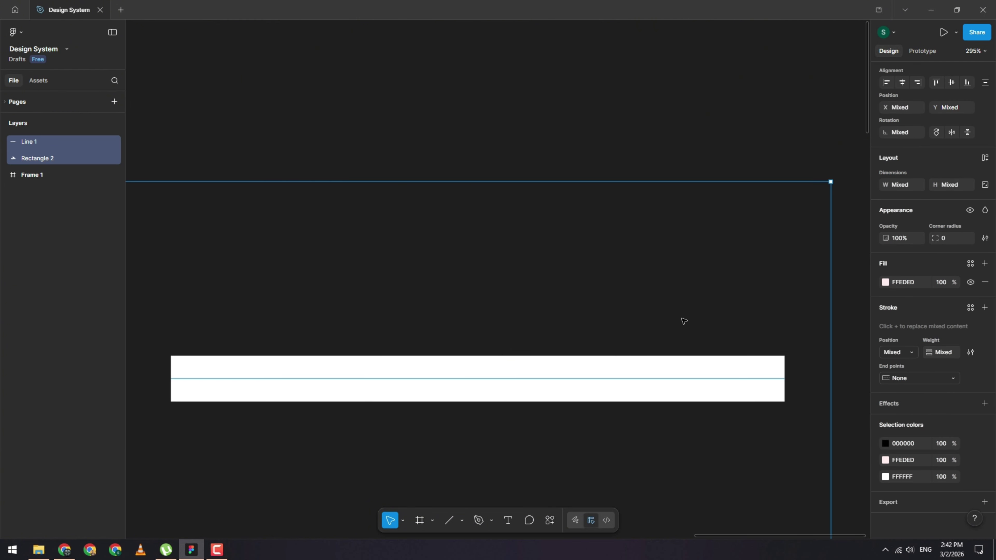
{"action": "key", "text": "Escape"}
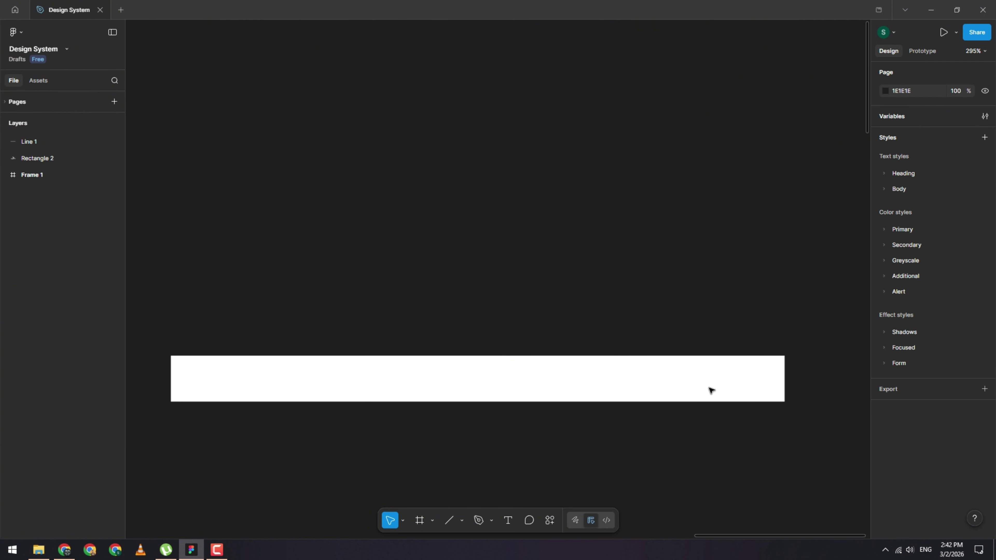
{"action": "left_click_drag", "start_coordinate": [817, 429], "coordinate": [186, 331]}
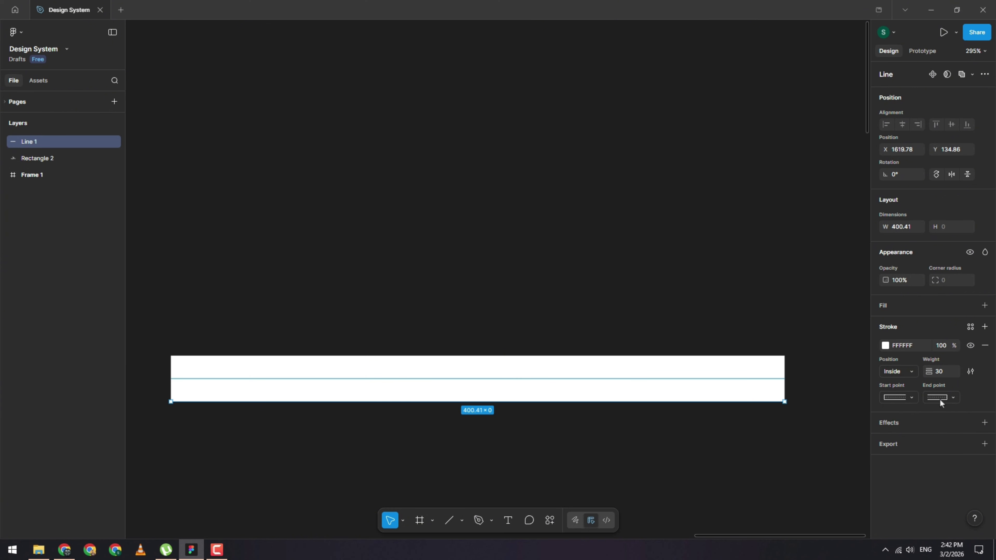
{"action": "left_click", "coordinate": [913, 398]}
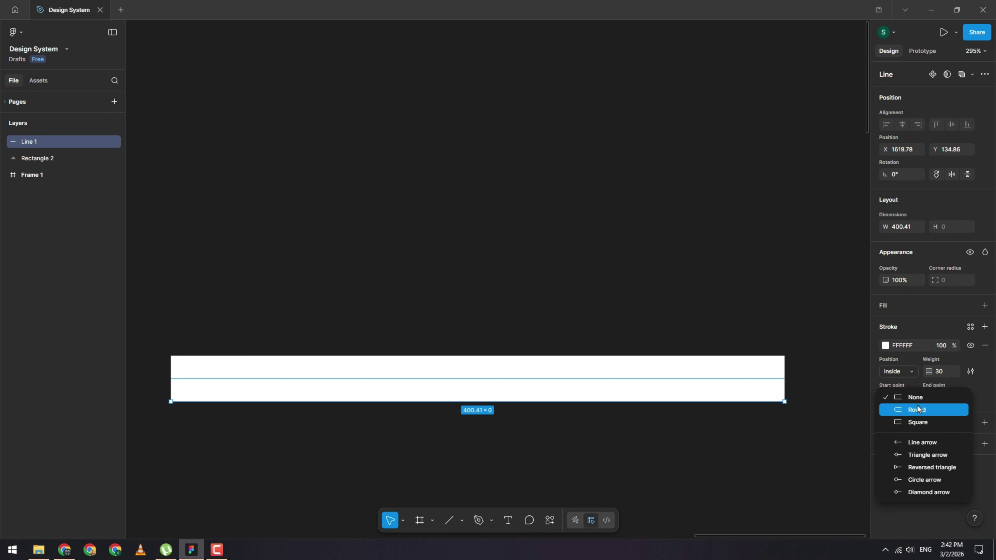
{"action": "key", "text": "Escape"}
{"action": "key", "text": "Escape"}
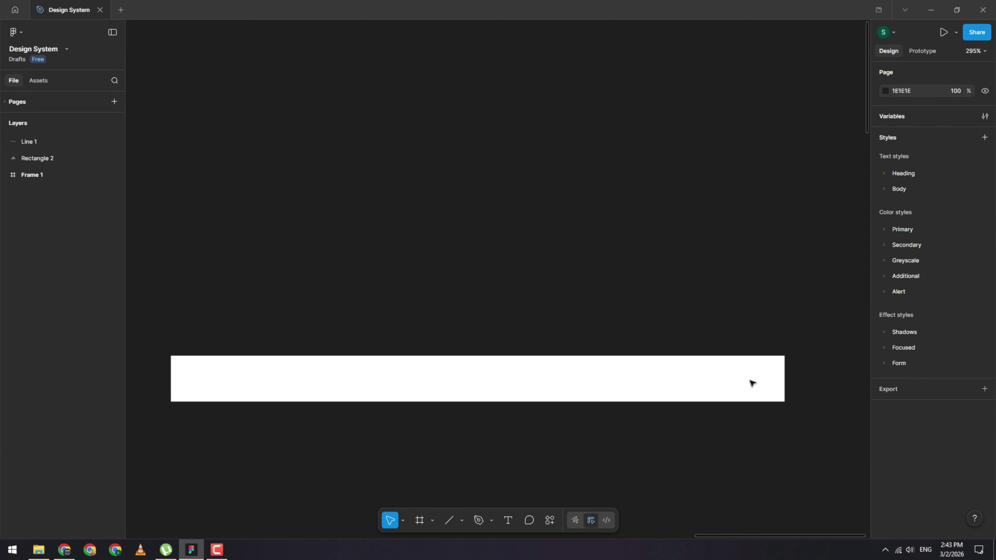
Step: Set the thick line's start point to Round
{"action": "left_click", "coordinate": [748, 401]}
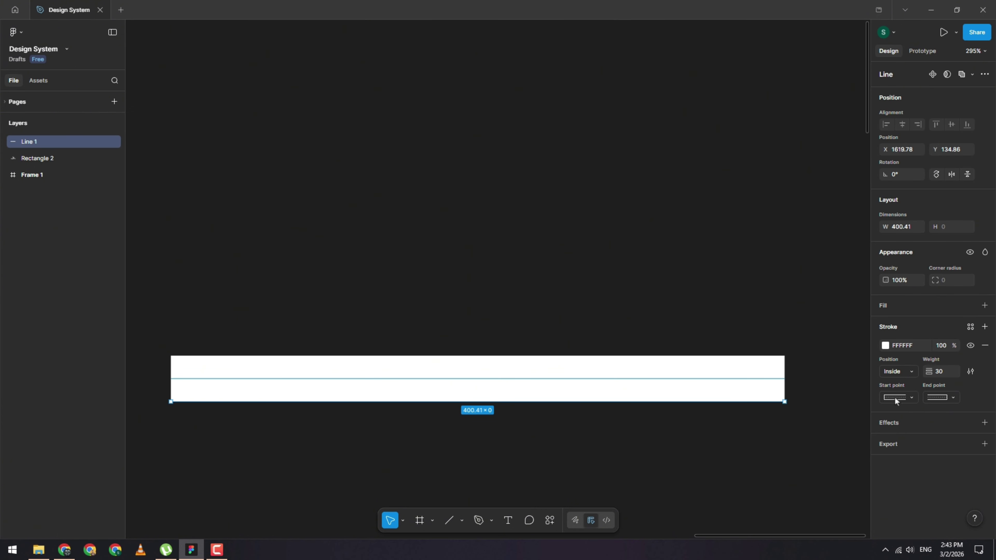
{"action": "left_click", "coordinate": [910, 399]}
{"action": "left_click", "coordinate": [912, 411]}
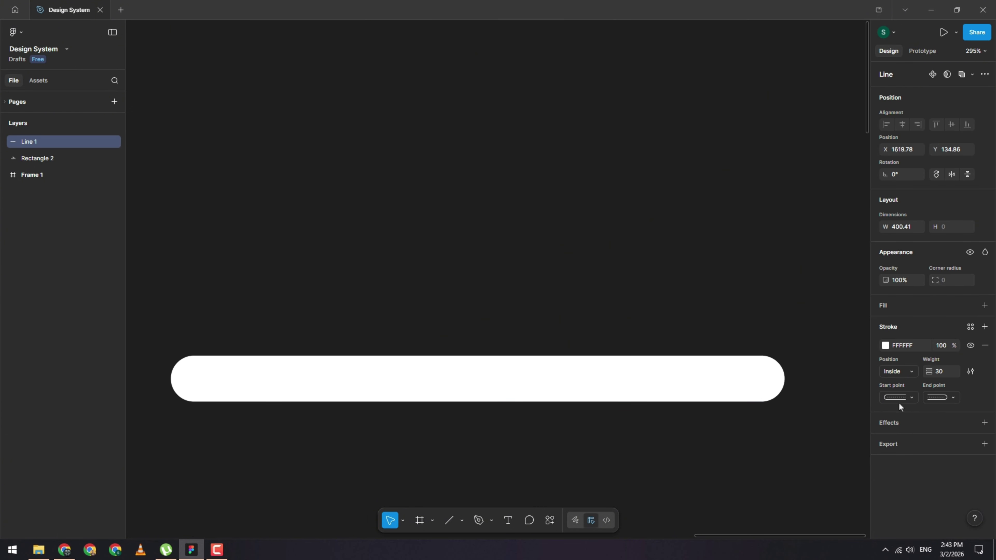
Step: Try the Square cap on the line's start point, and set it back to Round
{"action": "left_click", "coordinate": [913, 399]}
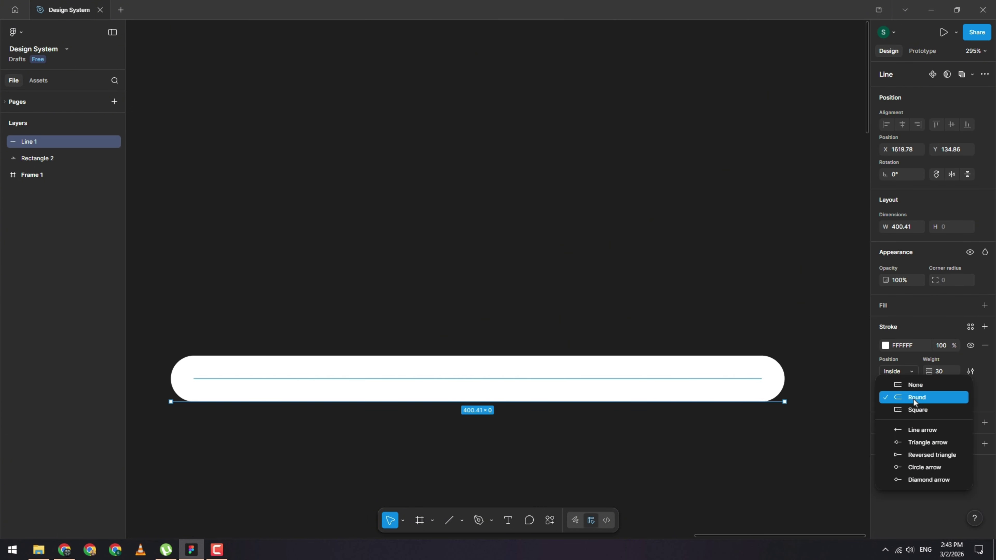
{"action": "left_click", "coordinate": [914, 412]}
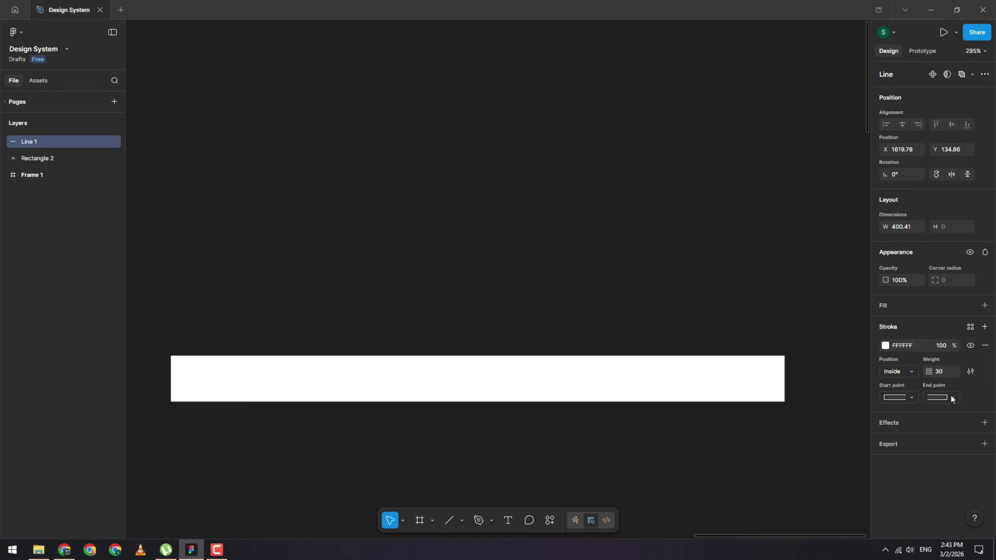
{"action": "left_click", "coordinate": [910, 398]}
{"action": "left_click", "coordinate": [911, 387]}
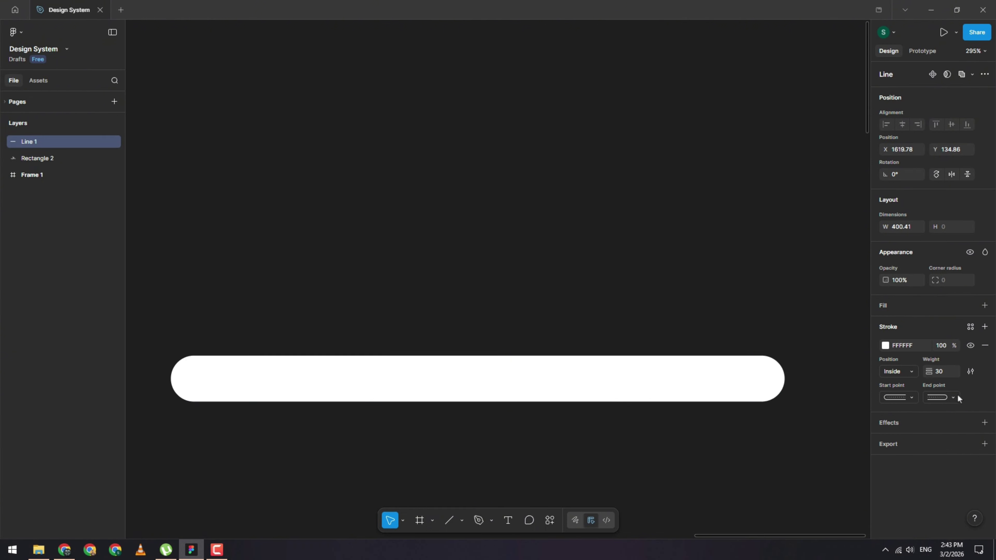
Step: Examine the cap and arrow options for the line's end point and start point, and deselect the line
{"action": "left_click", "coordinate": [950, 398]}
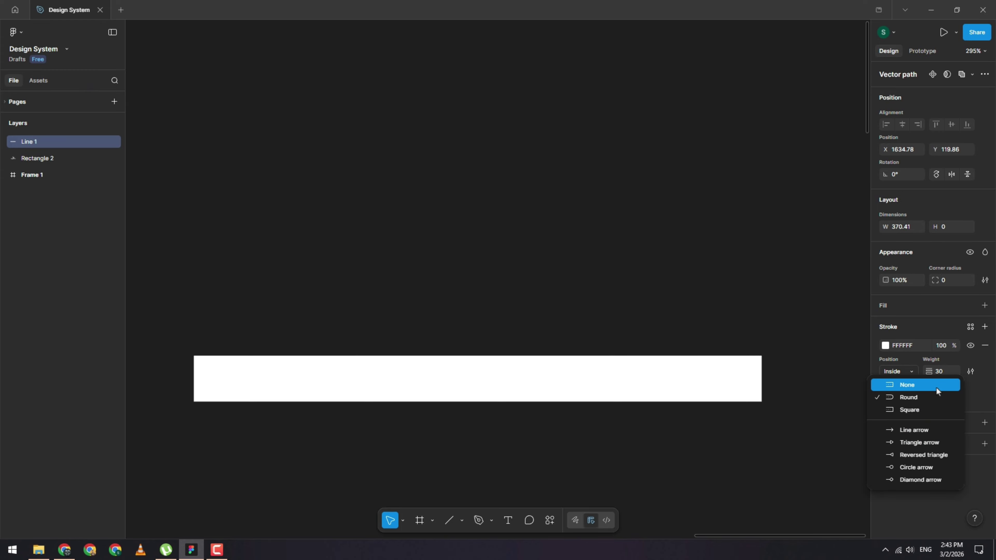
{"action": "left_click", "coordinate": [729, 383]}
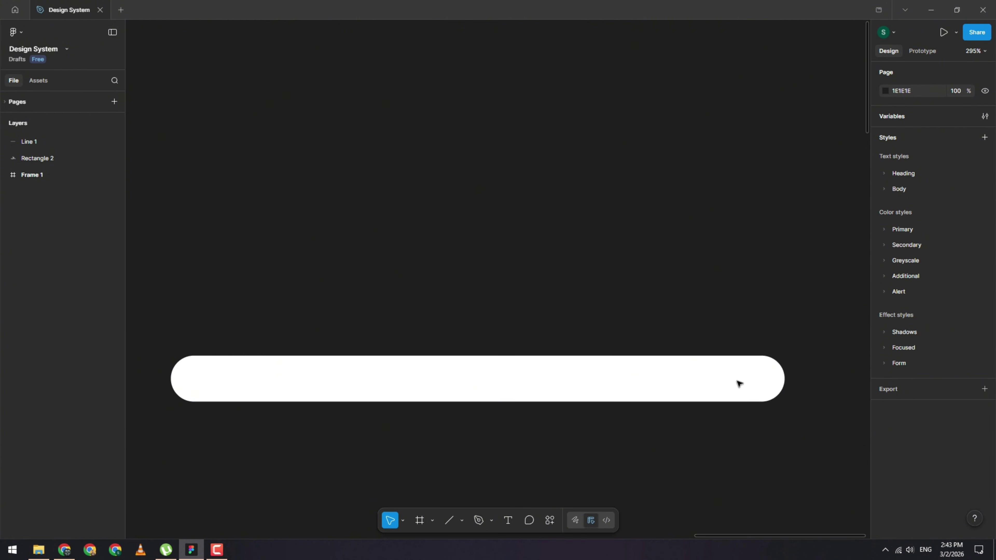
{"action": "left_click", "coordinate": [759, 400]}
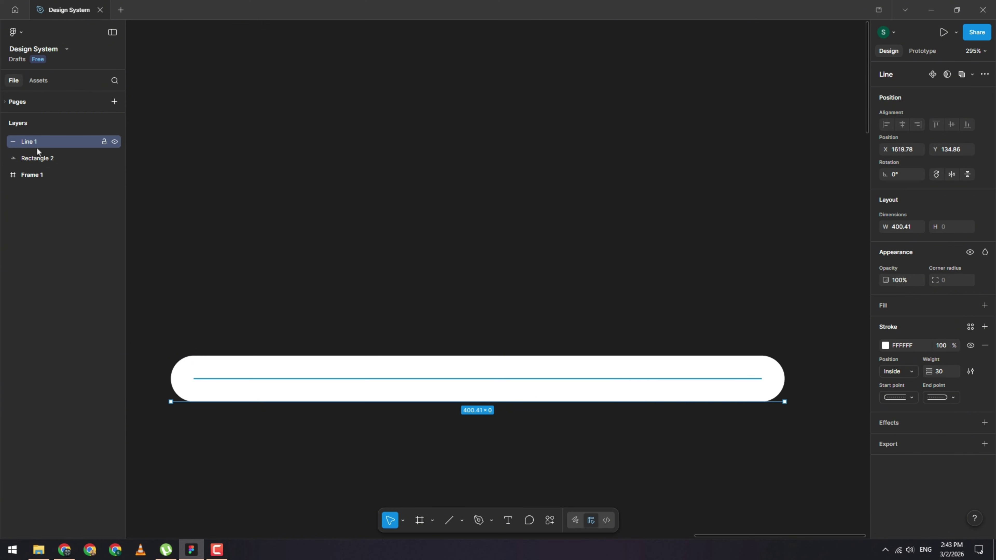
{"action": "left_click", "coordinate": [912, 396]}
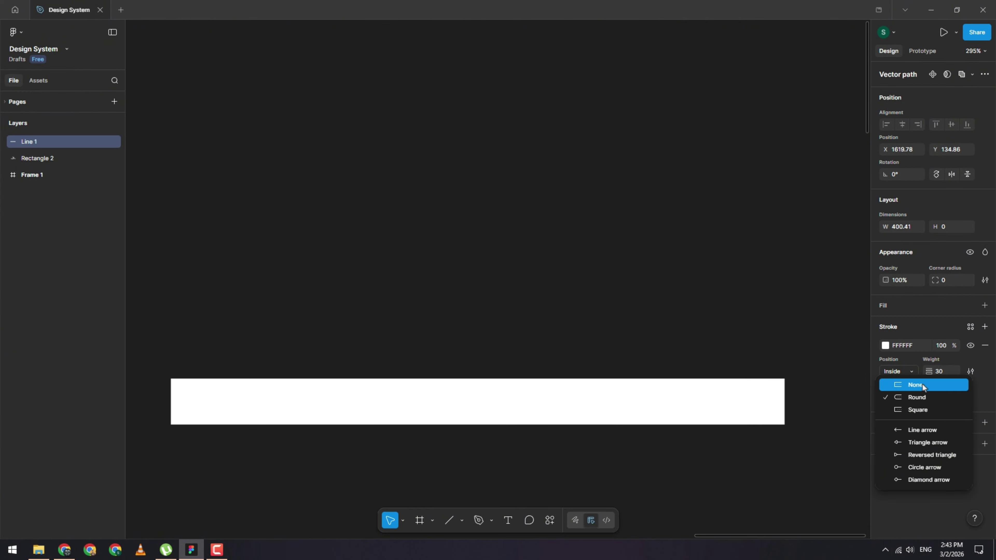
{"action": "key", "text": "Escape"}
{"action": "scroll", "coordinate": [605, 240], "scroll_direction": "down", "scroll_amount": 6}
{"action": "left_click", "coordinate": [702, 314]}
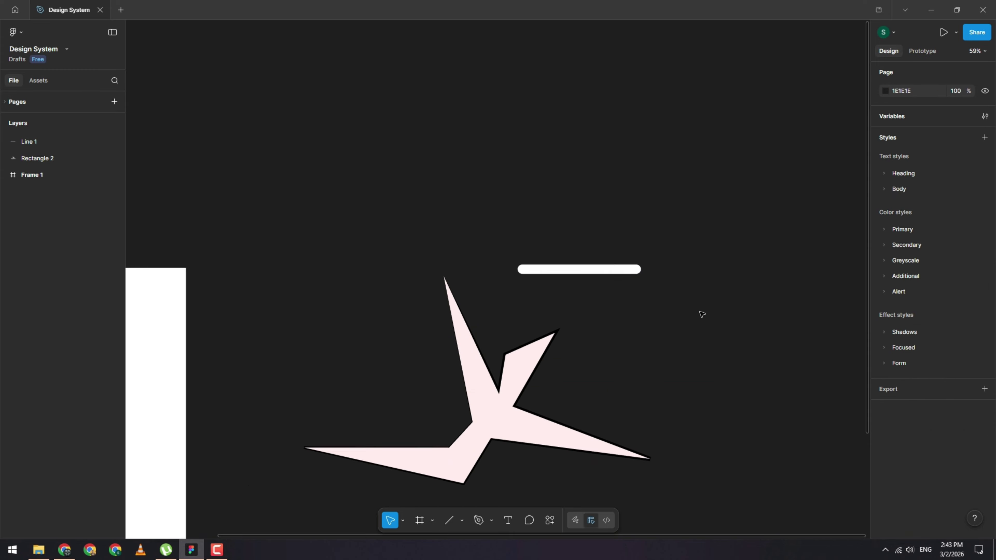
Step: Draw a horizontal arrow about 578 long in the empty area beside the star-shaped vector, below the rounded line
{"action": "scroll", "coordinate": [702, 314], "scroll_direction": "right", "scroll_amount": 5}
{"action": "left_click", "coordinate": [465, 520]}
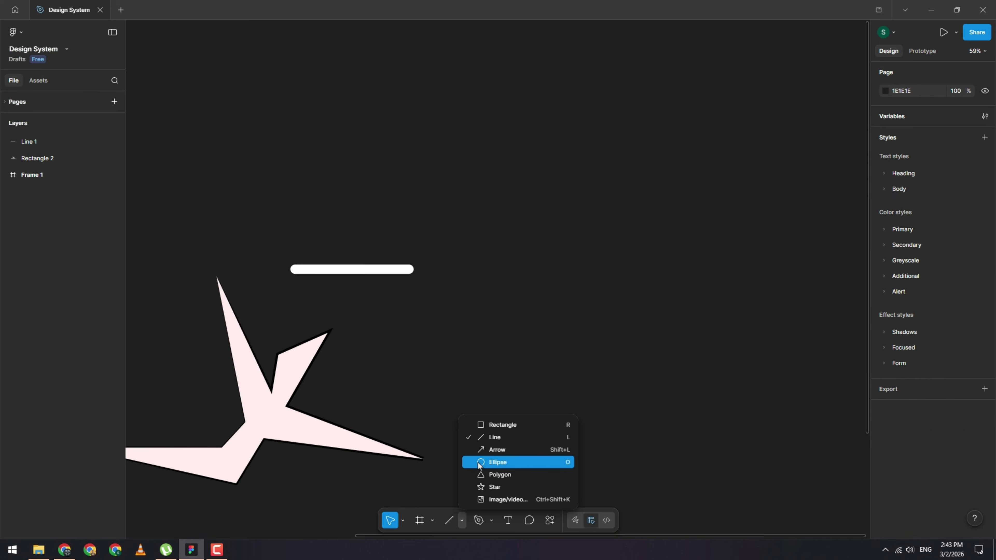
{"action": "left_click", "coordinate": [489, 450]}
{"action": "left_click_drag", "start_coordinate": [463, 345], "coordinate": [640, 344]}
{"action": "left_click_drag", "start_coordinate": [640, 310], "coordinate": [641, 311]}
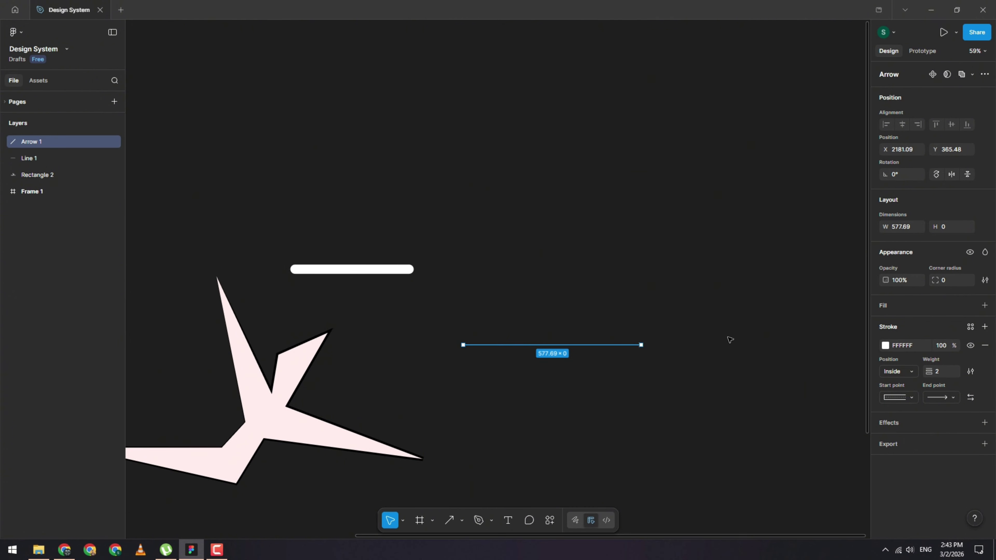
Step: Try a stroke weight of 31 on the new arrow, and undo the weight change
{"action": "scroll", "coordinate": [612, 346], "scroll_direction": "up", "scroll_amount": 3}
{"action": "mouse_move", "coordinate": [928, 371]}
{"action": "left_mouse_down"}
{"action": "mouse_move", "coordinate": [975, 372]}
{"action": "mouse_move", "coordinate": [959, 372]}
{"action": "left_mouse_up"}
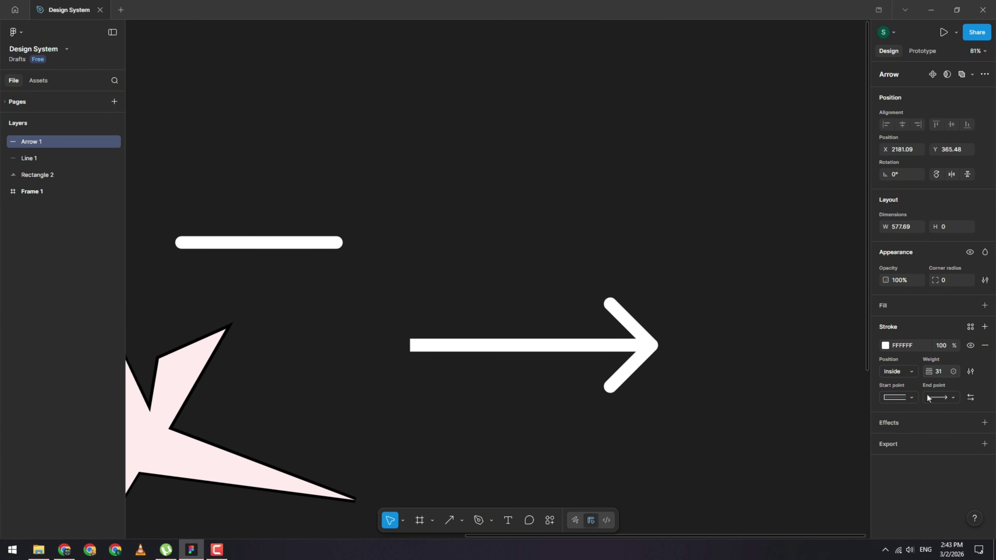
{"action": "left_click", "coordinate": [949, 398]}
{"action": "key", "text": "ctrl+z"}
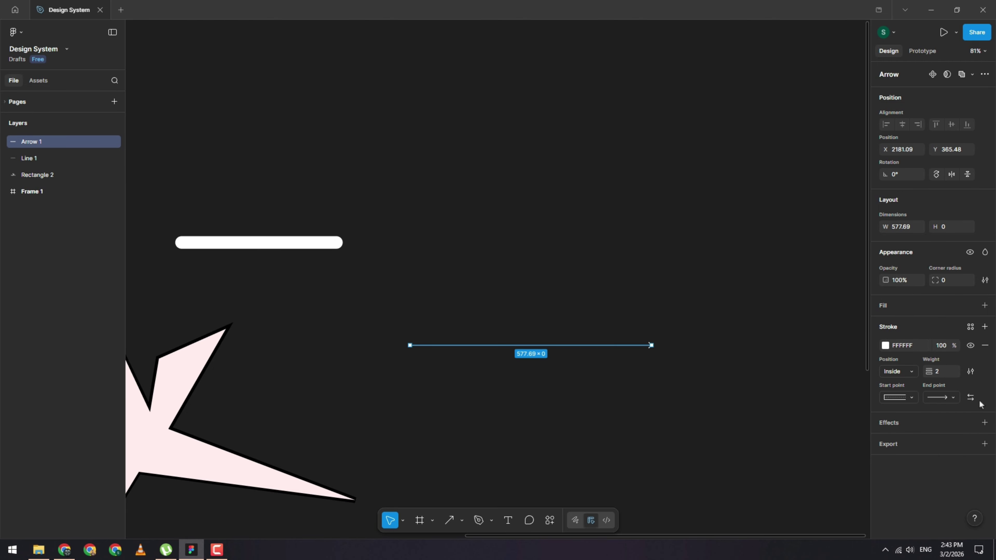
Step: Swap the arrow's start and end points so it points left, and set its stroke weight to 40
{"action": "left_click", "coordinate": [970, 399]}
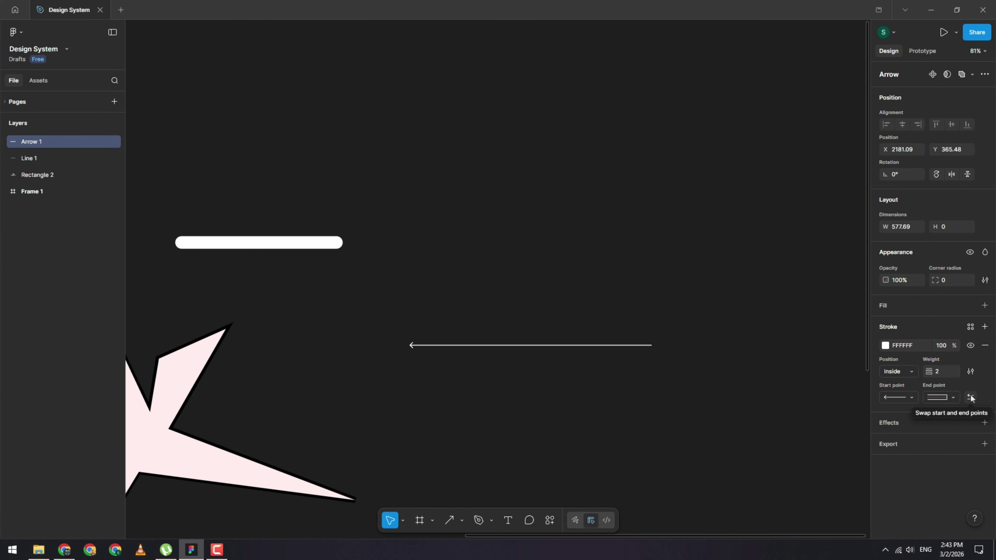
{"action": "left_click", "coordinate": [970, 399]}
{"action": "left_click", "coordinate": [971, 399]}
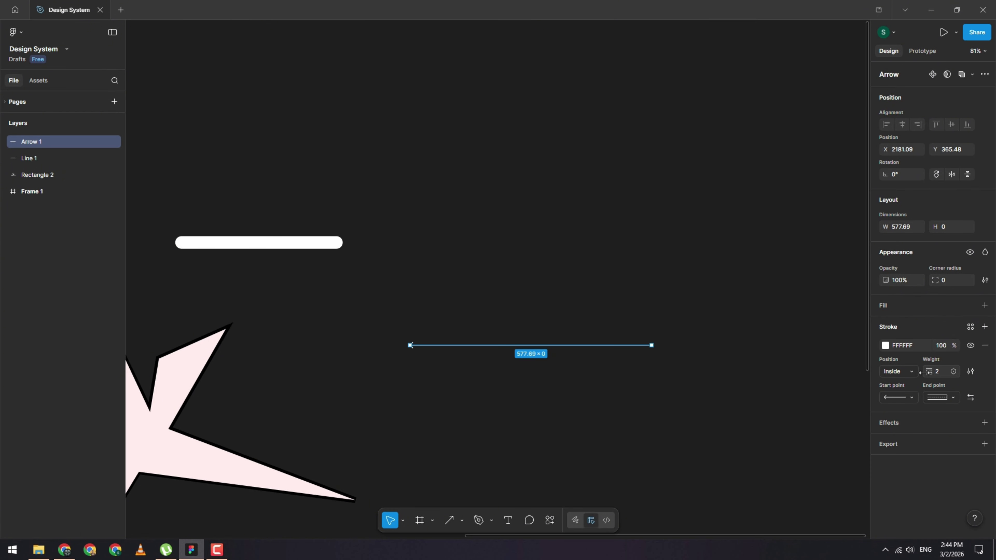
{"action": "left_click_drag", "start_coordinate": [928, 371], "coordinate": [972, 373]}
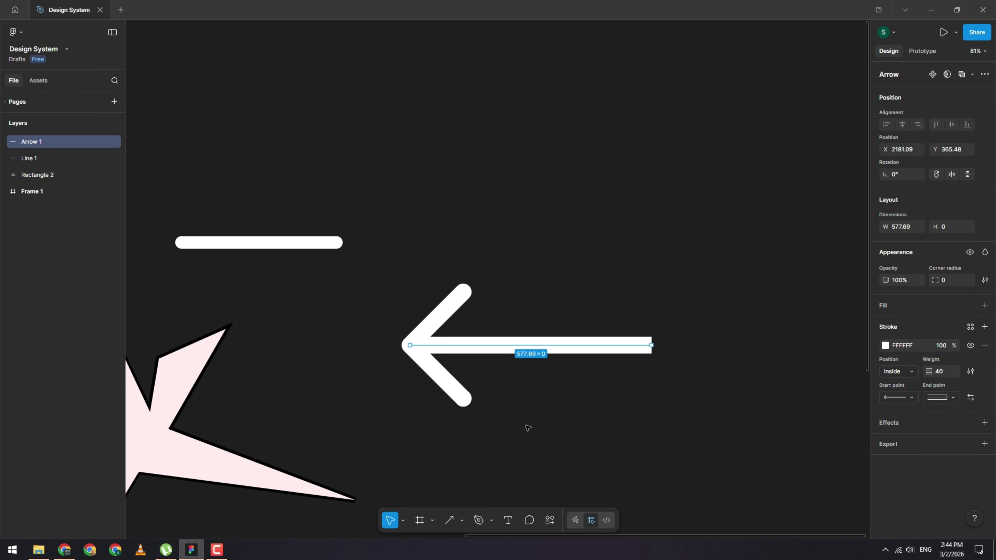
Step: Draw a circle about 456 by 456 with the Ellipse tool above the arrow
{"action": "scroll", "coordinate": [480, 379], "scroll_direction": "down", "scroll_amount": 3}
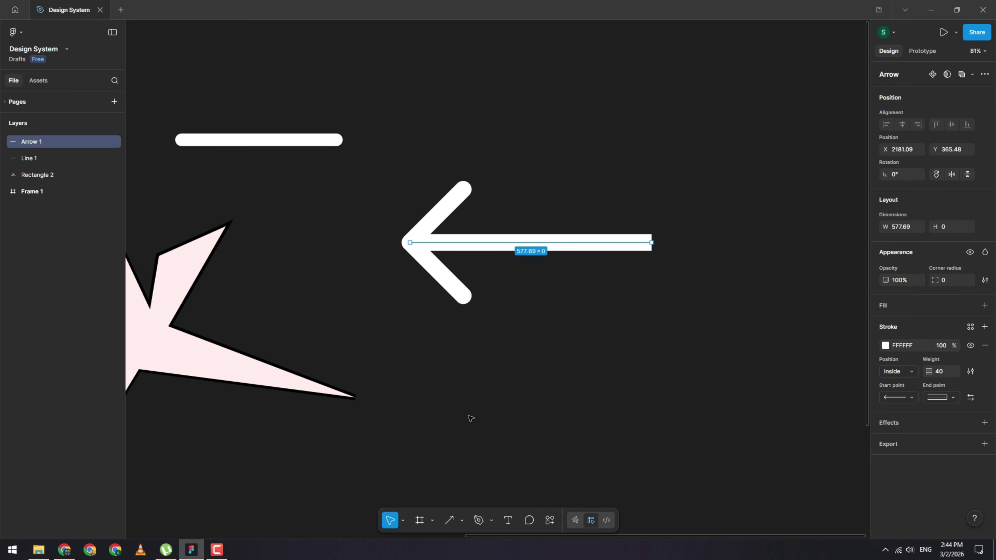
{"action": "left_click", "coordinate": [462, 517]}
{"action": "left_click", "coordinate": [499, 462]}
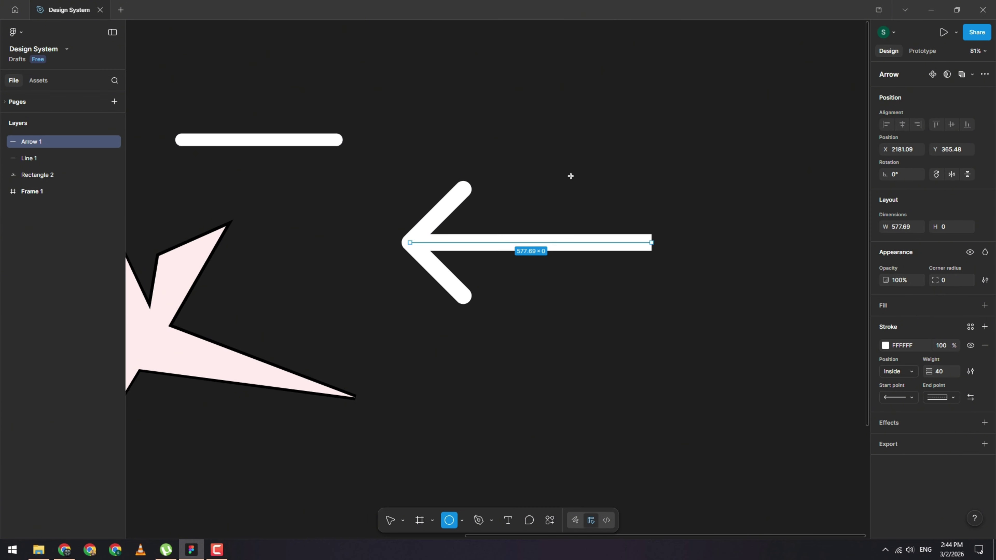
{"action": "scroll", "coordinate": [571, 176], "scroll_direction": "up", "scroll_amount": 5}
{"action": "left_click_drag", "start_coordinate": [422, 122], "coordinate": [613, 312]}
Step: Draw a three-sided polygon about 419 by 419, and move it clear of the circle's right side
{"action": "left_click", "coordinate": [465, 521]}
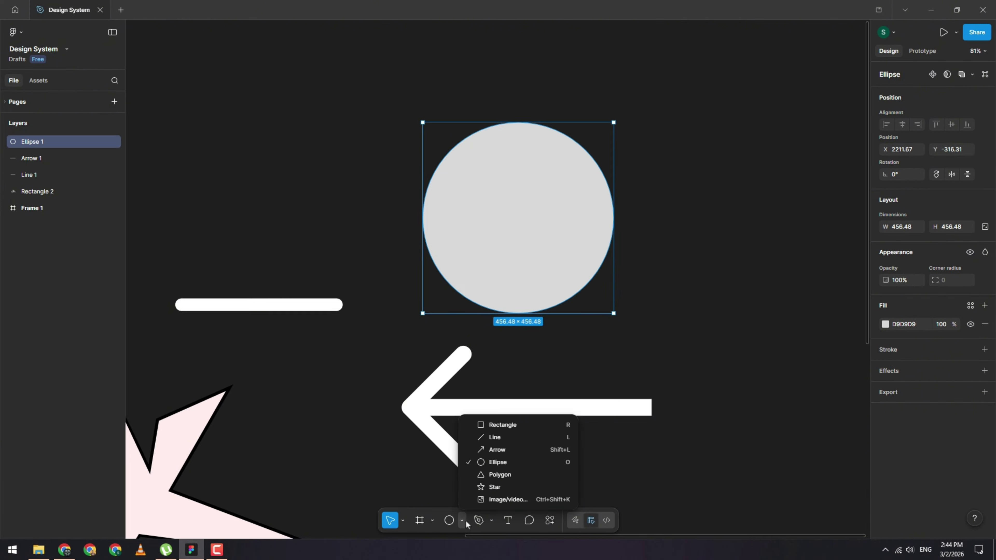
{"action": "left_click", "coordinate": [499, 476]}
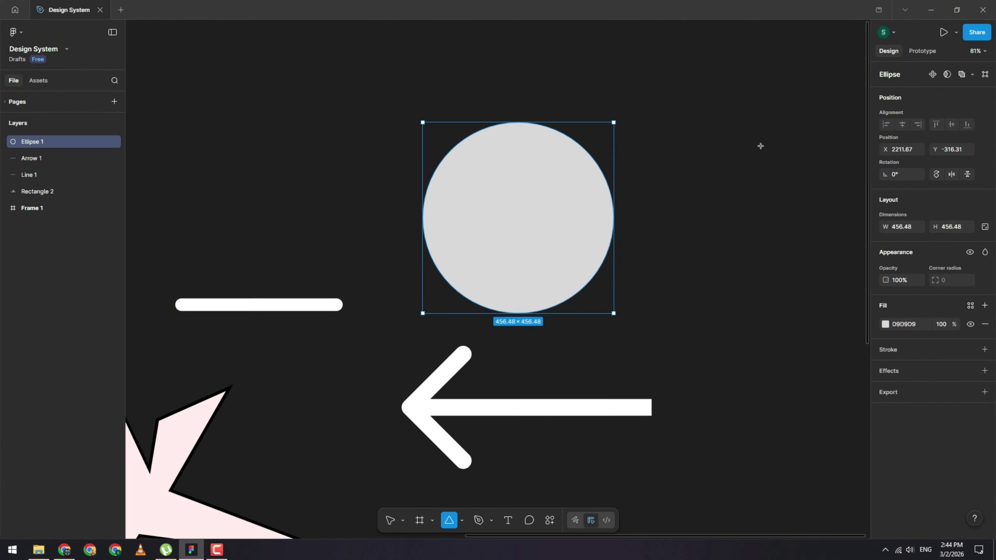
{"action": "left_click_drag", "start_coordinate": [762, 136], "coordinate": [587, 311]}
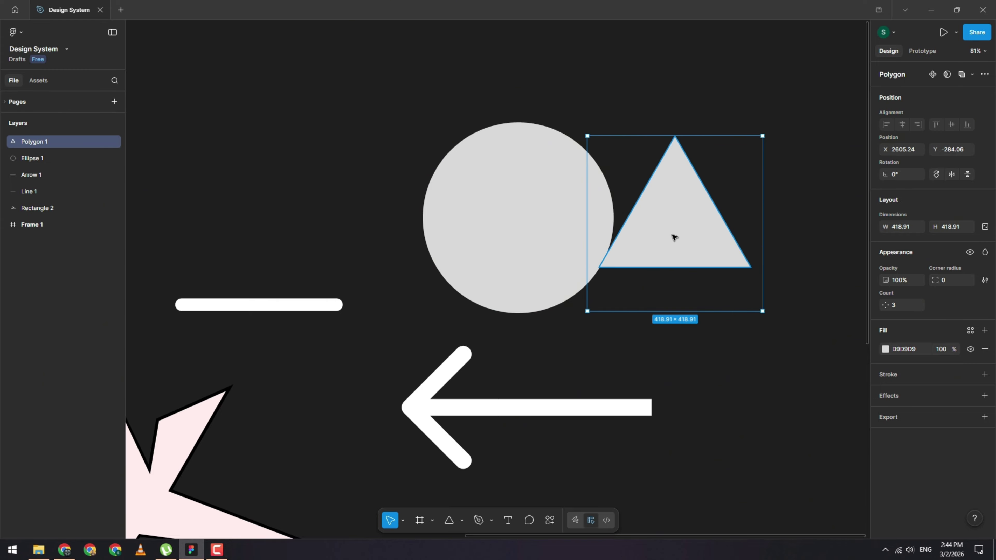
{"action": "left_click_drag", "start_coordinate": [672, 236], "coordinate": [719, 253]}
Step: Try changing the triangle's side count, and return it to 3
{"action": "scroll", "coordinate": [661, 228], "scroll_direction": "up", "scroll_amount": 5, "text": "ctrl"}
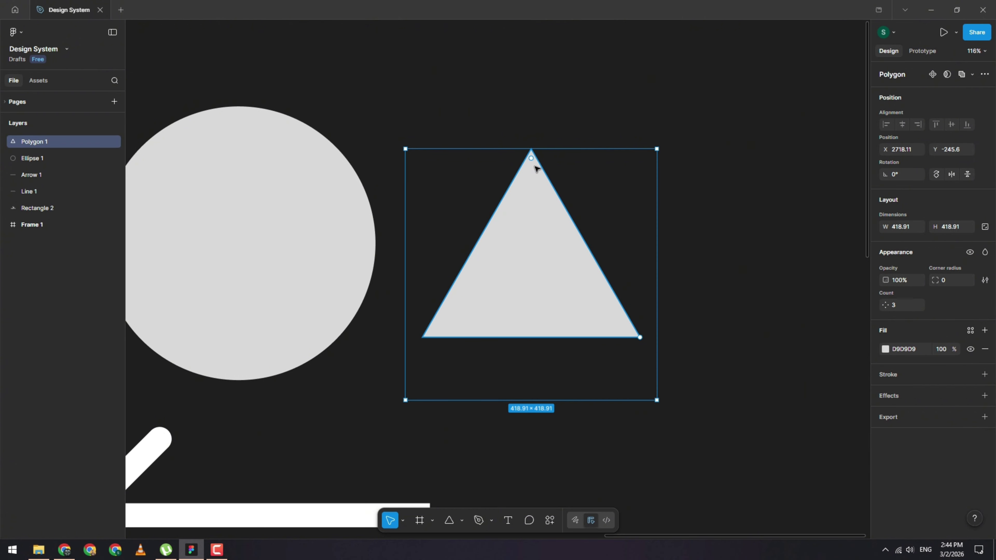
{"action": "left_click_drag", "start_coordinate": [886, 307], "coordinate": [791, 305]}
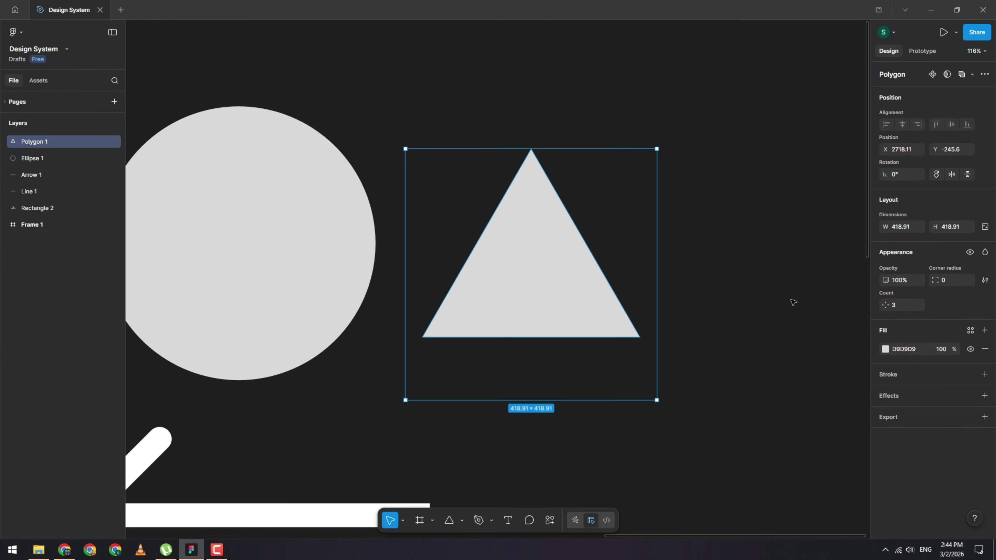
Step: Turn the circle into a quarter wedge by setting its arc sweep to -25%
{"action": "left_click", "coordinate": [329, 247]}
{"action": "scroll", "coordinate": [350, 239], "scroll_direction": "left", "scroll_amount": 5}
{"action": "scroll", "coordinate": [350, 240], "scroll_direction": "left", "scroll_amount": 5}
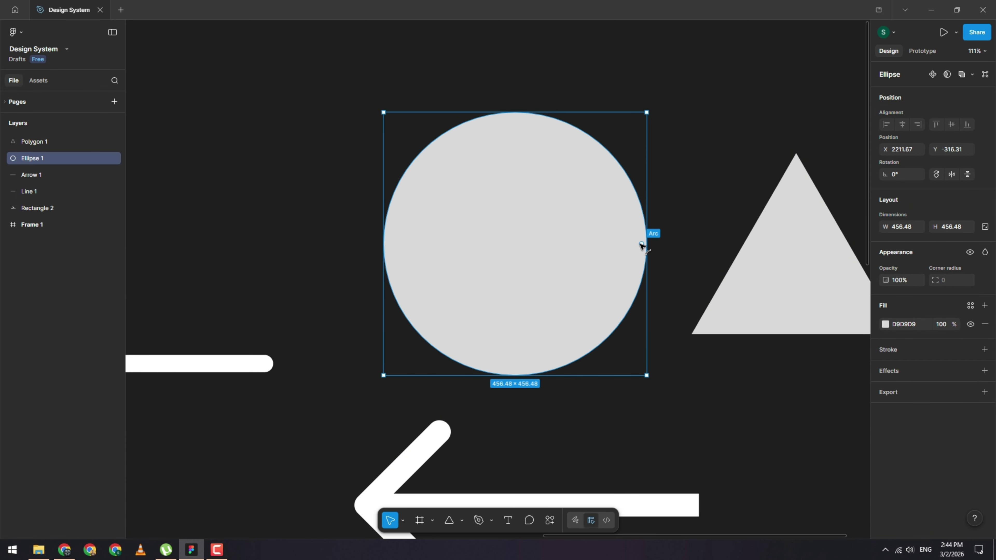
{"action": "left_click_drag", "start_coordinate": [644, 245], "coordinate": [524, 355]}
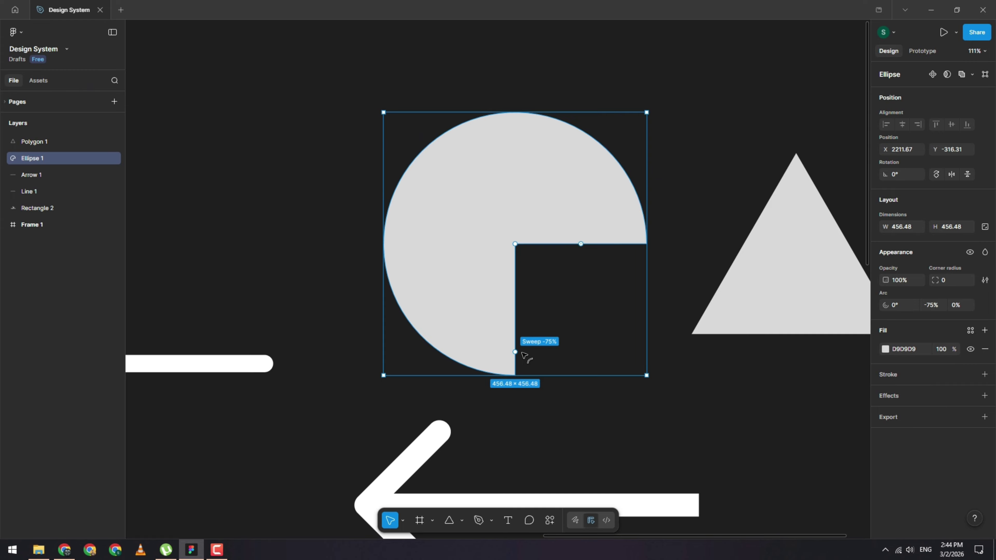
{"action": "left_click_drag", "start_coordinate": [524, 355], "coordinate": [518, 131]}
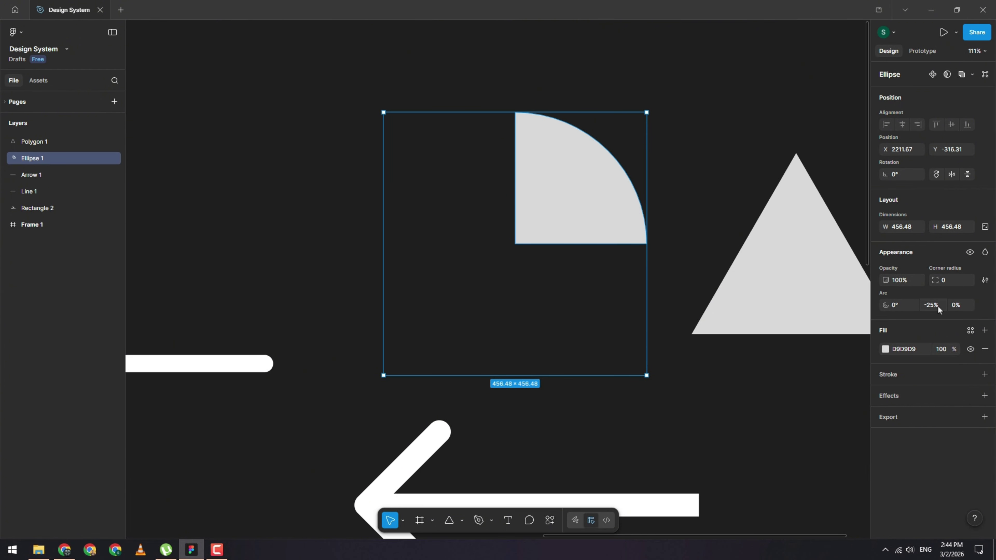
Step: Hollow the quarter wedge into a curved band by setting its arc ratio to about 82%
{"action": "key", "text": "shift+2"}
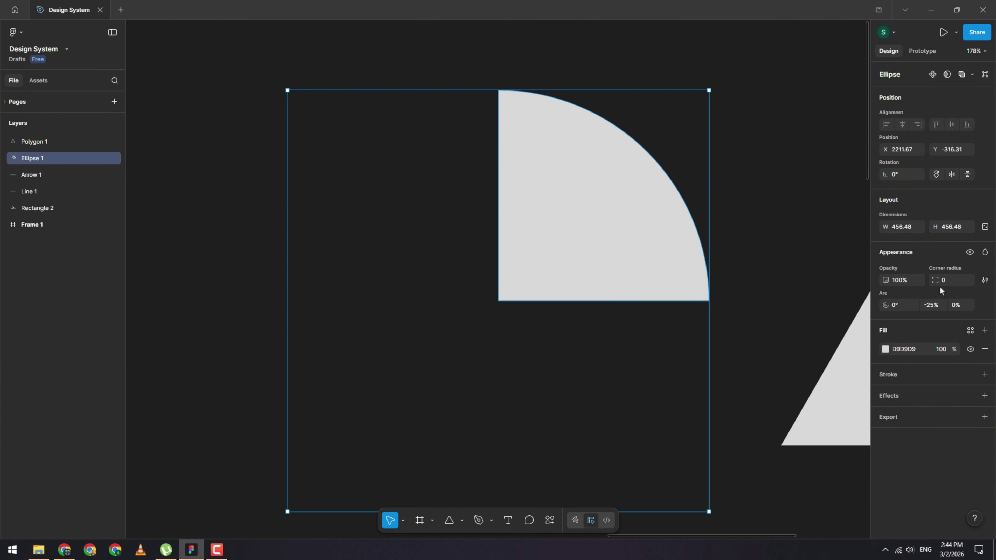
{"action": "mouse_move", "coordinate": [498, 301]}
{"action": "left_click_drag", "start_coordinate": [499, 302], "coordinate": [636, 183]}
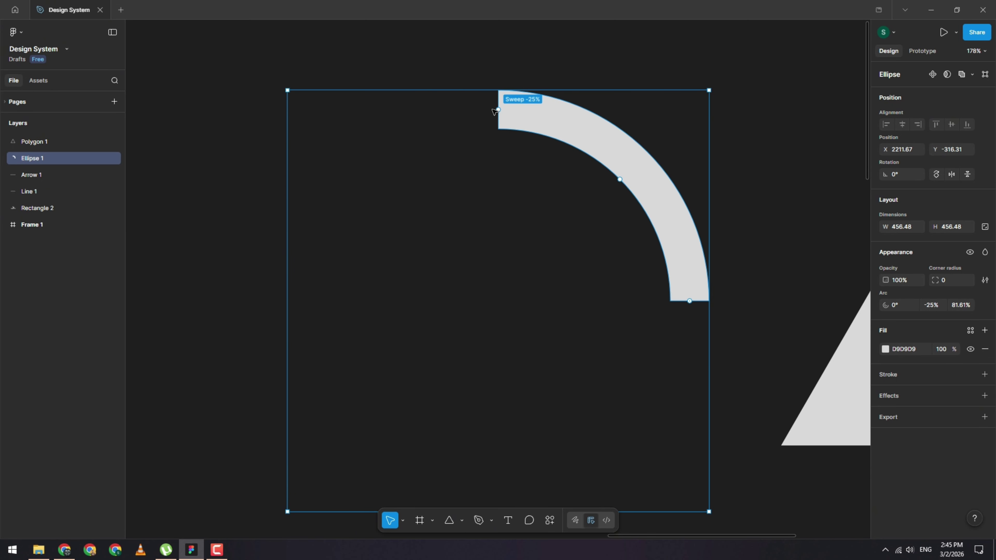
Step: Move the curved band left and slightly down, to about X 2126, Y -283
{"action": "left_click_drag", "start_coordinate": [496, 114], "coordinate": [418, 146]}
{"action": "scroll", "coordinate": [493, 158], "scroll_direction": "down", "scroll_amount": 1}
{"action": "scroll", "coordinate": [494, 158], "scroll_direction": "down", "scroll_amount": 3}
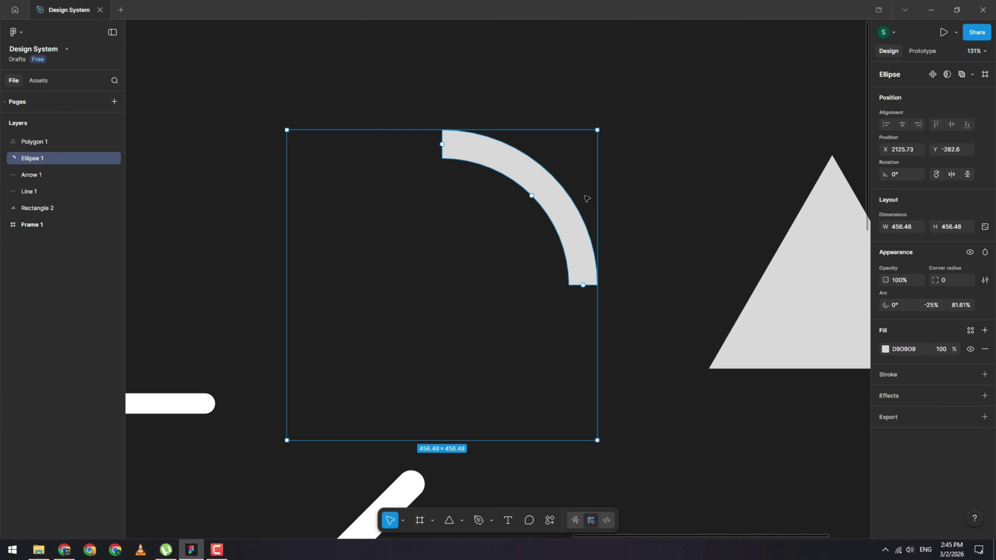
Step: Move the curved band to about X 2200, Y -353, and reshape its arc to about -76% sweep and 67% ratio
{"action": "scroll", "coordinate": [549, 160], "scroll_direction": "left", "scroll_amount": 2}
{"action": "left_click_drag", "start_coordinate": [551, 160], "coordinate": [591, 111]}
{"action": "left_click_drag", "start_coordinate": [536, 97], "coordinate": [551, 345]}
{"action": "left_click_drag", "start_coordinate": [440, 155], "coordinate": [456, 169]}
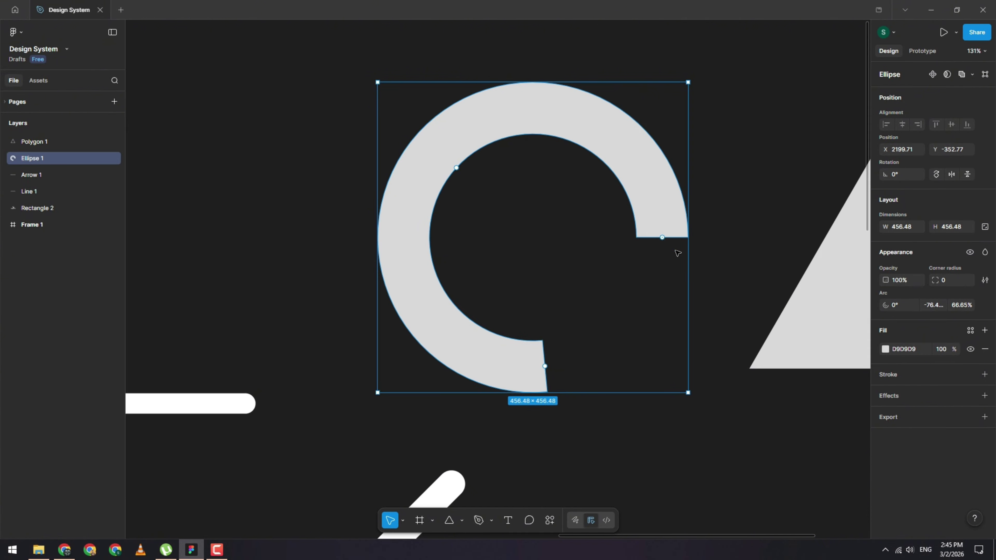
{"action": "left_click", "coordinate": [670, 287]}
{"action": "scroll", "coordinate": [666, 276], "scroll_direction": "down", "scroll_amount": 5}
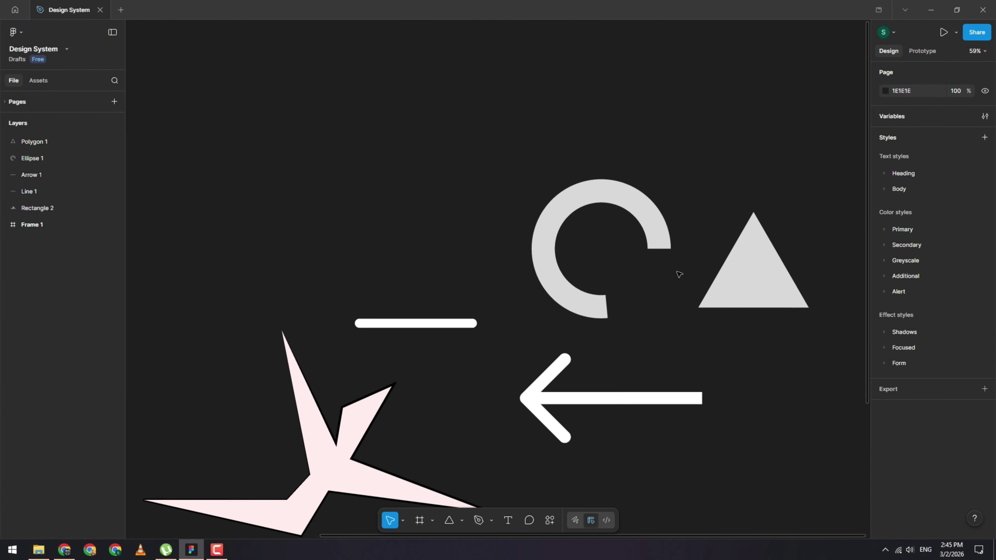
Step: Draw a star about 246 × 246 in the empty space to the right of the triangle
{"action": "scroll", "coordinate": [676, 275], "scroll_direction": "right", "scroll_amount": 5}
{"action": "left_click", "coordinate": [535, 277]}
{"action": "scroll", "coordinate": [541, 271], "scroll_direction": "up", "scroll_amount": 4}
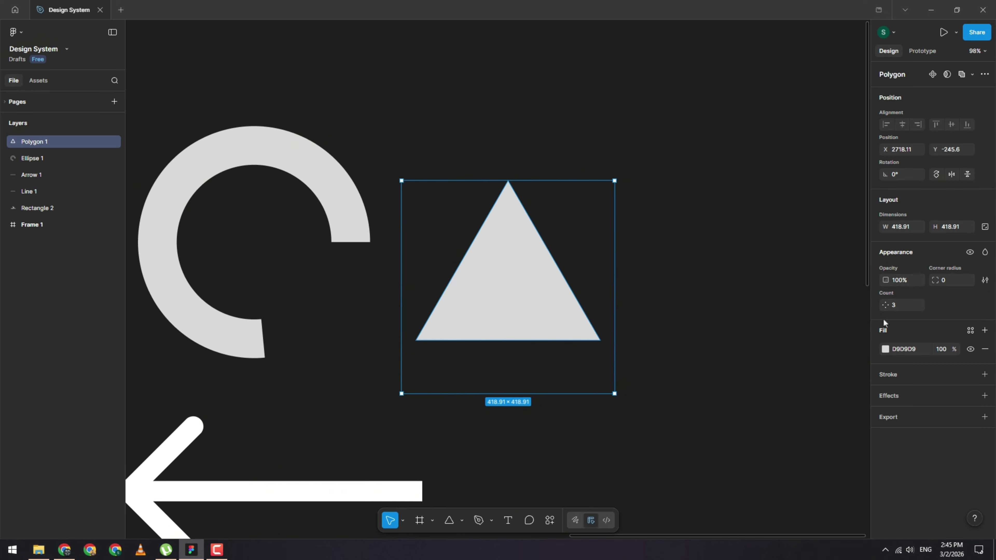
{"action": "left_click", "coordinate": [462, 521]}
{"action": "left_click", "coordinate": [494, 487]}
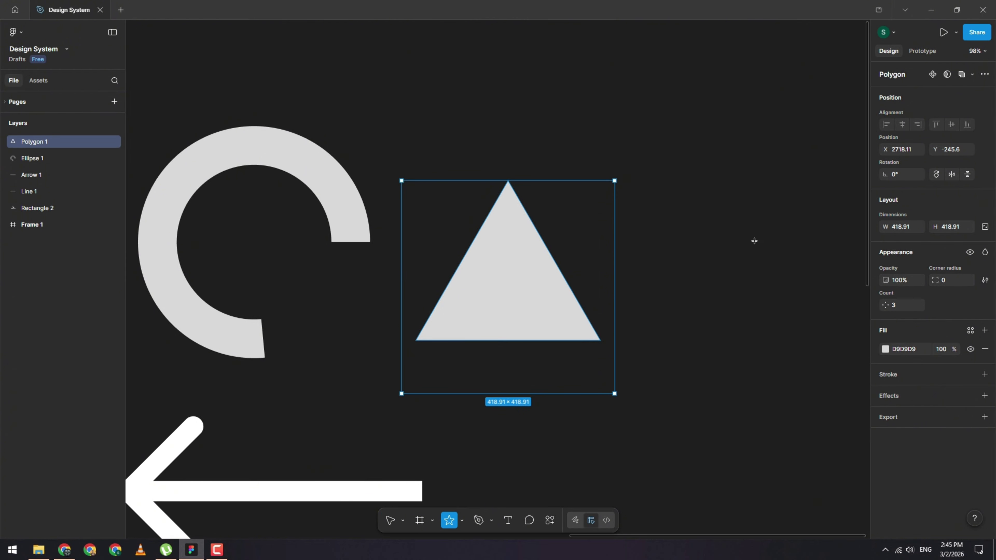
{"action": "left_click_drag", "start_coordinate": [671, 175], "coordinate": [795, 298]}
Step: Set the star's point count to 9 and its ratio to about 70.6%
{"action": "scroll", "coordinate": [824, 302], "scroll_direction": "right", "scroll_amount": 4}
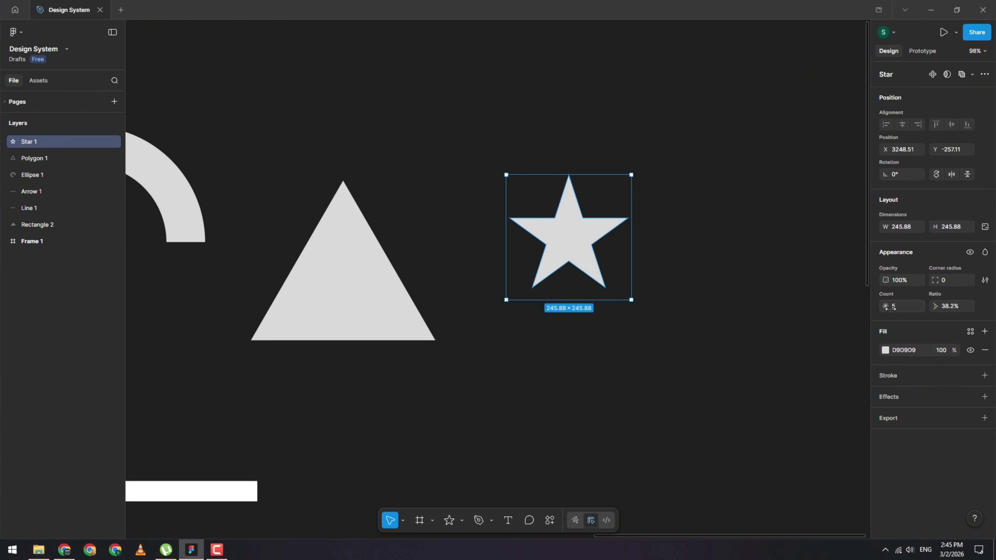
{"action": "left_click_drag", "start_coordinate": [878, 305], "coordinate": [110, 308]}
{"action": "left_click_drag", "start_coordinate": [884, 313], "coordinate": [884, 313]}
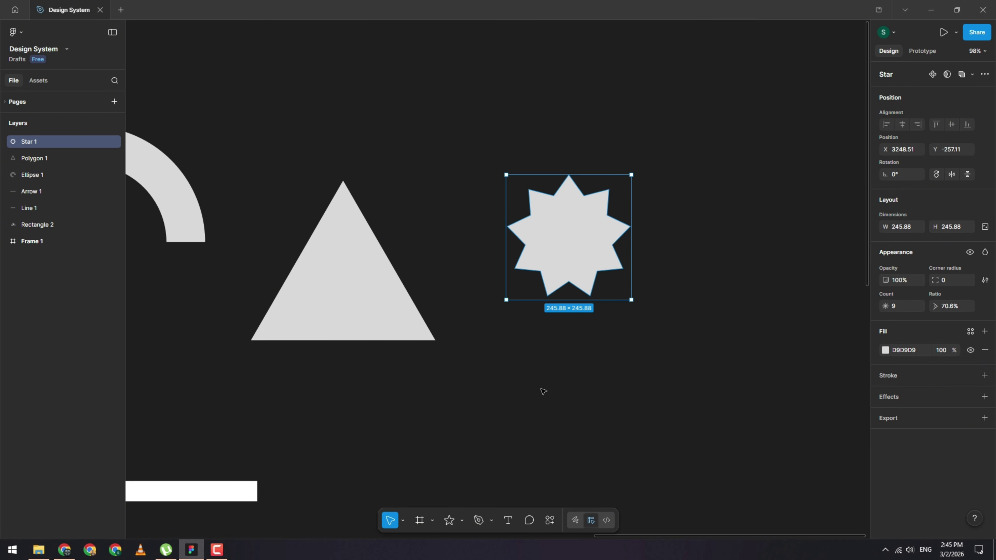
{"action": "left_click", "coordinate": [465, 519]}
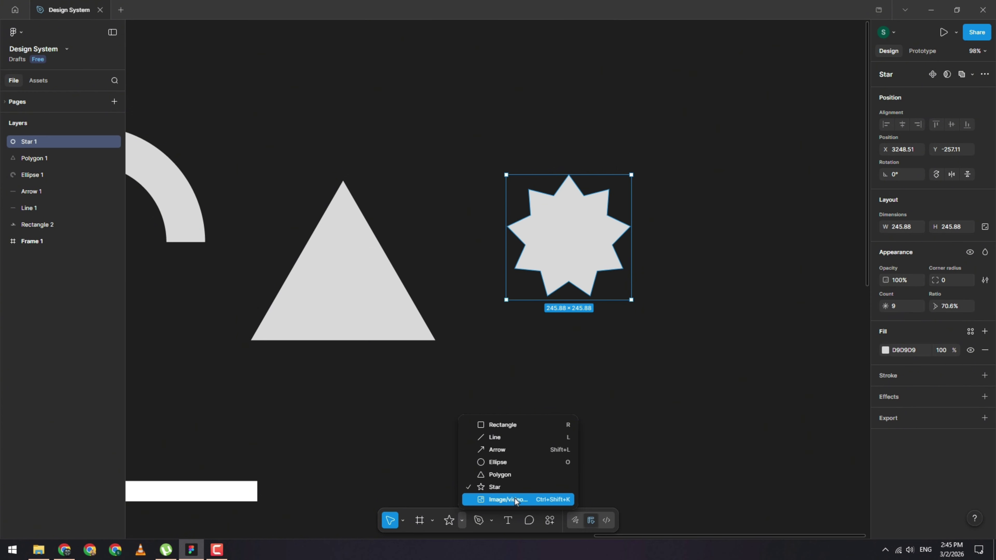
{"action": "left_click", "coordinate": [497, 475]}
{"action": "scroll", "coordinate": [608, 172], "scroll_direction": "up", "scroll_amount": 3}
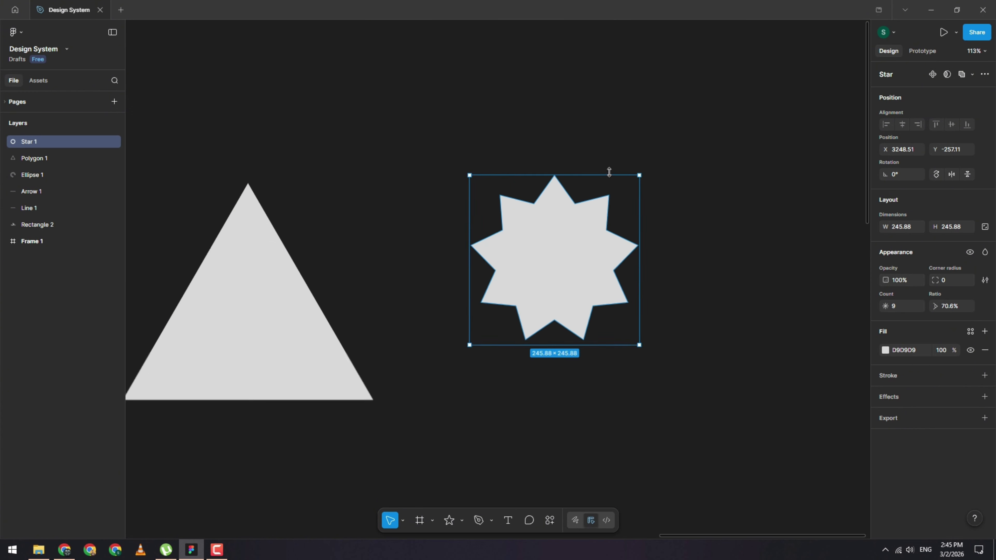
{"action": "scroll", "coordinate": [609, 172], "scroll_direction": "up", "scroll_amount": 5}
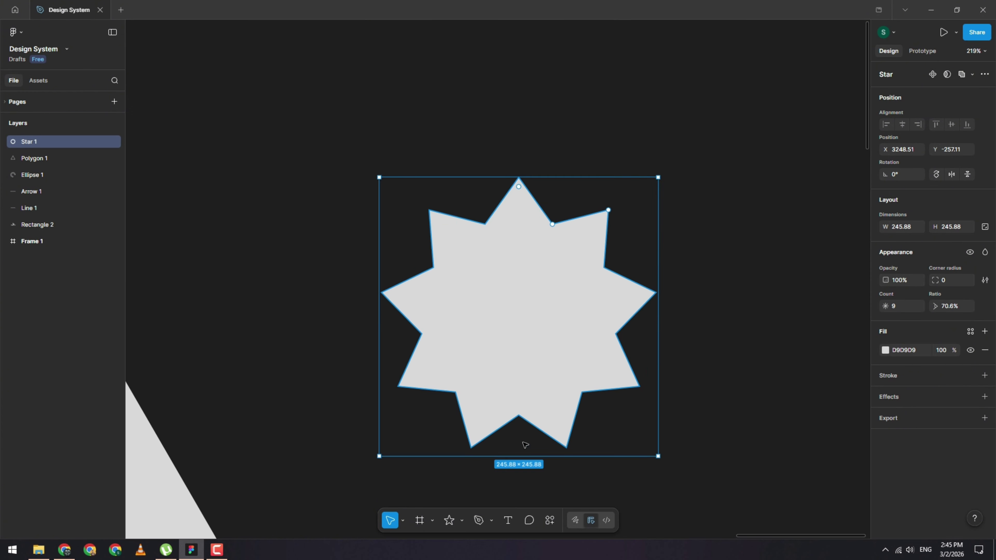
{"action": "double_click", "coordinate": [560, 291]}
{"action": "scroll", "coordinate": [314, 331], "scroll_direction": "down", "scroll_amount": 6}
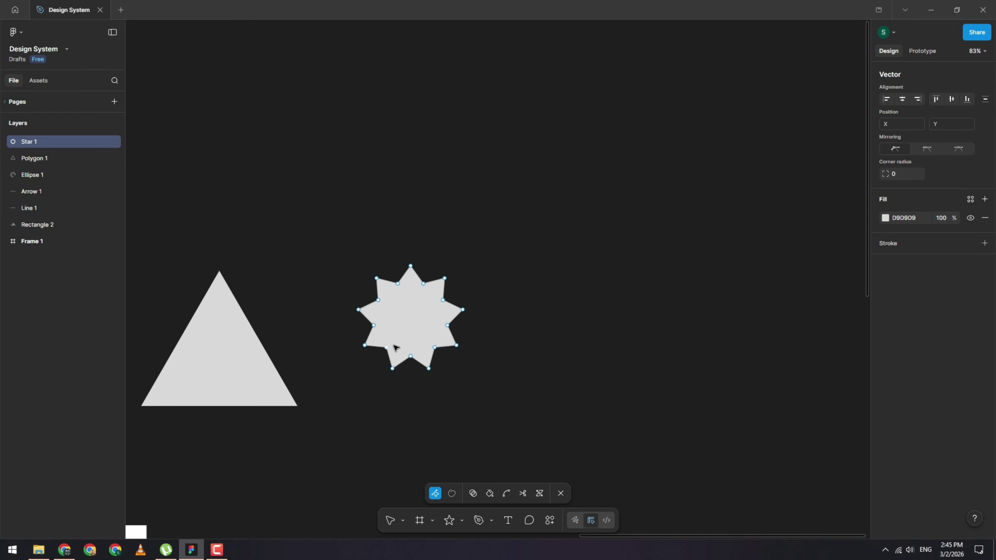
{"action": "scroll", "coordinate": [520, 407], "scroll_direction": "up", "scroll_amount": 4}
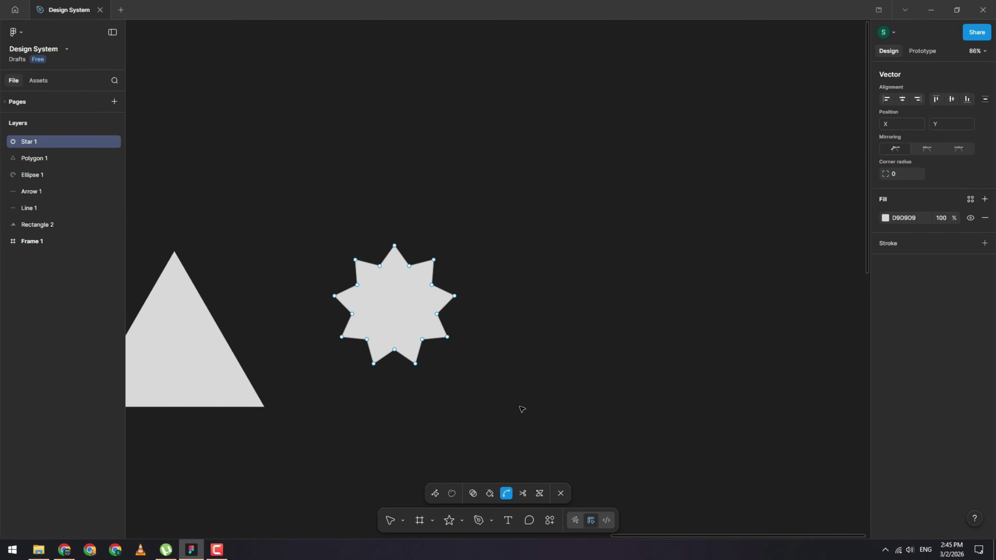
{"action": "left_click", "coordinate": [482, 522]}
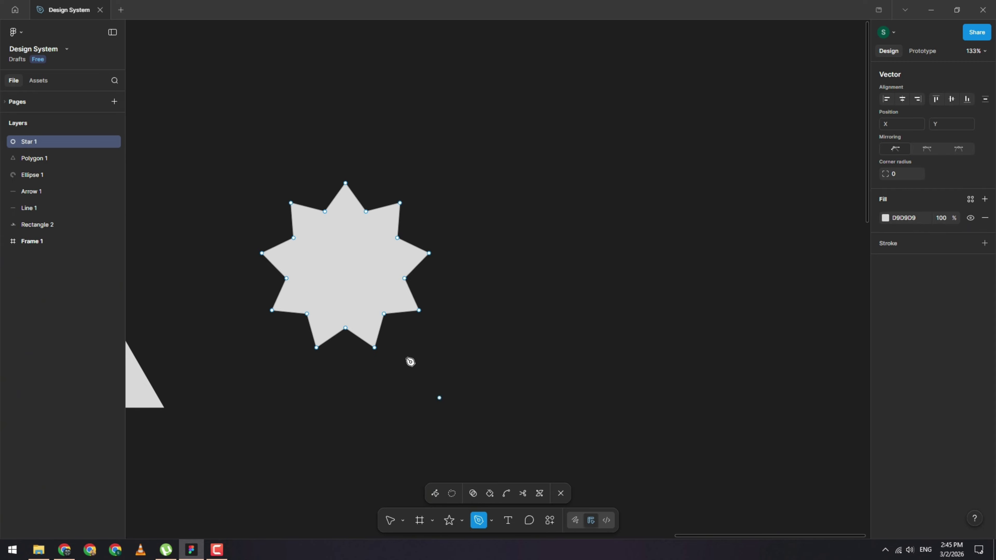
{"action": "left_click", "coordinate": [492, 521]}
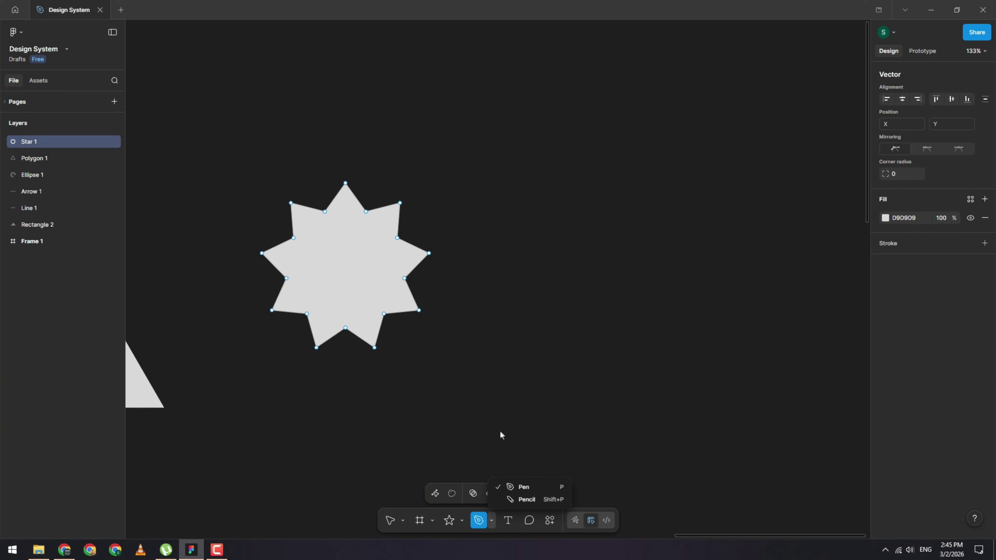
{"action": "key", "text": "Escape"}
{"action": "key", "text": "Escape"}
{"action": "key", "text": "Escape"}
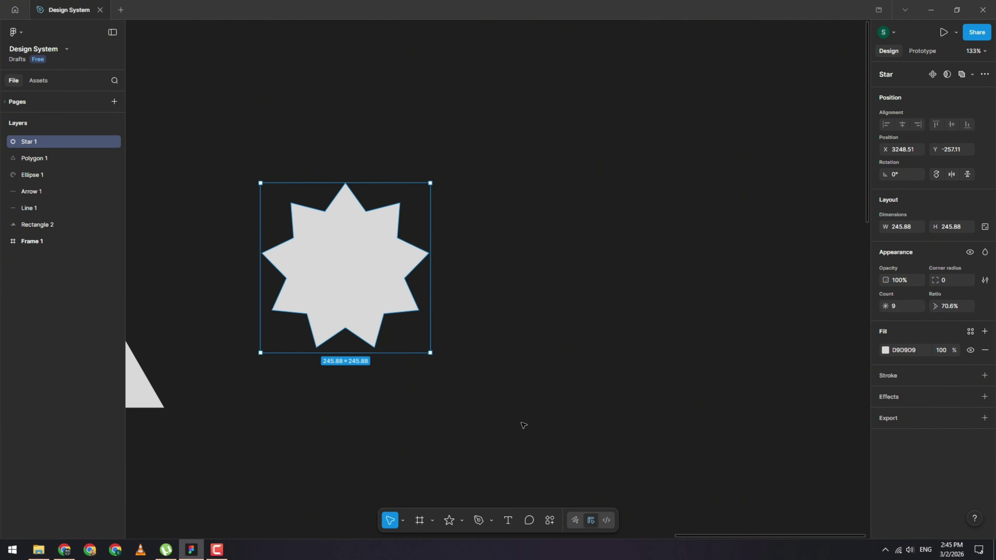
Step: Draw a closed, irregular five-sided outline with the Pen tool to the right of the star, starting at about X 3653, Y -212
{"action": "left_click", "coordinate": [492, 521]}
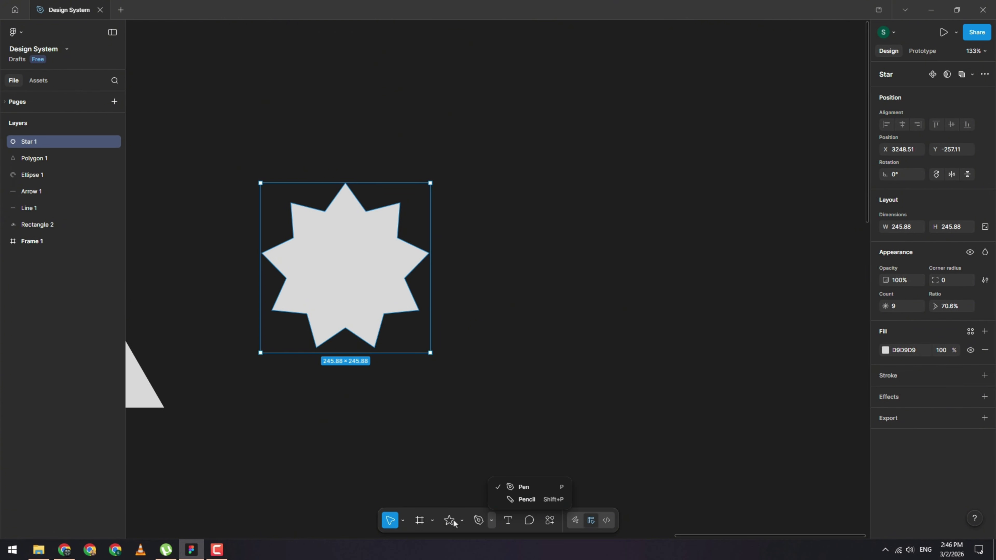
{"action": "left_click", "coordinate": [512, 490]}
{"action": "left_click", "coordinate": [540, 215]}
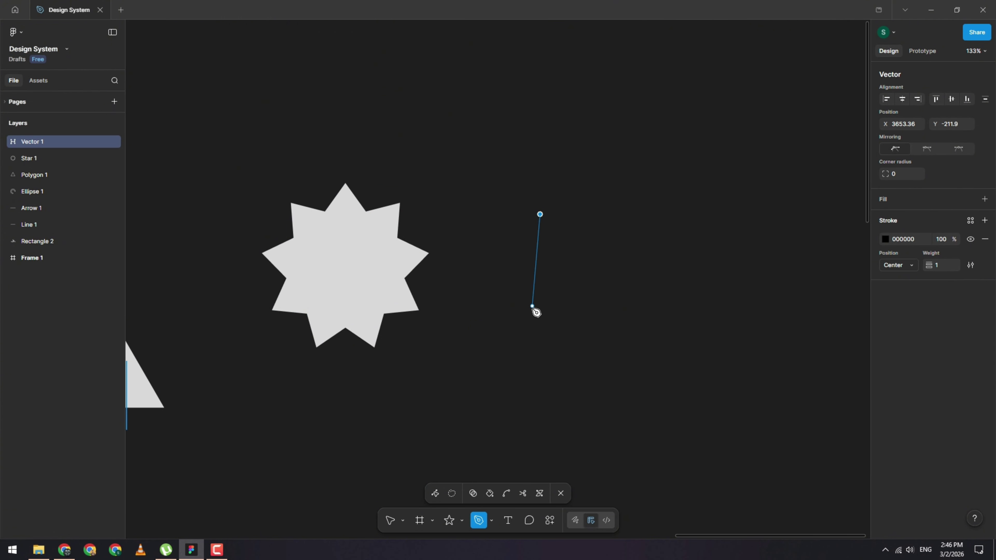
{"action": "left_click", "coordinate": [532, 308]}
{"action": "left_click", "coordinate": [671, 340]}
{"action": "left_click", "coordinate": [700, 224]}
{"action": "left_click", "coordinate": [582, 155]}
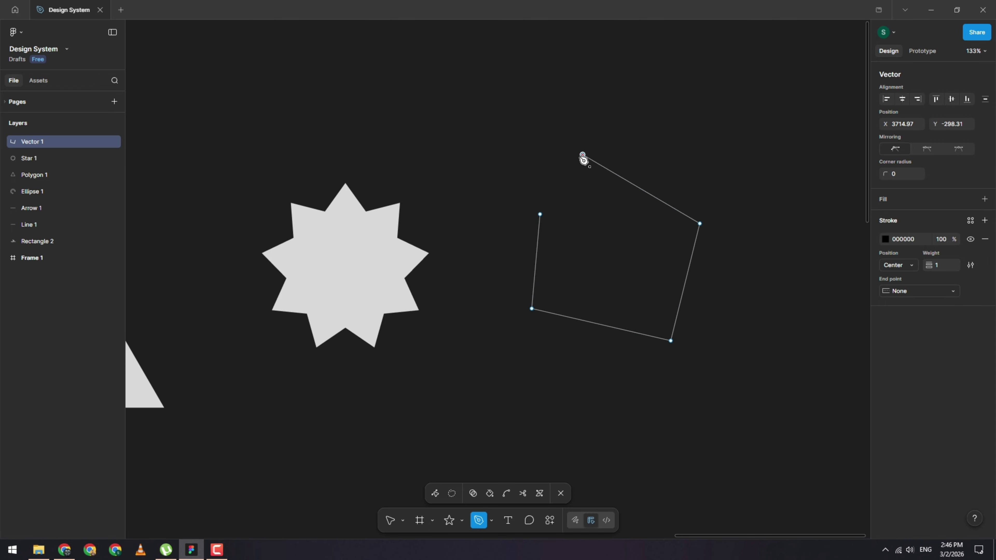
{"action": "left_click", "coordinate": [540, 215]}
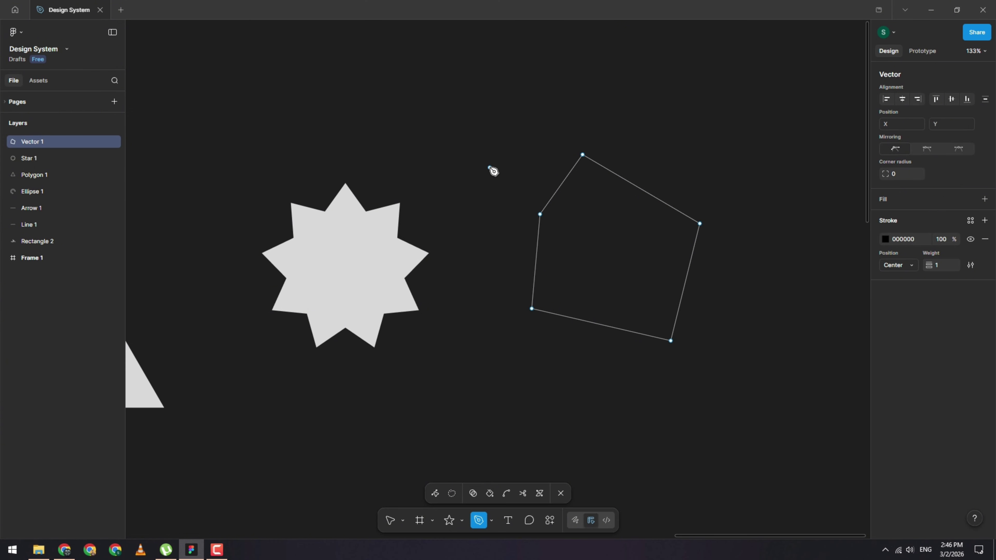
Step: Replace the five-sided outline's upper-left edge with two segments through a new outer corner, closing the path at its first point
{"action": "scroll", "coordinate": [642, 234], "scroll_direction": "up", "scroll_amount": 4}
{"action": "scroll", "coordinate": [551, 218], "scroll_direction": "down", "scroll_amount": 4}
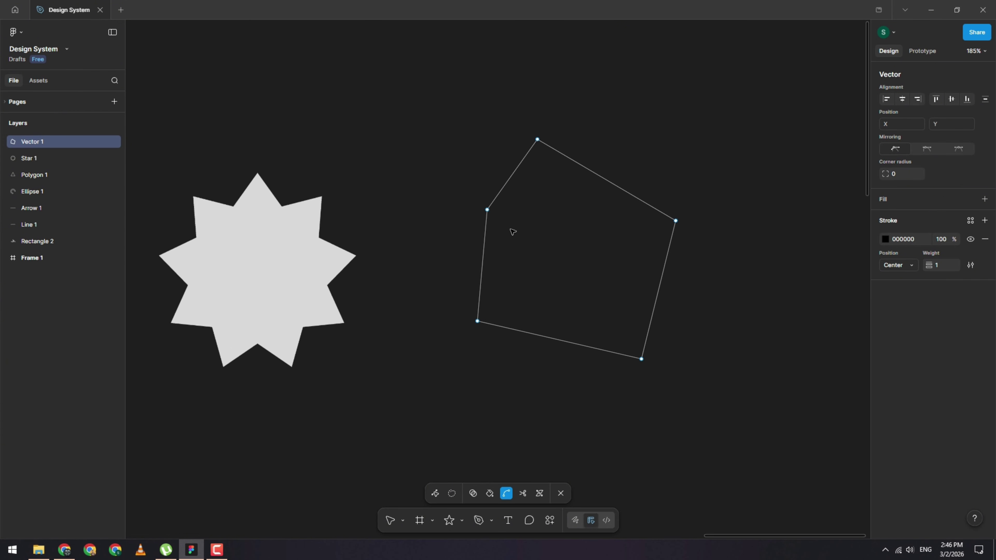
{"action": "left_click", "coordinate": [533, 157]}
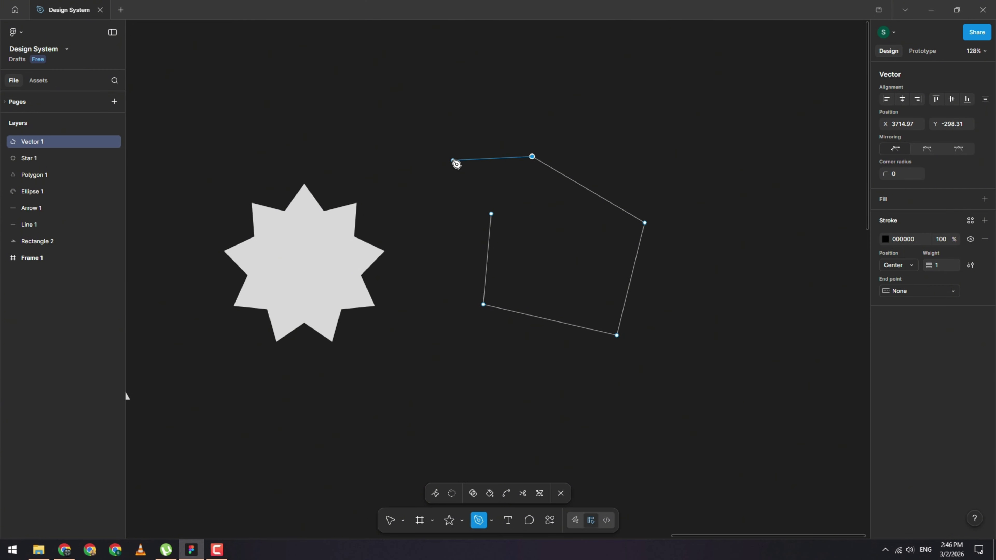
{"action": "left_click_drag", "start_coordinate": [452, 160], "coordinate": [466, 183]}
{"action": "left_click", "coordinate": [492, 213]}
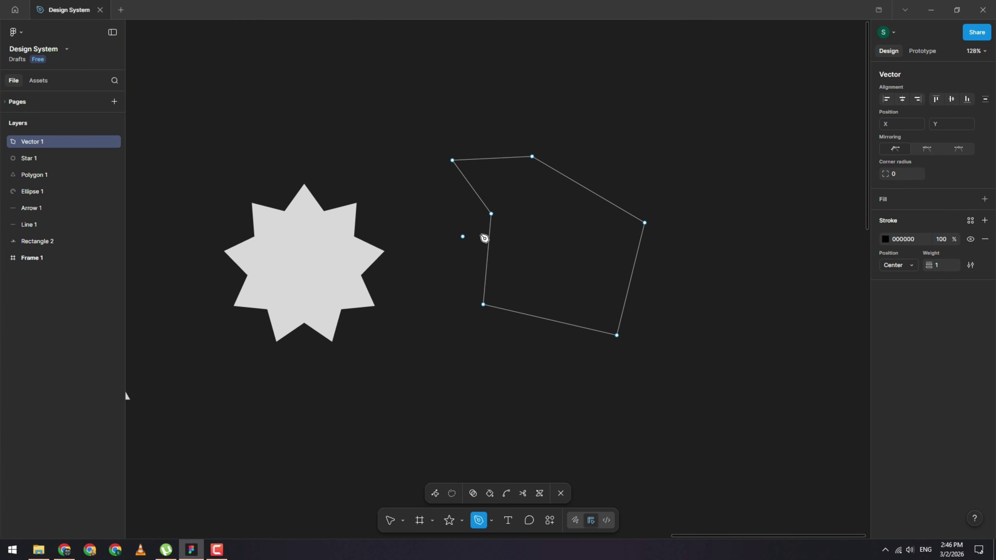
Step: Add a fill to the pen-drawn shape and set its colour to pink FF8787
{"action": "scroll", "coordinate": [723, 216], "scroll_direction": "up", "scroll_amount": 2}
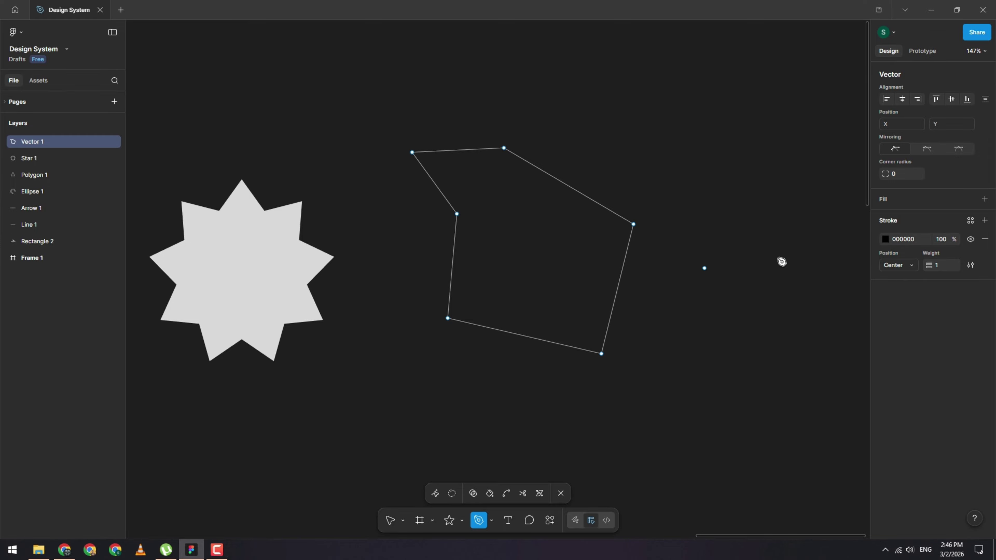
{"action": "left_click", "coordinate": [985, 199]}
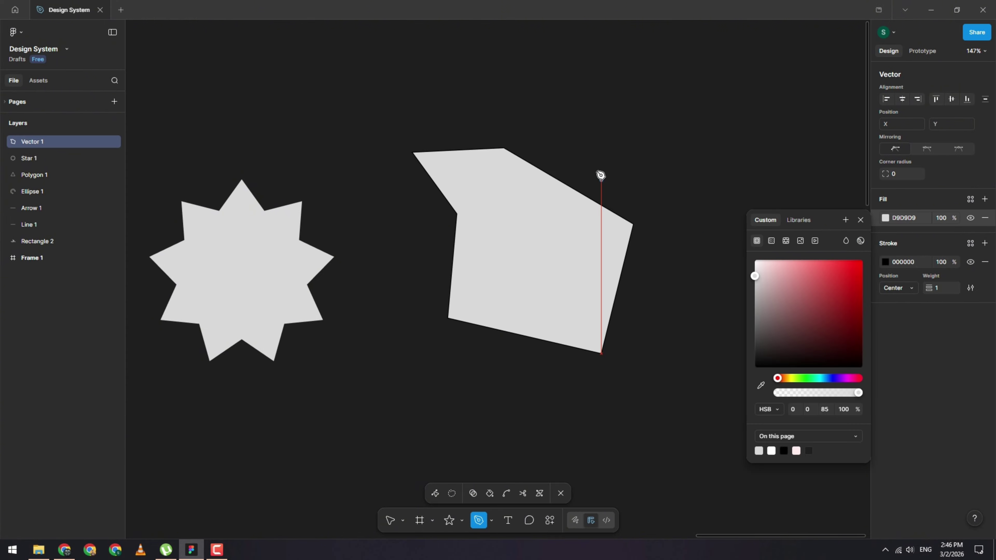
{"action": "scroll", "coordinate": [593, 148], "scroll_direction": "up", "scroll_amount": 3}
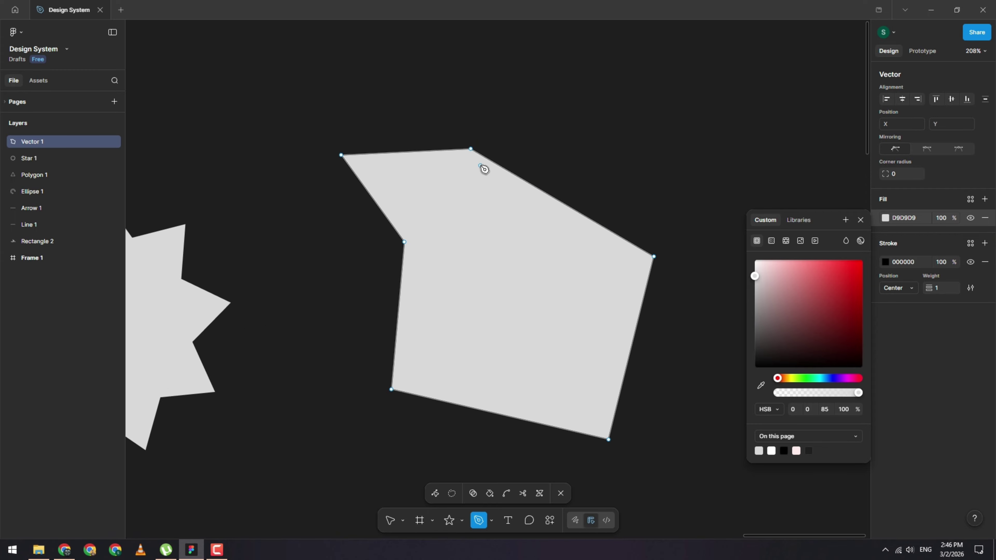
{"action": "scroll", "coordinate": [474, 156], "scroll_direction": "down", "scroll_amount": 2}
{"action": "scroll", "coordinate": [383, 181], "scroll_direction": "right", "scroll_amount": 2}
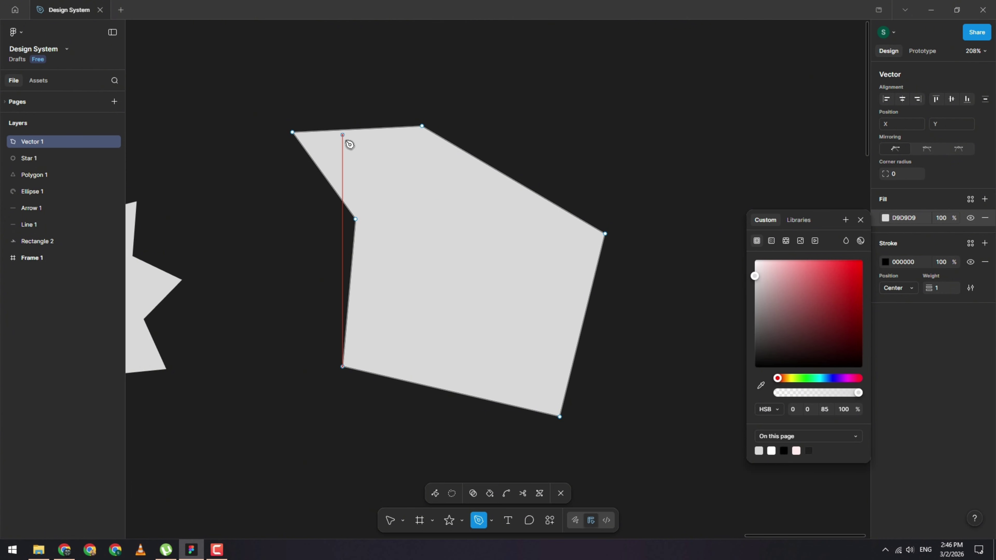
{"action": "left_click", "coordinate": [419, 165]}
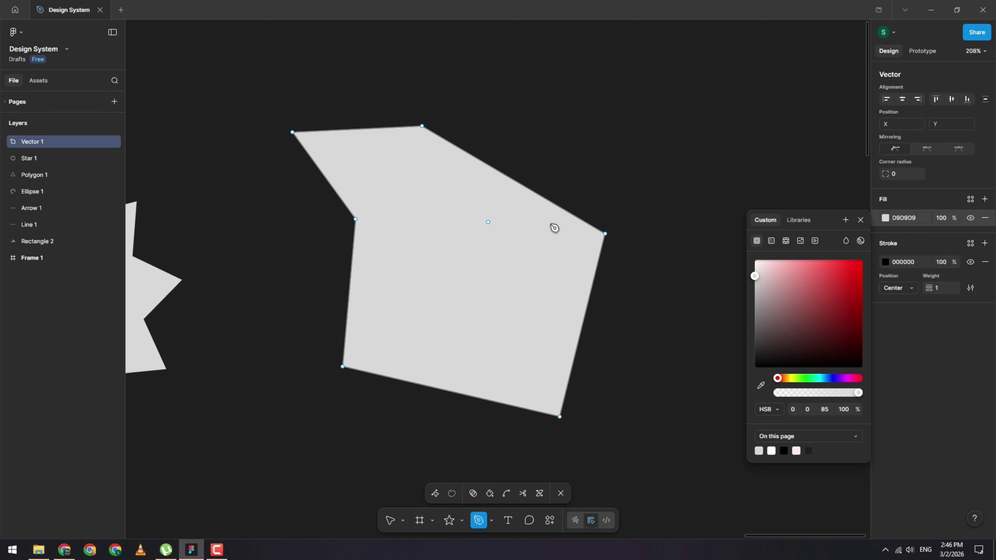
{"action": "left_click_drag", "start_coordinate": [821, 267], "coordinate": [805, 251]}
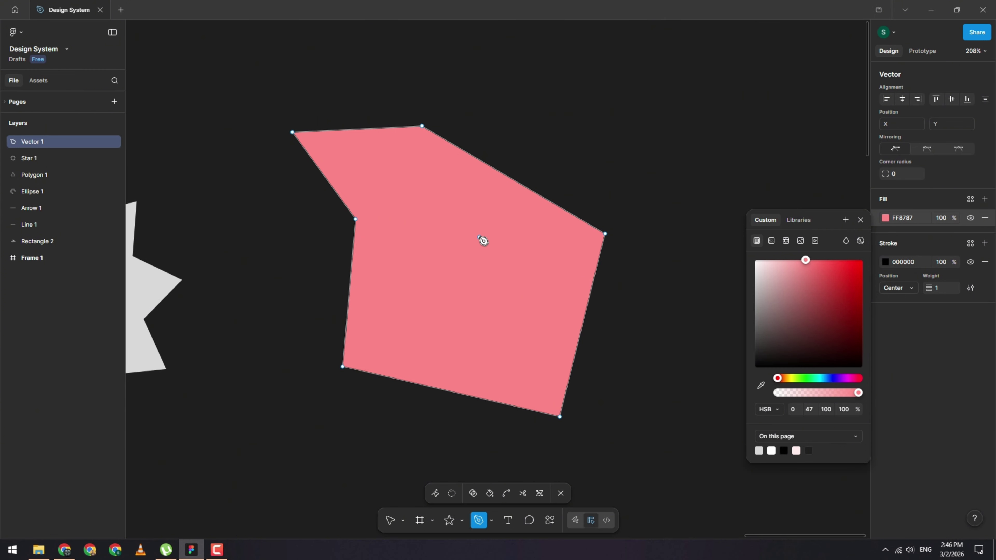
Step: Divide the pink shape with a line from its inner left corner to its right corner, plus lines joining it to the bottom and top edges
{"action": "left_click", "coordinate": [355, 219]}
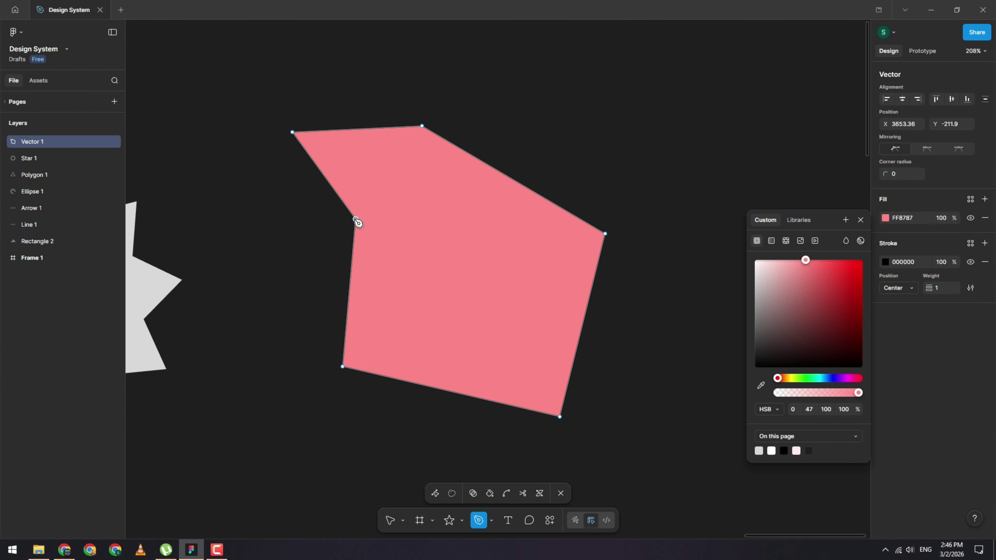
{"action": "left_click", "coordinate": [605, 234]}
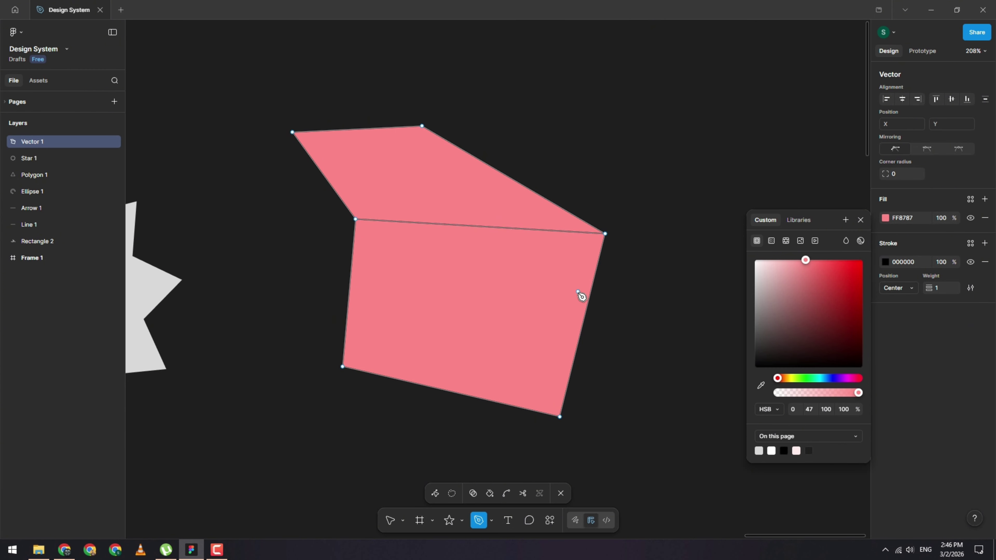
{"action": "left_click", "coordinate": [451, 392]}
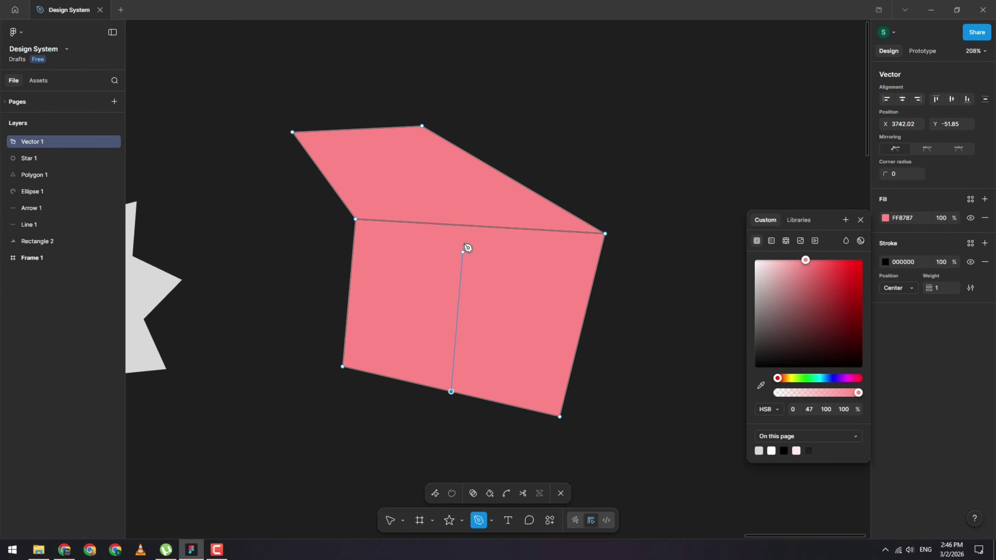
{"action": "left_click", "coordinate": [478, 227]}
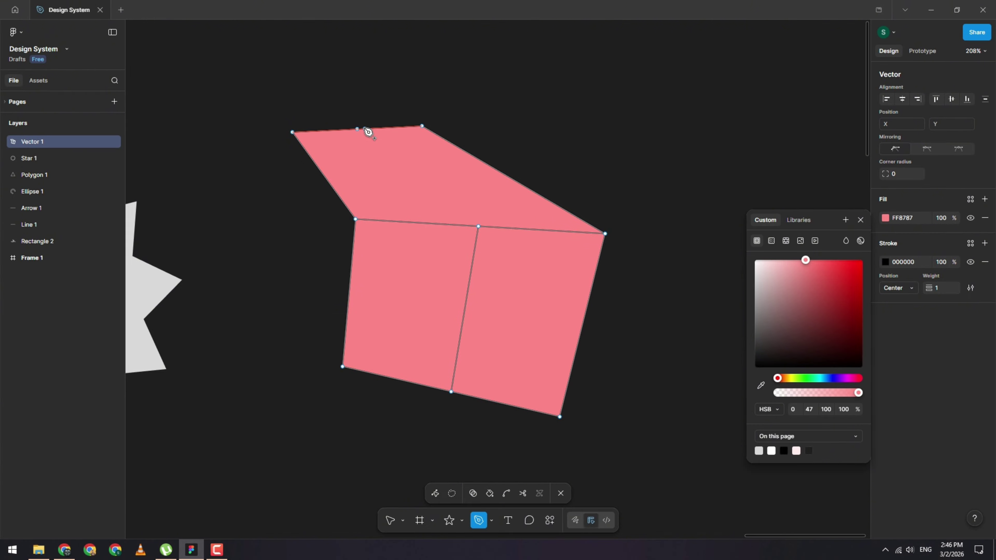
{"action": "left_click", "coordinate": [357, 130]}
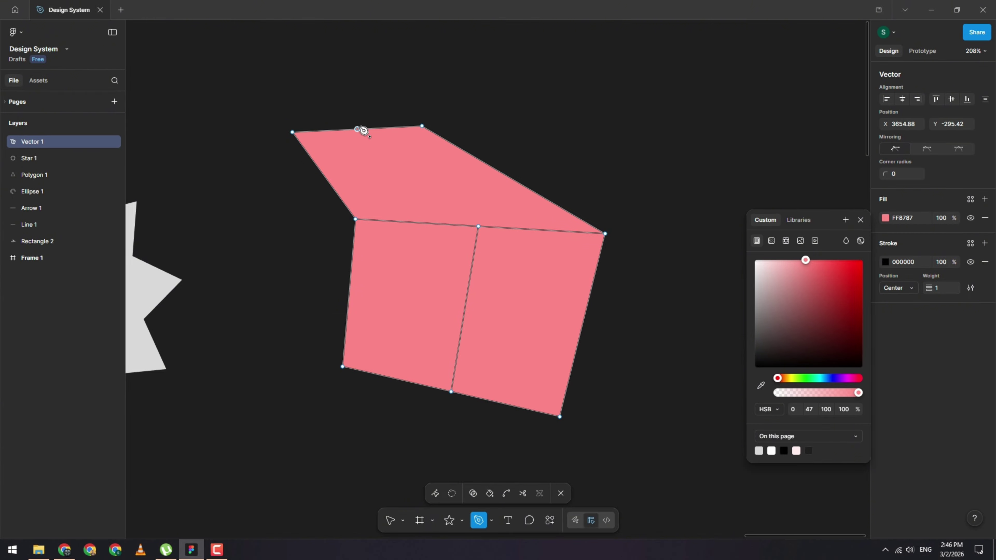
{"action": "left_click", "coordinate": [478, 227]}
{"action": "key", "text": "Escape"}
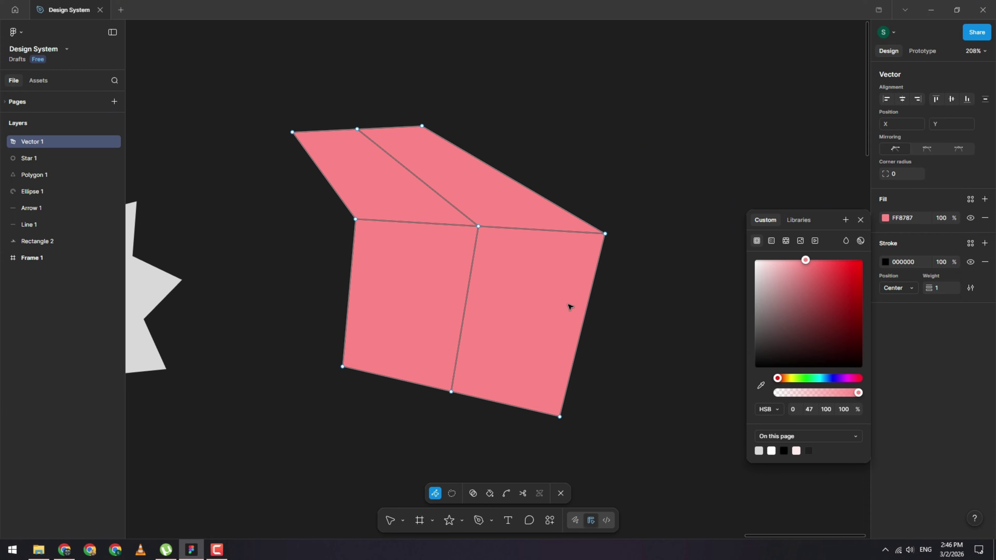
Step: Move the pink shape's top corner to about X 3973, Y -300, and its right corner to about X 3919, Y -113
{"action": "left_click_drag", "start_coordinate": [422, 127], "coordinate": [701, 125]}
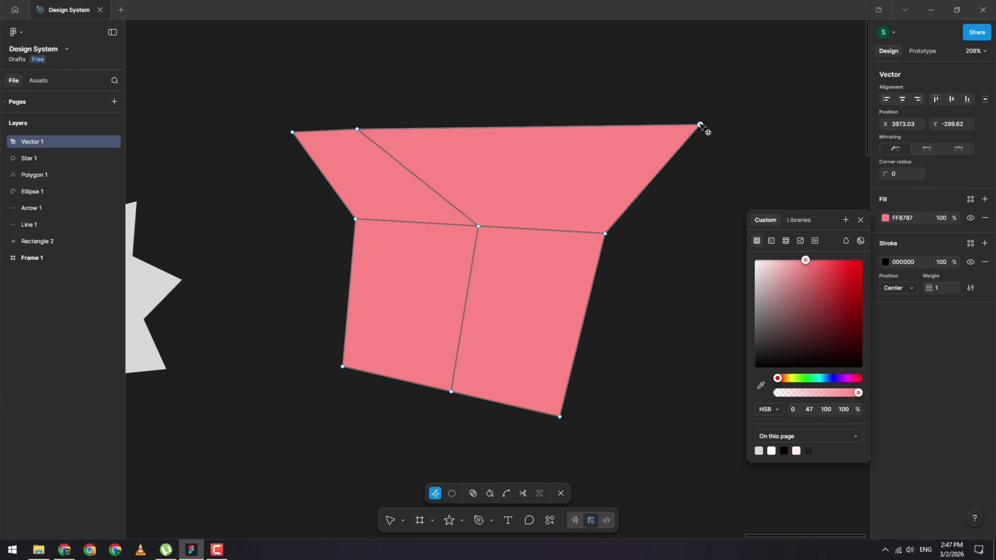
{"action": "left_click_drag", "start_coordinate": [608, 236], "coordinate": [632, 285]}
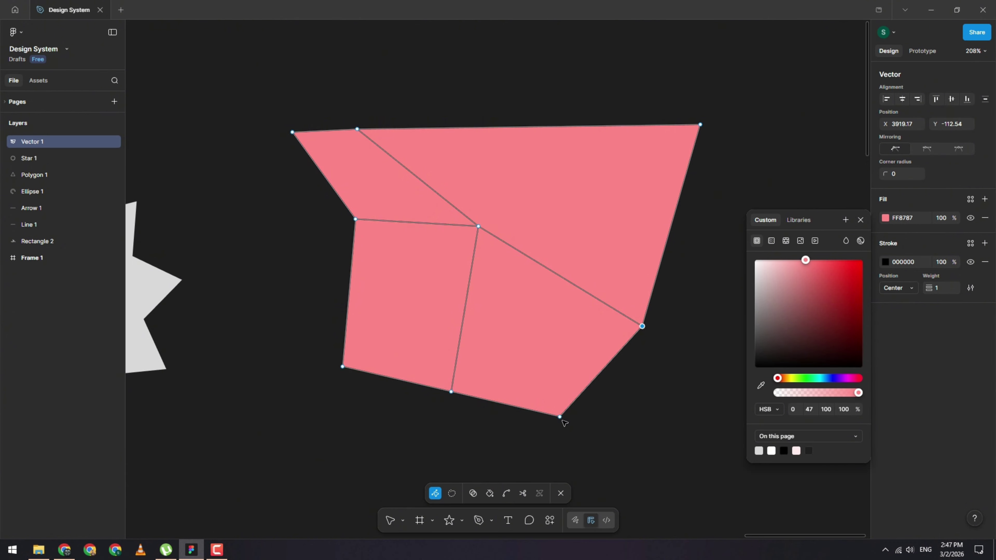
Step: Reshape the pink shape: bottom corner to about X 3718, Y 14, lower-right corner X 3890, Y -25, inner left corner X 3643, Y -196
{"action": "left_click_drag", "start_coordinate": [560, 417], "coordinate": [600, 482]}
{"action": "left_click_drag", "start_coordinate": [452, 392], "coordinate": [425, 463]}
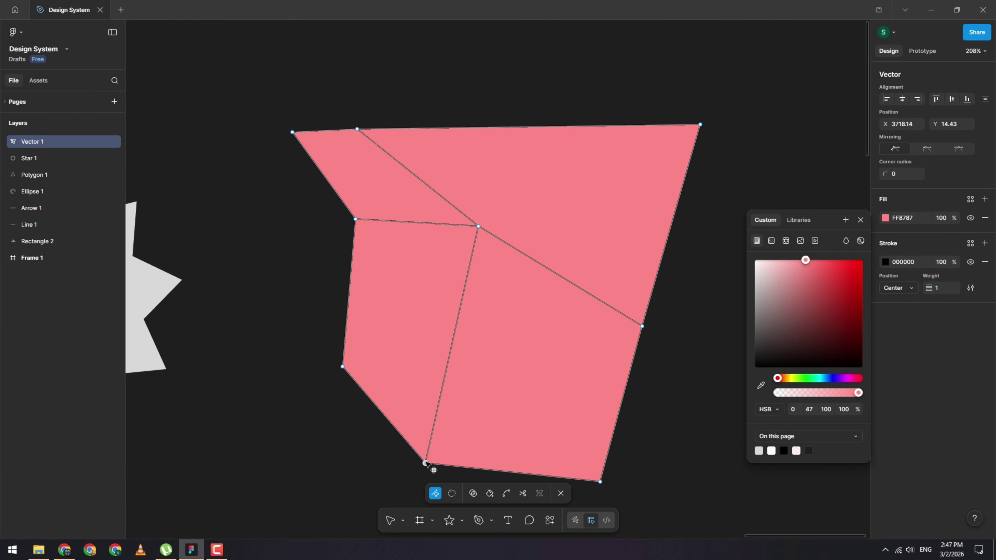
{"action": "left_click_drag", "start_coordinate": [600, 482], "coordinate": [610, 421]}
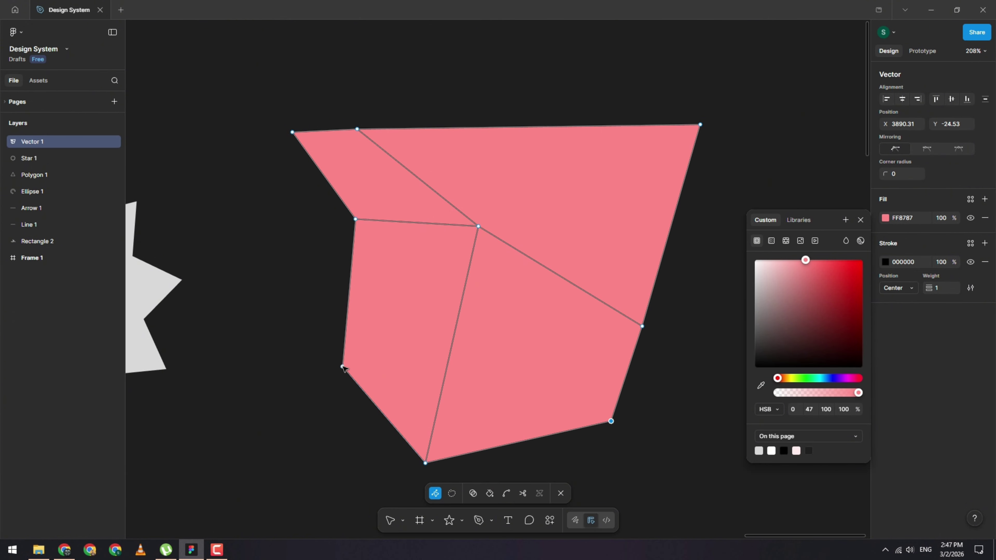
{"action": "left_click_drag", "start_coordinate": [342, 367], "coordinate": [296, 375]}
{"action": "left_click_drag", "start_coordinate": [357, 218], "coordinate": [345, 235]}
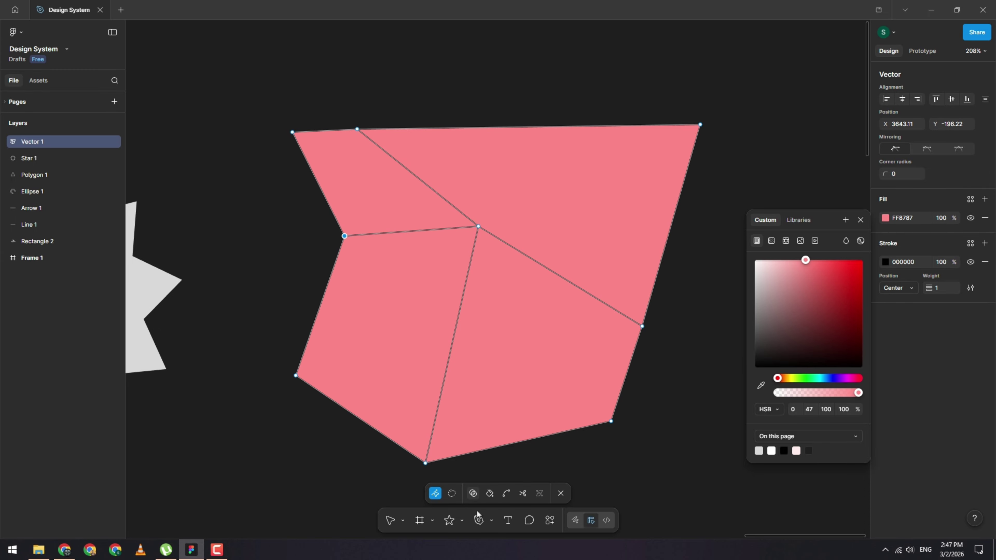
Step: Finish editing the pink shape's points and deselect the shape
{"action": "left_click", "coordinate": [462, 520]}
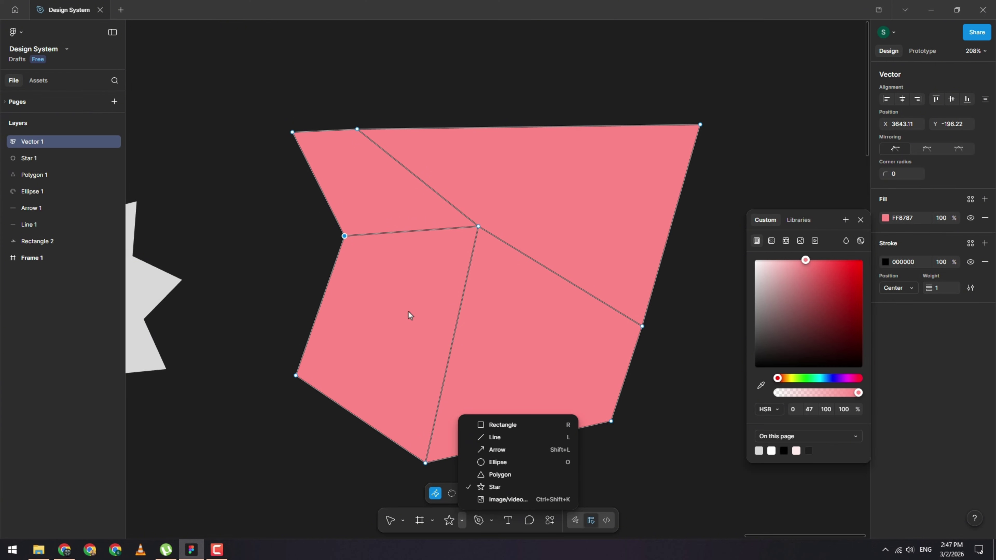
{"action": "left_click", "coordinate": [398, 122]}
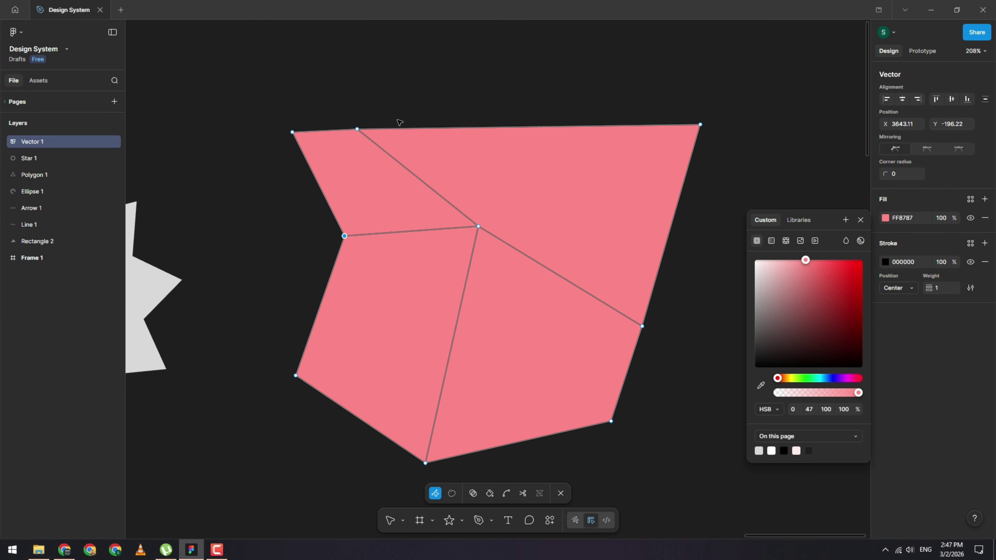
{"action": "scroll", "coordinate": [493, 171], "scroll_direction": "down", "scroll_amount": 1}
{"action": "scroll", "coordinate": [493, 171], "scroll_direction": "down", "scroll_amount": 5}
{"action": "key", "text": "Escape"}
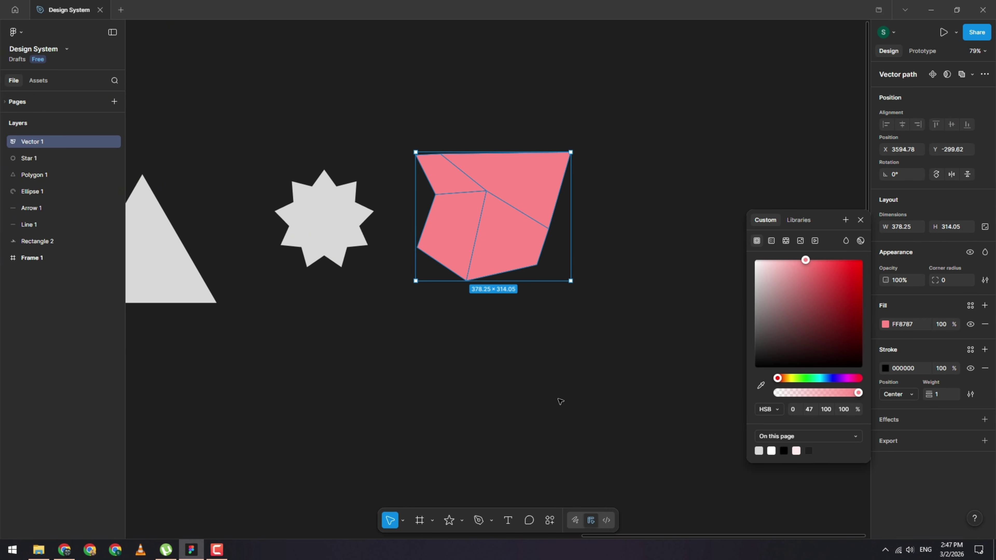
{"action": "left_click", "coordinate": [502, 483]}
Step: Add the text "ahjdfkljsdfjh" in the empty area above the pink shape and detach its text style
{"action": "scroll", "coordinate": [524, 396], "scroll_direction": "up", "scroll_amount": 4}
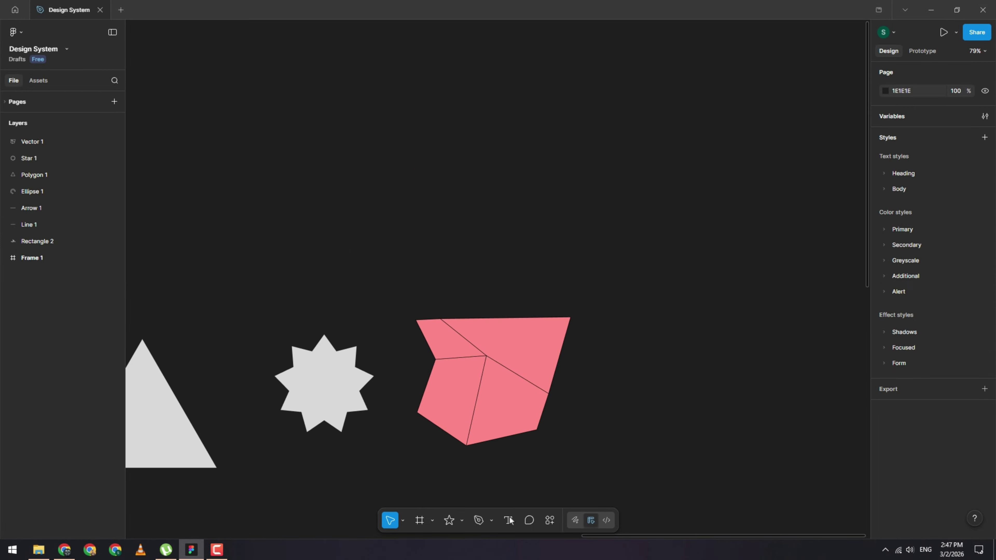
{"action": "key", "text": "t"}
{"action": "scroll", "coordinate": [471, 196], "scroll_direction": "up", "scroll_amount": 2}
{"action": "left_click", "coordinate": [486, 202]}
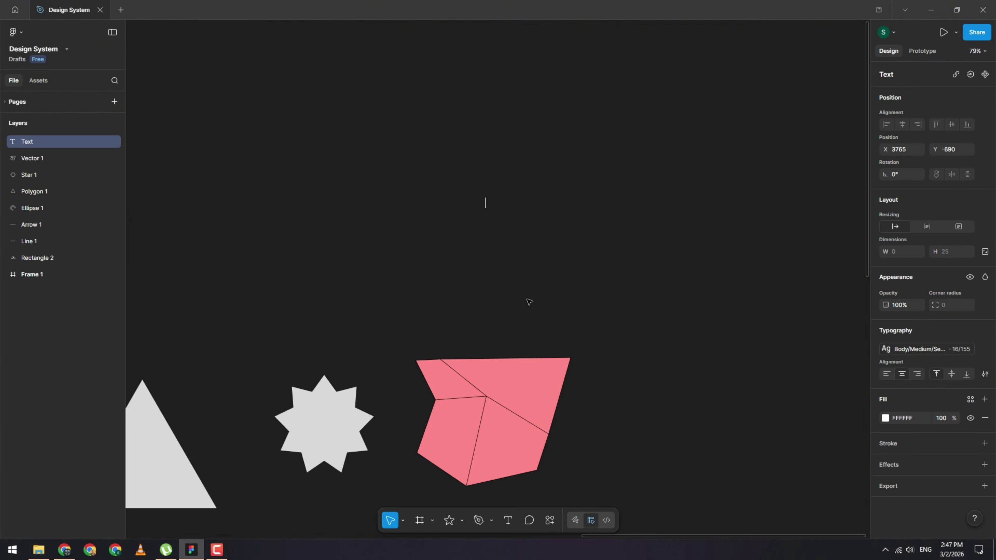
{"action": "scroll", "coordinate": [582, 206], "scroll_direction": "up", "scroll_amount": 4}
{"action": "type", "text": "ahjdfkljsdfjh"}
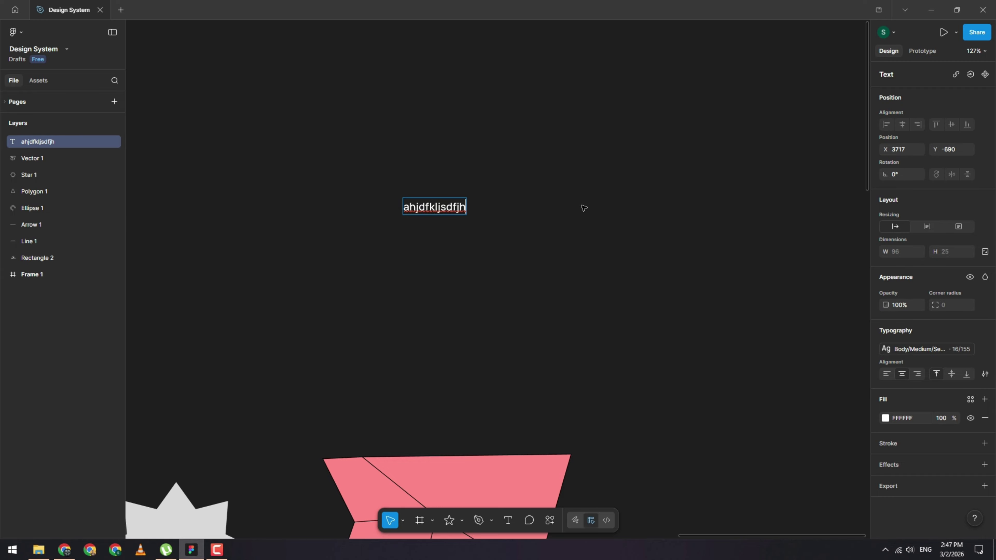
{"action": "key", "text": "Escape"}
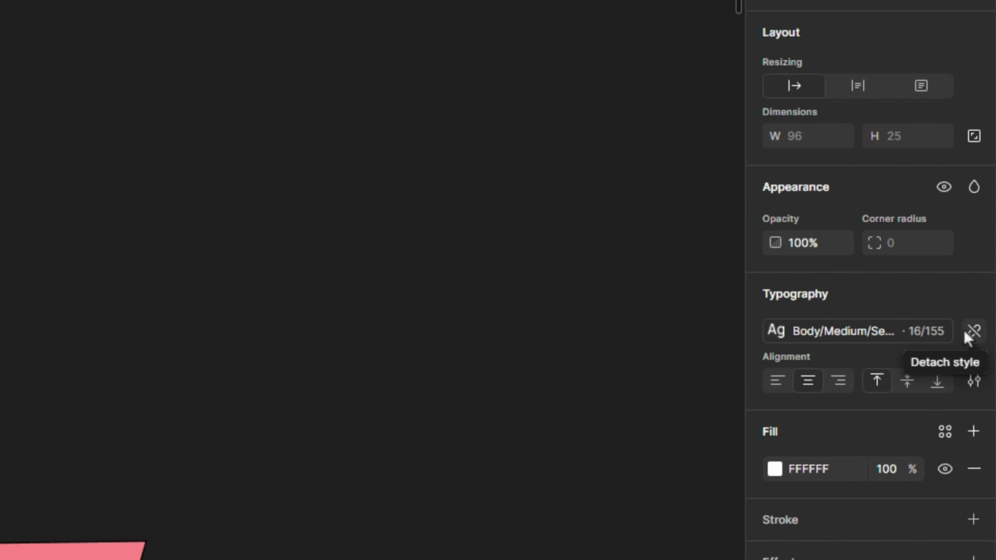
{"action": "left_click", "coordinate": [973, 332]}
Step: Browse the available font families for the text, previewing several while leaving Manrope applied
{"action": "left_click", "coordinate": [902, 341]}
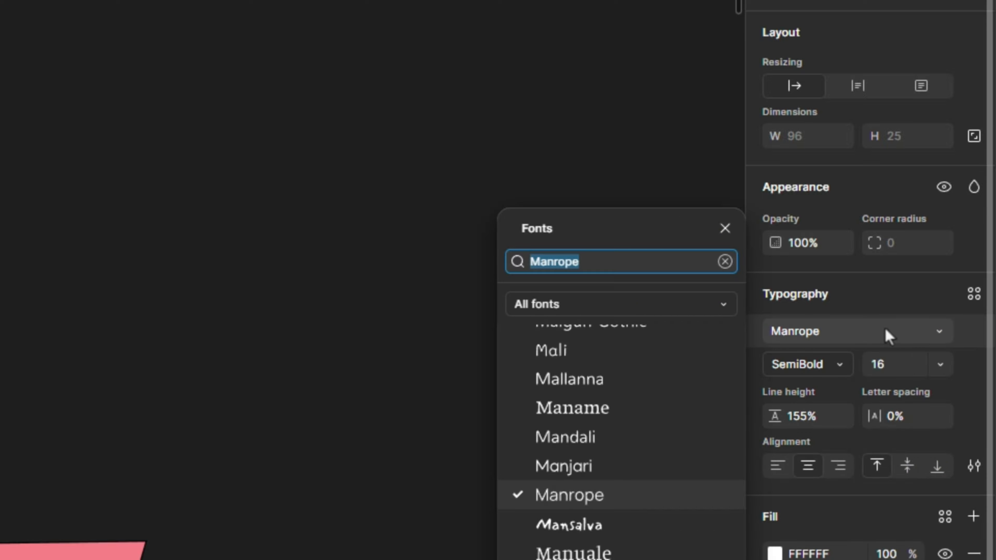
{"action": "scroll", "coordinate": [612, 416], "scroll_direction": "up", "scroll_amount": 10}
{"action": "scroll", "coordinate": [609, 416], "scroll_direction": "up", "scroll_amount": 10}
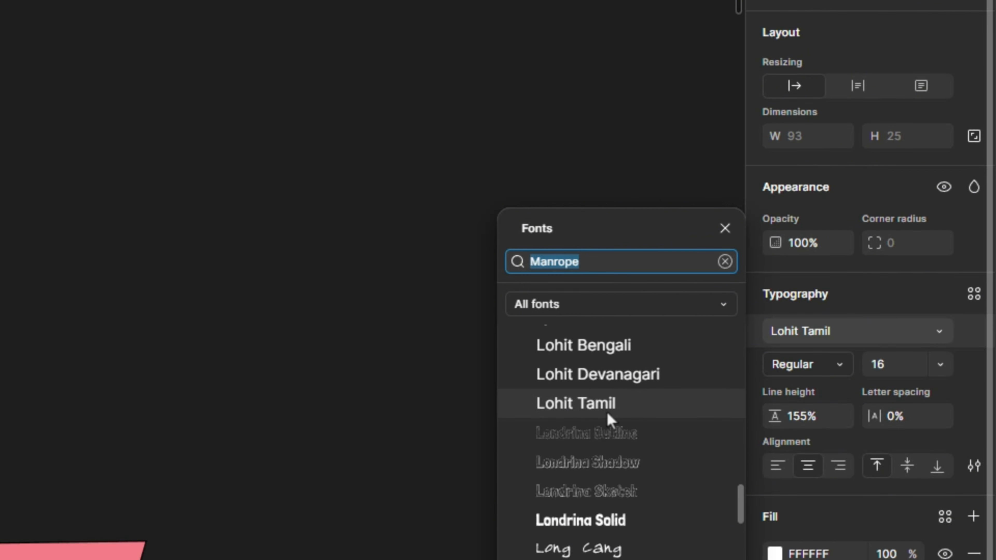
{"action": "scroll", "coordinate": [611, 420], "scroll_direction": "up", "scroll_amount": 10}
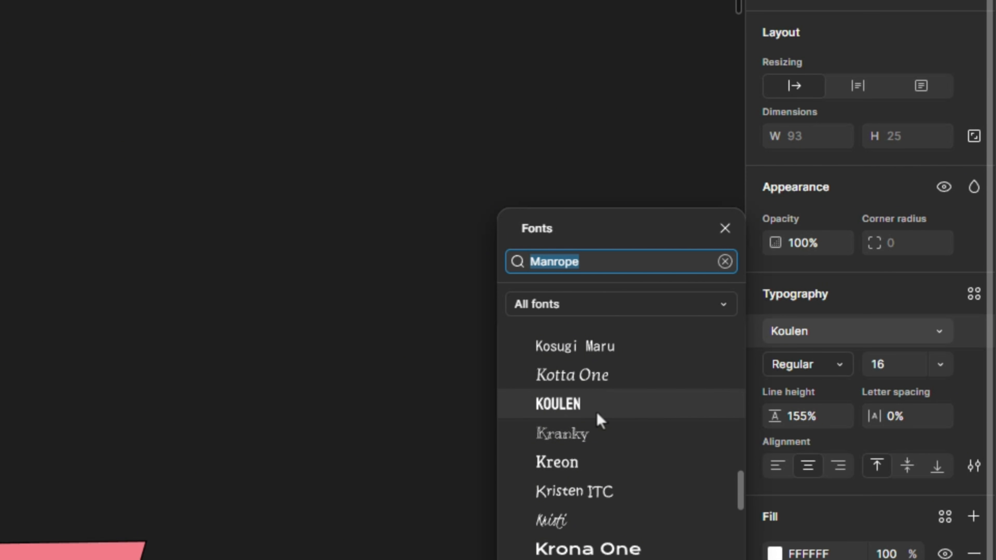
{"action": "scroll", "coordinate": [596, 412], "scroll_direction": "up", "scroll_amount": 8}
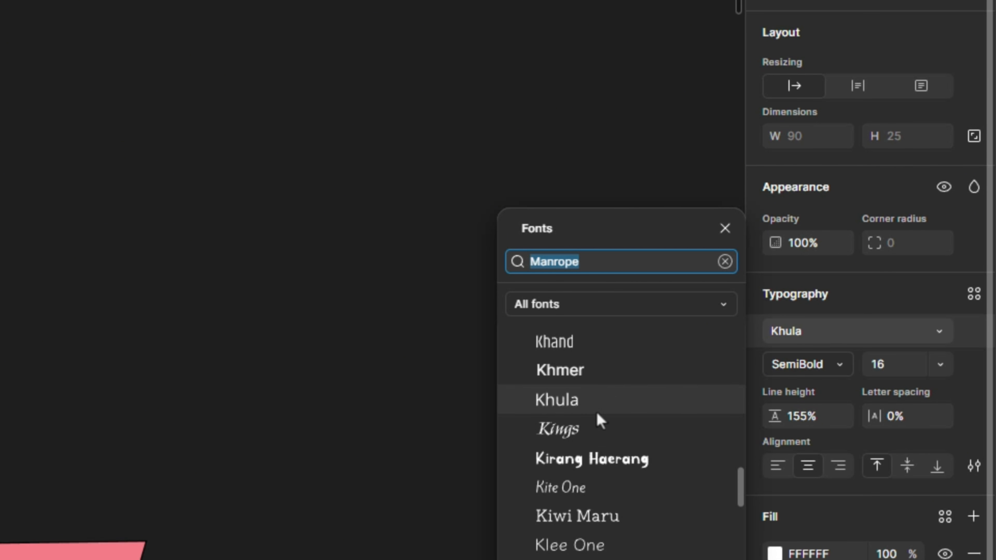
{"action": "scroll", "coordinate": [597, 413], "scroll_direction": "up", "scroll_amount": 10}
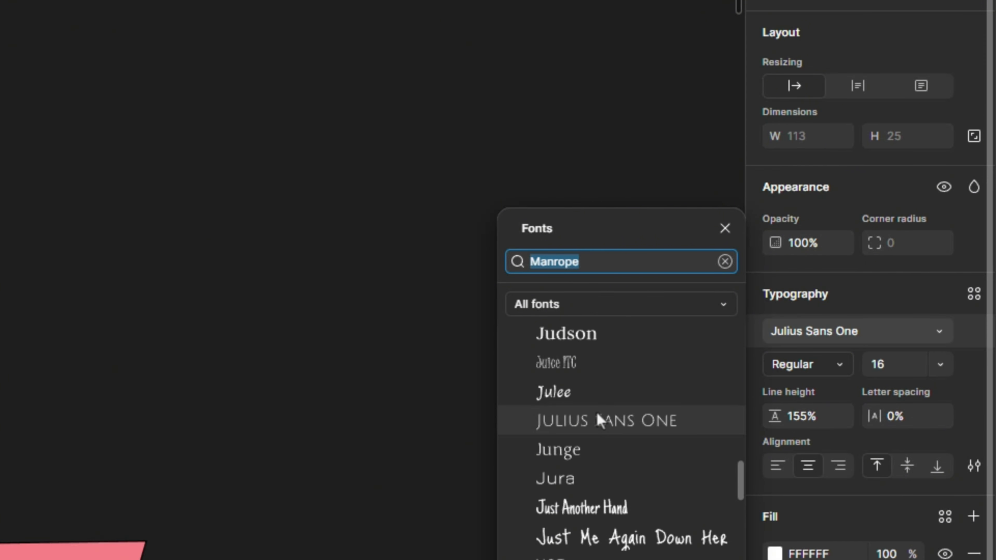
{"action": "scroll", "coordinate": [597, 415], "scroll_direction": "up", "scroll_amount": 8}
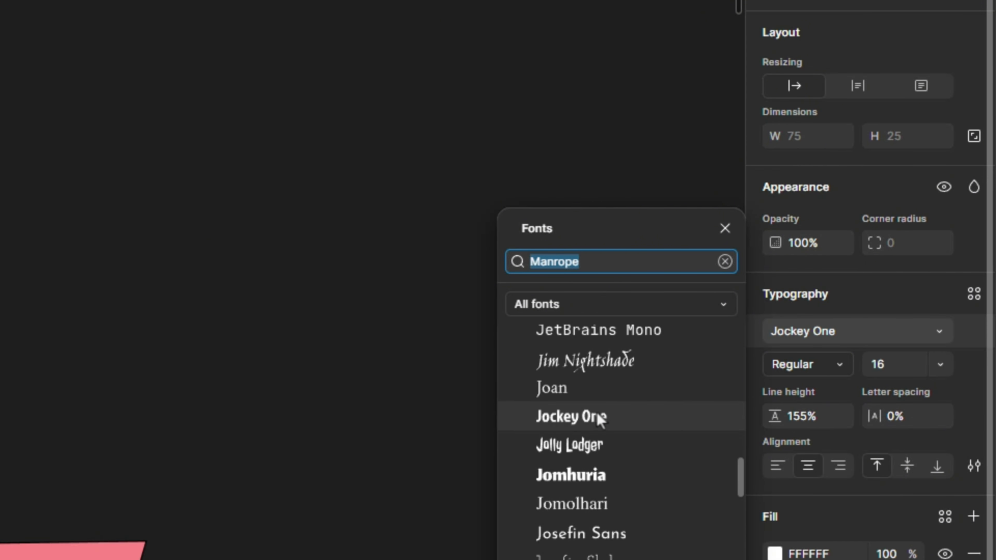
{"action": "scroll", "coordinate": [600, 472], "scroll_direction": "up", "scroll_amount": 5}
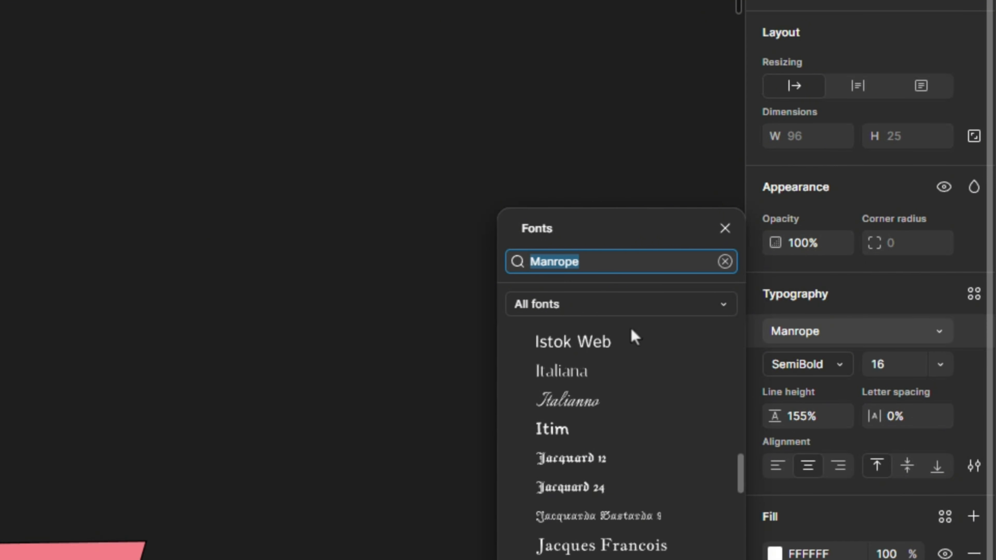
{"action": "left_click", "coordinate": [231, 276]}
{"action": "left_click", "coordinate": [262, 147]}
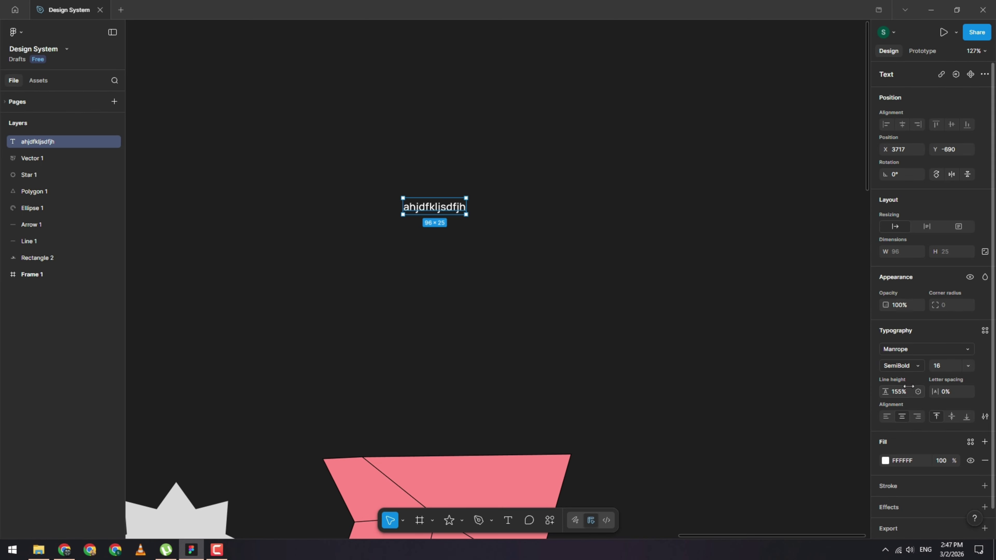
Step: Set the text's font weight to ExtraBold
{"action": "left_click", "coordinate": [913, 368]}
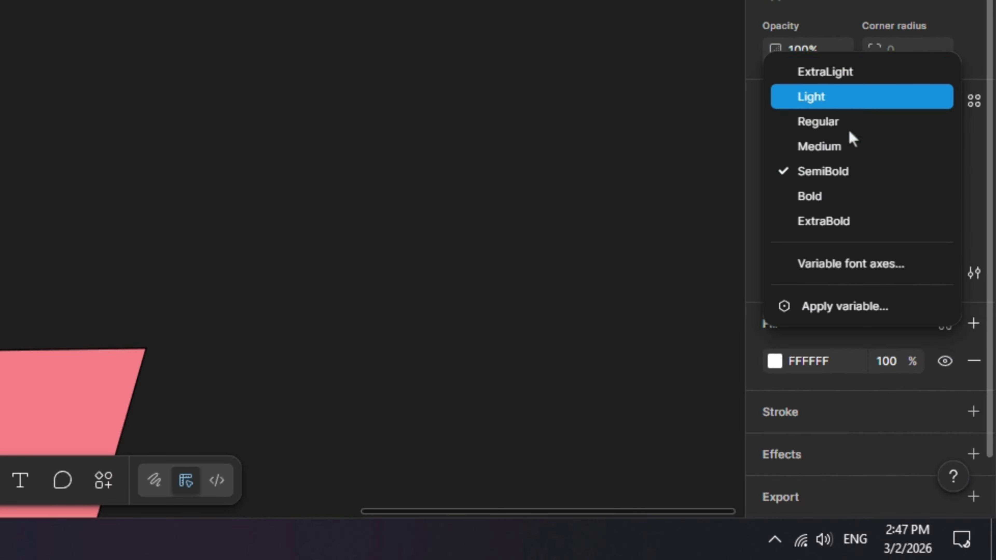
{"action": "left_click", "coordinate": [847, 221]}
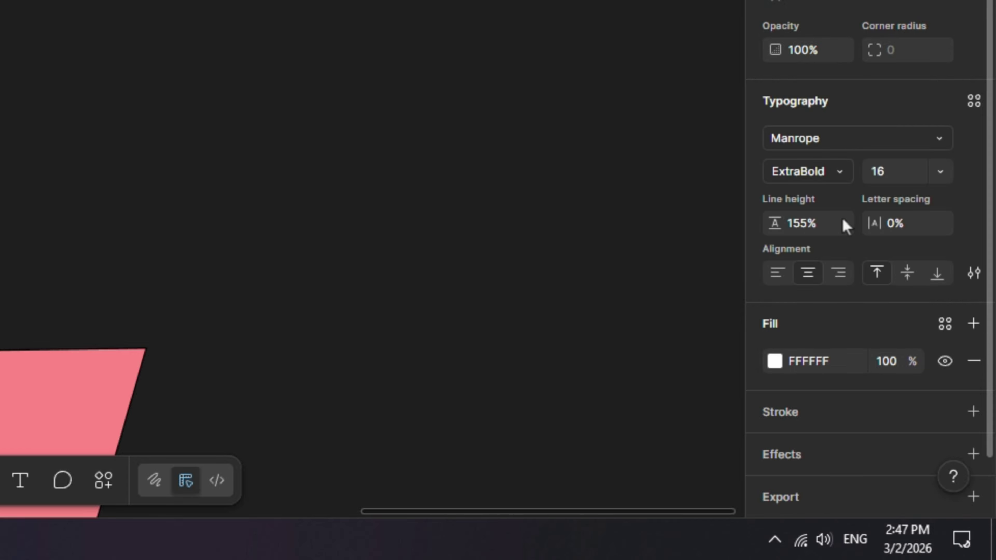
{"action": "left_click", "coordinate": [948, 180]}
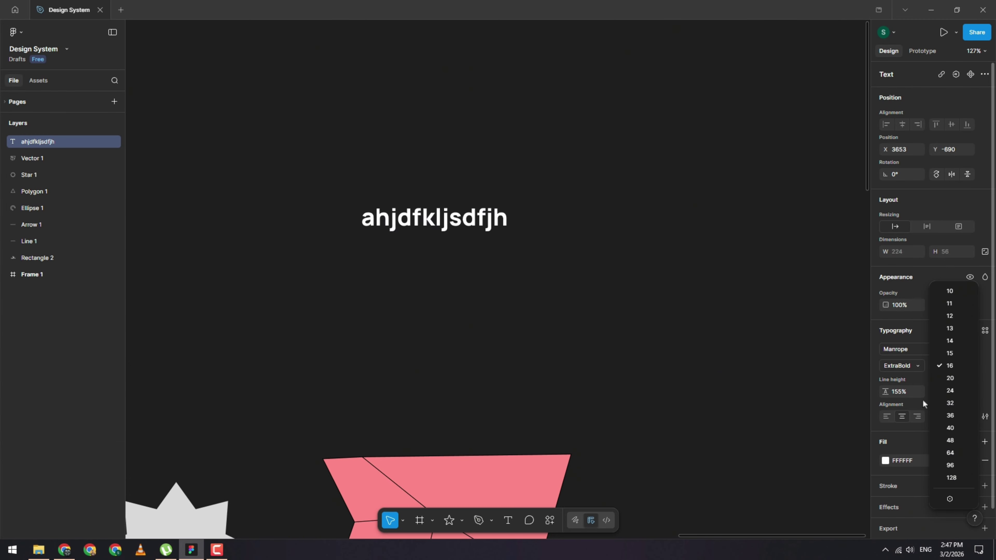
{"action": "left_click", "coordinate": [923, 397]}
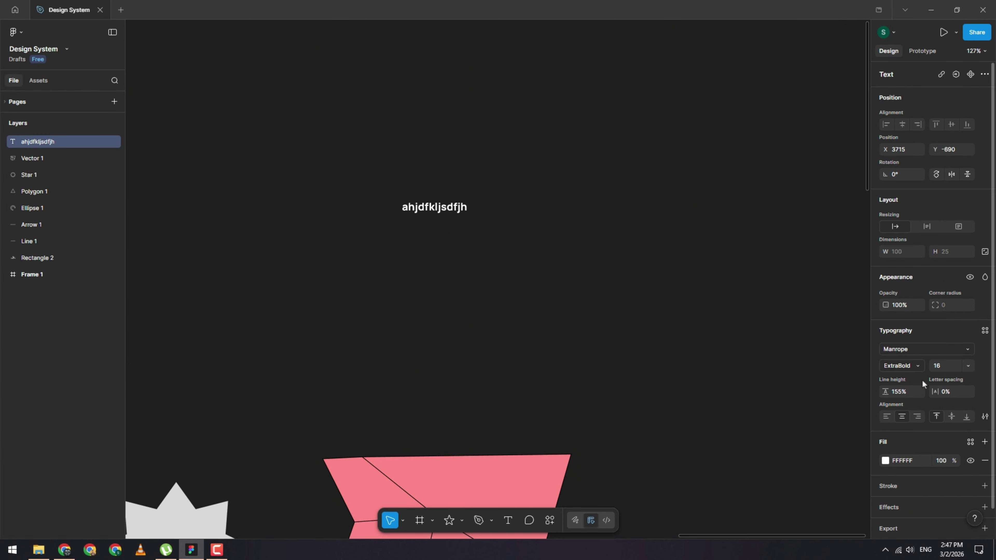
Step: Set the text's font size to 128 and move the text to about X 3460, Y -811
{"action": "left_click", "coordinate": [964, 365]}
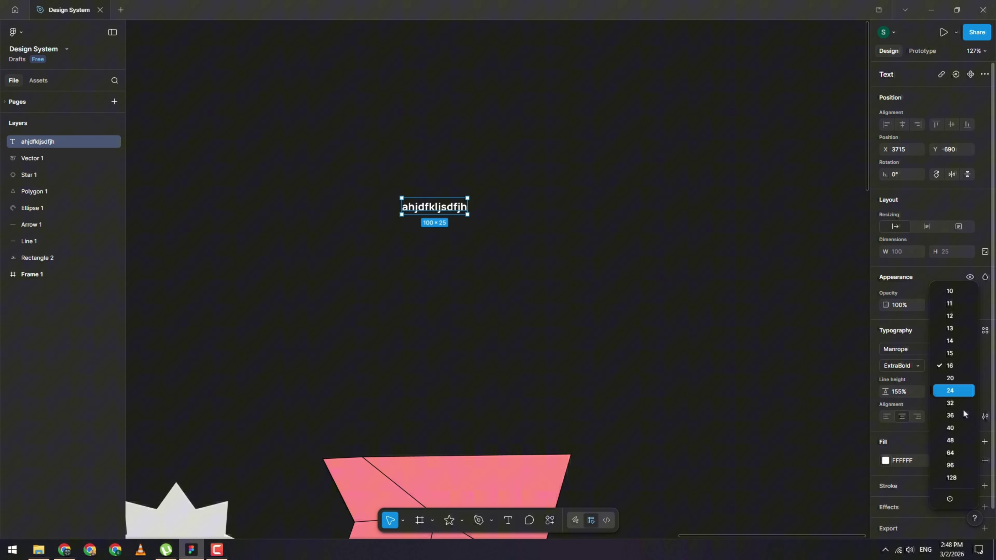
{"action": "left_click", "coordinate": [955, 478]}
{"action": "scroll", "coordinate": [609, 279], "scroll_direction": "down", "scroll_amount": 2}
{"action": "left_click_drag", "start_coordinate": [568, 275], "coordinate": [604, 220]}
Step: Set the text's font size to the custom value 256 and move the text to about X 3099, Y -963
{"action": "left_click", "coordinate": [970, 366]}
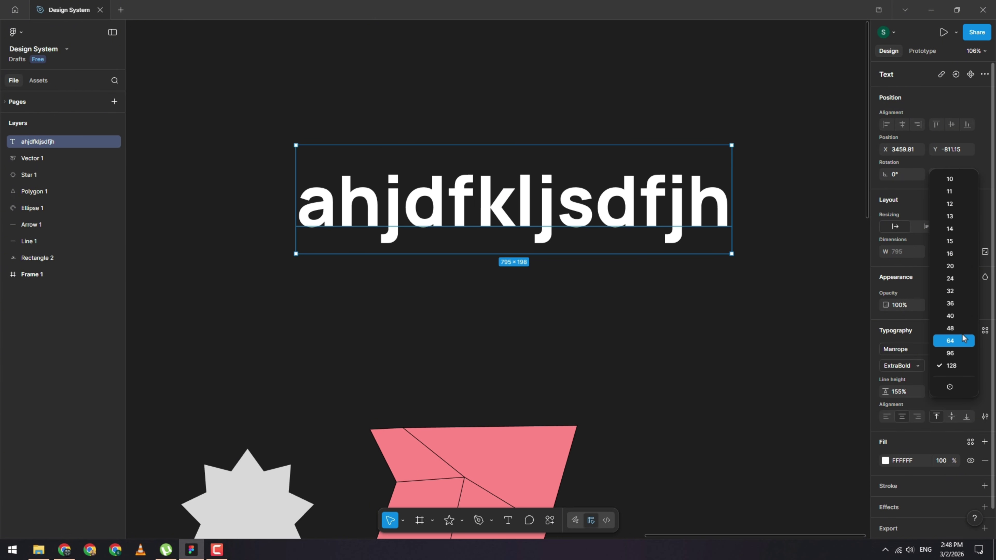
{"action": "left_click", "coordinate": [984, 391]}
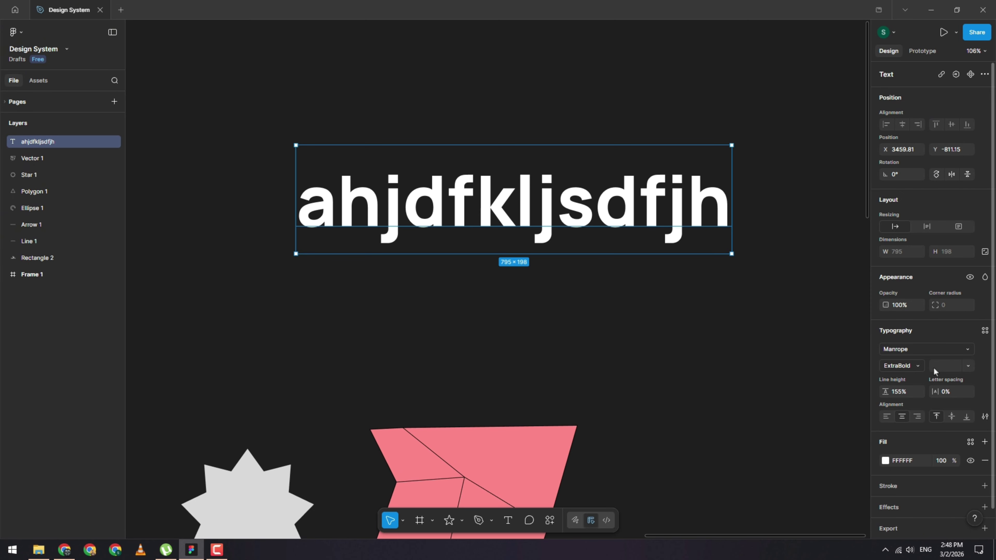
{"action": "type", "text": "asd"}
{"action": "type", "text": "256"}
{"action": "key", "text": "Return"}
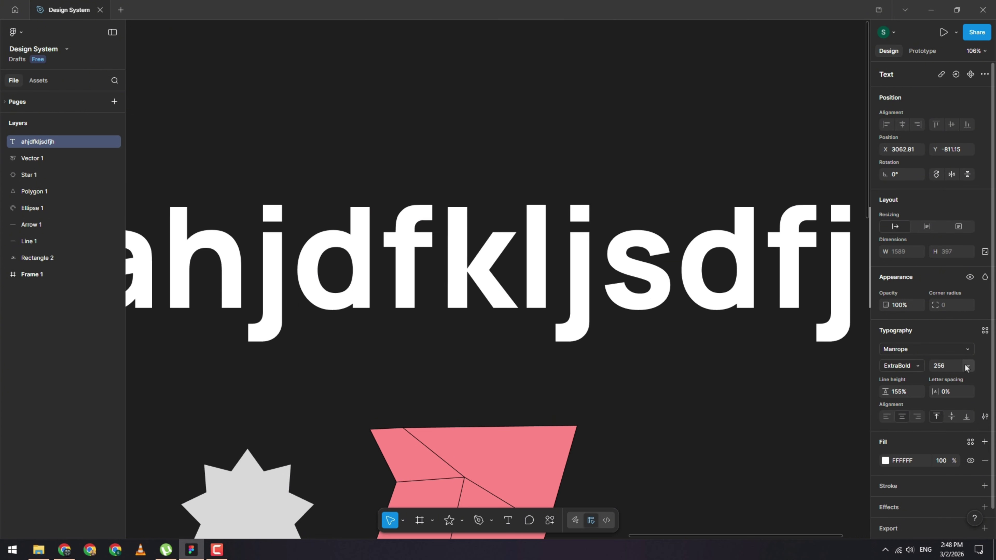
{"action": "scroll", "coordinate": [516, 276], "scroll_direction": "down", "scroll_amount": 4, "text": "ctrl"}
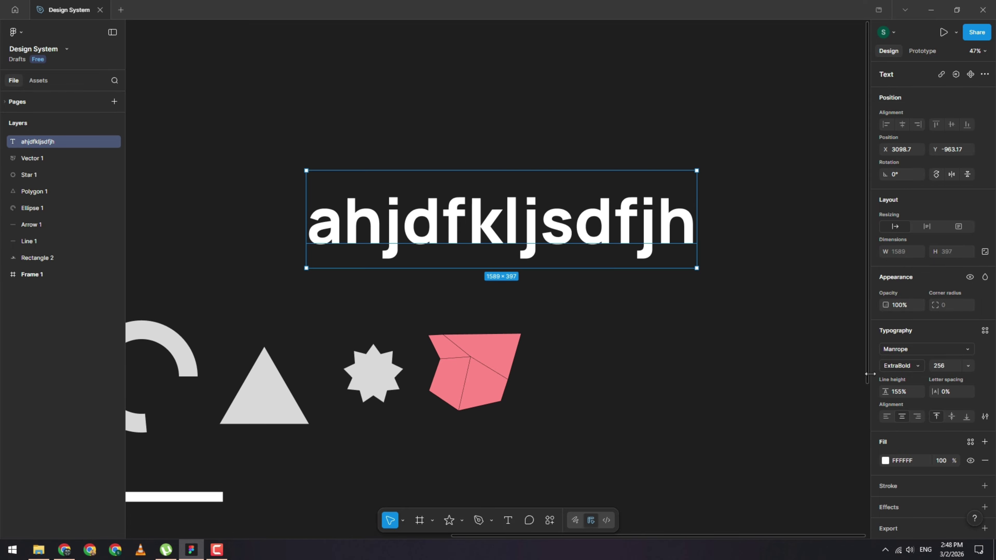
{"action": "left_click", "coordinate": [968, 366]}
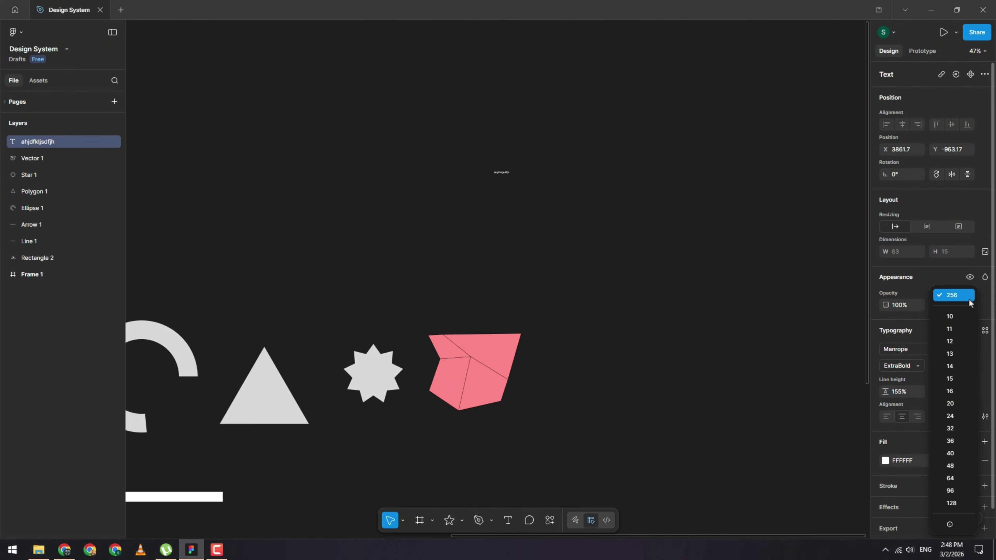
{"action": "left_click", "coordinate": [908, 409]}
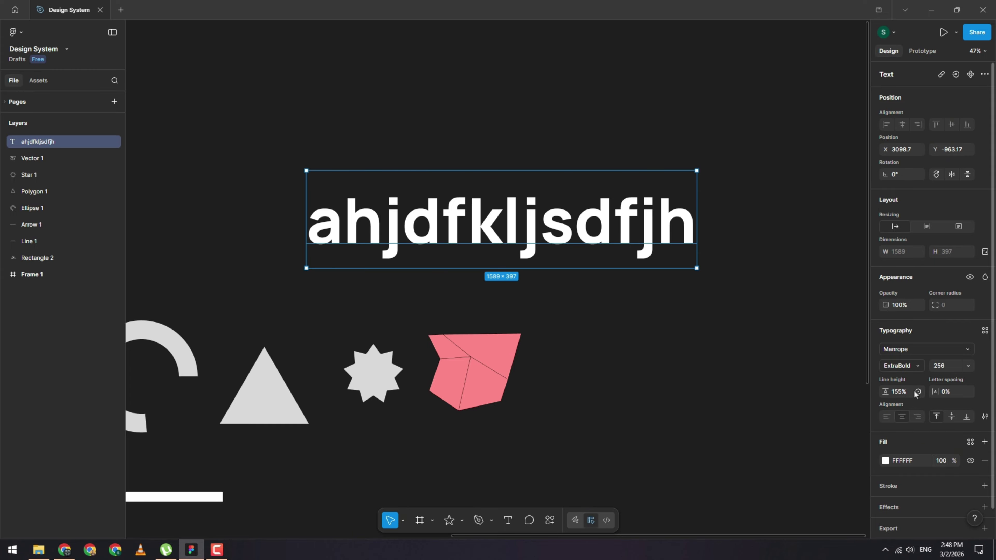
Step: Try different line heights on the text: 281%, 0%, and about 82%
{"action": "left_click", "coordinate": [917, 392]}
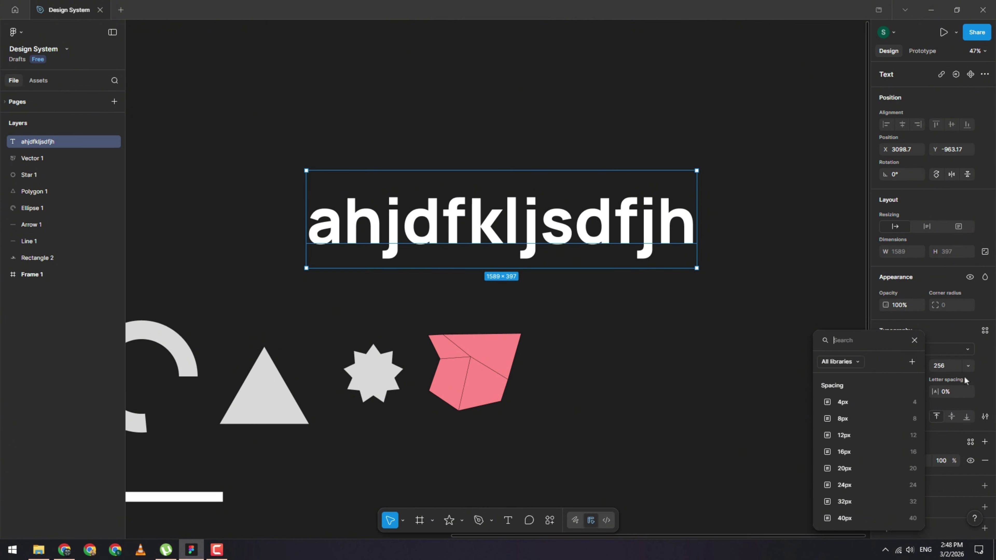
{"action": "left_click", "coordinate": [982, 386]}
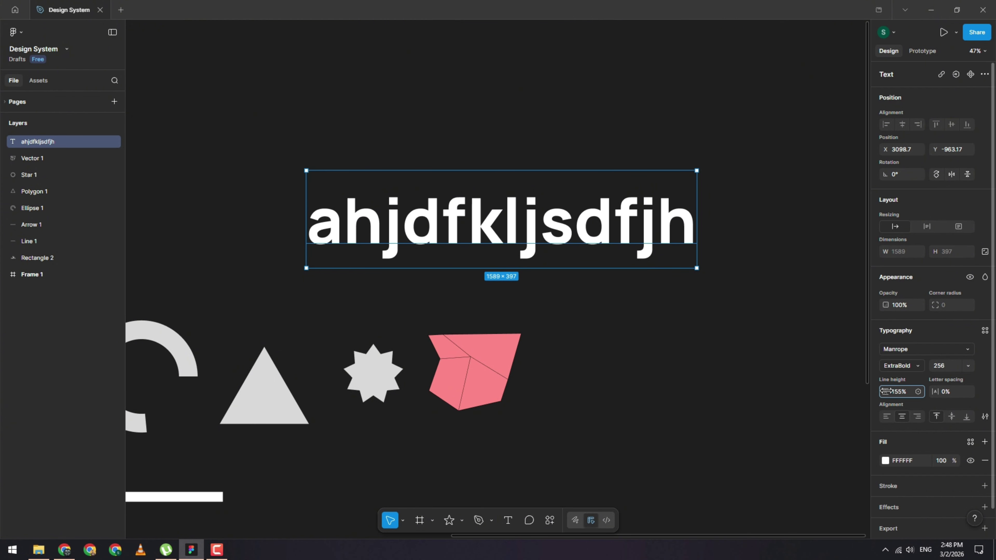
{"action": "left_click_drag", "start_coordinate": [892, 395], "coordinate": [786, 341]}
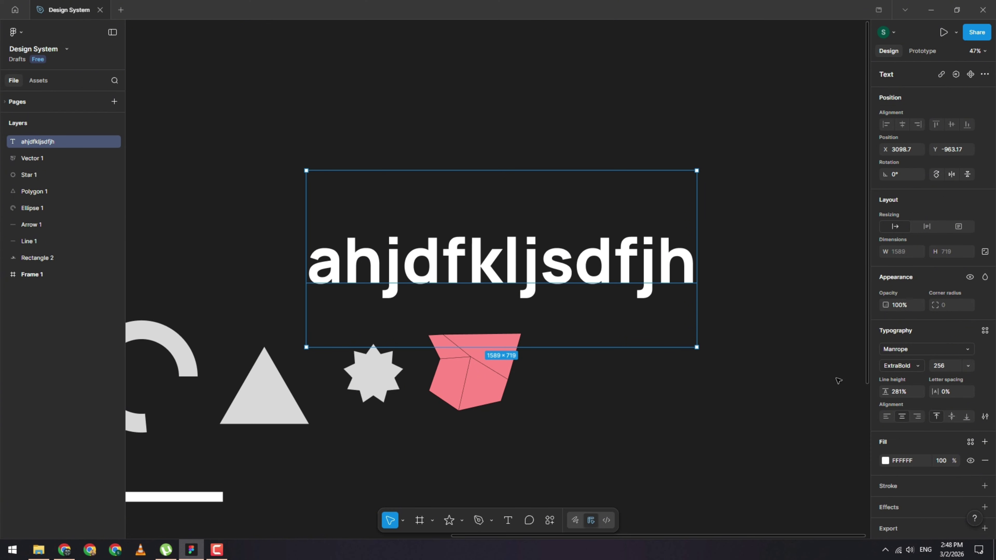
{"action": "left_click_drag", "start_coordinate": [890, 392], "coordinate": [689, 197]}
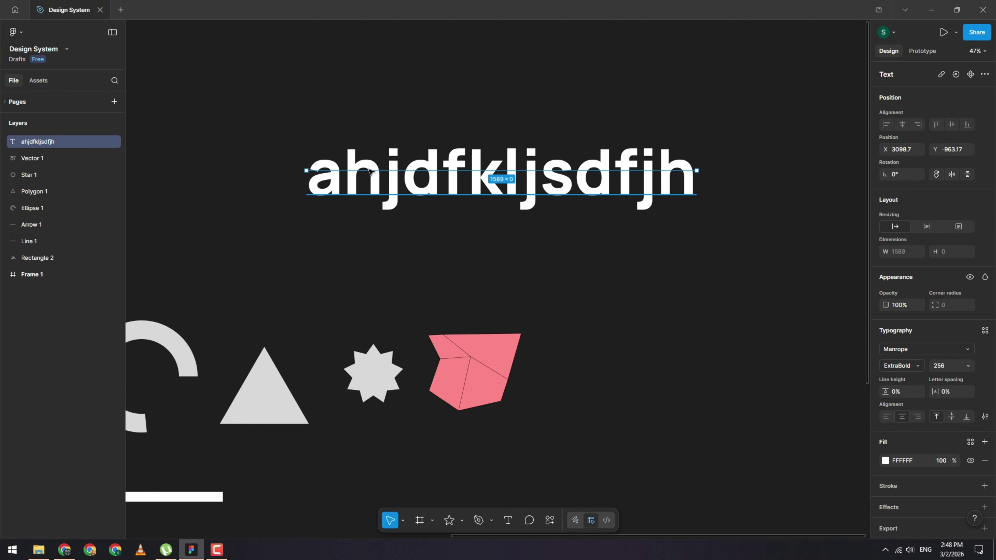
{"action": "left_click_drag", "start_coordinate": [880, 390], "coordinate": [775, 360]}
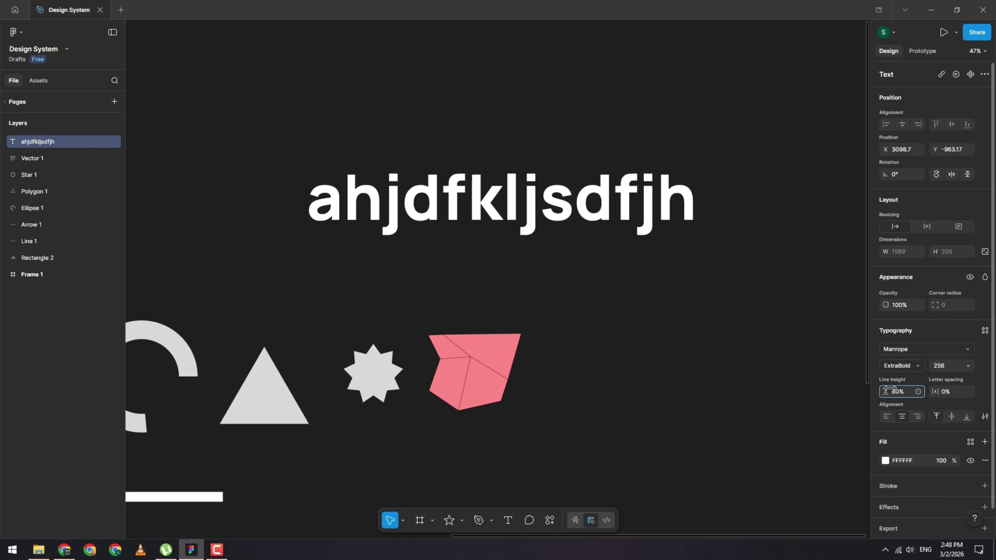
Step: Reset the text's line height to Auto
{"action": "left_click", "coordinate": [918, 392]}
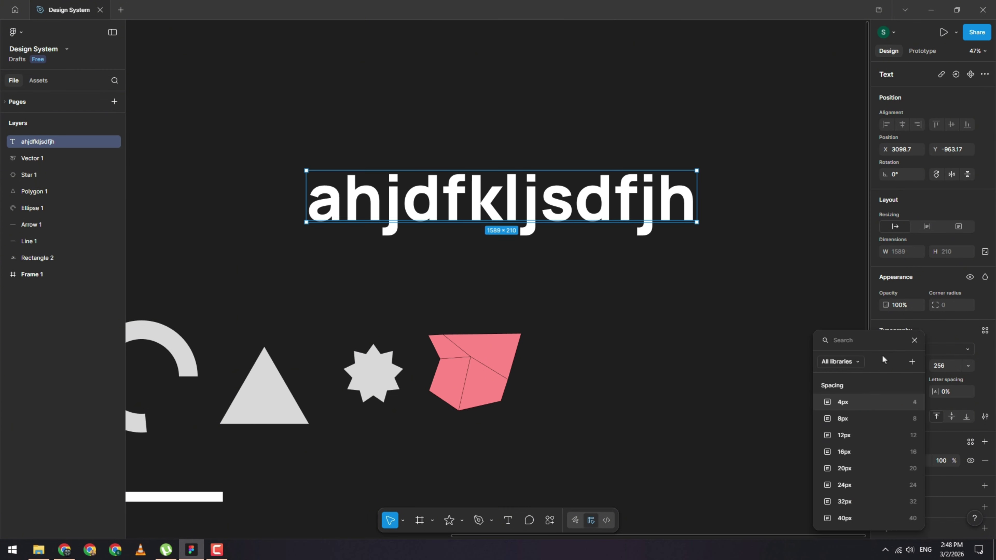
{"action": "left_click", "coordinate": [933, 330]}
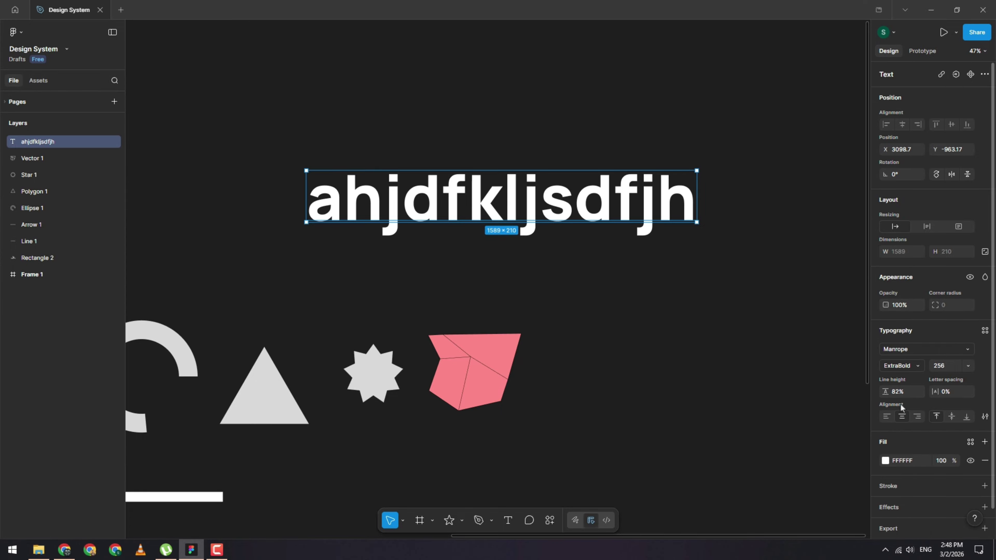
{"action": "key", "text": "BackSpace"}
{"action": "key", "text": "Return"}
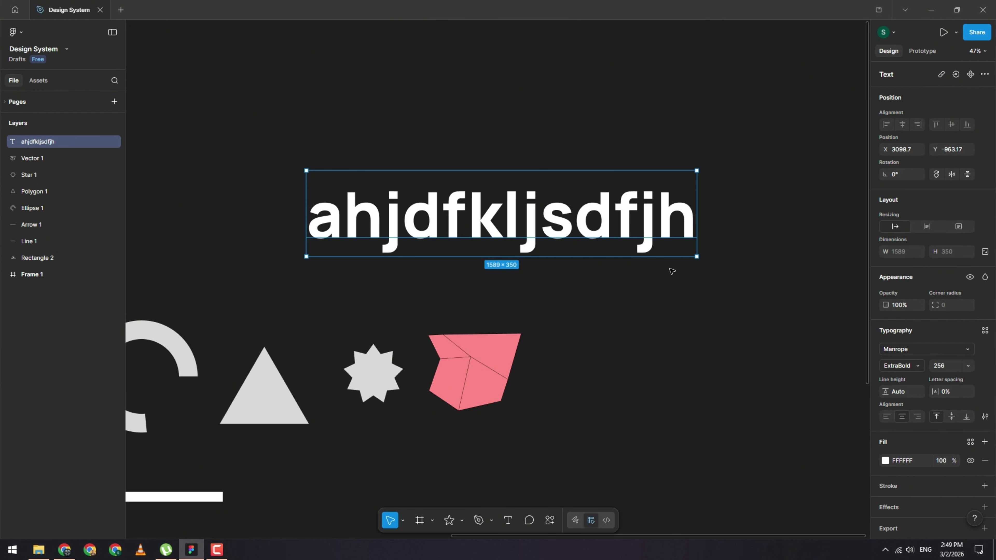
Step: Try a tighter letter spacing on the large text, then restore it to 0%
{"action": "mouse_move", "coordinate": [935, 391]}
{"action": "left_mouse_down"}
{"action": "mouse_move", "coordinate": [969, 395]}
{"action": "mouse_move", "coordinate": [901, 399]}
{"action": "mouse_move", "coordinate": [933, 400]}
{"action": "left_mouse_up"}
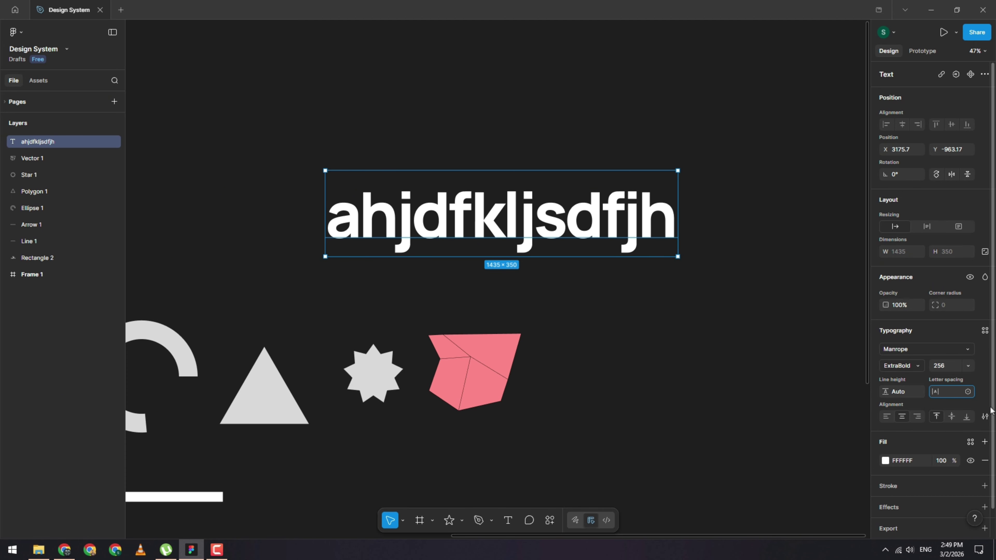
{"action": "key", "text": "Escape"}
{"action": "key", "text": "Return"}
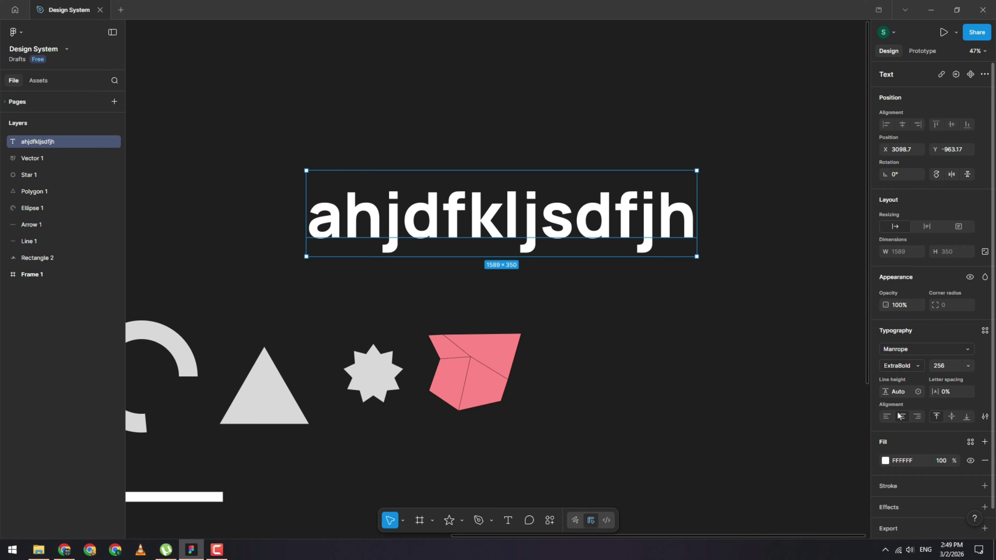
Step: Widen the text box to about 2365 and move it higher above the shapes
{"action": "scroll", "coordinate": [696, 234], "scroll_direction": "down", "scroll_amount": 3}
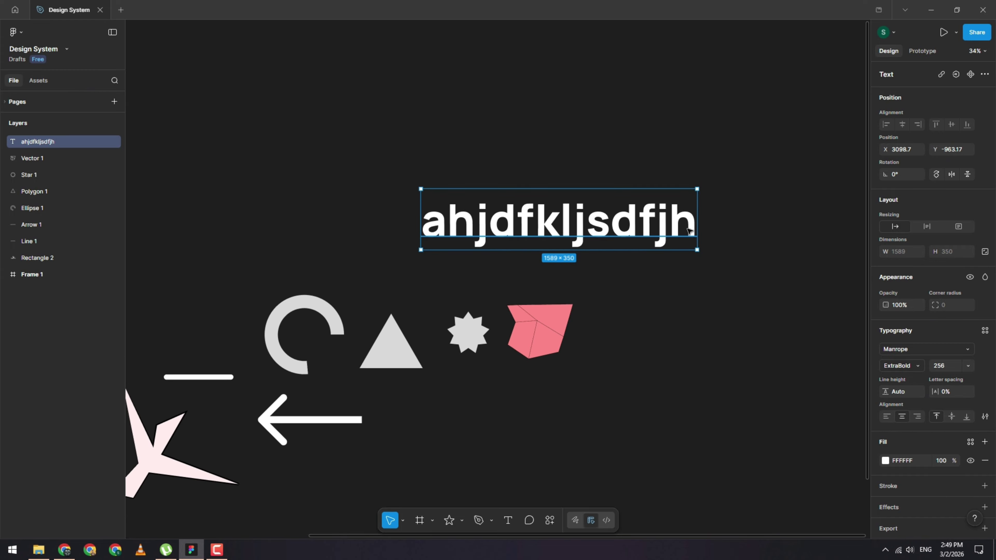
{"action": "left_click_drag", "start_coordinate": [696, 225], "coordinate": [832, 225]}
{"action": "scroll", "coordinate": [607, 239], "scroll_direction": "right", "scroll_amount": 3}
{"action": "left_click_drag", "start_coordinate": [606, 239], "coordinate": [615, 186]}
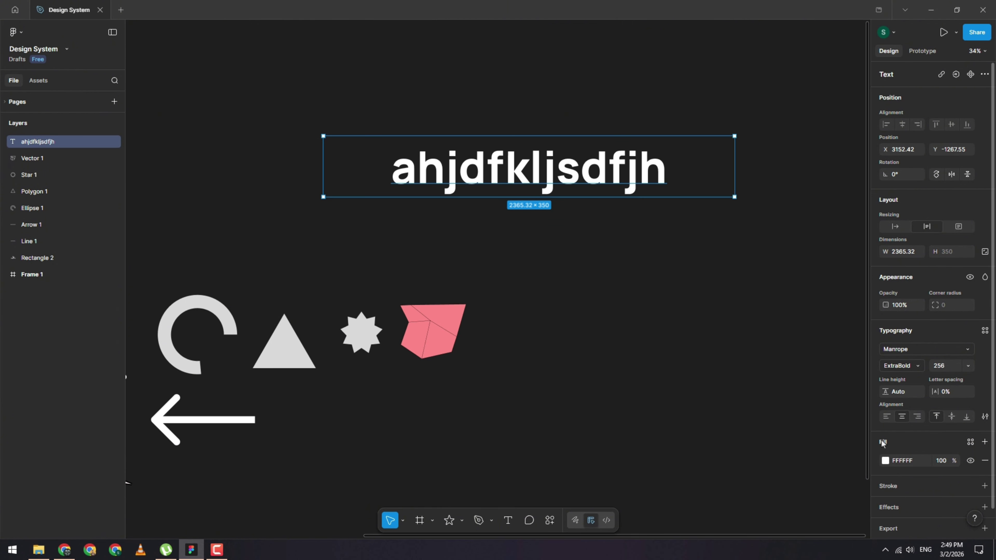
Step: Try left, centre and right horizontal alignment on the text inside its widened box
{"action": "left_click", "coordinate": [887, 417]}
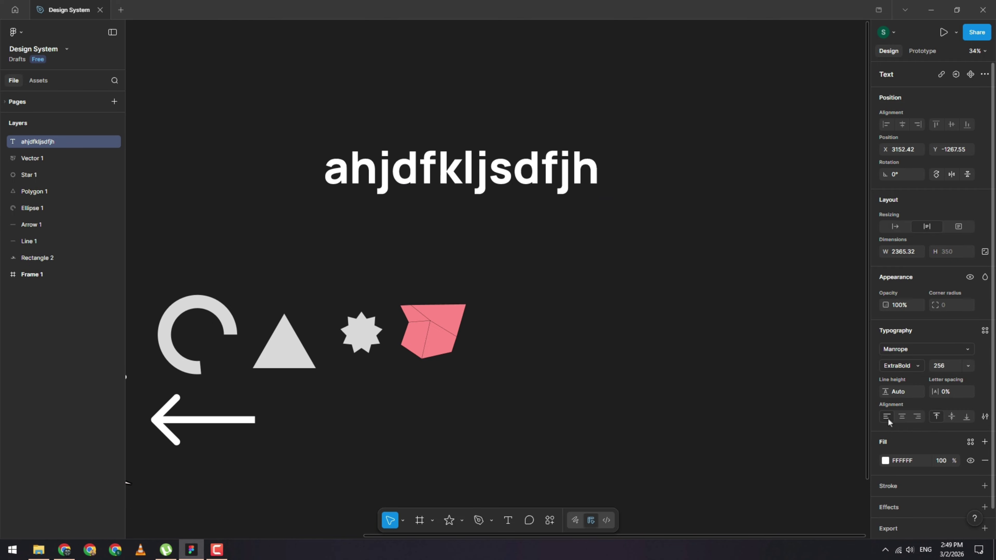
{"action": "left_click", "coordinate": [902, 417]}
{"action": "left_click", "coordinate": [917, 418]}
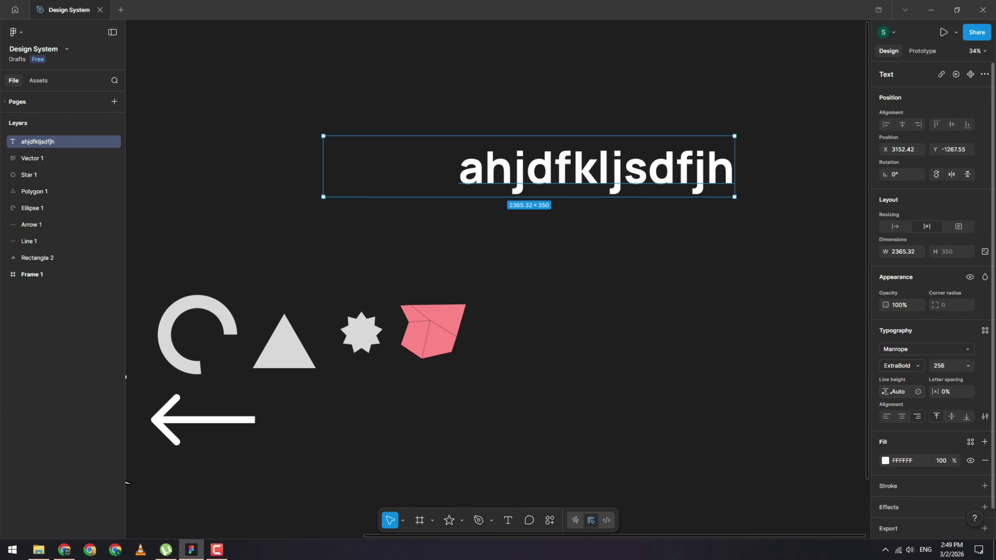
Step: Set the text's line height to 224.2%, try middle and bottom vertical alignment, and return it to top
{"action": "left_click_drag", "start_coordinate": [885, 392], "coordinate": [864, 366]}
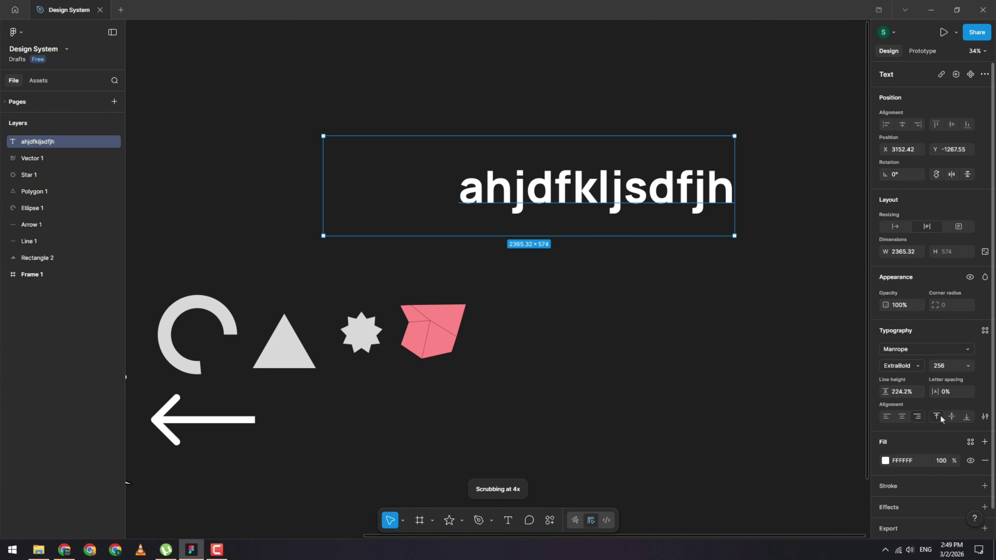
{"action": "left_click", "coordinate": [950, 419]}
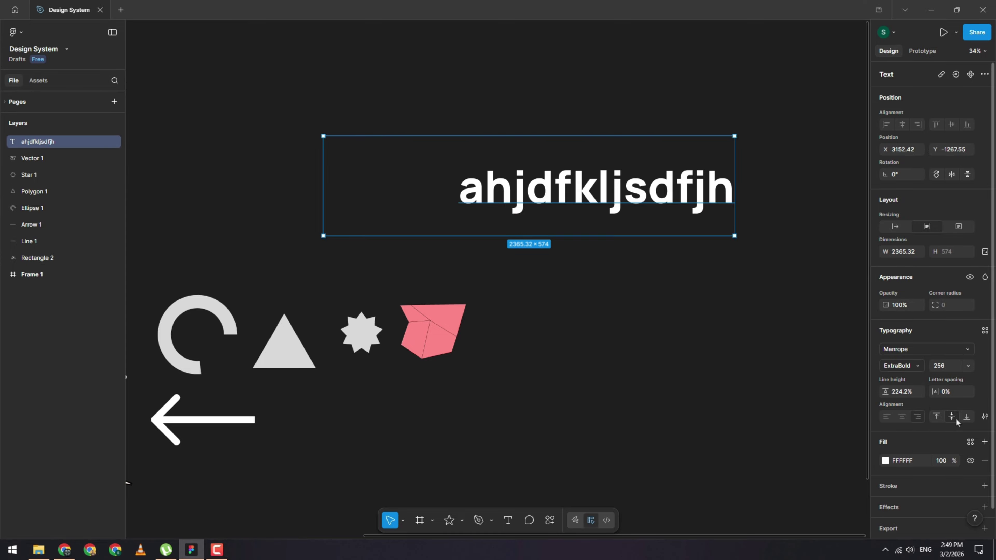
{"action": "left_click", "coordinate": [967, 419]}
{"action": "left_click", "coordinate": [937, 417]}
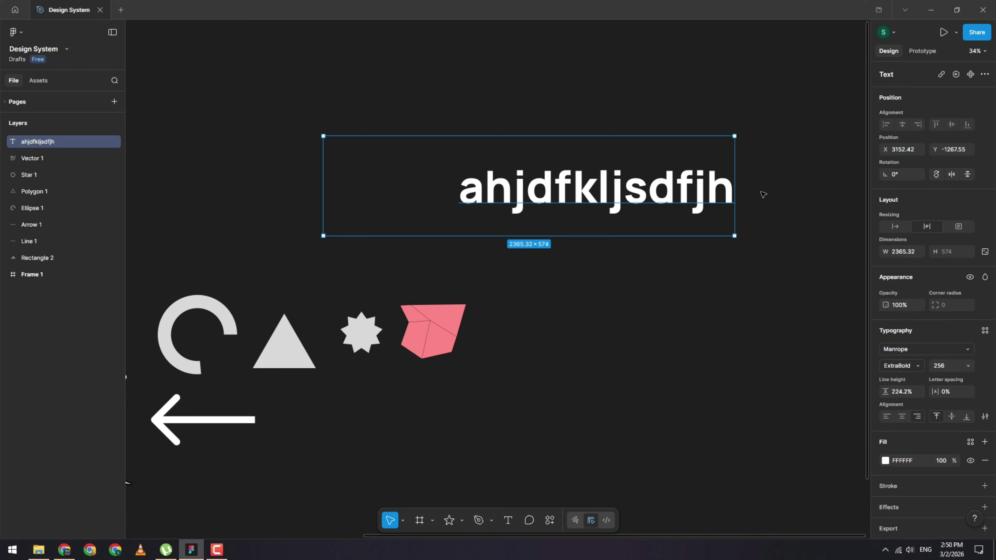
Step: Resize the text box to about 1952 × 1333 and align its text left
{"action": "left_click_drag", "start_coordinate": [652, 236], "coordinate": [701, 376]}
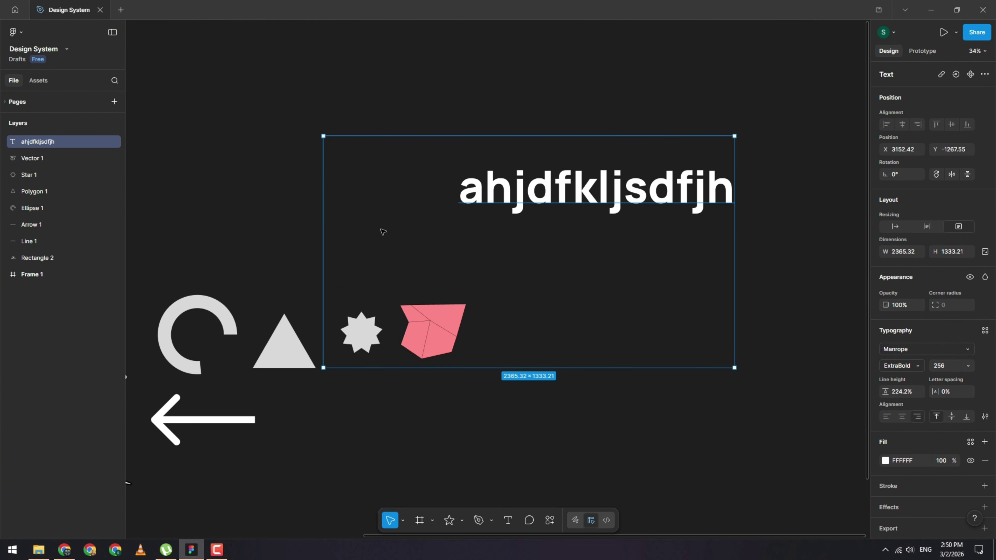
{"action": "left_click_drag", "start_coordinate": [324, 220], "coordinate": [395, 201]}
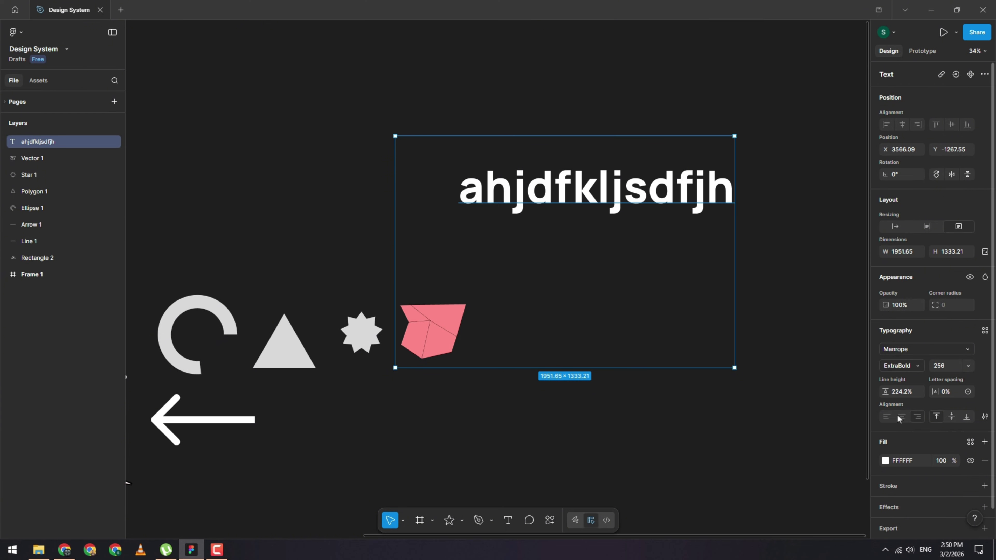
{"action": "left_click", "coordinate": [886, 416]}
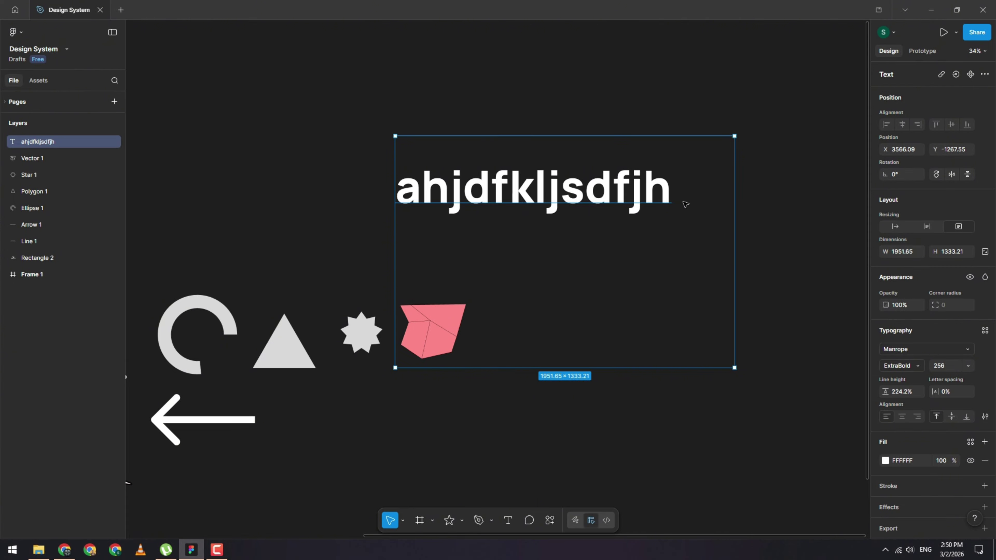
Step: Try auto width and auto height on the text box, ending with a fixed size of about 2265 × 1231
{"action": "left_click", "coordinate": [898, 231]}
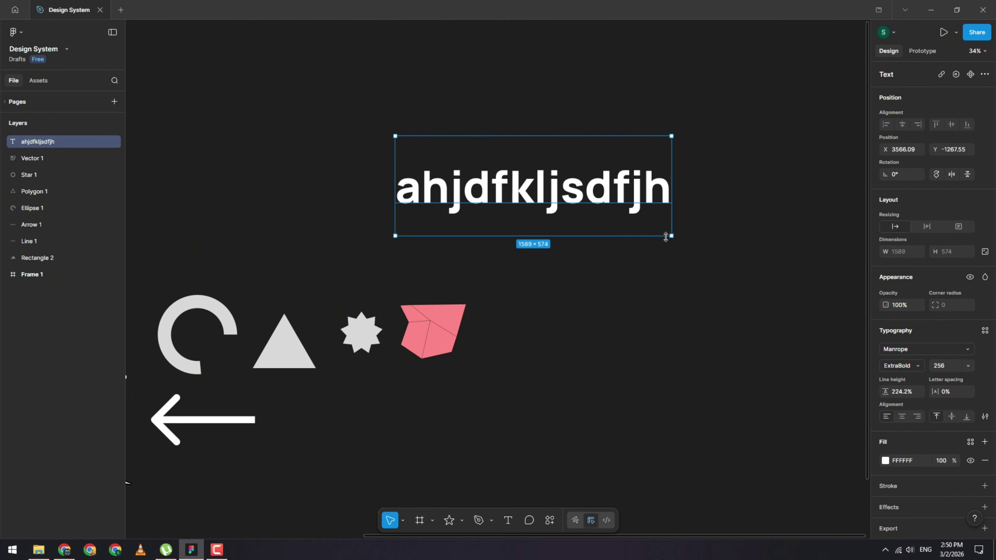
{"action": "left_click_drag", "start_coordinate": [664, 240], "coordinate": [664, 421]}
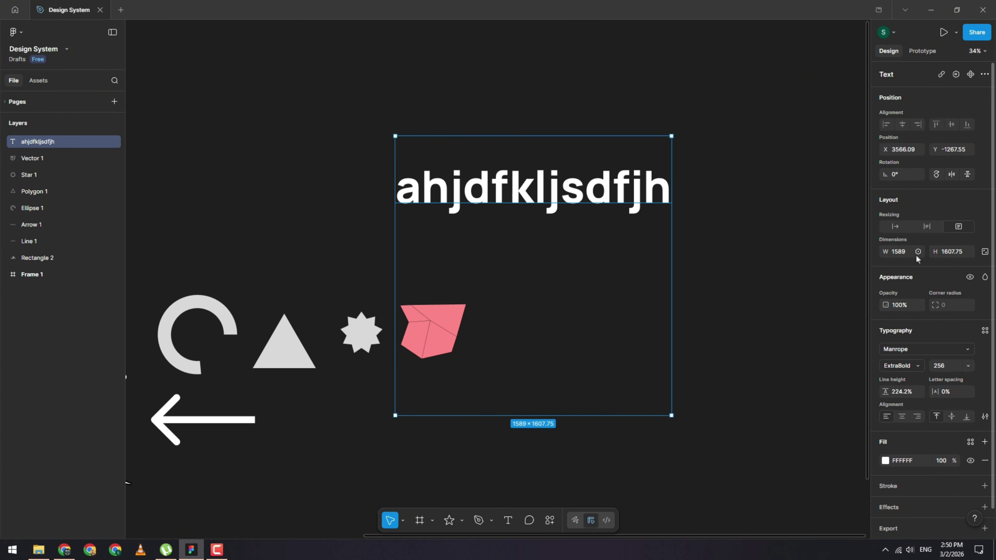
{"action": "left_click", "coordinate": [928, 227]}
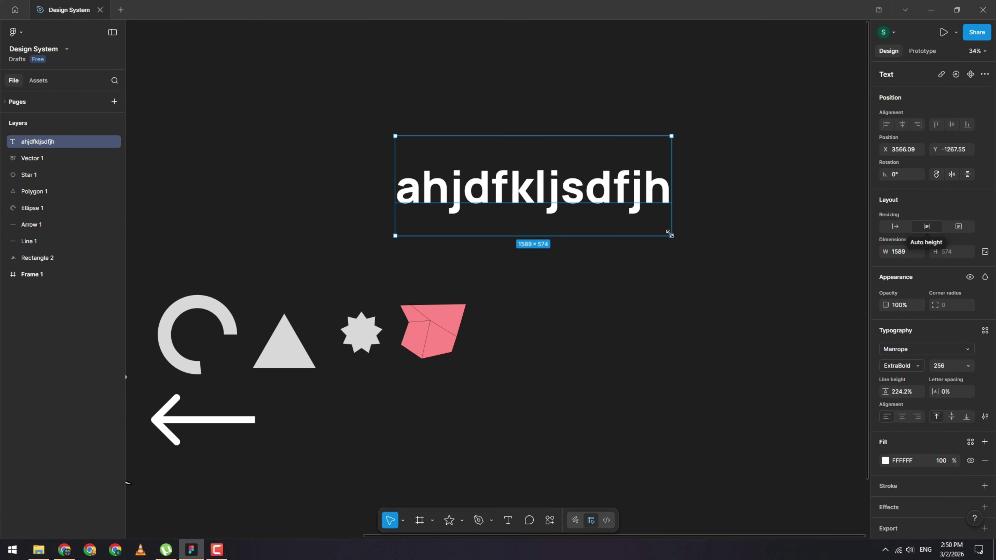
{"action": "left_click_drag", "start_coordinate": [671, 235], "coordinate": [789, 349]}
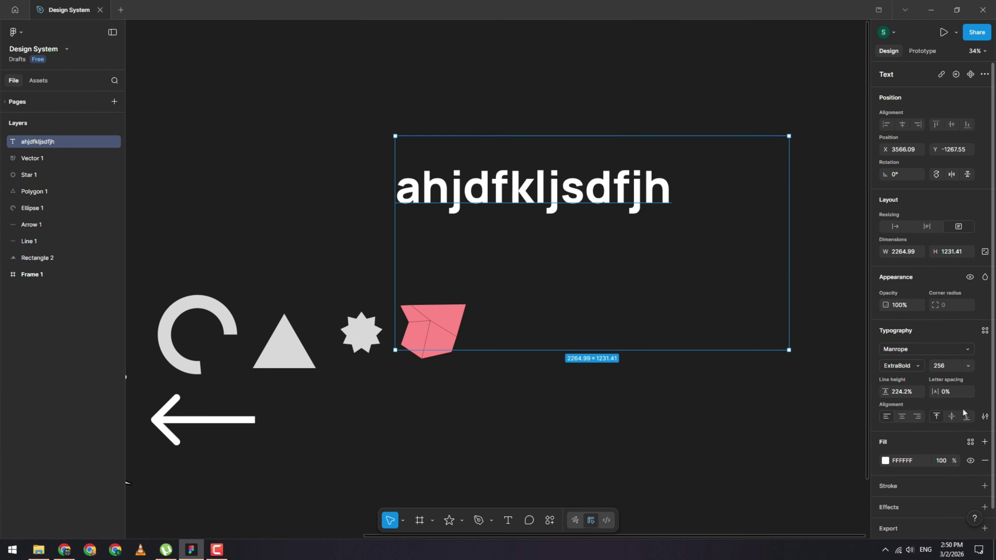
Step: Move the text box further up above the shapes and set its resizing to auto width
{"action": "left_click", "coordinate": [985, 416]}
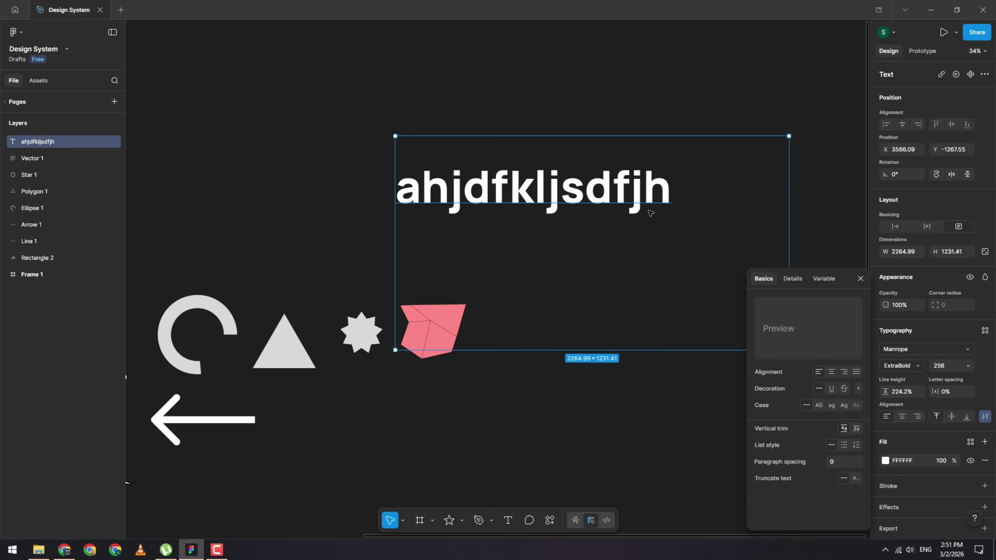
{"action": "left_click_drag", "start_coordinate": [645, 216], "coordinate": [623, 142]}
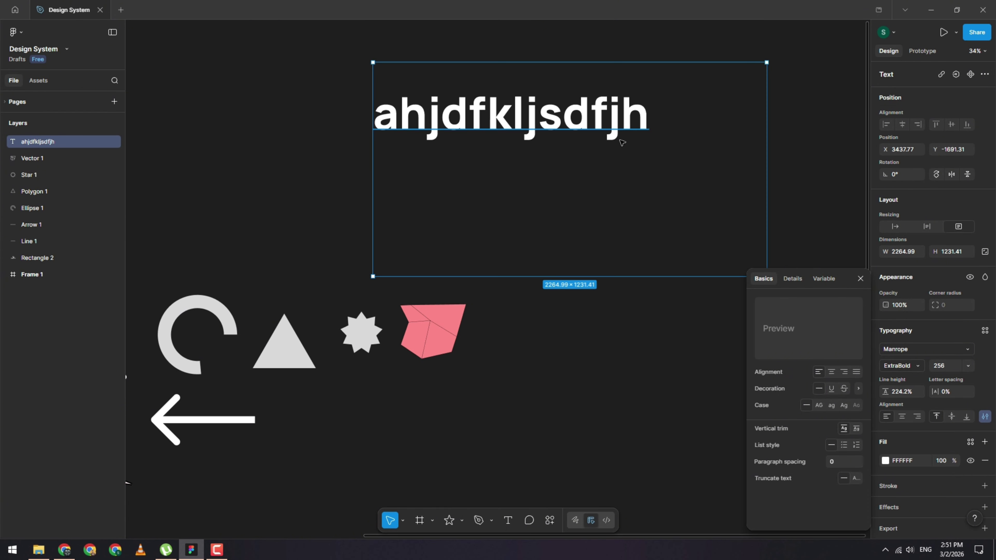
{"action": "left_click", "coordinate": [895, 228]}
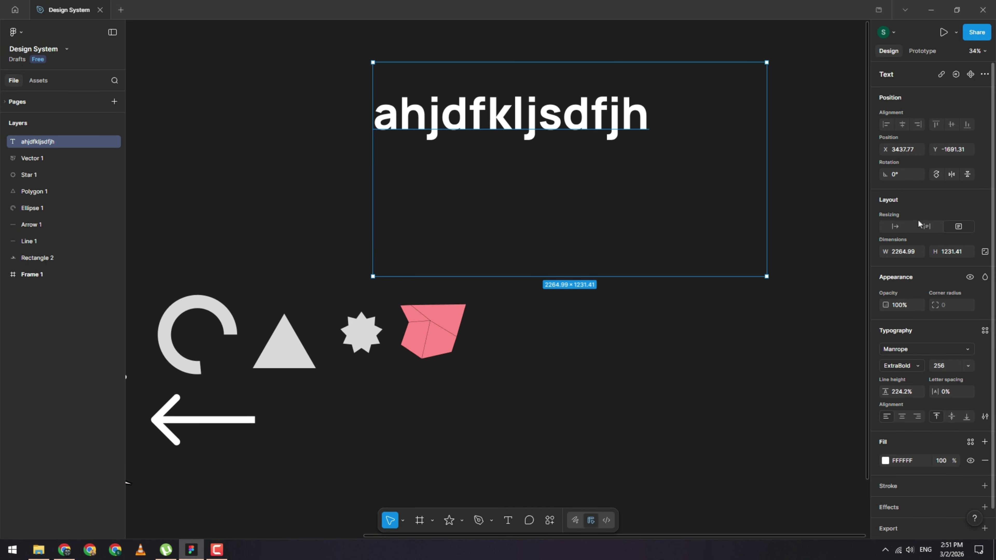
{"action": "left_click", "coordinate": [895, 227]}
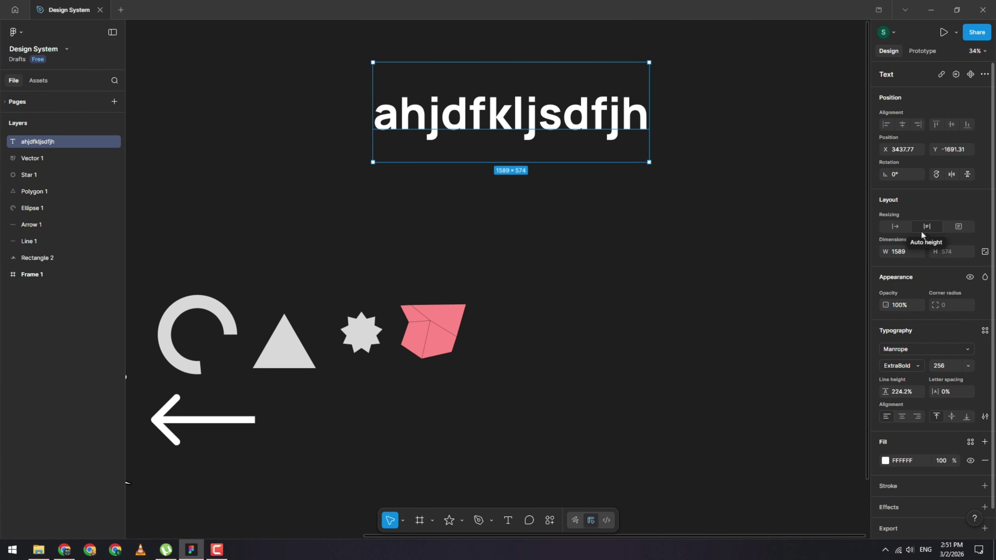
{"action": "left_click", "coordinate": [898, 227]}
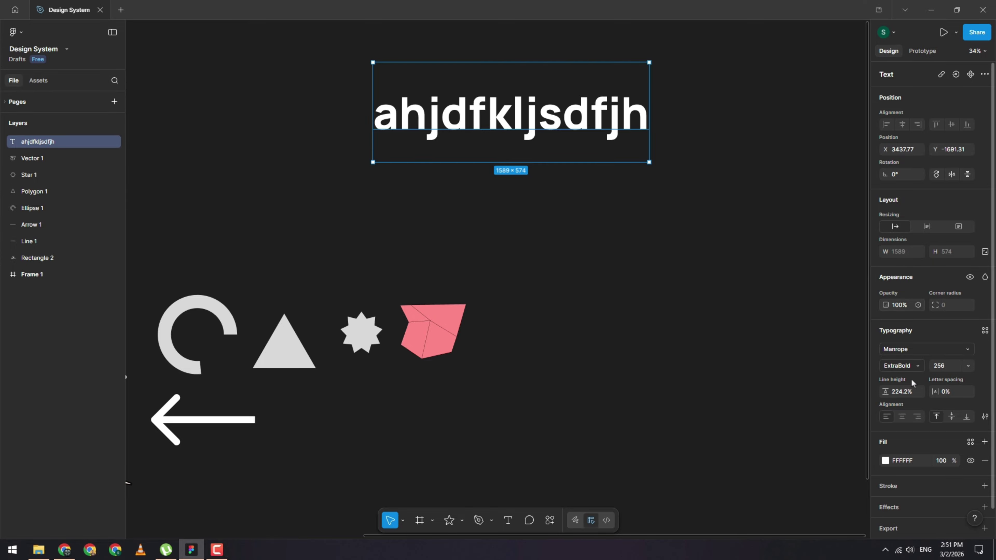
Step: Try the Heading/H6 text style on the large text and move it, then undo both changes and deselect it
{"action": "left_click", "coordinate": [984, 332]}
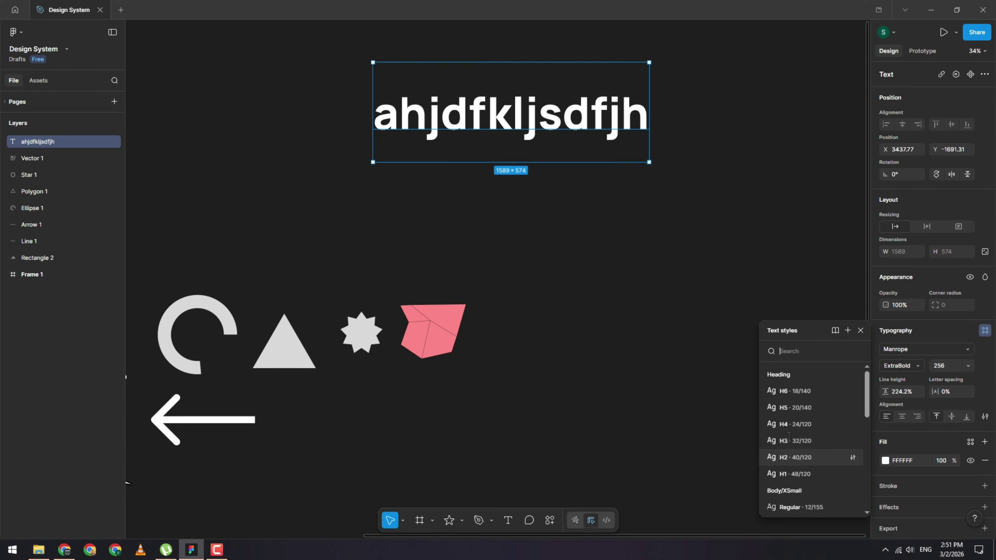
{"action": "left_click", "coordinate": [603, 304]}
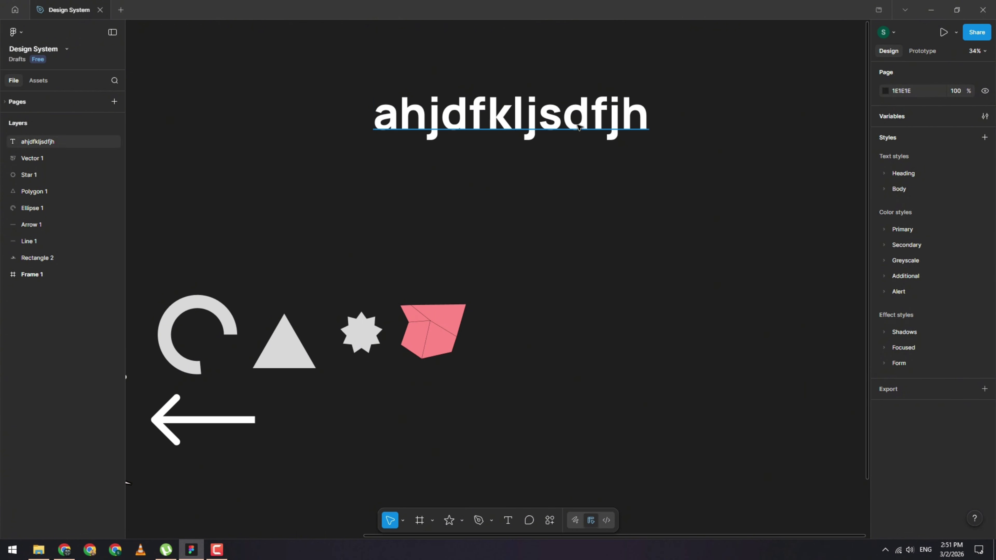
{"action": "left_click", "coordinate": [573, 117]}
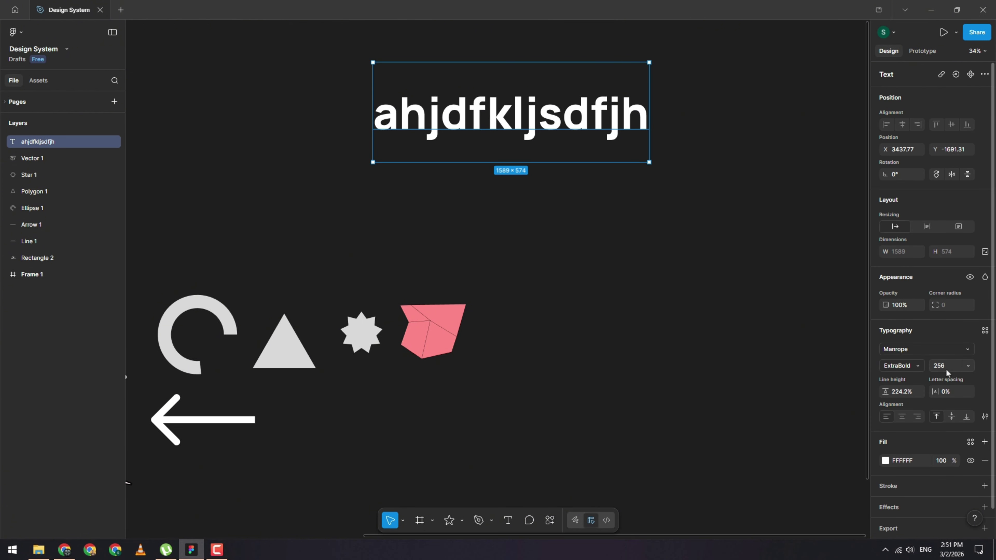
{"action": "left_click", "coordinate": [984, 330]}
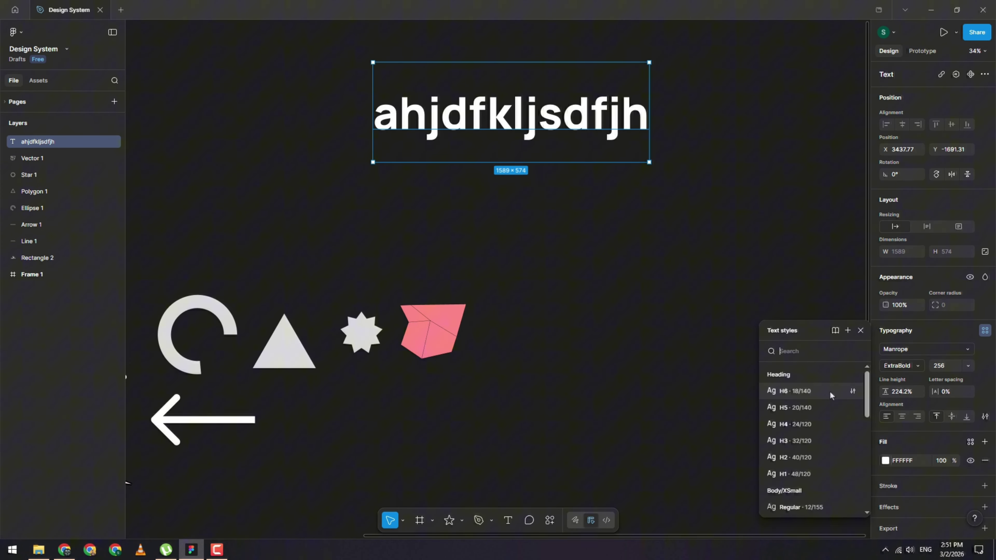
{"action": "left_click", "coordinate": [810, 393]}
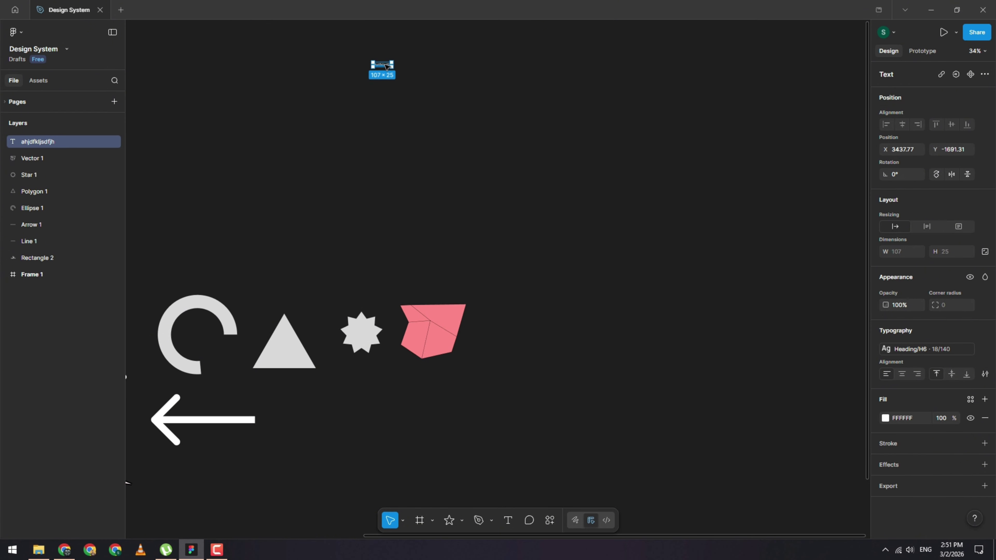
{"action": "left_click_drag", "start_coordinate": [387, 66], "coordinate": [571, 259]}
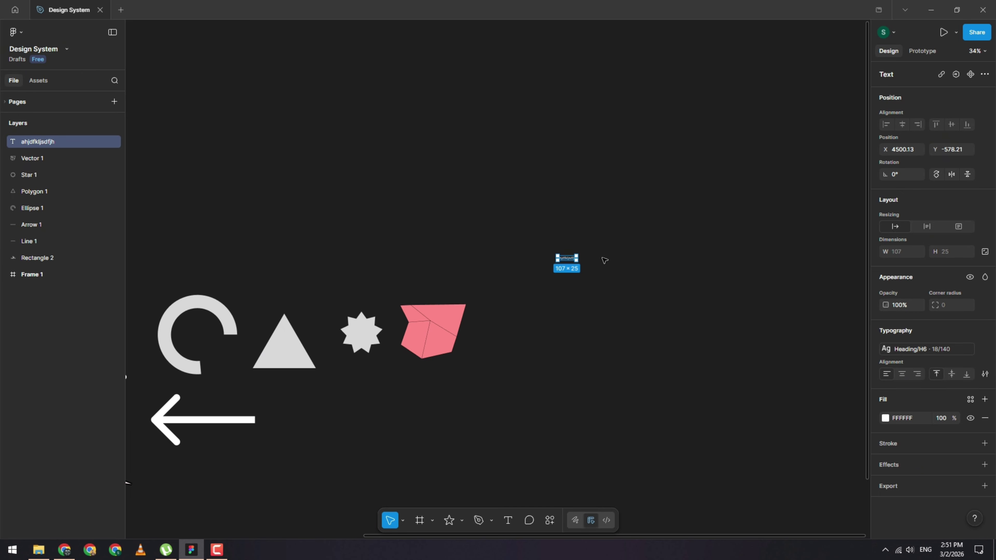
{"action": "key", "text": "ctrl+z"}
{"action": "key", "text": "ctrl+z"}
{"action": "left_click", "coordinate": [604, 274]}
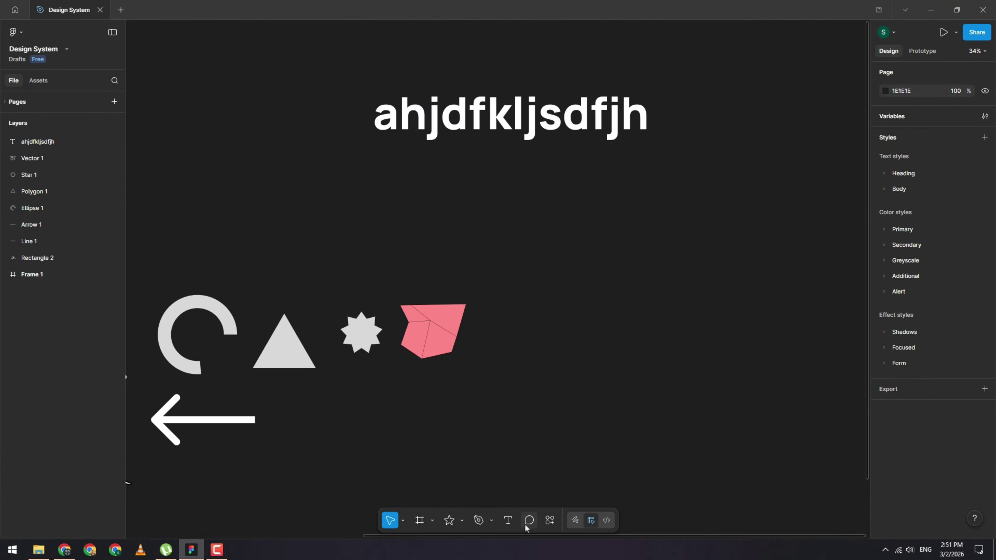
Step: Post the comment "asdasdasdasd" on the empty canvas and move its pin closer to the pink vector shape
{"action": "key", "text": "c"}
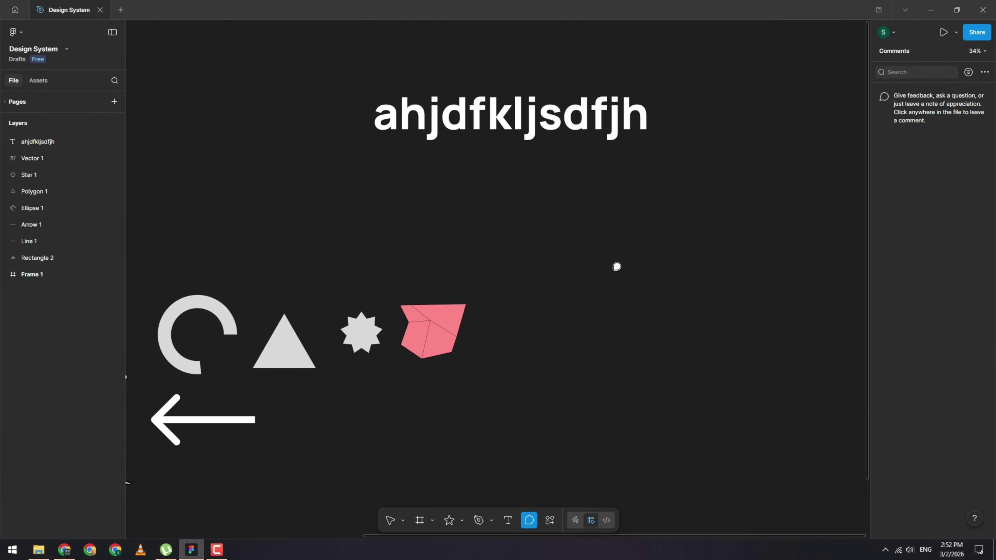
{"action": "left_click", "coordinate": [615, 264]}
{"action": "type", "text": "asdasdasdasd"}
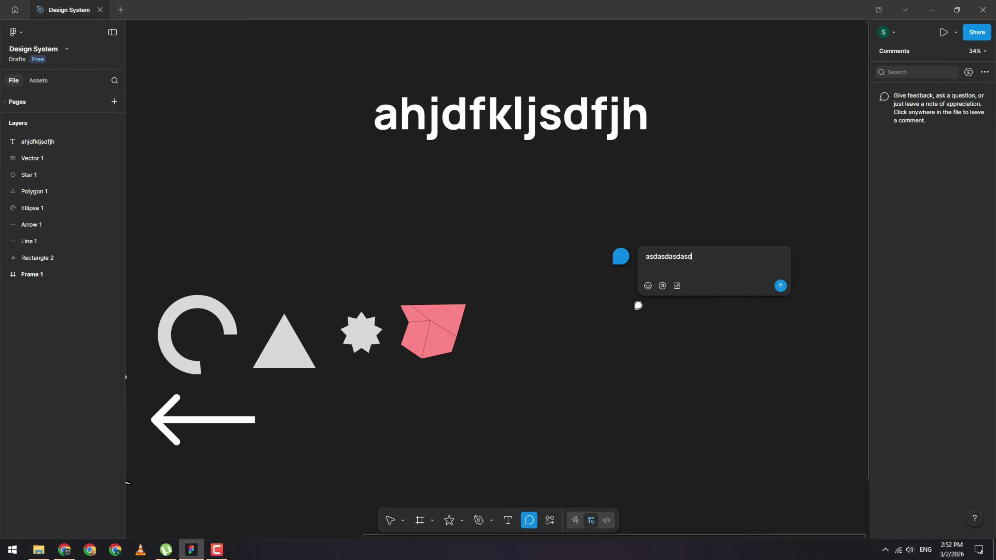
{"action": "left_click", "coordinate": [781, 285]}
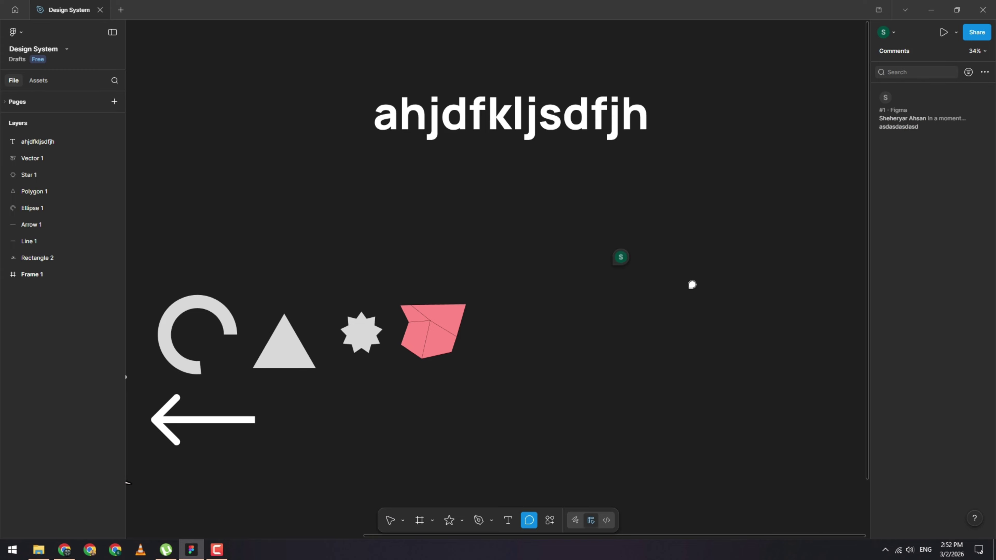
{"action": "mouse_move", "coordinate": [619, 262]}
{"action": "left_click_drag", "start_coordinate": [623, 258], "coordinate": [549, 298]}
{"action": "mouse_move", "coordinate": [544, 308]}
Step: Search the plugins and widgets for "icon"
{"action": "left_click", "coordinate": [551, 523]}
{"action": "left_click", "coordinate": [466, 352]}
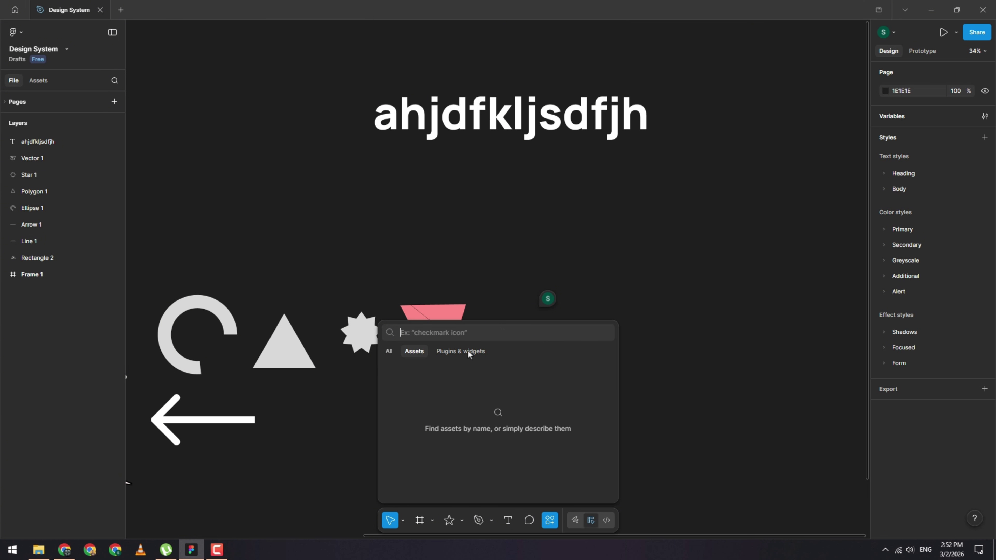
{"action": "left_click", "coordinate": [463, 349]}
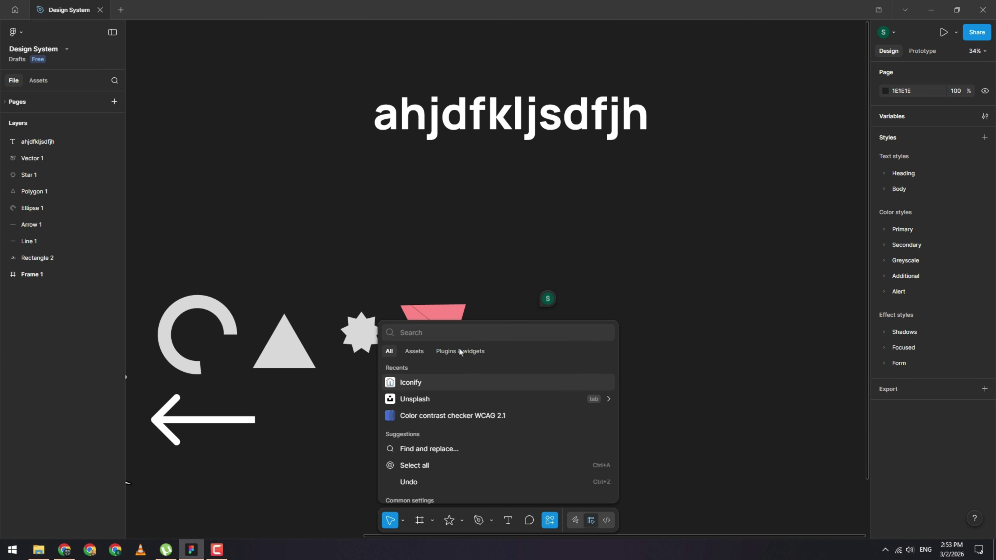
{"action": "left_click", "coordinate": [459, 351]}
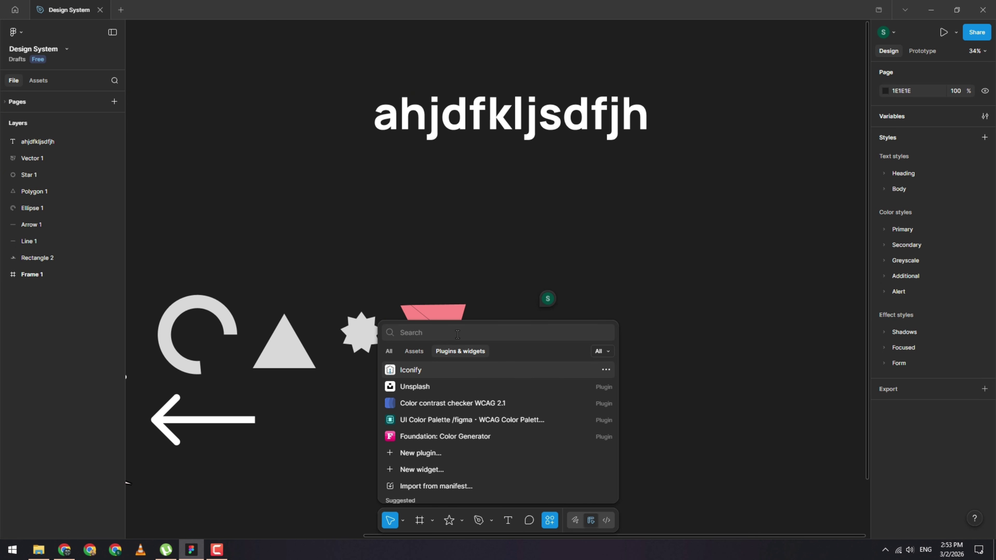
{"action": "type", "text": "icon"}
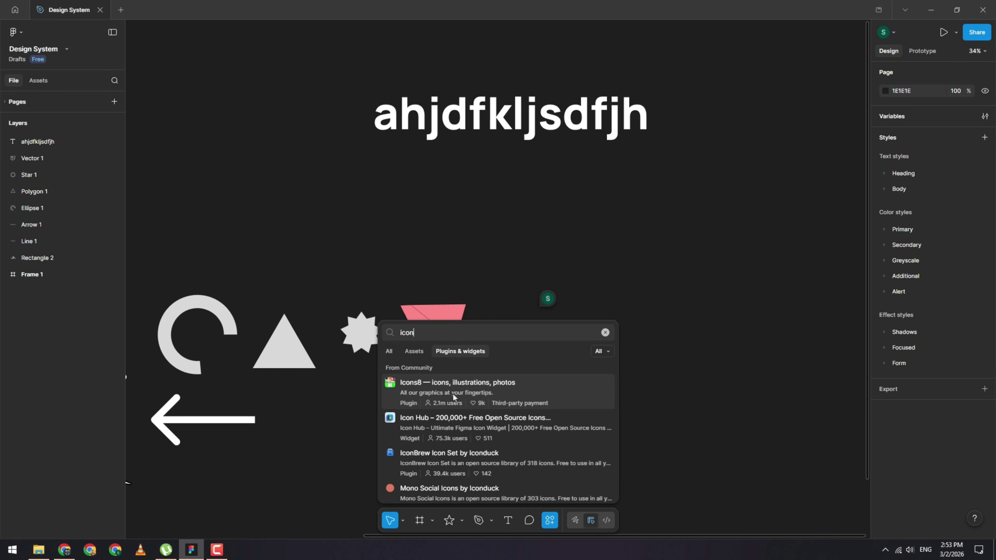
Step: Browse the icon search results, read the description of the Icons8 — icons, illustrations, photos plugin, and run it
{"action": "scroll", "coordinate": [453, 396], "scroll_direction": "down", "scroll_amount": 4}
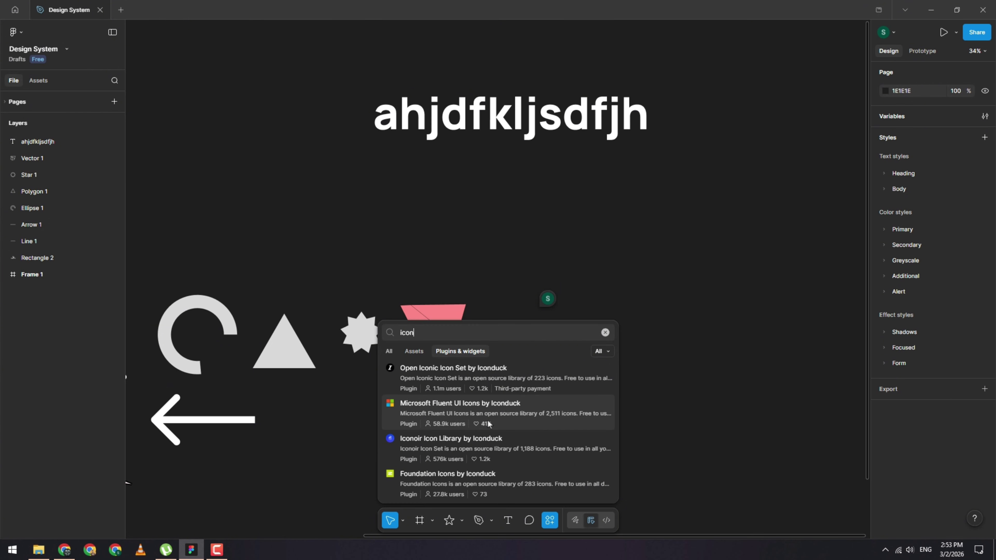
{"action": "scroll", "coordinate": [485, 421], "scroll_direction": "down", "scroll_amount": 6}
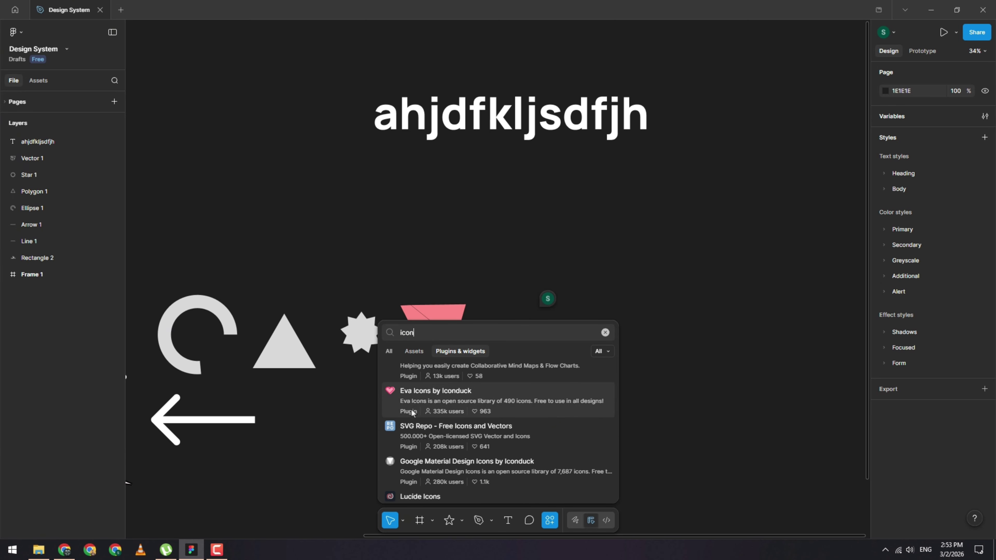
{"action": "scroll", "coordinate": [416, 420], "scroll_direction": "down", "scroll_amount": 4}
{"action": "scroll", "coordinate": [474, 433], "scroll_direction": "up", "scroll_amount": 2}
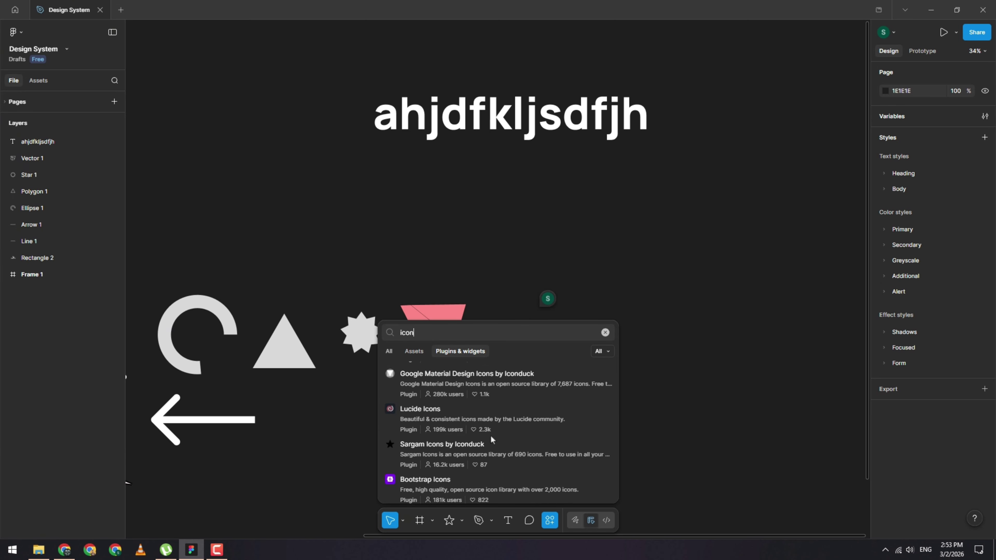
{"action": "scroll", "coordinate": [491, 435], "scroll_direction": "up", "scroll_amount": 8}
{"action": "left_click", "coordinate": [475, 393]}
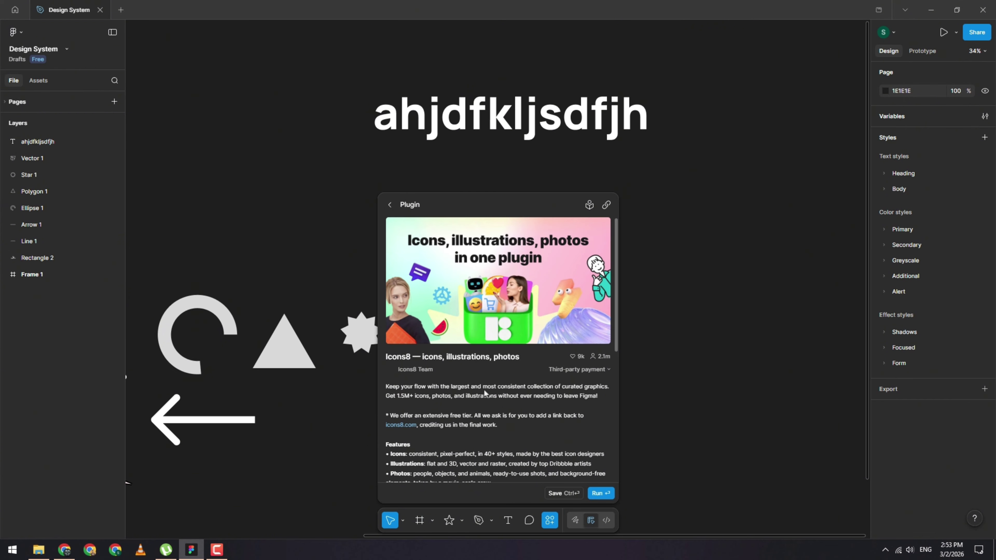
{"action": "scroll", "coordinate": [529, 382], "scroll_direction": "down", "scroll_amount": 6}
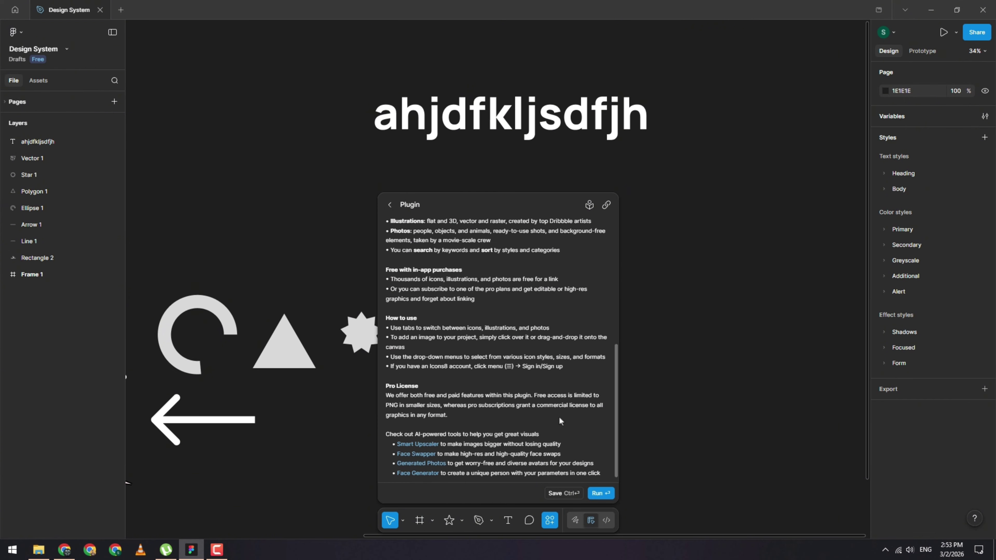
{"action": "scroll", "coordinate": [559, 416], "scroll_direction": "up", "scroll_amount": 6}
{"action": "left_click", "coordinate": [601, 493]}
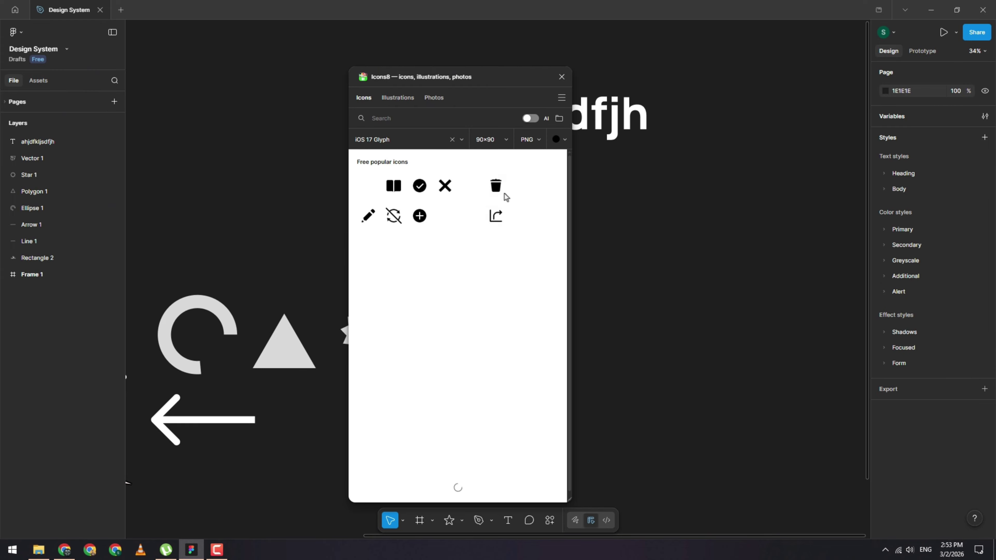
Step: Move the Icons8 window off the large text, browse and search its icons for "apple", and close the plugin
{"action": "left_click_drag", "start_coordinate": [484, 79], "coordinate": [688, 64]}
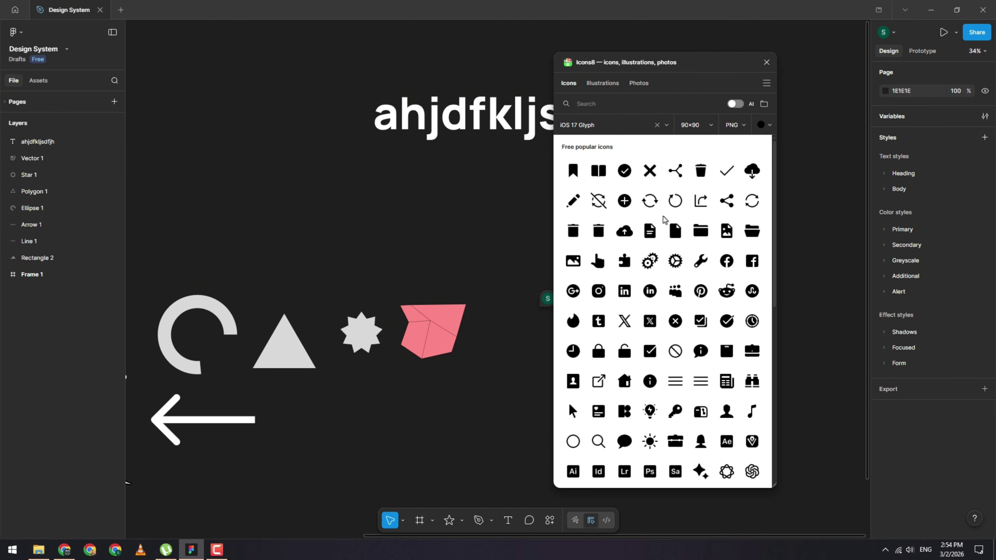
{"action": "scroll", "coordinate": [666, 235], "scroll_direction": "down", "scroll_amount": 10}
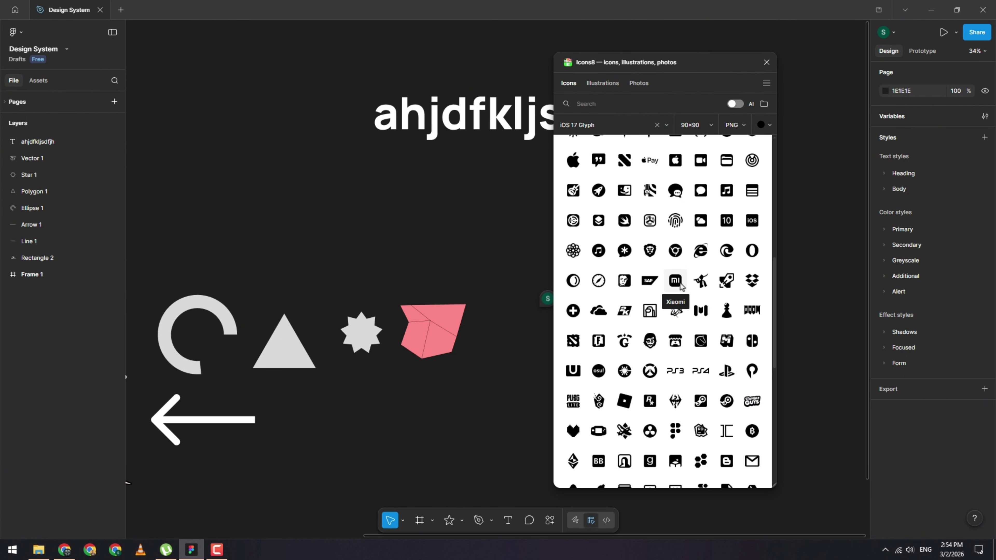
{"action": "scroll", "coordinate": [678, 283], "scroll_direction": "down", "scroll_amount": 8}
{"action": "type", "text": "a"}
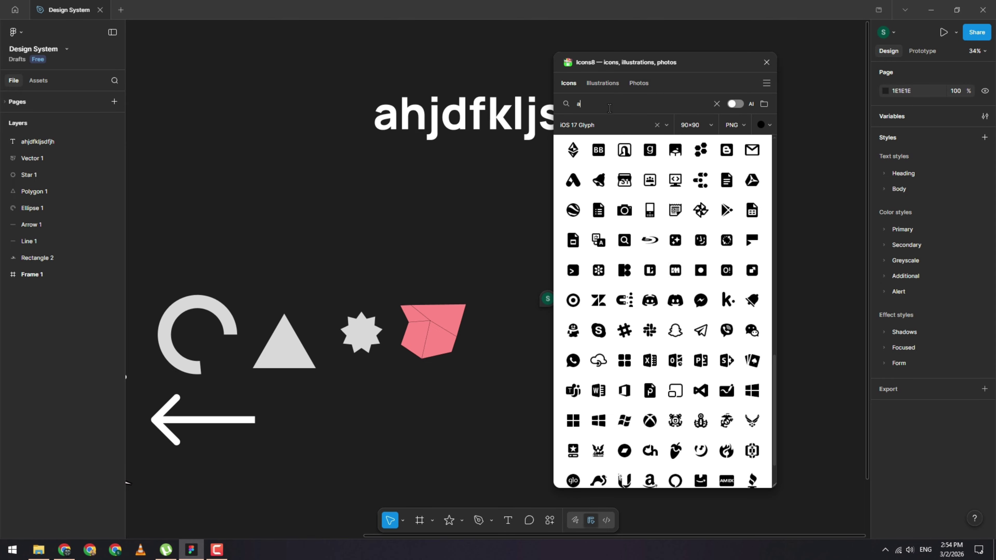
{"action": "type", "text": "pple"}
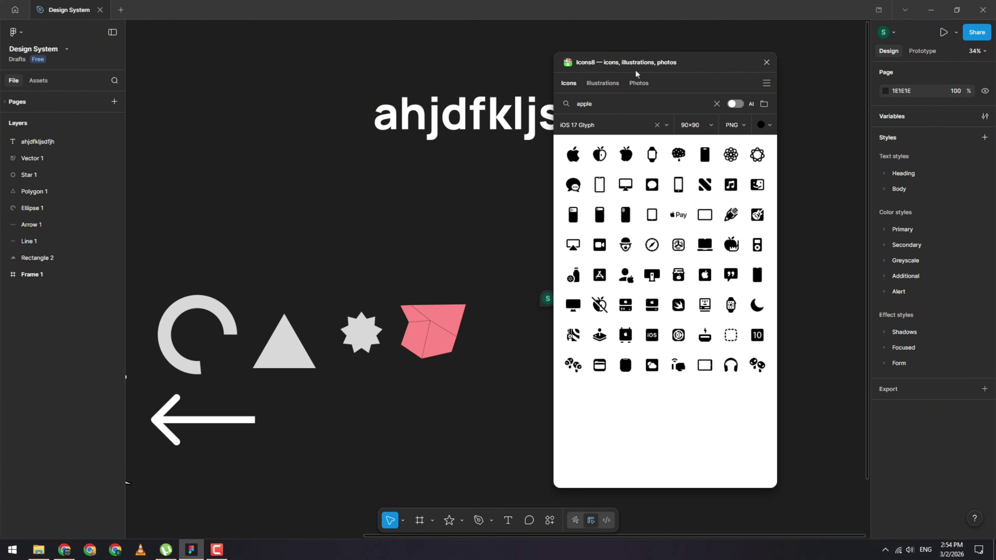
{"action": "left_click", "coordinate": [766, 63]}
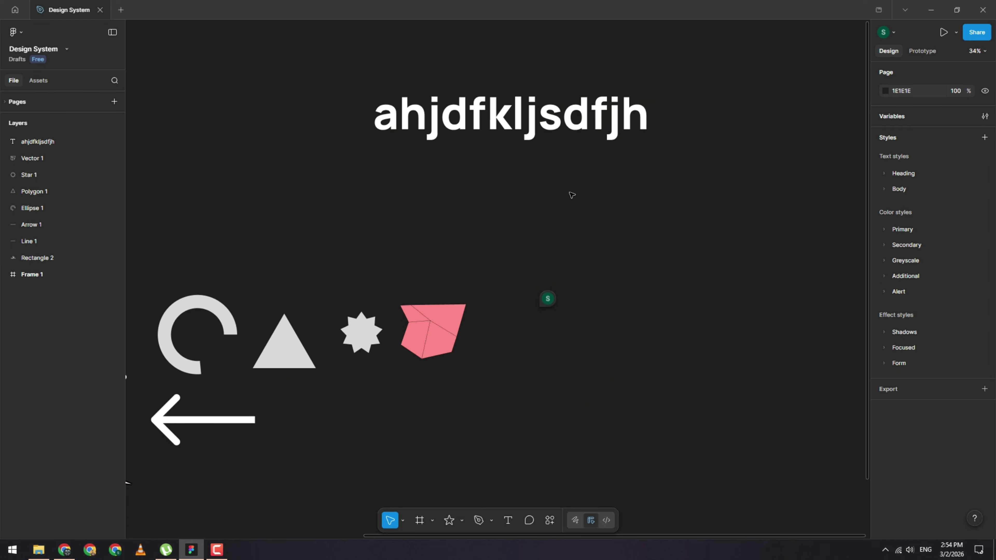
Step: Open the comment near the pink vector shape, check its thread options, and resolve the comment
{"action": "left_click", "coordinate": [561, 303]}
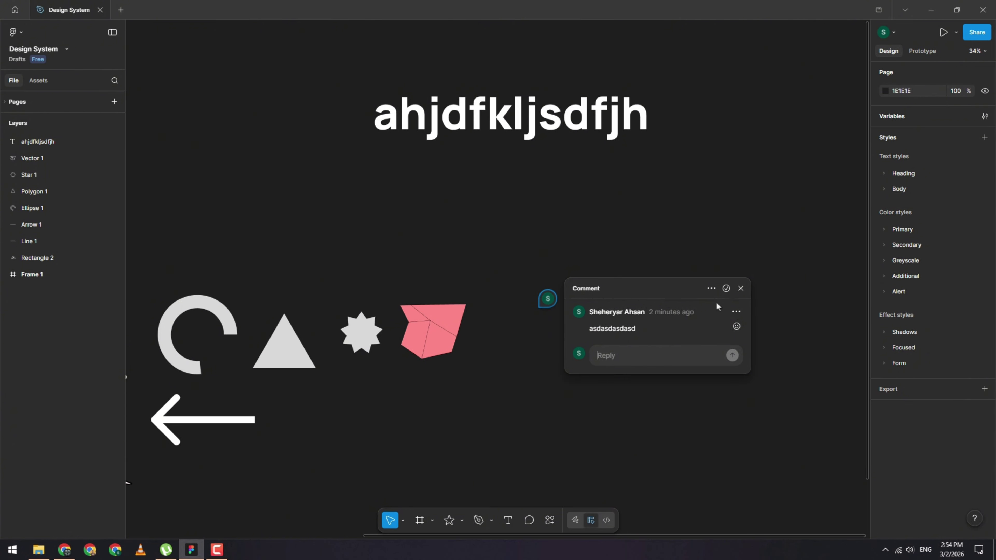
{"action": "left_click", "coordinate": [711, 289]}
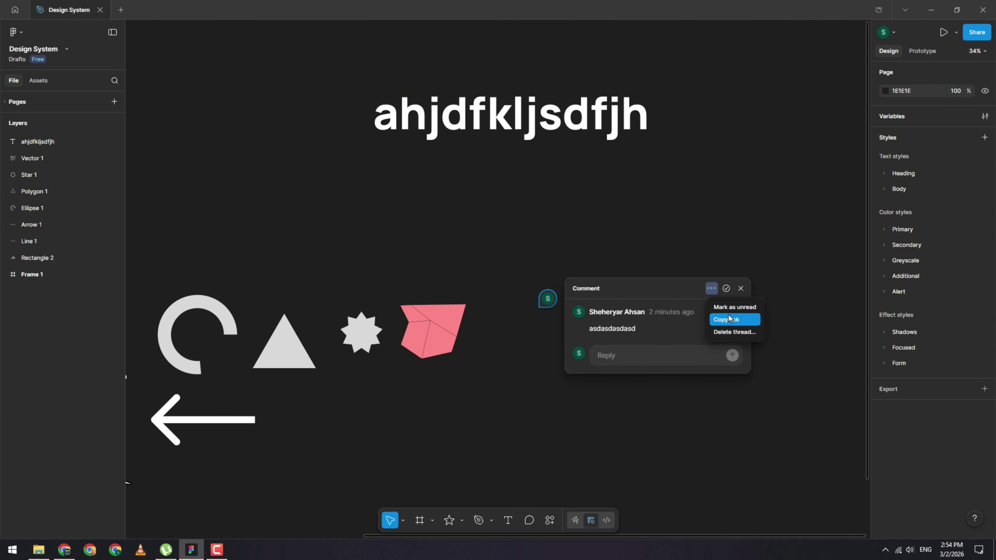
{"action": "left_click", "coordinate": [711, 288]}
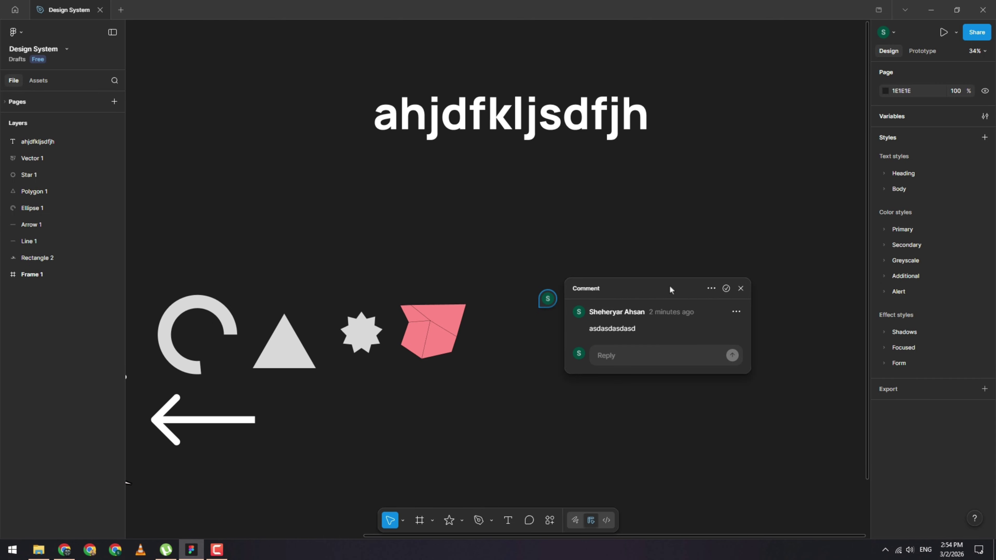
{"action": "left_click", "coordinate": [727, 290]}
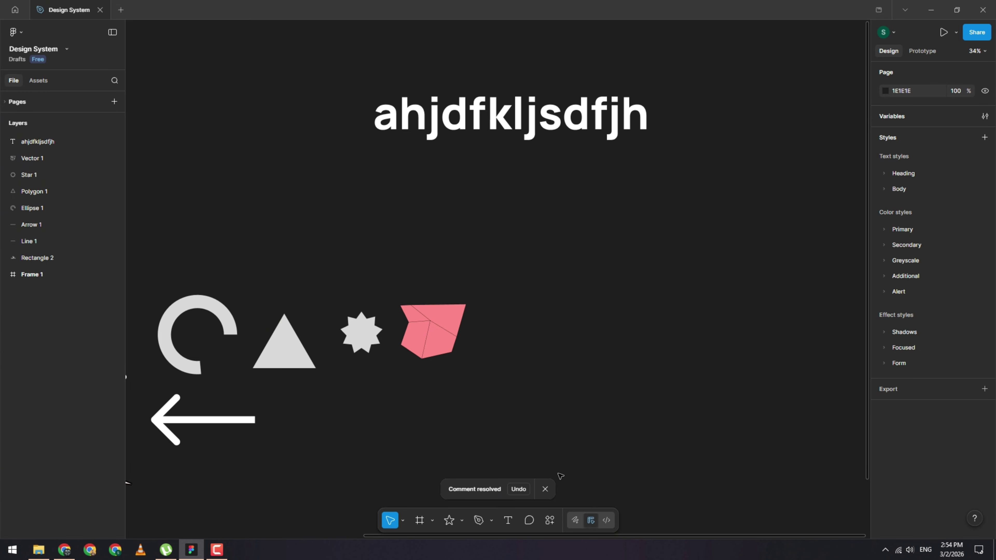
{"action": "left_click", "coordinate": [545, 489]}
Step: Switch to Draw mode and draw an open four-point pen path with a curved first segment, below the pink vector shape
{"action": "scroll", "coordinate": [598, 316], "scroll_direction": "down", "scroll_amount": 5}
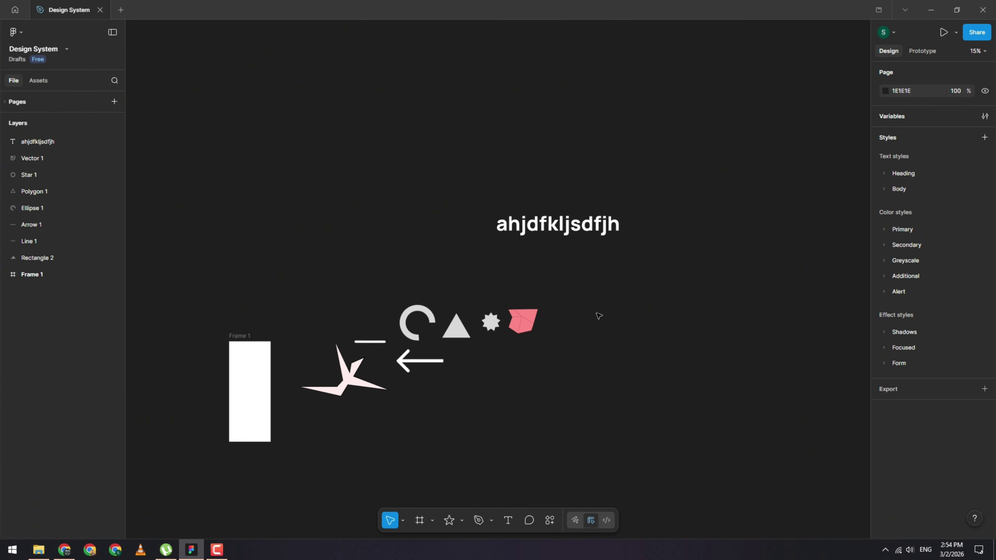
{"action": "scroll", "coordinate": [598, 316], "scroll_direction": "down", "scroll_amount": 2}
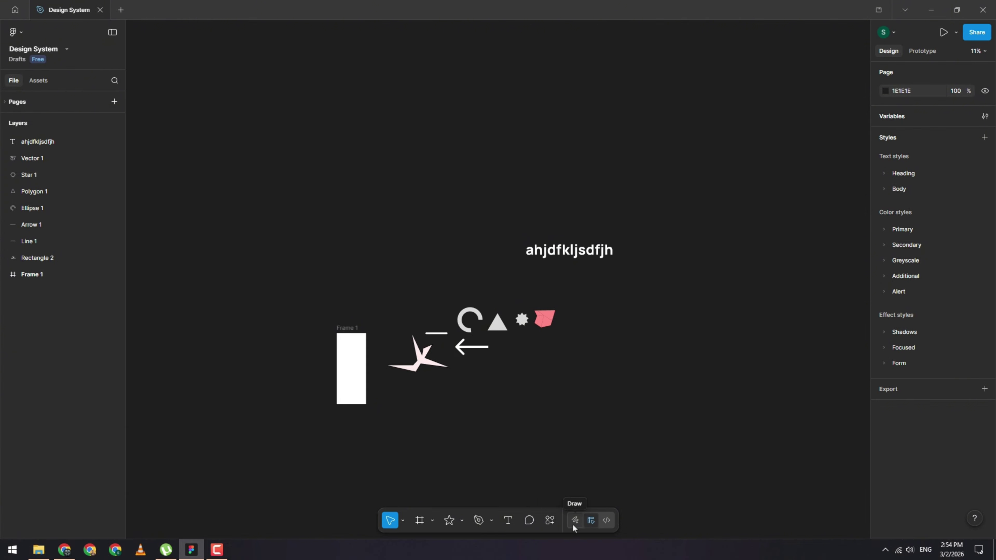
{"action": "key", "text": "shift+d"}
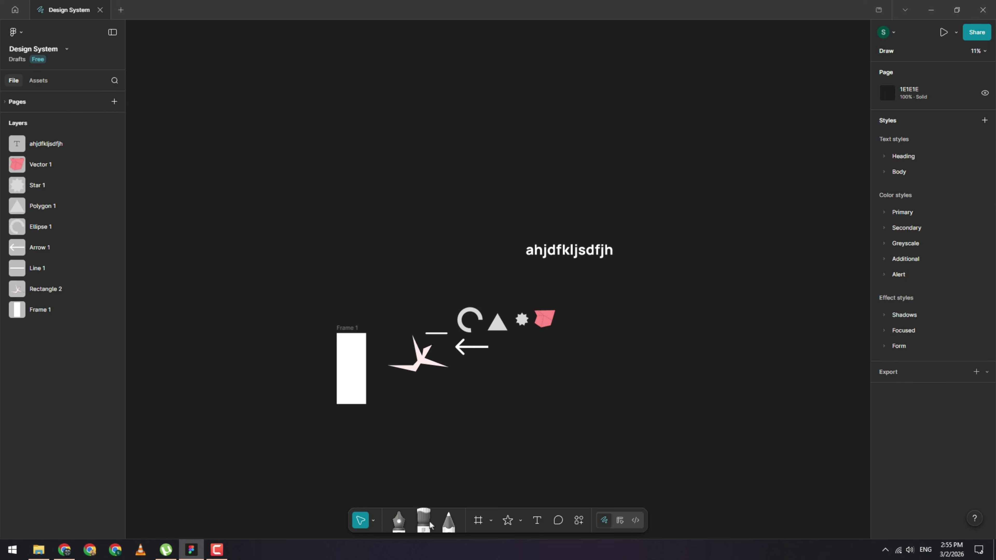
{"action": "scroll", "coordinate": [582, 333], "scroll_direction": "up", "scroll_amount": 1}
{"action": "scroll", "coordinate": [581, 333], "scroll_direction": "up", "scroll_amount": 3}
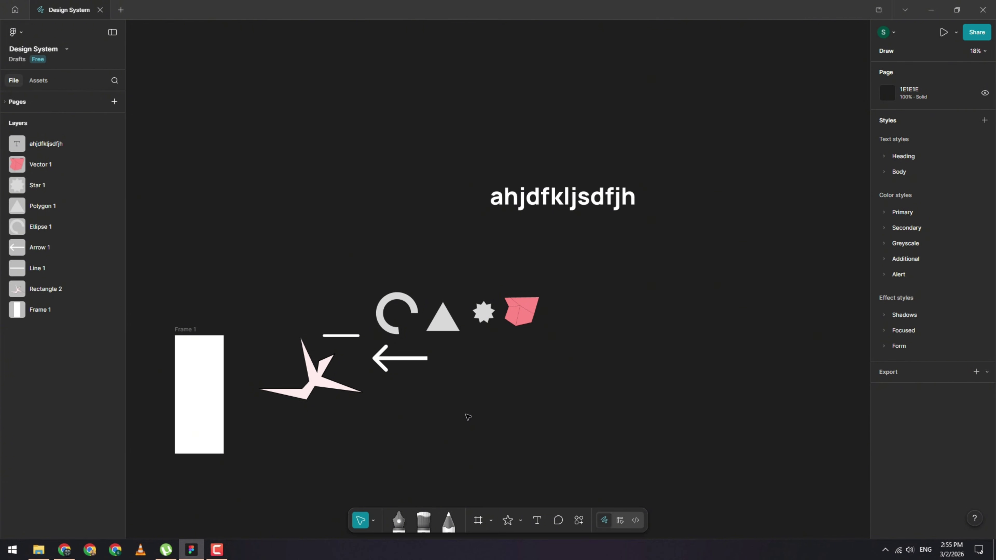
{"action": "scroll", "coordinate": [467, 416], "scroll_direction": "left", "scroll_amount": 2}
{"action": "left_click", "coordinate": [398, 521]}
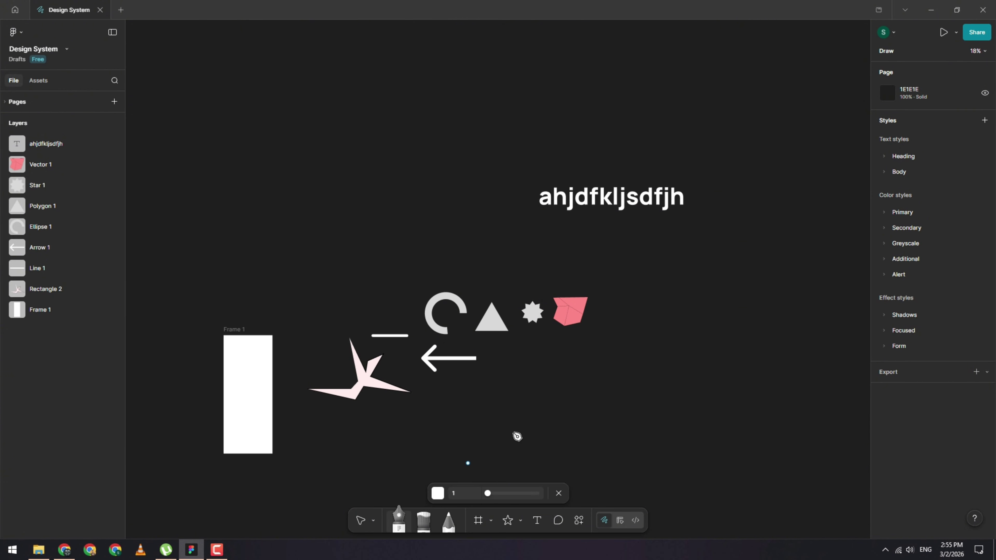
{"action": "left_click", "coordinate": [568, 392]}
{"action": "left_click", "coordinate": [634, 344]}
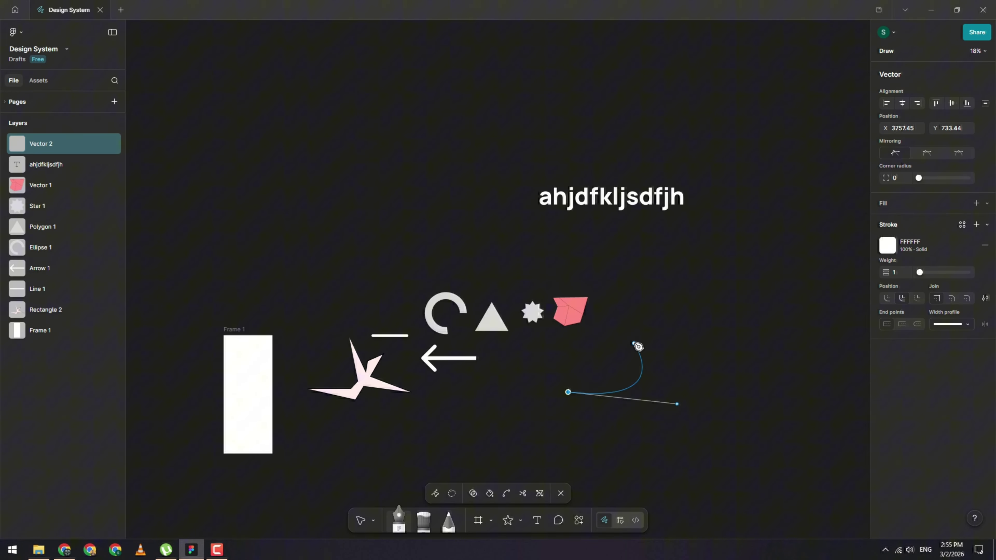
{"action": "left_click", "coordinate": [709, 339]}
{"action": "left_click", "coordinate": [680, 432]}
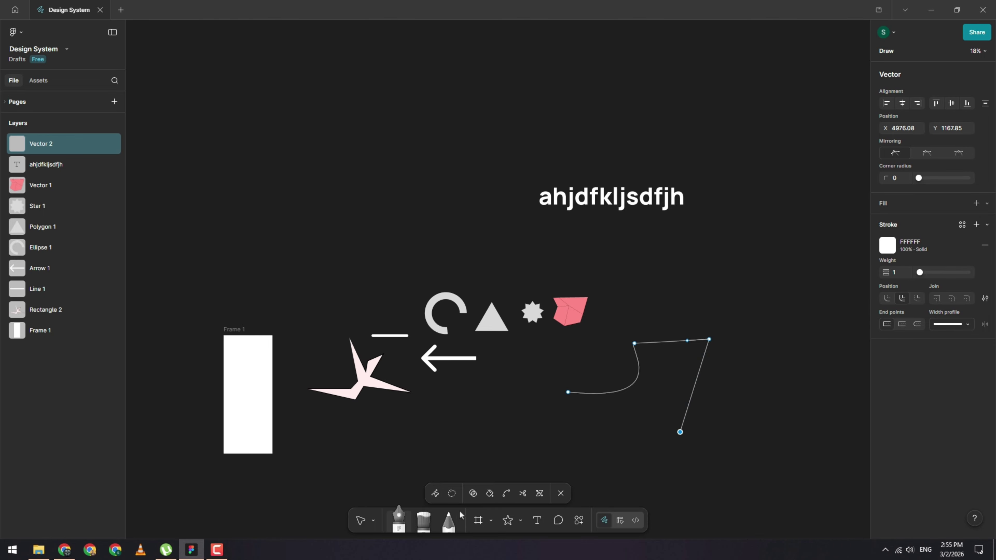
Step: Paint three freehand brush strokes and draw one diagonal pencil stroke around the new pen path
{"action": "left_click", "coordinate": [423, 520]}
{"action": "left_click_drag", "start_coordinate": [745, 258], "coordinate": [683, 355]}
{"action": "left_click_drag", "start_coordinate": [716, 413], "coordinate": [696, 455]}
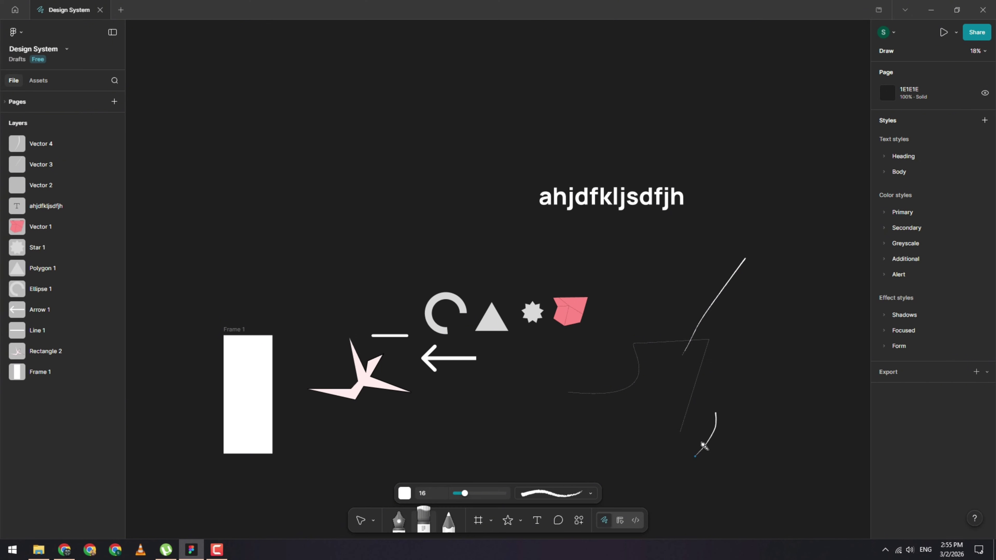
{"action": "left_click_drag", "start_coordinate": [771, 303], "coordinate": [700, 382]}
{"action": "left_click", "coordinate": [458, 531]}
{"action": "left_click_drag", "start_coordinate": [800, 291], "coordinate": [713, 376]}
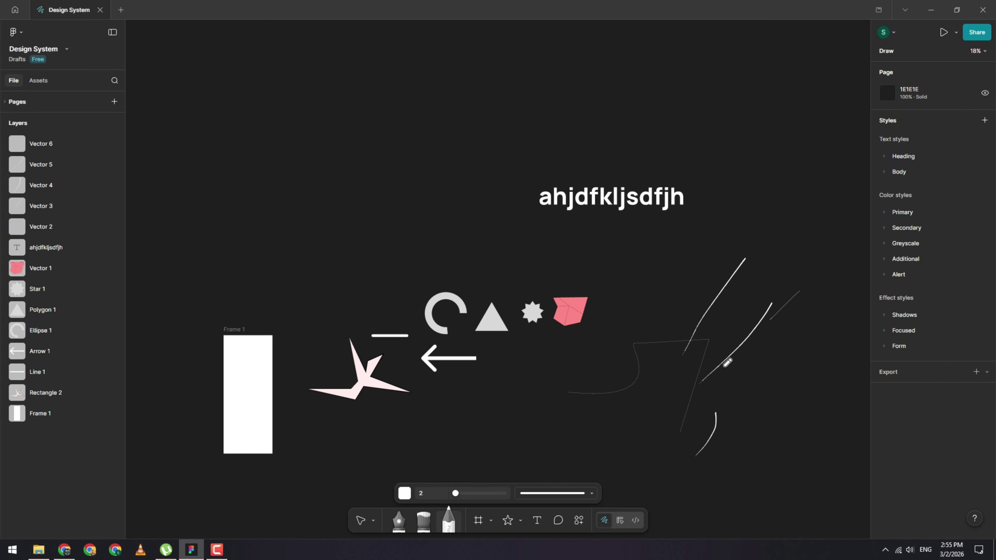
Step: Return to Design mode for one more diagonal pencil line, and delete the pen path and all the freehand strokes
{"action": "left_click", "coordinate": [620, 521]}
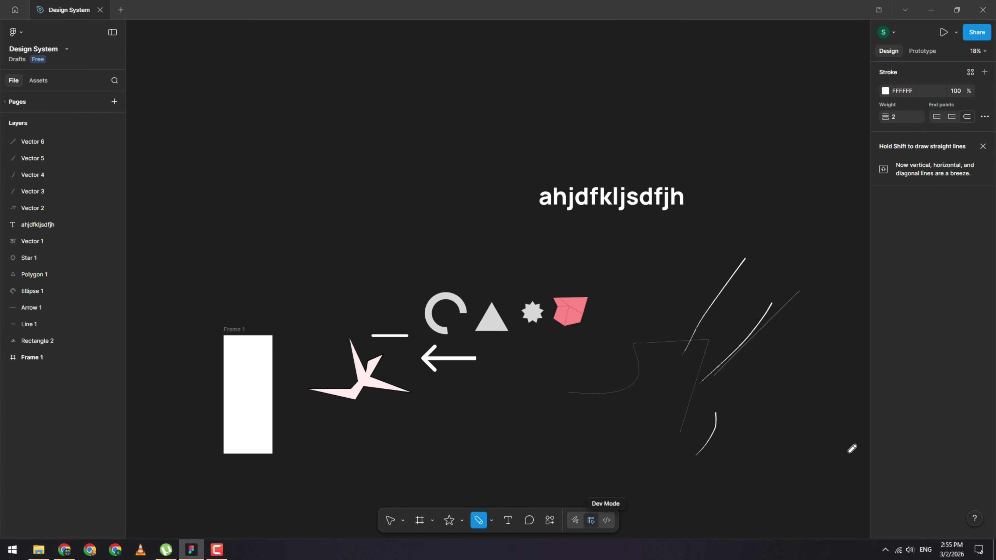
{"action": "left_click_drag", "start_coordinate": [849, 451], "coordinate": [746, 396]}
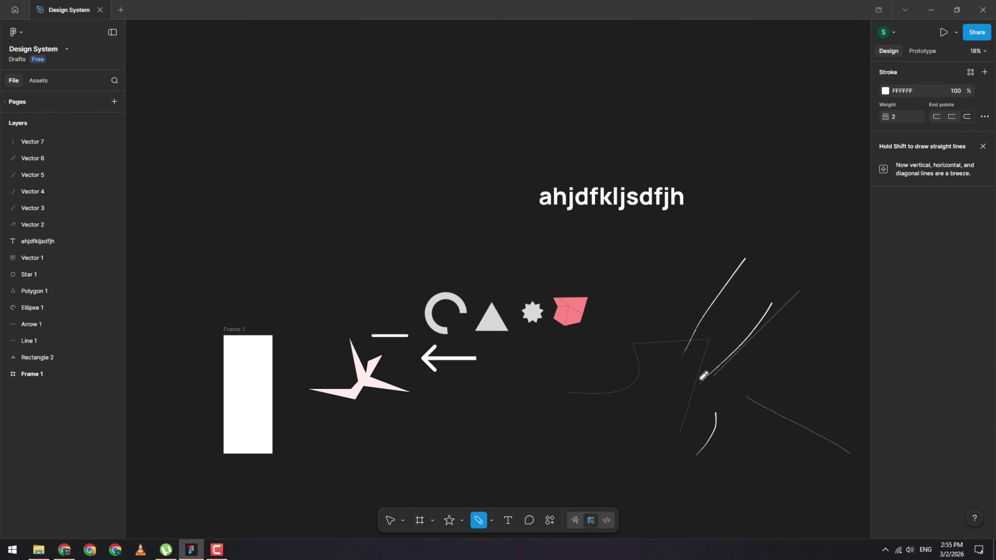
{"action": "left_click", "coordinate": [389, 525]}
{"action": "left_click_drag", "start_coordinate": [826, 465], "coordinate": [666, 300]}
{"action": "key", "text": "Delete"}
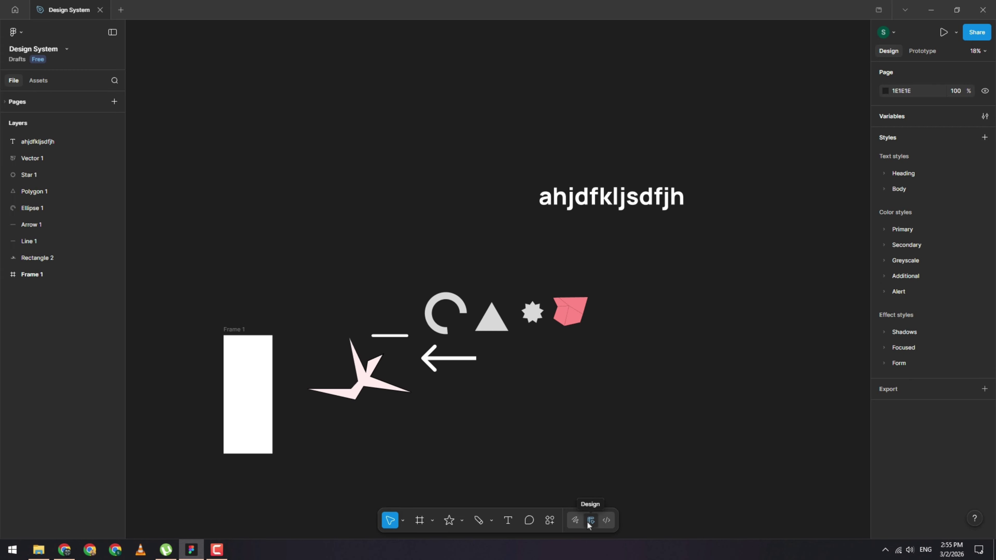
Step: Look over the page's Prototype settings with Frame 1 in view, and return to the Design properties
{"action": "scroll", "coordinate": [368, 236], "scroll_direction": "down", "scroll_amount": 5}
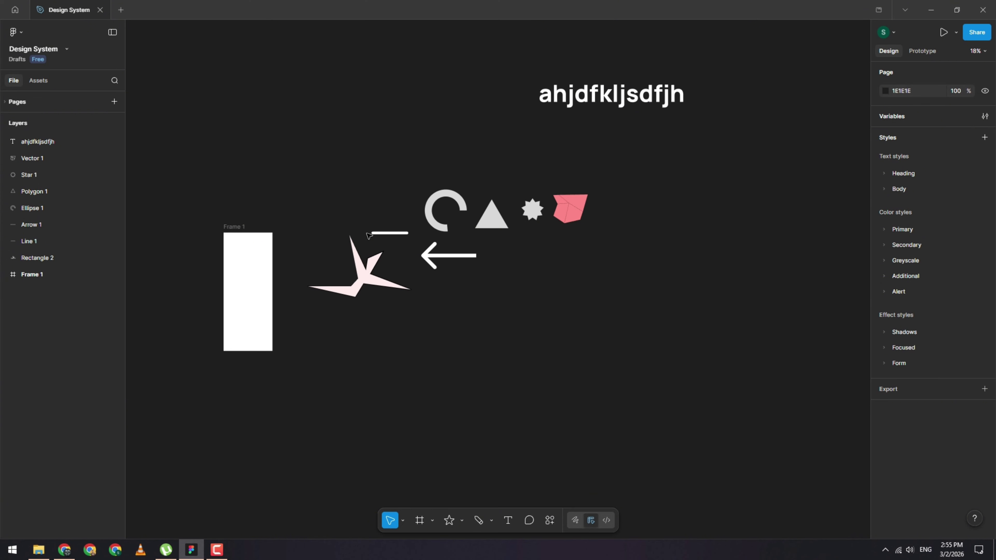
{"action": "scroll", "coordinate": [381, 225], "scroll_direction": "up", "scroll_amount": 1}
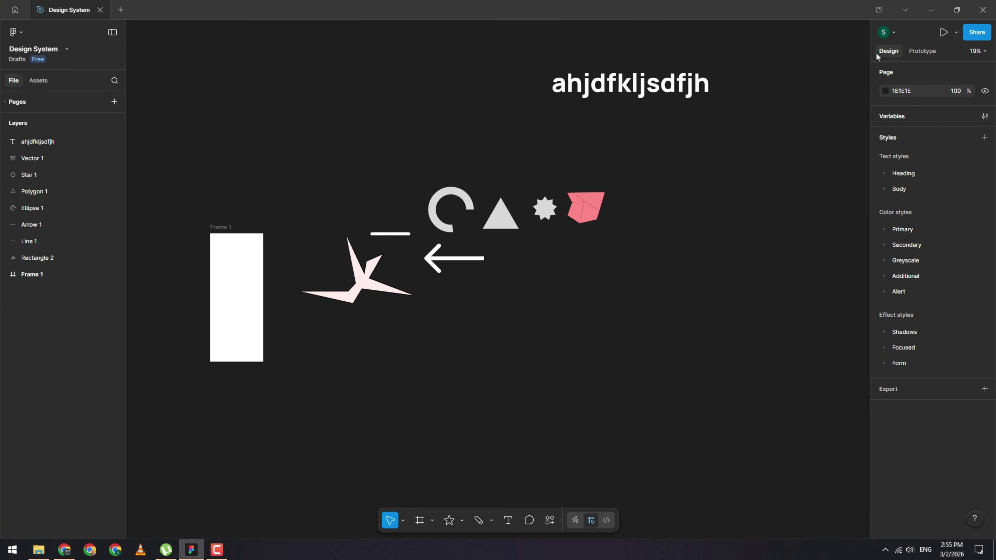
{"action": "left_click", "coordinate": [922, 52]}
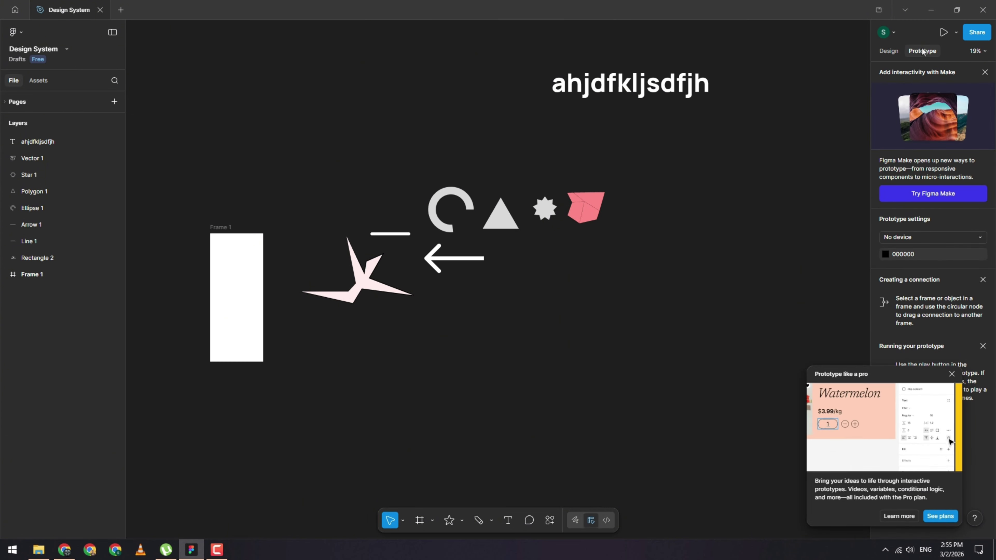
{"action": "left_click", "coordinate": [239, 285]}
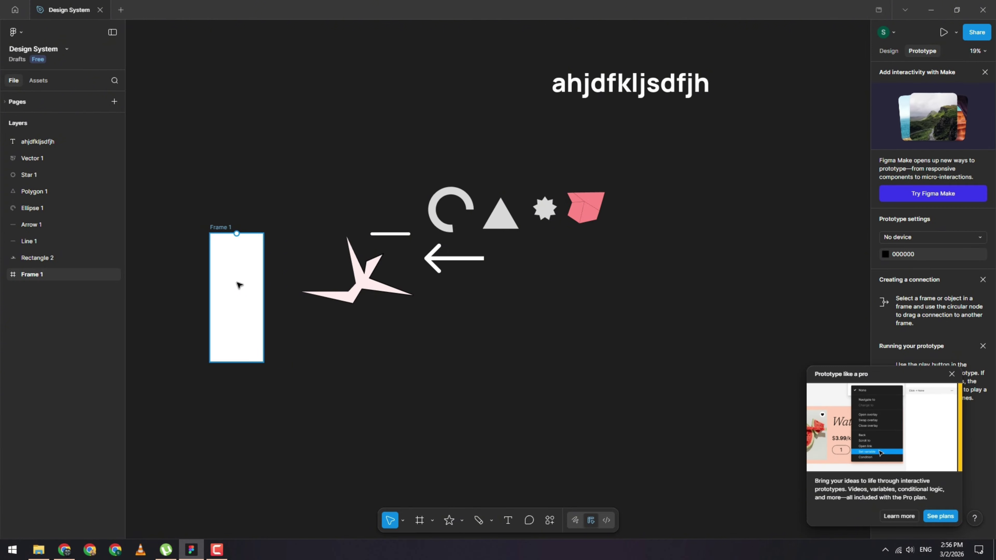
{"action": "key", "text": "Escape"}
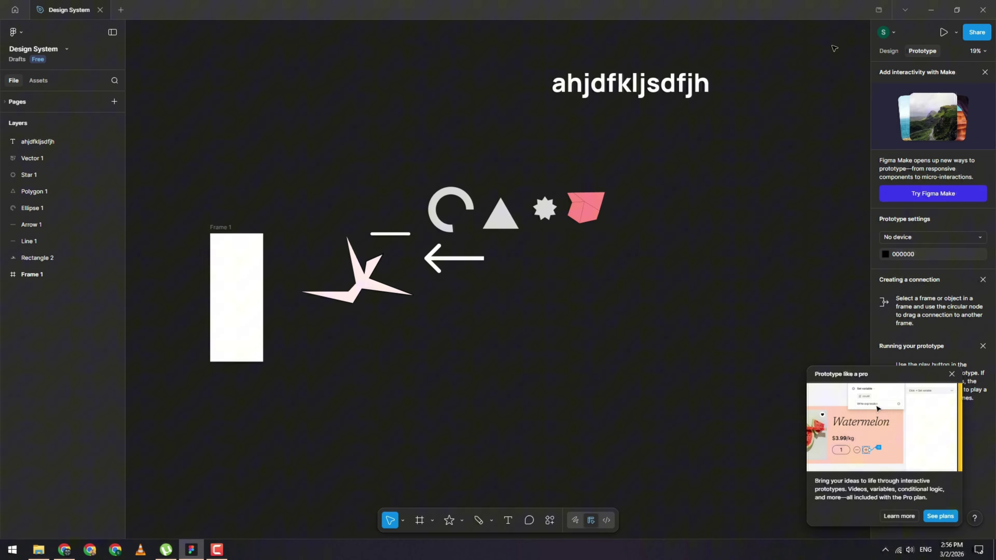
{"action": "left_click", "coordinate": [888, 52]}
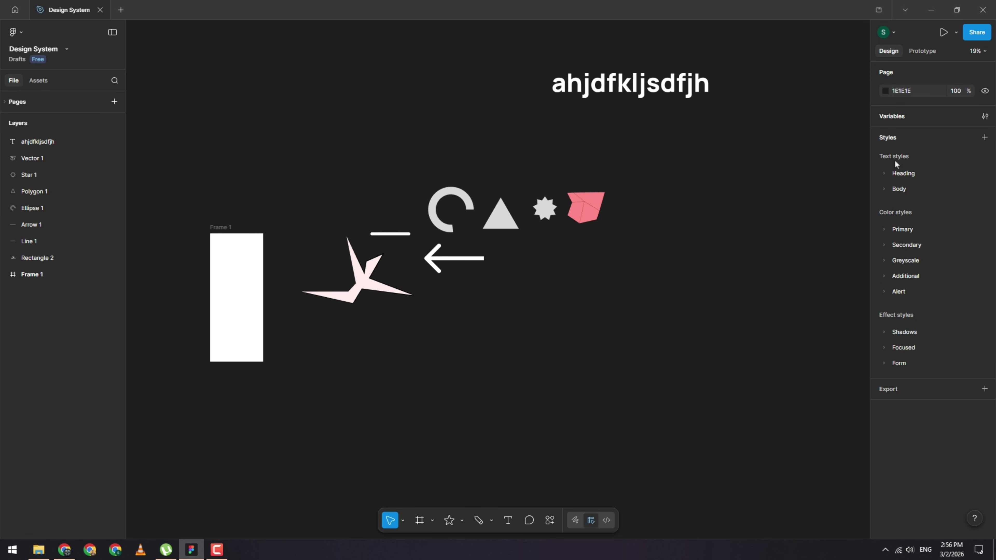
Step: Select Frame 1 and look over its Design properties, its layer name and its canvas label
{"action": "left_click", "coordinate": [220, 235]}
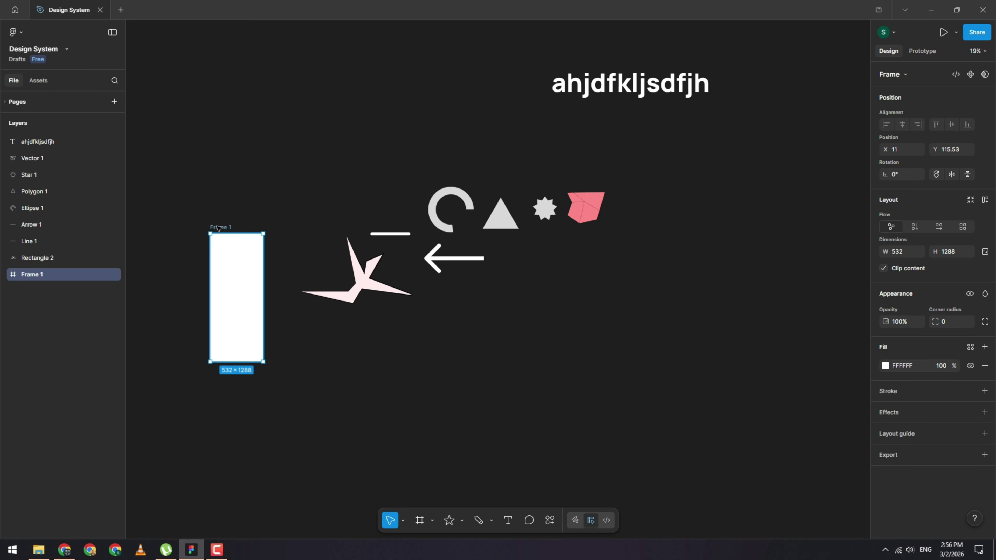
{"action": "scroll", "coordinate": [249, 235], "scroll_direction": "up", "scroll_amount": 3}
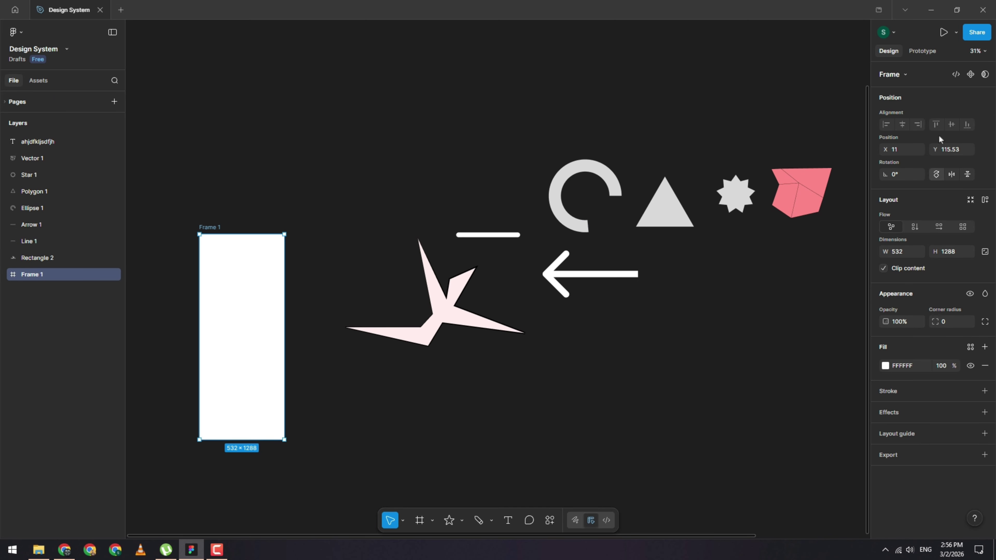
{"action": "scroll", "coordinate": [349, 278], "scroll_direction": "up", "scroll_amount": 2}
{"action": "scroll", "coordinate": [351, 263], "scroll_direction": "left", "scroll_amount": 3}
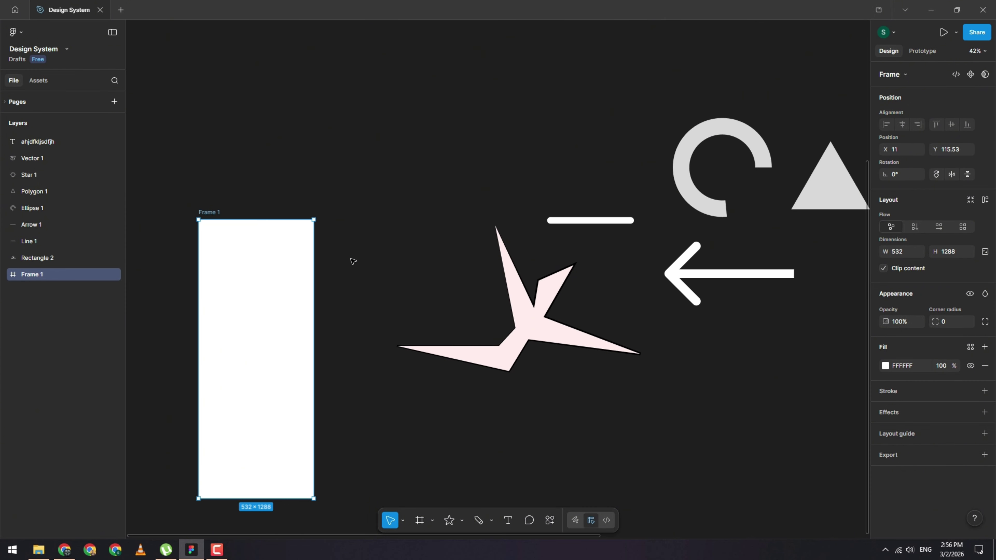
{"action": "scroll", "coordinate": [355, 250], "scroll_direction": "left", "scroll_amount": 6}
{"action": "scroll", "coordinate": [373, 233], "scroll_direction": "down", "scroll_amount": 5}
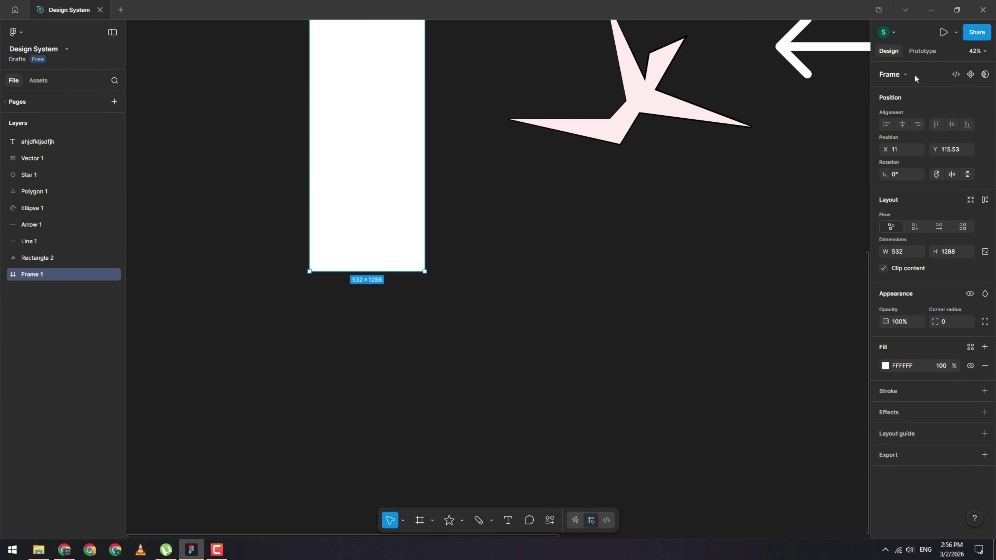
{"action": "scroll", "coordinate": [588, 169], "scroll_direction": "up", "scroll_amount": 2}
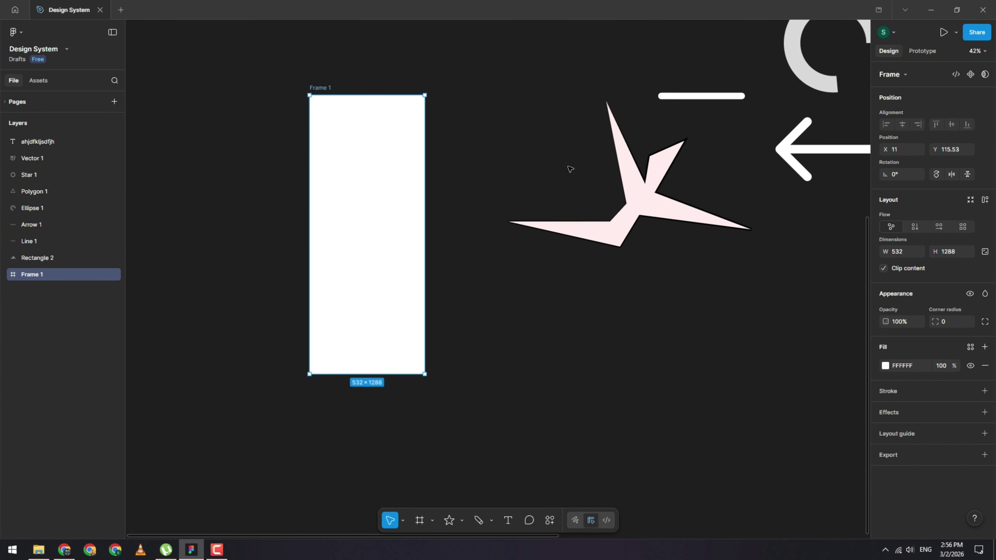
{"action": "double_click", "coordinate": [32, 276]}
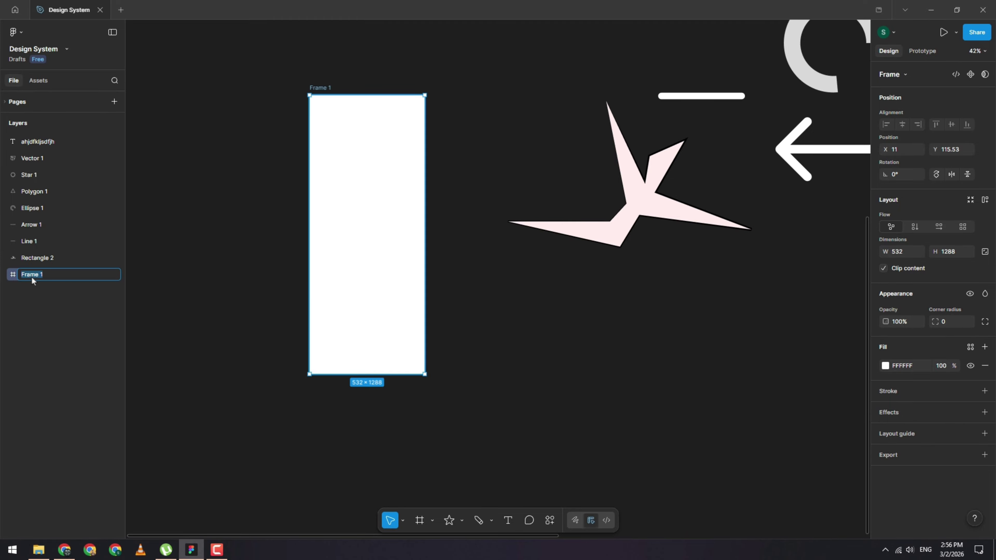
{"action": "double_click", "coordinate": [321, 87]}
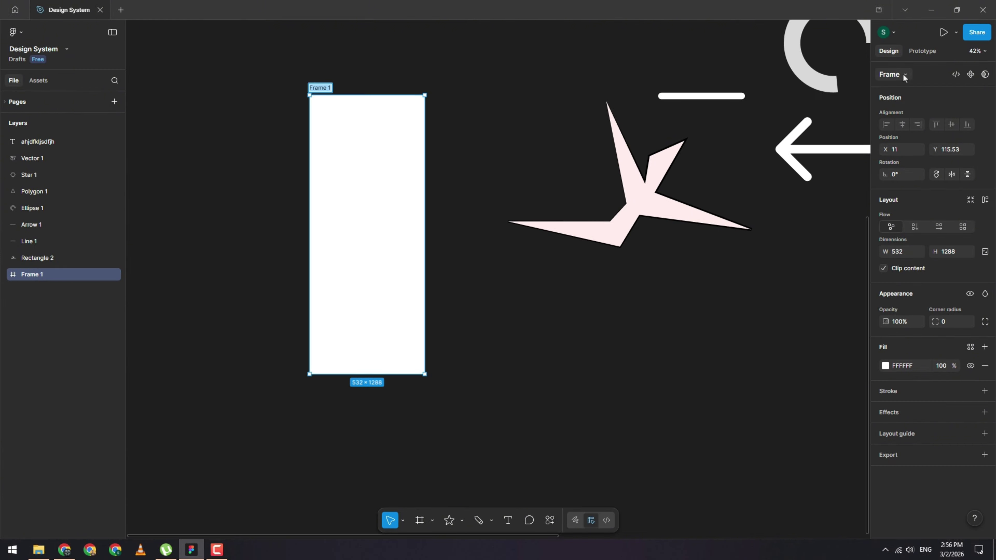
Step: Convert Frame 1 to a section and turn it back into a frame
{"action": "left_click", "coordinate": [891, 75]}
{"action": "left_click", "coordinate": [891, 75]}
{"action": "left_click", "coordinate": [891, 74]}
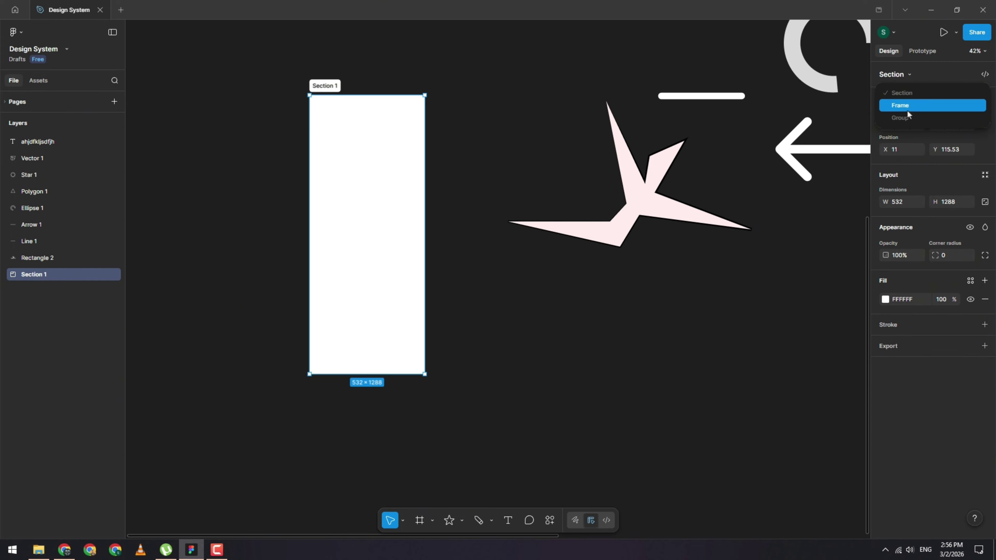
{"action": "left_click", "coordinate": [907, 104]}
Step: Browse the frame size presets and resize Frame 1 to the iPhone 17 preset, 402×874
{"action": "left_click", "coordinate": [901, 74]}
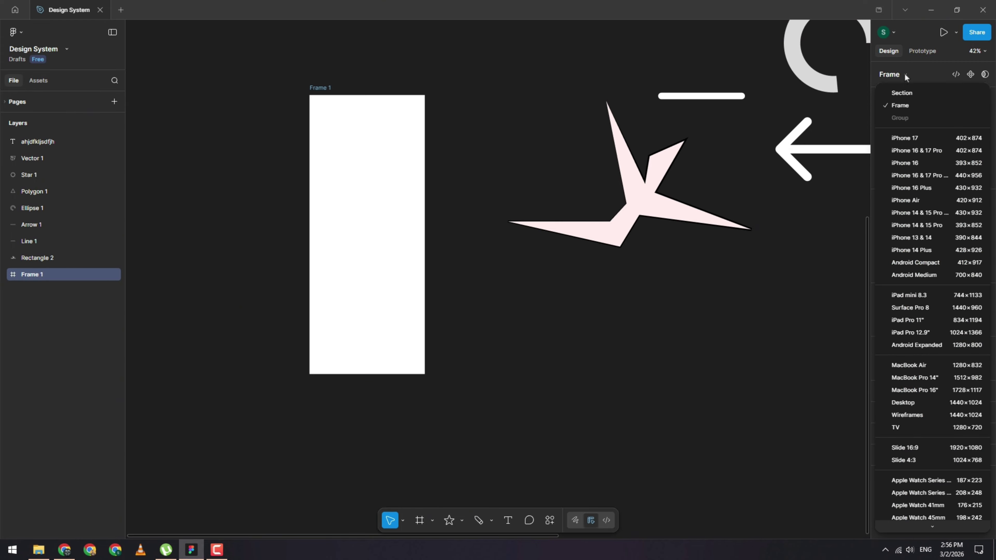
{"action": "scroll", "coordinate": [921, 211], "scroll_direction": "down", "scroll_amount": 15}
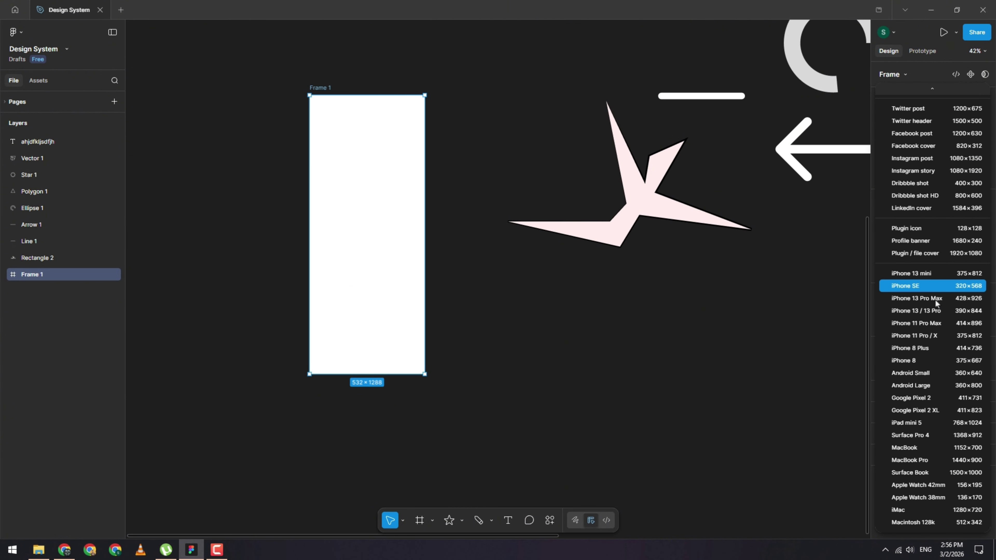
{"action": "scroll", "coordinate": [935, 300], "scroll_direction": "up", "scroll_amount": 15}
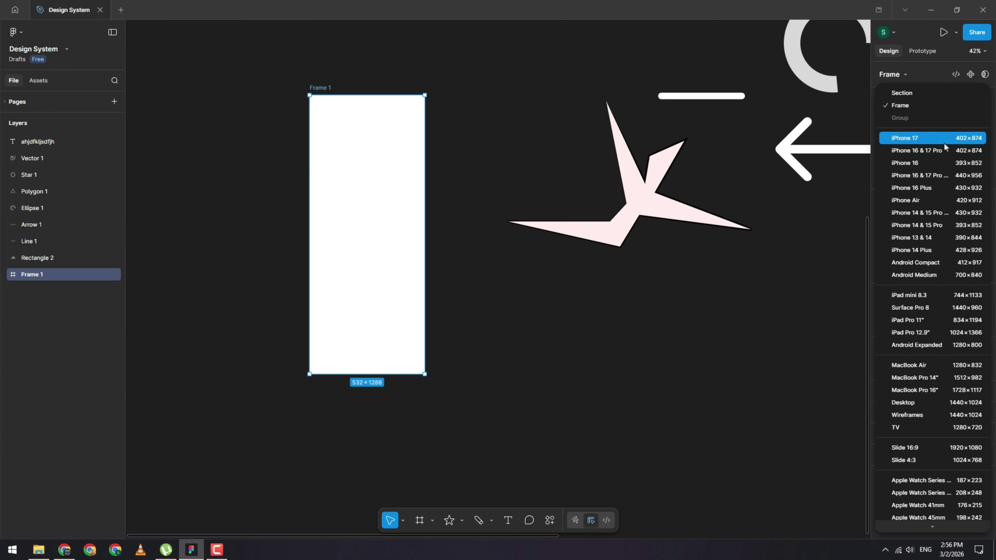
{"action": "left_click", "coordinate": [944, 145]}
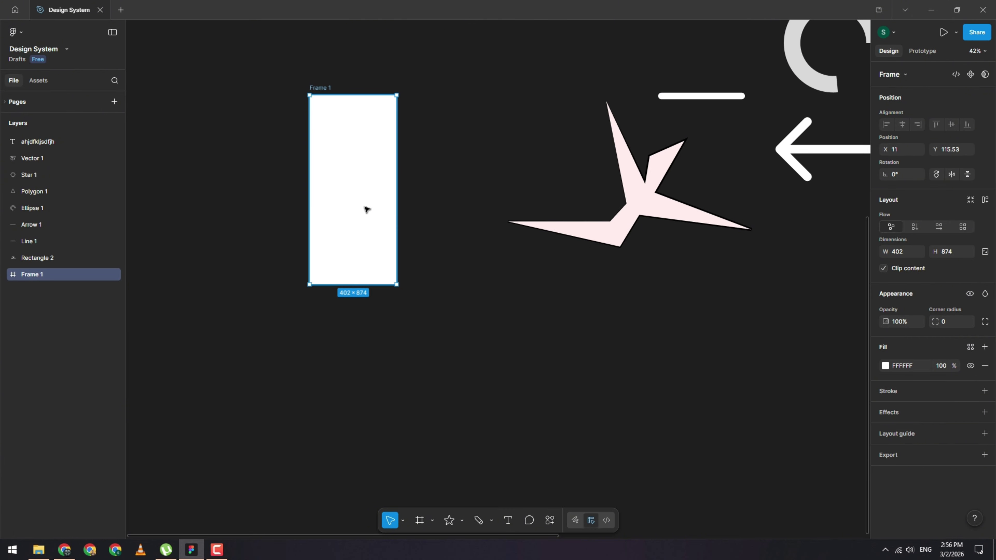
Step: Review Frame 1's type and size preset list, and compare its properties with those of the pink vector shape
{"action": "left_click", "coordinate": [908, 75]}
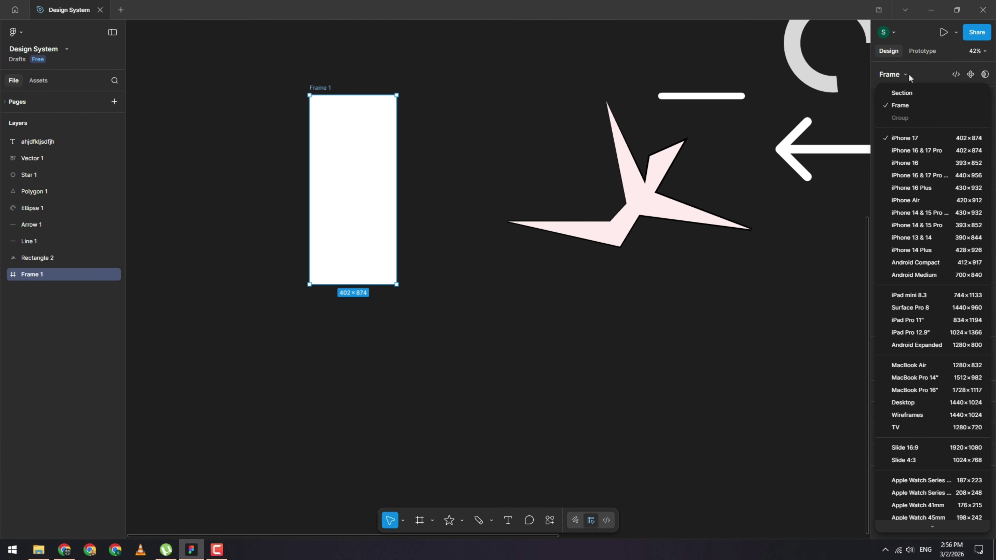
{"action": "left_click", "coordinate": [910, 74]}
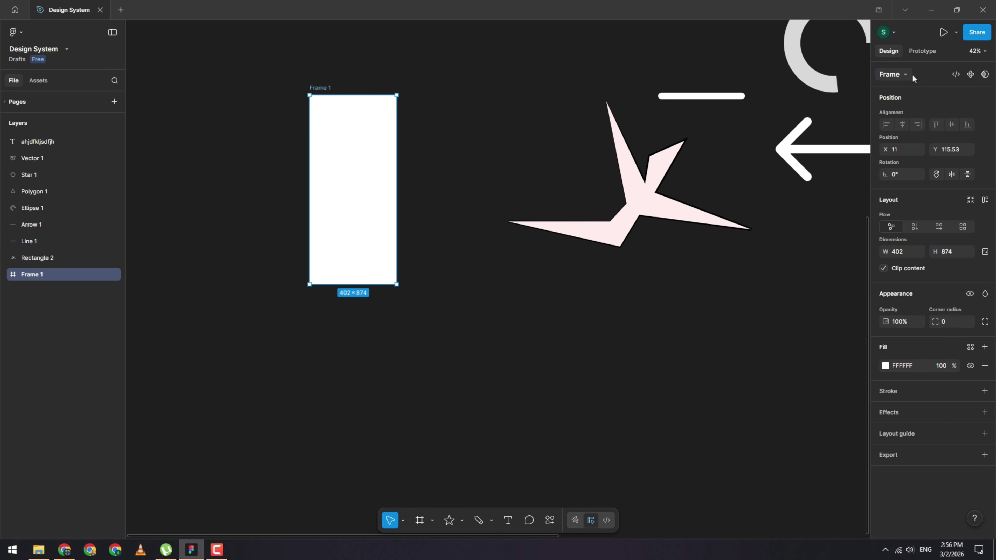
{"action": "left_click", "coordinate": [887, 77]}
{"action": "left_click", "coordinate": [887, 77]}
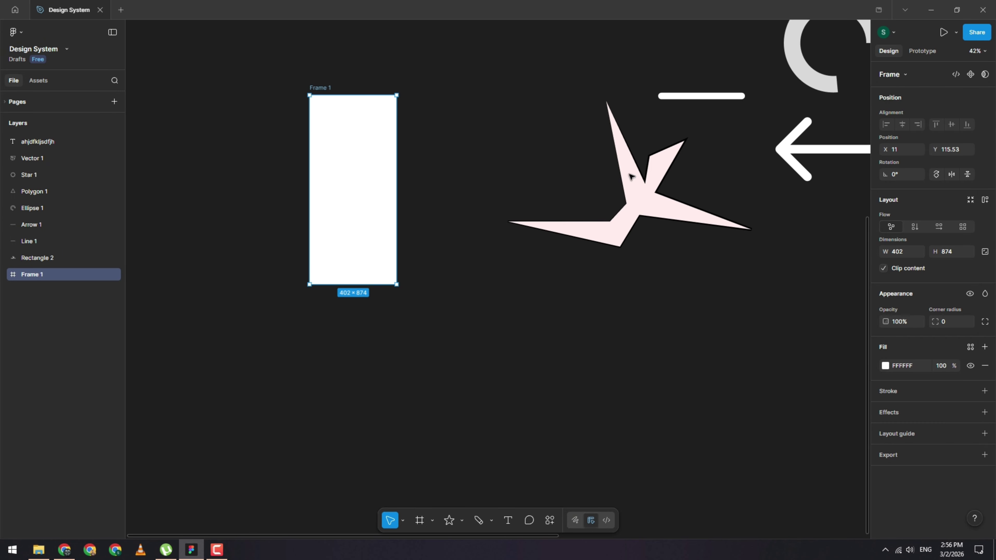
{"action": "left_click", "coordinate": [617, 210]}
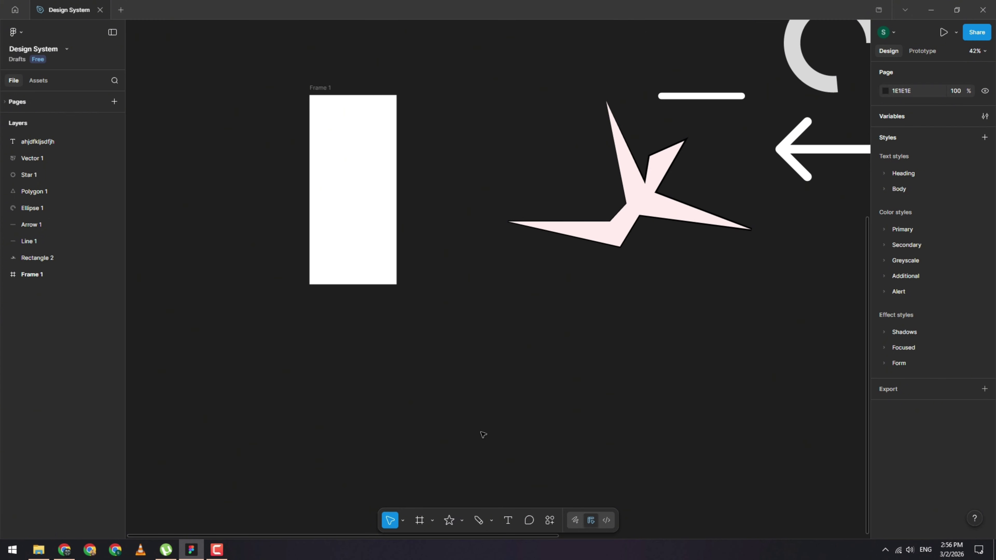
{"action": "left_click", "coordinate": [673, 165]}
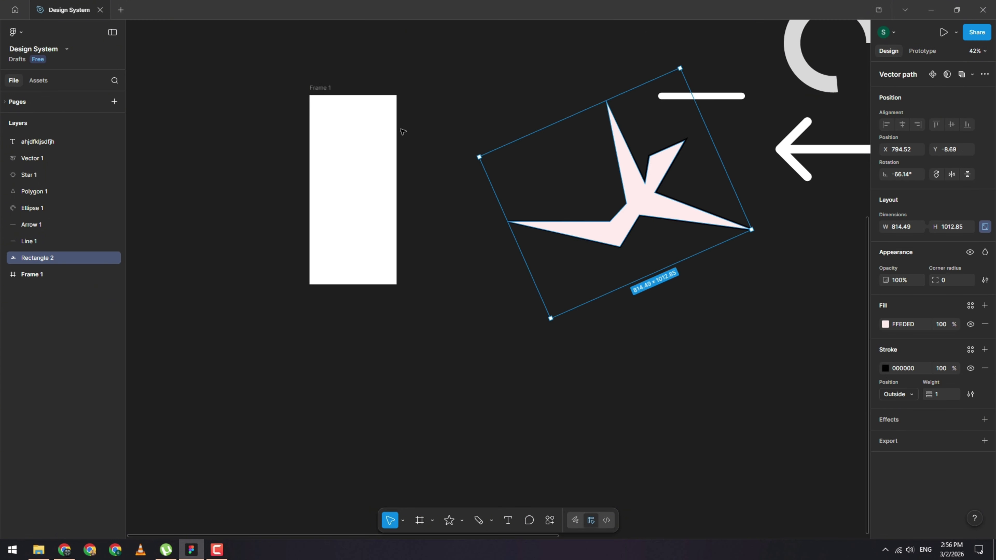
{"action": "left_click", "coordinate": [358, 140]}
{"action": "scroll", "coordinate": [361, 149], "scroll_direction": "up", "scroll_amount": 2}
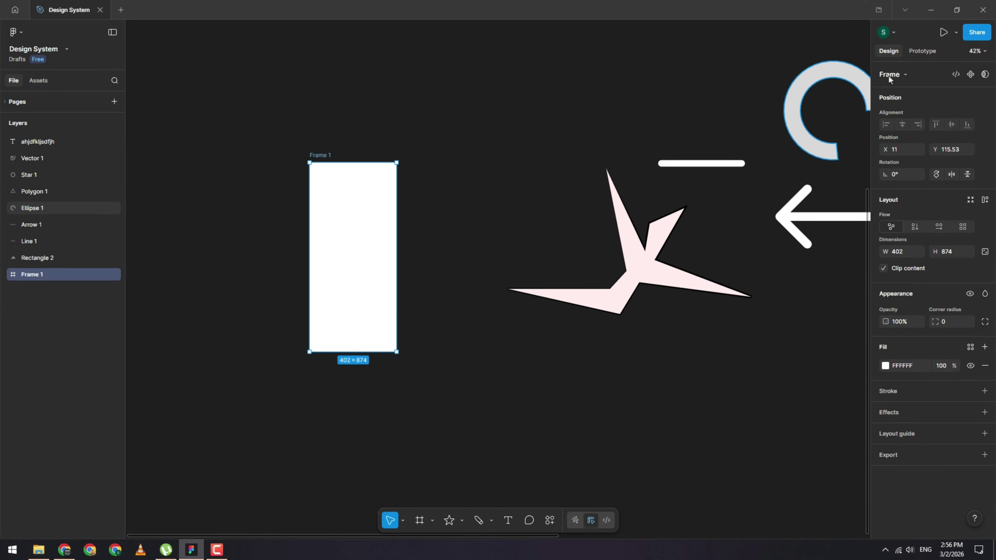
{"action": "left_click", "coordinate": [908, 75]}
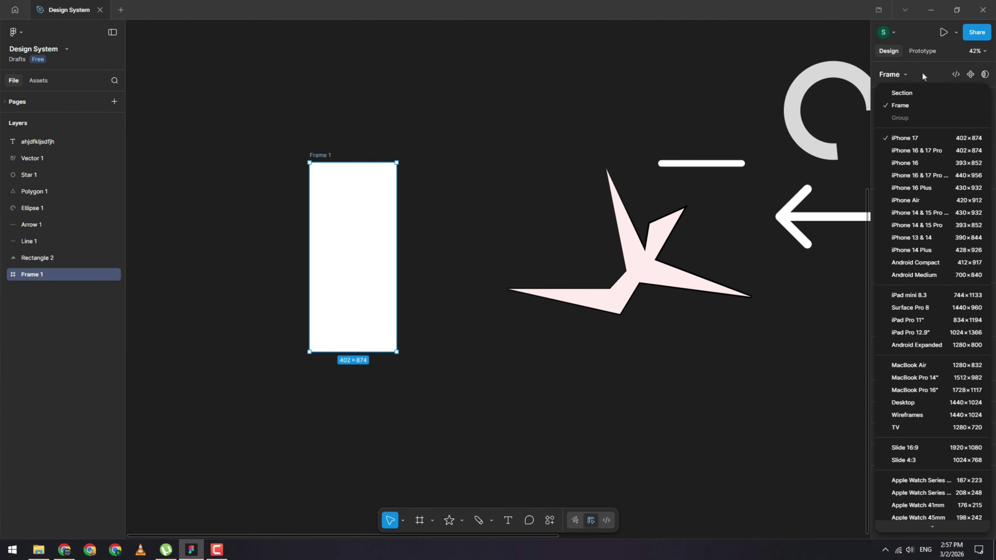
{"action": "left_click", "coordinate": [941, 78]}
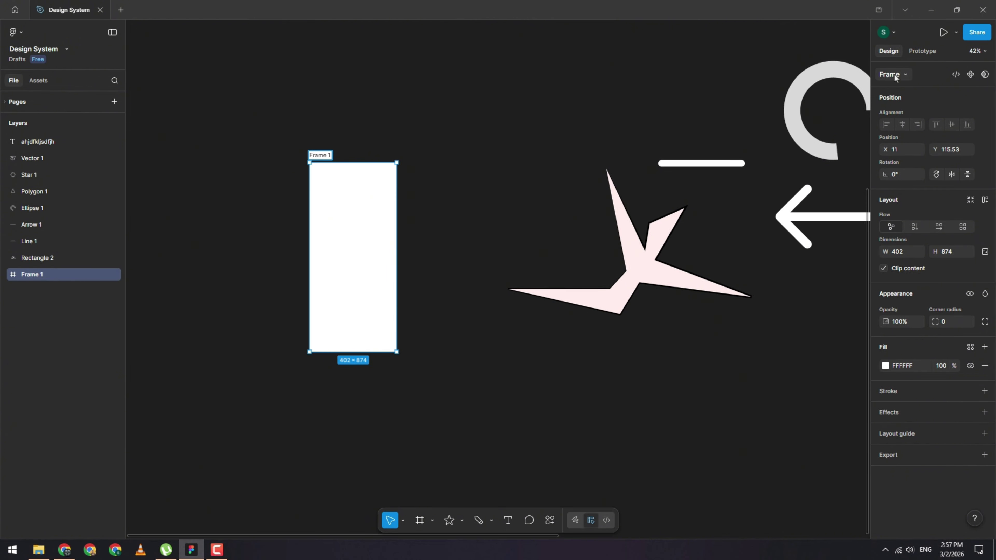
{"action": "left_click", "coordinate": [906, 74]}
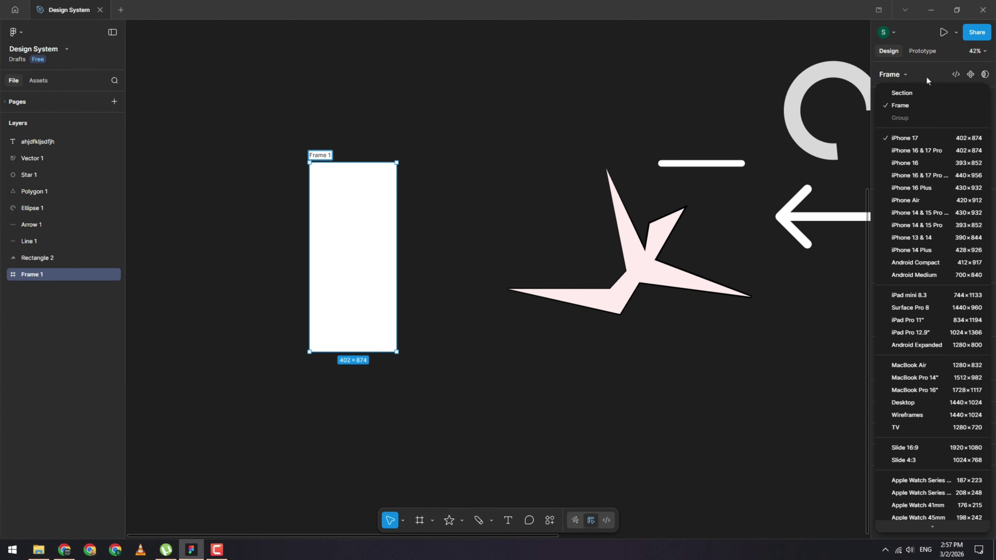
{"action": "key", "text": "Escape"}
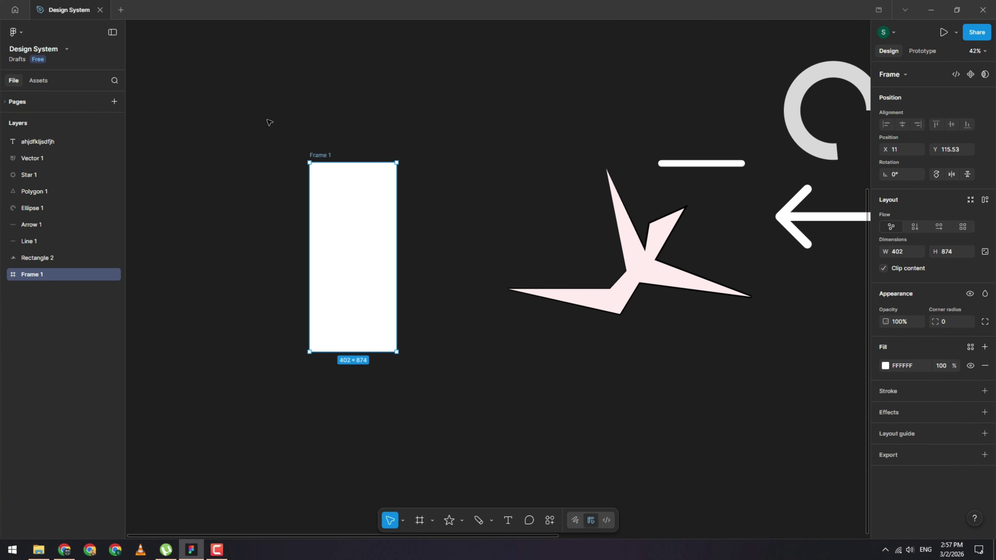
{"action": "left_click_drag", "start_coordinate": [266, 122], "coordinate": [451, 414]}
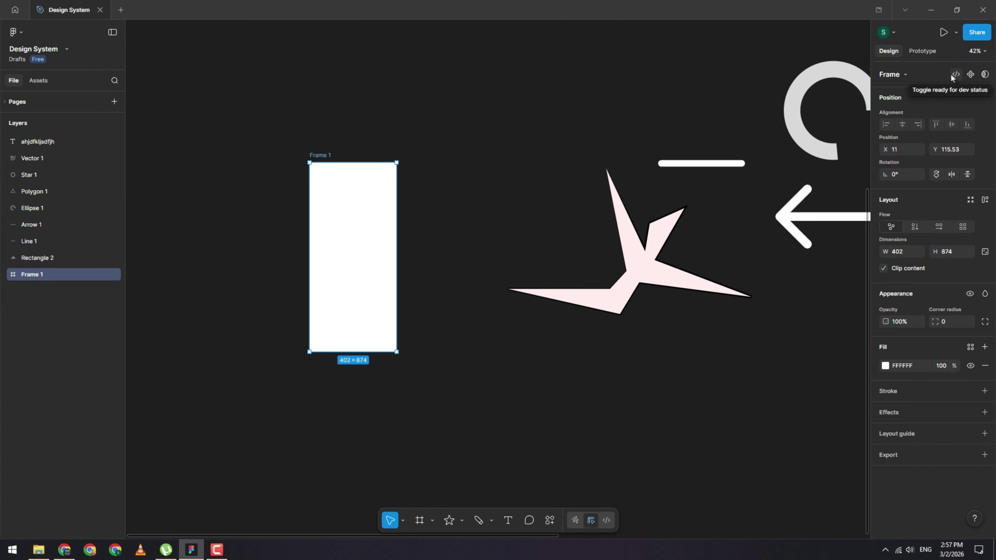
Step: Mark Frame 1 as ready for dev, check the options of its status badge, and remove the status
{"action": "scroll", "coordinate": [318, 158], "scroll_direction": "up", "scroll_amount": 10}
{"action": "key", "text": "Escape"}
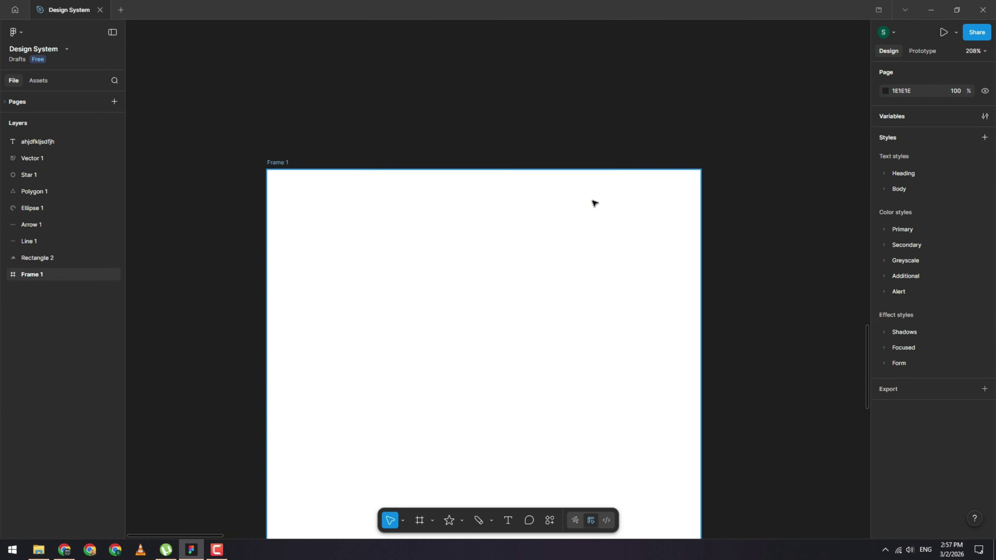
{"action": "left_click", "coordinate": [595, 203]}
{"action": "left_click", "coordinate": [311, 162]}
{"action": "left_click", "coordinate": [277, 167]}
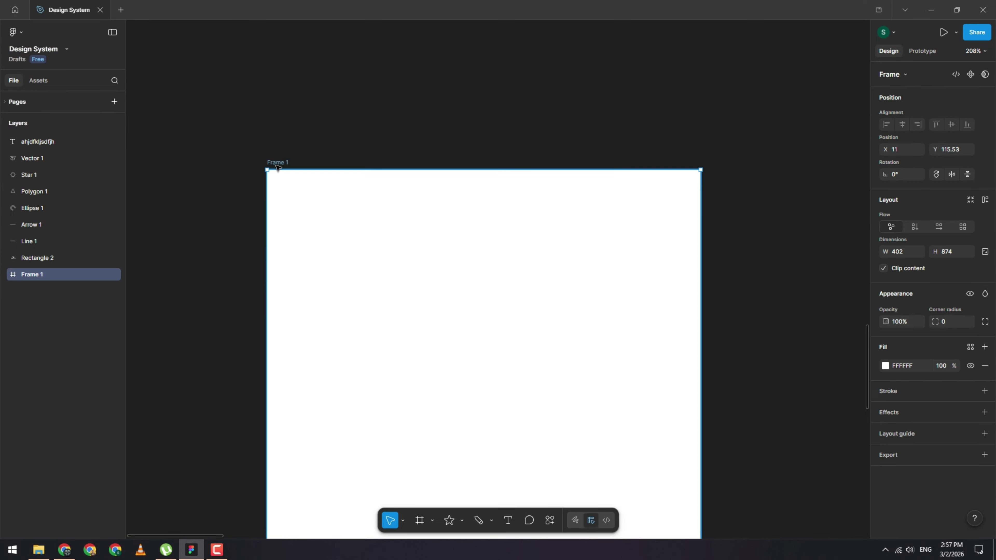
{"action": "scroll", "coordinate": [337, 186], "scroll_direction": "down", "scroll_amount": 1}
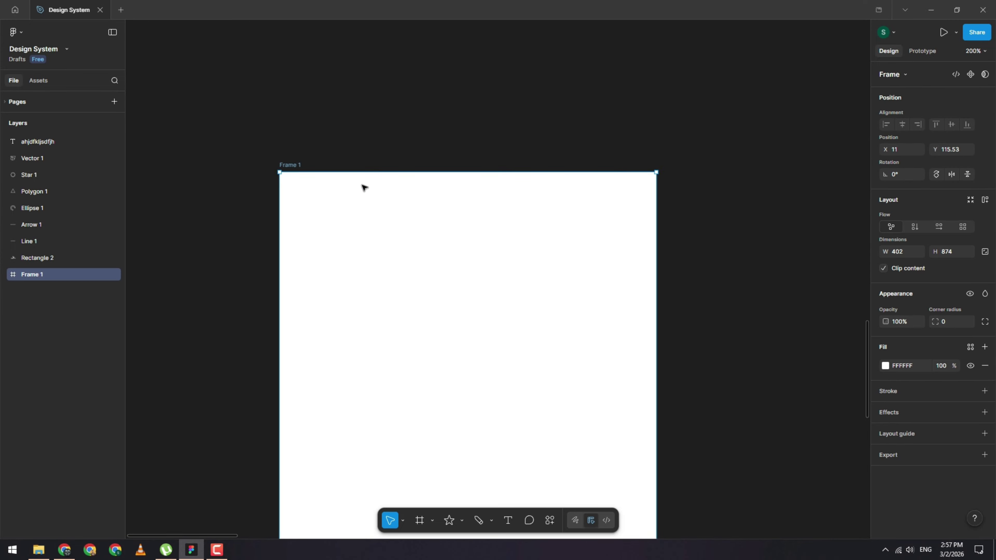
{"action": "left_click", "coordinate": [403, 520]}
{"action": "left_click", "coordinate": [431, 473]}
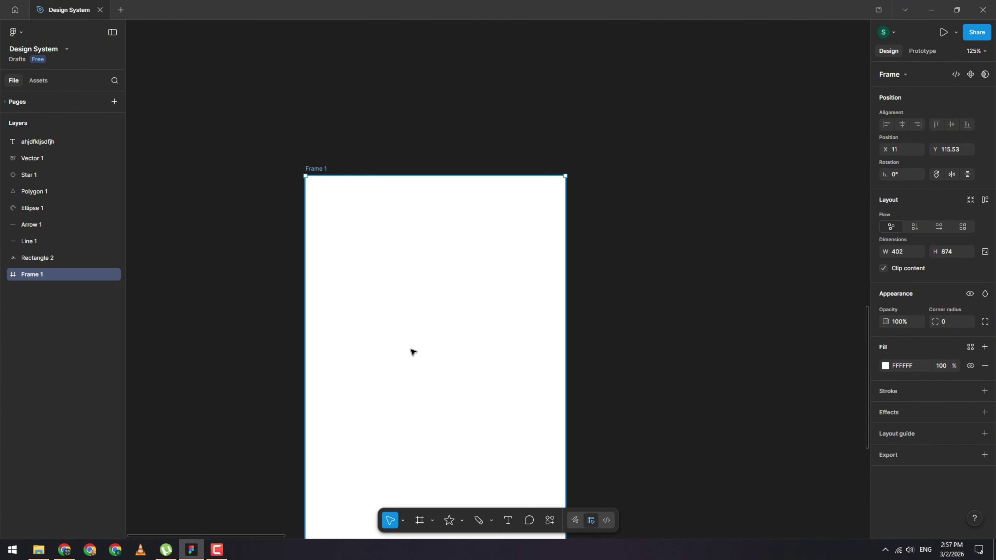
{"action": "left_click", "coordinate": [312, 165]}
{"action": "left_click", "coordinate": [524, 202]}
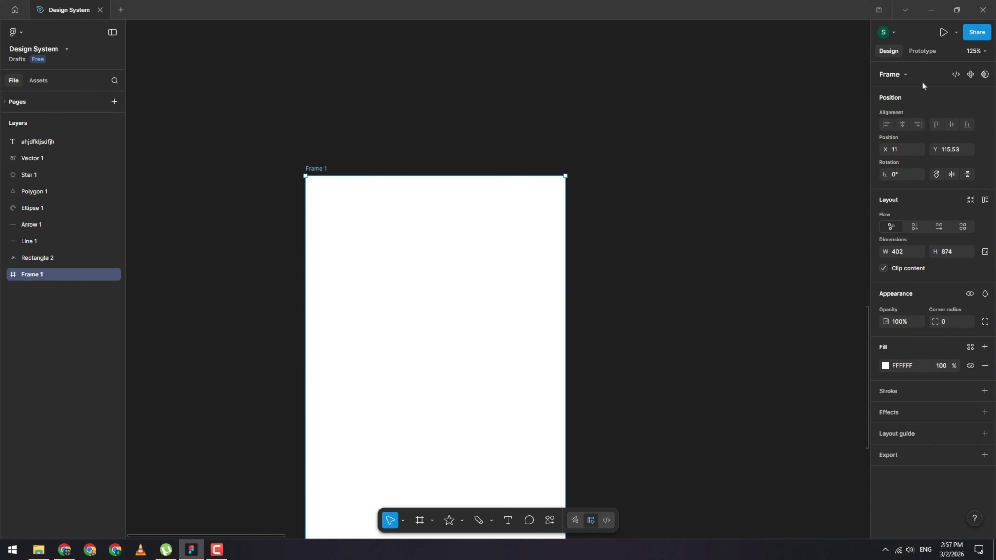
{"action": "left_click", "coordinate": [955, 74]}
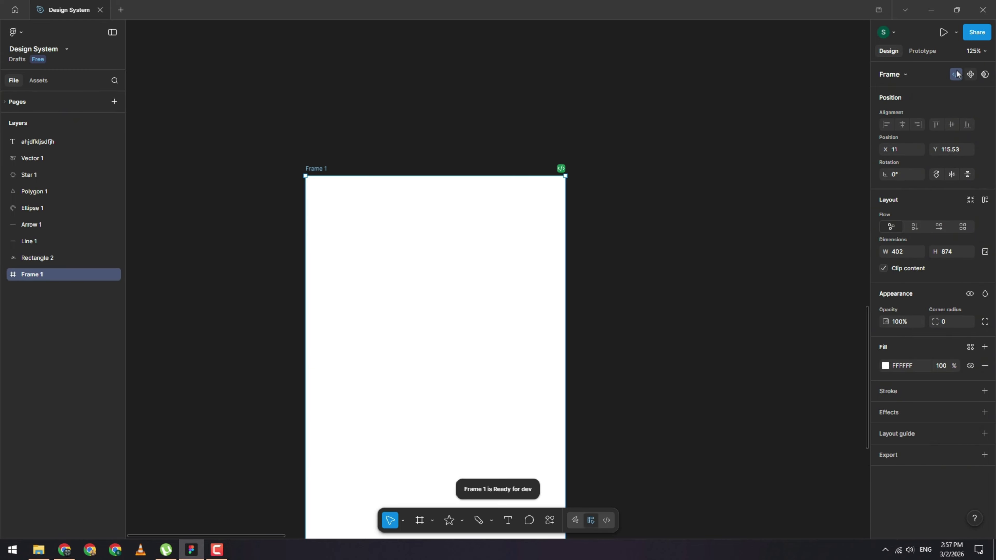
{"action": "left_click", "coordinate": [561, 169]}
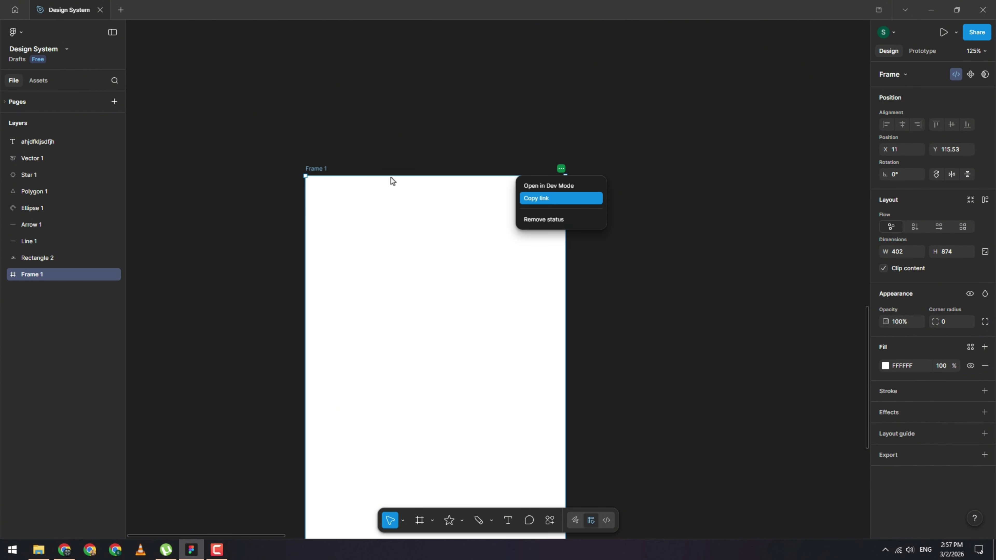
{"action": "left_click", "coordinate": [564, 220]}
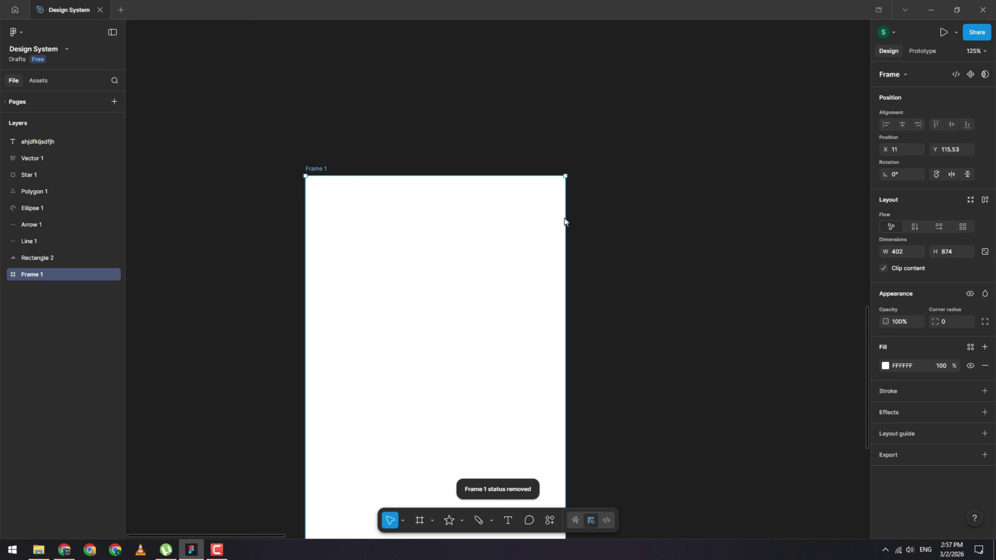
Step: Inspect Frame 1's upper-right corner up close and its Create component option, and clear the selection
{"action": "left_click", "coordinate": [545, 163]}
{"action": "scroll", "coordinate": [549, 174], "scroll_direction": "up", "scroll_amount": 3}
{"action": "scroll", "coordinate": [548, 174], "scroll_direction": "up", "scroll_amount": 15}
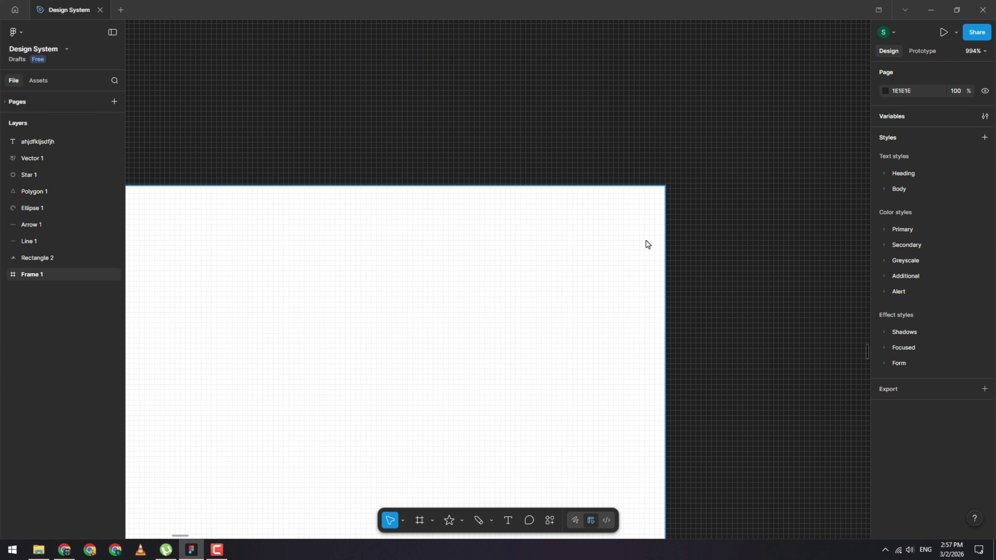
{"action": "scroll", "coordinate": [667, 220], "scroll_direction": "down", "scroll_amount": 5}
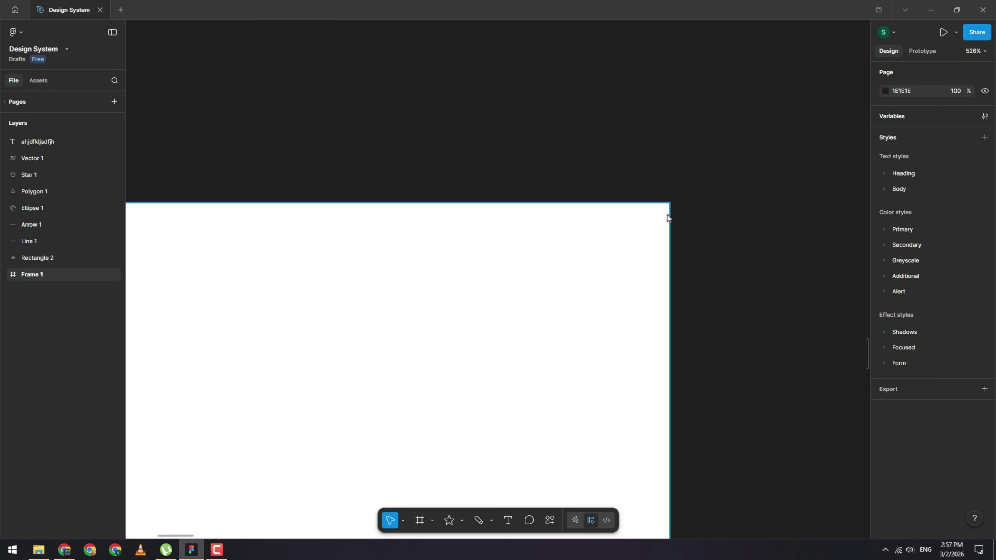
{"action": "left_click", "coordinate": [483, 225]}
{"action": "scroll", "coordinate": [482, 225], "scroll_direction": "down", "scroll_amount": 6}
{"action": "scroll", "coordinate": [239, 219], "scroll_direction": "down", "scroll_amount": 3}
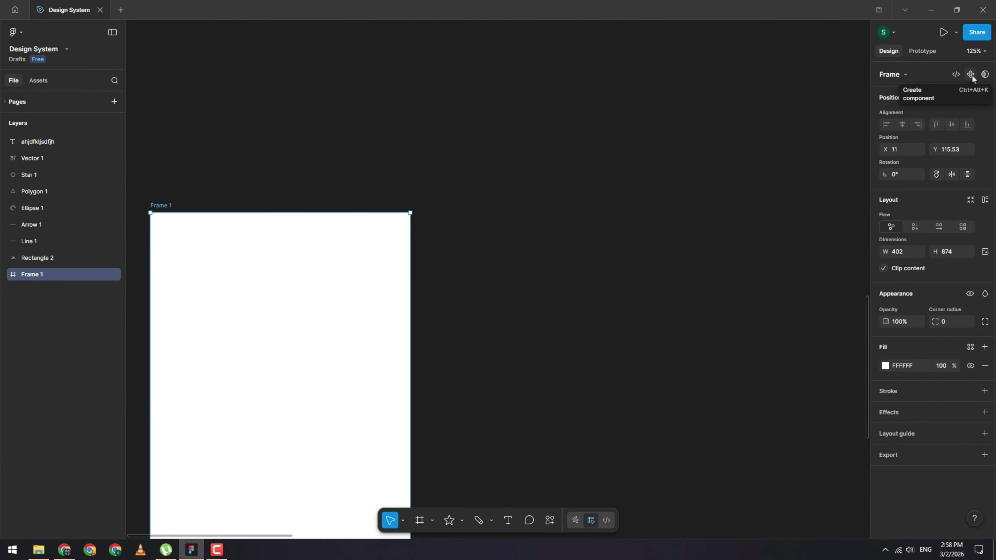
{"action": "scroll", "coordinate": [516, 158], "scroll_direction": "down", "scroll_amount": 3}
{"action": "left_click", "coordinate": [653, 225]}
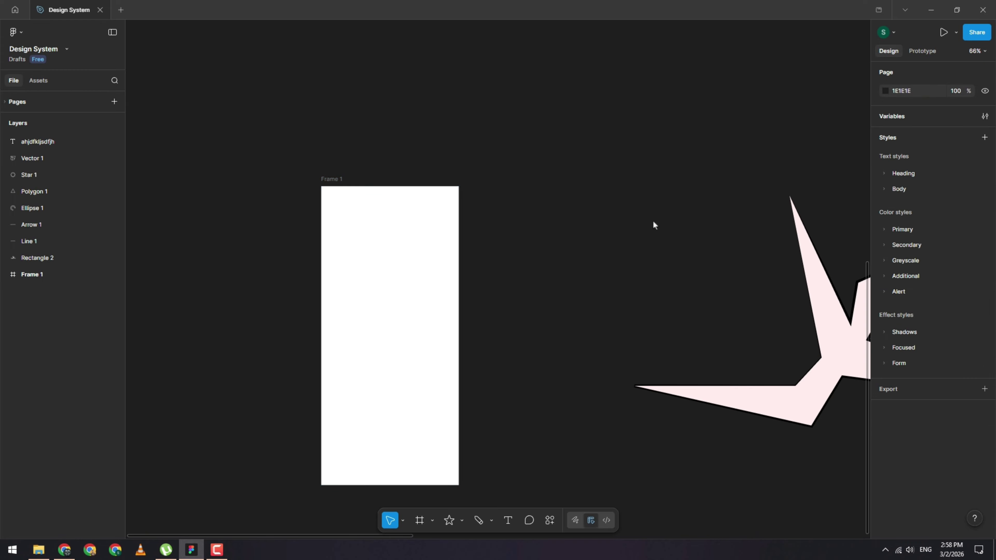
Step: Check Frame 1's header options, including Create component, and clear the selection
{"action": "scroll", "coordinate": [392, 233], "scroll_direction": "right", "scroll_amount": 4}
{"action": "scroll", "coordinate": [313, 176], "scroll_direction": "left", "scroll_amount": 4}
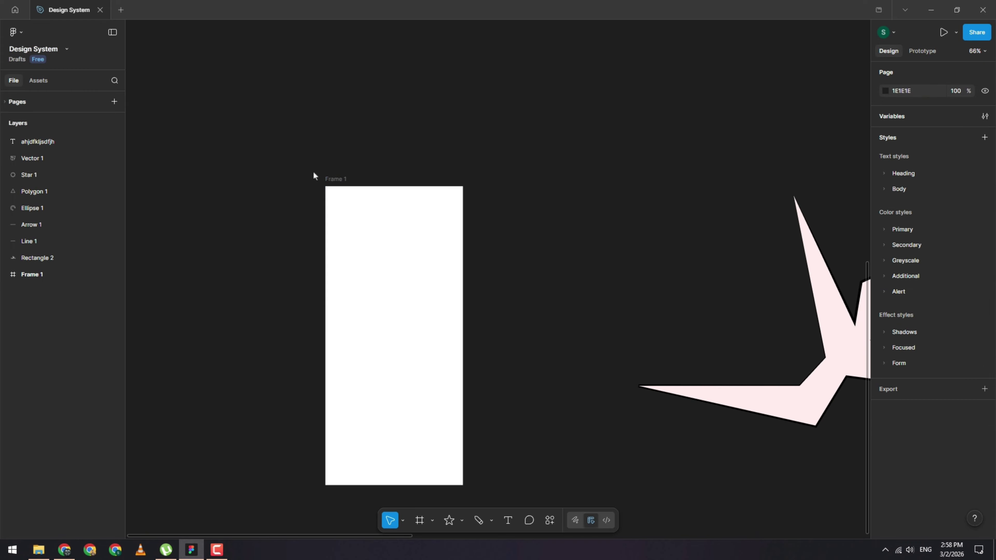
{"action": "left_click", "coordinate": [344, 179]}
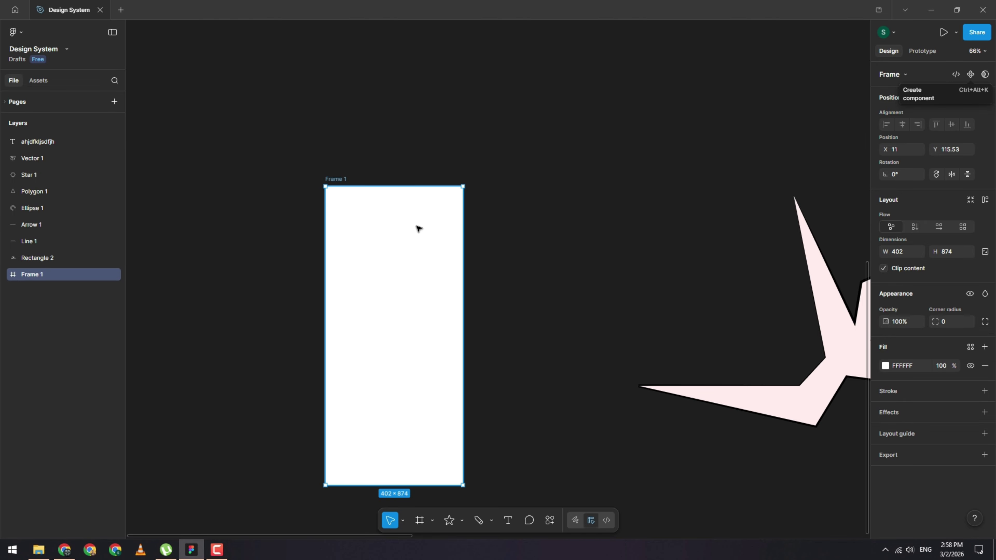
{"action": "scroll", "coordinate": [382, 163], "scroll_direction": "down", "scroll_amount": 2}
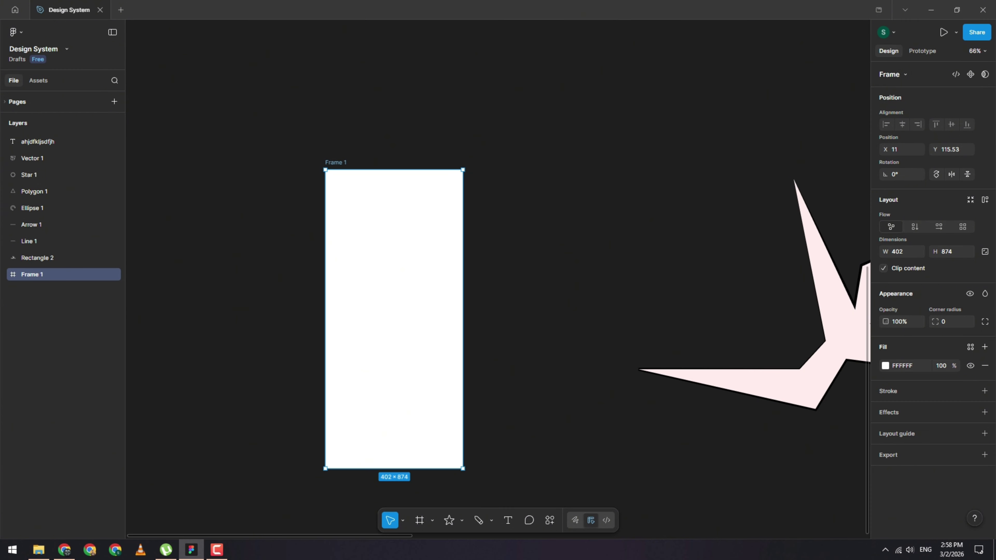
{"action": "key", "text": "Escape"}
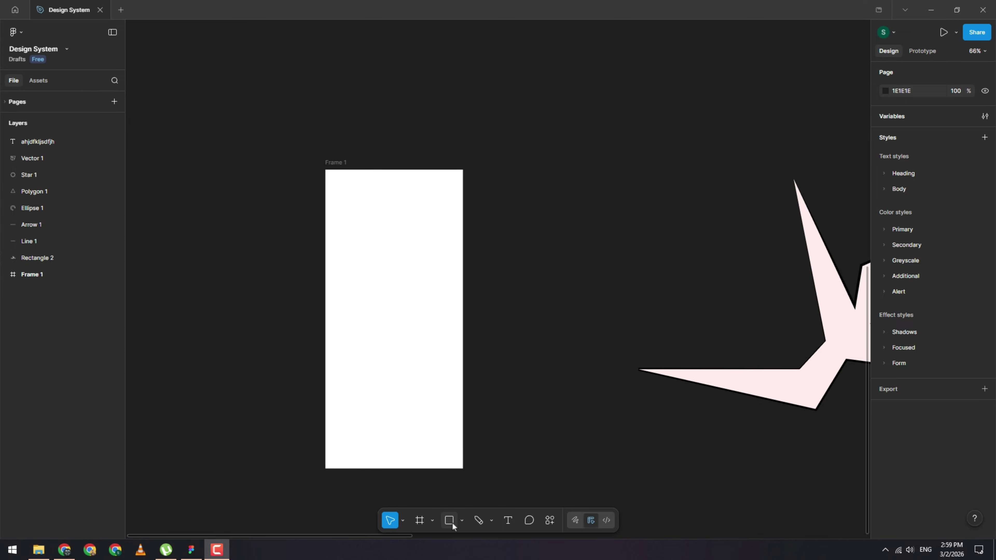
Step: Draw a horizontal rectangle about 482×149 between Frame 1 and the pink vector shape, and move it slightly lower
{"action": "left_click", "coordinate": [461, 520]}
{"action": "left_click", "coordinate": [486, 427]}
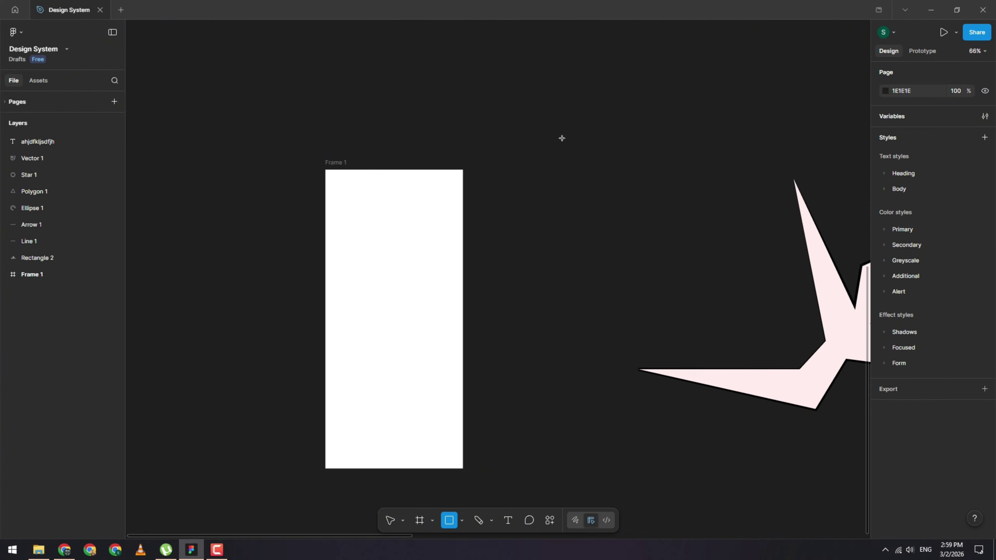
{"action": "mouse_move", "coordinate": [539, 109]}
{"action": "left_mouse_down"}
{"action": "mouse_move", "coordinate": [644, 215]}
{"action": "mouse_move", "coordinate": [703, 160]}
{"action": "left_mouse_up"}
{"action": "left_click_drag", "start_coordinate": [643, 138], "coordinate": [639, 192]}
{"action": "left_click", "coordinate": [582, 151]}
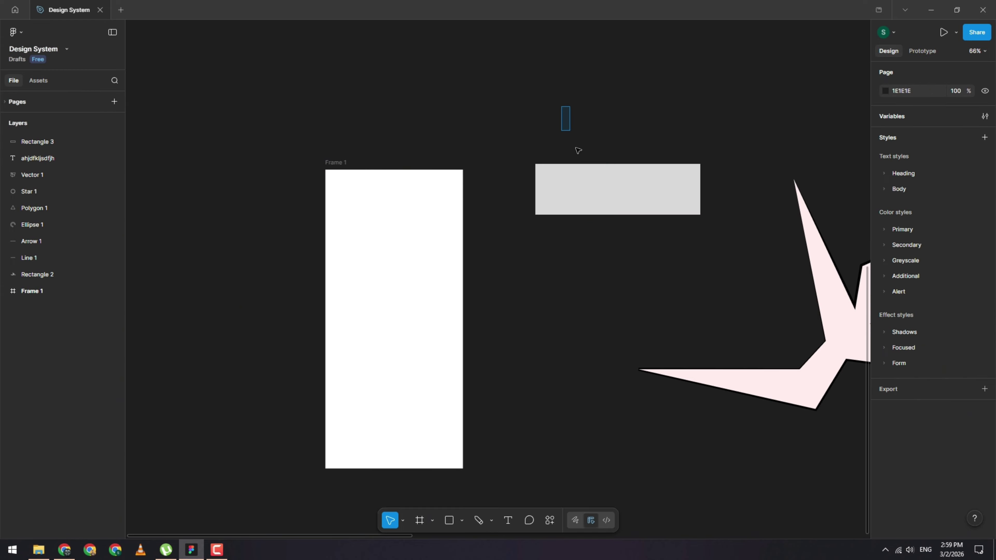
Step: Draw a vertical rectangle about 165×485 across the grey one, fill it with FF9C9C, and shift it slightly upward
{"action": "key", "text": "r"}
{"action": "left_click_drag", "start_coordinate": [574, 120], "coordinate": [630, 286]}
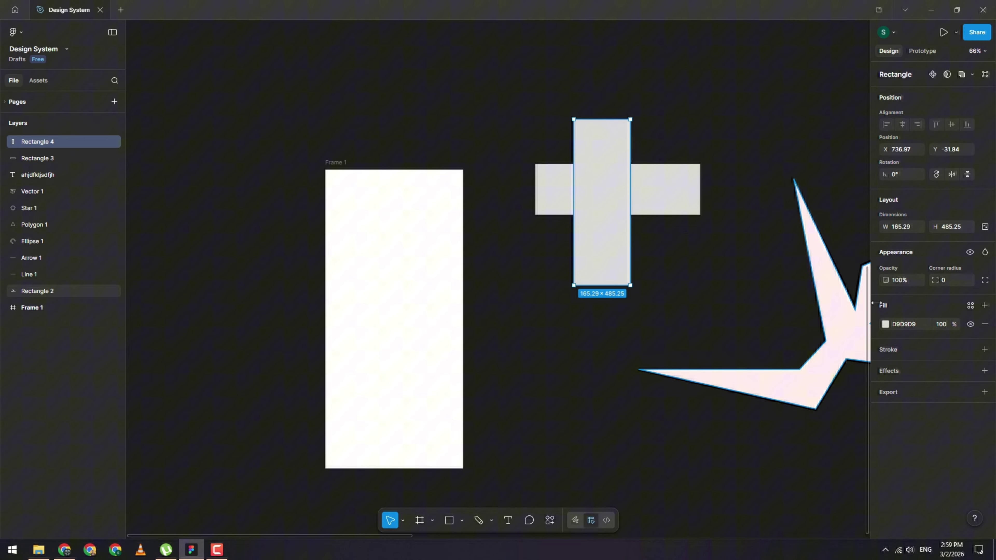
{"action": "left_click", "coordinate": [886, 324]}
{"action": "left_click_drag", "start_coordinate": [810, 340], "coordinate": [796, 328]}
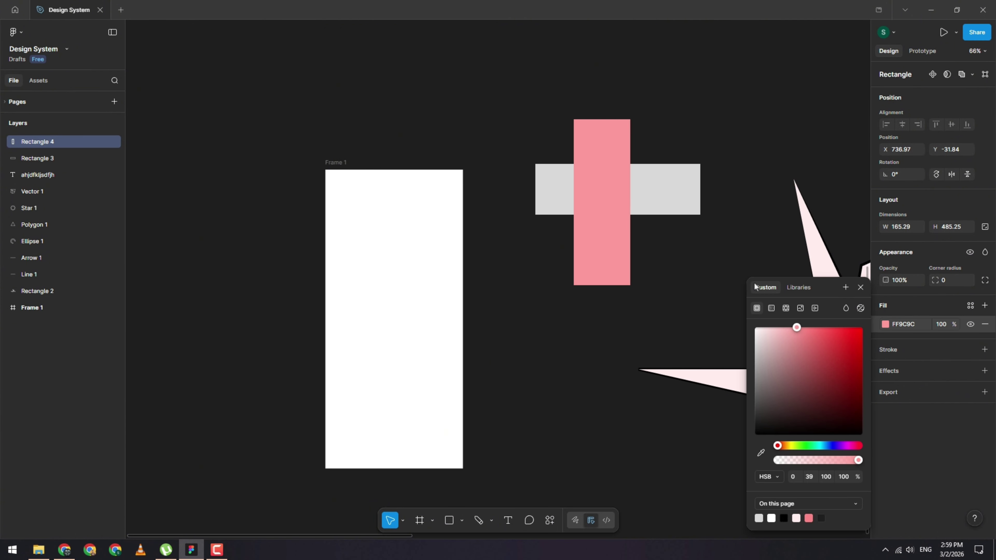
{"action": "left_click", "coordinate": [656, 240]}
{"action": "left_click_drag", "start_coordinate": [605, 252], "coordinate": [606, 249]}
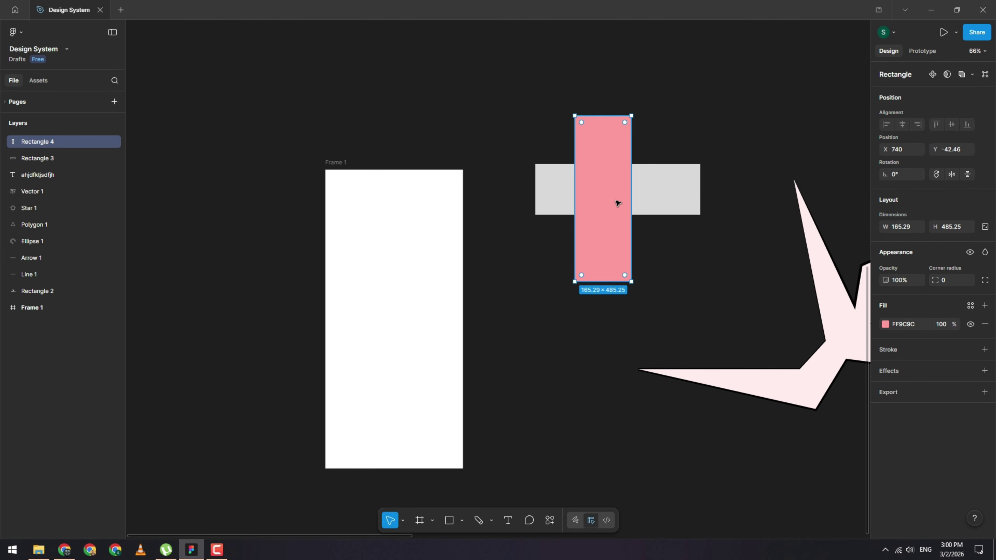
Step: Combine the two overlapping rectangles into a mask, and ungroup the mask group
{"action": "left_click_drag", "start_coordinate": [514, 84], "coordinate": [708, 316]}
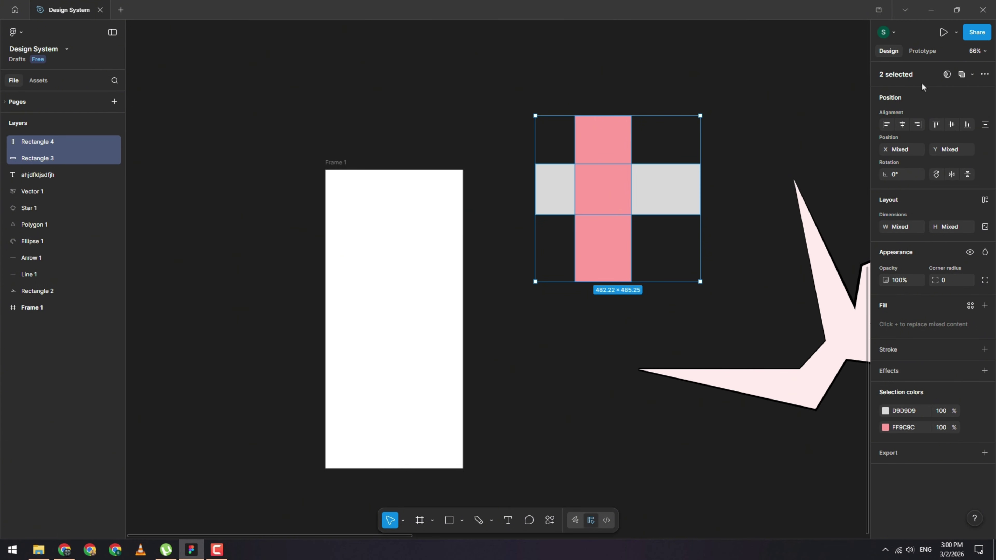
{"action": "left_click", "coordinate": [946, 75]}
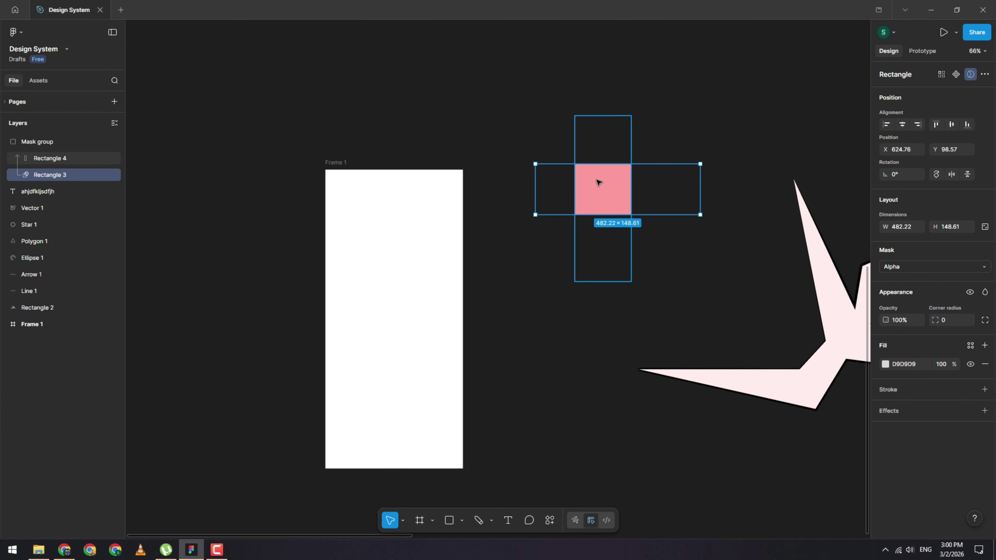
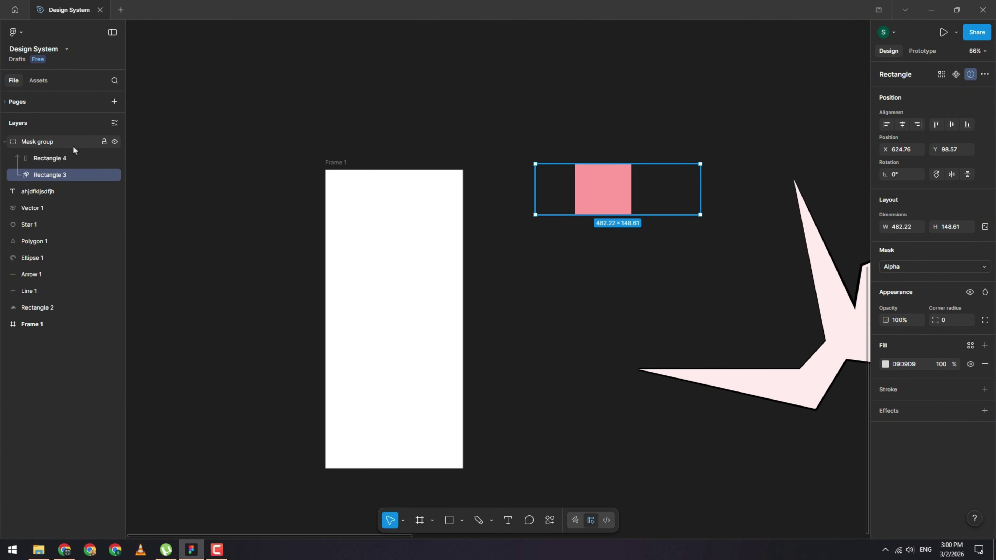
{"action": "key", "text": "ctrl+shift+g"}
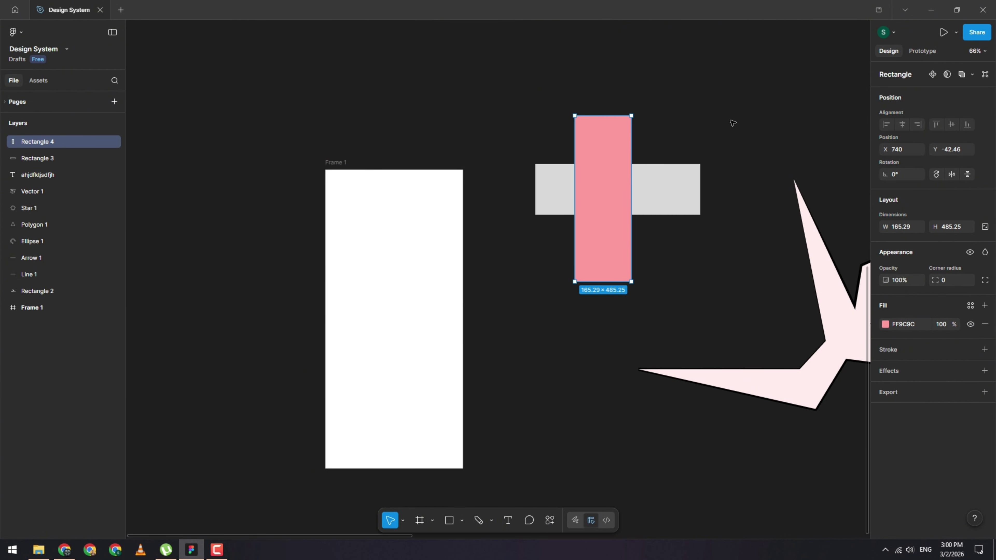
Step: Compare the header options for the grey rectangle, both rectangles together, the pink rectangle alone, and Frame 1
{"action": "left_click", "coordinate": [644, 196]}
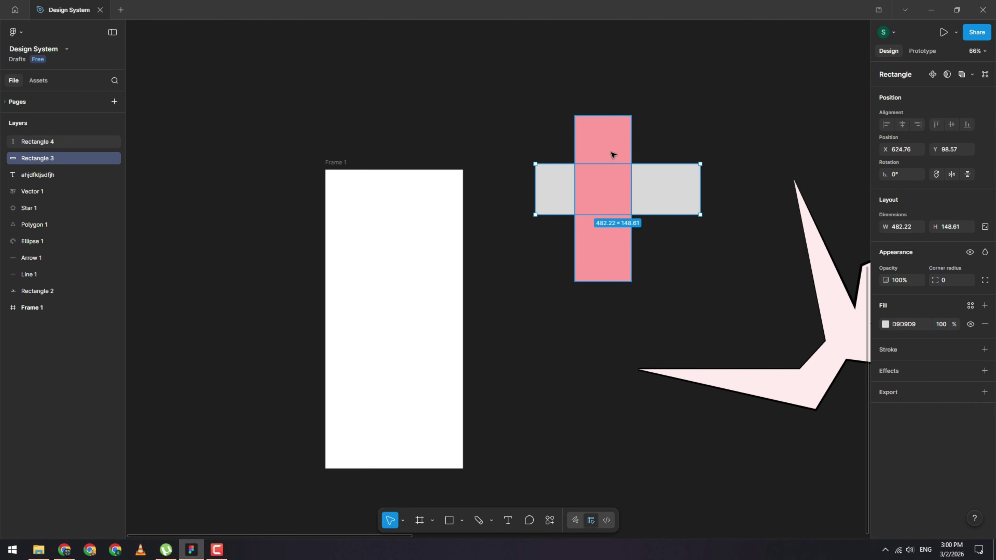
{"action": "left_click", "coordinate": [630, 149], "text": "shift"}
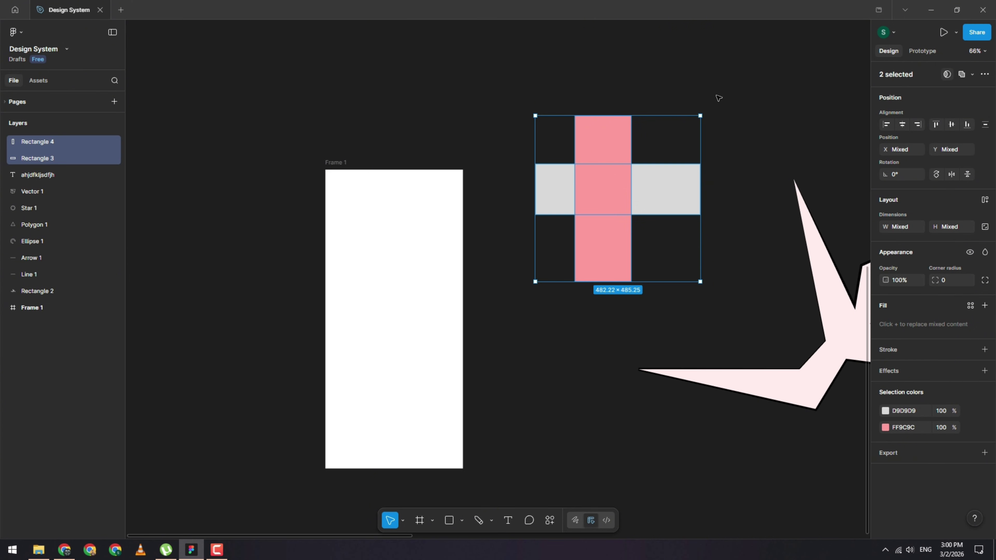
{"action": "left_click", "coordinate": [698, 98]}
{"action": "left_click", "coordinate": [616, 172]}
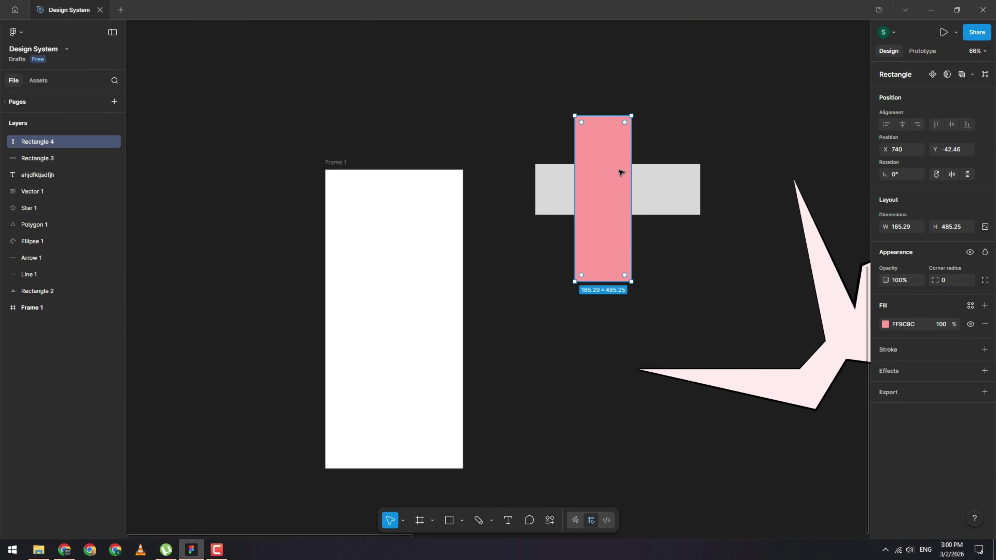
{"action": "left_click", "coordinate": [413, 178]}
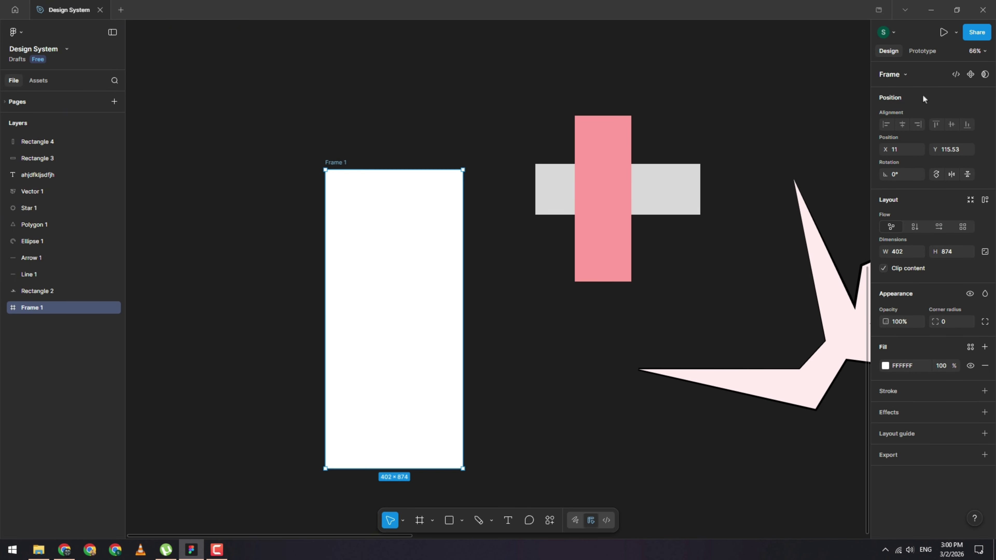
Step: Open the grey horizontal rectangle for vector editing and exit without changing it
{"action": "left_click", "coordinate": [547, 181]}
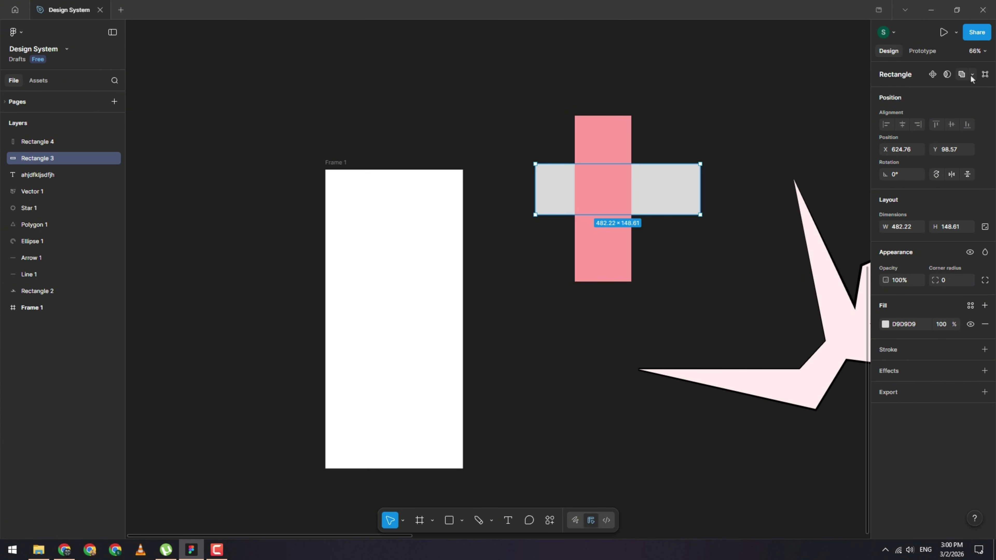
{"action": "left_click", "coordinate": [984, 75]}
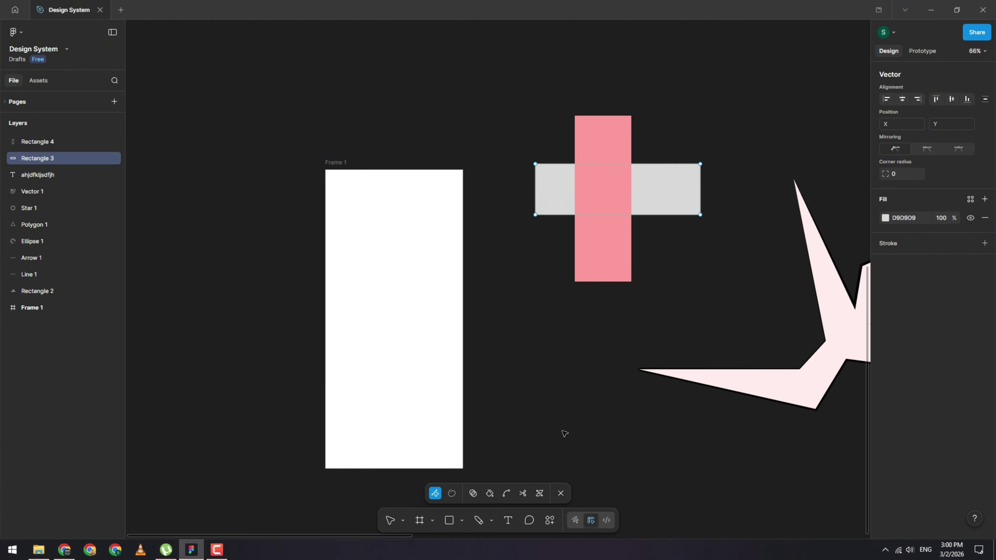
{"action": "left_click", "coordinate": [560, 493]}
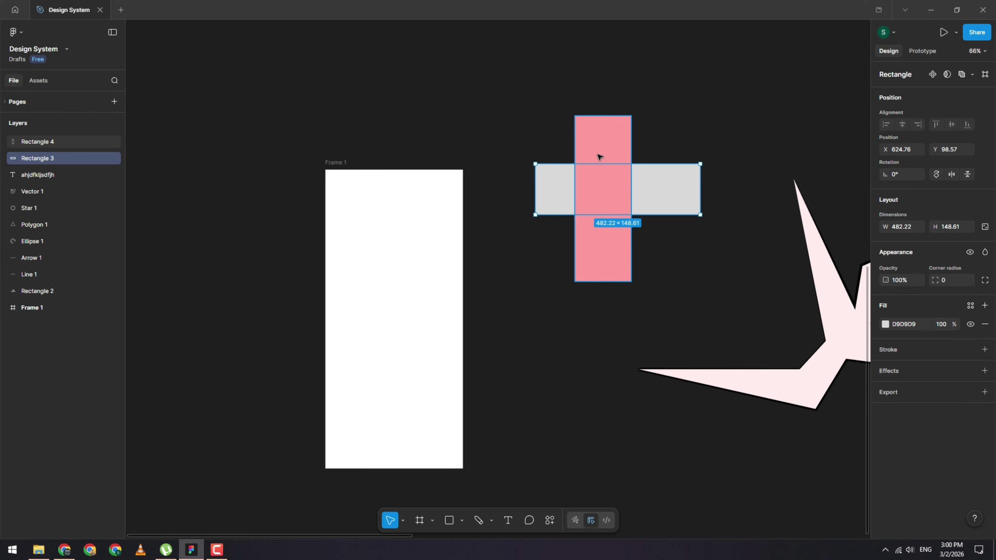
Step: Compare the header options for both rectangles and the pink one alone, and review the list of boolean operations
{"action": "left_click", "coordinate": [626, 152], "text": "shift"}
{"action": "scroll", "coordinate": [728, 112], "scroll_direction": "up", "scroll_amount": 3}
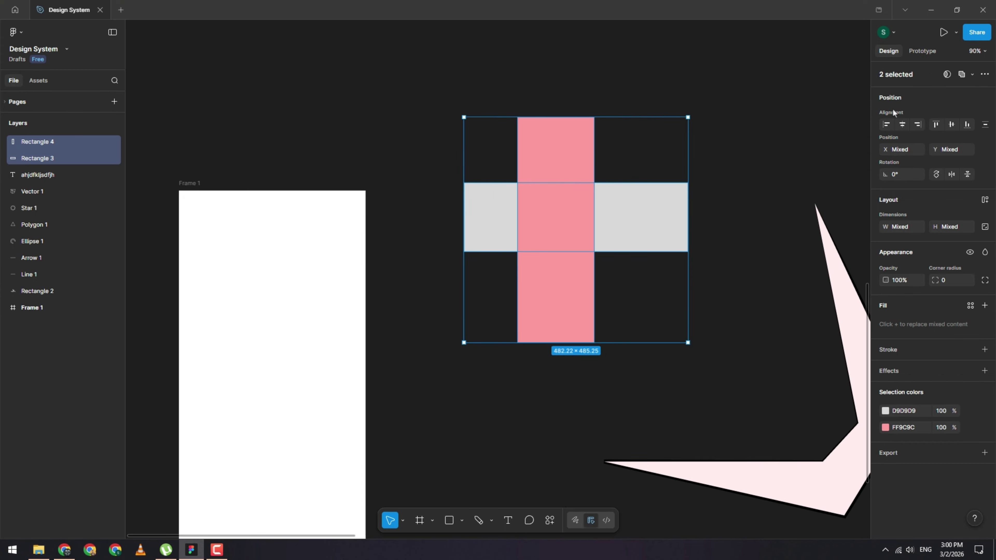
{"action": "left_click", "coordinate": [712, 125]}
{"action": "left_click", "coordinate": [571, 169]}
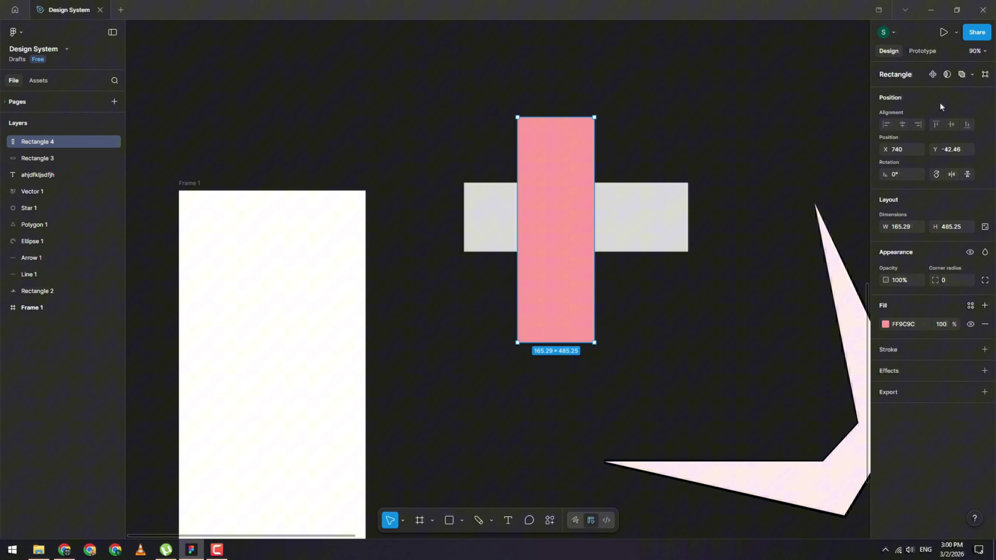
{"action": "left_click", "coordinate": [971, 74]}
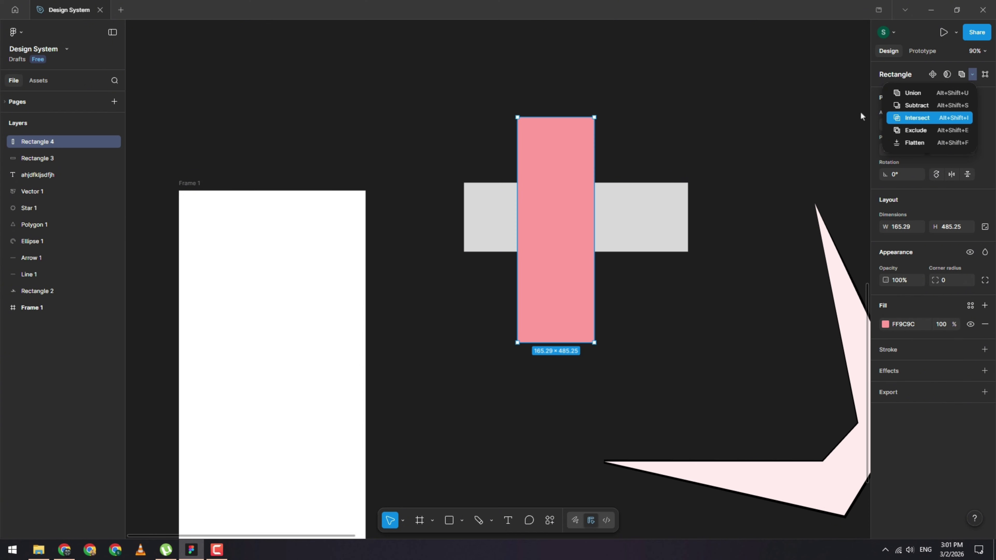
{"action": "left_click", "coordinate": [577, 186]}
{"action": "left_click", "coordinate": [451, 211]}
Step: Combine the grey and pink rectangles into one shape with the Union operation
{"action": "left_click", "coordinate": [487, 216]}
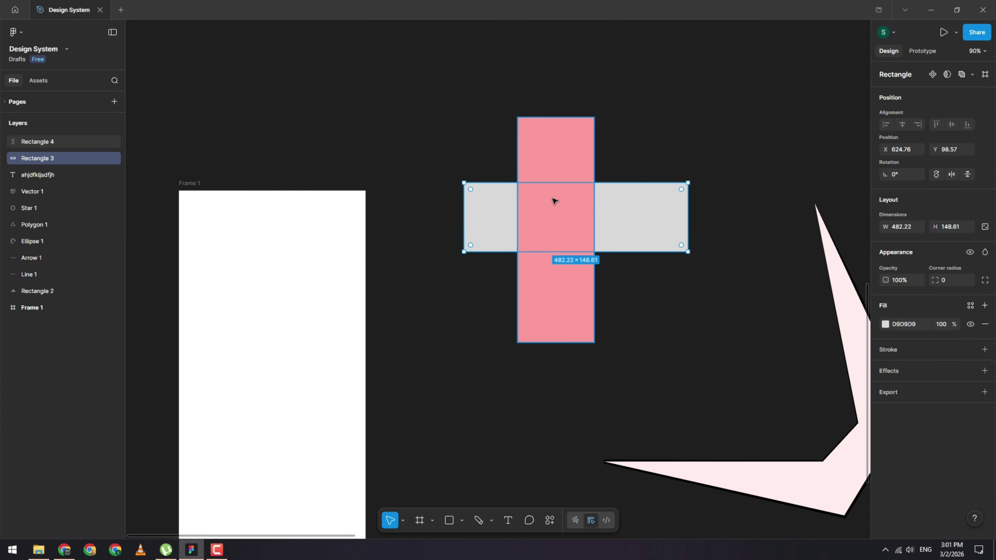
{"action": "left_click", "coordinate": [567, 188], "text": "shift"}
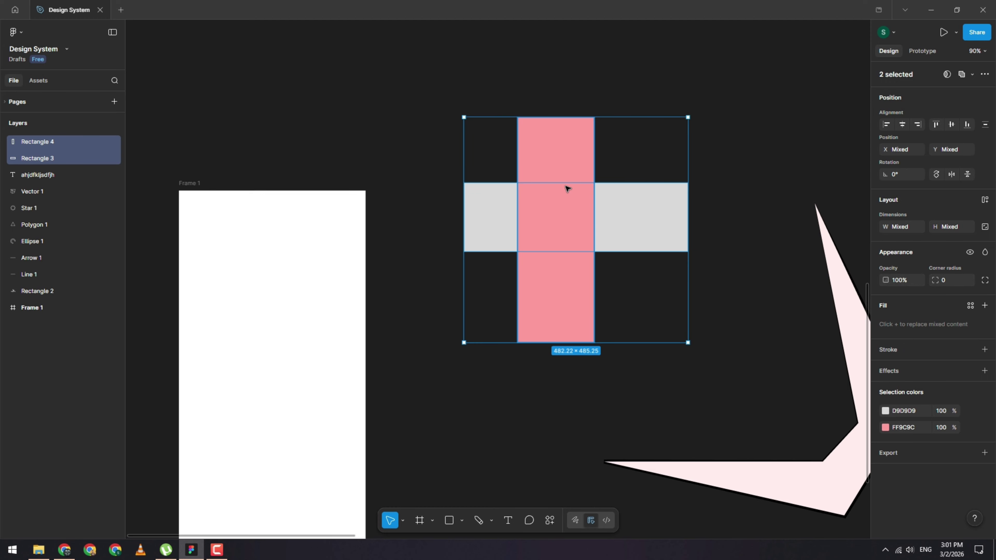
{"action": "left_click", "coordinate": [973, 75]}
{"action": "left_click", "coordinate": [949, 93]}
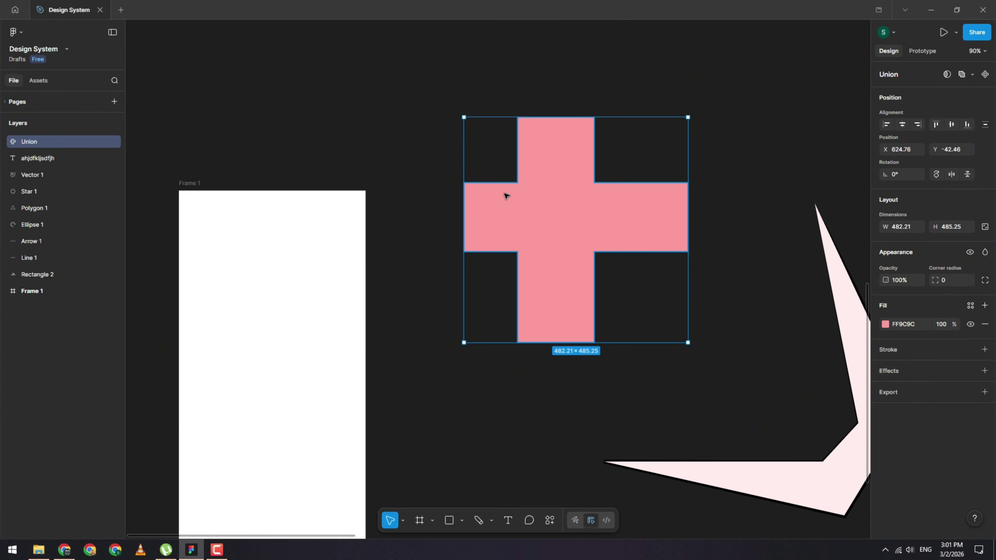
Step: Move the vertical rectangle inside the union slightly sideways and vertically, and select the whole union shape
{"action": "double_click", "coordinate": [586, 198]}
{"action": "mouse_move", "coordinate": [567, 202]}
{"action": "left_mouse_down"}
{"action": "mouse_move", "coordinate": [514, 303]}
{"action": "mouse_move", "coordinate": [593, 205]}
{"action": "mouse_move", "coordinate": [524, 203]}
{"action": "mouse_move", "coordinate": [548, 205]}
{"action": "left_mouse_up"}
{"action": "scroll", "coordinate": [560, 222], "scroll_direction": "down", "scroll_amount": 5}
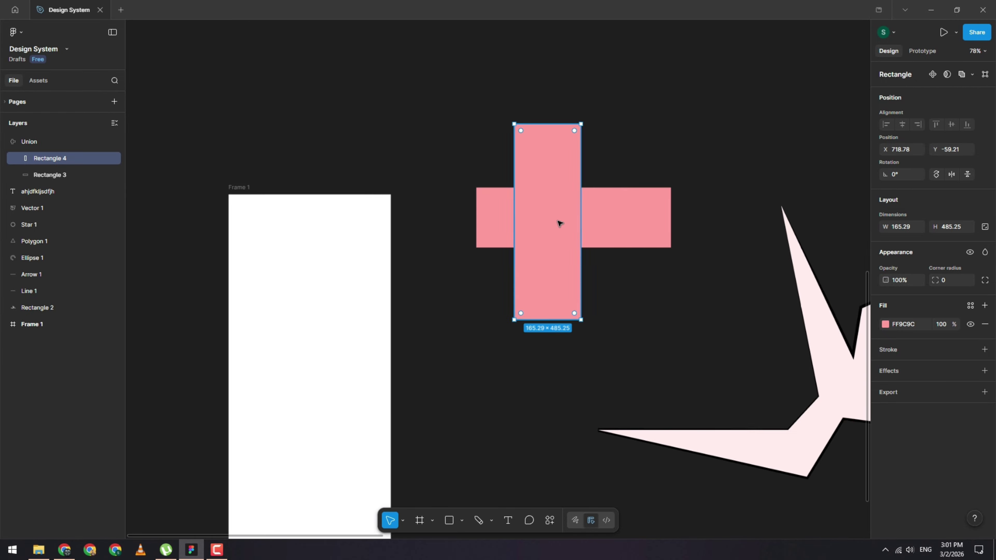
{"action": "scroll", "coordinate": [725, 255], "scroll_direction": "right", "scroll_amount": 4}
{"action": "scroll", "coordinate": [373, 200], "scroll_direction": "up", "scroll_amount": 7}
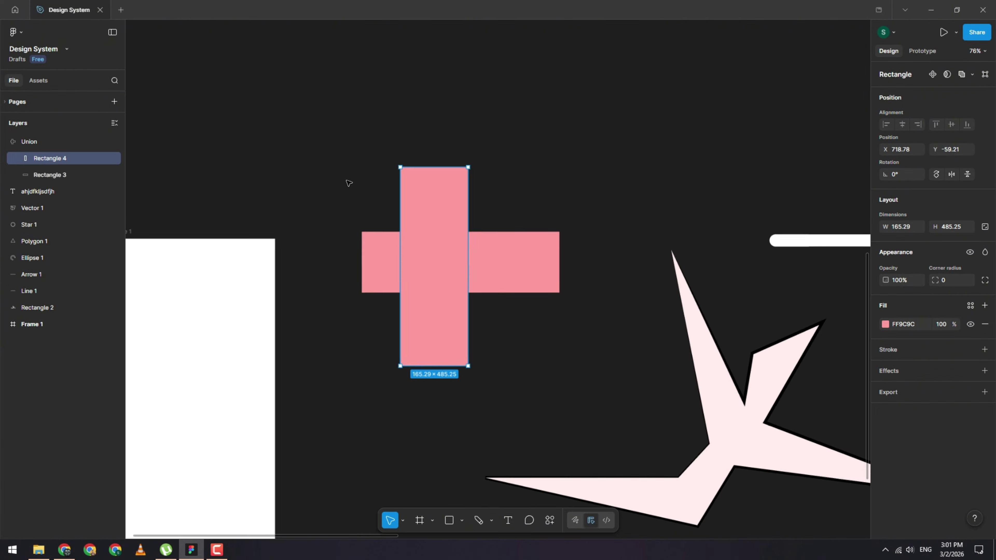
{"action": "mouse_move", "coordinate": [434, 256]}
{"action": "left_mouse_down"}
{"action": "mouse_move", "coordinate": [429, 278]}
{"action": "mouse_move", "coordinate": [431, 253]}
{"action": "left_mouse_up"}
{"action": "left_click", "coordinate": [30, 141]}
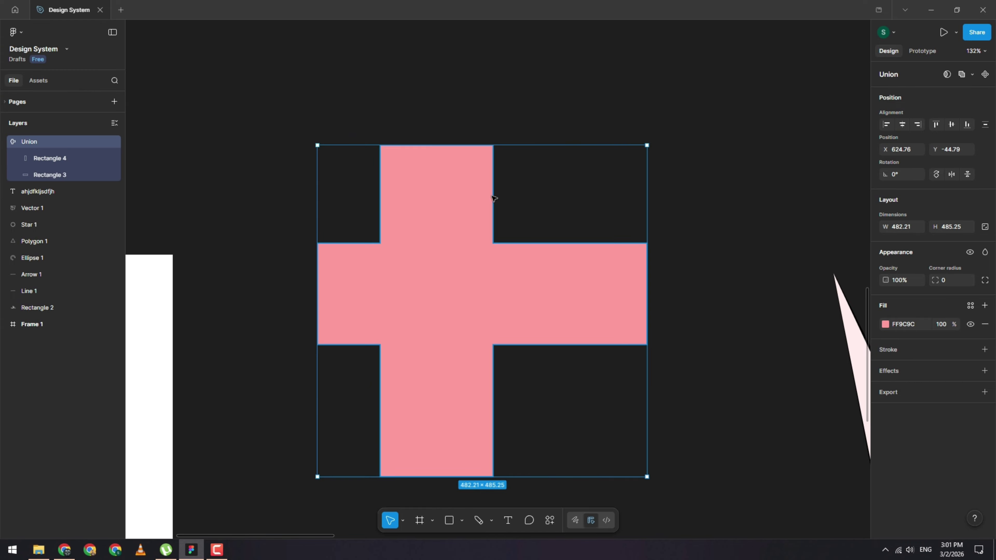
{"action": "scroll", "coordinate": [495, 196], "scroll_direction": "left", "scroll_amount": 1}
{"action": "scroll", "coordinate": [495, 196], "scroll_direction": "left", "scroll_amount": 1}
{"action": "scroll", "coordinate": [493, 196], "scroll_direction": "down", "scroll_amount": 2}
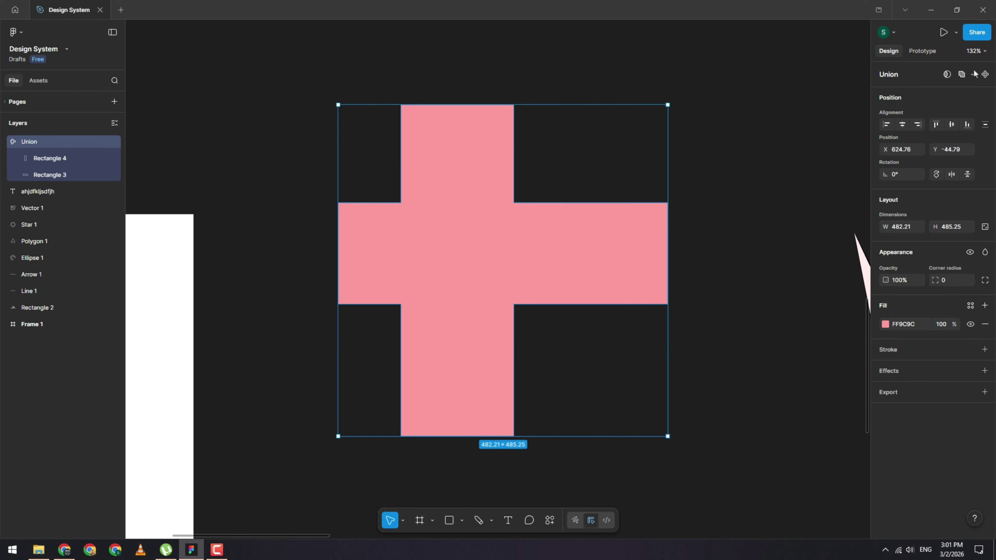
Step: Undo the vertical rectangle's moves and the union, restoring the two separate rectangles
{"action": "left_click", "coordinate": [639, 143]}
{"action": "key", "text": "ctrl+z"}
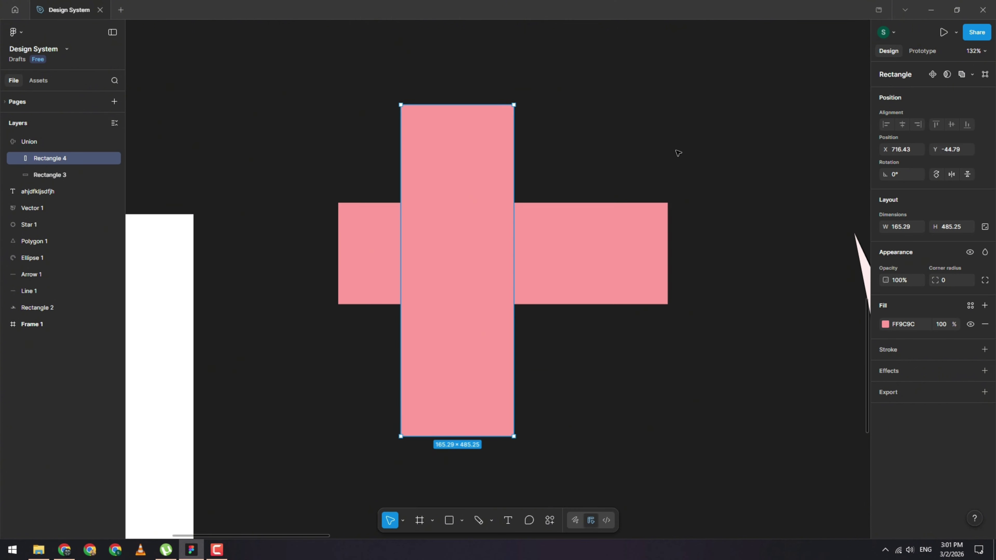
{"action": "key", "text": "ctrl+z"}
{"action": "key", "text": "ctrl+z"}
{"action": "key", "text": "ctrl+z"}
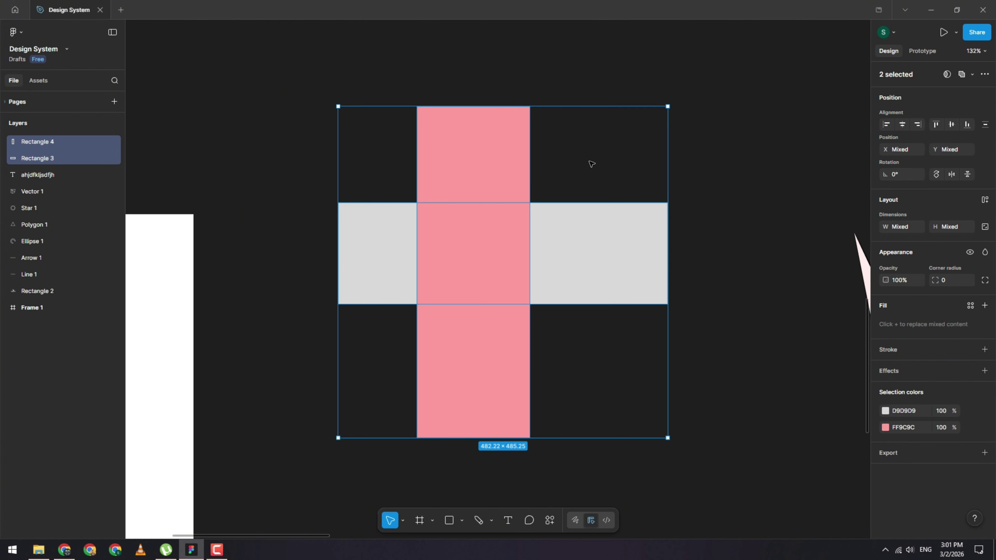
Step: Subtract the pink rectangle from the grey one, and undo the subtraction
{"action": "left_click", "coordinate": [972, 74]}
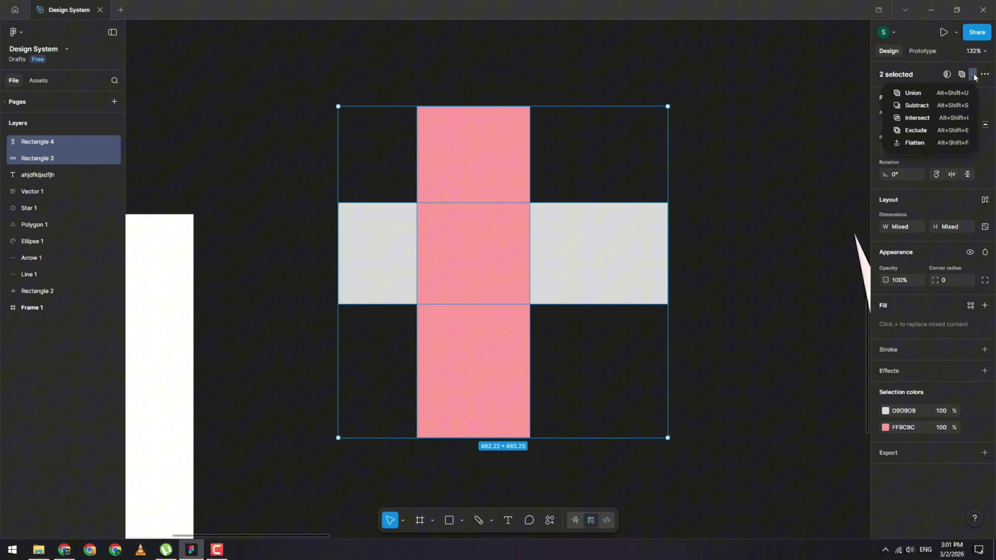
{"action": "left_click", "coordinate": [940, 105]}
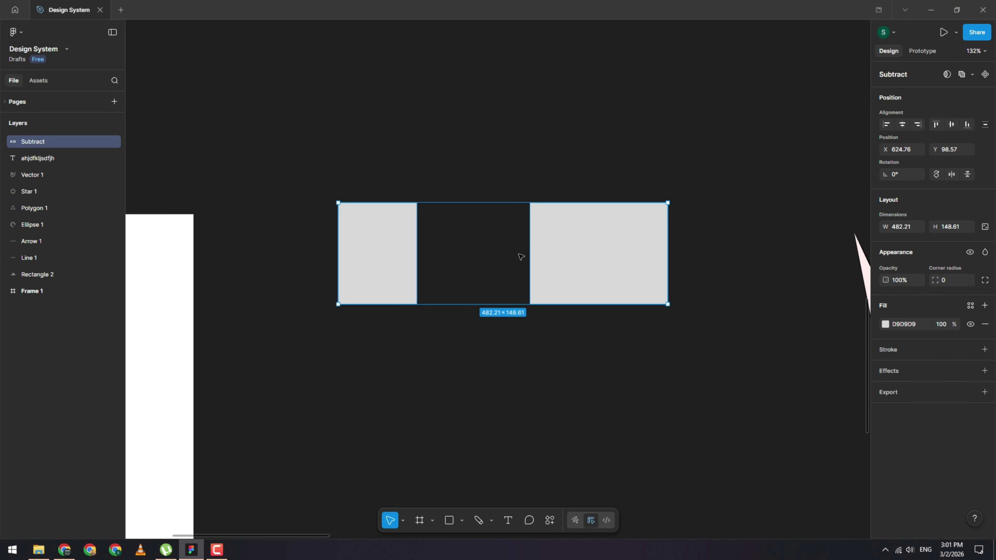
{"action": "key", "text": "ctrl+z"}
Step: Intersect the grey and pink rectangles to keep only their overlap, and undo the intersection
{"action": "left_click", "coordinate": [972, 75]}
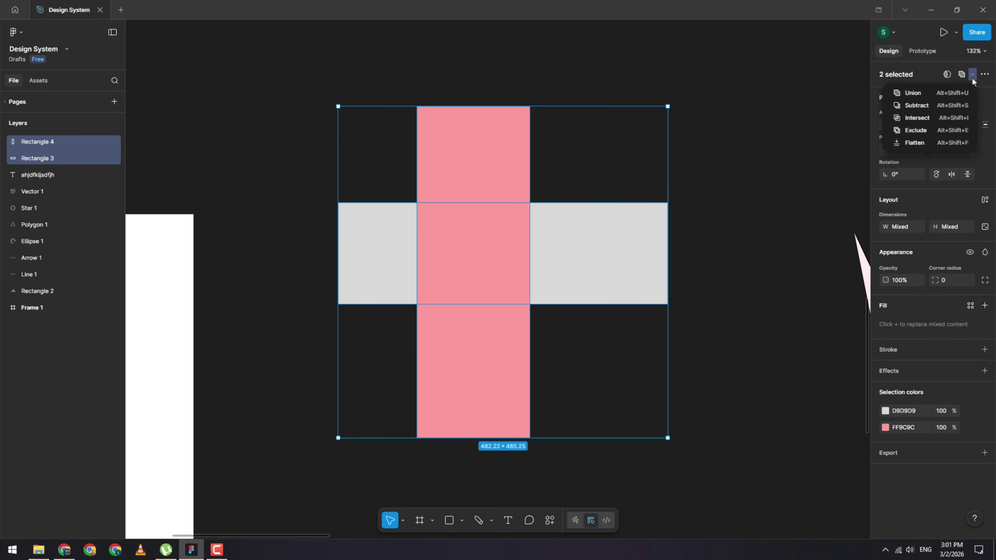
{"action": "left_click", "coordinate": [925, 121]}
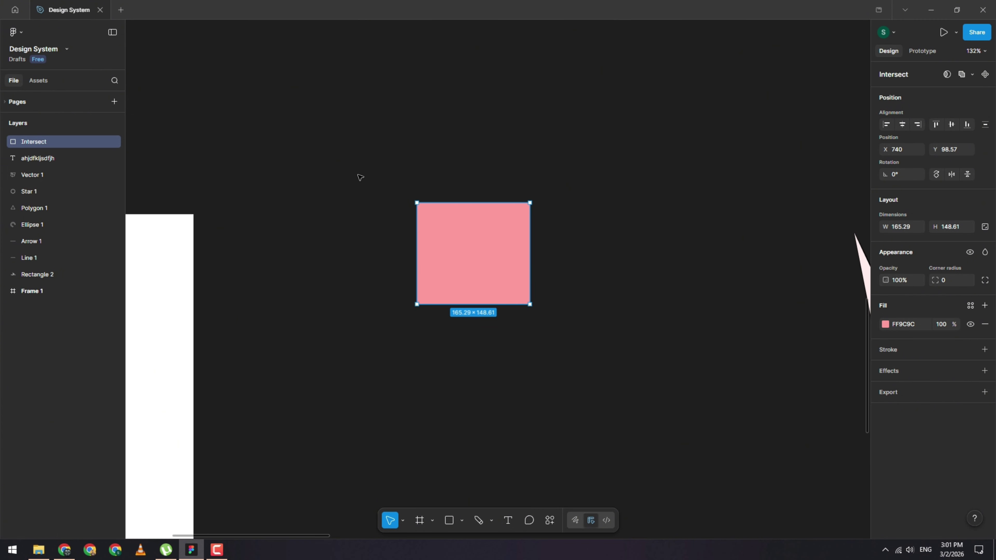
{"action": "key", "text": "ctrl+z"}
Step: Combine the two rectangles with the Exclude operation to cut out their overlap, and undo the exclusion
{"action": "left_click", "coordinate": [972, 74]}
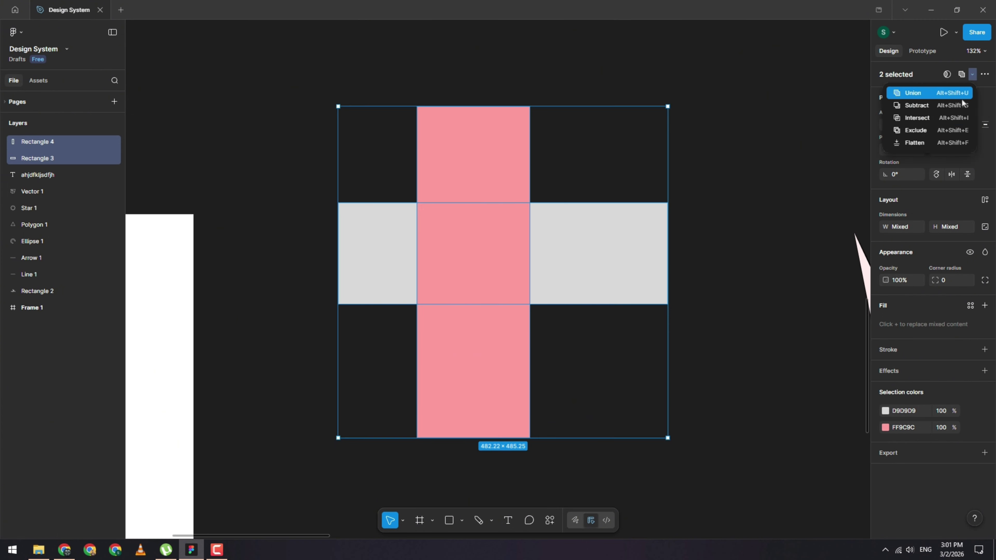
{"action": "left_click", "coordinate": [936, 134]}
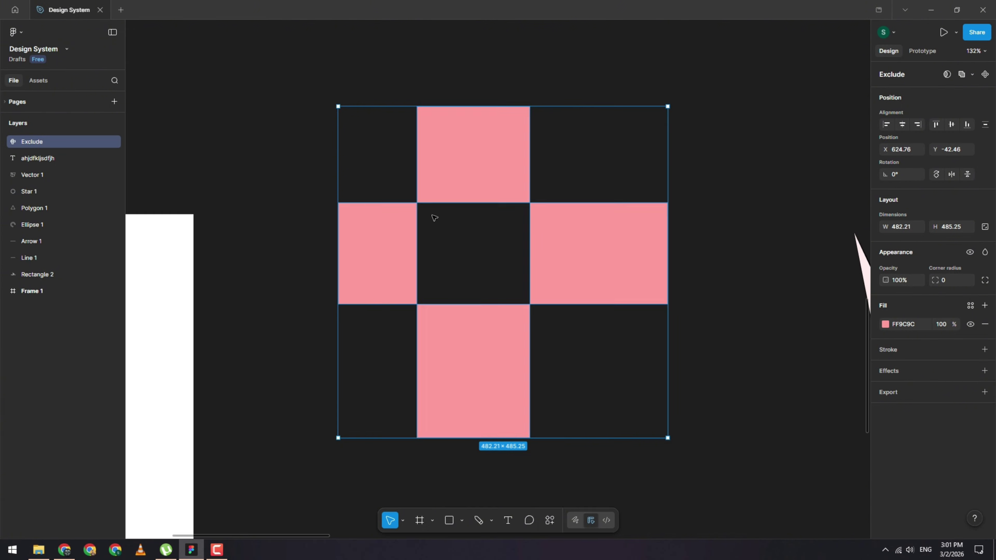
{"action": "scroll", "coordinate": [504, 260], "scroll_direction": "left", "scroll_amount": 1}
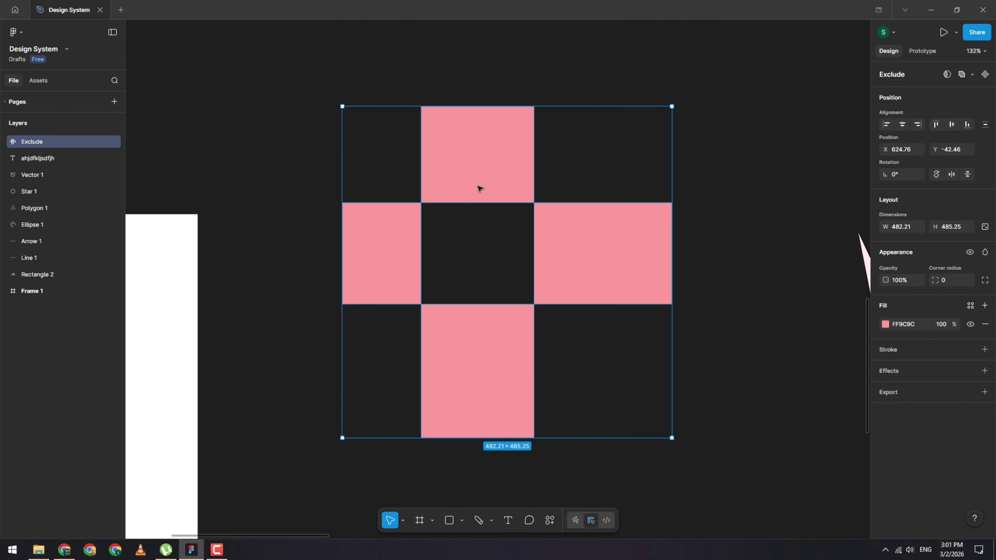
{"action": "key", "text": "ctrl+z"}
Step: Reselect both crossing rectangles and merge them into a single pink cross with the Union operation
{"action": "left_click", "coordinate": [971, 75]}
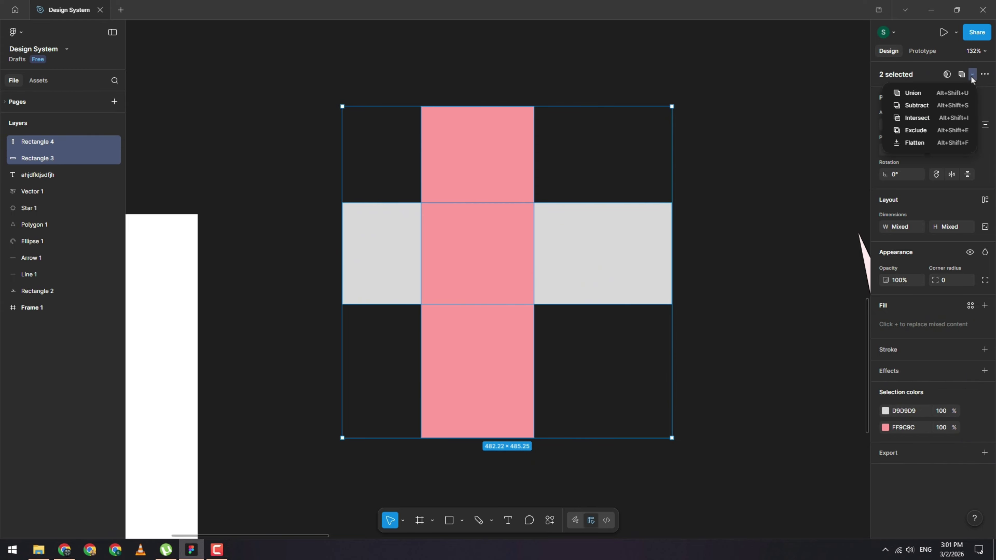
{"action": "left_click", "coordinate": [636, 172]}
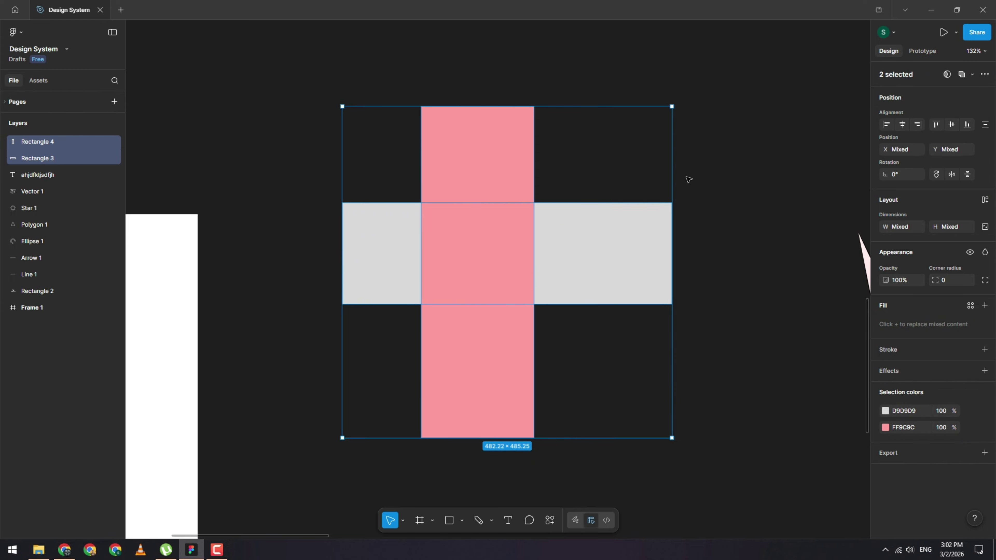
{"action": "left_click", "coordinate": [690, 179]}
{"action": "scroll", "coordinate": [473, 193], "scroll_direction": "down", "scroll_amount": 1}
{"action": "left_click_drag", "start_coordinate": [610, 313], "coordinate": [491, 235]}
{"action": "left_click", "coordinate": [972, 74]}
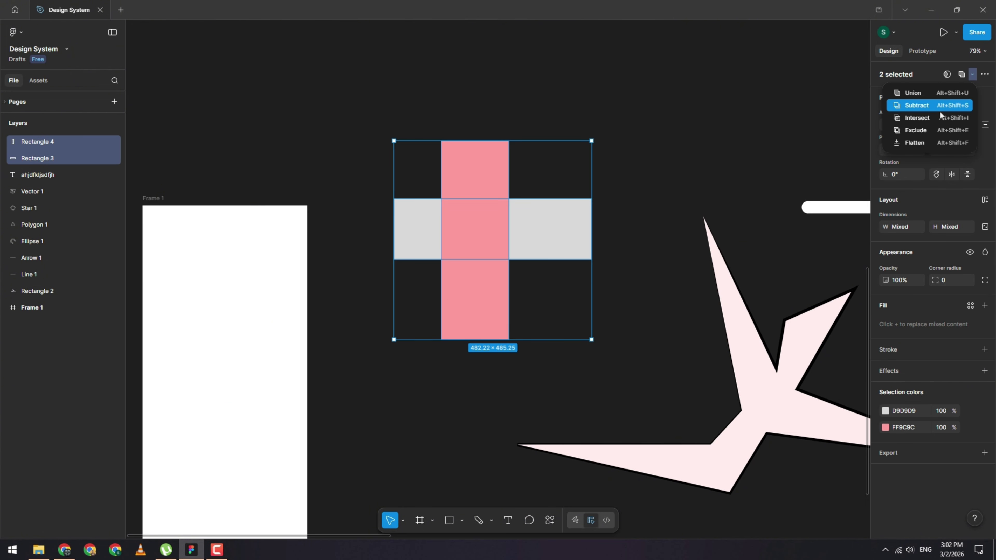
{"action": "left_click", "coordinate": [937, 96]}
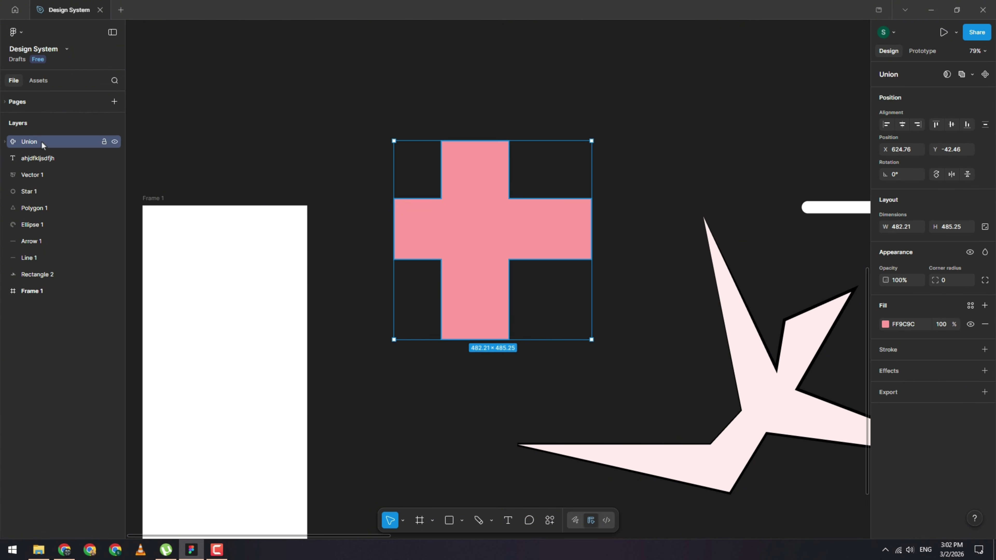
Step: Expand the union layer to show its two rectangles, and flatten the union into one vector path
{"action": "left_click", "coordinate": [5, 142]}
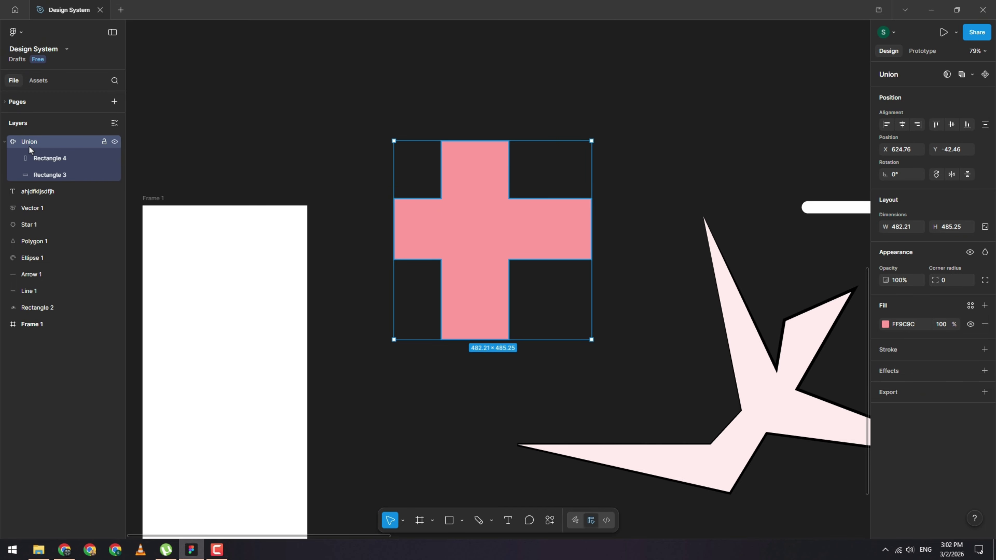
{"action": "left_click", "coordinate": [973, 74]}
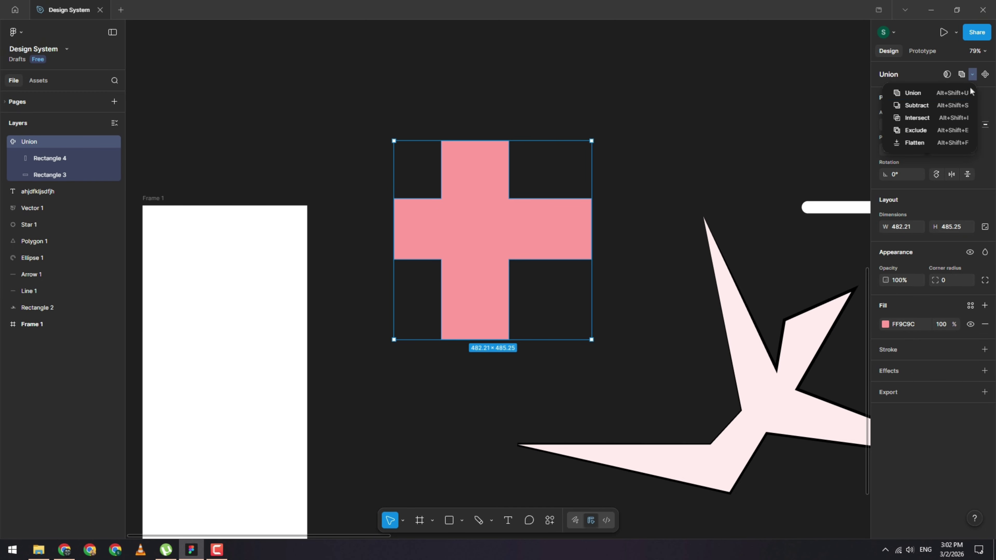
{"action": "left_click", "coordinate": [926, 146]}
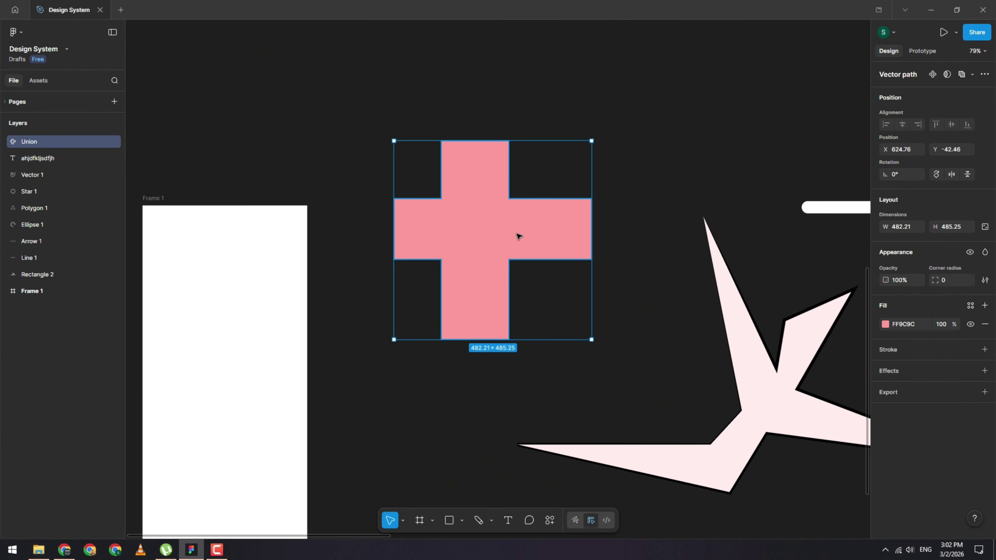
Step: Edit the flattened cross's vector points, shift its four inner corners downward, undo the shift and leave vector editing
{"action": "double_click", "coordinate": [500, 232]}
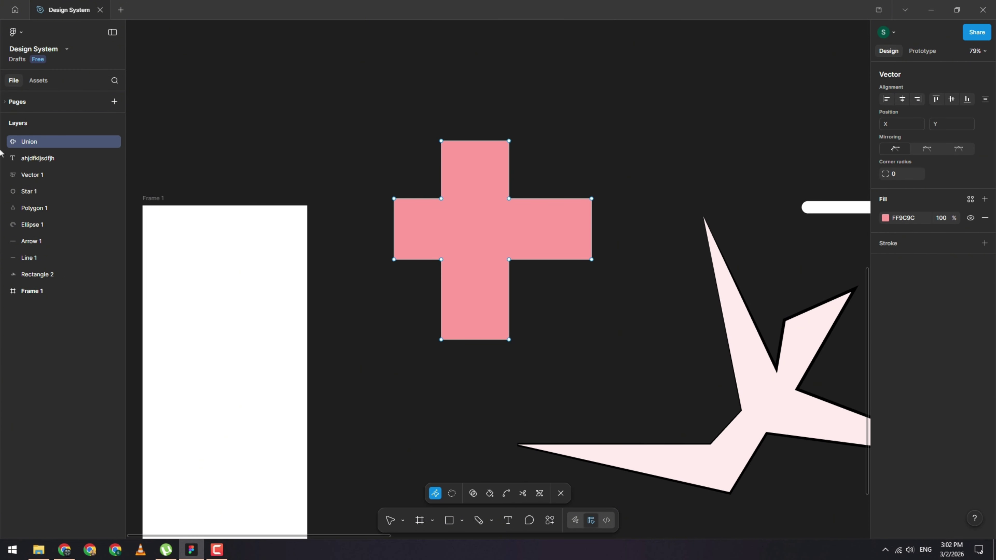
{"action": "left_click_drag", "start_coordinate": [424, 191], "coordinate": [529, 296]}
{"action": "left_click_drag", "start_coordinate": [478, 238], "coordinate": [481, 267]}
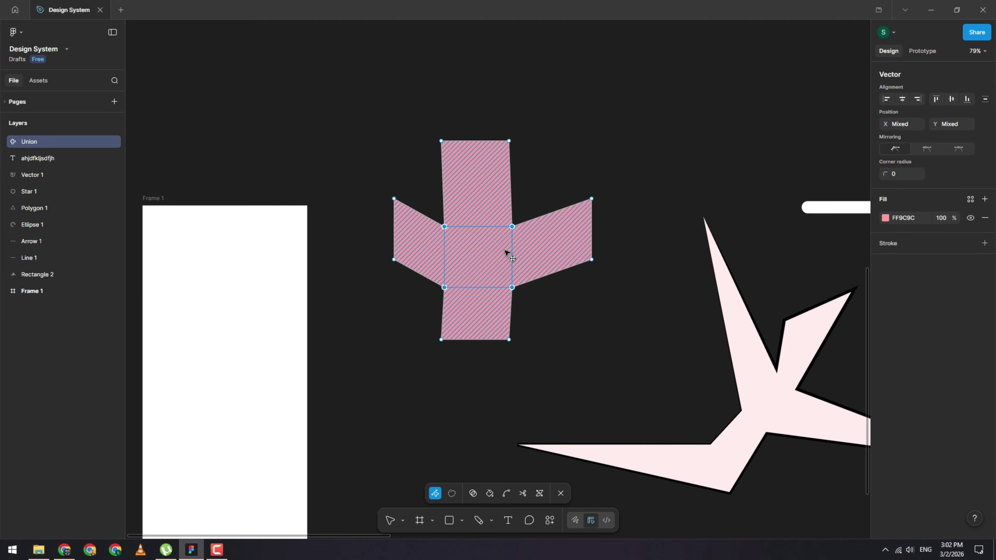
{"action": "key", "text": "ctrl+z"}
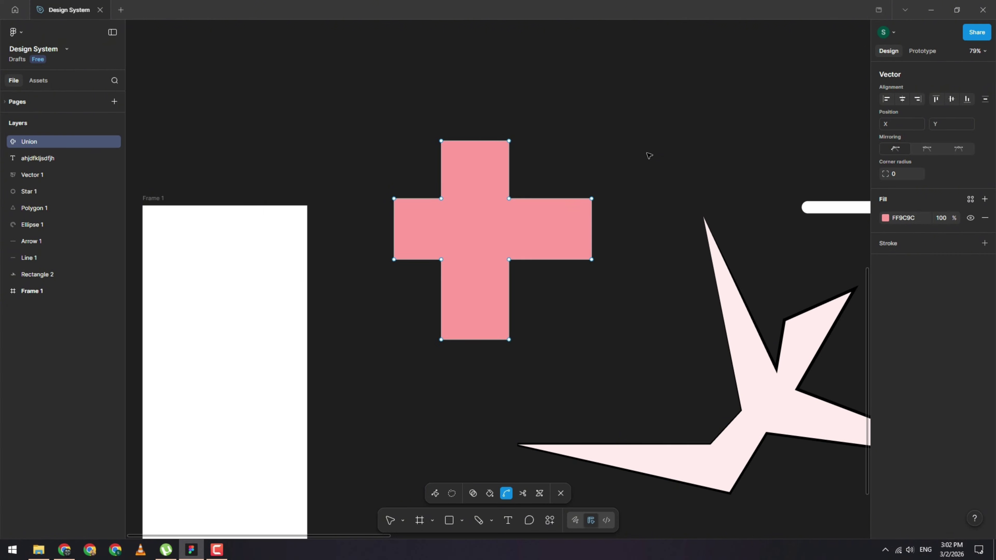
{"action": "key", "text": "Escape"}
{"action": "key", "text": "Escape"}
Step: Draw a nested frame about 284 × 58 in the upper part of the white 402 × 874 frame and centre it horizontally
{"action": "left_click", "coordinate": [528, 207]}
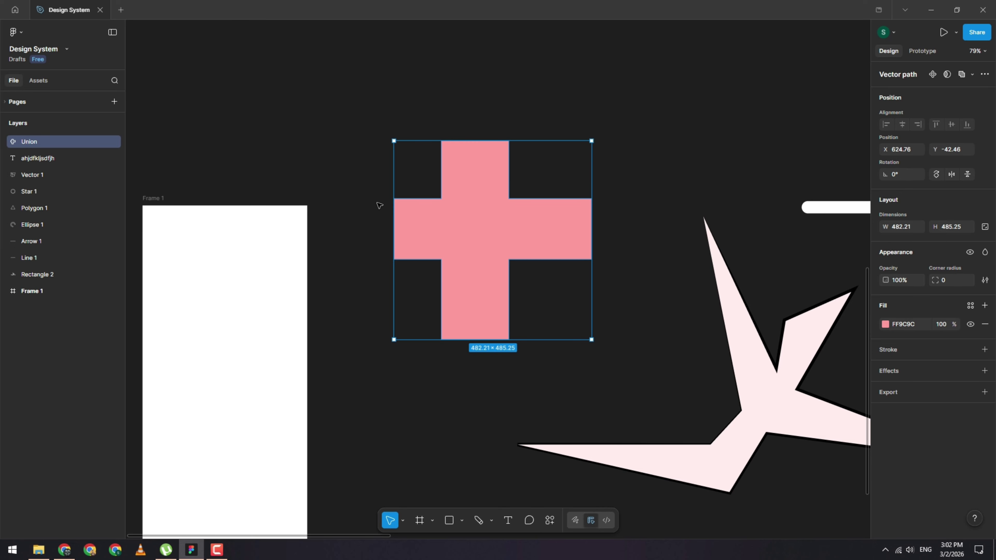
{"action": "scroll", "coordinate": [390, 275], "scroll_direction": "left", "scroll_amount": 5}
{"action": "left_click", "coordinate": [390, 274]}
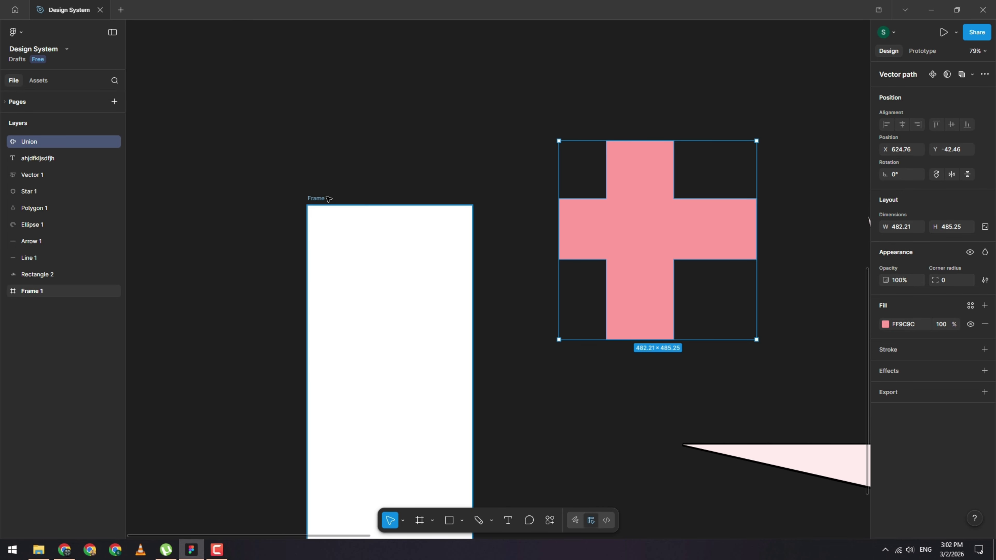
{"action": "scroll", "coordinate": [390, 175], "scroll_direction": "down", "scroll_amount": 3}
{"action": "scroll", "coordinate": [390, 176], "scroll_direction": "down", "scroll_amount": 1}
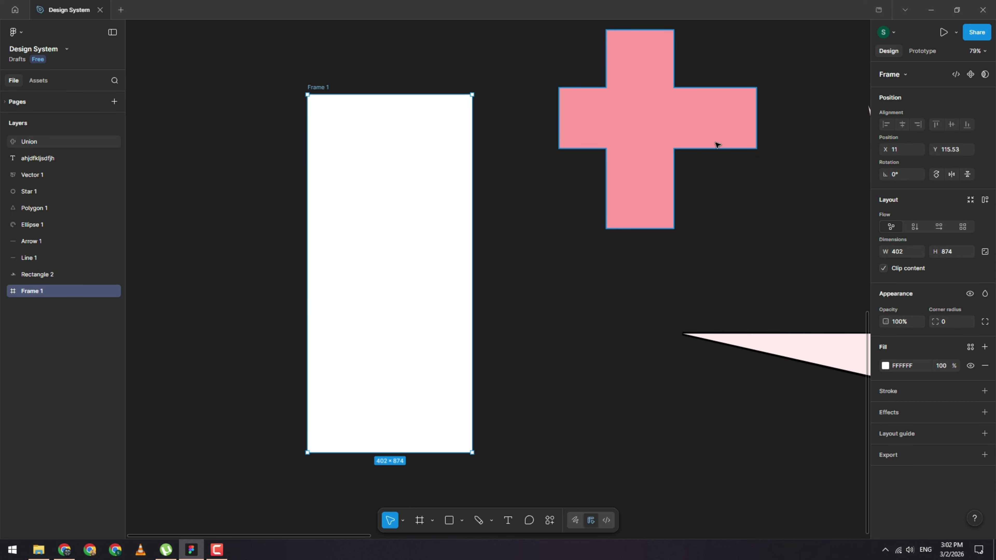
{"action": "left_click", "coordinate": [507, 266]}
{"action": "left_click", "coordinate": [394, 152]}
{"action": "key", "text": "f"}
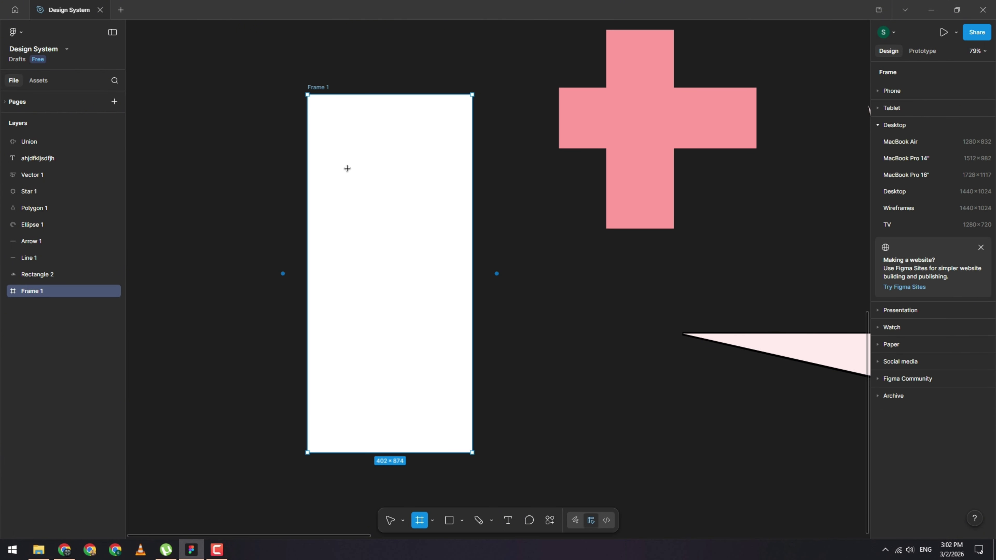
{"action": "left_click_drag", "start_coordinate": [340, 160], "coordinate": [469, 187]}
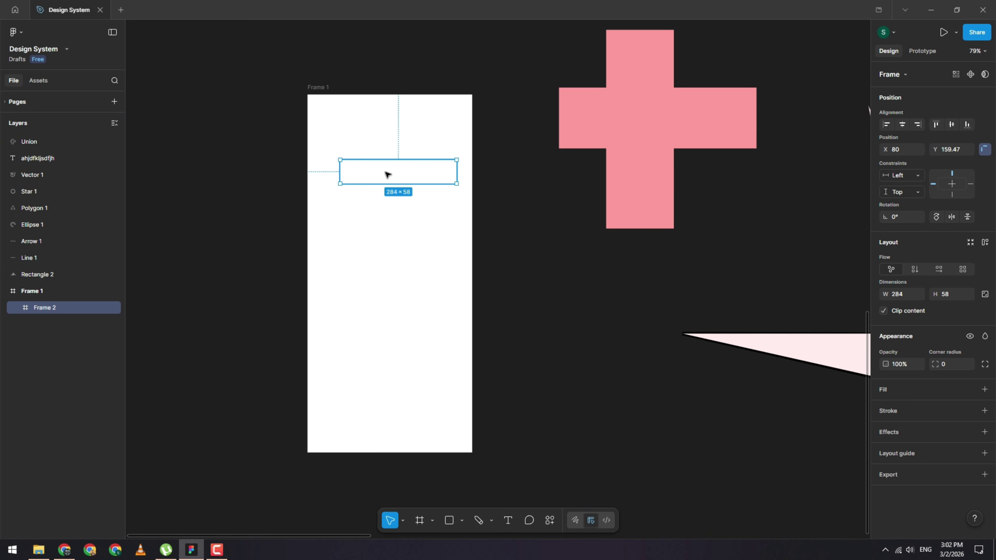
{"action": "left_click_drag", "start_coordinate": [384, 174], "coordinate": [387, 173]}
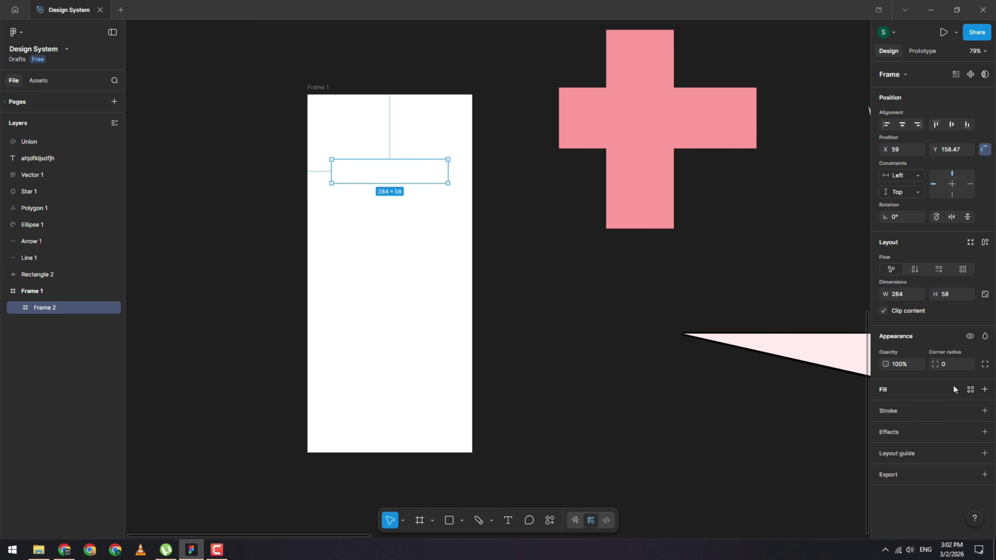
Step: Add a solid fill to the nested frame and set its colour to the red FF6262
{"action": "left_click", "coordinate": [970, 389]}
{"action": "left_click", "coordinate": [984, 389]}
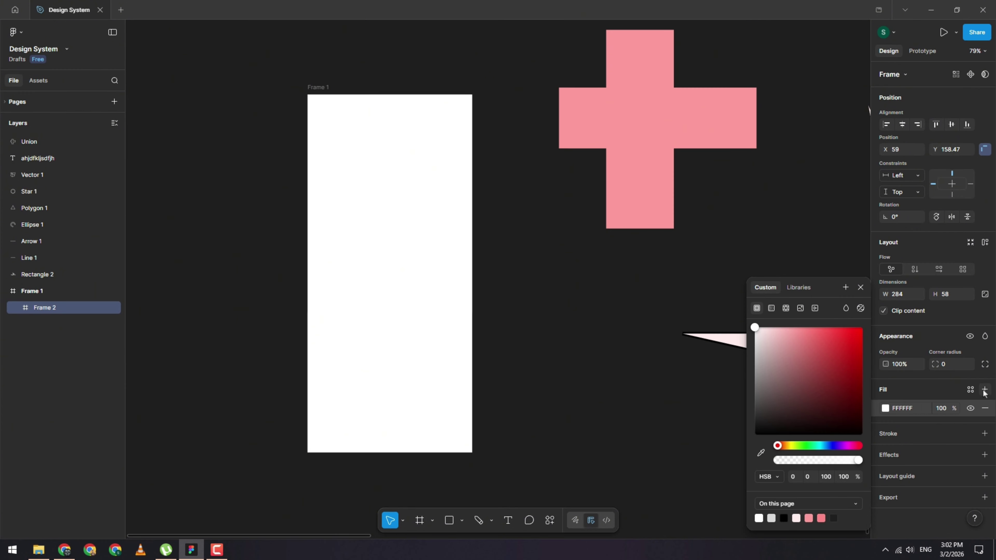
{"action": "left_click_drag", "start_coordinate": [821, 365], "coordinate": [821, 321]}
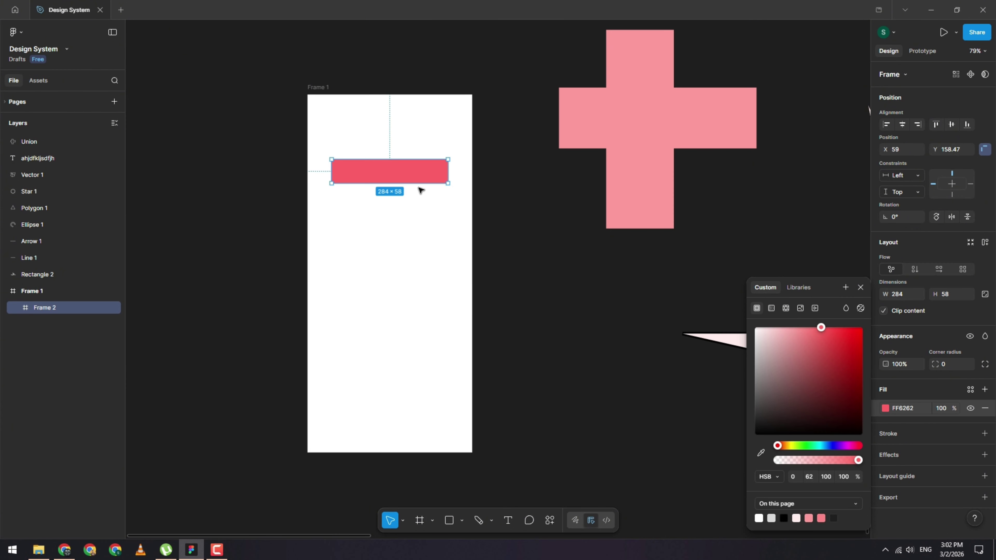
{"action": "scroll", "coordinate": [415, 179], "scroll_direction": "up", "scroll_amount": 1}
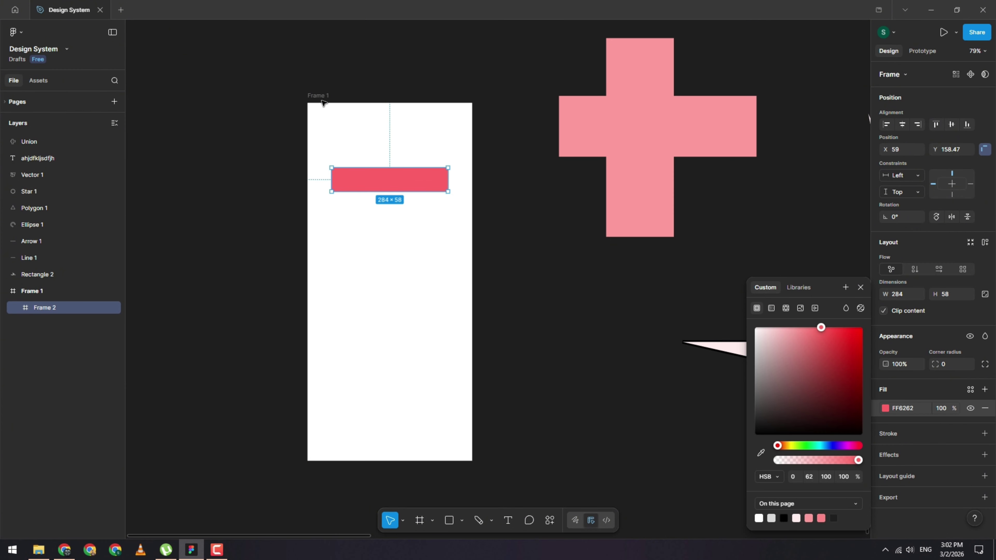
Step: Move the red nested frame to about X 81, Y 186 inside its parent, and select the nested frame's layer
{"action": "left_click", "coordinate": [329, 97]}
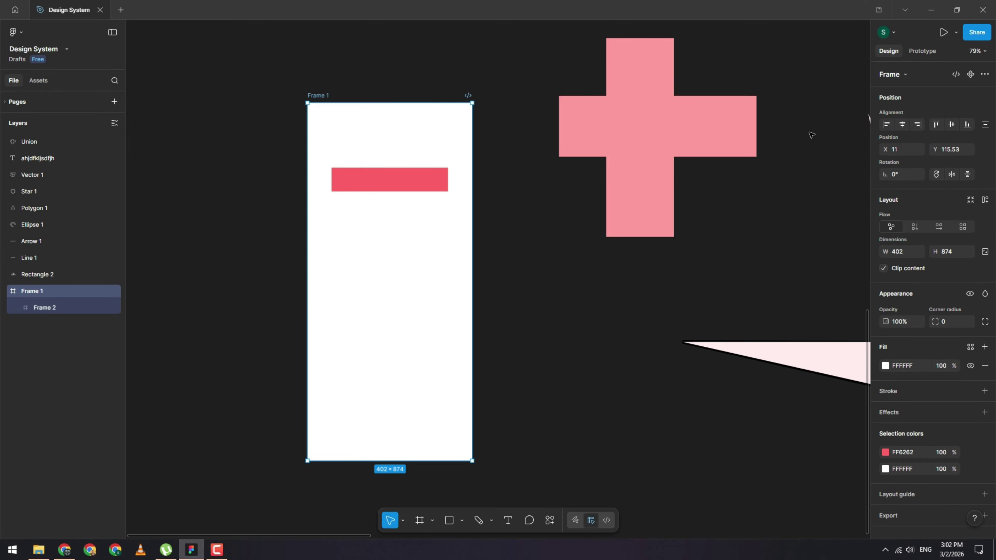
{"action": "left_click", "coordinate": [391, 188]}
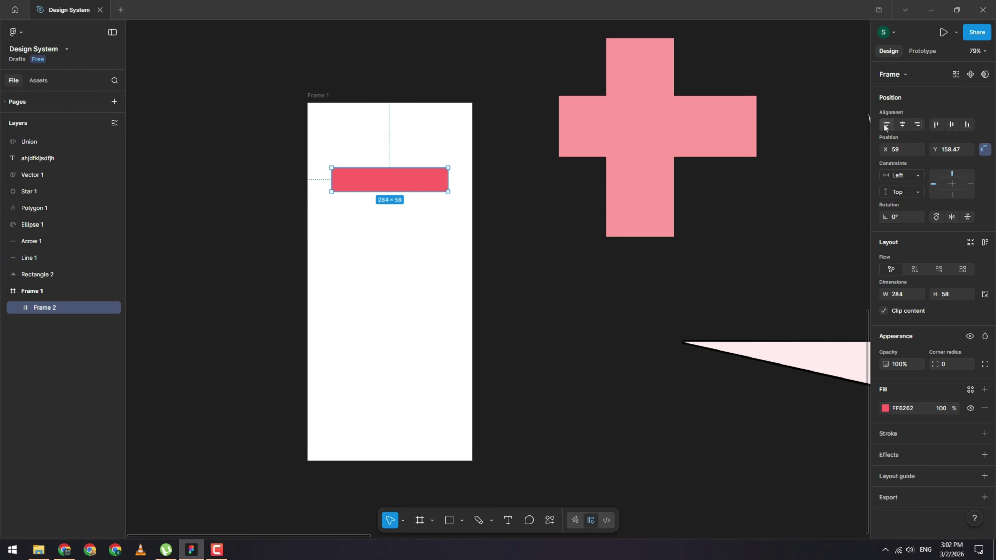
{"action": "mouse_move", "coordinate": [373, 182]}
{"action": "left_mouse_down"}
{"action": "mouse_move", "coordinate": [198, 203]}
{"action": "mouse_move", "coordinate": [398, 185]}
{"action": "mouse_move", "coordinate": [364, 188]}
{"action": "left_mouse_up"}
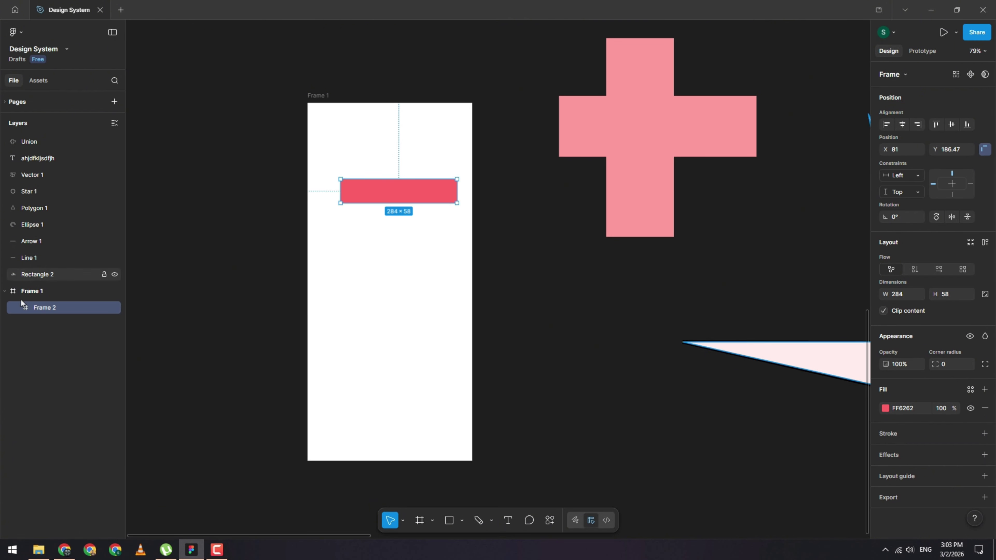
{"action": "left_click", "coordinate": [37, 292]}
{"action": "left_click", "coordinate": [46, 309]}
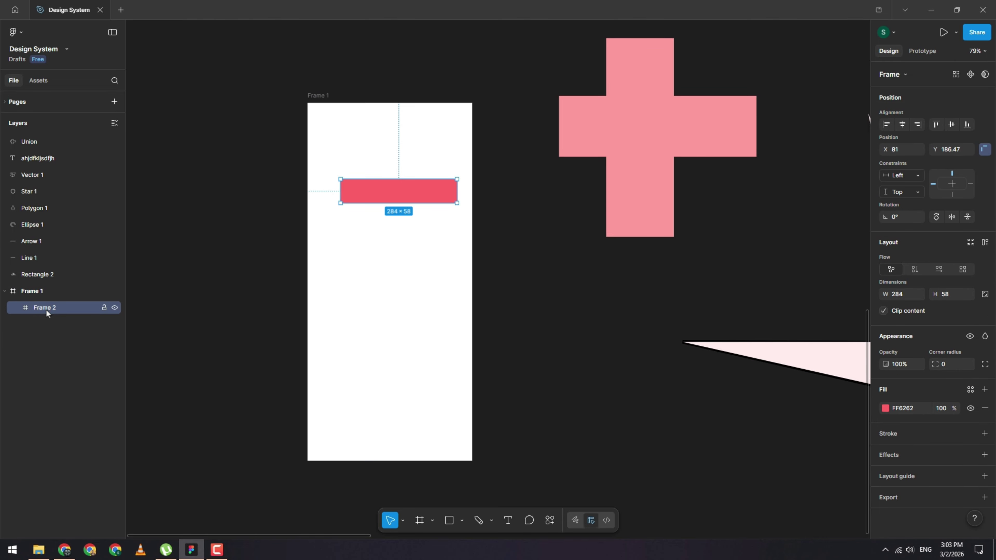
Step: Shift the white parent frame on the canvas and reposition the red frame inside it to about X 77, Y 107
{"action": "left_click_drag", "start_coordinate": [327, 103], "coordinate": [340, 128]}
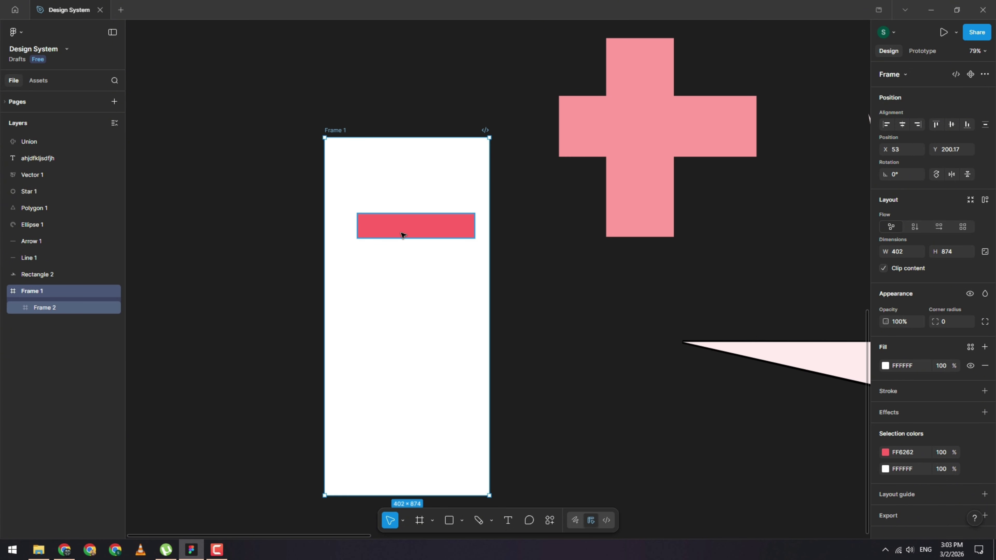
{"action": "left_click_drag", "start_coordinate": [398, 233], "coordinate": [419, 174]}
{"action": "left_click", "coordinate": [441, 201]}
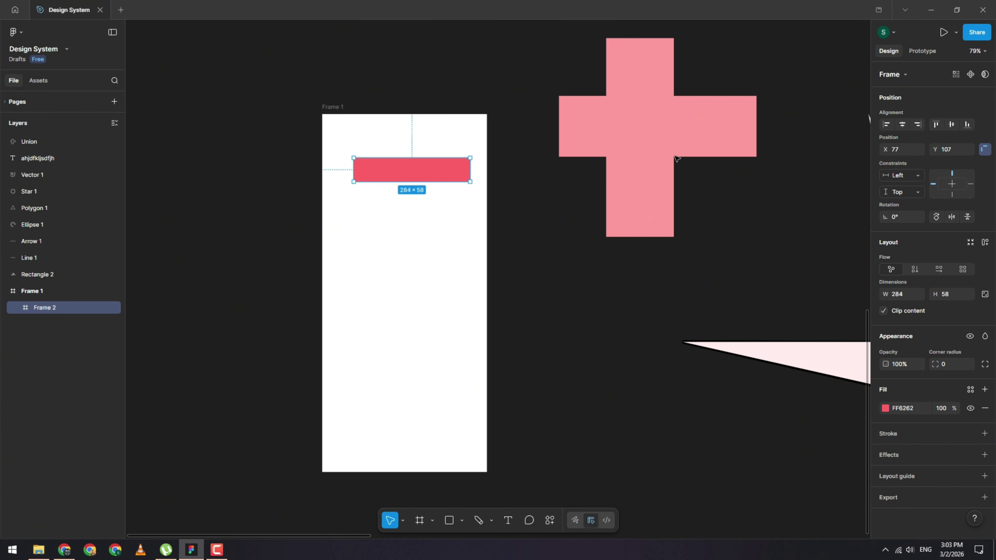
Step: Align the red frame to its parent's left edge, undo it, and apply the left alignment again
{"action": "left_click", "coordinate": [886, 124]}
{"action": "key", "text": "ctrl+z"}
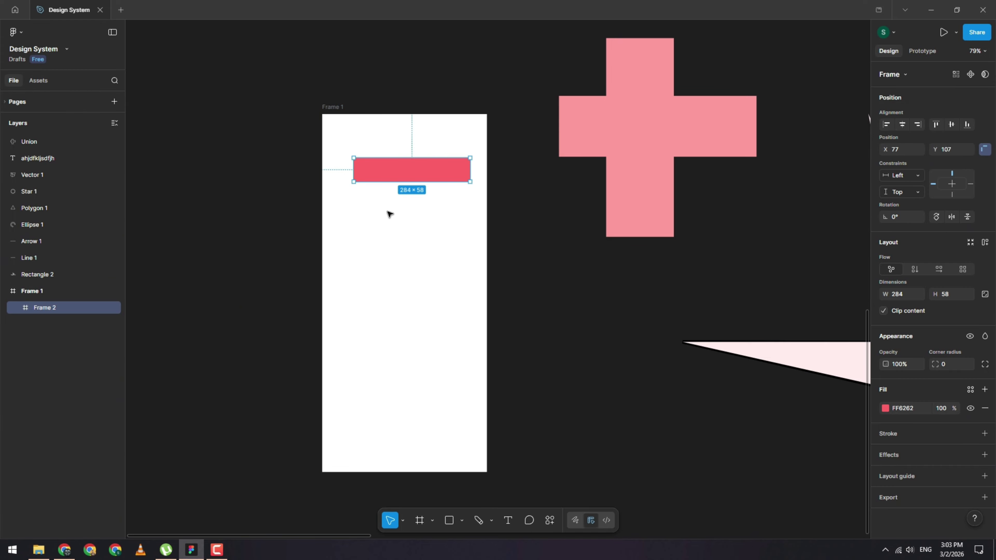
{"action": "key", "text": "alt+a"}
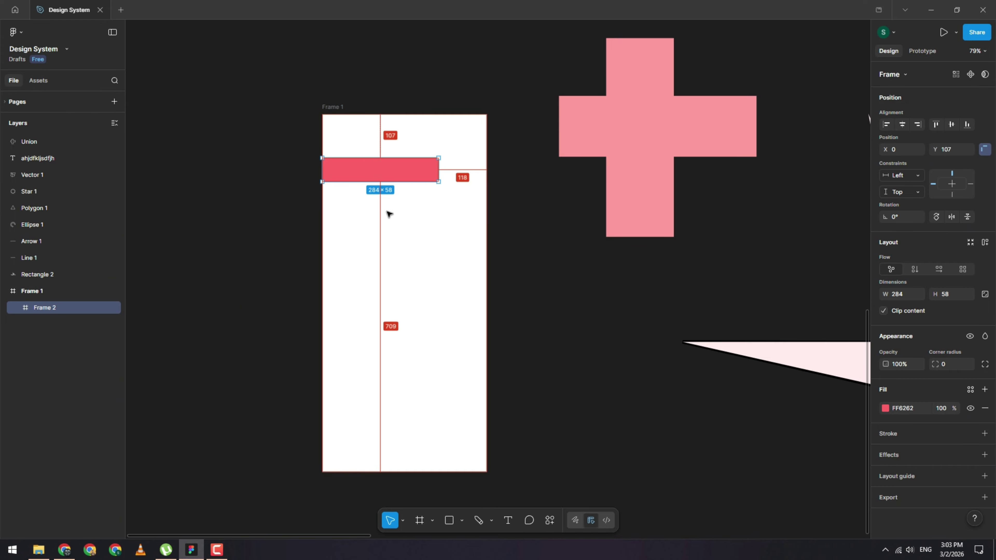
Step: Align the red frame to the right and top edges of its white parent frame
{"action": "key", "text": "alt+d"}
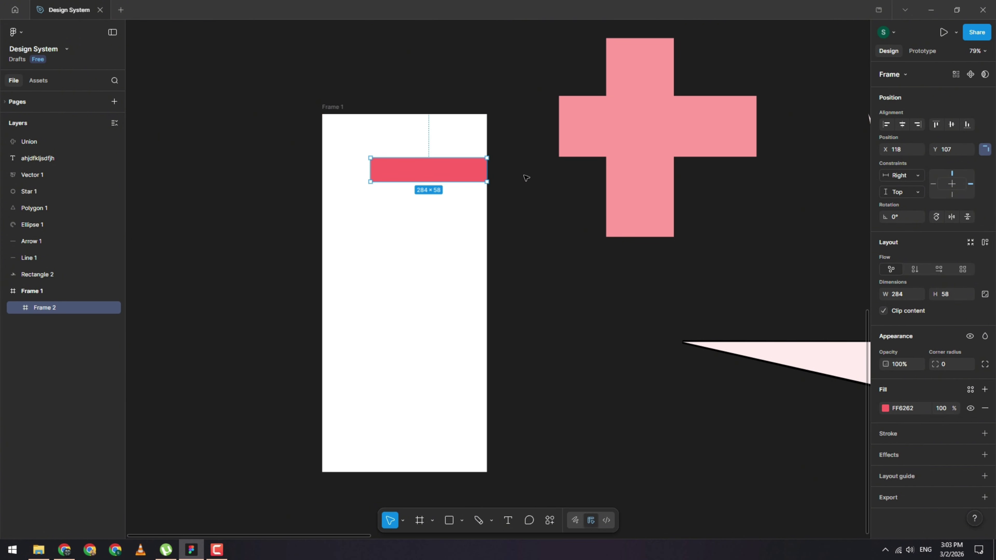
{"action": "left_click_drag", "start_coordinate": [455, 177], "coordinate": [425, 177]}
{"action": "key", "text": "alt+d"}
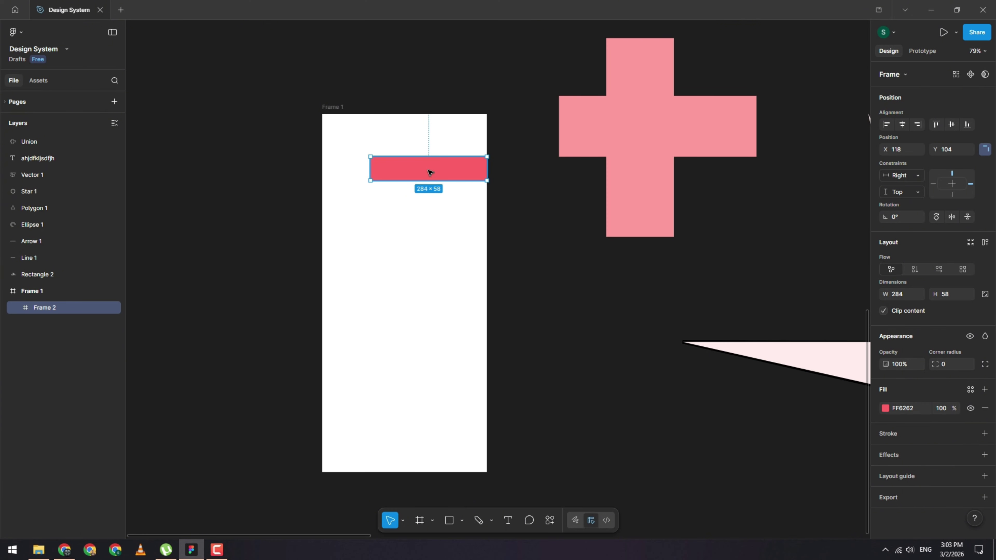
{"action": "key", "text": "alt+w"}
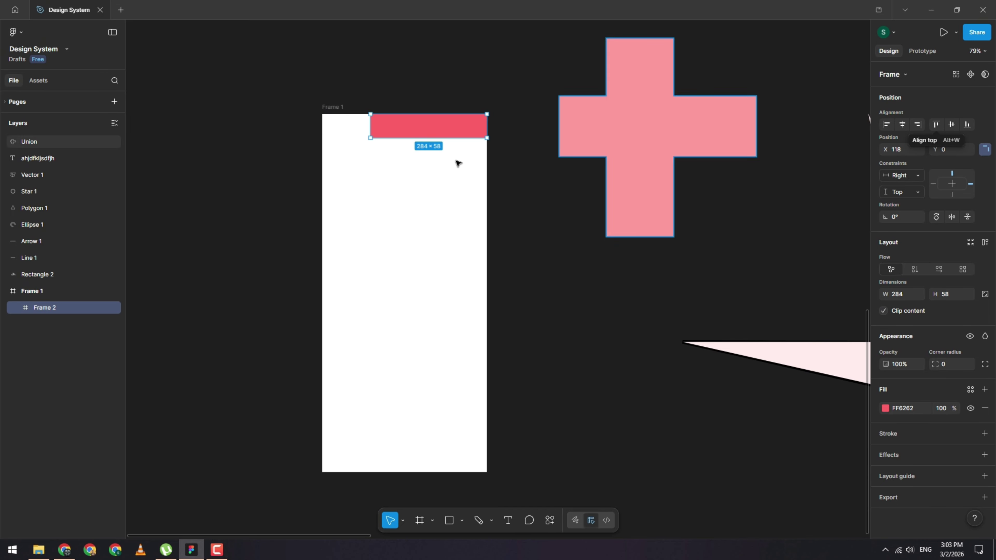
Step: Move the red frame to about X 71, Y 89, and align it to its white parent's bottom edge
{"action": "left_click_drag", "start_coordinate": [422, 134], "coordinate": [405, 169]}
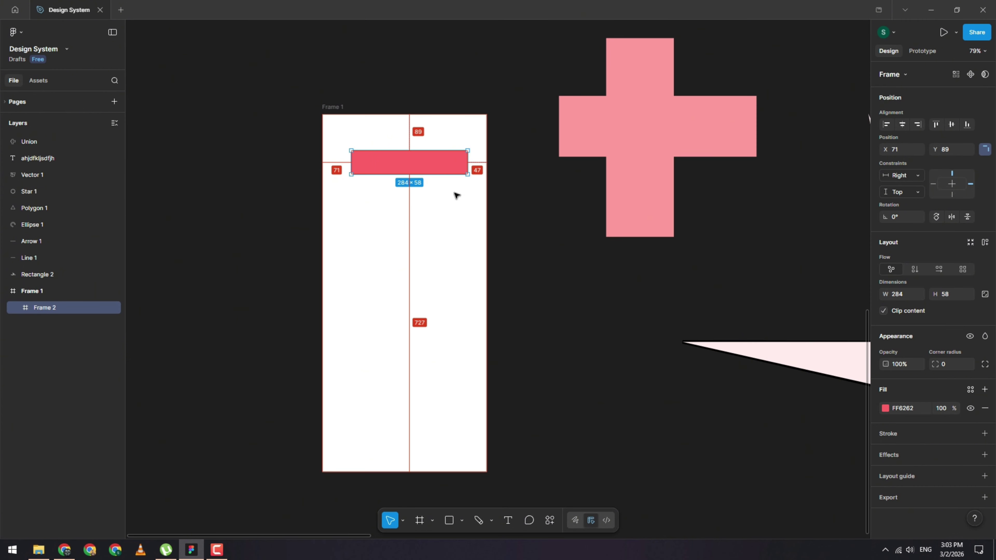
{"action": "key", "text": "alt+s"}
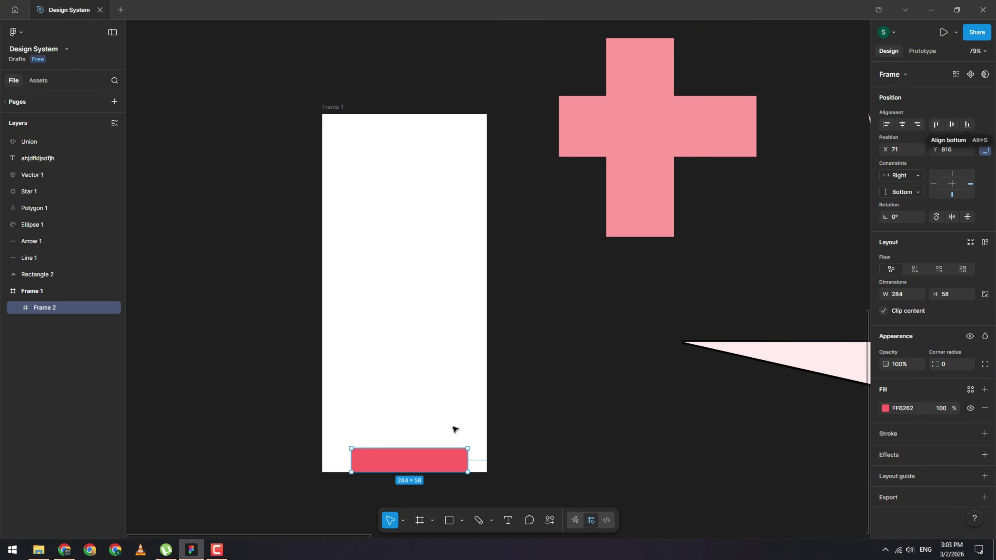
Step: Move the red frame to mid-height, duplicate it with the copy at about X 148, Y 263, and select both frames
{"action": "left_click_drag", "start_coordinate": [429, 461], "coordinate": [446, 237]}
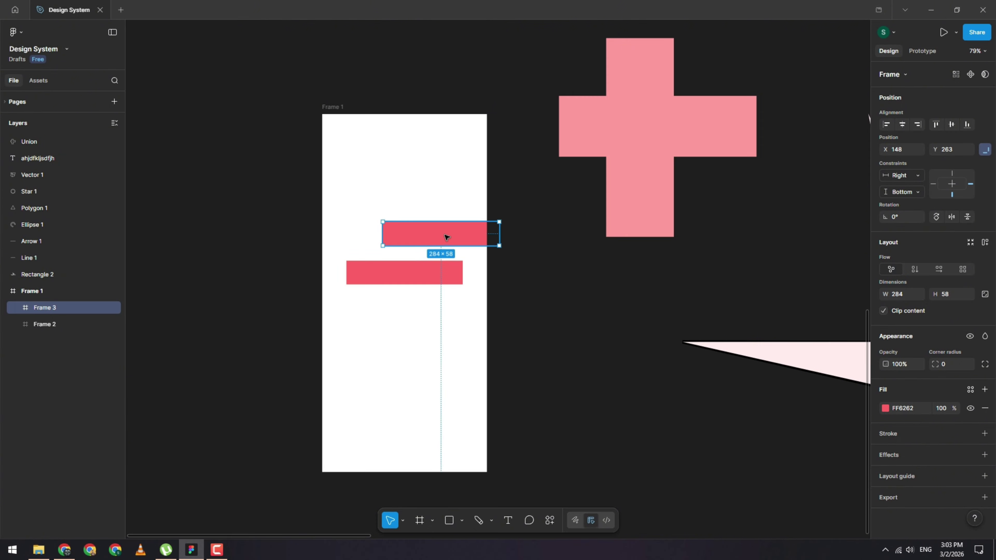
{"action": "left_click", "coordinate": [418, 273]}
{"action": "left_click", "coordinate": [434, 241], "text": "shift"}
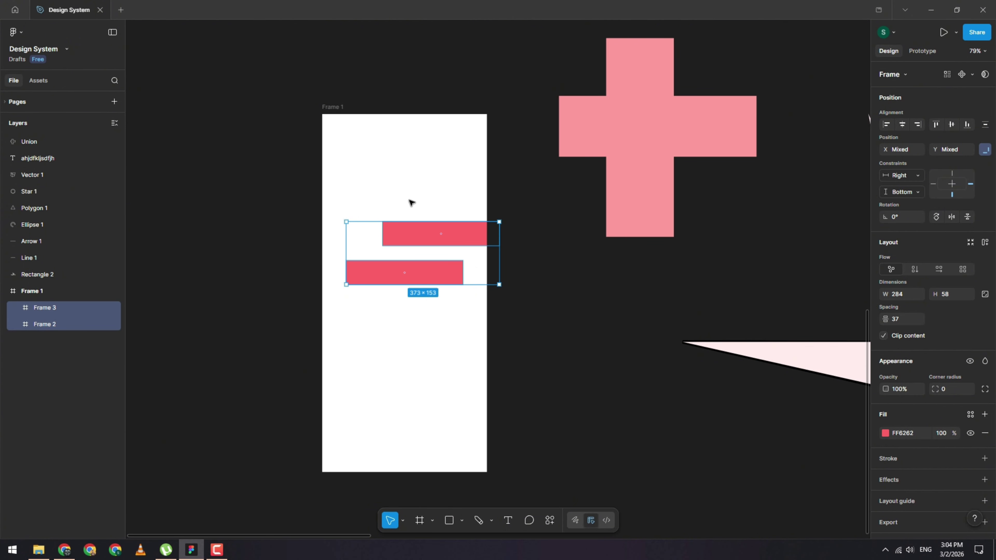
Step: Try vertical-center and horizontal-center alignment on the two selected red frames, undoing each
{"action": "key", "text": "ctrl+z"}
{"action": "key", "text": "ctrl+z"}
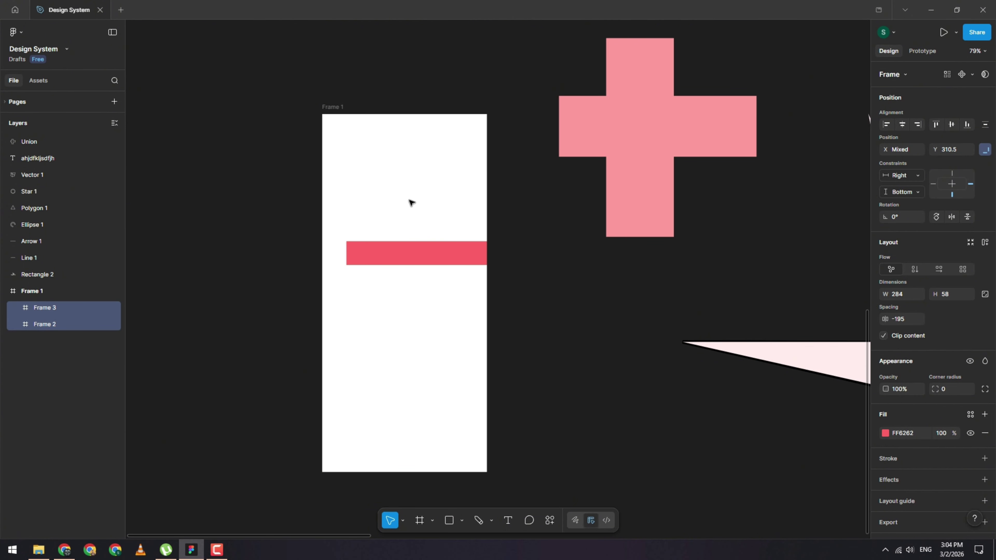
{"action": "key", "text": "ctrl+shift+z"}
{"action": "key", "text": "ctrl+shift+z"}
{"action": "key", "text": "alt+h"}
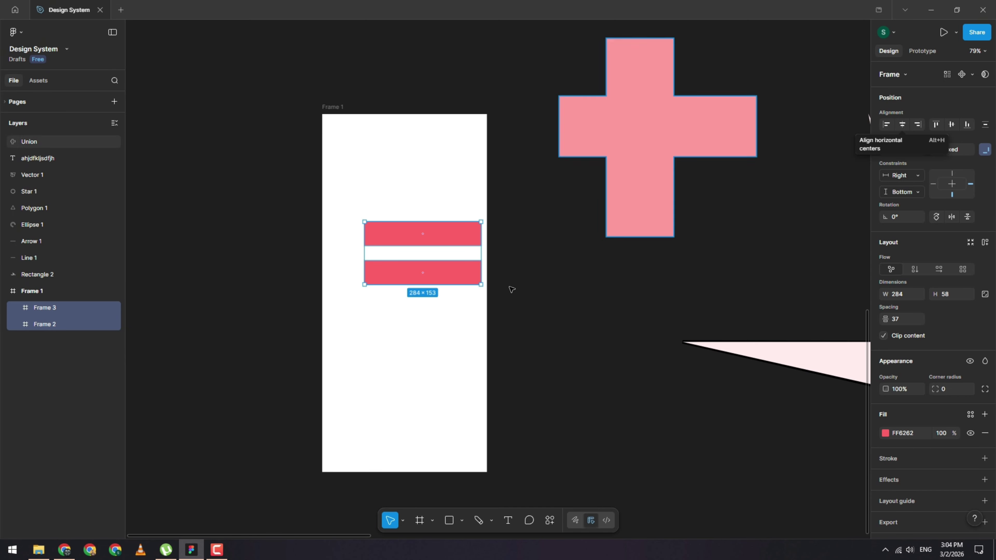
{"action": "key", "text": "ctrl+z"}
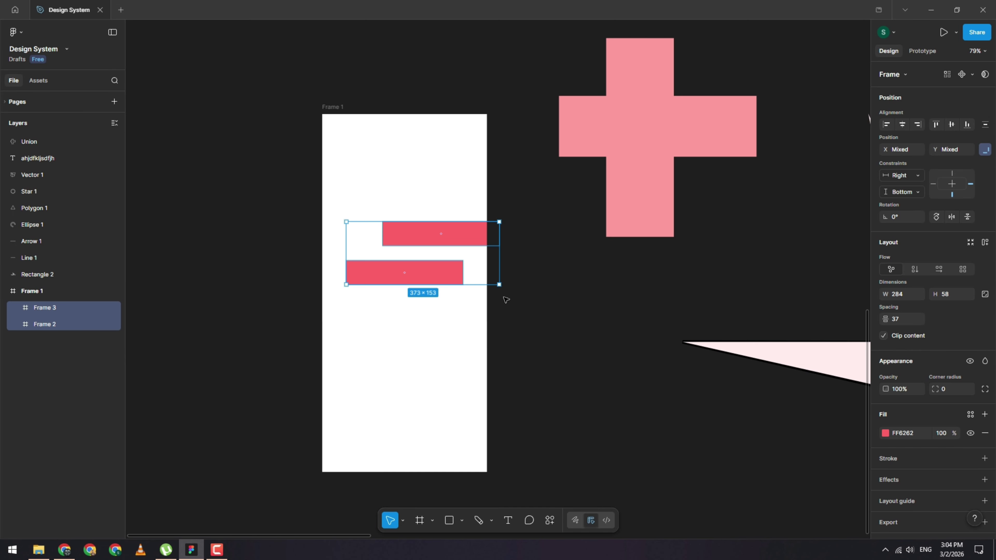
Step: Place two more red frame copies side by side in the white frame's lower half and align their vertical centers
{"action": "left_click", "coordinate": [439, 304]}
{"action": "left_click", "coordinate": [381, 280]}
{"action": "left_click_drag", "start_coordinate": [382, 274], "coordinate": [520, 333]}
{"action": "left_click", "coordinate": [377, 349], "text": "shift"}
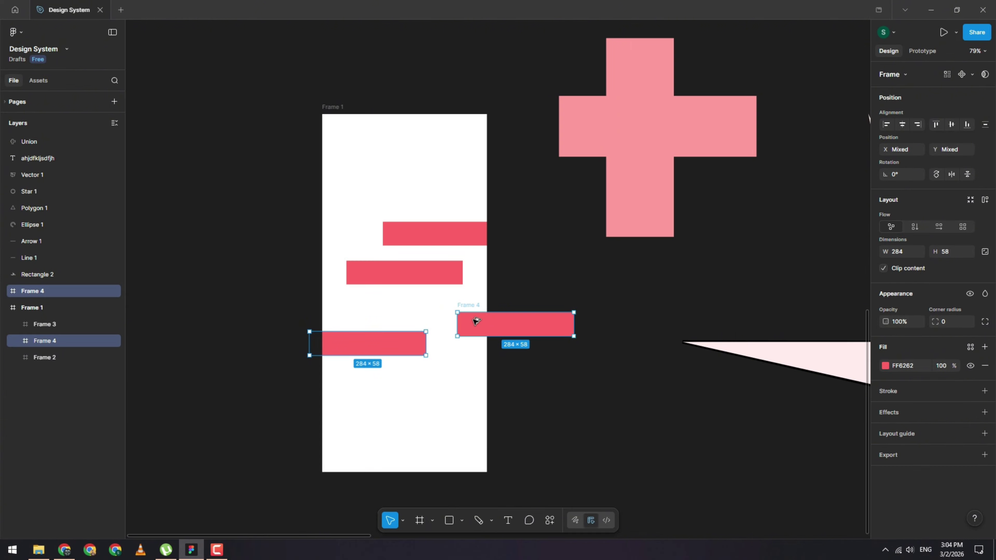
{"action": "key", "text": "alt+v"}
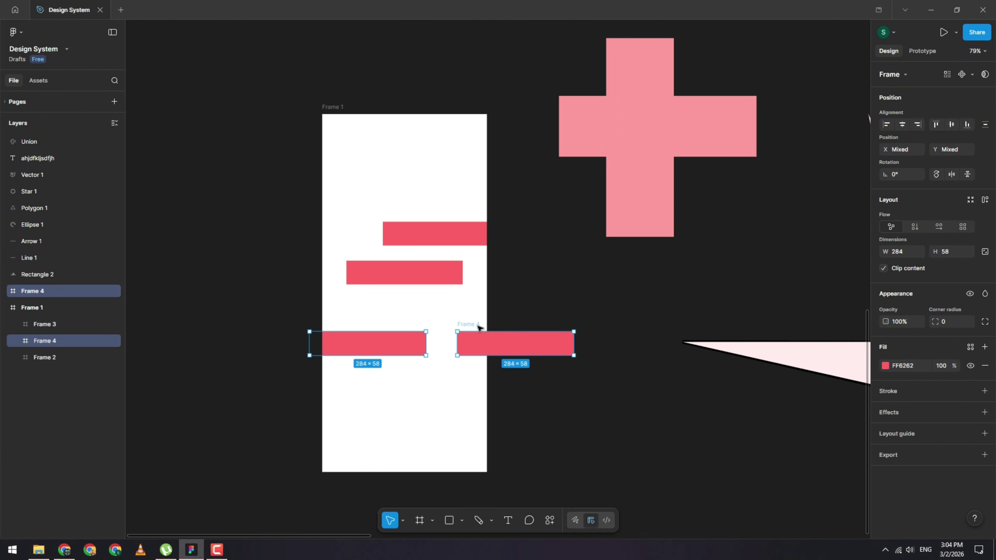
Step: Select the two upper red frames and align their horizontal centers
{"action": "left_click", "coordinate": [429, 239]}
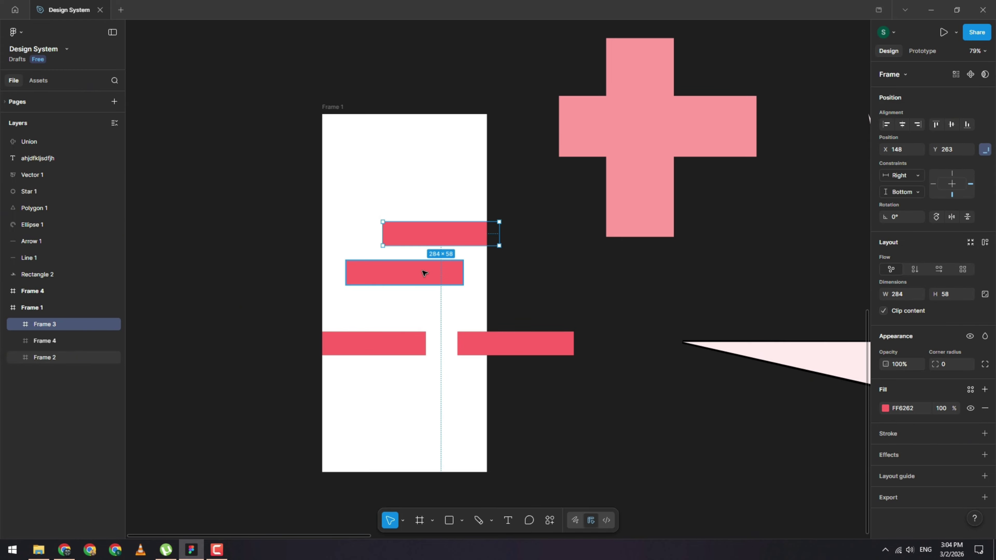
{"action": "left_click", "coordinate": [422, 273], "text": "shift"}
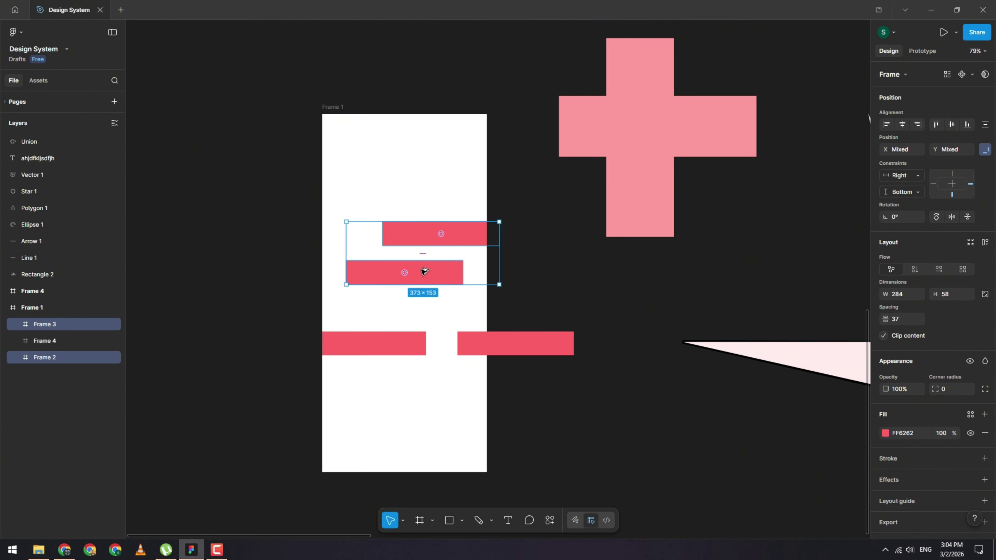
{"action": "key", "text": "alt+h"}
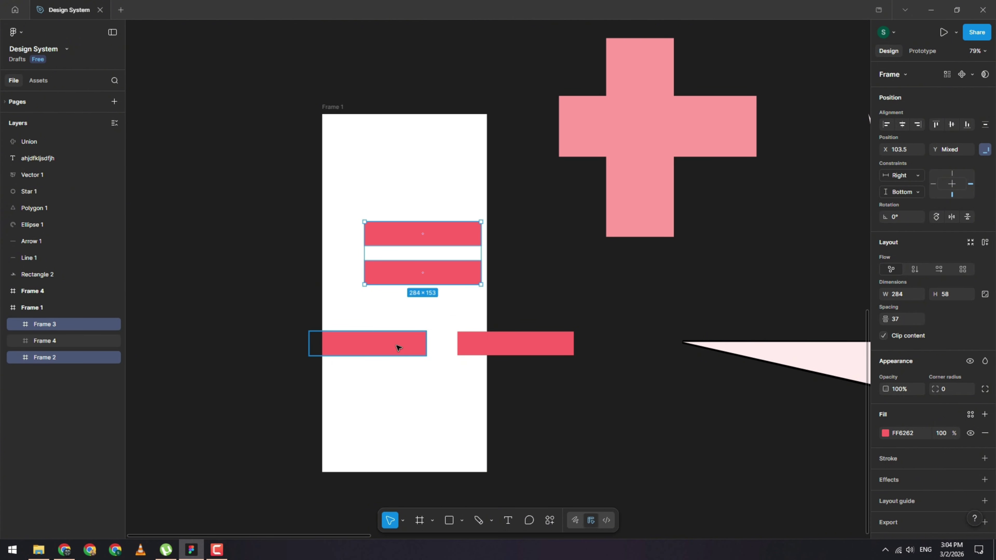
Step: Shift the lower-right red frame slightly upward and realign the two lower frames by their vertical centers
{"action": "left_click", "coordinate": [395, 345]}
{"action": "left_click_drag", "start_coordinate": [502, 340], "coordinate": [495, 326]}
{"action": "left_click", "coordinate": [406, 342], "text": "shift"}
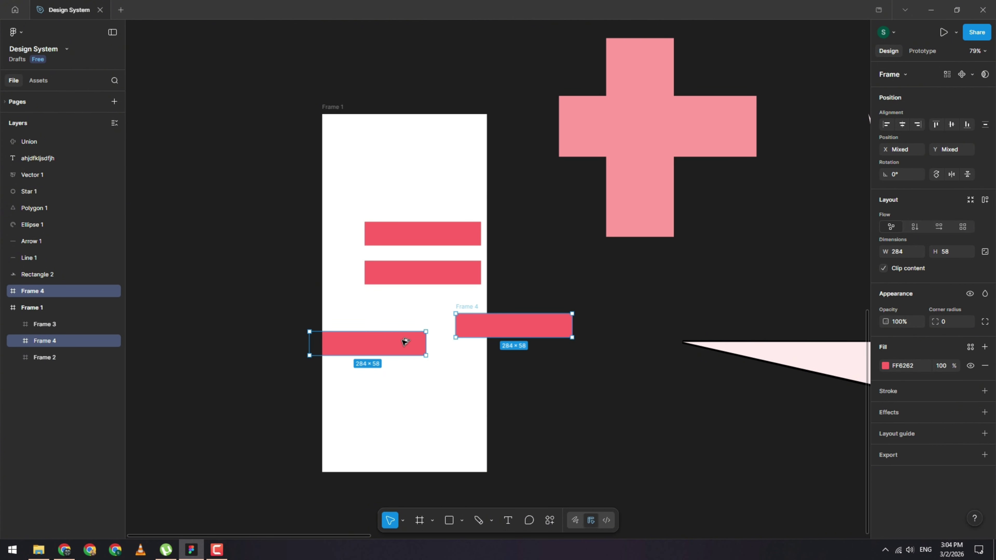
{"action": "key", "text": "alt+v"}
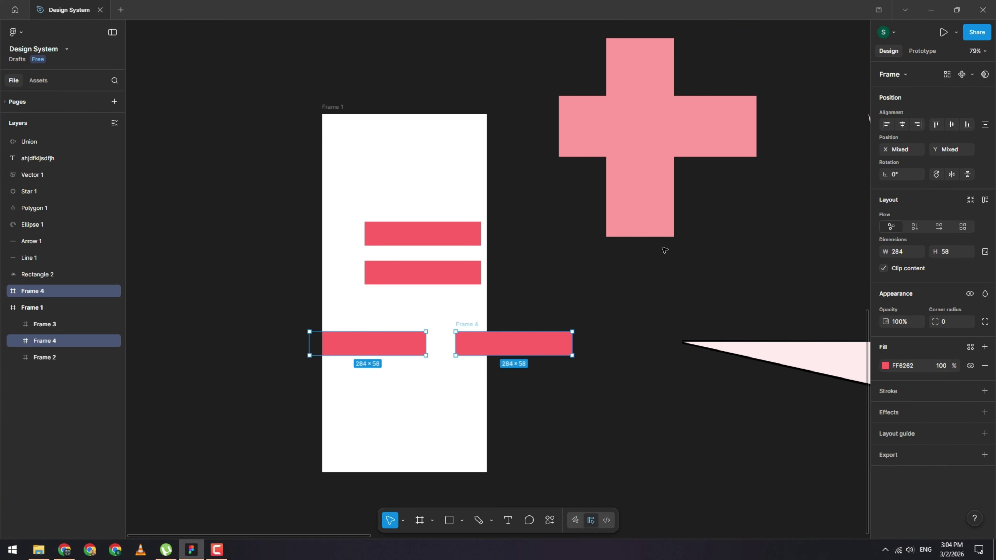
Step: Move the topmost red frame to about X 68, Y 166 inside the white frame
{"action": "left_click", "coordinate": [396, 233]}
{"action": "left_click_drag", "start_coordinate": [449, 224], "coordinate": [434, 184]}
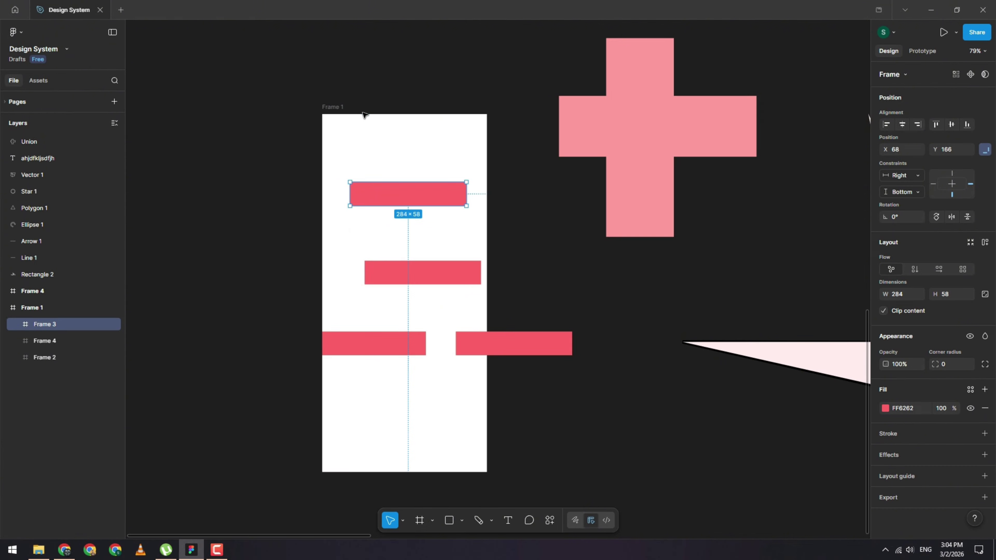
{"action": "left_click", "coordinate": [364, 111]}
{"action": "left_click", "coordinate": [337, 110]}
{"action": "left_click", "coordinate": [477, 342]}
{"action": "left_click", "coordinate": [384, 340], "text": "shift"}
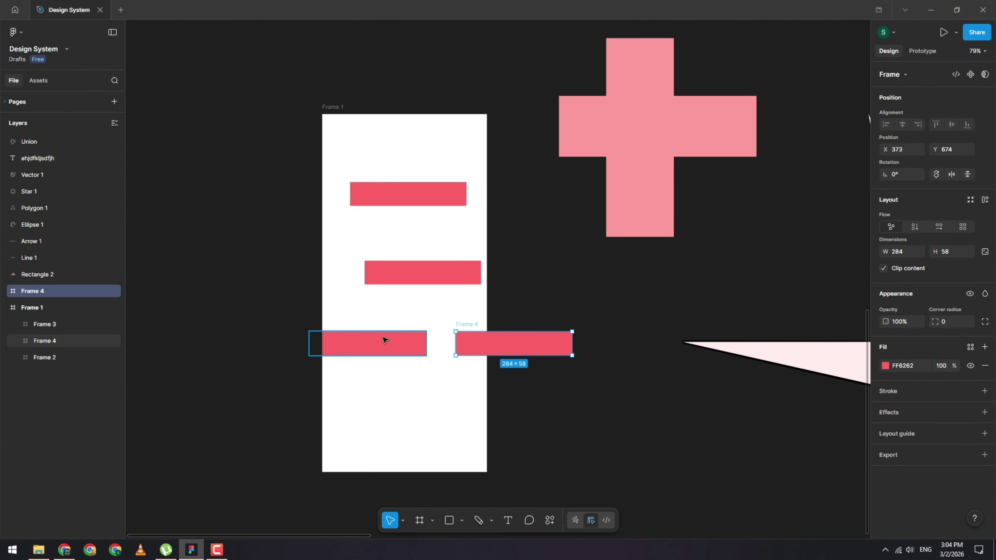
{"action": "left_click", "coordinate": [526, 365]}
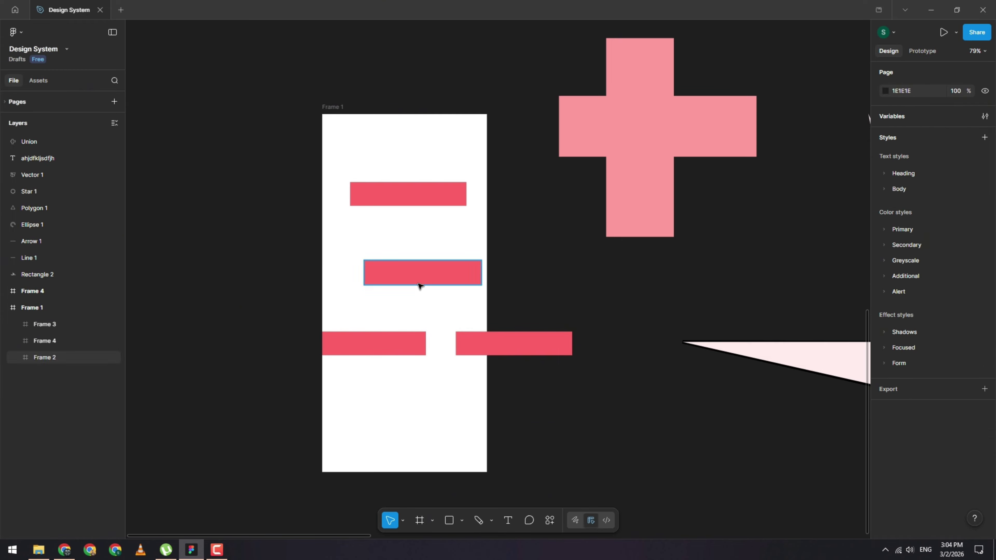
Step: Shrink the two lower red frames to about 78 and 76 wide and place them in the white frame's bottom corners
{"action": "left_click_drag", "start_coordinate": [399, 342], "coordinate": [352, 454]}
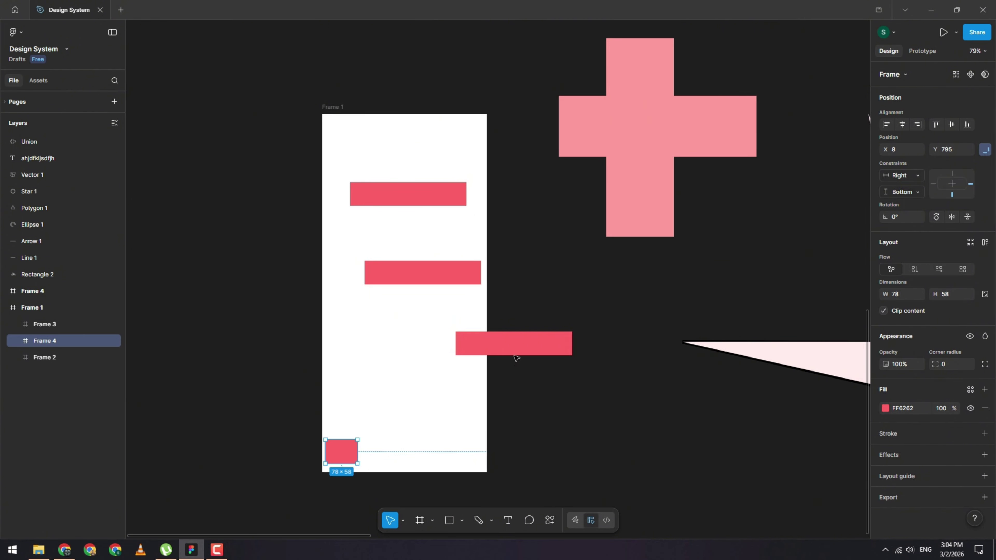
{"action": "left_click", "coordinate": [572, 347]}
{"action": "left_click_drag", "start_coordinate": [572, 348], "coordinate": [469, 452]}
Step: Shrink the two upper red frames to about 71 and 73 wide and place them in the white frame's top corners
{"action": "left_click", "coordinate": [429, 277]}
{"action": "left_click", "coordinate": [411, 190]}
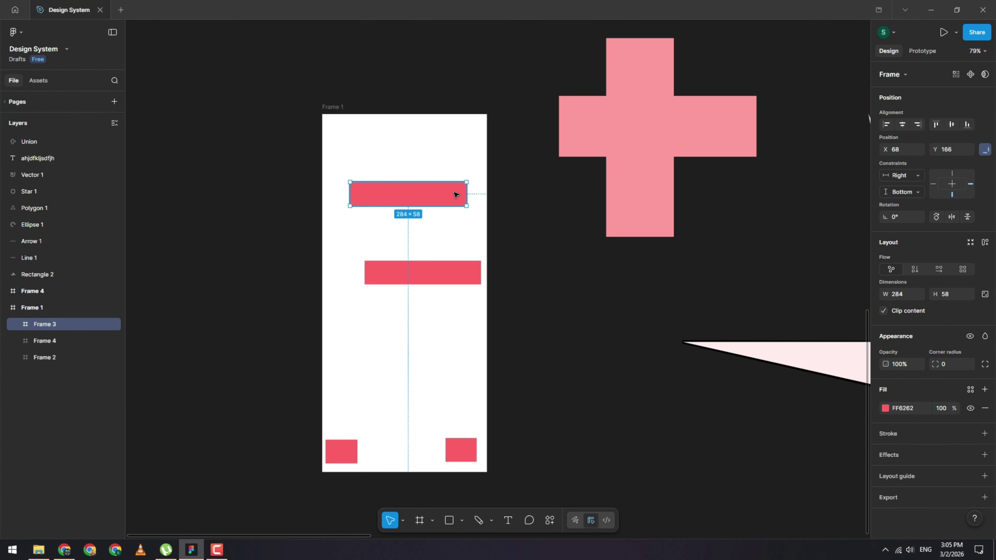
{"action": "left_click_drag", "start_coordinate": [468, 194], "coordinate": [351, 145]}
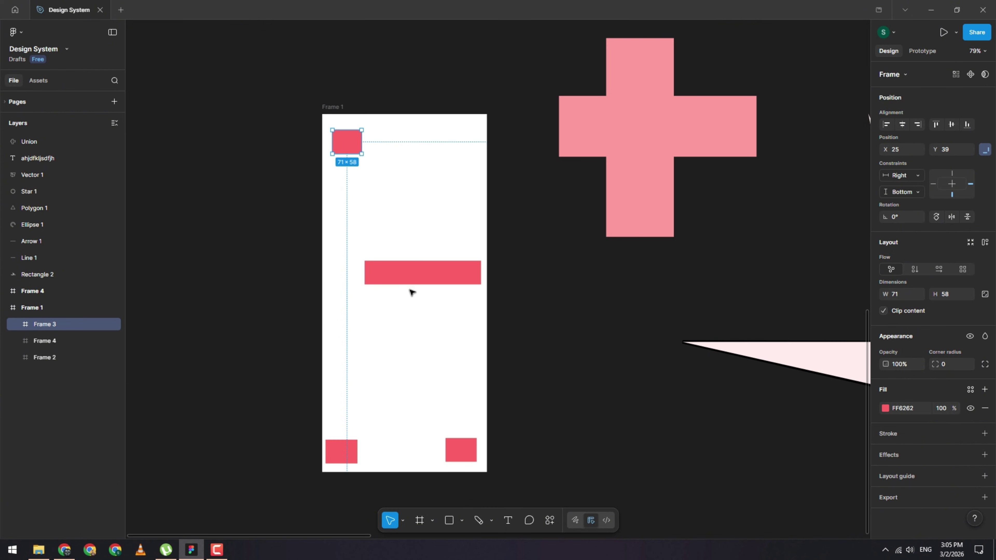
{"action": "left_click", "coordinate": [407, 278]}
{"action": "left_click_drag", "start_coordinate": [364, 272], "coordinate": [461, 142]}
Step: Extend the white parent frame upward to a height of about 917
{"action": "left_click", "coordinate": [325, 104]}
{"action": "left_click", "coordinate": [325, 104]}
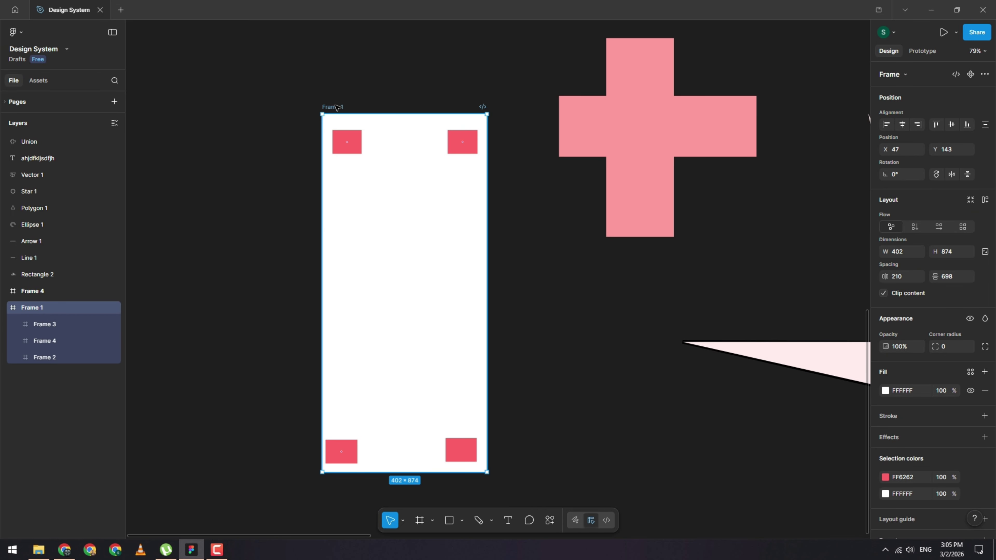
{"action": "left_click_drag", "start_coordinate": [368, 115], "coordinate": [380, 96]}
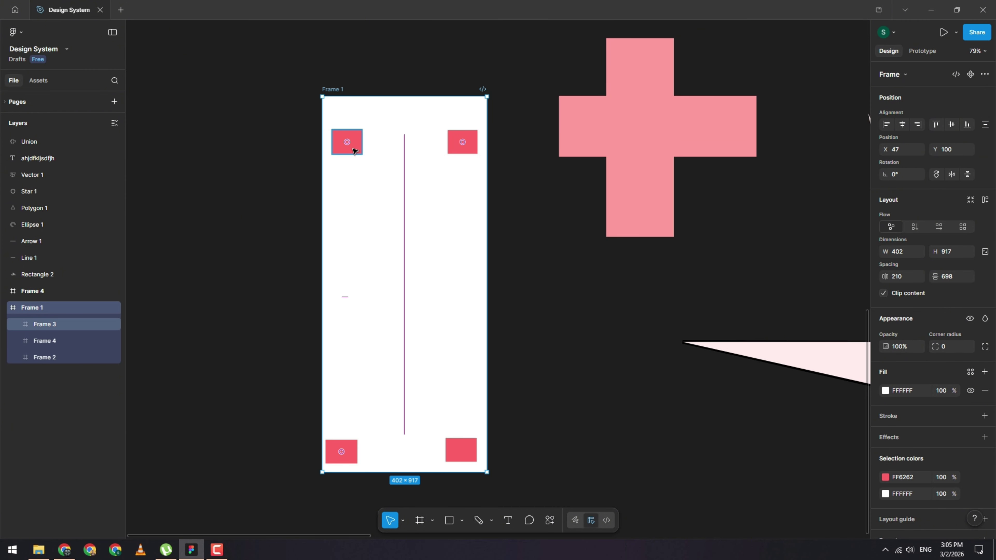
Step: Set the upper-left red frame's constraints to Left and Top
{"action": "left_click", "coordinate": [354, 151]}
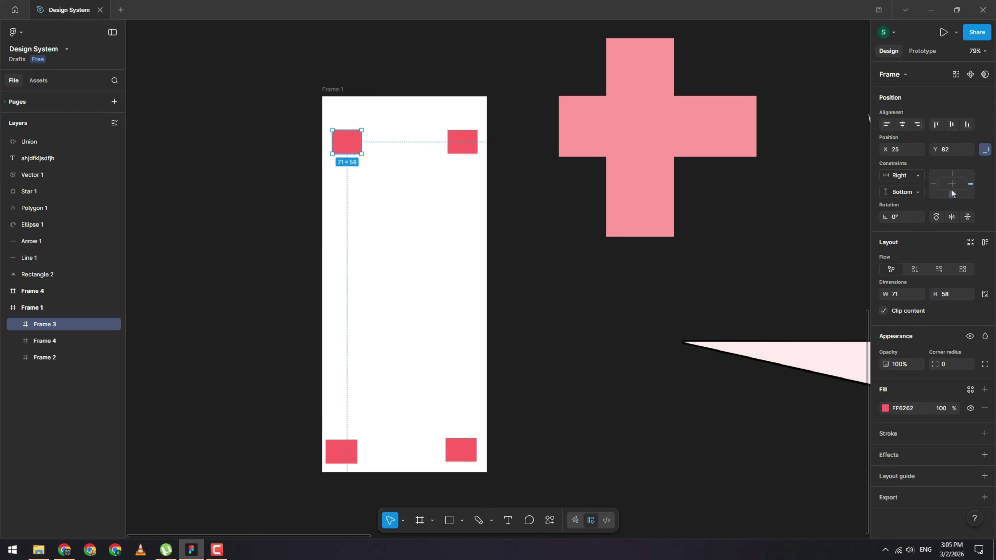
{"action": "left_click", "coordinate": [933, 184]}
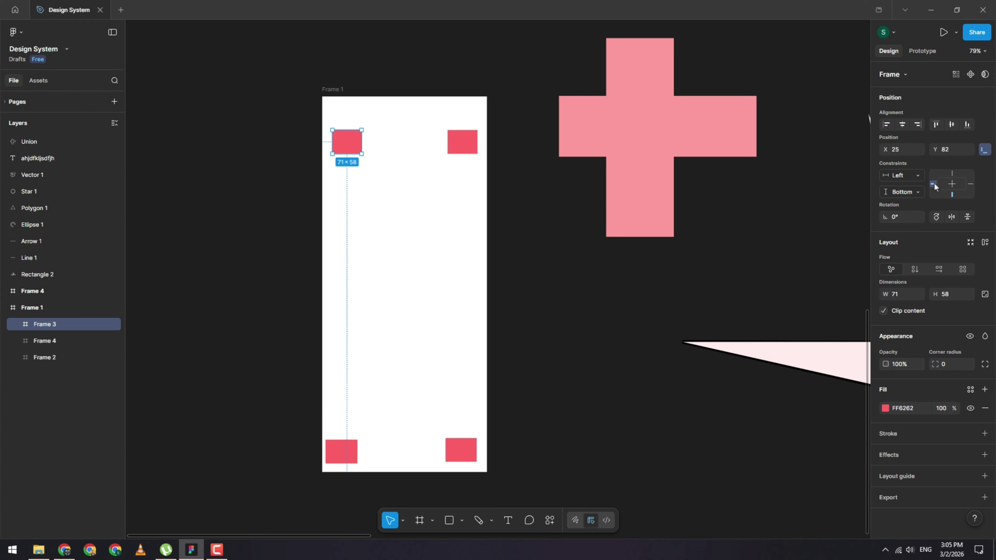
{"action": "left_click", "coordinate": [952, 174]}
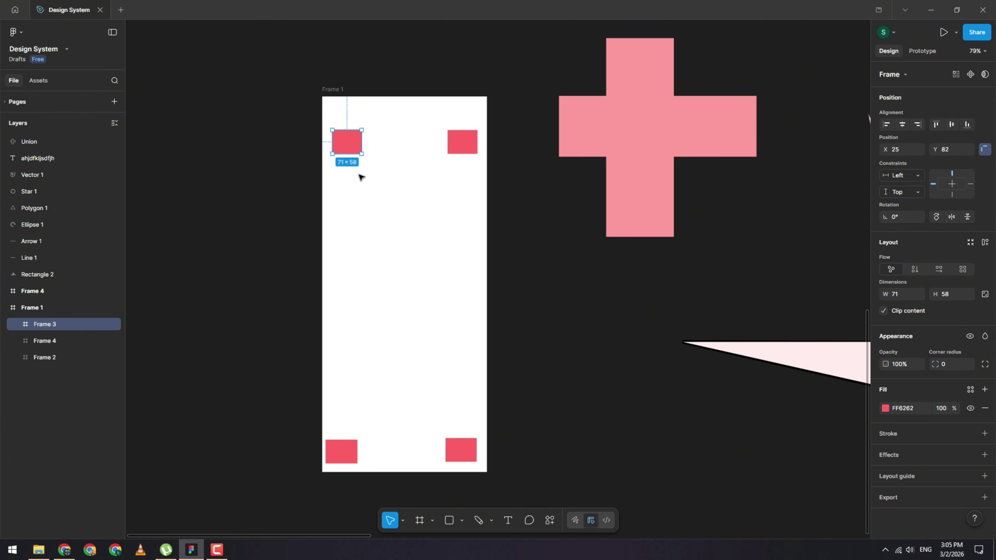
Step: Extend the white parent frame leftward to a width of about 491
{"action": "left_click", "coordinate": [337, 94]}
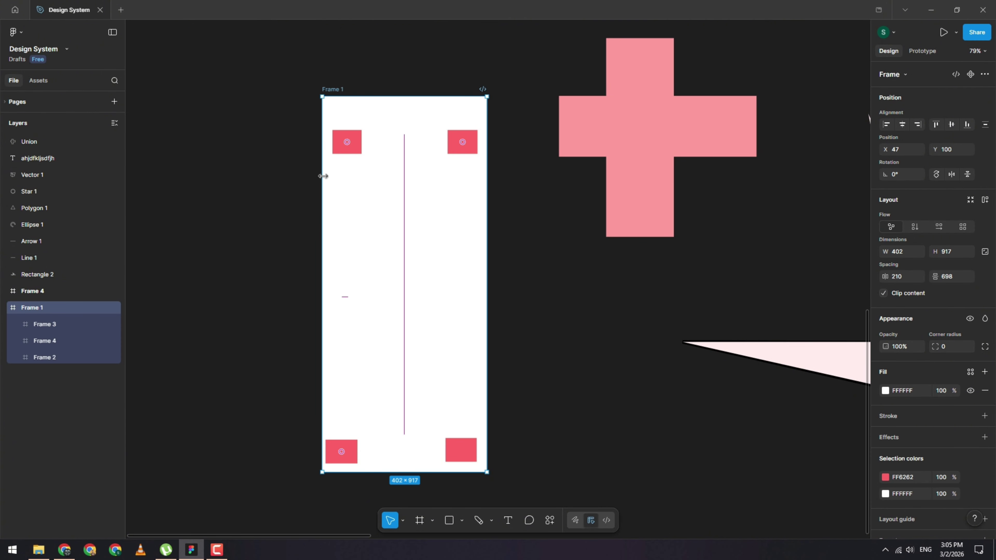
{"action": "left_click_drag", "start_coordinate": [322, 176], "coordinate": [285, 176]}
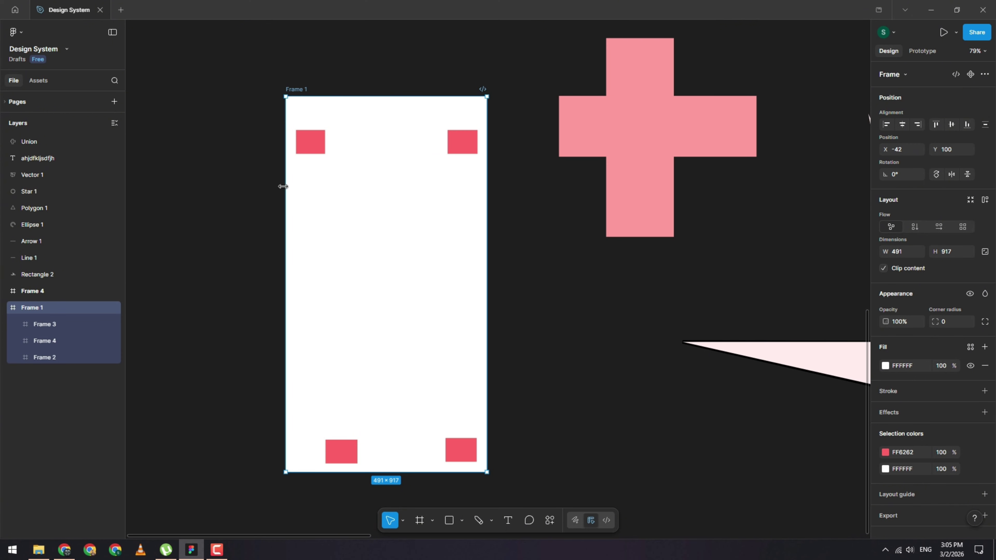
{"action": "mouse_move", "coordinate": [288, 188]}
{"action": "left_mouse_down"}
{"action": "mouse_move", "coordinate": [323, 189]}
{"action": "mouse_move", "coordinate": [276, 193]}
{"action": "mouse_move", "coordinate": [286, 187]}
{"action": "left_mouse_up"}
Step: Set the upper-right red frame's vertical constraint to Top, and extend the white parent frame rightward to about 515 wide
{"action": "left_click", "coordinate": [459, 146]}
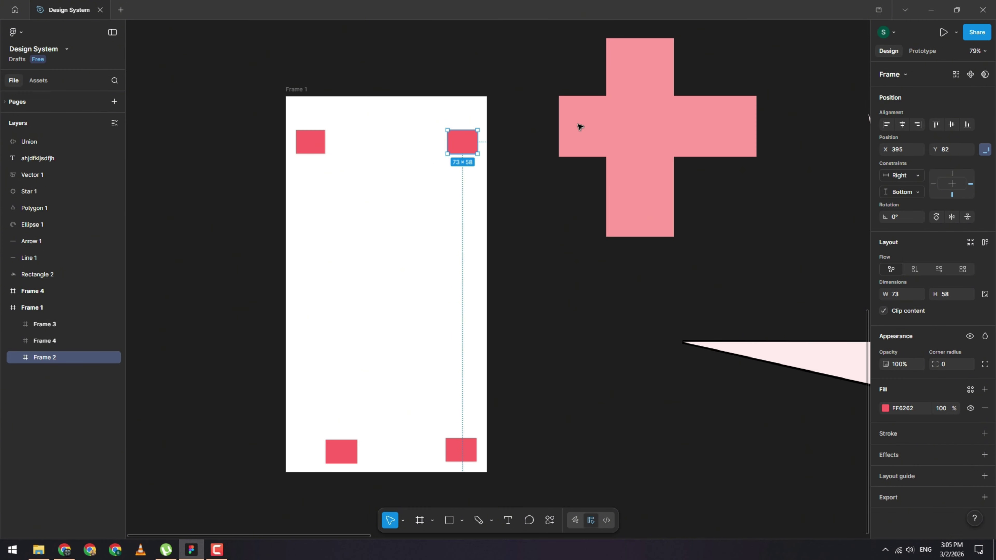
{"action": "left_click", "coordinate": [957, 174]}
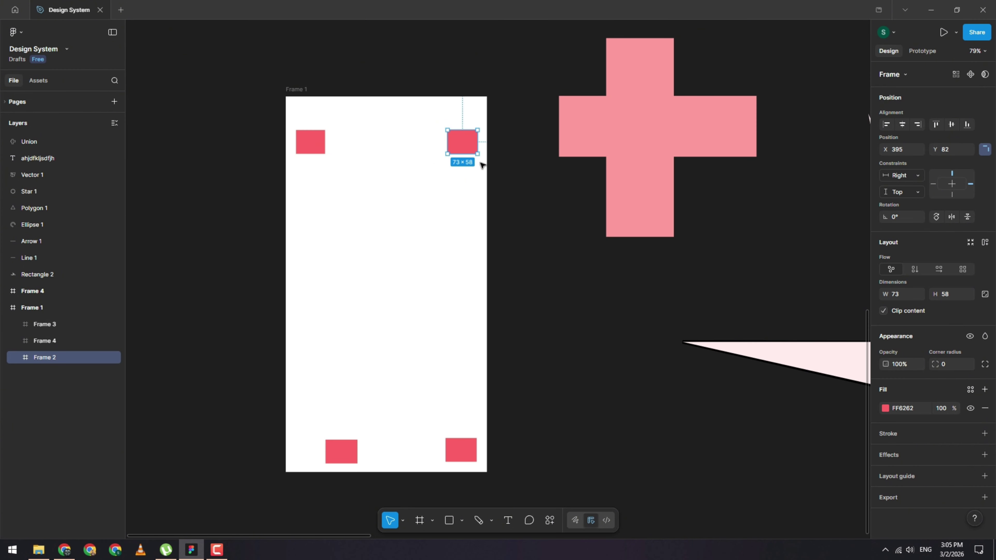
{"action": "left_click", "coordinate": [292, 89]}
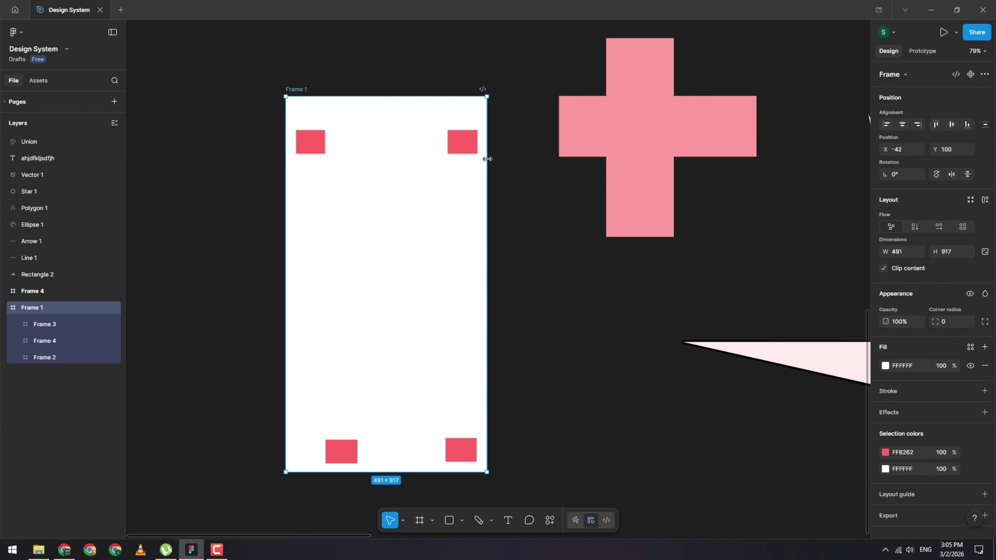
{"action": "mouse_move", "coordinate": [487, 161]}
{"action": "left_mouse_down"}
{"action": "mouse_move", "coordinate": [516, 162]}
{"action": "mouse_move", "coordinate": [497, 162]}
{"action": "left_mouse_up"}
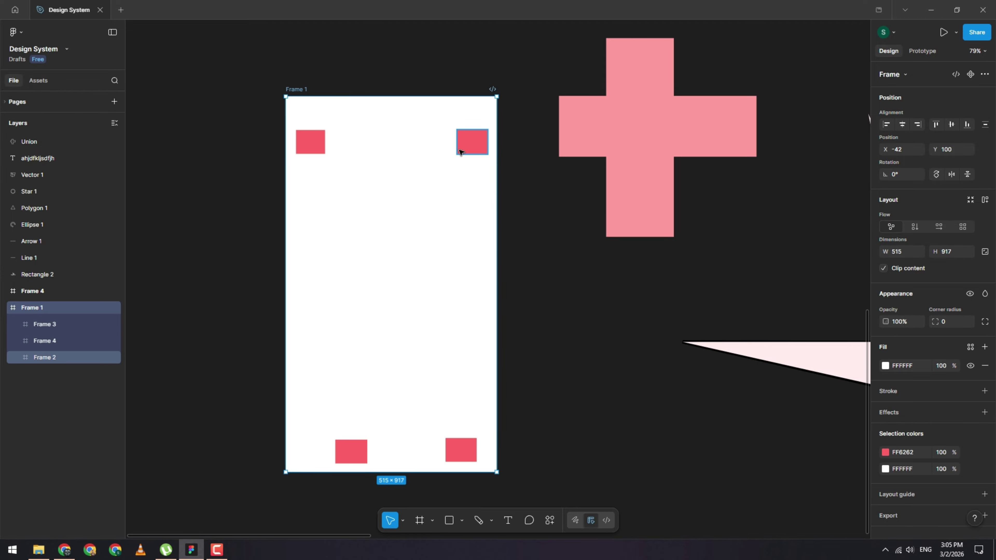
{"action": "left_click", "coordinate": [466, 138]}
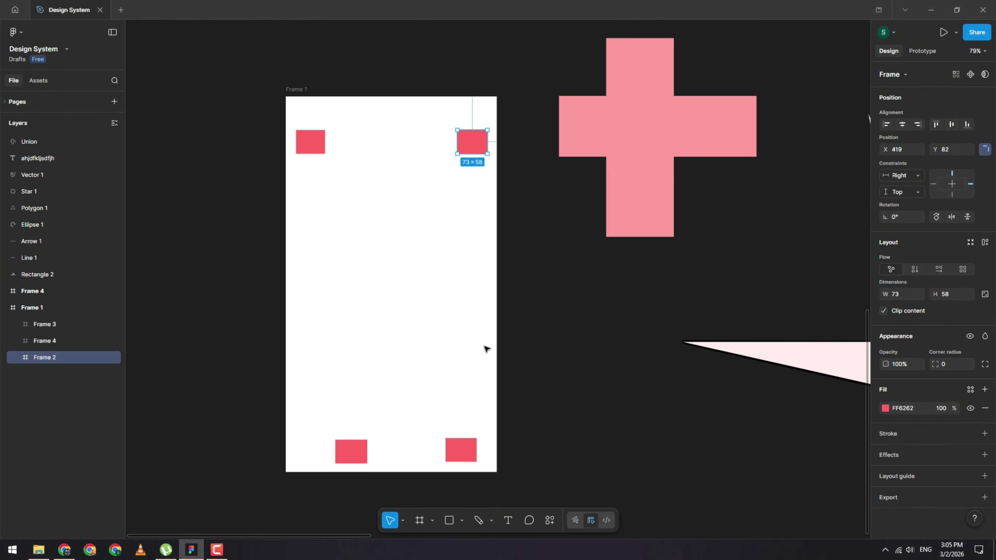
Step: Move the lower-left red frame to about X 25, Y 841, and set its horizontal constraint to Left
{"action": "left_click", "coordinate": [354, 460]}
{"action": "left_click_drag", "start_coordinate": [354, 460], "coordinate": [315, 461]}
{"action": "left_click", "coordinate": [320, 352]}
{"action": "left_click", "coordinate": [312, 452]}
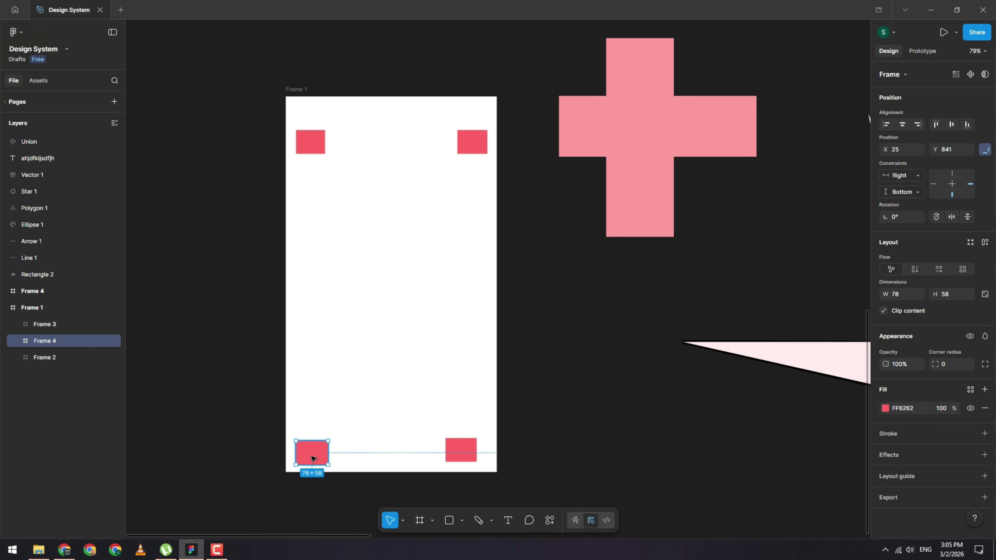
{"action": "left_click", "coordinate": [934, 185]}
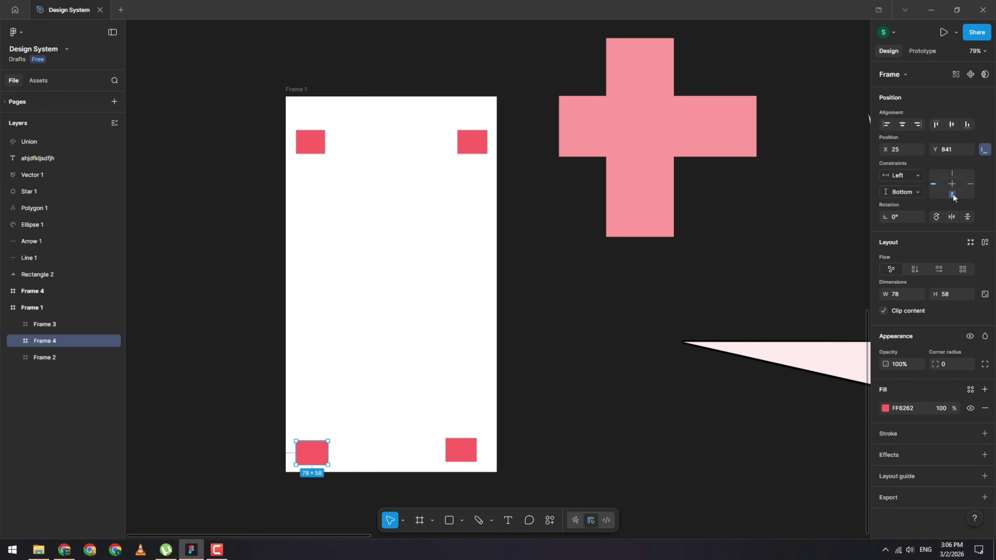
Step: Move the loose lower-right red frame to about X 364, Y 659
{"action": "left_click_drag", "start_coordinate": [458, 448], "coordinate": [474, 449]}
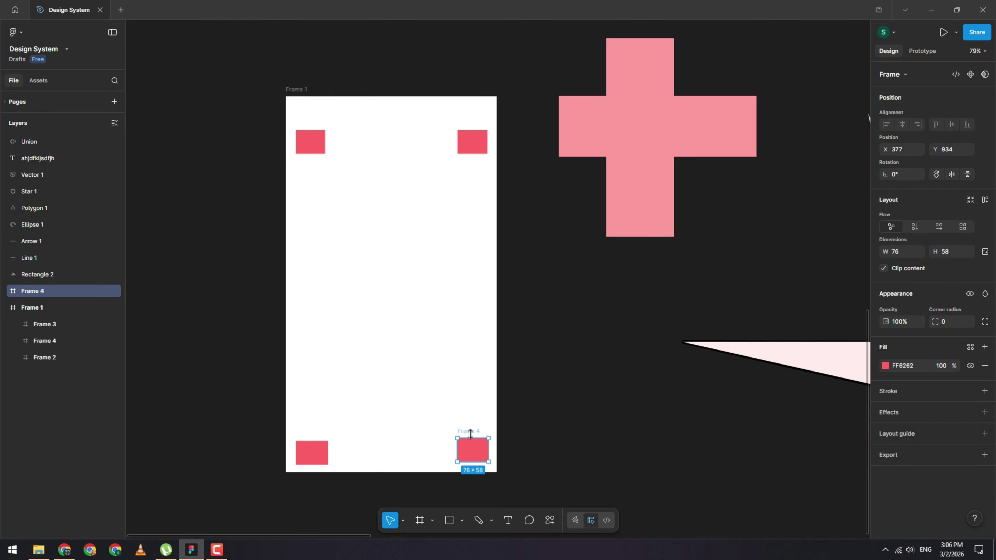
{"action": "left_click", "coordinate": [313, 451]}
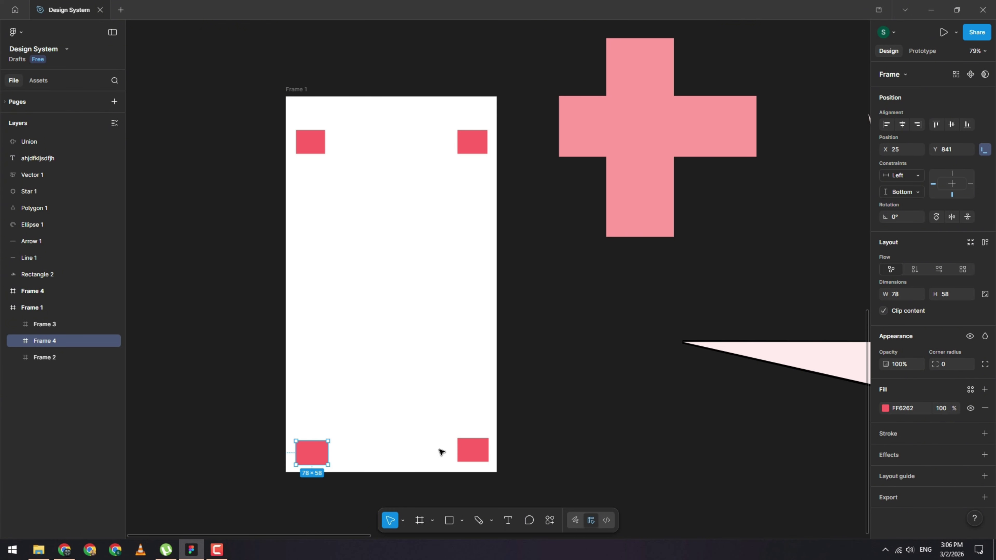
{"action": "left_click", "coordinate": [480, 453]}
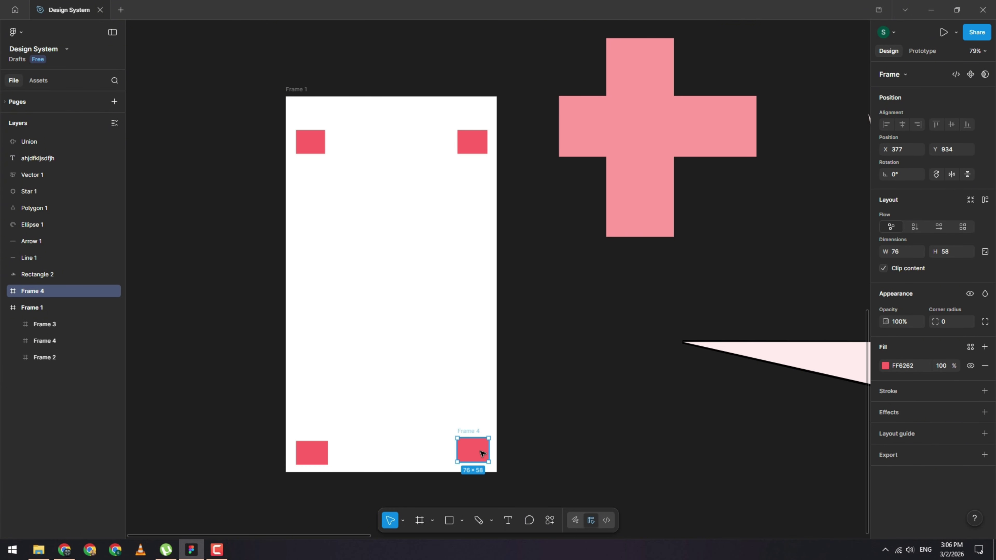
{"action": "left_click_drag", "start_coordinate": [475, 456], "coordinate": [470, 344]}
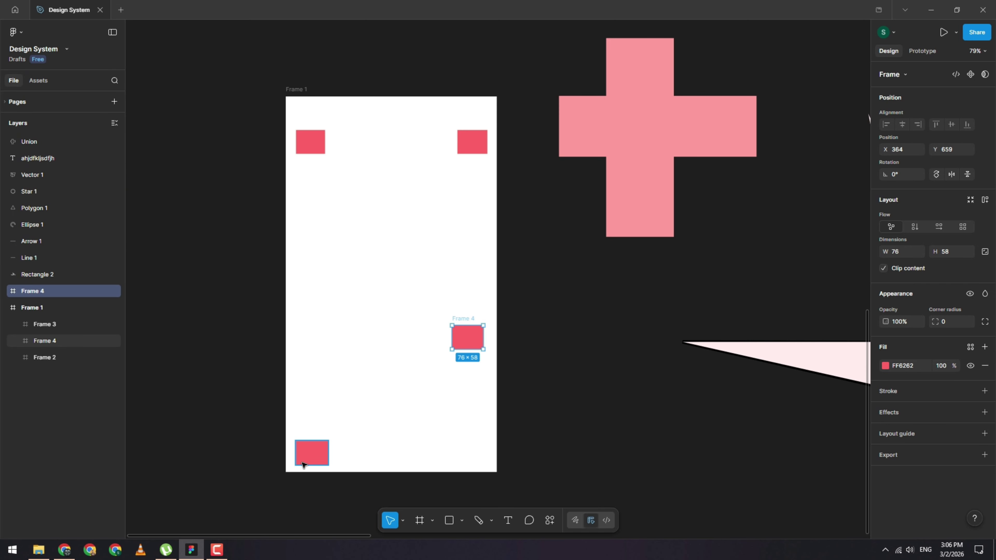
Step: Duplicate the lower-left red frame to about X 414, Y 841, and set the copy's horizontal constraint to Right
{"action": "left_click_drag", "start_coordinate": [308, 458], "coordinate": [477, 458]}
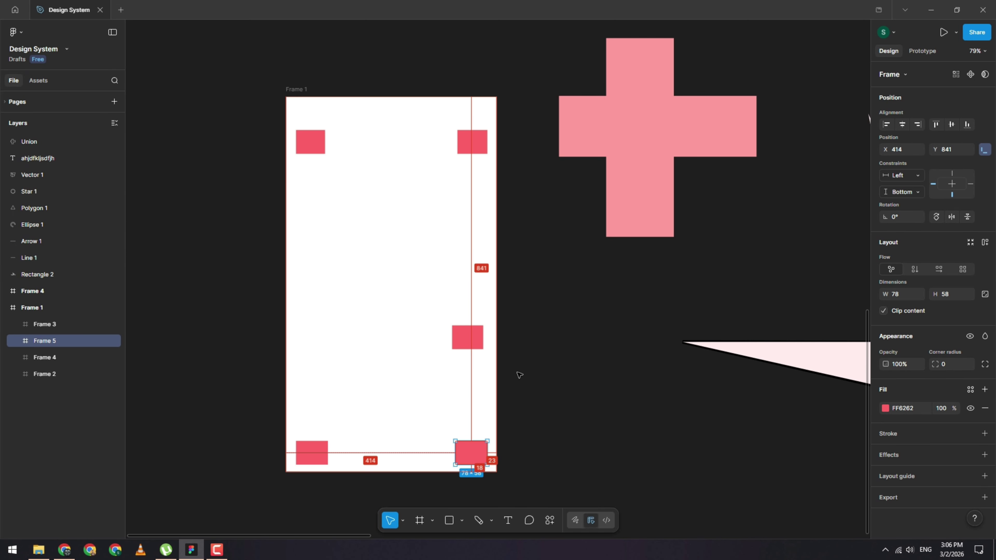
{"action": "left_click", "coordinate": [971, 184]}
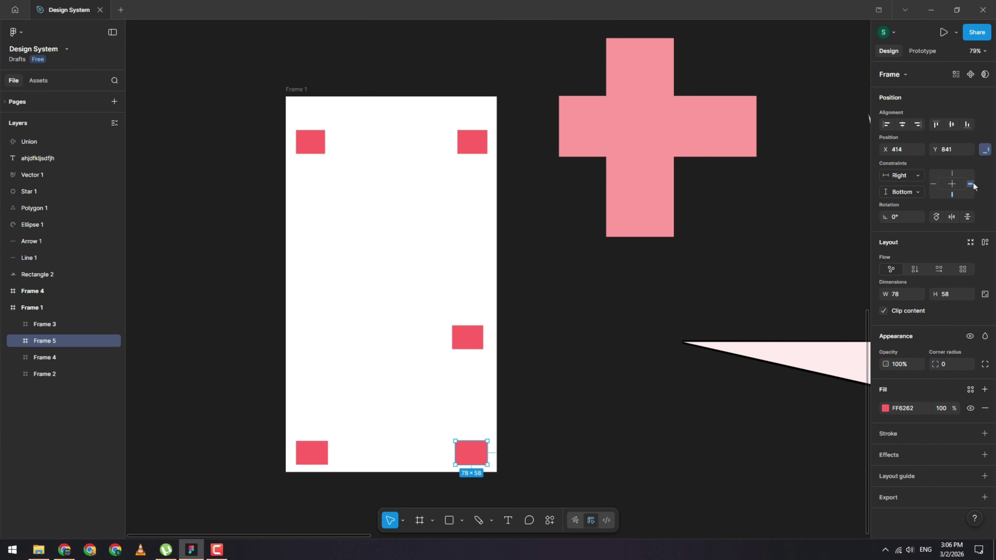
{"action": "left_click", "coordinate": [460, 341]}
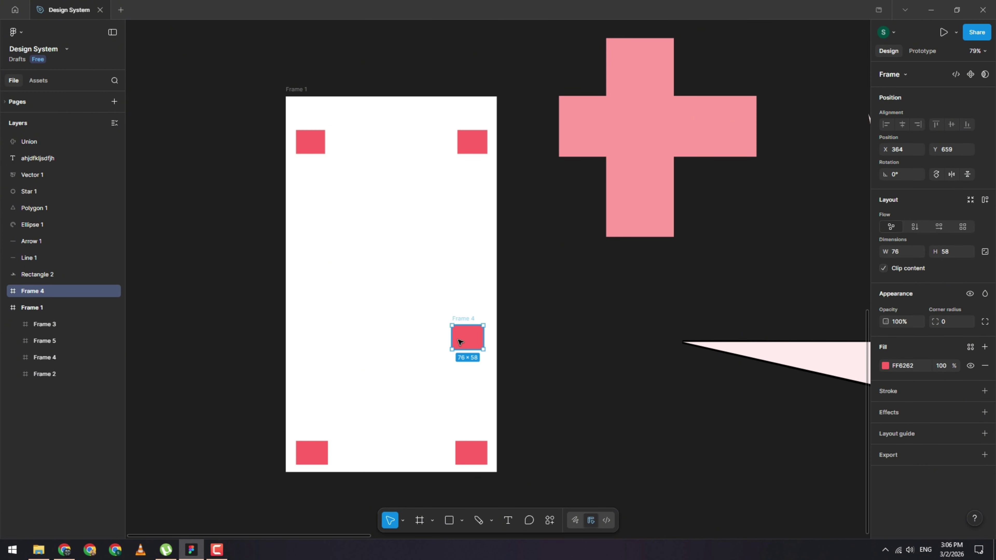
{"action": "left_click", "coordinate": [475, 459]}
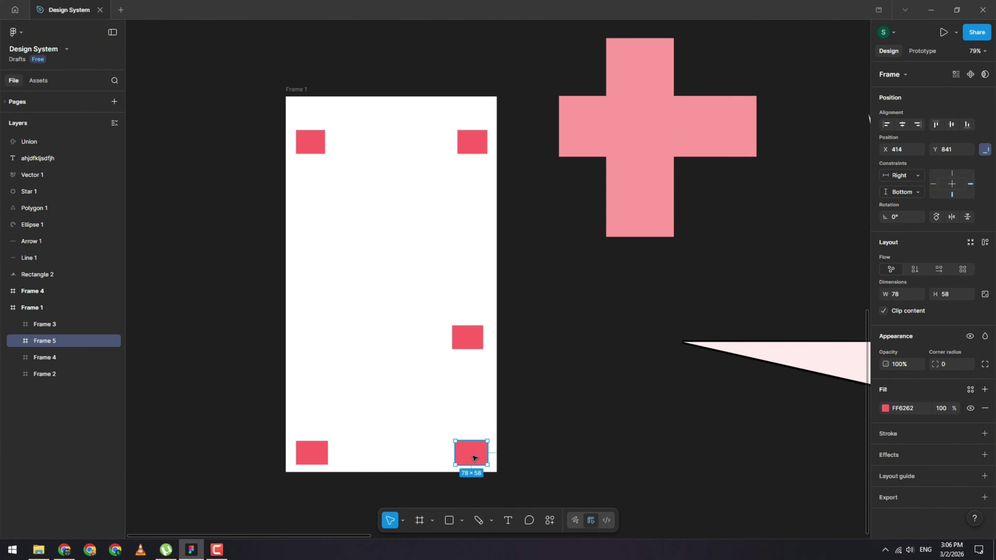
Step: Delete the loose red frame above the lower-right copy
{"action": "left_click", "coordinate": [460, 347]}
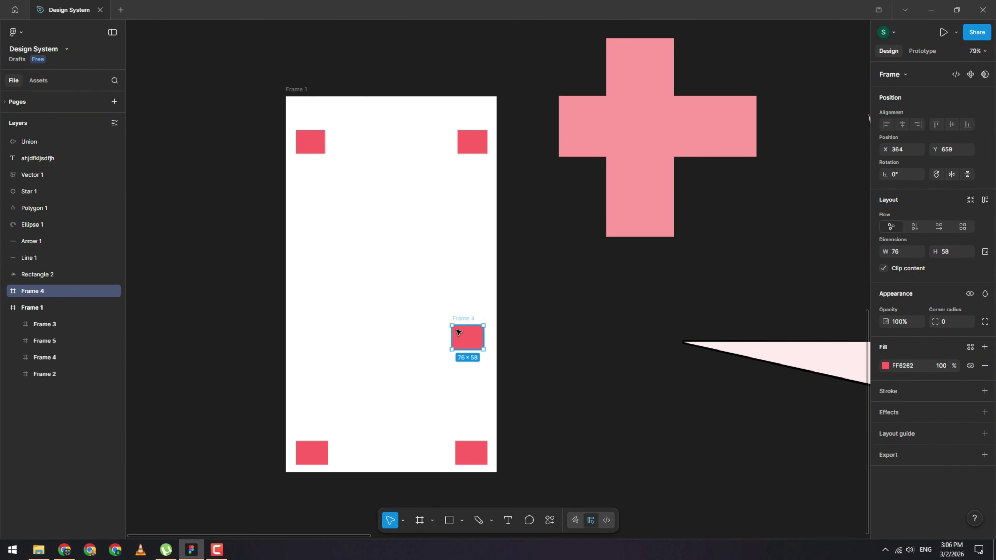
{"action": "key", "text": "Delete"}
{"action": "scroll", "coordinate": [511, 327], "scroll_direction": "up", "scroll_amount": 1}
Step: Resize the white parent frame from all four sides to about 706 wide and 932 high
{"action": "left_click", "coordinate": [474, 456]}
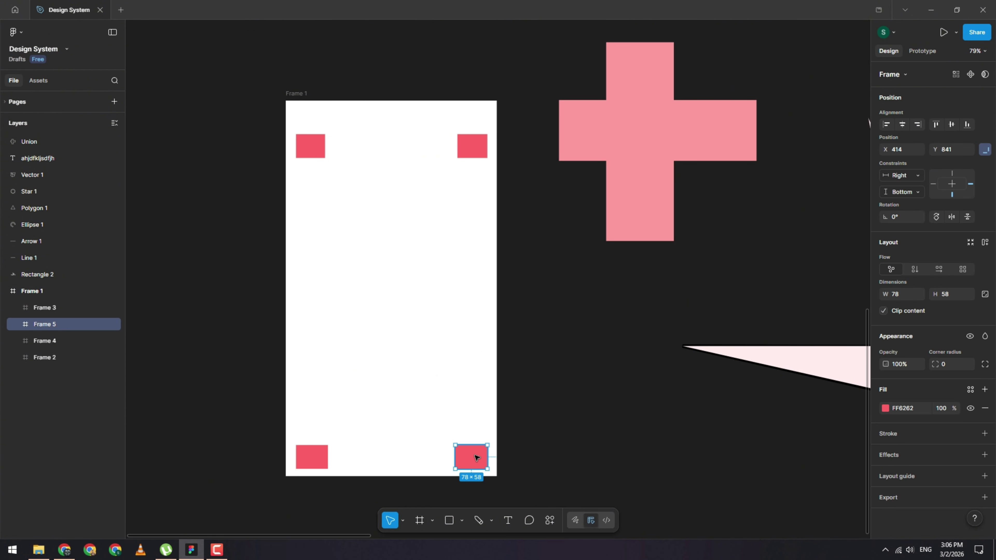
{"action": "left_click", "coordinate": [299, 94]}
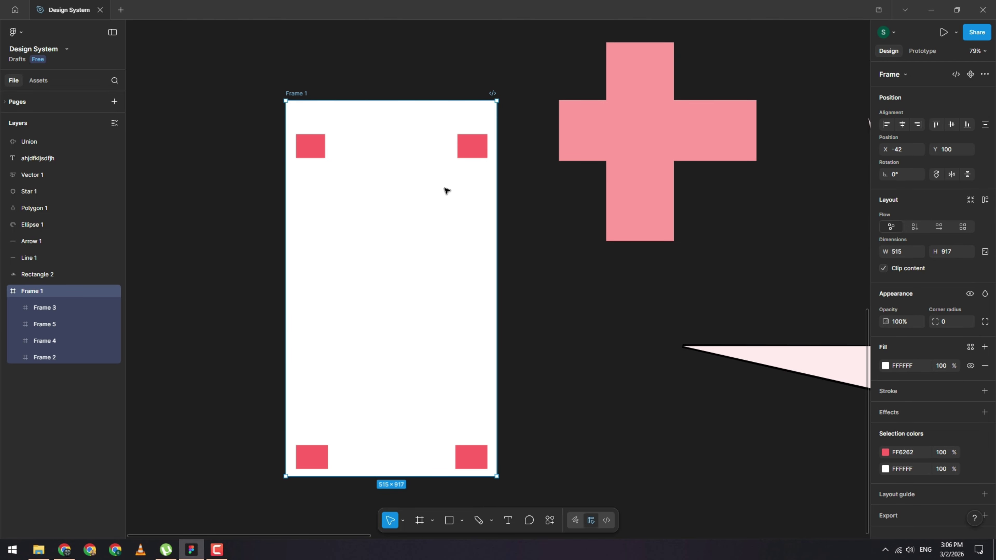
{"action": "mouse_move", "coordinate": [499, 213]}
{"action": "left_mouse_down"}
{"action": "mouse_move", "coordinate": [444, 213]}
{"action": "mouse_move", "coordinate": [510, 217]}
{"action": "left_mouse_up"}
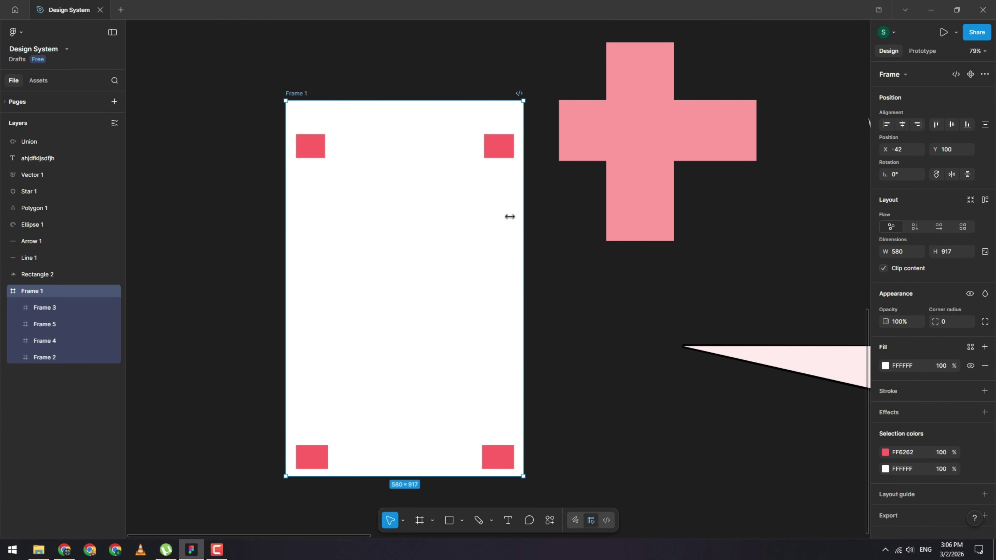
{"action": "mouse_move", "coordinate": [392, 102]}
{"action": "left_mouse_down"}
{"action": "mouse_move", "coordinate": [381, 290]}
{"action": "mouse_move", "coordinate": [392, 93]}
{"action": "left_mouse_up"}
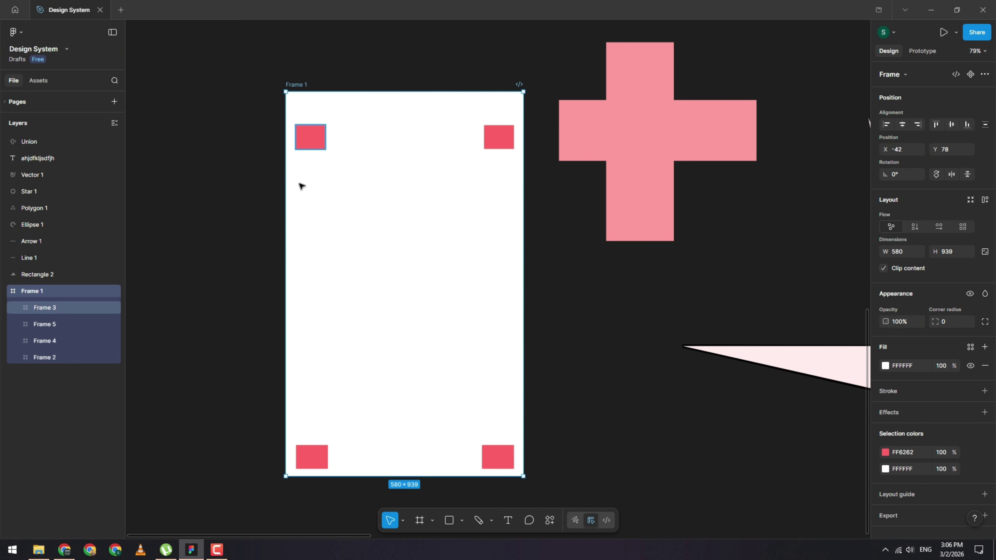
{"action": "left_click_drag", "start_coordinate": [285, 222], "coordinate": [235, 314]}
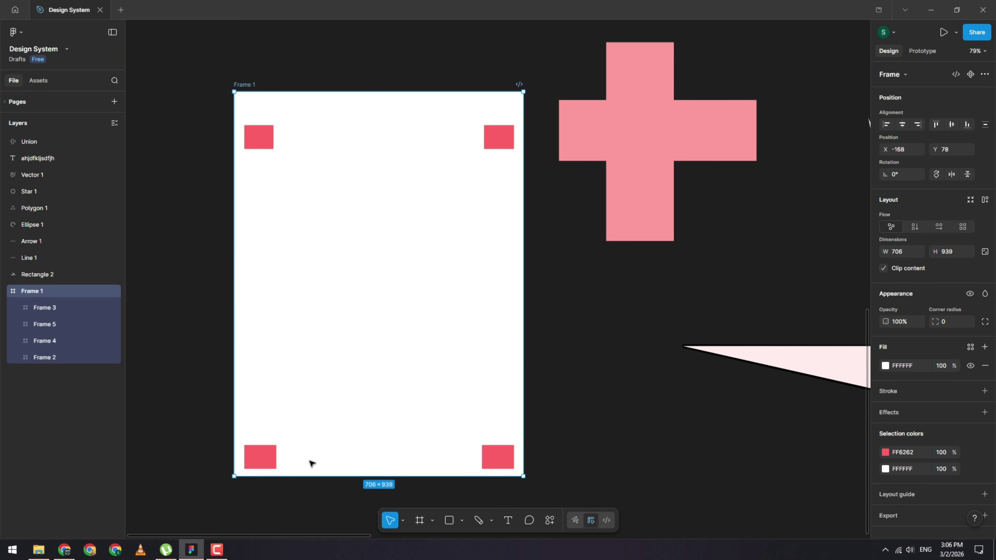
{"action": "left_click_drag", "start_coordinate": [313, 475], "coordinate": [347, 474]}
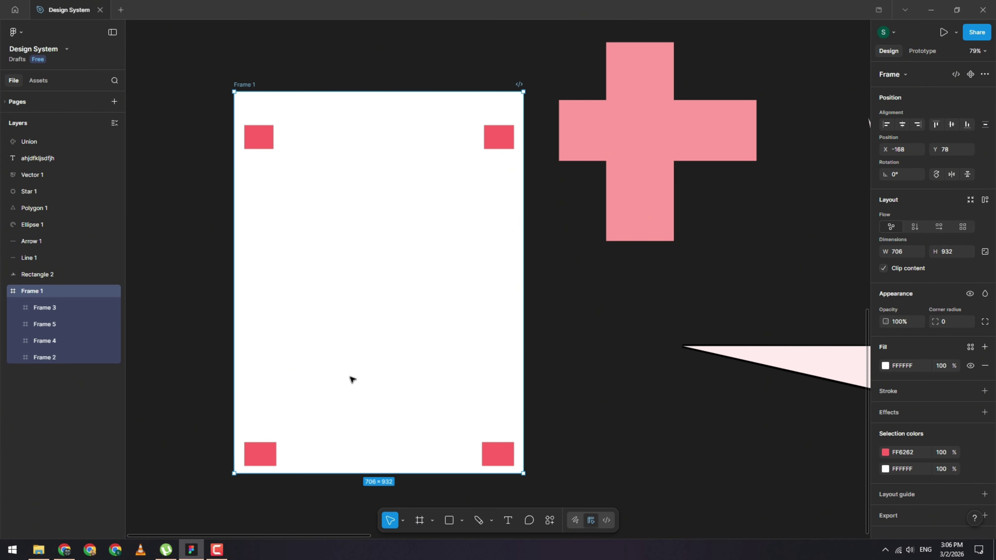
{"action": "scroll", "coordinate": [360, 257], "scroll_direction": "left", "scroll_amount": 3}
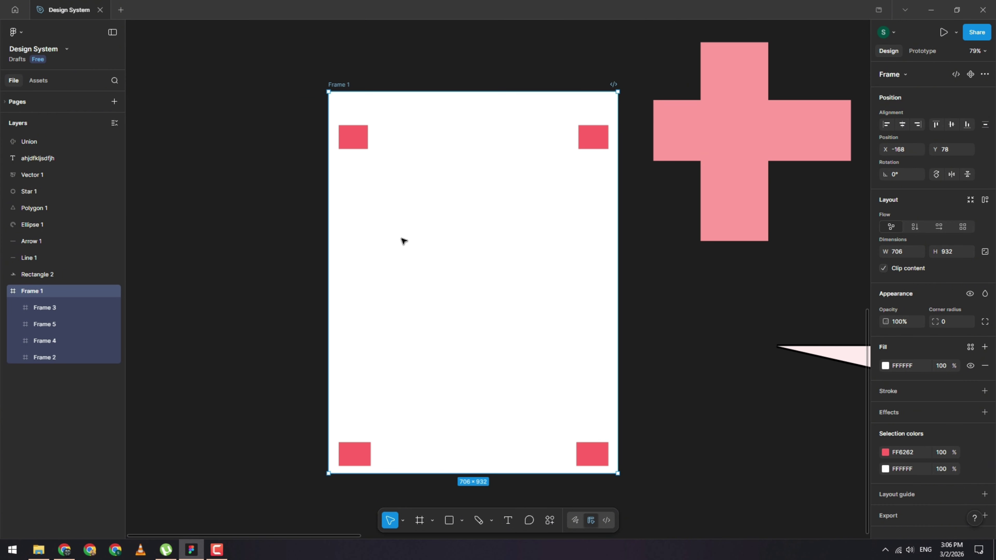
Step: Try rotating the upper-left red frame by a custom angle and in 90° turns to -90°
{"action": "left_click", "coordinate": [341, 148]}
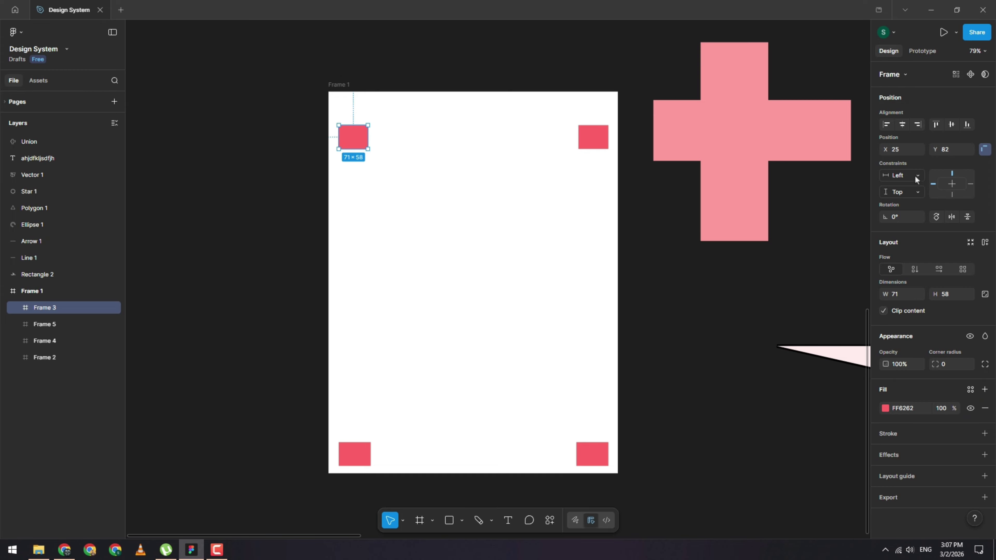
{"action": "left_click", "coordinate": [902, 216]}
{"action": "type", "text": "-105"}
{"action": "key", "text": "Return"}
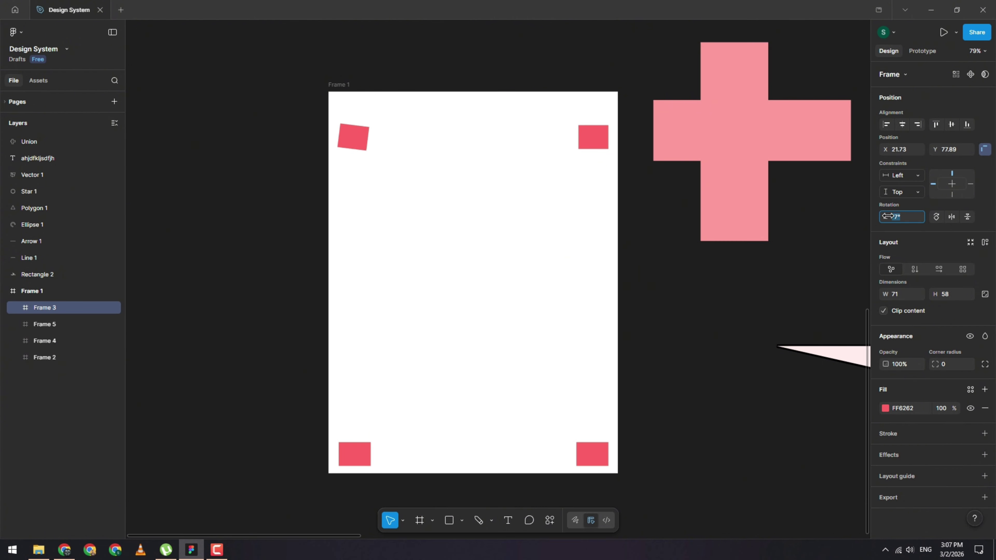
{"action": "left_click_drag", "start_coordinate": [989, 224], "coordinate": [938, 216]}
{"action": "left_click", "coordinate": [938, 215]}
{"action": "left_click", "coordinate": [937, 216]}
{"action": "scroll", "coordinate": [424, 120], "scroll_direction": "up", "scroll_amount": 5}
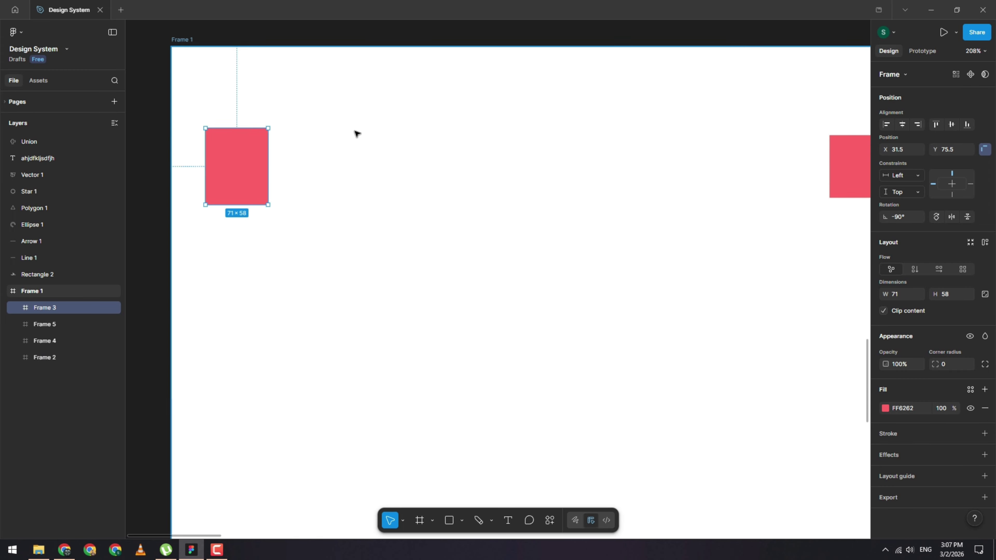
Step: Widen the upper-left red frame to about 268
{"action": "left_click_drag", "start_coordinate": [279, 156], "coordinate": [488, 157]}
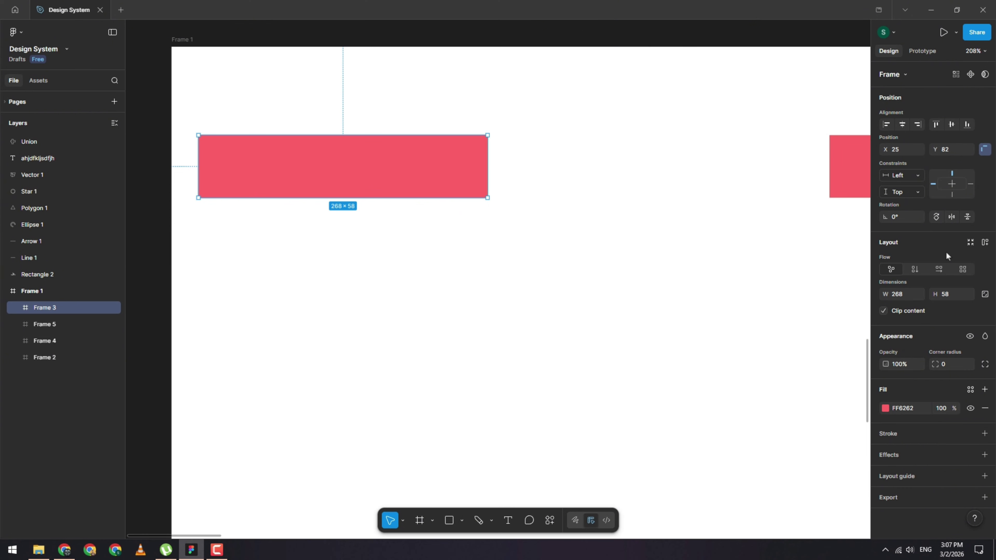
Step: Try rotating the widened upper-left red frame to -90°
{"action": "left_click", "coordinate": [936, 217]}
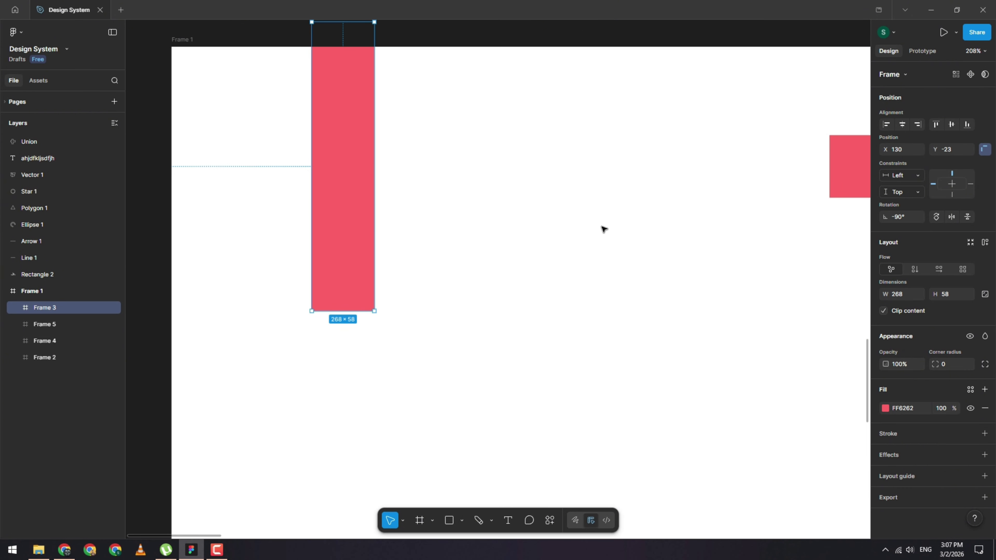
{"action": "scroll", "coordinate": [541, 223], "scroll_direction": "down", "scroll_amount": 3}
{"action": "key", "text": "ctrl+z"}
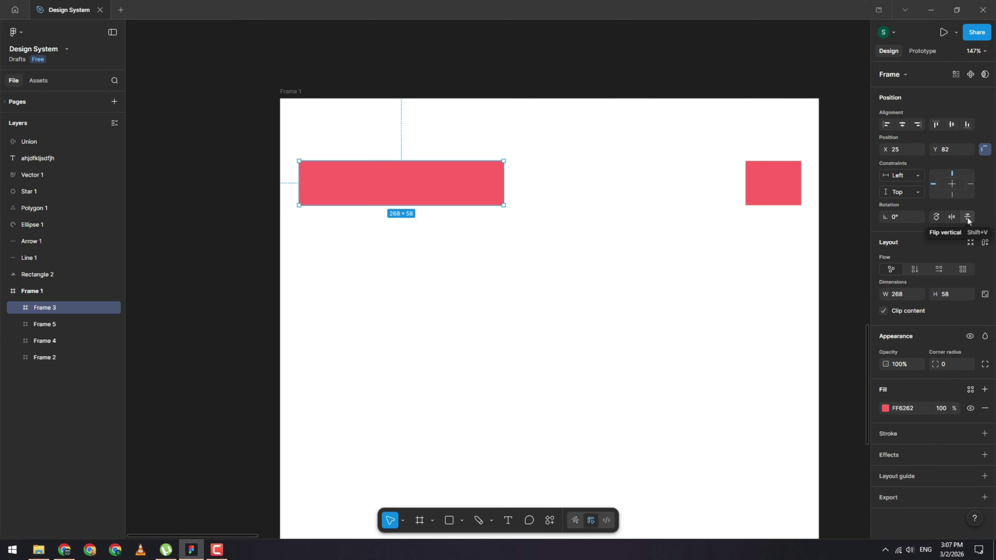
Step: Move the pale pink star-like vector above the white frame and shrink it proportionally to about 184 × 228
{"action": "scroll", "coordinate": [558, 200], "scroll_direction": "down", "scroll_amount": 5}
{"action": "scroll", "coordinate": [588, 212], "scroll_direction": "right", "scroll_amount": 5}
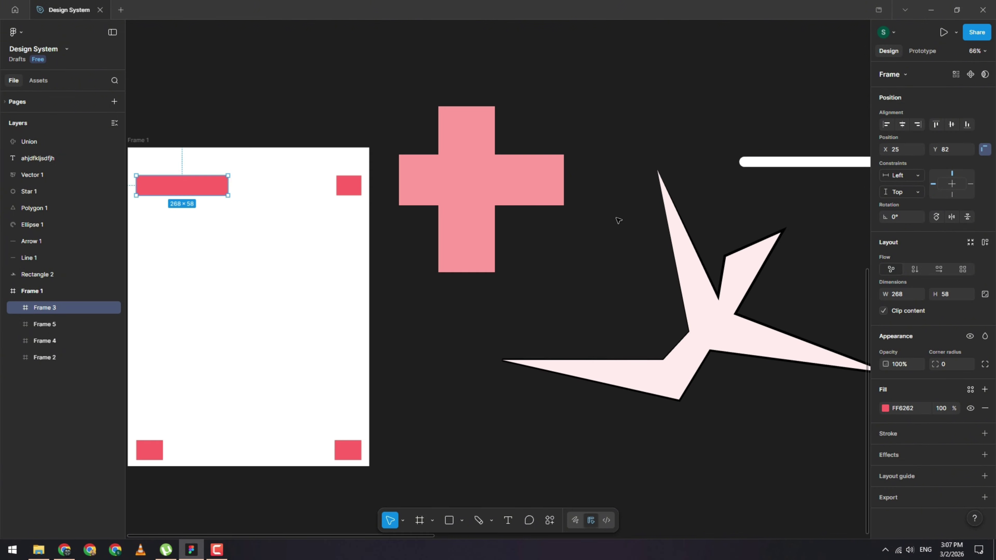
{"action": "left_click", "coordinate": [670, 333]}
{"action": "scroll", "coordinate": [718, 314], "scroll_direction": "right", "scroll_amount": 2}
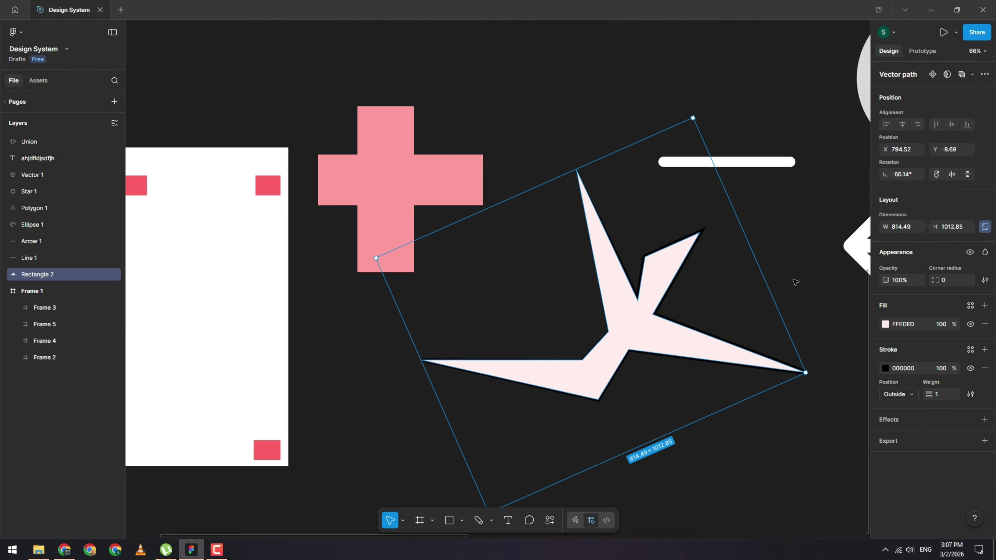
{"action": "scroll", "coordinate": [795, 281], "scroll_direction": "down", "scroll_amount": 2}
{"action": "scroll", "coordinate": [691, 272], "scroll_direction": "down", "scroll_amount": 3}
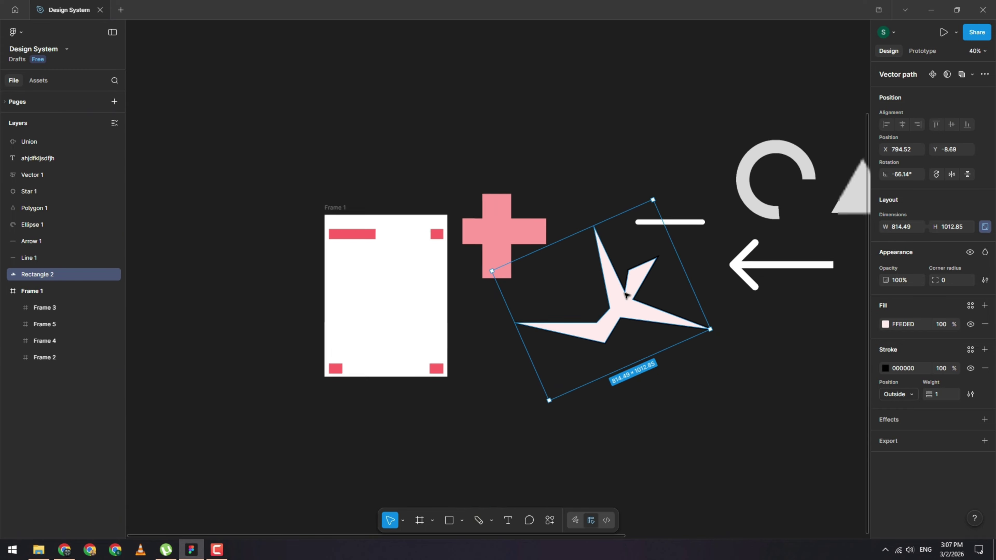
{"action": "left_click_drag", "start_coordinate": [626, 295], "coordinate": [536, 113]}
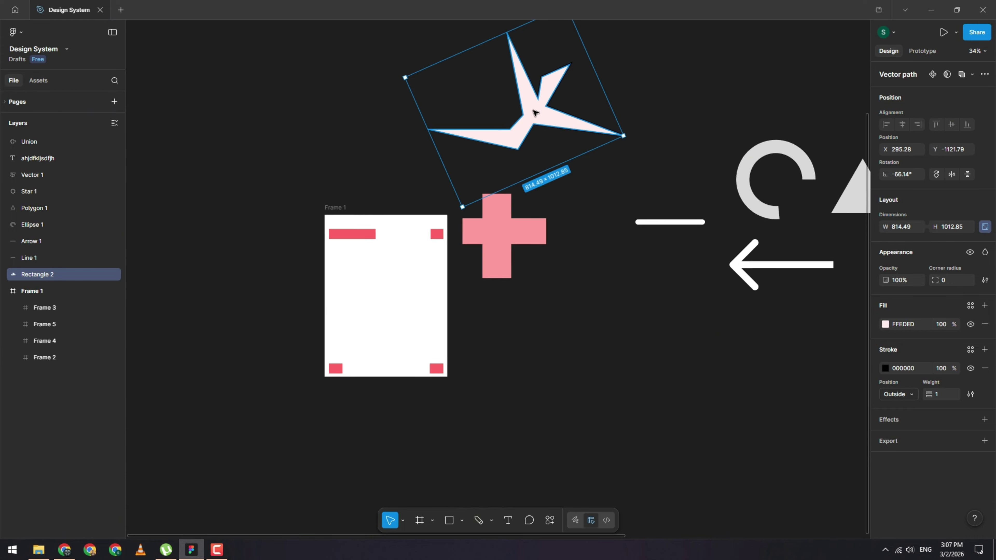
{"action": "left_click_drag", "start_coordinate": [624, 137], "coordinate": [421, 136]}
Step: Wrap the pale pink star-like vector in a frame of its own
{"action": "scroll", "coordinate": [426, 149], "scroll_direction": "up", "scroll_amount": 5}
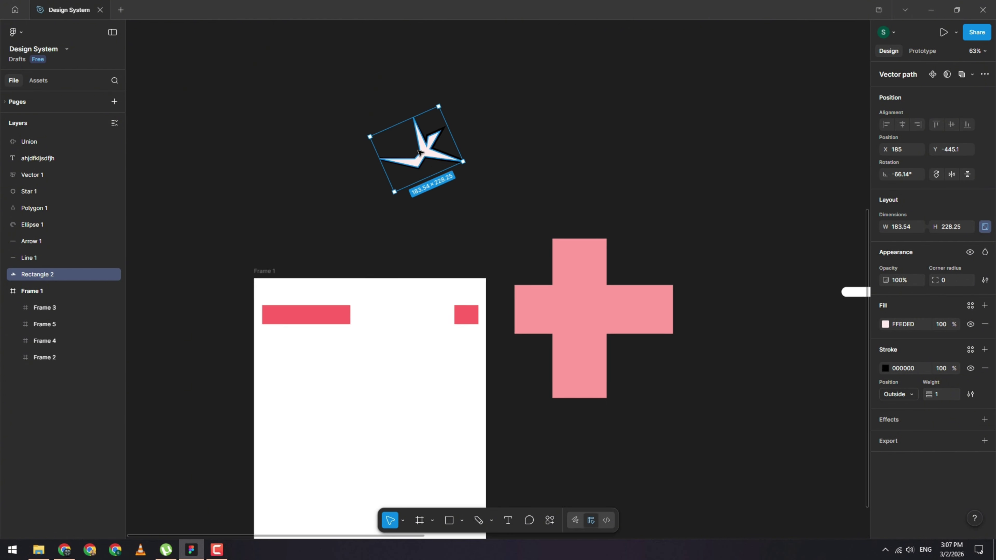
{"action": "right_click", "coordinate": [426, 148]}
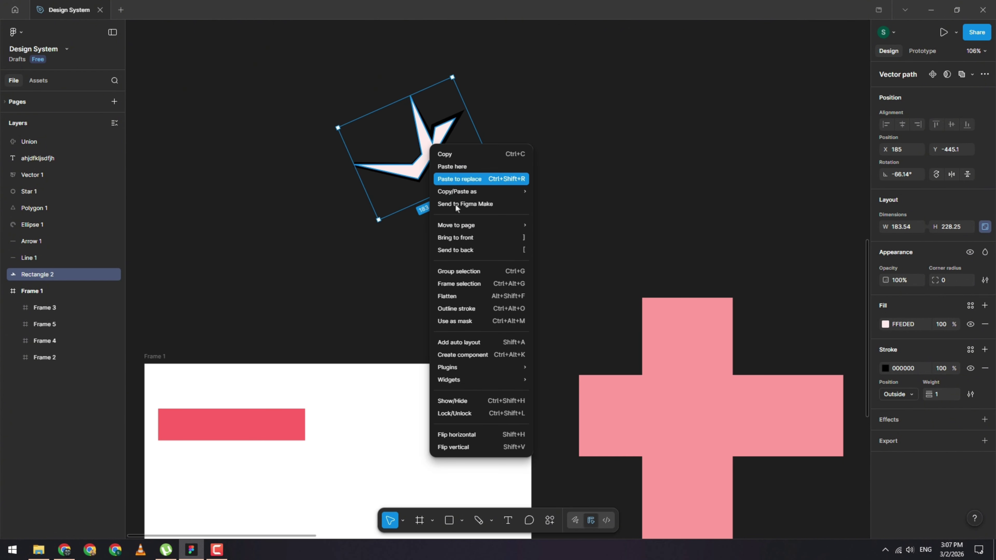
{"action": "left_click", "coordinate": [464, 284]}
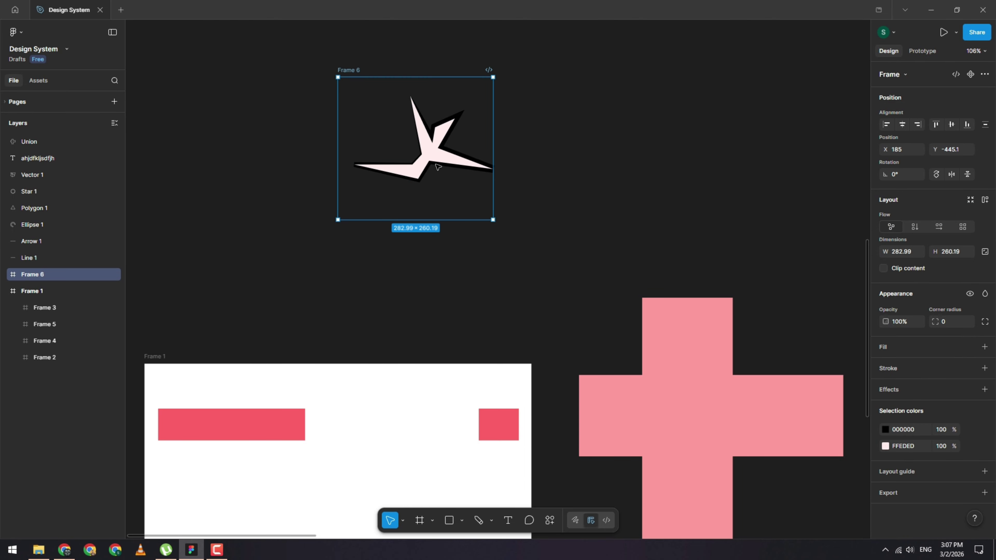
Step: Flip the frame around the star-like vector horizontally, and flip it back
{"action": "scroll", "coordinate": [564, 179], "scroll_direction": "up", "scroll_amount": 2}
{"action": "scroll", "coordinate": [522, 172], "scroll_direction": "up", "scroll_amount": 2}
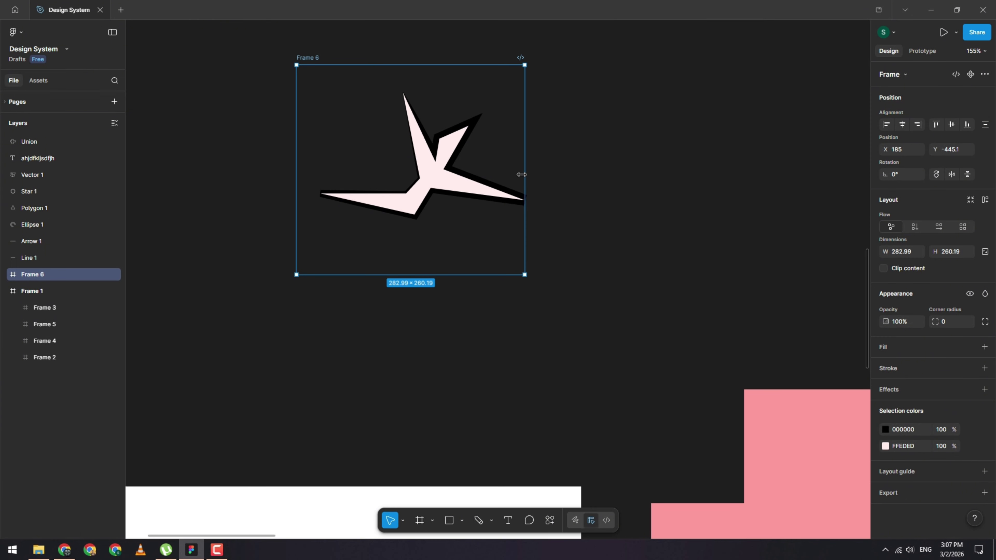
{"action": "scroll", "coordinate": [430, 185], "scroll_direction": "left", "scroll_amount": 2}
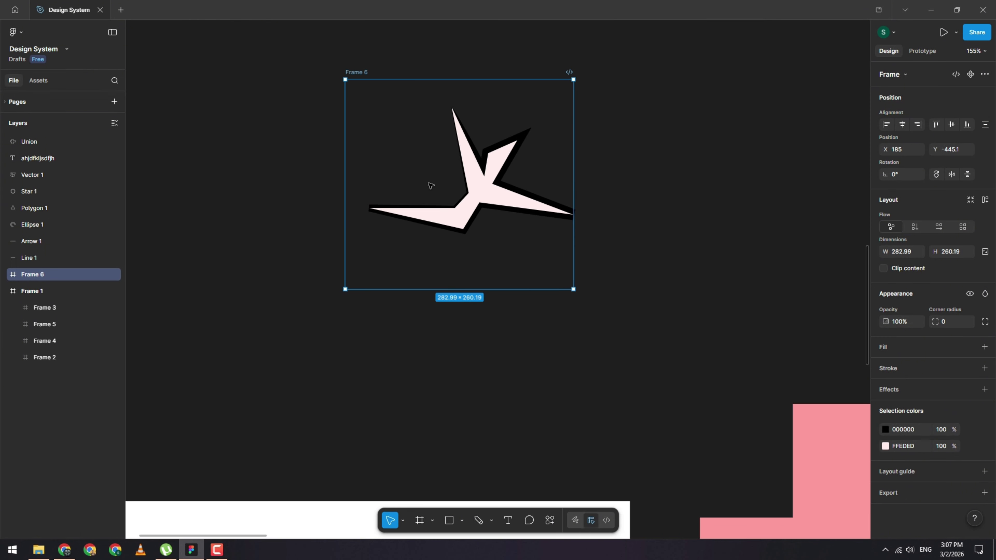
{"action": "left_click", "coordinate": [951, 175]}
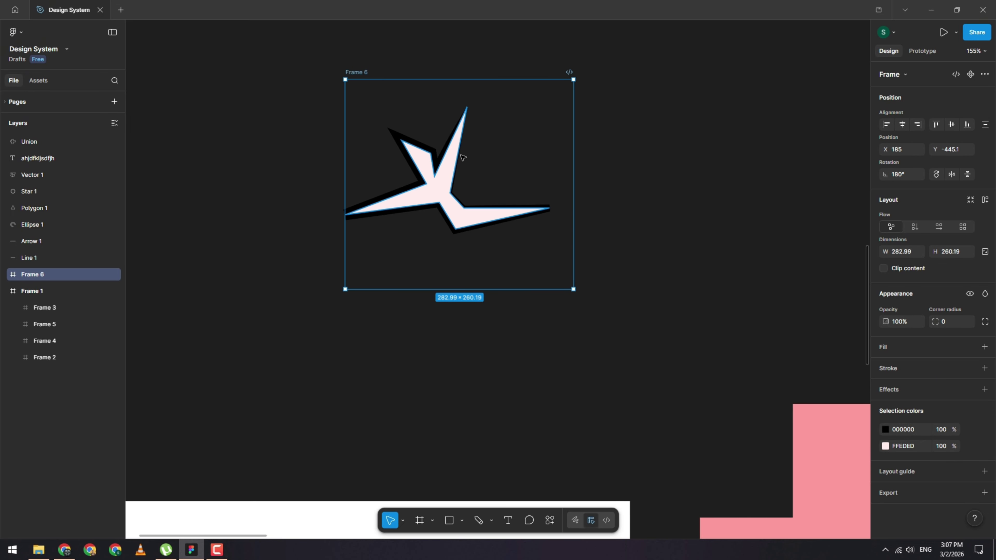
{"action": "left_click", "coordinate": [953, 175]}
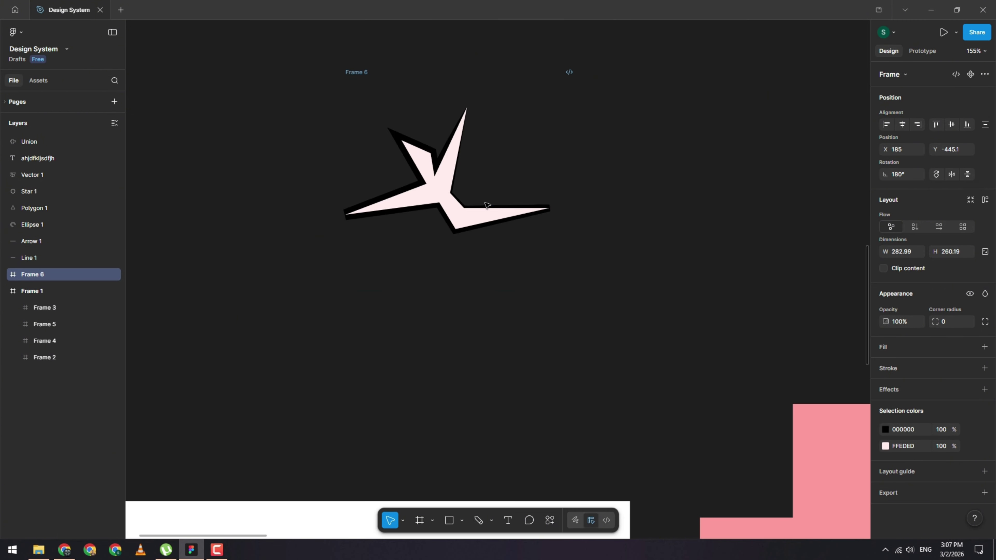
Step: Flip the frame containing the star-like vector vertically
{"action": "left_click", "coordinate": [967, 174]}
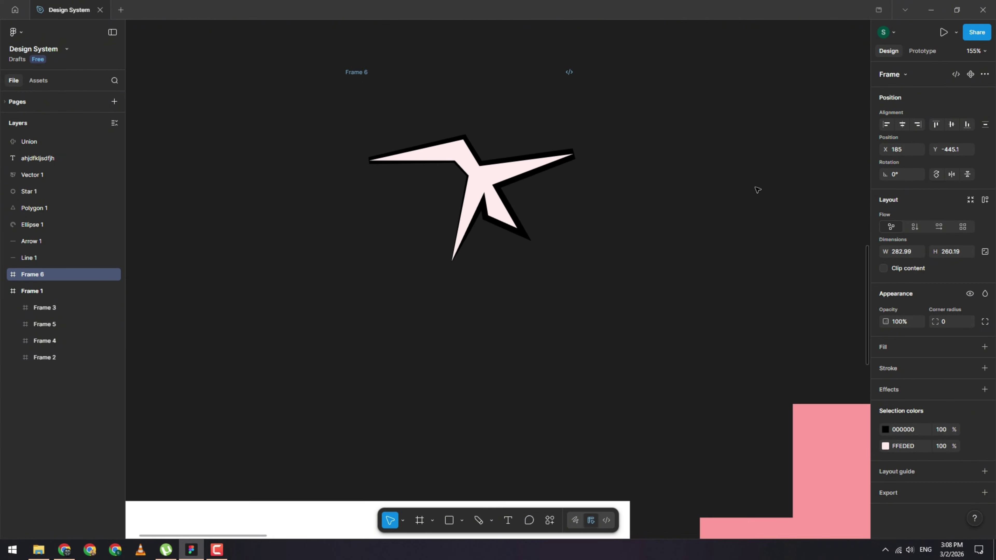
{"action": "scroll", "coordinate": [576, 188], "scroll_direction": "down", "scroll_amount": 5}
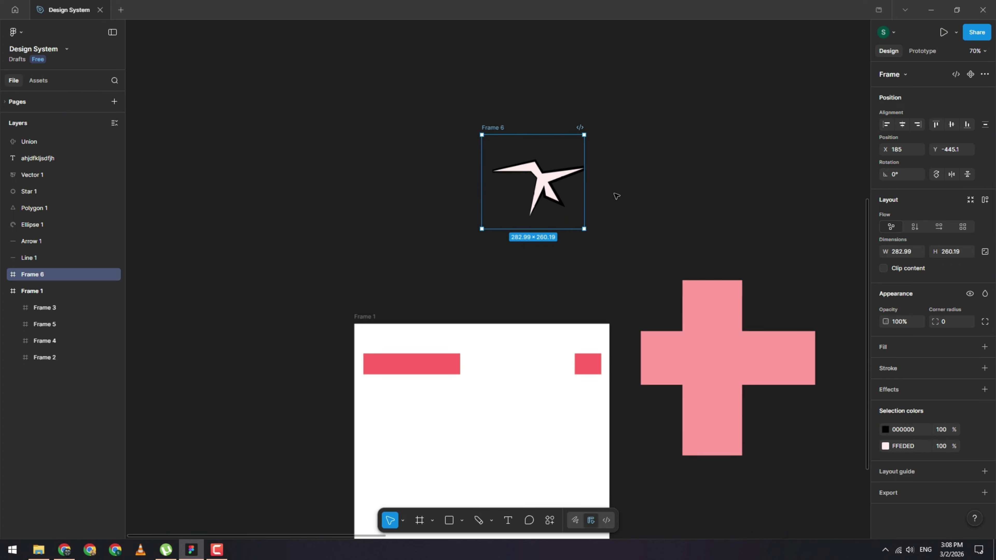
Step: Enlarge the wide red frame at the white frame's upper-left corner to about 451 × 200 and move it to about X 103, Y 255
{"action": "scroll", "coordinate": [495, 162], "scroll_direction": "down", "scroll_amount": 4}
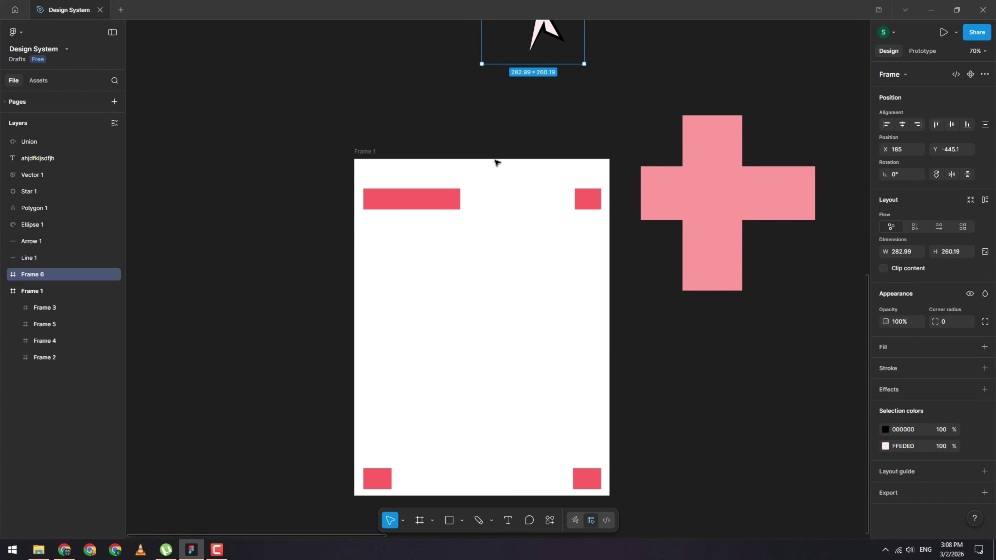
{"action": "scroll", "coordinate": [493, 225], "scroll_direction": "up", "scroll_amount": 3}
{"action": "left_click", "coordinate": [383, 197]}
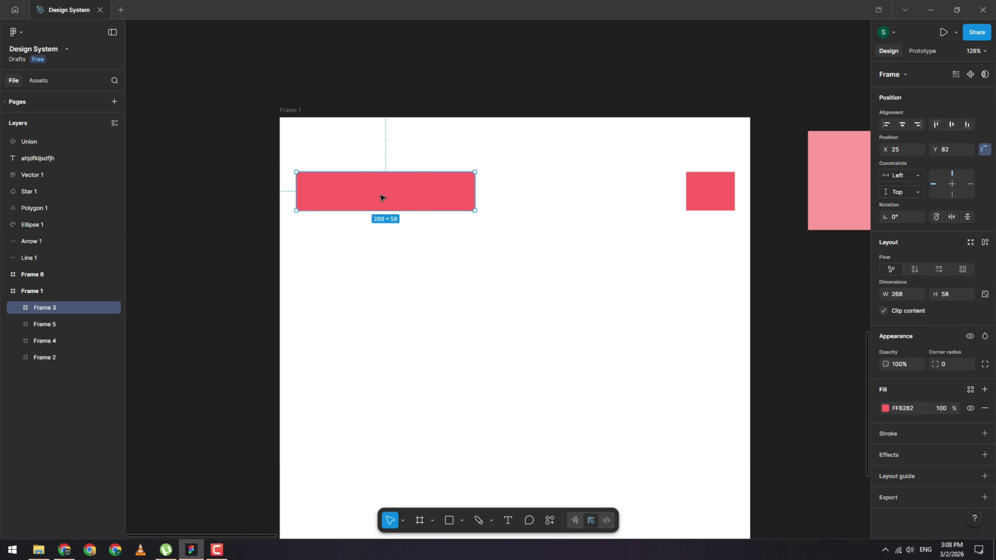
{"action": "scroll", "coordinate": [382, 195], "scroll_direction": "down", "scroll_amount": 2}
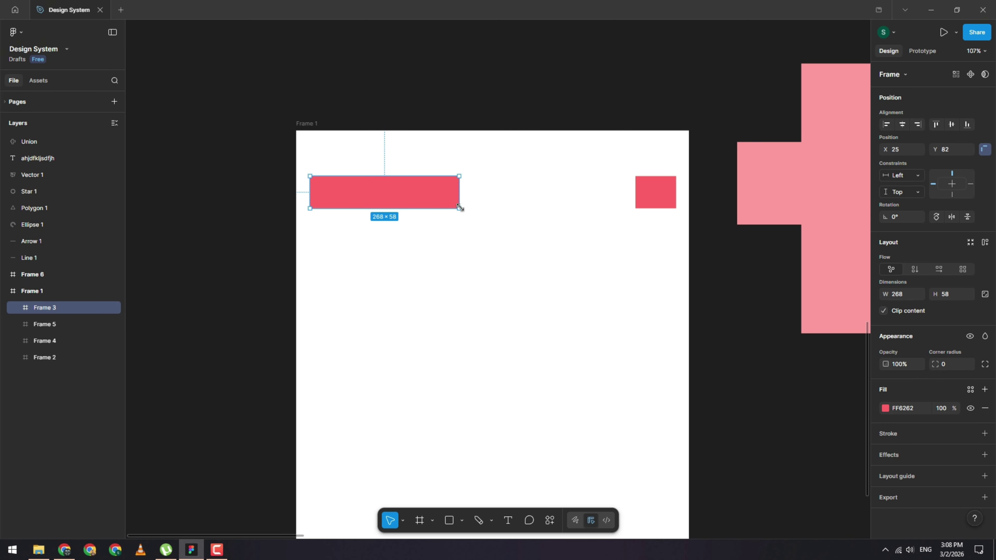
{"action": "left_click_drag", "start_coordinate": [459, 208], "coordinate": [560, 287]}
{"action": "left_click", "coordinate": [469, 319]}
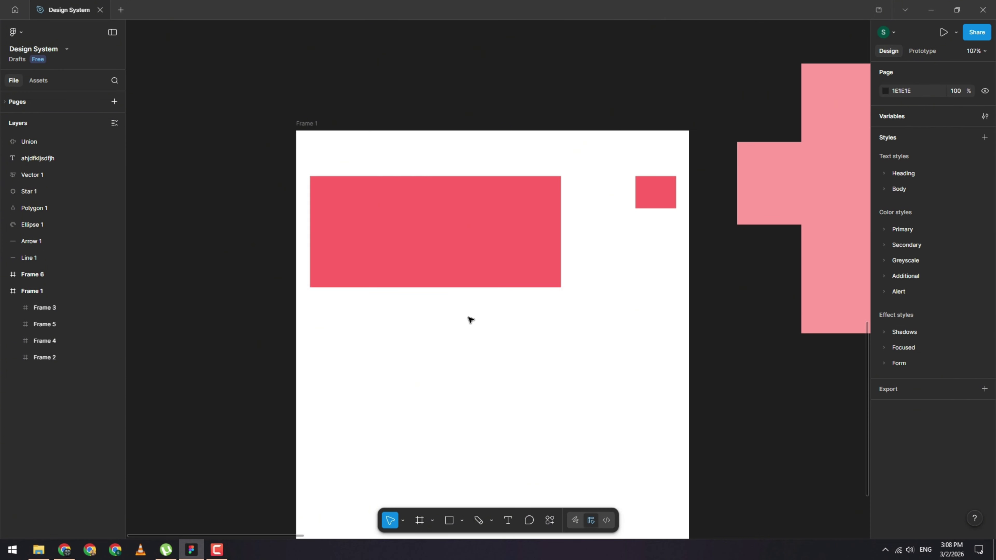
{"action": "left_click", "coordinate": [420, 249]}
{"action": "left_click_drag", "start_coordinate": [453, 238], "coordinate": [488, 336]}
{"action": "left_click", "coordinate": [305, 117]}
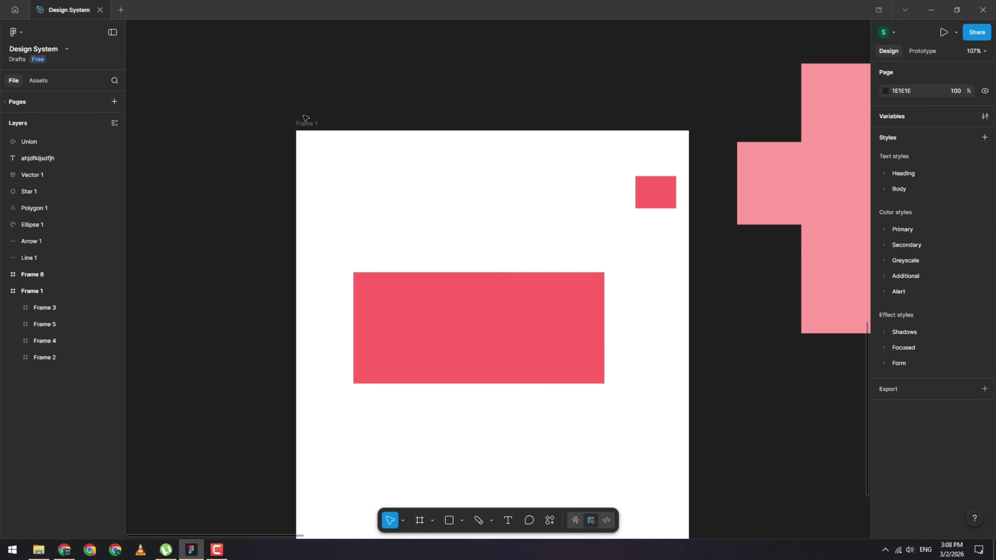
Step: Add the text "ABC" inside the enlarged red frame at font size 96 and place it near the frame's centre
{"action": "left_click", "coordinate": [410, 281]}
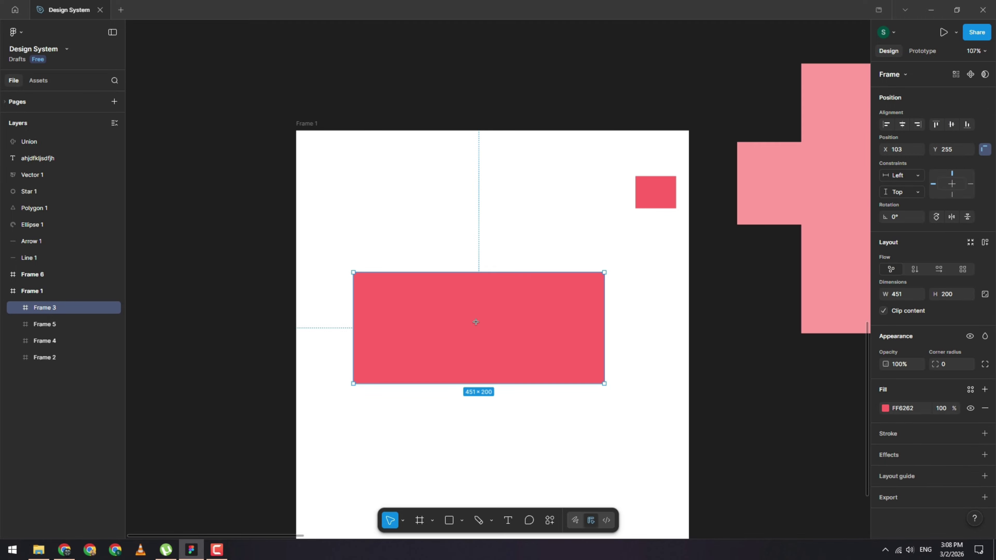
{"action": "key", "text": "t"}
{"action": "left_click", "coordinate": [512, 356]}
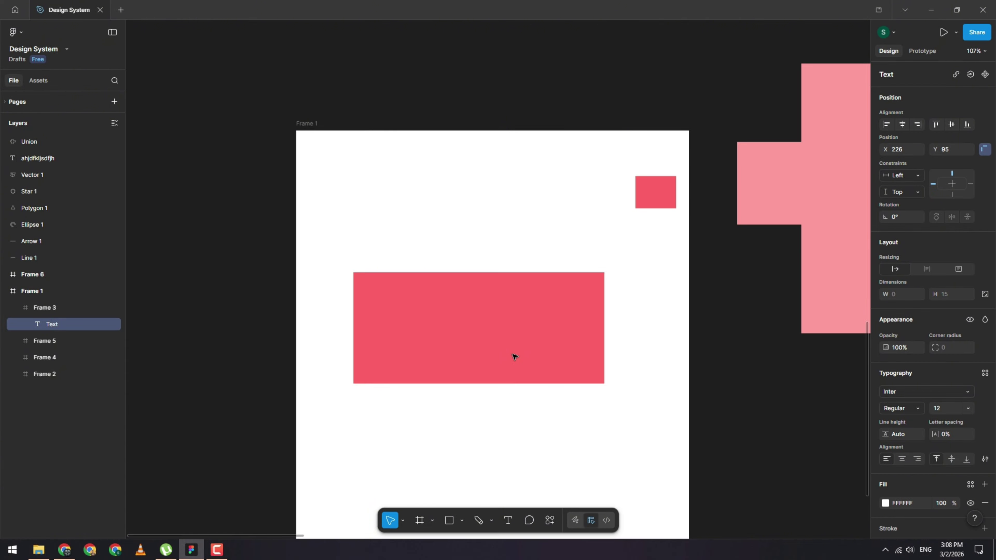
{"action": "type", "text": "ABC"}
{"action": "key", "text": "Escape"}
{"action": "left_click", "coordinate": [967, 409]}
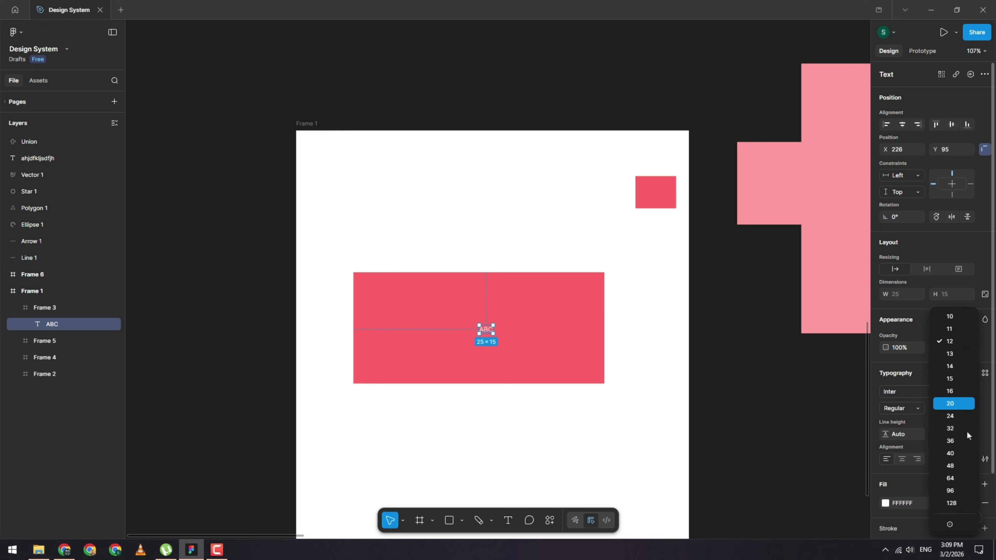
{"action": "left_click", "coordinate": [957, 491]}
{"action": "left_click_drag", "start_coordinate": [549, 361], "coordinate": [497, 340]}
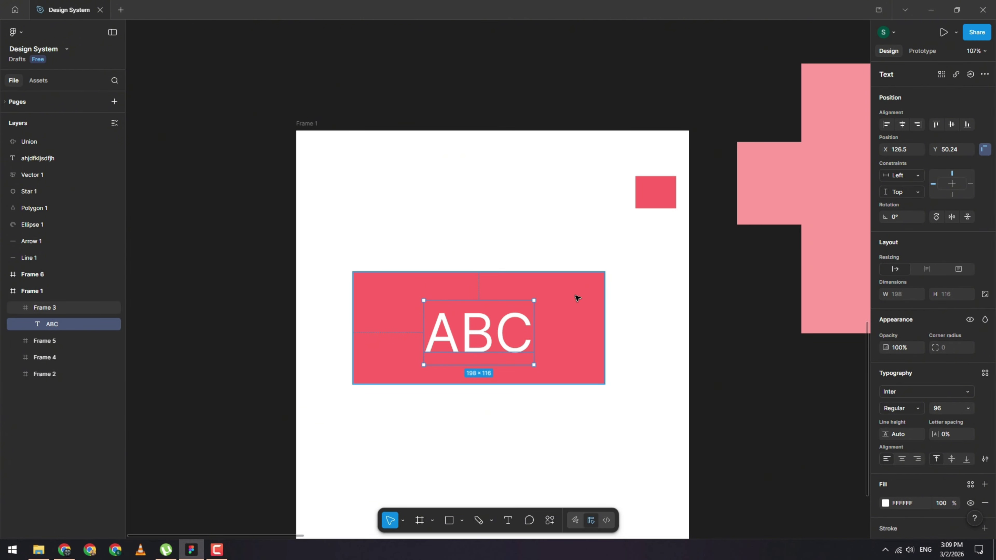
Step: Move the red frame to about X 159, Y 242, and shift the ABC text to the frame's upper-left corner
{"action": "left_click", "coordinate": [558, 306]}
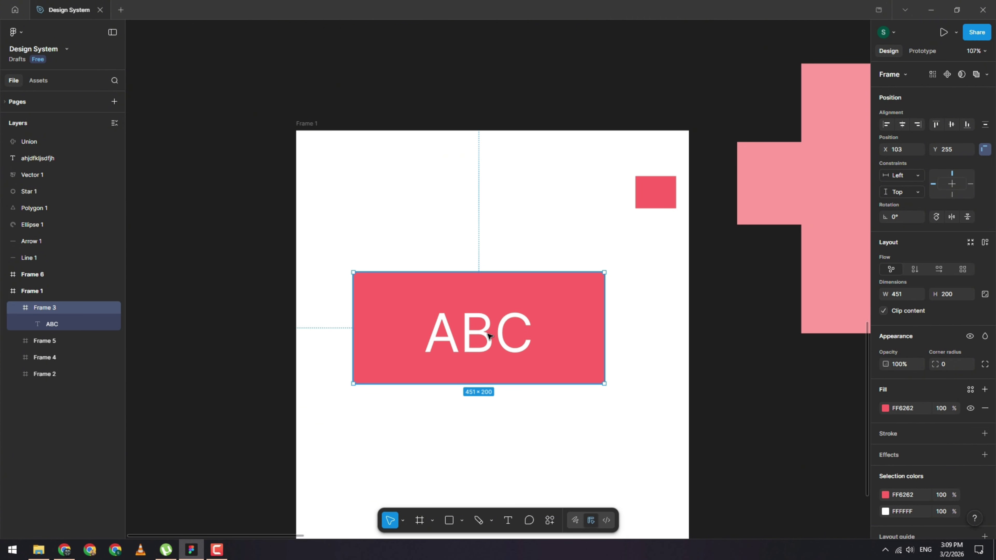
{"action": "left_click_drag", "start_coordinate": [428, 311], "coordinate": [506, 317]}
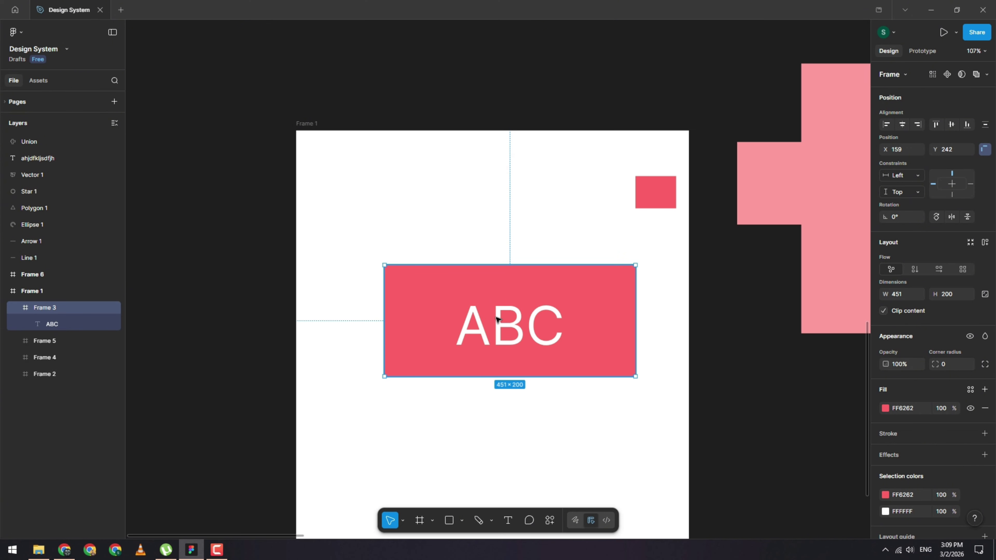
{"action": "double_click", "coordinate": [495, 320]}
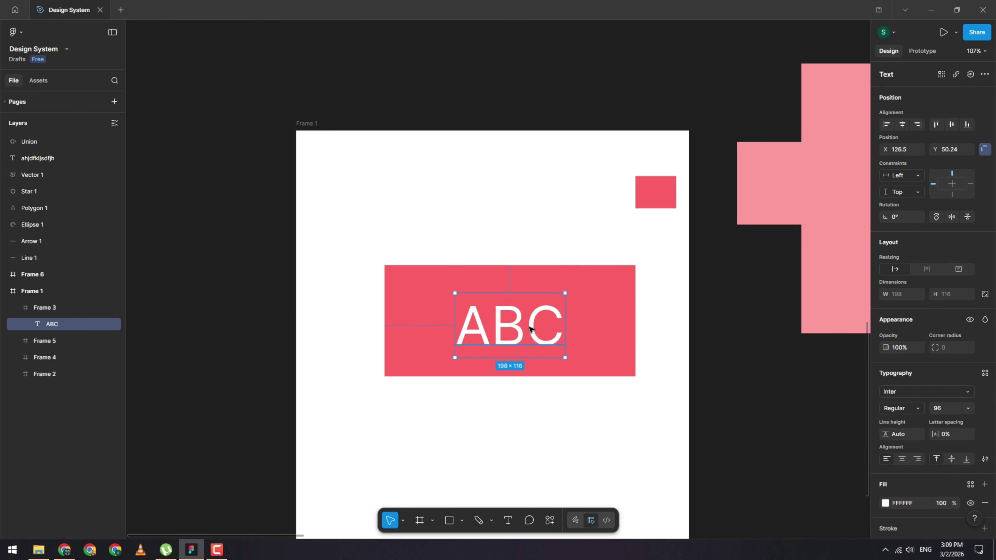
{"action": "left_click_drag", "start_coordinate": [529, 328], "coordinate": [439, 307]}
Step: Extend the red frame containing ABC downward to a height of about 468
{"action": "left_click", "coordinate": [579, 310]}
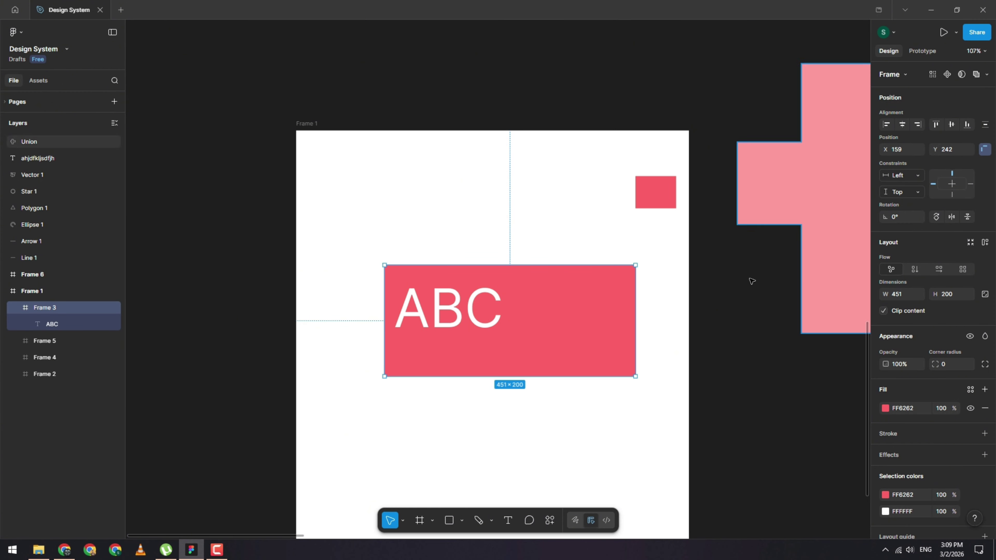
{"action": "scroll", "coordinate": [500, 296], "scroll_direction": "down", "scroll_amount": 2}
{"action": "scroll", "coordinate": [538, 306], "scroll_direction": "up", "scroll_amount": 2}
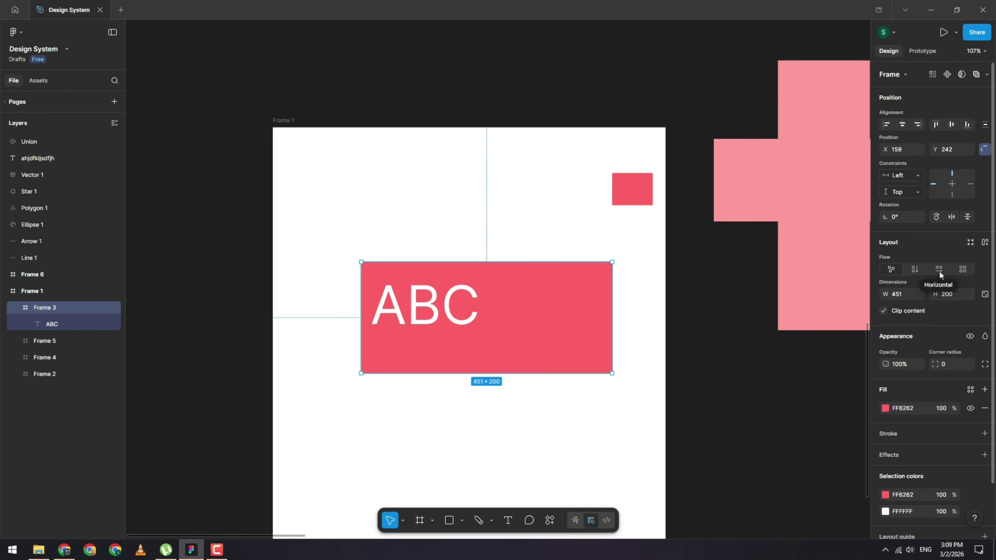
{"action": "scroll", "coordinate": [466, 311], "scroll_direction": "down", "scroll_amount": 2}
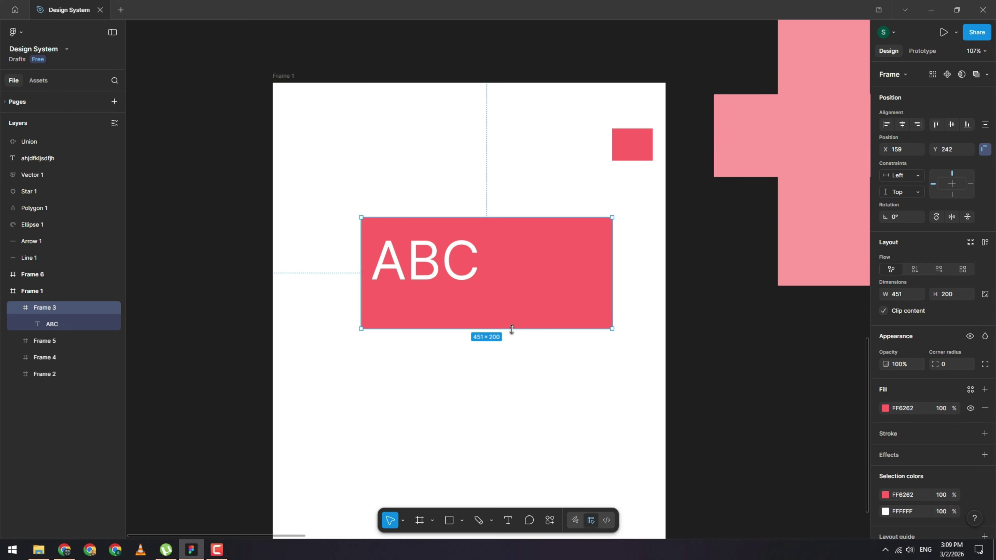
{"action": "left_click_drag", "start_coordinate": [511, 330], "coordinate": [511, 478]}
Step: Duplicate the ABC text below the original, change the copy to "XYZ", and offset it to about X 225.5, Y 146.43 within the red frame
{"action": "left_click", "coordinate": [452, 272]}
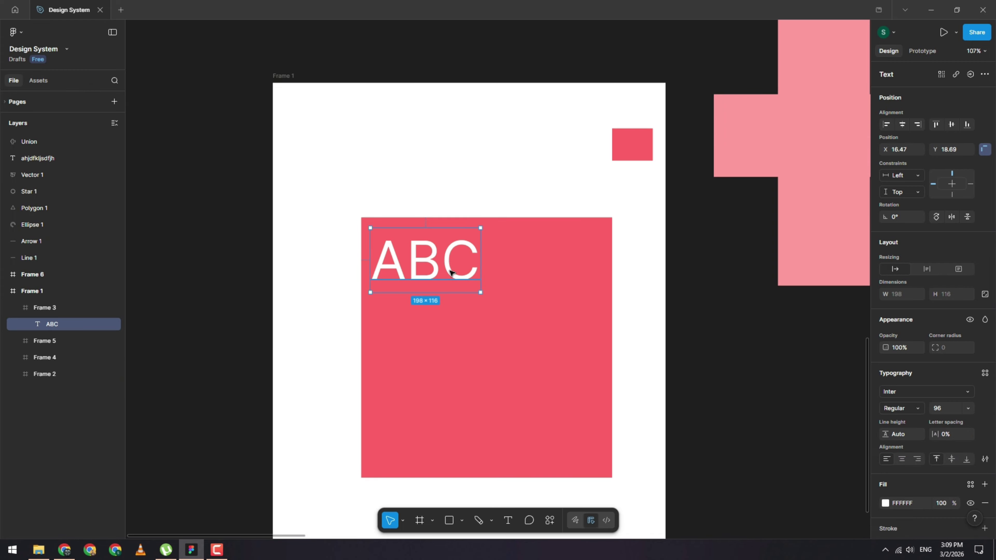
{"action": "left_click_drag", "start_coordinate": [451, 273], "coordinate": [419, 333]}
{"action": "double_click", "coordinate": [418, 333]}
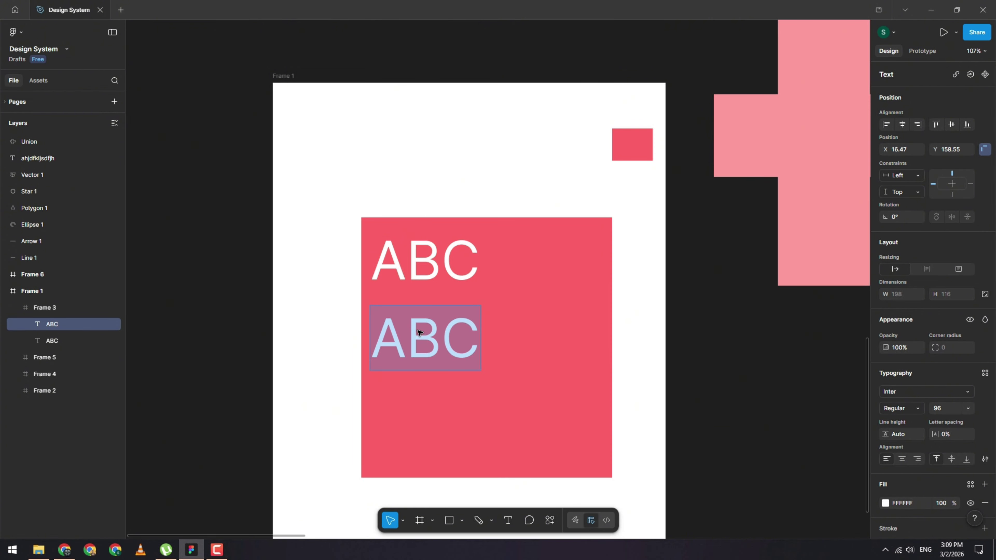
{"action": "type", "text": "XYZ"}
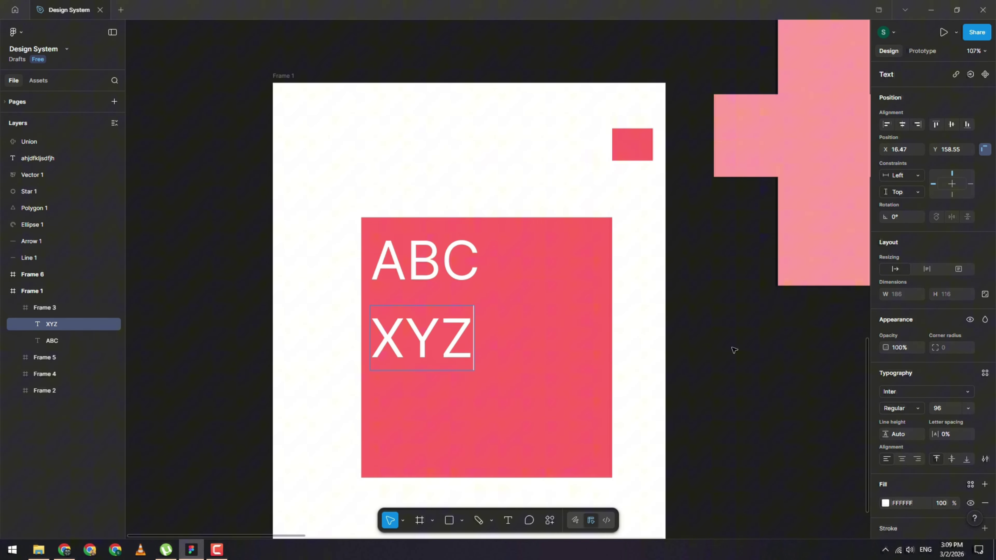
{"action": "key", "text": "Escape"}
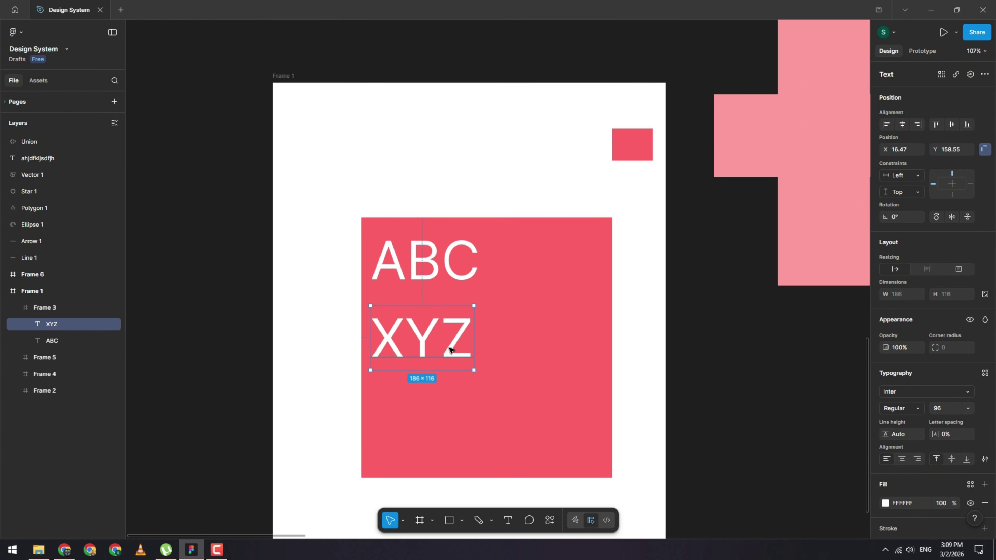
{"action": "left_click_drag", "start_coordinate": [455, 349], "coordinate": [553, 341]}
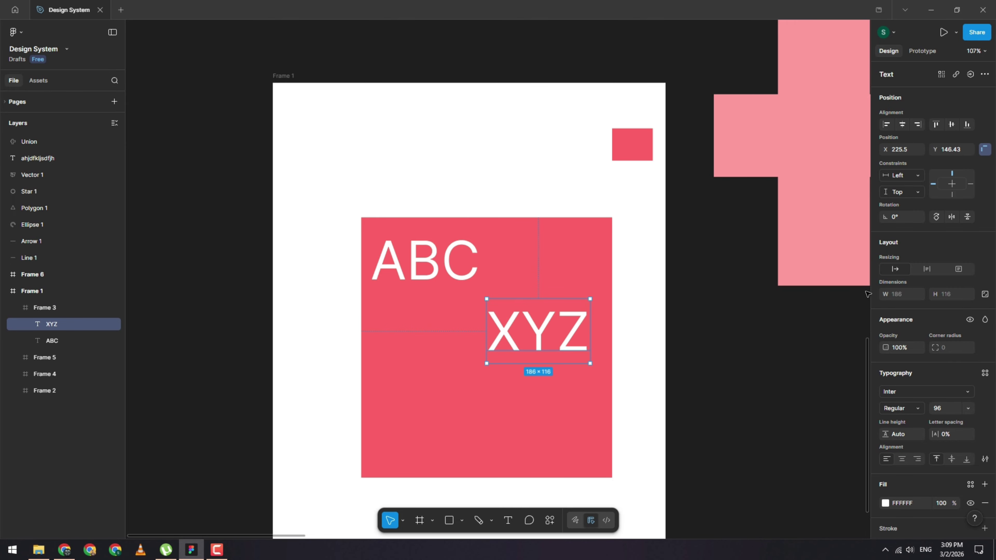
Step: Apply a vertical auto layout flow to the red frame holding ABC and XYZ, and inspect each text inside it
{"action": "left_click", "coordinate": [565, 251]}
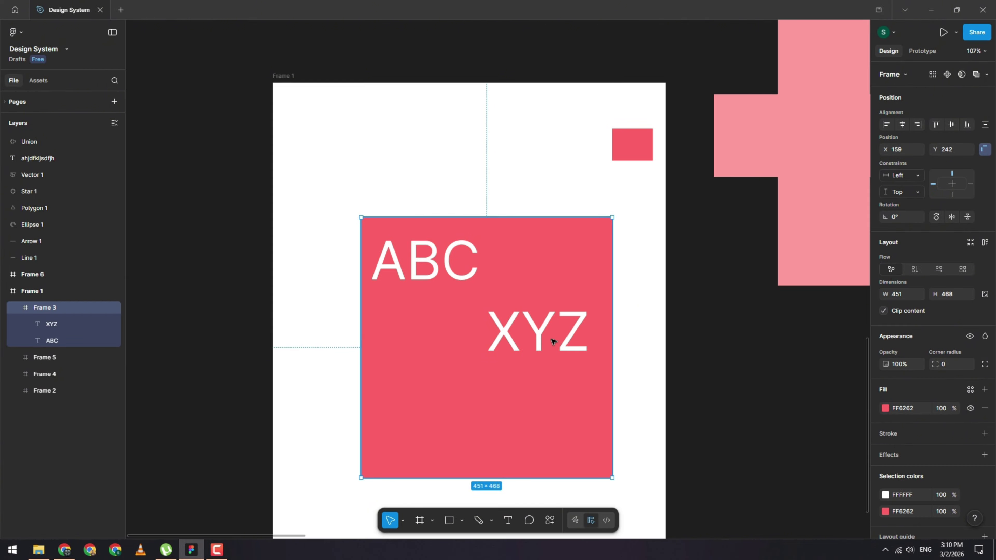
{"action": "left_click", "coordinate": [915, 271]}
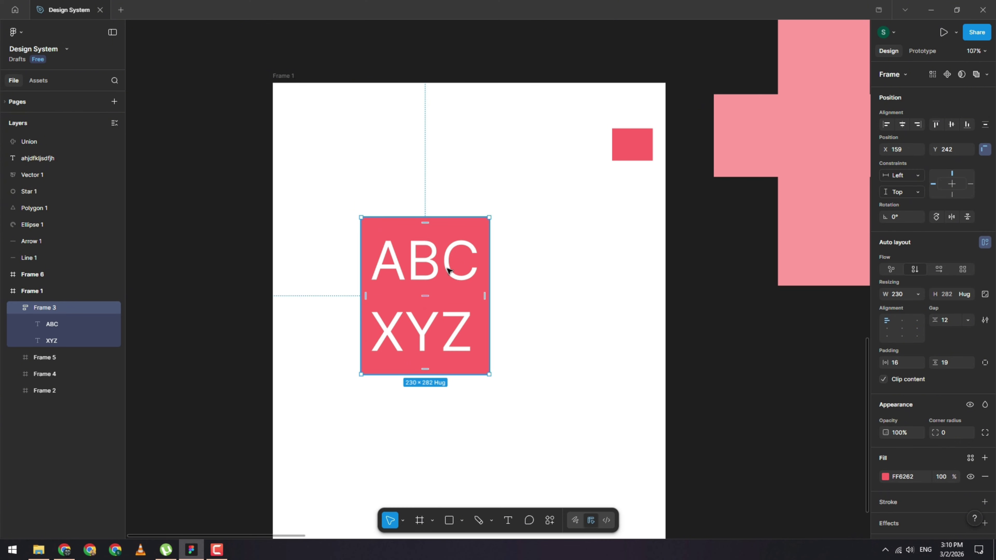
{"action": "left_click", "coordinate": [396, 269]}
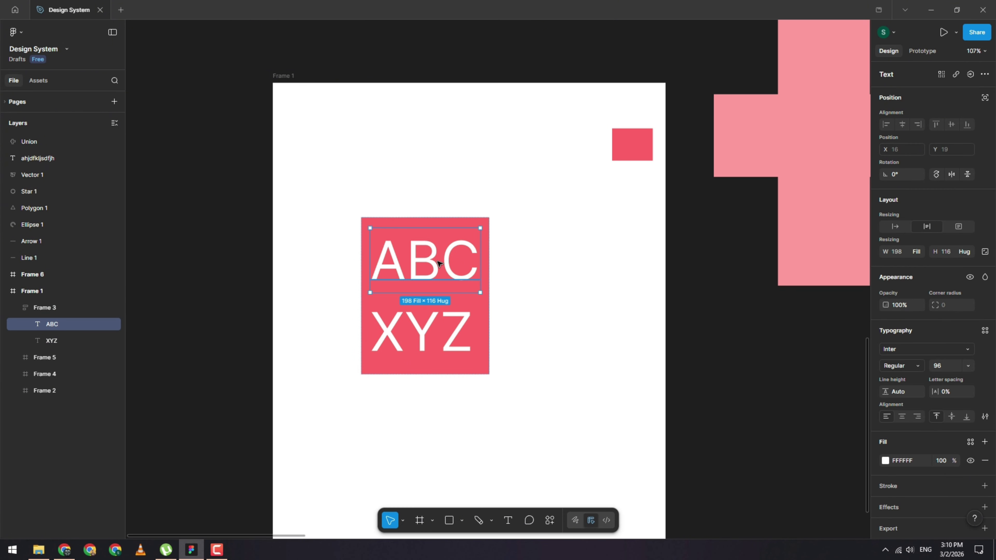
{"action": "left_click", "coordinate": [444, 342]}
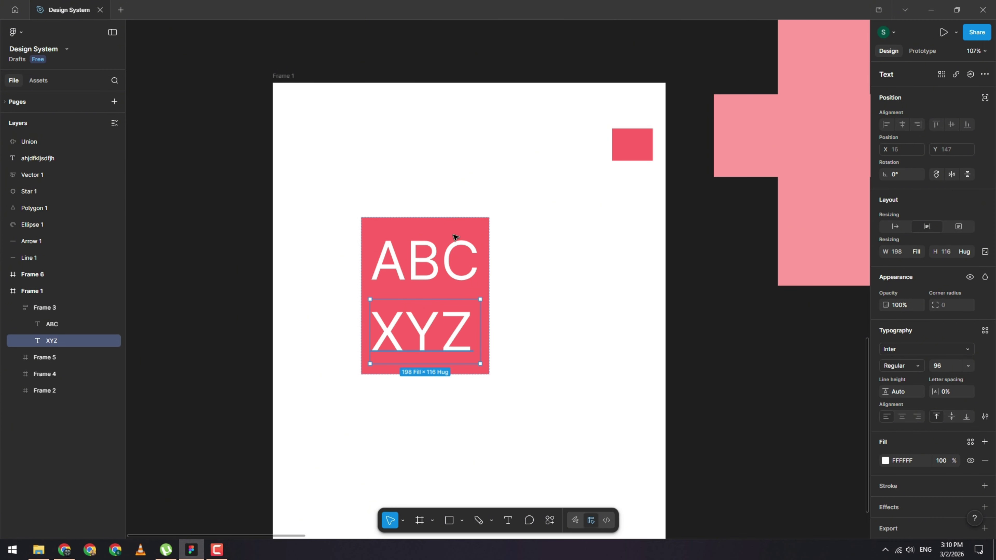
Step: Stretch the vertical auto layout frame to about 451 × 453
{"action": "left_click", "coordinate": [447, 226]}
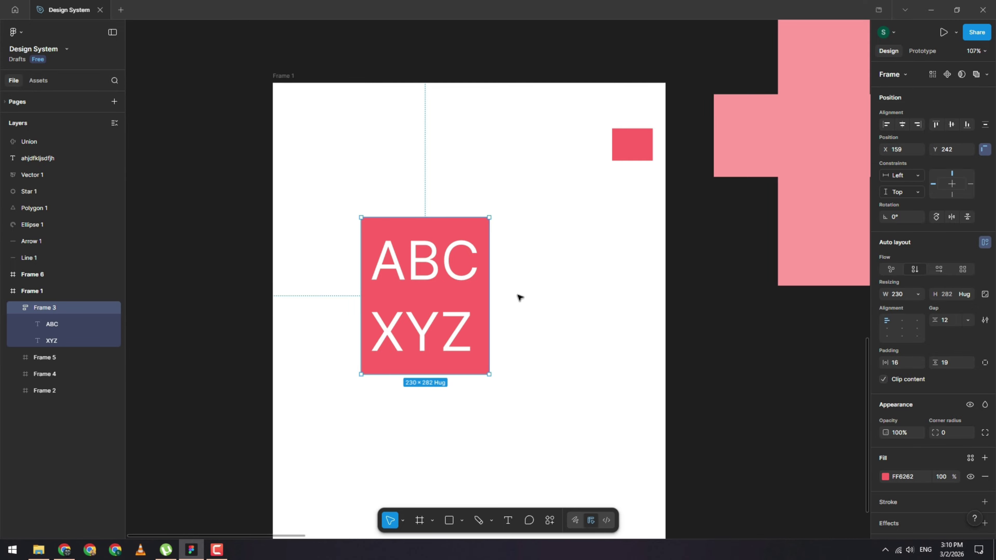
{"action": "left_click_drag", "start_coordinate": [490, 290], "coordinate": [613, 287]}
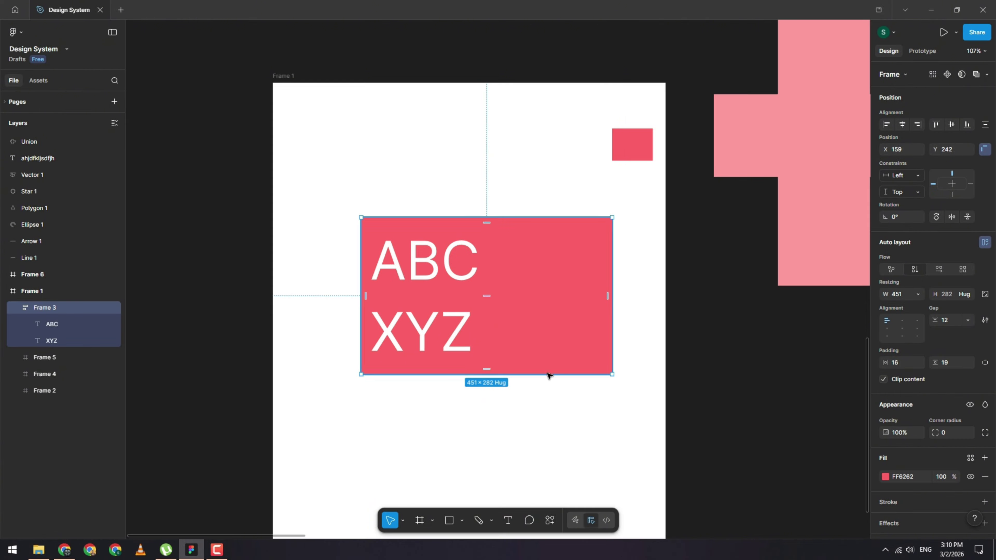
{"action": "left_click_drag", "start_coordinate": [521, 374], "coordinate": [520, 469]}
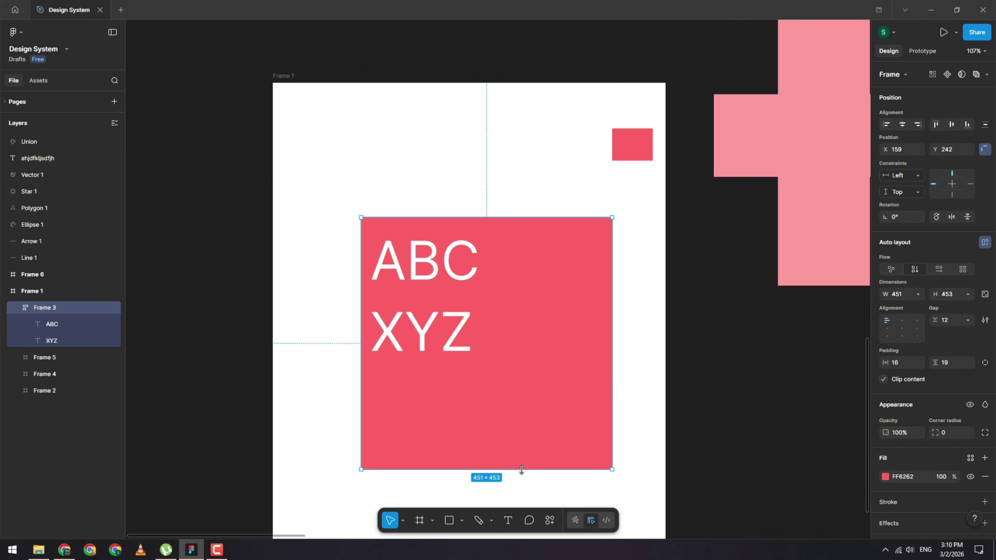
Step: Review the fixed and hug contents options for the auto layout frame's width and height
{"action": "left_click", "coordinate": [917, 294]}
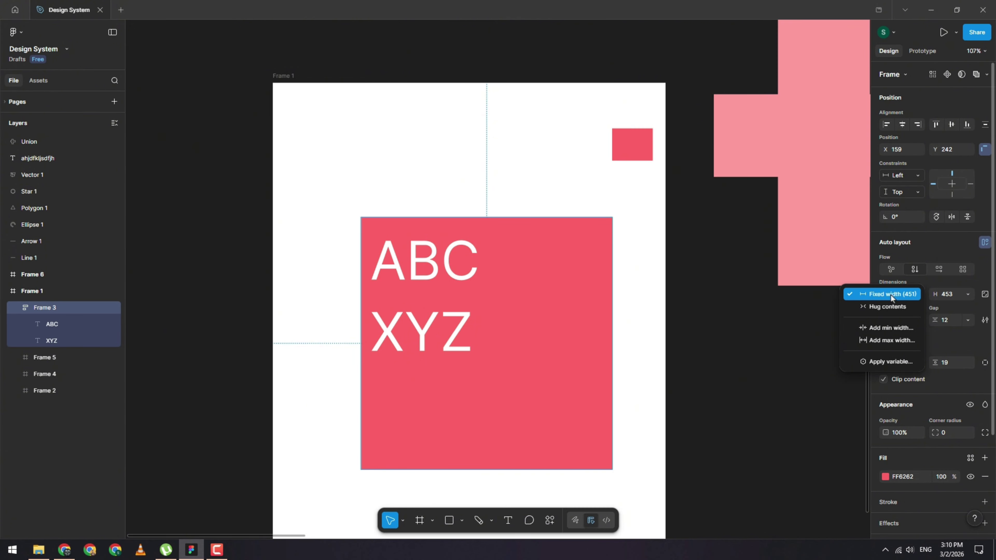
{"action": "left_click", "coordinate": [966, 294]}
{"action": "left_click", "coordinate": [970, 293]}
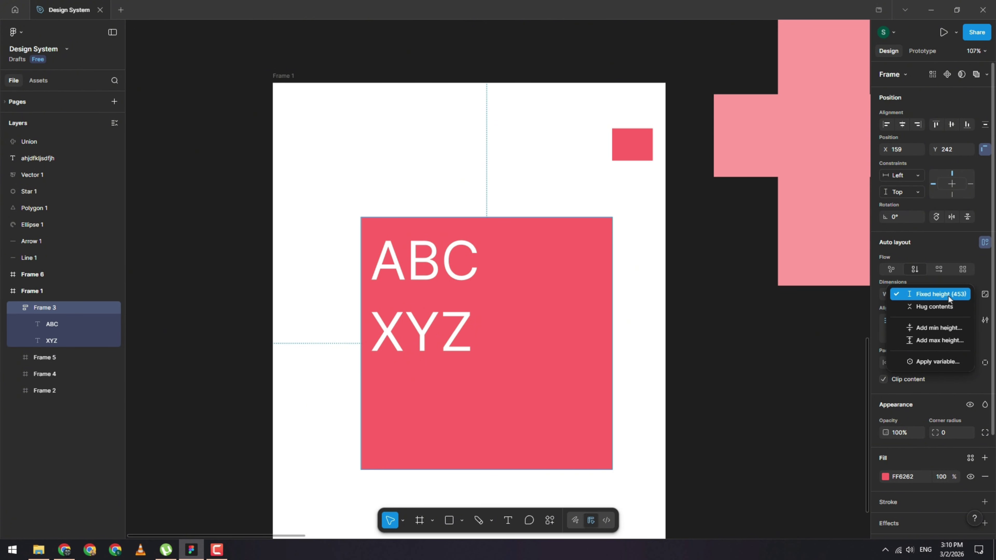
{"action": "left_click", "coordinate": [572, 318]}
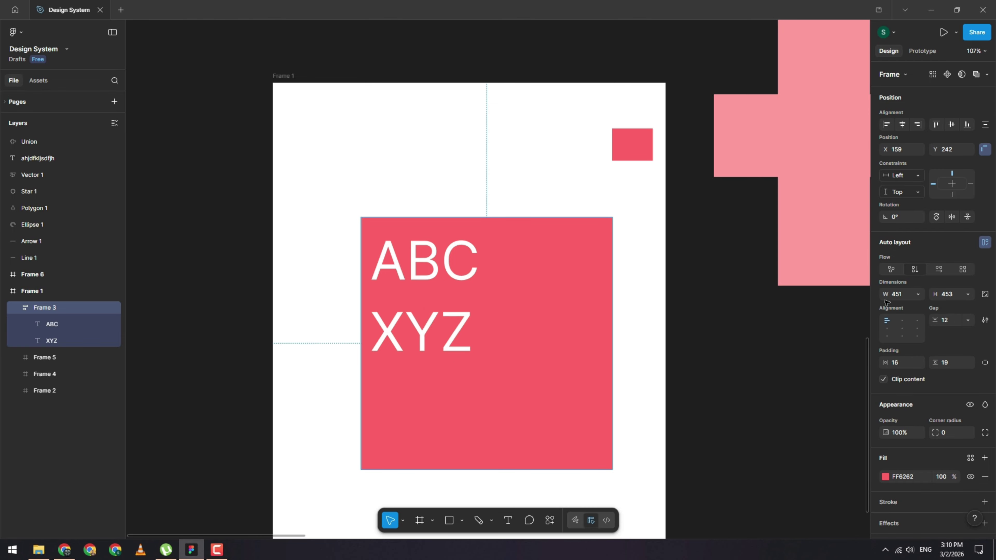
{"action": "left_click", "coordinate": [919, 294]}
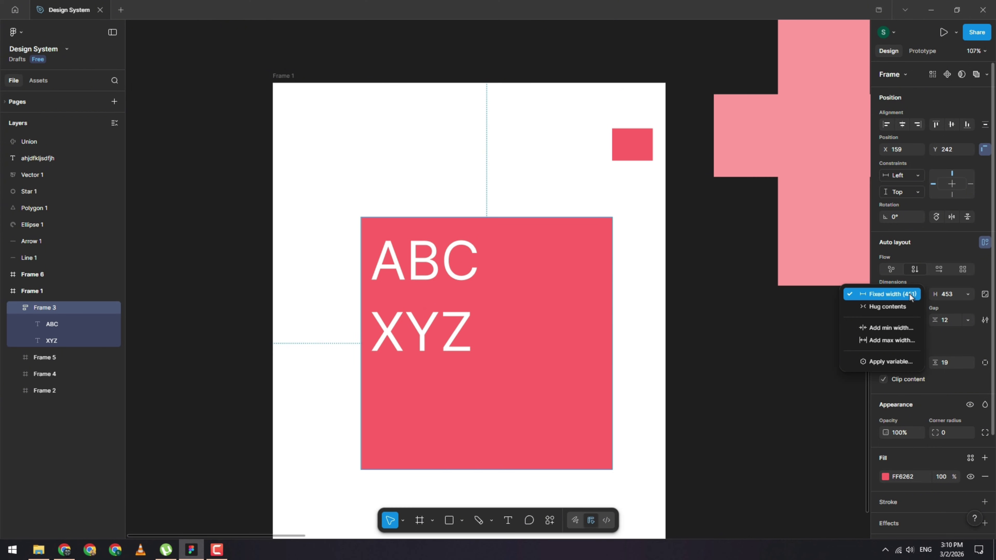
{"action": "left_click", "coordinate": [922, 288]}
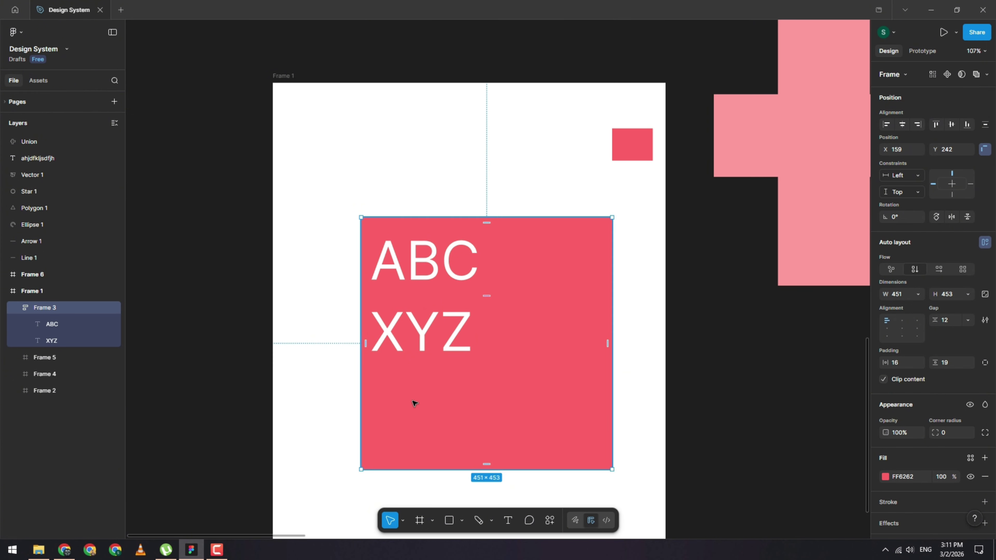
Step: Examine the resizing settings of the ABC and XYZ texts inside the auto layout frame
{"action": "left_click", "coordinate": [419, 251]}
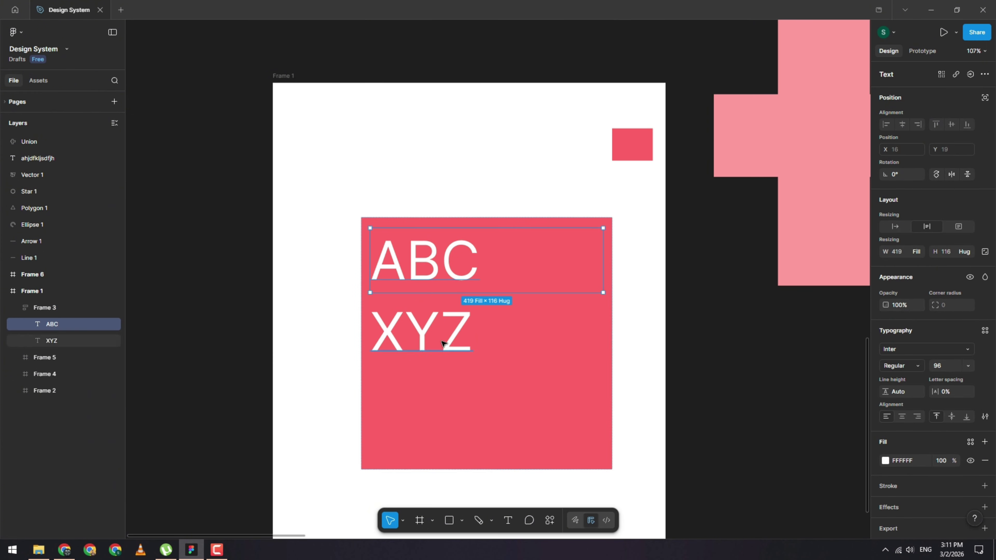
{"action": "left_click", "coordinate": [420, 348]}
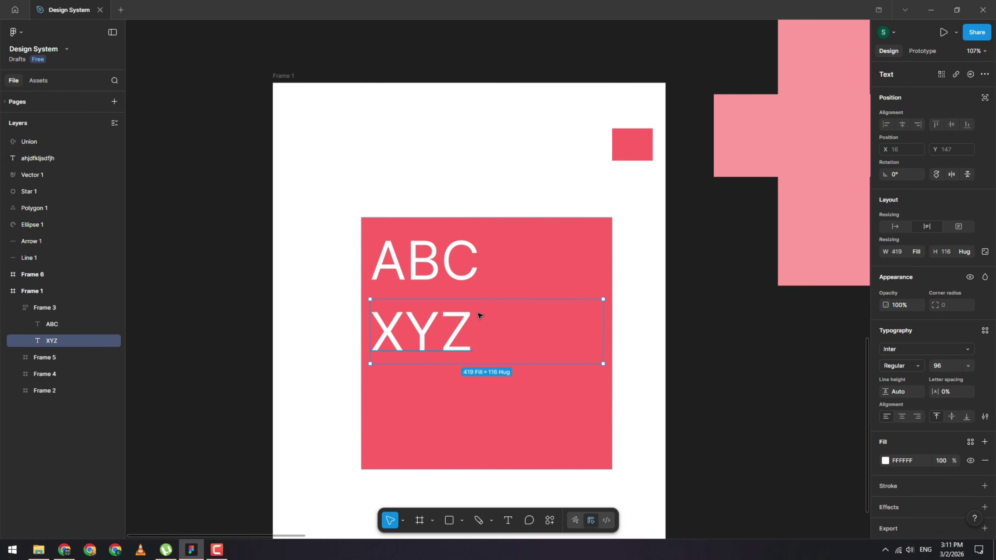
{"action": "left_click", "coordinate": [476, 273]}
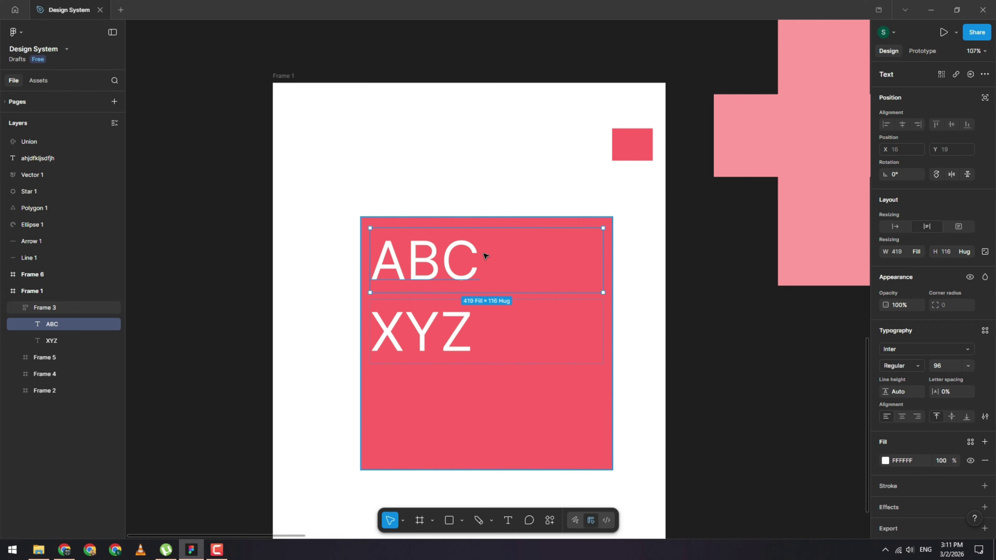
Step: Set both the ABC and XYZ texts inside the auto layout frame to auto width resizing
{"action": "left_click", "coordinate": [896, 226]}
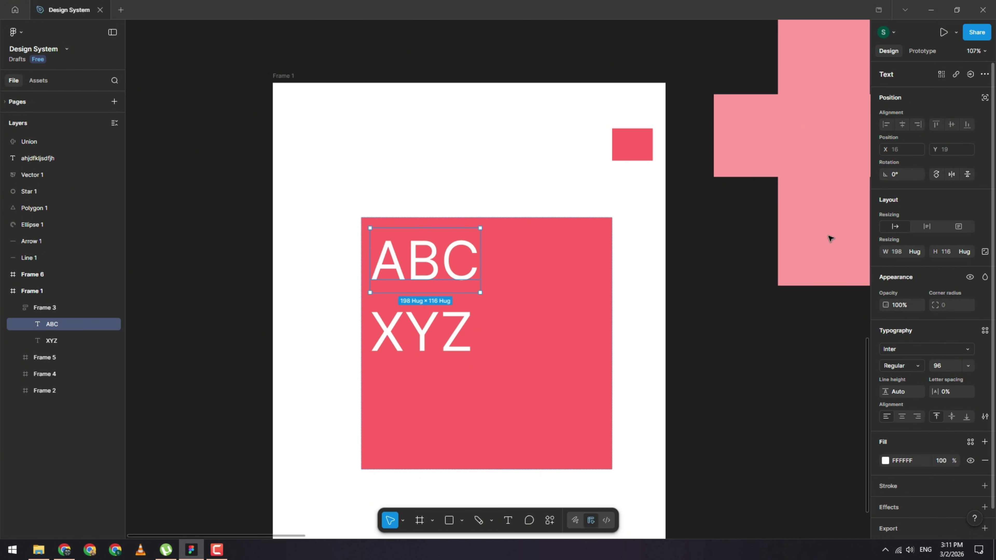
{"action": "left_click", "coordinate": [471, 334]}
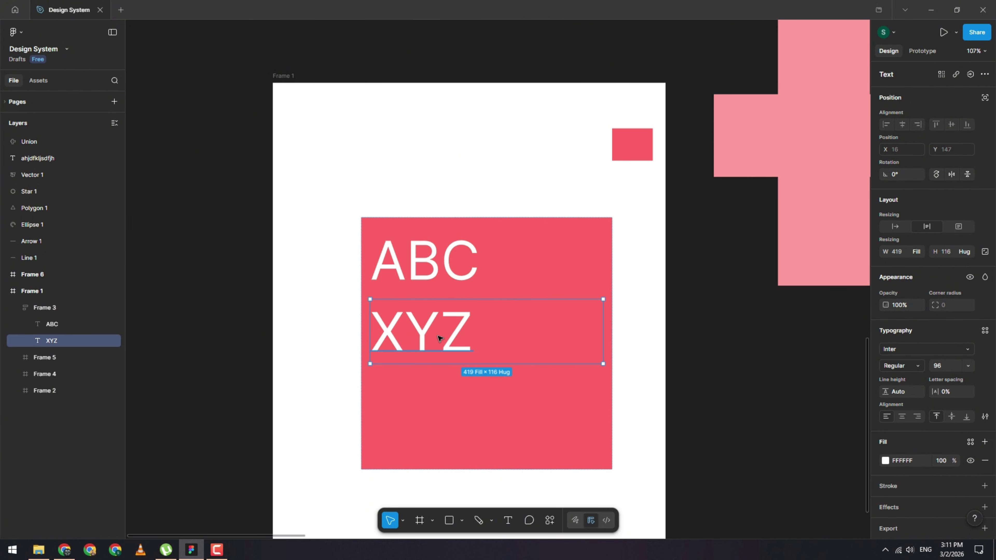
{"action": "left_click", "coordinate": [895, 226]}
Step: Set both the width and the height of the auto layout frame to hug contents
{"action": "left_click", "coordinate": [540, 321]}
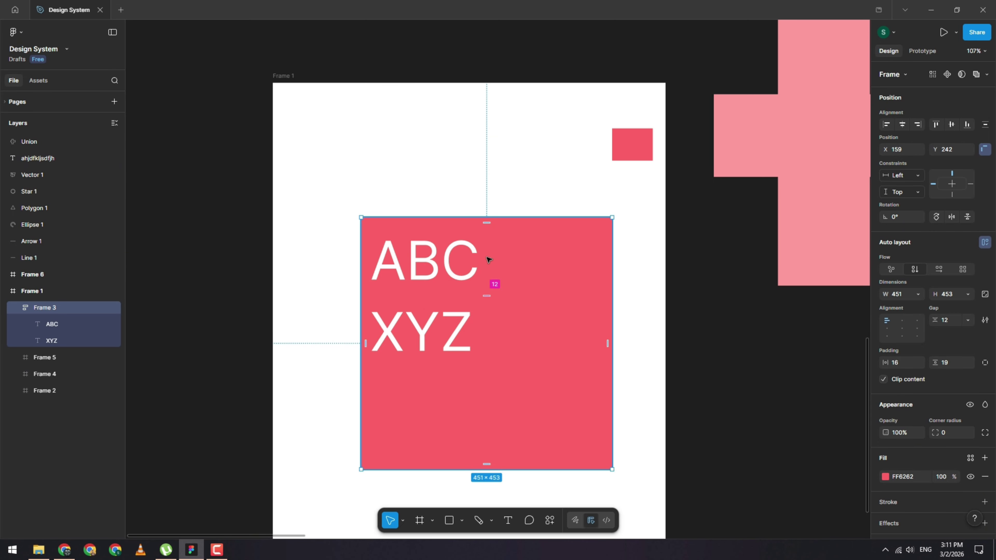
{"action": "left_click", "coordinate": [918, 294]}
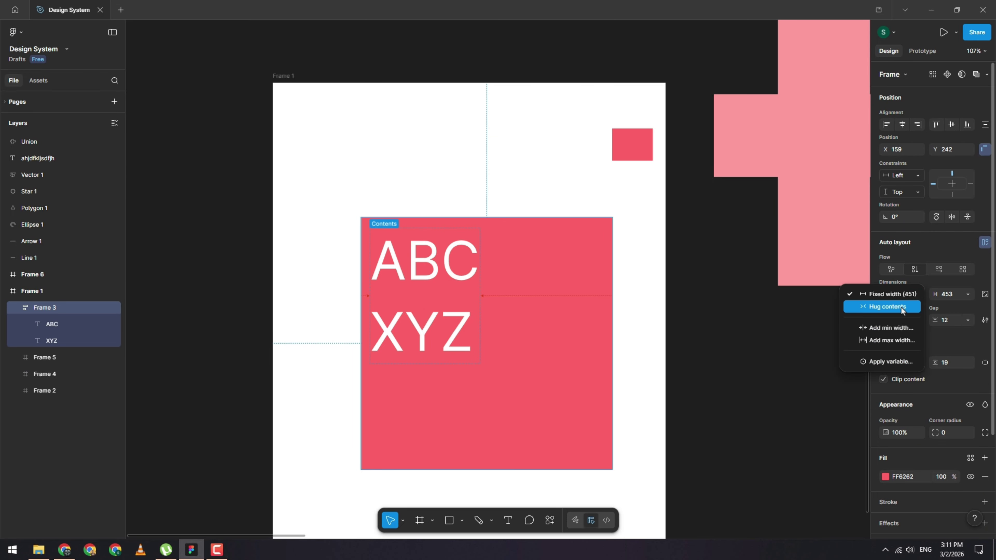
{"action": "left_click", "coordinate": [836, 306]}
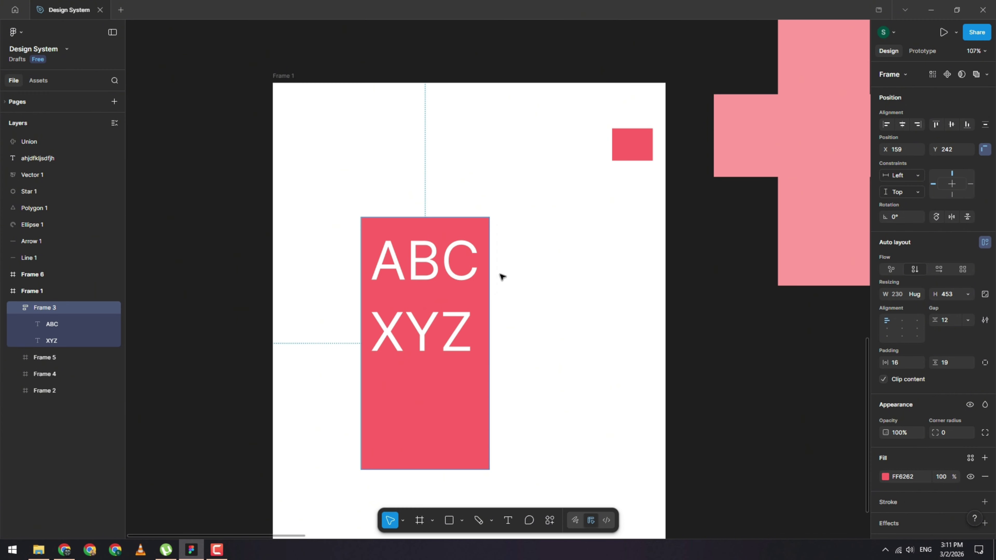
{"action": "left_click", "coordinate": [967, 294]}
{"action": "left_click", "coordinate": [937, 307]}
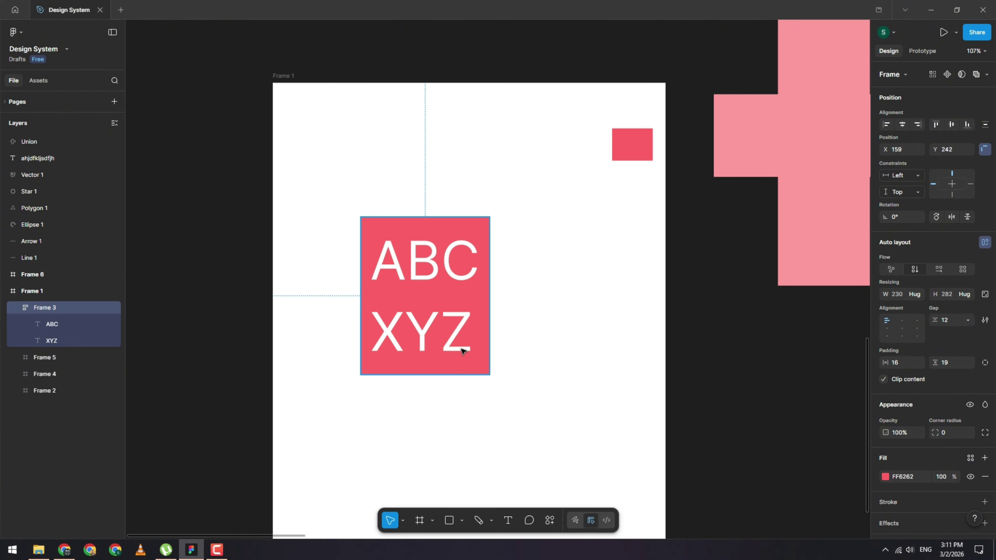
Step: Stretch the auto layout frame from its corner to about 389 × 404
{"action": "left_click", "coordinate": [498, 381]}
{"action": "left_click", "coordinate": [489, 374]}
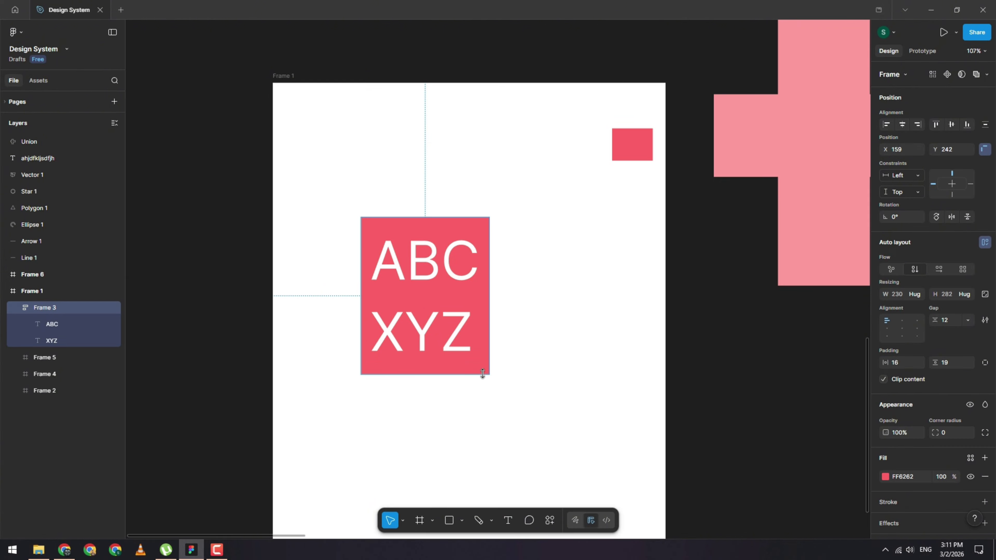
{"action": "left_click_drag", "start_coordinate": [489, 374], "coordinate": [578, 442]}
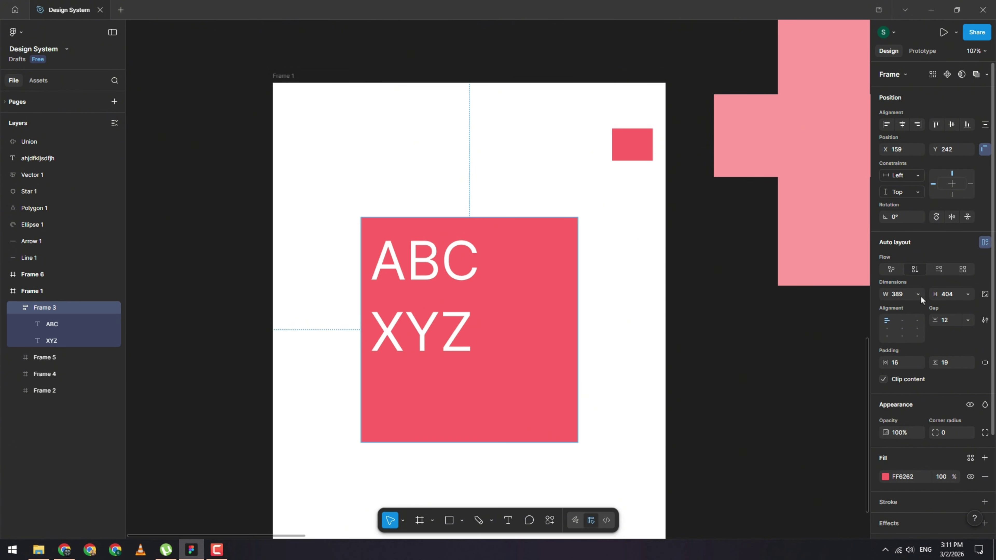
Step: Try several auto layout alignments for the texts in the red frame, ending with them centred both horizontally and vertically
{"action": "left_click", "coordinate": [904, 320]}
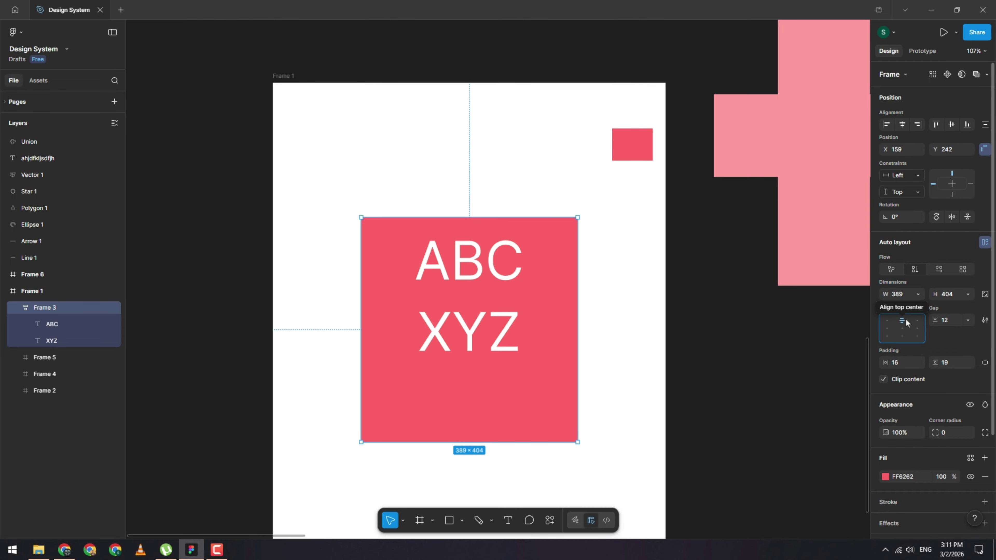
{"action": "left_click", "coordinate": [916, 321]}
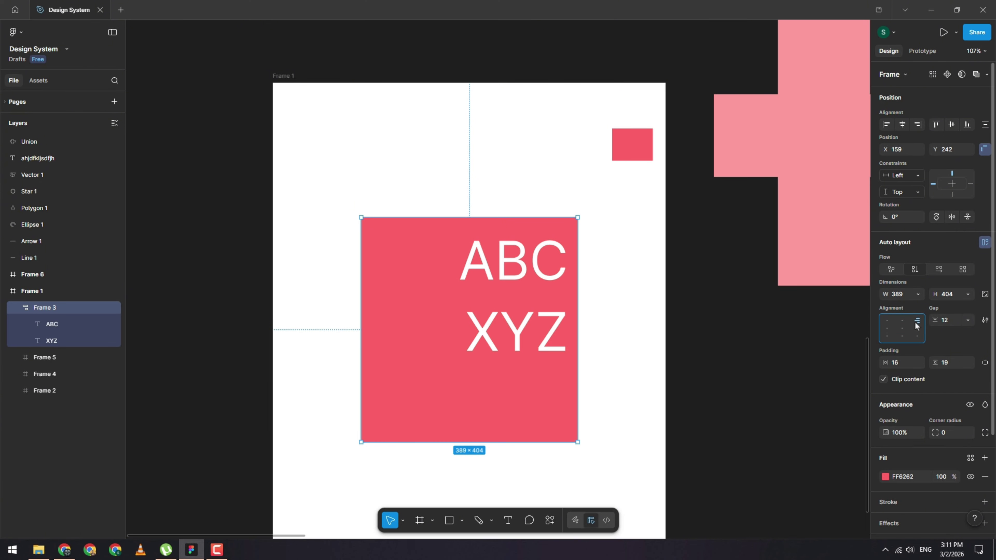
{"action": "left_click", "coordinate": [902, 328]}
{"action": "left_click", "coordinate": [899, 336]}
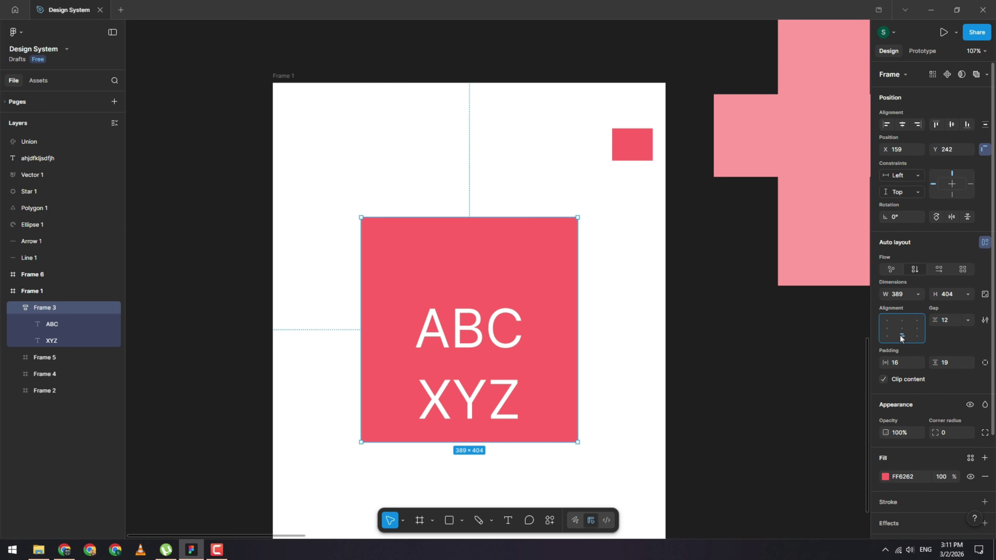
{"action": "left_click", "coordinate": [886, 336]}
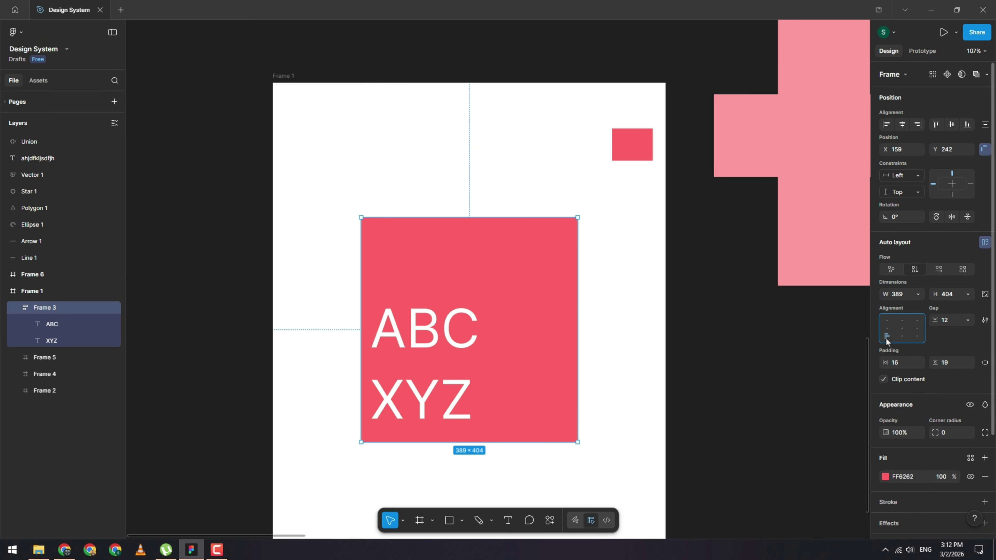
{"action": "left_click", "coordinate": [901, 330]}
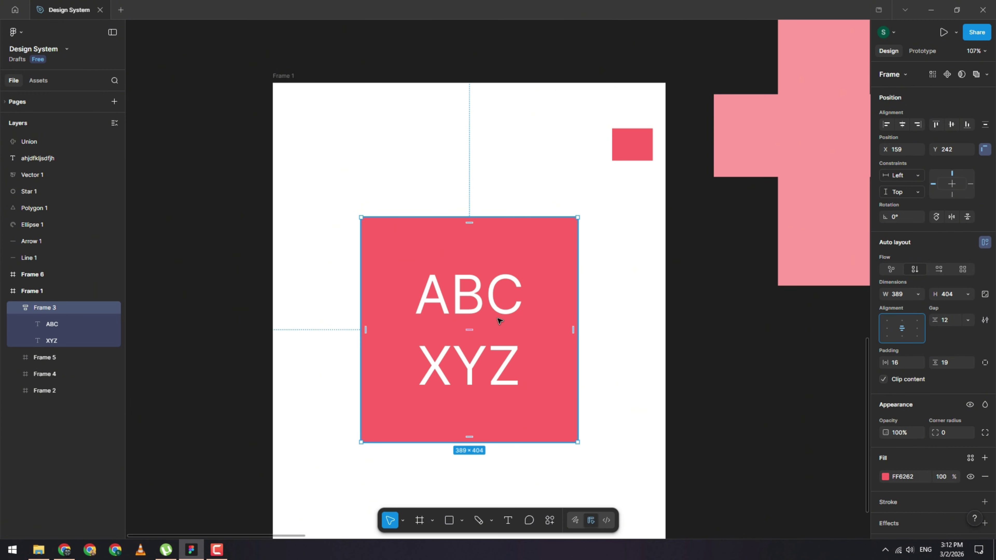
Step: Set the auto layout frame's vertical gap to 26 and its horizontal padding to 0
{"action": "scroll", "coordinate": [542, 290], "scroll_direction": "down", "scroll_amount": 2}
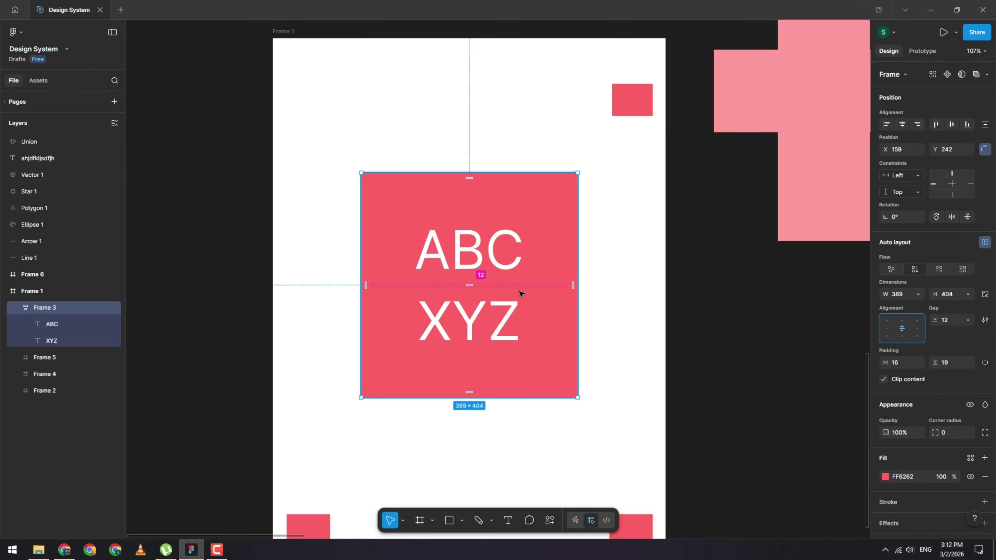
{"action": "mouse_move", "coordinate": [936, 319]}
{"action": "left_mouse_down"}
{"action": "mouse_move", "coordinate": [992, 317]}
{"action": "mouse_move", "coordinate": [16, 313]}
{"action": "mouse_move", "coordinate": [972, 317]}
{"action": "mouse_move", "coordinate": [949, 318]}
{"action": "left_mouse_up"}
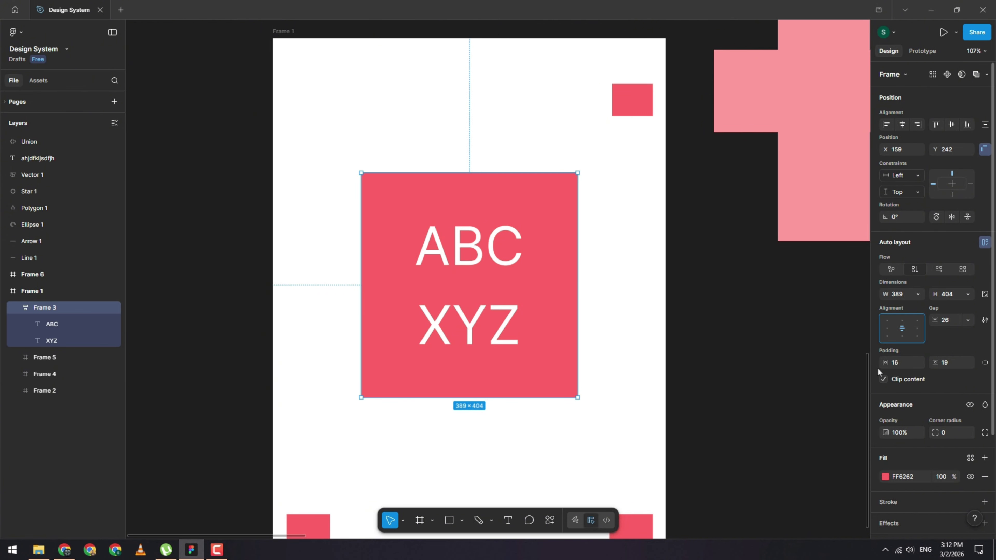
{"action": "left_click_drag", "start_coordinate": [884, 367], "coordinate": [929, 368]}
{"action": "left_click", "coordinate": [905, 363]}
{"action": "type", "text": "0"}
{"action": "key", "text": "Return"}
Step: Make the auto layout frame's width hug its contents, with 77 horizontal and 73 vertical padding
{"action": "left_click", "coordinate": [917, 295]}
{"action": "left_click", "coordinate": [858, 307]}
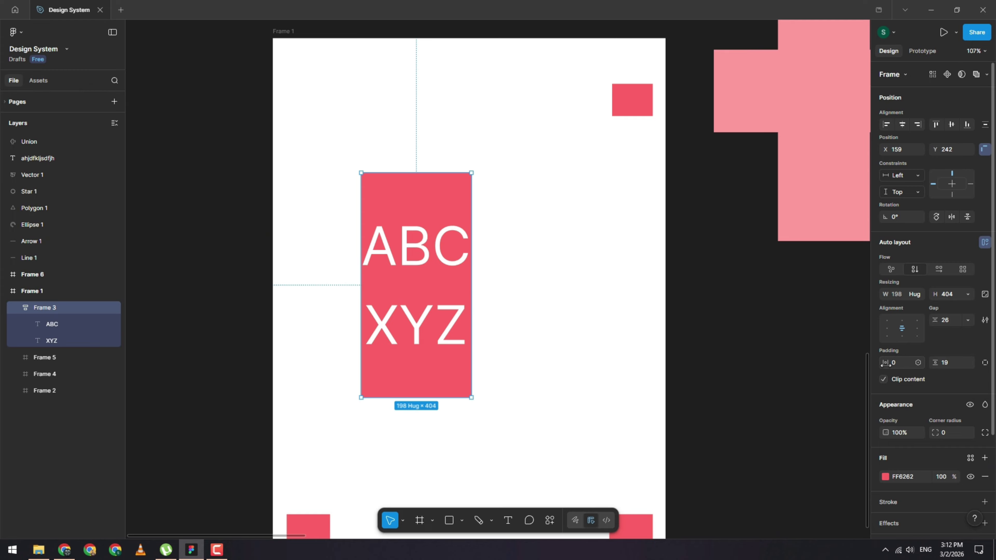
{"action": "left_click_drag", "start_coordinate": [885, 363], "coordinate": [915, 364]}
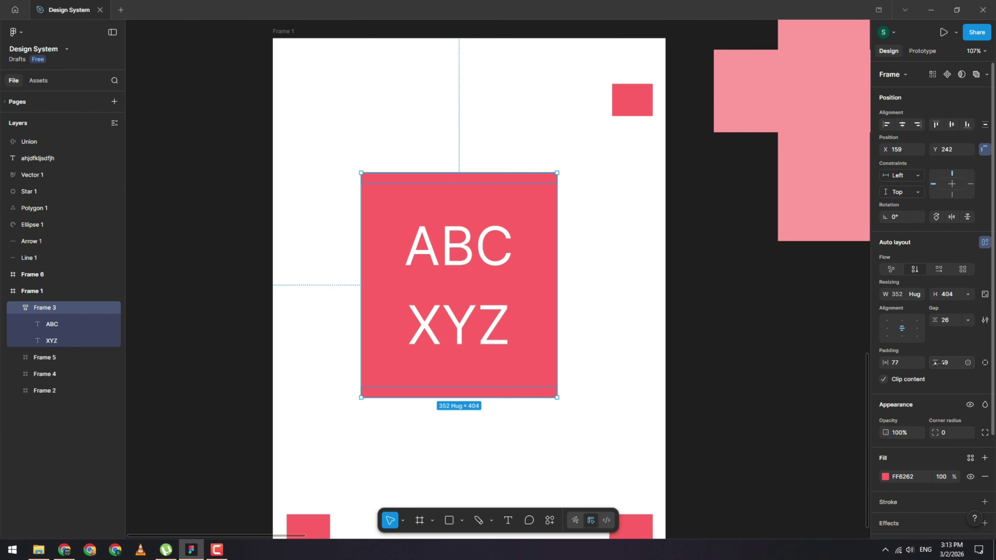
{"action": "left_click_drag", "start_coordinate": [937, 362], "coordinate": [958, 362]}
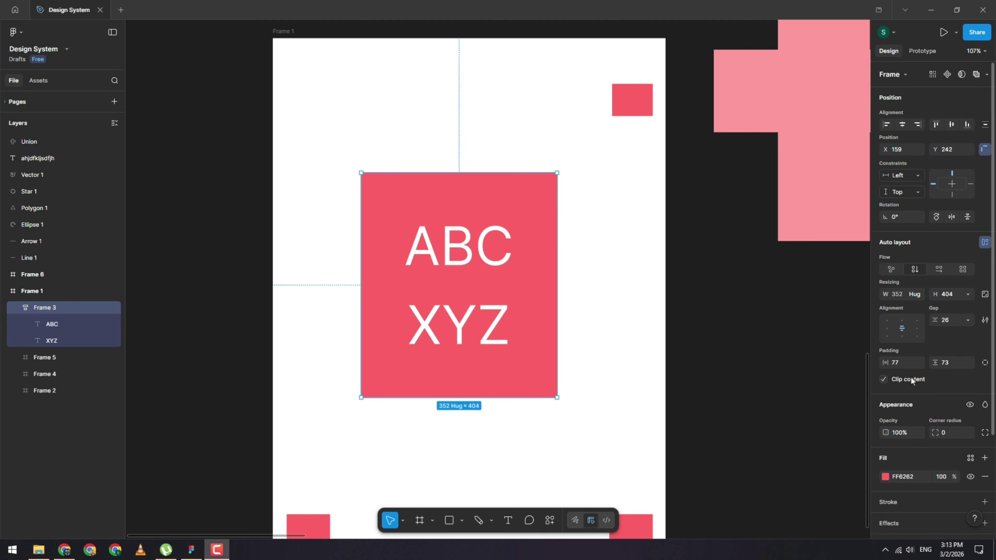
{"action": "scroll", "coordinate": [573, 319], "scroll_direction": "down", "scroll_amount": 3}
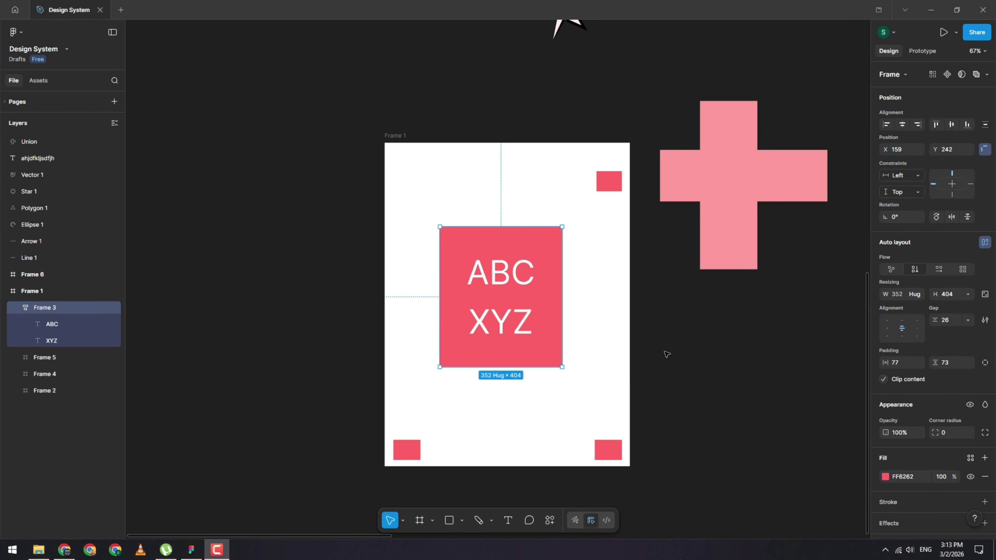
{"action": "scroll", "coordinate": [667, 351], "scroll_direction": "up", "scroll_amount": 3}
{"action": "scroll", "coordinate": [479, 365], "scroll_direction": "up", "scroll_amount": 3}
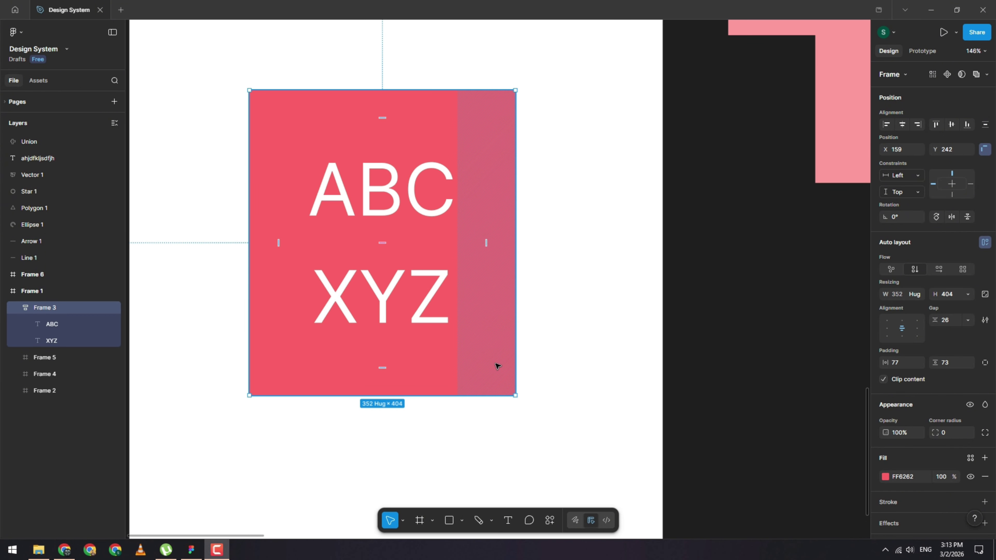
{"action": "scroll", "coordinate": [922, 396], "scroll_direction": "down", "scroll_amount": 3}
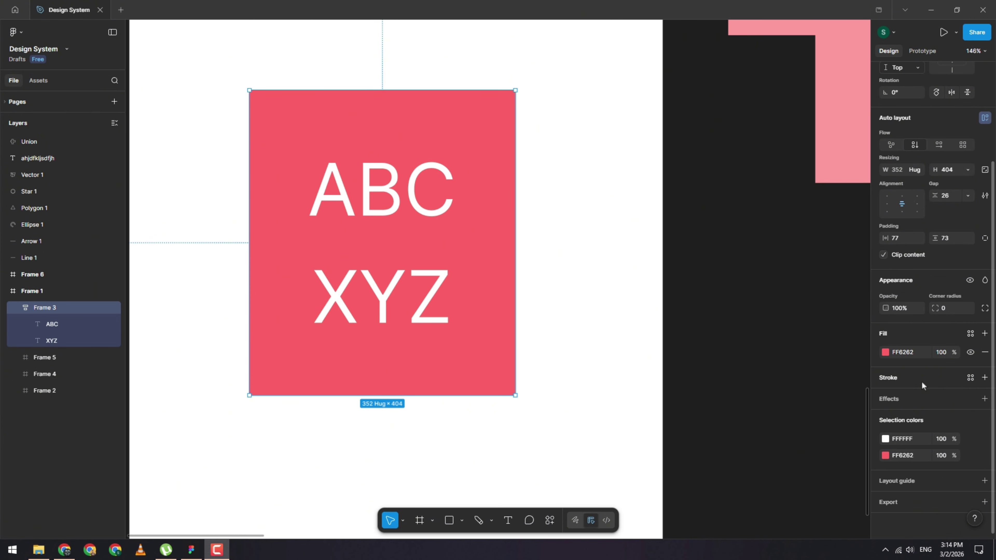
{"action": "scroll", "coordinate": [922, 383], "scroll_direction": "up", "scroll_amount": 3}
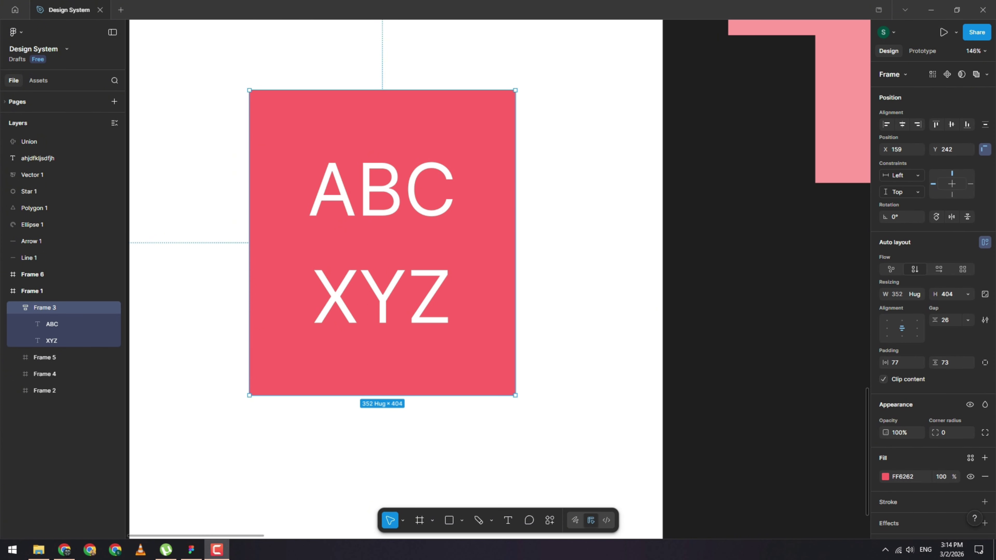
{"action": "scroll", "coordinate": [933, 353], "scroll_direction": "down", "scroll_amount": 3}
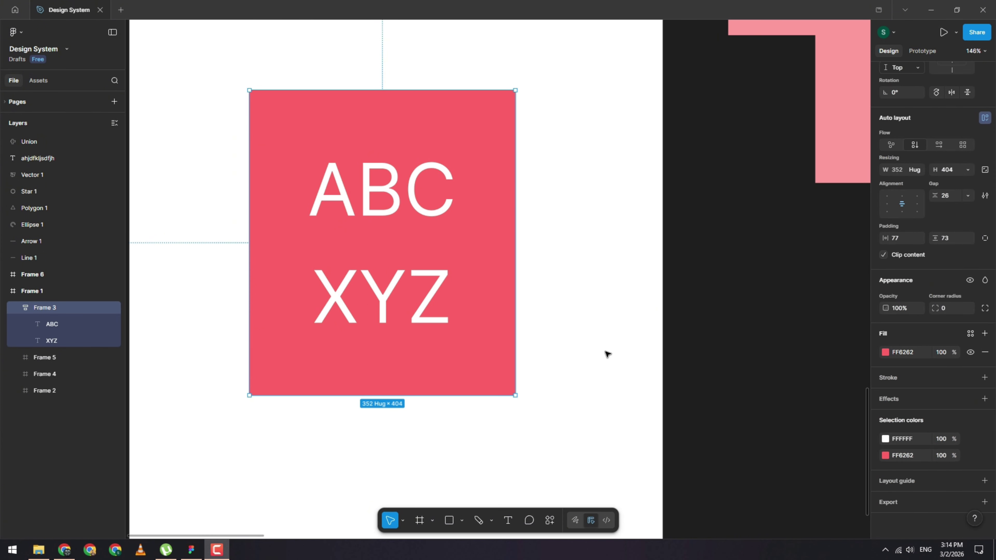
Step: Add a 1x PNG export setting to the pink cross-shaped Union and show its export preview
{"action": "scroll", "coordinate": [607, 351], "scroll_direction": "down", "scroll_amount": 5}
{"action": "left_click", "coordinate": [678, 350]}
{"action": "left_click", "coordinate": [731, 212]}
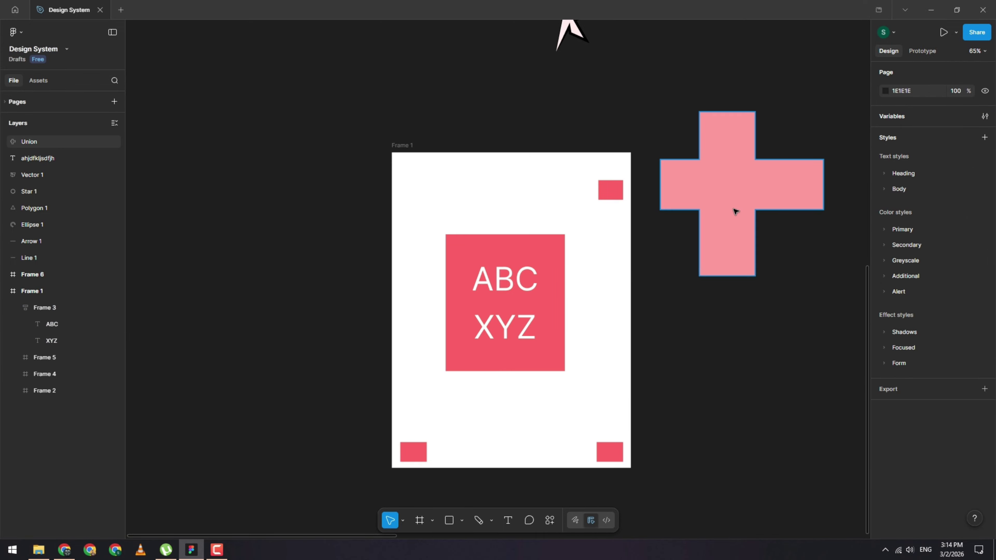
{"action": "scroll", "coordinate": [733, 212], "scroll_direction": "down", "scroll_amount": 2}
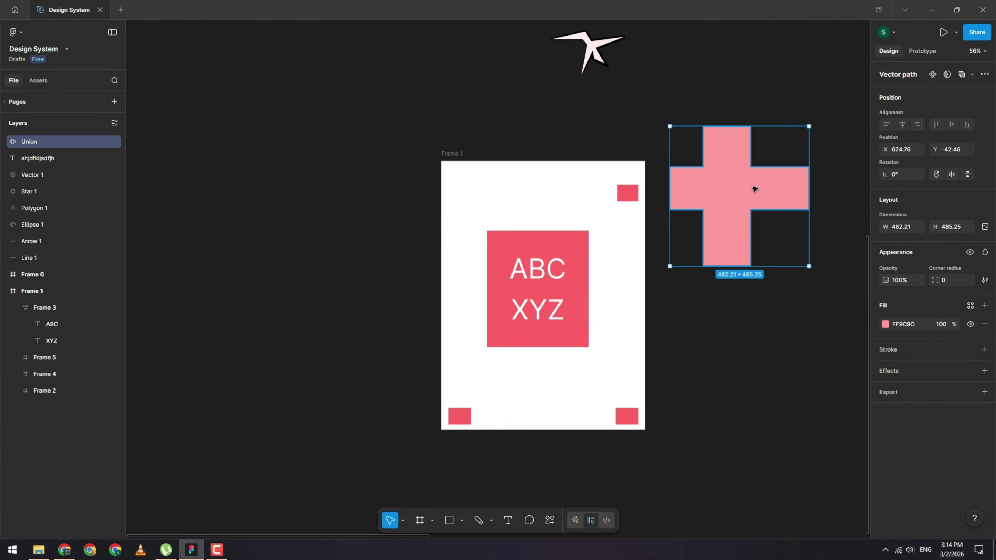
{"action": "scroll", "coordinate": [752, 189], "scroll_direction": "left", "scroll_amount": 3}
{"action": "scroll", "coordinate": [731, 205], "scroll_direction": "right", "scroll_amount": 6}
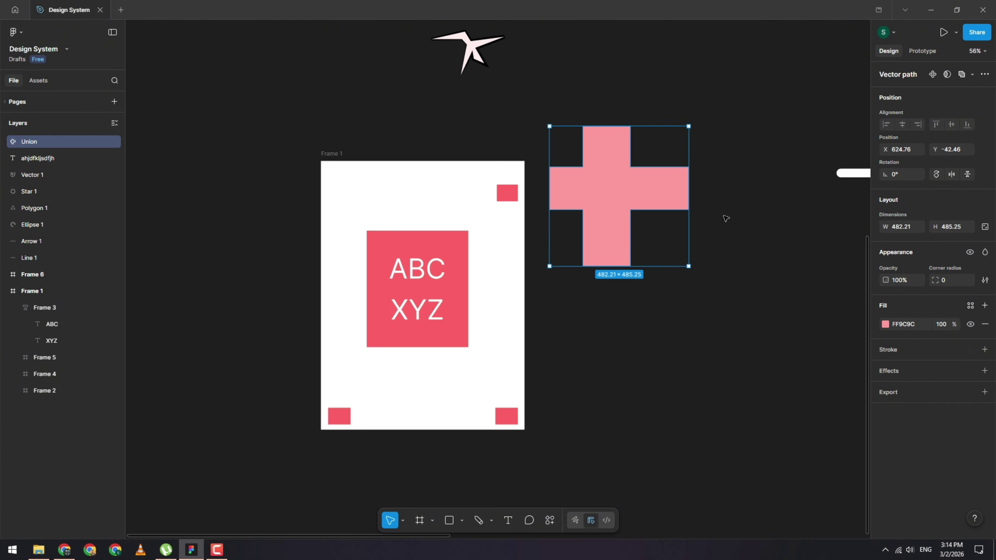
{"action": "scroll", "coordinate": [723, 215], "scroll_direction": "up", "scroll_amount": 3}
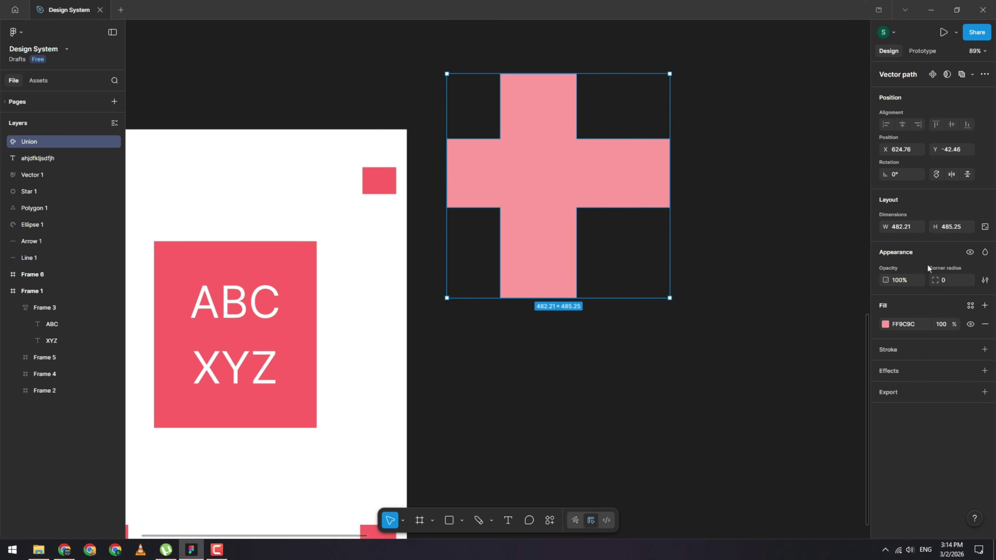
{"action": "left_click", "coordinate": [985, 392]}
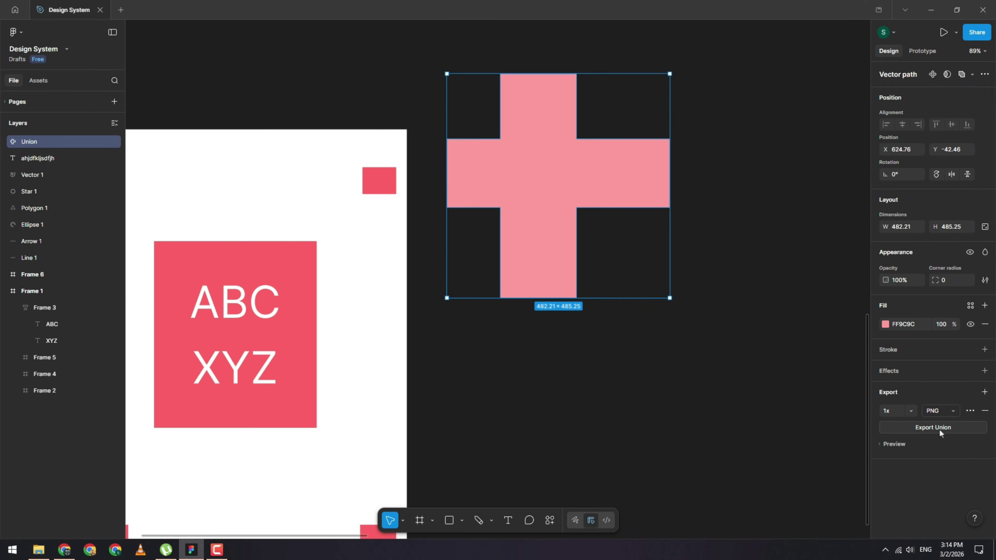
{"action": "left_click", "coordinate": [894, 445]}
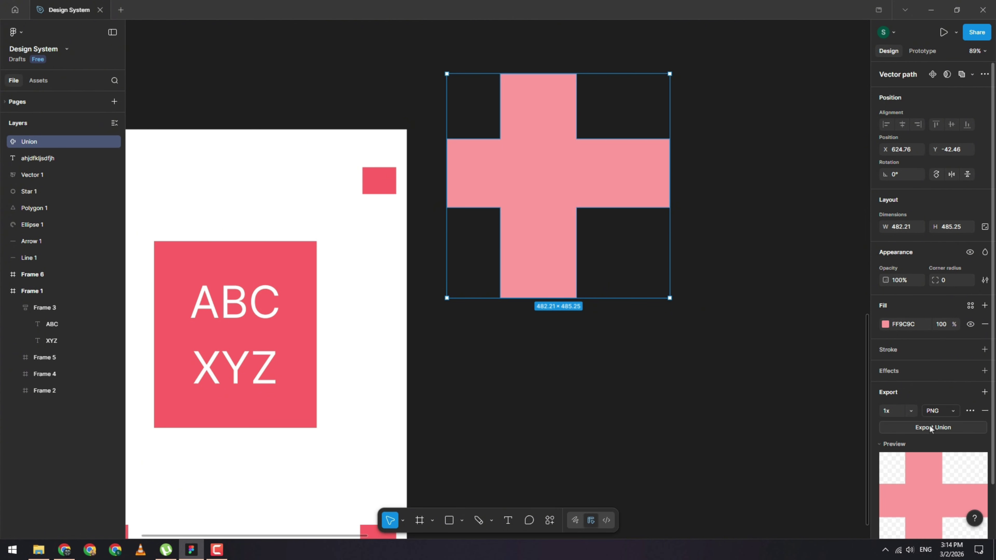
Step: Review the file format and scale options of the Union's export setting, keeping it at 1x PNG
{"action": "left_click", "coordinate": [949, 411]}
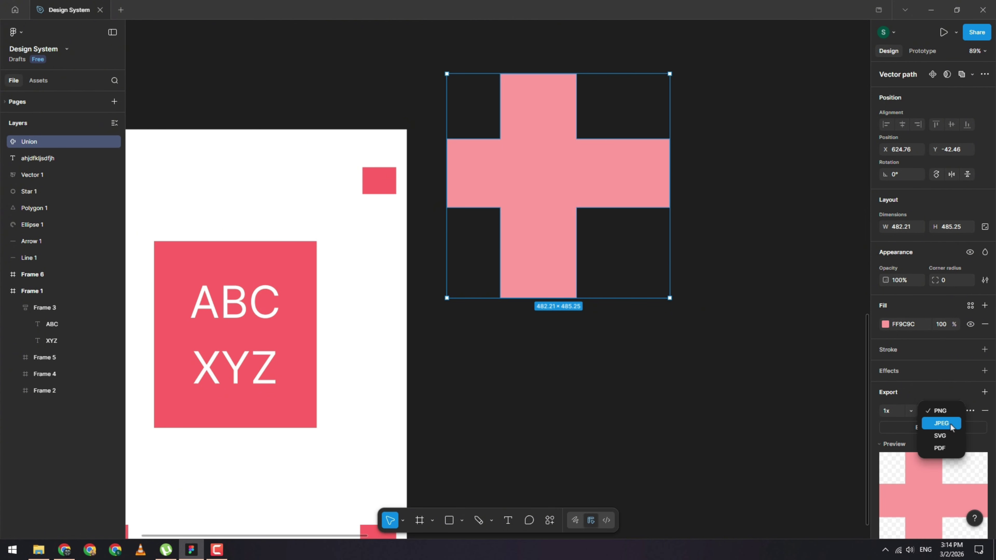
{"action": "left_click", "coordinate": [950, 424]}
{"action": "left_click", "coordinate": [950, 413]}
{"action": "left_click", "coordinate": [950, 398]}
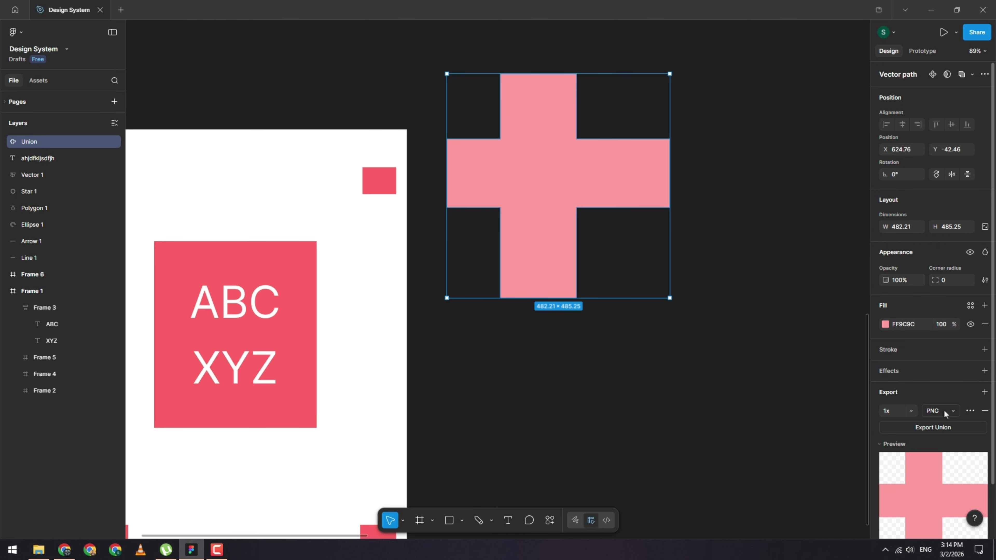
{"action": "left_click", "coordinate": [944, 410]}
{"action": "left_click", "coordinate": [938, 390]}
{"action": "left_click", "coordinate": [915, 409]}
{"action": "left_click", "coordinate": [945, 390]}
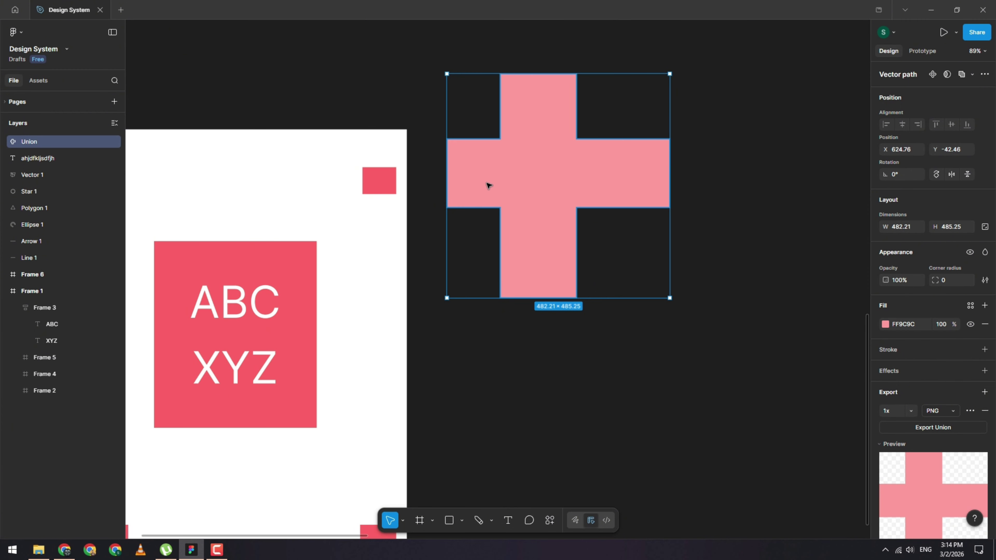
Step: Remove the export setting from the pink cross-shaped Union and deselect it
{"action": "left_click", "coordinate": [985, 411]}
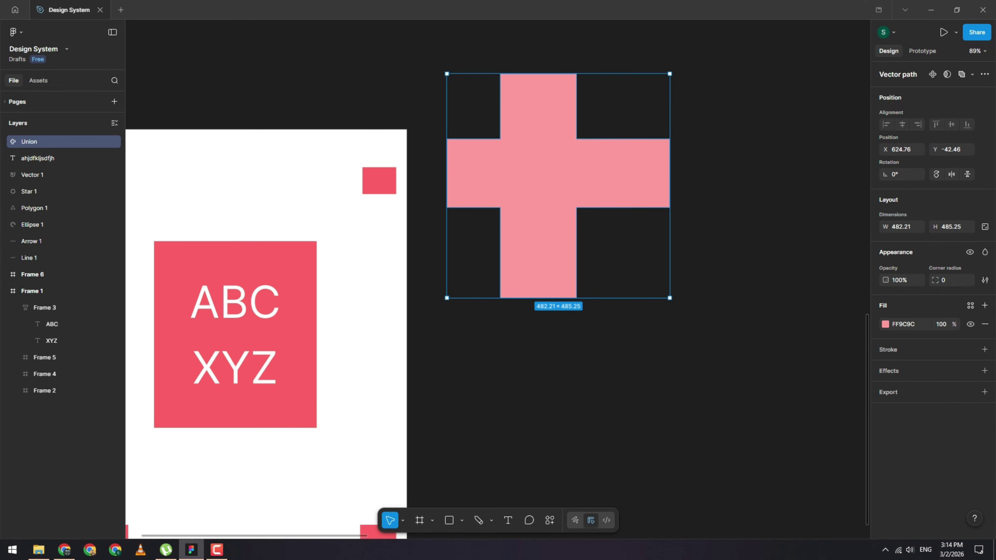
{"action": "left_click", "coordinate": [377, 114]}
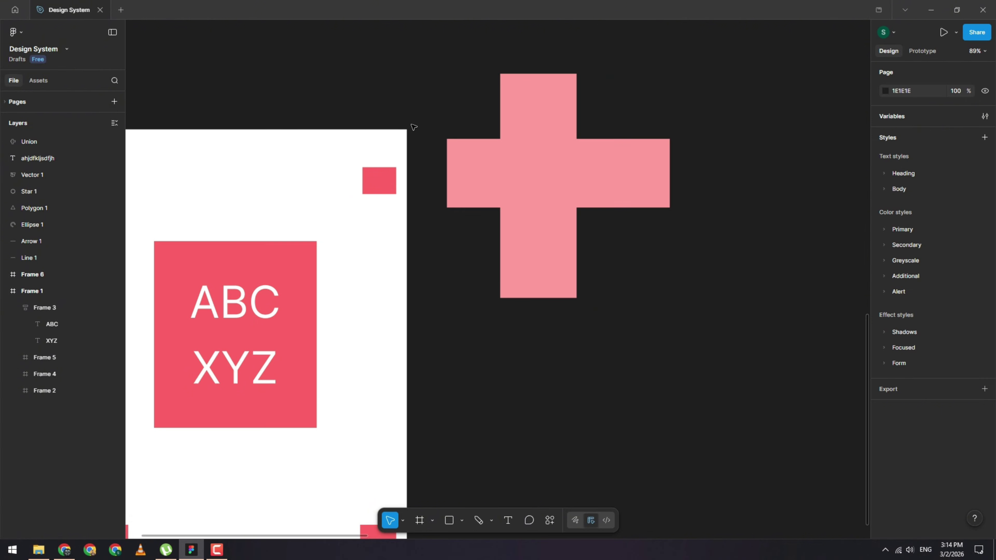
{"action": "scroll", "coordinate": [414, 127], "scroll_direction": "down", "scroll_amount": 5}
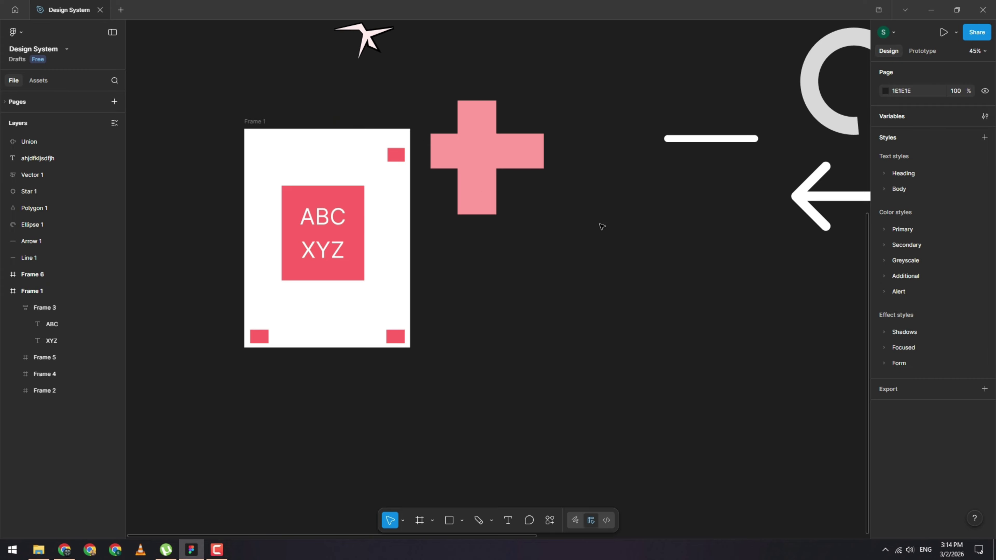
Step: Zoom in and out around Frame 1 and the pink cross to examine them at different magnifications
{"action": "scroll", "coordinate": [602, 227], "scroll_direction": "up", "scroll_amount": 5}
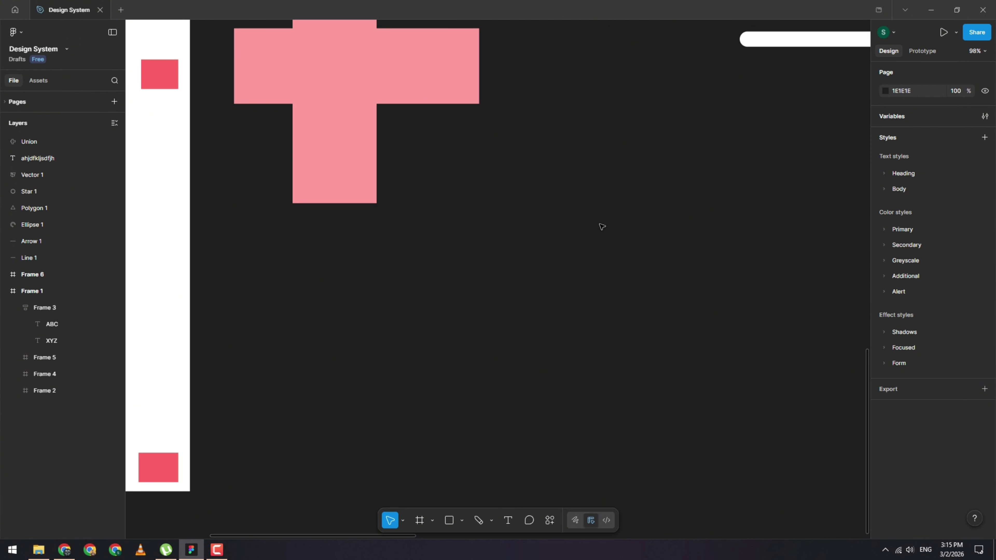
{"action": "scroll", "coordinate": [602, 227], "scroll_direction": "down", "scroll_amount": 5}
{"action": "scroll", "coordinate": [602, 226], "scroll_direction": "up", "scroll_amount": 3}
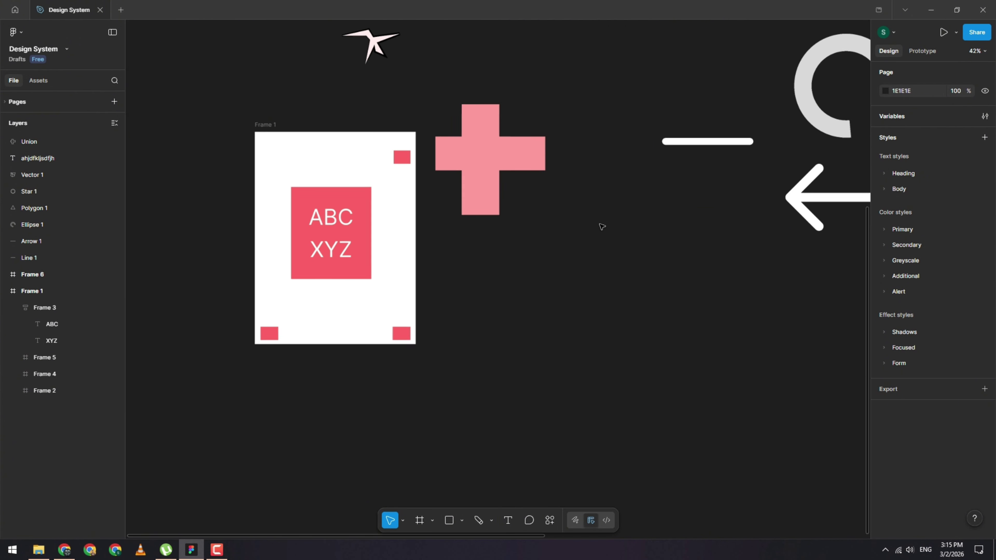
{"action": "scroll", "coordinate": [602, 227], "scroll_direction": "down", "scroll_amount": 3}
{"action": "scroll", "coordinate": [602, 227], "scroll_direction": "up", "scroll_amount": 3}
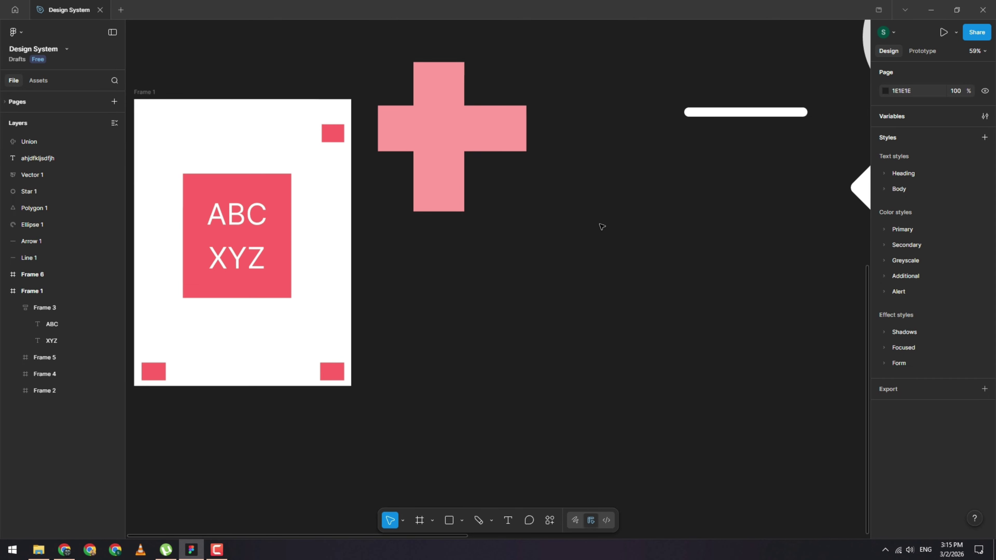
{"action": "scroll", "coordinate": [601, 227], "scroll_direction": "down", "scroll_amount": 2}
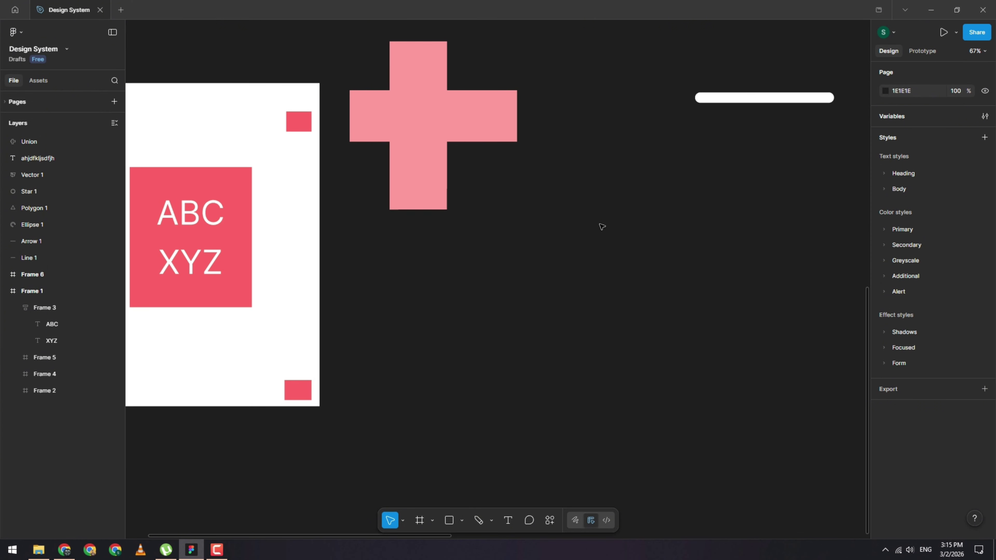
{"action": "scroll", "coordinate": [602, 227], "scroll_direction": "up", "scroll_amount": 3}
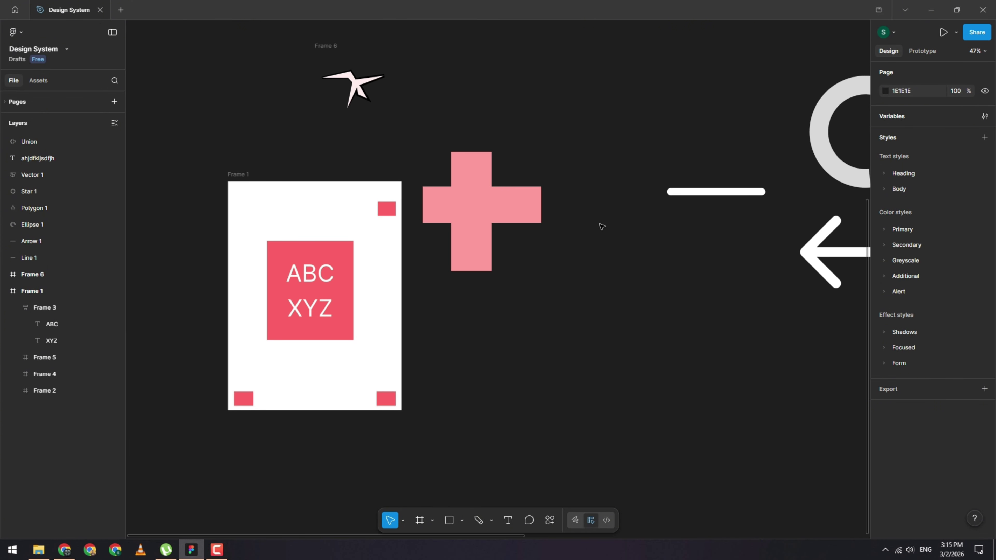
{"action": "scroll", "coordinate": [602, 227], "scroll_direction": "up", "scroll_amount": 1}
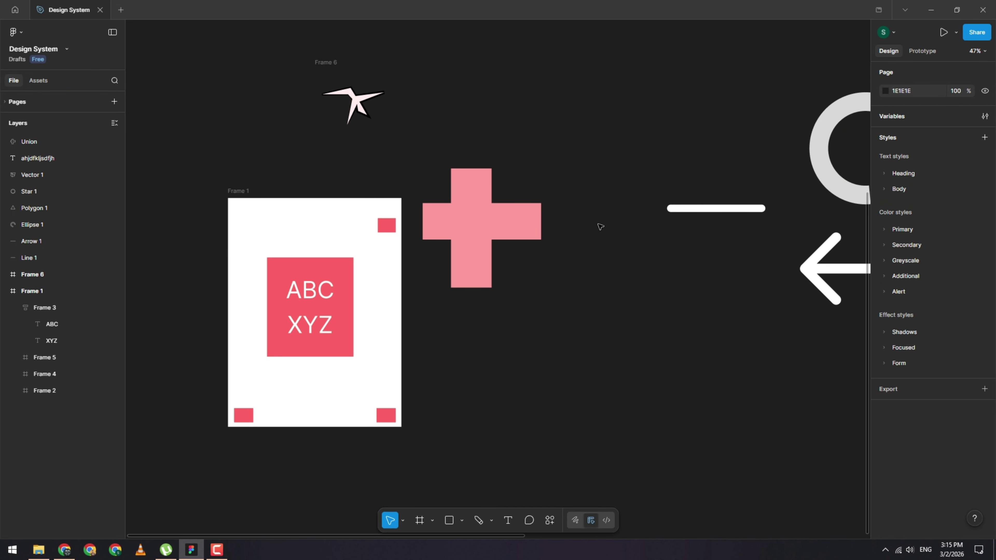
Step: Move the pink cross to X 658.55, Y 78, level with the upper edge of Frame 1, and deselect it
{"action": "left_click_drag", "start_coordinate": [480, 227], "coordinate": [491, 250]}
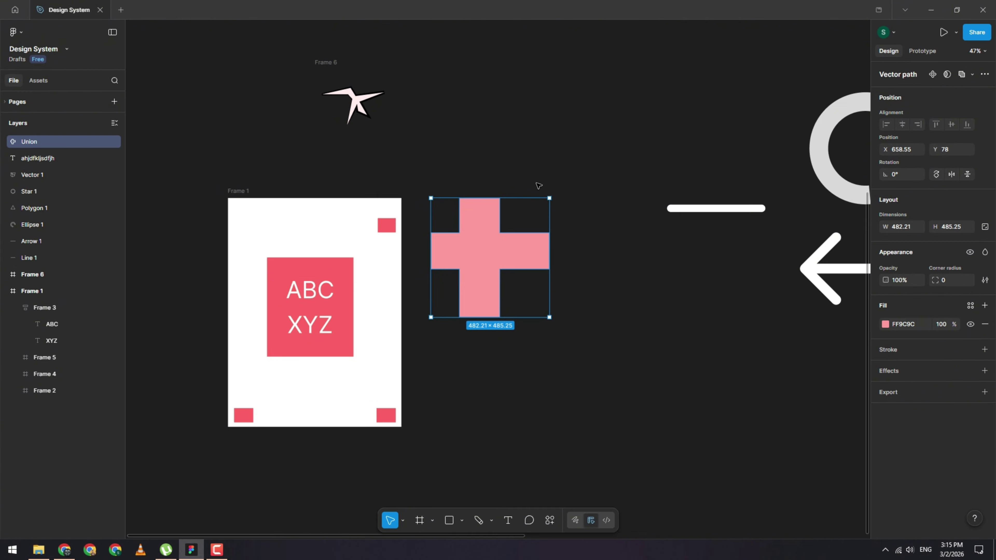
{"action": "scroll", "coordinate": [486, 196], "scroll_direction": "down", "scroll_amount": 5}
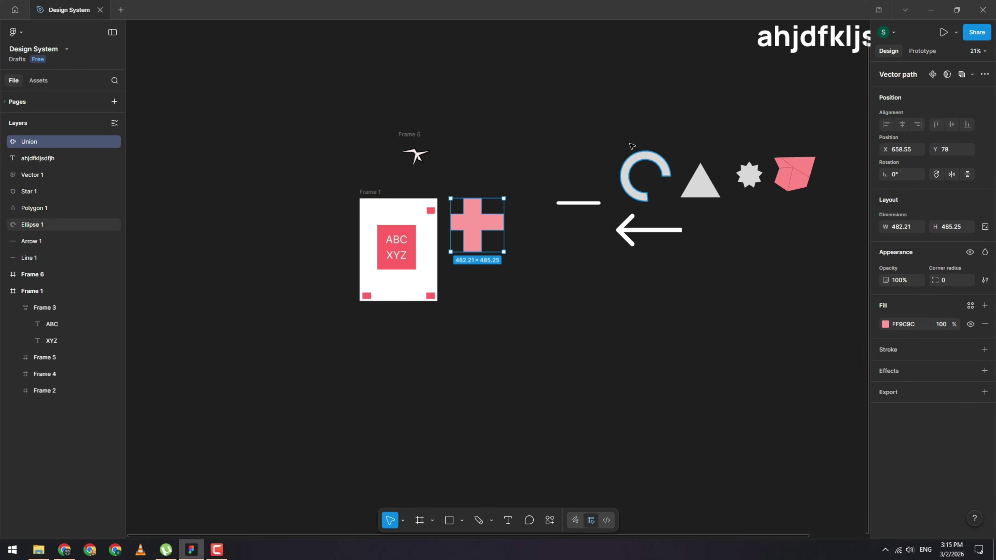
{"action": "scroll", "coordinate": [627, 145], "scroll_direction": "up", "scroll_amount": 4}
{"action": "left_click", "coordinate": [402, 227]}
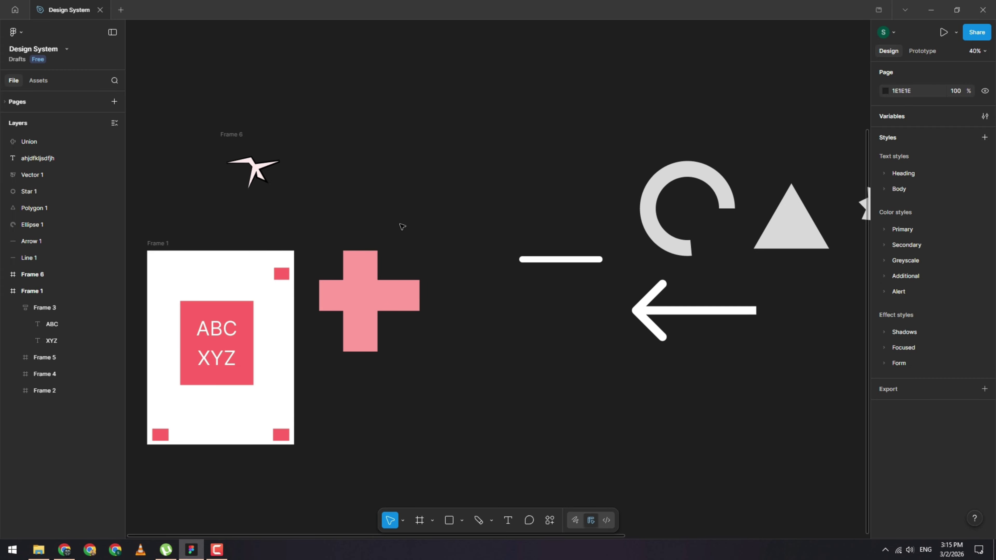
Step: Fit all canvas content in view, and zoom to Frame 1 as the selection
{"action": "key", "text": "shift+1"}
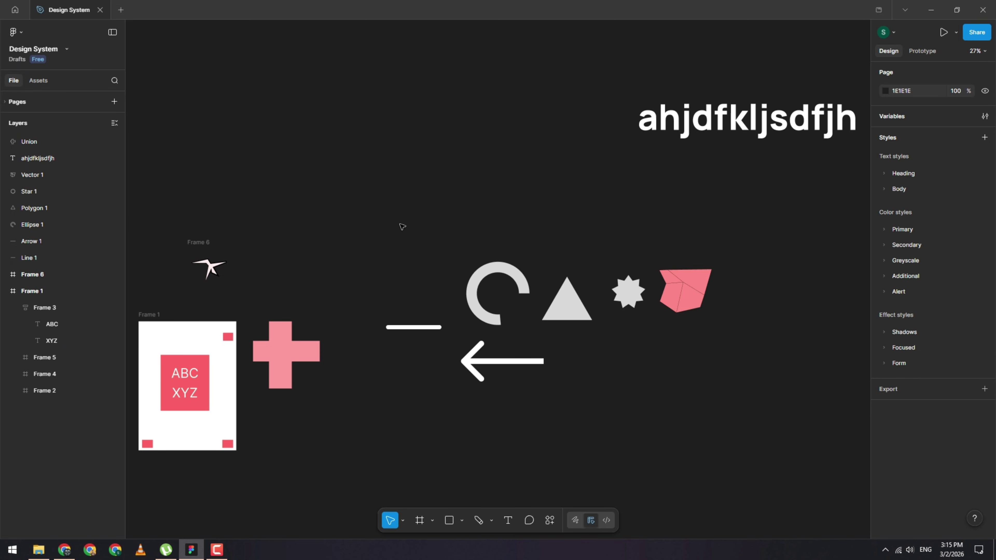
{"action": "left_click", "coordinate": [147, 322]}
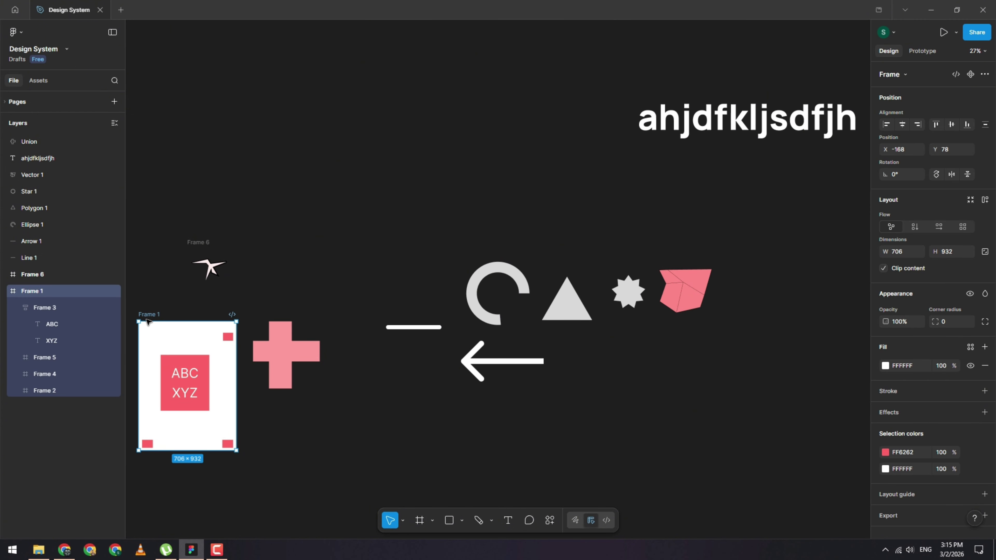
{"action": "key", "text": "shift+2"}
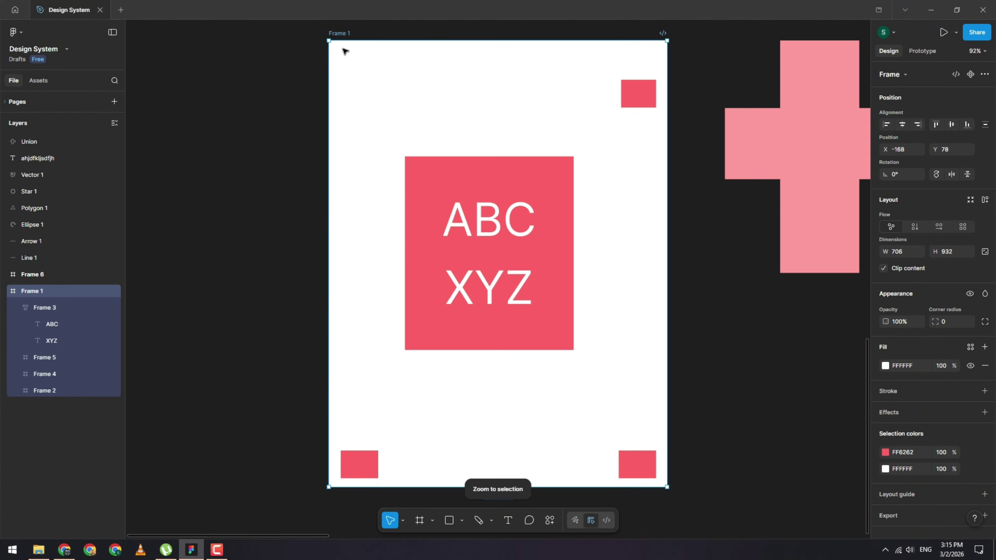
Step: Add the pink cross and the grey open ring to the Frame 1 selection, zoom to all three, and deselect them
{"action": "scroll", "coordinate": [592, 128], "scroll_direction": "down", "scroll_amount": 3}
{"action": "left_click", "coordinate": [732, 145], "text": "shift"}
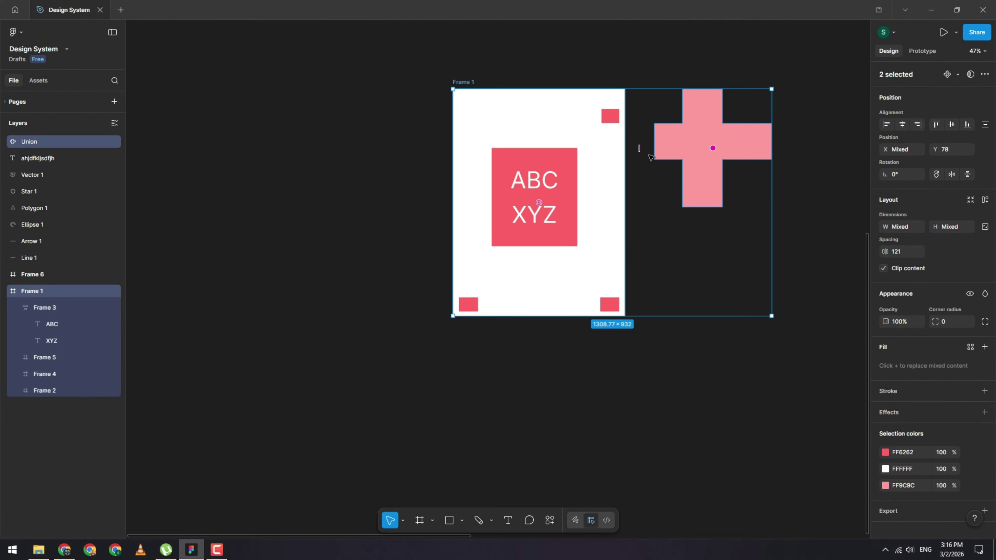
{"action": "scroll", "coordinate": [729, 147], "scroll_direction": "down", "scroll_amount": 3}
{"action": "left_click", "coordinate": [796, 59], "text": "shift"}
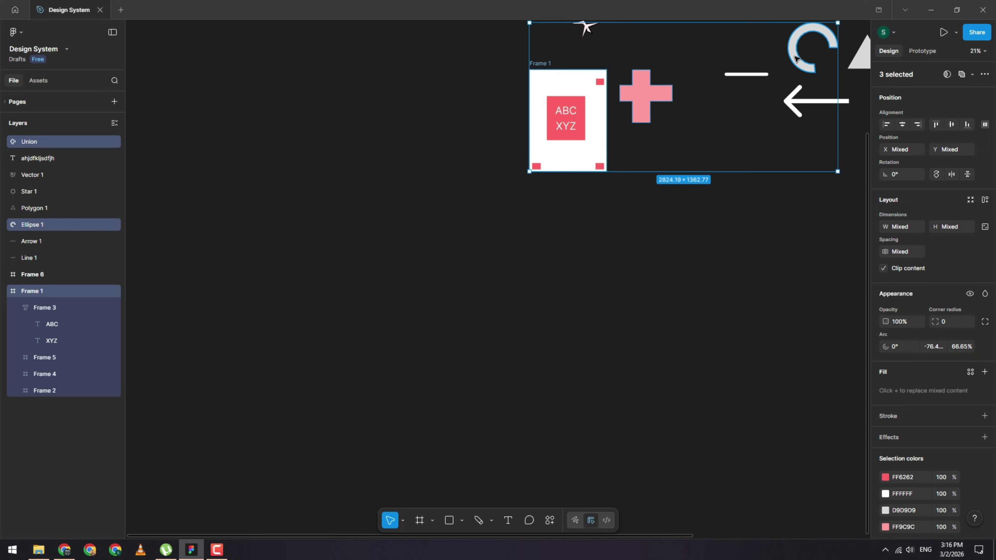
{"action": "key", "text": "shift+2"}
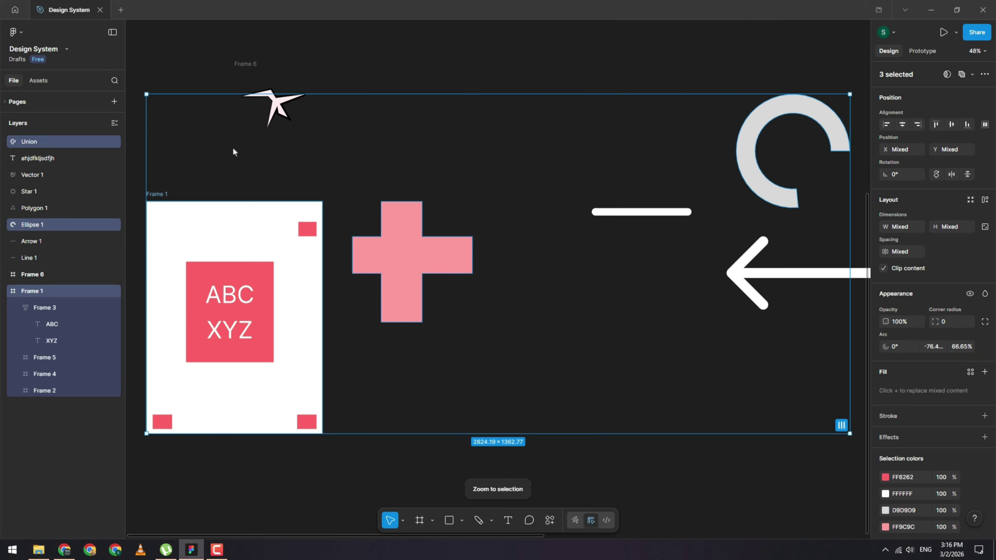
{"action": "left_click", "coordinate": [420, 54]}
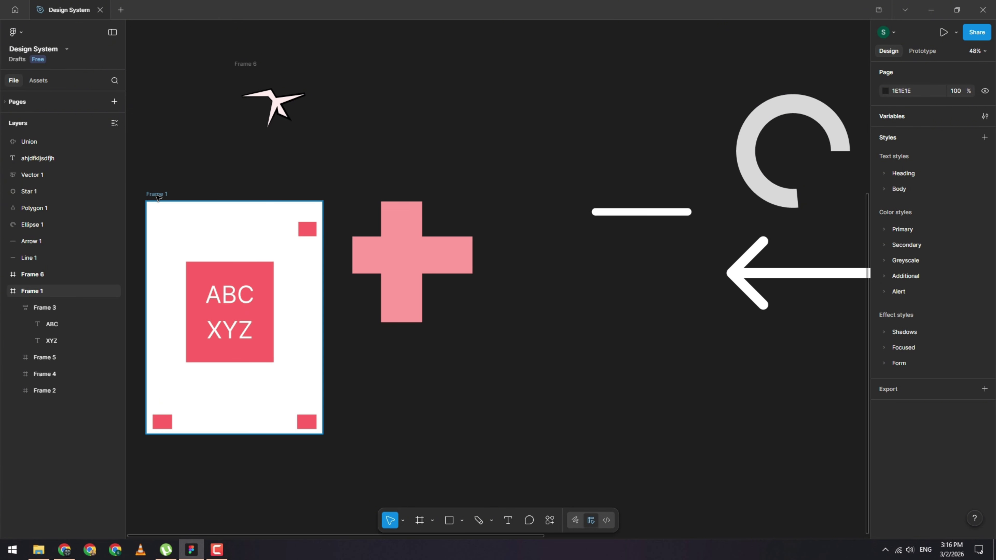
Step: Select Frame 1 and compare the context commands offered for the empty canvas with those for the frame
{"action": "left_click", "coordinate": [157, 196]}
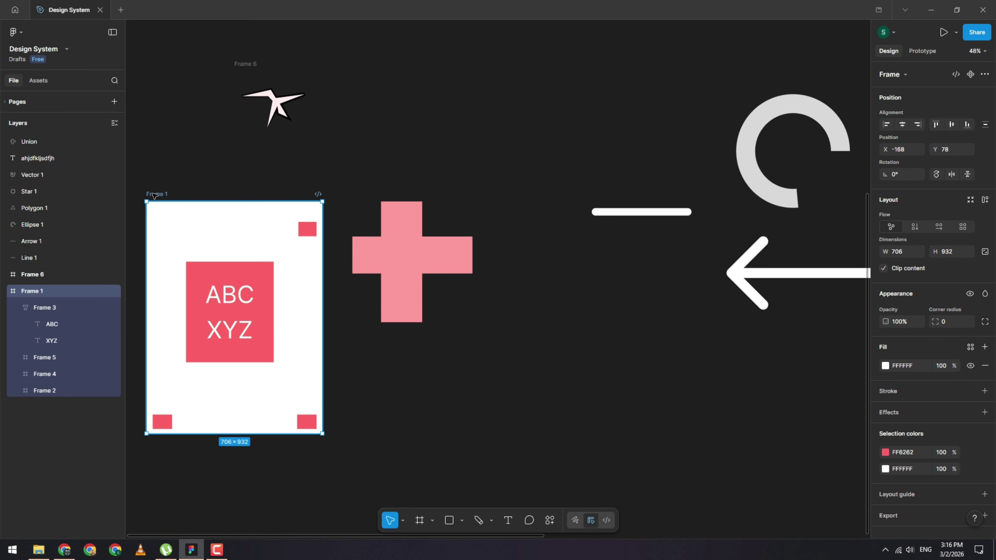
{"action": "right_click", "coordinate": [405, 166]}
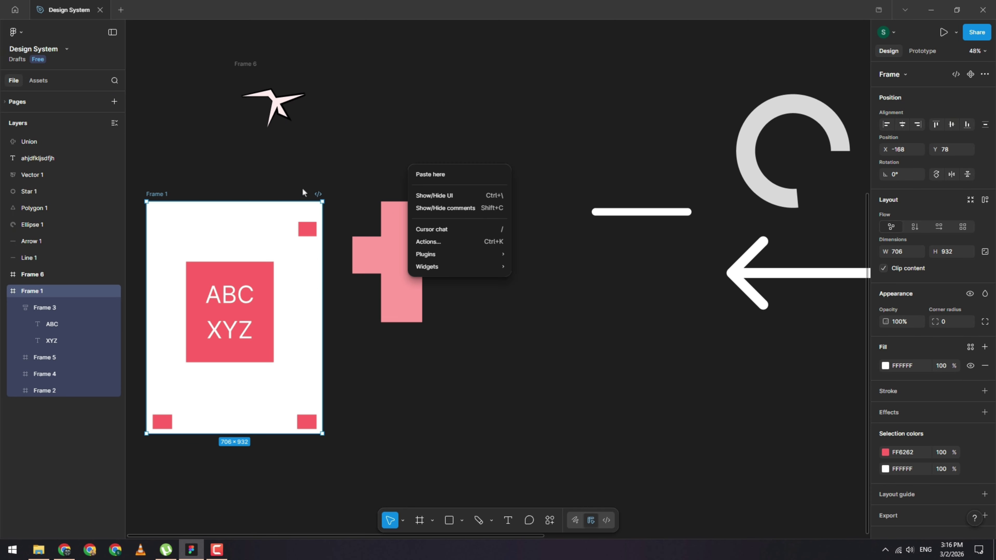
{"action": "left_click", "coordinate": [243, 222]}
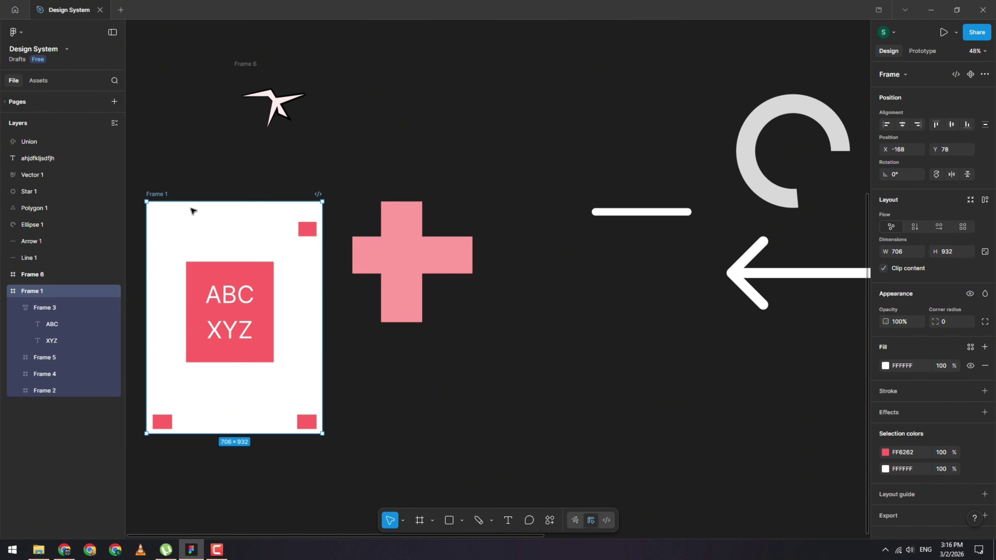
{"action": "right_click", "coordinate": [233, 237]}
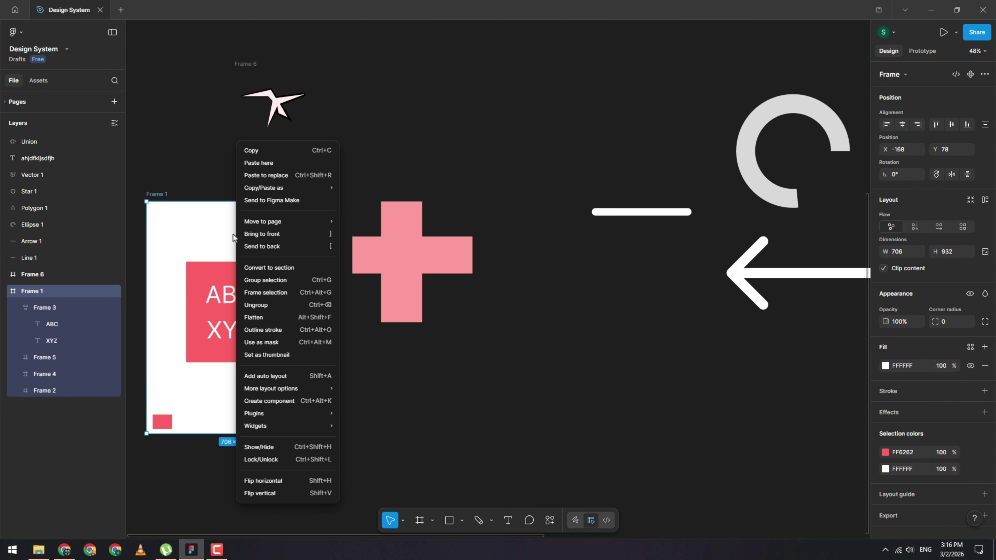
{"action": "left_click", "coordinate": [472, 187]}
{"action": "right_click", "coordinate": [473, 186]}
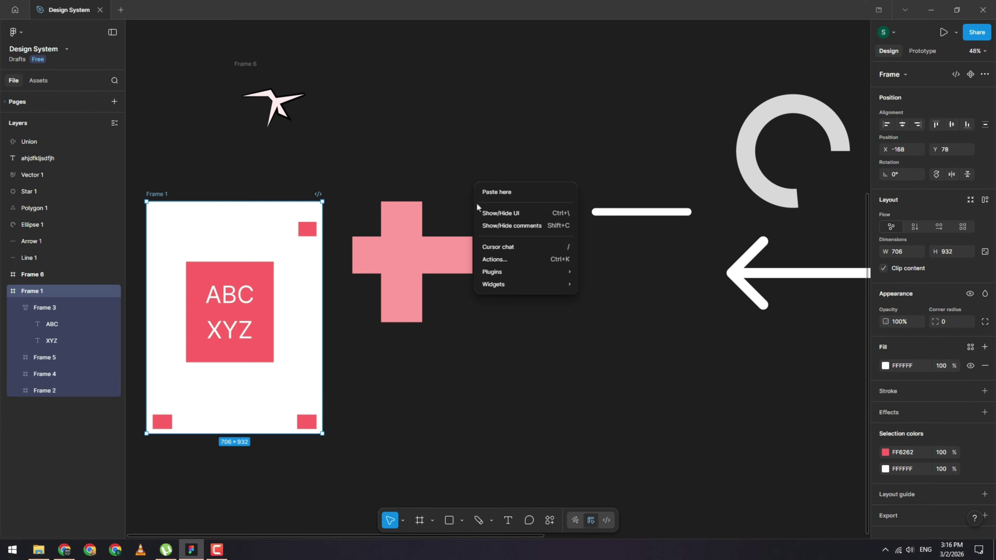
{"action": "key", "text": "Escape"}
{"action": "right_click", "coordinate": [277, 226]}
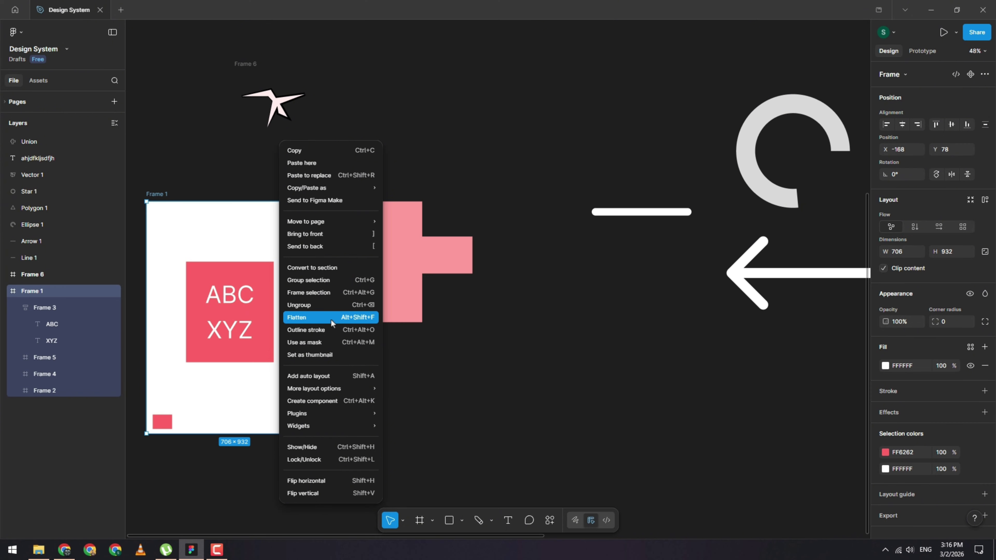
{"action": "key", "text": "Escape"}
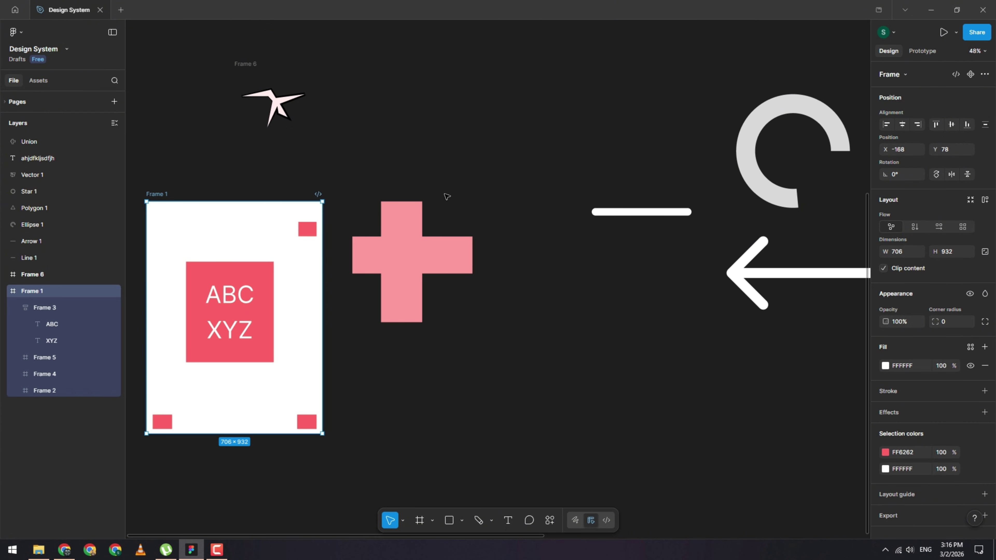
Step: Pan vertically and horizontally across the canvas to view all shapes around Frame 1, and clear the selection
{"action": "scroll", "coordinate": [447, 196], "scroll_direction": "up", "scroll_amount": 5}
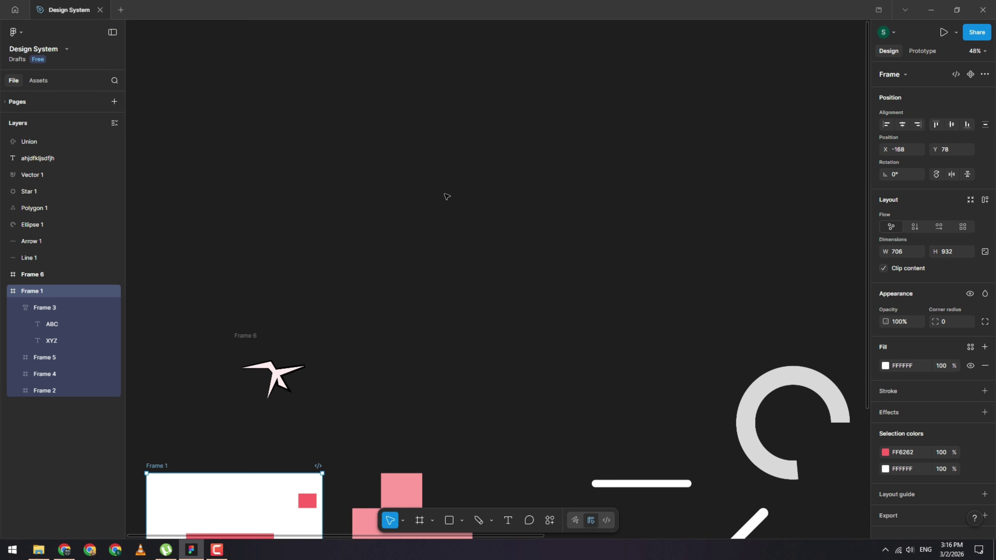
{"action": "scroll", "coordinate": [446, 198], "scroll_direction": "down", "scroll_amount": 8}
{"action": "scroll", "coordinate": [447, 200], "scroll_direction": "up", "scroll_amount": 7}
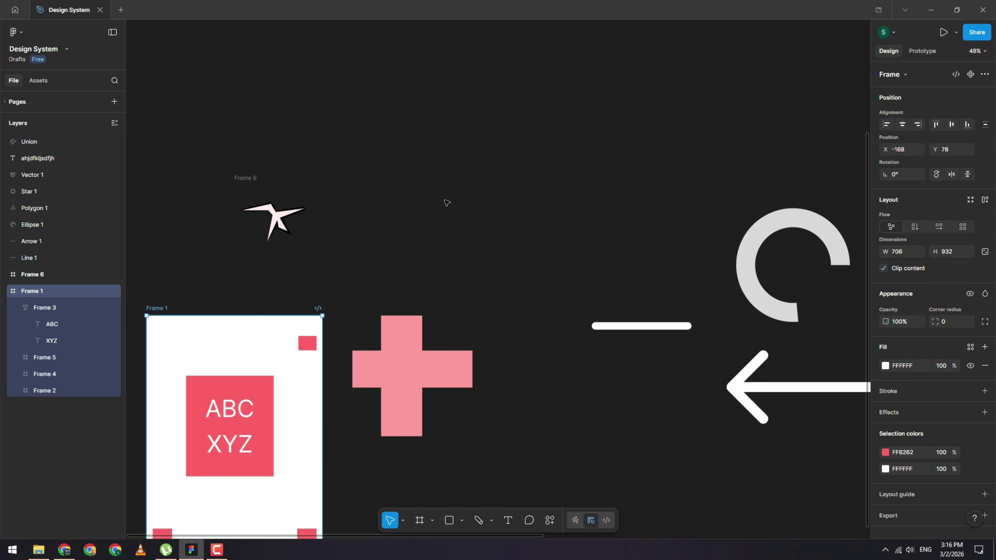
{"action": "scroll", "coordinate": [446, 202], "scroll_direction": "down", "scroll_amount": 8}
{"action": "scroll", "coordinate": [447, 202], "scroll_direction": "up", "scroll_amount": 5}
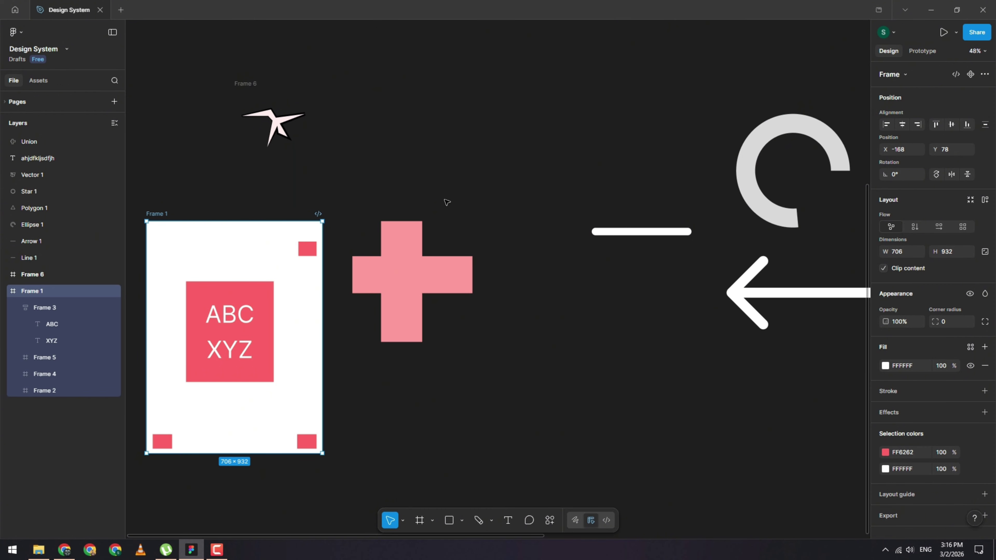
{"action": "scroll", "coordinate": [447, 202], "scroll_direction": "right", "scroll_amount": 9}
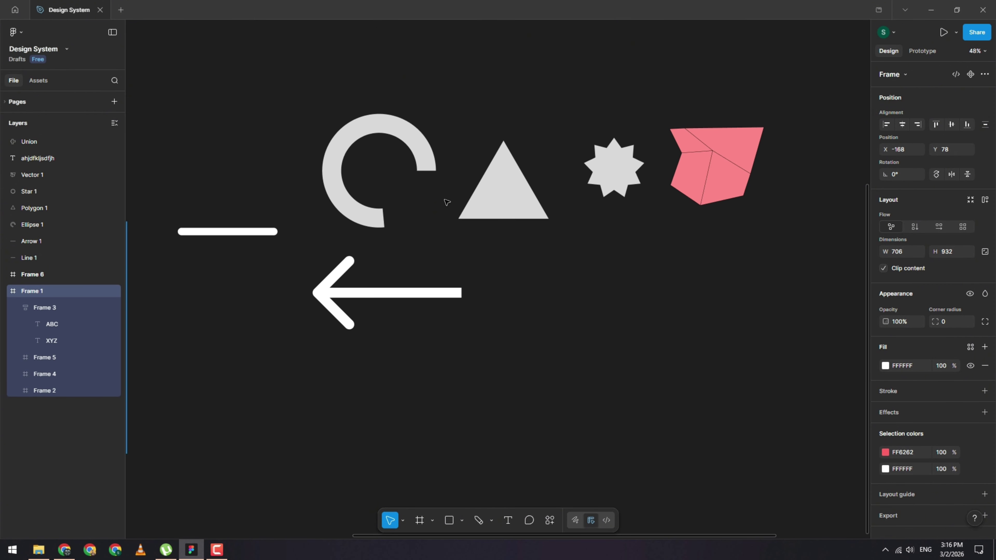
{"action": "scroll", "coordinate": [445, 200], "scroll_direction": "right", "scroll_amount": 1}
{"action": "scroll", "coordinate": [444, 200], "scroll_direction": "left", "scroll_amount": 12}
{"action": "scroll", "coordinate": [455, 223], "scroll_direction": "right", "scroll_amount": 12}
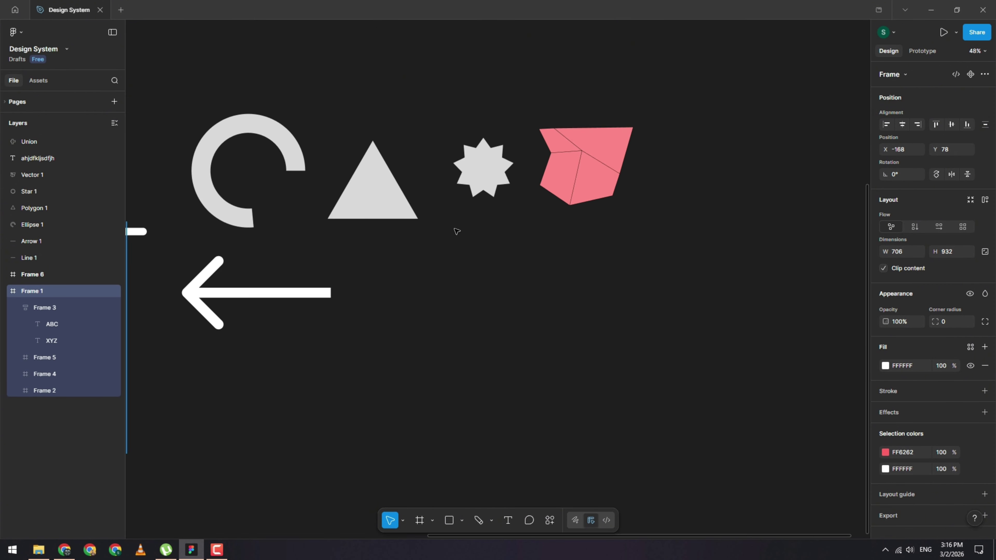
{"action": "scroll", "coordinate": [456, 227], "scroll_direction": "left", "scroll_amount": 13}
{"action": "scroll", "coordinate": [455, 231], "scroll_direction": "right", "scroll_amount": 1}
{"action": "scroll", "coordinate": [455, 231], "scroll_direction": "down", "scroll_amount": 4}
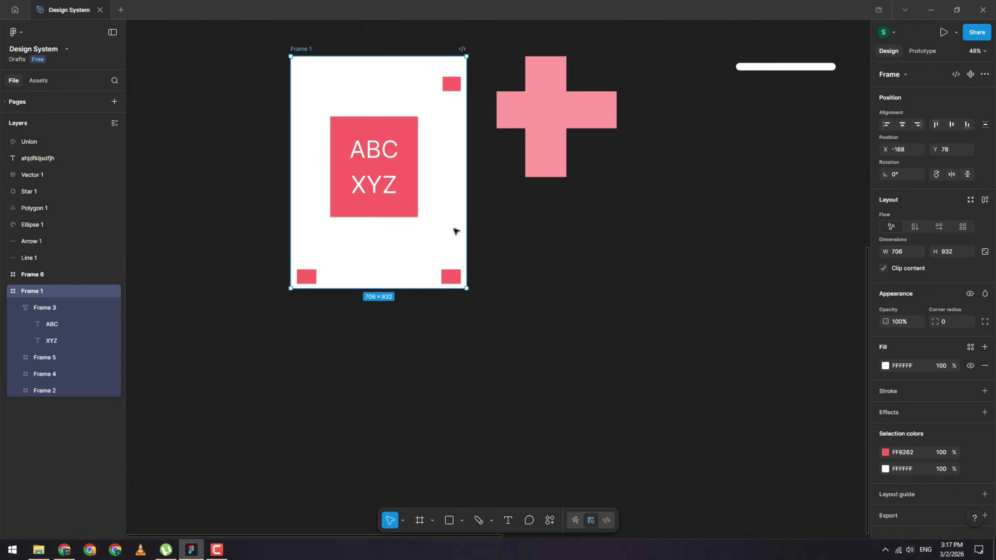
{"action": "scroll", "coordinate": [455, 231], "scroll_direction": "up", "scroll_amount": 6}
{"action": "scroll", "coordinate": [455, 231], "scroll_direction": "down", "scroll_amount": 4}
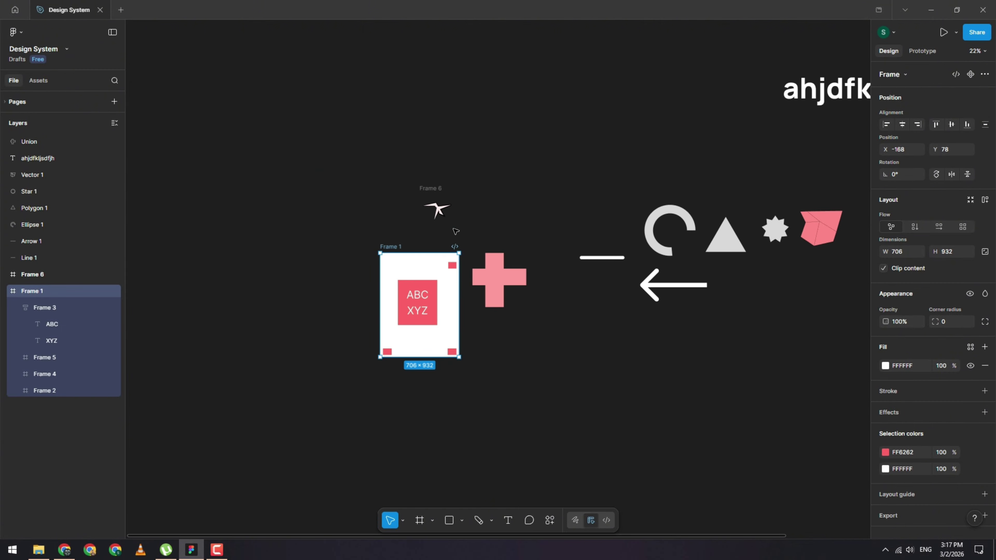
{"action": "left_click", "coordinate": [457, 227]}
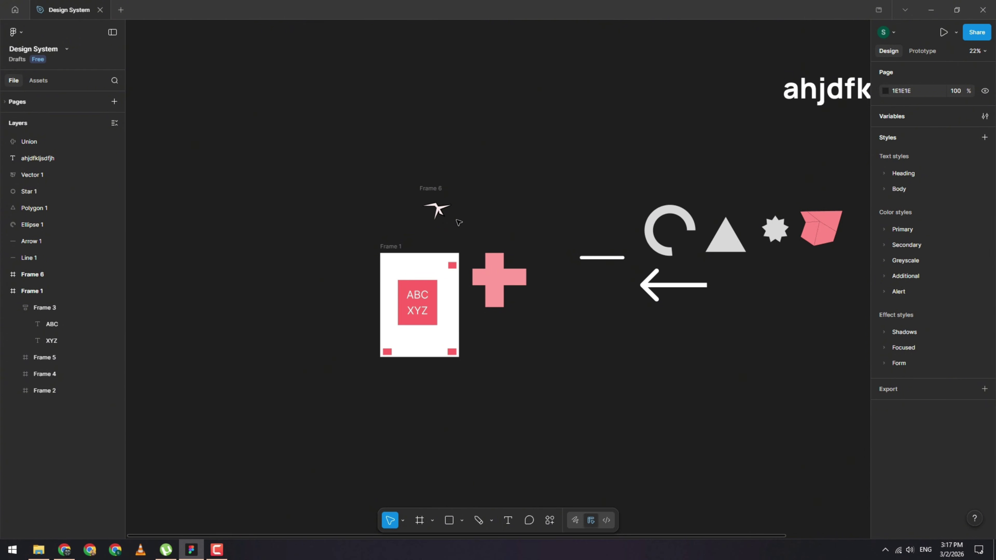
{"action": "scroll", "coordinate": [458, 223], "scroll_direction": "right", "scroll_amount": 4}
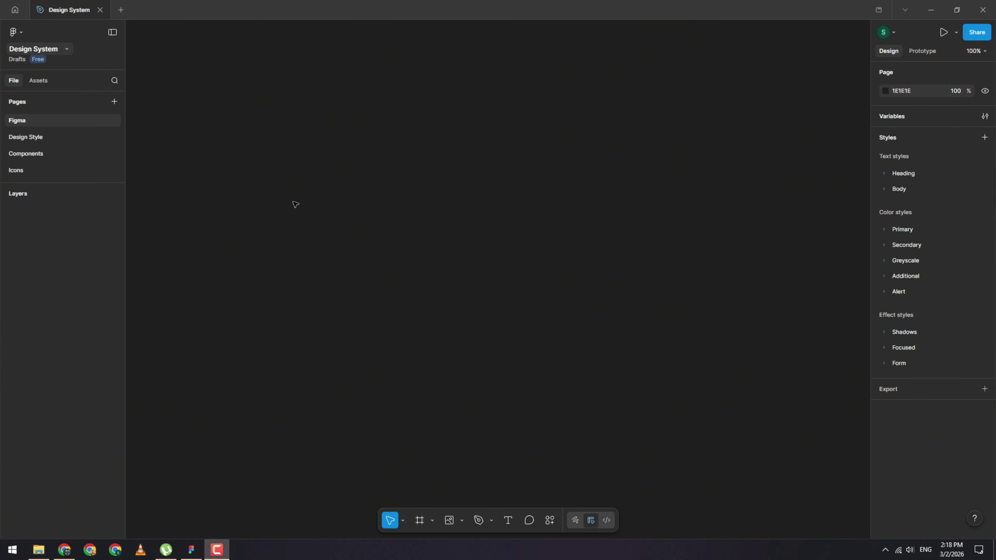
Step: Hide the whole user interface on the empty Figma page and show it again
{"action": "right_click", "coordinate": [489, 93]}
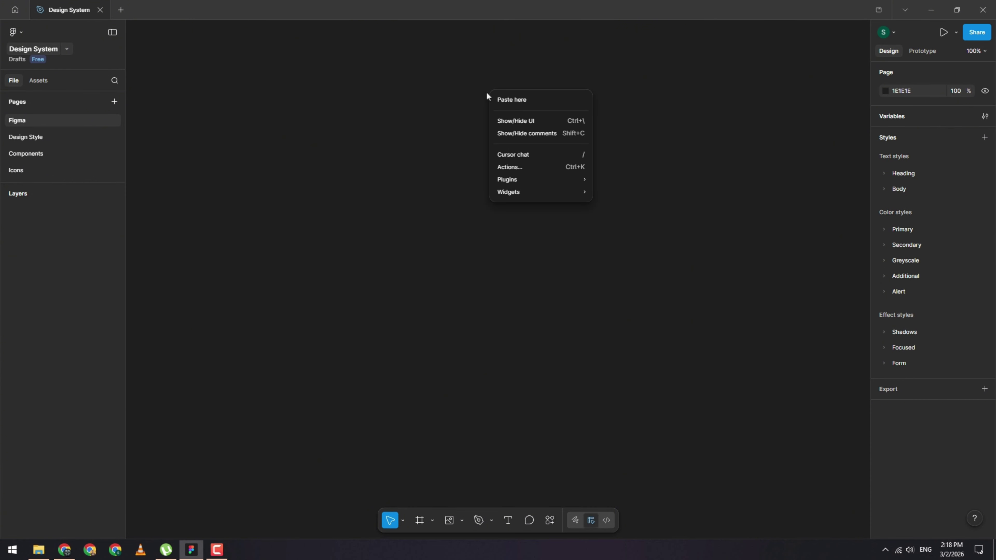
{"action": "left_click", "coordinate": [525, 122]}
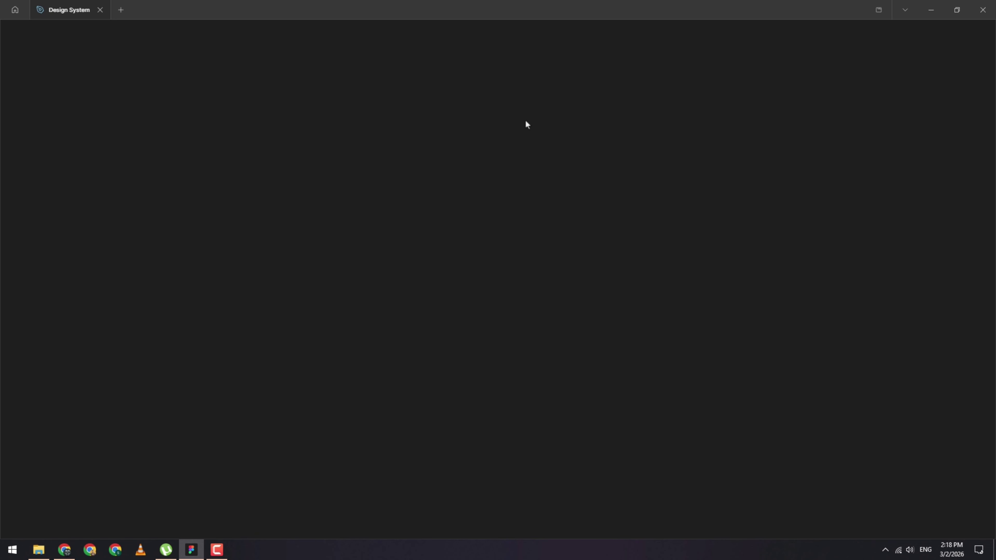
{"action": "right_click", "coordinate": [525, 122]}
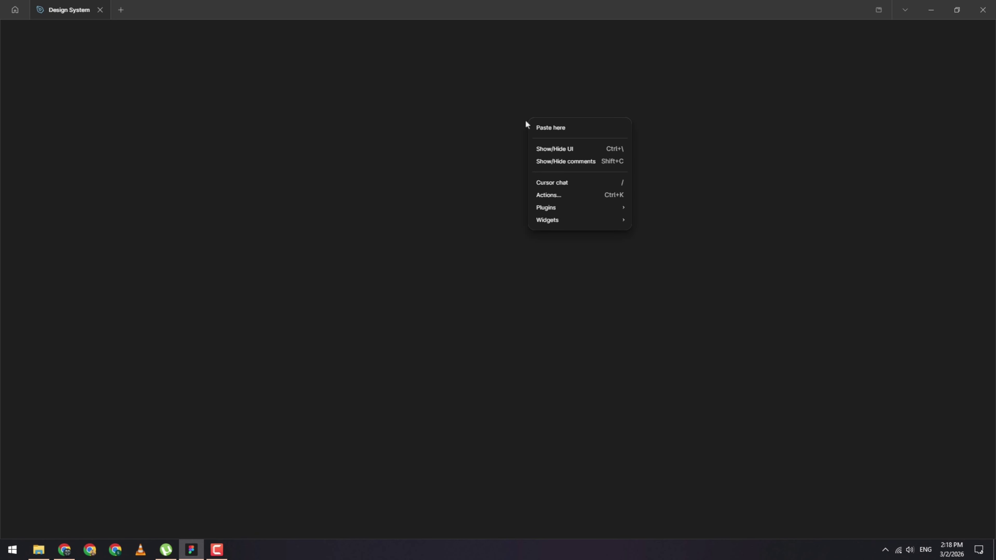
{"action": "left_click", "coordinate": [555, 149]}
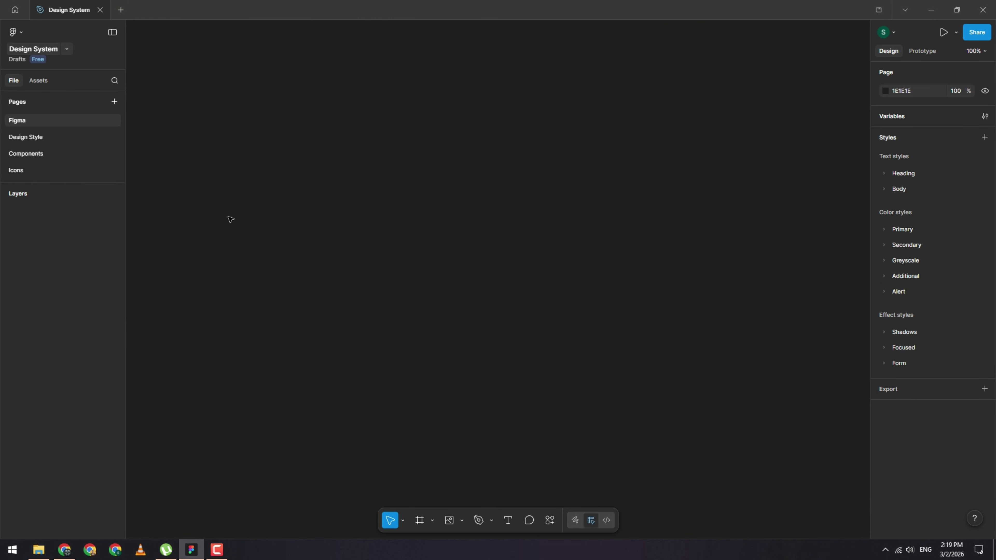
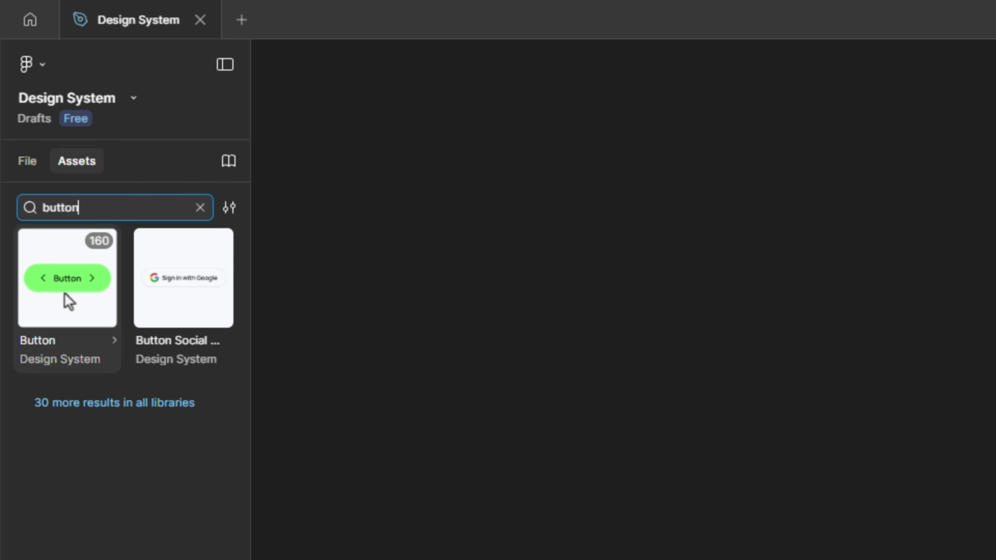
Step: Place an instance of the Button component on the empty canvas and delete it
{"action": "left_click_drag", "start_coordinate": [69, 302], "coordinate": [777, 316]}
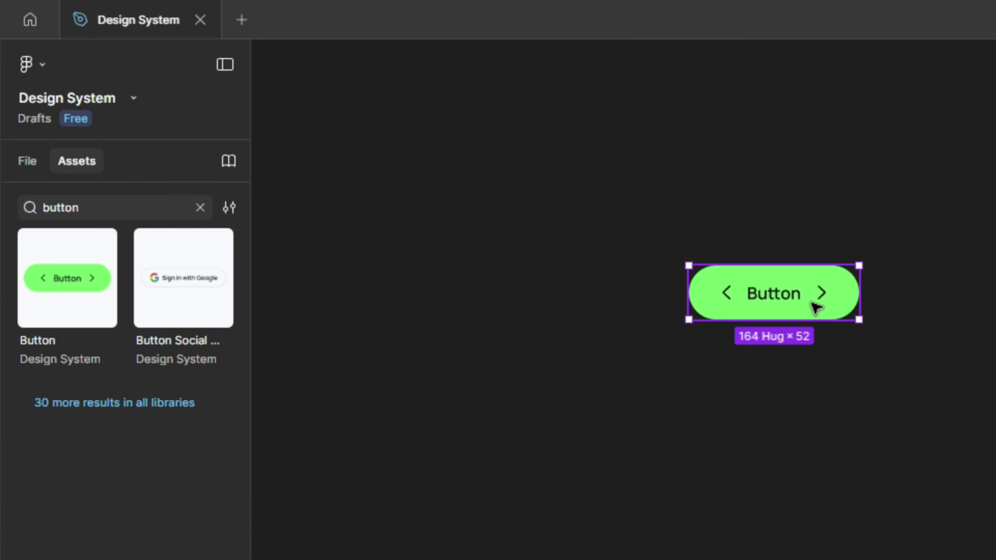
{"action": "key", "text": "Delete"}
Step: Clear the asset search and return to the file's layer list with the page list collapsed
{"action": "left_click", "coordinate": [198, 208]}
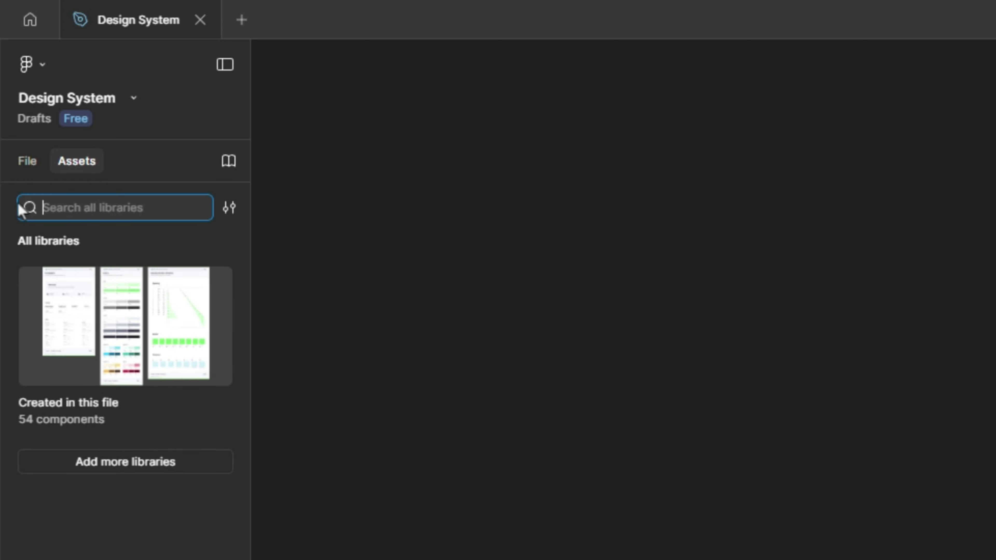
{"action": "left_click", "coordinate": [27, 163]}
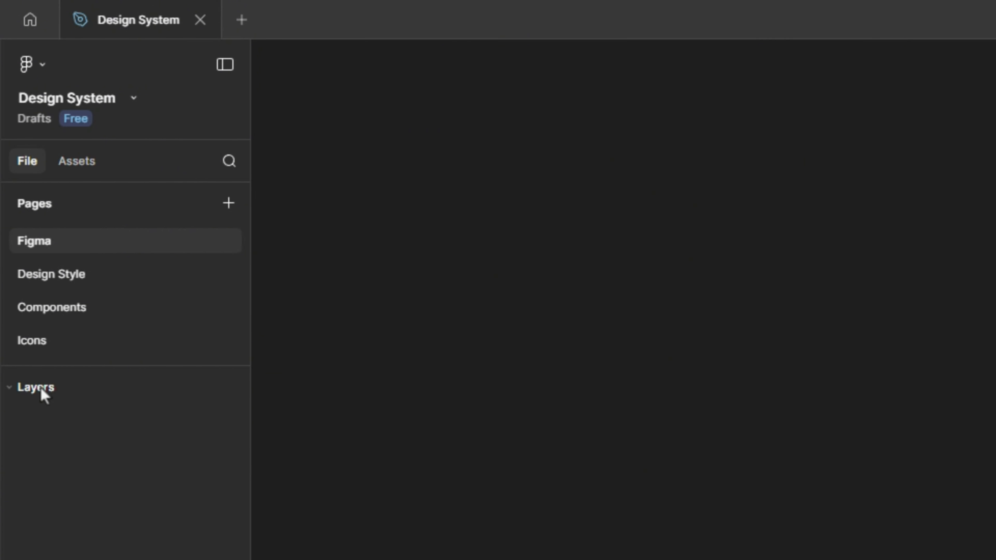
{"action": "left_click", "coordinate": [11, 204]}
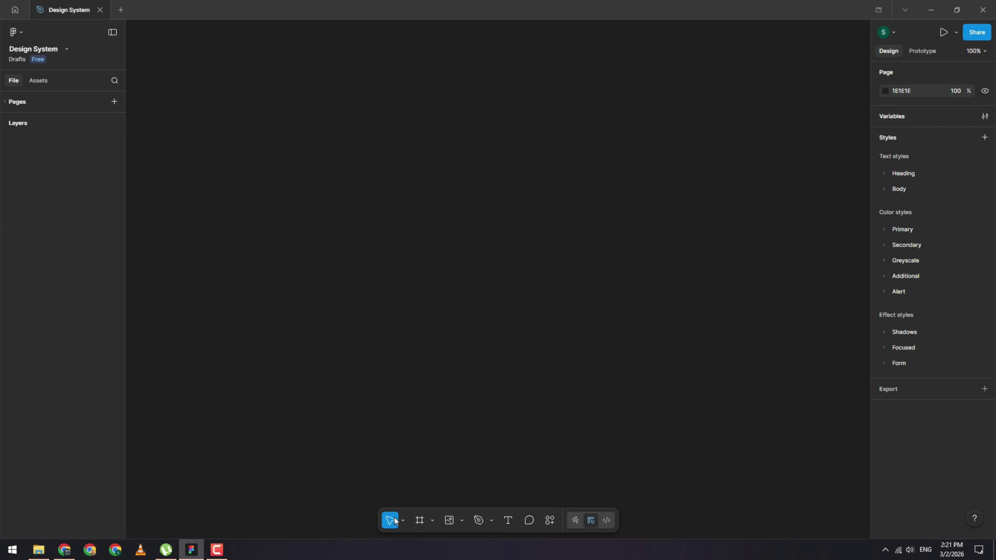
Step: Examine the available variants of the move, frame, shape and pen tools
{"action": "left_click", "coordinate": [403, 521]}
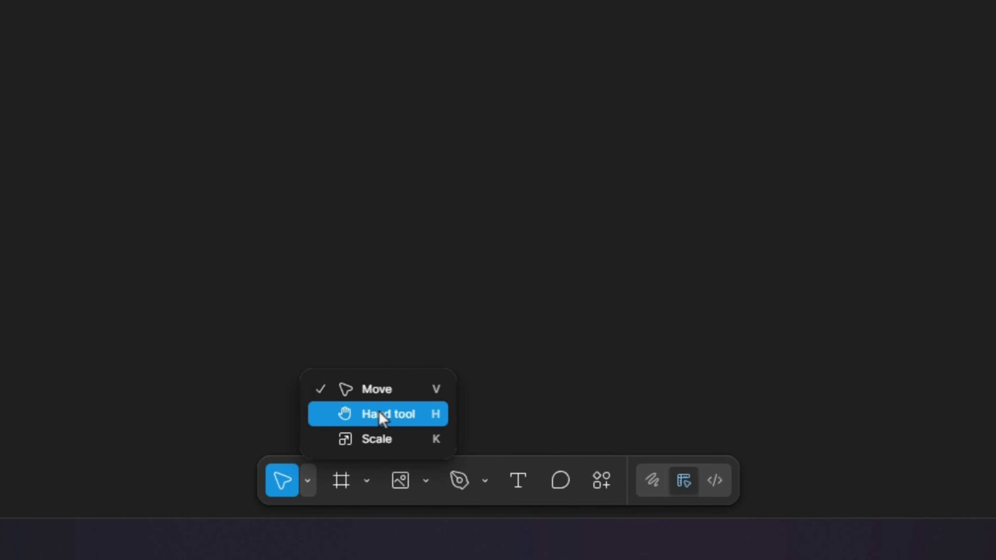
{"action": "left_click", "coordinate": [409, 160]}
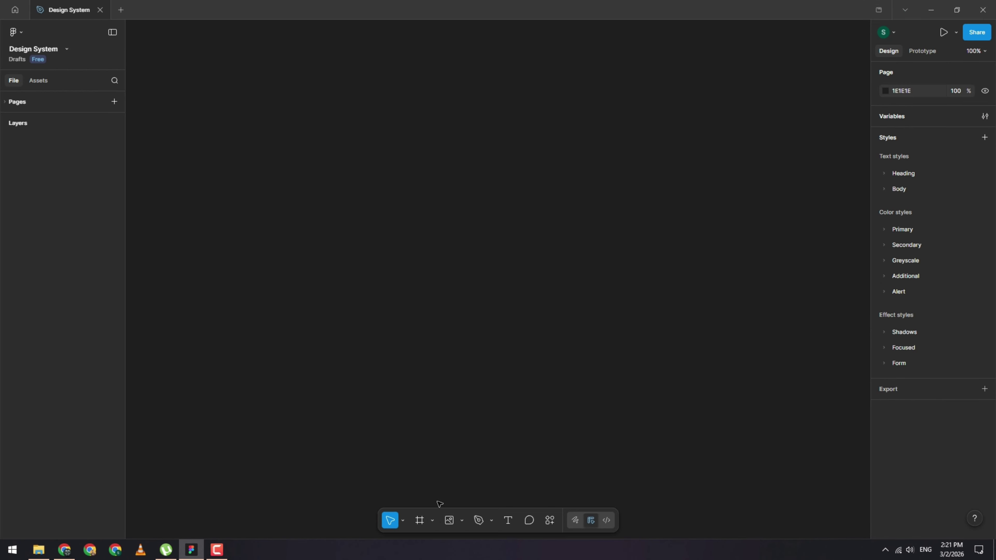
{"action": "left_click", "coordinate": [432, 522]}
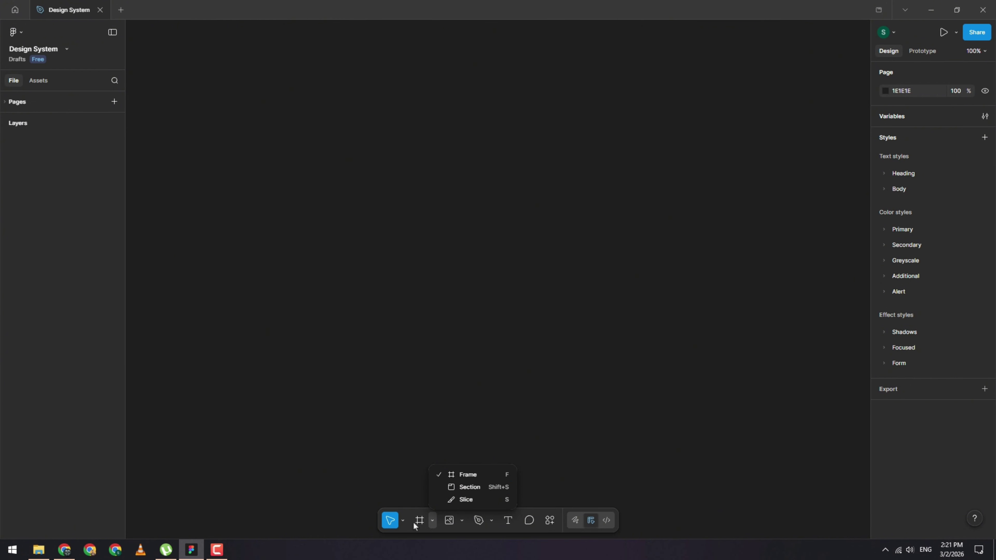
{"action": "left_click", "coordinate": [433, 522]}
{"action": "left_click", "coordinate": [432, 522]}
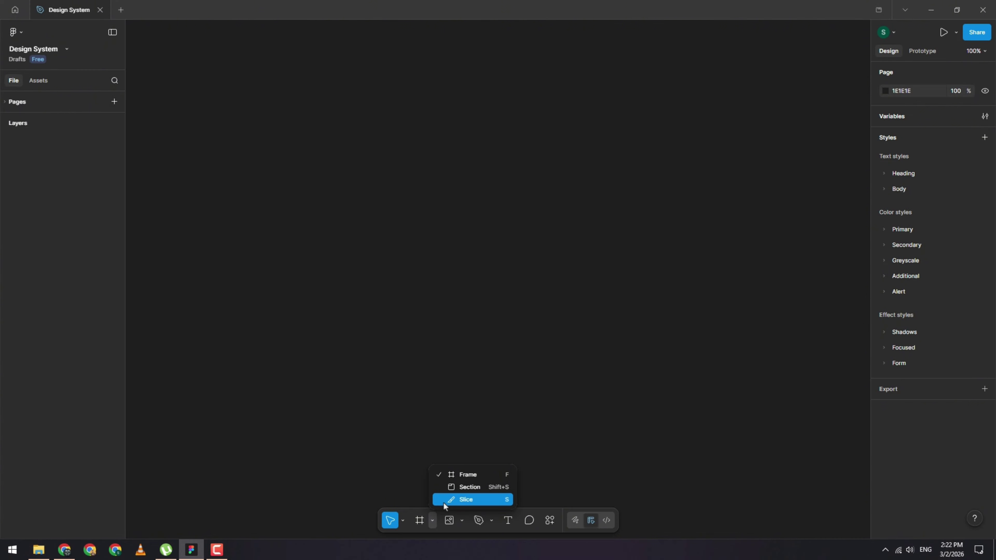
{"action": "left_click", "coordinate": [462, 522]}
{"action": "left_click", "coordinate": [462, 522]}
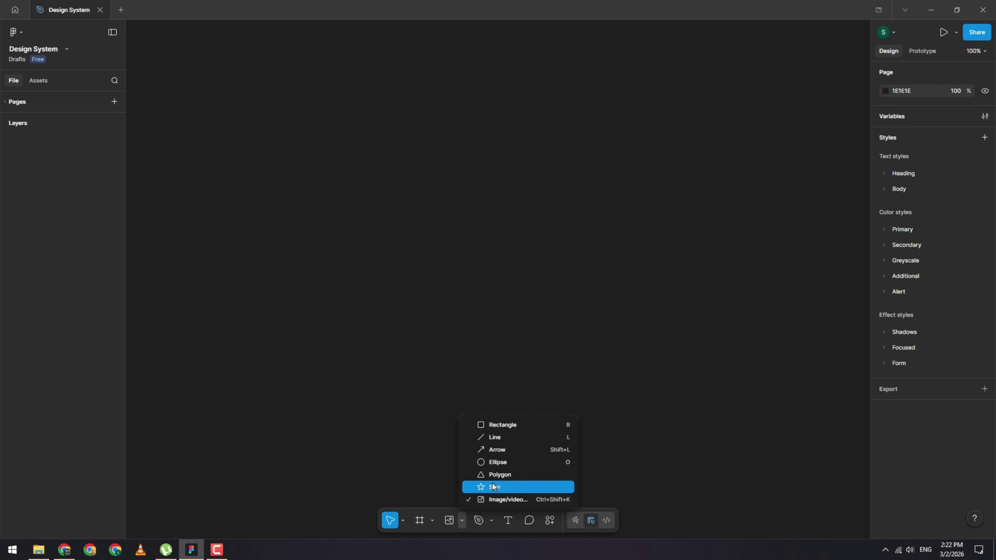
{"action": "left_click", "coordinate": [429, 483]}
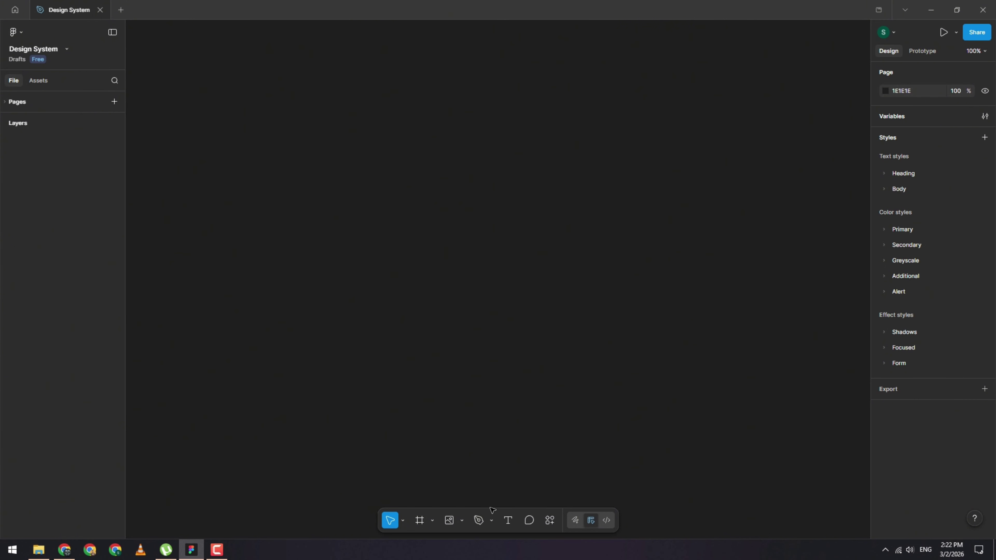
{"action": "left_click", "coordinate": [493, 521]}
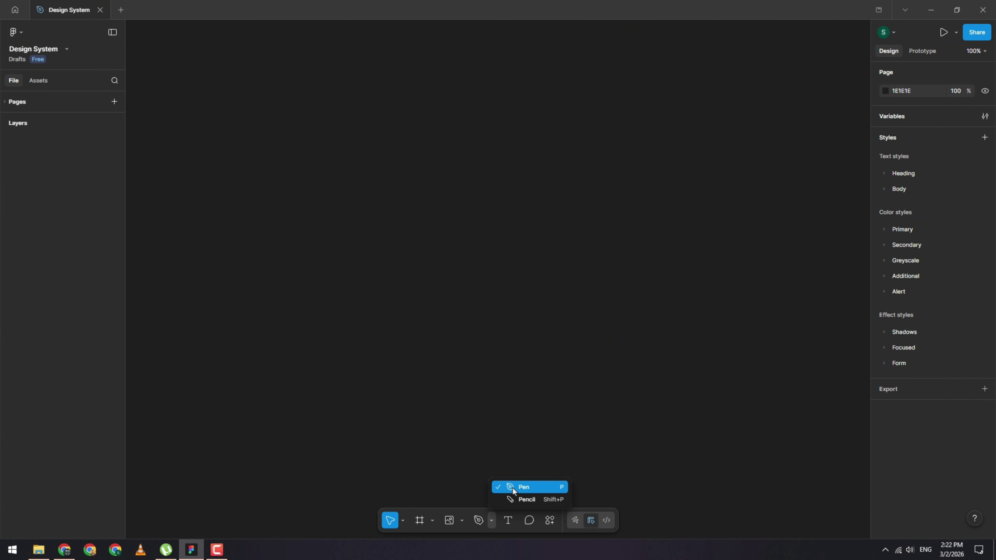
{"action": "left_click", "coordinate": [530, 465]}
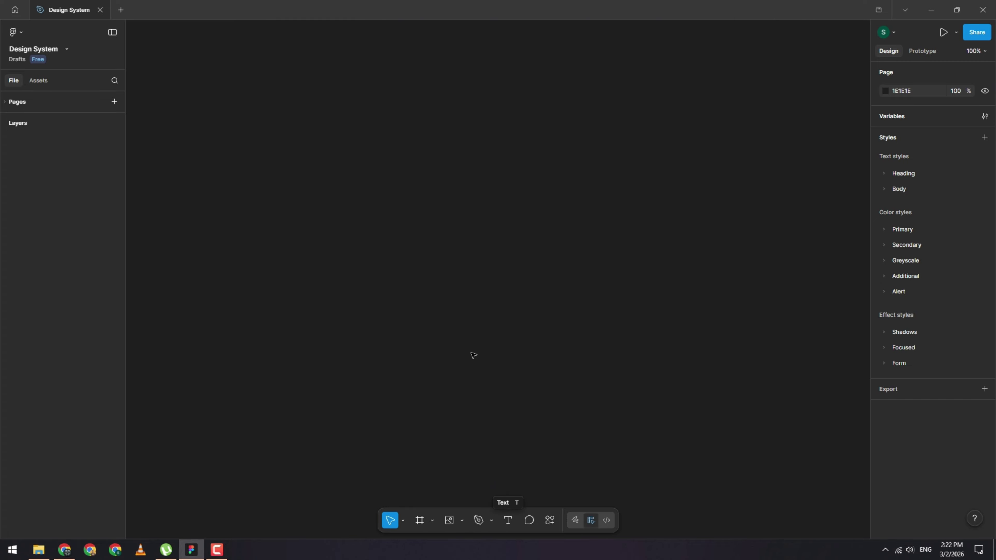
Step: Add a text layer reading "sdfsdf" near the middle of the canvas and delete it
{"action": "key", "text": "t"}
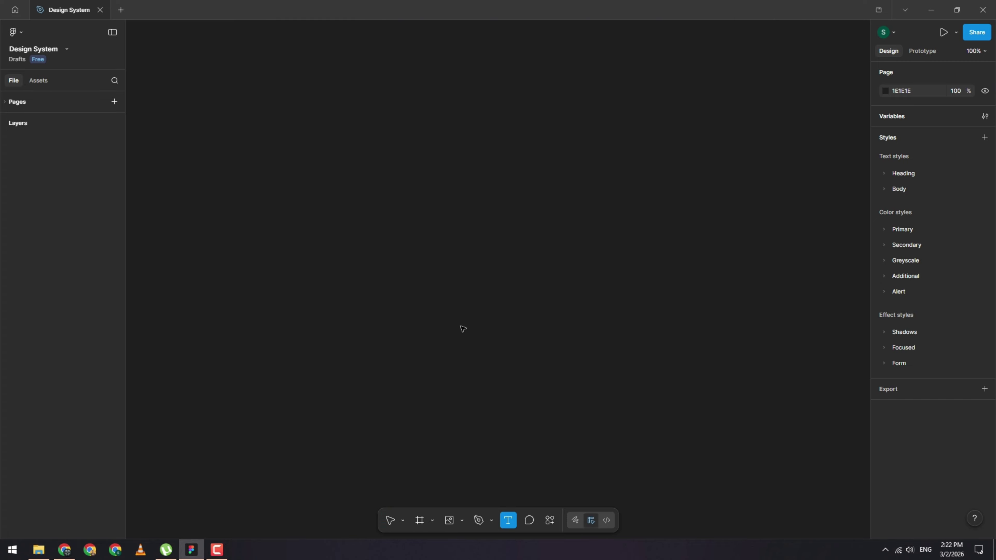
{"action": "left_click", "coordinate": [492, 299]}
{"action": "type", "text": "sdfsdf"}
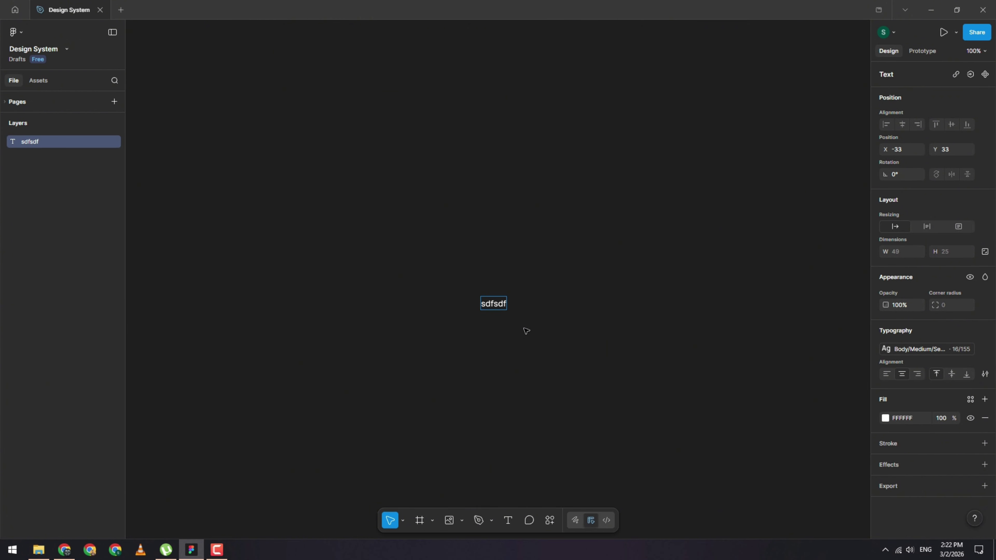
{"action": "key", "text": "Escape"}
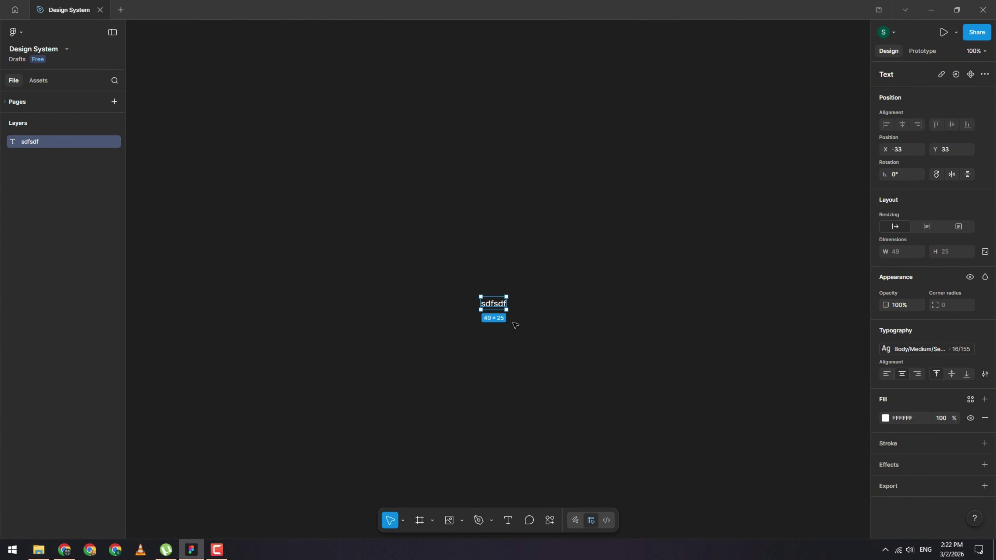
{"action": "key", "text": "Delete"}
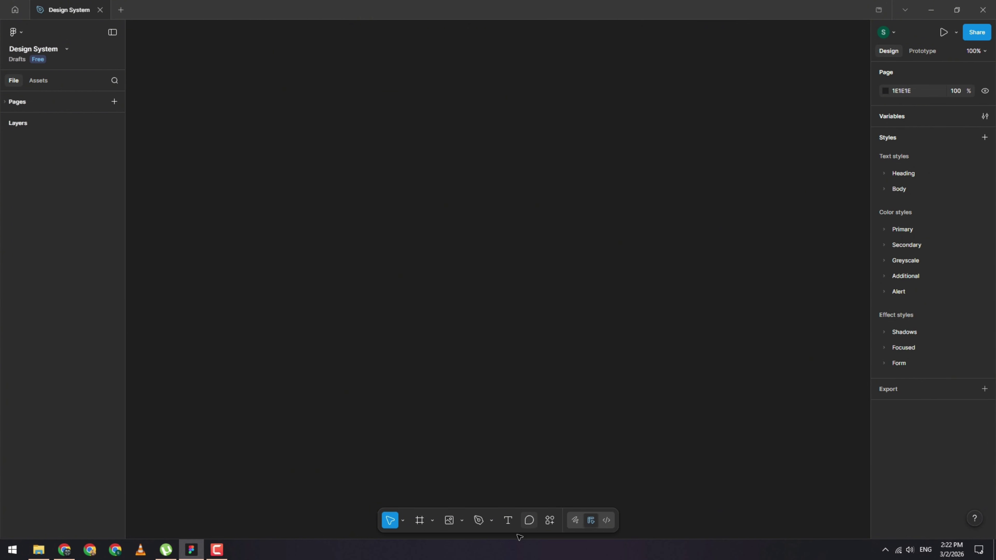
Step: Browse the assets and the plugins and widgets in the actions search, and review the shape and frame tool variants
{"action": "left_click", "coordinate": [548, 523]}
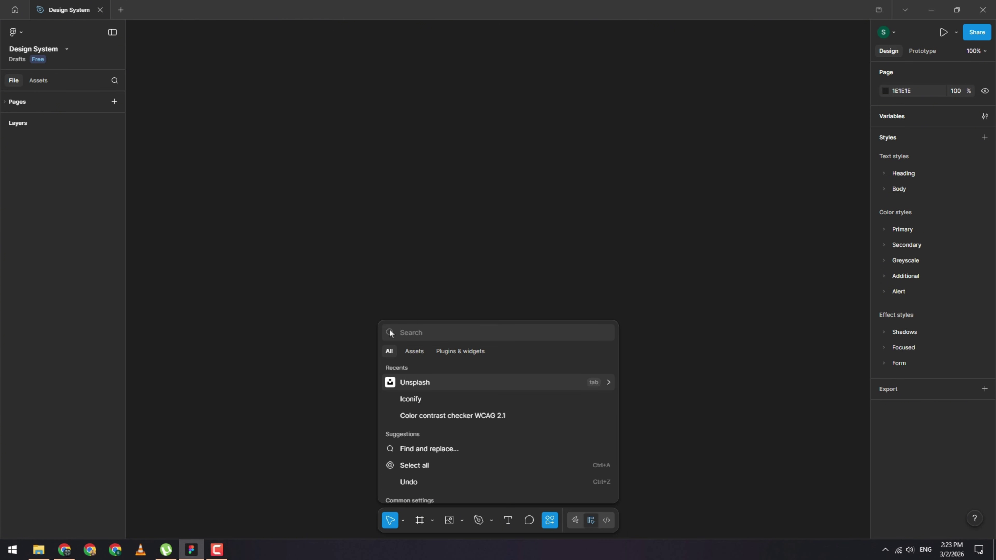
{"action": "left_click", "coordinate": [409, 352]}
{"action": "left_click", "coordinate": [437, 353]}
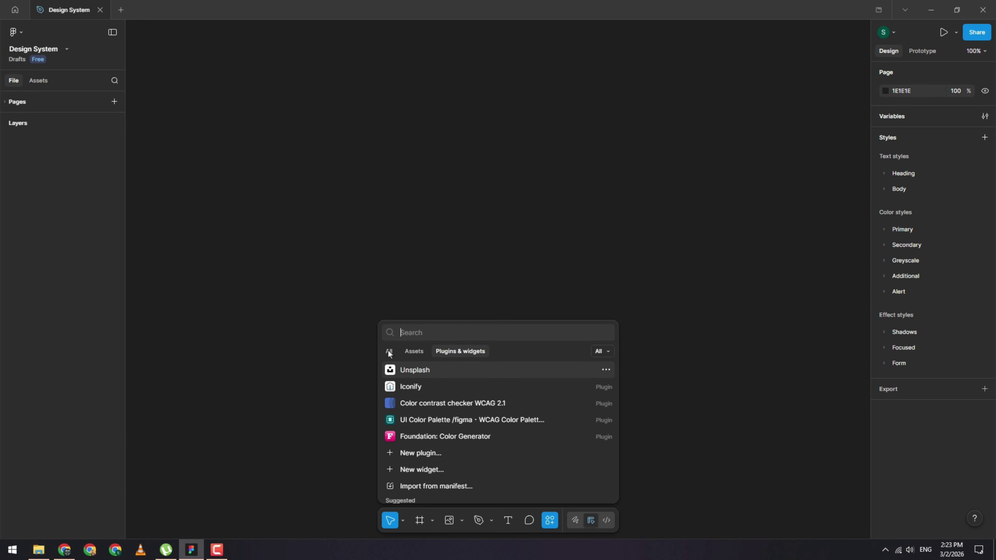
{"action": "left_click", "coordinate": [338, 374]}
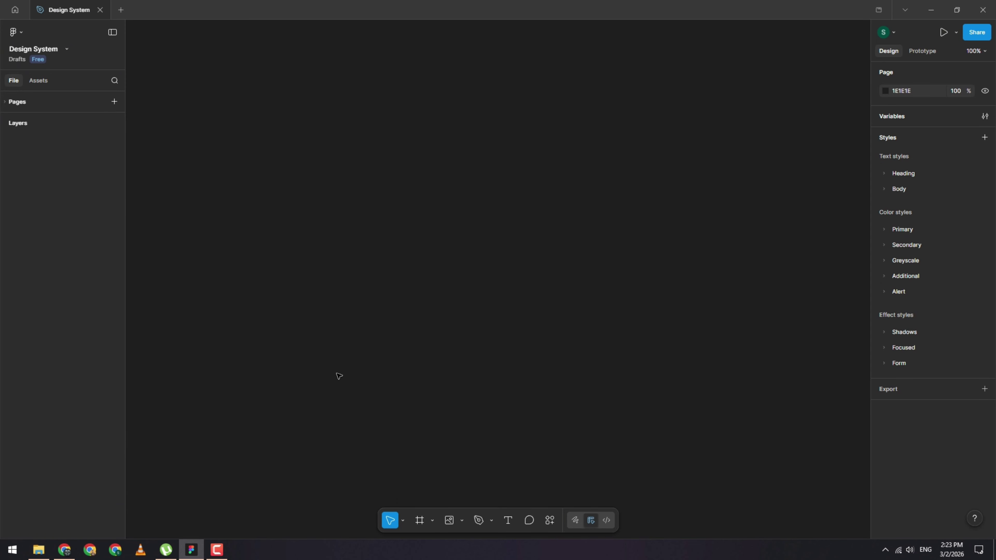
{"action": "left_click", "coordinate": [463, 521]}
{"action": "left_click", "coordinate": [432, 521]}
{"action": "left_click", "coordinate": [433, 520]}
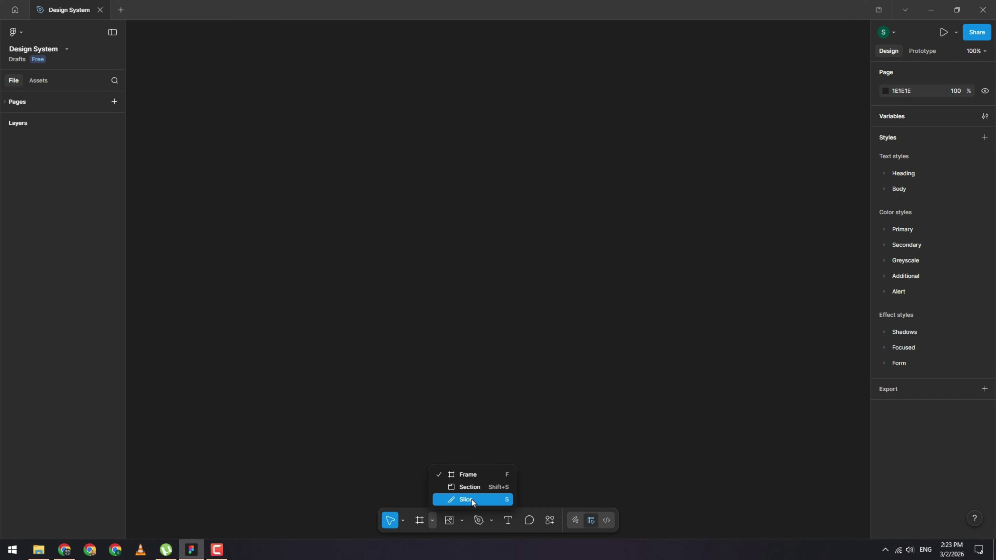
{"action": "left_click", "coordinate": [477, 366]}
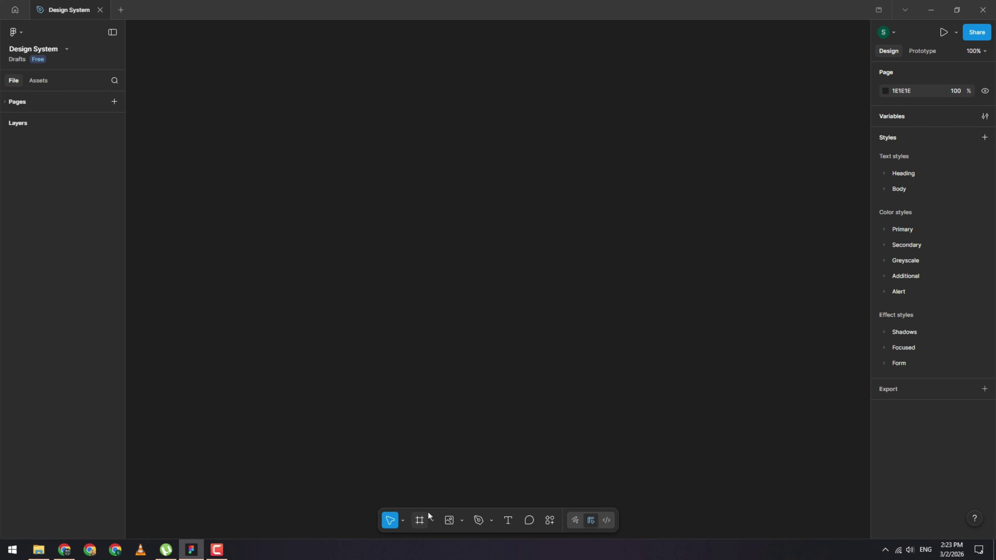
Step: Create a frame from the iPhone 17 preset (402 × 874) and delete it
{"action": "key", "text": "f"}
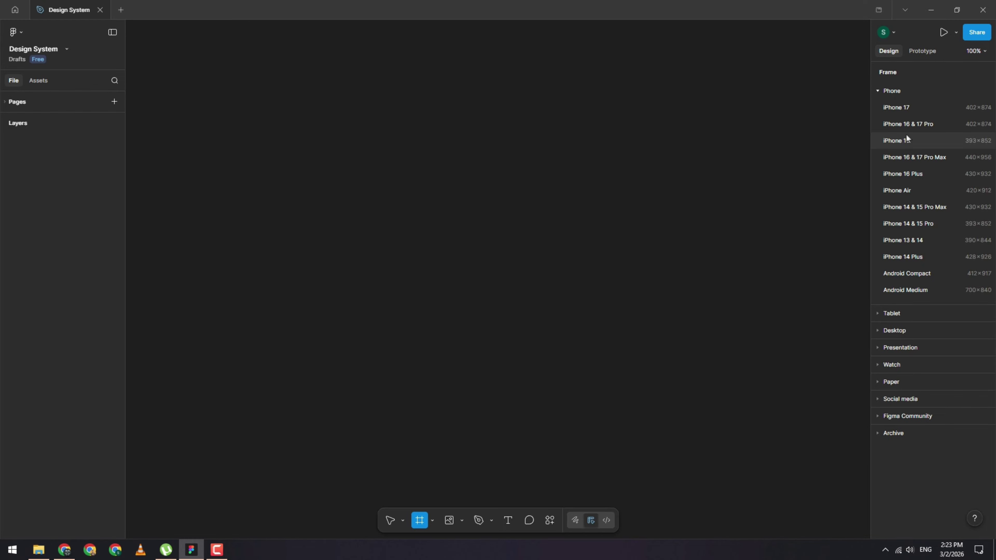
{"action": "left_click", "coordinate": [892, 112]}
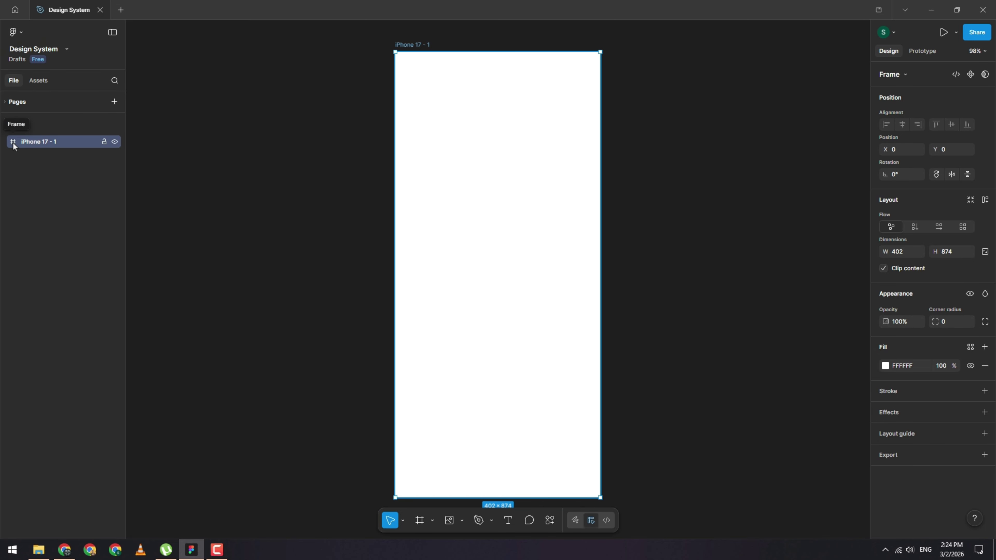
{"action": "left_click", "coordinate": [704, 187]}
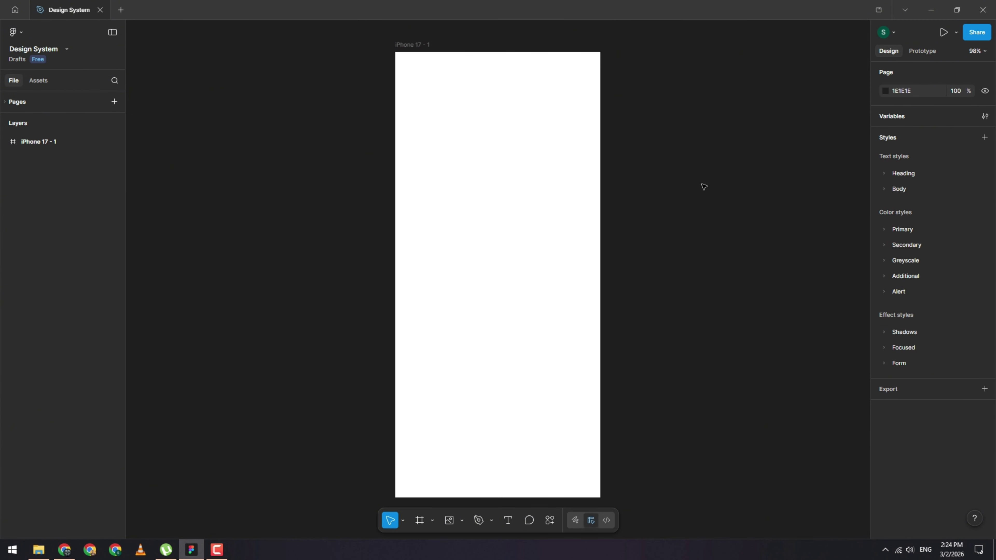
{"action": "left_click", "coordinate": [451, 400]}
{"action": "key", "text": "Delete"}
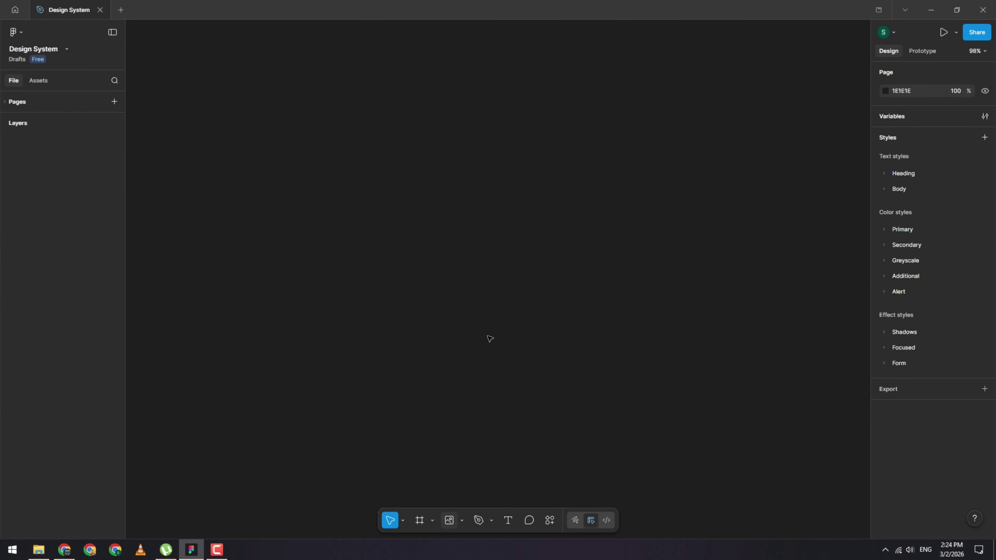
Step: Look through the tablet and desktop frame presets, create a 1440 × 1024 Desktop frame and delete it
{"action": "key", "text": "f"}
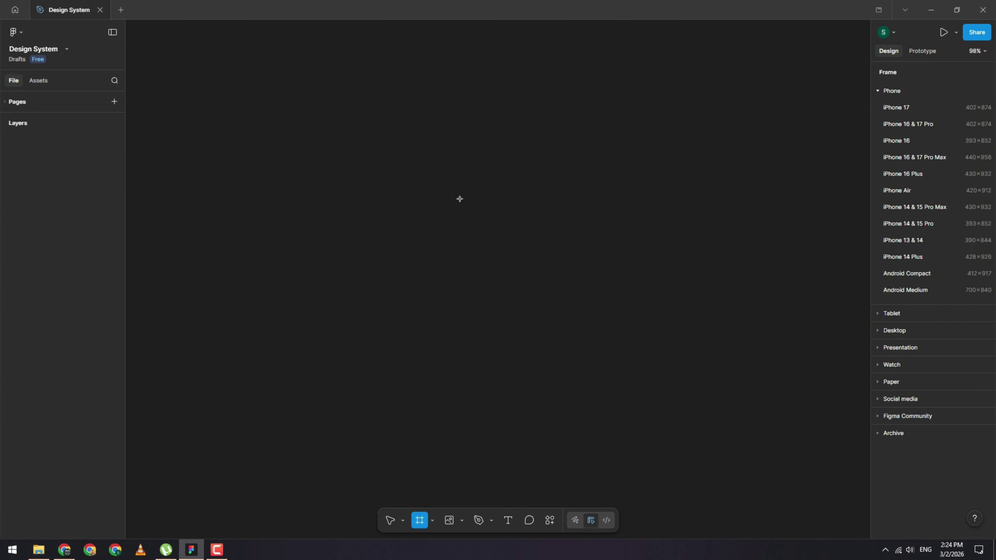
{"action": "left_click", "coordinate": [880, 314]}
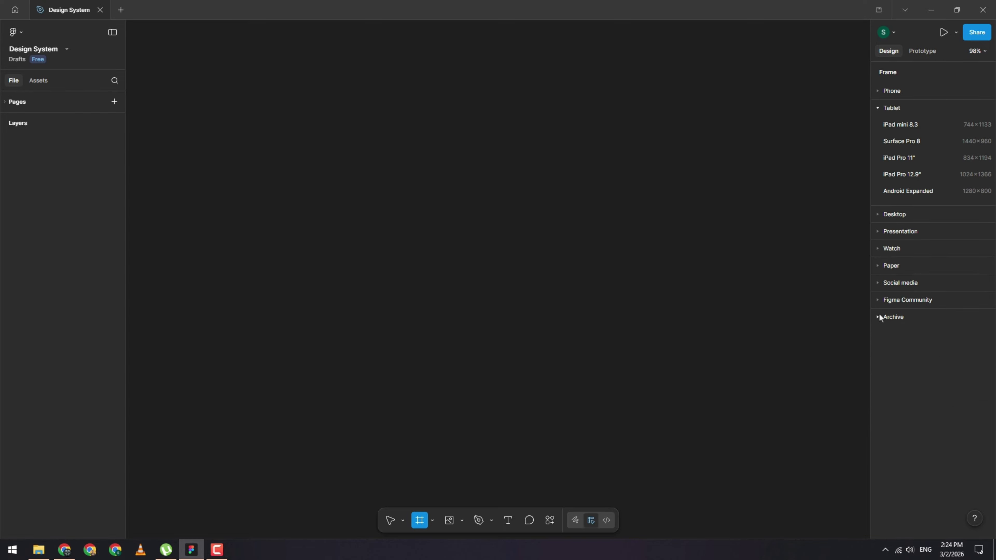
{"action": "left_click", "coordinate": [879, 108]}
{"action": "left_click", "coordinate": [878, 125]}
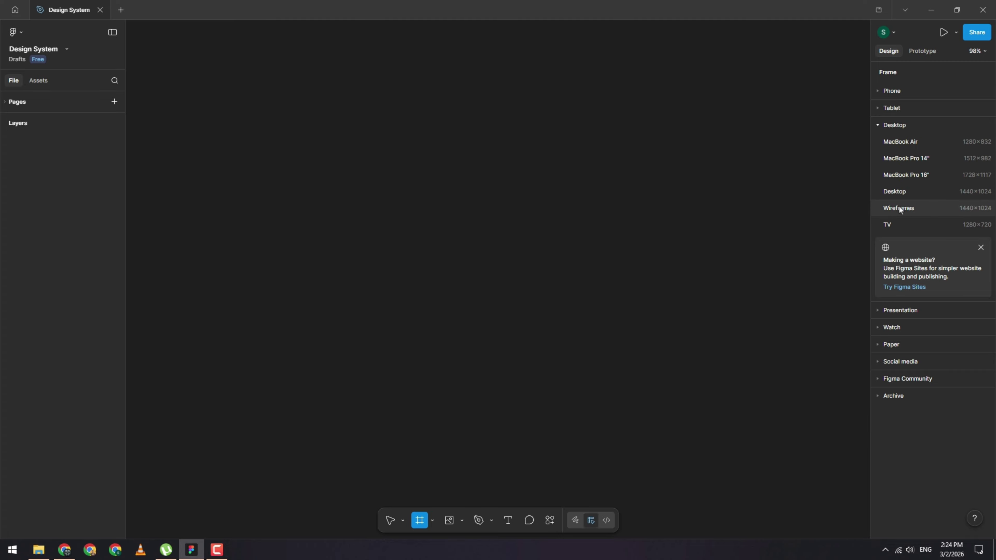
{"action": "left_click", "coordinate": [898, 192]}
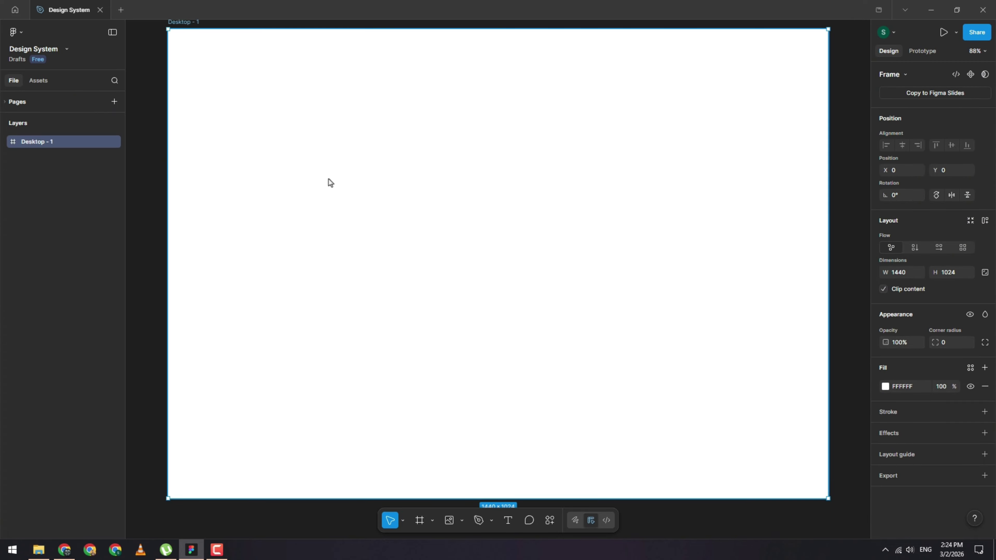
{"action": "key", "text": "Delete"}
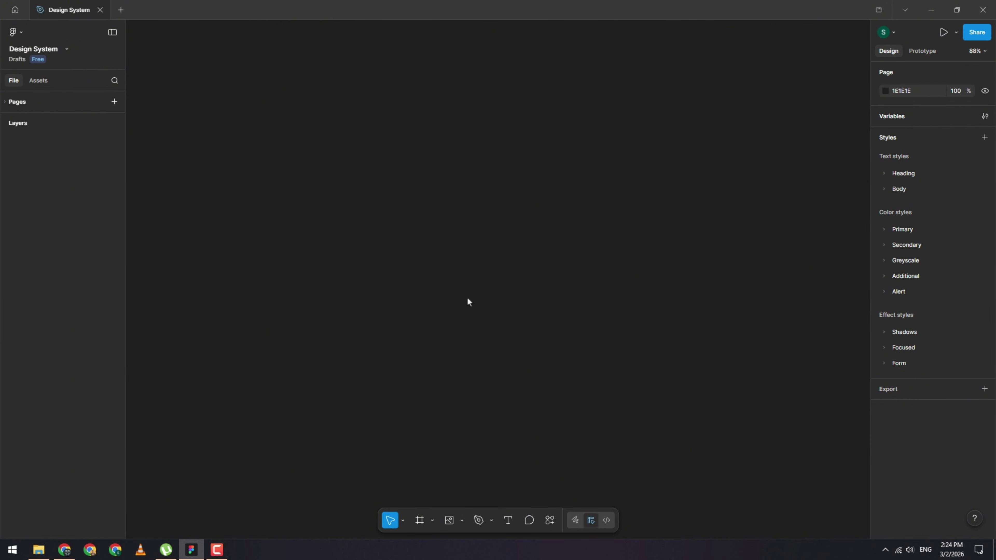
Step: Draw a custom portrait frame about 430 × 863 and move it to about X 29, Y -69
{"action": "key", "text": "f"}
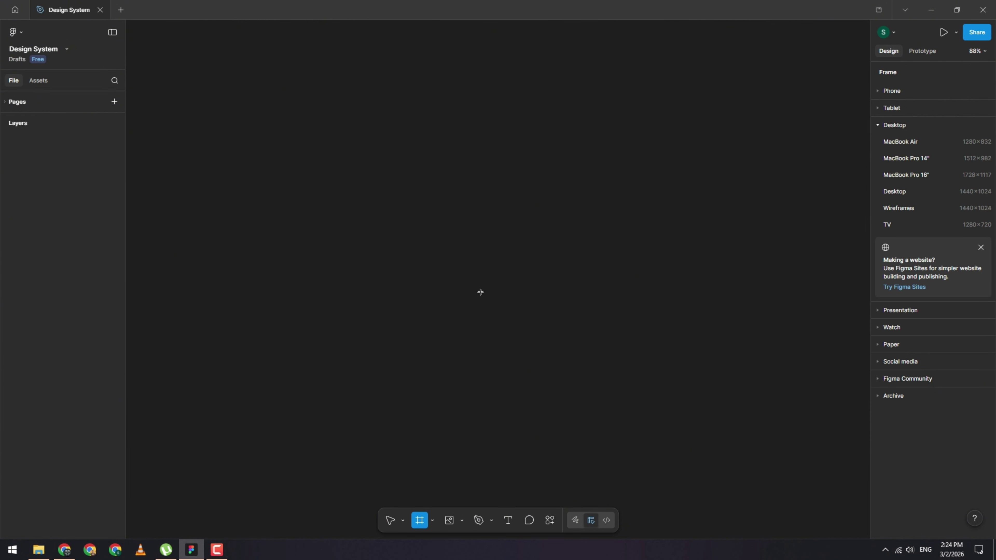
{"action": "left_click_drag", "start_coordinate": [382, 79], "coordinate": [630, 317]}
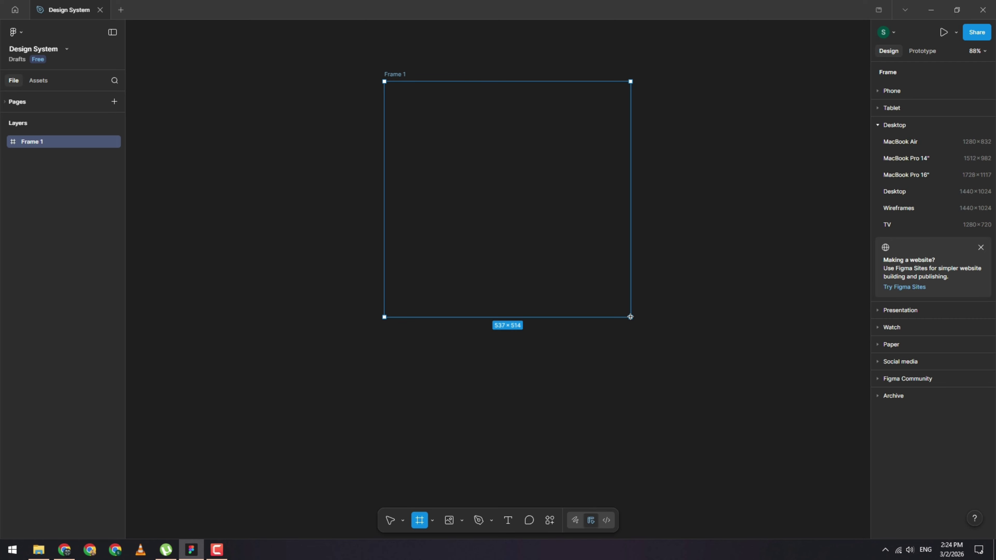
{"action": "left_click_drag", "start_coordinate": [630, 316], "coordinate": [611, 301]}
{"action": "key", "text": "shift"}
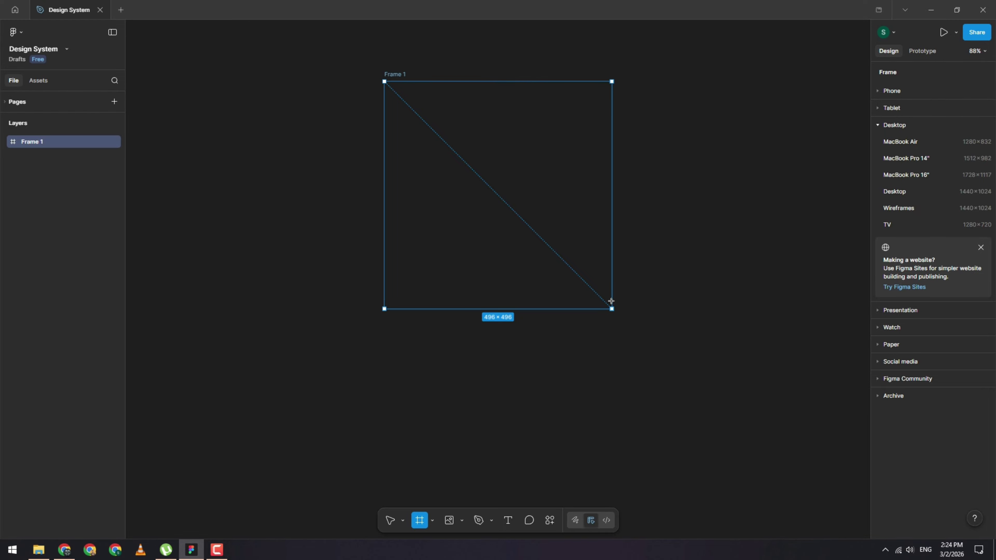
{"action": "left_click_drag", "start_coordinate": [611, 301], "coordinate": [581, 477]}
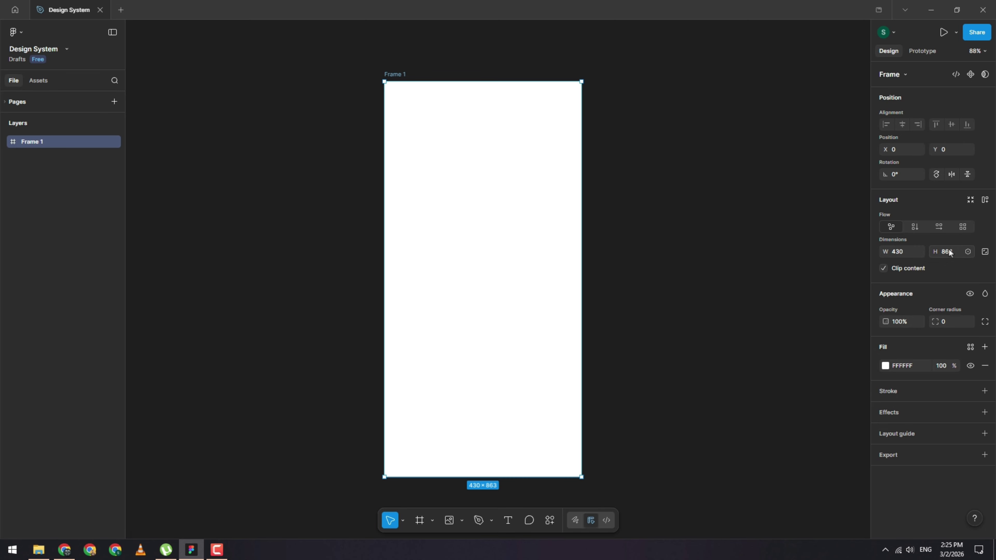
{"action": "left_click_drag", "start_coordinate": [530, 353], "coordinate": [555, 323]}
{"action": "left_click_drag", "start_coordinate": [562, 267], "coordinate": [549, 266]}
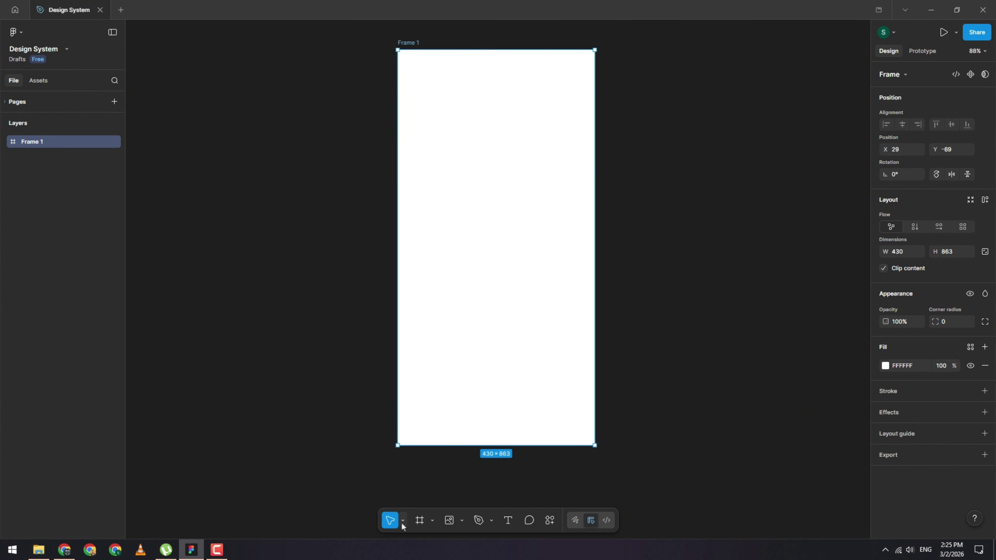
Step: Reposition the portrait frame on the canvas at about X 70, Y -35
{"action": "left_click_drag", "start_coordinate": [520, 334], "coordinate": [514, 362]}
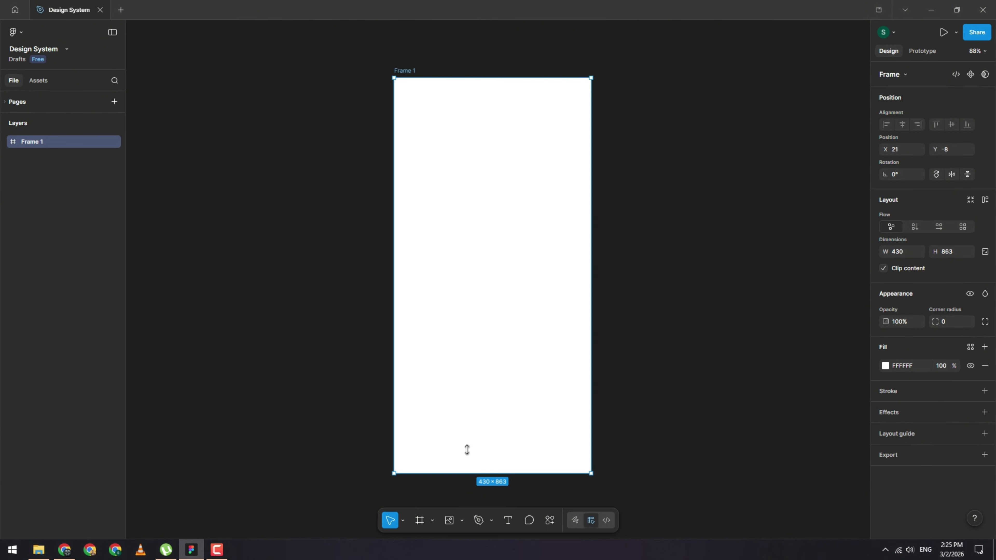
{"action": "left_click_drag", "start_coordinate": [516, 292], "coordinate": [556, 270]}
{"action": "left_click_drag", "start_coordinate": [556, 220], "coordinate": [531, 221]}
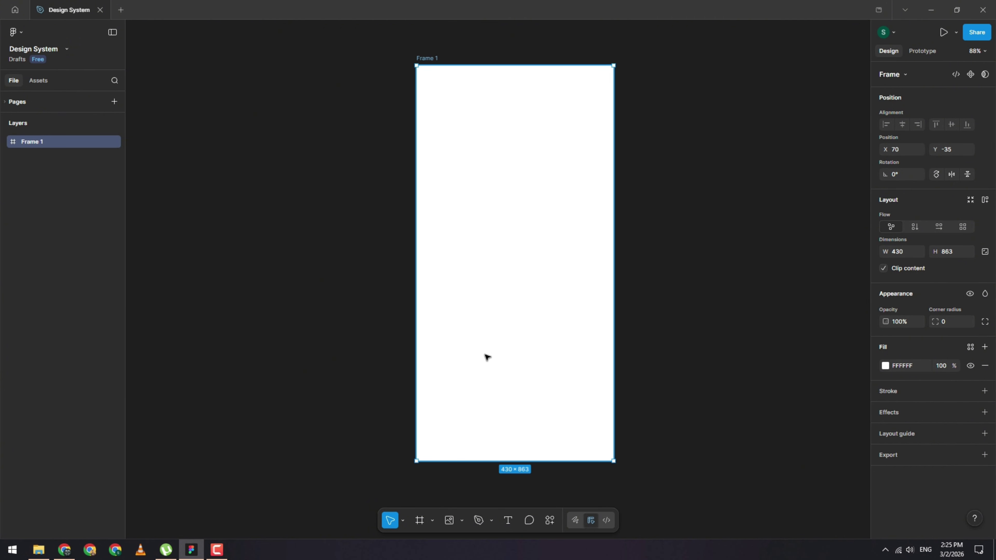
Step: Switch to the Hand tool and pan the canvas around the frame without moving the frame
{"action": "left_click", "coordinate": [403, 520]}
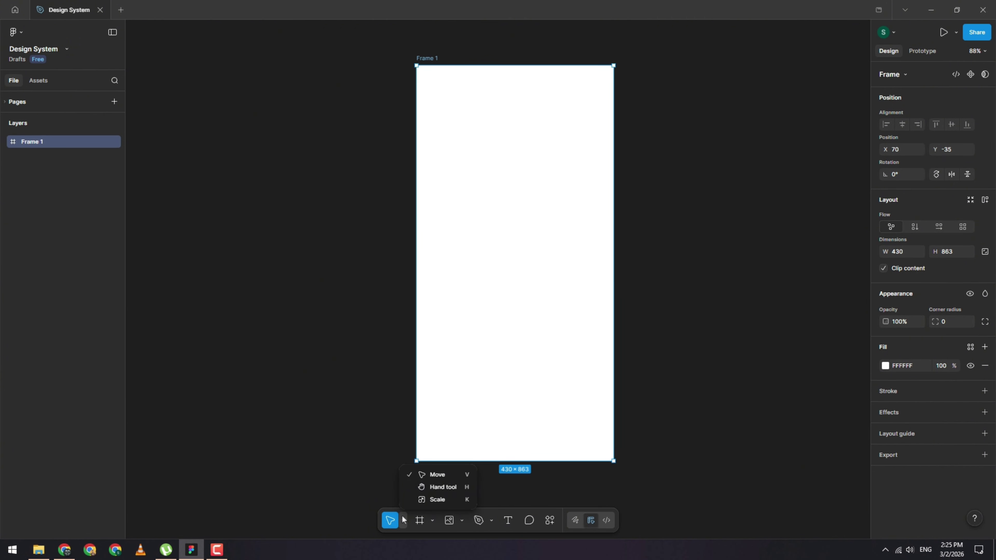
{"action": "left_click", "coordinate": [441, 488]}
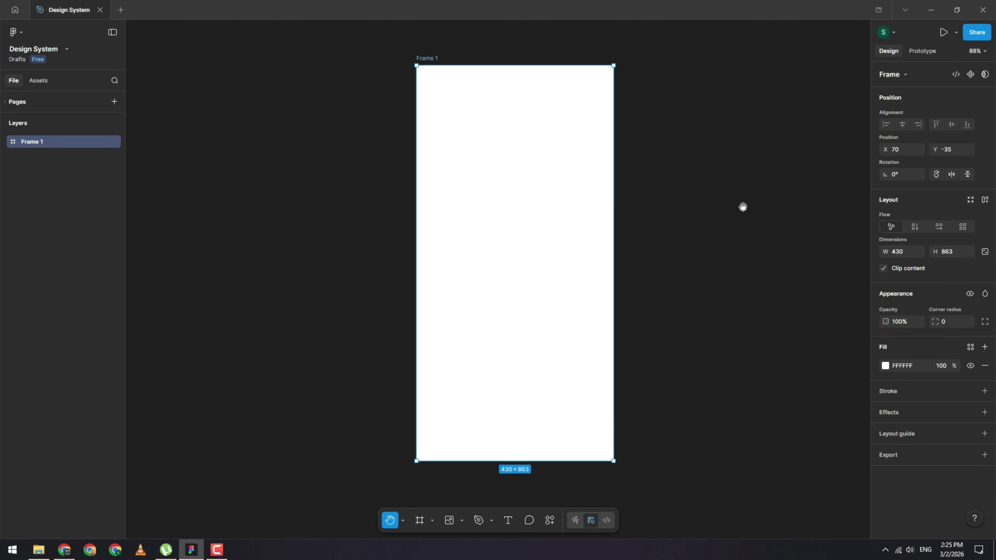
{"action": "left_click_drag", "start_coordinate": [740, 208], "coordinate": [706, 223]}
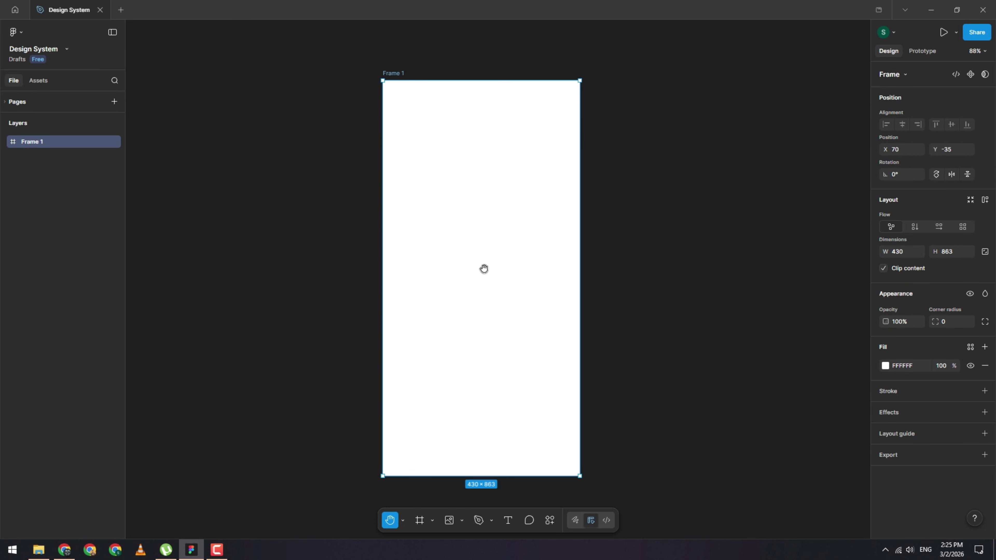
{"action": "left_click_drag", "start_coordinate": [484, 269], "coordinate": [509, 267]}
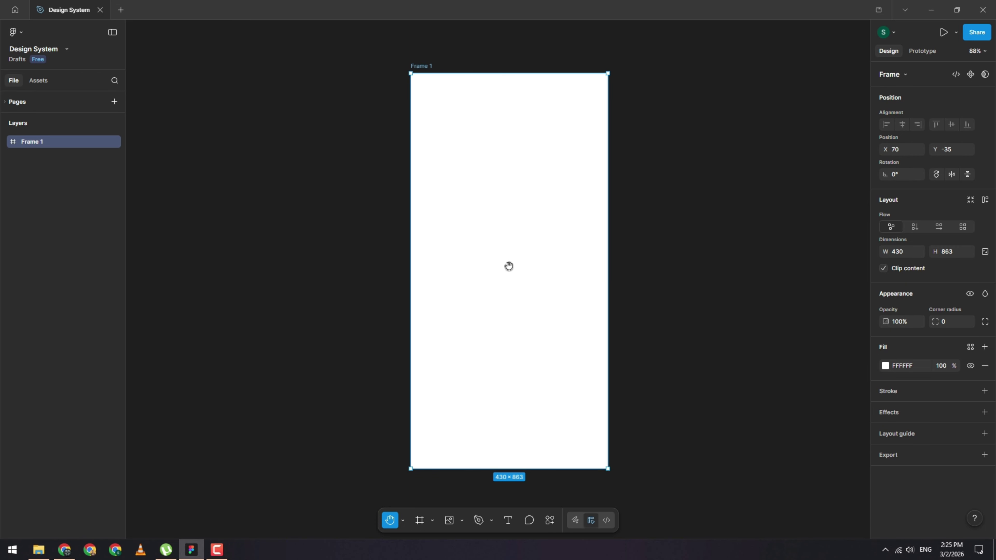
Step: Switch back to the Move tool and duplicate the frame beside the original at about X 558, Y -35
{"action": "left_click", "coordinate": [403, 521]}
{"action": "left_click", "coordinate": [427, 473]}
{"action": "left_click_drag", "start_coordinate": [516, 271], "coordinate": [739, 264]}
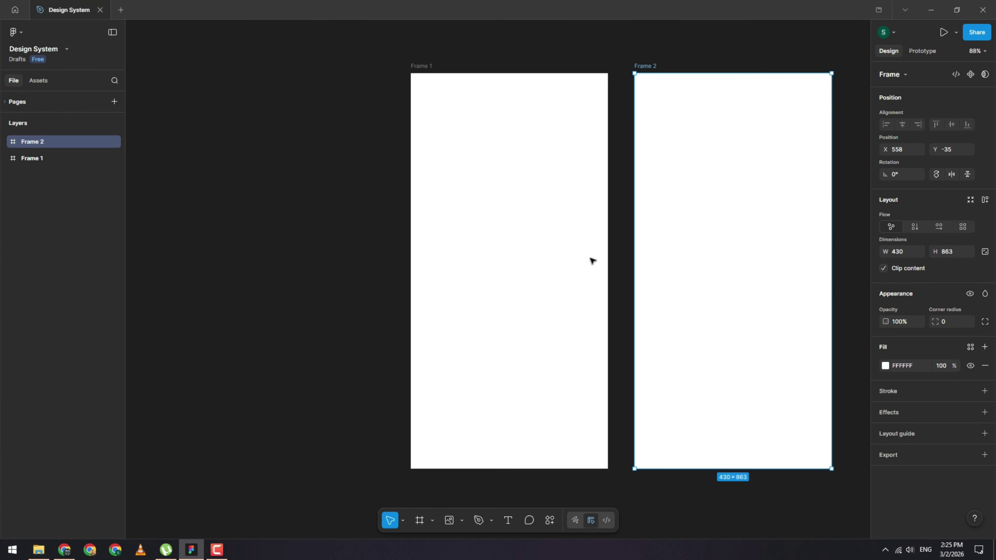
{"action": "scroll", "coordinate": [569, 257], "scroll_direction": "right", "scroll_amount": 3}
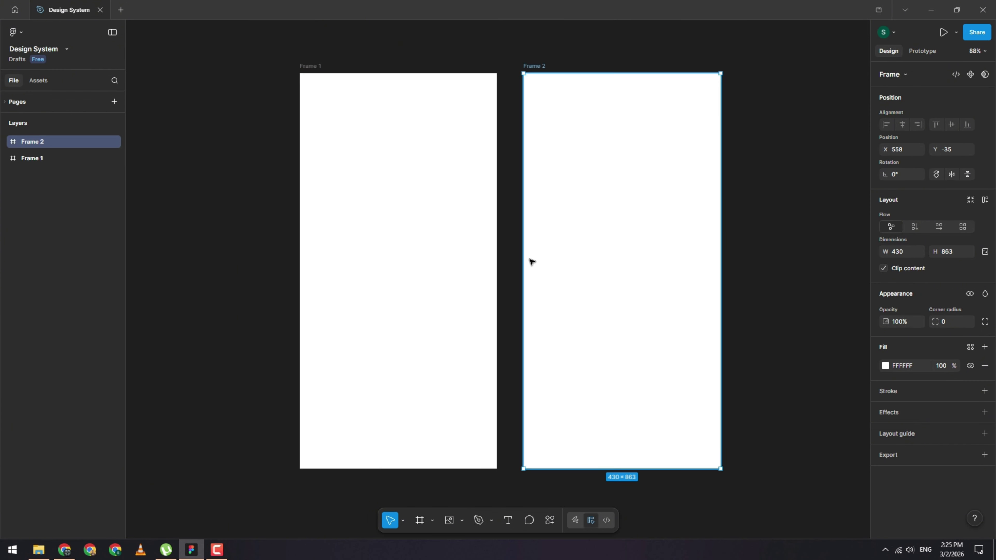
Step: Move the original frame closer to its copy, at about X 90, Y -35, and deselect it
{"action": "mouse_move", "coordinate": [436, 261]}
{"action": "left_mouse_down"}
{"action": "mouse_move", "coordinate": [384, 225]}
{"action": "mouse_move", "coordinate": [346, 305]}
{"action": "mouse_move", "coordinate": [414, 245]}
{"action": "mouse_move", "coordinate": [318, 269]}
{"action": "mouse_move", "coordinate": [387, 294]}
{"action": "mouse_move", "coordinate": [435, 263]}
{"action": "left_mouse_up"}
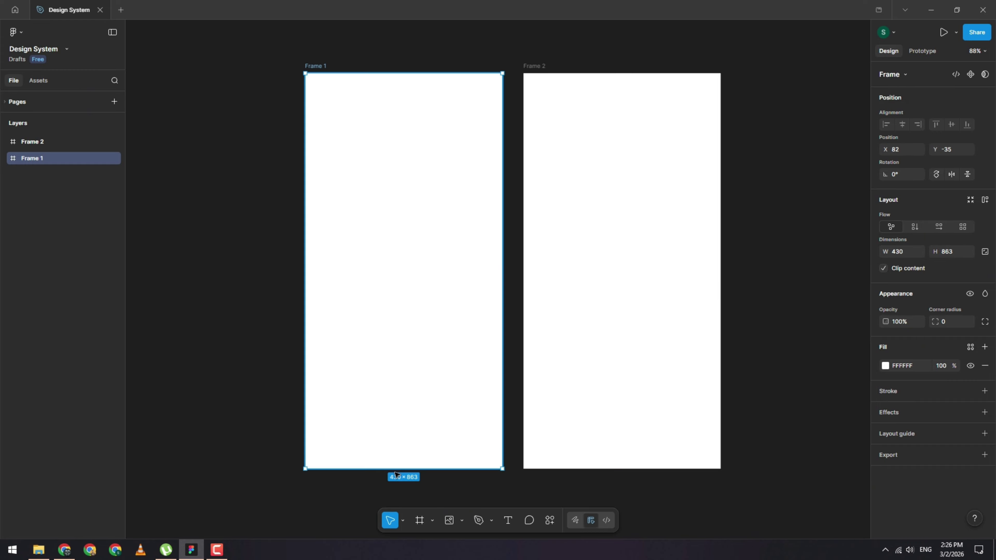
{"action": "left_click", "coordinate": [404, 521]}
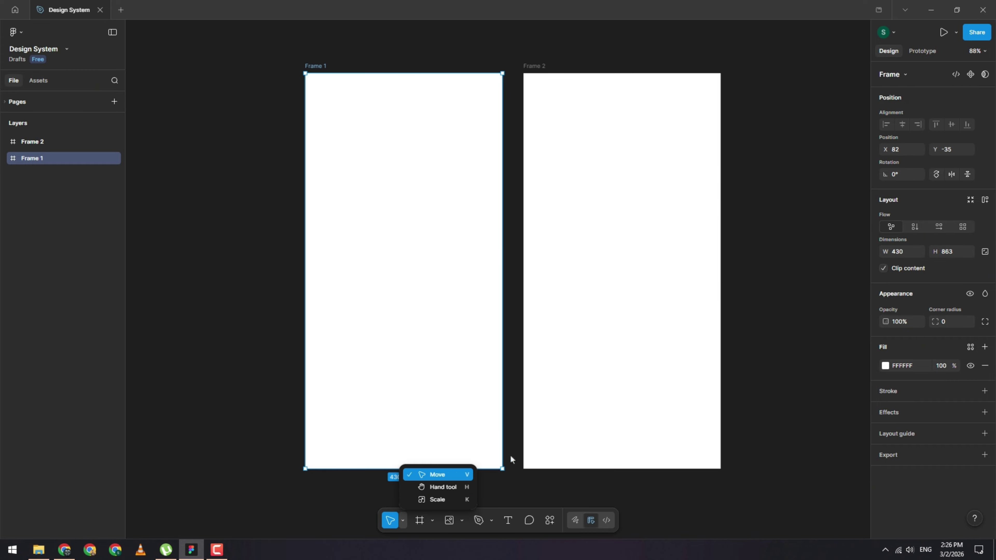
{"action": "left_click", "coordinate": [781, 300]}
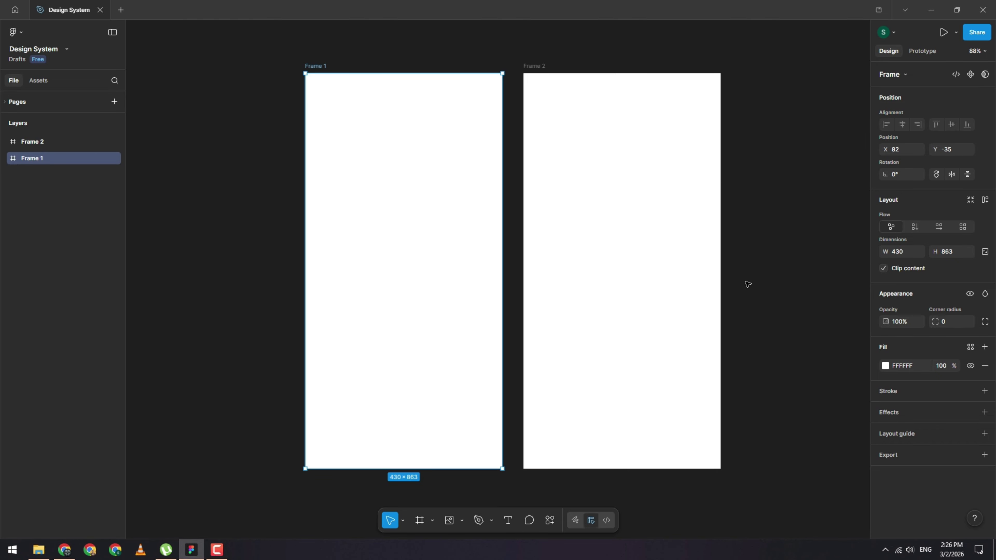
{"action": "mouse_move", "coordinate": [776, 204]}
{"action": "left_mouse_down"}
{"action": "mouse_move", "coordinate": [731, 265]}
{"action": "mouse_move", "coordinate": [540, 258]}
{"action": "mouse_move", "coordinate": [719, 147]}
{"action": "mouse_move", "coordinate": [849, 113]}
{"action": "mouse_move", "coordinate": [729, 127]}
{"action": "mouse_move", "coordinate": [749, 245]}
{"action": "mouse_move", "coordinate": [801, 201]}
{"action": "mouse_move", "coordinate": [777, 200]}
{"action": "left_mouse_up"}
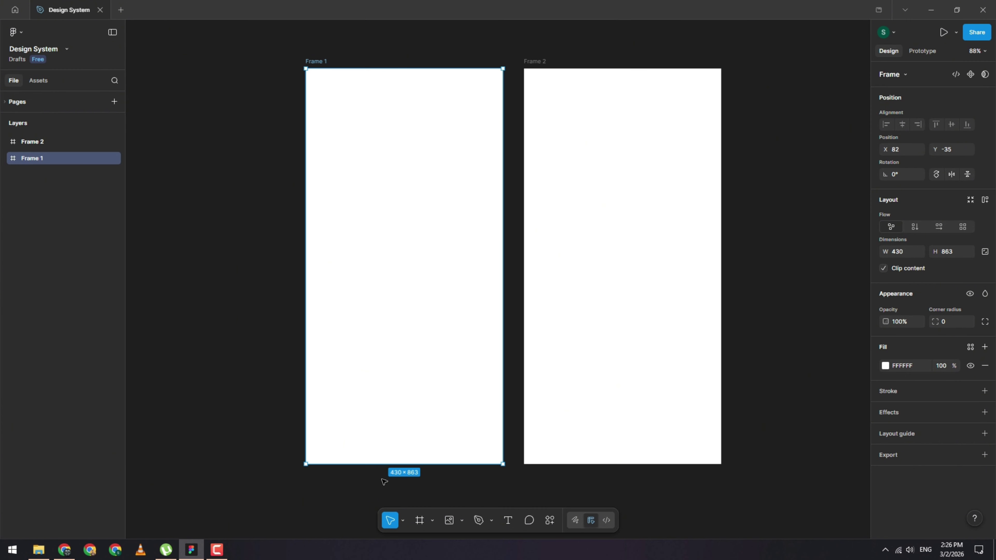
{"action": "mouse_move", "coordinate": [439, 284]}
{"action": "left_mouse_down"}
{"action": "mouse_move", "coordinate": [407, 285]}
{"action": "mouse_move", "coordinate": [405, 296]}
{"action": "mouse_move", "coordinate": [451, 282]}
{"action": "mouse_move", "coordinate": [440, 284]}
{"action": "left_mouse_up"}
{"action": "left_click", "coordinate": [512, 336]}
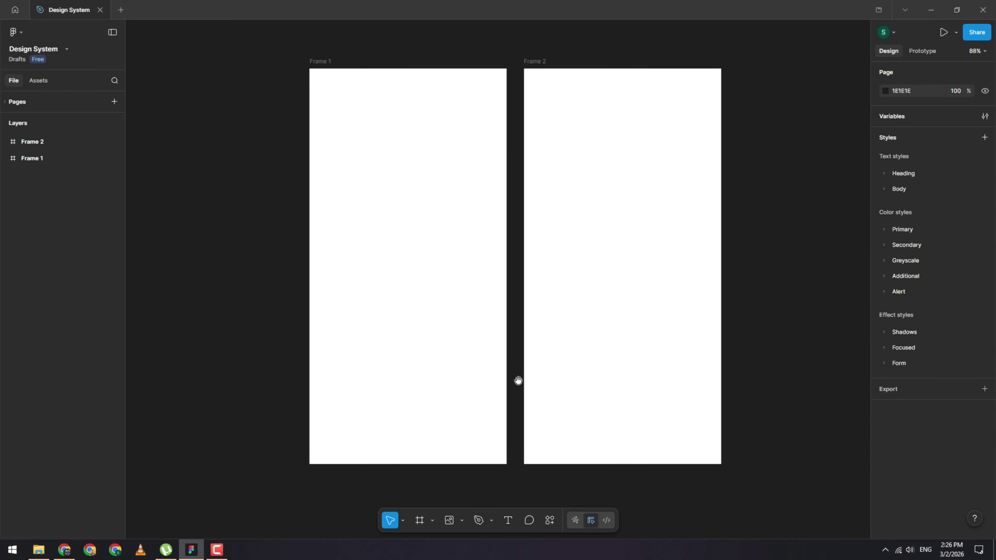
{"action": "left_click_drag", "start_coordinate": [729, 206], "coordinate": [738, 184]}
Step: Activate the Scale tool and select the duplicated frame
{"action": "left_click", "coordinate": [403, 520]}
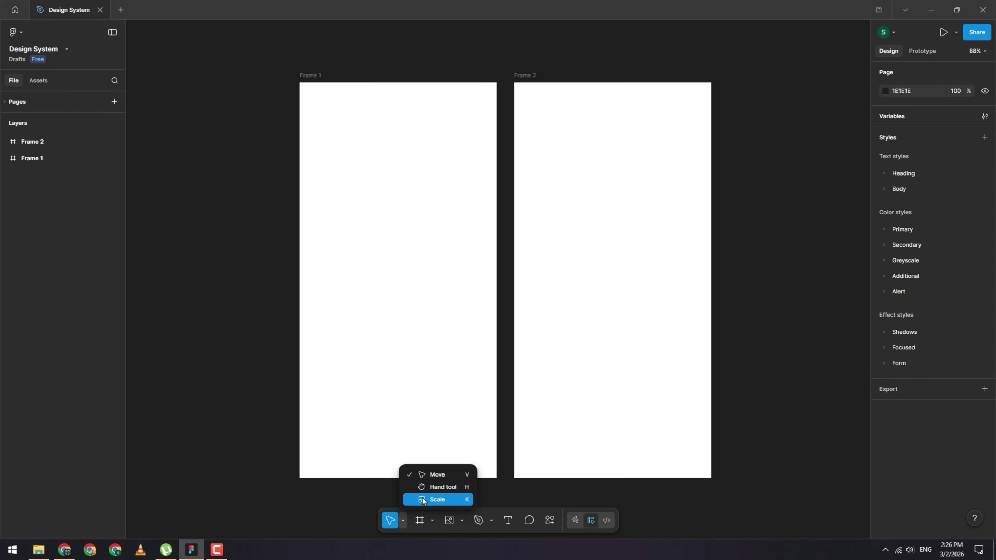
{"action": "left_click", "coordinate": [665, 289]}
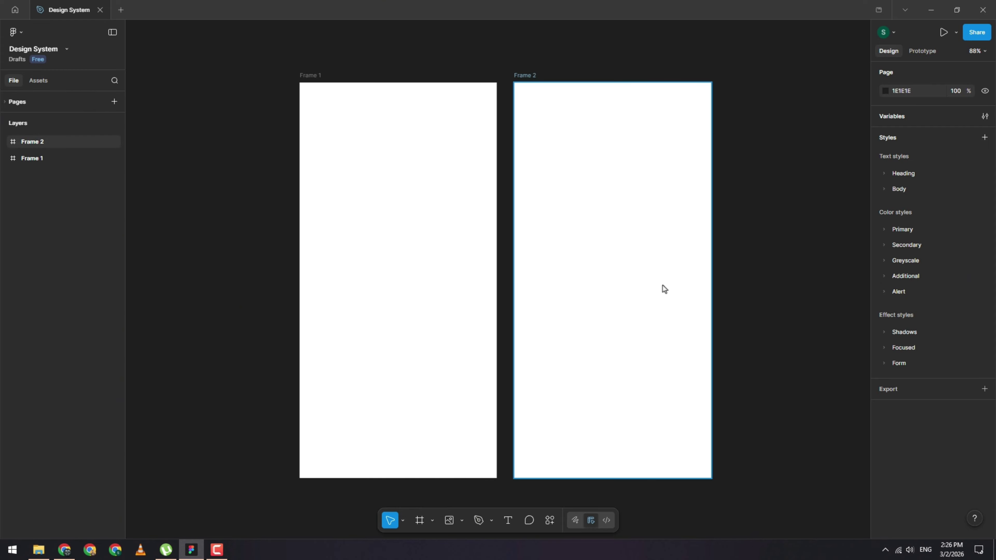
{"action": "left_click", "coordinate": [402, 520]}
{"action": "left_click", "coordinate": [415, 500]}
{"action": "left_click", "coordinate": [639, 300]}
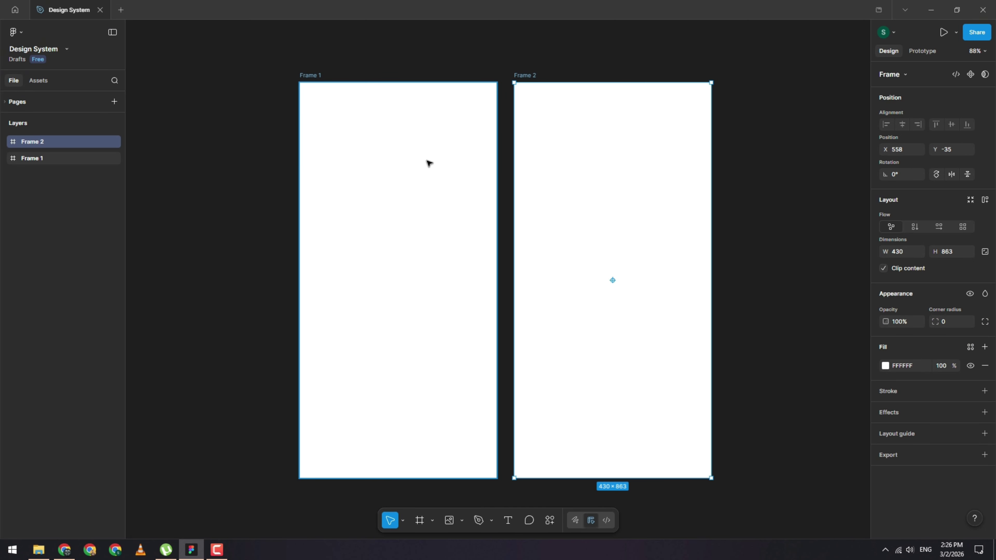
Step: Try narrowing the original frame to about 182 wide with the Move tool and undo the resize
{"action": "left_click", "coordinate": [400, 142]}
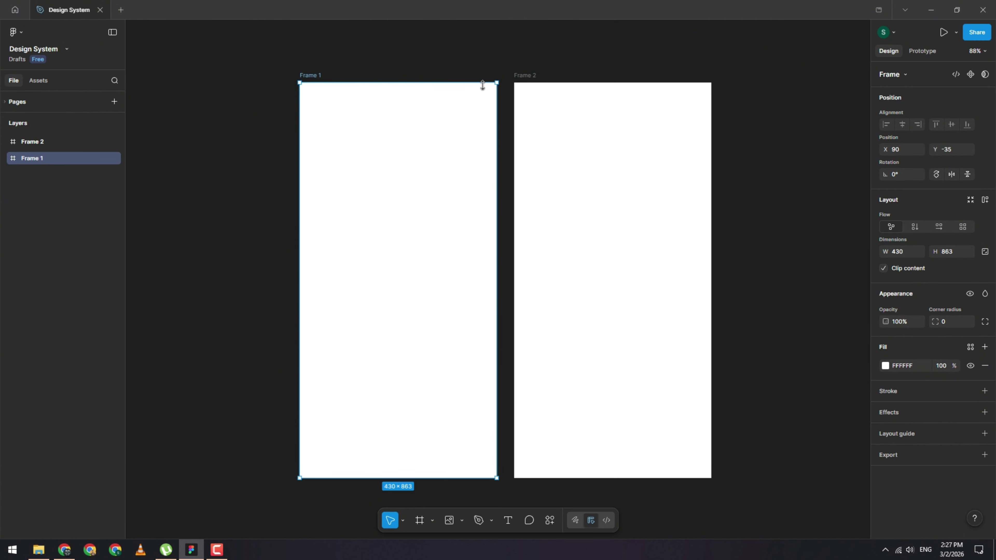
{"action": "left_click_drag", "start_coordinate": [495, 89], "coordinate": [381, 94]}
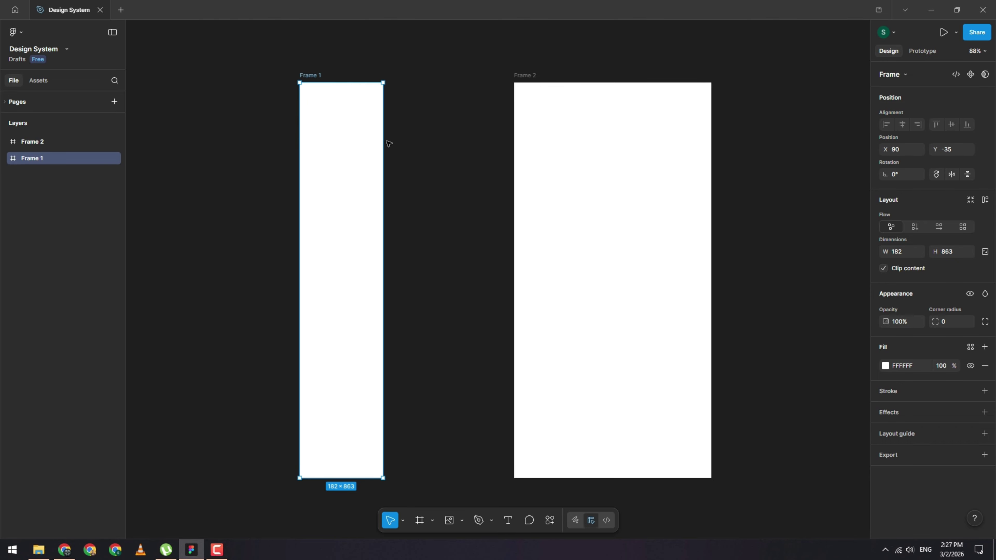
{"action": "key", "text": "ctrl+z"}
Step: Scale the duplicated frame down proportionally to about 374 × 751 with the Scale tool, and close the scale settings
{"action": "left_click", "coordinate": [534, 74]}
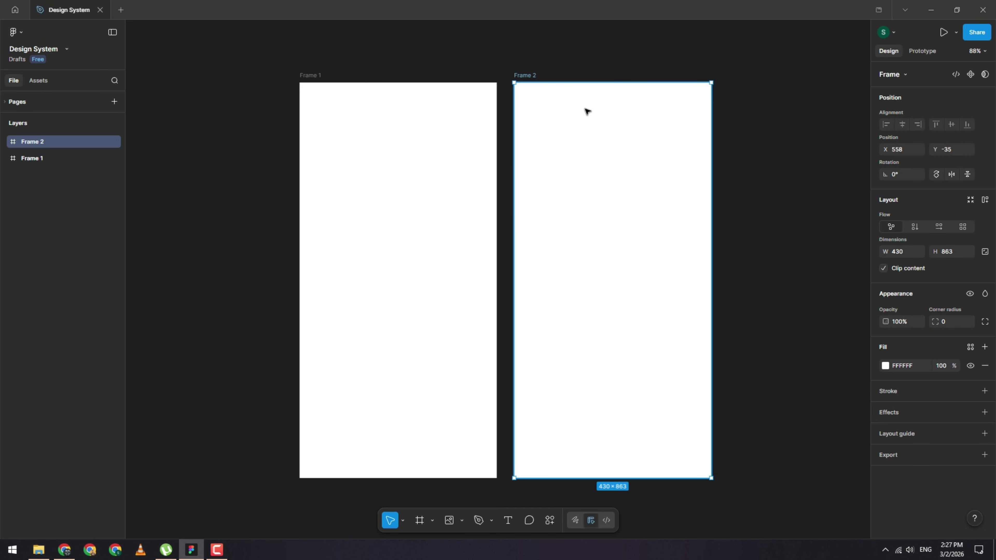
{"action": "key", "text": "k"}
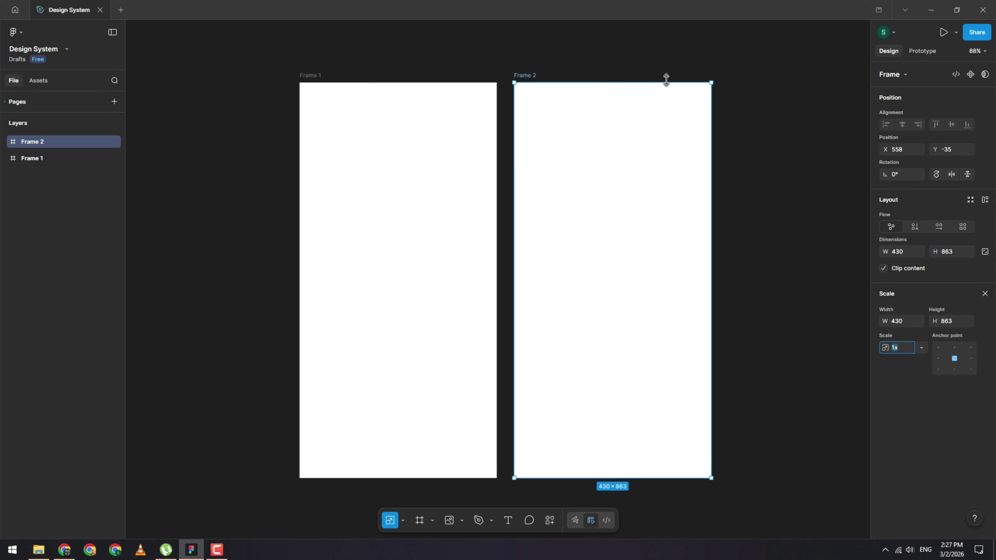
{"action": "left_click_drag", "start_coordinate": [665, 81], "coordinate": [659, 221]}
{"action": "left_click_drag", "start_coordinate": [625, 181], "coordinate": [705, 200]}
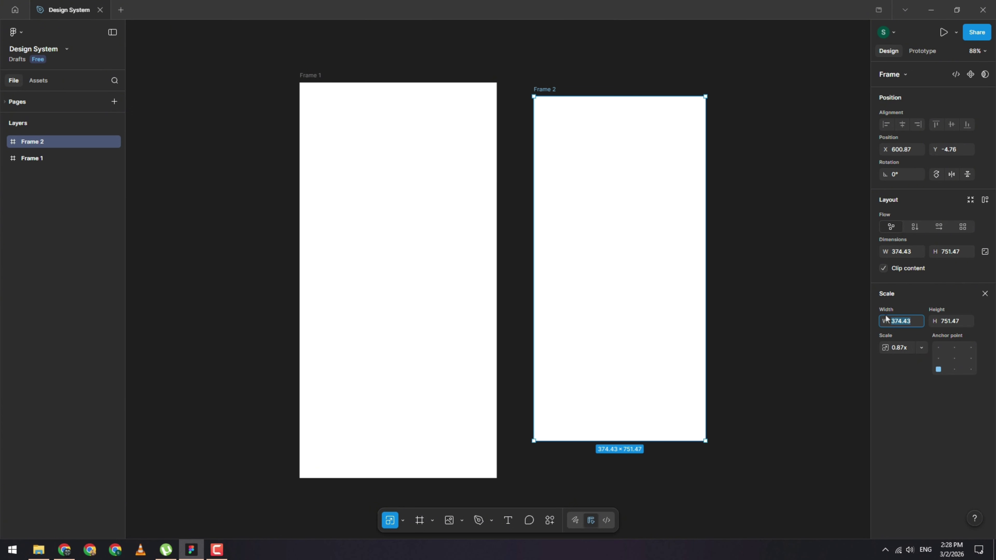
{"action": "left_click", "coordinate": [776, 273]}
{"action": "left_click", "coordinate": [658, 203]}
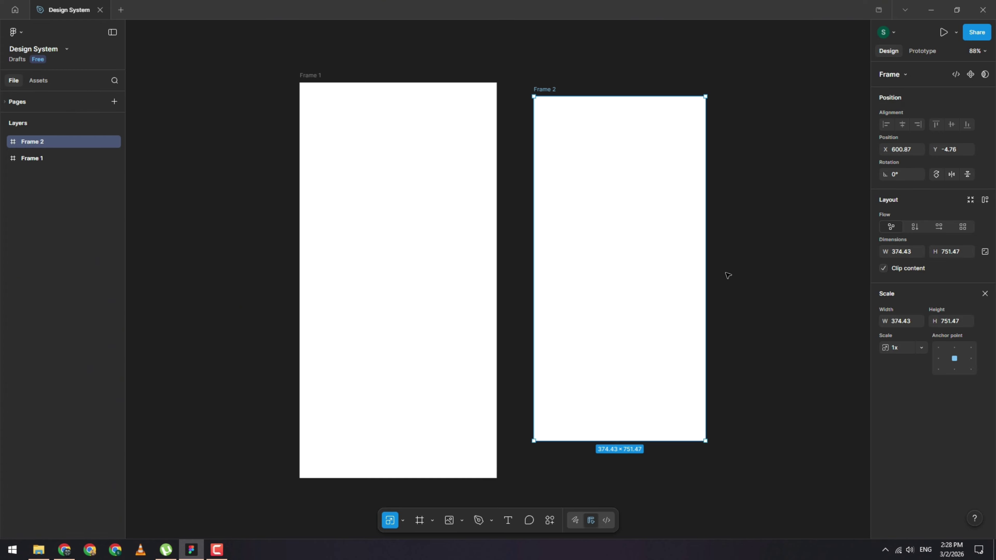
{"action": "left_click", "coordinate": [984, 297]}
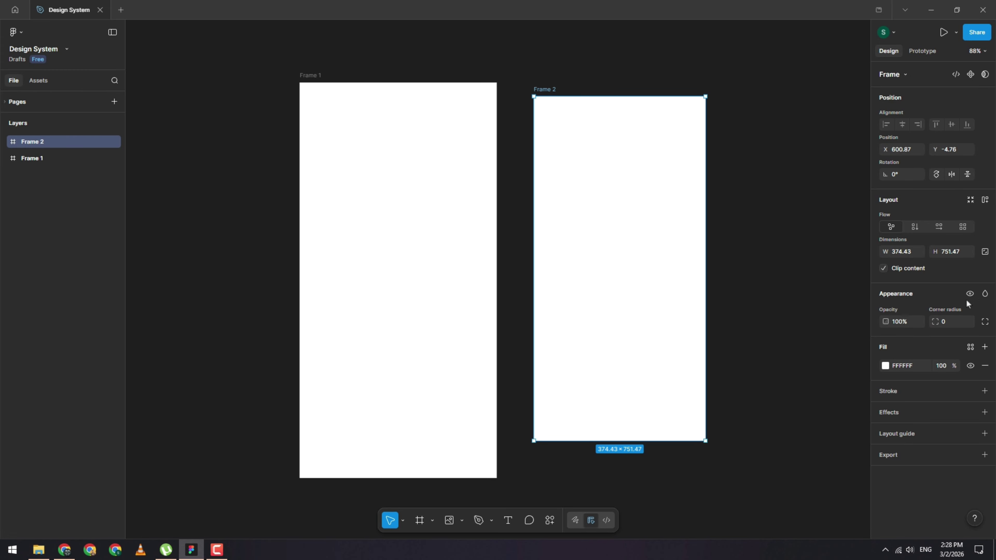
Step: Move the scaled frame to about X 581, Y -35, aligning its top edge with the original frame
{"action": "mouse_move", "coordinate": [567, 289]}
{"action": "left_mouse_down"}
{"action": "mouse_move", "coordinate": [655, 309]}
{"action": "mouse_move", "coordinate": [563, 281]}
{"action": "left_mouse_up"}
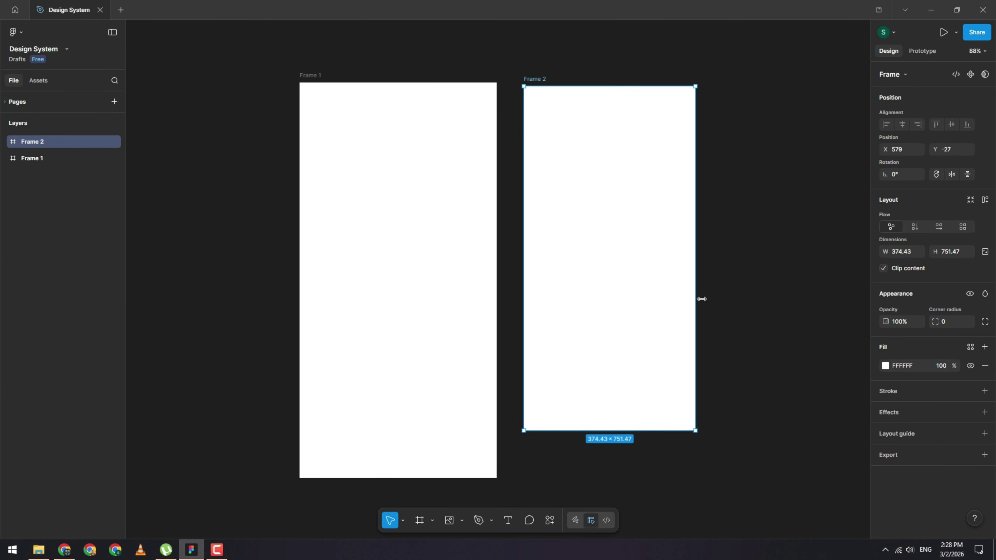
{"action": "key", "text": "k"}
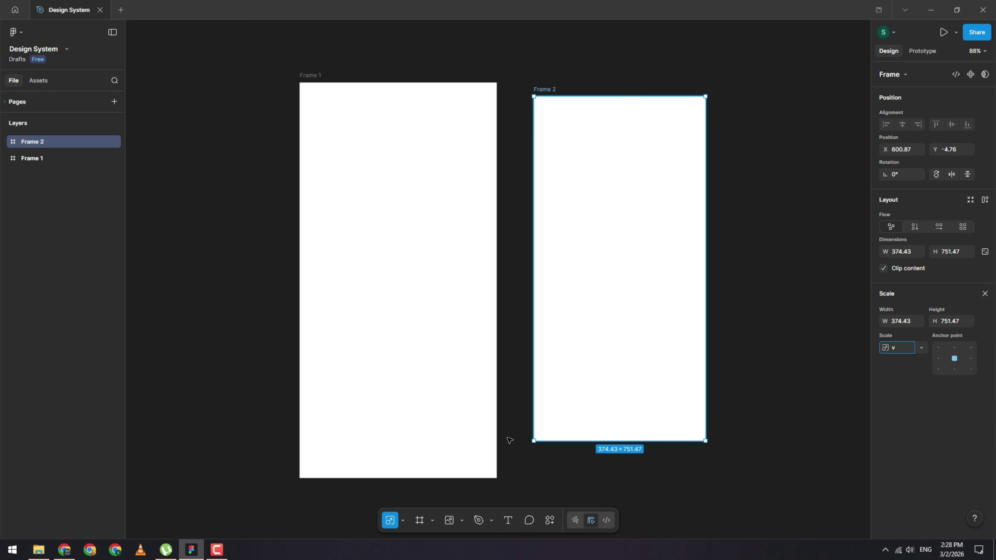
{"action": "left_click", "coordinate": [771, 340]}
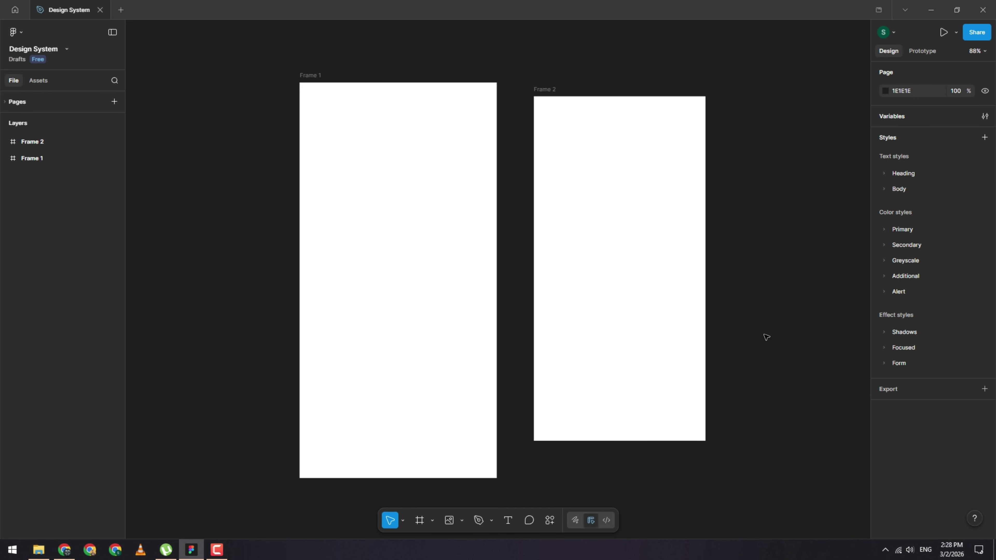
{"action": "left_click", "coordinate": [672, 278]}
{"action": "left_click_drag", "start_coordinate": [549, 91], "coordinate": [539, 77]}
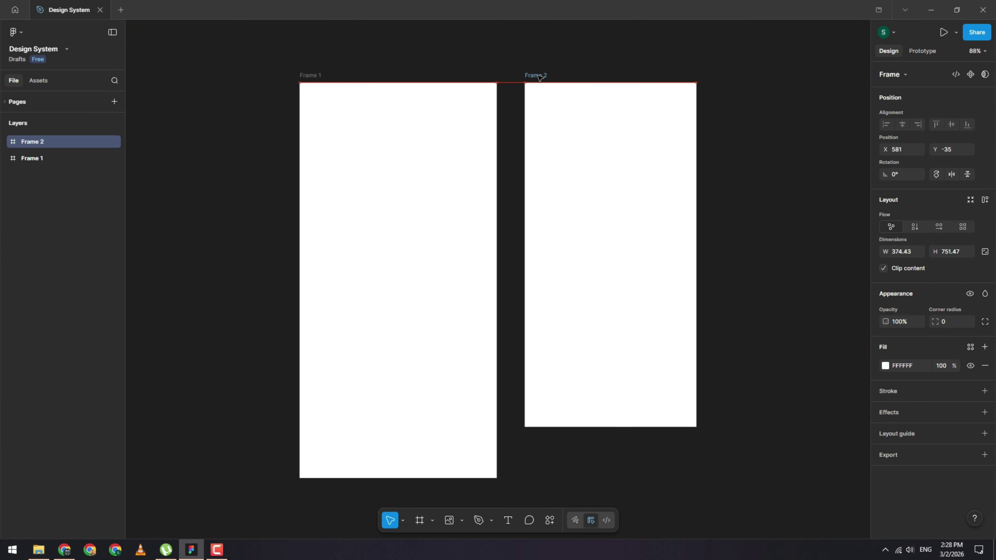
Step: Draw a section of about 1659 × 1469 enclosing both frames
{"action": "left_click", "coordinate": [402, 521]}
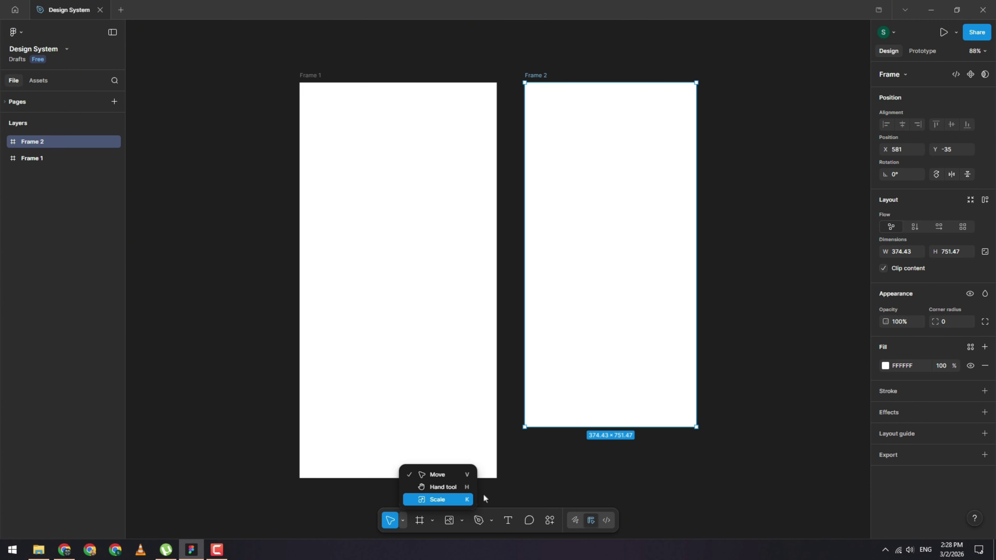
{"action": "left_click", "coordinate": [545, 499]}
{"action": "left_click", "coordinate": [433, 522]}
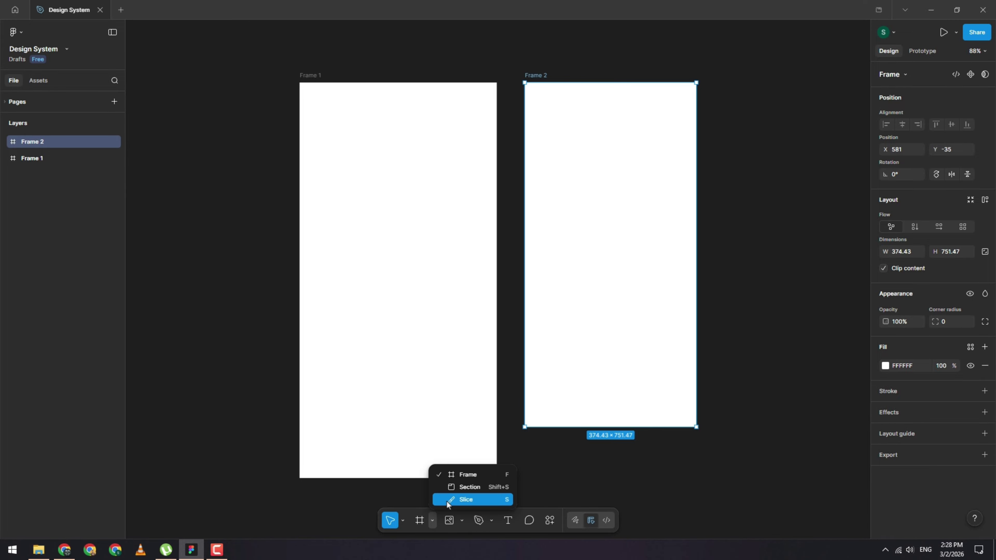
{"action": "left_click", "coordinate": [455, 486]}
{"action": "scroll", "coordinate": [402, 287], "scroll_direction": "down", "scroll_amount": 5}
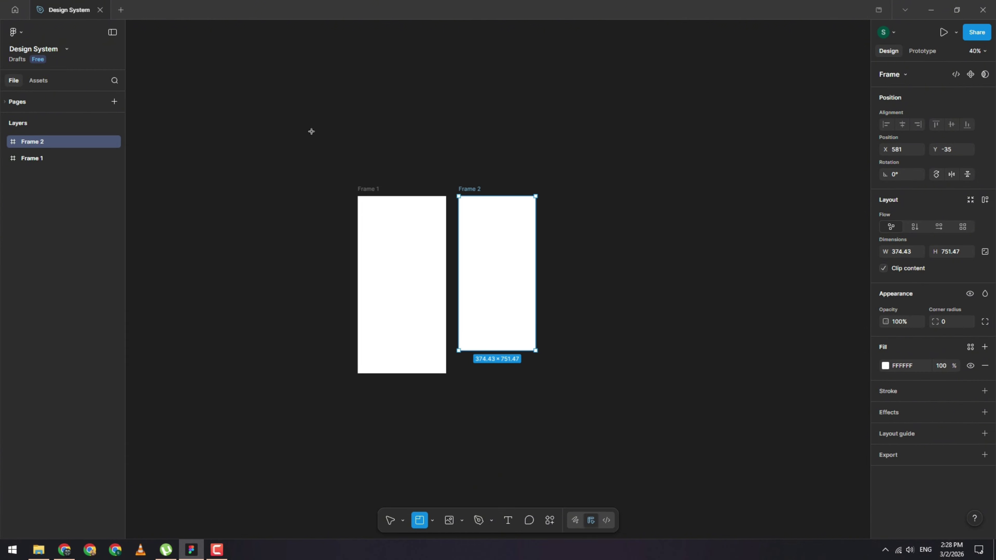
{"action": "left_click_drag", "start_coordinate": [306, 127], "coordinate": [647, 430]}
{"action": "scroll", "coordinate": [496, 245], "scroll_direction": "up", "scroll_amount": 3}
{"action": "scroll", "coordinate": [438, 231], "scroll_direction": "down", "scroll_amount": 3}
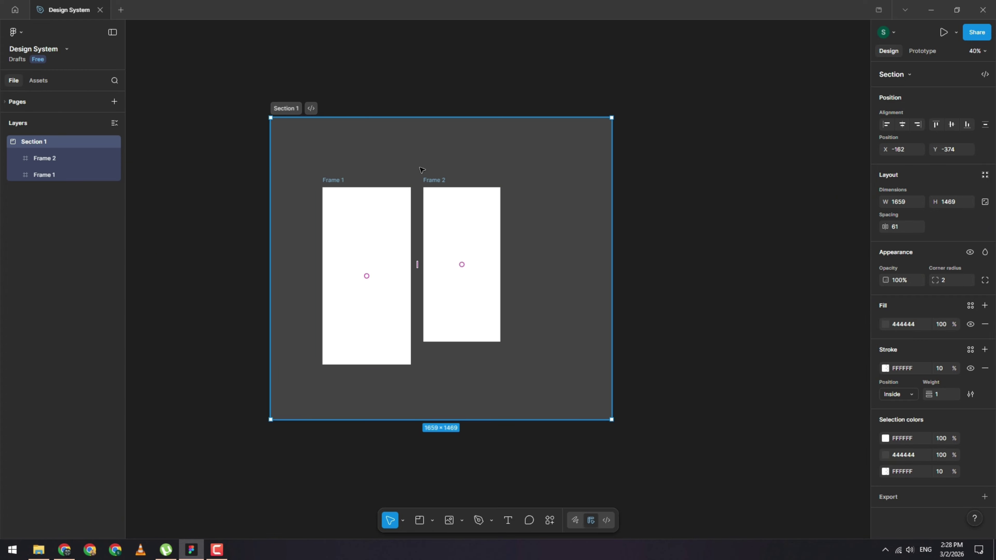
Step: Move the section to about X -46, Y -377 and rename it "Login"
{"action": "mouse_move", "coordinate": [285, 110]}
{"action": "left_mouse_down"}
{"action": "mouse_move", "coordinate": [299, 131]}
{"action": "mouse_move", "coordinate": [299, 105]}
{"action": "mouse_move", "coordinate": [348, 91]}
{"action": "mouse_move", "coordinate": [298, 95]}
{"action": "left_mouse_up"}
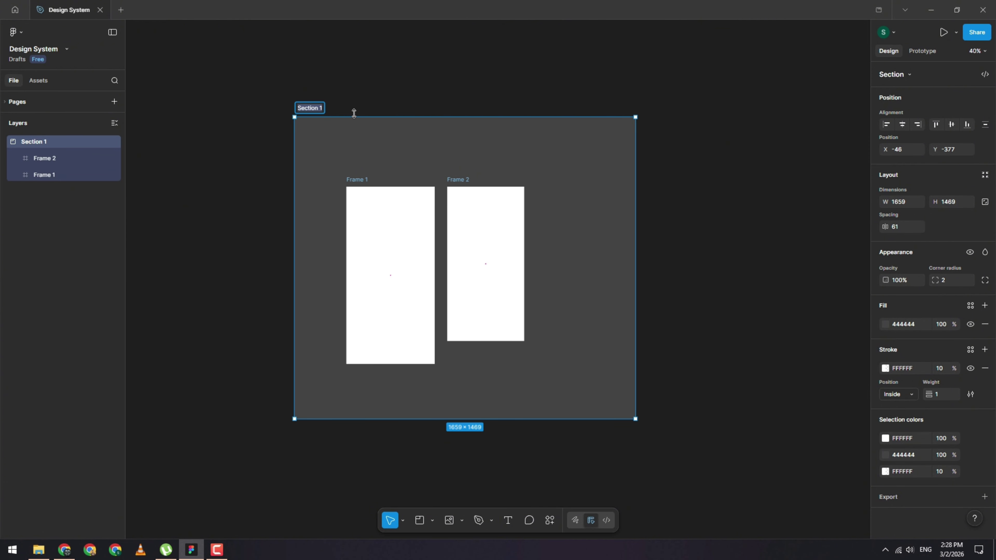
{"action": "type", "text": "Login"}
{"action": "key", "text": "Return"}
{"action": "scroll", "coordinate": [360, 208], "scroll_direction": "down", "scroll_amount": 5}
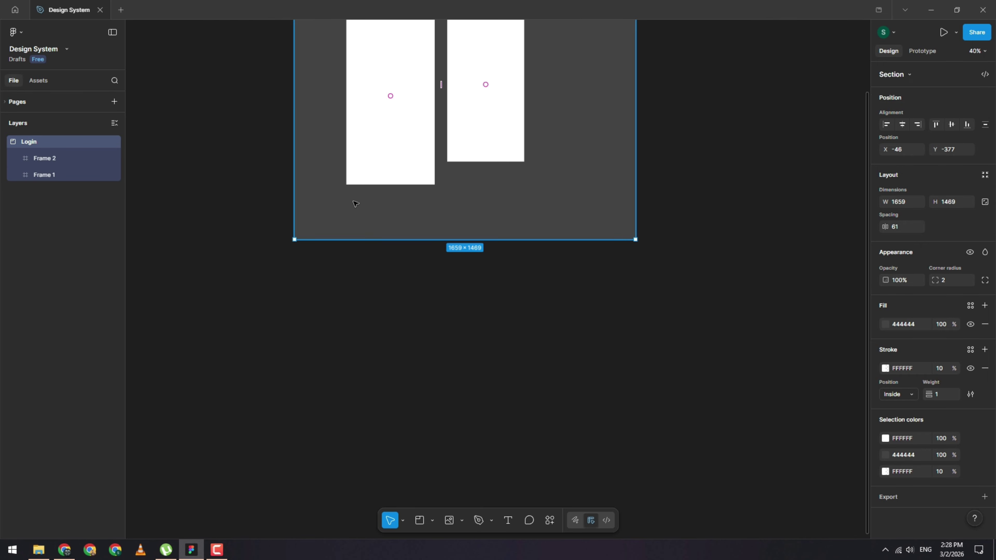
{"action": "scroll", "coordinate": [384, 227], "scroll_direction": "down", "scroll_amount": 4}
{"action": "scroll", "coordinate": [384, 227], "scroll_direction": "down", "scroll_amount": 2}
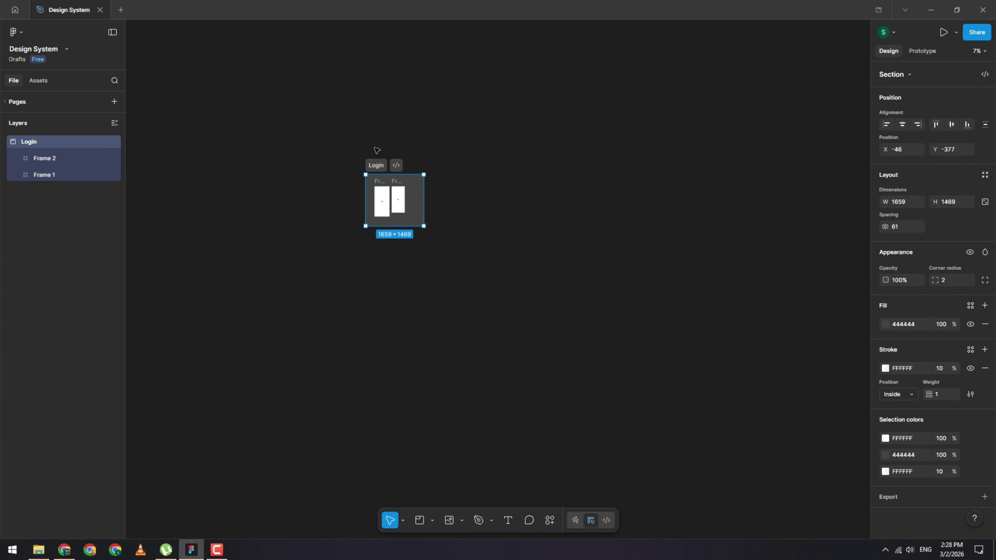
{"action": "scroll", "coordinate": [380, 157], "scroll_direction": "up", "scroll_amount": 4}
{"action": "scroll", "coordinate": [412, 219], "scroll_direction": "down", "scroll_amount": 1}
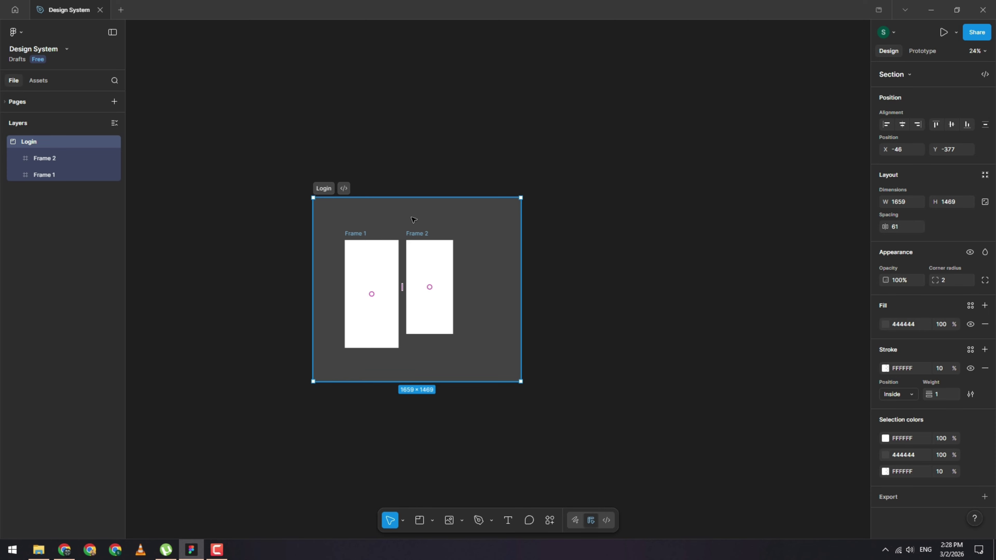
Step: Undo the renaming of the section, and delete the section together with both frames inside it
{"action": "scroll", "coordinate": [393, 249], "scroll_direction": "up", "scroll_amount": 3}
{"action": "scroll", "coordinate": [480, 206], "scroll_direction": "left", "scroll_amount": 1}
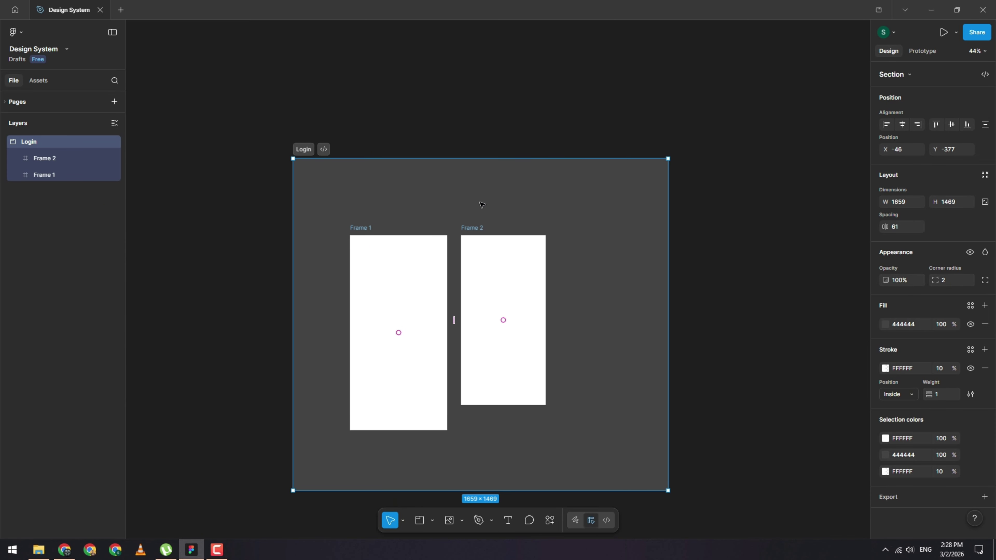
{"action": "scroll", "coordinate": [483, 204], "scroll_direction": "down", "scroll_amount": 2}
{"action": "scroll", "coordinate": [482, 204], "scroll_direction": "up", "scroll_amount": 1}
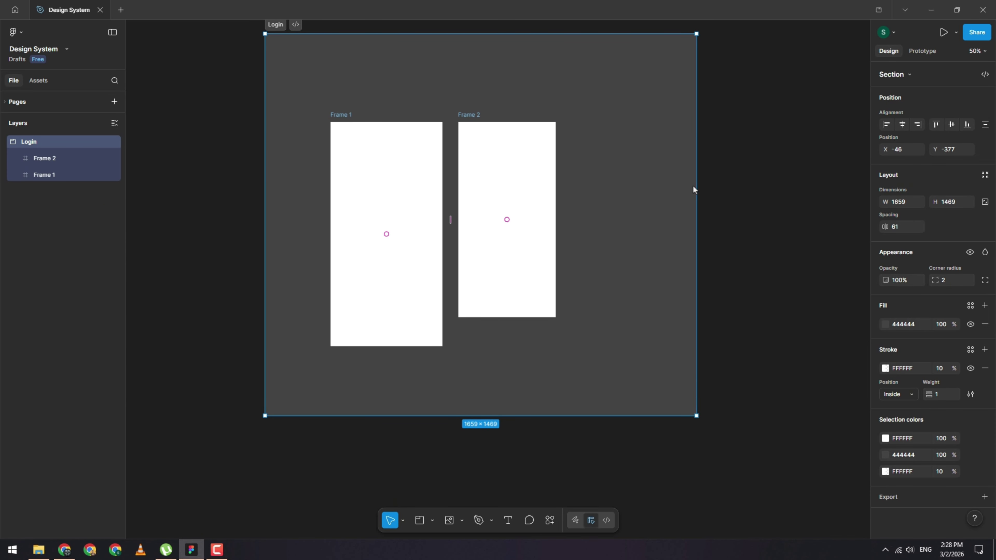
{"action": "key", "text": "ctrl+z"}
{"action": "left_click", "coordinate": [625, 196]}
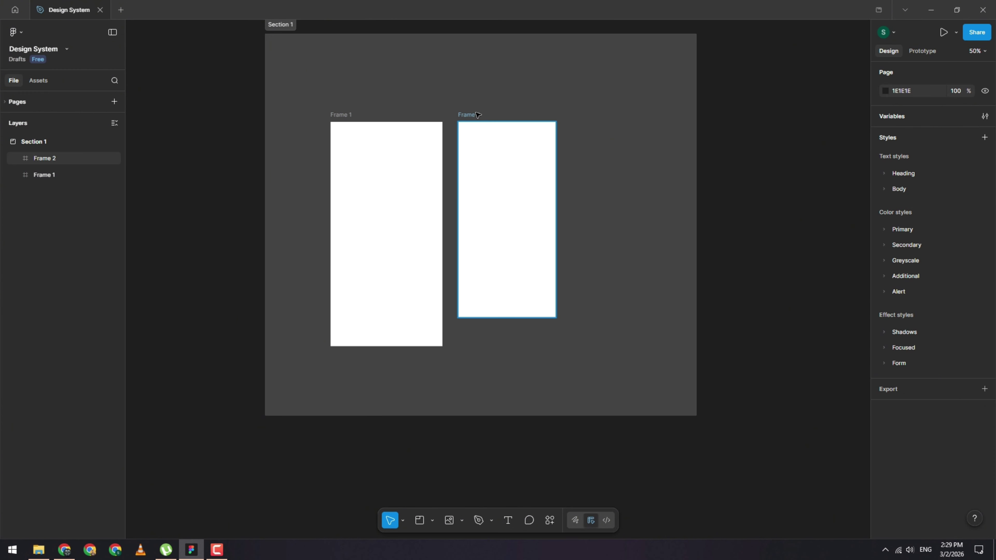
{"action": "left_click", "coordinate": [279, 25]}
{"action": "key", "text": "Delete"}
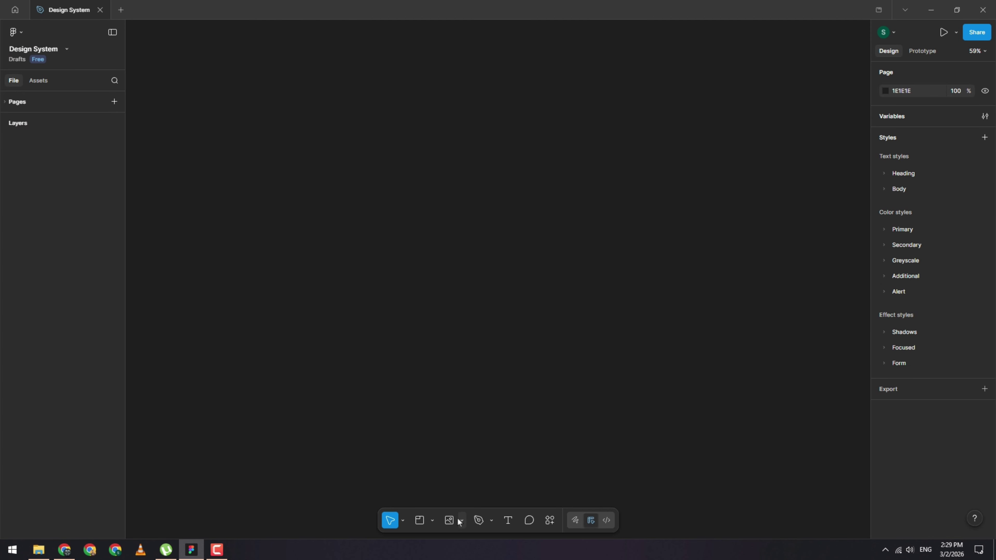
Step: Draw a rectangle on the empty canvas and enlarge it to about 482 × 438
{"action": "left_click", "coordinate": [433, 521]}
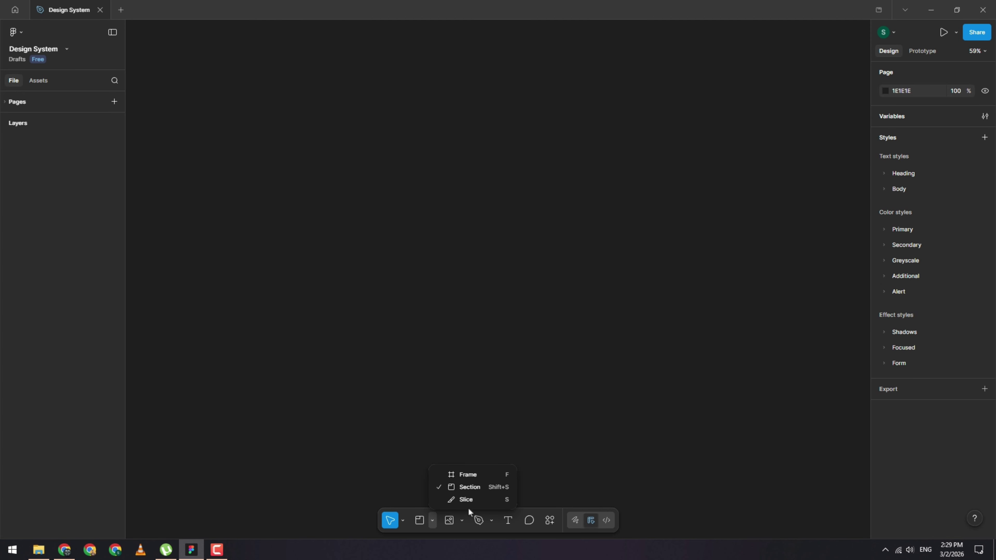
{"action": "left_click", "coordinate": [567, 466]}
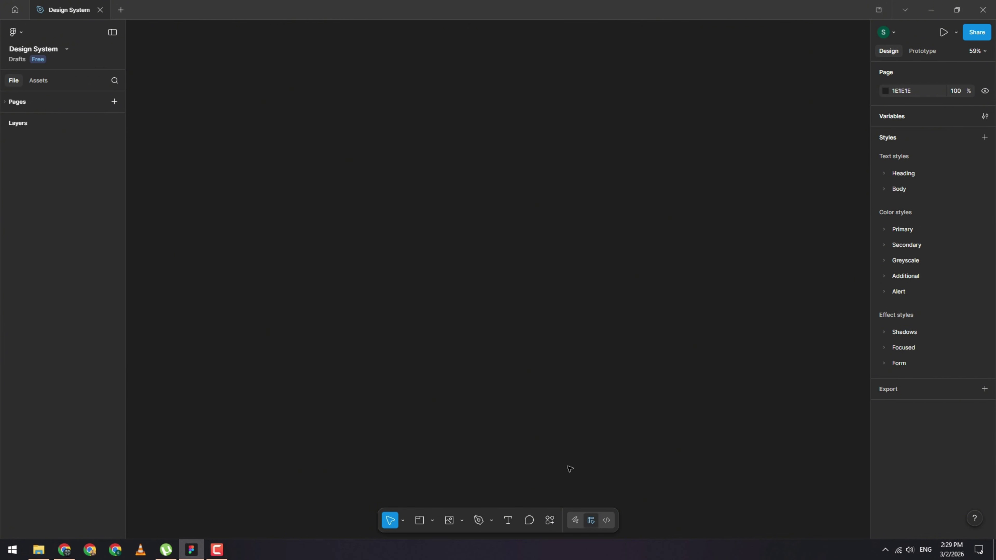
{"action": "left_click", "coordinate": [462, 521]}
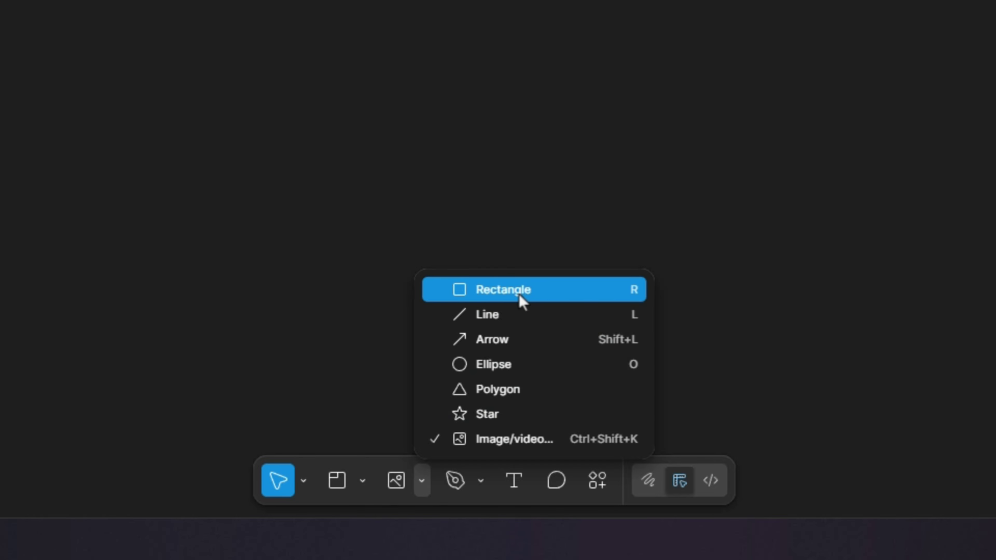
{"action": "left_click", "coordinate": [522, 302]}
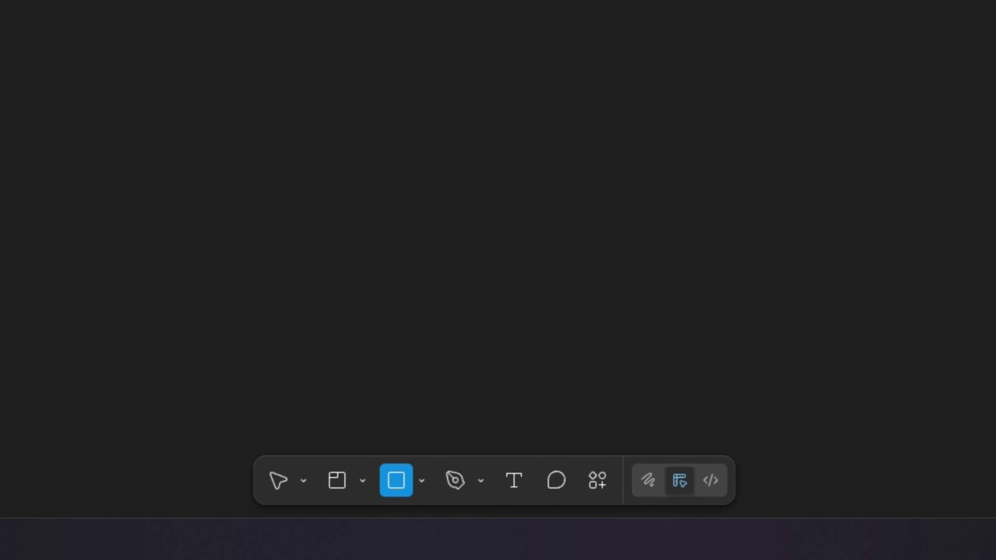
{"action": "left_click_drag", "start_coordinate": [427, 156], "coordinate": [542, 261]}
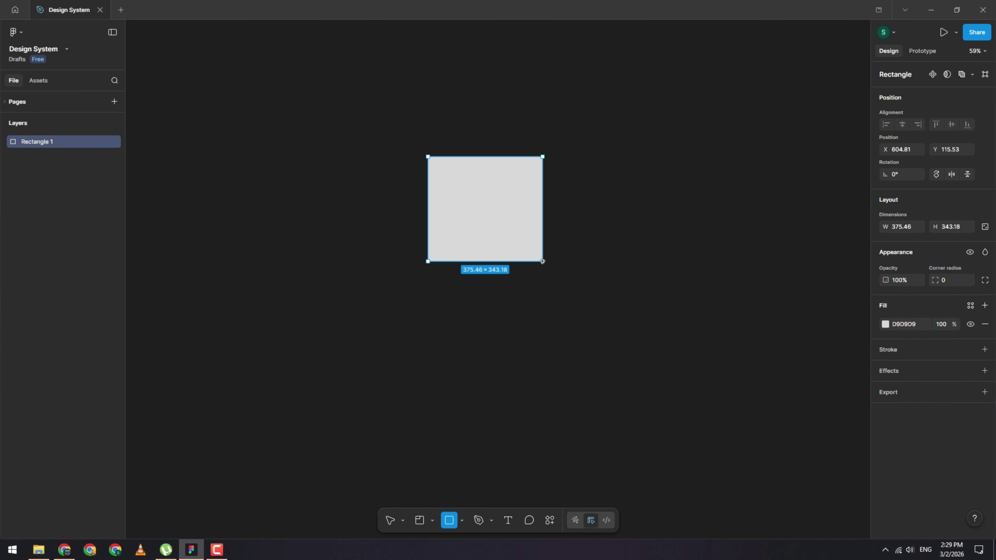
{"action": "left_click_drag", "start_coordinate": [542, 261], "coordinate": [576, 290]}
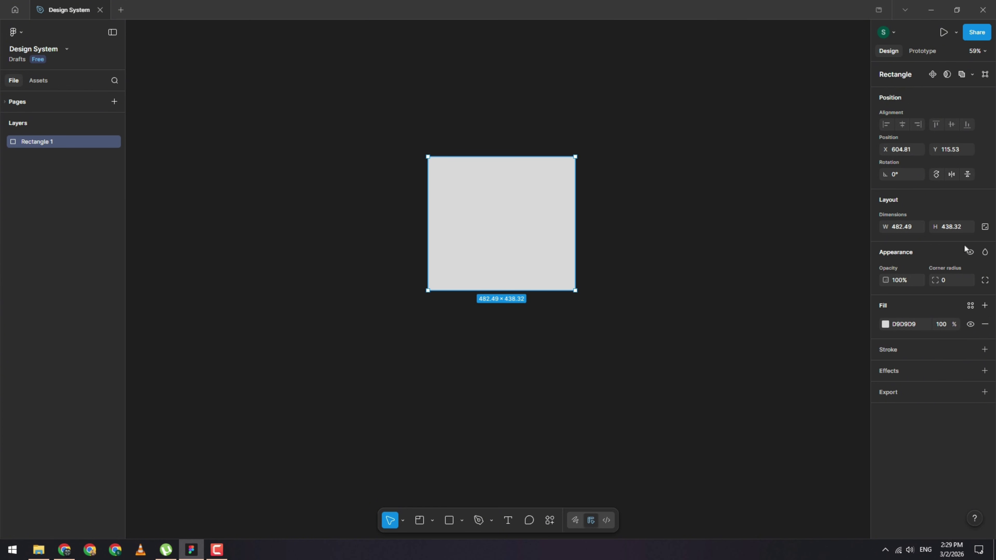
Step: Lock the rectangle's aspect ratio and enlarge it proportionally to about 617 × 560
{"action": "left_click", "coordinate": [987, 229]}
{"action": "left_click_drag", "start_coordinate": [583, 296], "coordinate": [617, 329]}
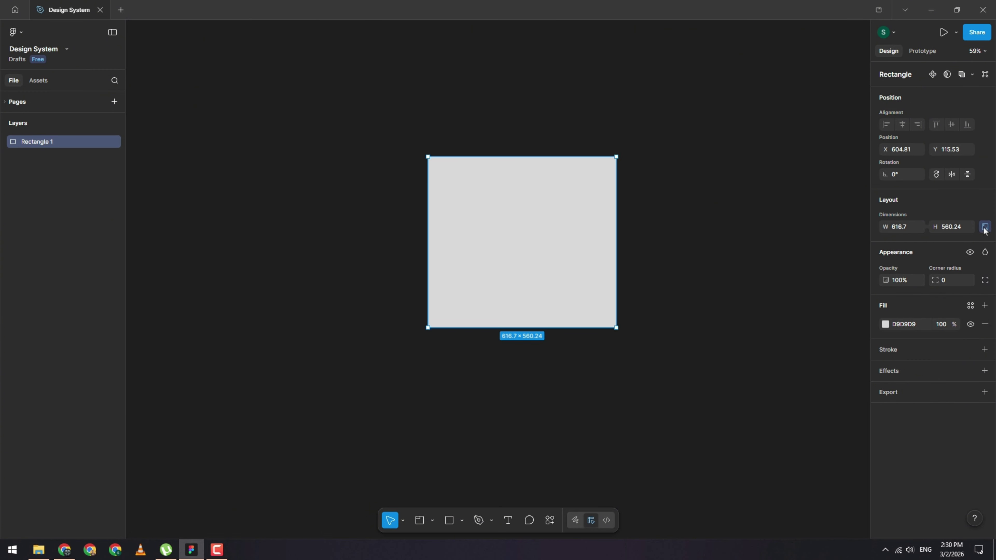
{"action": "left_click", "coordinate": [640, 334]}
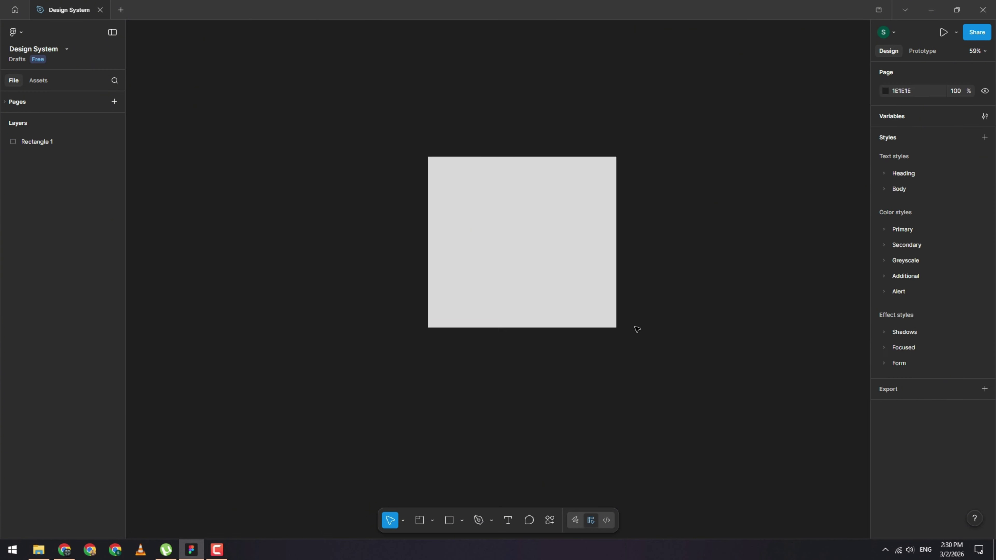
{"action": "key", "text": "ctrl+a"}
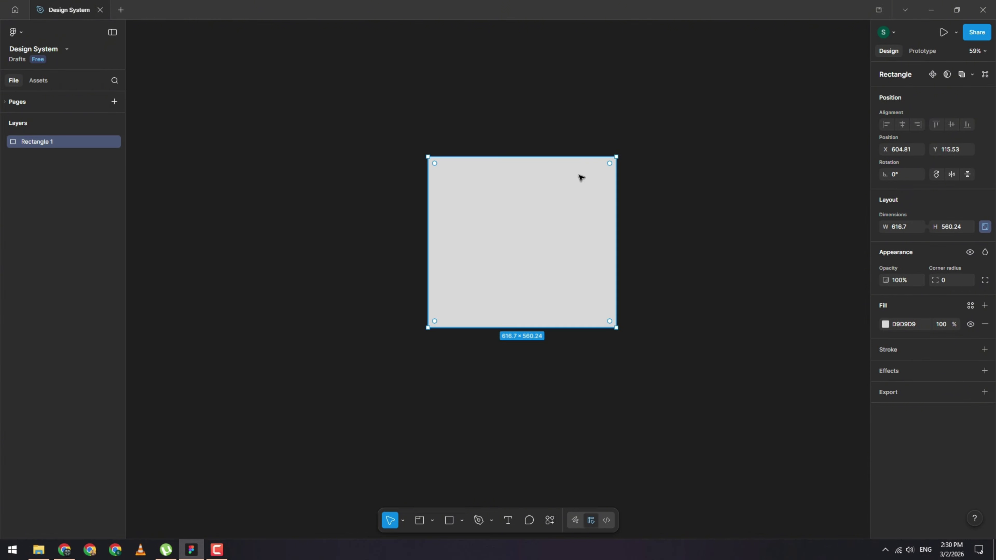
{"action": "scroll", "coordinate": [579, 176], "scroll_direction": "up", "scroll_amount": 3}
{"action": "scroll", "coordinate": [577, 176], "scroll_direction": "down", "scroll_amount": 5}
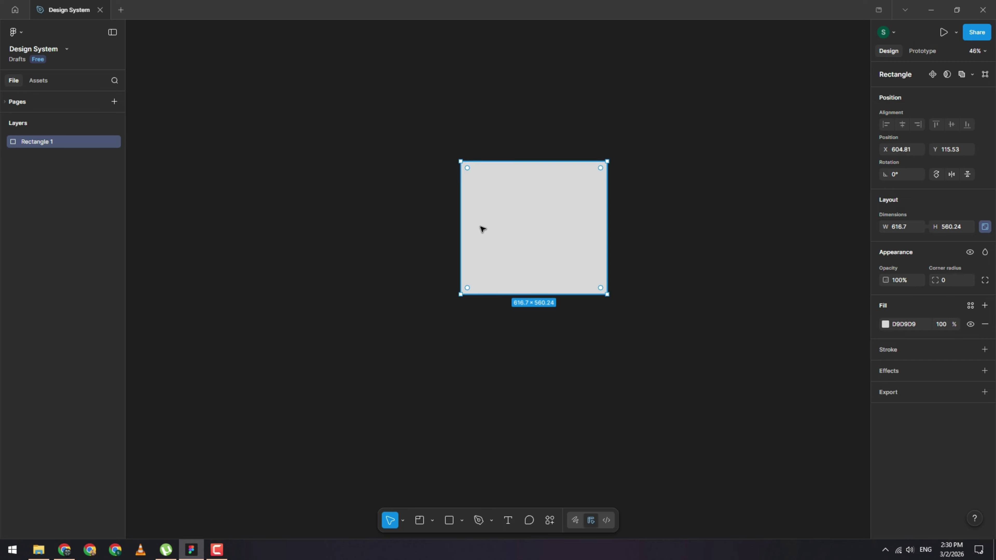
{"action": "left_click", "coordinate": [409, 203]}
{"action": "left_click", "coordinate": [484, 231]}
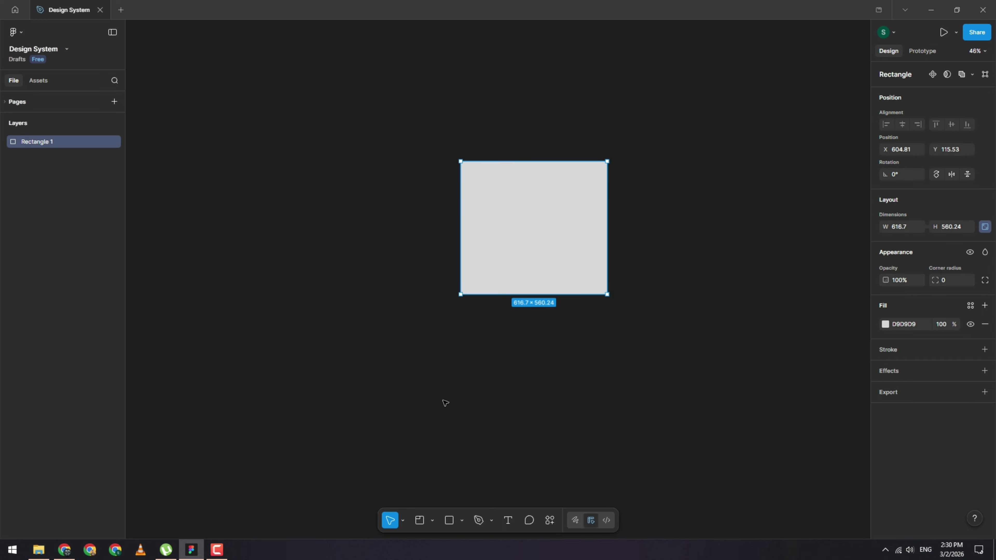
Step: Draw a frame about 532 × 1288 beside the rectangle, with its top edge aligned to the rectangle's at Y 115.53
{"action": "left_click", "coordinate": [394, 175]}
{"action": "key", "text": "f"}
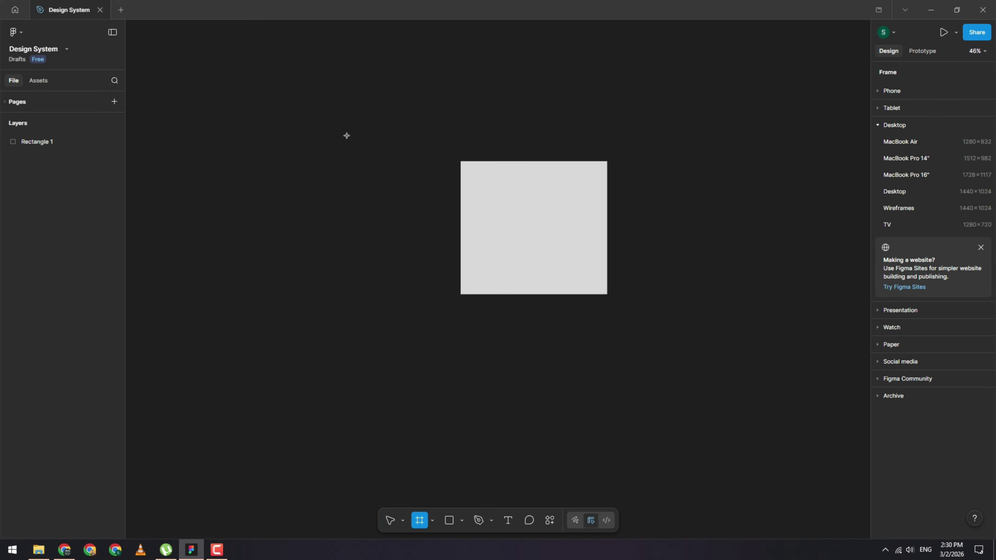
{"action": "mouse_move", "coordinate": [320, 122]}
{"action": "left_mouse_down"}
{"action": "mouse_move", "coordinate": [395, 329]}
{"action": "mouse_move", "coordinate": [451, 432]}
{"action": "left_mouse_up"}
{"action": "left_click_drag", "start_coordinate": [423, 292], "coordinate": [423, 331]}
{"action": "left_click", "coordinate": [384, 227]}
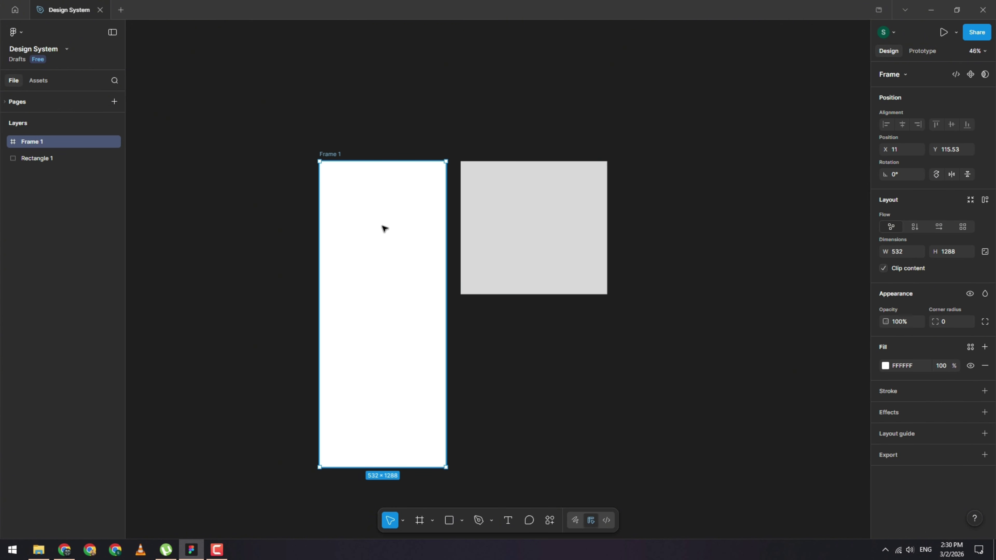
Step: Select the frame and the rectangle in turn to compare their entries and icons in the layer list
{"action": "left_click", "coordinate": [547, 218]}
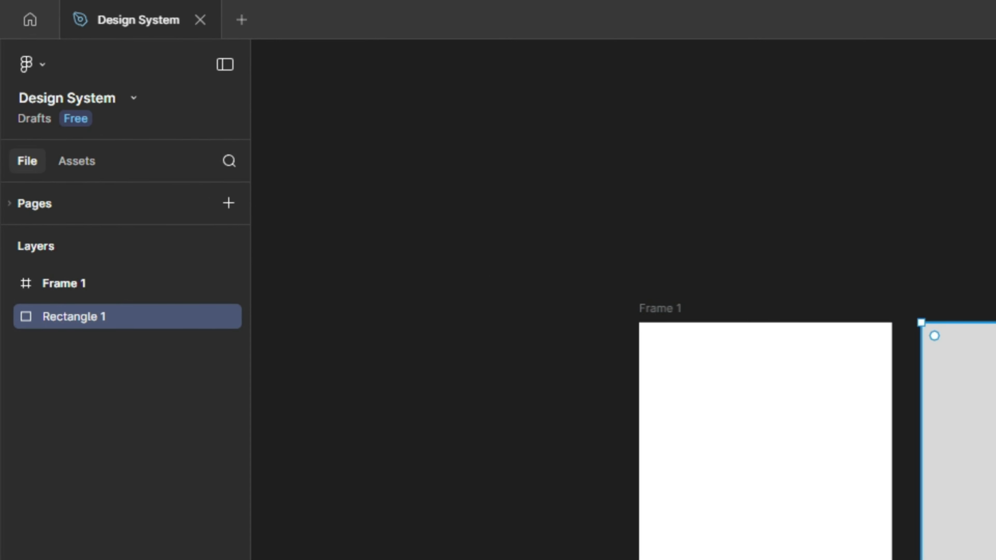
{"action": "left_click", "coordinate": [734, 429]}
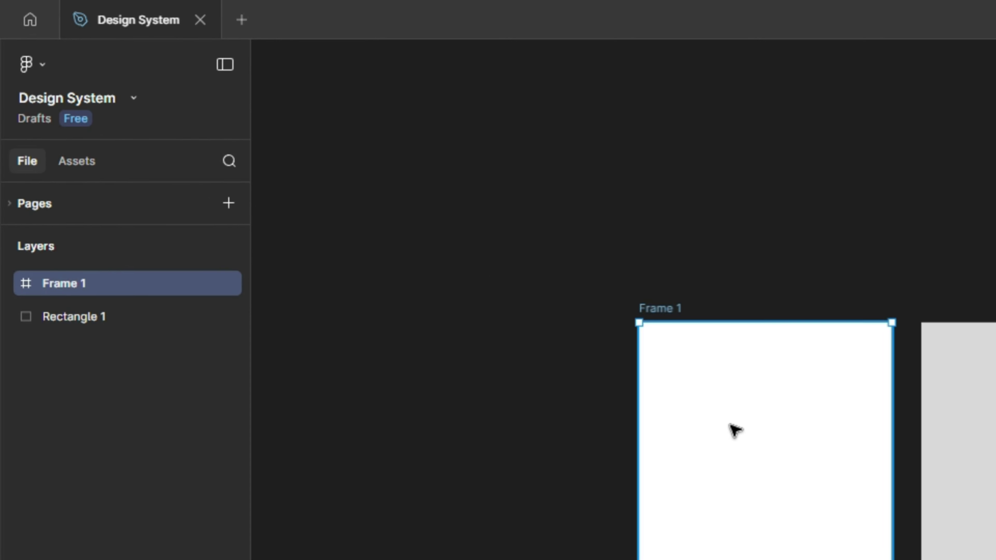
{"action": "left_click", "coordinate": [59, 319]}
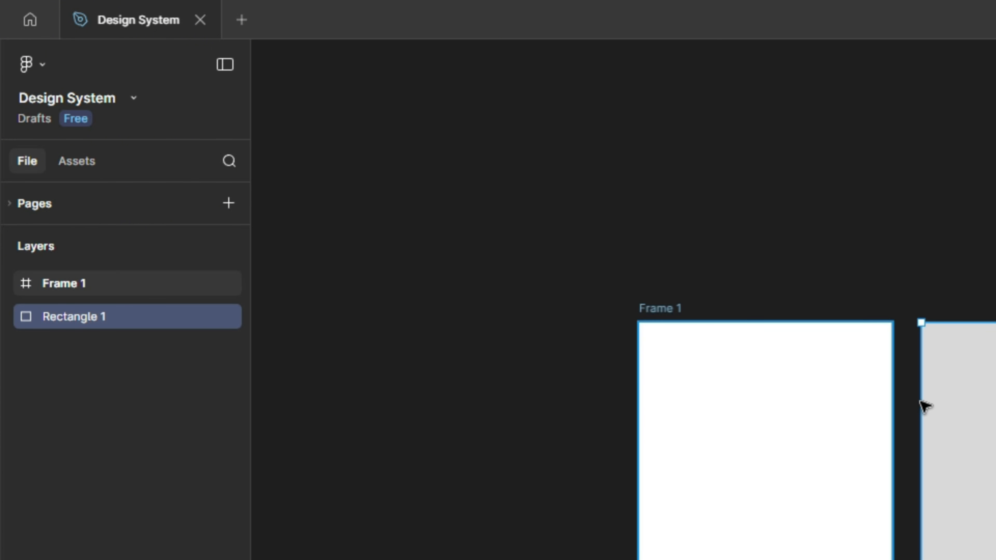
{"action": "left_click", "coordinate": [39, 290]}
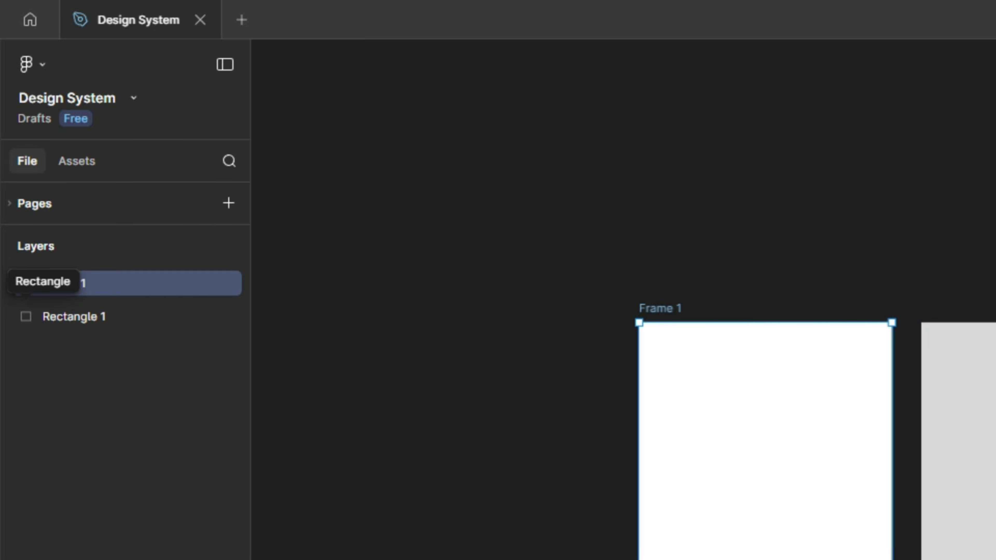
{"action": "left_click", "coordinate": [742, 387]}
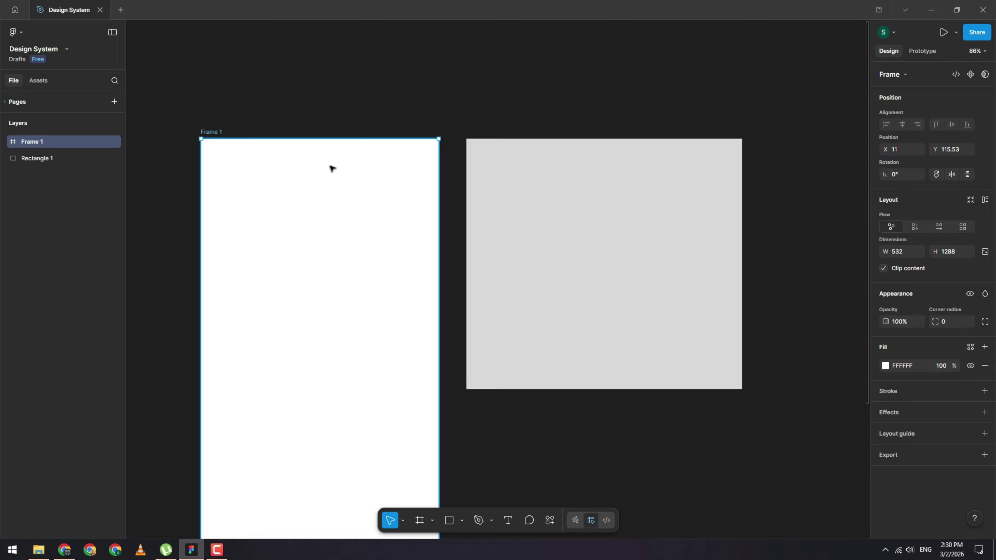
Step: Compare the frame's title and layout flow options with the properties available for the rectangle
{"action": "scroll", "coordinate": [331, 169], "scroll_direction": "down", "scroll_amount": 5}
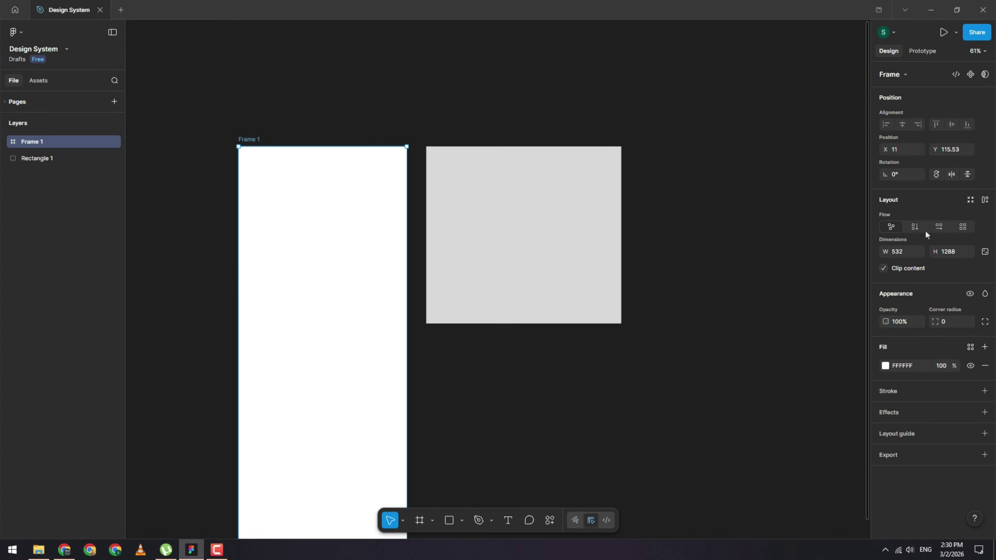
{"action": "left_click", "coordinate": [328, 124]}
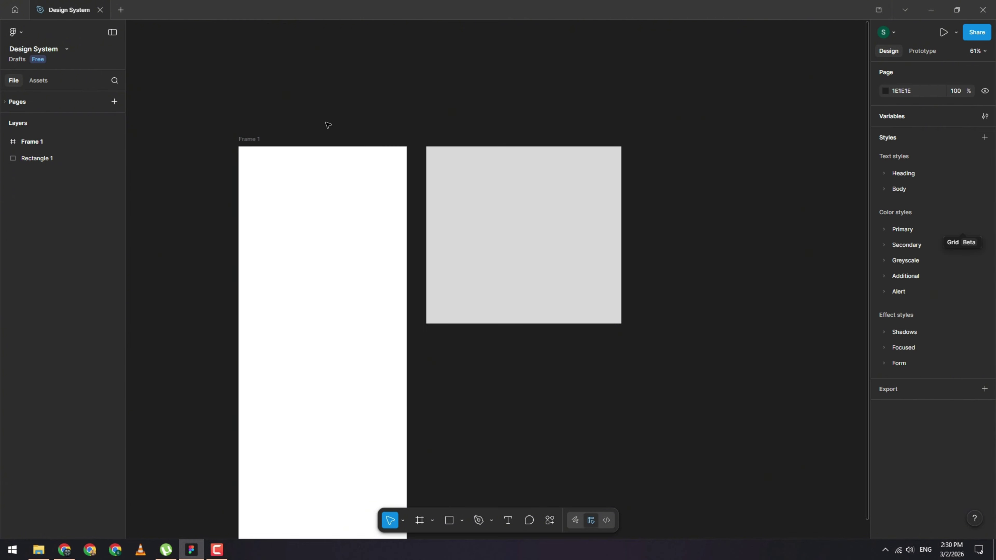
{"action": "left_click", "coordinate": [289, 169]}
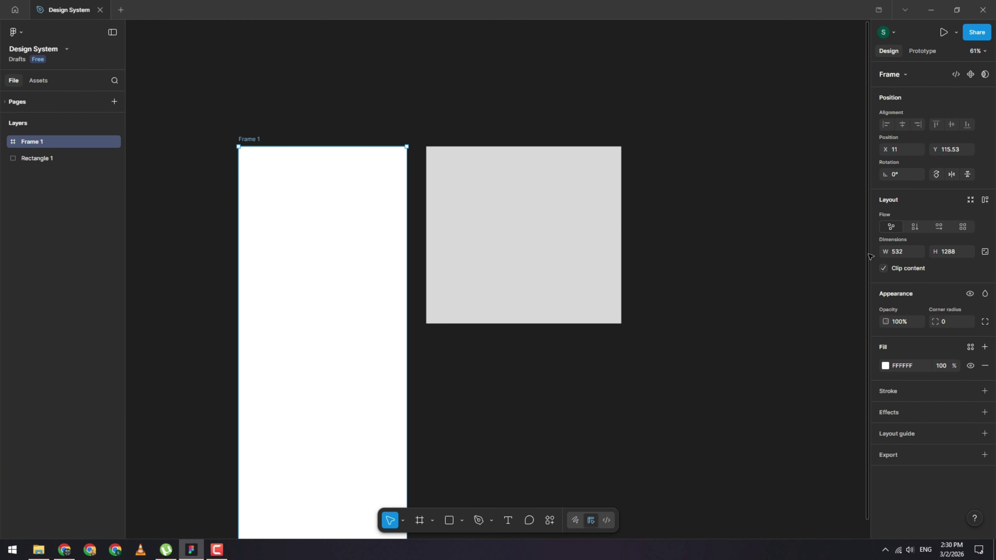
{"action": "left_click", "coordinate": [322, 133]}
{"action": "left_click", "coordinate": [259, 139]}
{"action": "left_click", "coordinate": [607, 209]}
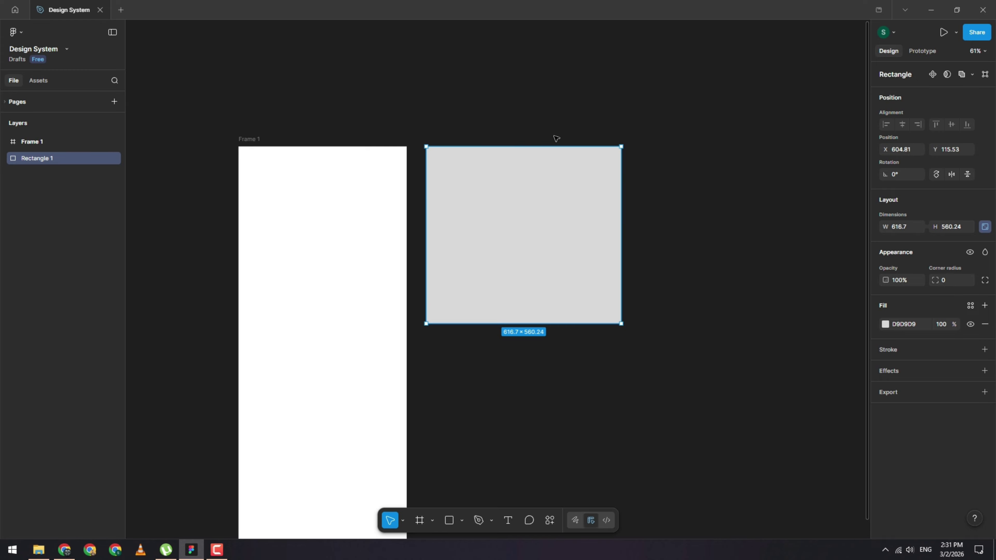
{"action": "left_click_drag", "start_coordinate": [416, 131], "coordinate": [659, 349]}
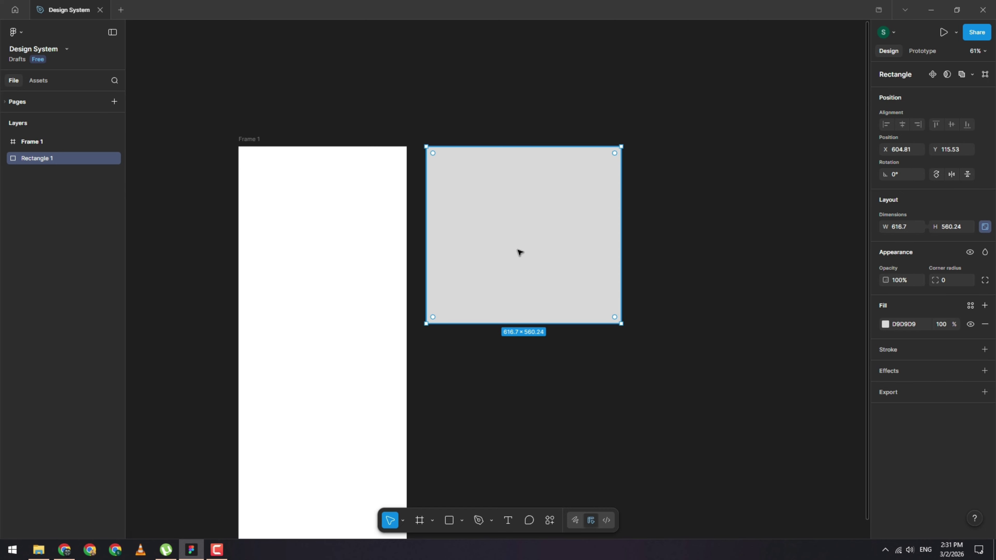
Step: Round the rectangle's corners to a radius of about 280 and move it horizontally to about X 657
{"action": "left_click_drag", "start_coordinate": [937, 281], "coordinate": [925, 332]}
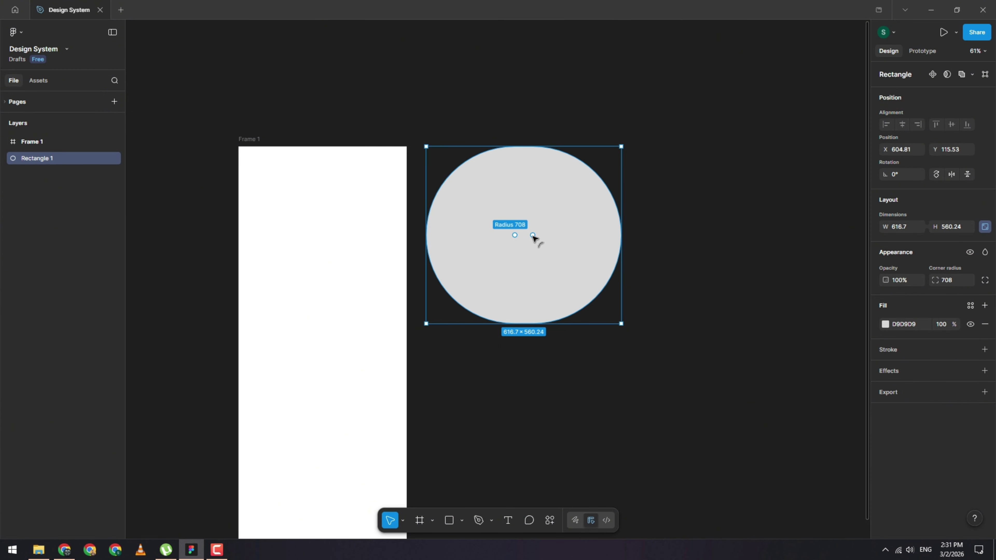
{"action": "left_click_drag", "start_coordinate": [532, 235], "coordinate": [507, 245]}
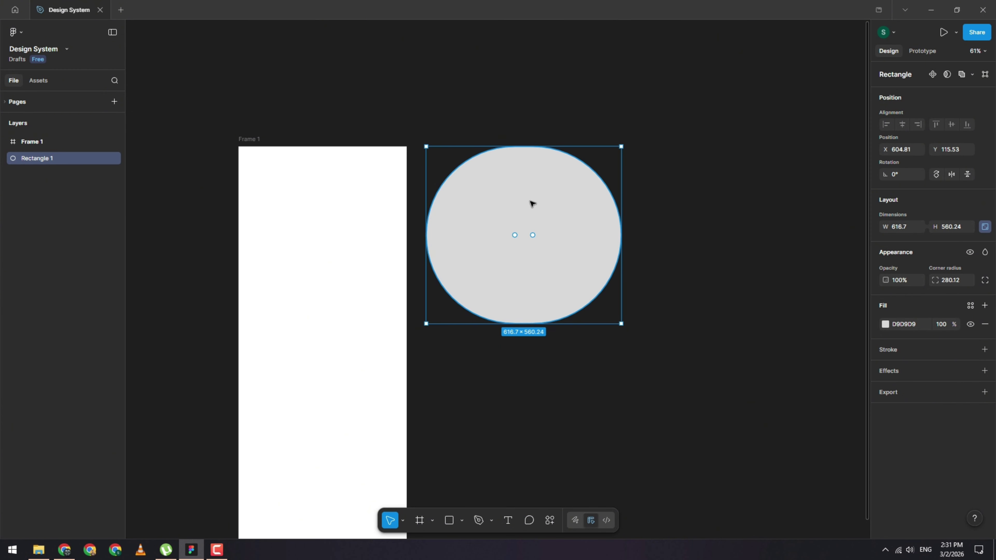
{"action": "mouse_move", "coordinate": [551, 212]}
{"action": "left_mouse_down"}
{"action": "mouse_move", "coordinate": [578, 229]}
{"action": "mouse_move", "coordinate": [563, 211]}
{"action": "left_mouse_up"}
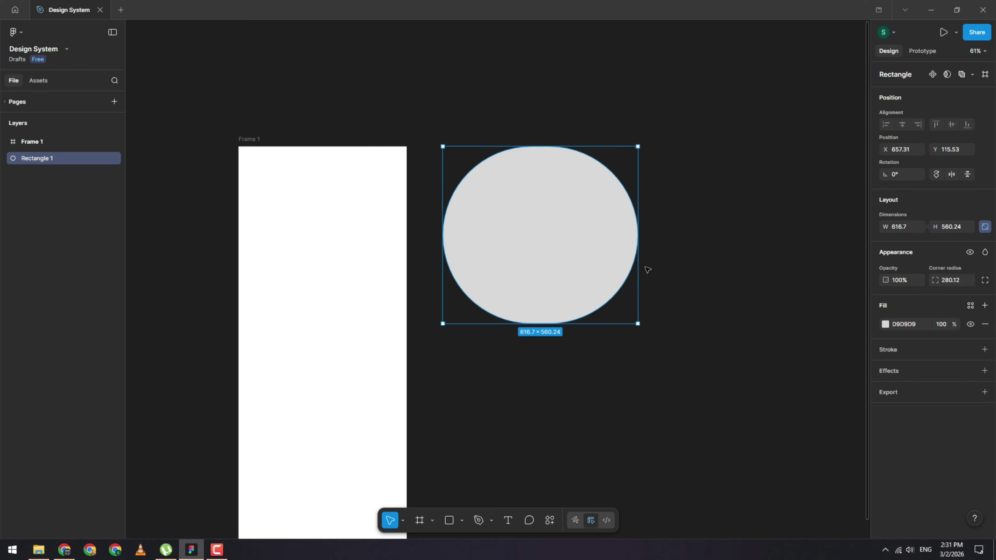
Step: Undo the rectangle's move and its corner rounding
{"action": "left_click", "coordinate": [644, 250]}
{"action": "key", "text": "ctrl+z"}
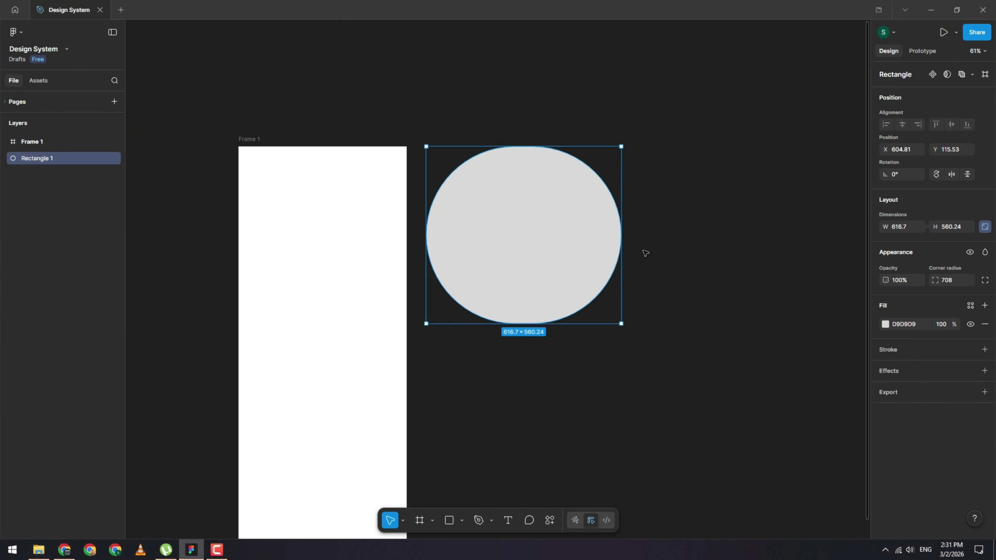
{"action": "key", "text": "ctrl+z"}
{"action": "scroll", "coordinate": [554, 162], "scroll_direction": "up", "scroll_amount": 3}
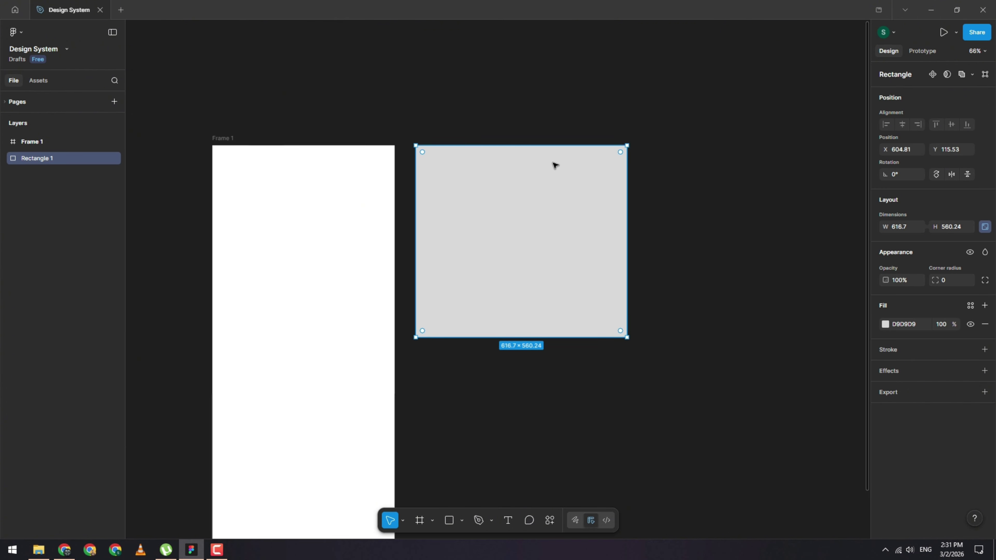
Step: Select the frame and try to select the child layers inside it
{"action": "left_click", "coordinate": [698, 197]}
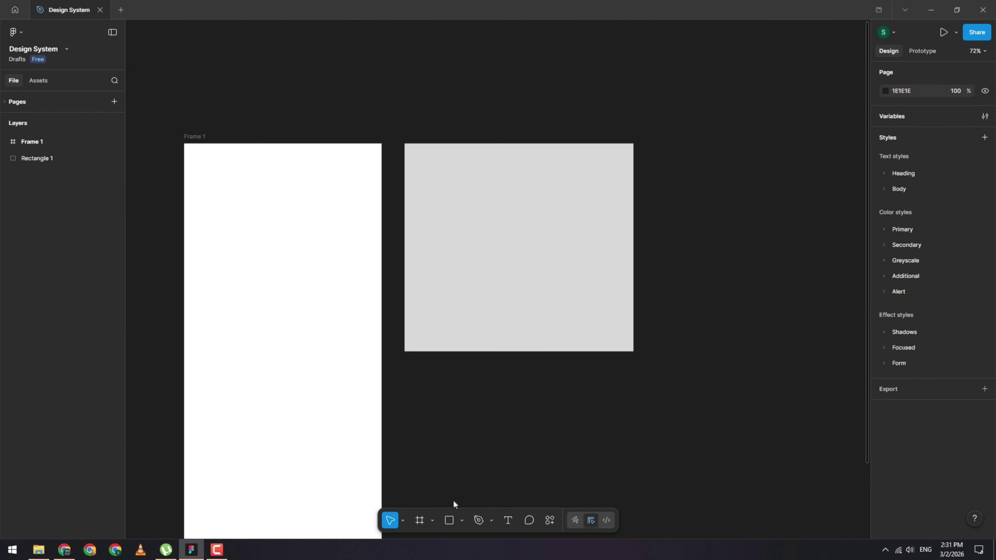
{"action": "left_click", "coordinate": [253, 216]}
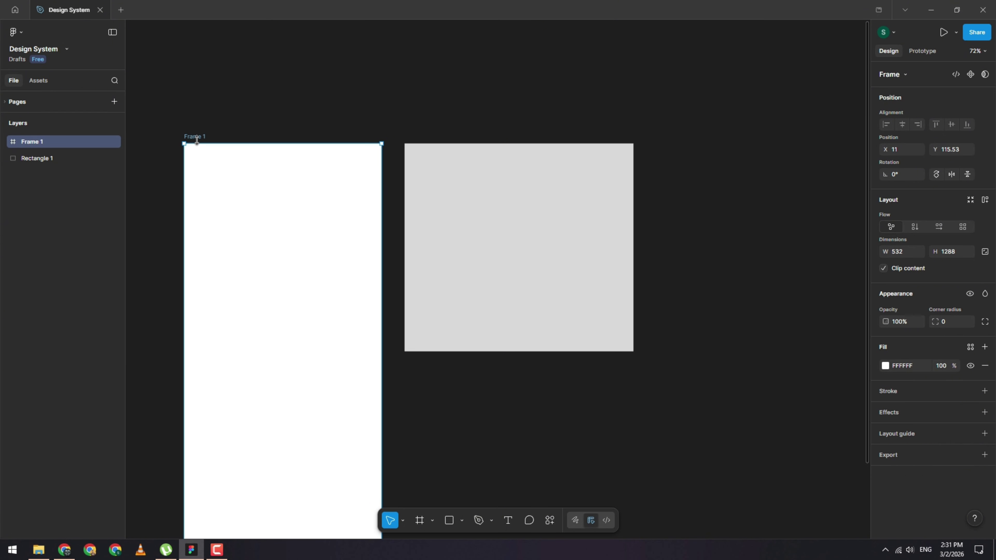
{"action": "key", "text": "Return"}
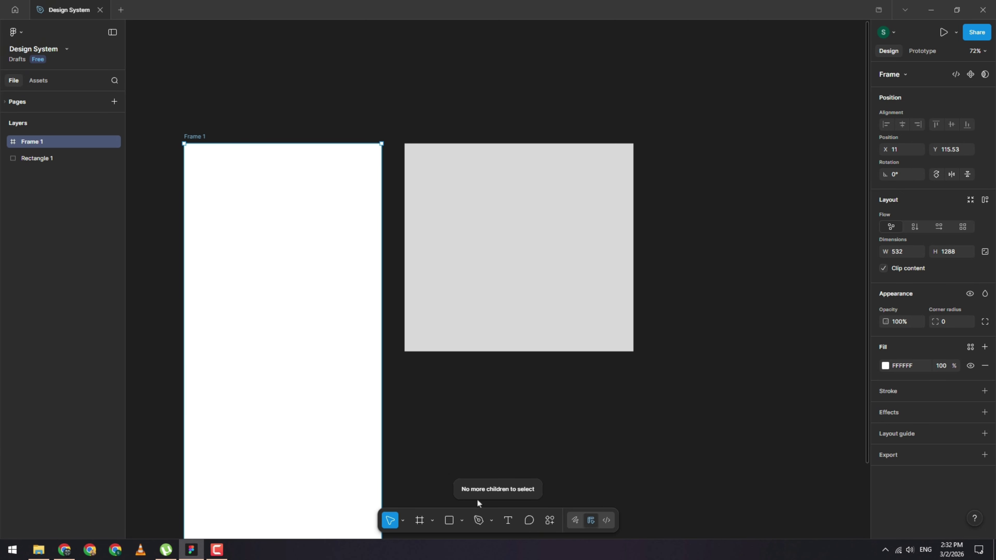
Step: Open the grey rectangle for vector editing and move its upper-left point inward to about X 1098, Y 564
{"action": "left_click", "coordinate": [483, 186]}
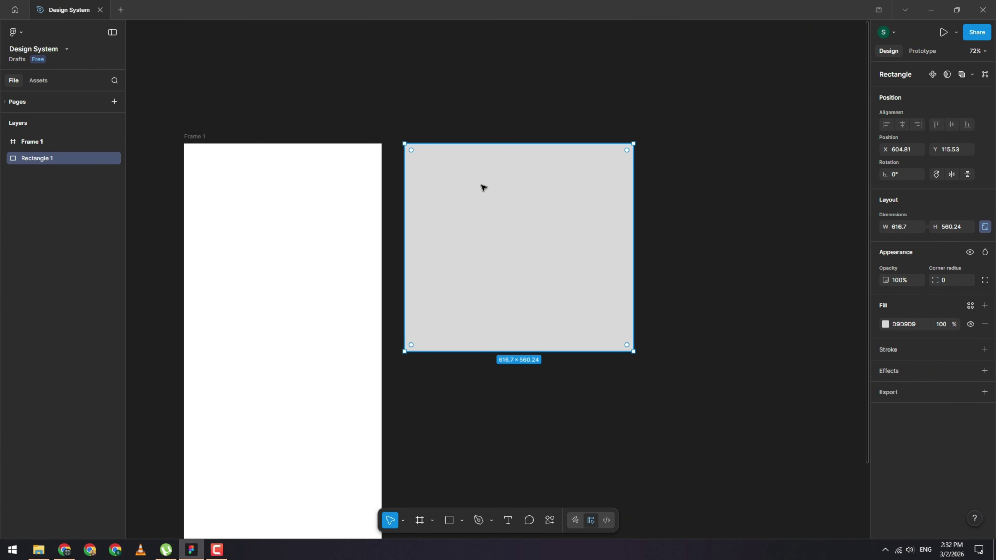
{"action": "double_click", "coordinate": [483, 187]}
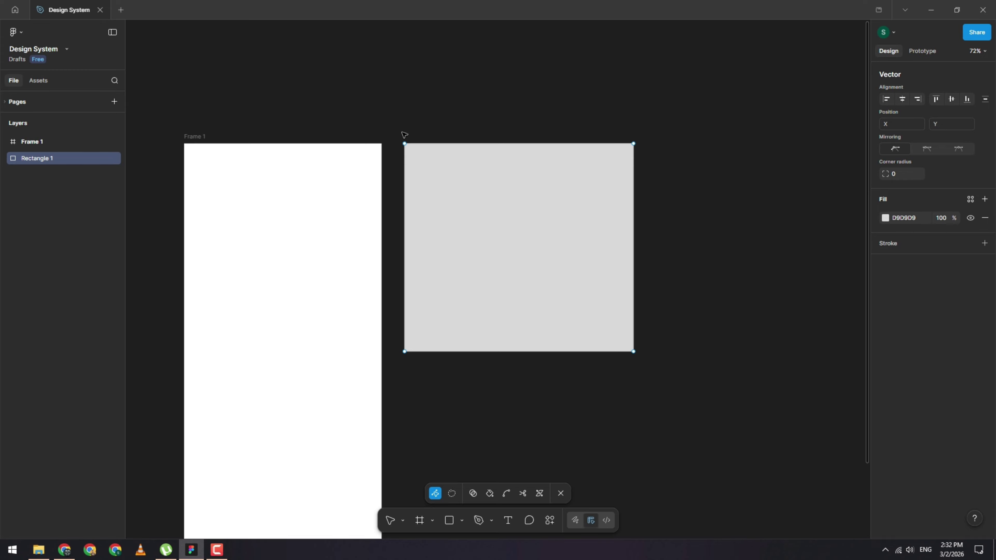
{"action": "key", "text": "ctrl"}
{"action": "scroll", "coordinate": [581, 153], "scroll_direction": "up", "scroll_amount": 3, "text": "ctrl"}
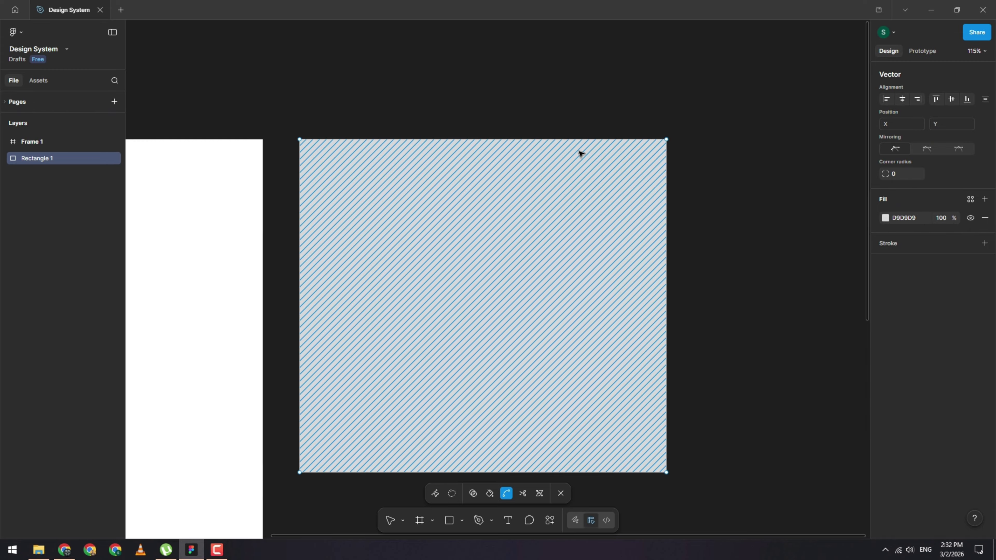
{"action": "scroll", "coordinate": [580, 153], "scroll_direction": "down", "scroll_amount": 4, "text": "ctrl"}
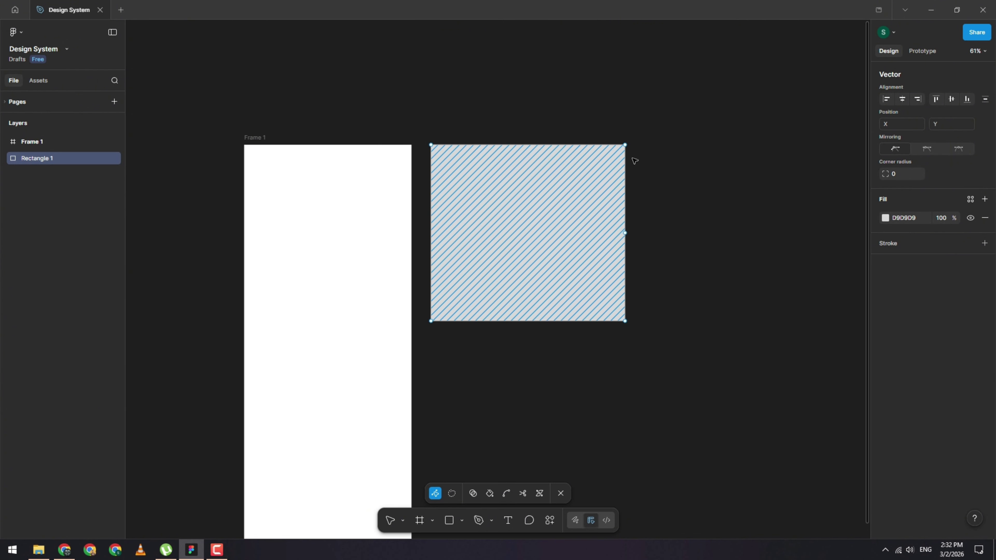
{"action": "scroll", "coordinate": [580, 210], "scroll_direction": "up", "scroll_amount": 3, "text": "ctrl"}
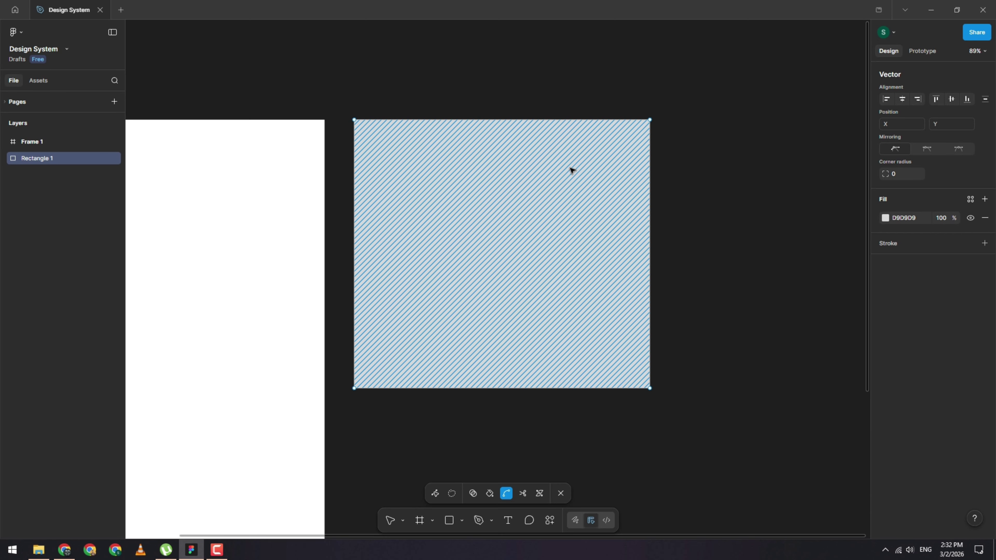
{"action": "scroll", "coordinate": [571, 169], "scroll_direction": "down", "scroll_amount": 1, "text": "ctrl"}
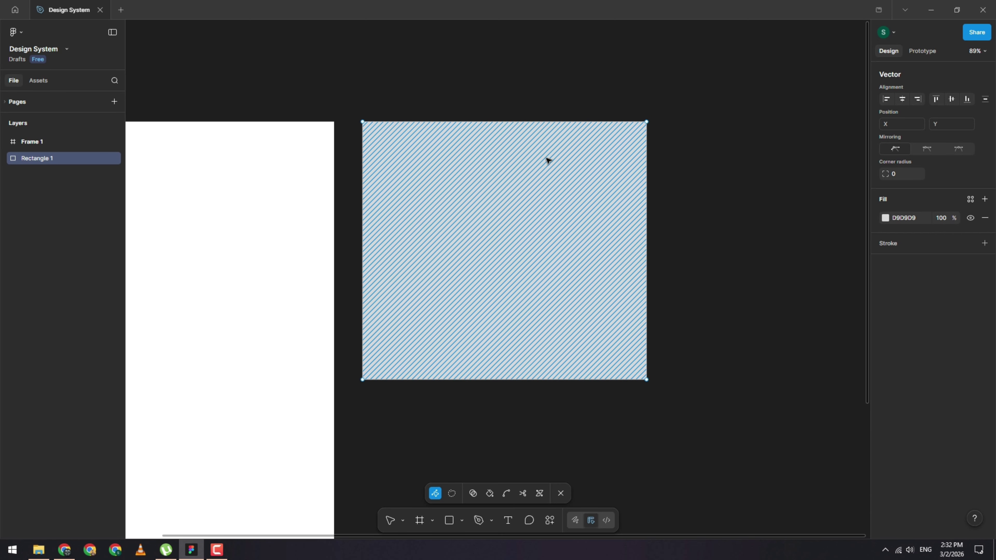
{"action": "left_click", "coordinate": [363, 122]}
{"action": "left_click_drag", "start_coordinate": [363, 122], "coordinate": [590, 330]}
{"action": "scroll", "coordinate": [541, 177], "scroll_direction": "down", "scroll_amount": 3, "text": "ctrl"}
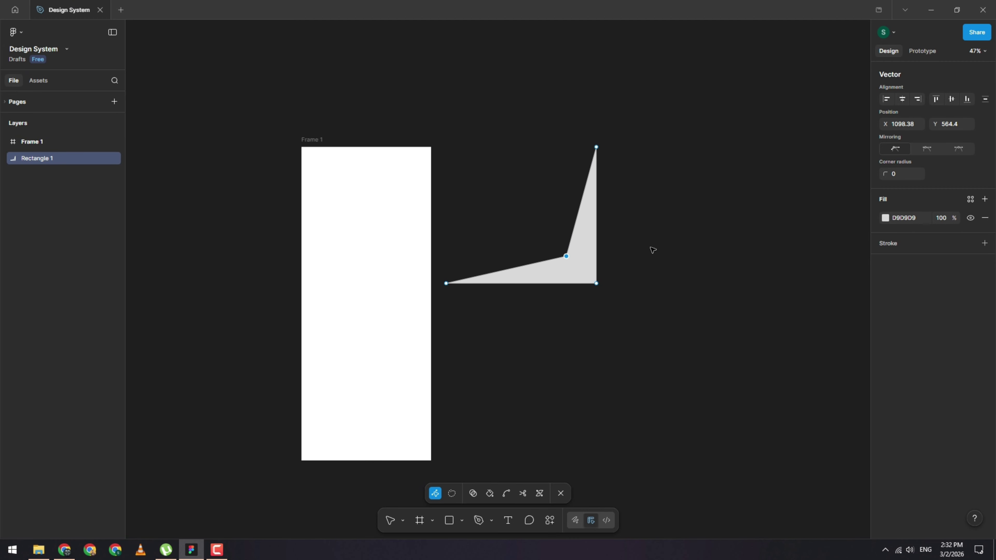
Step: Move the lower-right point to about X 1145, Y 680, the upper-right to X 1442, Y 192, and the lower-left to X 627, Y 564
{"action": "scroll", "coordinate": [568, 173], "scroll_direction": "up", "scroll_amount": 3, "text": "ctrl"}
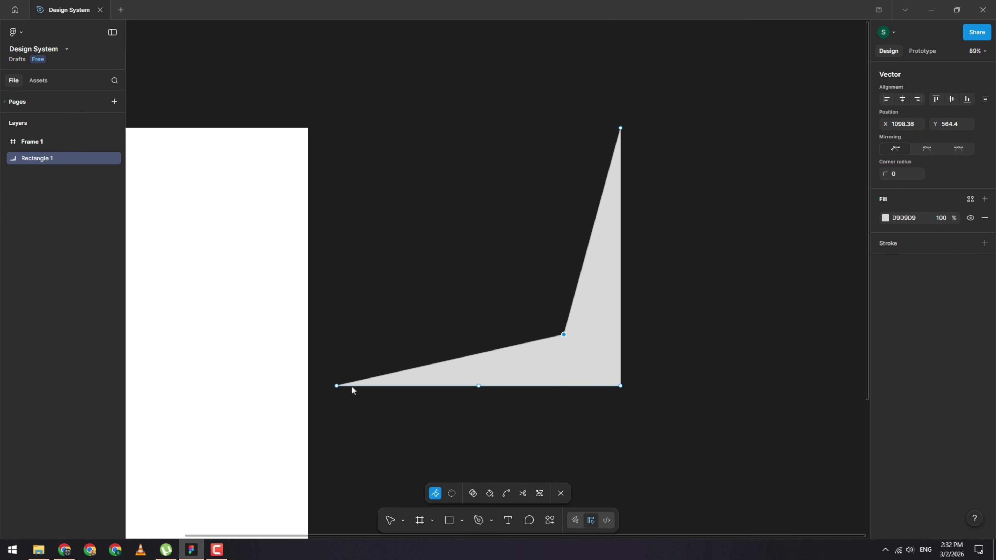
{"action": "mouse_move", "coordinate": [337, 389]}
{"action": "left_mouse_down"}
{"action": "mouse_move", "coordinate": [370, 235]}
{"action": "mouse_move", "coordinate": [337, 384]}
{"action": "left_mouse_up"}
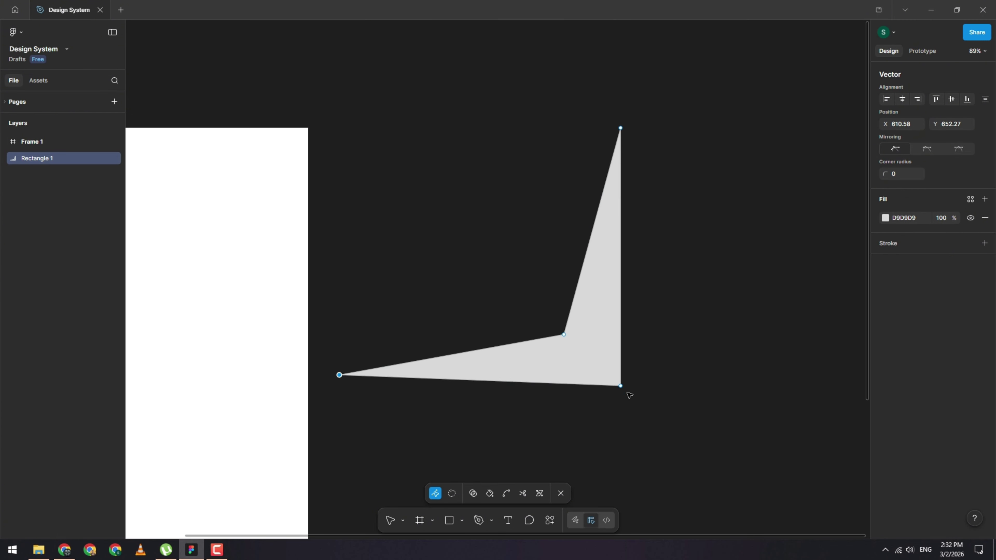
{"action": "left_click_drag", "start_coordinate": [621, 386], "coordinate": [584, 387]}
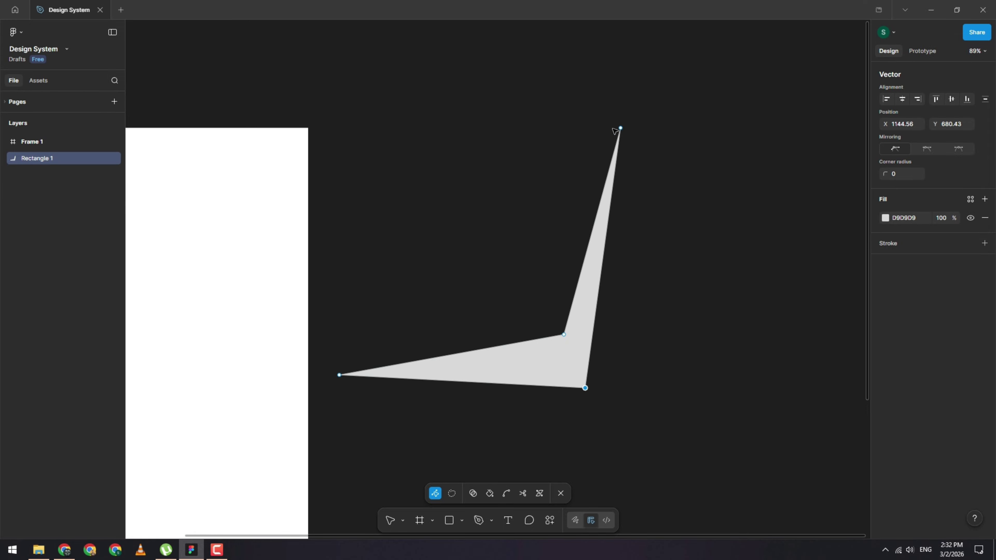
{"action": "left_click_drag", "start_coordinate": [621, 128], "coordinate": [722, 163]}
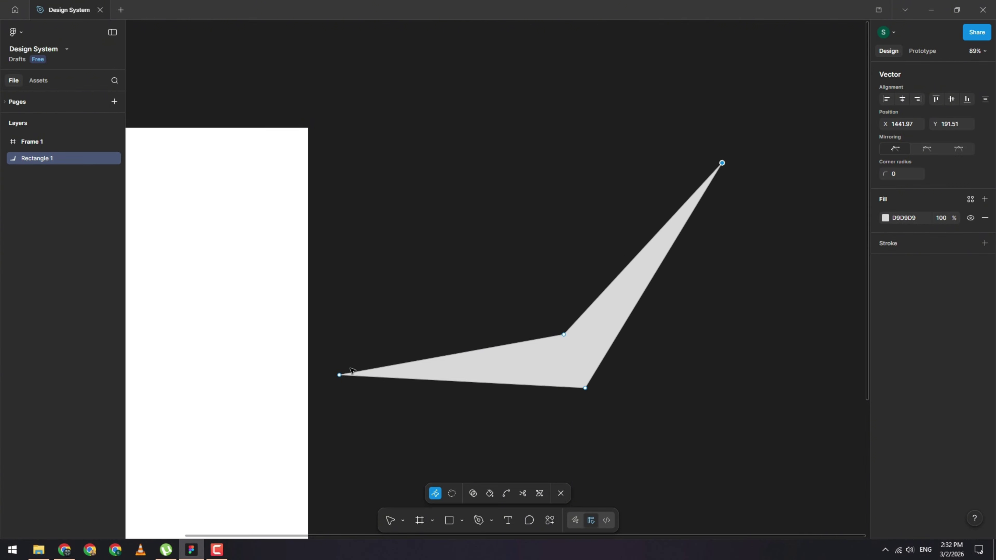
{"action": "left_click_drag", "start_coordinate": [339, 375], "coordinate": [347, 334]}
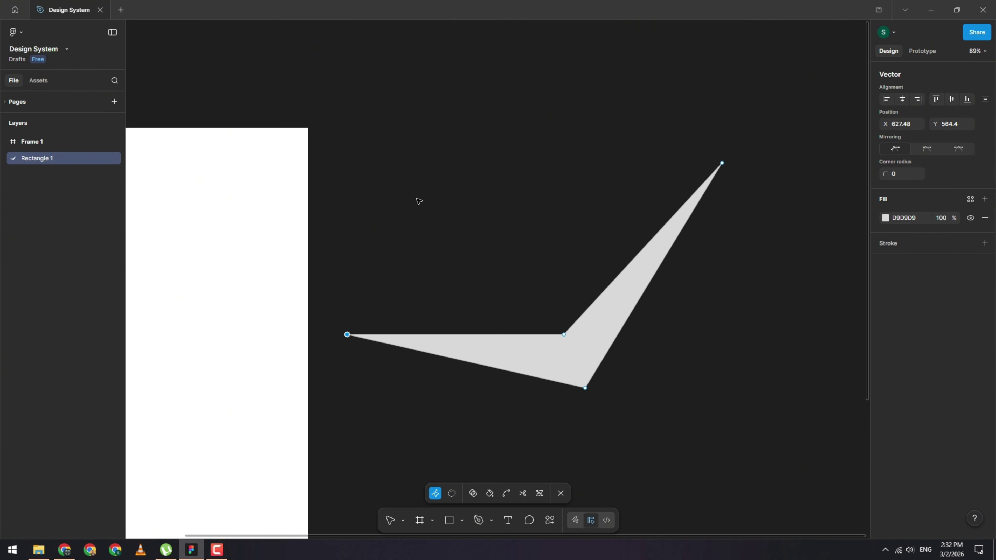
Step: Select the shape's three lower points with the Lasso tool and clear the selection
{"action": "scroll", "coordinate": [500, 377], "scroll_direction": "down", "scroll_amount": 5}
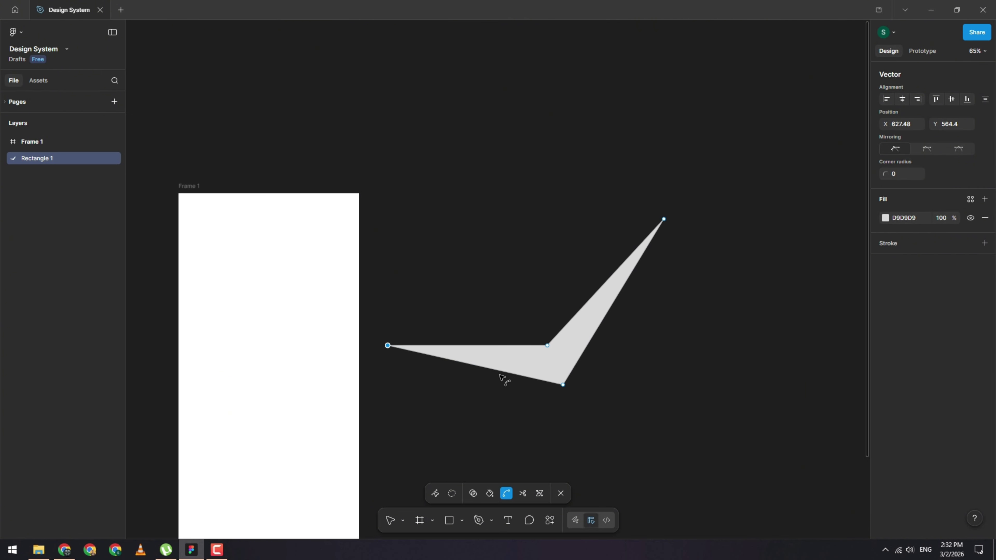
{"action": "scroll", "coordinate": [527, 340], "scroll_direction": "up", "scroll_amount": 3}
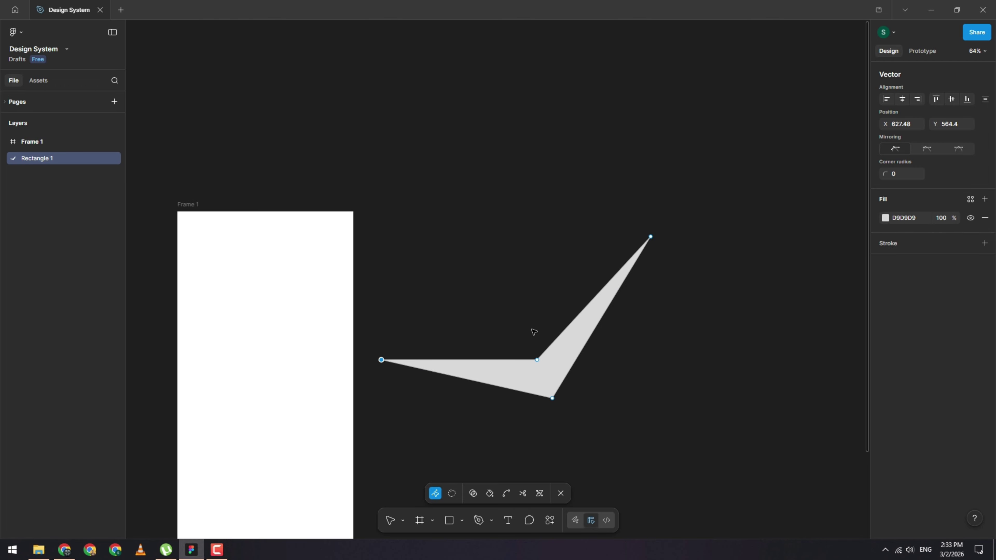
{"action": "scroll", "coordinate": [676, 222], "scroll_direction": "down", "scroll_amount": 2}
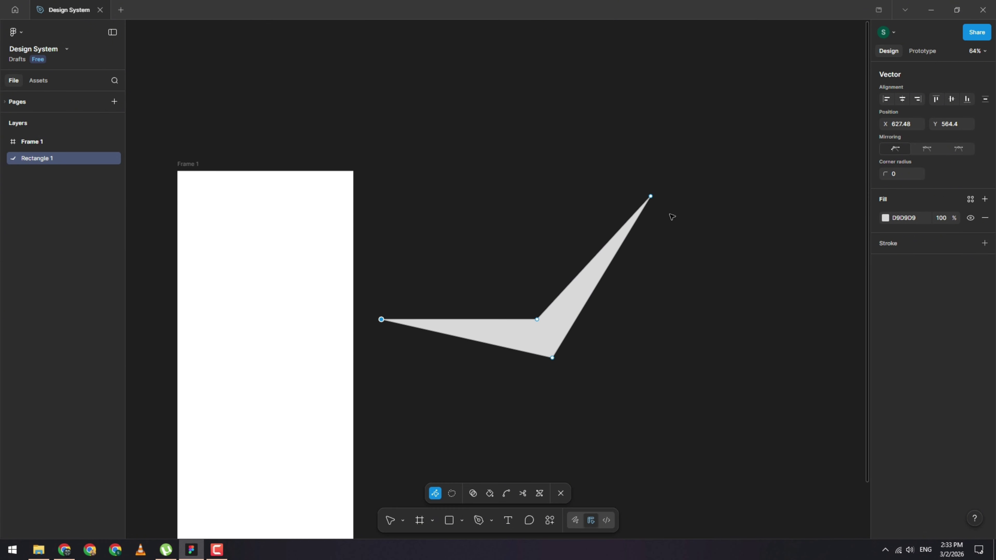
{"action": "scroll", "coordinate": [569, 322], "scroll_direction": "up", "scroll_amount": 2}
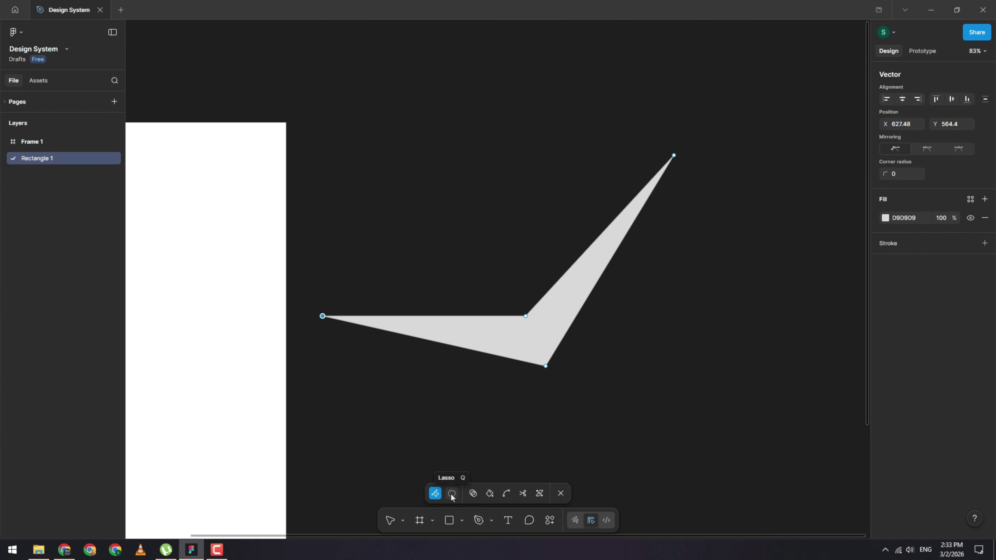
{"action": "key", "text": "q"}
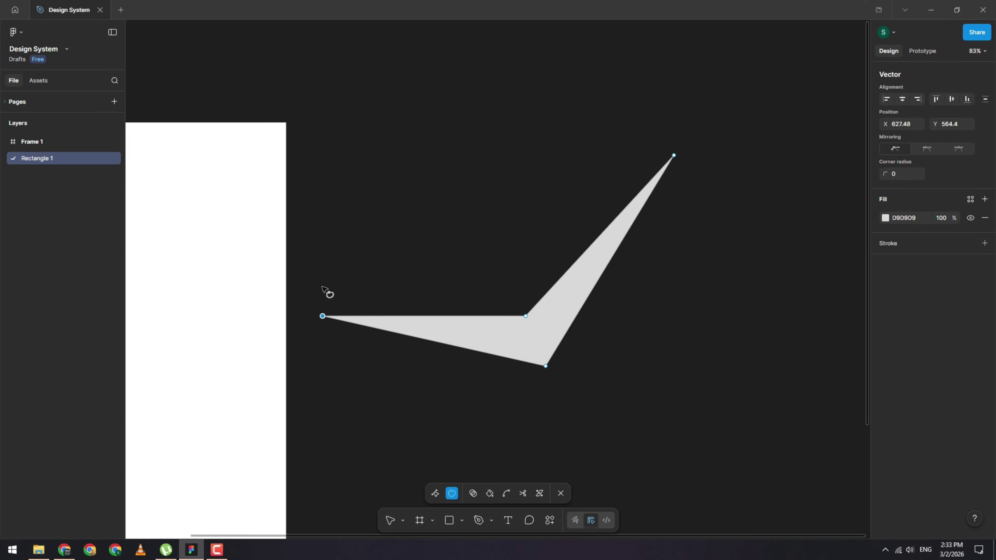
{"action": "mouse_move", "coordinate": [306, 281]}
{"action": "left_mouse_down"}
{"action": "mouse_move", "coordinate": [348, 363]}
{"action": "mouse_move", "coordinate": [614, 400]}
{"action": "mouse_move", "coordinate": [589, 362]}
{"action": "mouse_move", "coordinate": [527, 345]}
{"action": "mouse_move", "coordinate": [551, 296]}
{"action": "mouse_move", "coordinate": [411, 265]}
{"action": "mouse_move", "coordinate": [353, 263]}
{"action": "left_mouse_up"}
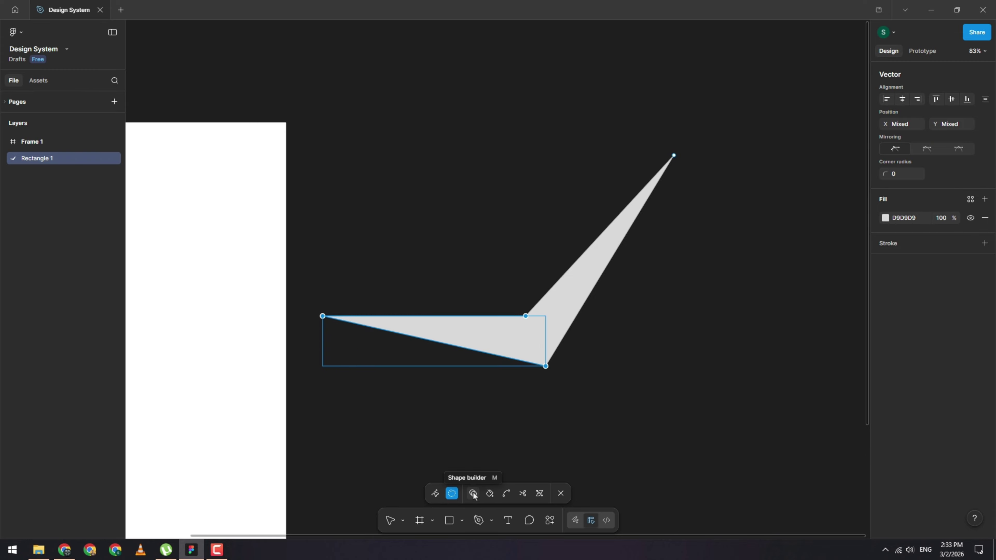
{"action": "left_click", "coordinate": [644, 387]}
Step: Duplicate the shape up and to the left during vector editing, once directly and once with all points selected, undoing each copy
{"action": "key", "text": "v"}
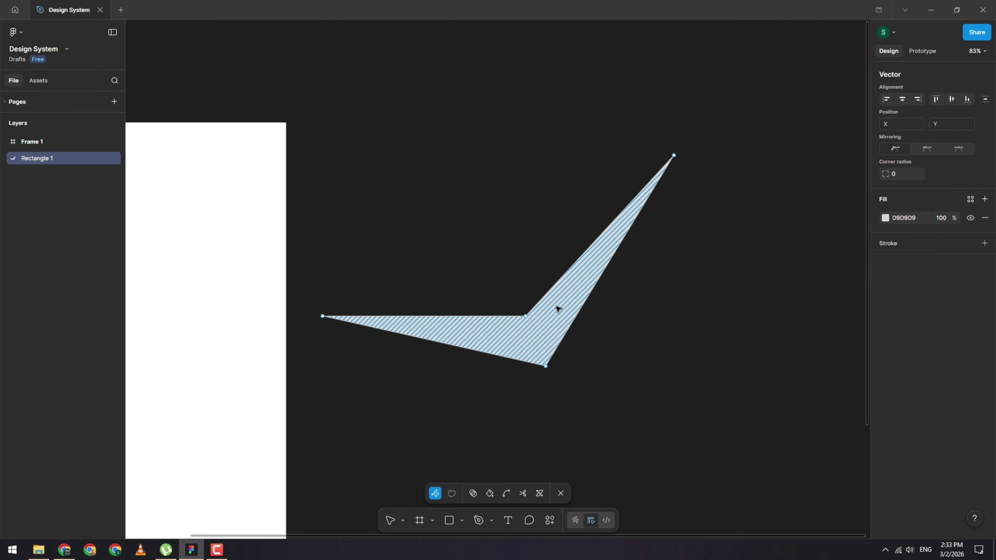
{"action": "mouse_move", "coordinate": [564, 311]}
{"action": "left_mouse_down"}
{"action": "mouse_move", "coordinate": [532, 240]}
{"action": "mouse_move", "coordinate": [540, 237]}
{"action": "left_mouse_up"}
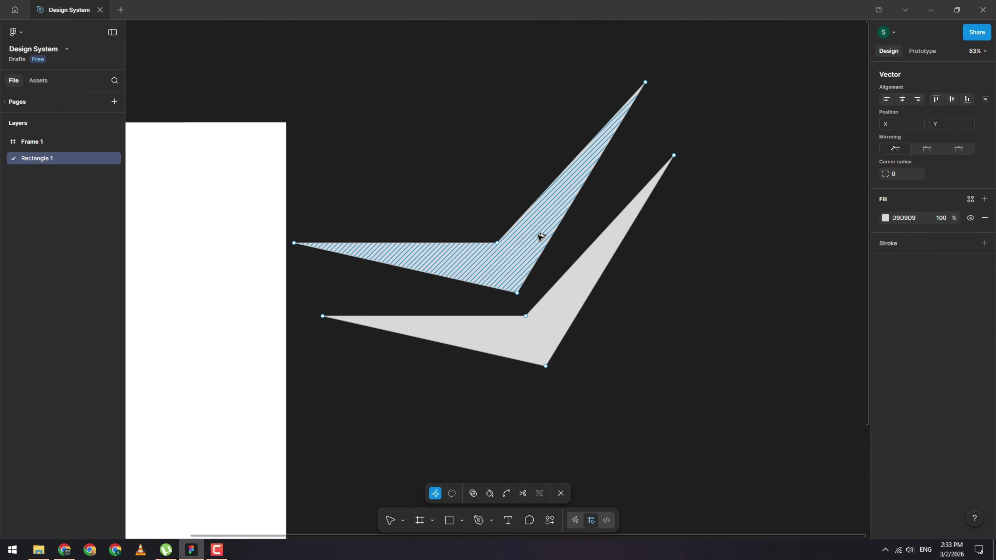
{"action": "key", "text": "ctrl+z"}
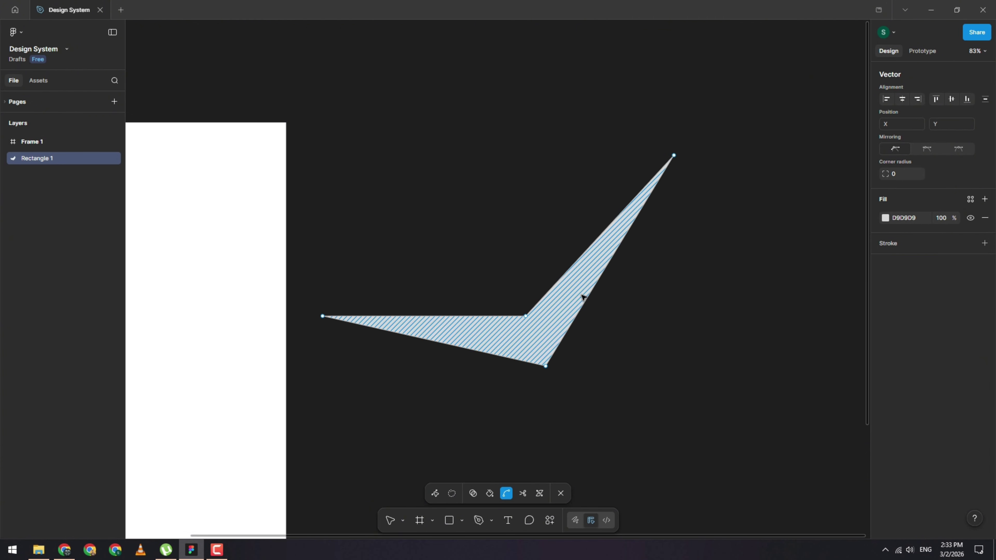
{"action": "key", "text": "ctrl+a"}
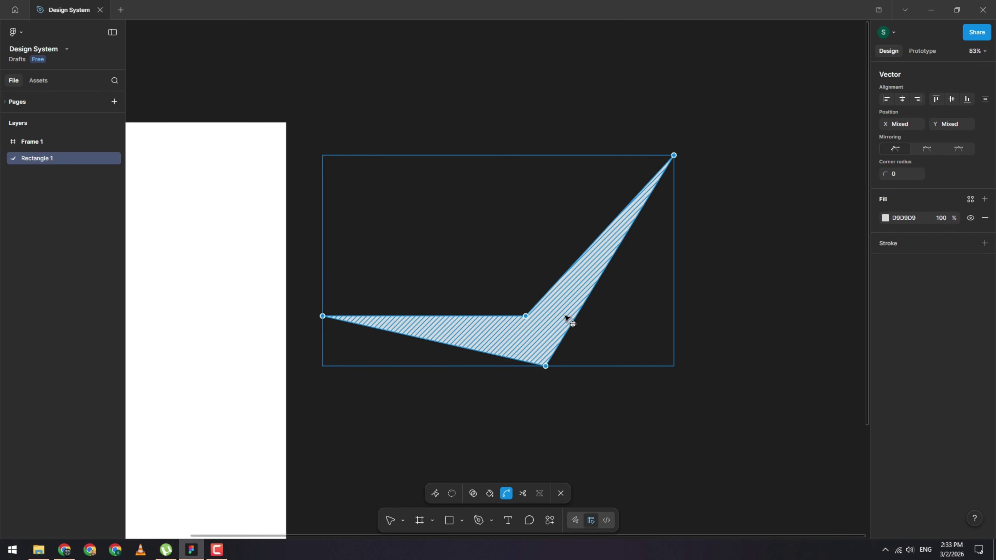
{"action": "left_click_drag", "start_coordinate": [565, 314], "coordinate": [540, 228]}
{"action": "left_click", "coordinate": [540, 235]}
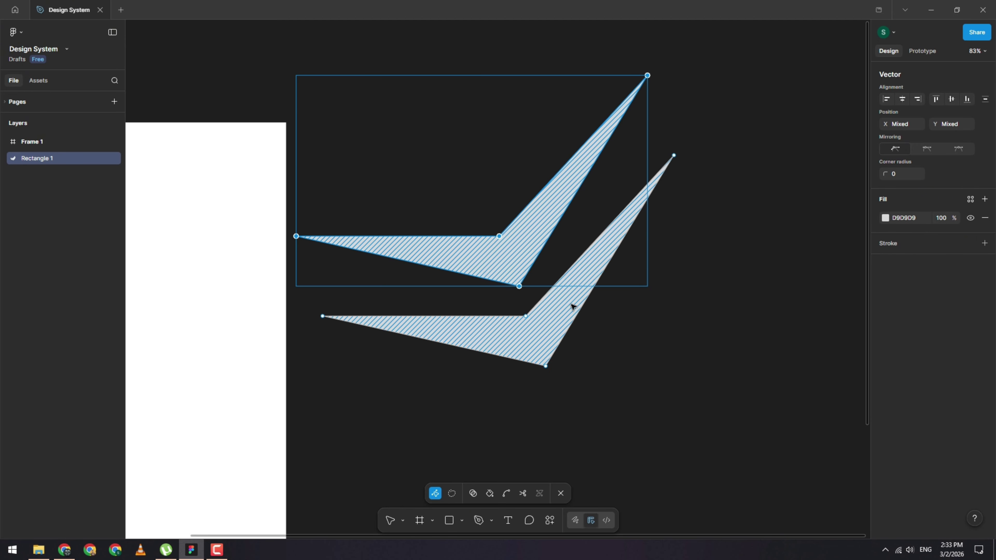
{"action": "key", "text": "ctrl+z"}
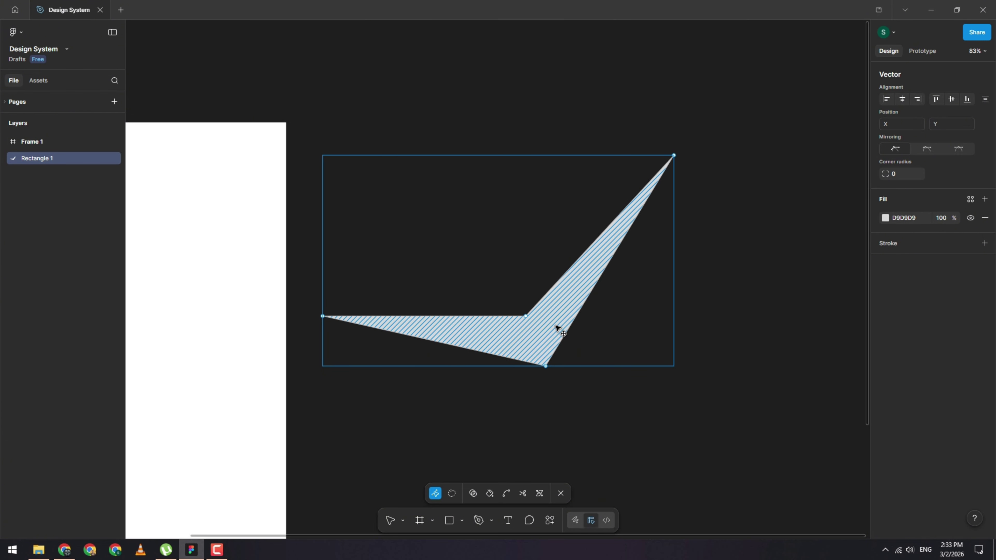
Step: Duplicate the shape during vector editing, rotate the copy clockwise by about 70 degrees and move it across the original
{"action": "left_click_drag", "start_coordinate": [558, 328], "coordinate": [533, 266]}
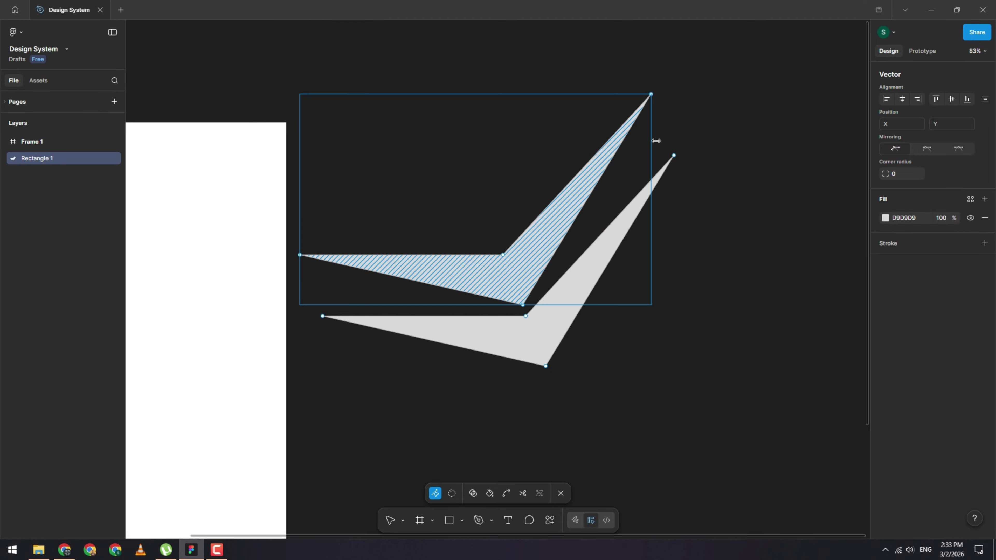
{"action": "left_click", "coordinate": [550, 233]}
{"action": "left_click_drag", "start_coordinate": [658, 91], "coordinate": [659, 97]}
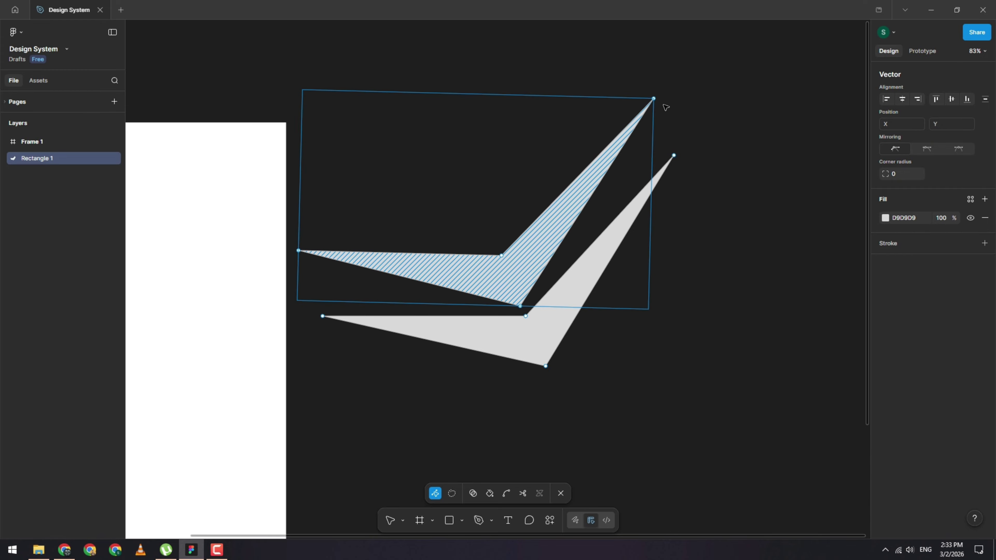
{"action": "mouse_move", "coordinate": [660, 93]}
{"action": "left_mouse_down"}
{"action": "mouse_move", "coordinate": [671, 137]}
{"action": "mouse_move", "coordinate": [671, 356]}
{"action": "mouse_move", "coordinate": [648, 394]}
{"action": "mouse_move", "coordinate": [666, 367]}
{"action": "left_mouse_up"}
{"action": "mouse_move", "coordinate": [478, 285]}
{"action": "left_mouse_down"}
{"action": "mouse_move", "coordinate": [574, 278]}
{"action": "mouse_move", "coordinate": [616, 297]}
{"action": "mouse_move", "coordinate": [625, 313]}
{"action": "left_mouse_up"}
{"action": "left_click", "coordinate": [526, 416]}
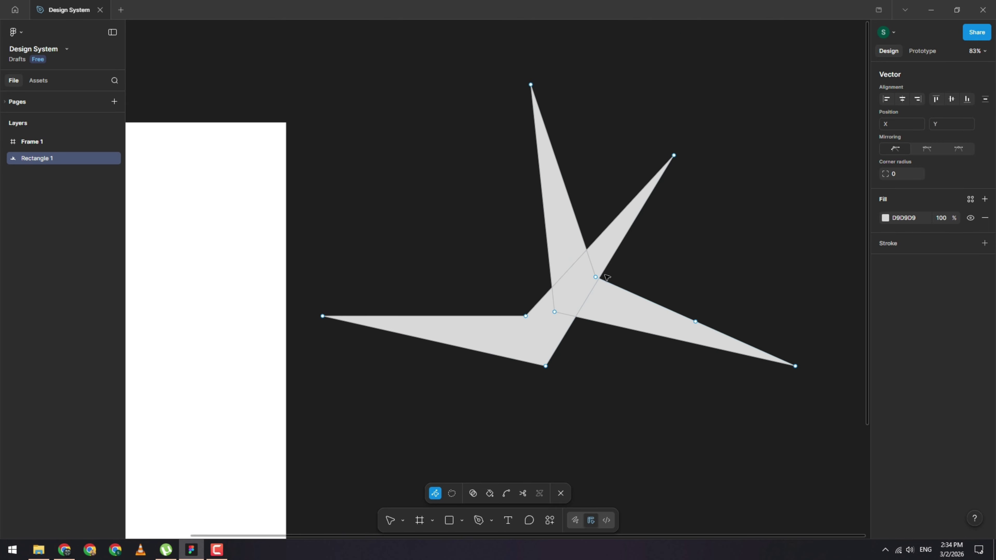
Step: Select the two overlapping paths in turn and check how they are listed in the layers
{"action": "left_click", "coordinate": [596, 310]}
{"action": "left_click", "coordinate": [485, 351]}
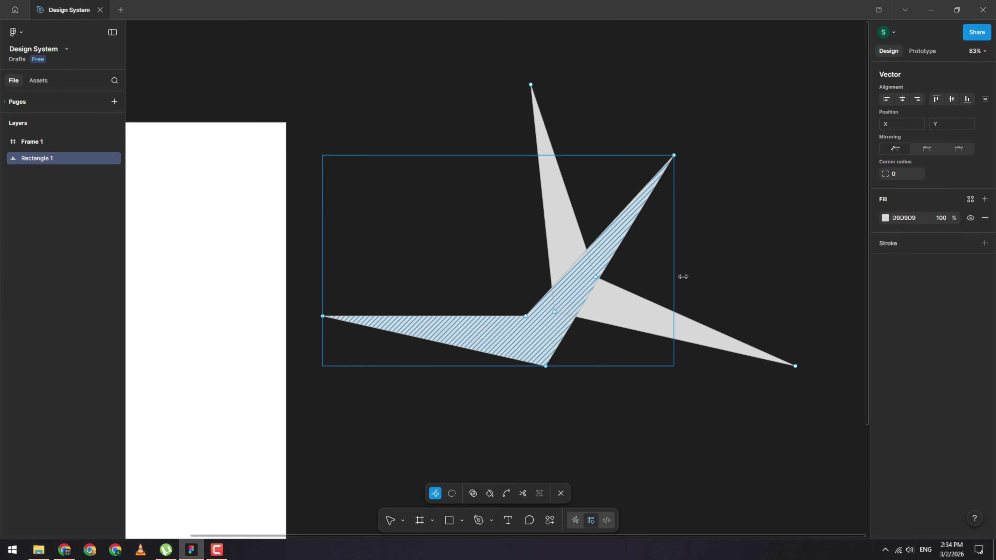
{"action": "left_click", "coordinate": [708, 269]}
{"action": "key", "text": "ctrl"}
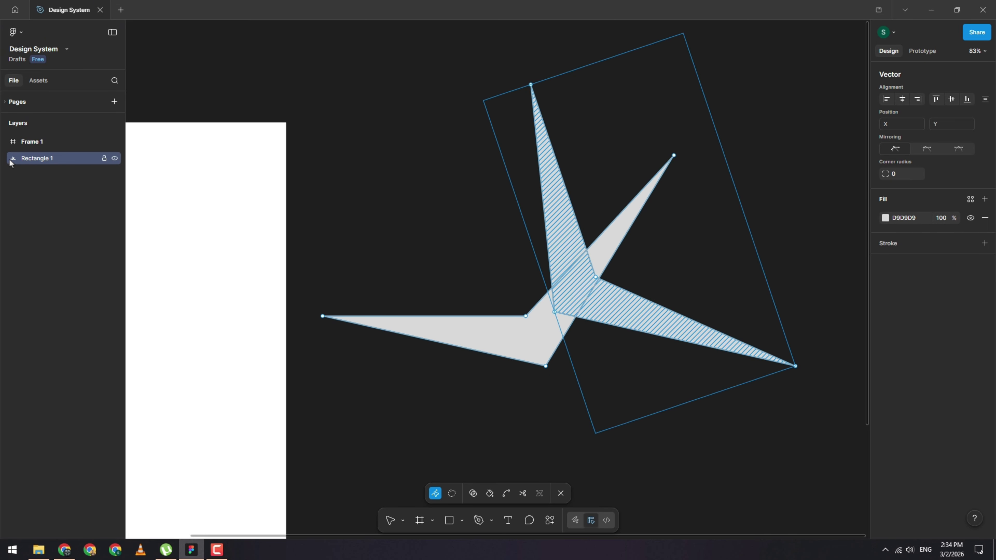
Step: Undo the copied path's move, rotation and duplication
{"action": "key", "text": "ctrl+z"}
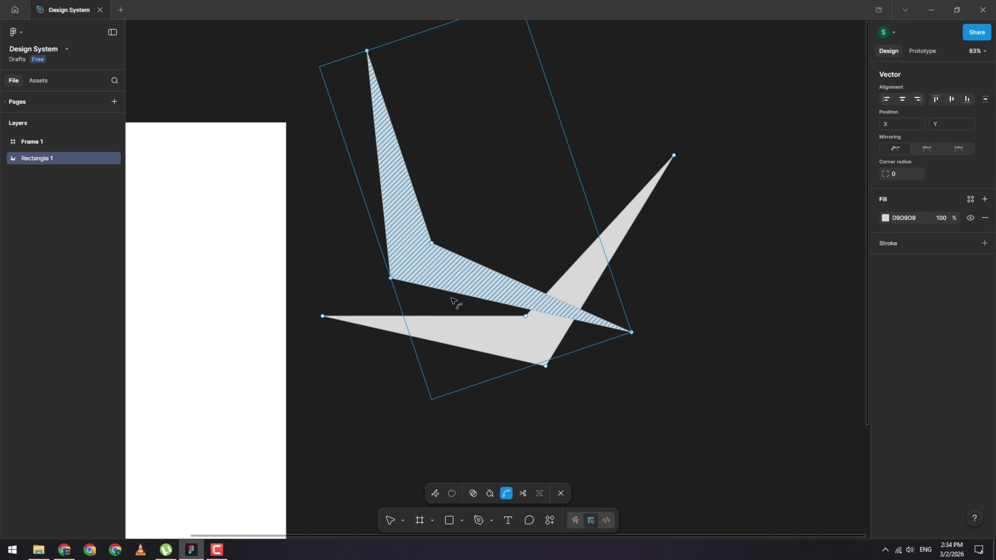
{"action": "key", "text": "ctrl+z"}
{"action": "key", "text": "ctrl+z"}
{"action": "key", "text": "ctrl+z"}
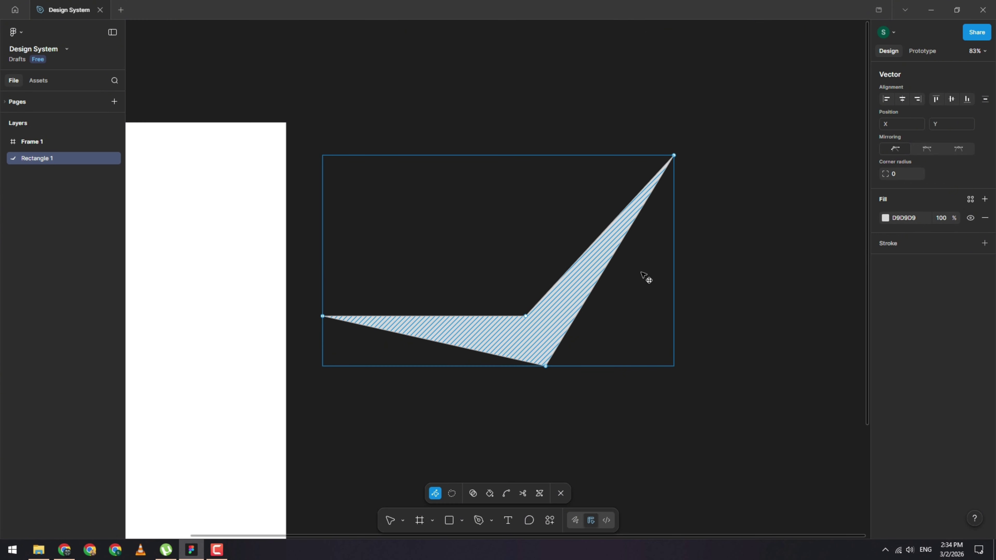
Step: Leave vector editing, place a duplicate of the whole shape at about X 576, Y 54, and rotate it to about -71°
{"action": "left_click", "coordinate": [643, 276]}
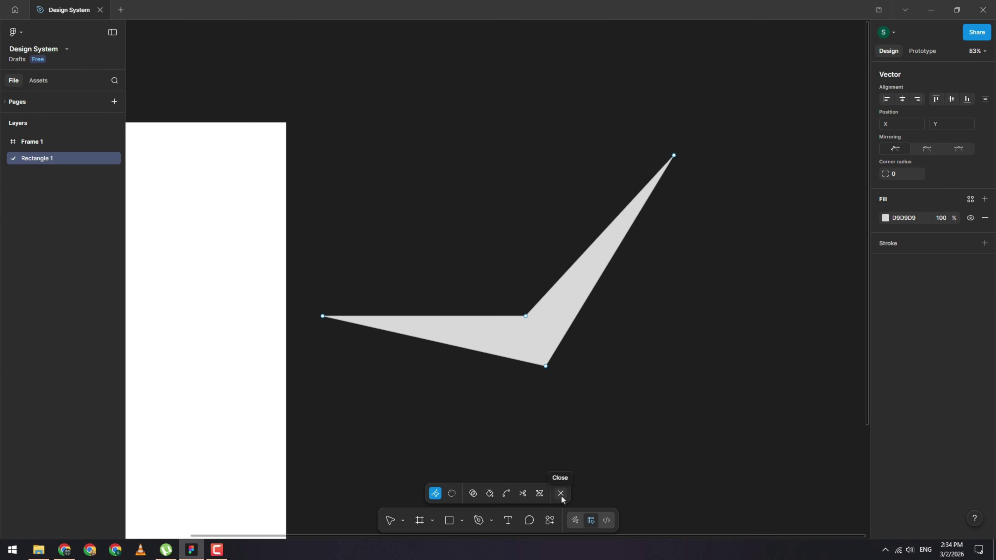
{"action": "key", "text": "Escape"}
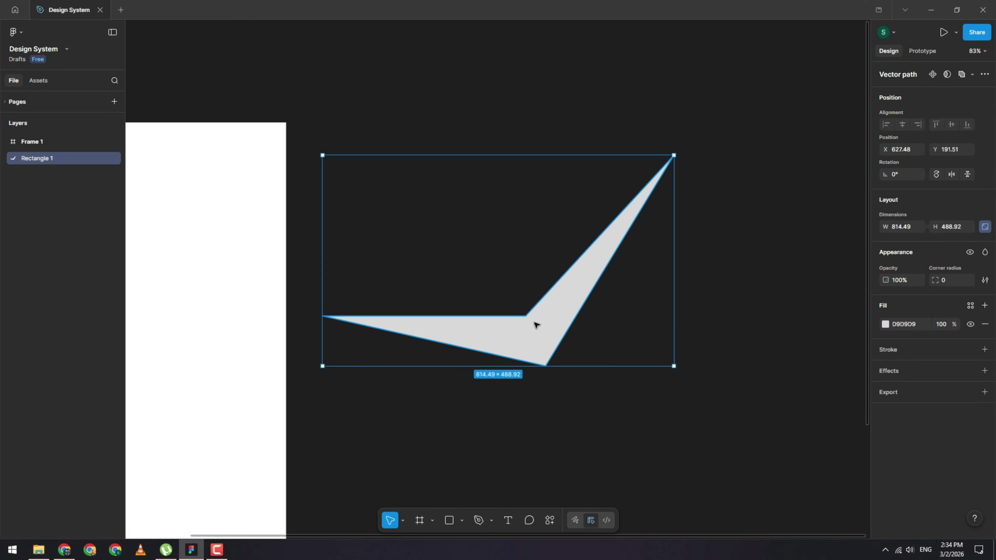
{"action": "left_click_drag", "start_coordinate": [552, 329], "coordinate": [529, 270]}
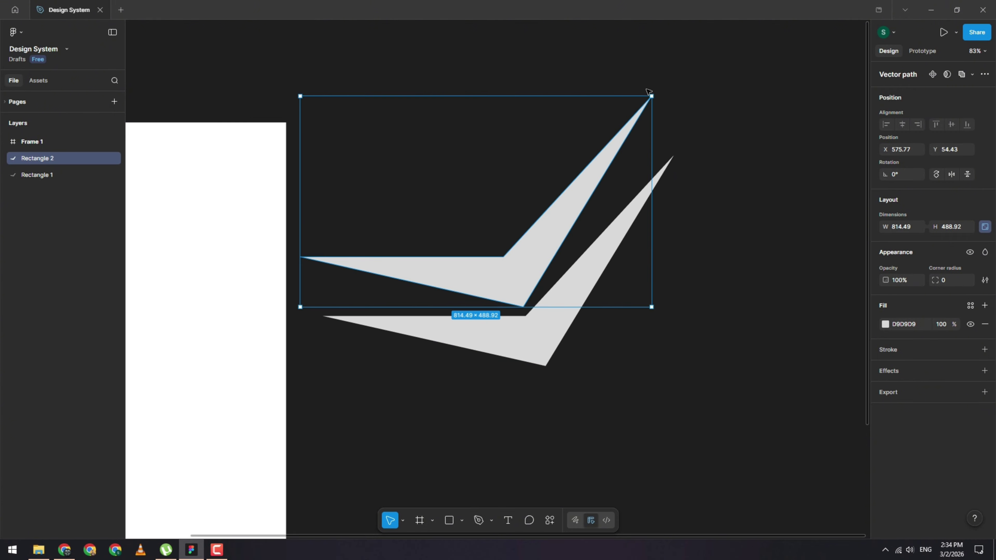
{"action": "left_click_drag", "start_coordinate": [655, 93], "coordinate": [633, 333]}
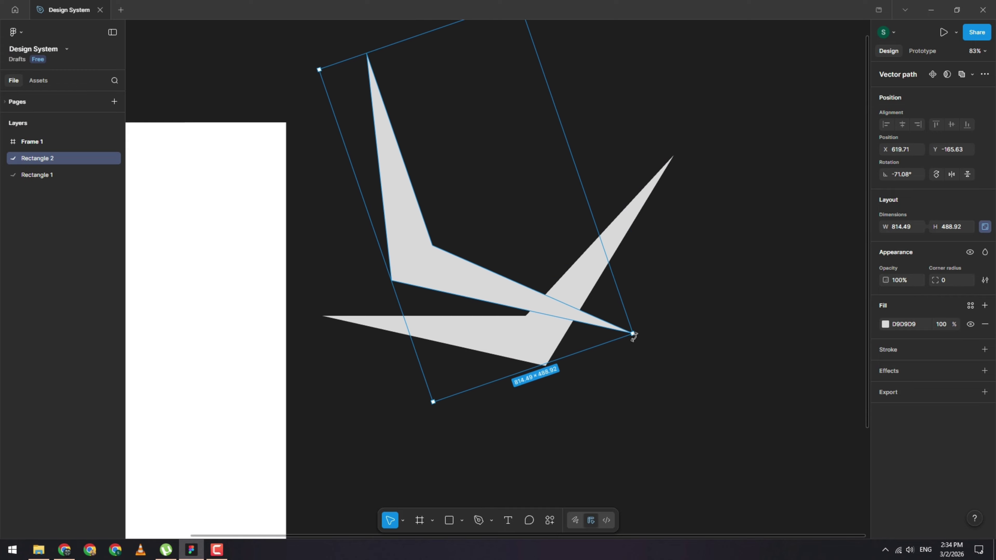
Step: Move the rotated copy across the original shape and adjust its rotation to about -66°, ending near X 975, Y -144
{"action": "left_click_drag", "start_coordinate": [485, 284], "coordinate": [625, 299]}
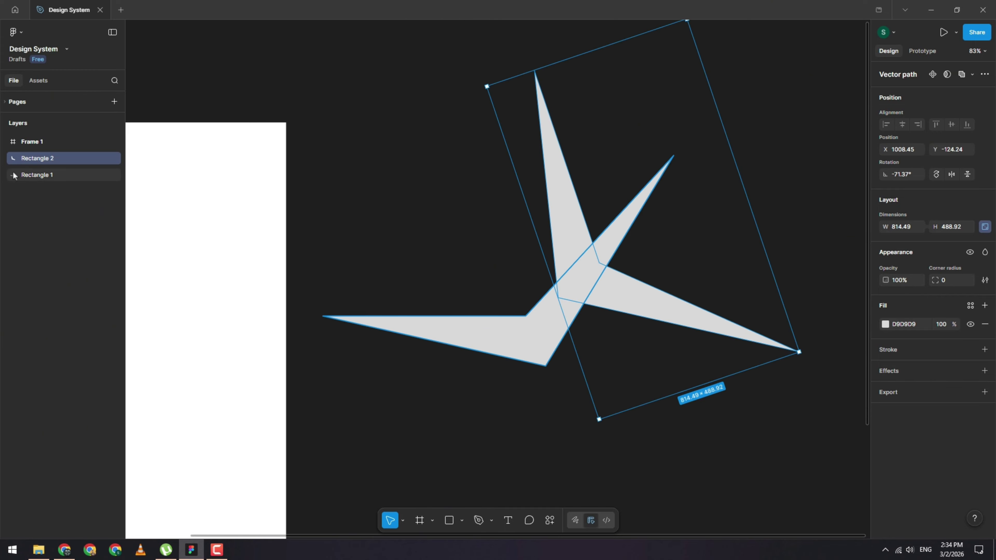
{"action": "left_click", "coordinate": [43, 175]}
{"action": "left_click", "coordinate": [46, 160]}
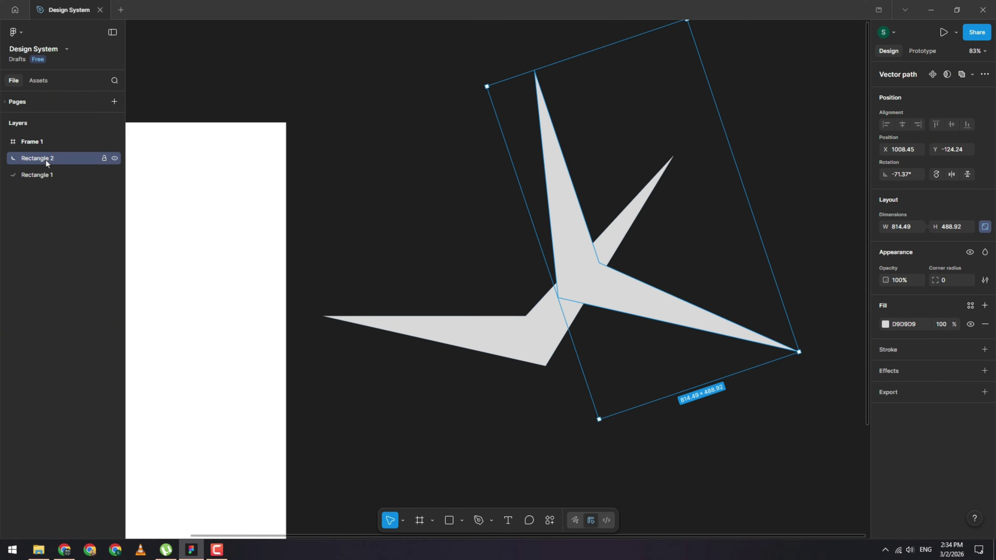
{"action": "left_click", "coordinate": [47, 176], "text": "shift"}
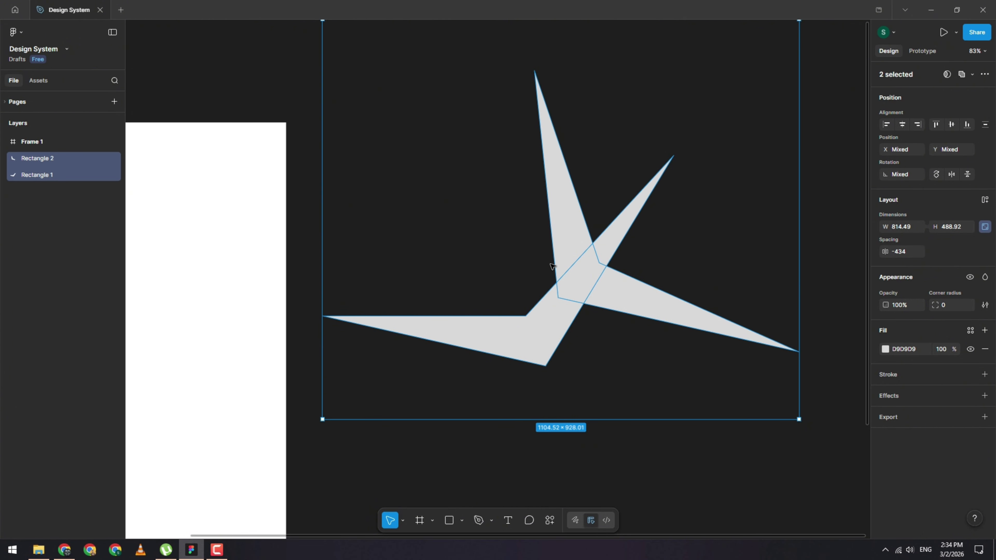
{"action": "left_click", "coordinate": [715, 319]}
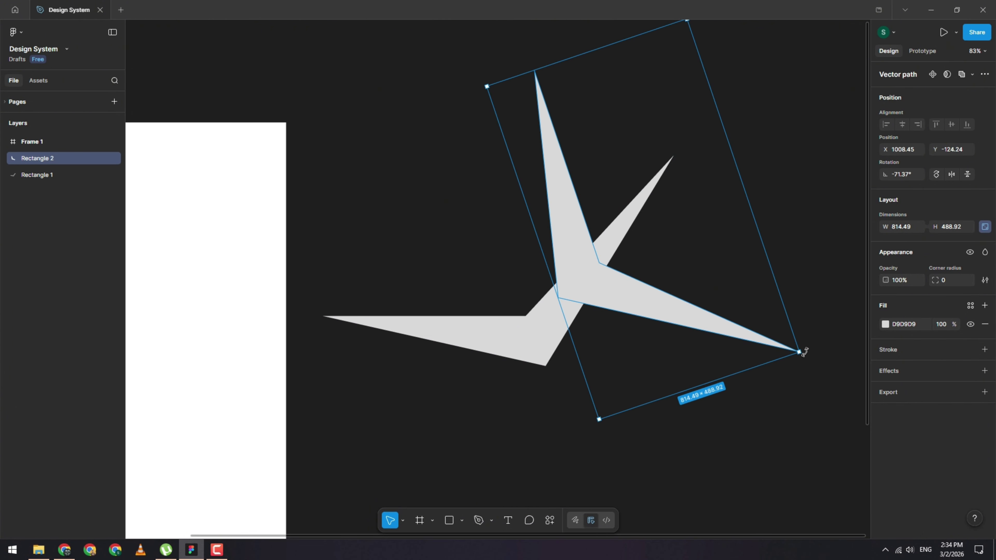
{"action": "left_click_drag", "start_coordinate": [805, 352], "coordinate": [812, 335]}
{"action": "left_click_drag", "start_coordinate": [653, 312], "coordinate": [651, 304]}
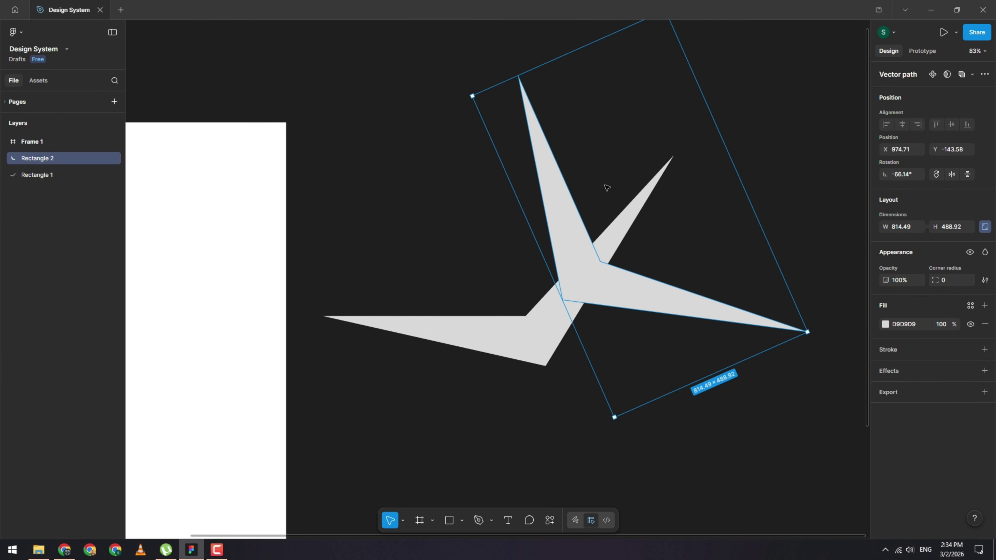
Step: Group the two overlapping shapes and move the group to about X 756, Y 8
{"action": "left_click", "coordinate": [452, 209]}
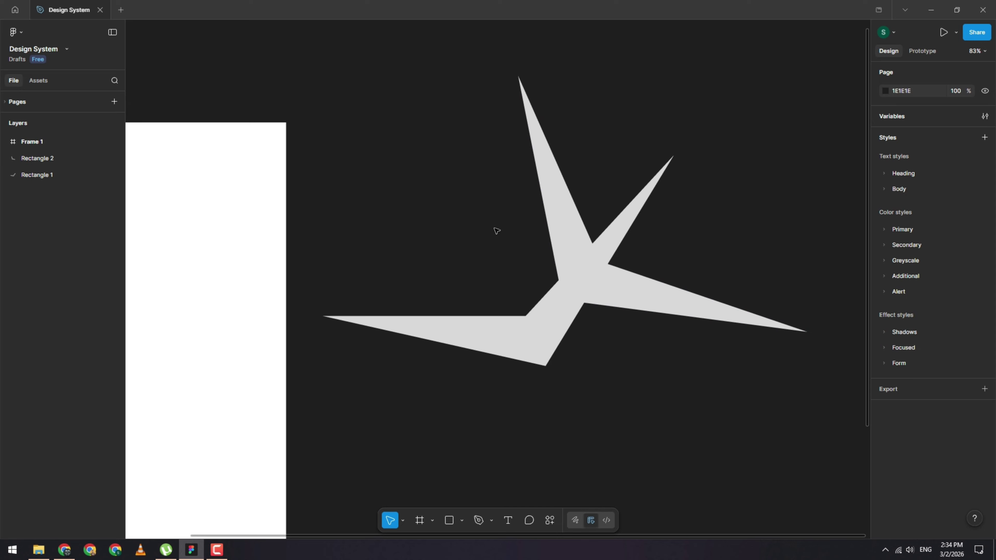
{"action": "left_click", "coordinate": [556, 236]}
{"action": "left_click", "coordinate": [514, 338]}
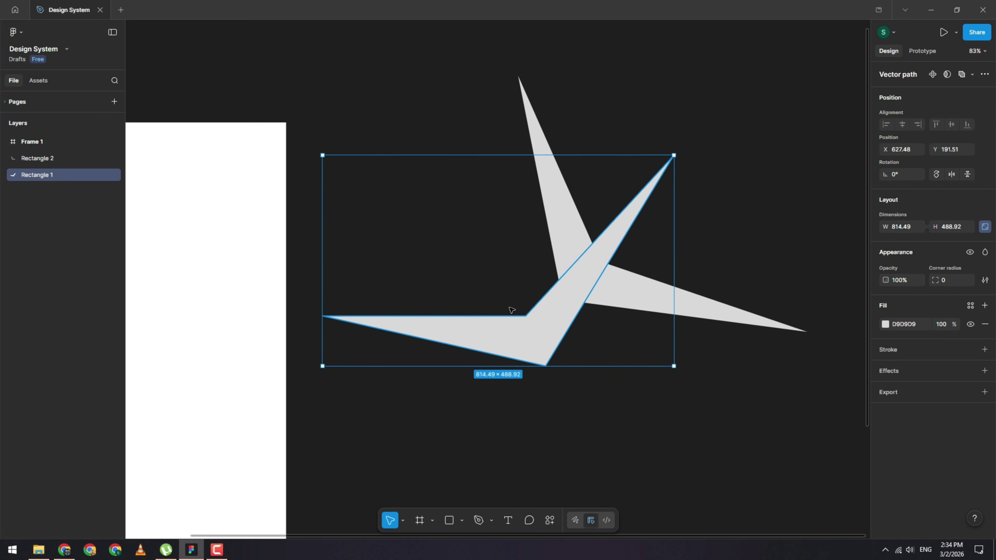
{"action": "left_click", "coordinate": [541, 133]}
{"action": "left_click", "coordinate": [532, 339], "text": "shift"}
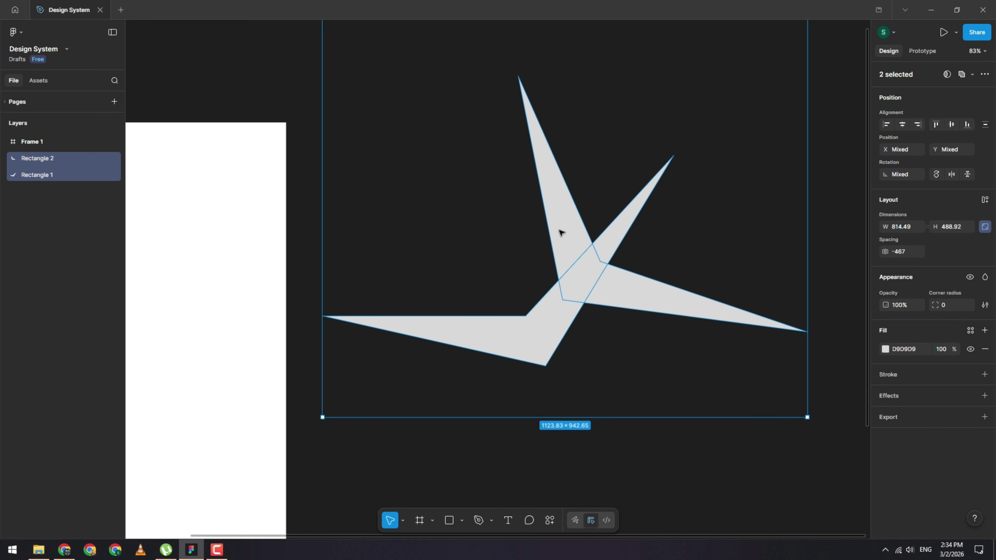
{"action": "scroll", "coordinate": [561, 229], "scroll_direction": "down", "scroll_amount": 3}
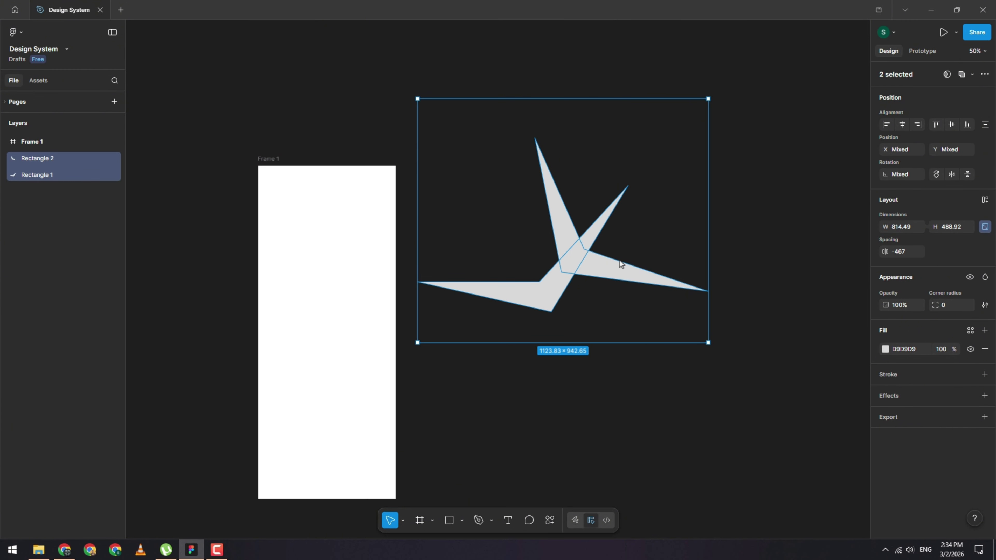
{"action": "scroll", "coordinate": [604, 239], "scroll_direction": "up", "scroll_amount": 2}
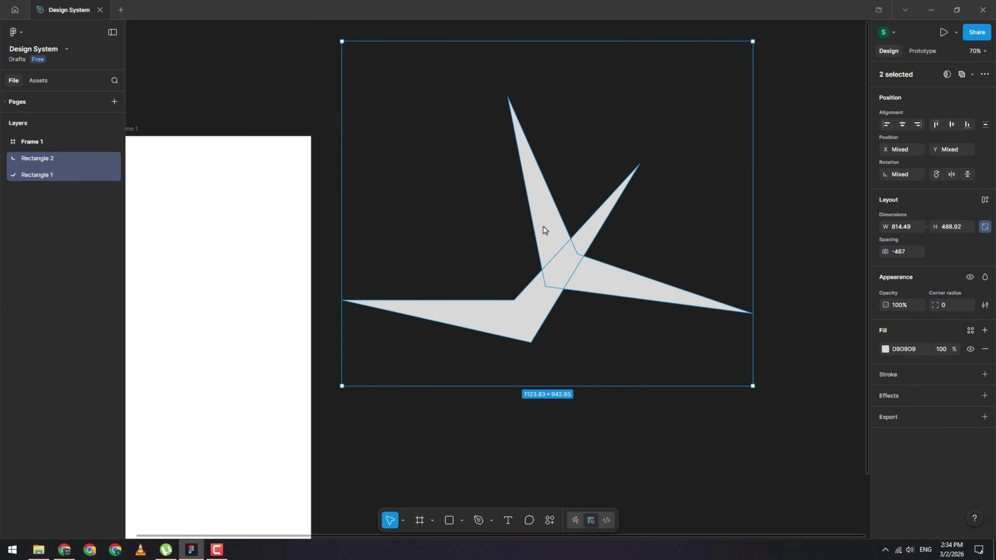
{"action": "scroll", "coordinate": [476, 195], "scroll_direction": "down", "scroll_amount": 3}
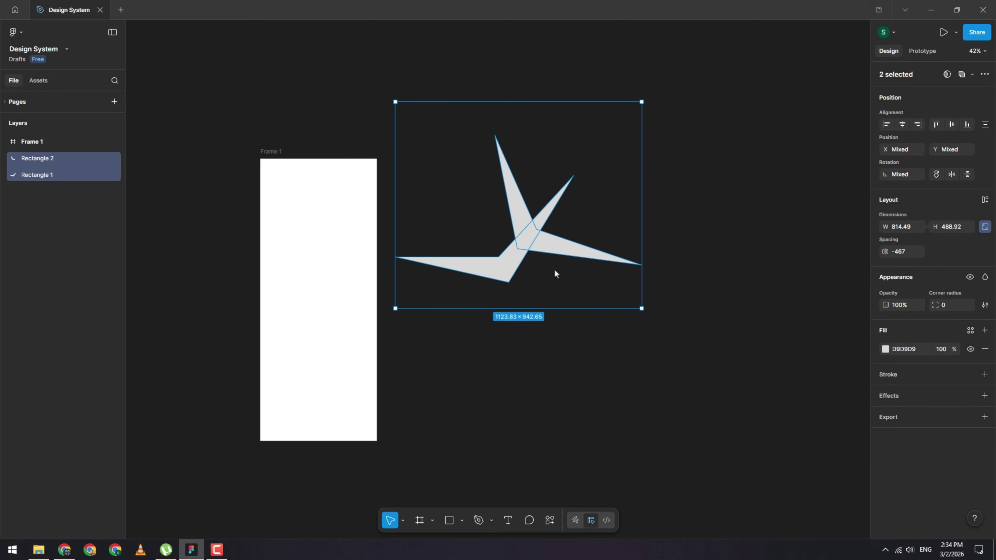
{"action": "scroll", "coordinate": [489, 226], "scroll_direction": "up", "scroll_amount": 2}
{"action": "scroll", "coordinate": [489, 225], "scroll_direction": "down", "scroll_amount": 2}
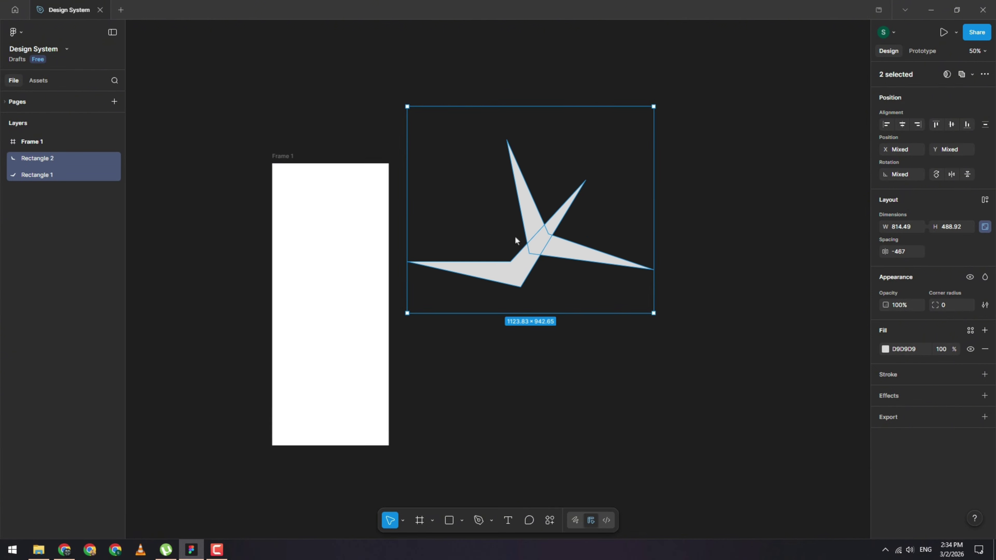
{"action": "scroll", "coordinate": [515, 236], "scroll_direction": "up", "scroll_amount": 1}
{"action": "scroll", "coordinate": [516, 235], "scroll_direction": "up", "scroll_amount": 1}
{"action": "scroll", "coordinate": [515, 236], "scroll_direction": "up", "scroll_amount": 1}
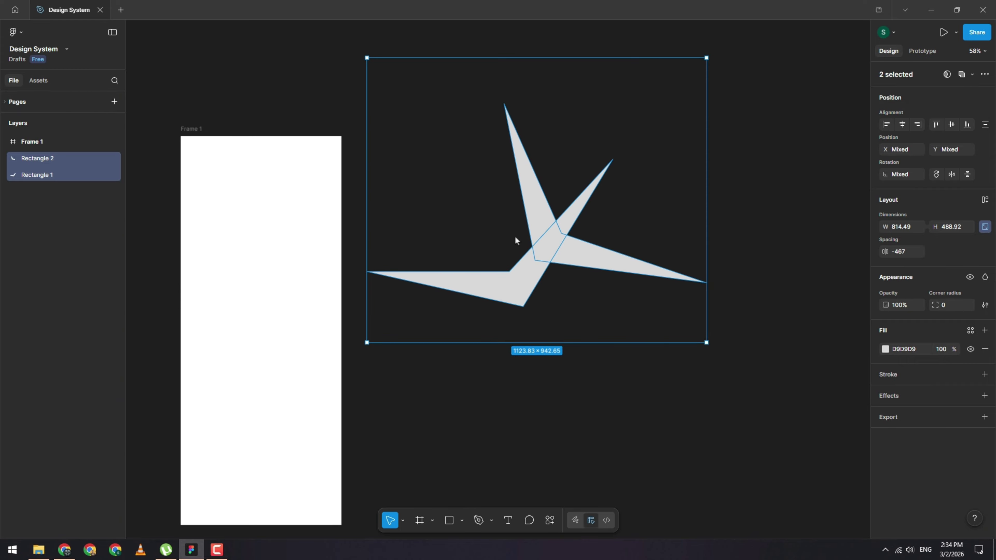
{"action": "right_click", "coordinate": [572, 246]}
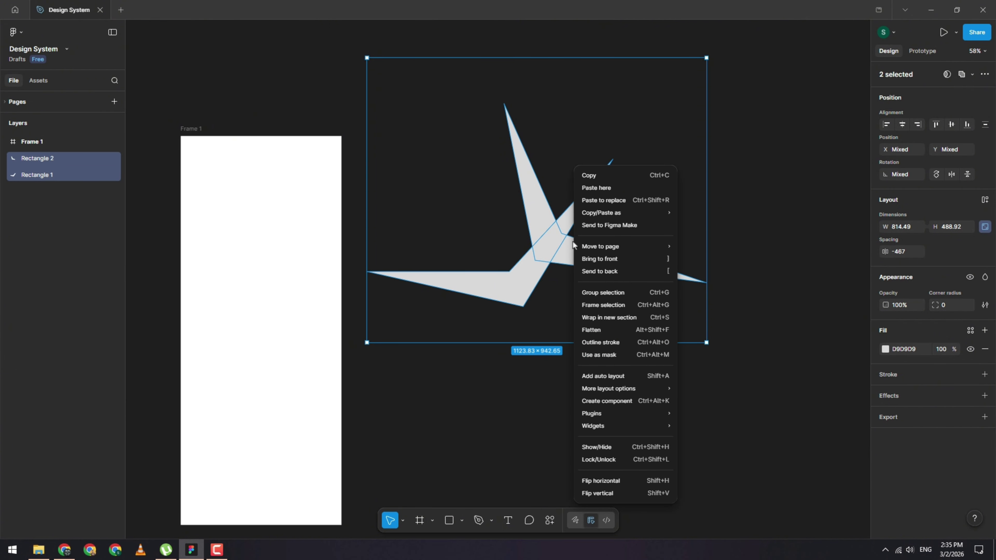
{"action": "left_click", "coordinate": [607, 295]}
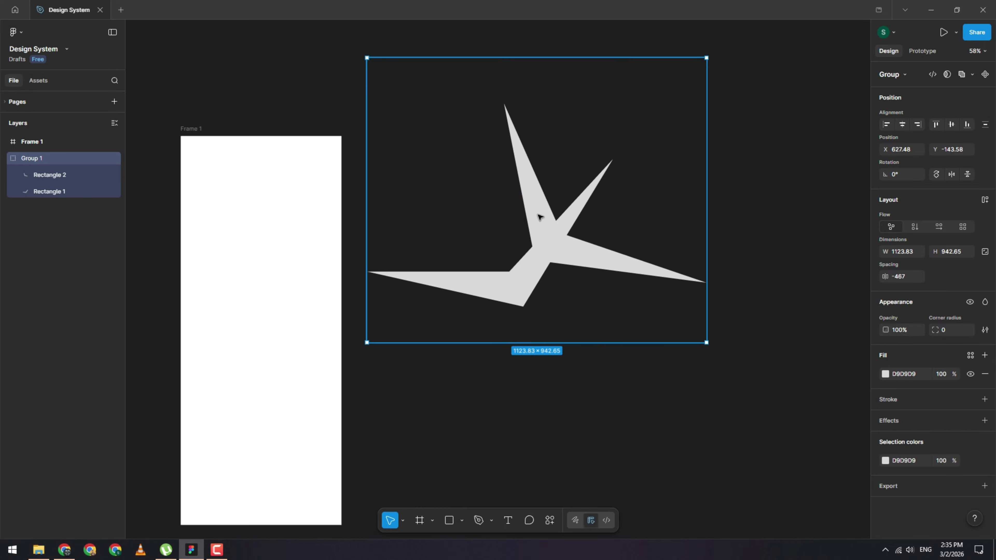
{"action": "key", "text": "Escape"}
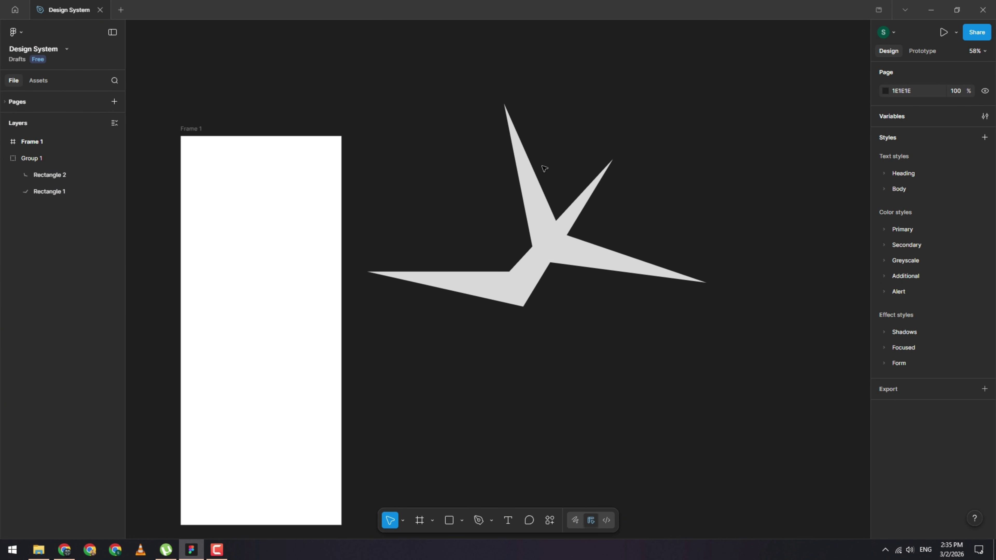
{"action": "left_click_drag", "start_coordinate": [518, 175], "coordinate": [547, 211]}
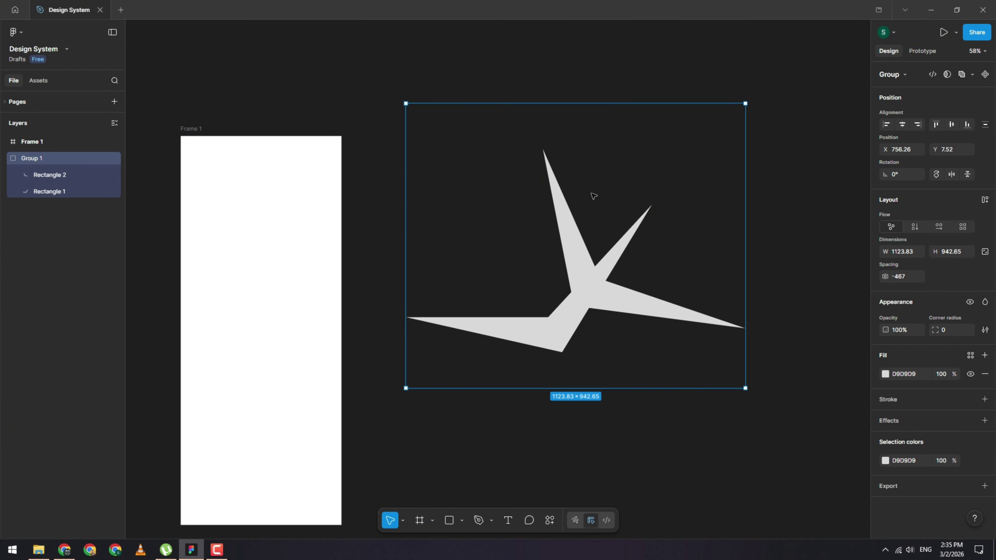
Step: Ungroup the two shapes, try moving the rotated copy on its own, and undo that move
{"action": "key", "text": "ctrl+shift+g"}
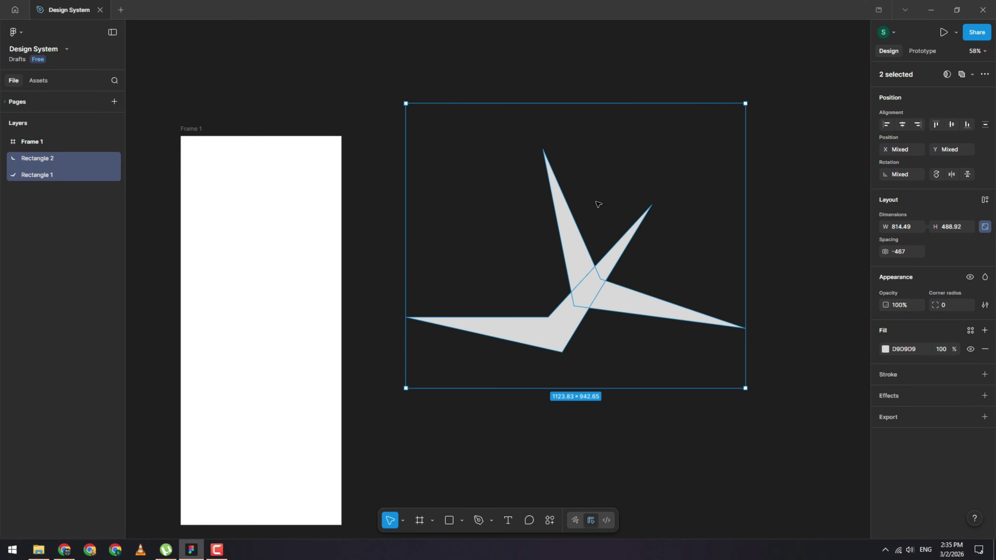
{"action": "left_click", "coordinate": [776, 255]}
{"action": "left_click", "coordinate": [567, 234]}
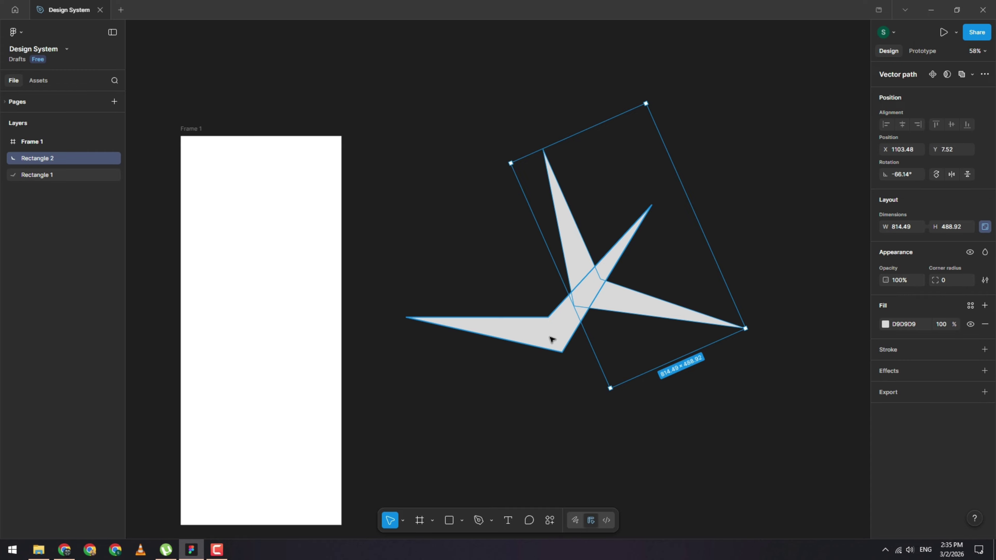
{"action": "left_click", "coordinate": [550, 339]}
{"action": "left_click", "coordinate": [667, 394]}
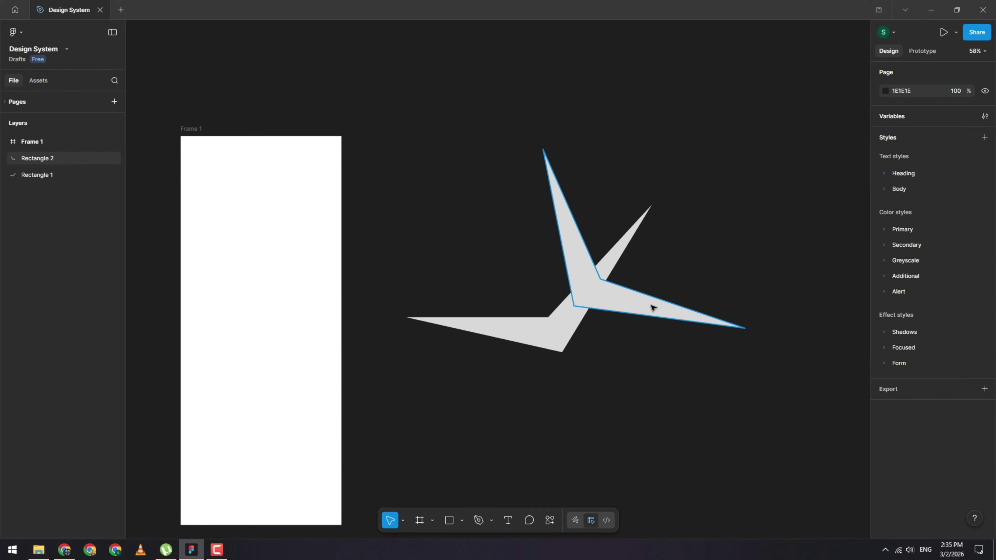
{"action": "left_click_drag", "start_coordinate": [557, 189], "coordinate": [594, 133]}
{"action": "key", "text": "ctrl+z"}
Step: Open both overlapping shapes together in vector editing and activate the Shape builder tool
{"action": "scroll", "coordinate": [604, 278], "scroll_direction": "up", "scroll_amount": 5}
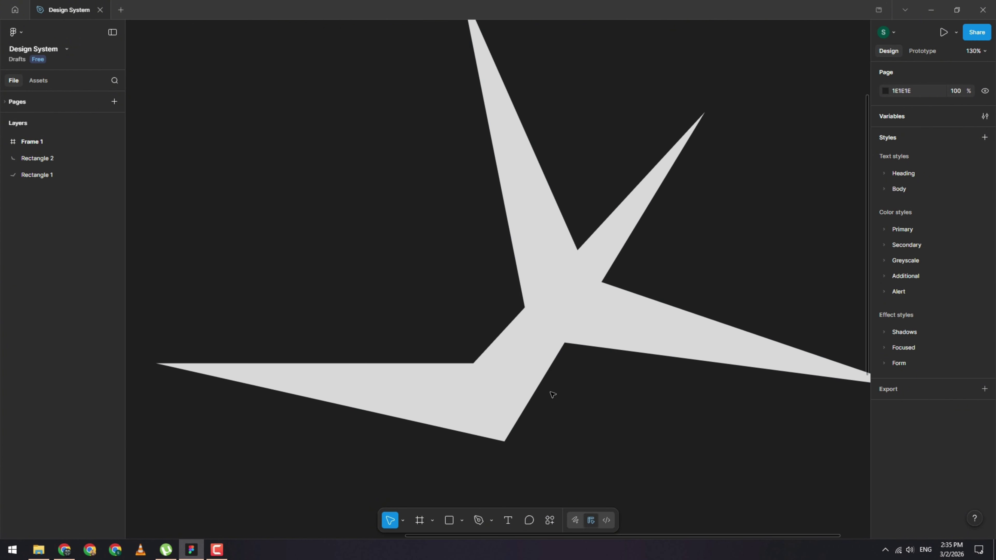
{"action": "left_click", "coordinate": [642, 345]}
{"action": "left_click", "coordinate": [494, 383], "text": "shift"}
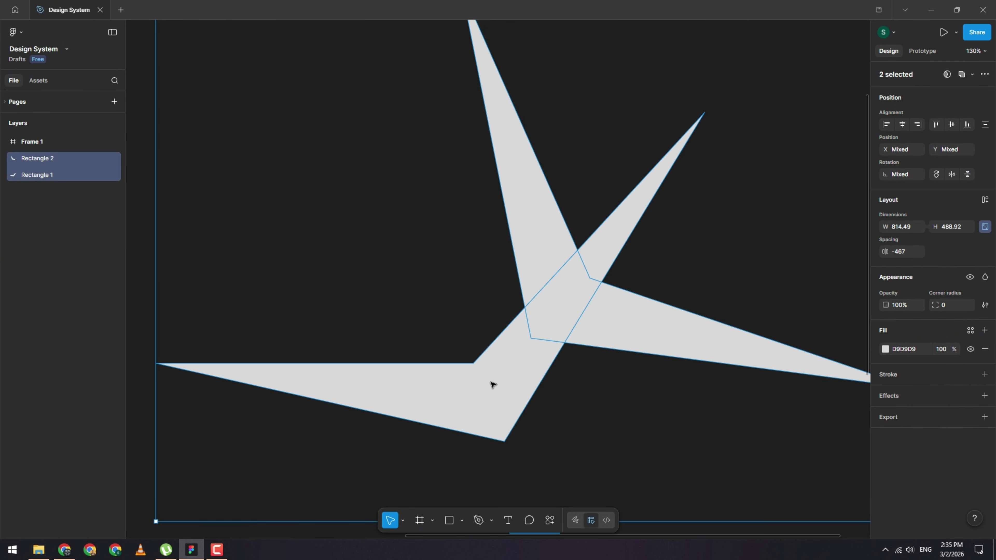
{"action": "double_click", "coordinate": [493, 384]}
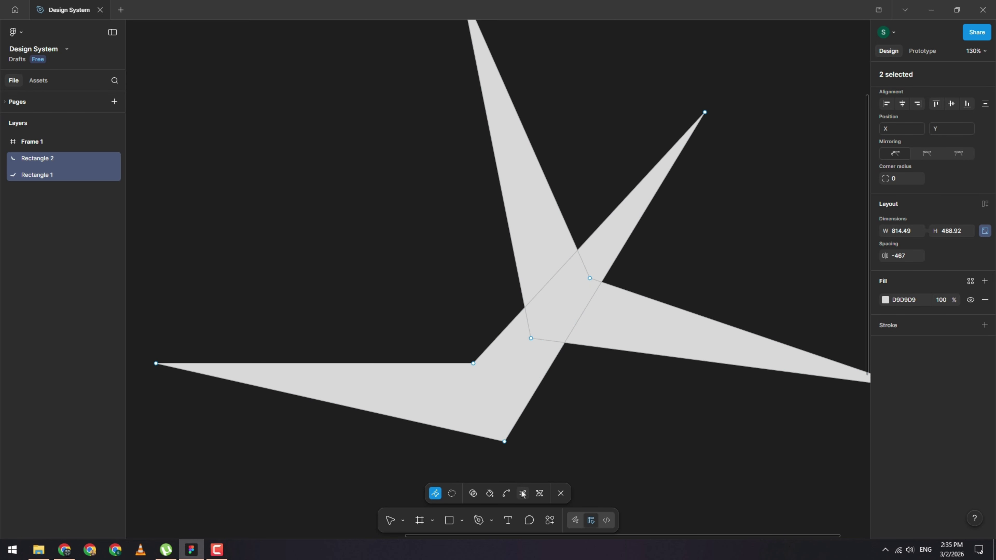
{"action": "left_click", "coordinate": [472, 493]}
{"action": "left_click", "coordinate": [436, 493]}
{"action": "left_click", "coordinate": [470, 494]}
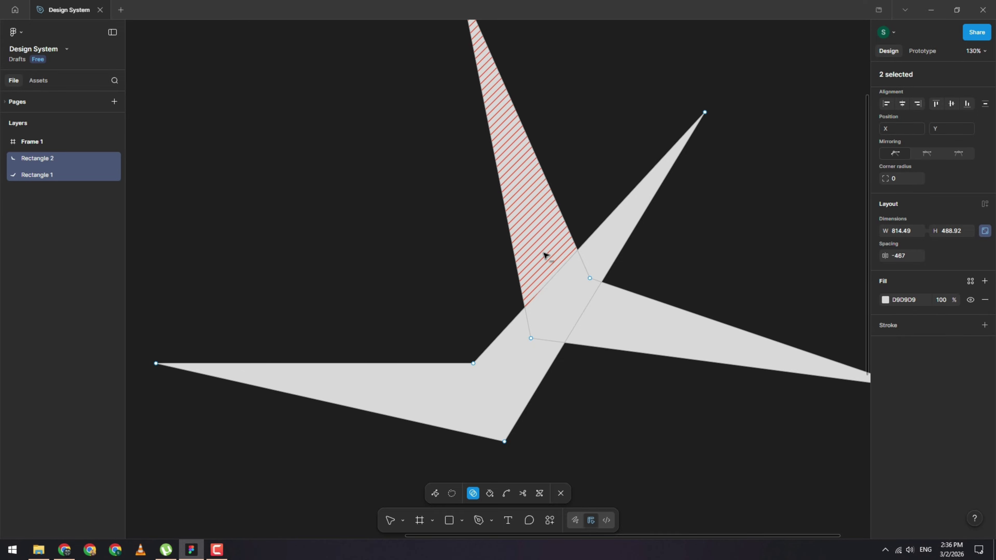
Step: Try subtracting the copy's upper spike and the central overlap with Shape builder, restoring each region after its removal
{"action": "left_click", "coordinate": [545, 256], "text": "alt"}
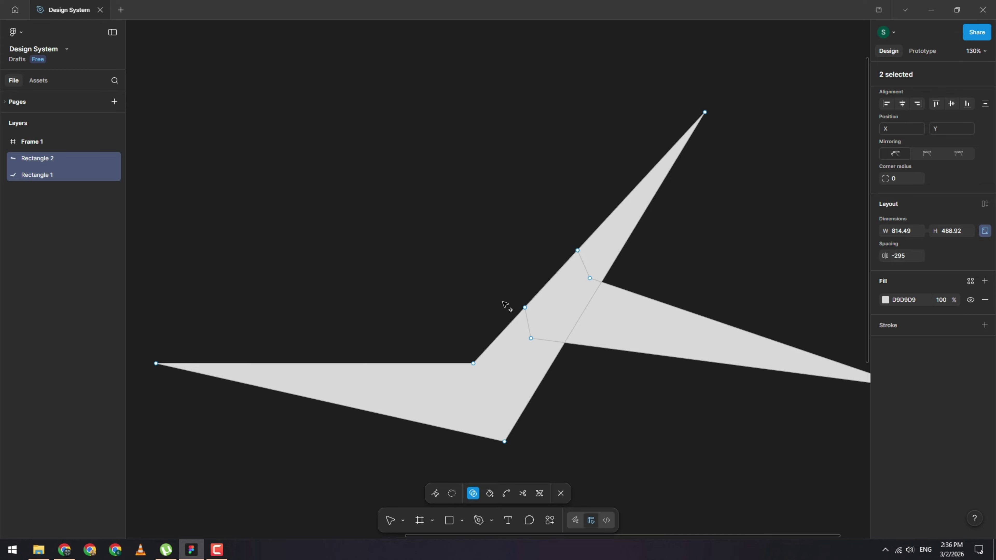
{"action": "key", "text": "ctrl+z"}
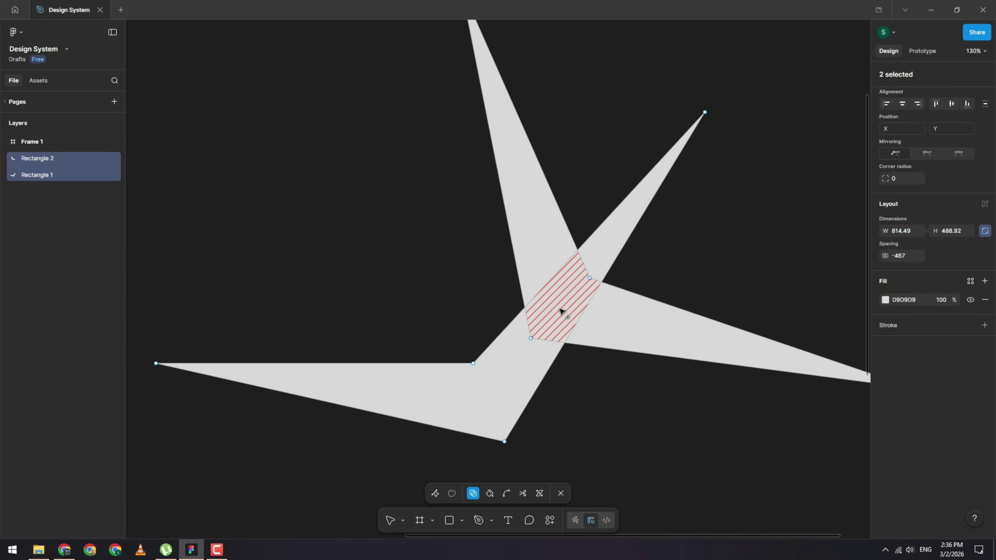
{"action": "left_click", "coordinate": [575, 294], "text": "alt"}
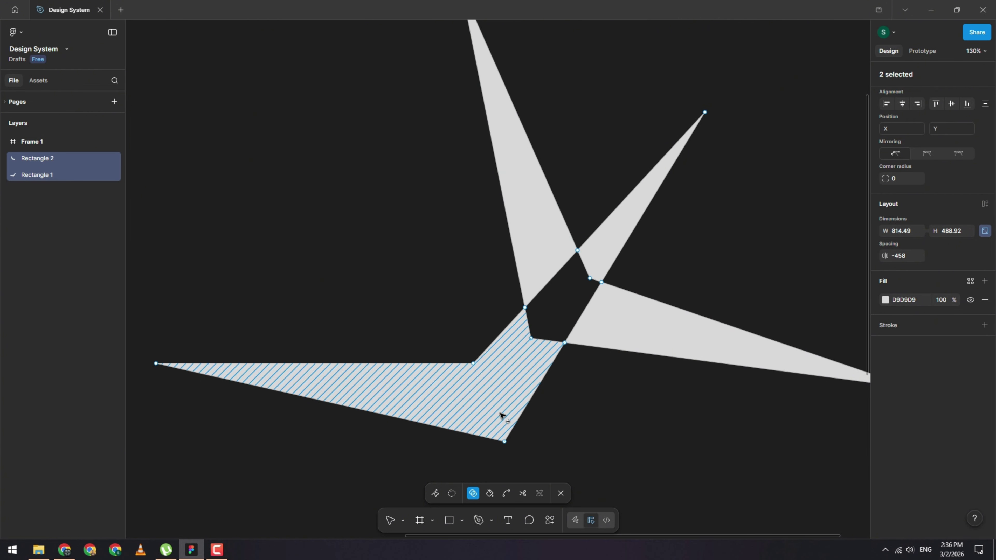
{"action": "left_click", "coordinate": [584, 314]}
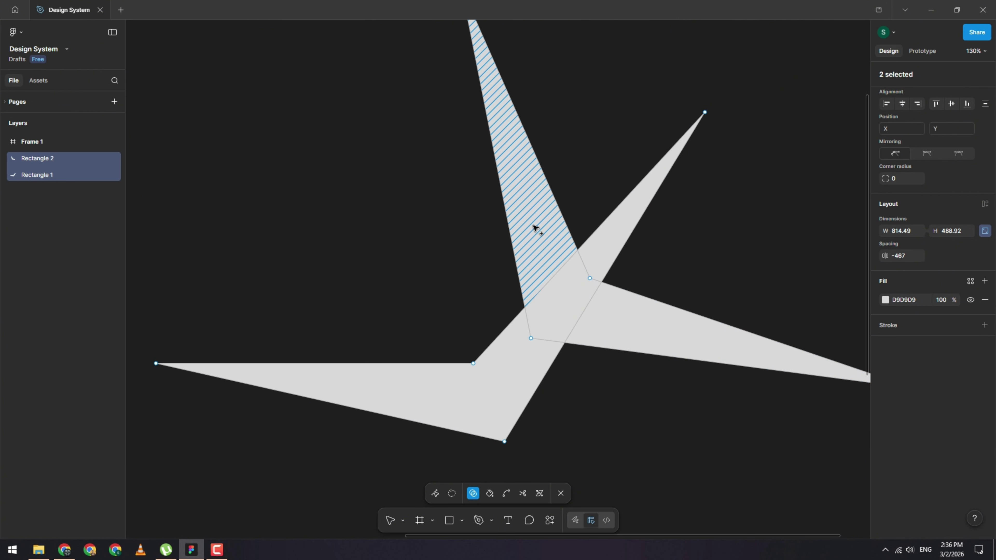
Step: Merge all regions of the two overlapping shapes into a single vector with Shape builder and leave vector editing
{"action": "mouse_move", "coordinate": [534, 227]}
{"action": "left_mouse_down"}
{"action": "mouse_move", "coordinate": [555, 263]}
{"action": "mouse_move", "coordinate": [589, 256]}
{"action": "mouse_move", "coordinate": [586, 289]}
{"action": "mouse_move", "coordinate": [602, 309]}
{"action": "mouse_move", "coordinate": [599, 321]}
{"action": "mouse_move", "coordinate": [542, 354]}
{"action": "left_mouse_up"}
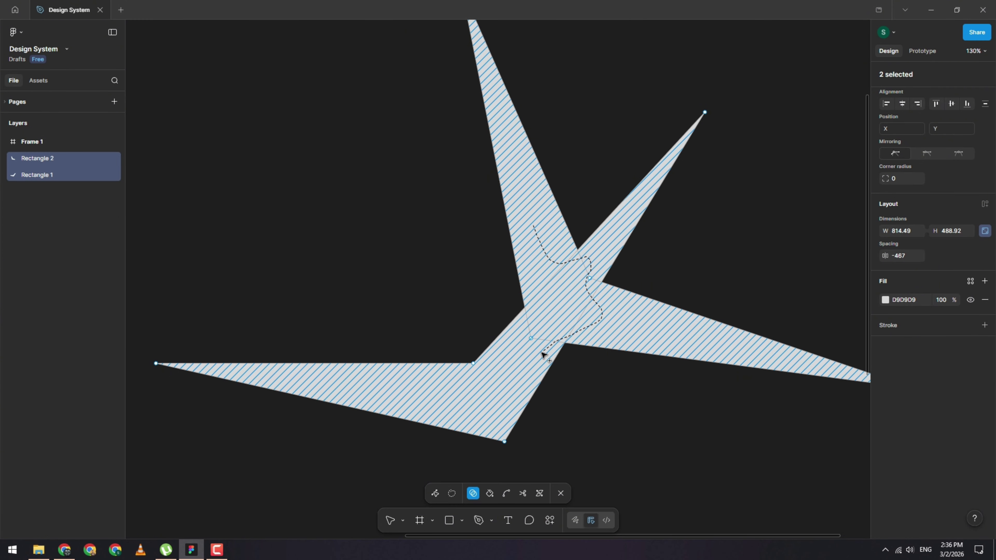
{"action": "left_click_drag", "start_coordinate": [542, 354], "coordinate": [543, 355]}
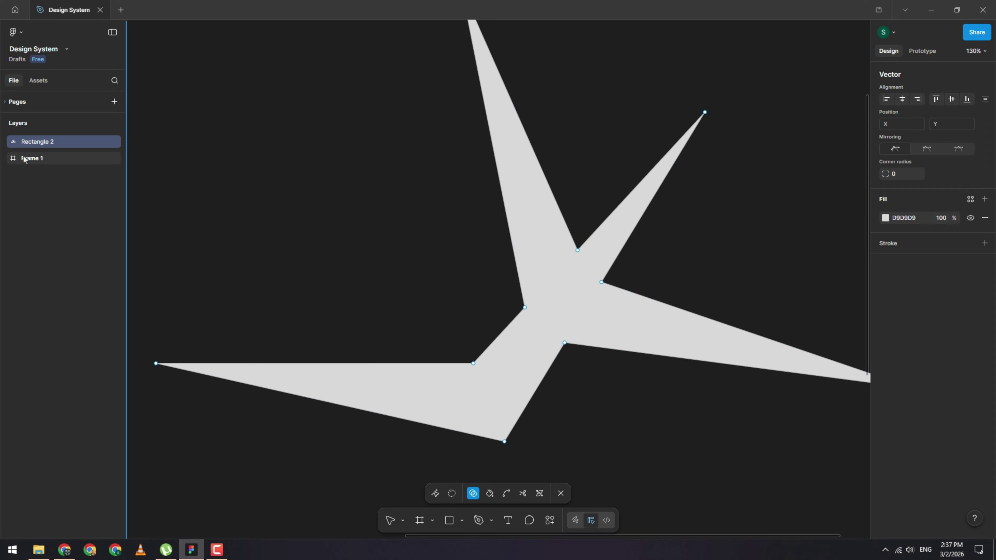
{"action": "key", "text": "ctrl+z"}
{"action": "key", "text": "ctrl+shift+z"}
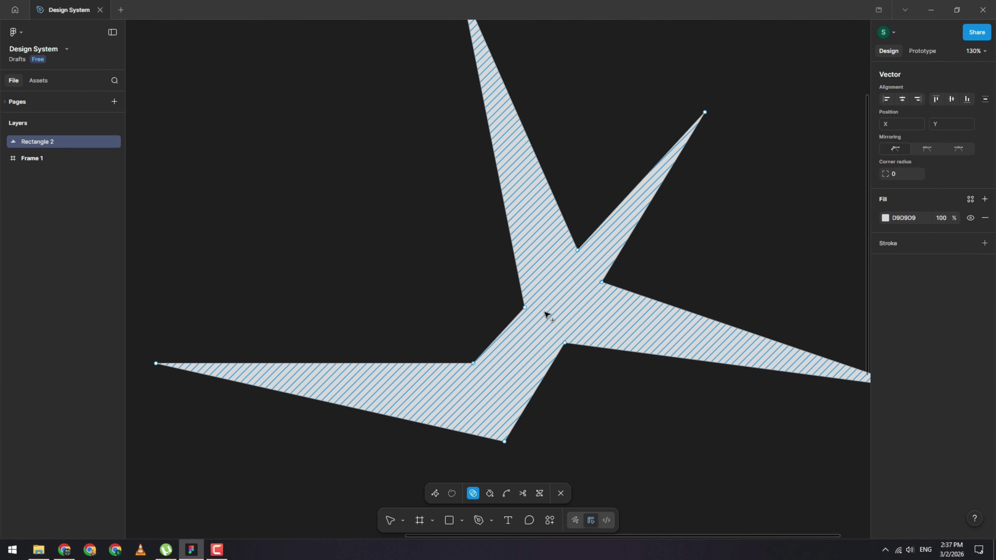
{"action": "key", "text": "Escape"}
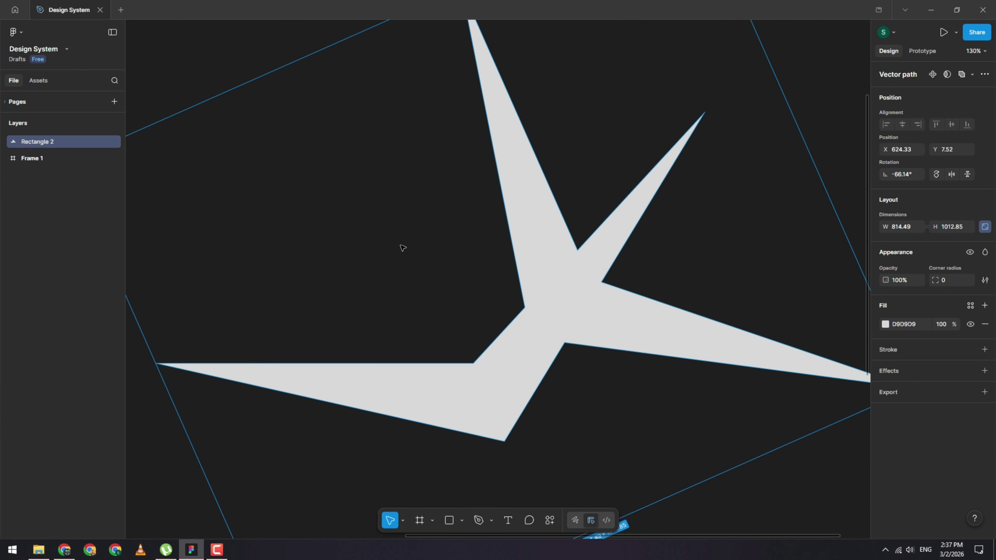
Step: Move the merged shape to about X 795, Y -9
{"action": "scroll", "coordinate": [402, 246], "scroll_direction": "down", "scroll_amount": 5}
{"action": "left_click", "coordinate": [491, 285]}
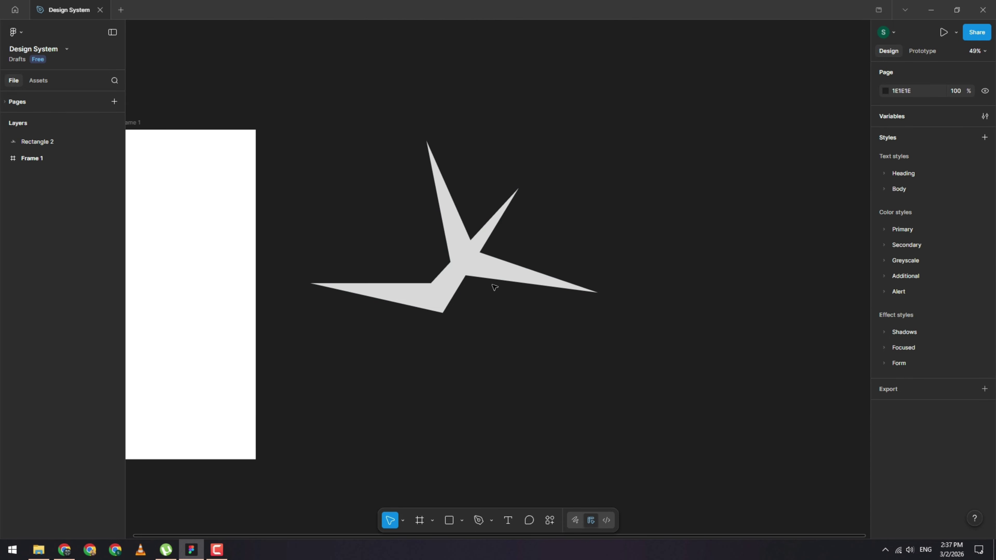
{"action": "left_click_drag", "start_coordinate": [491, 285], "coordinate": [471, 243]}
{"action": "scroll", "coordinate": [488, 242], "scroll_direction": "up", "scroll_amount": 5}
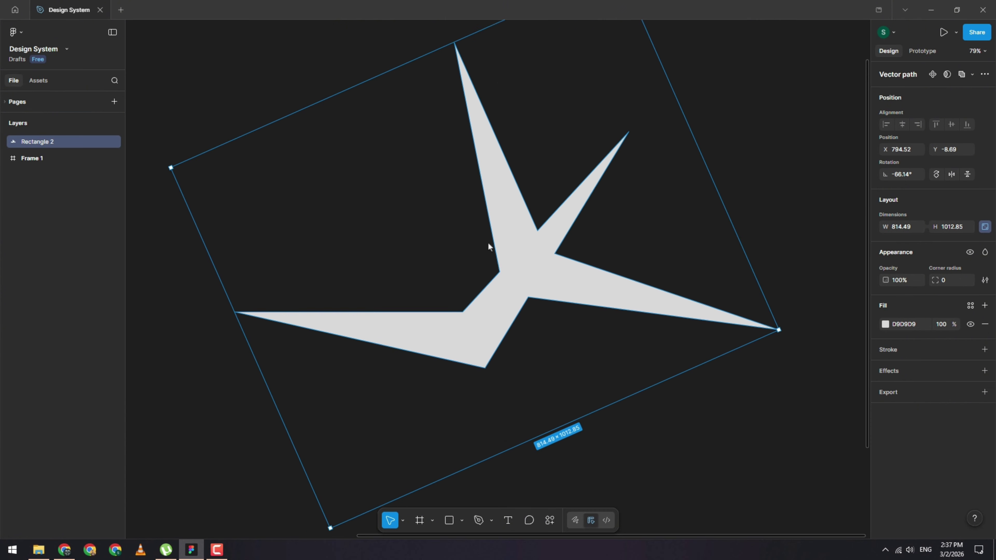
{"action": "scroll", "coordinate": [495, 244], "scroll_direction": "down", "scroll_amount": 2}
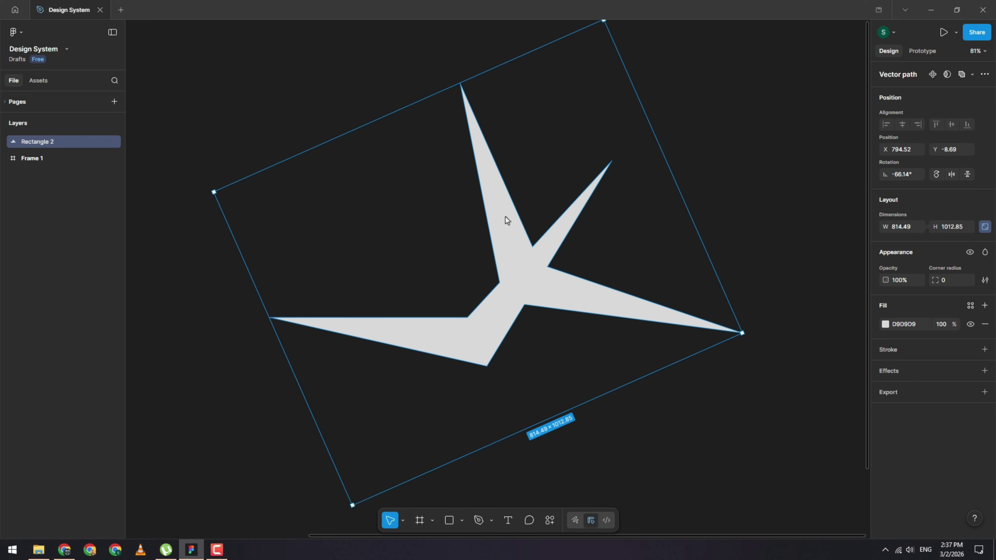
Step: Open the merged shape in vector editing and examine its corner points up close
{"action": "scroll", "coordinate": [505, 215], "scroll_direction": "up", "scroll_amount": 2}
{"action": "double_click", "coordinate": [554, 297]}
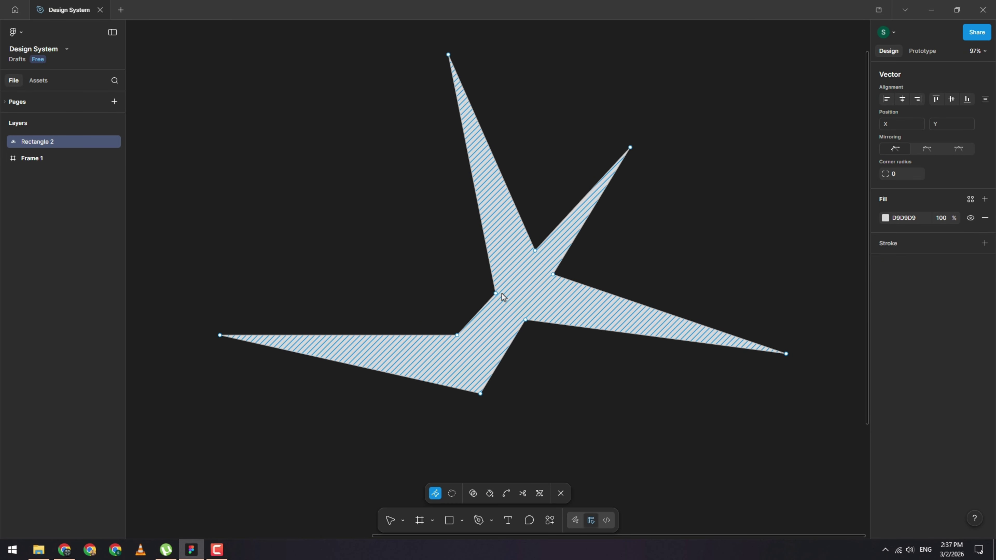
{"action": "scroll", "coordinate": [503, 286], "scroll_direction": "up", "scroll_amount": 3}
{"action": "scroll", "coordinate": [557, 241], "scroll_direction": "up", "scroll_amount": 2}
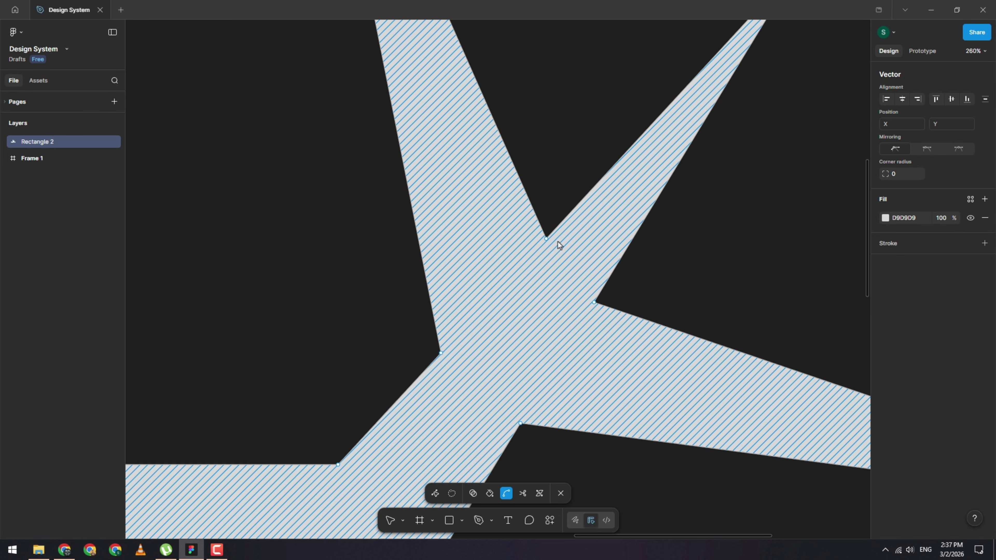
{"action": "scroll", "coordinate": [509, 247], "scroll_direction": "down", "scroll_amount": 4}
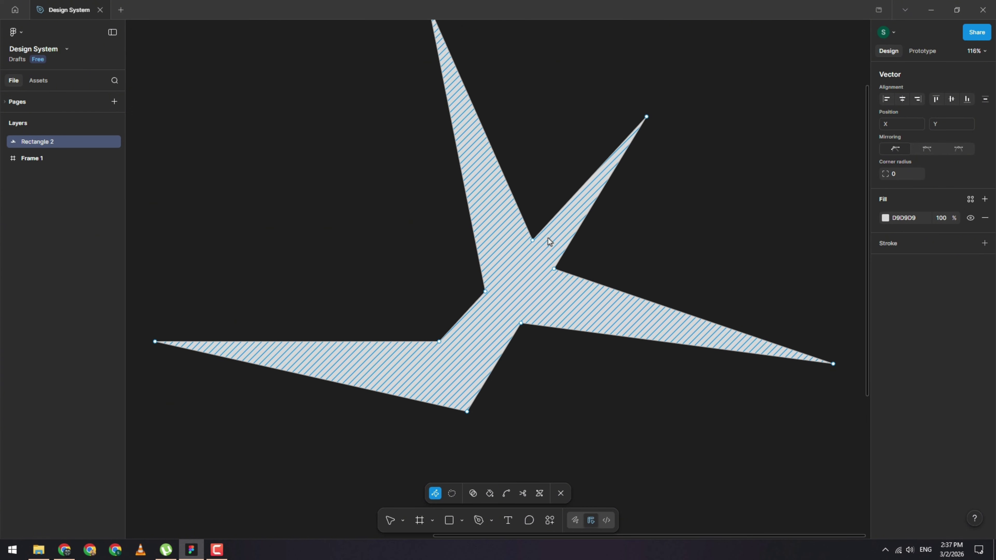
{"action": "scroll", "coordinate": [547, 235], "scroll_direction": "up", "scroll_amount": 3}
{"action": "key", "text": "v"}
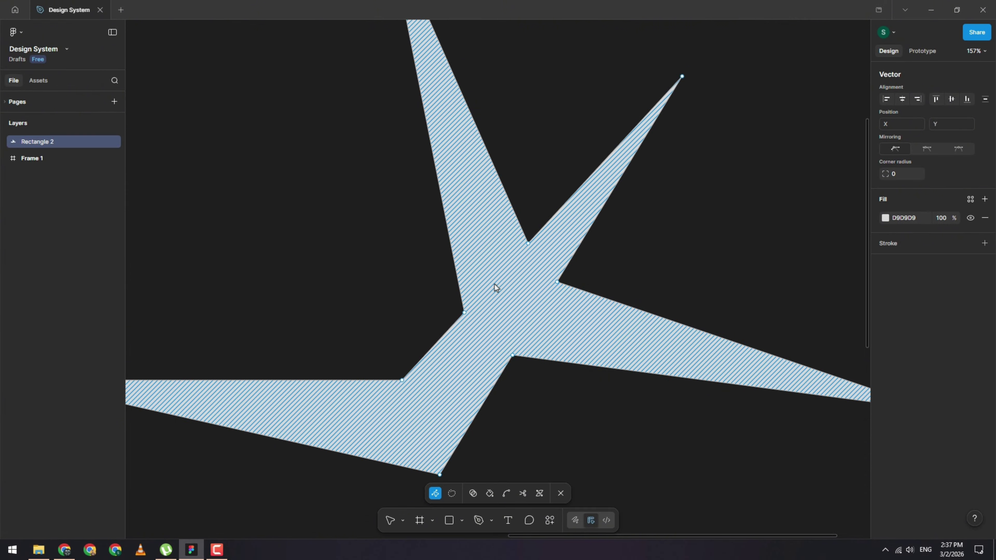
{"action": "scroll", "coordinate": [526, 267], "scroll_direction": "up", "scroll_amount": 2}
{"action": "scroll", "coordinate": [536, 262], "scroll_direction": "down", "scroll_amount": 4}
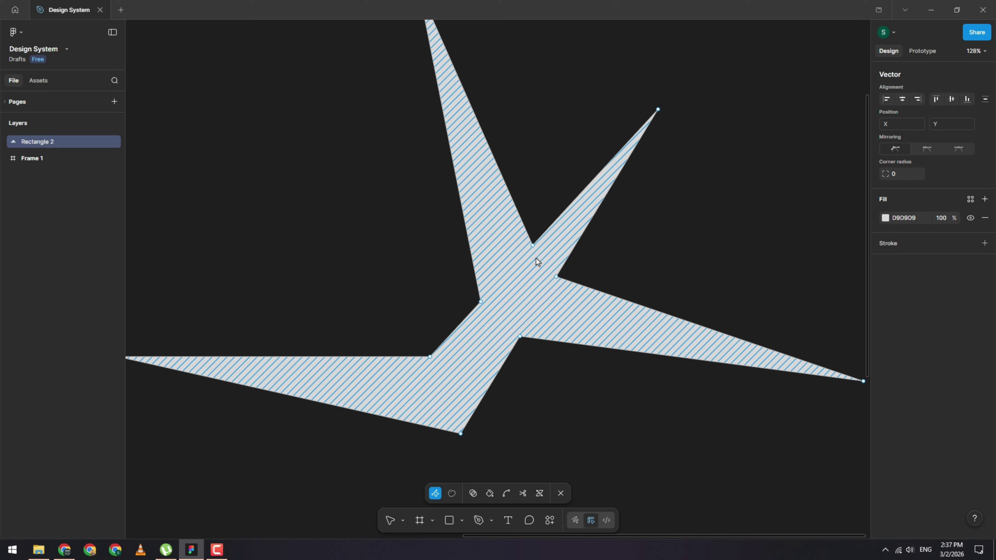
{"action": "scroll", "coordinate": [537, 262], "scroll_direction": "down", "scroll_amount": 5}
Step: Box-select the tip point of the lower-right spike, followed by the tip point of the tallest spike
{"action": "left_click_drag", "start_coordinate": [769, 327], "coordinate": [599, 260]}
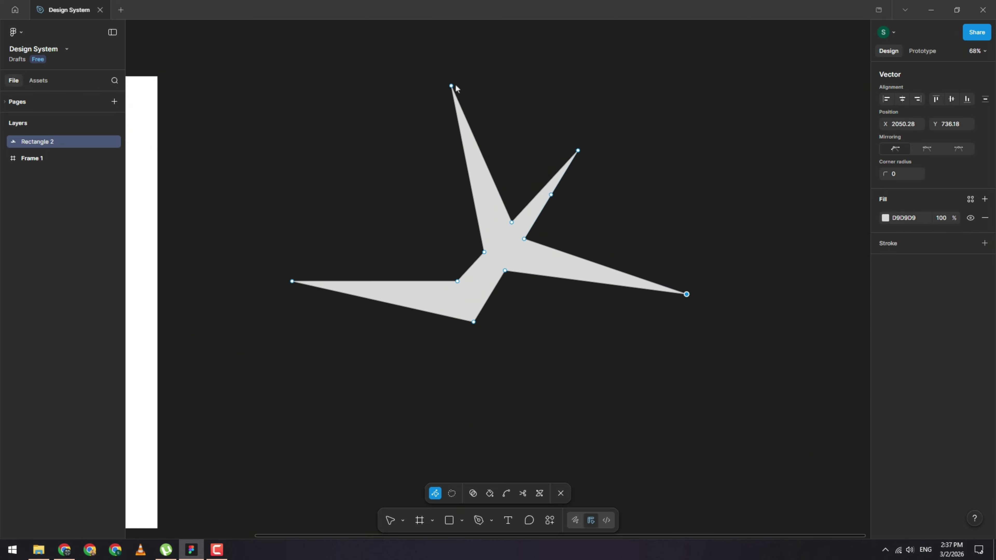
{"action": "left_click_drag", "start_coordinate": [419, 63], "coordinate": [472, 111]}
{"action": "scroll", "coordinate": [508, 172], "scroll_direction": "up", "scroll_amount": 5}
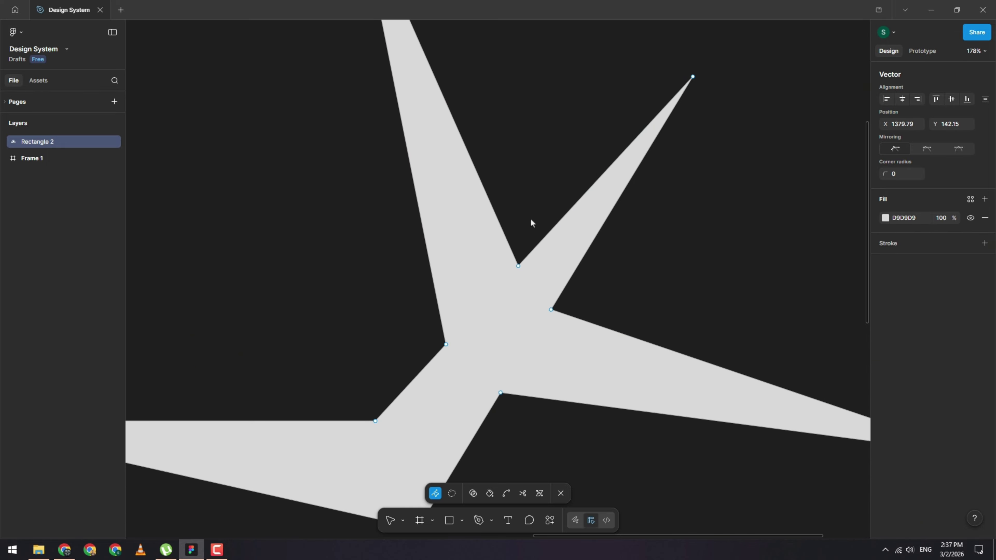
Step: Toggle the shape's fill off and on with Paint bucket and recolour the fill to light pink FFEDED
{"action": "left_click", "coordinate": [490, 493]}
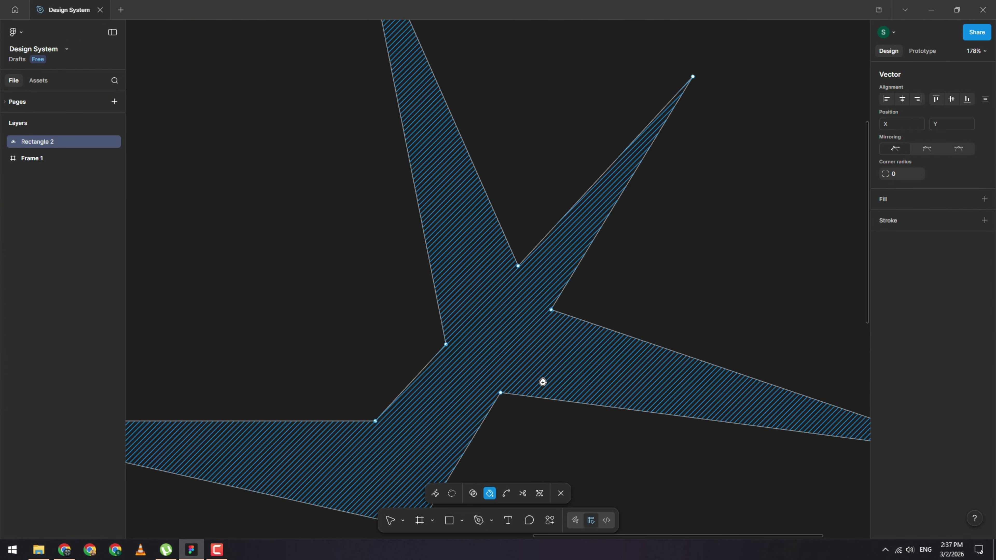
{"action": "key", "text": "ctrl"}
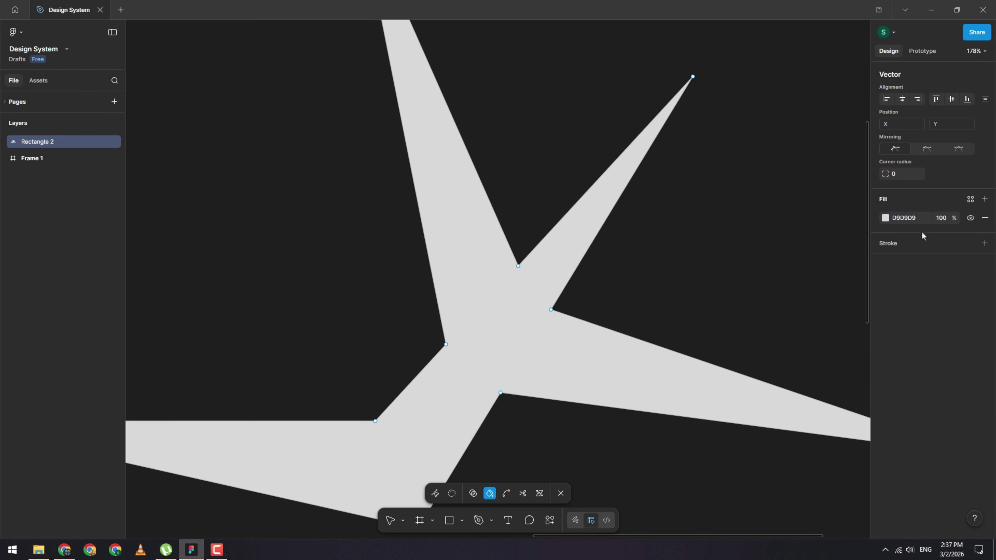
{"action": "left_click", "coordinate": [885, 217]}
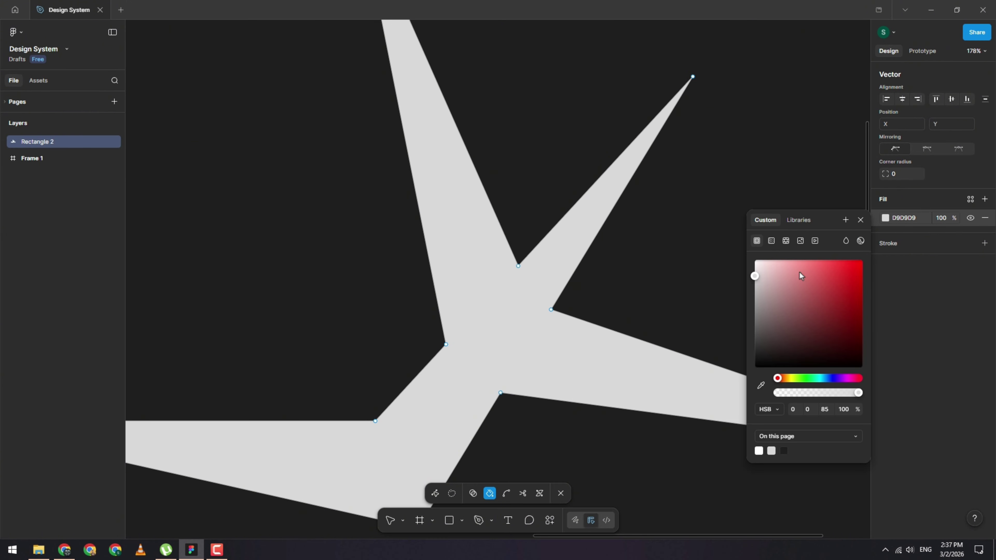
{"action": "mouse_move", "coordinate": [799, 272]}
{"action": "left_mouse_down"}
{"action": "mouse_move", "coordinate": [856, 260]}
{"action": "mouse_move", "coordinate": [762, 260]}
{"action": "left_mouse_up"}
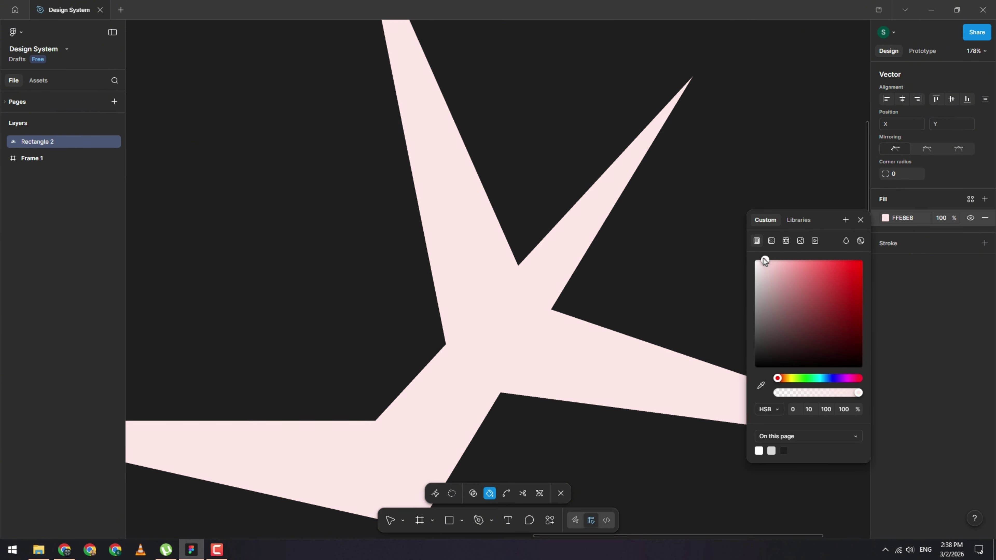
Step: Try curving the notch point between the two upper spikes with Bend, shortening its handles and collapsing them back into a sharp corner
{"action": "left_click", "coordinate": [507, 495]}
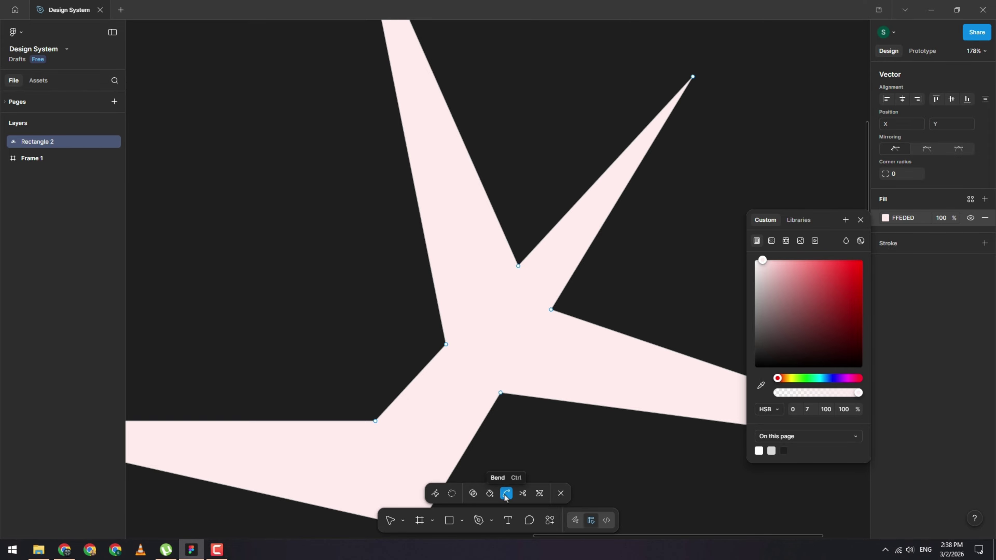
{"action": "scroll", "coordinate": [544, 278], "scroll_direction": "up", "scroll_amount": 1}
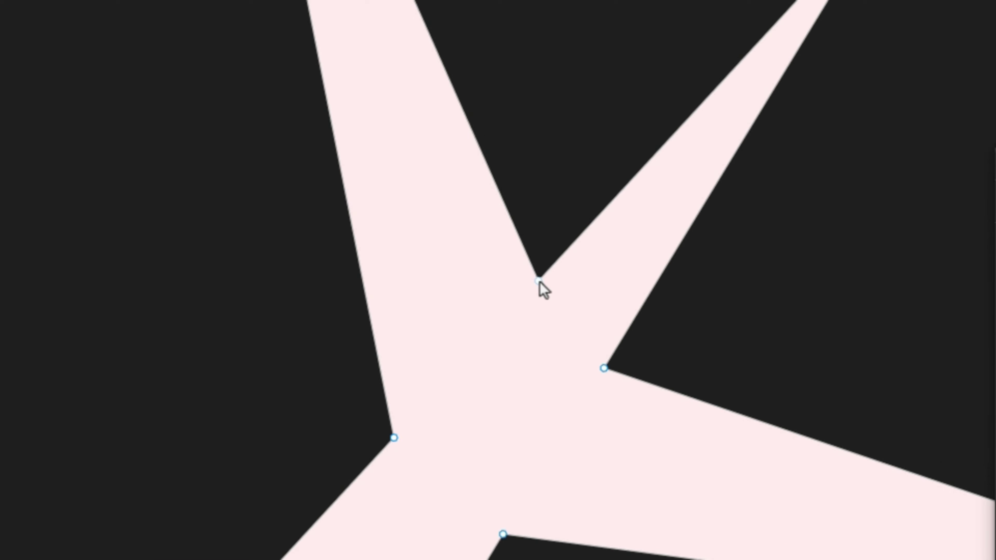
{"action": "left_click_drag", "start_coordinate": [540, 282], "coordinate": [679, 273]}
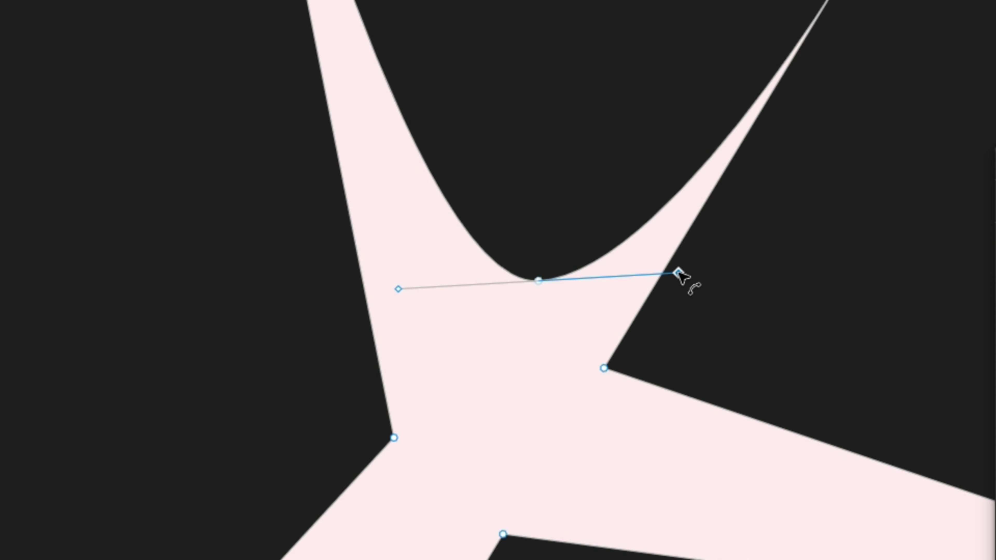
{"action": "left_click_drag", "start_coordinate": [679, 273], "coordinate": [559, 284]}
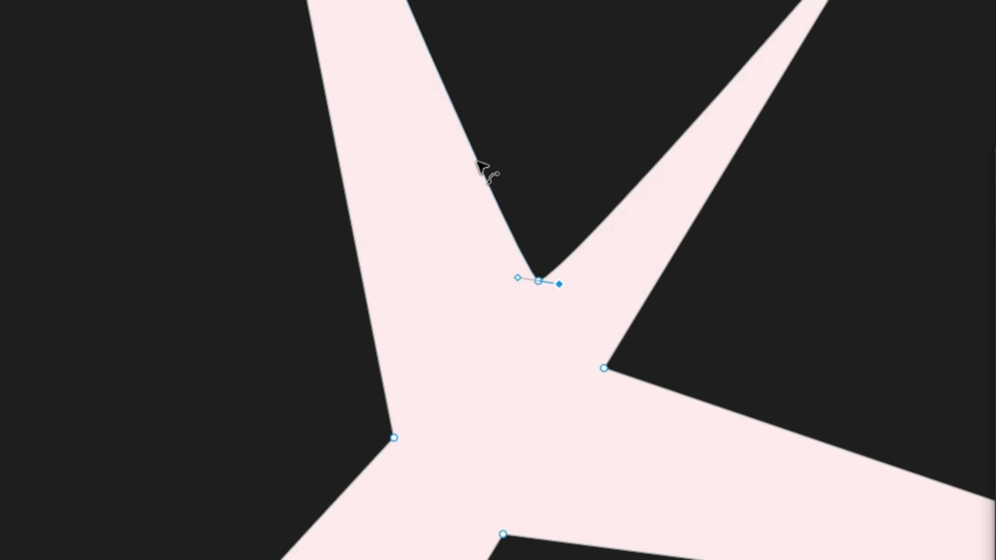
{"action": "scroll", "coordinate": [556, 296], "scroll_direction": "up", "scroll_amount": 6}
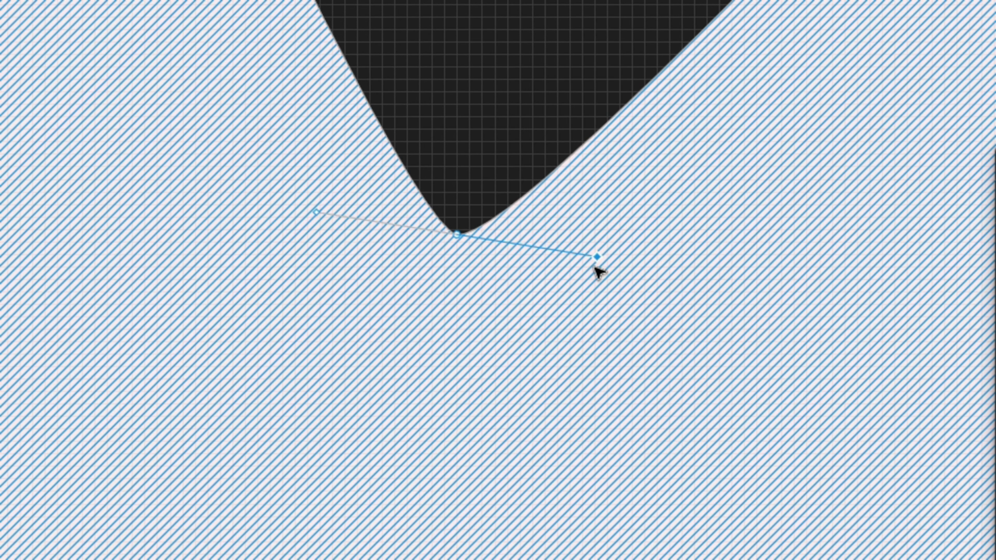
{"action": "left_click_drag", "start_coordinate": [596, 264], "coordinate": [458, 234]}
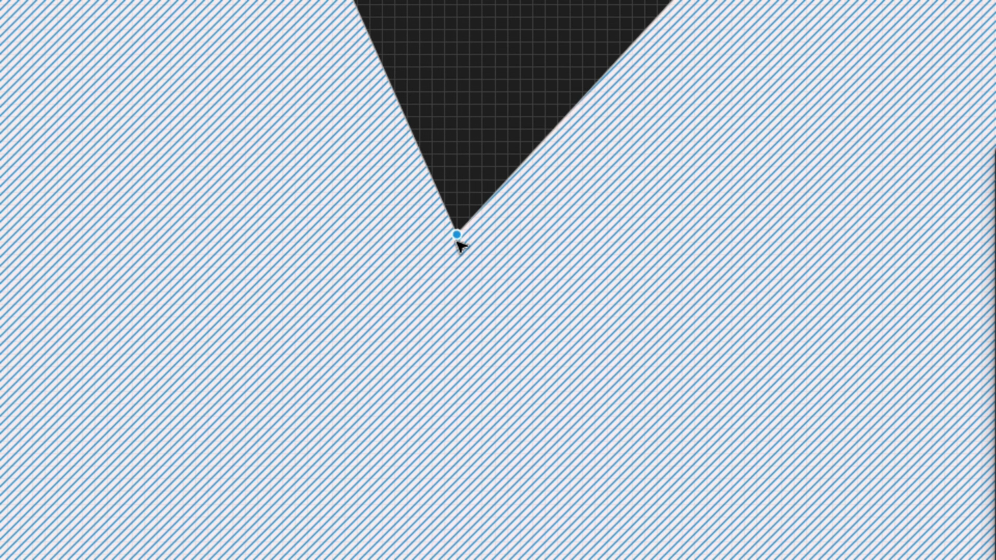
{"action": "scroll", "coordinate": [411, 264], "scroll_direction": "down", "scroll_amount": 5}
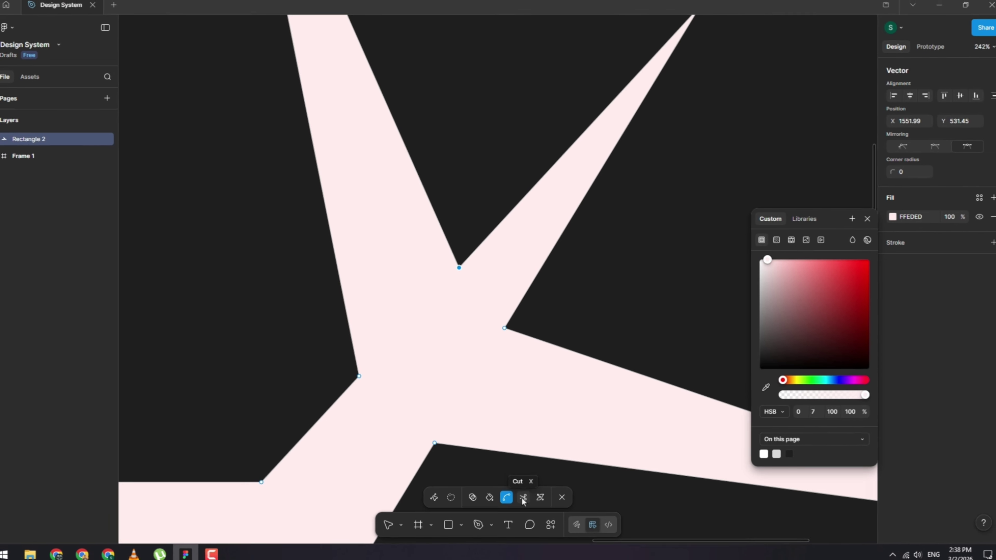
Step: Cut the path open at the notch between the two upper spikes and pull the freed endpoint to about X 1587, Y 486
{"action": "left_click", "coordinate": [522, 498]}
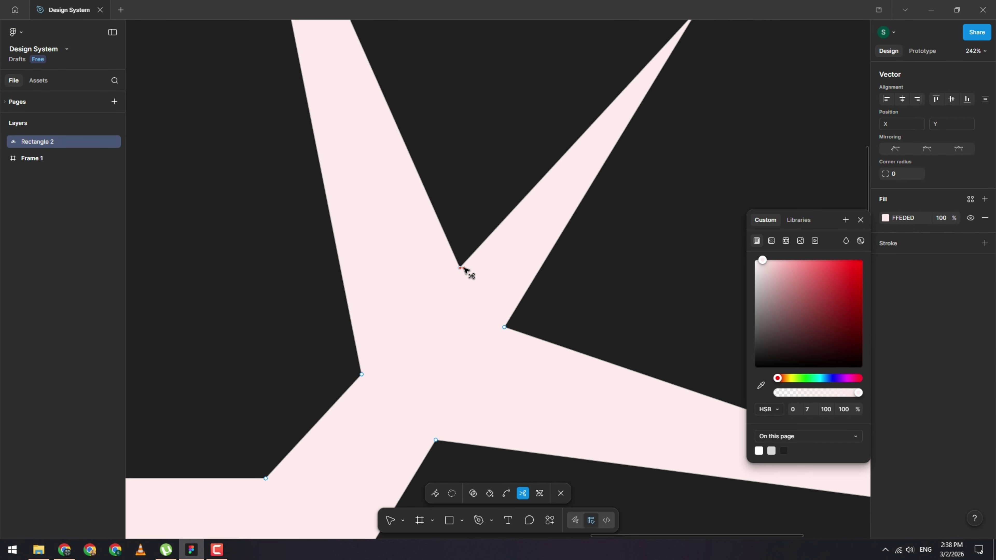
{"action": "left_click", "coordinate": [460, 269]}
{"action": "left_click_drag", "start_coordinate": [506, 329], "coordinate": [487, 270]}
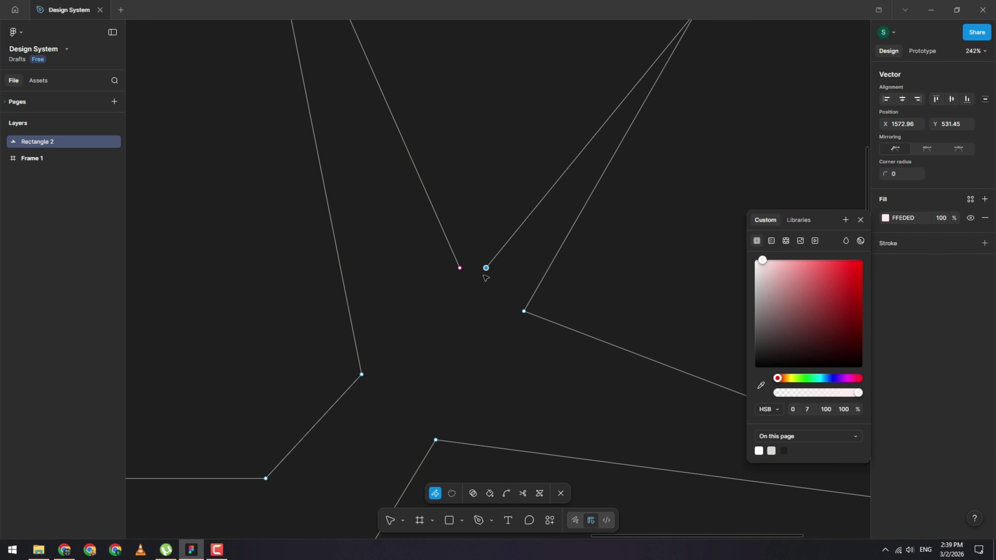
{"action": "key", "text": "ctrl+z"}
{"action": "left_click_drag", "start_coordinate": [461, 269], "coordinate": [504, 212]}
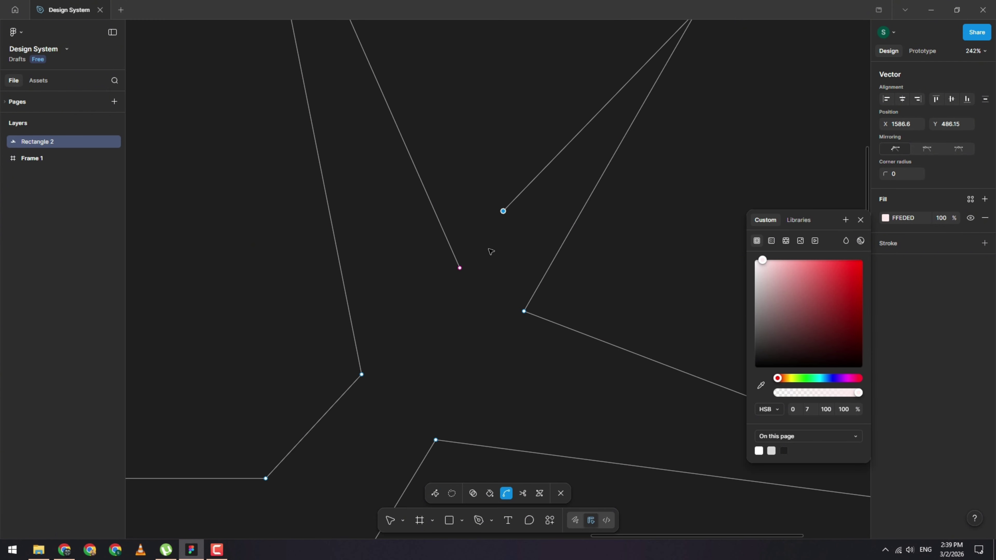
Step: Move the short upper spike's loose endpoint further from the other open end, to about X 1591, Y 445
{"action": "scroll", "coordinate": [486, 256], "scroll_direction": "down", "scroll_amount": 5}
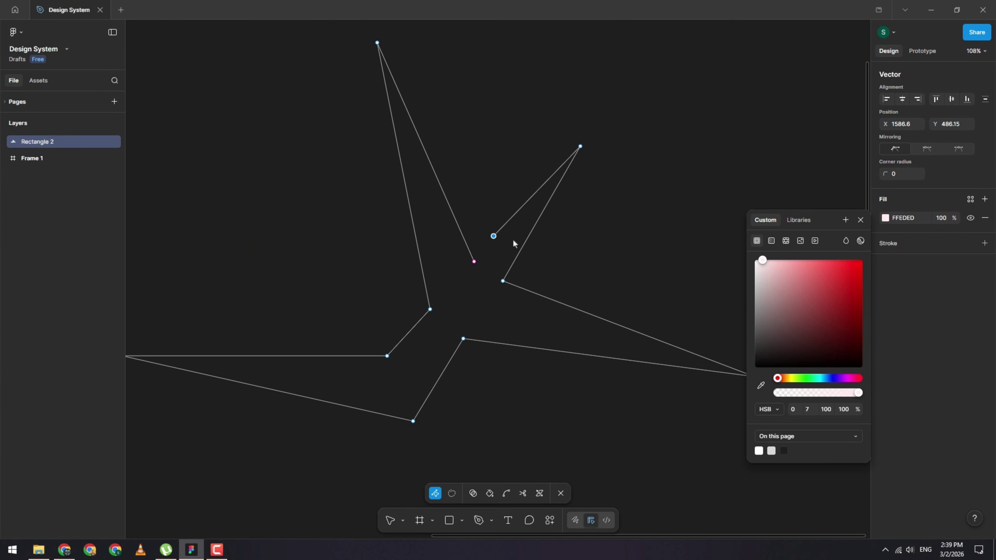
{"action": "scroll", "coordinate": [501, 234], "scroll_direction": "up", "scroll_amount": 5}
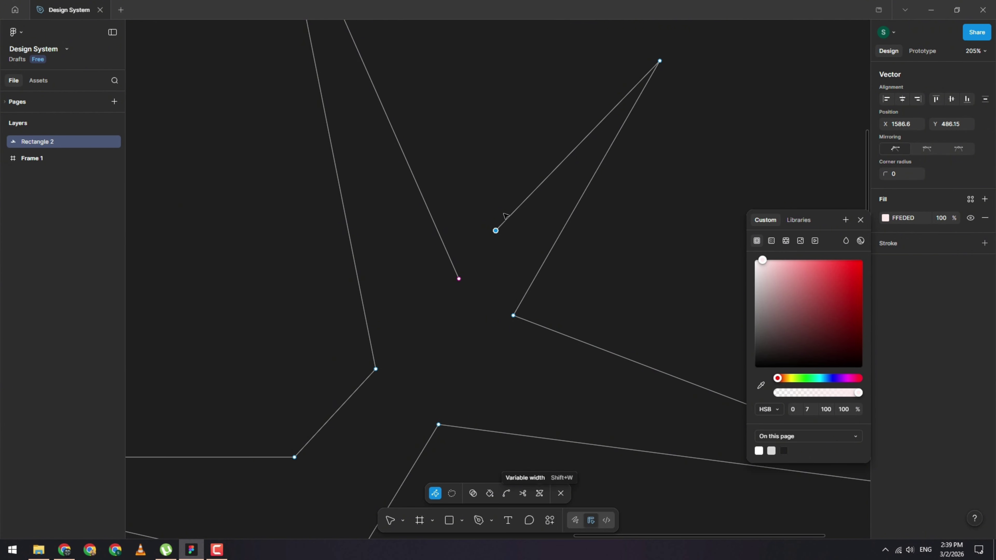
{"action": "scroll", "coordinate": [505, 216], "scroll_direction": "up", "scroll_amount": 3, "text": "ctrl"}
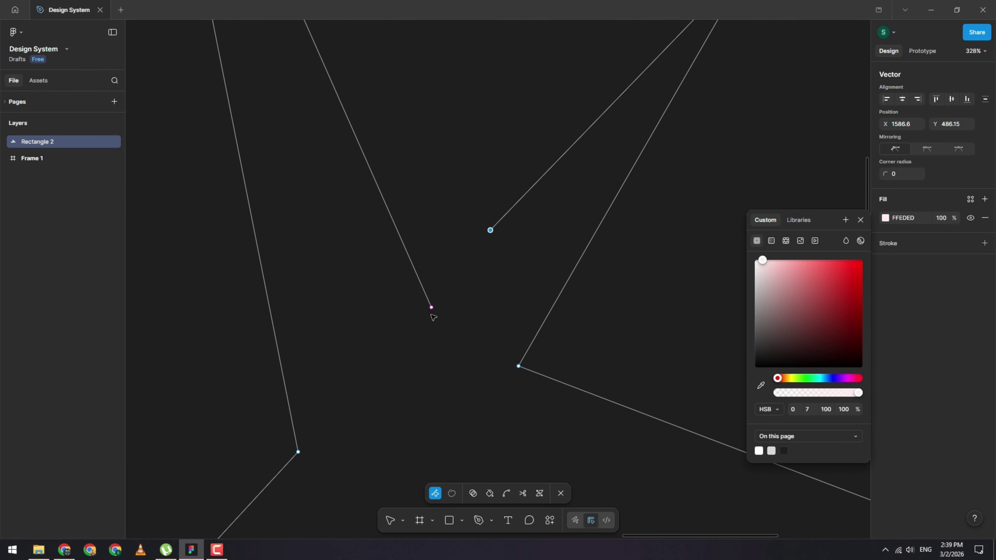
{"action": "scroll", "coordinate": [525, 252], "scroll_direction": "down", "scroll_amount": 5, "text": "ctrl"}
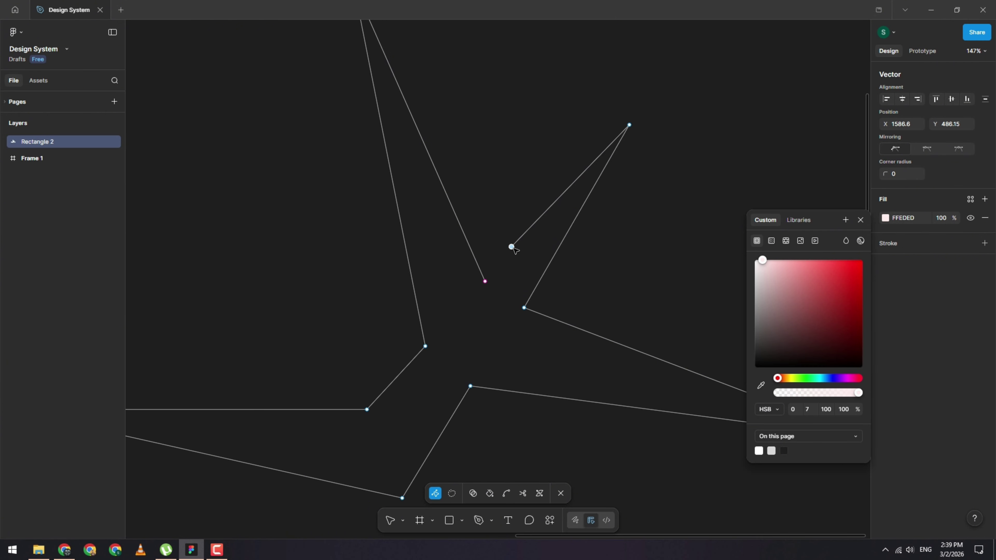
{"action": "left_click_drag", "start_coordinate": [513, 247], "coordinate": [515, 225]}
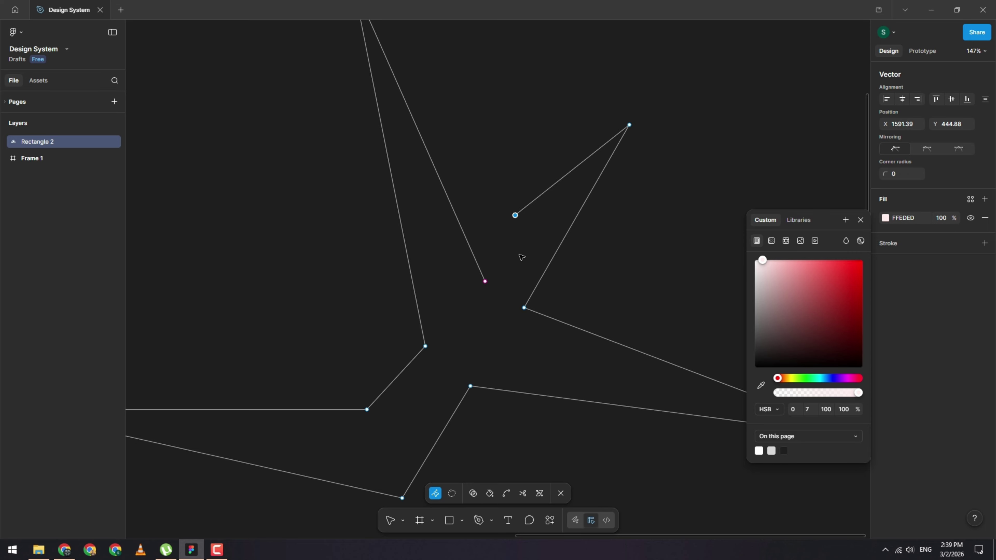
Step: Close the gap with the Pen tool and move the rejoined points to about X 1581, Y 398 and X 1560, Y 526
{"action": "key", "text": "p"}
{"action": "scroll", "coordinate": [539, 235], "scroll_direction": "up", "scroll_amount": 5}
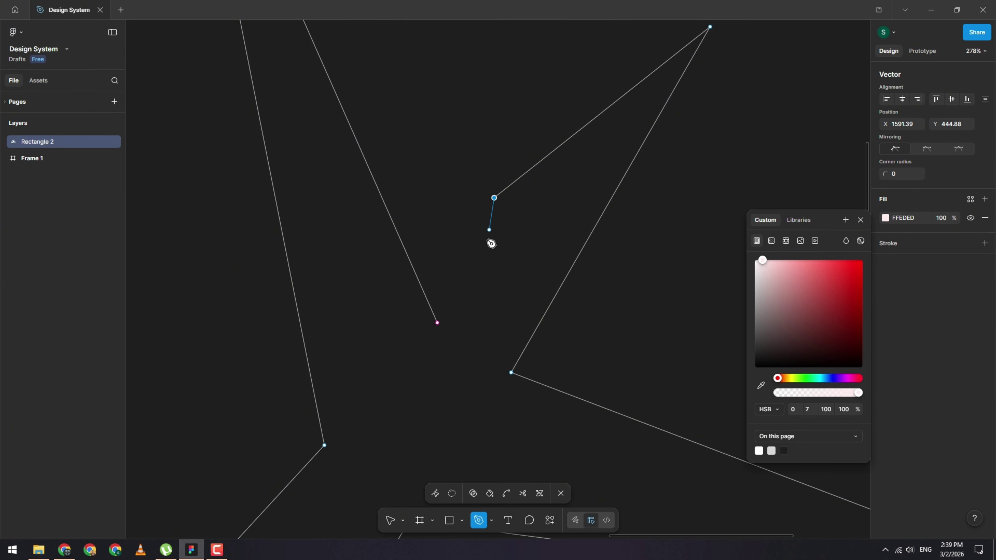
{"action": "left_click", "coordinate": [438, 323]}
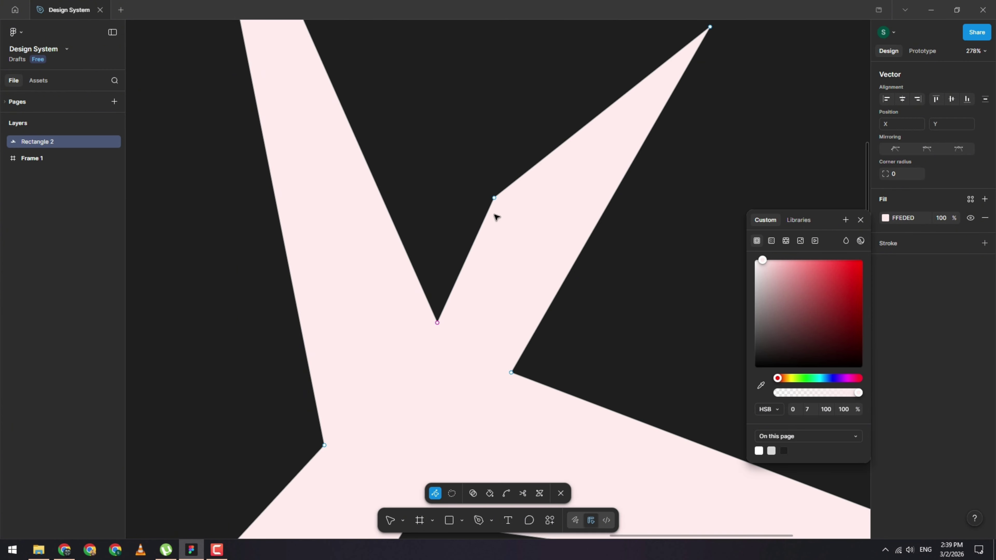
{"action": "left_click_drag", "start_coordinate": [494, 198], "coordinate": [479, 130]}
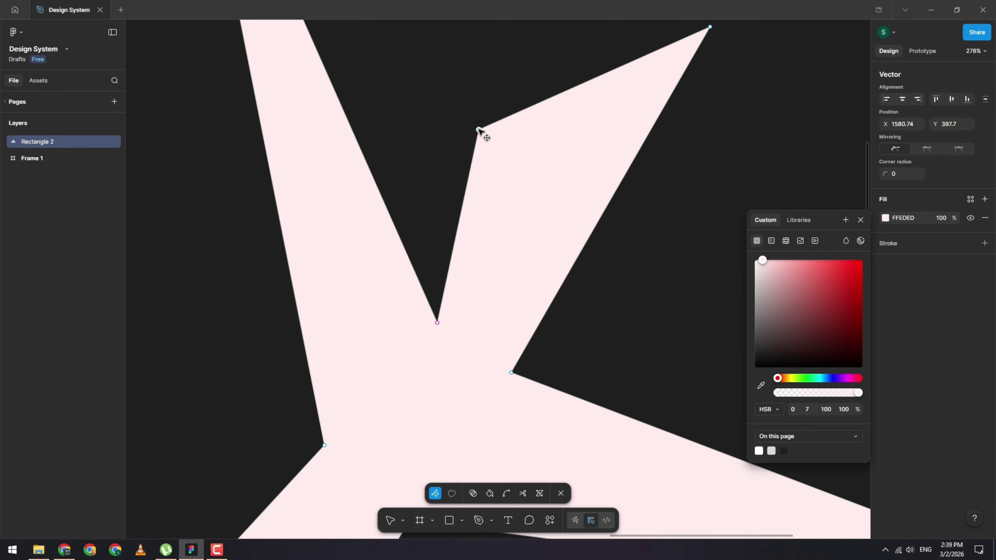
{"action": "mouse_move", "coordinate": [438, 325]}
{"action": "left_mouse_down"}
{"action": "mouse_move", "coordinate": [429, 346]}
{"action": "mouse_move", "coordinate": [449, 316]}
{"action": "left_mouse_up"}
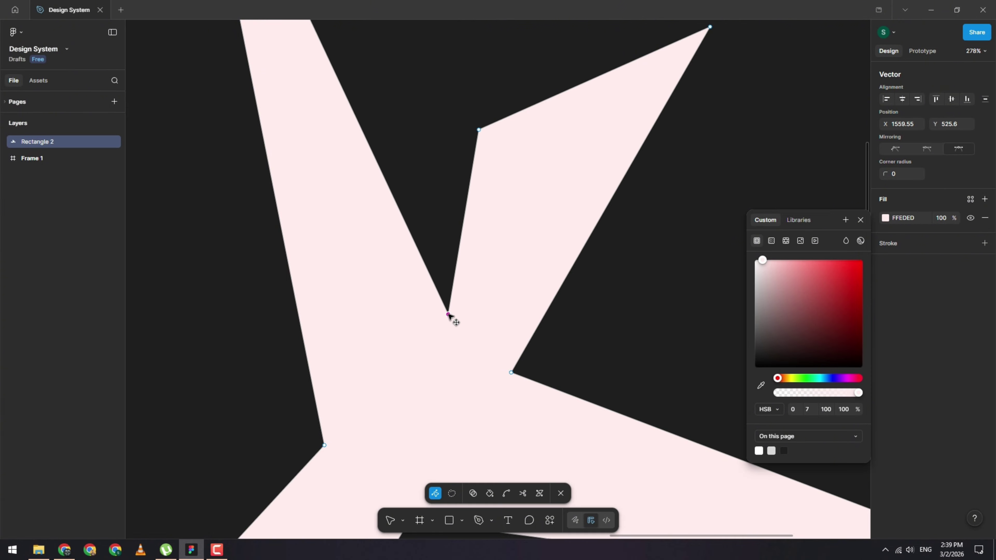
Step: Add a black variable-width stroke about 14.7 wide near the short spike's inner corner, leave vector editing and deselect the shape
{"action": "left_click", "coordinate": [540, 493]}
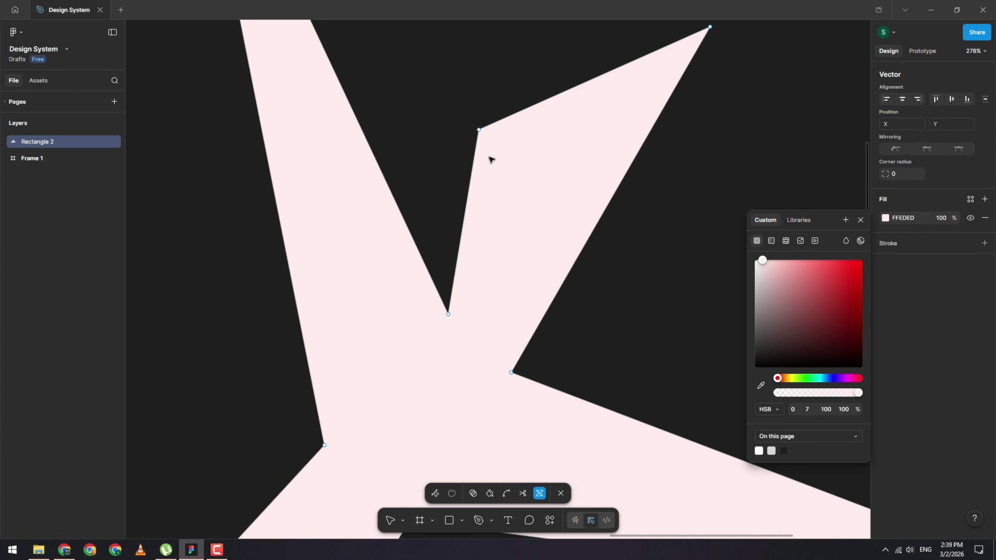
{"action": "mouse_move", "coordinate": [481, 132]}
{"action": "left_mouse_down"}
{"action": "mouse_move", "coordinate": [483, 191]}
{"action": "mouse_move", "coordinate": [497, 153]}
{"action": "left_mouse_up"}
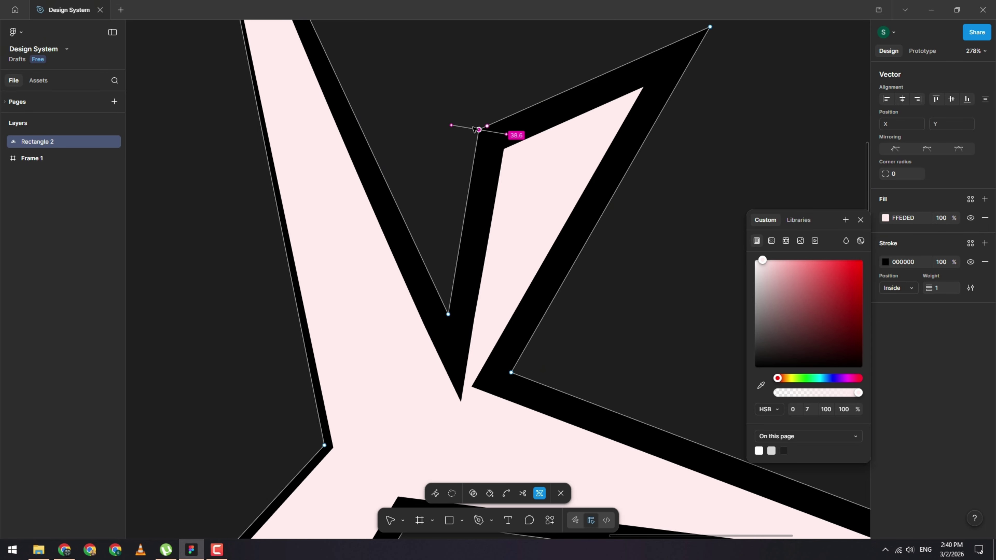
{"action": "mouse_move", "coordinate": [482, 132]}
{"action": "left_mouse_down"}
{"action": "mouse_move", "coordinate": [477, 152]}
{"action": "mouse_move", "coordinate": [522, 154]}
{"action": "mouse_move", "coordinate": [485, 151]}
{"action": "left_mouse_up"}
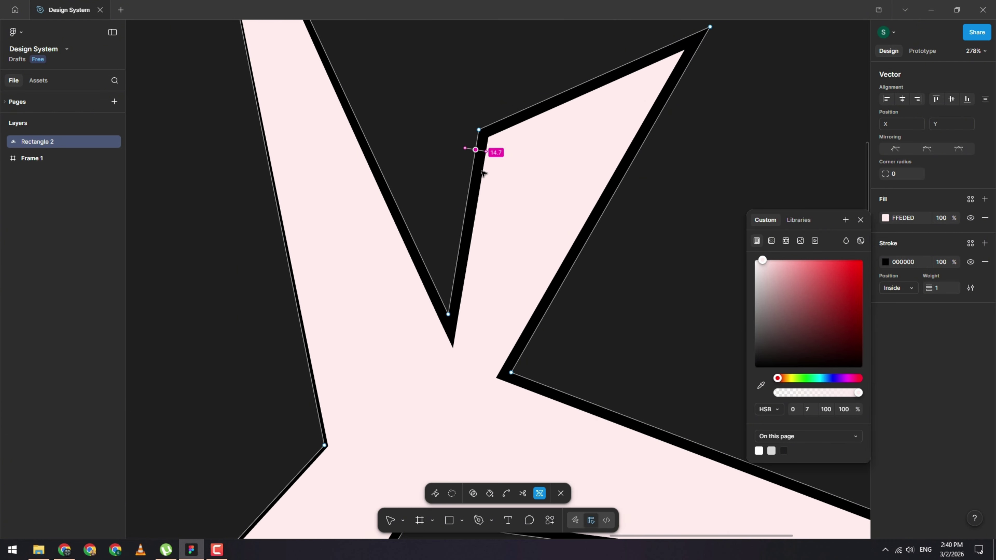
{"action": "scroll", "coordinate": [504, 254], "scroll_direction": "down", "scroll_amount": 5}
{"action": "scroll", "coordinate": [530, 278], "scroll_direction": "up", "scroll_amount": 3}
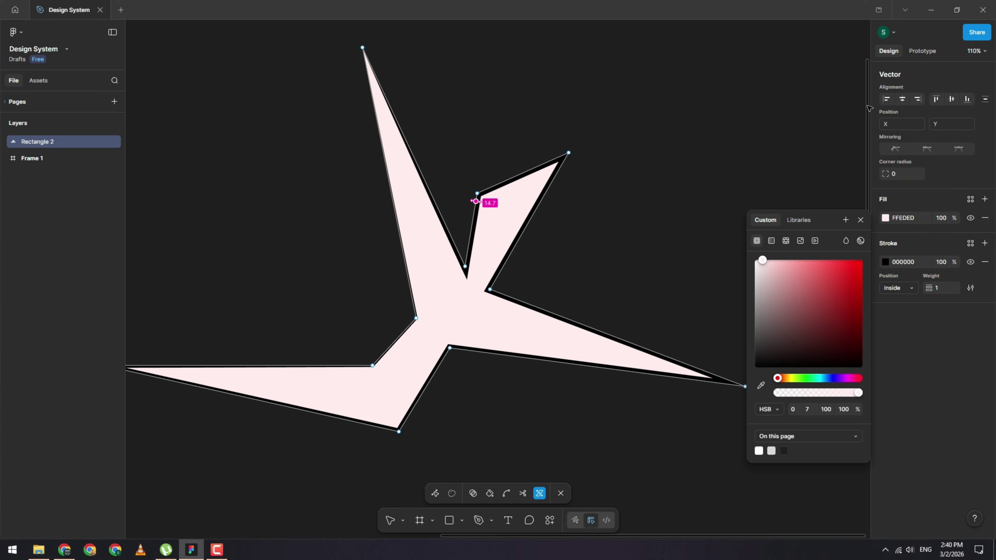
{"action": "left_click", "coordinate": [559, 494]}
{"action": "scroll", "coordinate": [521, 338], "scroll_direction": "down", "scroll_amount": 3}
{"action": "left_click", "coordinate": [682, 246]}
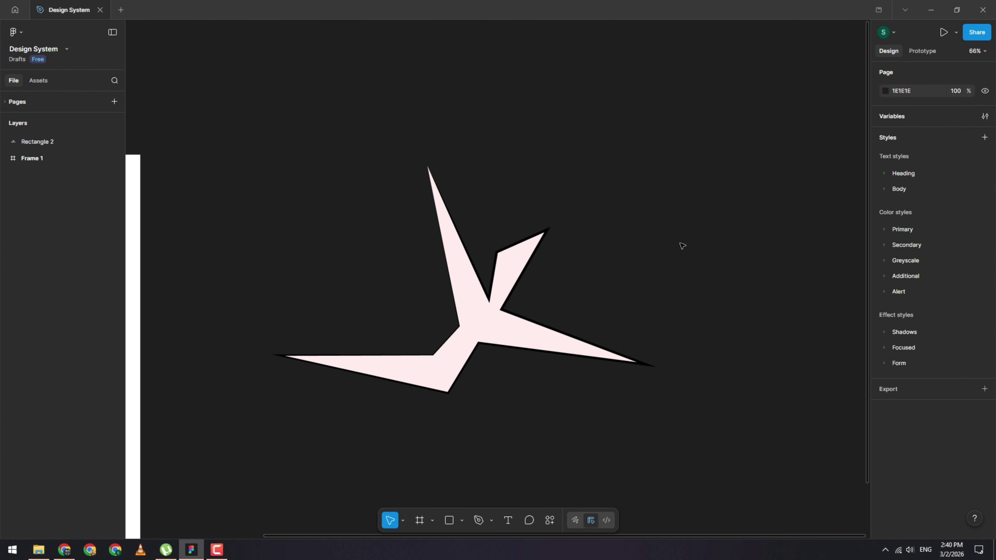
{"action": "left_click", "coordinate": [485, 334]}
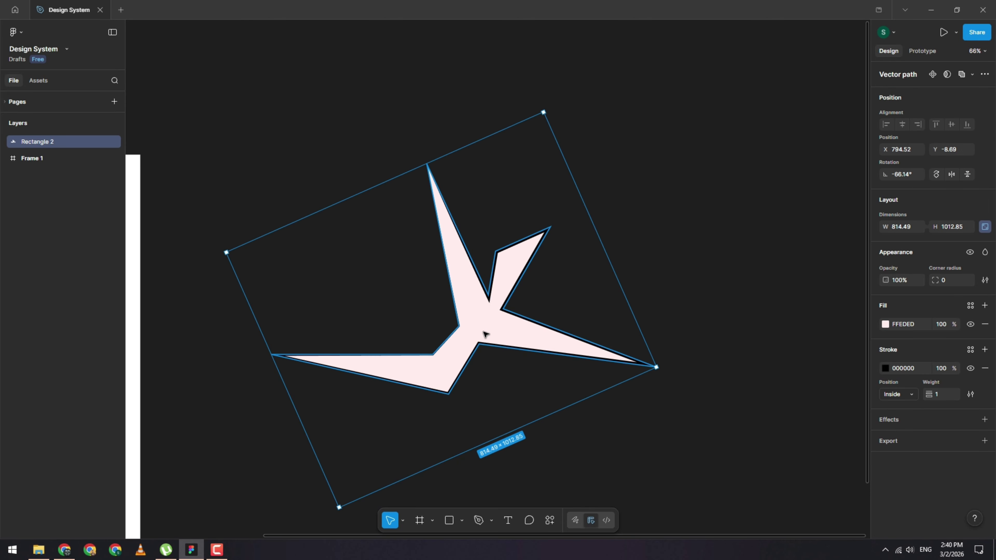
{"action": "double_click", "coordinate": [485, 334]}
{"action": "key", "text": "Escape"}
{"action": "left_click", "coordinate": [681, 260]}
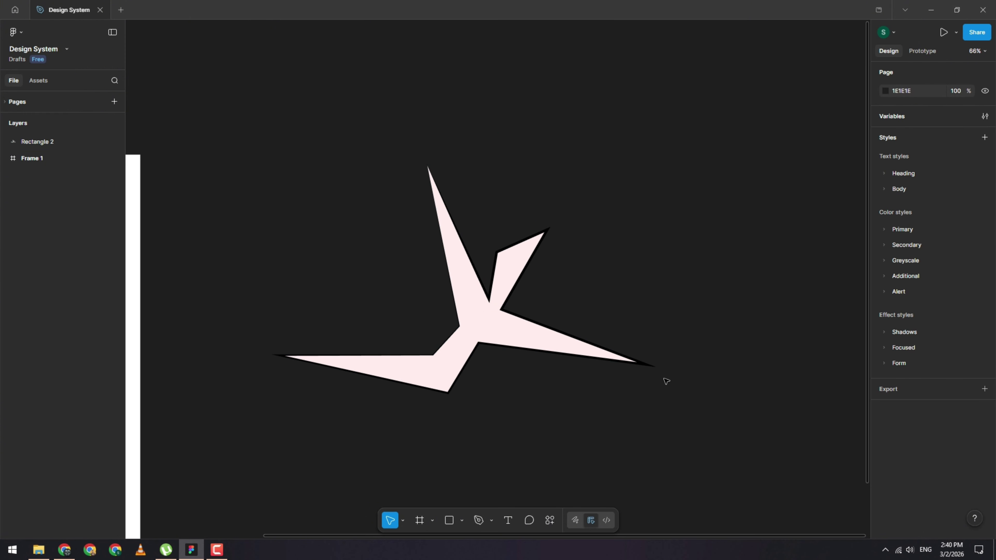
Step: Draw a horizontal line about 529 long above the short spike of the pink shape with the Line tool
{"action": "left_click", "coordinate": [463, 524]}
{"action": "left_click", "coordinate": [482, 436]}
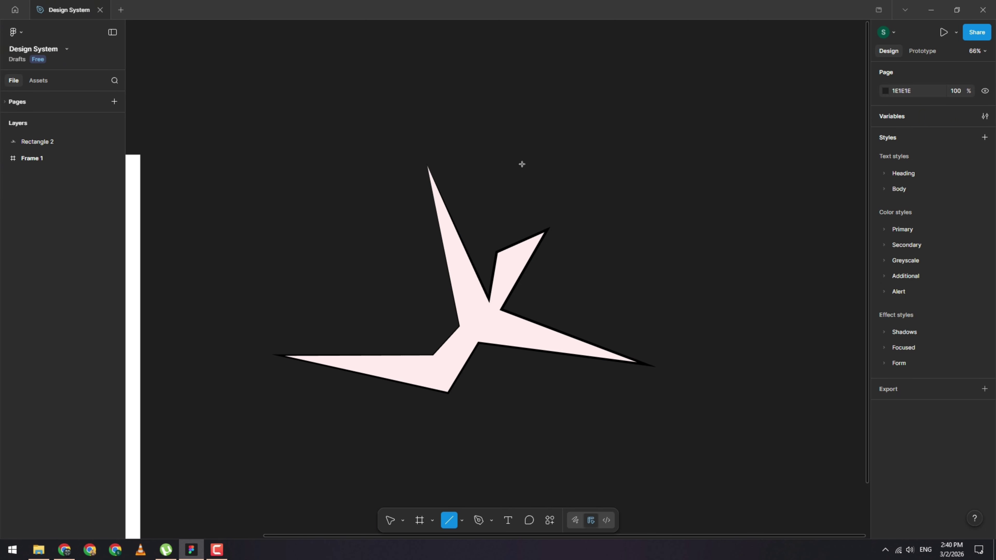
{"action": "left_click_drag", "start_coordinate": [509, 161], "coordinate": [690, 161]}
{"action": "scroll", "coordinate": [762, 156], "scroll_direction": "up", "scroll_amount": 3}
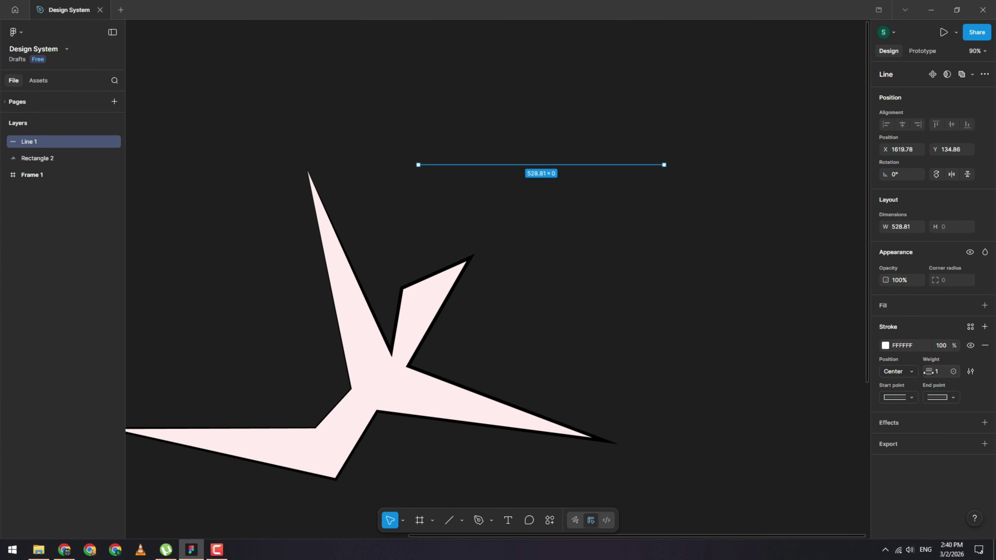
Step: Examine the new line up close and compare its stroke settings with those of the pink shape
{"action": "scroll", "coordinate": [668, 134], "scroll_direction": "up", "scroll_amount": 5}
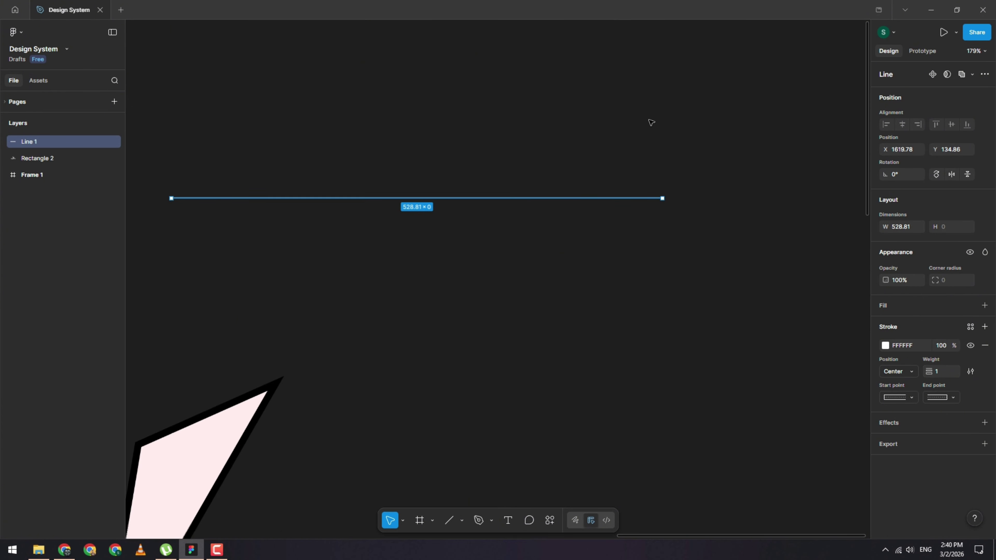
{"action": "scroll", "coordinate": [475, 334], "scroll_direction": "down", "scroll_amount": 1}
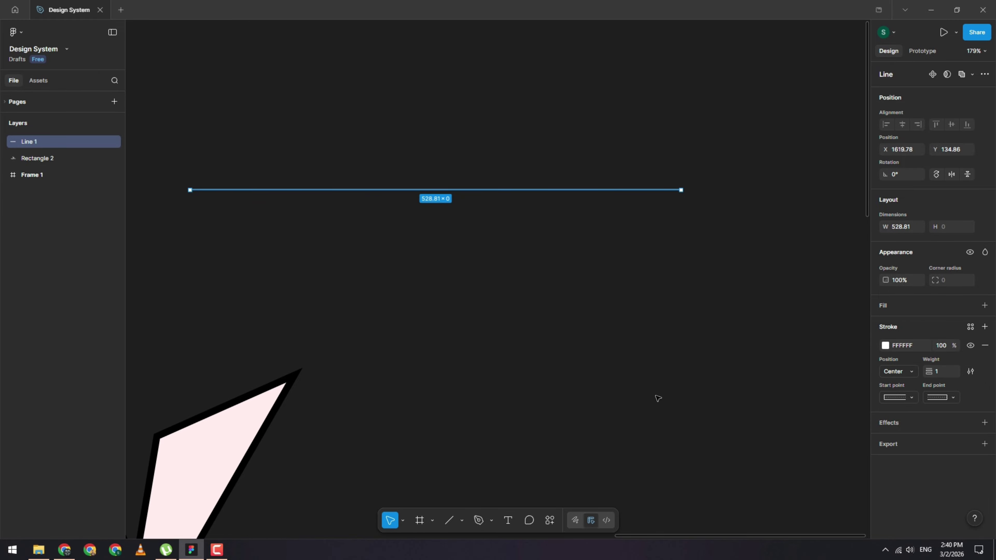
{"action": "scroll", "coordinate": [562, 217], "scroll_direction": "up", "scroll_amount": 1}
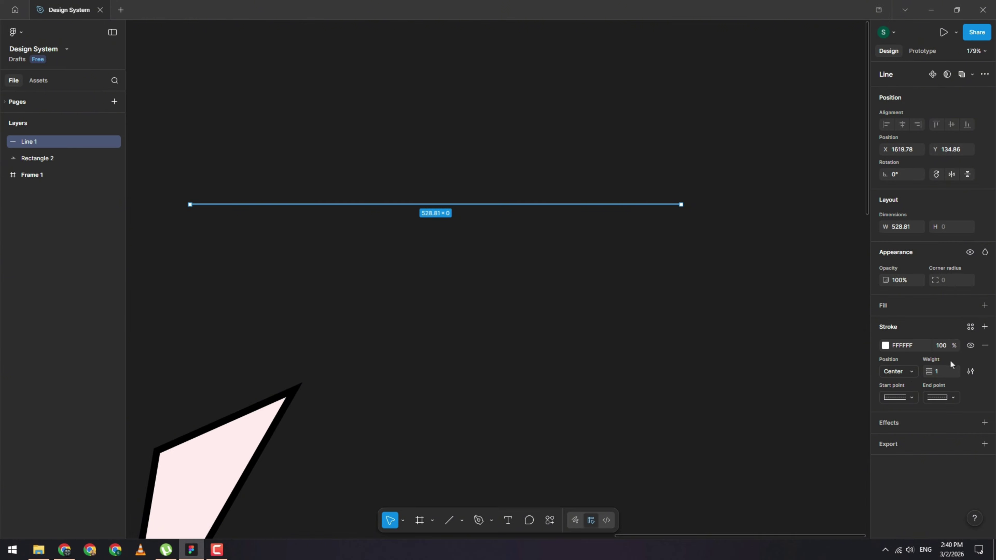
{"action": "scroll", "coordinate": [461, 246], "scroll_direction": "down", "scroll_amount": 5}
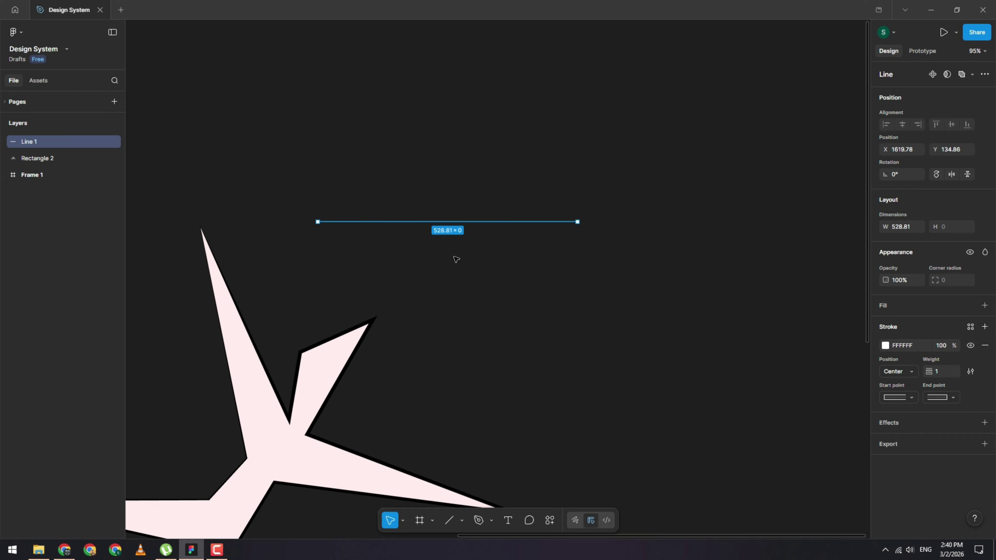
{"action": "scroll", "coordinate": [471, 192], "scroll_direction": "up", "scroll_amount": 4}
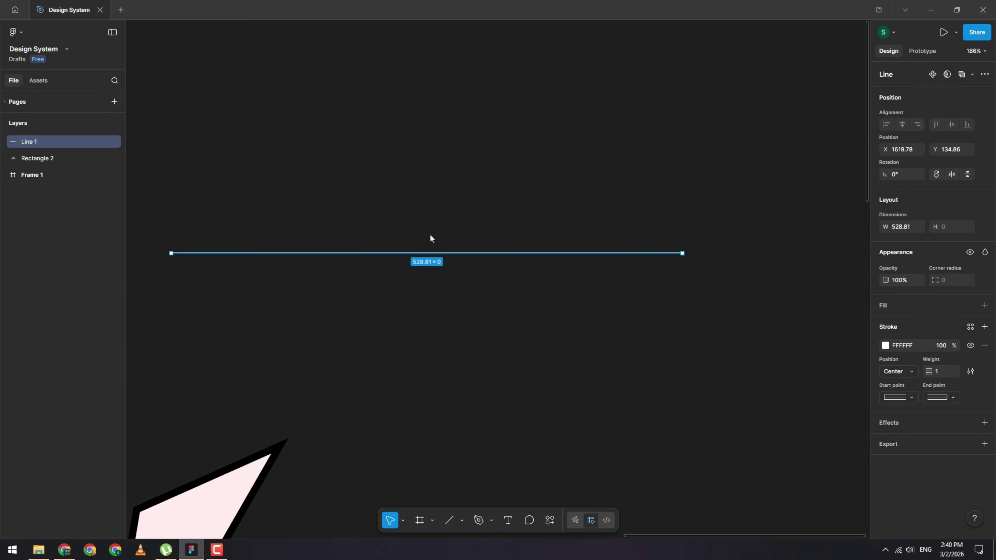
{"action": "scroll", "coordinate": [430, 236], "scroll_direction": "down", "scroll_amount": 2}
{"action": "scroll", "coordinate": [433, 237], "scroll_direction": "left", "scroll_amount": 2}
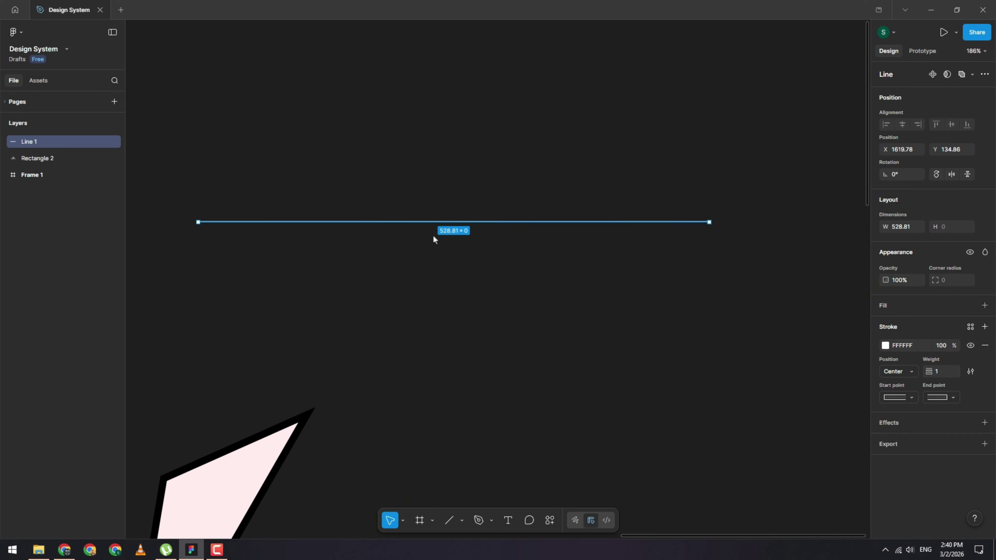
{"action": "scroll", "coordinate": [337, 373], "scroll_direction": "down", "scroll_amount": 6}
{"action": "left_click", "coordinate": [220, 266]}
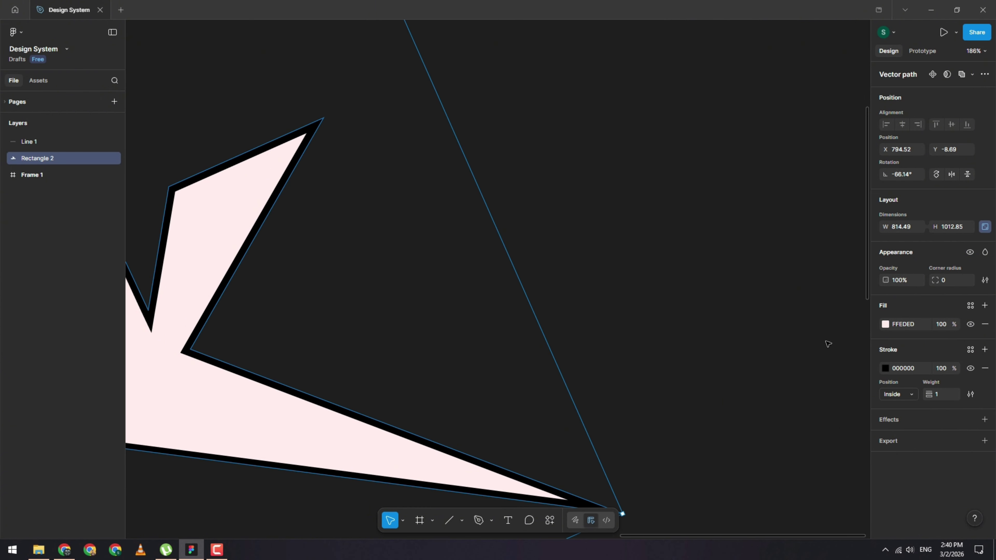
{"action": "scroll", "coordinate": [258, 285], "scroll_direction": "up", "scroll_amount": 2}
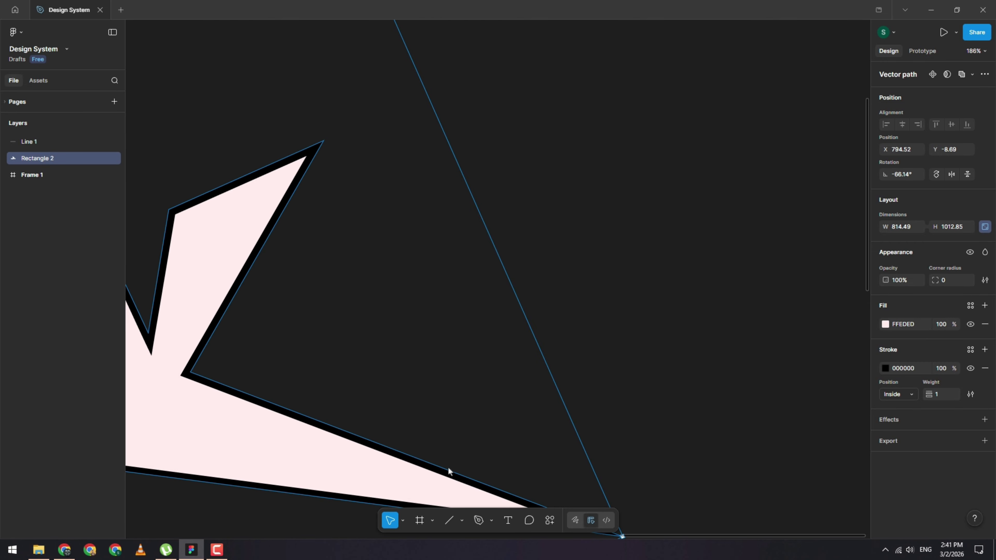
{"action": "scroll", "coordinate": [345, 262], "scroll_direction": "up", "scroll_amount": 10}
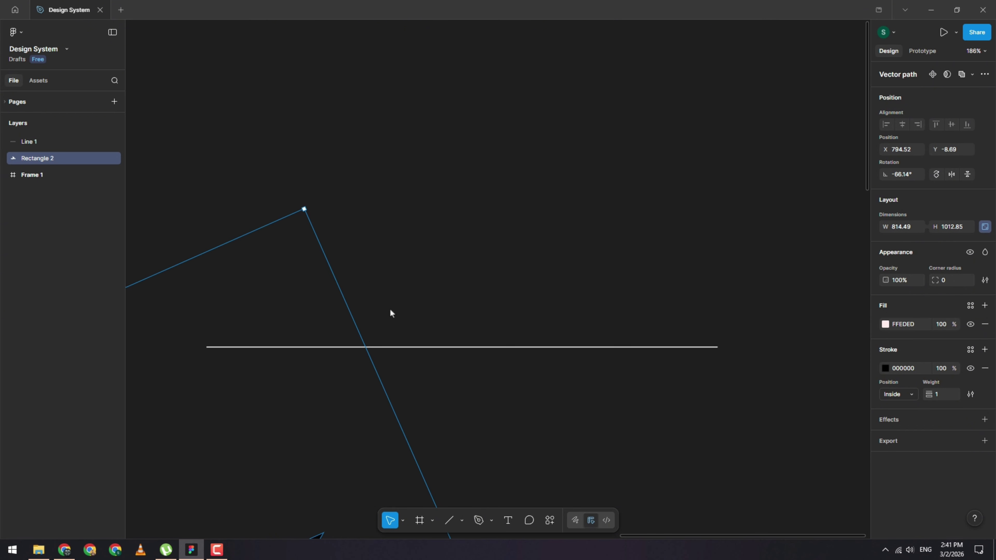
Step: Set the horizontal line's stroke weight to 30 and shorten the line to about 485
{"action": "left_click", "coordinate": [416, 348]}
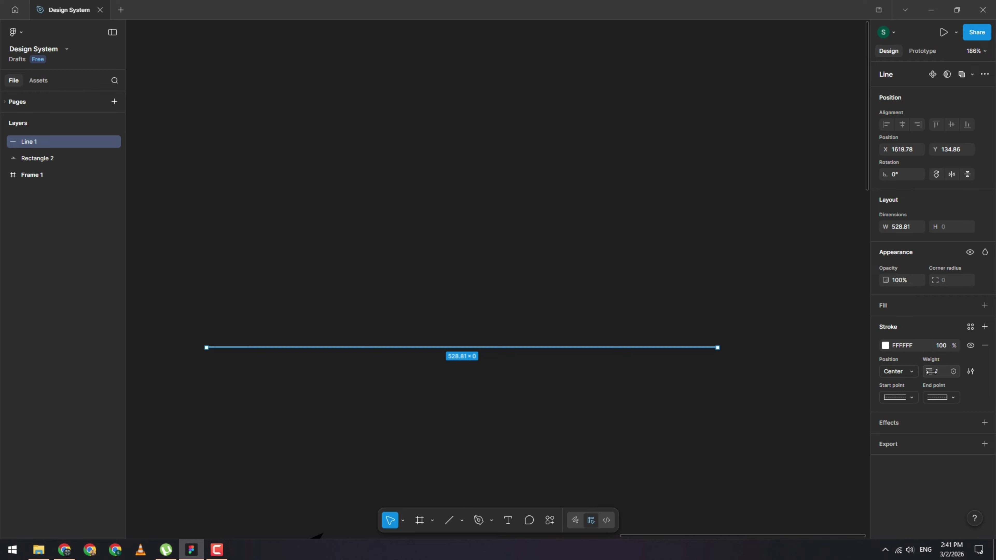
{"action": "left_click_drag", "start_coordinate": [934, 371], "coordinate": [962, 373]}
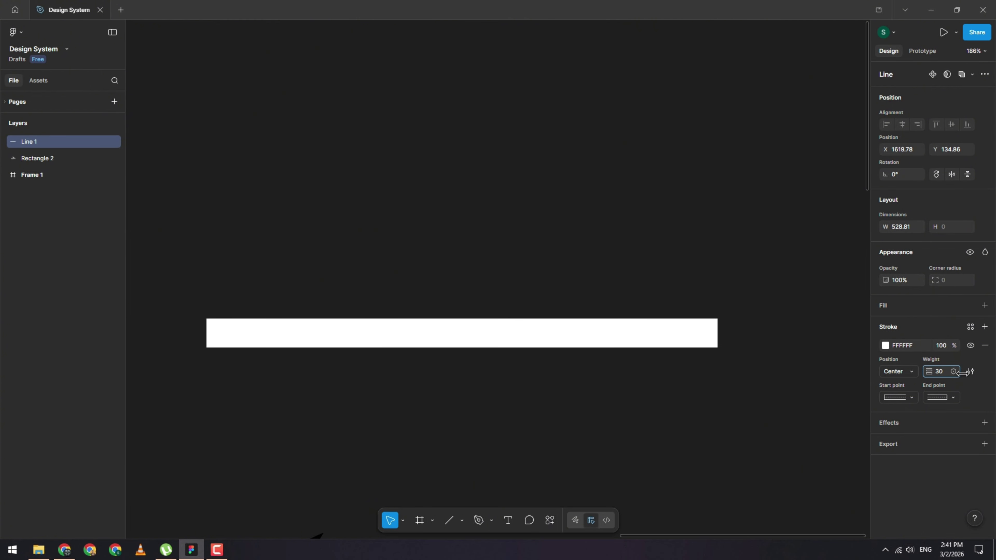
{"action": "left_click_drag", "start_coordinate": [719, 348], "coordinate": [671, 344]}
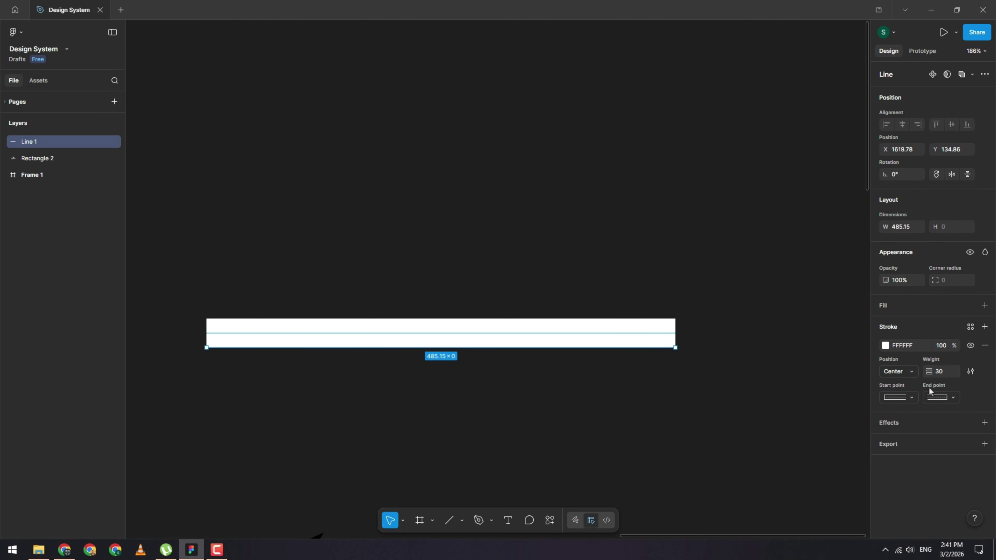
Step: Set the line's stroke position to Inside and shorten the line to about 400
{"action": "left_click", "coordinate": [911, 373]}
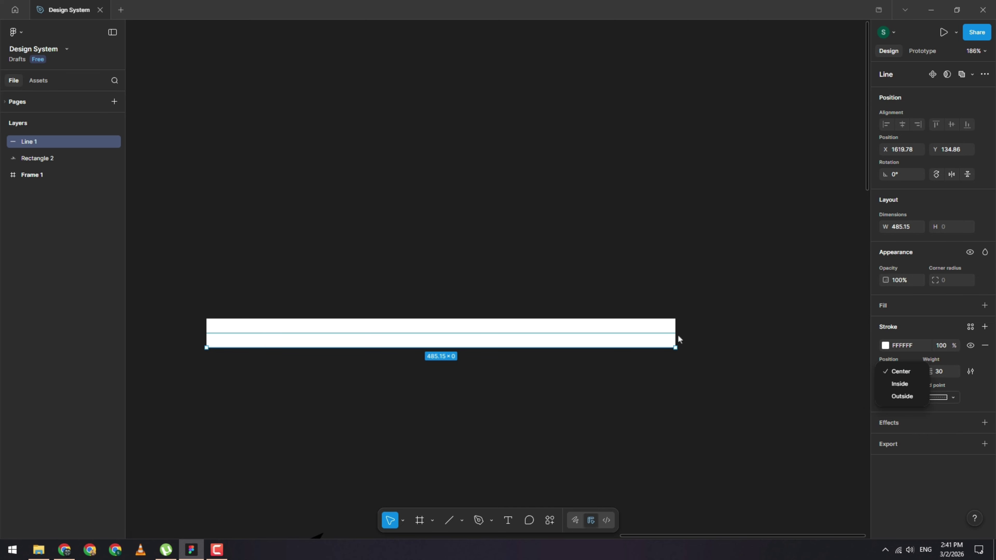
{"action": "scroll", "coordinate": [286, 337], "scroll_direction": "up", "scroll_amount": 3}
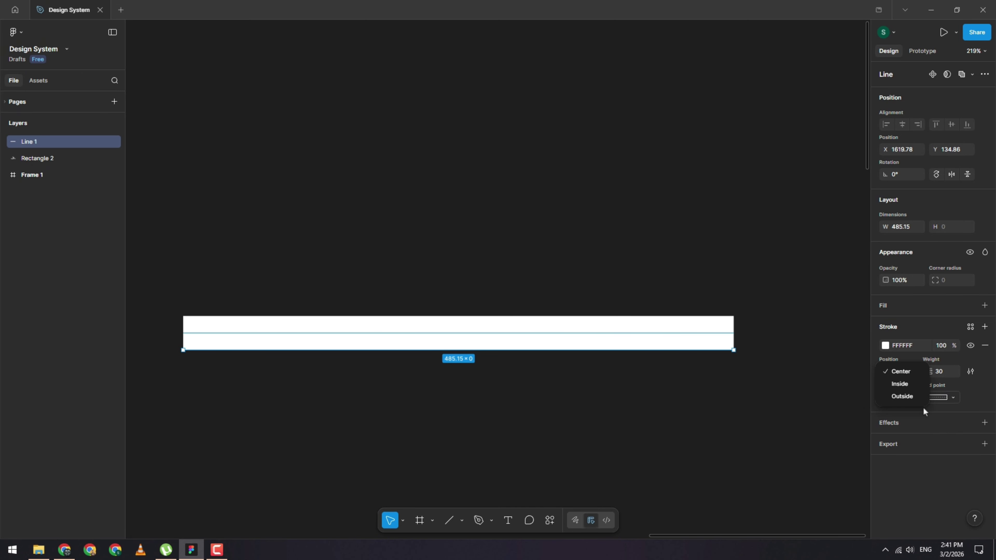
{"action": "left_click", "coordinate": [908, 383]}
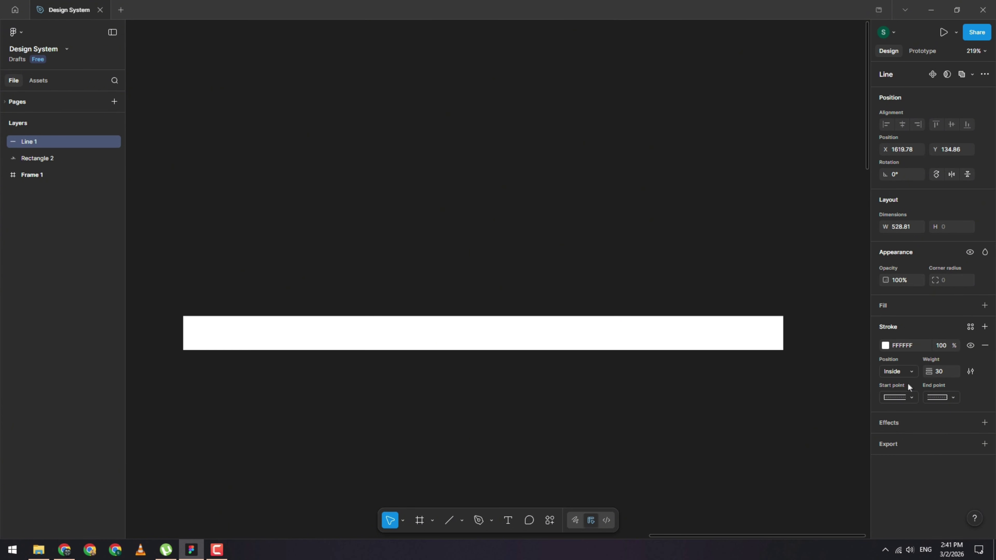
{"action": "left_click", "coordinate": [773, 362]}
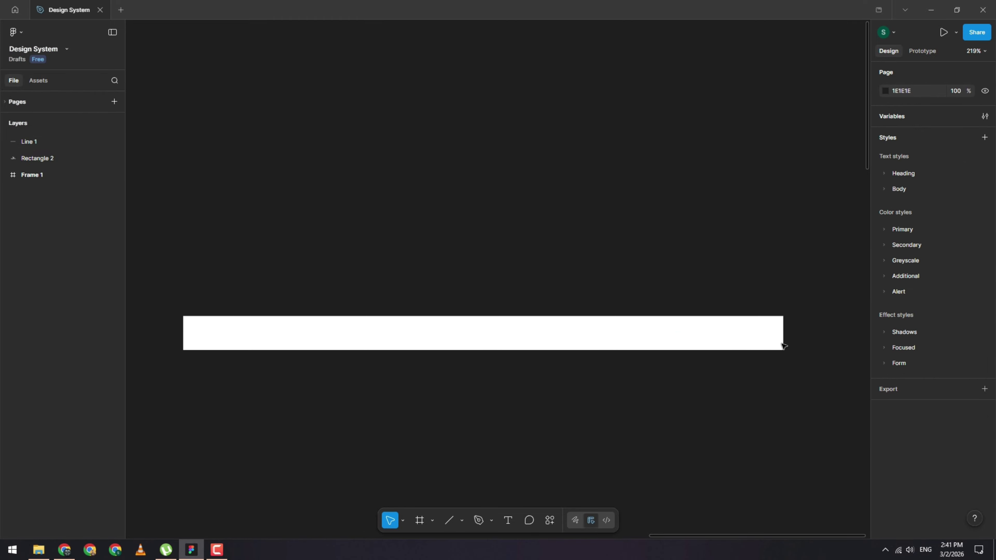
{"action": "left_click", "coordinate": [245, 350]}
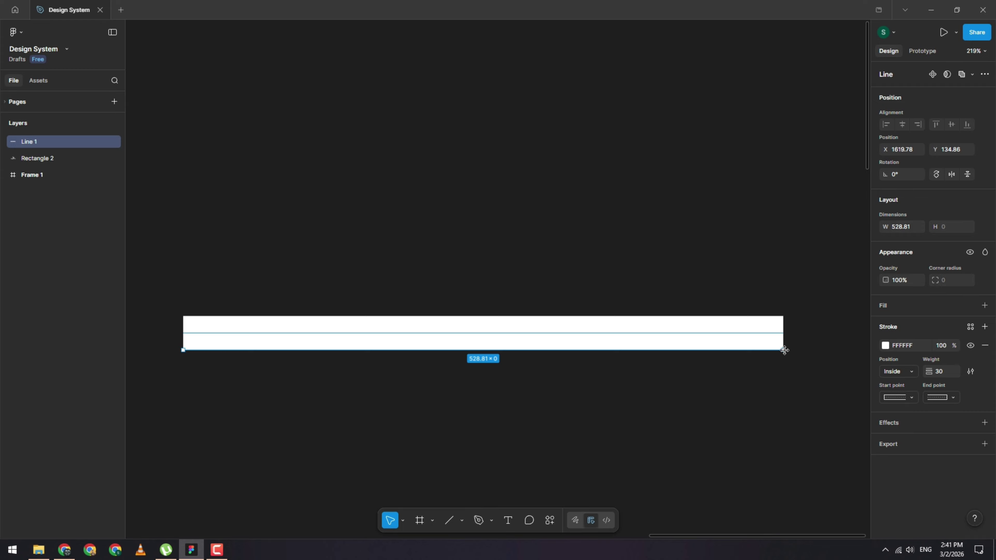
{"action": "left_click_drag", "start_coordinate": [786, 353], "coordinate": [636, 345]}
{"action": "scroll", "coordinate": [568, 337], "scroll_direction": "down", "scroll_amount": 5, "text": "ctrl"}
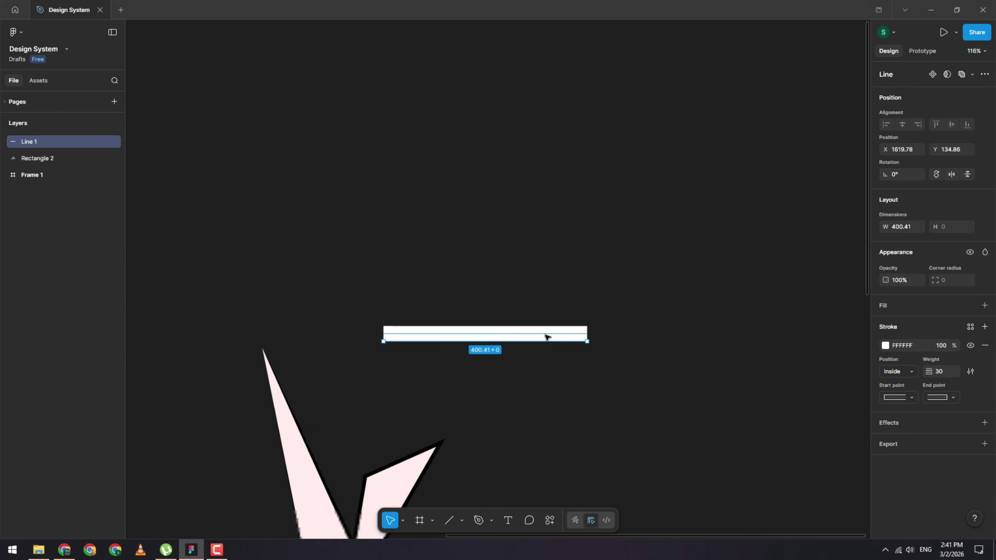
Step: Try the Center stroke position on the pink shape, set it to Outside and deselect the shape
{"action": "scroll", "coordinate": [496, 342], "scroll_direction": "down", "scroll_amount": 4}
{"action": "scroll", "coordinate": [403, 355], "scroll_direction": "up", "scroll_amount": 5, "text": "ctrl"}
{"action": "scroll", "coordinate": [403, 355], "scroll_direction": "up", "scroll_amount": 5, "text": "ctrl"}
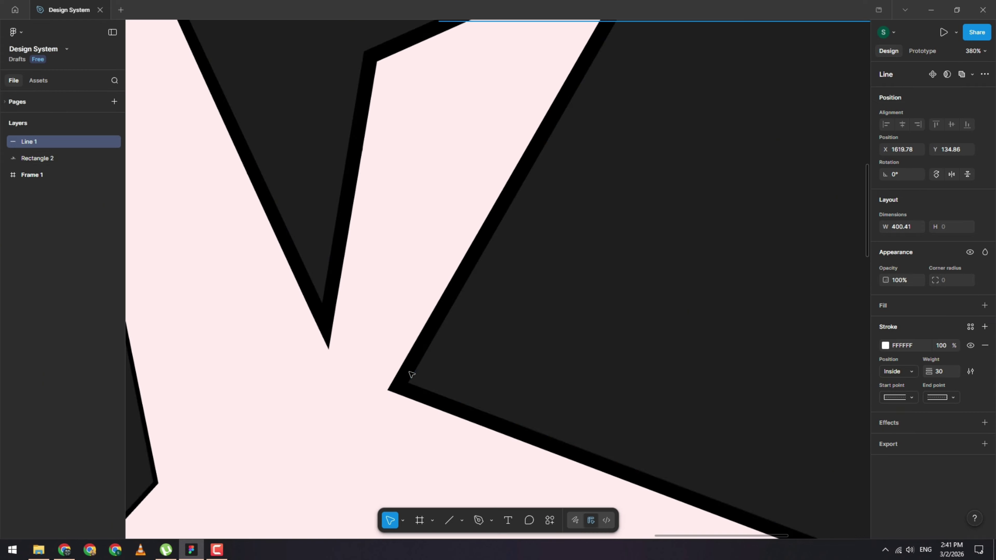
{"action": "left_click", "coordinate": [410, 373]}
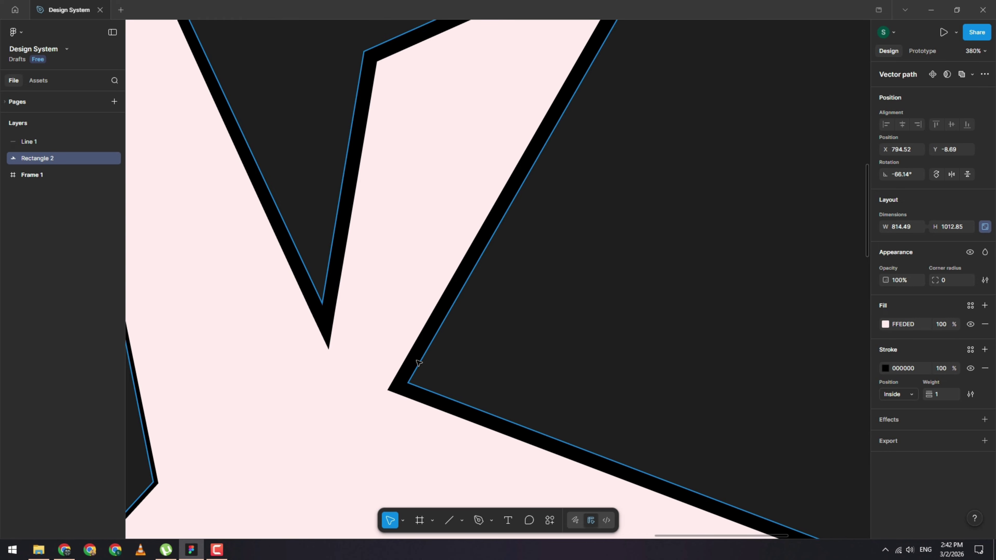
{"action": "left_click", "coordinate": [910, 395]}
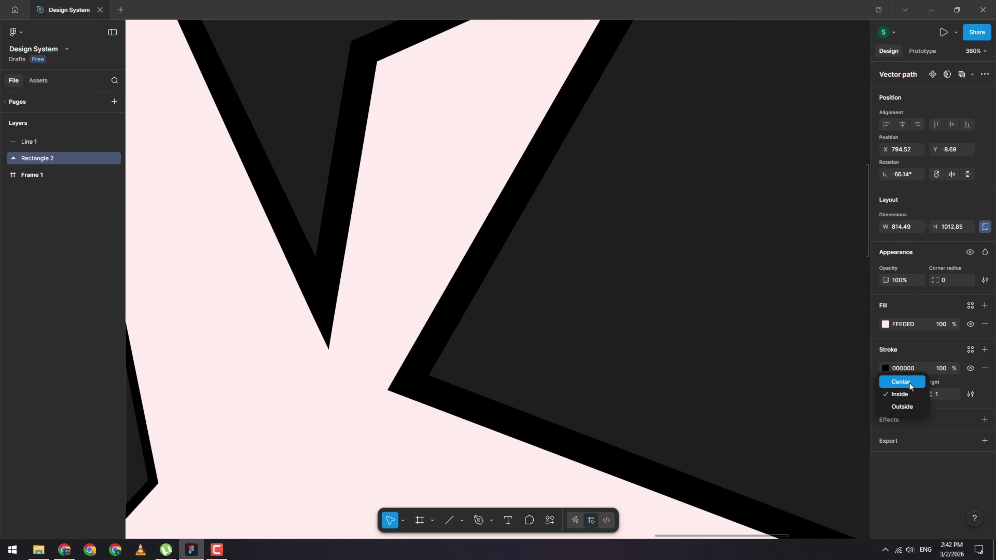
{"action": "left_click", "coordinate": [910, 383]}
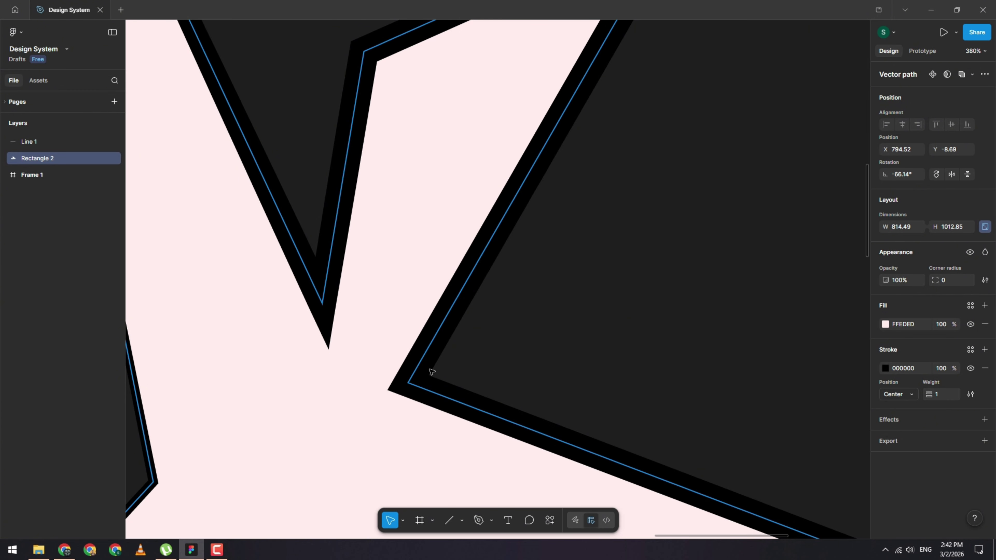
{"action": "left_click", "coordinate": [909, 399]}
{"action": "left_click", "coordinate": [899, 417]}
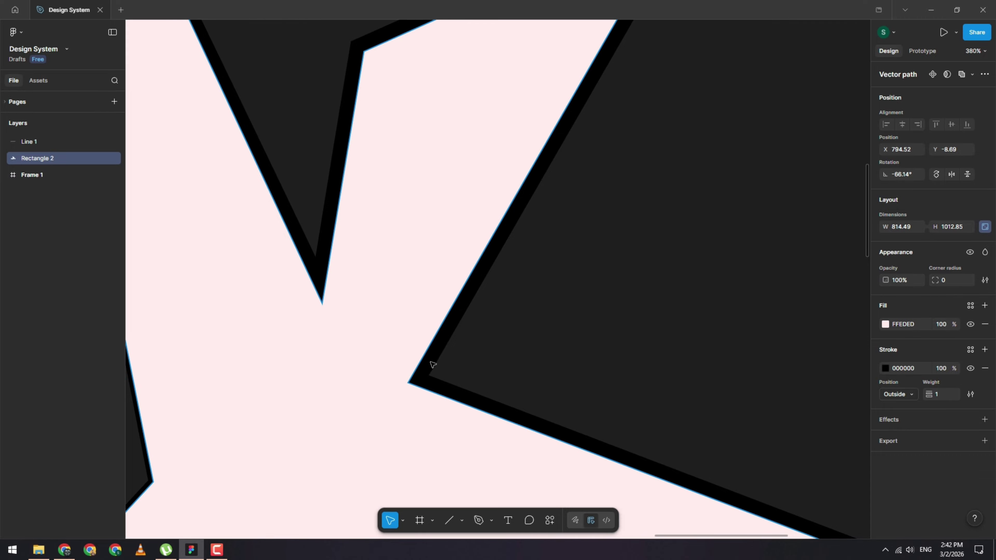
{"action": "scroll", "coordinate": [605, 329], "scroll_direction": "down", "scroll_amount": 5}
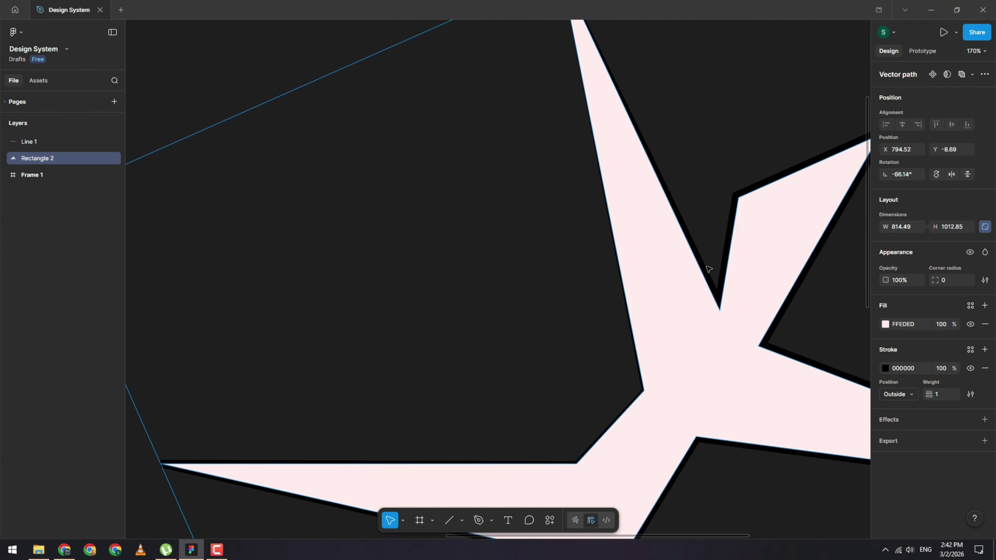
{"action": "scroll", "coordinate": [709, 269], "scroll_direction": "down", "scroll_amount": 4}
{"action": "left_click", "coordinate": [816, 149]}
{"action": "left_click_drag", "start_coordinate": [816, 149], "coordinate": [418, 447]}
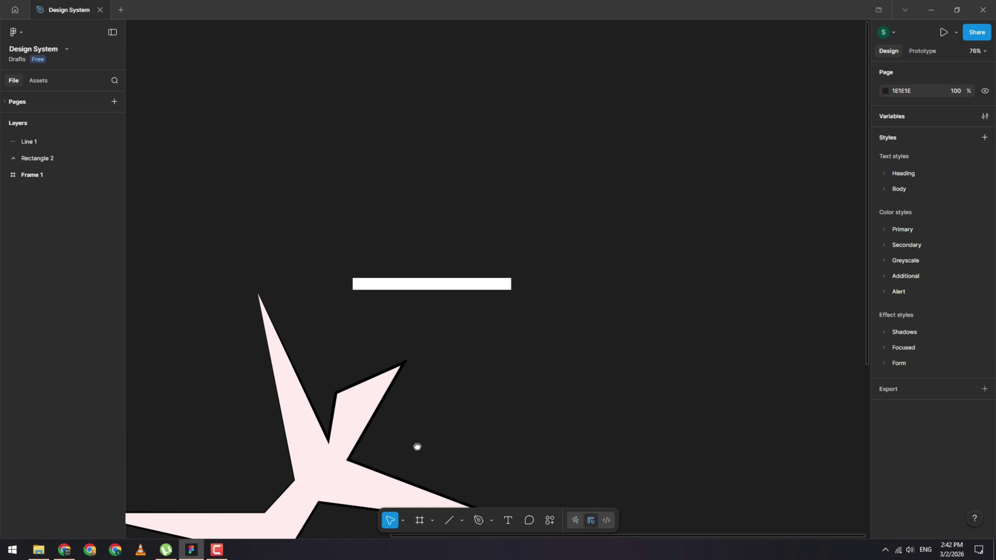
{"action": "scroll", "coordinate": [447, 278], "scroll_direction": "up", "scroll_amount": 5}
{"action": "scroll", "coordinate": [391, 342], "scroll_direction": "left", "scroll_amount": 2}
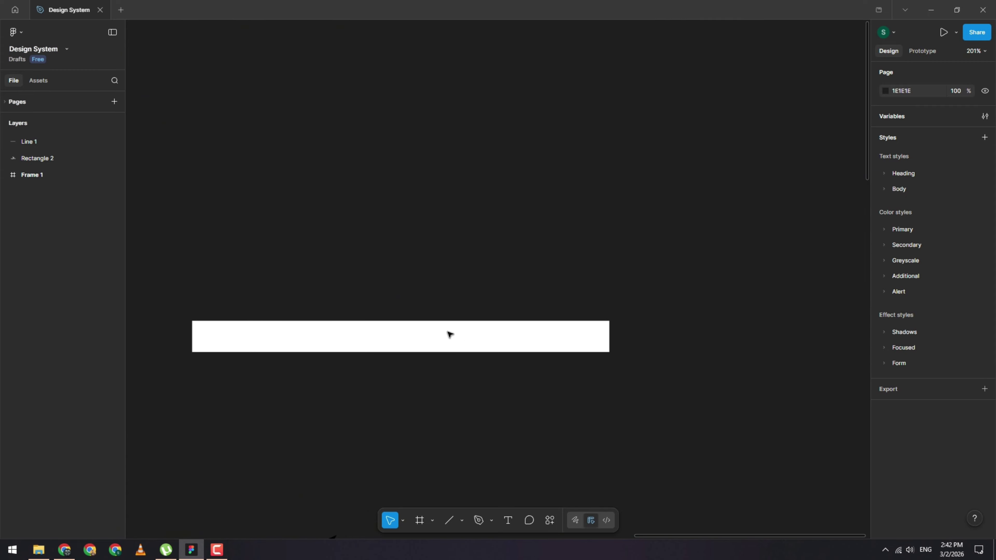
{"action": "mouse_move", "coordinate": [789, 414]}
{"action": "left_mouse_down"}
{"action": "mouse_move", "coordinate": [535, 349]}
{"action": "mouse_move", "coordinate": [202, 298]}
{"action": "left_mouse_up"}
{"action": "key", "text": "shift+Right"}
{"action": "key", "text": "shift+Right"}
{"action": "key", "text": "shift+Right"}
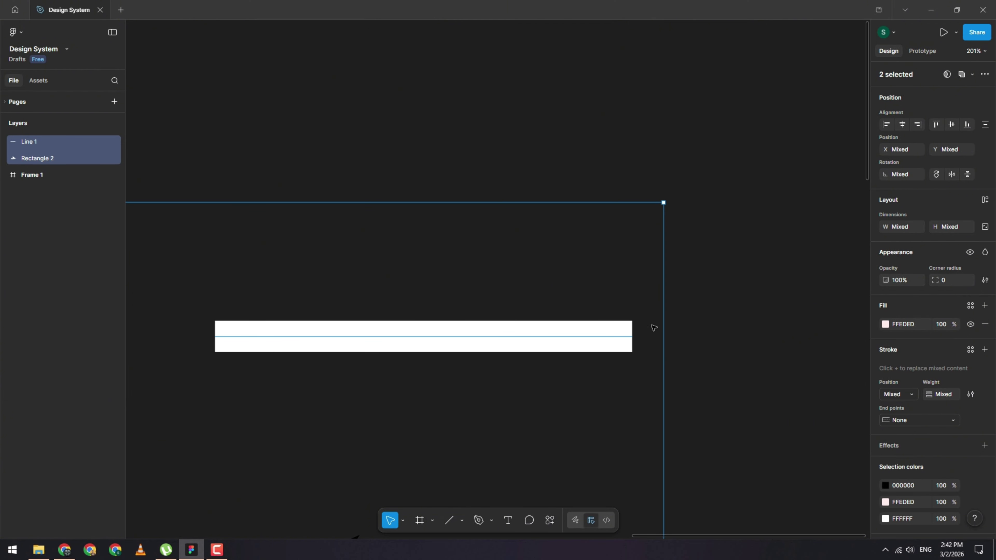
{"action": "left_click", "coordinate": [653, 328]}
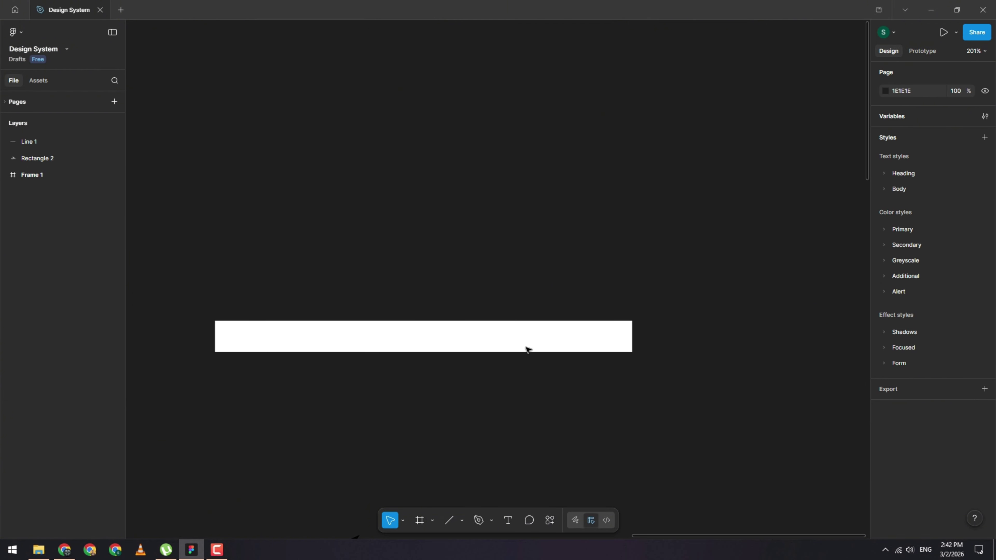
Step: Examine the start point options of the horizontal line and the stroke settings with all objects selected
{"action": "left_click", "coordinate": [516, 351]}
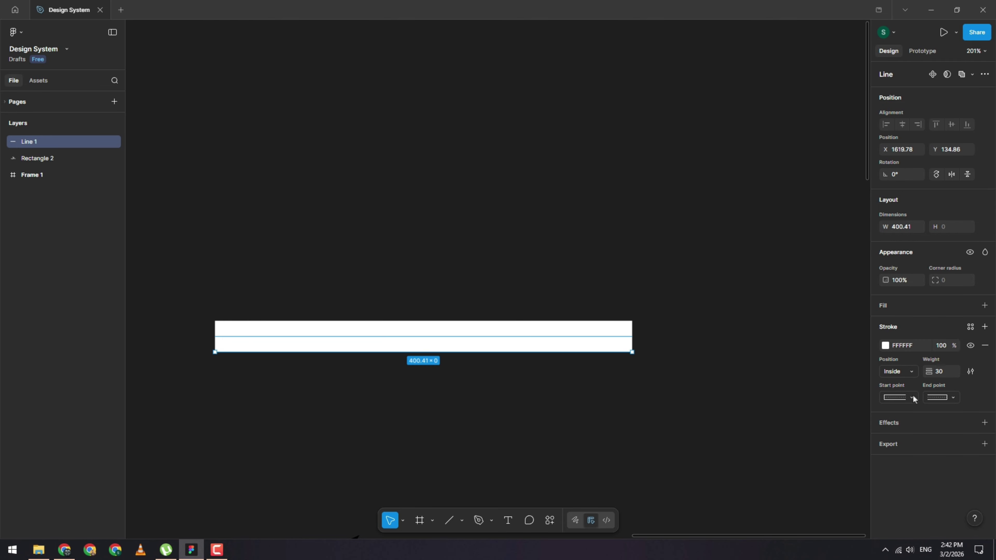
{"action": "scroll", "coordinate": [538, 342], "scroll_direction": "down", "scroll_amount": 5}
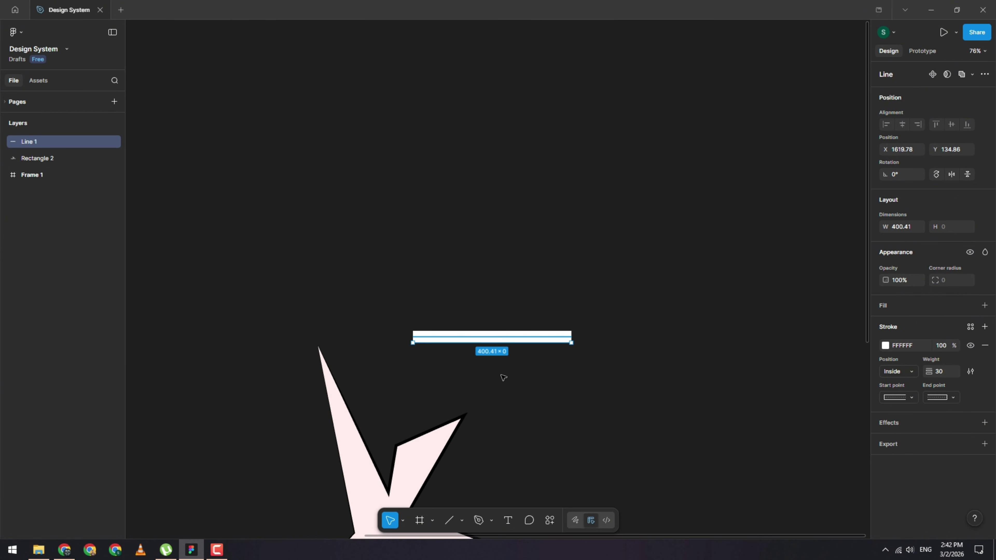
{"action": "scroll", "coordinate": [513, 369], "scroll_direction": "up", "scroll_amount": 6}
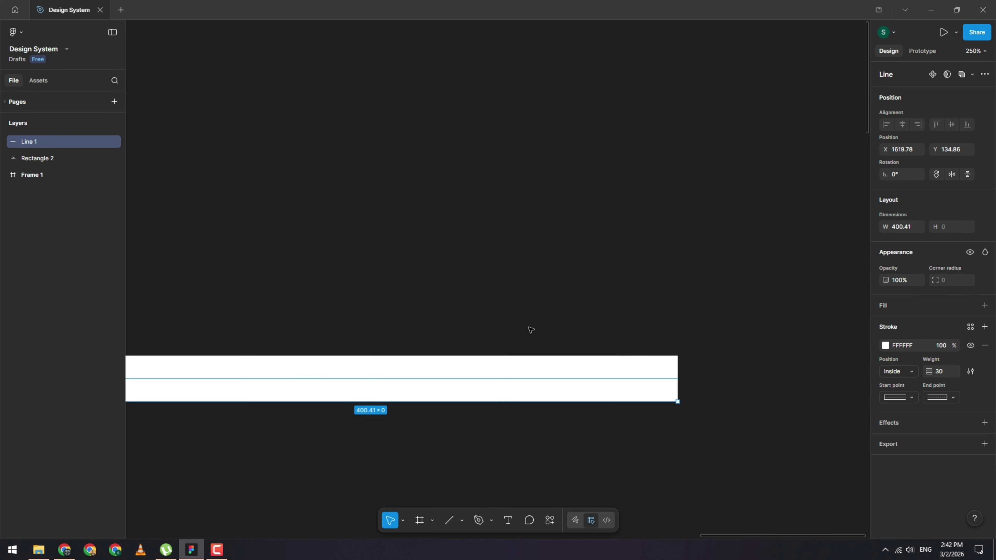
{"action": "left_click", "coordinate": [912, 399]}
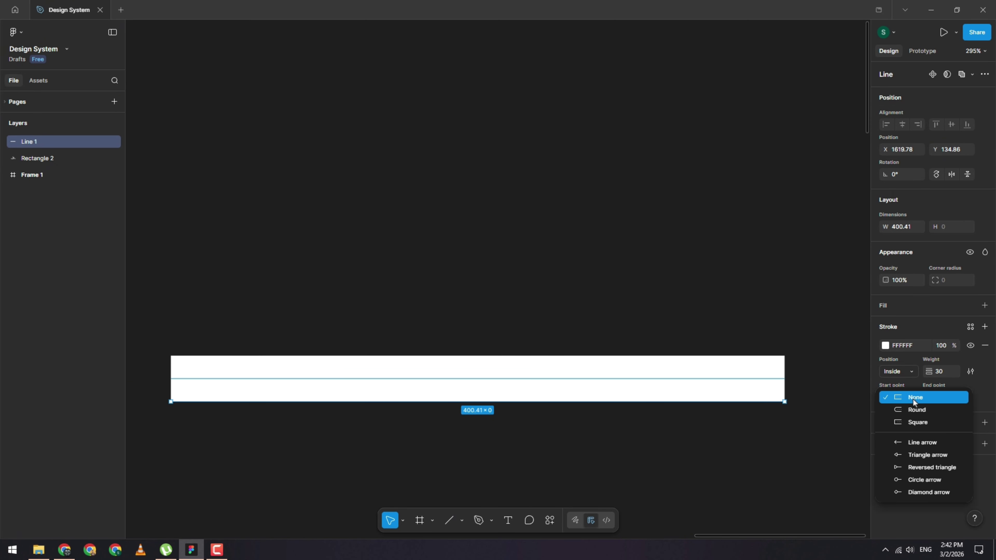
{"action": "key", "text": "Escape"}
{"action": "key", "text": "Escape"}
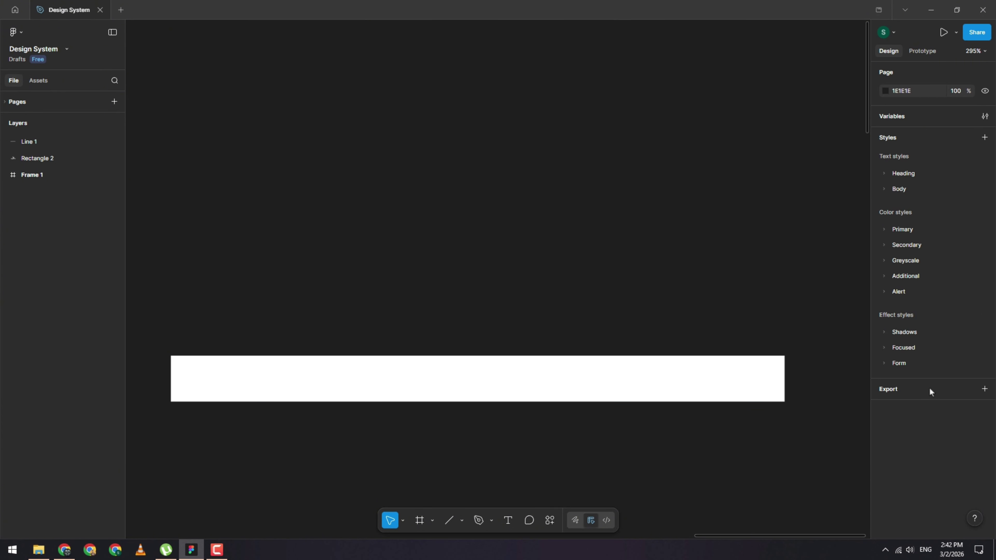
{"action": "key", "text": "ctrl+a"}
{"action": "scroll", "coordinate": [923, 373], "scroll_direction": "down", "scroll_amount": 2}
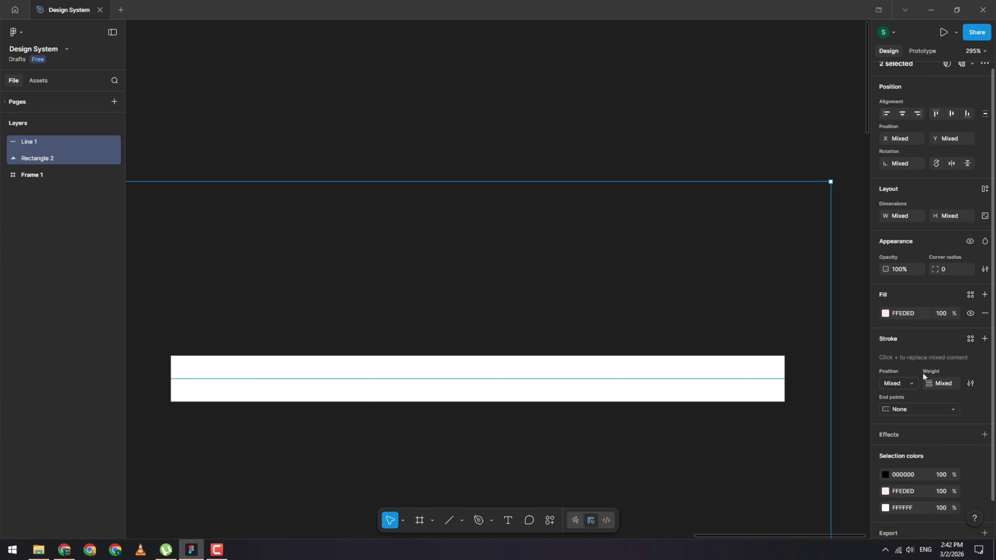
{"action": "key", "text": "Escape"}
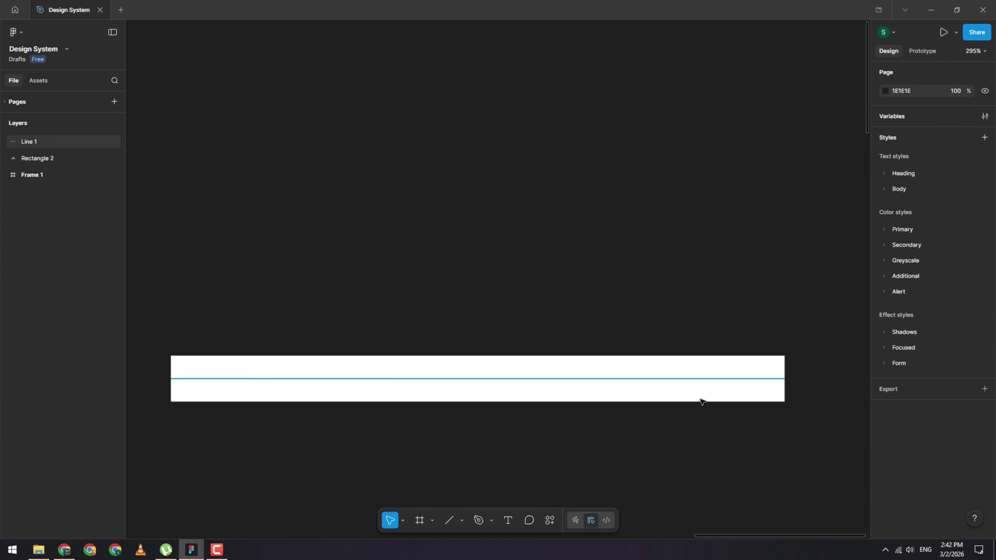
{"action": "left_click_drag", "start_coordinate": [820, 431], "coordinate": [479, 343]}
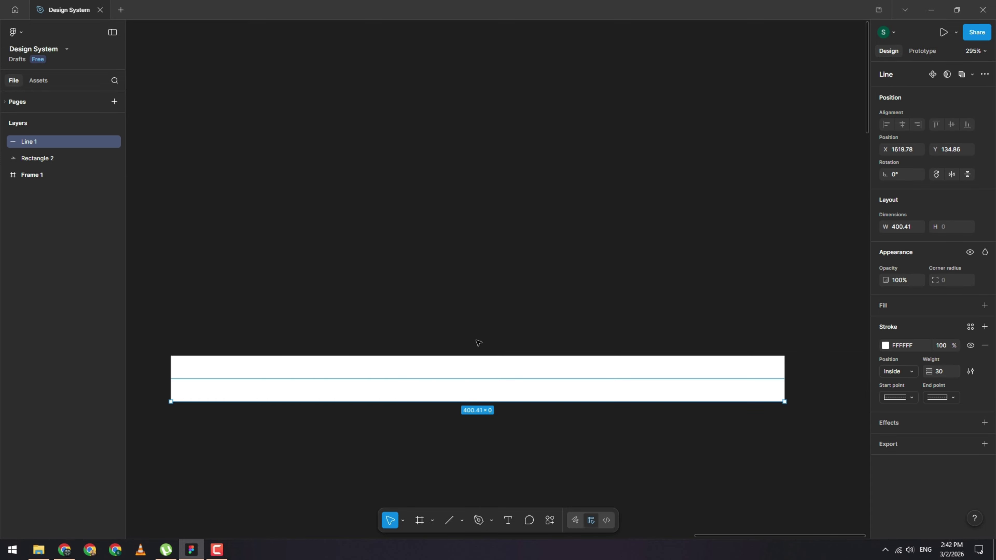
{"action": "left_click", "coordinate": [914, 398]}
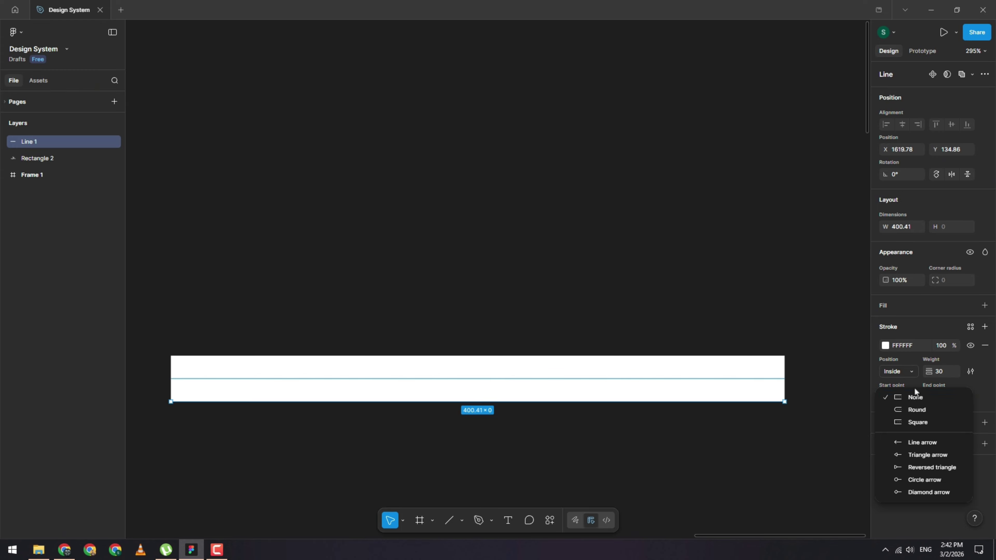
{"action": "key", "text": "Escape"}
{"action": "key", "text": "Escape"}
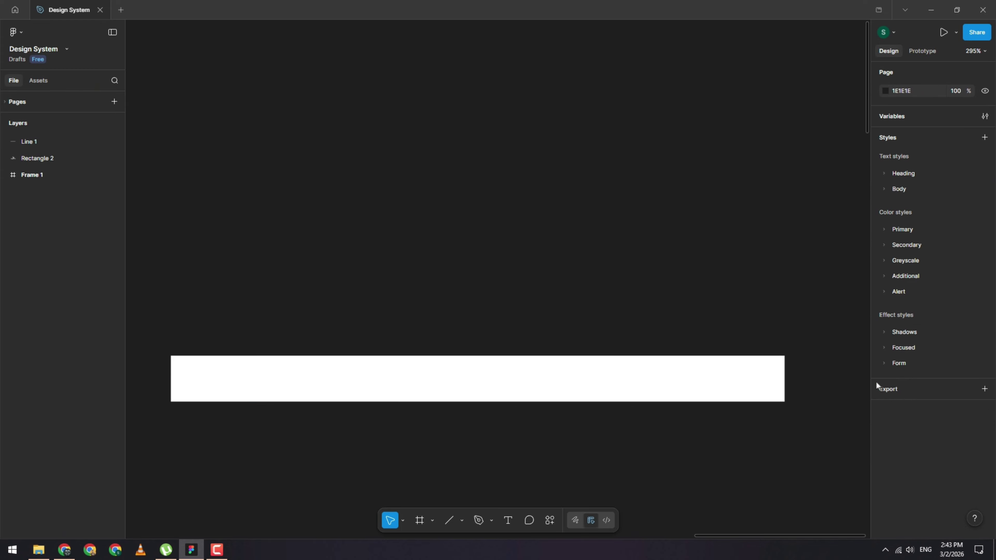
Step: Set the horizontal line's start and end points to Round, try Square, and return them to Round
{"action": "left_click", "coordinate": [748, 401]}
{"action": "left_click", "coordinate": [910, 399]}
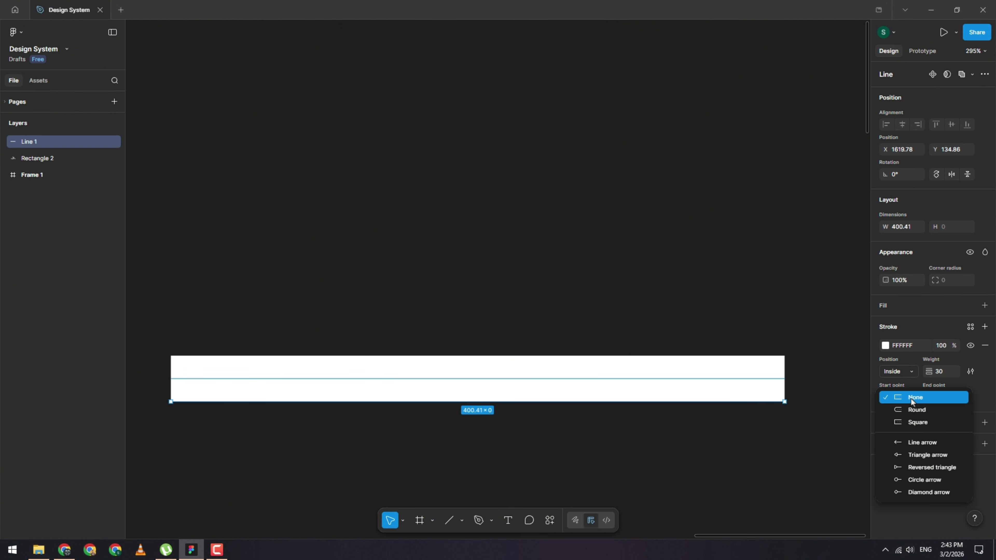
{"action": "left_click", "coordinate": [912, 413]}
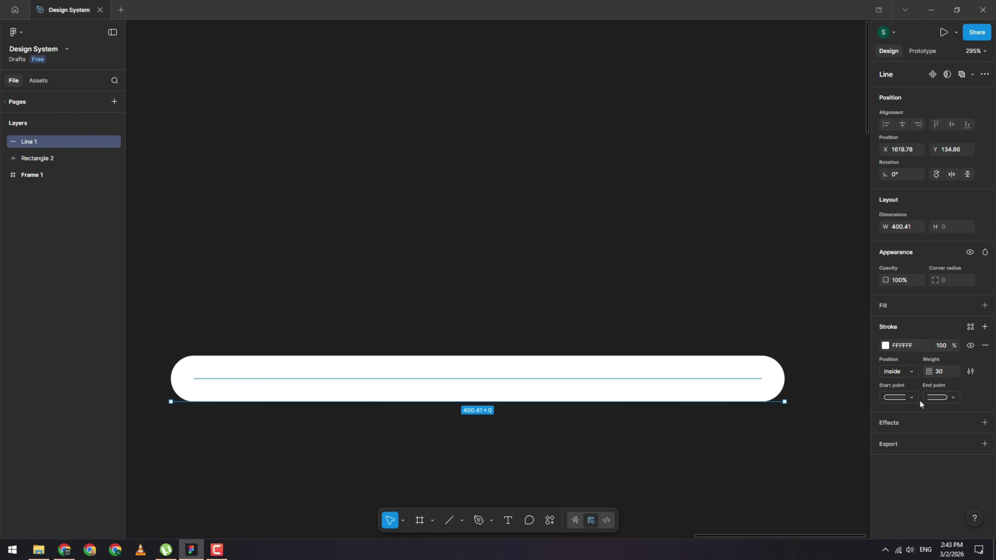
{"action": "left_click", "coordinate": [914, 400]}
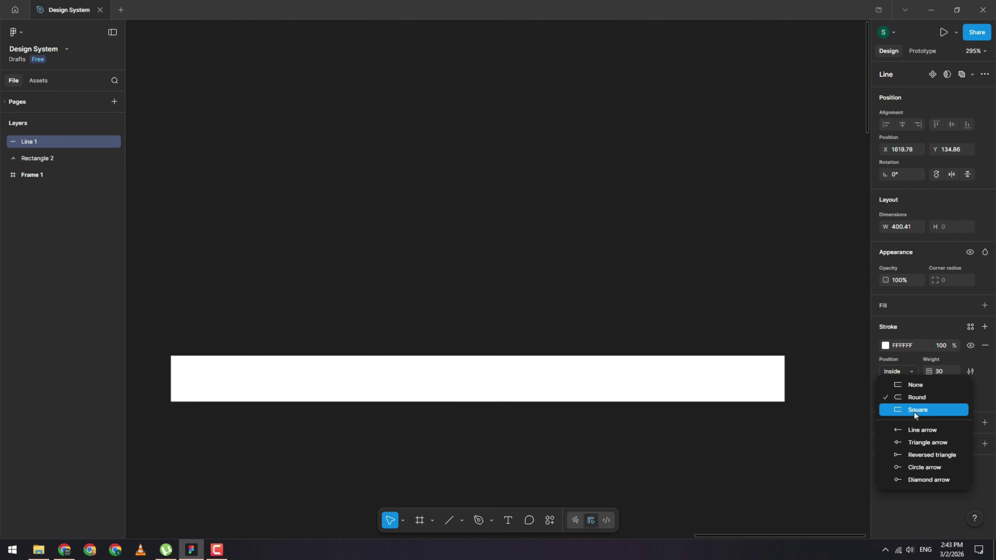
{"action": "left_click", "coordinate": [914, 413]}
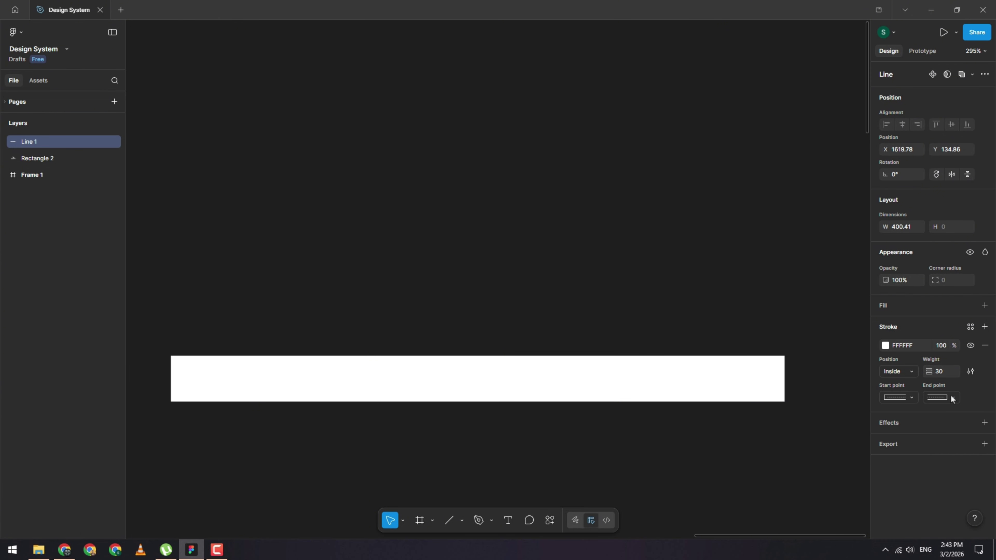
{"action": "left_click", "coordinate": [937, 397]}
{"action": "left_click", "coordinate": [911, 388]}
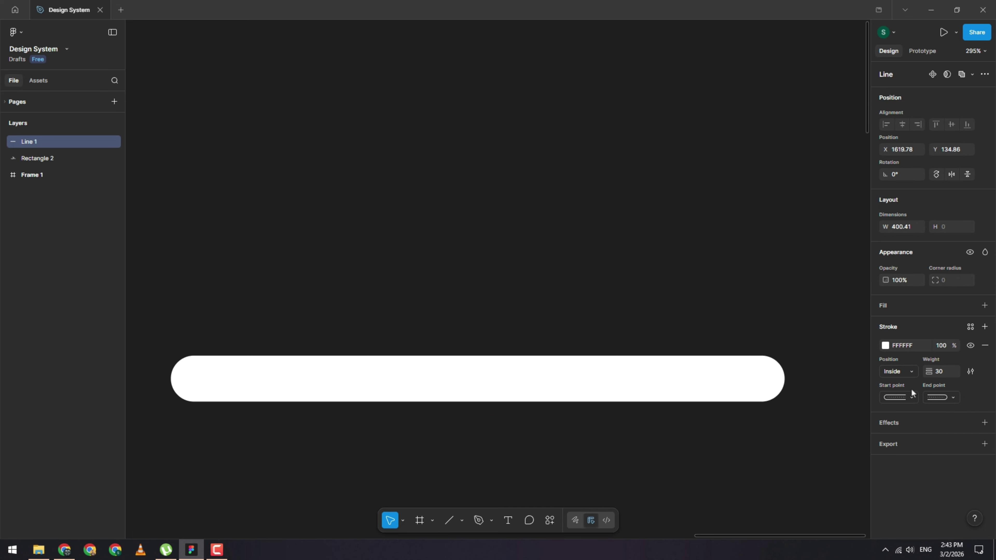
Step: Examine the end point and start point options of the rounded line and deselect it
{"action": "left_click", "coordinate": [951, 398]}
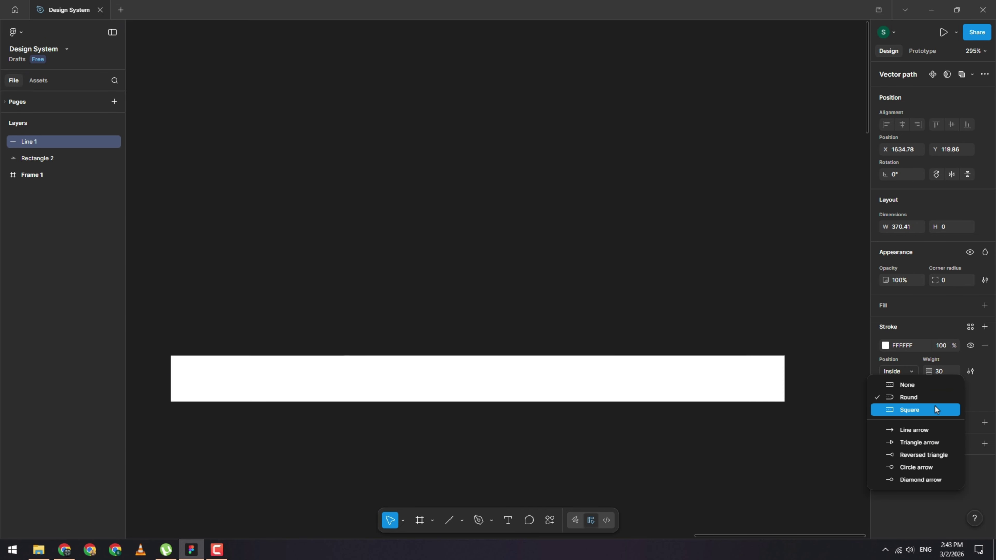
{"action": "left_click", "coordinate": [727, 378]}
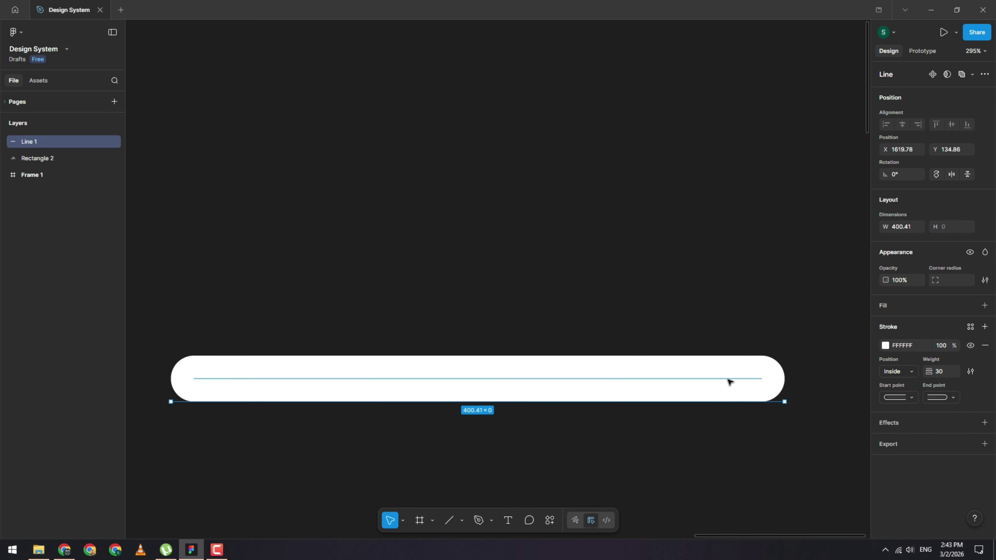
{"action": "left_click", "coordinate": [793, 396]}
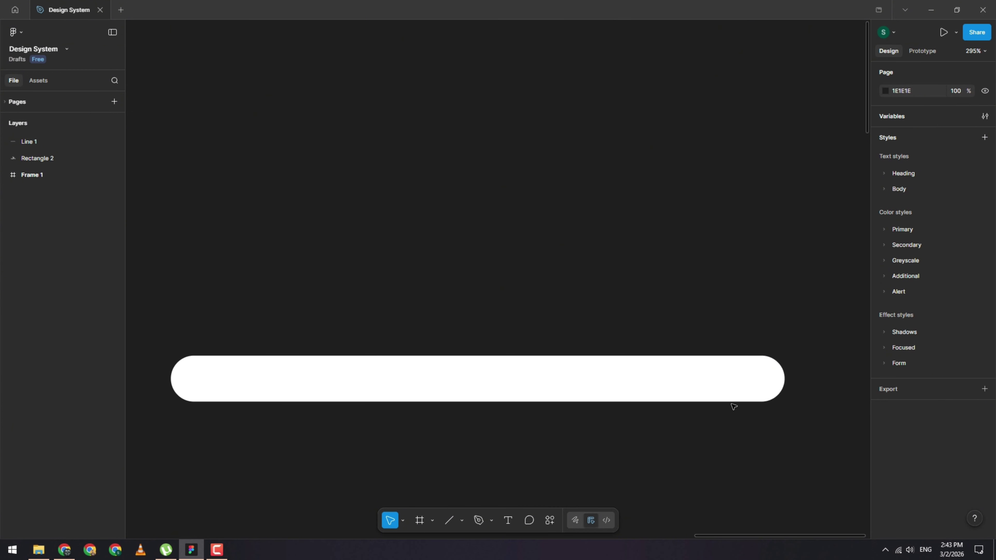
{"action": "left_click", "coordinate": [762, 405]}
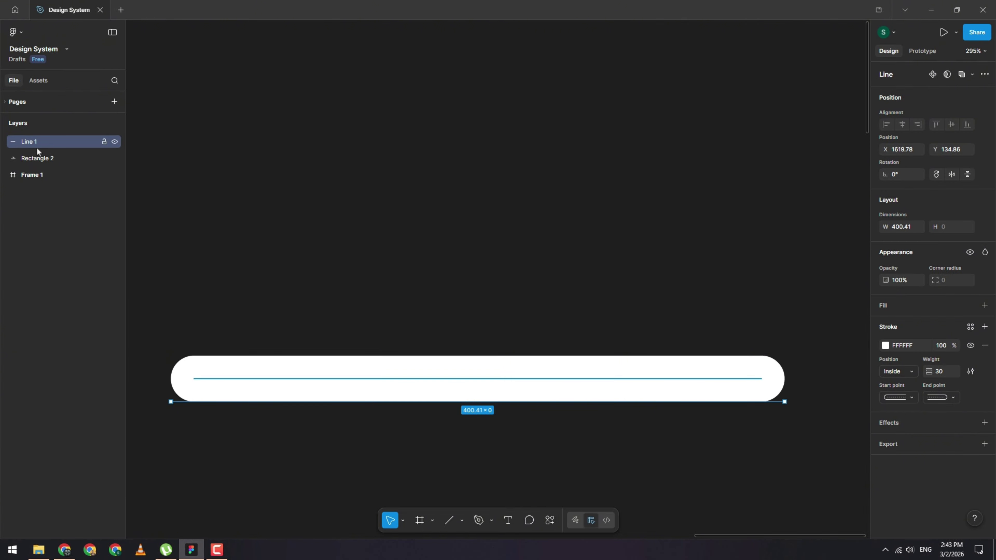
{"action": "left_click", "coordinate": [912, 398]}
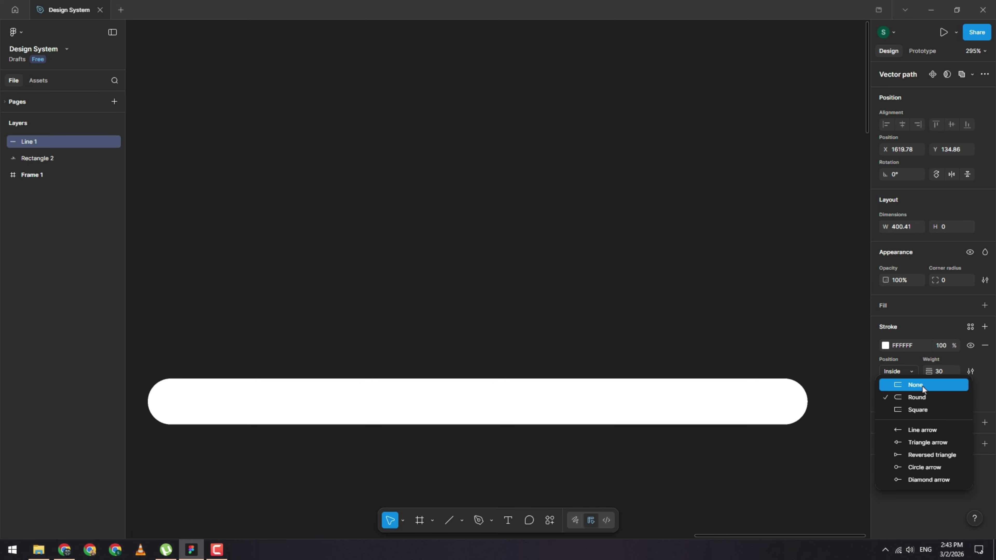
{"action": "left_click", "coordinate": [611, 246]}
{"action": "scroll", "coordinate": [611, 246], "scroll_direction": "down", "scroll_amount": 10, "text": "ctrl"}
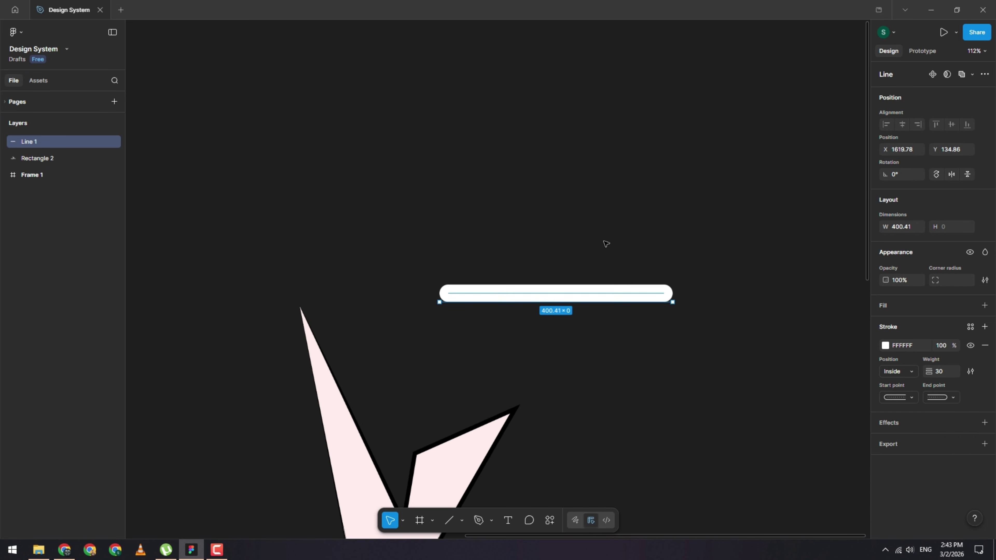
{"action": "left_click", "coordinate": [652, 278]}
Step: Draw a horizontal arrow about 578 long to the right of the pink shape with the Arrow tool
{"action": "scroll", "coordinate": [569, 373], "scroll_direction": "right", "scroll_amount": 5}
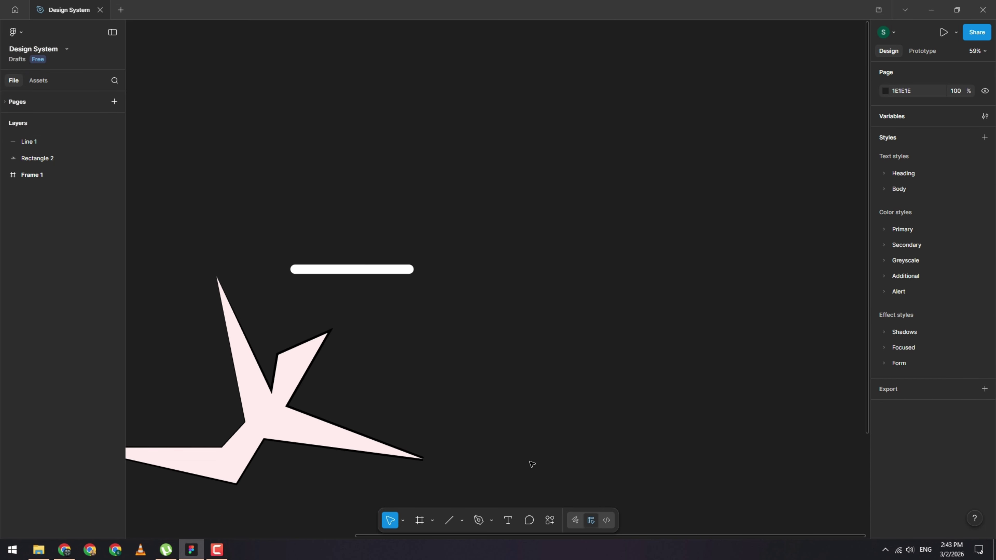
{"action": "left_click", "coordinate": [462, 520]}
{"action": "left_click", "coordinate": [481, 457]}
{"action": "left_click_drag", "start_coordinate": [463, 345], "coordinate": [609, 345]}
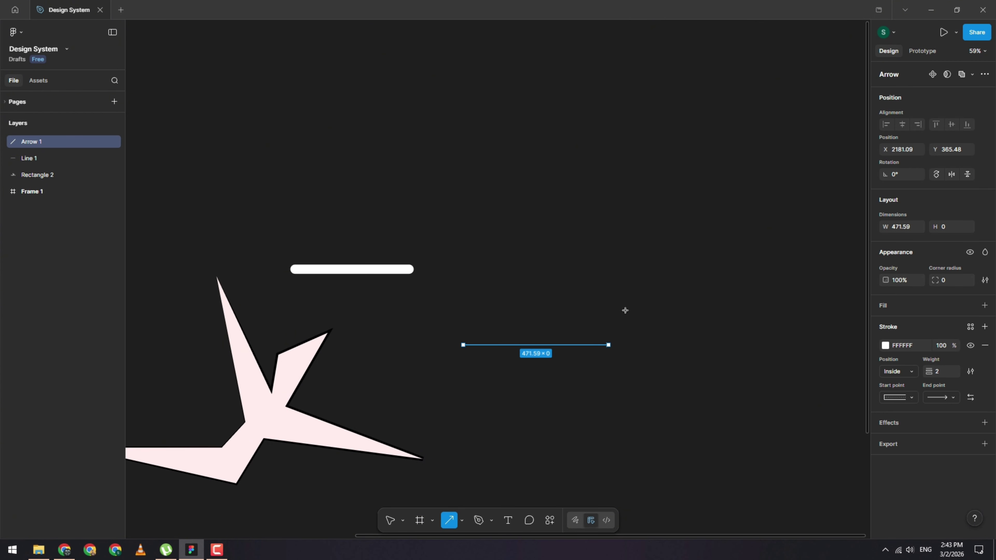
{"action": "left_click_drag", "start_coordinate": [625, 310], "coordinate": [642, 311]}
{"action": "scroll", "coordinate": [623, 349], "scroll_direction": "up", "scroll_amount": 3, "text": "ctrl"}
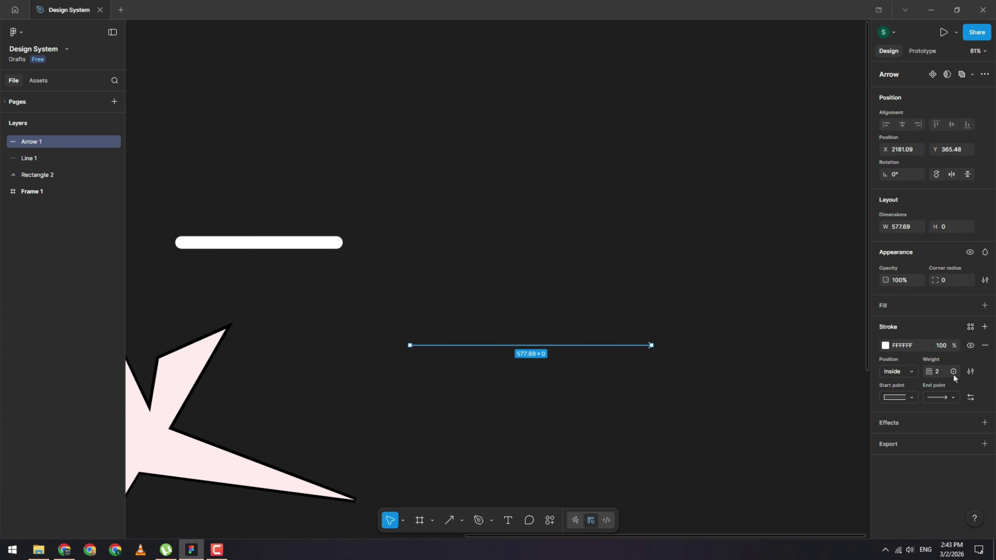
Step: Swap the arrow's start and end points and set its stroke weight to 40
{"action": "mouse_move", "coordinate": [928, 371]}
{"action": "left_mouse_down"}
{"action": "mouse_move", "coordinate": [972, 371]}
{"action": "mouse_move", "coordinate": [960, 371]}
{"action": "left_mouse_up"}
{"action": "left_click", "coordinate": [951, 398]}
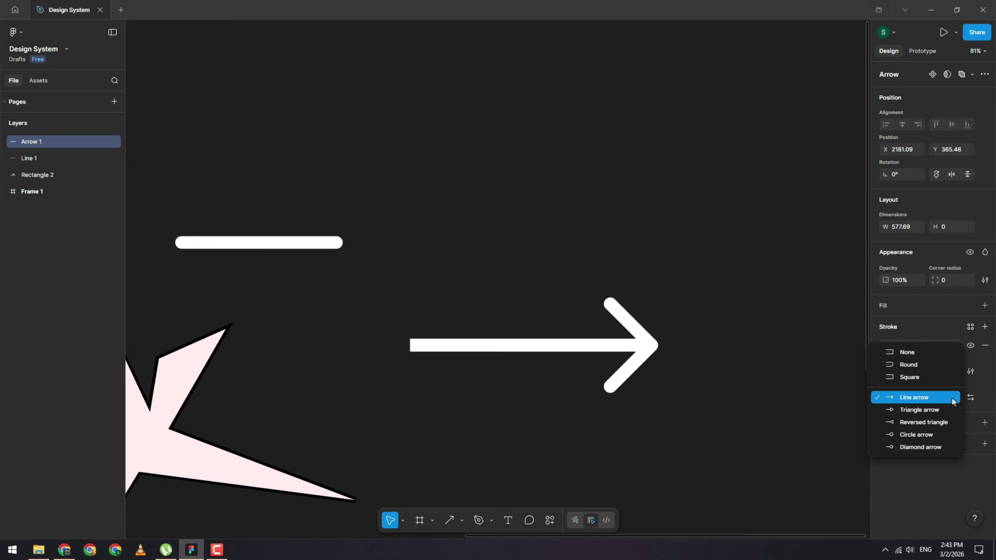
{"action": "left_click", "coordinate": [978, 403]}
{"action": "left_click", "coordinate": [970, 399]}
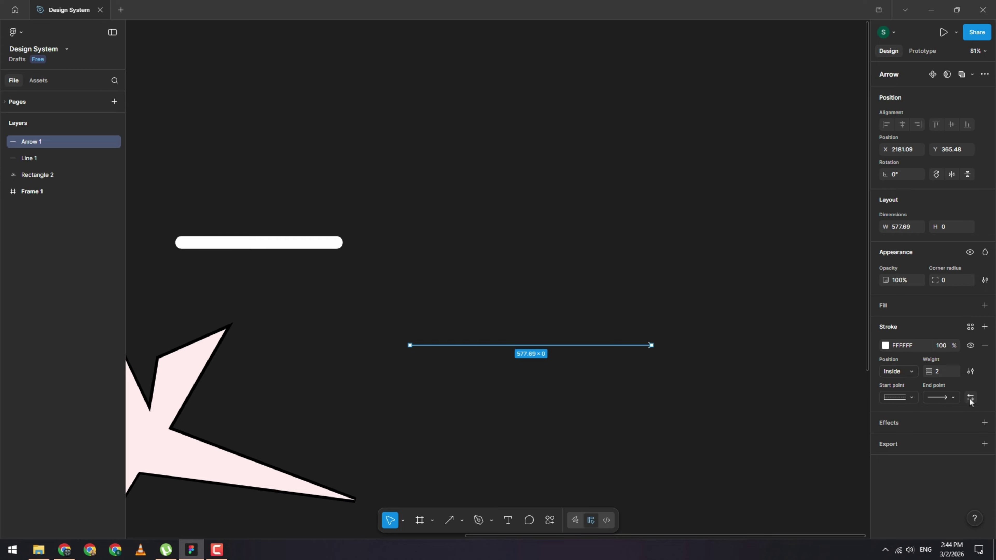
{"action": "left_click_drag", "start_coordinate": [923, 373], "coordinate": [956, 373]}
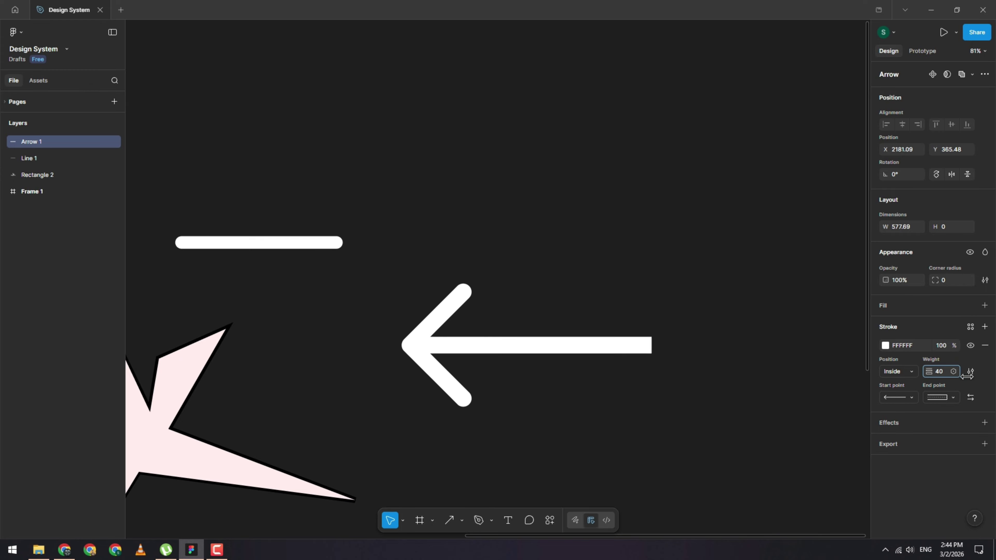
{"action": "scroll", "coordinate": [475, 367], "scroll_direction": "down", "scroll_amount": 3}
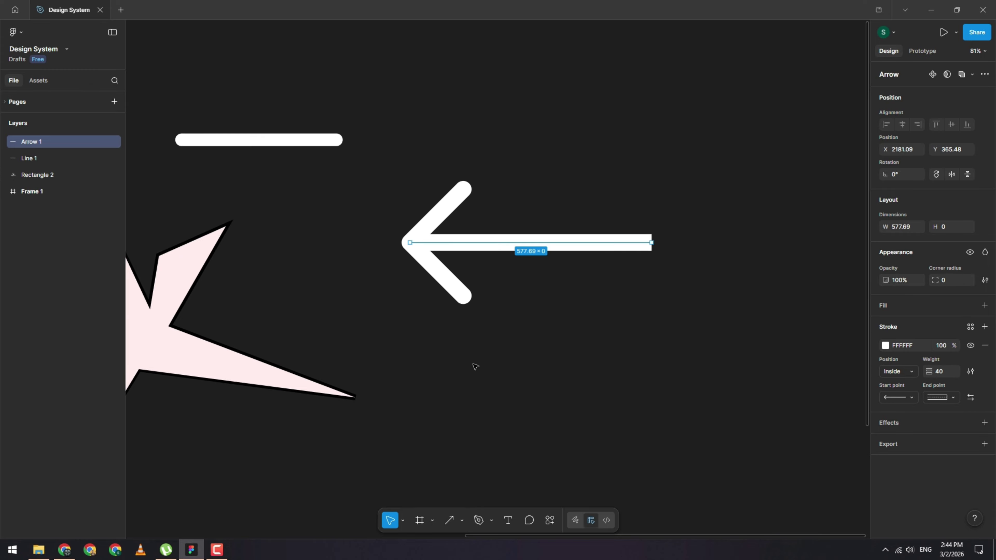
Step: Draw a circle about 456 × 456 above the arrow with the Ellipse tool
{"action": "left_click", "coordinate": [461, 521]}
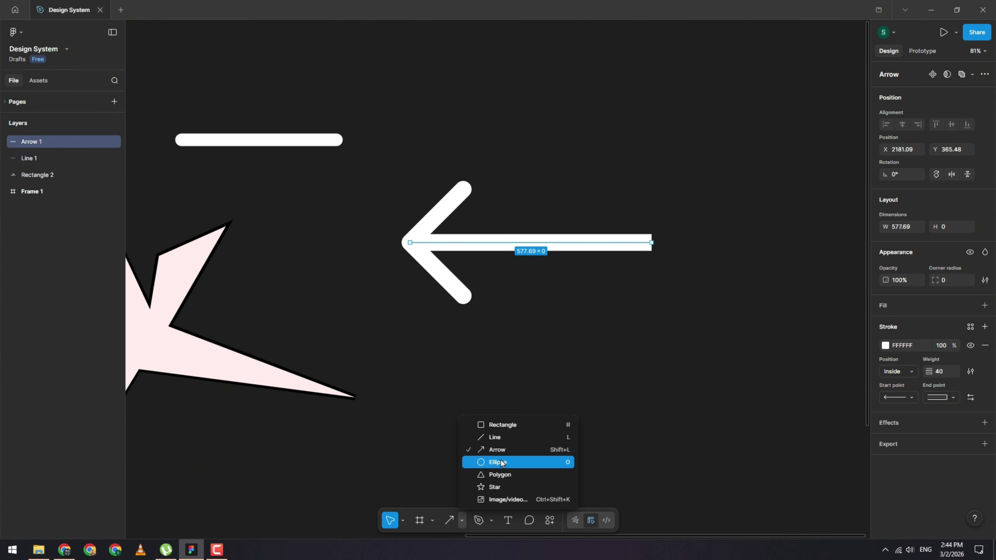
{"action": "left_click", "coordinate": [495, 462]}
{"action": "scroll", "coordinate": [584, 186], "scroll_direction": "up", "scroll_amount": 1}
{"action": "scroll", "coordinate": [584, 186], "scroll_direction": "up", "scroll_amount": 3}
{"action": "mouse_move", "coordinate": [422, 122]}
{"action": "left_mouse_down"}
{"action": "mouse_move", "coordinate": [470, 181]}
{"action": "mouse_move", "coordinate": [680, 313]}
{"action": "mouse_move", "coordinate": [670, 226]}
{"action": "mouse_move", "coordinate": [649, 233]}
{"action": "mouse_move", "coordinate": [594, 300]}
{"action": "mouse_move", "coordinate": [563, 256]}
{"action": "mouse_move", "coordinate": [611, 311]}
{"action": "mouse_move", "coordinate": [525, 225]}
{"action": "mouse_move", "coordinate": [568, 248]}
{"action": "mouse_move", "coordinate": [613, 313]}
{"action": "left_mouse_up"}
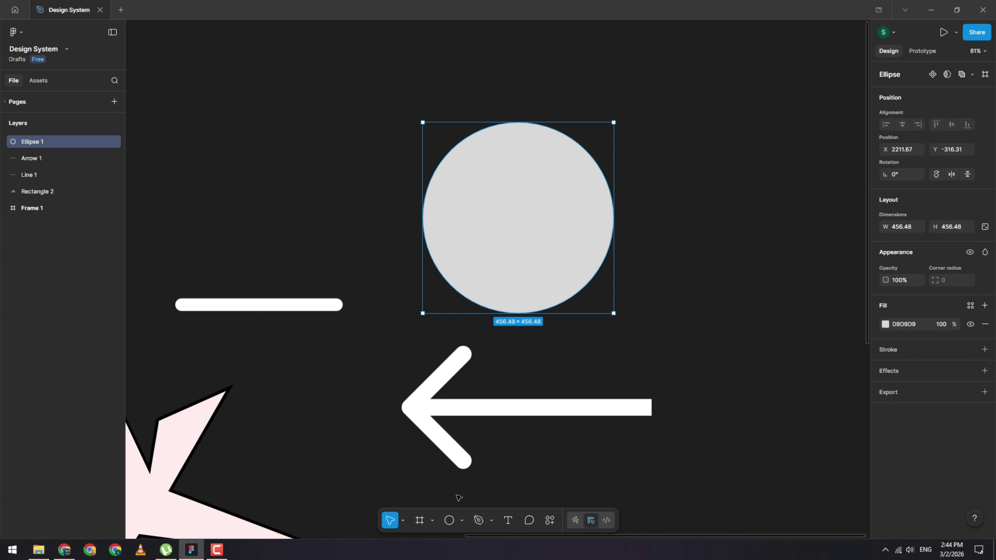
Step: Draw a triangle about 419 × 419 with the Polygon tool and place it to the right of the circle
{"action": "left_click", "coordinate": [462, 521]}
{"action": "left_click", "coordinate": [499, 476]}
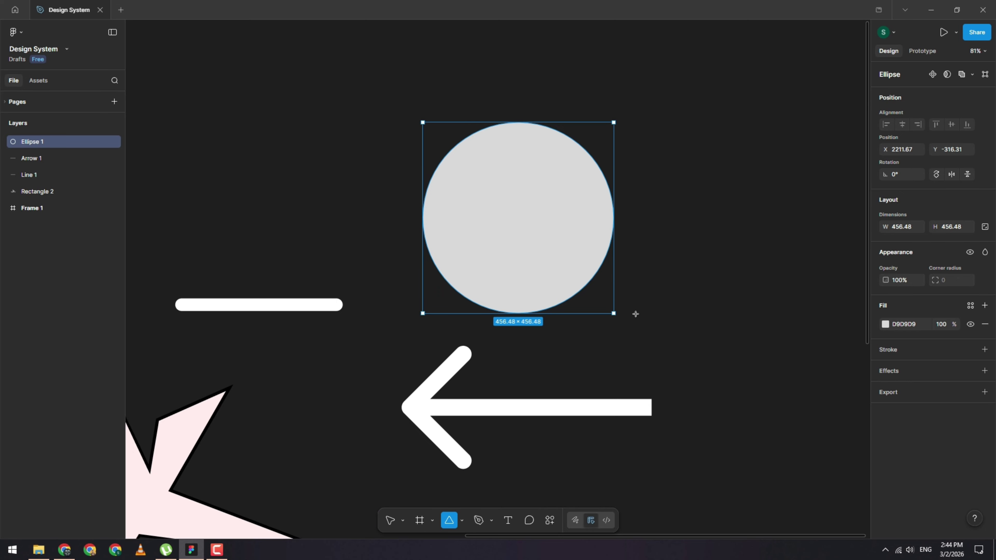
{"action": "left_click_drag", "start_coordinate": [762, 136], "coordinate": [587, 311]}
{"action": "left_click_drag", "start_coordinate": [669, 236], "coordinate": [716, 252]}
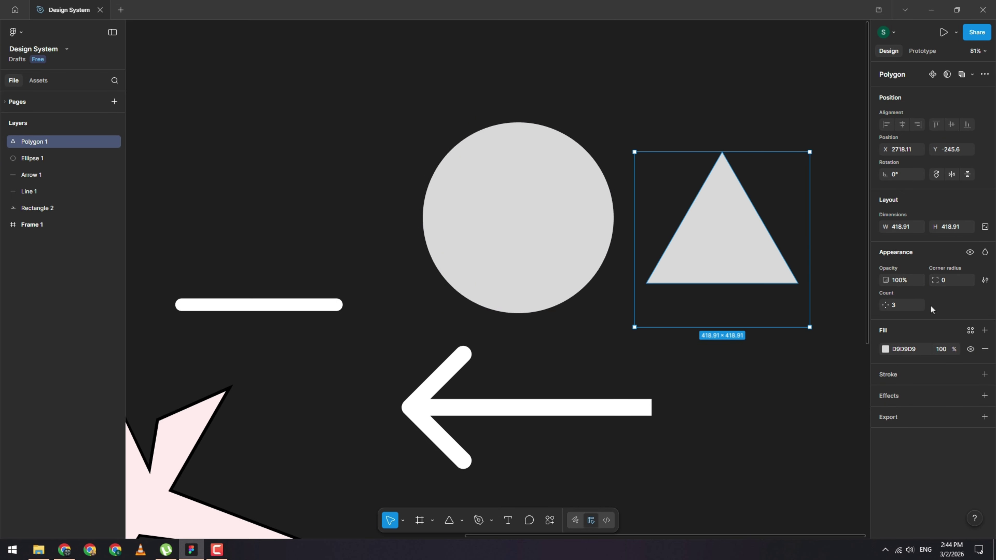
Step: Try adjusting the triangle's corner count
{"action": "scroll", "coordinate": [660, 227], "scroll_direction": "right", "scroll_amount": 5}
{"action": "scroll", "coordinate": [625, 164], "scroll_direction": "up", "scroll_amount": 4}
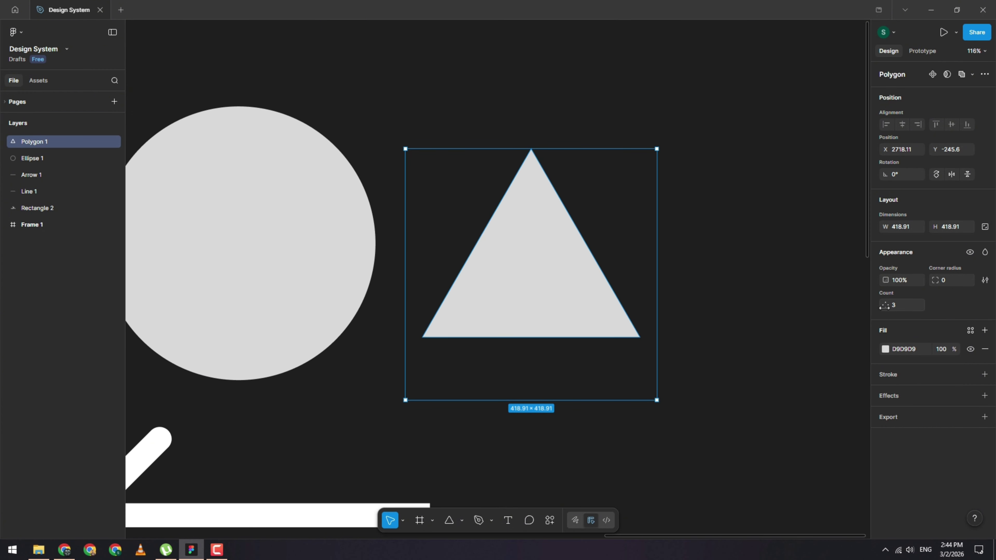
{"action": "left_click_drag", "start_coordinate": [890, 306], "coordinate": [840, 309]}
{"action": "scroll", "coordinate": [470, 271], "scroll_direction": "down", "scroll_amount": 1}
Step: Cut the circle down to its upper-right quarter with an arc sweep of -25%
{"action": "left_click", "coordinate": [332, 246]}
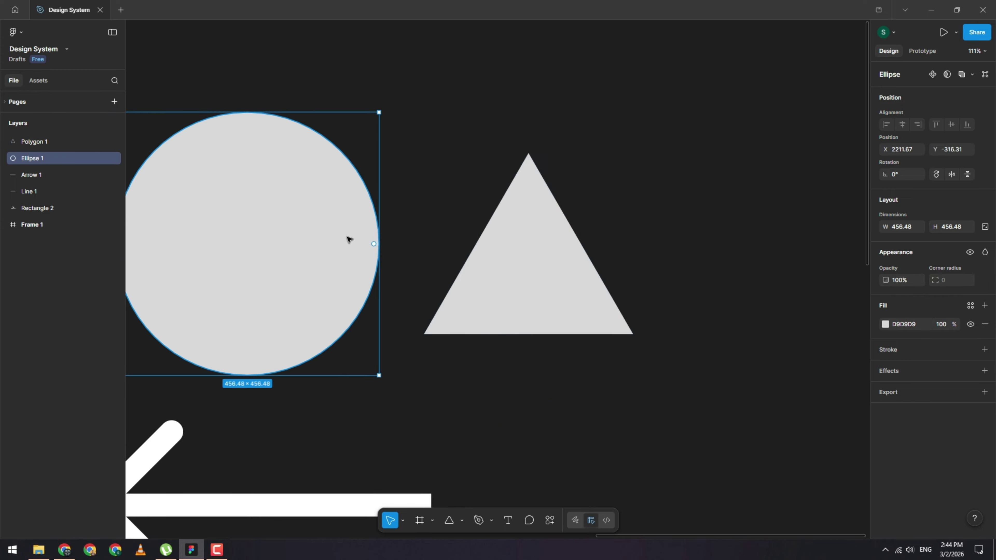
{"action": "scroll", "coordinate": [432, 236], "scroll_direction": "left", "scroll_amount": 8}
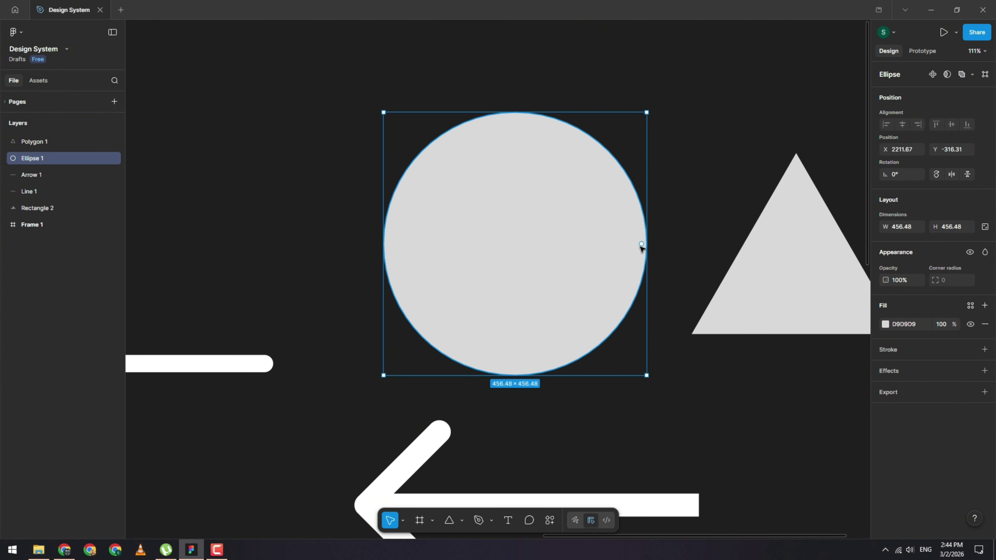
{"action": "left_click_drag", "start_coordinate": [642, 245], "coordinate": [519, 131]}
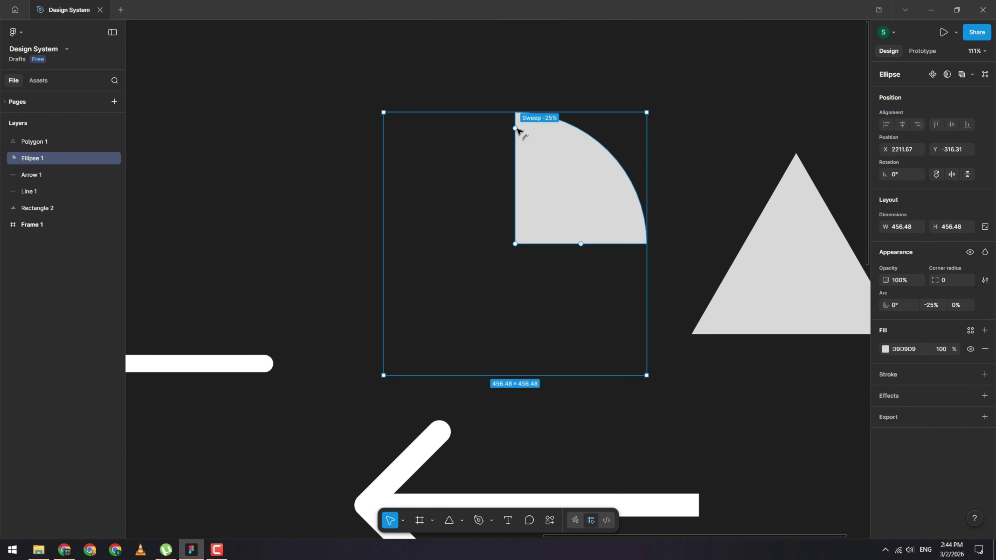
{"action": "left_click_drag", "start_coordinate": [519, 131], "coordinate": [518, 131]}
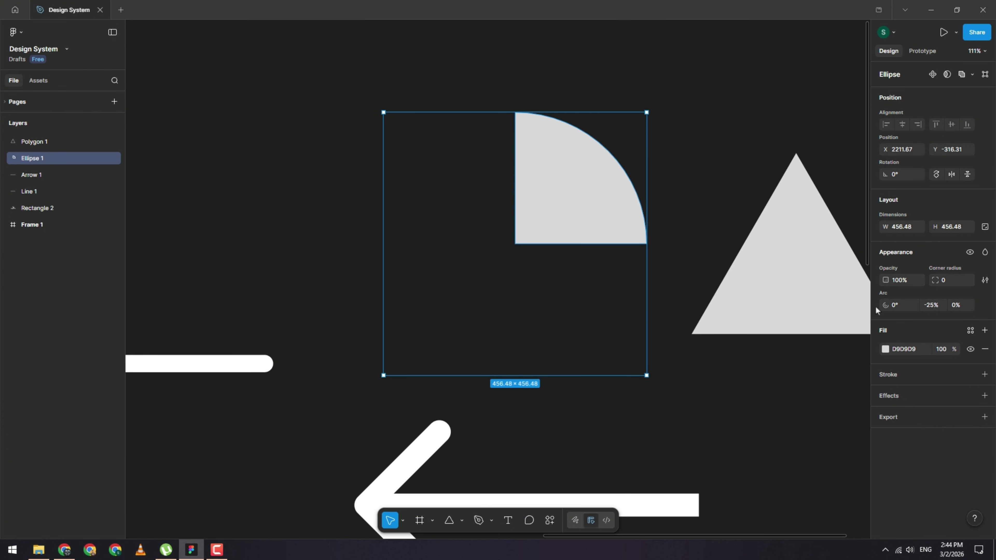
Step: Hollow the quarter circle into a curved band with an inner ratio of about 82% and move it to about X 2200, Y -353
{"action": "scroll", "coordinate": [543, 149], "scroll_direction": "up", "scroll_amount": 5, "text": "ctrl"}
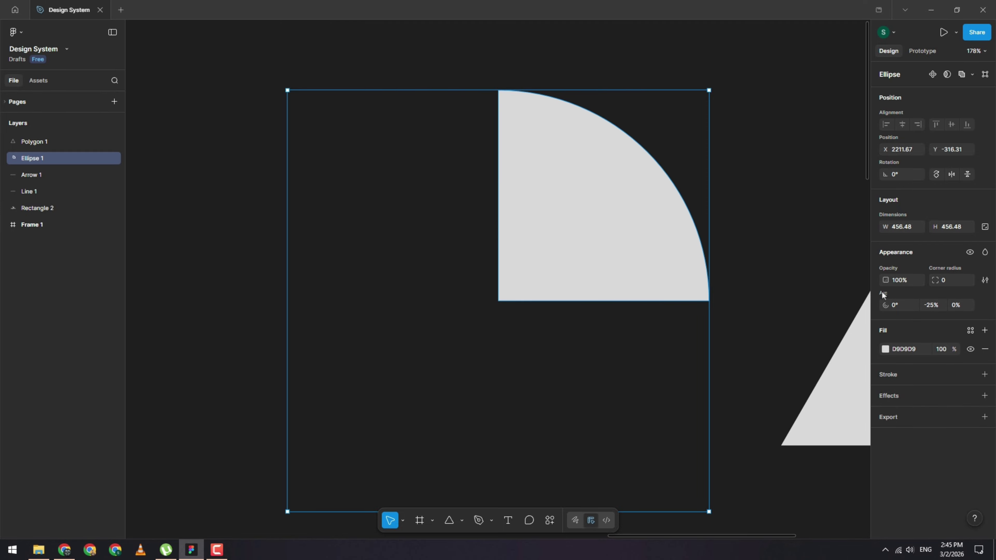
{"action": "mouse_move", "coordinate": [498, 303]}
{"action": "left_click_drag", "start_coordinate": [498, 302], "coordinate": [621, 181]}
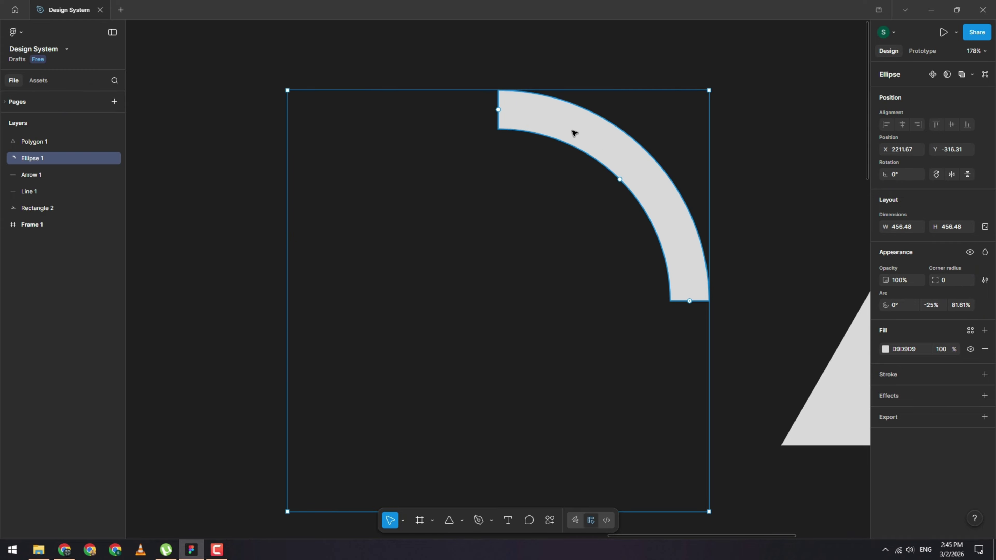
{"action": "left_click_drag", "start_coordinate": [541, 105], "coordinate": [462, 135]}
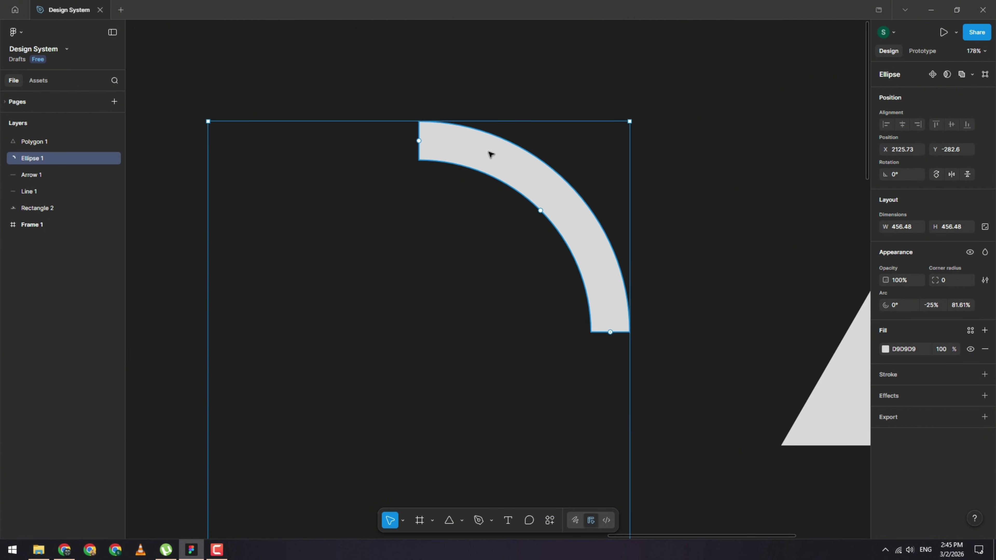
{"action": "scroll", "coordinate": [490, 154], "scroll_direction": "down", "scroll_amount": 3, "text": "ctrl"}
{"action": "scroll", "coordinate": [580, 196], "scroll_direction": "left", "scroll_amount": 2}
{"action": "left_click_drag", "start_coordinate": [547, 154], "coordinate": [598, 106]}
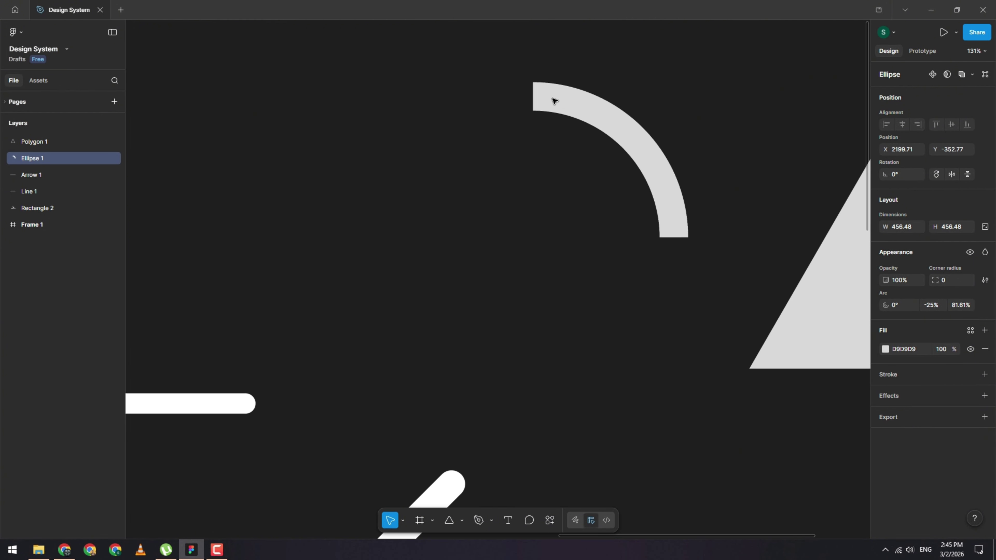
Step: Extend the arc's sweep to about -76% and thicken the ring to an inner ratio of about 67%
{"action": "left_click_drag", "start_coordinate": [534, 97], "coordinate": [550, 294]}
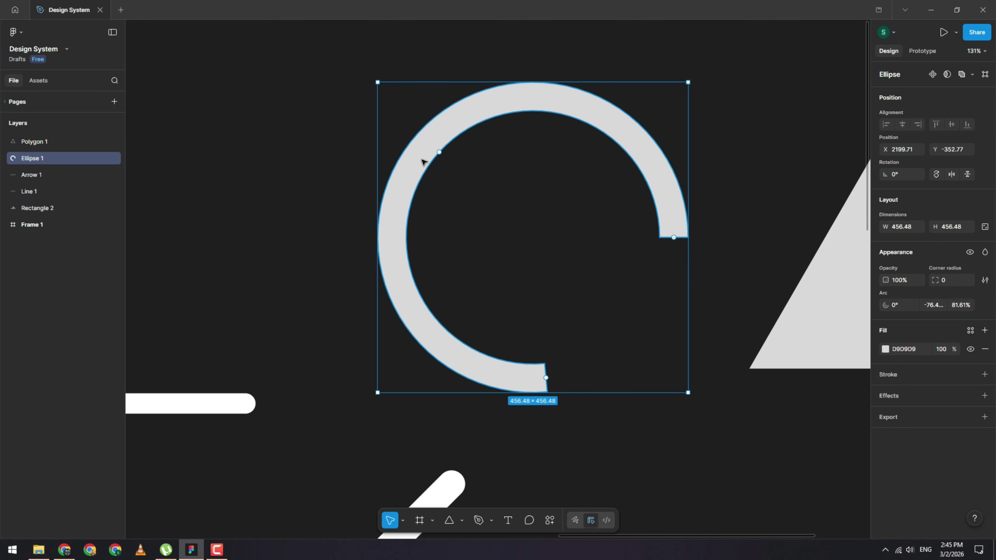
{"action": "left_click_drag", "start_coordinate": [441, 155], "coordinate": [456, 168]}
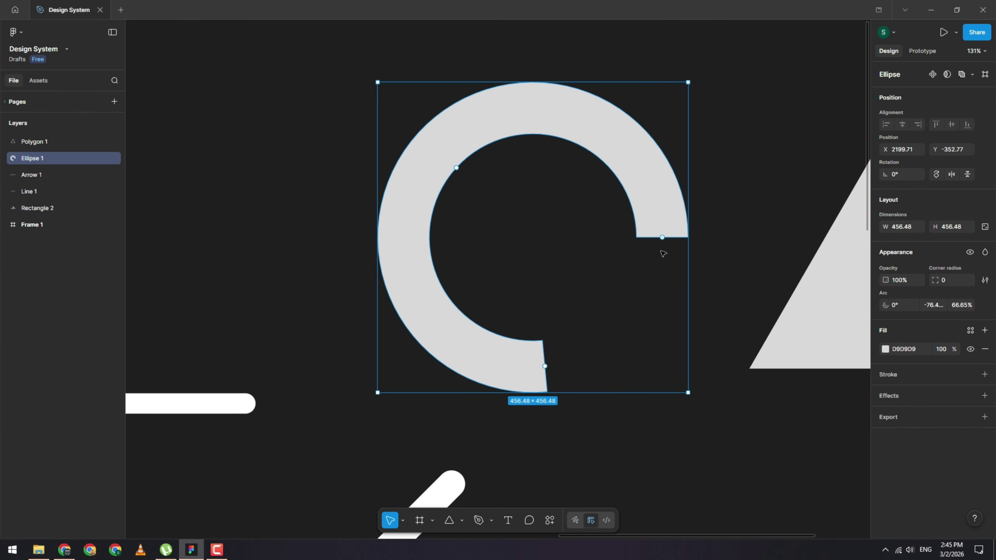
{"action": "left_click", "coordinate": [671, 287]}
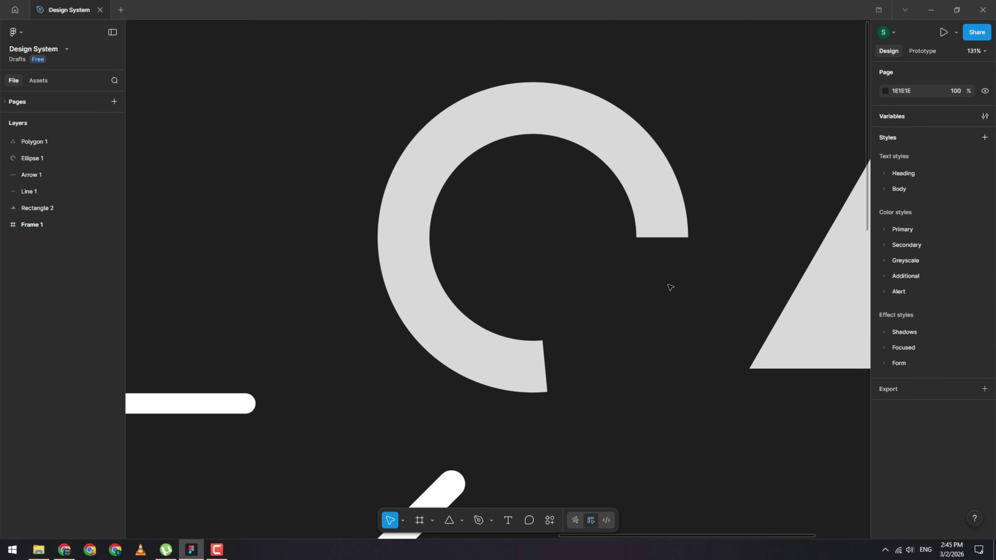
Step: Draw a five-pointed star about 246 × 246 to the right of the triangle with the Star tool
{"action": "scroll", "coordinate": [662, 267], "scroll_direction": "down", "scroll_amount": 5}
{"action": "scroll", "coordinate": [658, 262], "scroll_direction": "right", "scroll_amount": 5}
{"action": "left_click", "coordinate": [527, 292]}
{"action": "scroll", "coordinate": [549, 259], "scroll_direction": "up", "scroll_amount": 3}
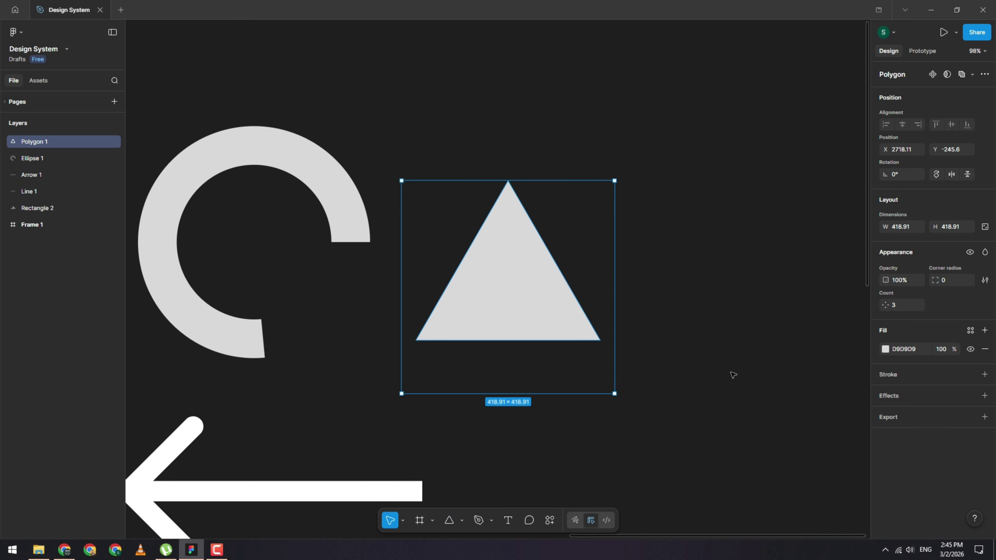
{"action": "left_click", "coordinate": [462, 520]}
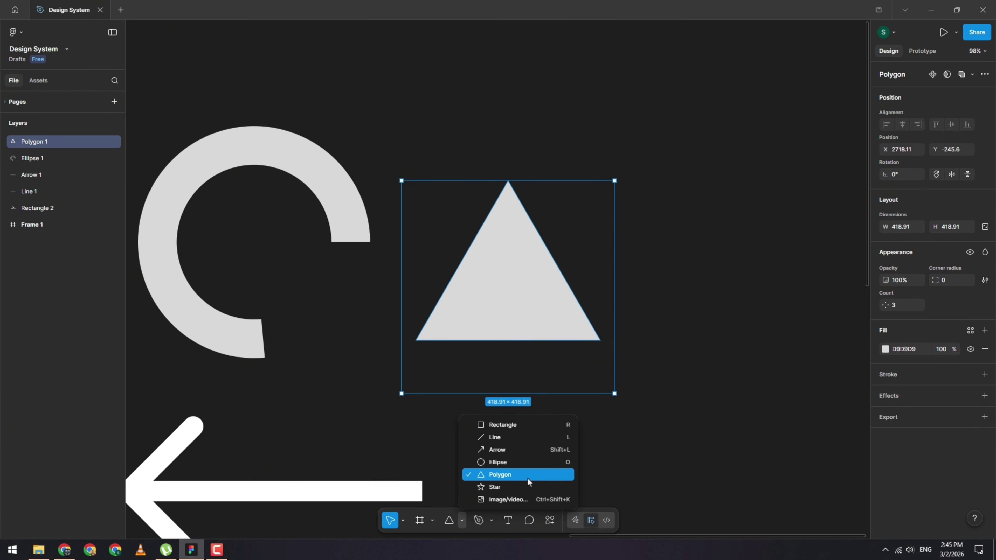
{"action": "left_click", "coordinate": [495, 485]}
{"action": "left_click_drag", "start_coordinate": [670, 174], "coordinate": [796, 300]}
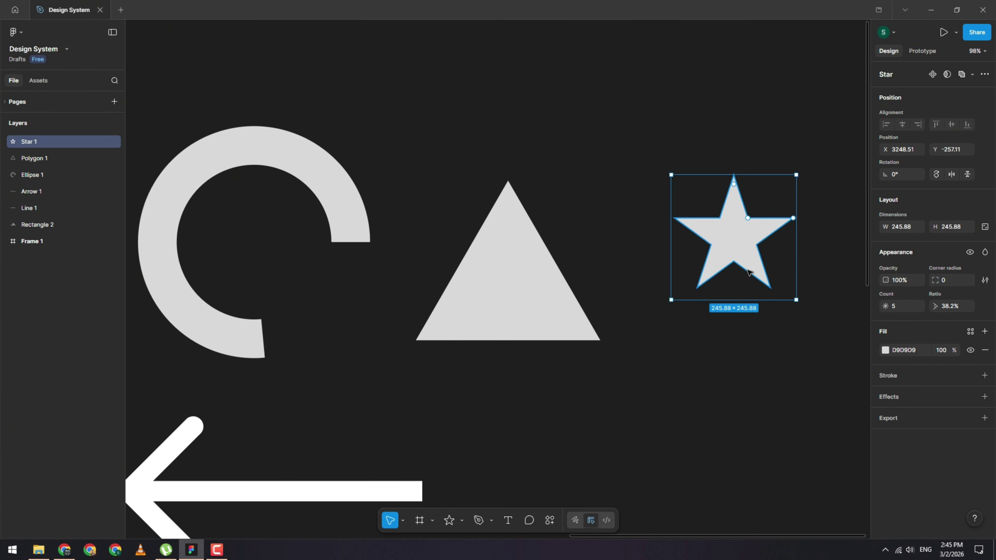
Step: Set the star's point count to 9 and its ratio to about 70.6%
{"action": "scroll", "coordinate": [795, 300], "scroll_direction": "right", "scroll_amount": 4}
{"action": "left_click_drag", "start_coordinate": [877, 306], "coordinate": [111, 309]}
{"action": "left_click", "coordinate": [462, 519]}
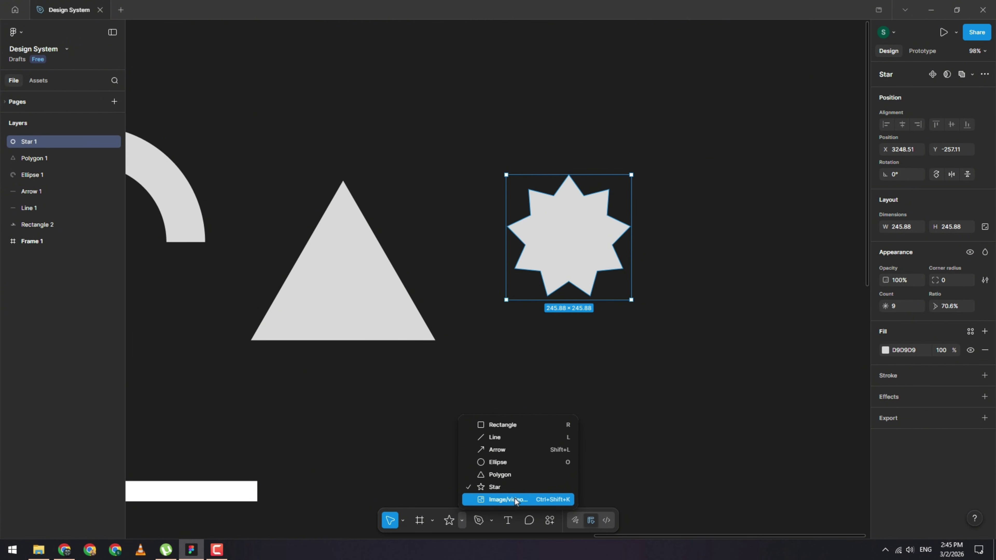
{"action": "left_click", "coordinate": [668, 454]}
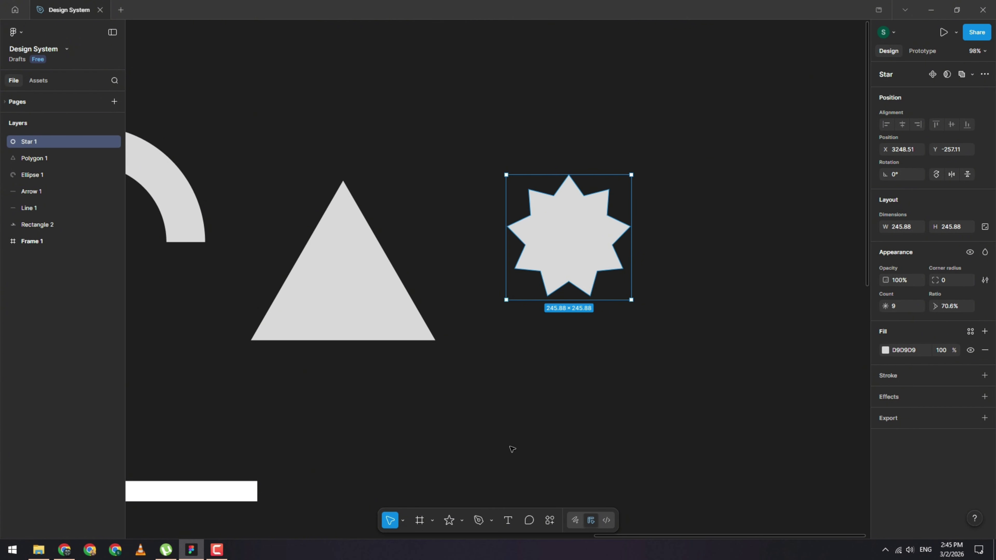
{"action": "scroll", "coordinate": [605, 174], "scroll_direction": "up", "scroll_amount": 5}
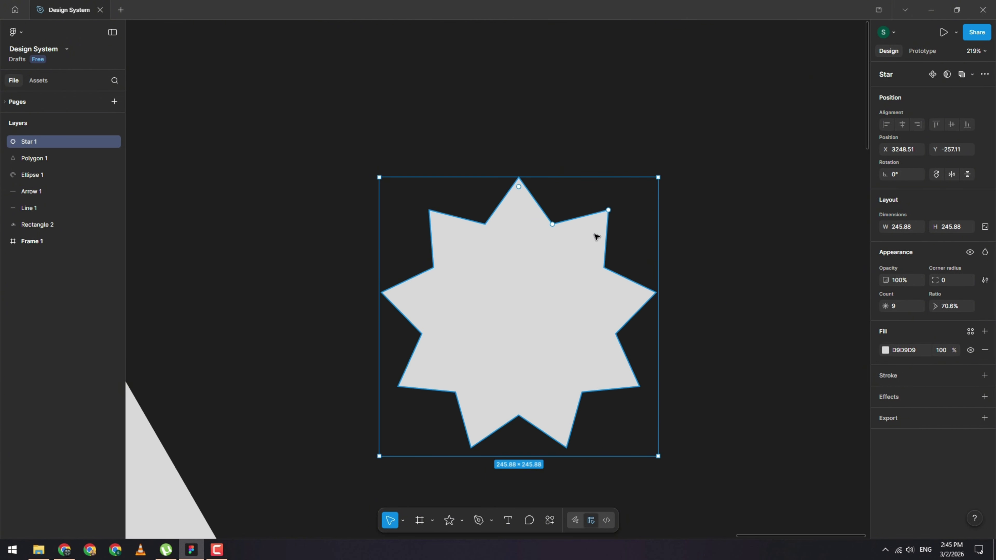
{"action": "double_click", "coordinate": [560, 291]}
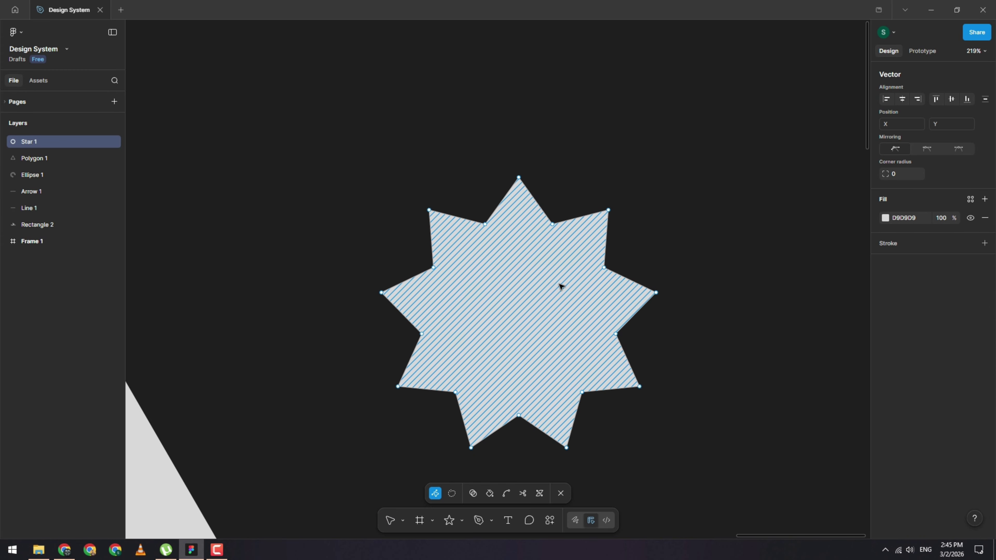
{"action": "scroll", "coordinate": [330, 313], "scroll_direction": "down", "scroll_amount": 5}
{"action": "scroll", "coordinate": [463, 372], "scroll_direction": "up", "scroll_amount": 2}
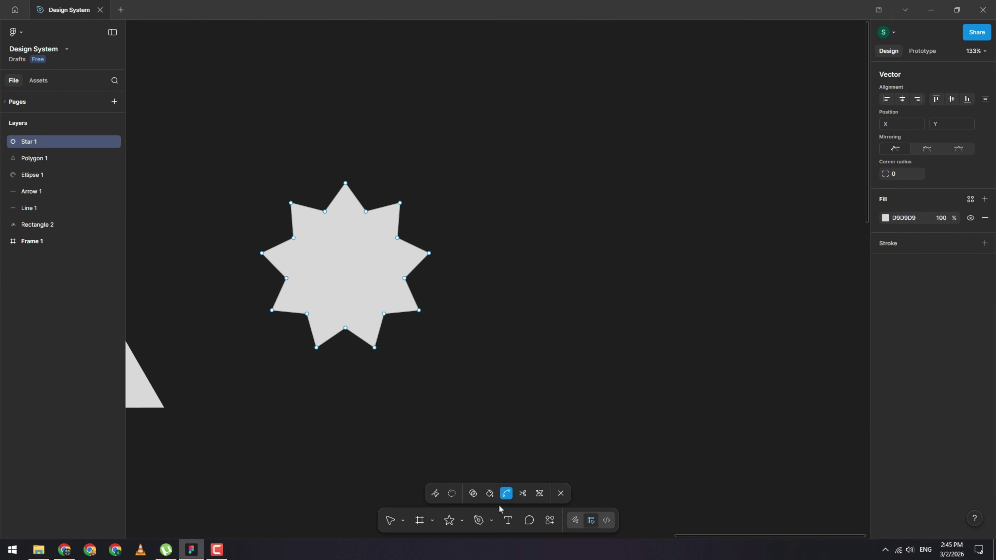
{"action": "left_click", "coordinate": [480, 522]}
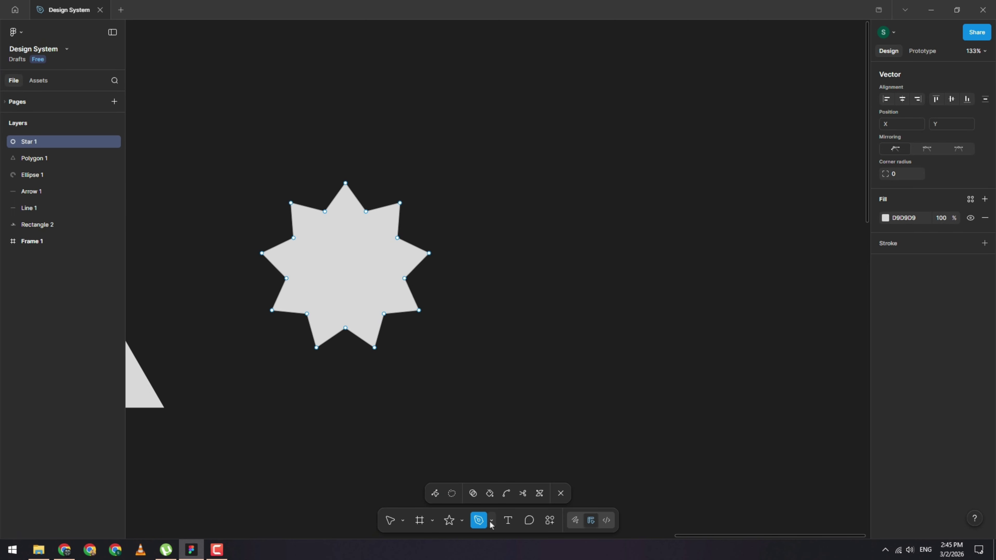
{"action": "left_click", "coordinate": [492, 521]}
{"action": "key", "text": "Escape"}
{"action": "key", "text": "Escape"}
{"action": "key", "text": "Escape"}
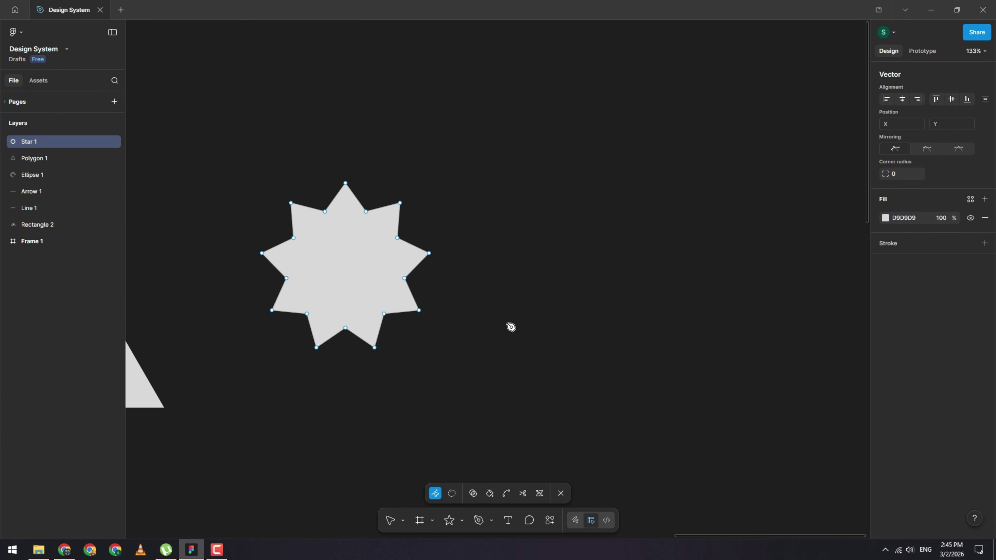
Step: Draw a closed, irregular five-sided shape to the right of the star with the Pen tool
{"action": "left_click", "coordinate": [492, 521]}
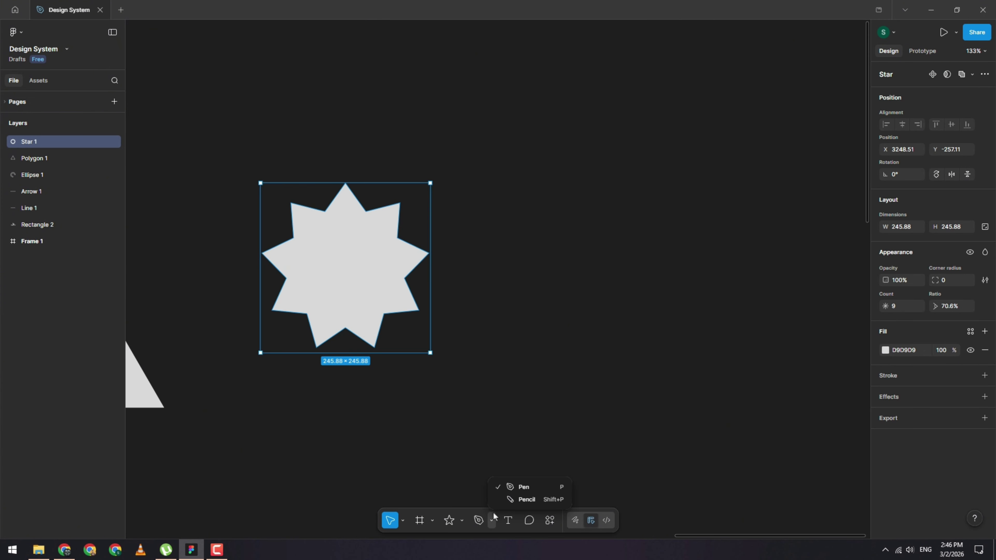
{"action": "left_click", "coordinate": [523, 487]}
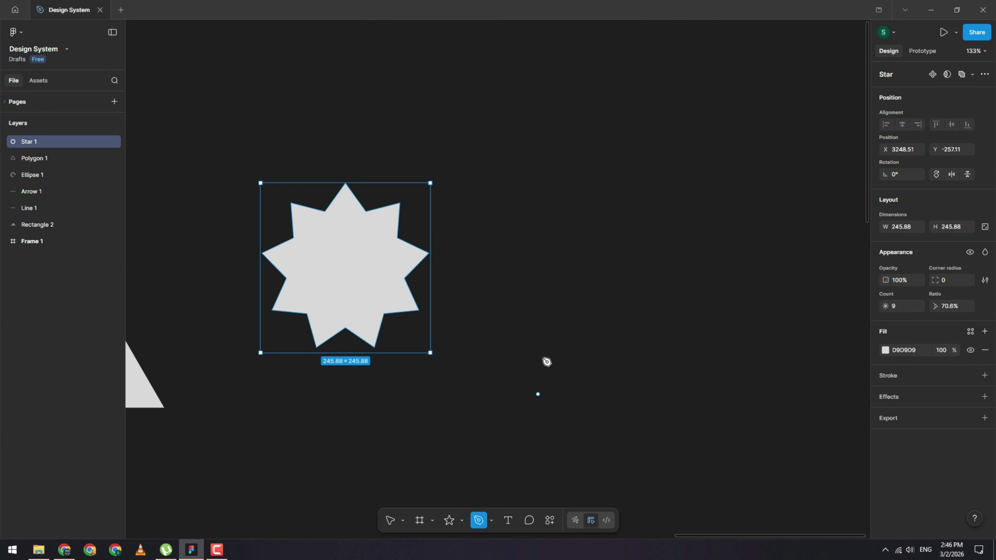
{"action": "left_click", "coordinate": [540, 215]}
{"action": "left_click", "coordinate": [531, 309]}
{"action": "left_click", "coordinate": [670, 340]}
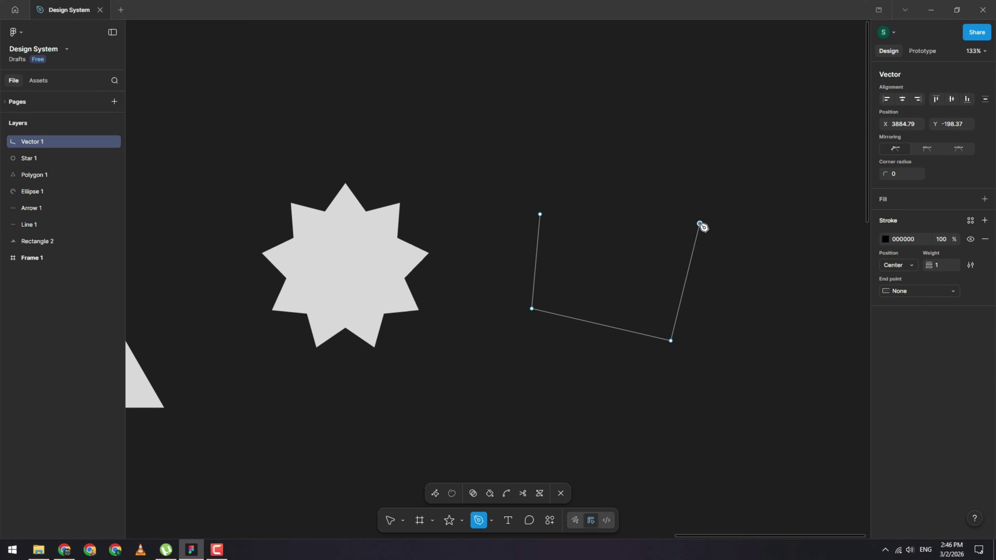
{"action": "left_click", "coordinate": [700, 224]}
{"action": "left_click", "coordinate": [583, 154]}
{"action": "left_click", "coordinate": [540, 214]}
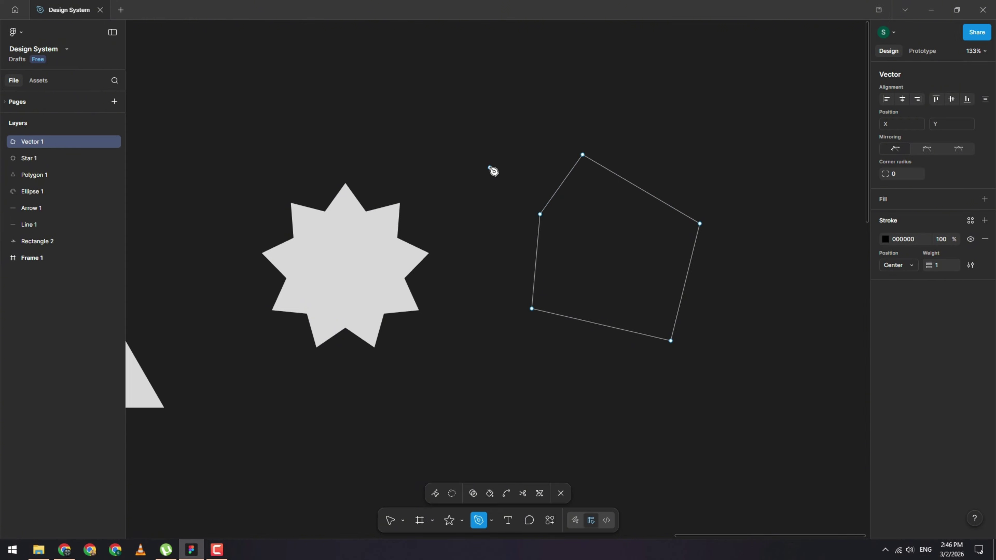
Step: Replace the shape's upper-left edge with two segments through a new outer point, closing it as a six-sided outline
{"action": "scroll", "coordinate": [643, 234], "scroll_direction": "up", "scroll_amount": 5}
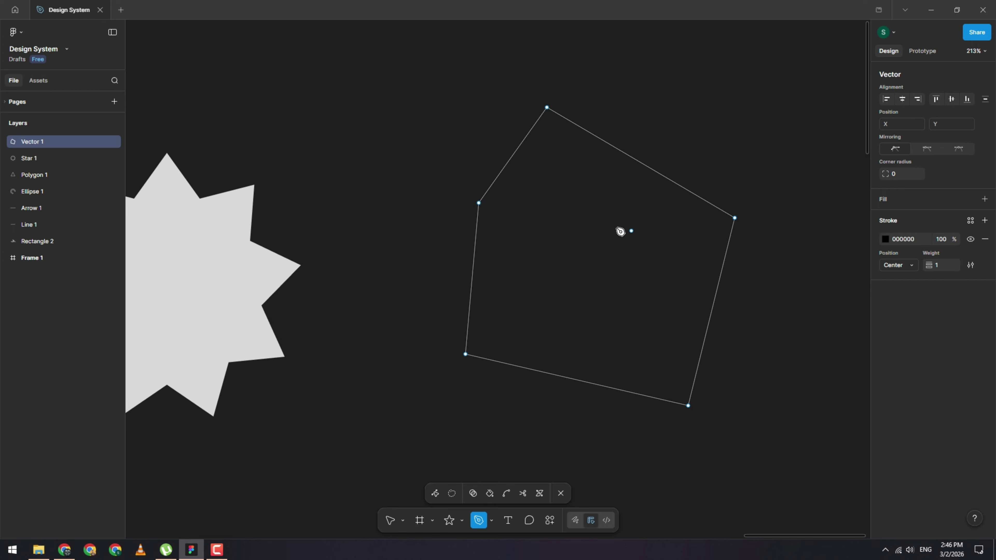
{"action": "scroll", "coordinate": [522, 223], "scroll_direction": "down", "scroll_amount": 5}
{"action": "left_click", "coordinate": [532, 157]}
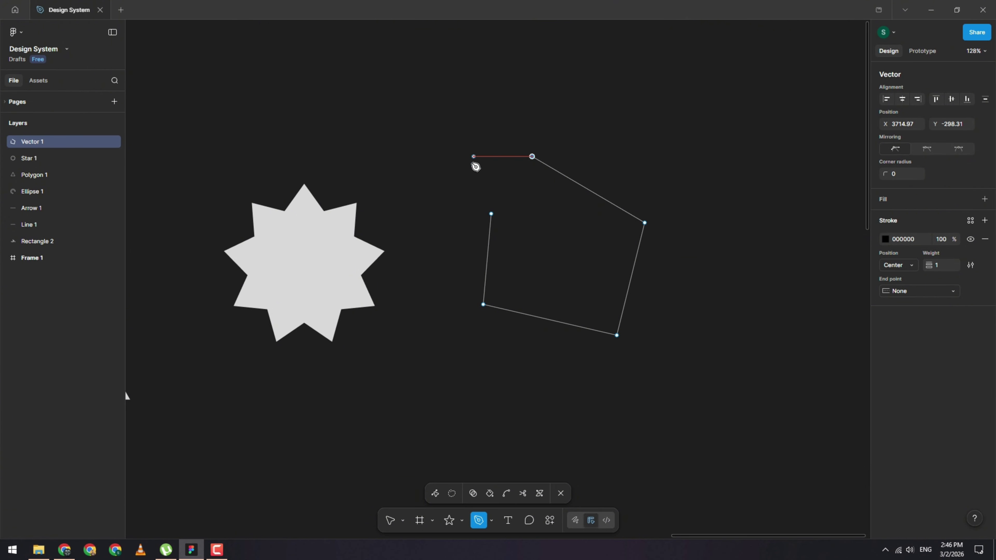
{"action": "left_click", "coordinate": [452, 160]}
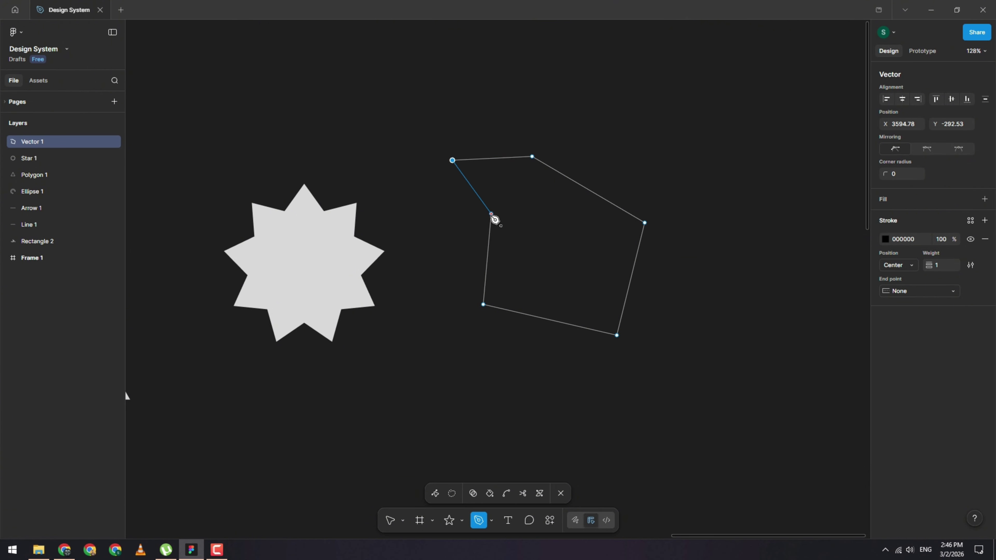
{"action": "left_click", "coordinate": [492, 214]}
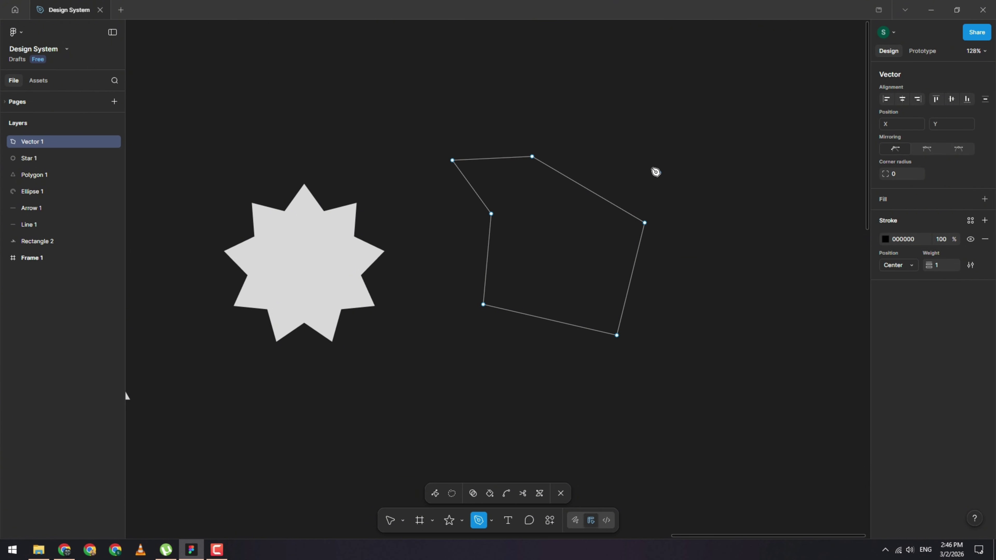
Step: Add a fill to the six-sided pen shape and set its colour to pink FF8787
{"action": "scroll", "coordinate": [721, 215], "scroll_direction": "up", "scroll_amount": 2}
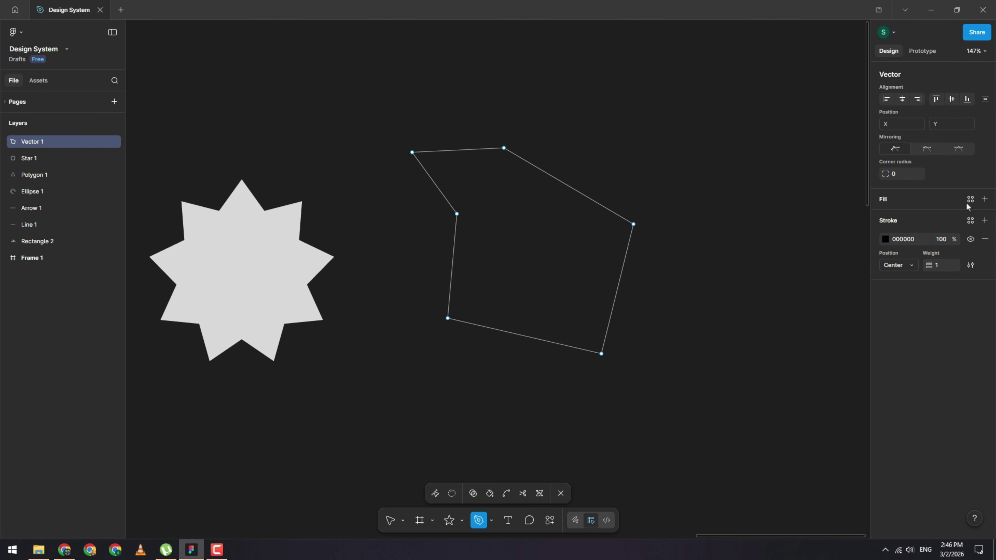
{"action": "left_click", "coordinate": [984, 199]}
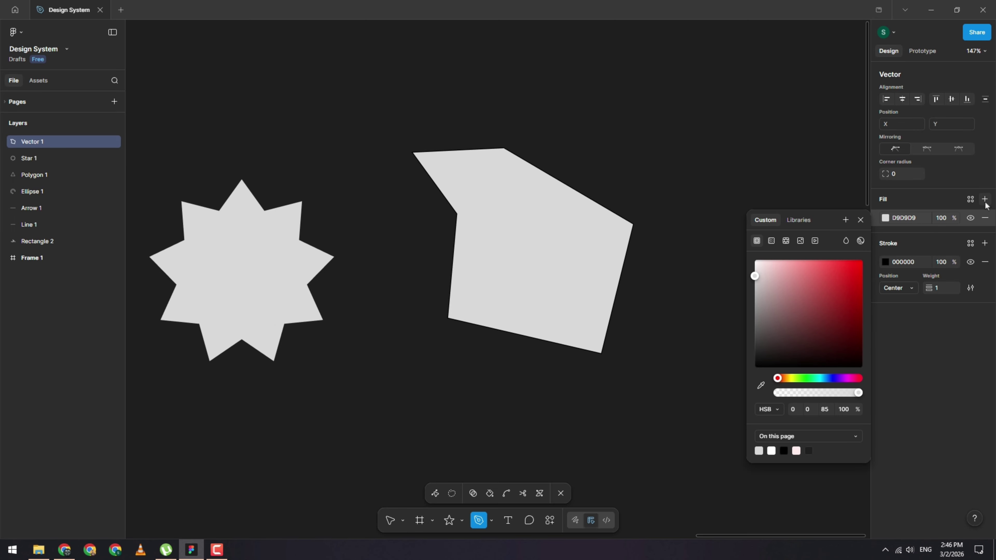
{"action": "scroll", "coordinate": [586, 149], "scroll_direction": "up", "scroll_amount": 4}
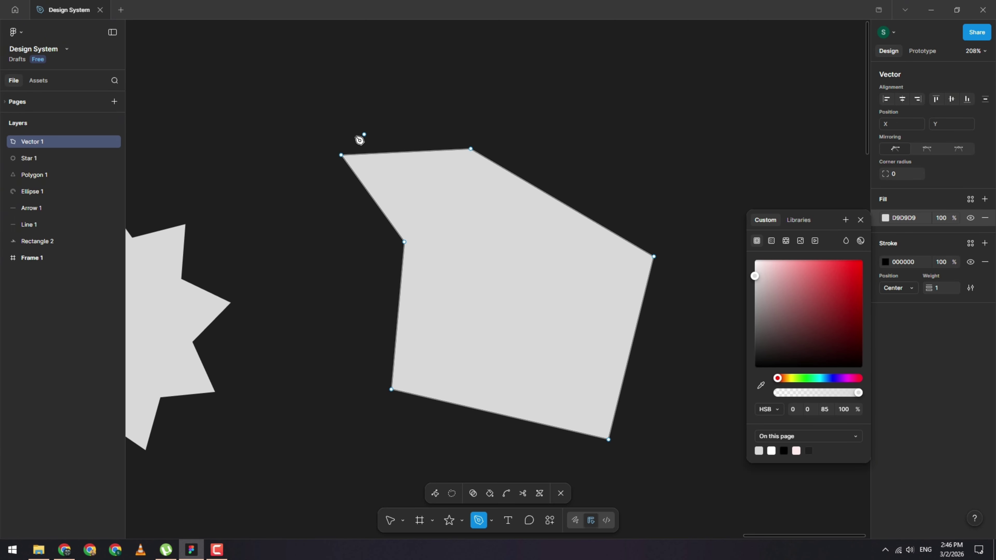
{"action": "scroll", "coordinate": [482, 166], "scroll_direction": "down", "scroll_amount": 1}
{"action": "scroll", "coordinate": [385, 189], "scroll_direction": "right", "scroll_amount": 2}
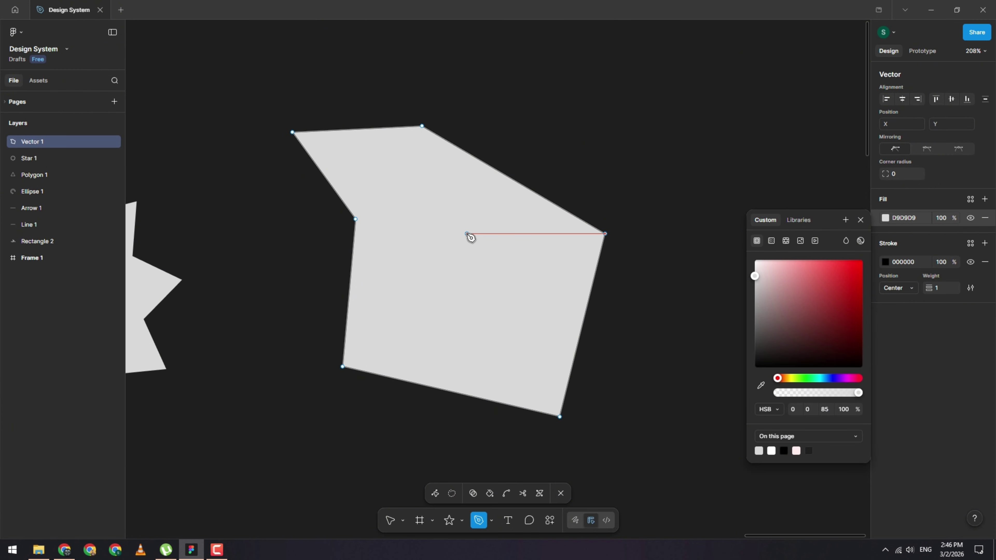
{"action": "left_click", "coordinate": [502, 216]}
{"action": "key", "text": "ctrl+z"}
{"action": "left_click_drag", "start_coordinate": [835, 277], "coordinate": [797, 260]}
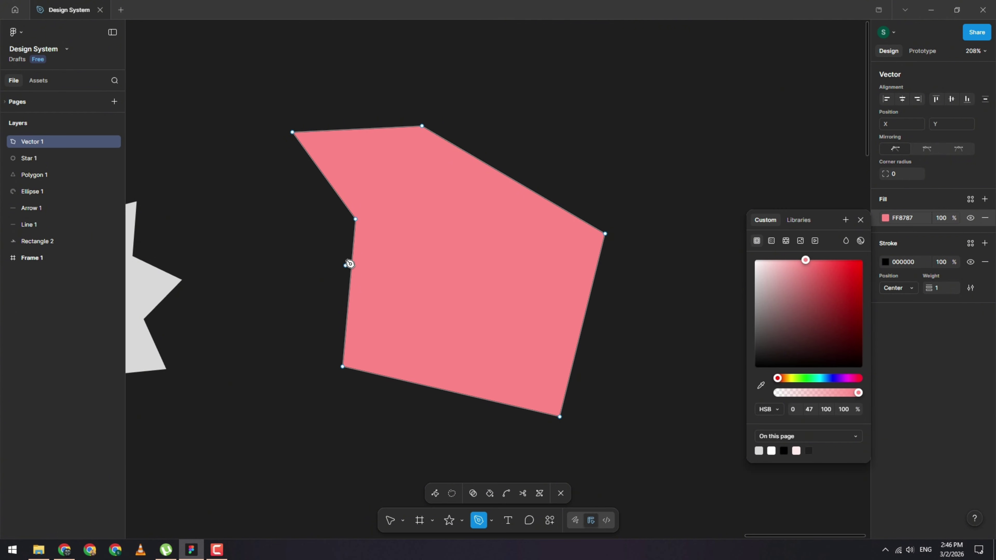
Step: Divide the pink shape with inner Pen segments: corner to corner across the middle, then from the bottom and top edges to its centre
{"action": "left_click", "coordinate": [392, 223]}
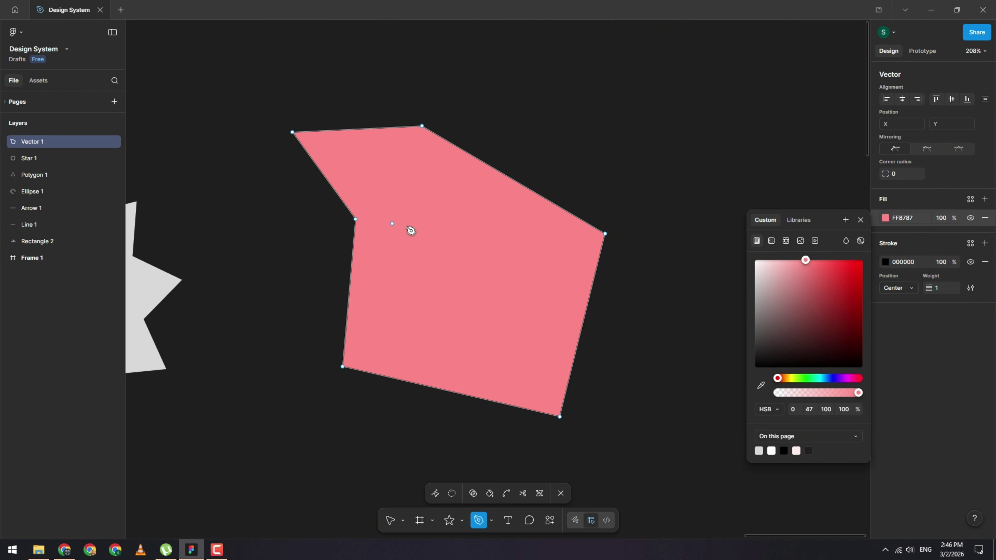
{"action": "left_click", "coordinate": [355, 220]}
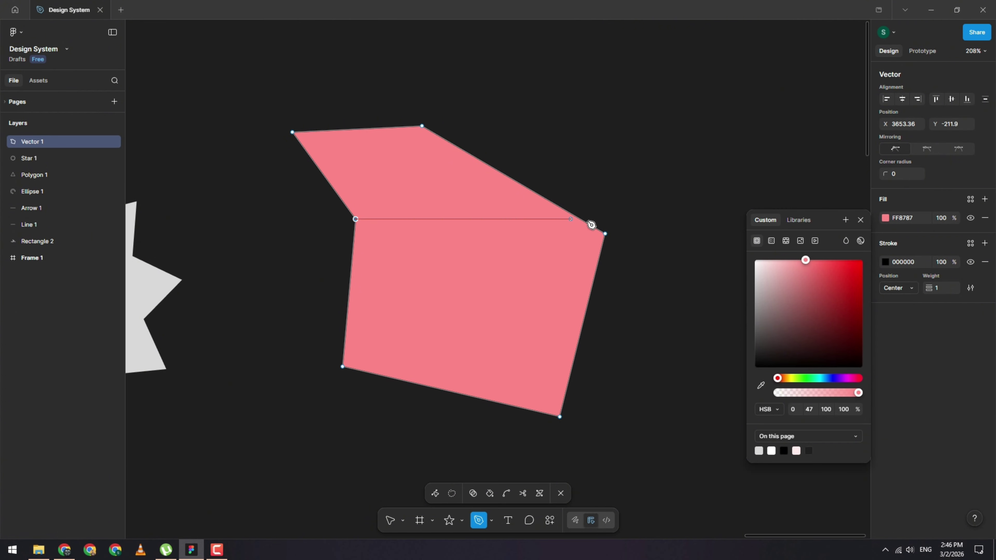
{"action": "left_click", "coordinate": [605, 234]}
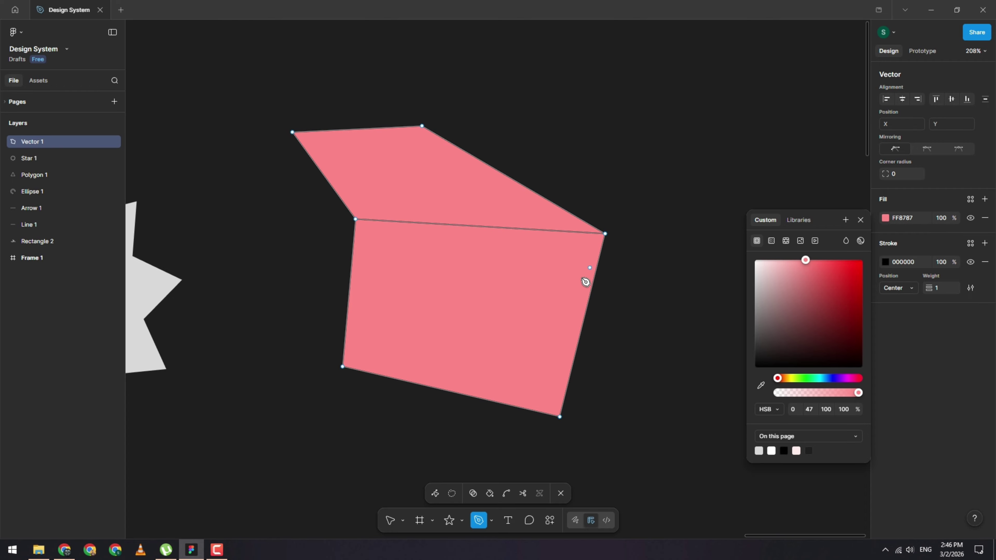
{"action": "left_click", "coordinate": [451, 392]}
{"action": "left_click", "coordinate": [478, 227]}
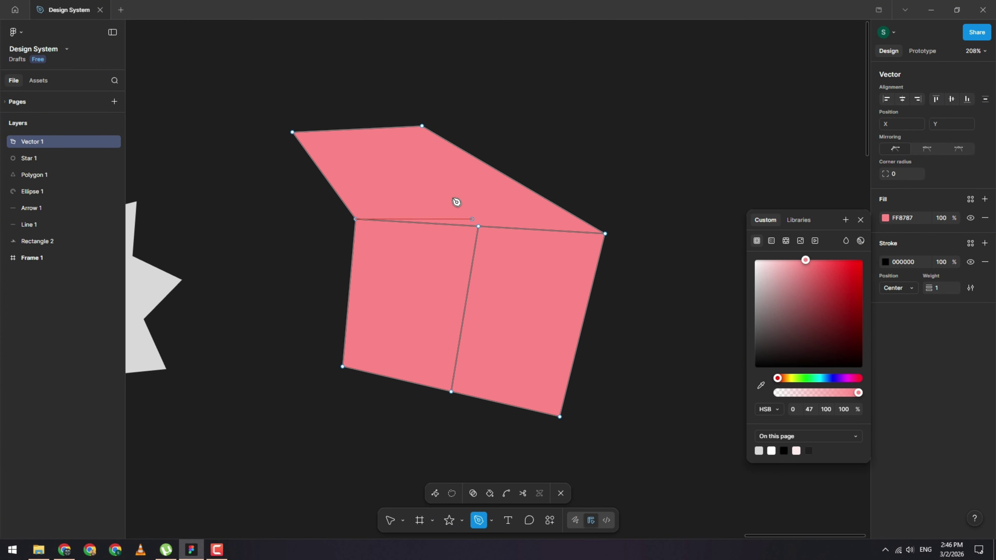
{"action": "left_click", "coordinate": [357, 129]}
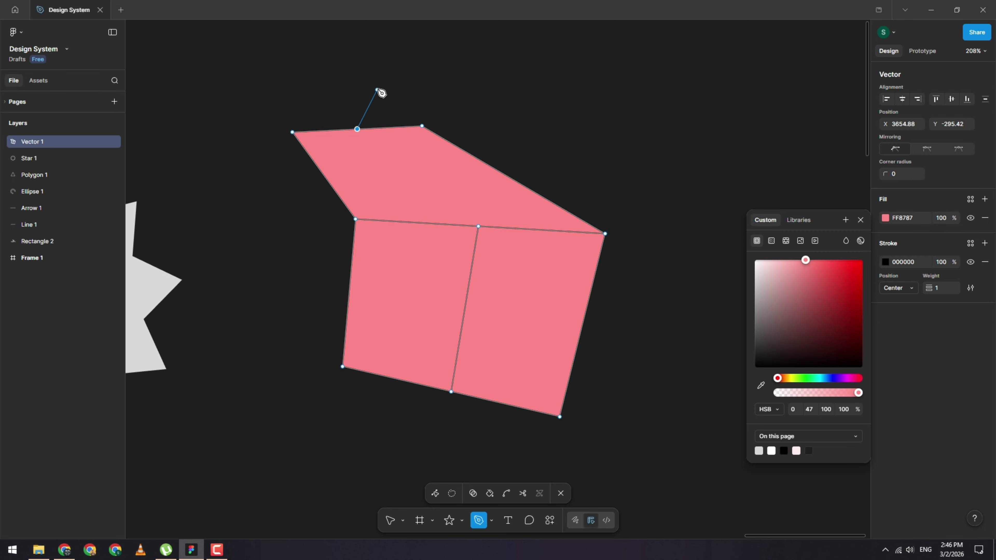
{"action": "left_click", "coordinate": [478, 227]}
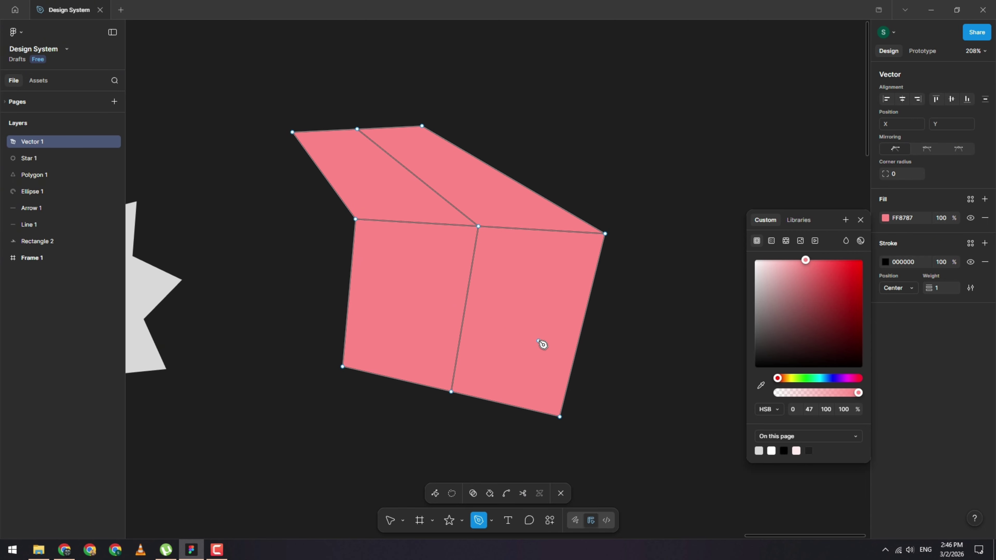
Step: Reshape the divided pink outline by moving its right, bottom and left points mostly outward, and leave vector editing
{"action": "key", "text": "Escape"}
{"action": "left_click_drag", "start_coordinate": [423, 127], "coordinate": [700, 124]}
{"action": "left_click_drag", "start_coordinate": [606, 235], "coordinate": [640, 331]}
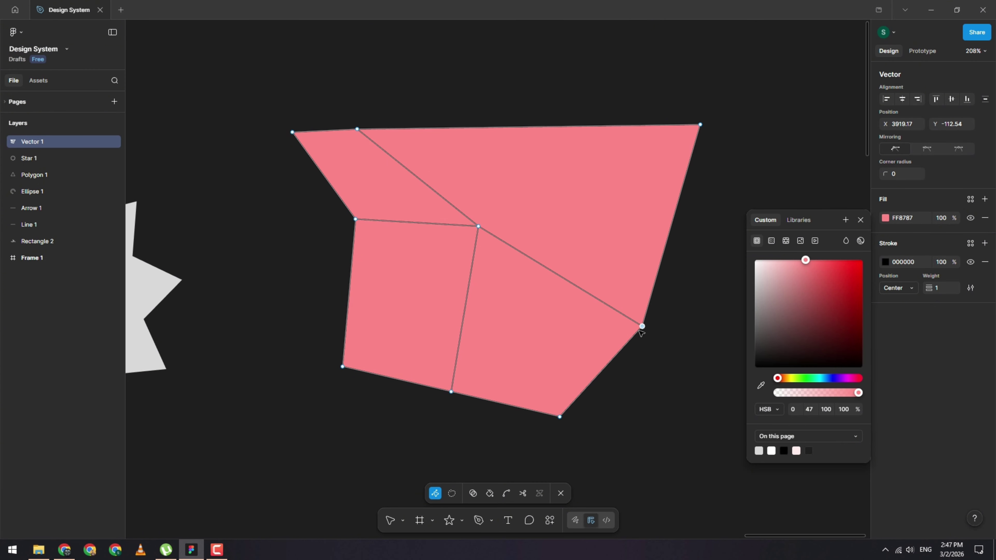
{"action": "left_click_drag", "start_coordinate": [559, 418], "coordinate": [600, 481]}
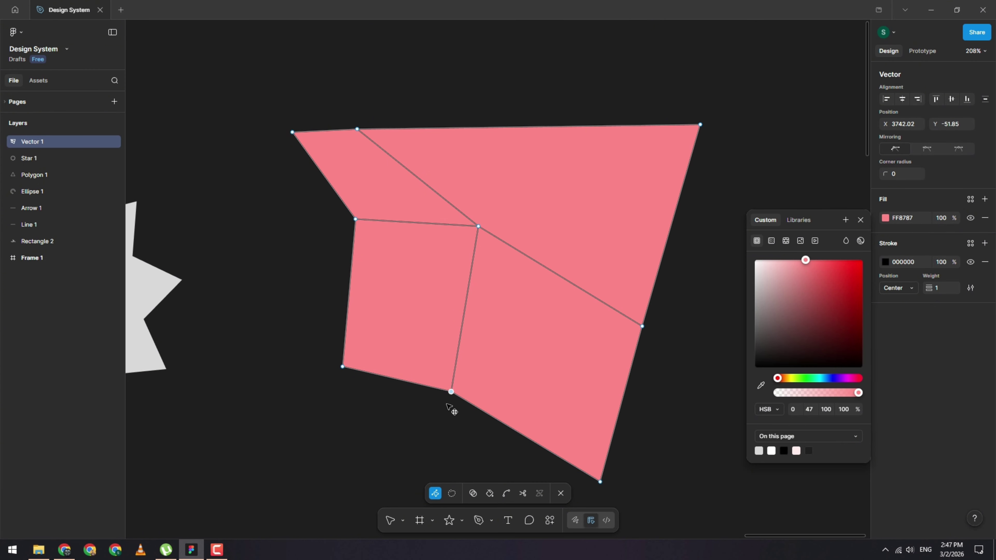
{"action": "left_click_drag", "start_coordinate": [451, 394], "coordinate": [425, 463]}
{"action": "left_click_drag", "start_coordinate": [600, 481], "coordinate": [611, 421]}
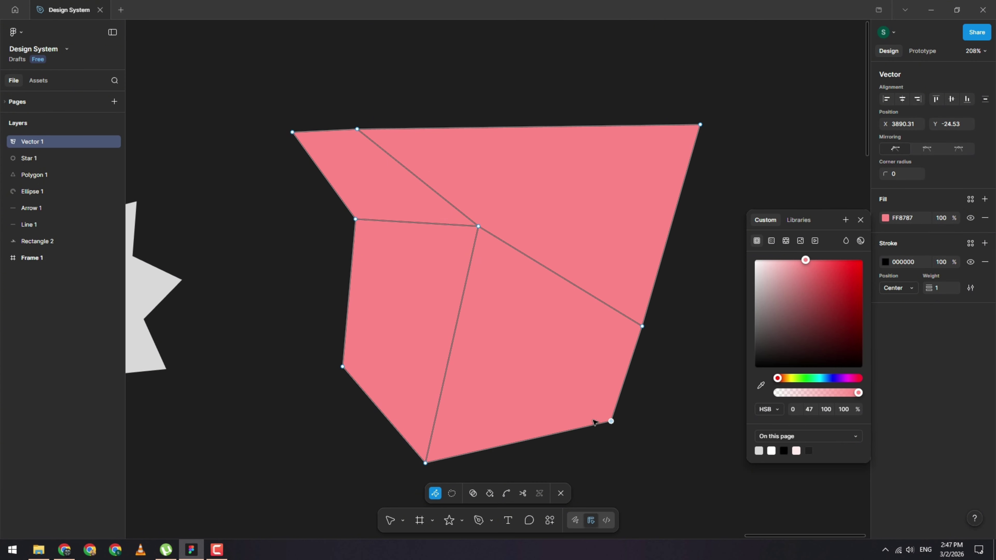
{"action": "left_click_drag", "start_coordinate": [343, 367], "coordinate": [296, 376]}
{"action": "left_click_drag", "start_coordinate": [356, 219], "coordinate": [345, 237]}
{"action": "left_click", "coordinate": [462, 521]}
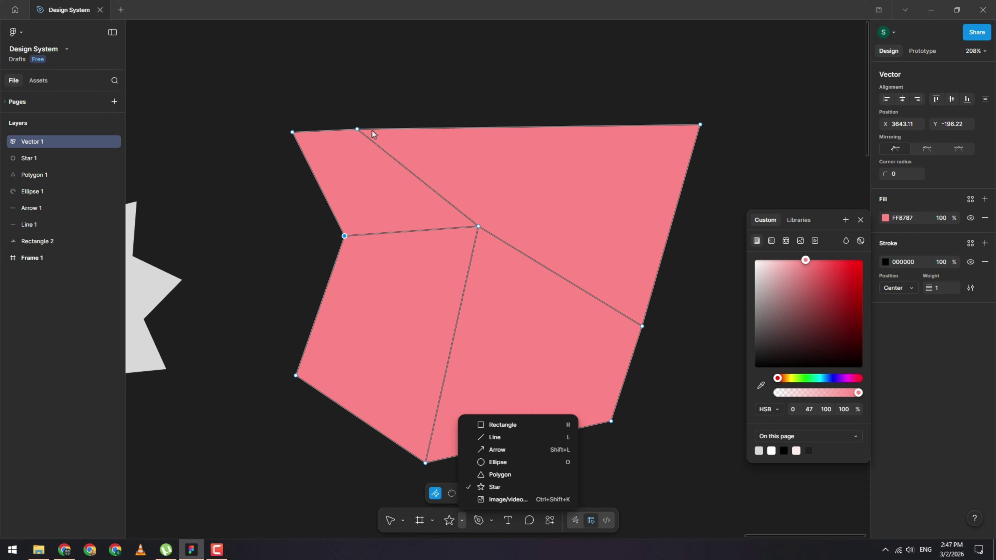
{"action": "left_click", "coordinate": [358, 130]}
{"action": "scroll", "coordinate": [486, 166], "scroll_direction": "down", "scroll_amount": 5}
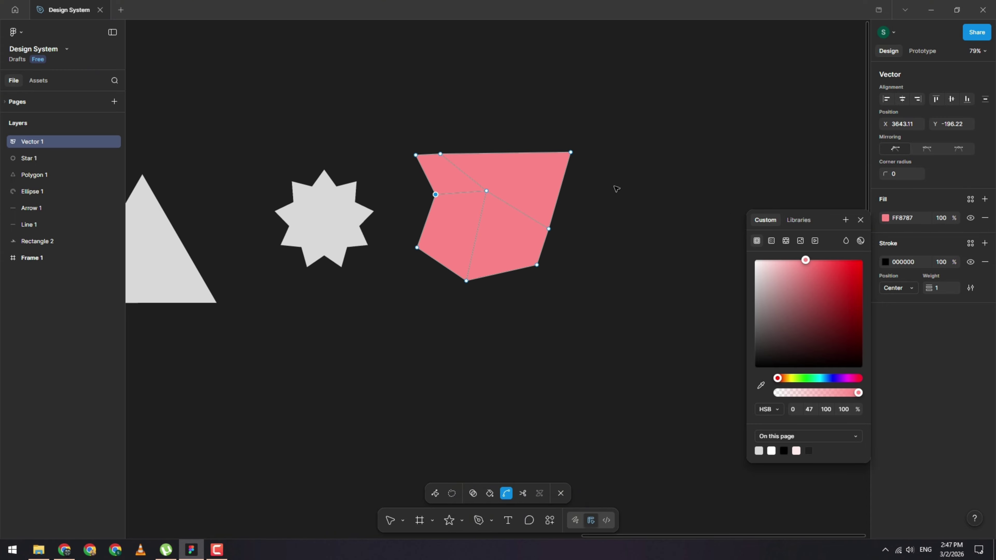
{"action": "key", "text": "Escape"}
{"action": "key", "text": "Escape"}
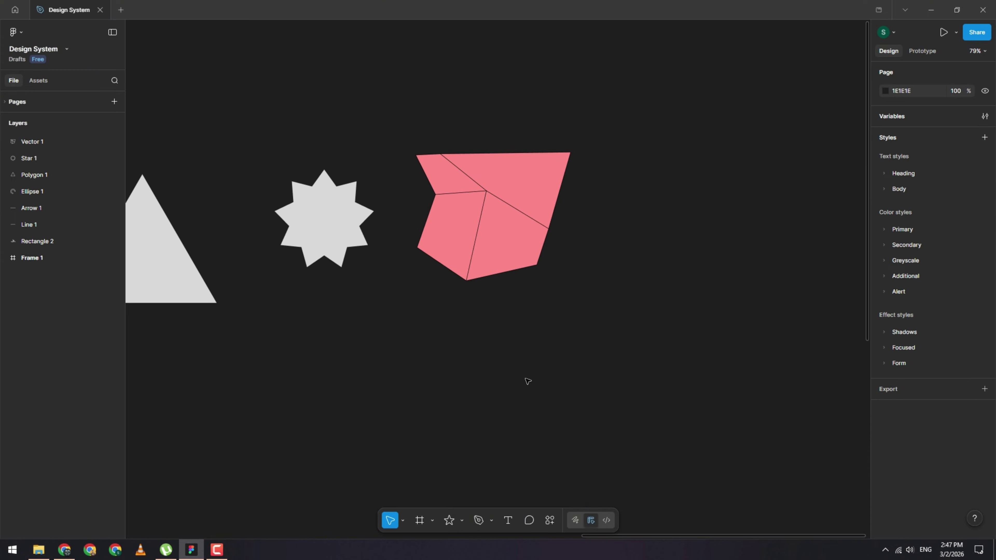
Step: Add the text "ahjdfkljsdfjh" above the pink shape and detach its Body/Medium text style
{"action": "scroll", "coordinate": [525, 432], "scroll_direction": "up", "scroll_amount": 4}
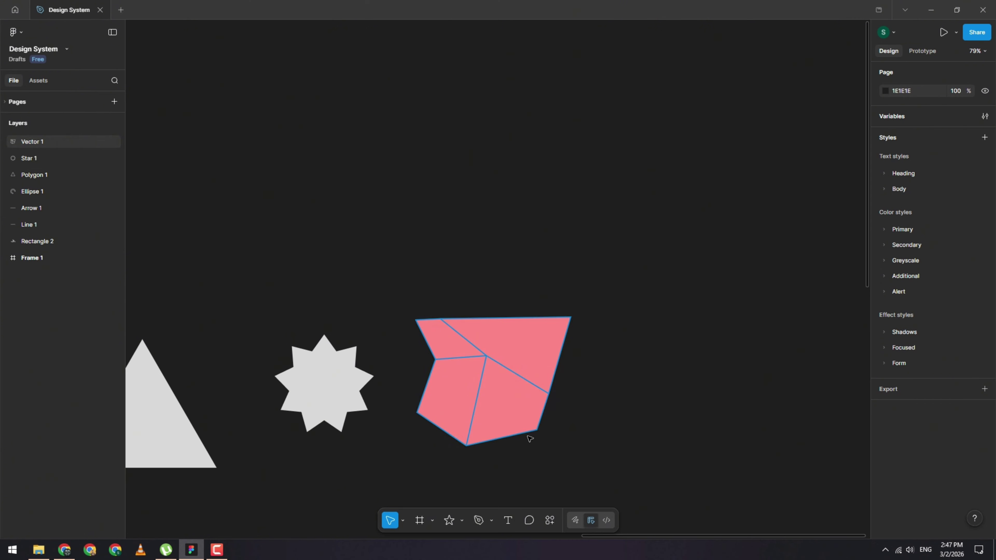
{"action": "key", "text": "Escape"}
{"action": "key", "text": "t"}
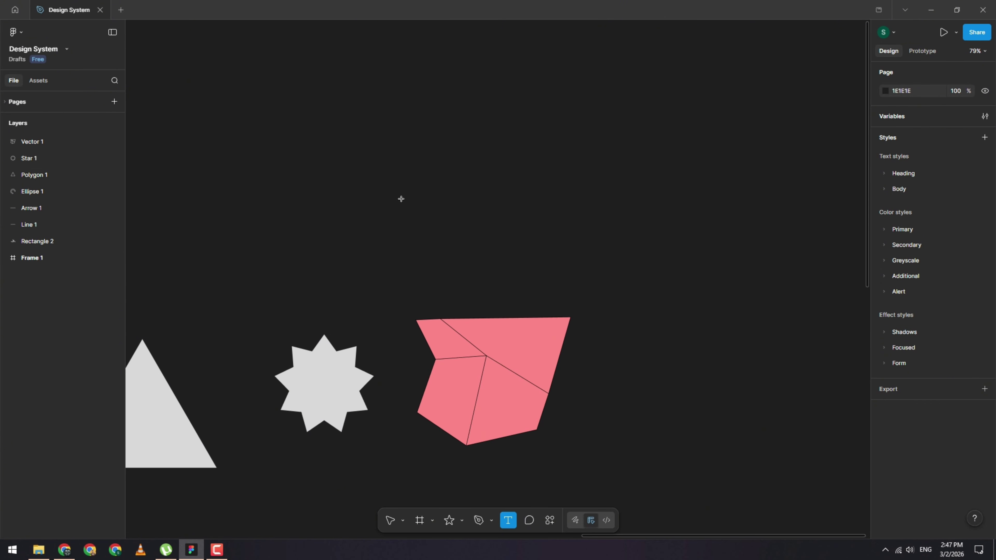
{"action": "scroll", "coordinate": [486, 204], "scroll_direction": "up", "scroll_amount": 1}
{"action": "left_click", "coordinate": [486, 204]}
{"action": "scroll", "coordinate": [583, 208], "scroll_direction": "up", "scroll_amount": 3}
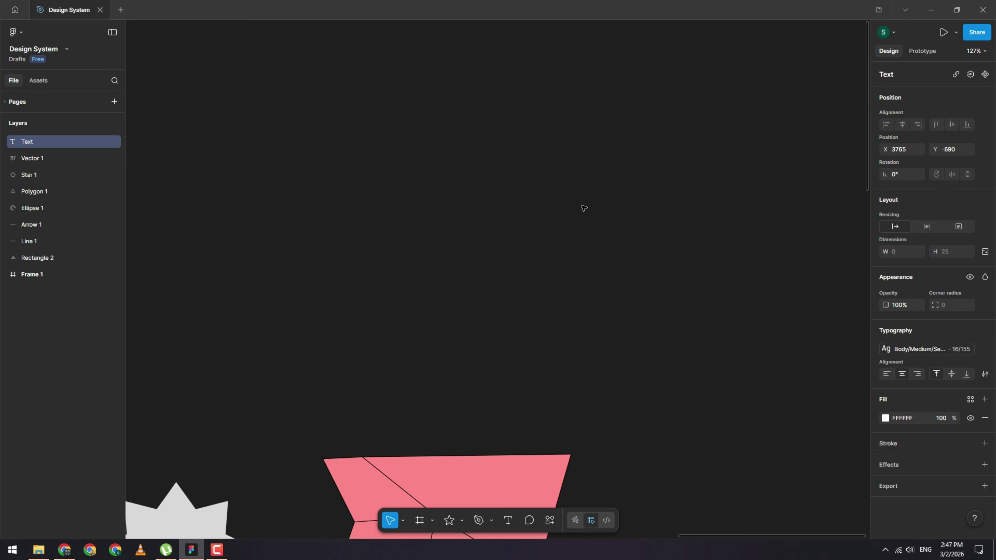
{"action": "type", "text": "ahjdfkljsdfjh"}
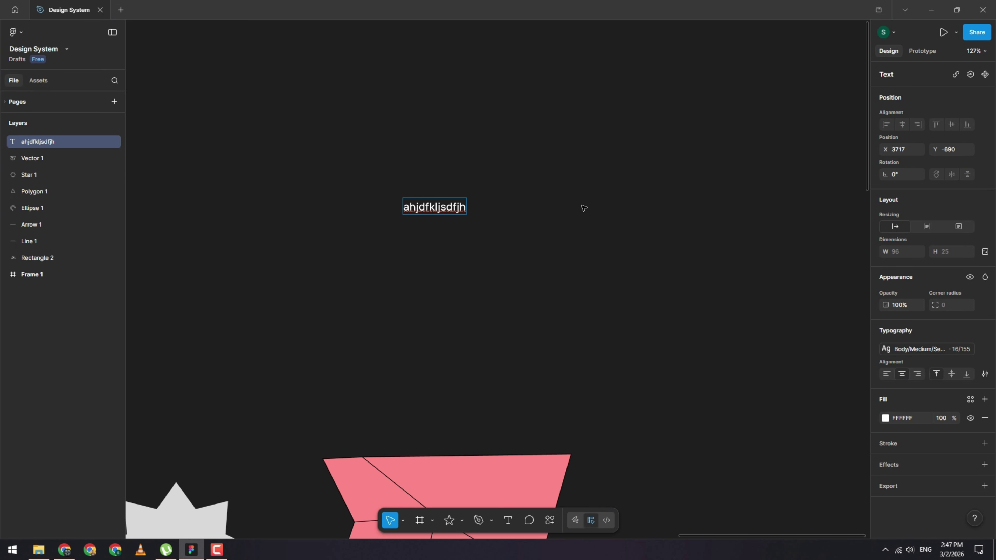
{"action": "key", "text": "Escape"}
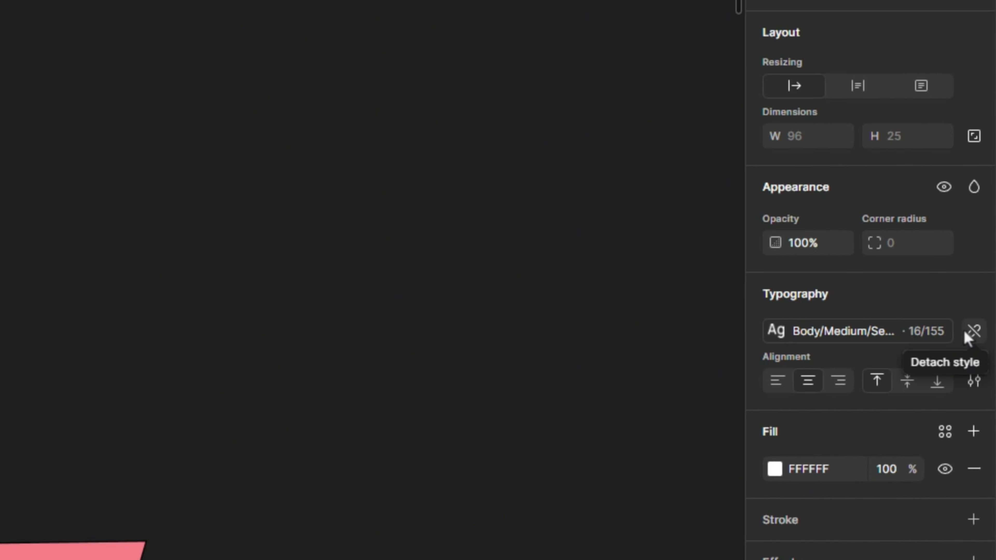
{"action": "left_click", "coordinate": [973, 332]}
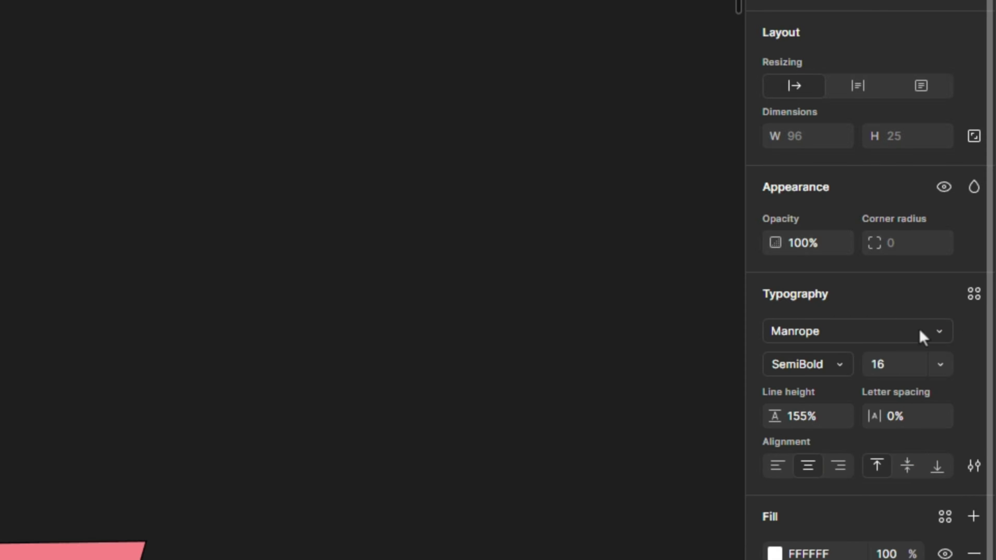
Step: Examine the font families available for the text, previewing them backwards from Manrope to the J range
{"action": "left_click", "coordinate": [885, 331]}
{"action": "scroll", "coordinate": [607, 418], "scroll_direction": "up", "scroll_amount": 10}
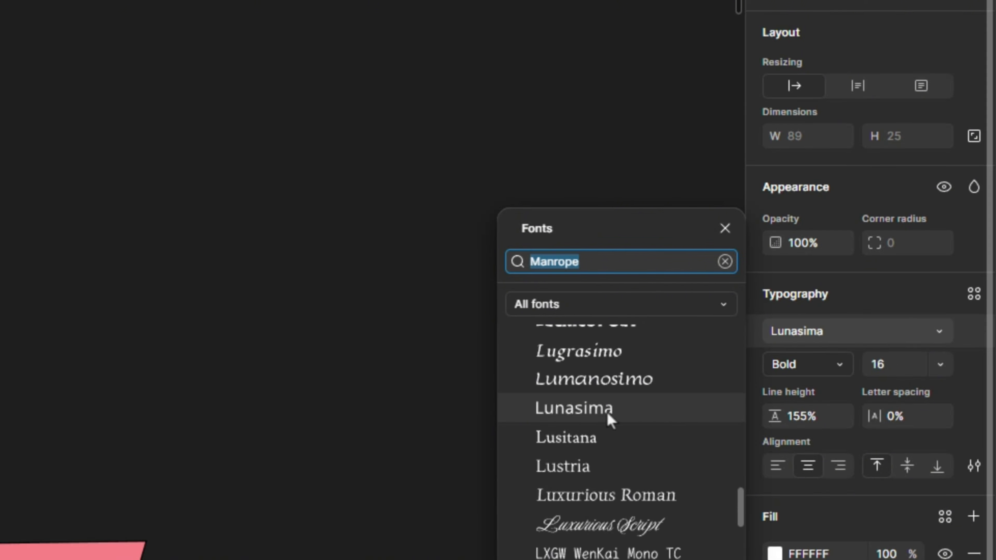
{"action": "scroll", "coordinate": [608, 415], "scroll_direction": "up", "scroll_amount": 15}
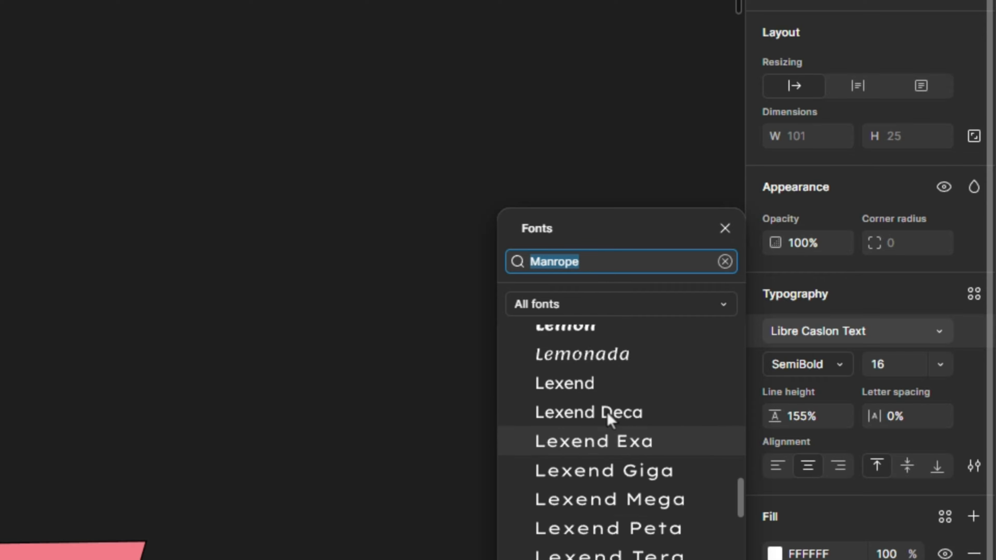
{"action": "scroll", "coordinate": [607, 414], "scroll_direction": "up", "scroll_amount": 15}
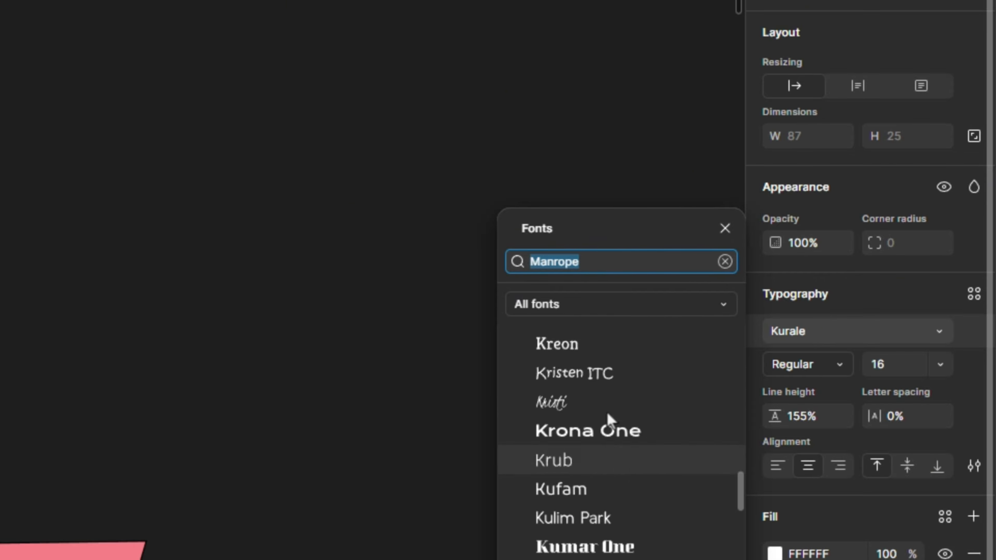
{"action": "scroll", "coordinate": [598, 418], "scroll_direction": "up", "scroll_amount": 10}
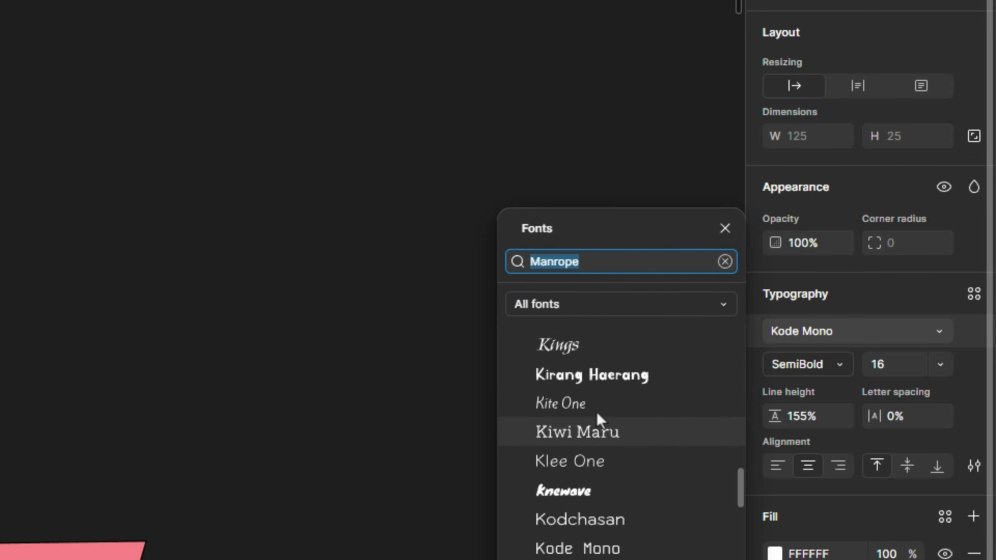
{"action": "scroll", "coordinate": [596, 412], "scroll_direction": "up", "scroll_amount": 10}
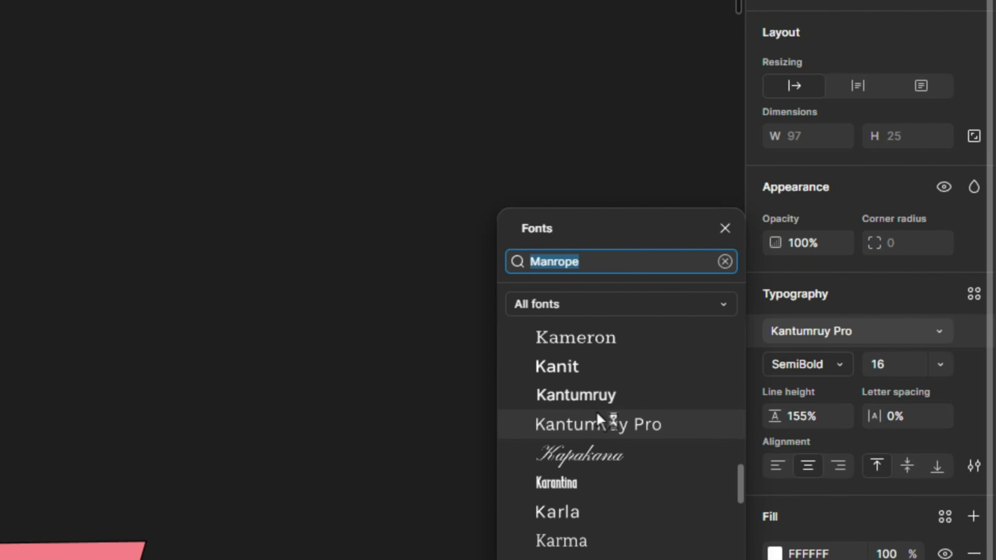
{"action": "scroll", "coordinate": [597, 414], "scroll_direction": "up", "scroll_amount": 8}
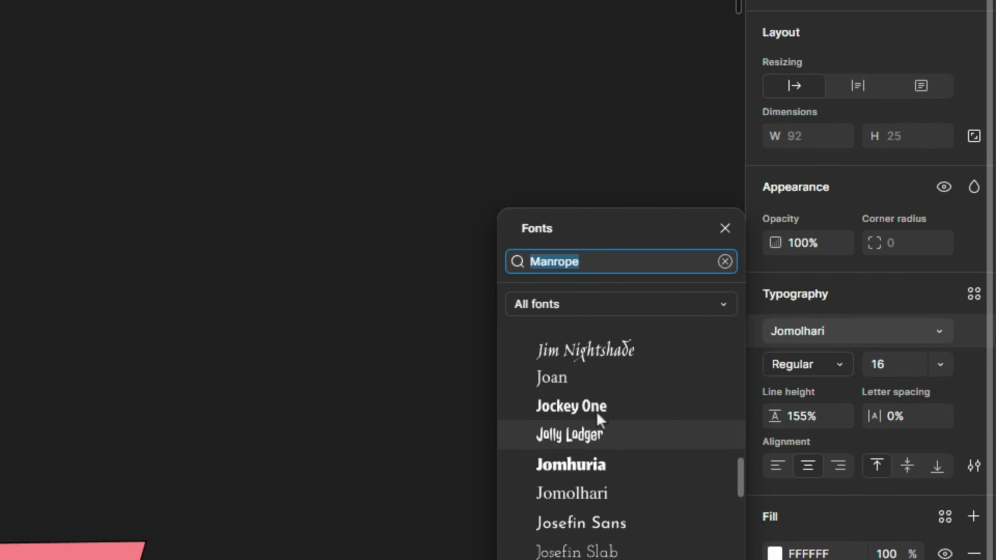
{"action": "scroll", "coordinate": [600, 475], "scroll_direction": "up", "scroll_amount": 7}
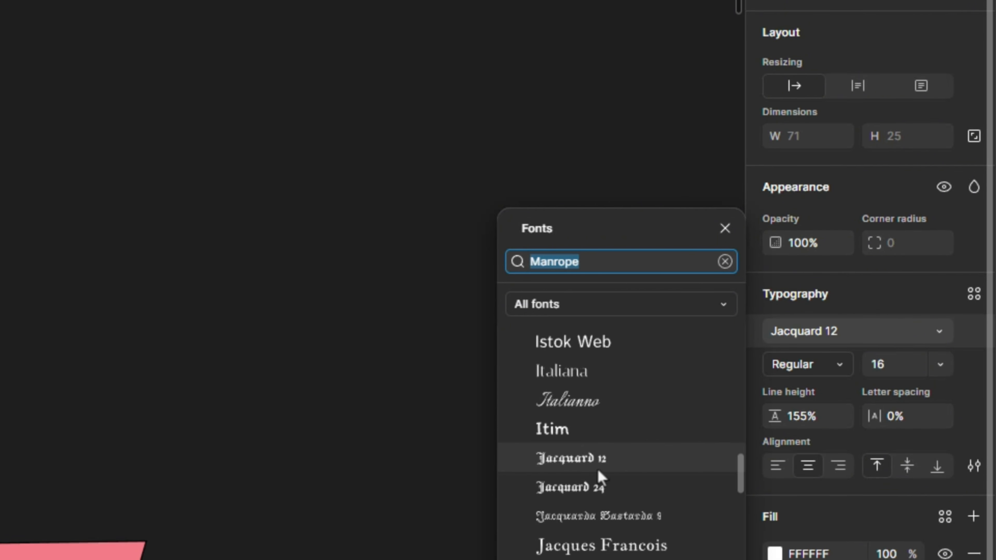
{"action": "left_click", "coordinate": [231, 279]}
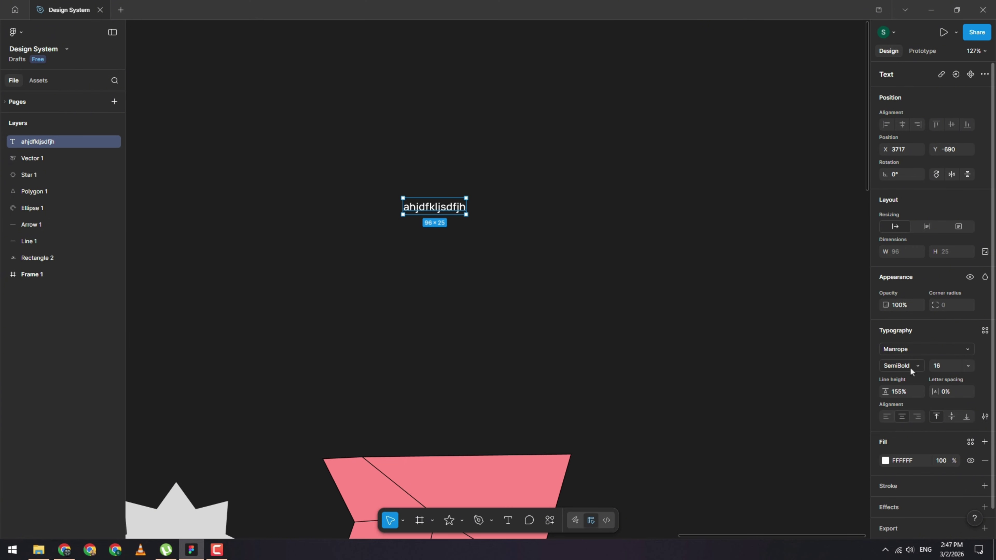
Step: Set the text's weight to ExtraBold and its font size to 128
{"action": "left_click", "coordinate": [911, 371]}
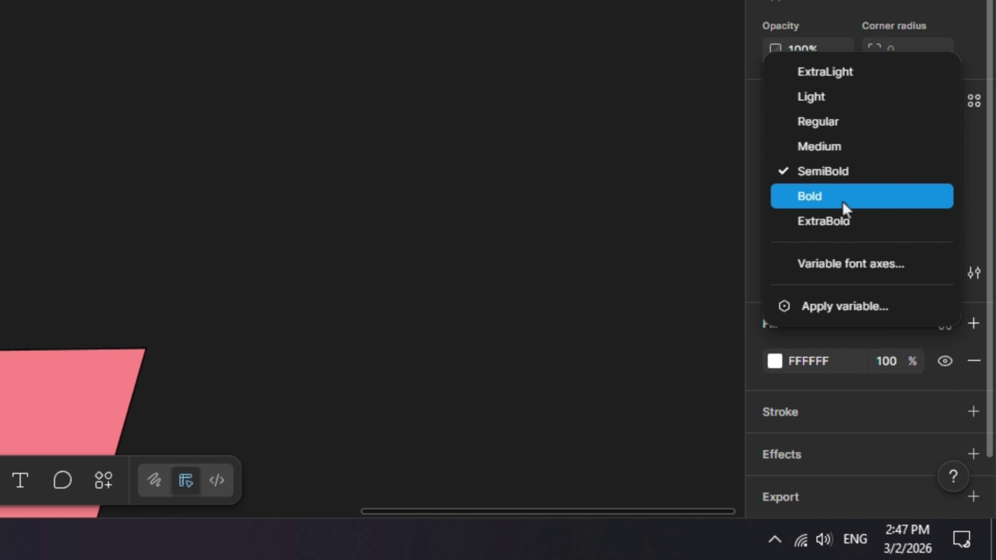
{"action": "left_click", "coordinate": [844, 221]}
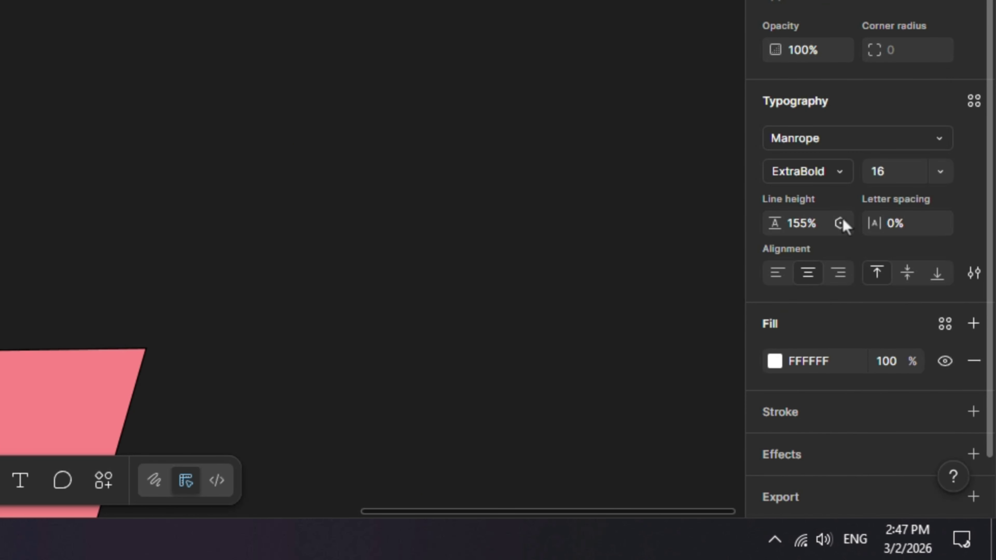
{"action": "left_click", "coordinate": [944, 175]}
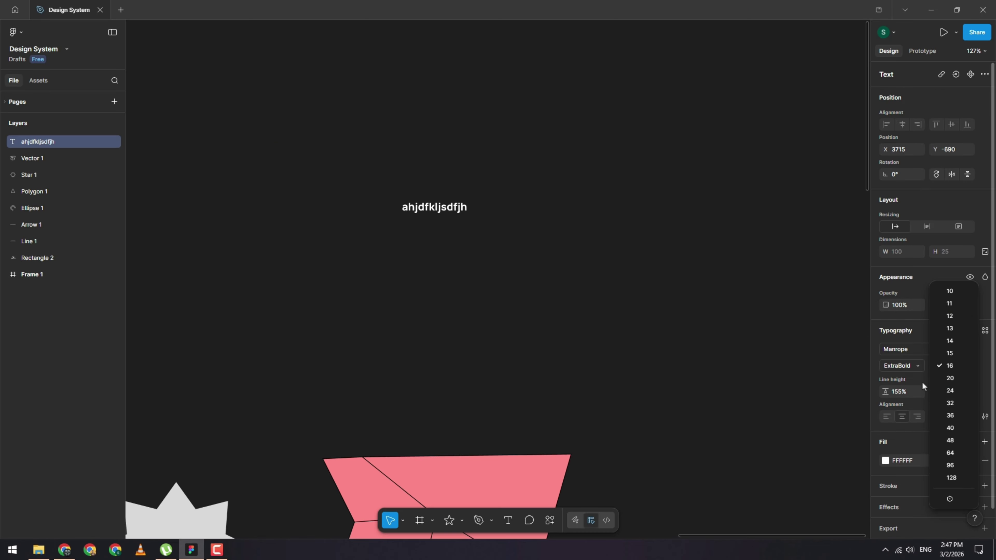
{"action": "key", "text": "Escape"}
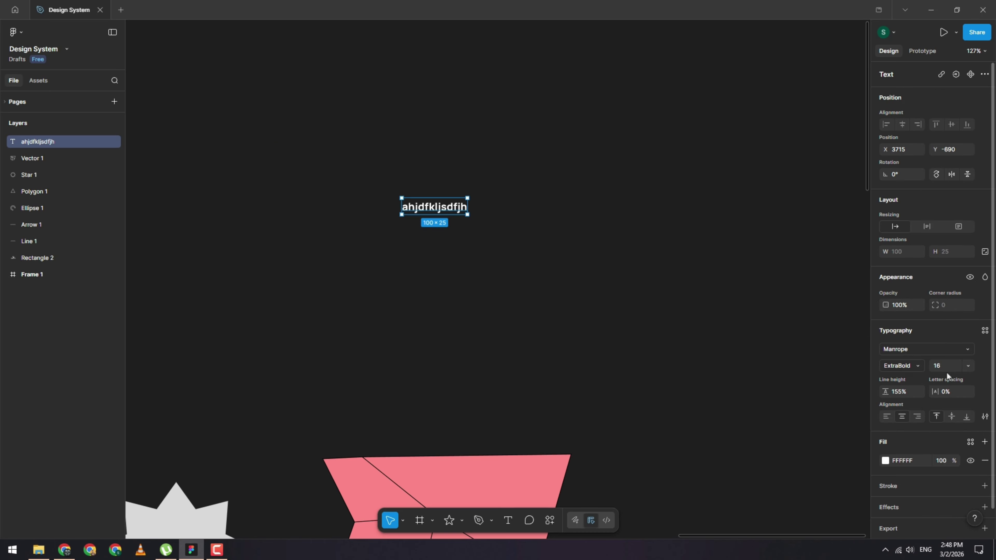
{"action": "left_click", "coordinate": [968, 366]}
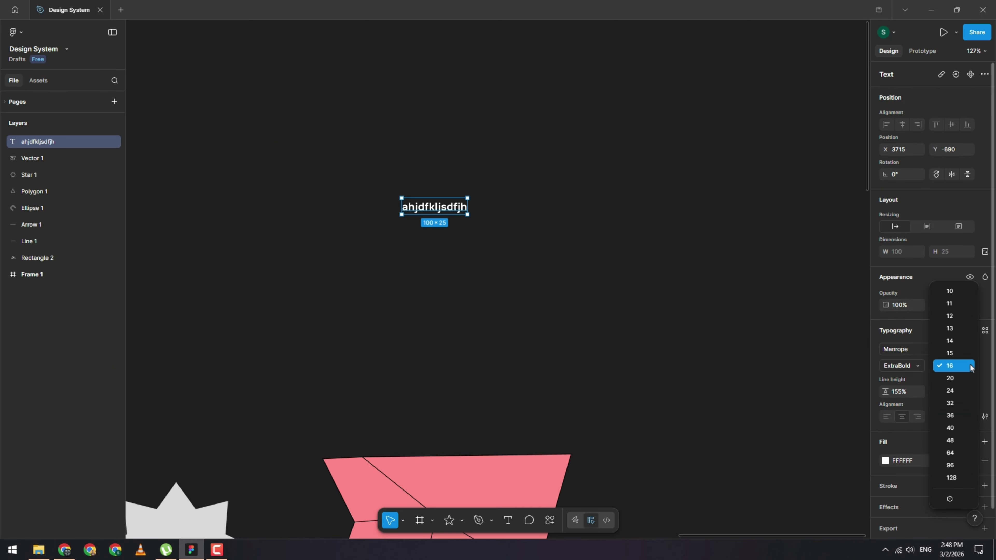
{"action": "left_click", "coordinate": [956, 482]}
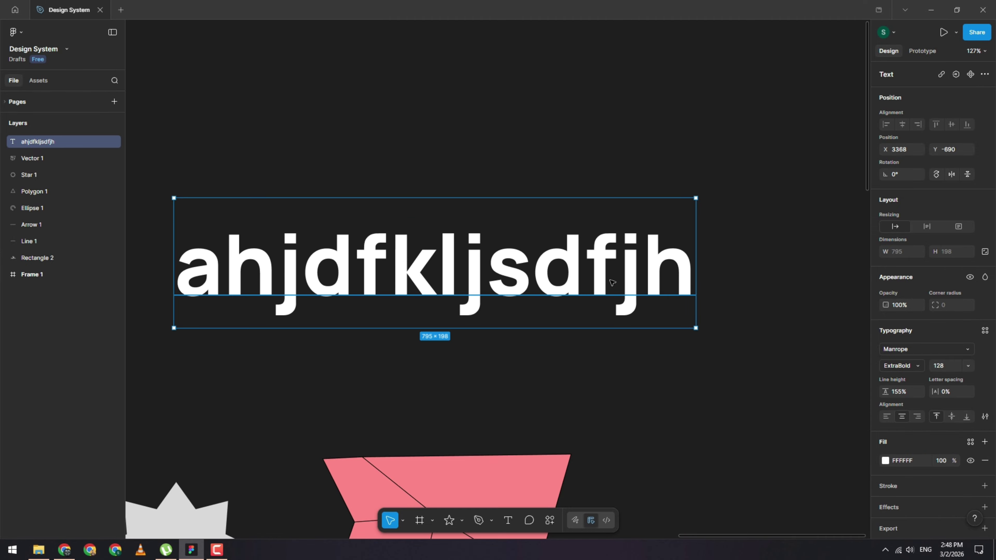
Step: Move the text higher above the pink shape, to about X 3460, Y -811
{"action": "scroll", "coordinate": [604, 236], "scroll_direction": "down", "scroll_amount": 2, "text": "ctrl"}
{"action": "scroll", "coordinate": [604, 237], "scroll_direction": "down", "scroll_amount": 1}
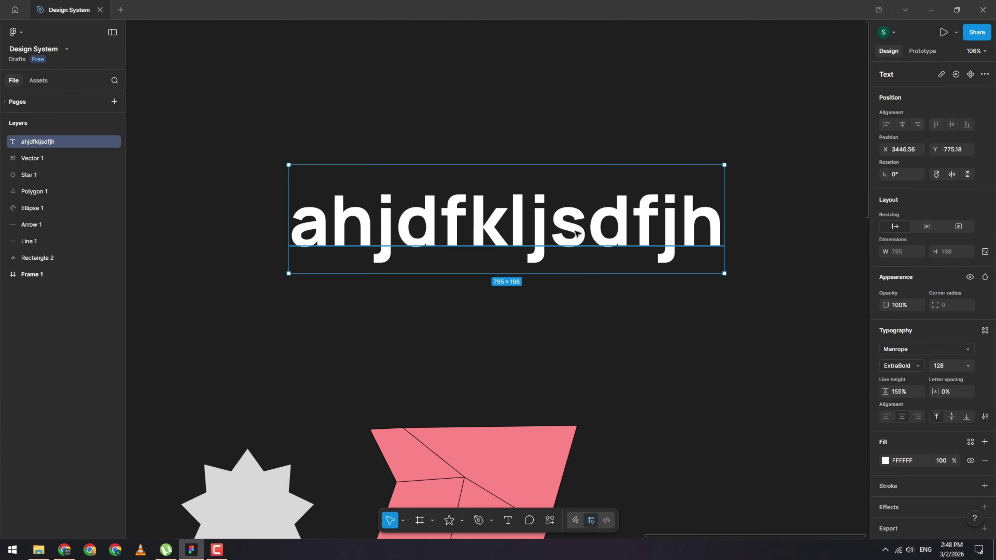
{"action": "mouse_move", "coordinate": [604, 236]}
{"action": "left_mouse_down"}
{"action": "mouse_move", "coordinate": [643, 227]}
{"action": "mouse_move", "coordinate": [590, 227]}
{"action": "left_mouse_up"}
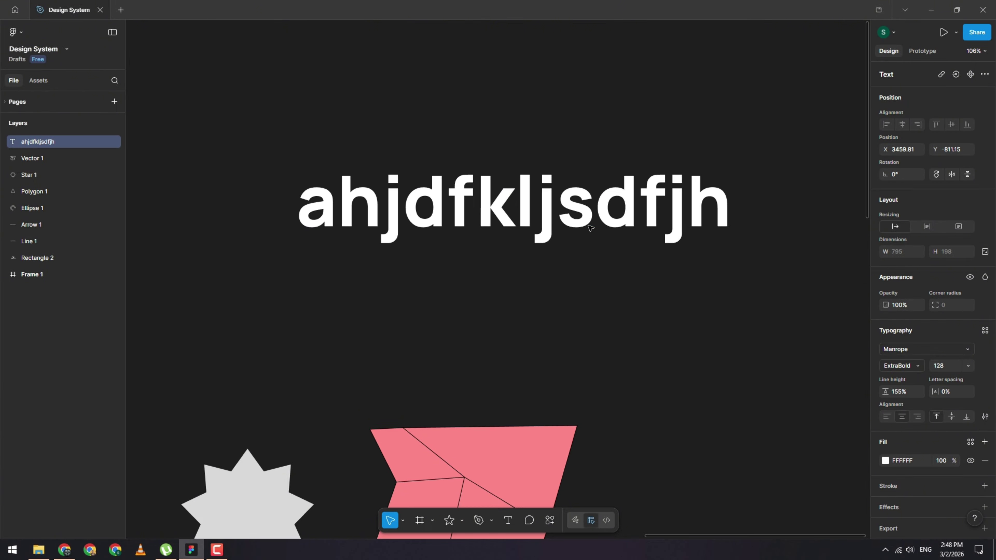
Step: Enlarge the text to a custom font size of 256
{"action": "left_click", "coordinate": [963, 366]}
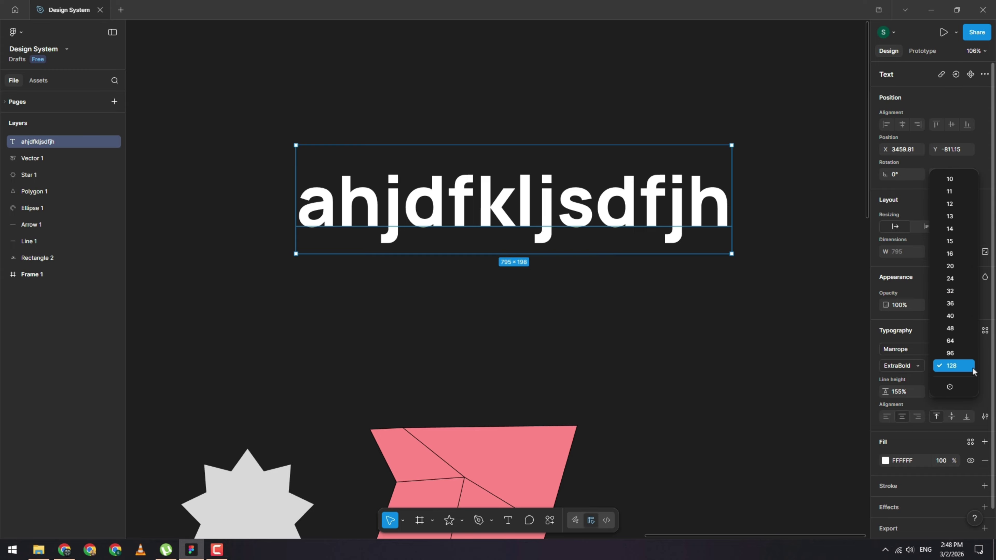
{"action": "left_click", "coordinate": [982, 393]}
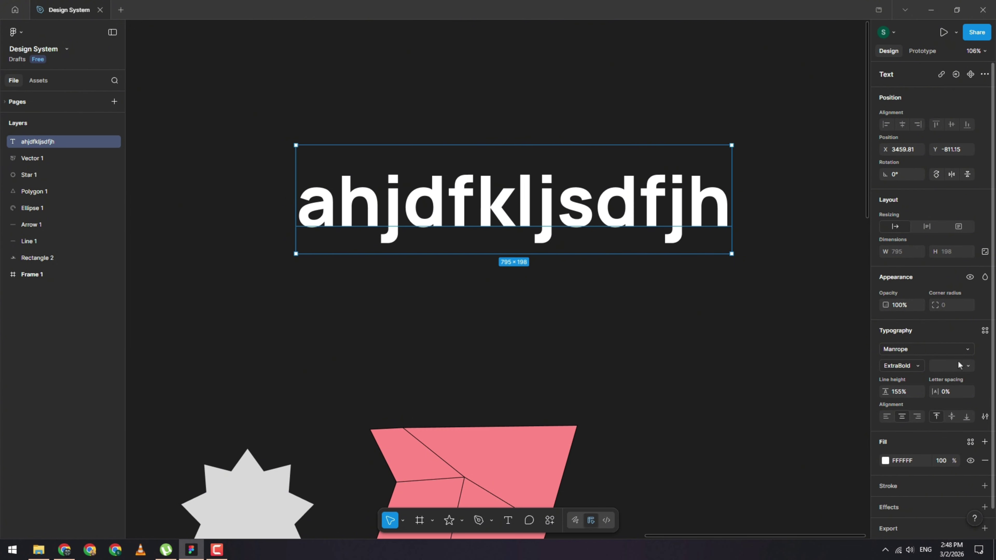
{"action": "type", "text": "asd6"}
{"action": "key", "text": "Return"}
{"action": "scroll", "coordinate": [524, 250], "scroll_direction": "down", "scroll_amount": 5}
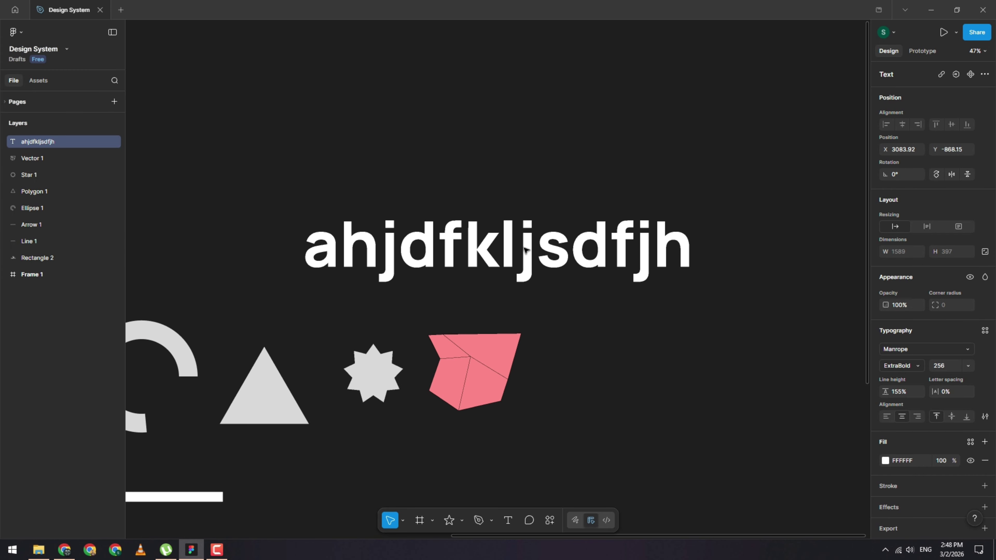
Step: Check the preset font sizes and view the spacing variables available for the text's line height
{"action": "left_click", "coordinate": [969, 368]}
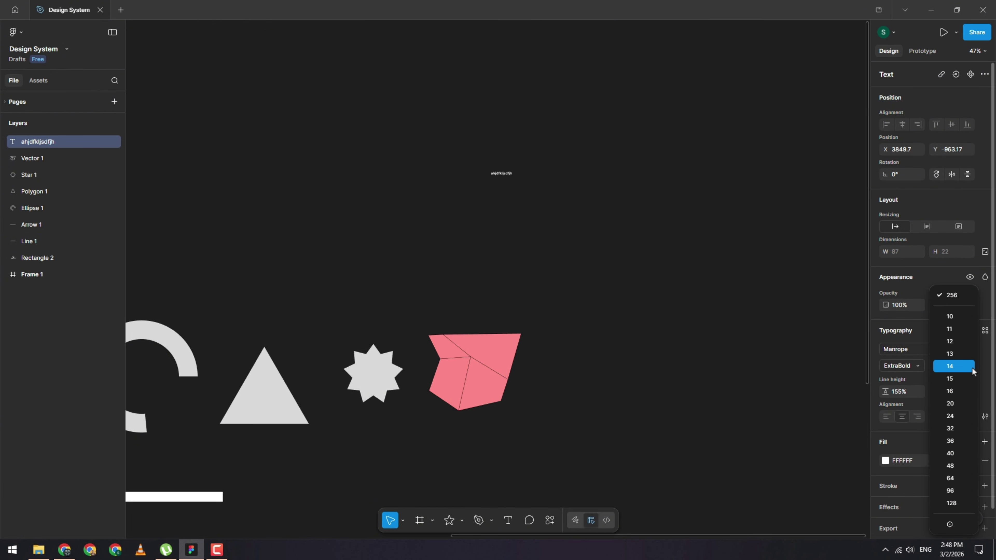
{"action": "left_click", "coordinate": [916, 408]}
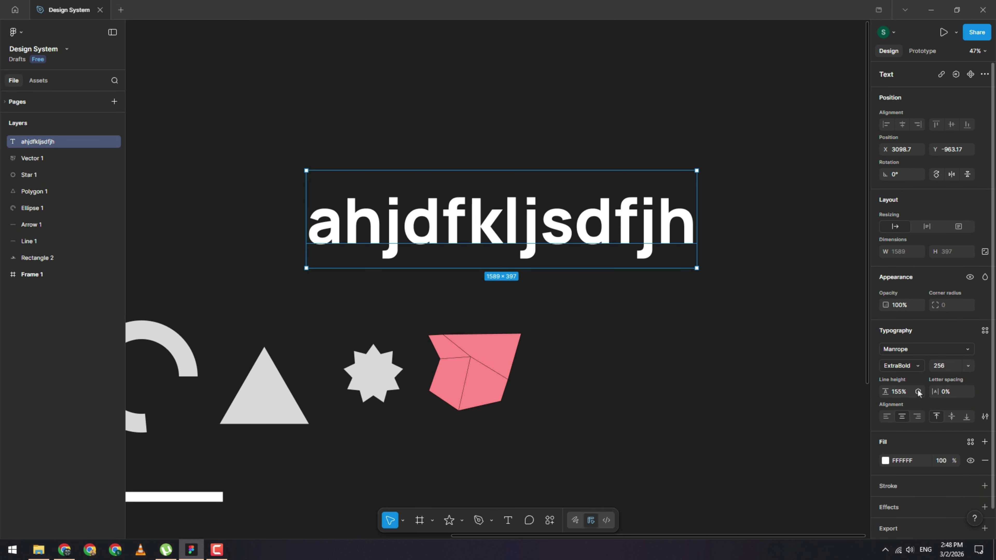
{"action": "left_click", "coordinate": [919, 391]}
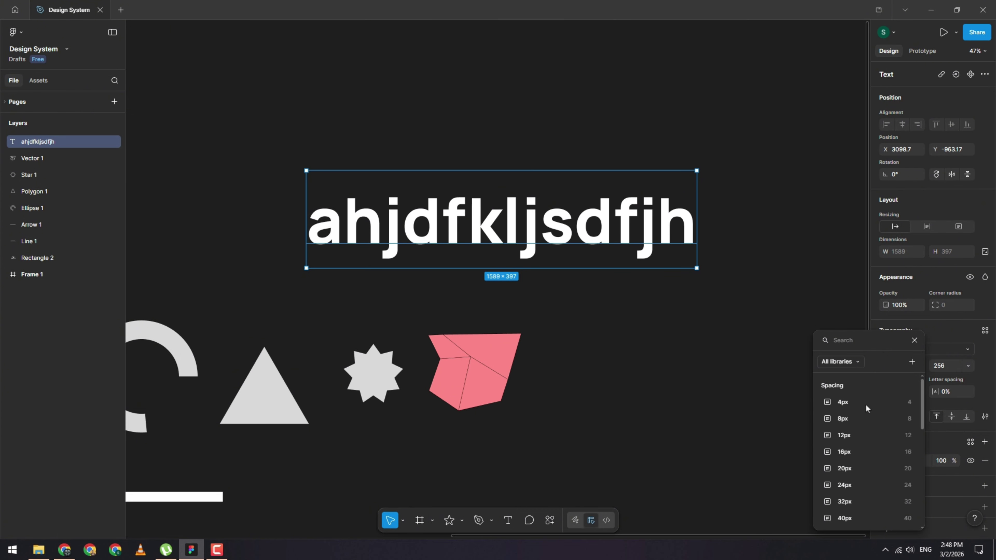
Step: Try looser and tighter line heights on the text, such as 281%, 0% and 74%
{"action": "left_click", "coordinate": [980, 384]}
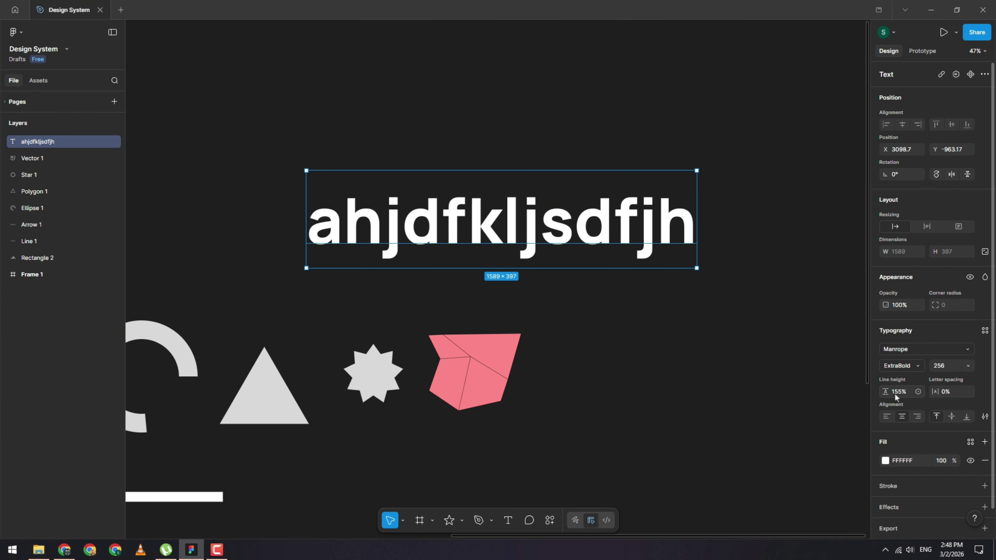
{"action": "left_click_drag", "start_coordinate": [885, 391], "coordinate": [918, 392]}
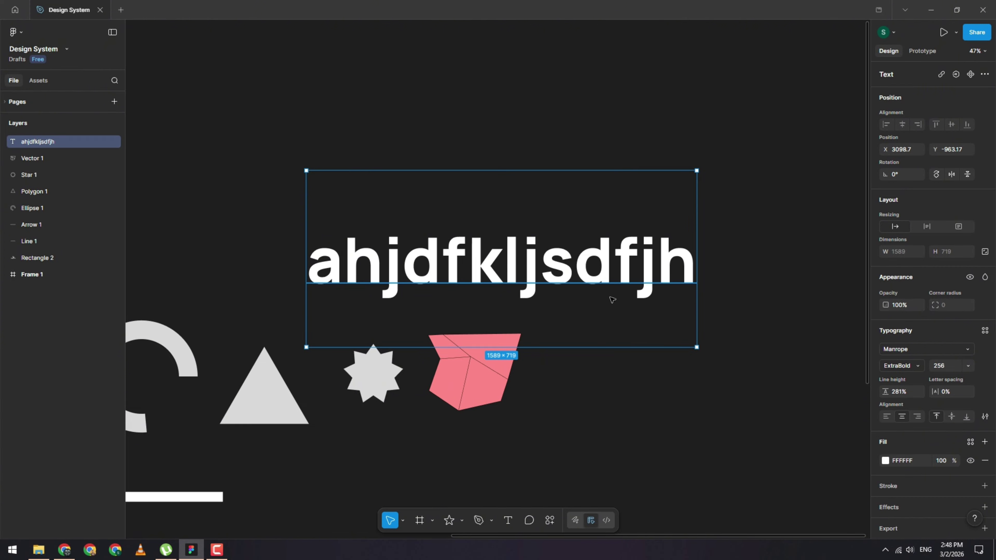
{"action": "left_click_drag", "start_coordinate": [885, 391], "coordinate": [518, 402]}
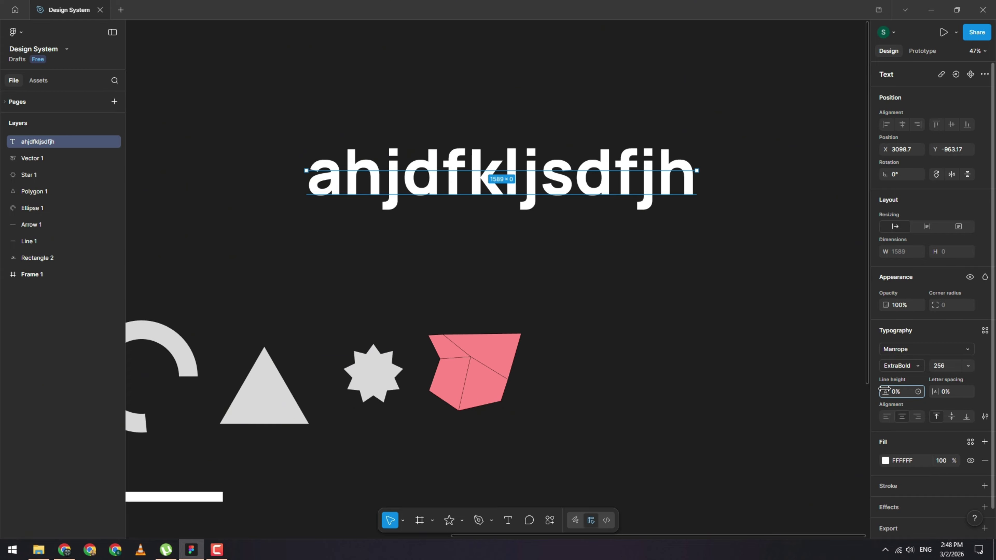
{"action": "left_click_drag", "start_coordinate": [886, 392], "coordinate": [840, 393]}
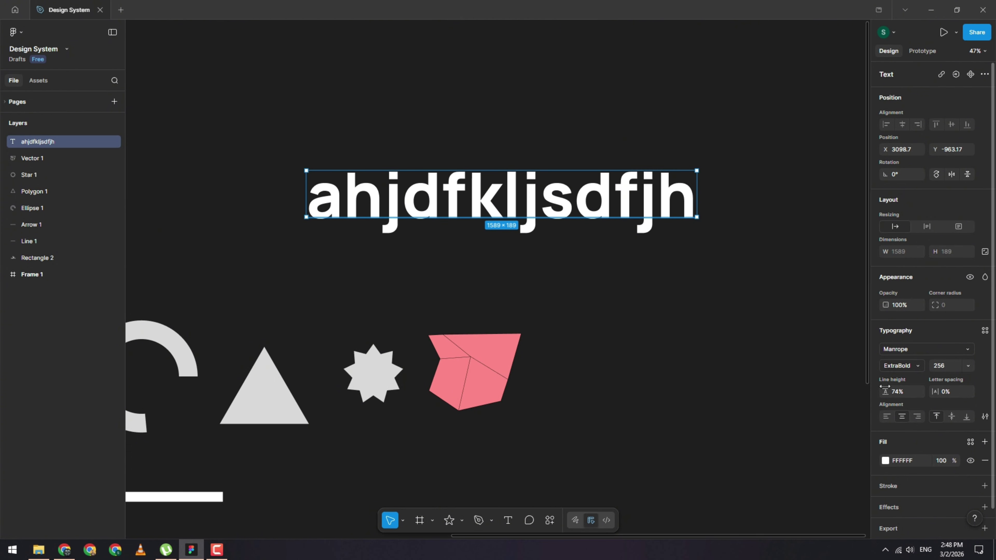
{"action": "left_click_drag", "start_coordinate": [885, 387], "coordinate": [898, 393]}
Step: Close the spacing variables list and set the text's line height to Auto
{"action": "left_click", "coordinate": [918, 391]}
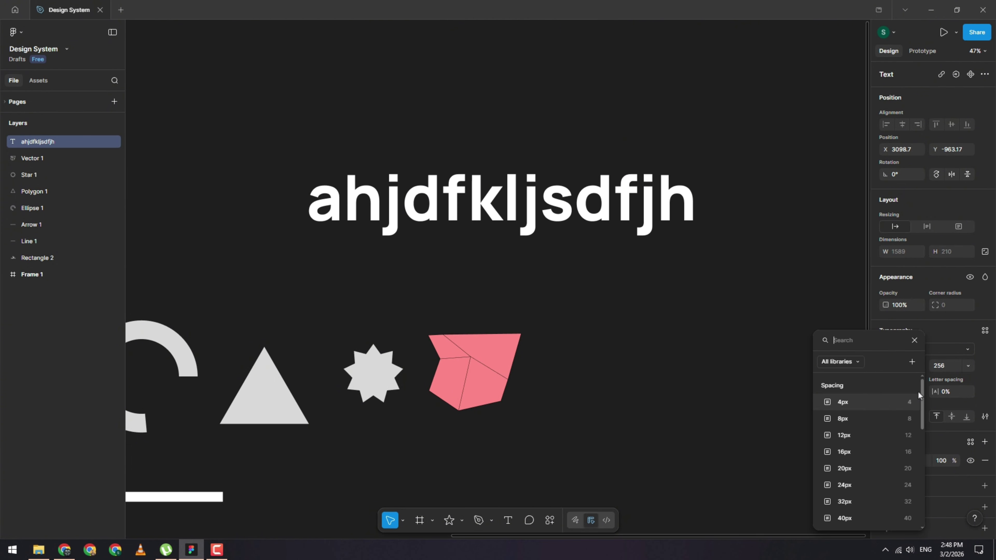
{"action": "left_click", "coordinate": [930, 334]}
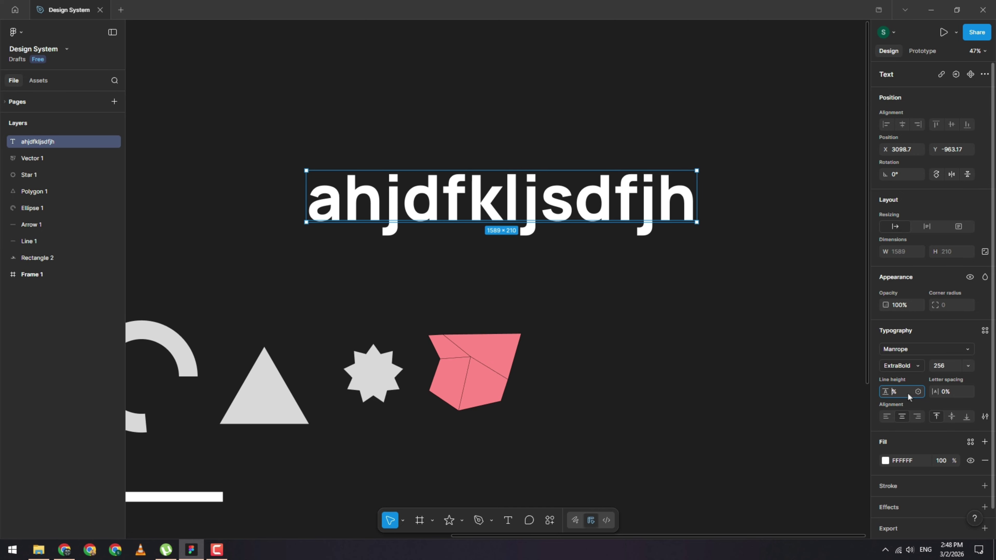
{"action": "key", "text": "Return"}
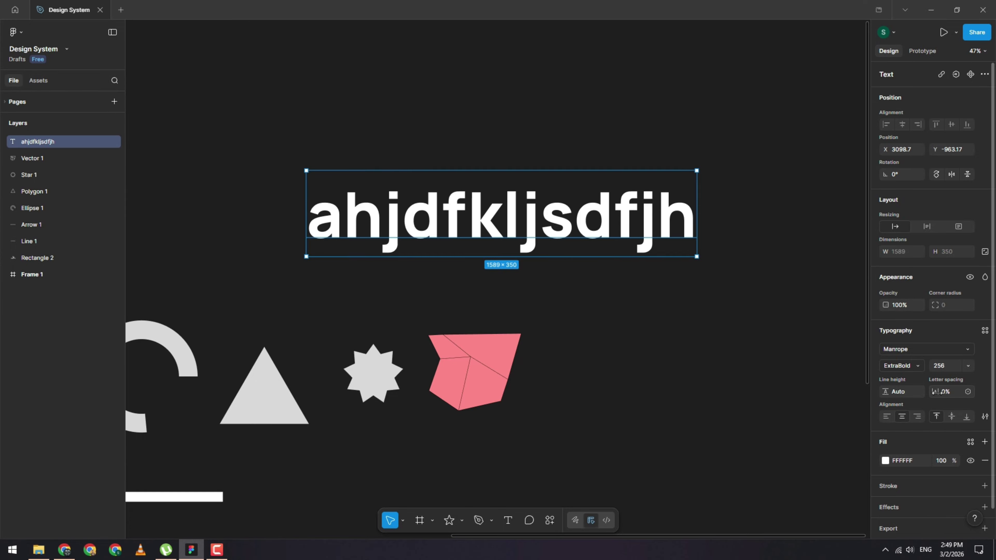
Step: Try a letter spacing of -5% on the text and restore it to 0%
{"action": "mouse_move", "coordinate": [935, 392]}
{"action": "left_mouse_down"}
{"action": "mouse_move", "coordinate": [978, 393]}
{"action": "mouse_move", "coordinate": [910, 404]}
{"action": "mouse_move", "coordinate": [945, 404]}
{"action": "left_mouse_up"}
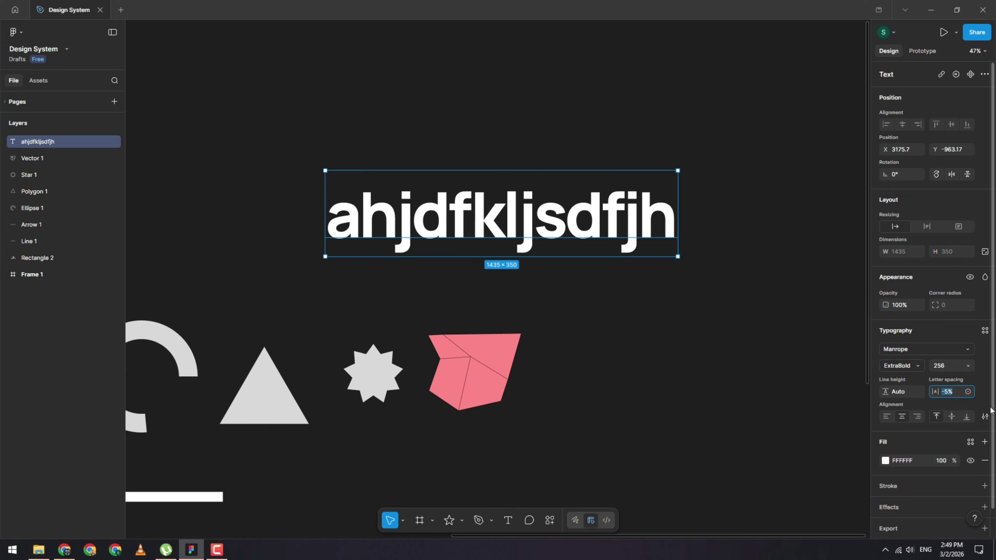
{"action": "key", "text": "Escape"}
{"action": "key", "text": "Return"}
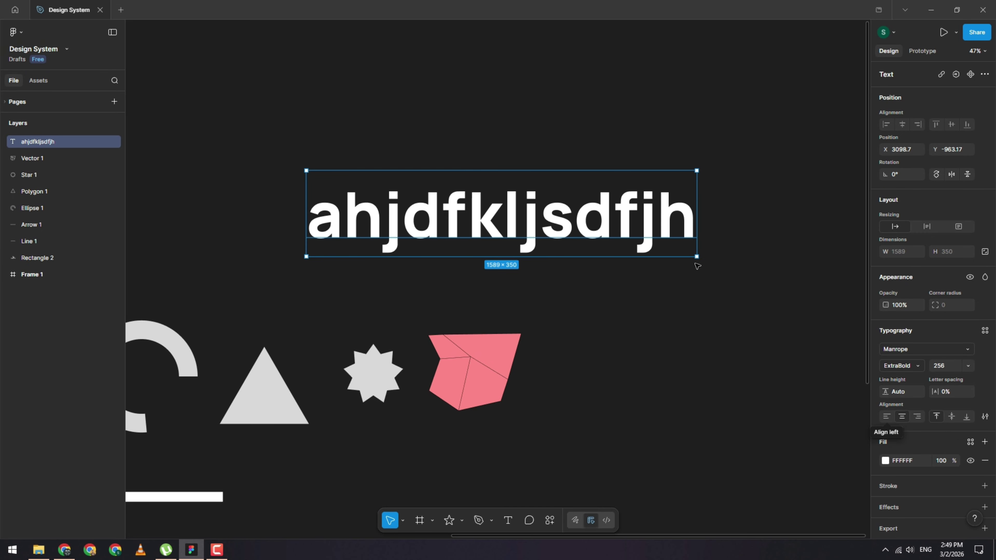
Step: Widen the text box to about 2365 and move it up, clear of the shapes
{"action": "scroll", "coordinate": [698, 233], "scroll_direction": "down", "scroll_amount": 3}
{"action": "left_click_drag", "start_coordinate": [697, 224], "coordinate": [833, 224]}
{"action": "scroll", "coordinate": [605, 235], "scroll_direction": "right", "scroll_amount": 3}
{"action": "left_click_drag", "start_coordinate": [605, 236], "coordinate": [614, 182]}
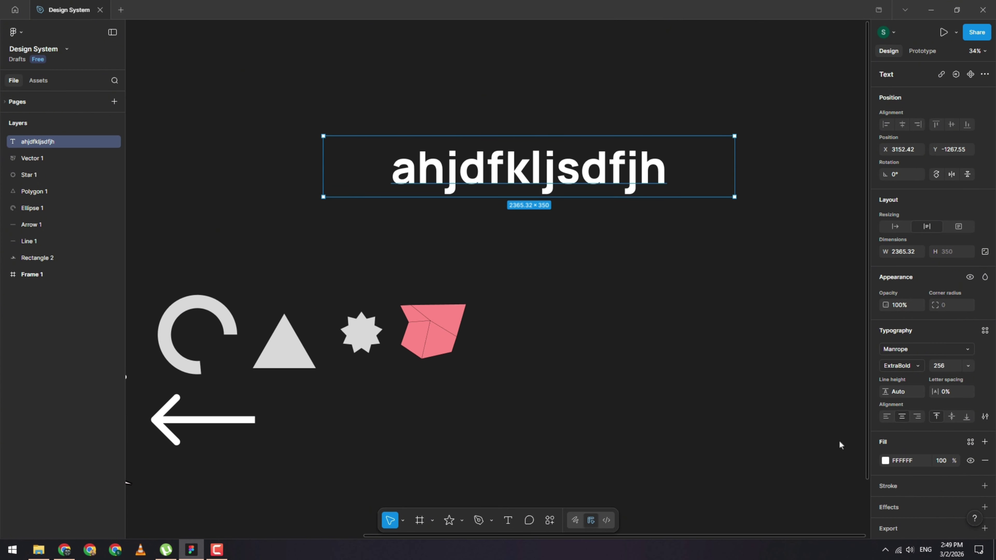
Step: Try left, center and right alignment in turn on the text inside its widened box
{"action": "left_click", "coordinate": [888, 418]}
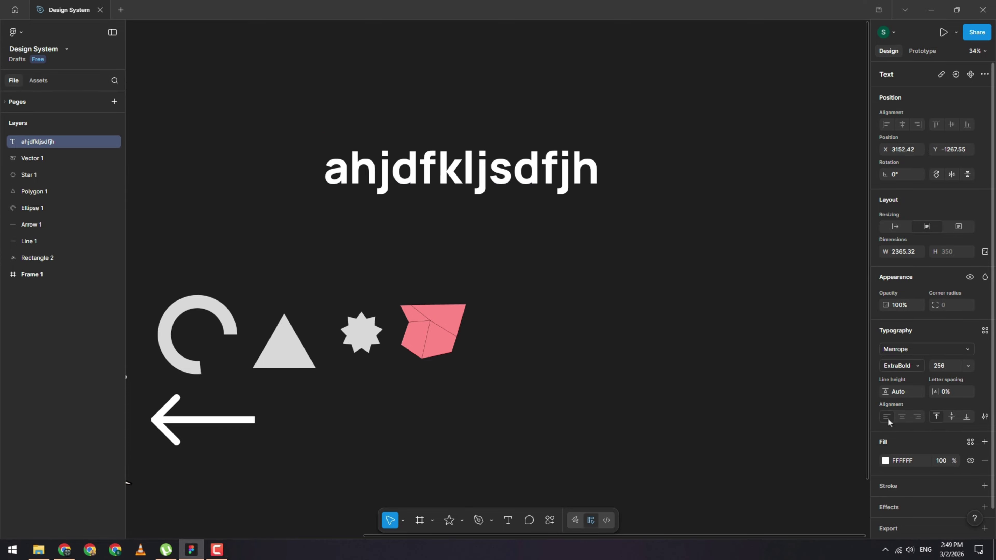
{"action": "left_click", "coordinate": [901, 417]}
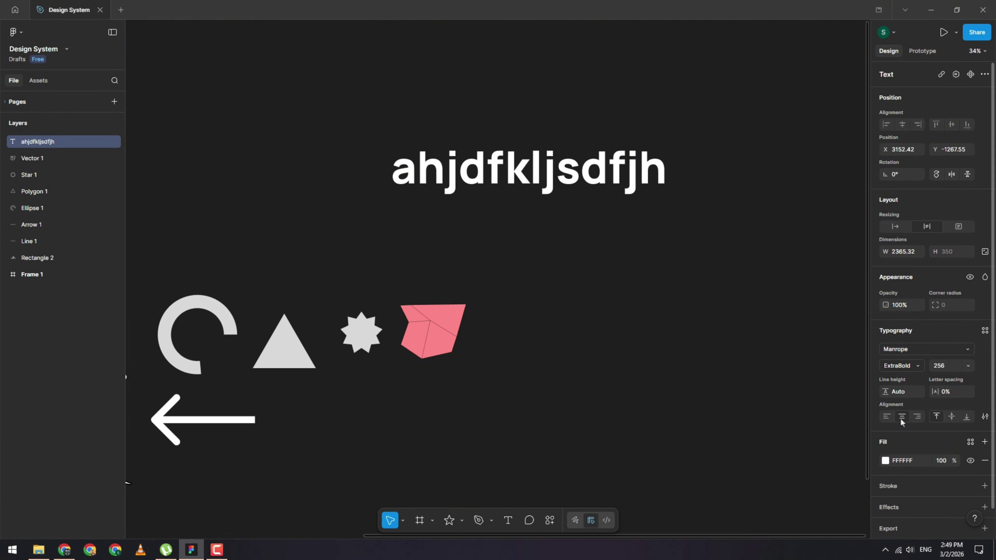
{"action": "left_click", "coordinate": [921, 417]}
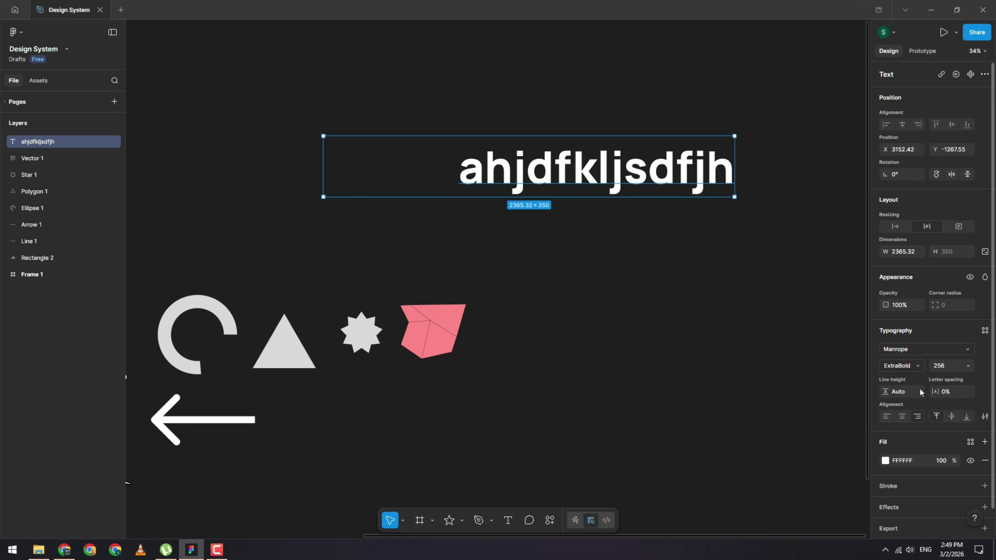
Step: Set the line height to 224.2% and try middle and bottom vertical alignment before returning to top alignment
{"action": "mouse_move", "coordinate": [883, 393]}
{"action": "left_mouse_down"}
{"action": "mouse_move", "coordinate": [895, 373]}
{"action": "mouse_move", "coordinate": [887, 395]}
{"action": "left_mouse_up"}
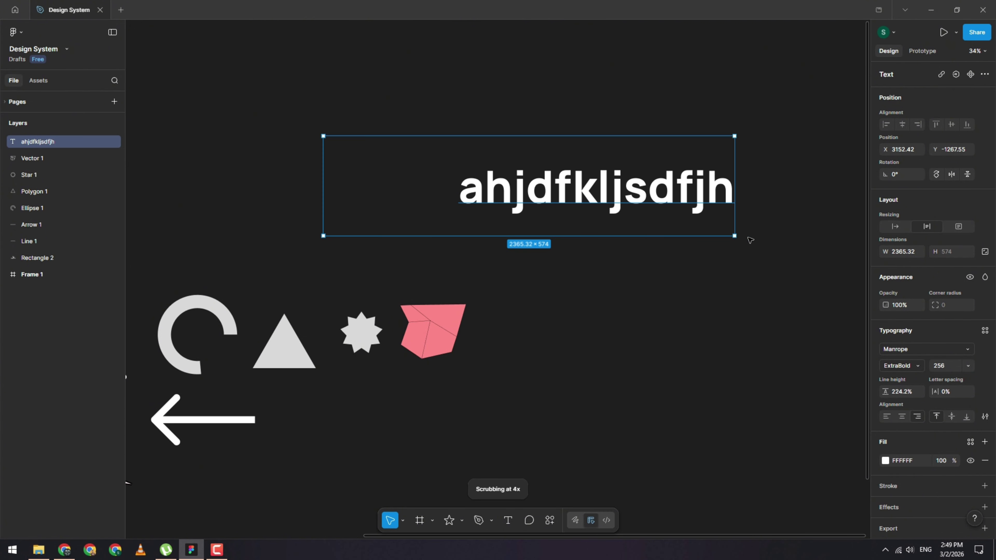
{"action": "left_click", "coordinate": [951, 419]}
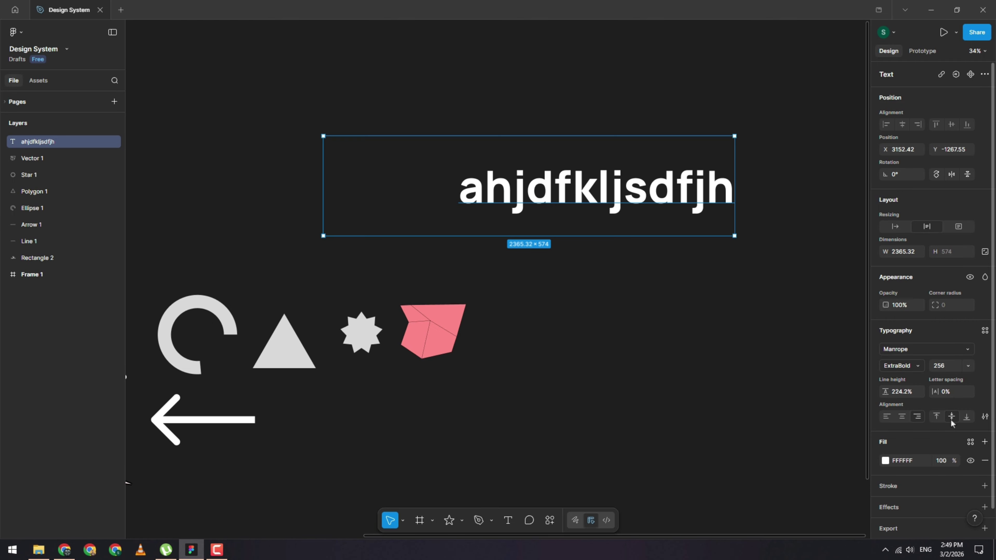
{"action": "left_click", "coordinate": [967, 418]}
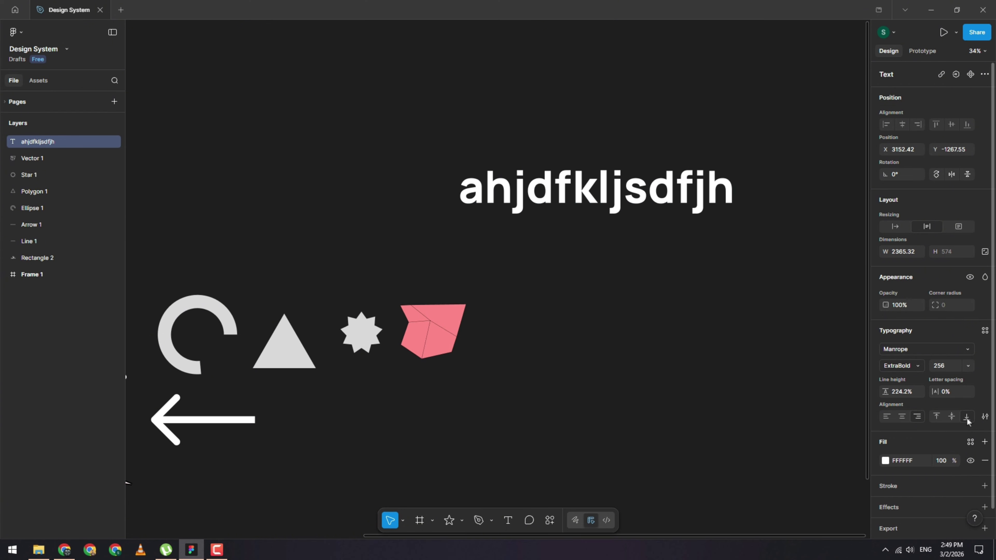
{"action": "left_click", "coordinate": [939, 416]}
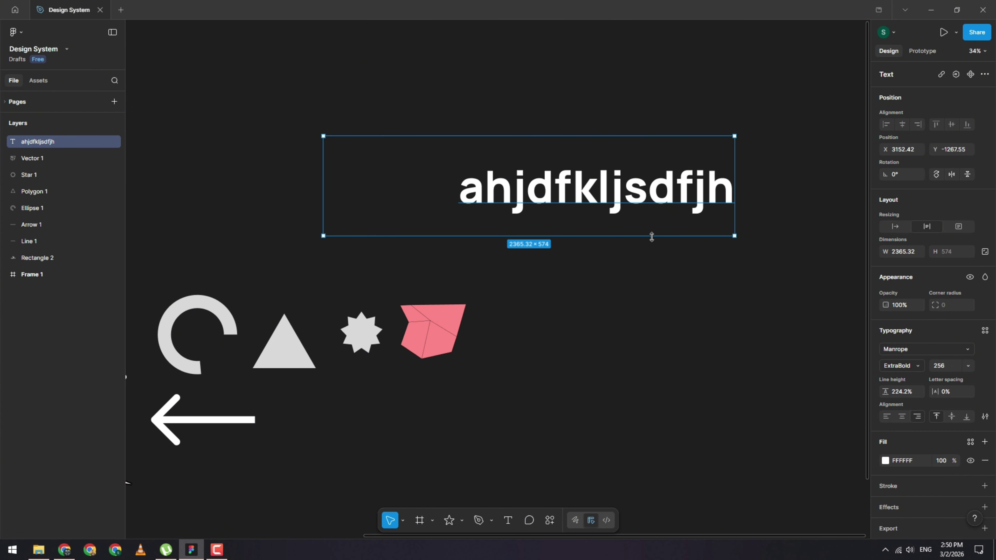
Step: Resize the text box to about 1952 × 1333 and align its text left
{"action": "left_click_drag", "start_coordinate": [651, 235], "coordinate": [693, 364]}
{"action": "left_click_drag", "start_coordinate": [689, 219], "coordinate": [670, 363]}
{"action": "left_click_drag", "start_coordinate": [325, 220], "coordinate": [394, 195]}
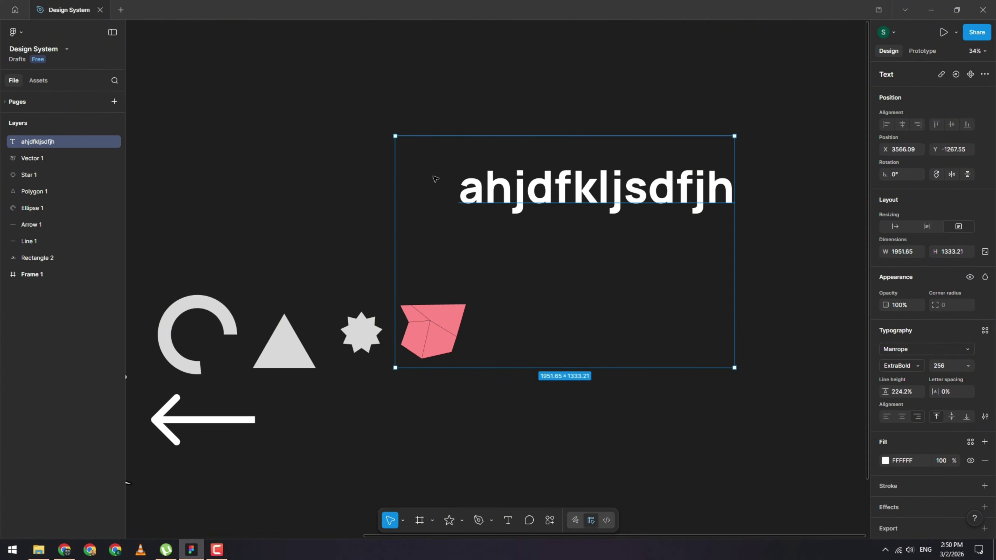
{"action": "left_click", "coordinate": [887, 417]}
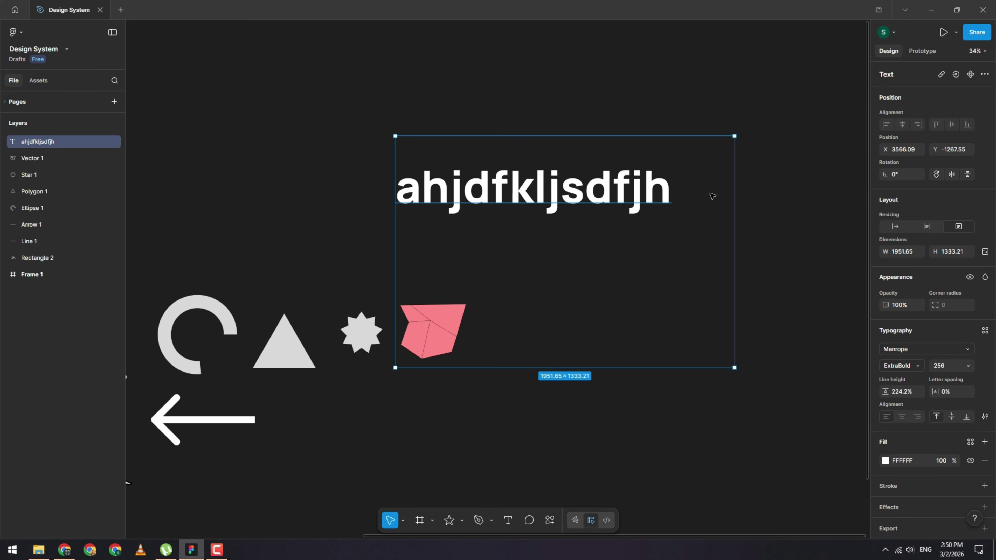
Step: Try auto width and auto height on the text box, manually stretching it to about 1589 × 1608 and 2265 × 1231
{"action": "left_click", "coordinate": [897, 229]}
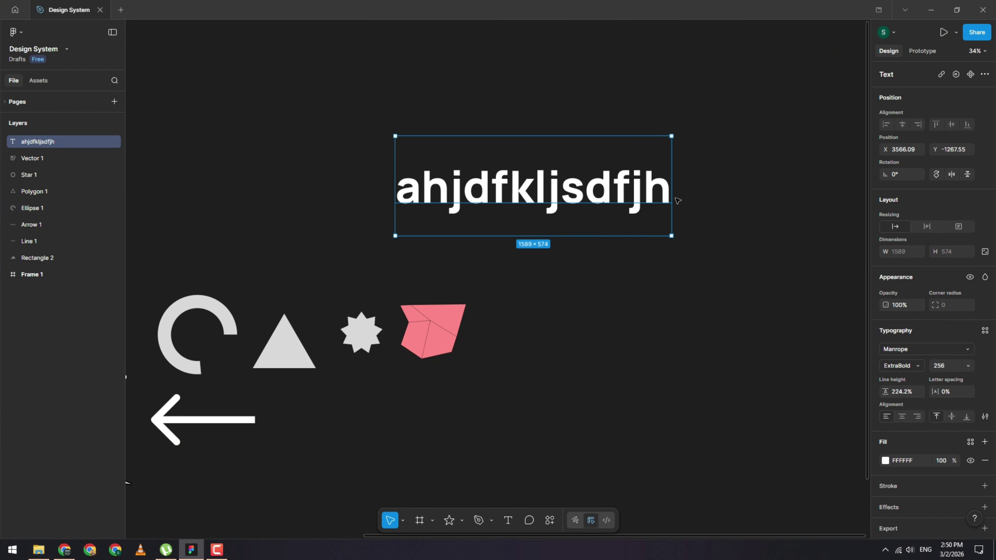
{"action": "left_click_drag", "start_coordinate": [665, 236], "coordinate": [667, 415]}
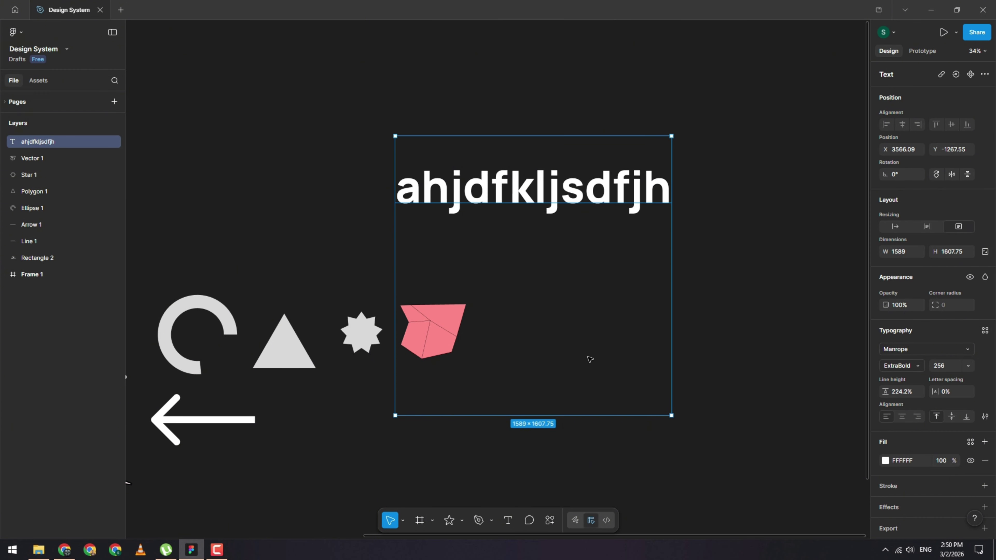
{"action": "left_click", "coordinate": [927, 227]}
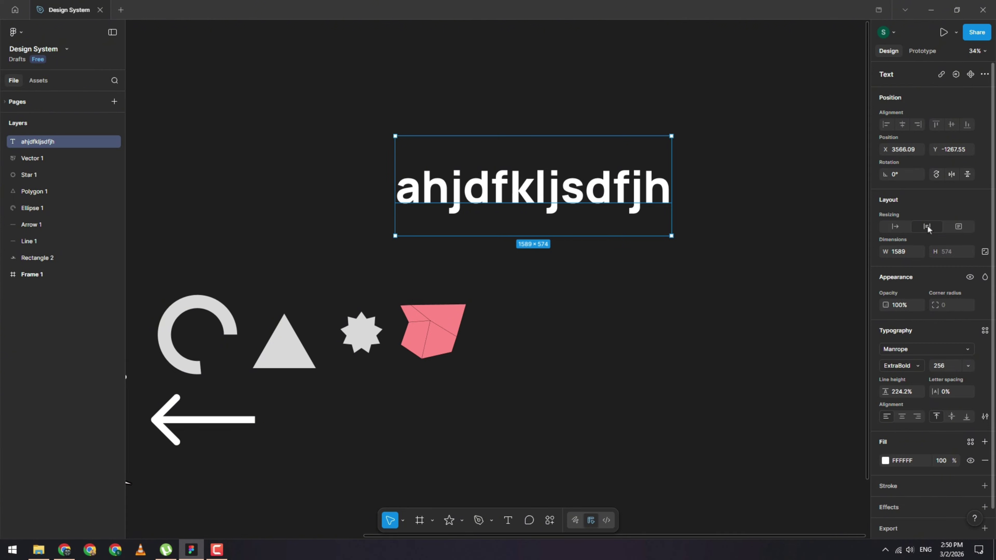
{"action": "left_click_drag", "start_coordinate": [671, 235], "coordinate": [789, 349]}
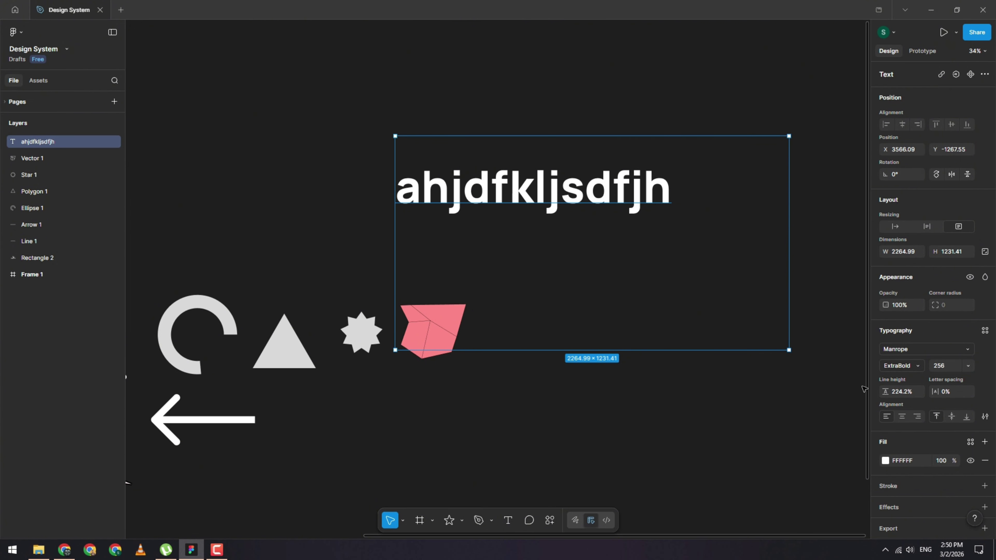
Step: Open the text's detailed type settings, move the text box up above the pink shape, and close the settings
{"action": "left_click", "coordinate": [986, 417]}
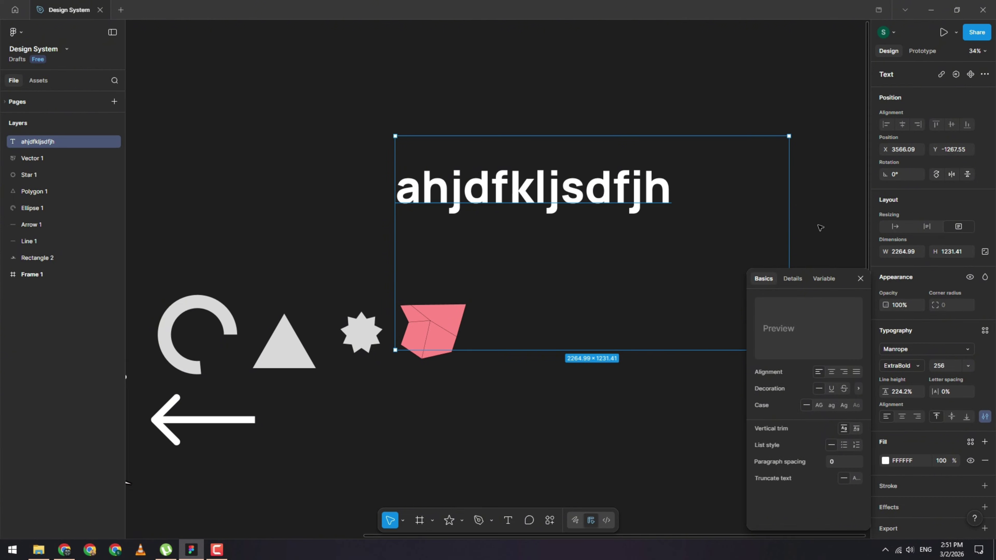
{"action": "left_click_drag", "start_coordinate": [638, 206], "coordinate": [615, 131]}
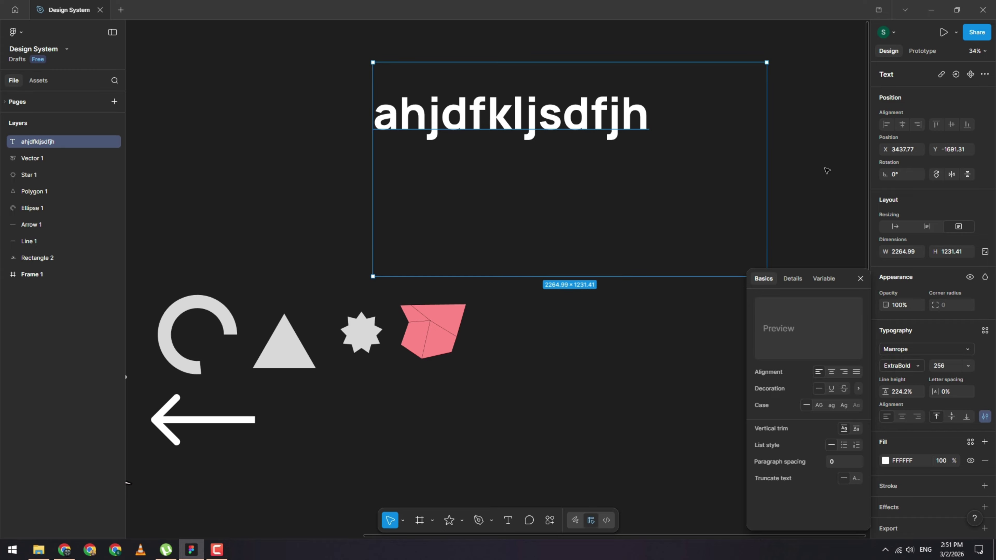
{"action": "left_click", "coordinate": [895, 218]}
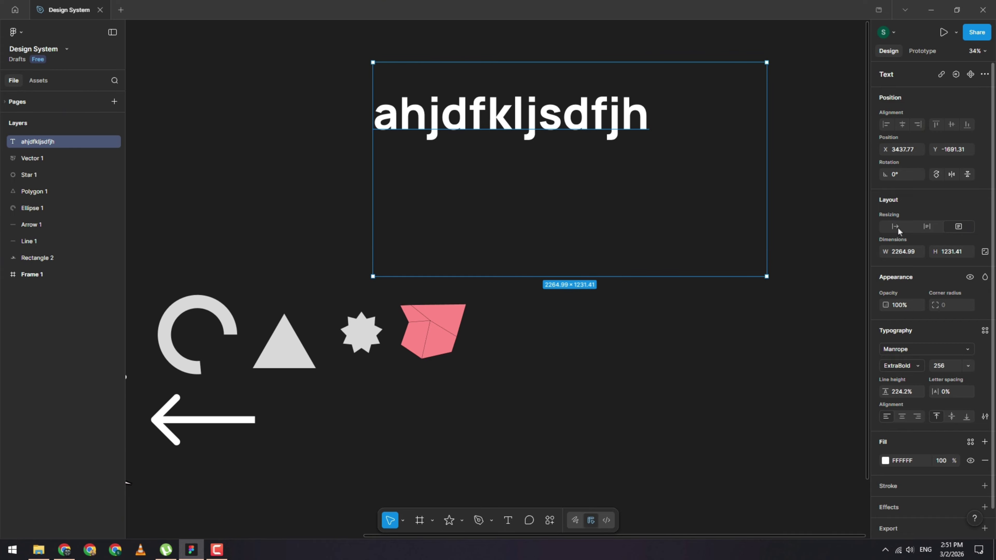
Step: Set the text's resizing to auto width, briefly trying auto height as well
{"action": "left_click", "coordinate": [895, 227]}
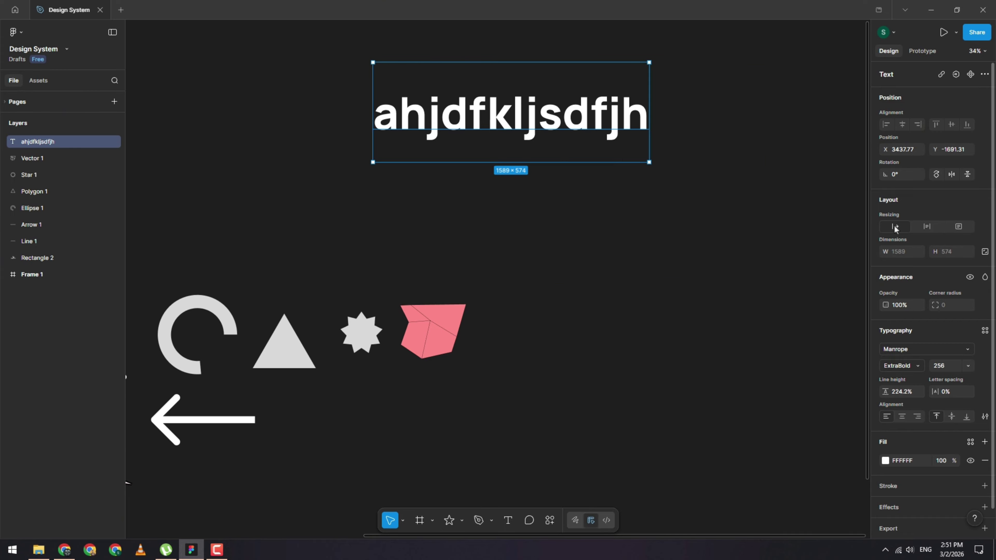
{"action": "left_click", "coordinate": [927, 227]}
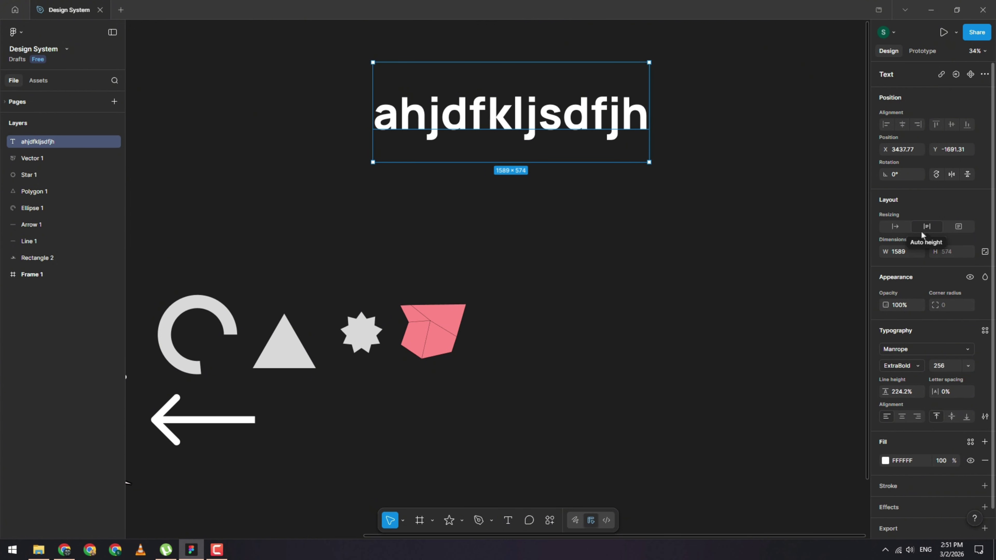
{"action": "left_click", "coordinate": [899, 228]}
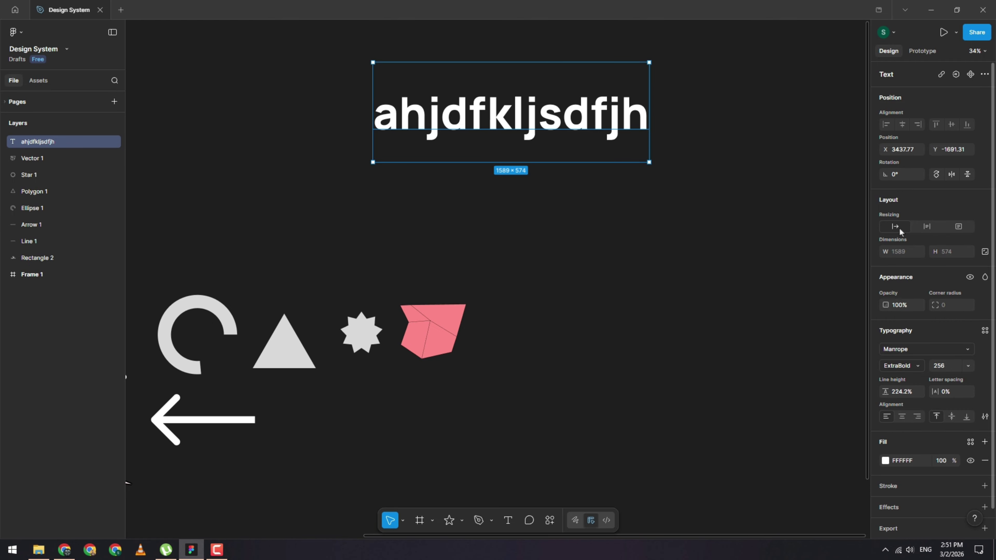
Step: Apply the Heading/H6 text style to the text and move it to the right of the pink shape
{"action": "left_click", "coordinate": [984, 332]}
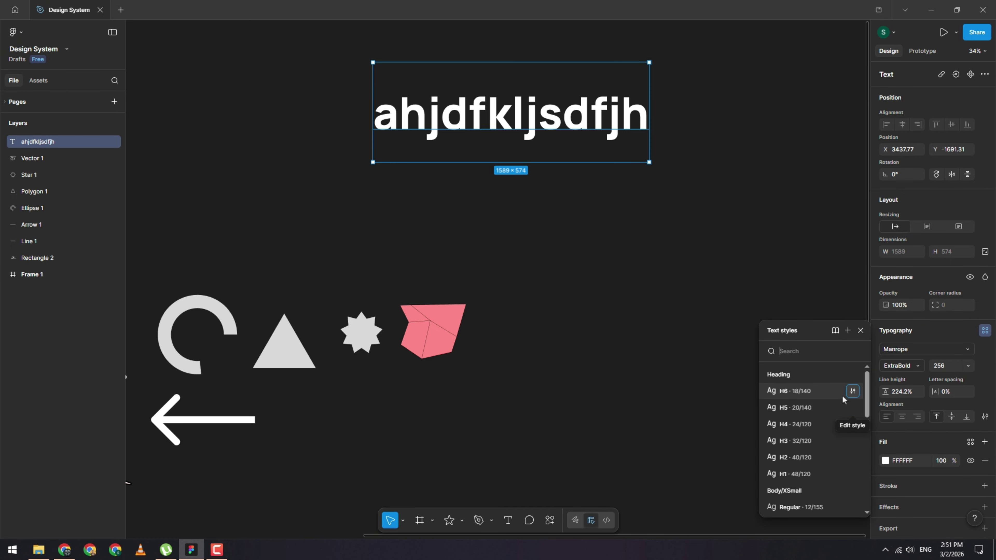
{"action": "left_click", "coordinate": [603, 306]}
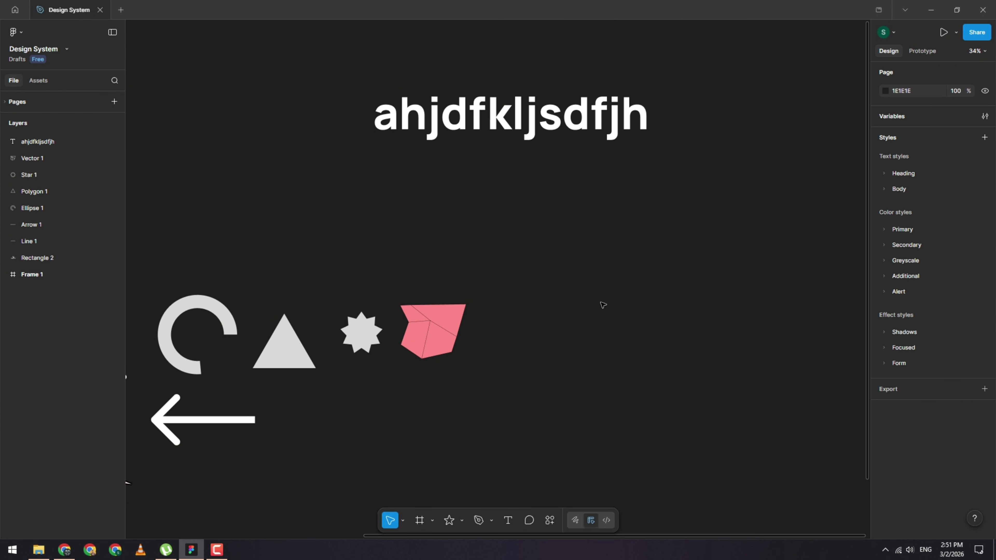
{"action": "left_click", "coordinate": [583, 127]}
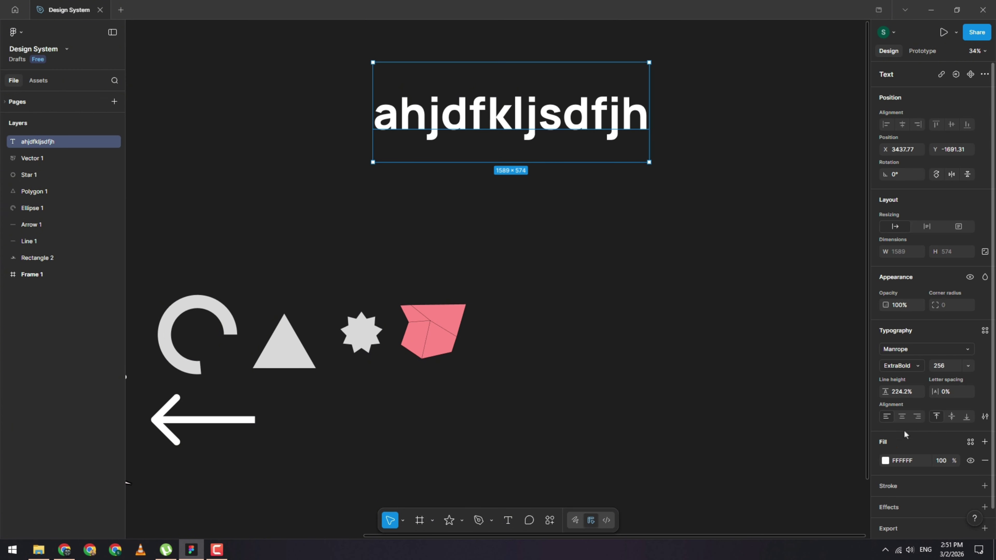
{"action": "left_click", "coordinate": [985, 331]}
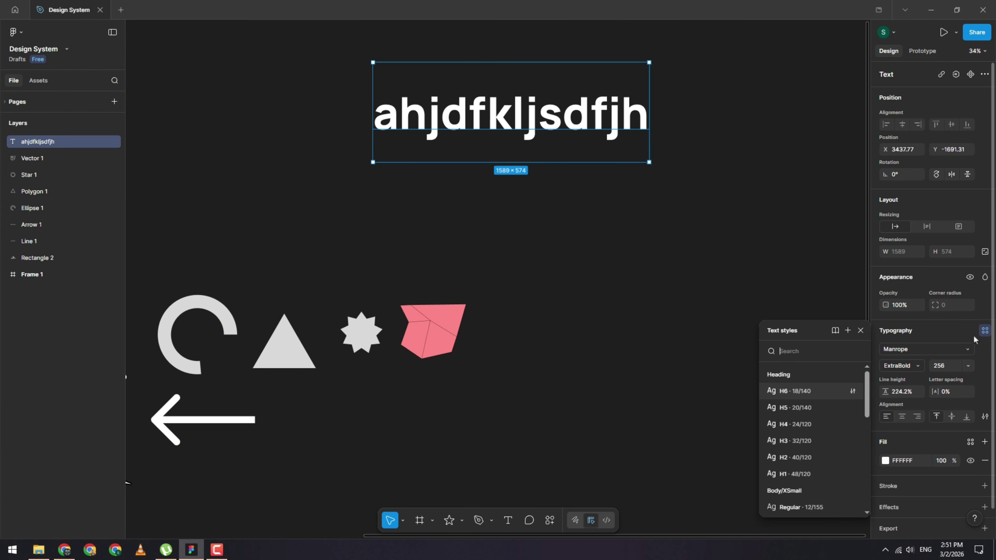
{"action": "left_click", "coordinate": [810, 392]}
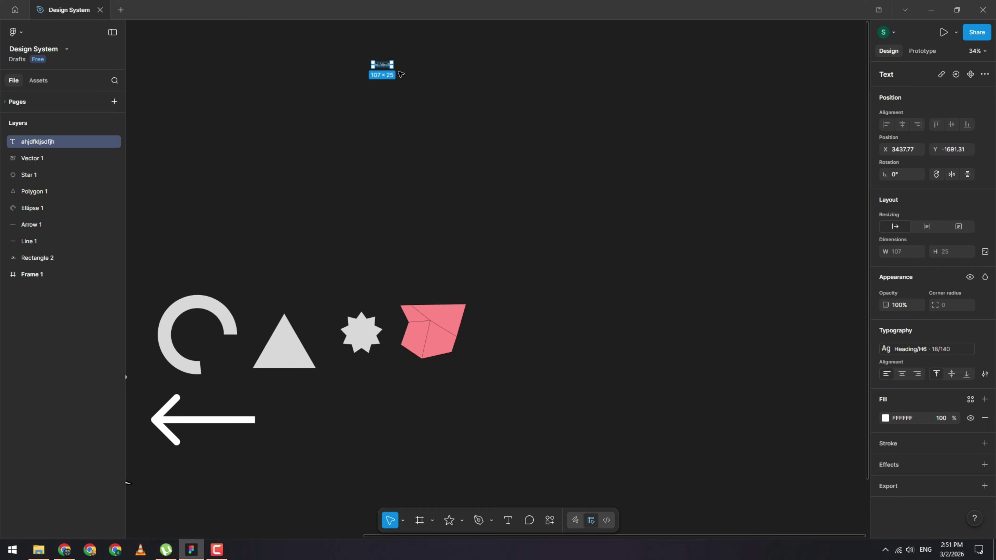
{"action": "left_click_drag", "start_coordinate": [390, 65], "coordinate": [592, 277]}
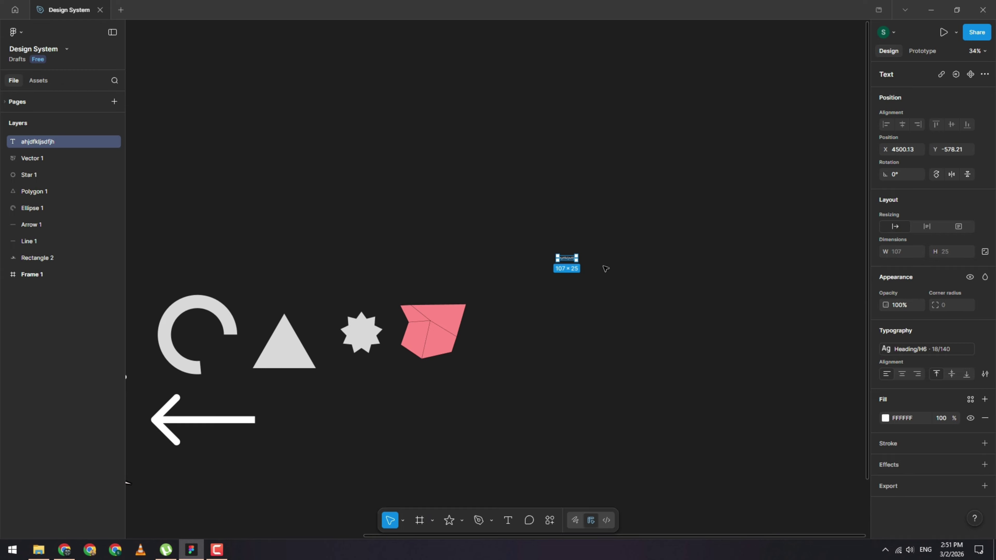
Step: Undo the text's move and its Heading/H6 style, and clear the selection
{"action": "key", "text": "ctrl+z"}
{"action": "key", "text": "ctrl+z"}
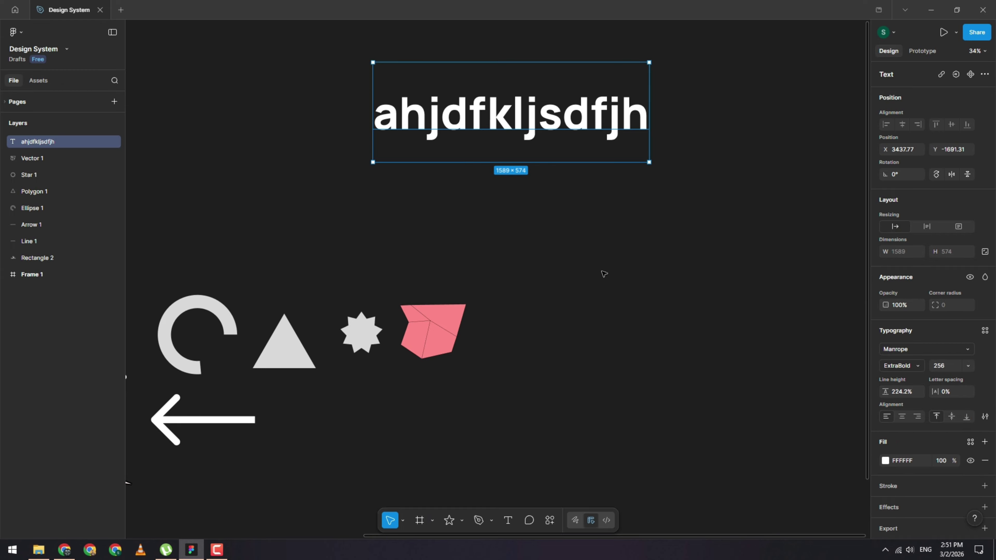
{"action": "left_click", "coordinate": [604, 274]}
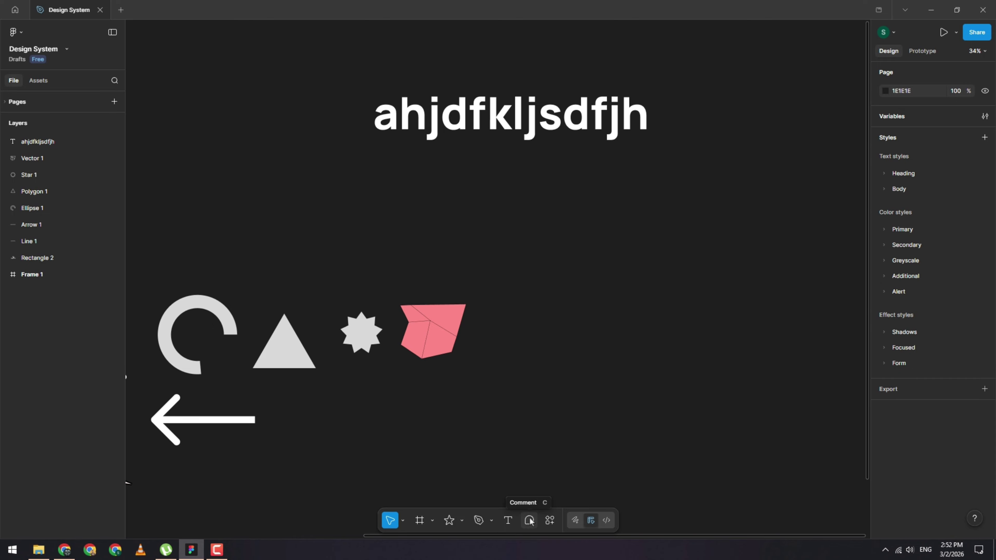
Step: Post the comment "asdasdasdasd" on the empty canvas below the text and move its pin closer to the pink shape
{"action": "left_click", "coordinate": [525, 524]}
{"action": "left_click", "coordinate": [614, 266]}
{"action": "type", "text": "asdasdasdasd"}
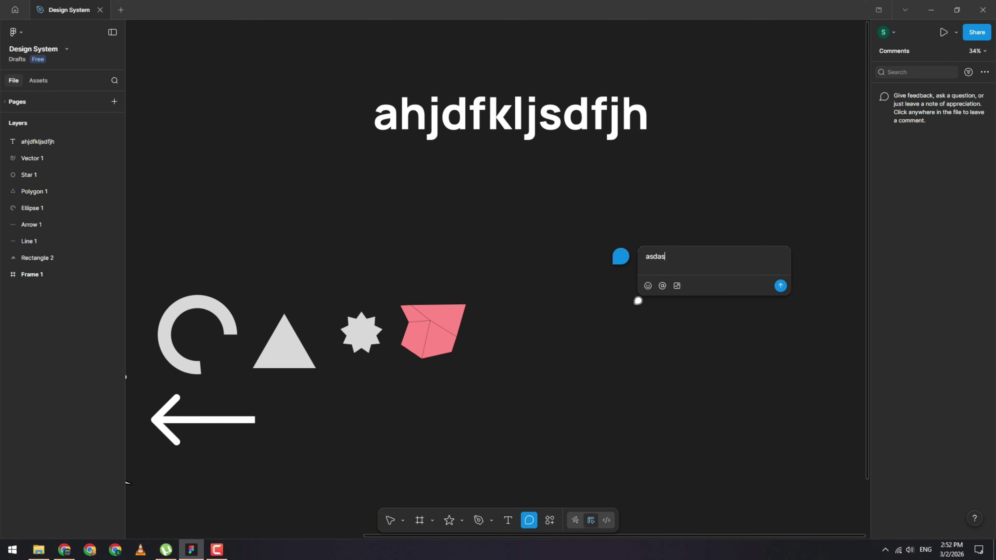
{"action": "left_click", "coordinate": [780, 286]}
{"action": "mouse_move", "coordinate": [618, 260]}
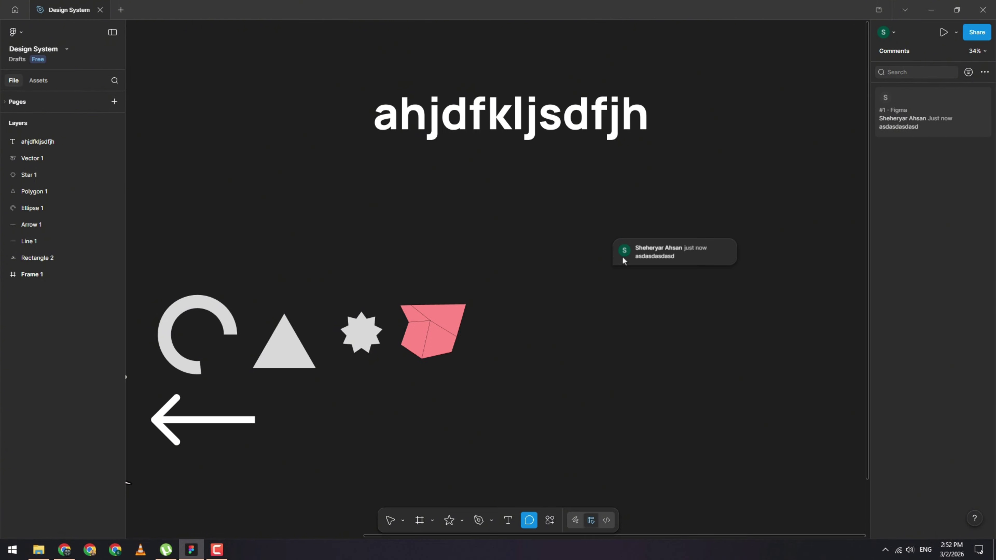
{"action": "left_click_drag", "start_coordinate": [624, 261], "coordinate": [559, 306]}
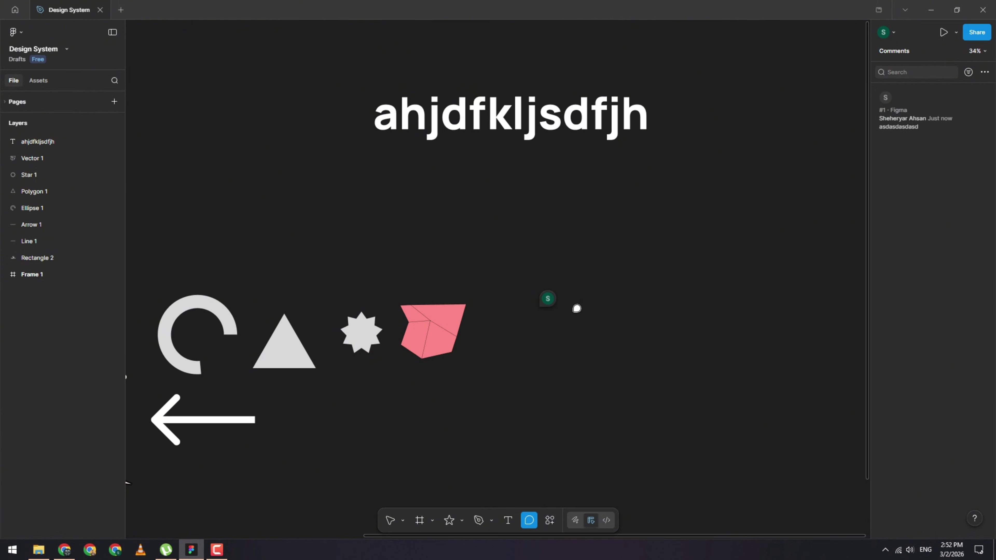
{"action": "mouse_move", "coordinate": [544, 307]}
Step: Search the plugins and widgets for "icon" and look through the community results
{"action": "left_click", "coordinate": [551, 523]}
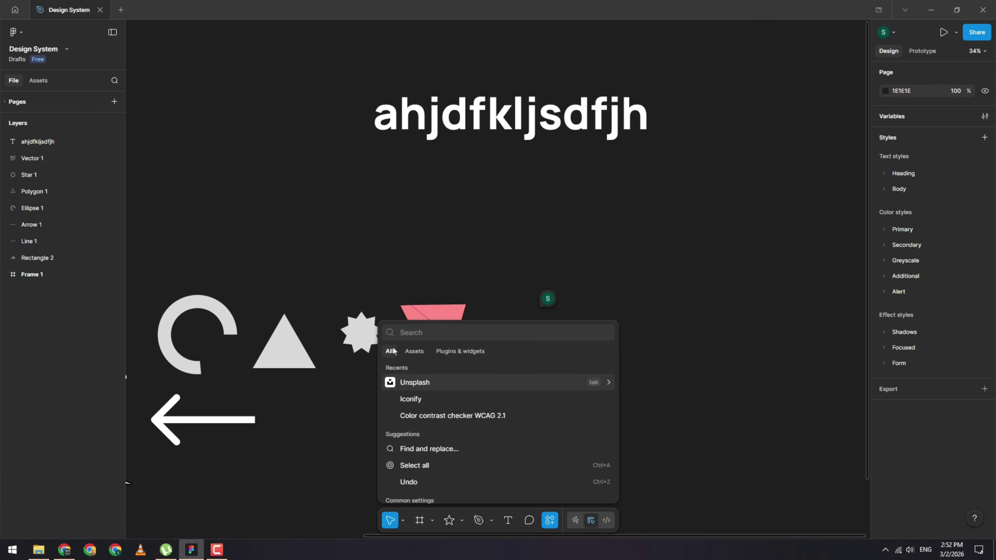
{"action": "left_click", "coordinate": [467, 350]}
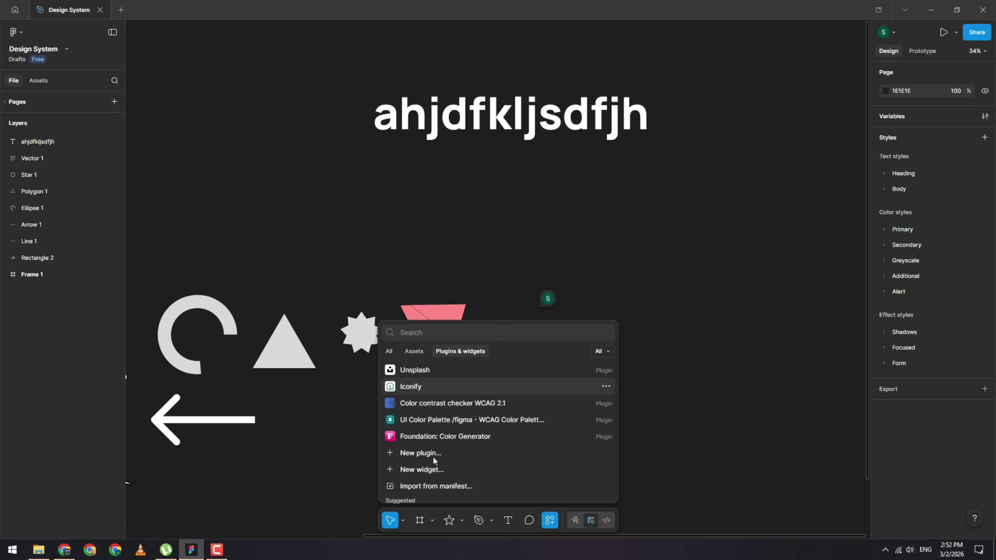
{"action": "left_click", "coordinate": [459, 349]}
{"action": "left_click", "coordinate": [459, 349]}
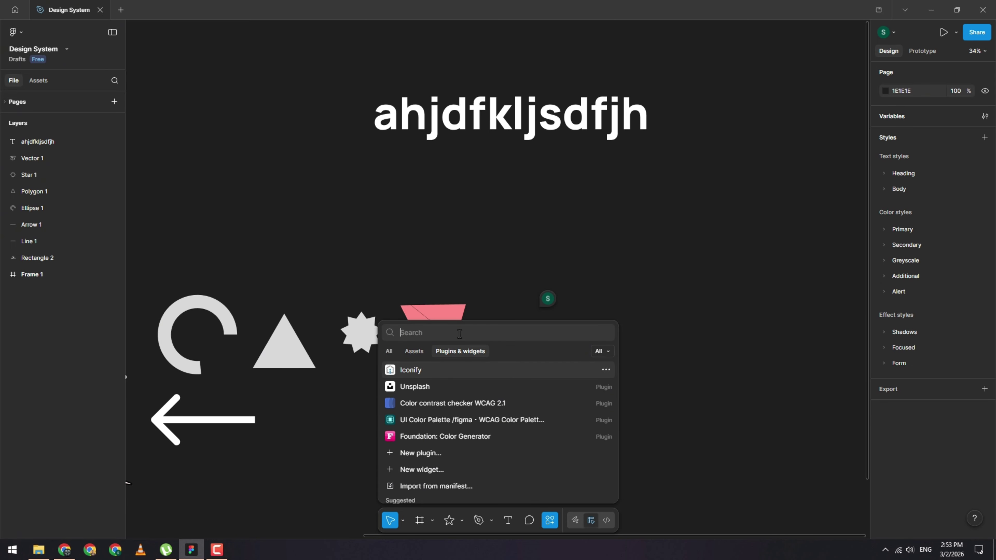
{"action": "type", "text": "icon"}
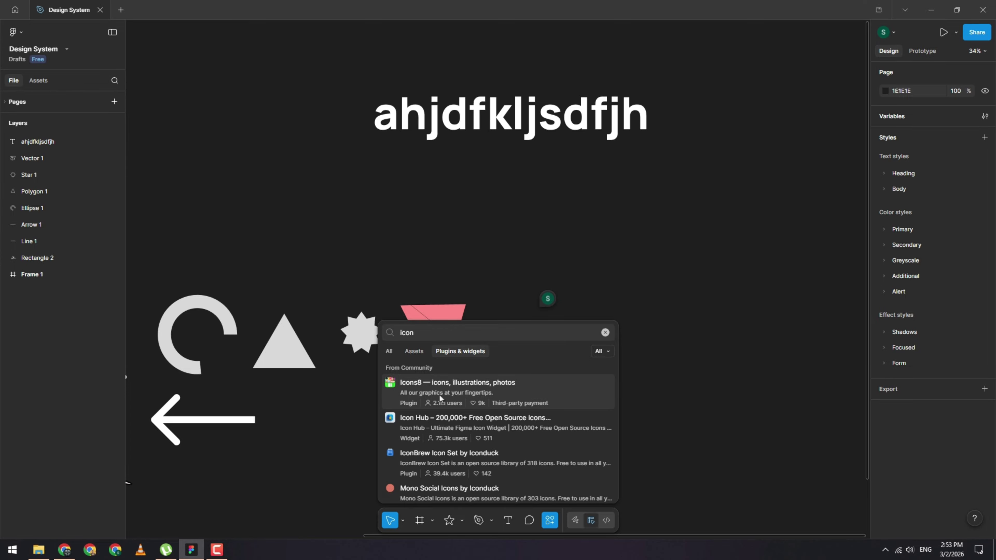
{"action": "scroll", "coordinate": [453, 394], "scroll_direction": "down", "scroll_amount": 4}
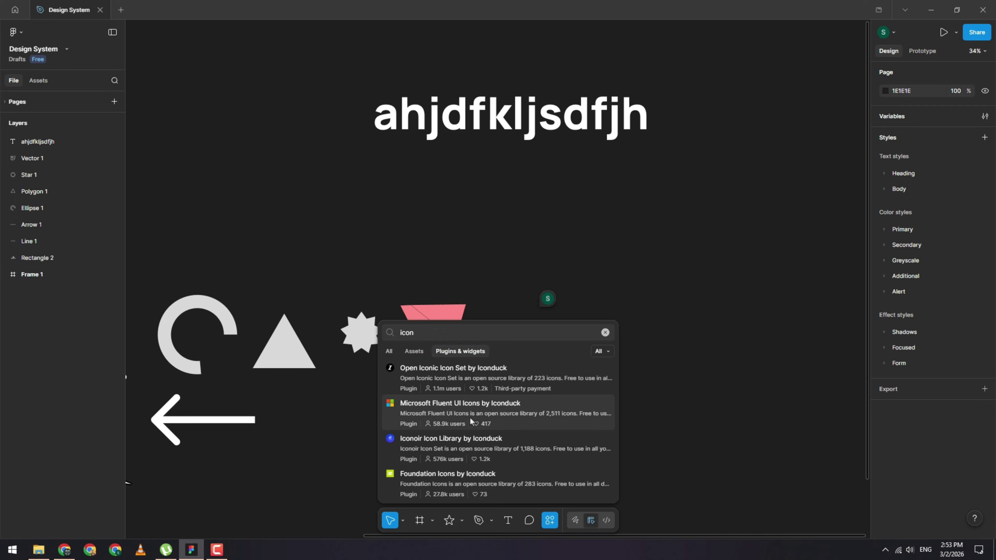
{"action": "scroll", "coordinate": [481, 423], "scroll_direction": "down", "scroll_amount": 10}
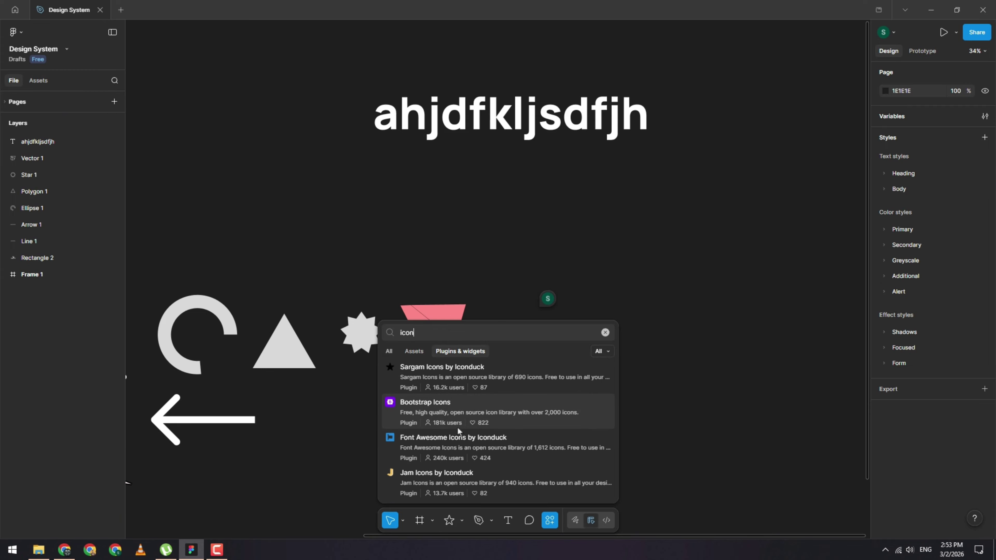
{"action": "scroll", "coordinate": [490, 436], "scroll_direction": "up", "scroll_amount": 14}
Step: Review the Icons8 plugin's description, run the plugin, and move its window clear of the pink shape
{"action": "left_click", "coordinate": [472, 405]}
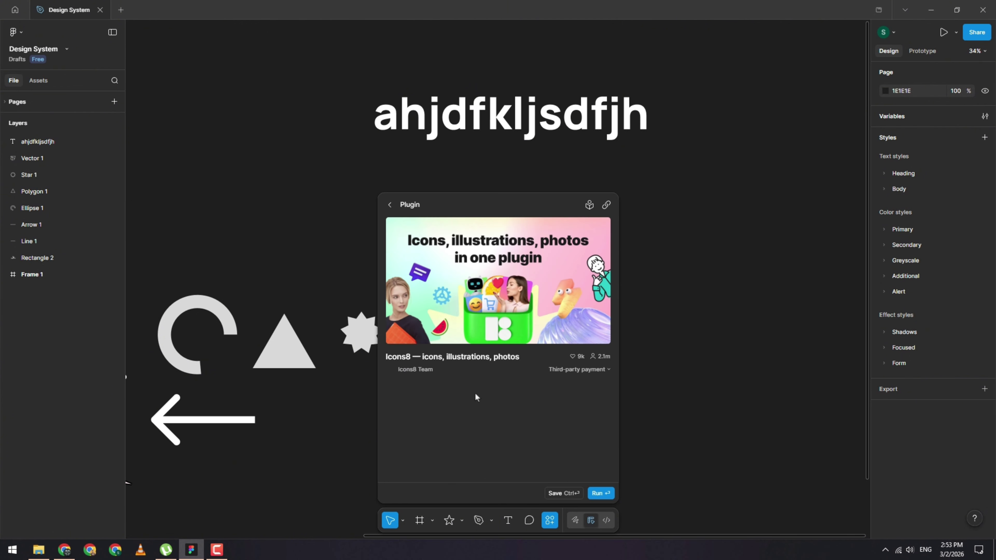
{"action": "scroll", "coordinate": [530, 385], "scroll_direction": "down", "scroll_amount": 6}
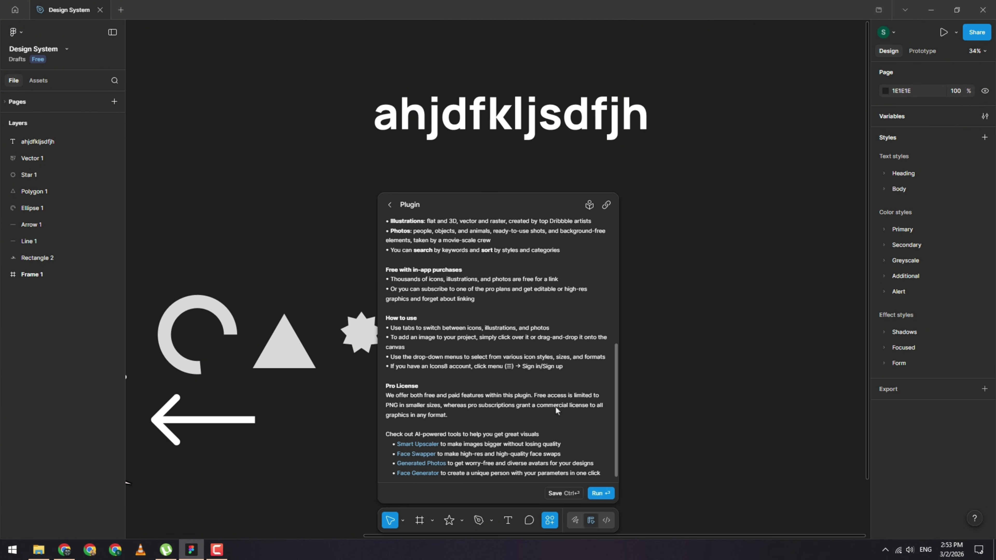
{"action": "scroll", "coordinate": [558, 417], "scroll_direction": "up", "scroll_amount": 6}
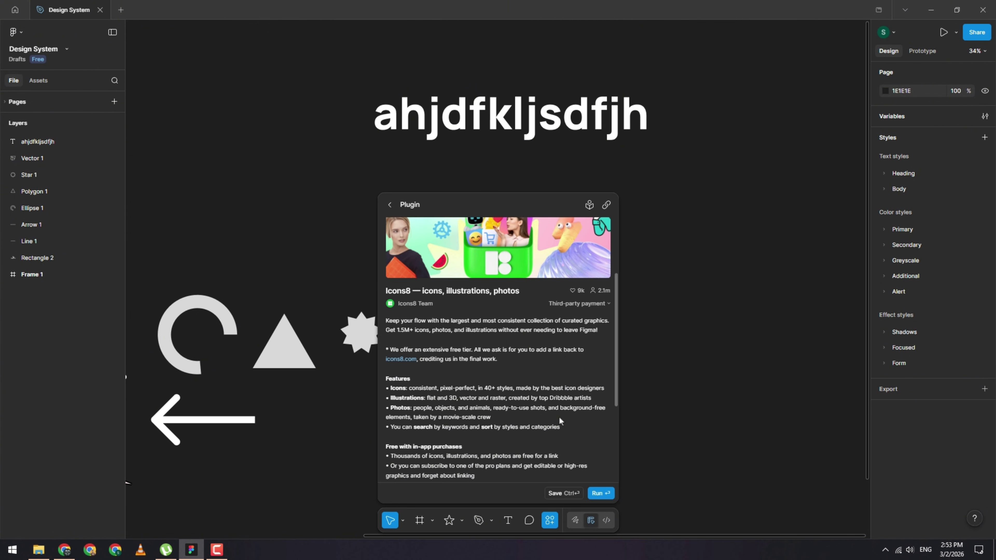
{"action": "left_click", "coordinate": [605, 494]}
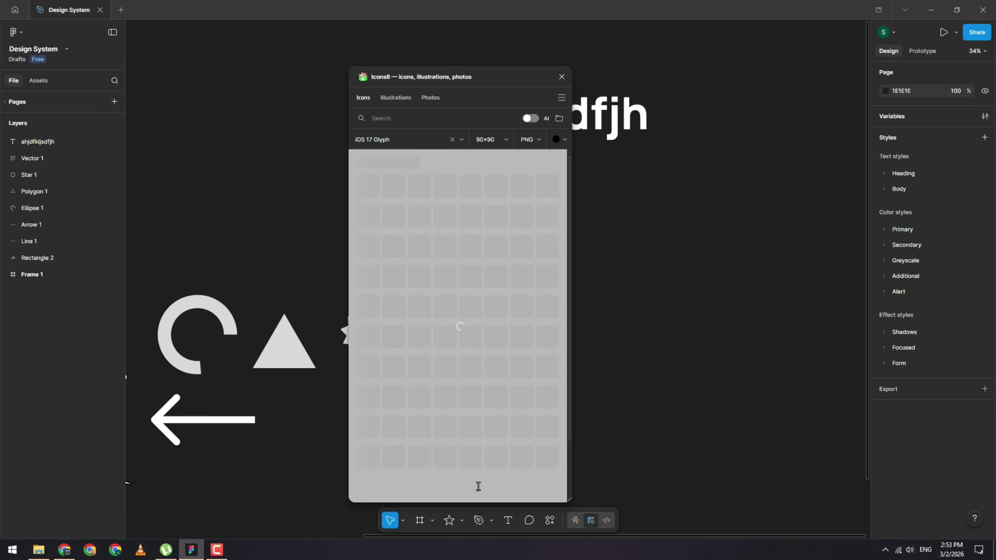
{"action": "left_click_drag", "start_coordinate": [487, 71], "coordinate": [692, 57]}
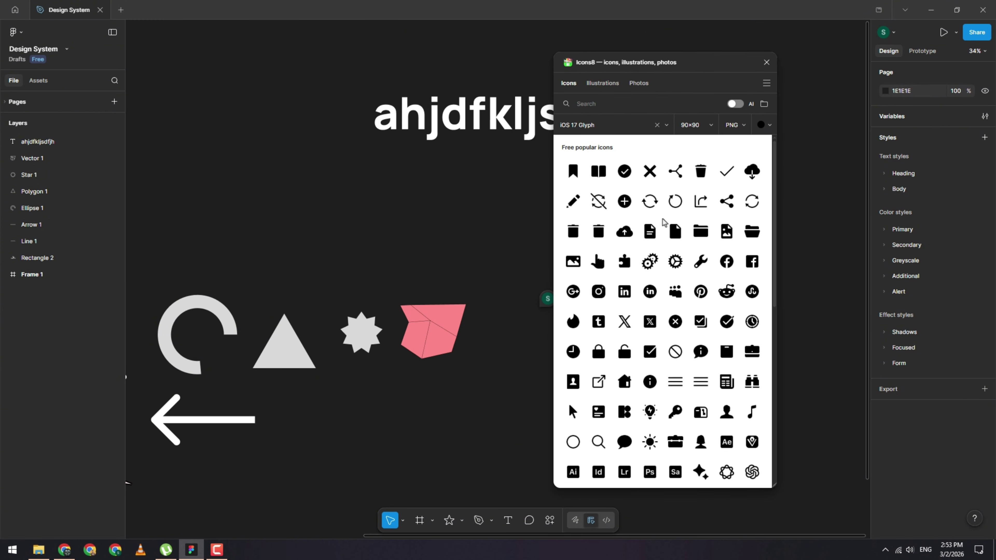
Step: Browse the free popular icons in Icons8, search for "apple", and close the plugin
{"action": "scroll", "coordinate": [673, 255], "scroll_direction": "down", "scroll_amount": 15}
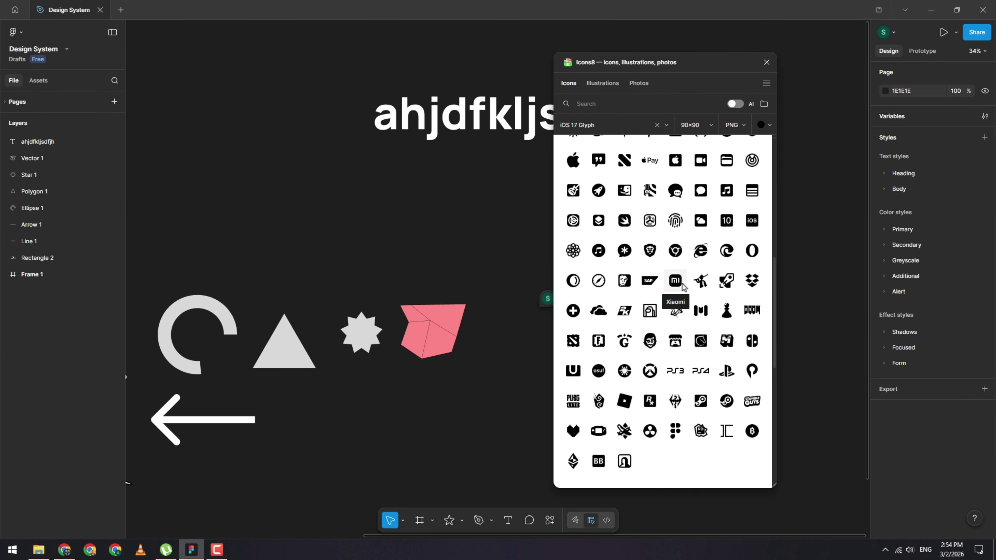
{"action": "scroll", "coordinate": [682, 287], "scroll_direction": "down", "scroll_amount": 8}
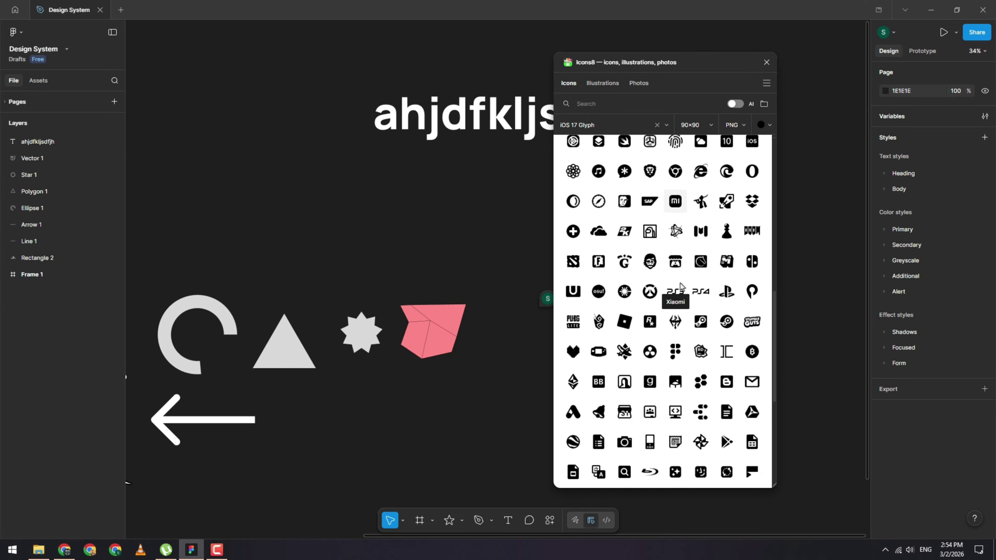
{"action": "left_click", "coordinate": [609, 108]}
{"action": "type", "text": "apple"}
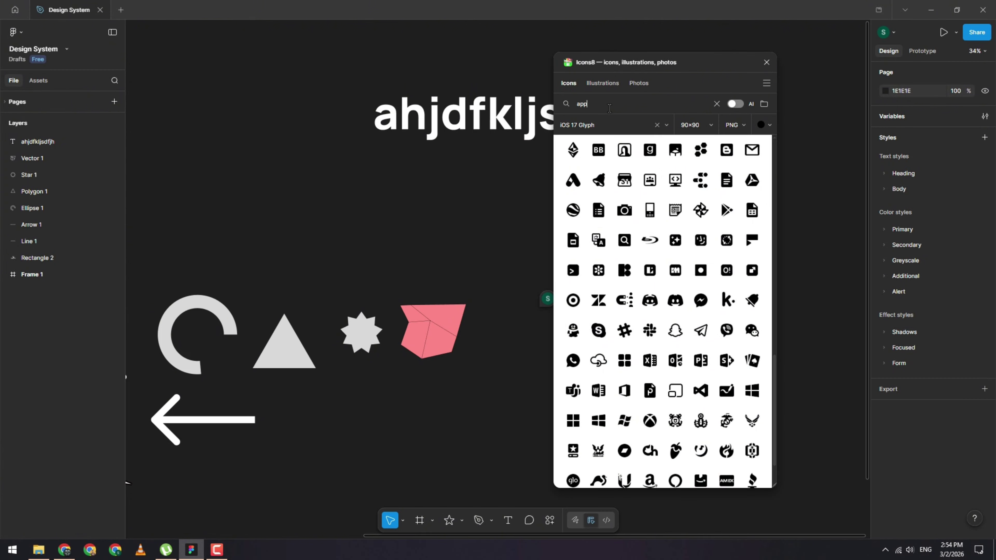
{"action": "key", "text": "Return"}
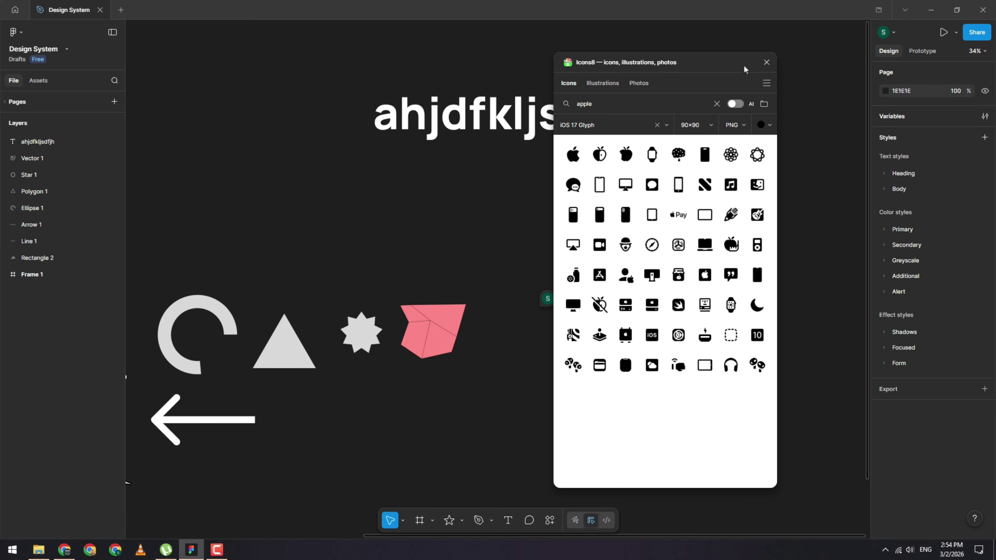
{"action": "left_click", "coordinate": [767, 64]}
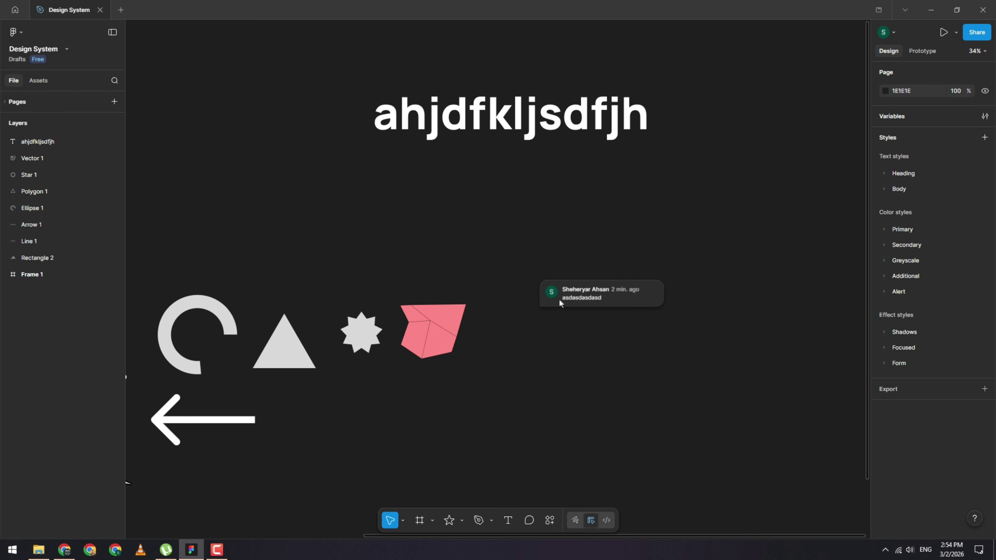
Step: Open the comment beside the pink shape, check its thread options, mark it as resolved, and dismiss the notification
{"action": "left_click", "coordinate": [561, 305]}
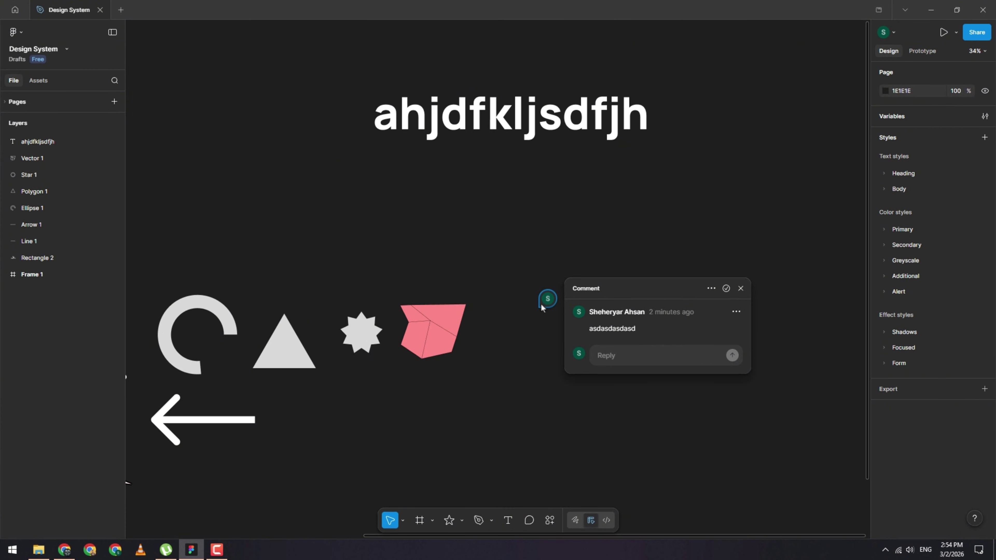
{"action": "left_click", "coordinate": [711, 289]}
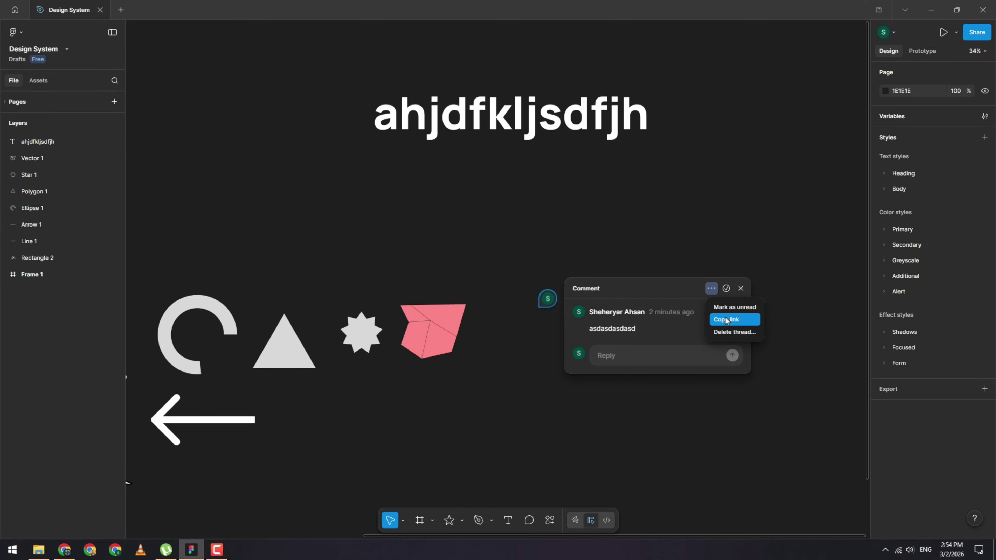
{"action": "left_click", "coordinate": [728, 294]}
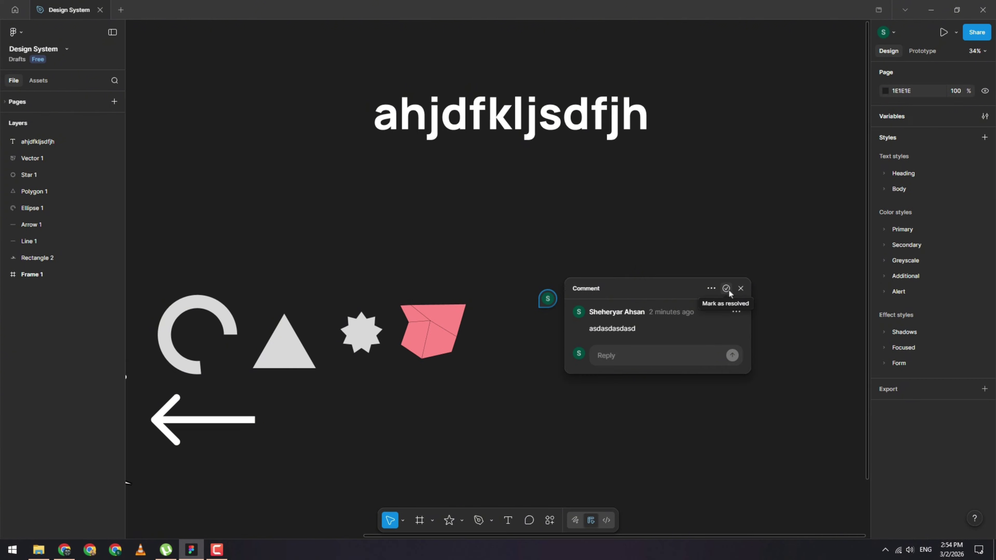
{"action": "left_click", "coordinate": [727, 289]}
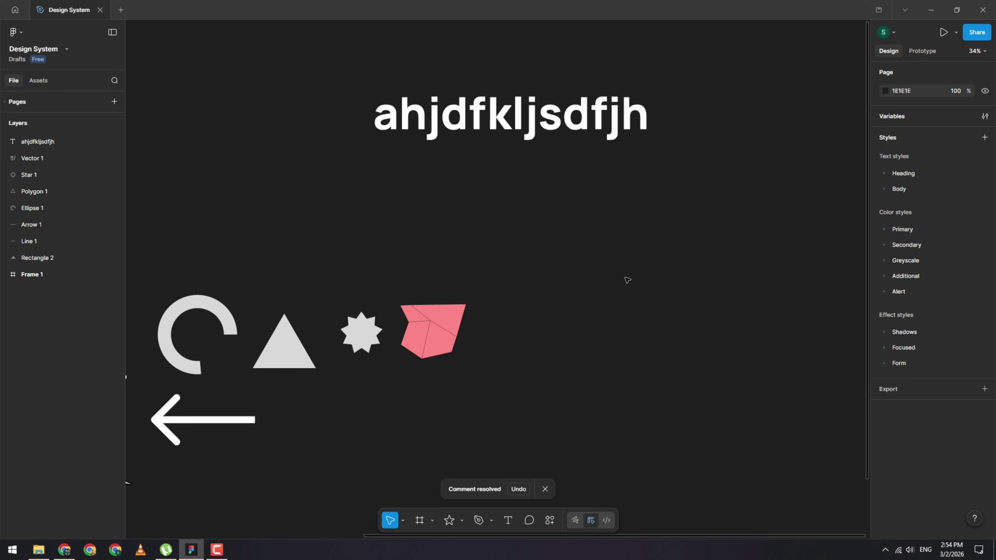
{"action": "left_click", "coordinate": [545, 488]}
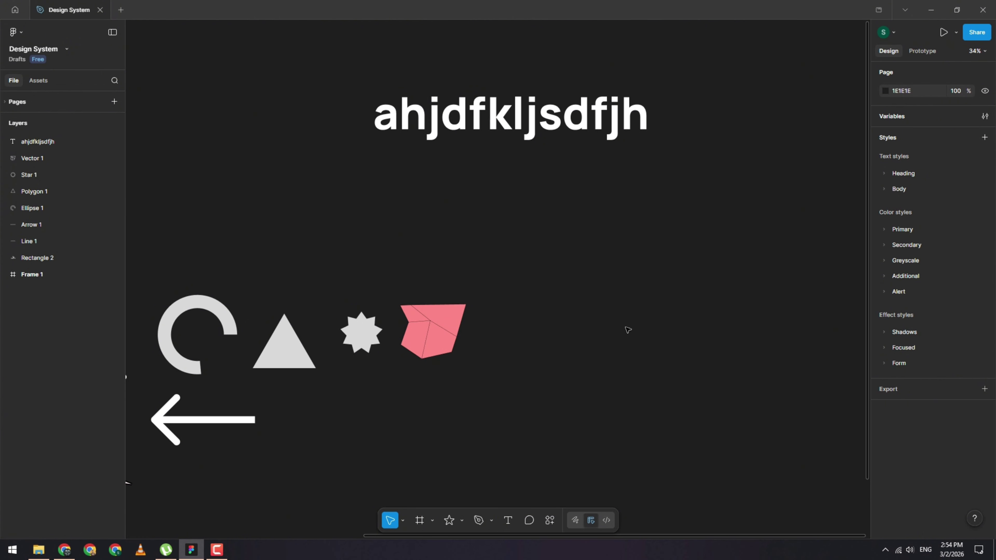
Step: Switch to Draw mode and draw an open Pen path below the pink shape, starting with a curve and continuing with straight segments
{"action": "scroll", "coordinate": [596, 316], "scroll_direction": "down", "scroll_amount": 5}
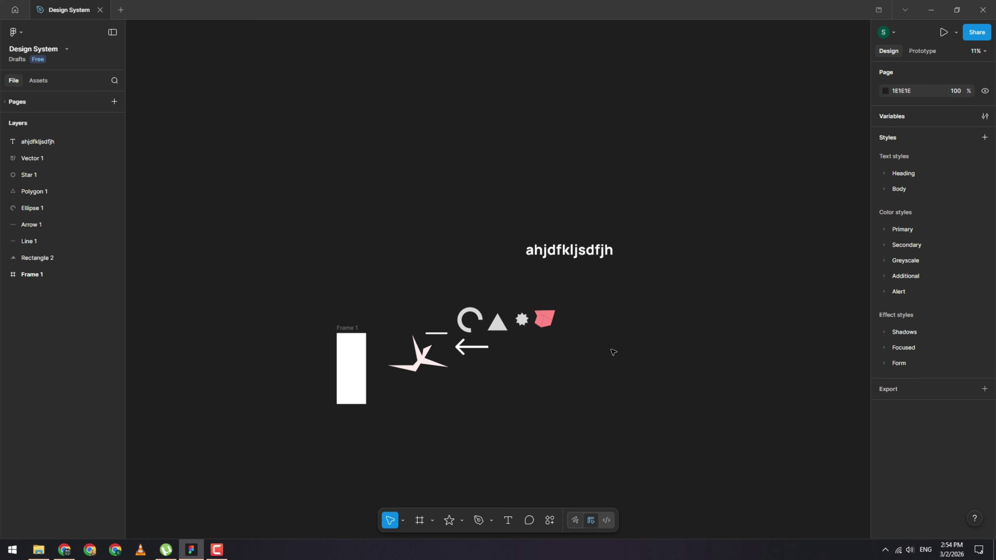
{"action": "key", "text": "shift+d"}
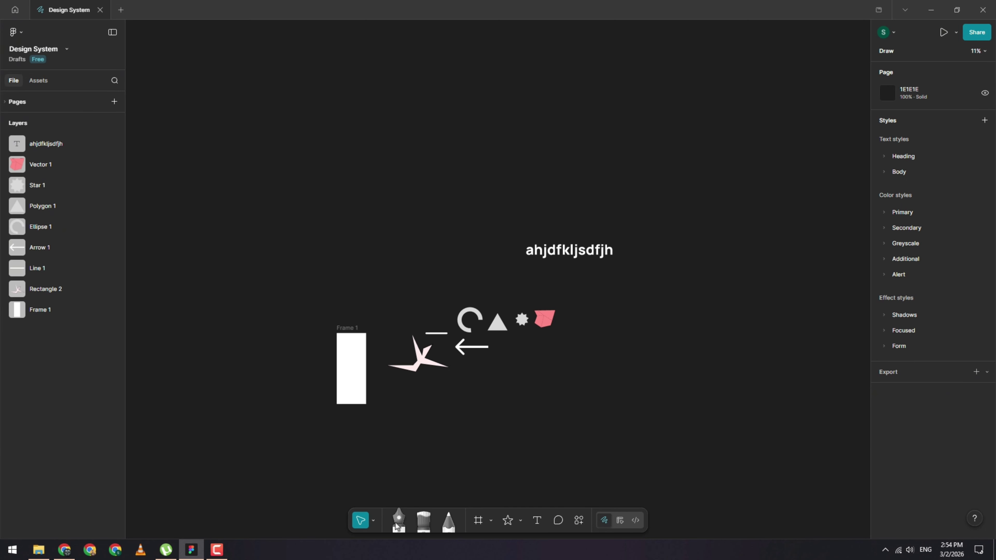
{"action": "scroll", "coordinate": [581, 333], "scroll_direction": "up", "scroll_amount": 3}
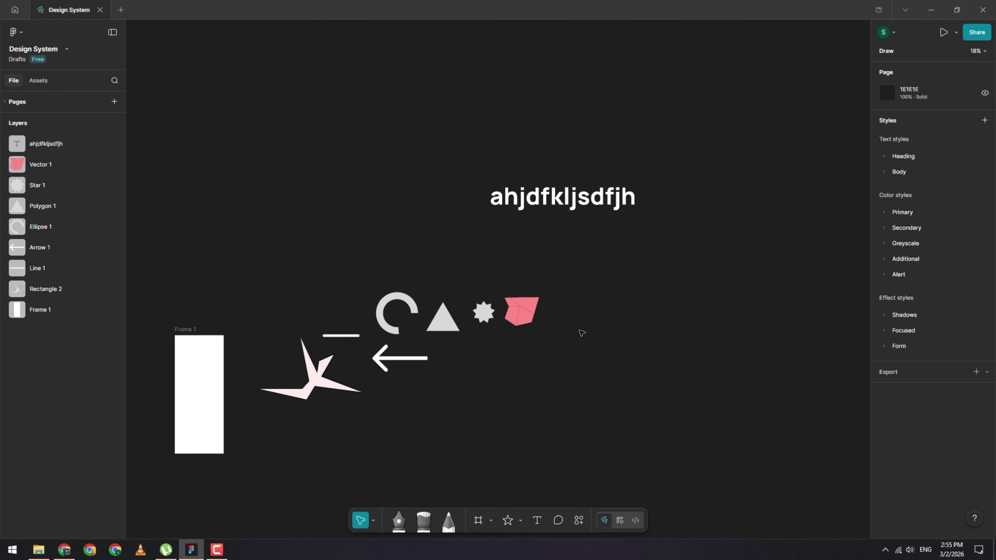
{"action": "scroll", "coordinate": [485, 397], "scroll_direction": "left", "scroll_amount": 2}
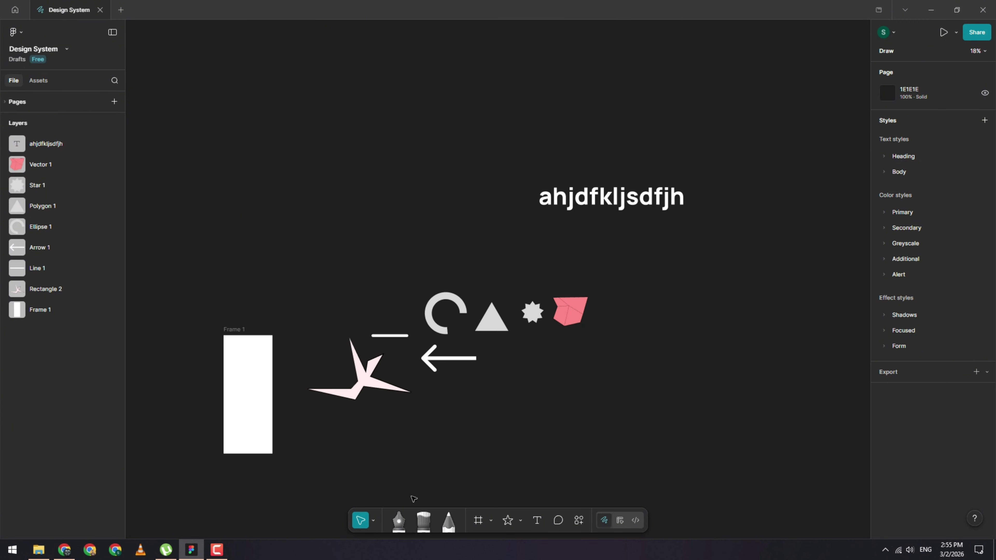
{"action": "left_click", "coordinate": [399, 518]}
{"action": "left_click", "coordinate": [568, 392]}
{"action": "left_click_drag", "start_coordinate": [677, 404], "coordinate": [638, 365]}
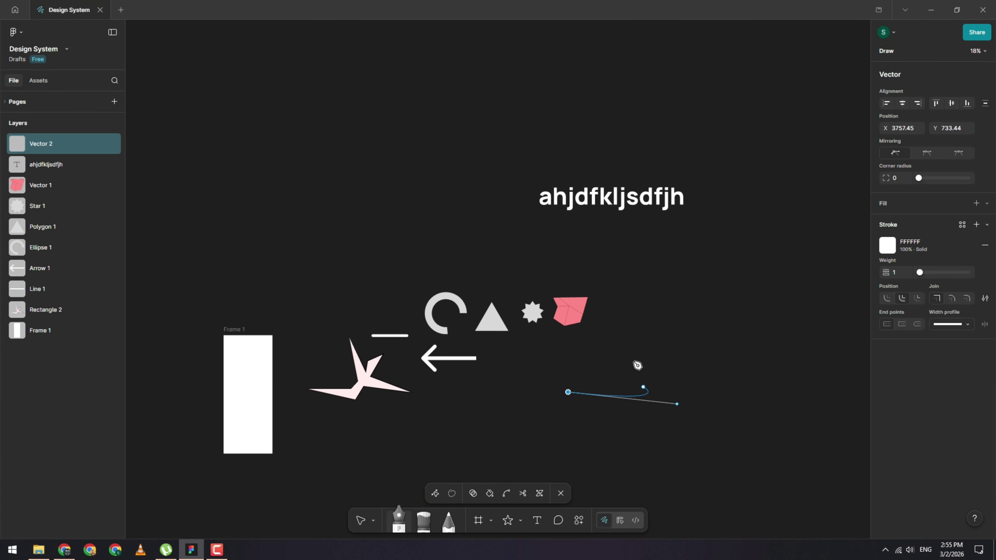
{"action": "left_click", "coordinate": [634, 343]}
{"action": "left_click", "coordinate": [709, 339]}
{"action": "left_click", "coordinate": [680, 432]}
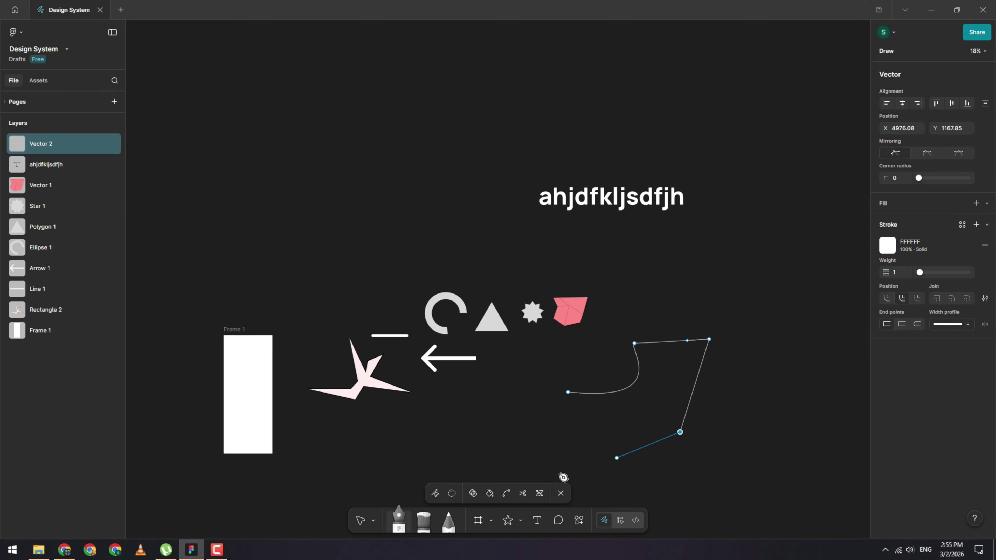
Step: Paint three freehand Brush strokes around the right side of the pen path and add one diagonal Pencil stroke beside them
{"action": "left_click", "coordinate": [423, 519]}
{"action": "left_click_drag", "start_coordinate": [745, 259], "coordinate": [682, 360]}
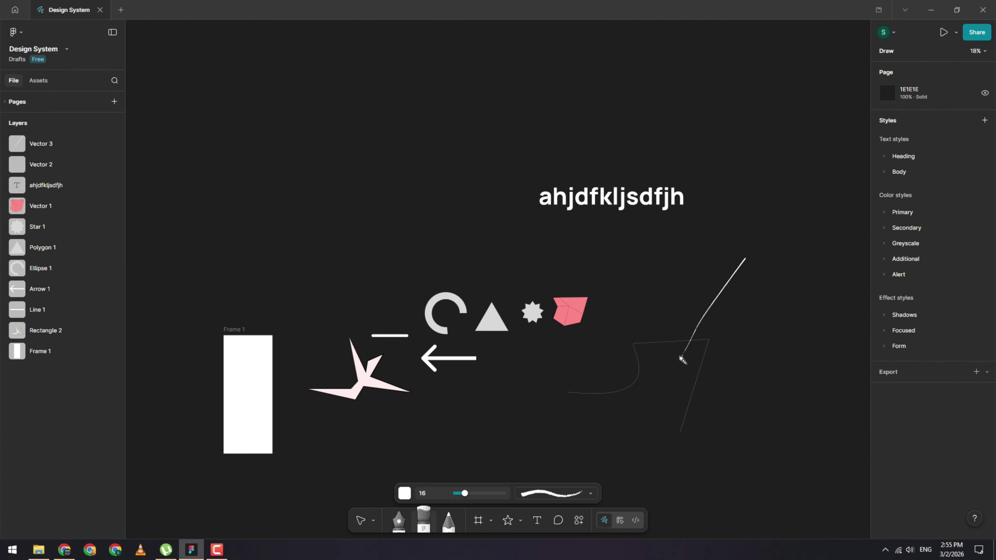
{"action": "left_click_drag", "start_coordinate": [716, 413], "coordinate": [695, 456]}
{"action": "left_click_drag", "start_coordinate": [772, 303], "coordinate": [700, 383]}
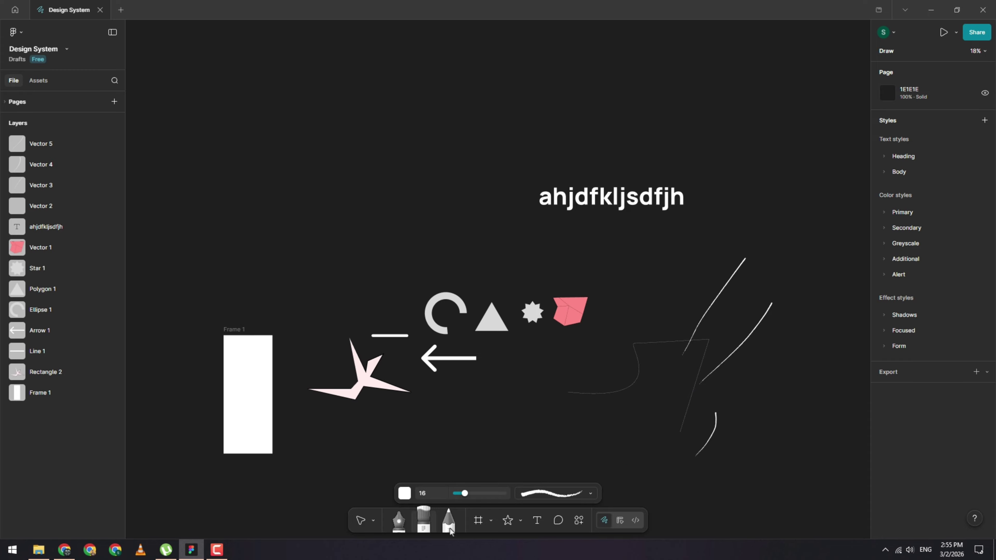
{"action": "left_click", "coordinate": [449, 522]}
{"action": "left_click_drag", "start_coordinate": [800, 291], "coordinate": [714, 376]}
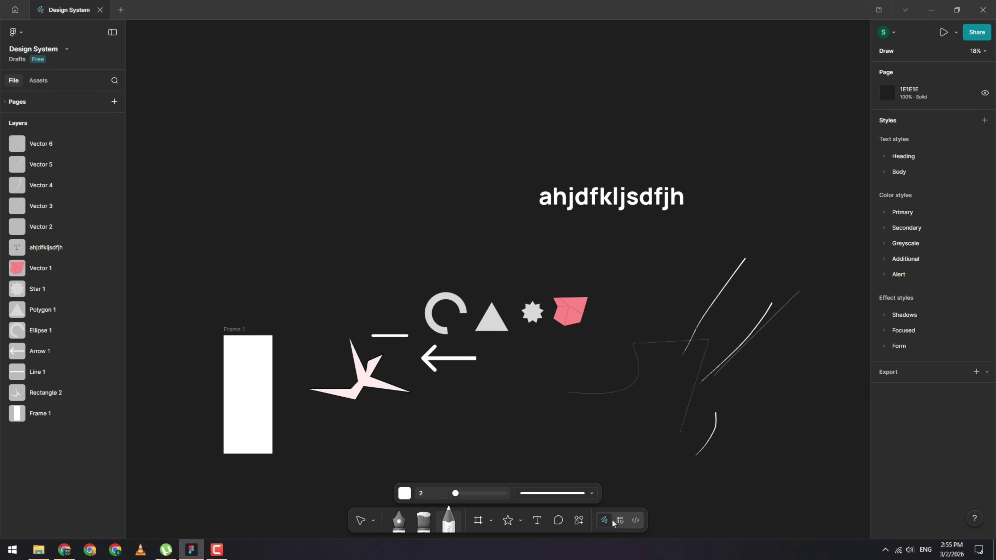
Step: Return to Design mode, draw one more Pencil stroke, and delete all the pen, brush and pencil strokes beside the shapes
{"action": "left_click", "coordinate": [621, 523]}
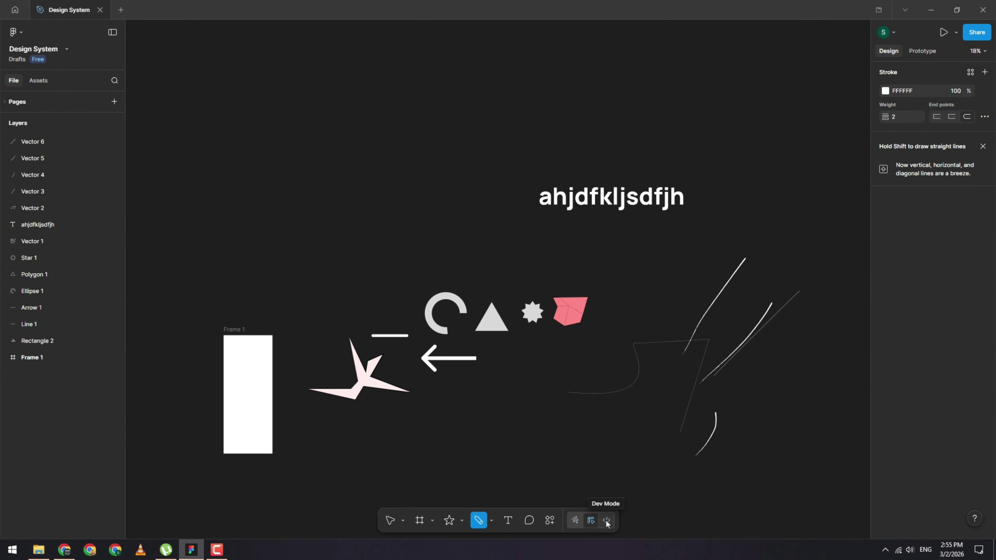
{"action": "mouse_move", "coordinate": [849, 453]}
{"action": "left_mouse_down"}
{"action": "mouse_move", "coordinate": [814, 423]}
{"action": "mouse_move", "coordinate": [747, 397]}
{"action": "left_mouse_up"}
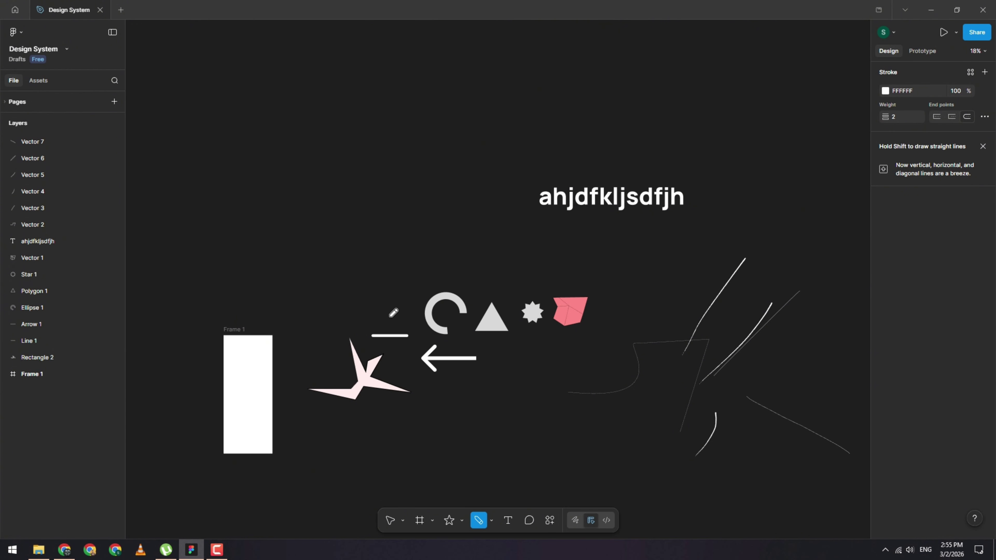
{"action": "left_click", "coordinate": [390, 521]}
{"action": "left_click_drag", "start_coordinate": [825, 476], "coordinate": [666, 300]}
{"action": "key", "text": "Delete"}
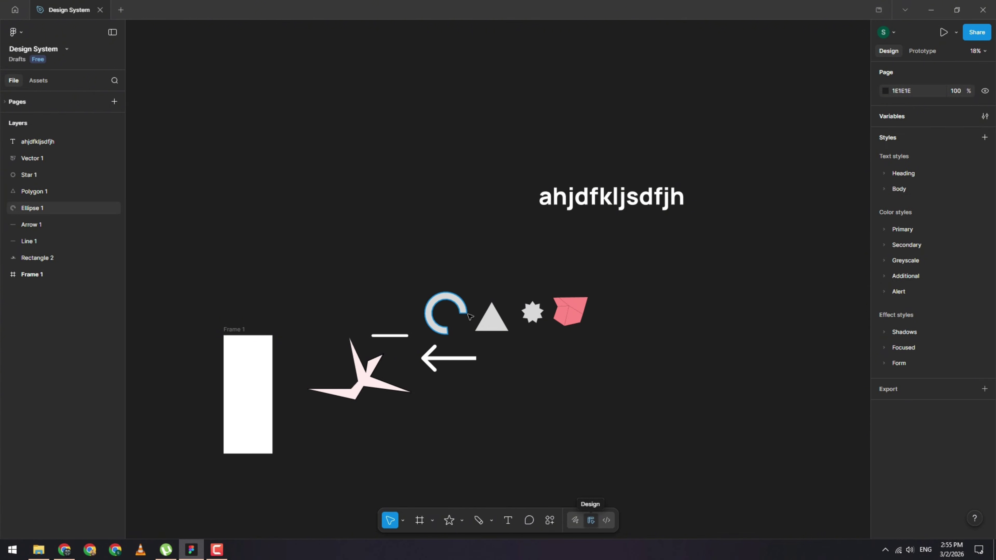
Step: Look over the Prototype settings, including with Frame 1 on the canvas, and return to the Design settings
{"action": "scroll", "coordinate": [370, 235], "scroll_direction": "down", "scroll_amount": 3}
{"action": "scroll", "coordinate": [380, 226], "scroll_direction": "up", "scroll_amount": 1}
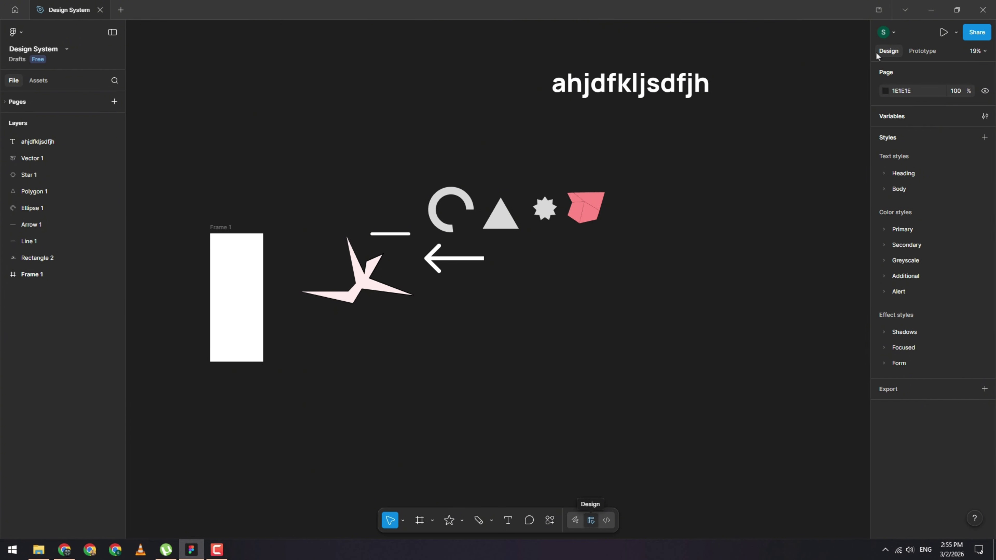
{"action": "left_click", "coordinate": [911, 51]}
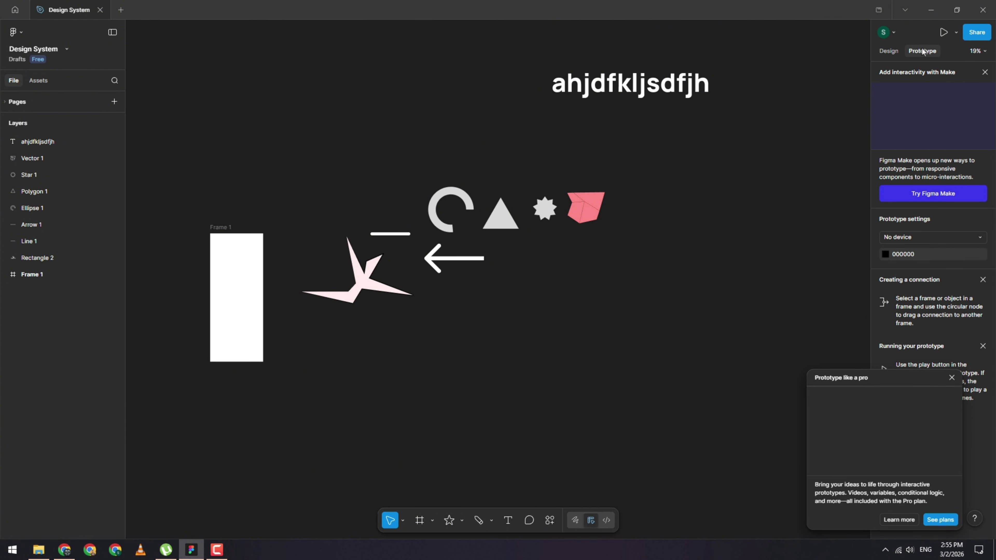
{"action": "left_click", "coordinate": [239, 285]}
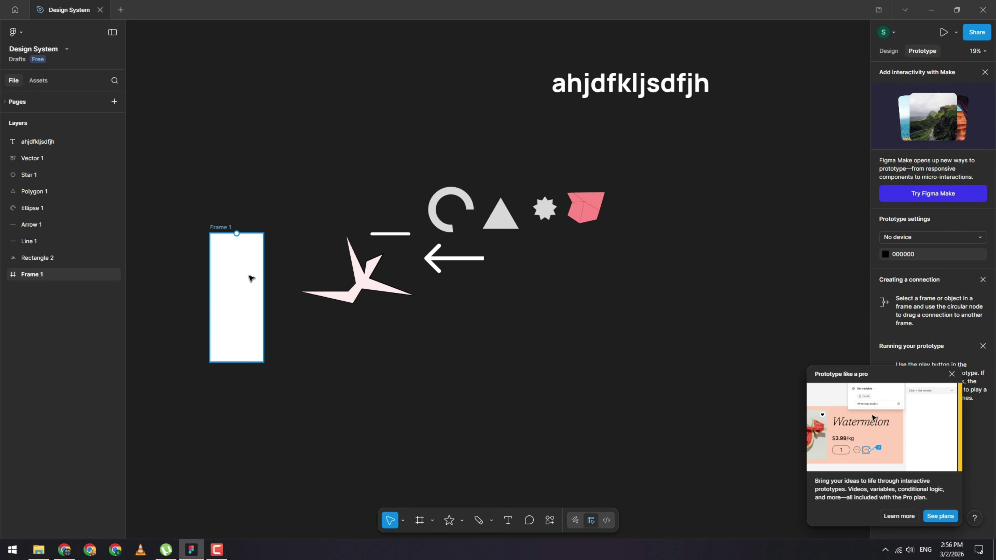
{"action": "key", "text": "Escape"}
{"action": "left_click", "coordinate": [887, 52]}
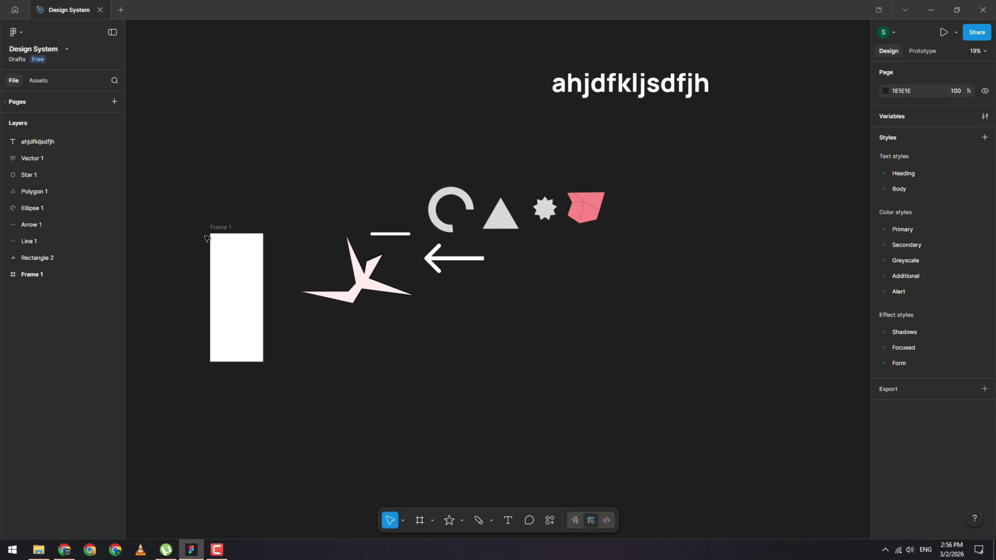
Step: Select Frame 1 to examine its design properties and open its name for editing on the canvas
{"action": "left_click", "coordinate": [227, 232]}
{"action": "scroll", "coordinate": [227, 231], "scroll_direction": "up", "scroll_amount": 3}
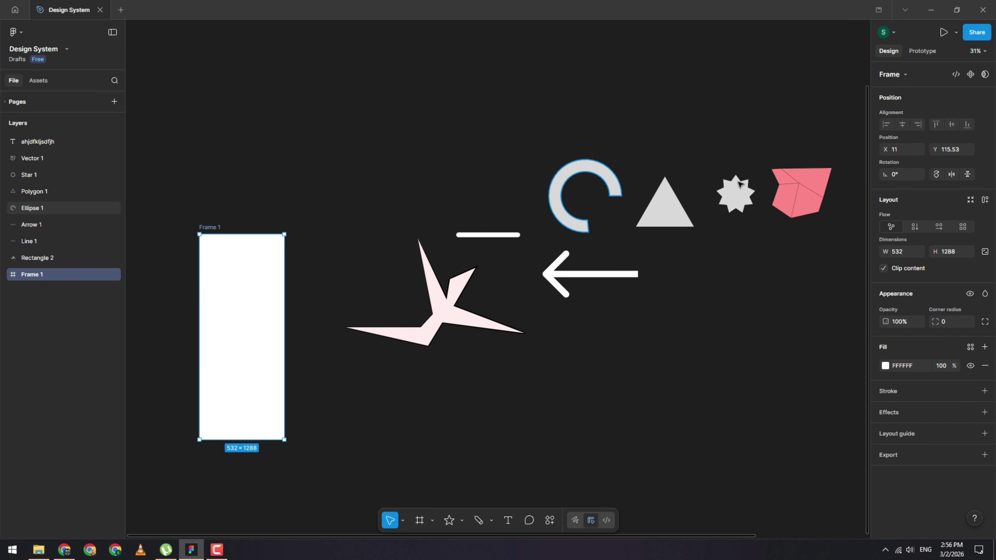
{"action": "scroll", "coordinate": [349, 279], "scroll_direction": "up", "scroll_amount": 2}
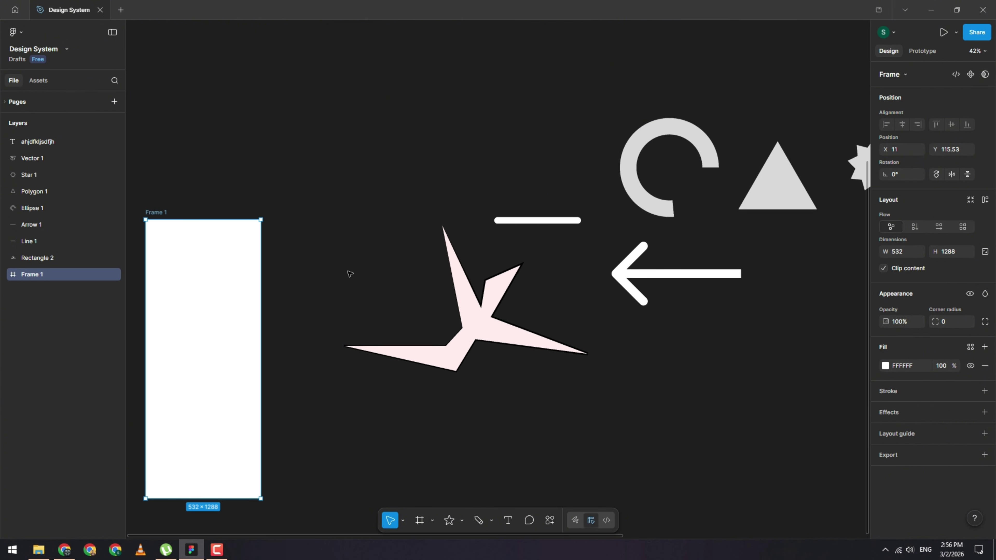
{"action": "scroll", "coordinate": [351, 267], "scroll_direction": "left", "scroll_amount": 2}
{"action": "scroll", "coordinate": [356, 255], "scroll_direction": "left", "scroll_amount": 3}
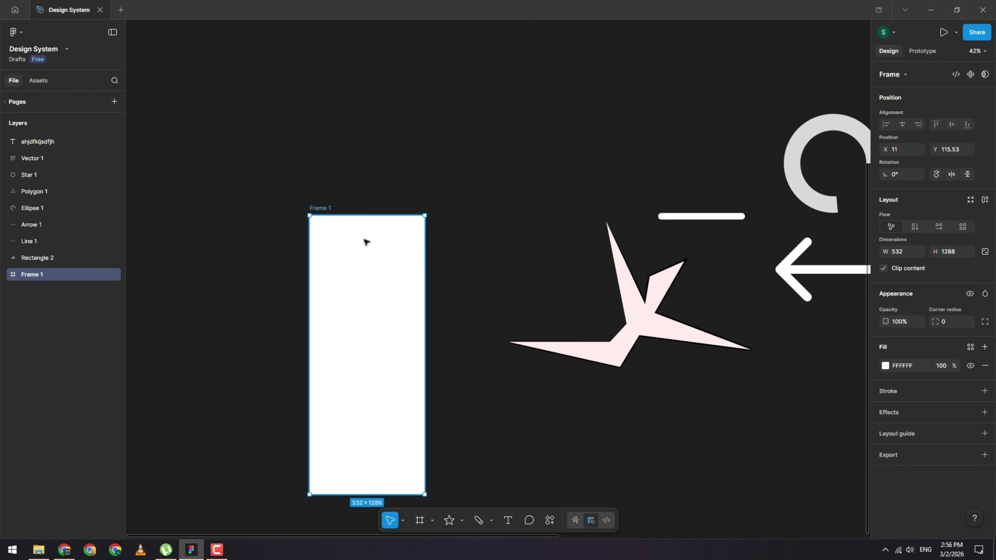
{"action": "scroll", "coordinate": [374, 237], "scroll_direction": "down", "scroll_amount": 5}
{"action": "scroll", "coordinate": [580, 168], "scroll_direction": "up", "scroll_amount": 2}
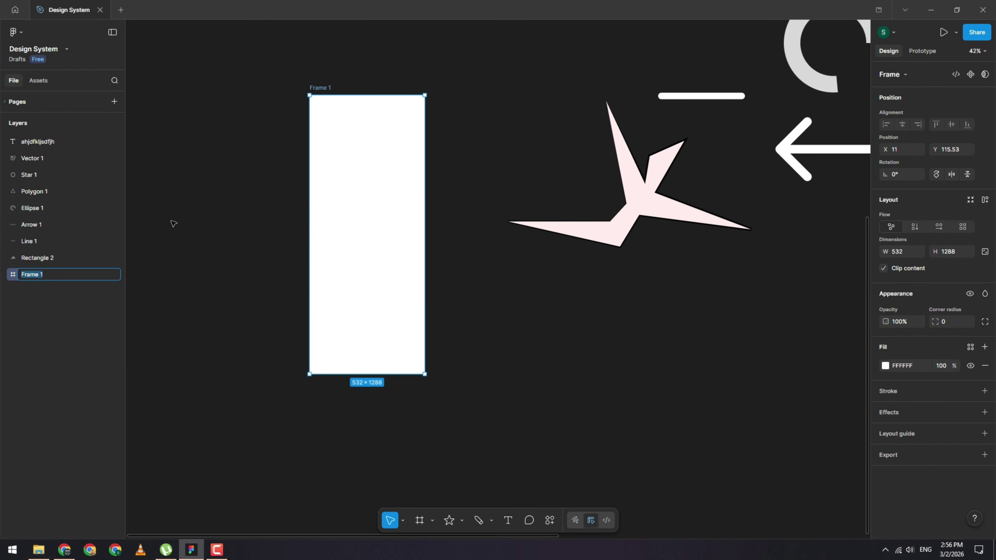
{"action": "double_click", "coordinate": [321, 88]}
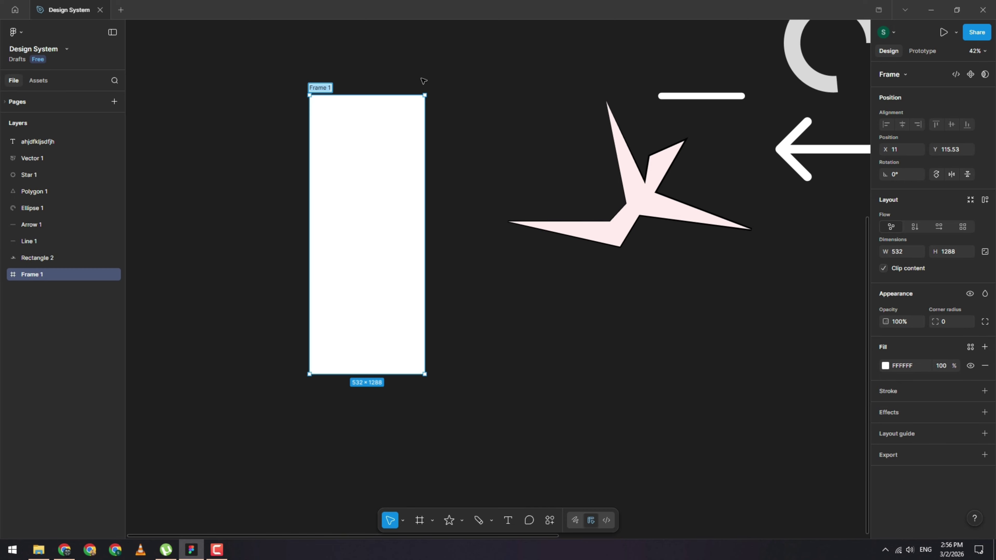
Step: Convert Frame 1 into a section and change it back to a frame
{"action": "left_click", "coordinate": [892, 74]}
{"action": "left_click", "coordinate": [891, 74]}
{"action": "left_click", "coordinate": [913, 77]}
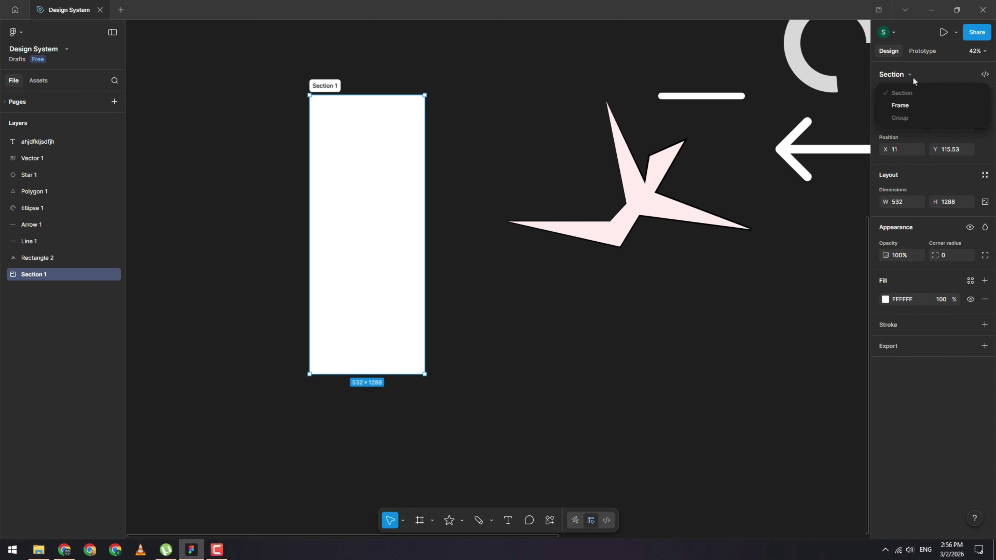
{"action": "left_click", "coordinate": [906, 104]}
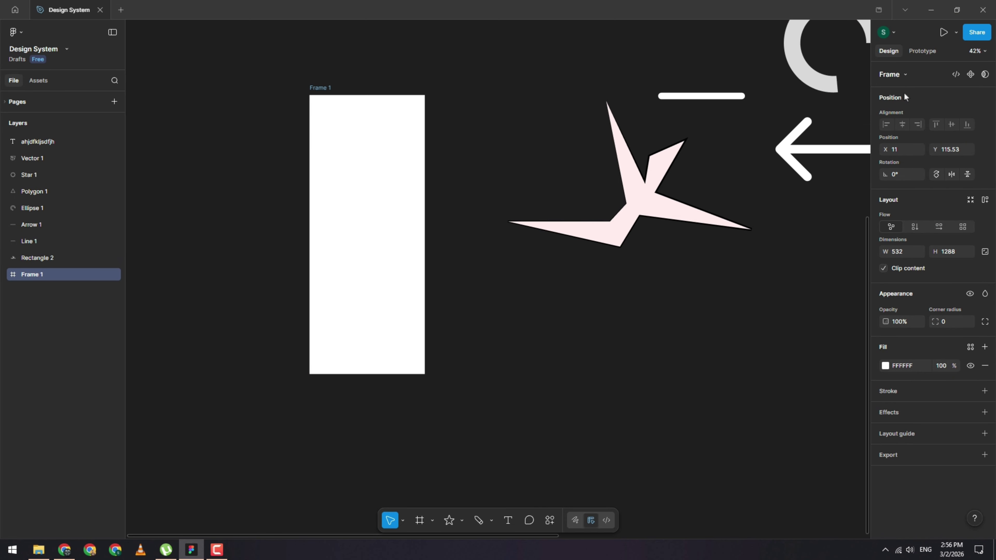
Step: Browse the frame size presets and resize Frame 1 to the iPhone 17 preset, 402 × 874
{"action": "left_click", "coordinate": [902, 74]}
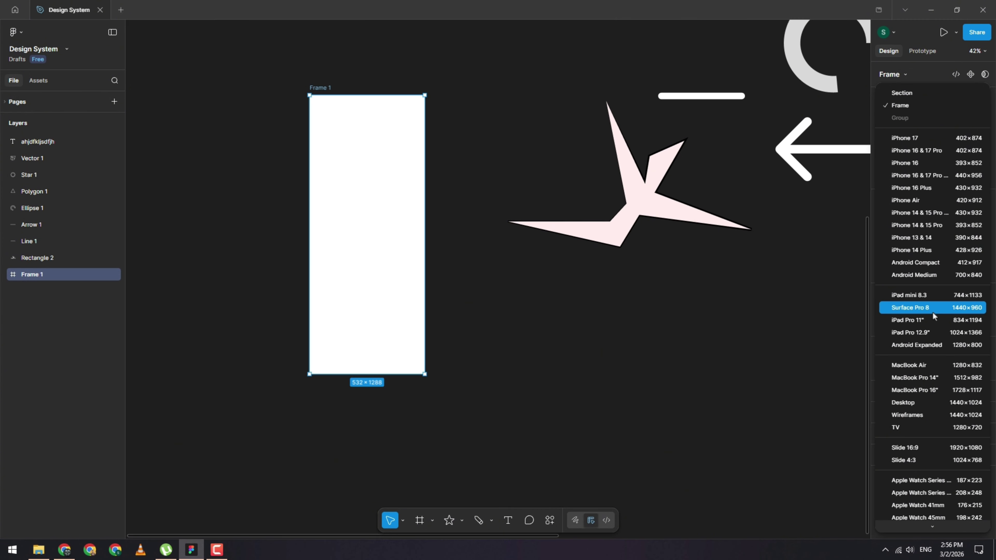
{"action": "scroll", "coordinate": [930, 192], "scroll_direction": "down", "scroll_amount": 10}
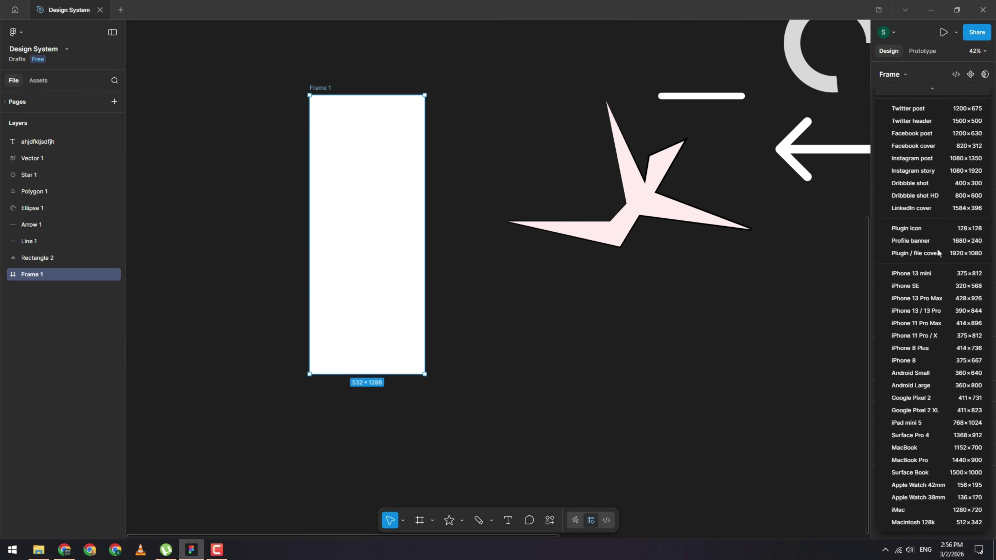
{"action": "scroll", "coordinate": [932, 287], "scroll_direction": "up", "scroll_amount": 10}
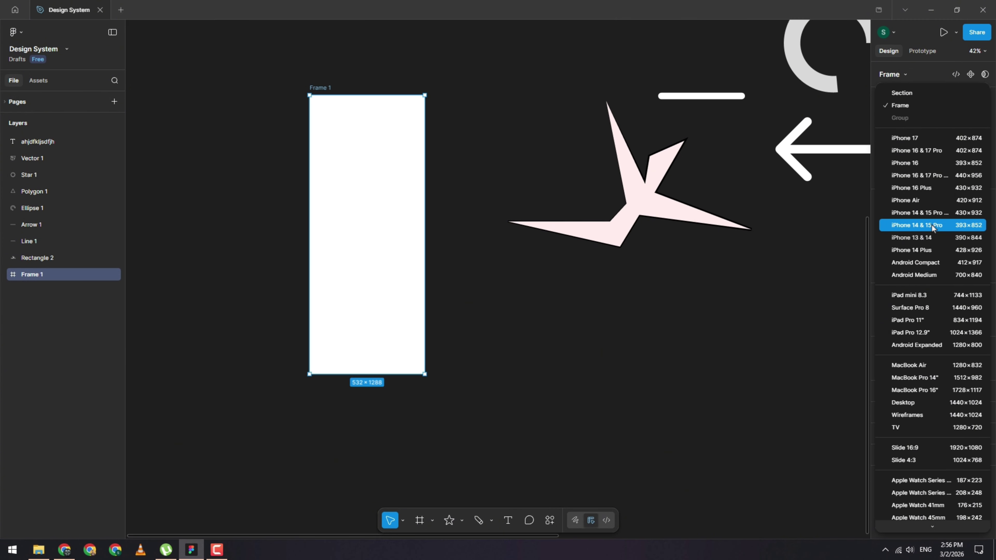
{"action": "left_click", "coordinate": [944, 142]}
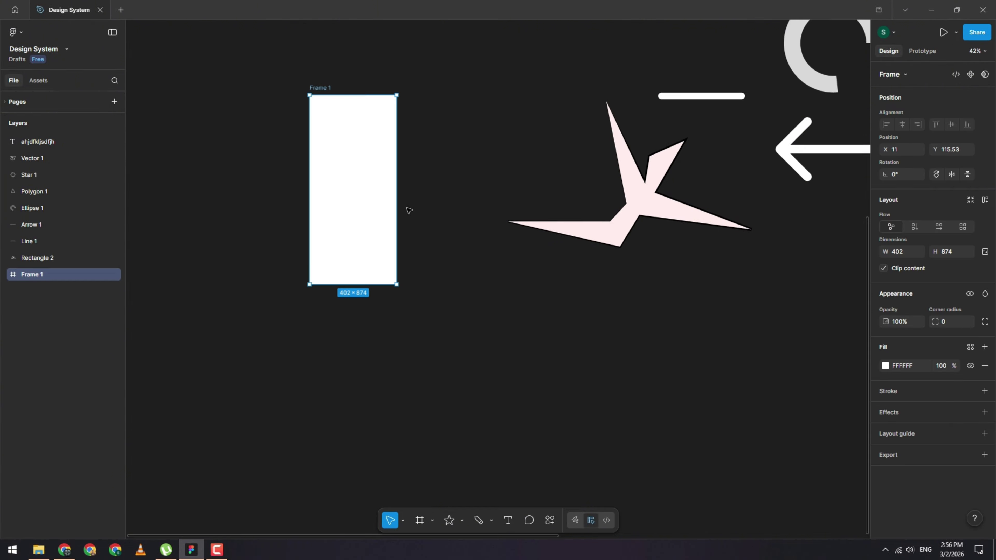
Step: Check the preset now applied to Frame 1, close the preset list, and deselect the frame
{"action": "left_click", "coordinate": [909, 74]}
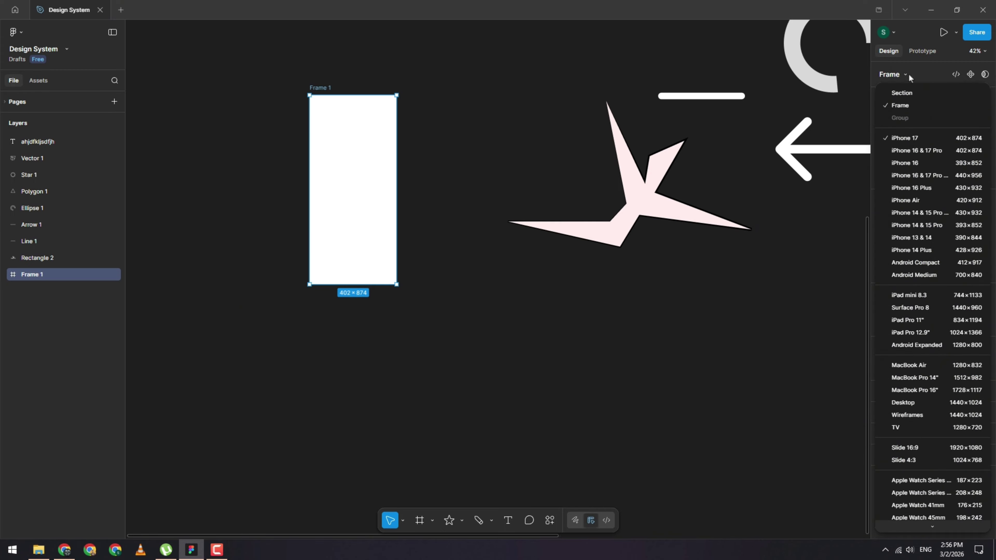
{"action": "left_click", "coordinate": [910, 74]}
{"action": "left_click", "coordinate": [887, 78]}
{"action": "key", "text": "Escape"}
{"action": "key", "text": "Escape"}
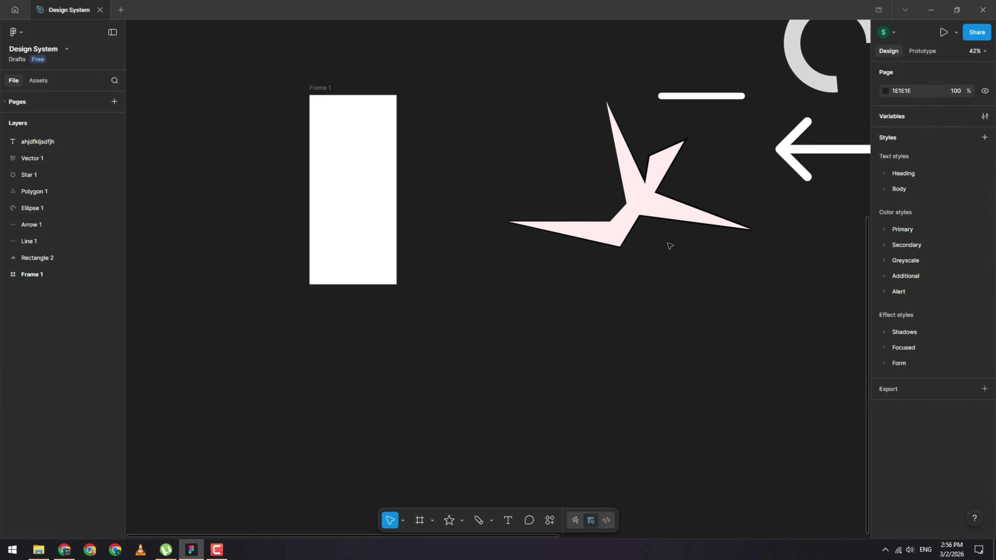
Step: Examine the type shown for the spiky pink vector shape and compare it with Frame 1's type and preset options
{"action": "left_click", "coordinate": [649, 170]}
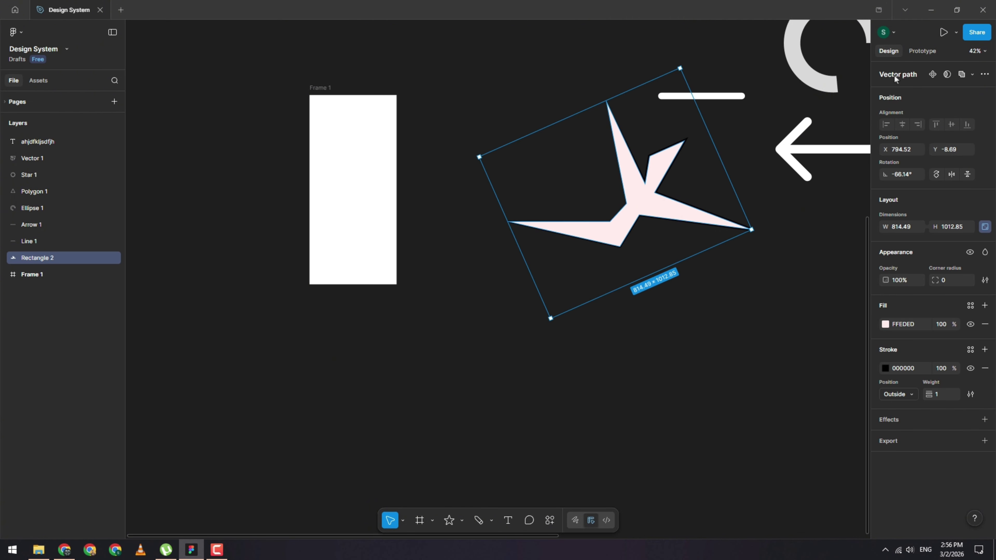
{"action": "left_click", "coordinate": [360, 138]}
{"action": "scroll", "coordinate": [364, 155], "scroll_direction": "up", "scroll_amount": 1}
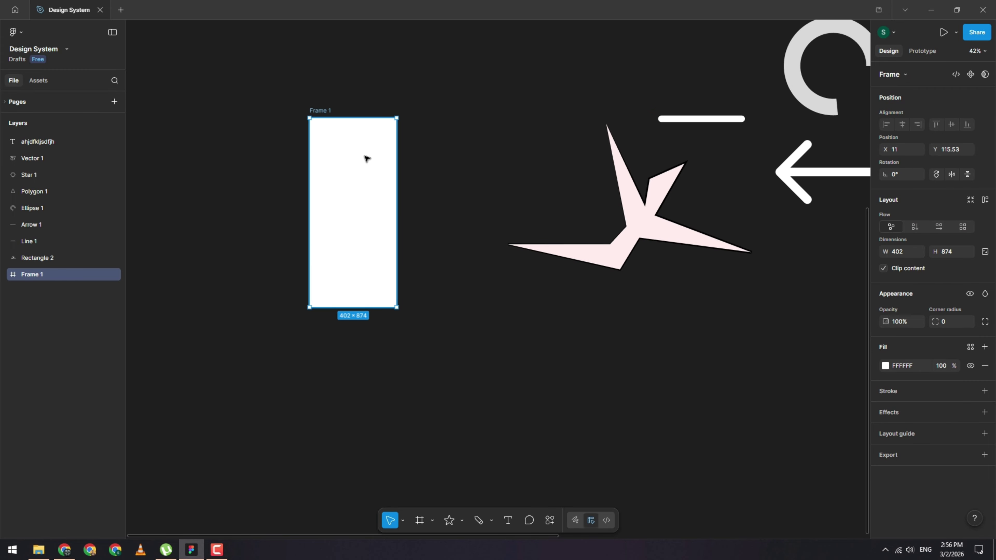
{"action": "scroll", "coordinate": [366, 158], "scroll_direction": "up", "scroll_amount": 2}
{"action": "left_click", "coordinate": [908, 75]}
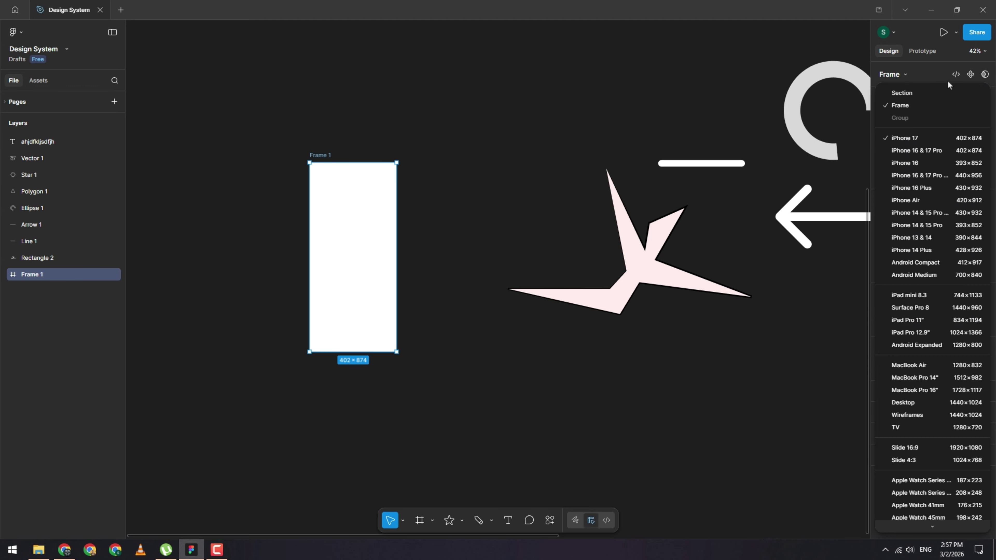
{"action": "left_click", "coordinate": [938, 74]}
Step: Examine Frame 1's name on the canvas and in the layers, and review its type and preset options again
{"action": "double_click", "coordinate": [325, 155]}
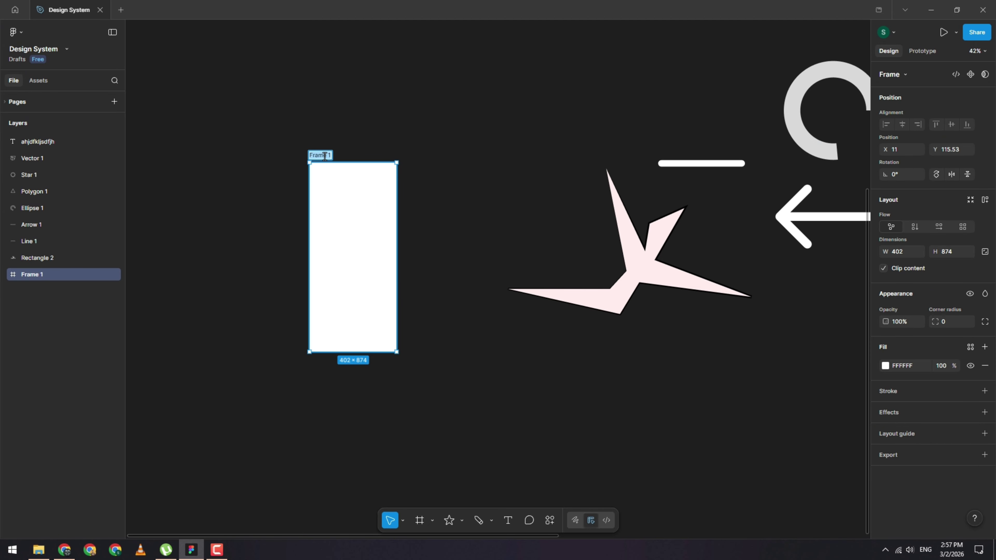
{"action": "left_click", "coordinate": [34, 275]}
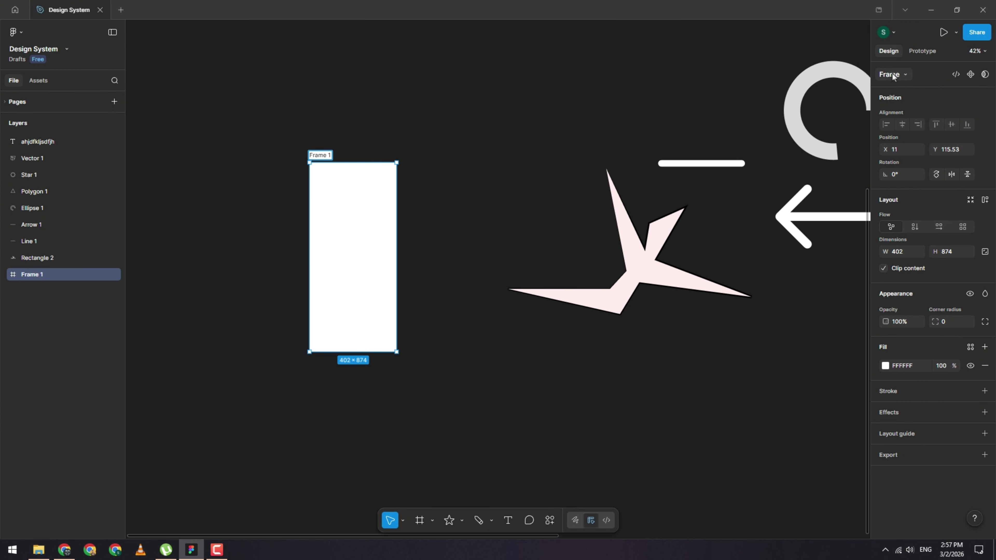
{"action": "left_click", "coordinate": [905, 75]}
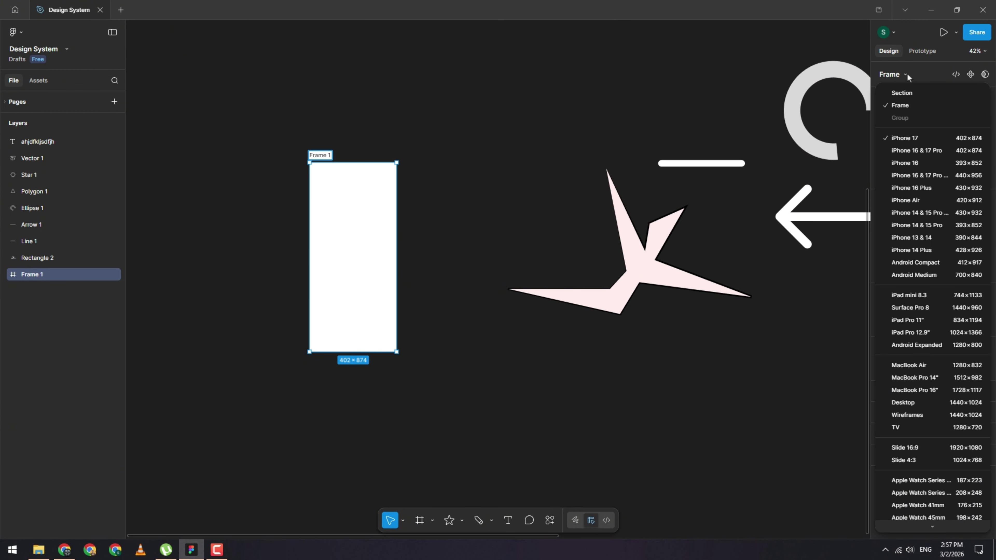
{"action": "left_click", "coordinate": [926, 76]}
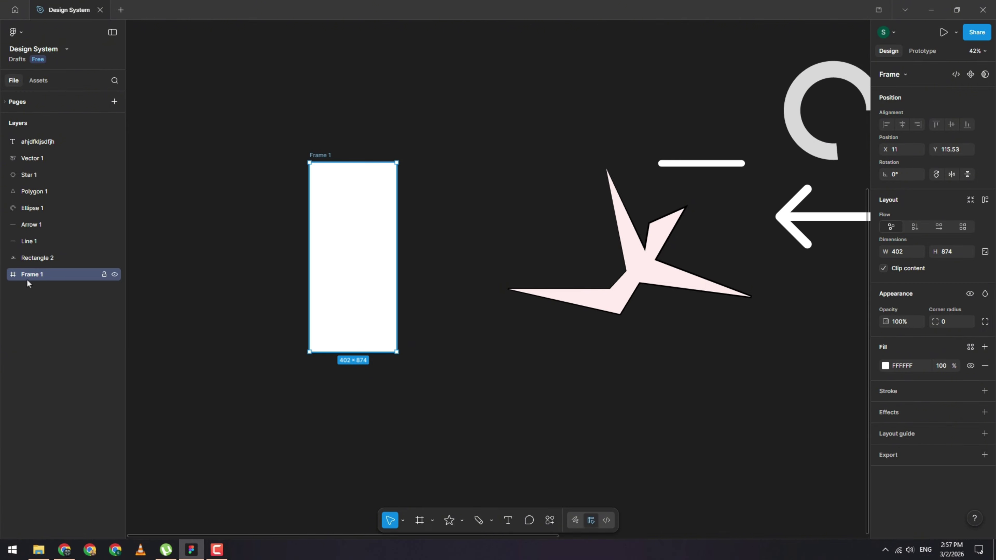
{"action": "left_click", "coordinate": [333, 133]}
{"action": "left_click_drag", "start_coordinate": [362, 318], "coordinate": [436, 409]}
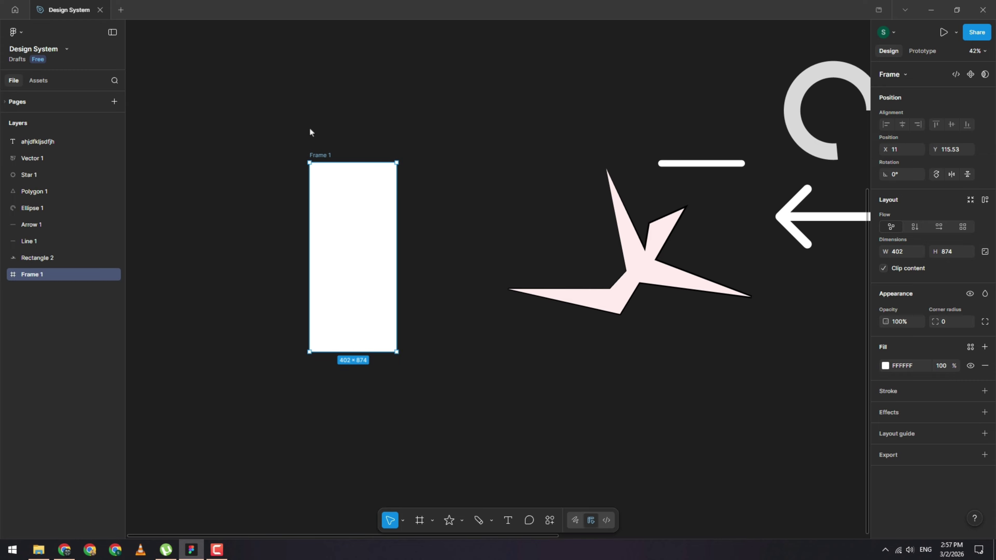
{"action": "left_click_drag", "start_coordinate": [277, 127], "coordinate": [457, 421]}
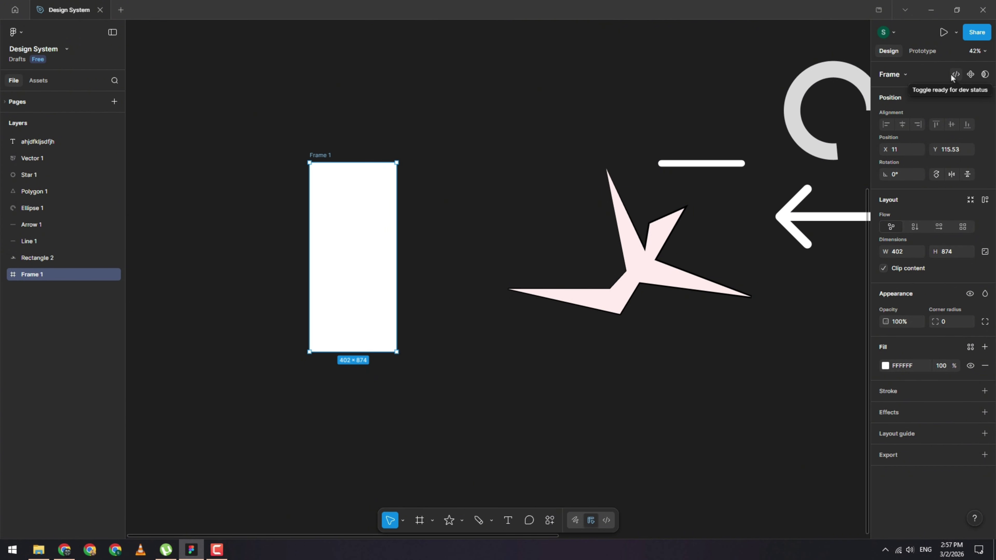
Step: Select Frame 1 and turn on its ready for dev status
{"action": "scroll", "coordinate": [320, 161], "scroll_direction": "up", "scroll_amount": 8}
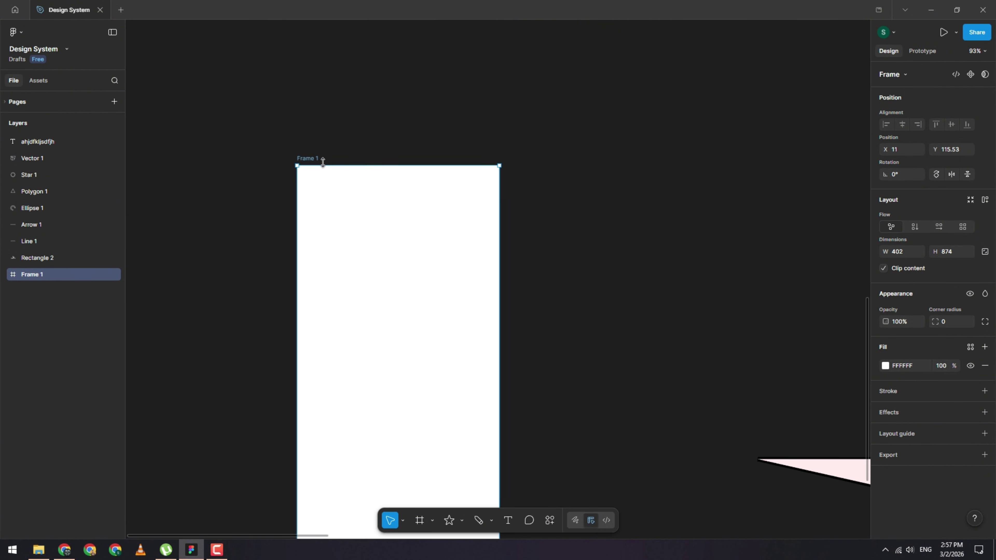
{"action": "left_click", "coordinate": [316, 165]}
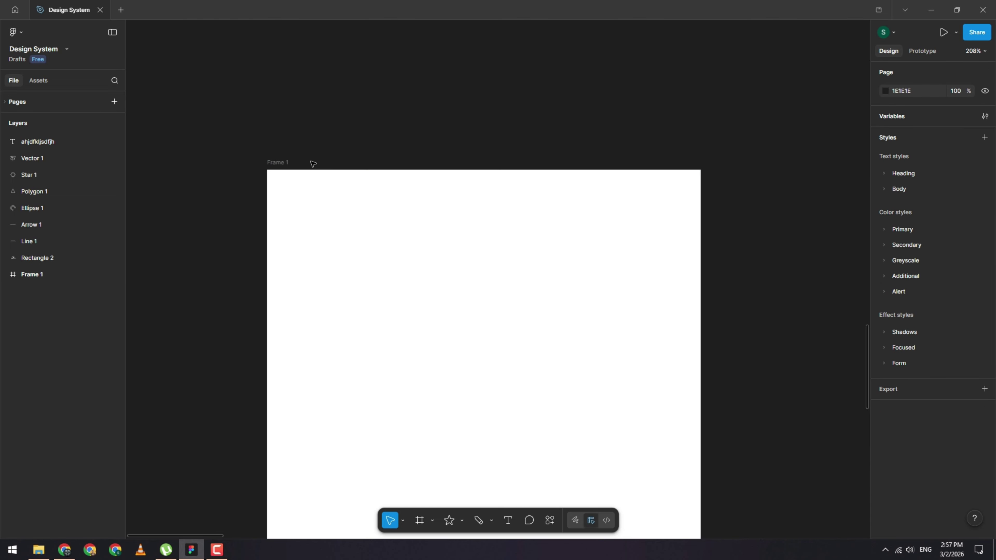
{"action": "left_click", "coordinate": [276, 168]}
{"action": "scroll", "coordinate": [363, 187], "scroll_direction": "down", "scroll_amount": 3}
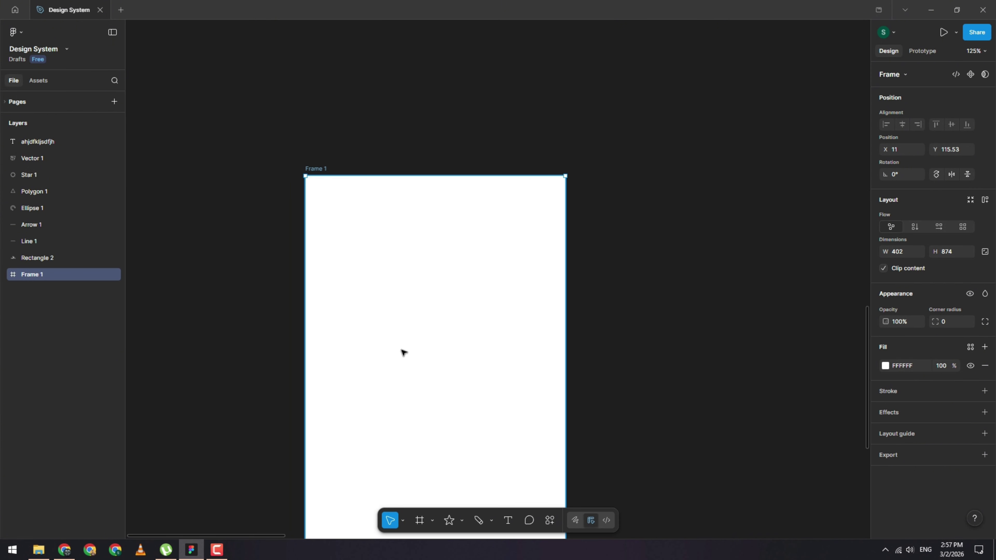
{"action": "left_click", "coordinate": [403, 522]}
{"action": "left_click", "coordinate": [391, 522]}
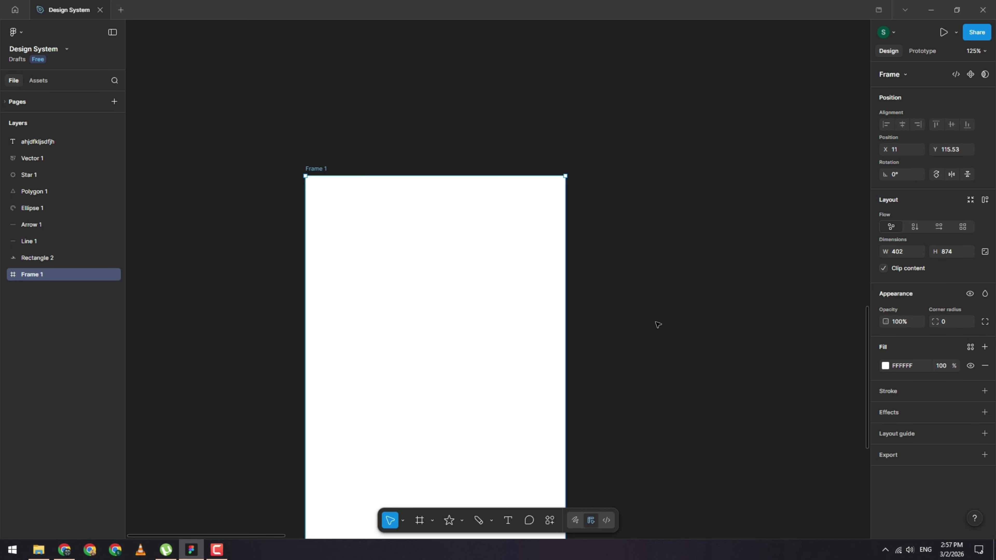
{"action": "left_click", "coordinate": [329, 167]}
{"action": "left_click", "coordinate": [534, 191]}
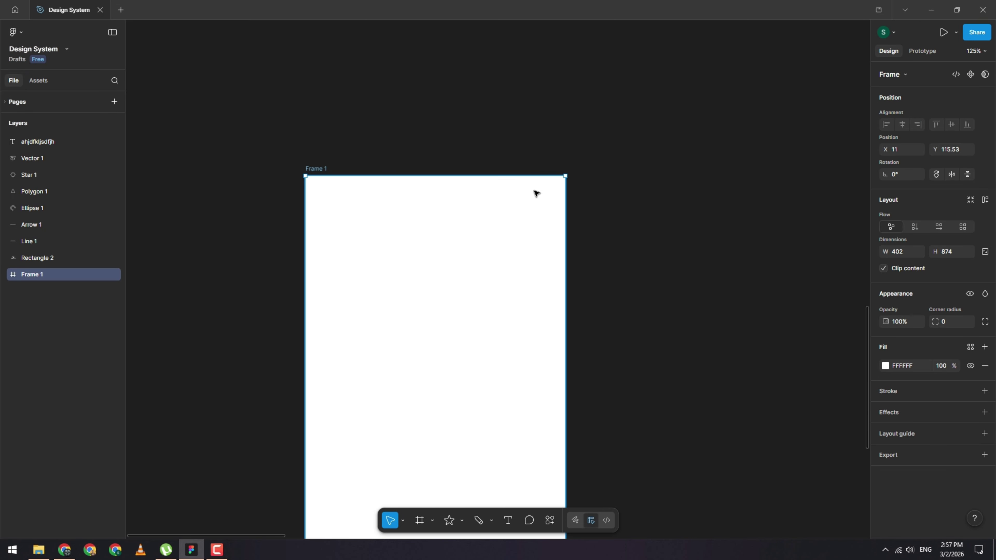
{"action": "left_click", "coordinate": [956, 74]}
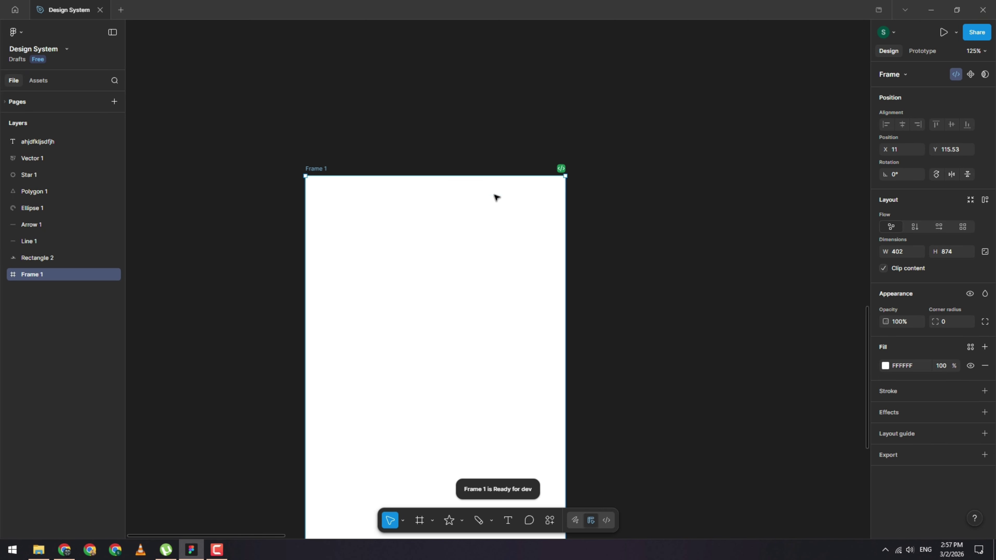
Step: Remove the ready for dev status from Frame 1 and deselect the frame
{"action": "left_click", "coordinate": [561, 171]}
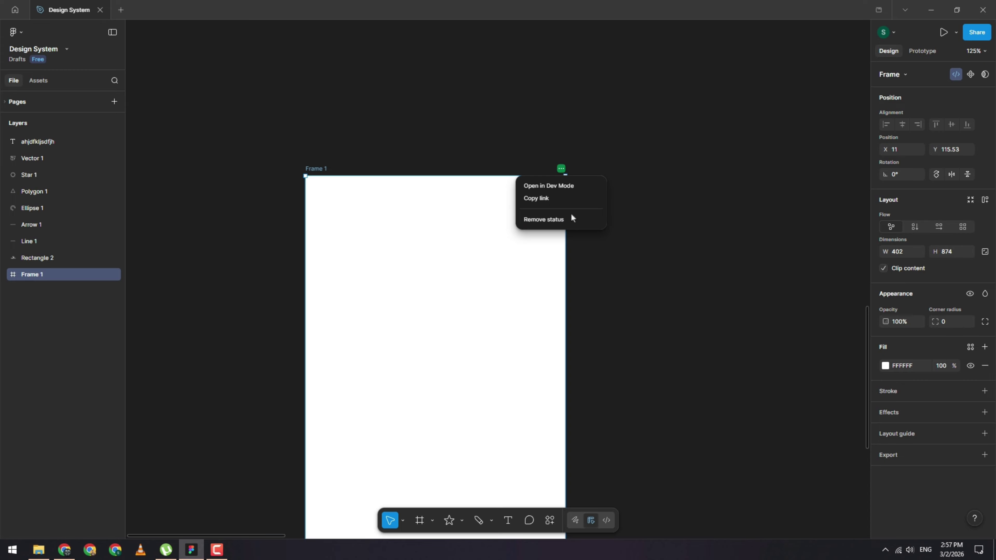
{"action": "left_click", "coordinate": [566, 221]}
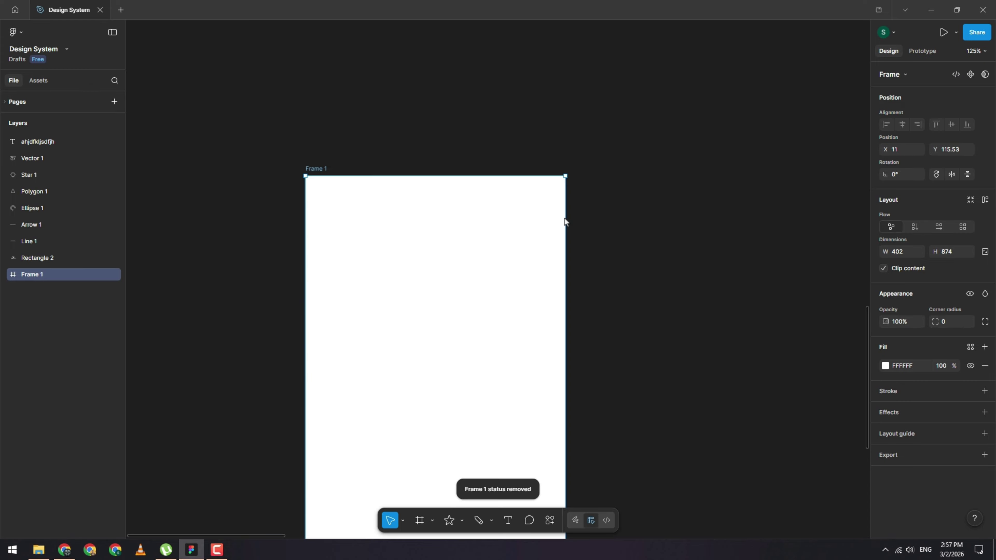
{"action": "left_click", "coordinate": [545, 162]}
{"action": "scroll", "coordinate": [554, 161], "scroll_direction": "up", "scroll_amount": 5}
{"action": "scroll", "coordinate": [546, 195], "scroll_direction": "up", "scroll_amount": 8}
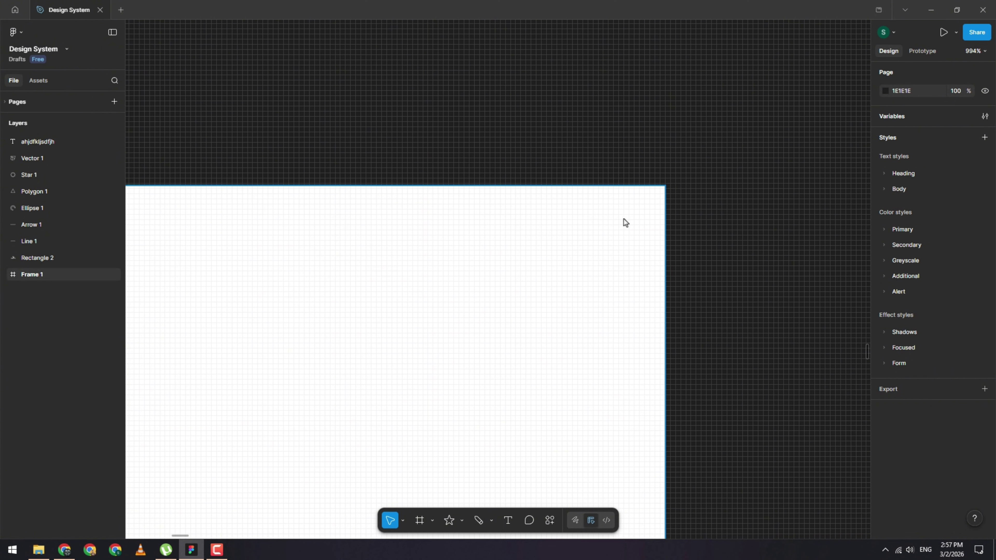
{"action": "scroll", "coordinate": [669, 215], "scroll_direction": "down", "scroll_amount": 4}
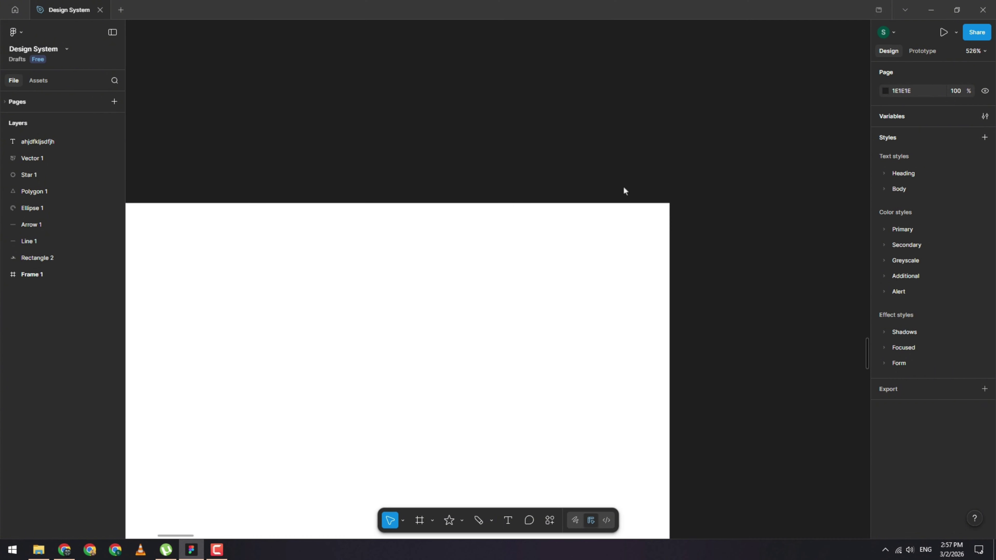
Step: Examine Frame 1's component and mask options, and check the frame on the canvas beside the spiky shape
{"action": "left_click", "coordinate": [447, 220]}
{"action": "scroll", "coordinate": [447, 220], "scroll_direction": "down", "scroll_amount": 5}
{"action": "scroll", "coordinate": [243, 215], "scroll_direction": "down", "scroll_amount": 2}
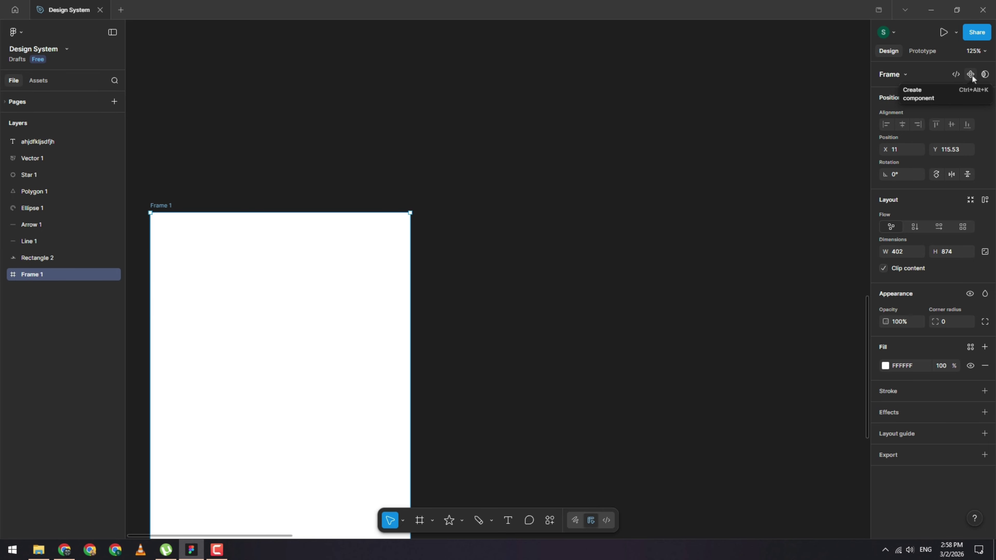
{"action": "scroll", "coordinate": [518, 160], "scroll_direction": "down", "scroll_amount": 3}
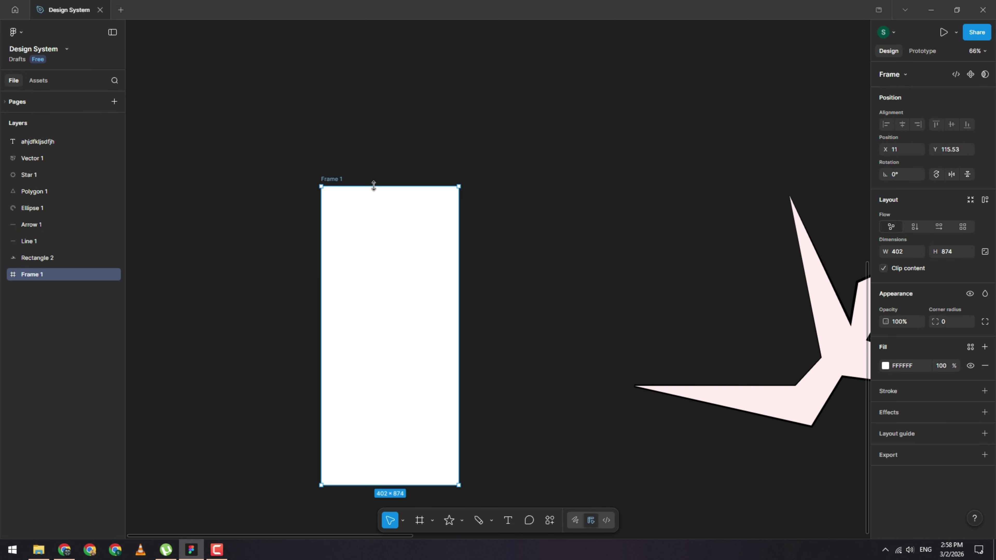
{"action": "left_click", "coordinate": [564, 191]}
{"action": "scroll", "coordinate": [629, 251], "scroll_direction": "right", "scroll_amount": 3}
{"action": "scroll", "coordinate": [391, 234], "scroll_direction": "left", "scroll_amount": 3}
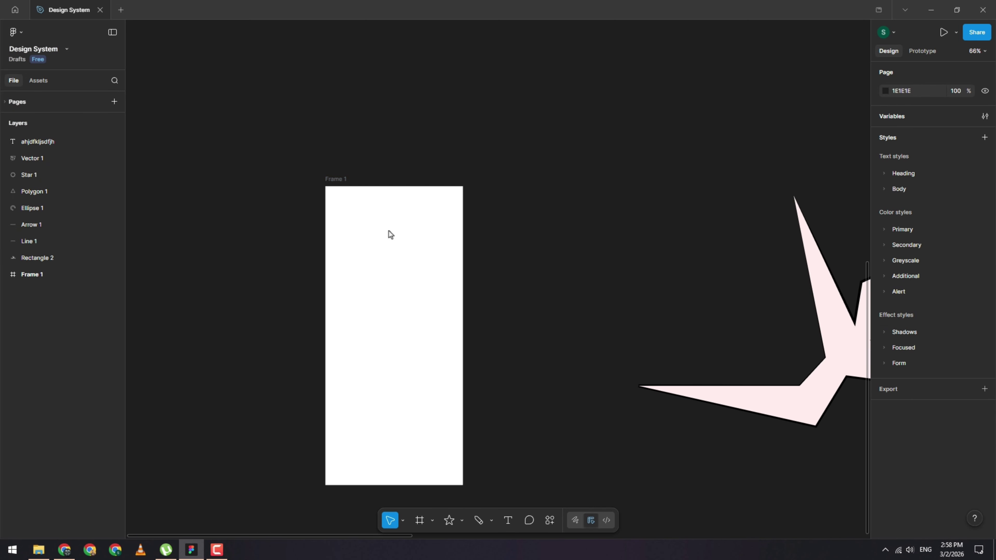
{"action": "left_click", "coordinate": [344, 176]}
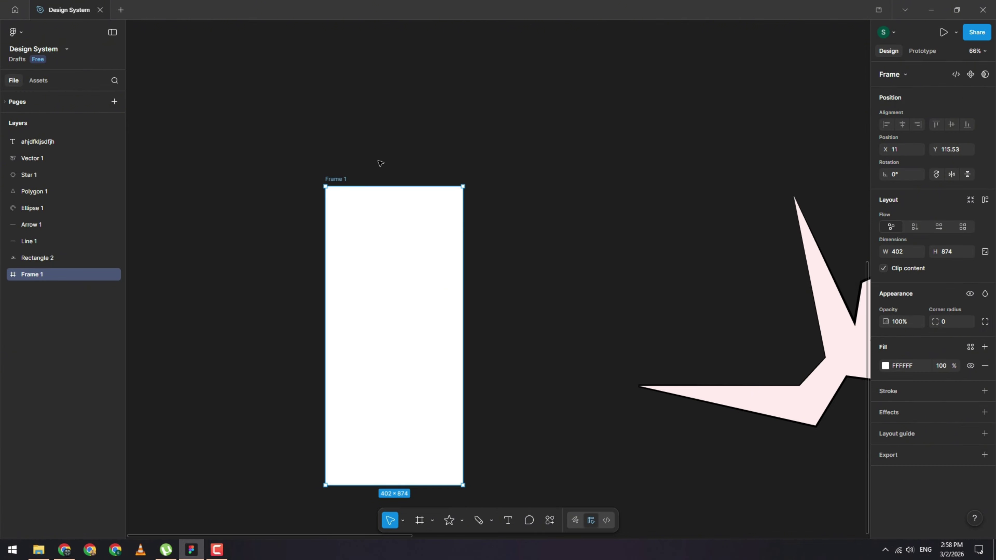
{"action": "scroll", "coordinate": [380, 163], "scroll_direction": "down", "scroll_amount": 1}
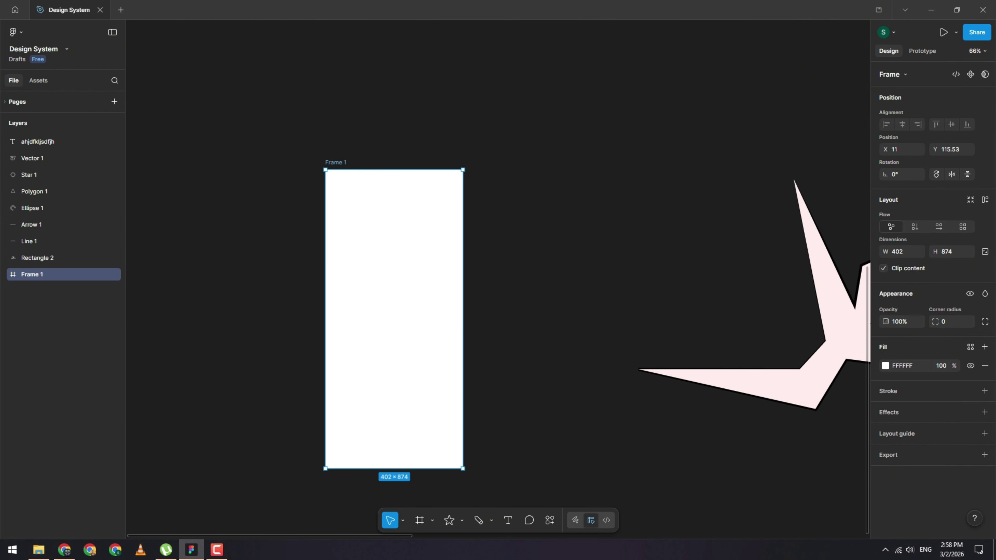
{"action": "key", "text": "Escape"}
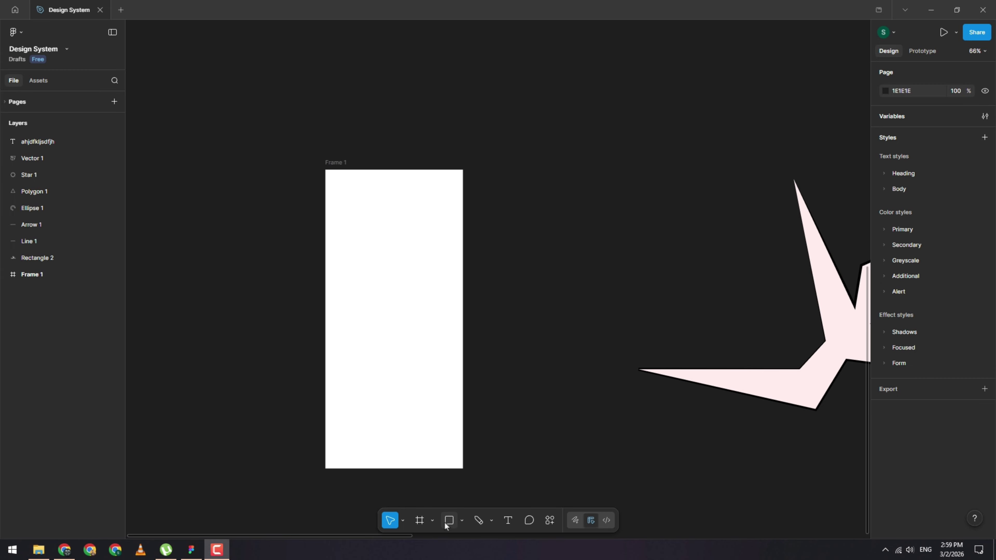
Step: Draw a horizontal rectangle about 482 × 149 beside Frame 1 and move it down level with the frame's upper part
{"action": "left_click", "coordinate": [462, 521]}
{"action": "left_click", "coordinate": [490, 420]}
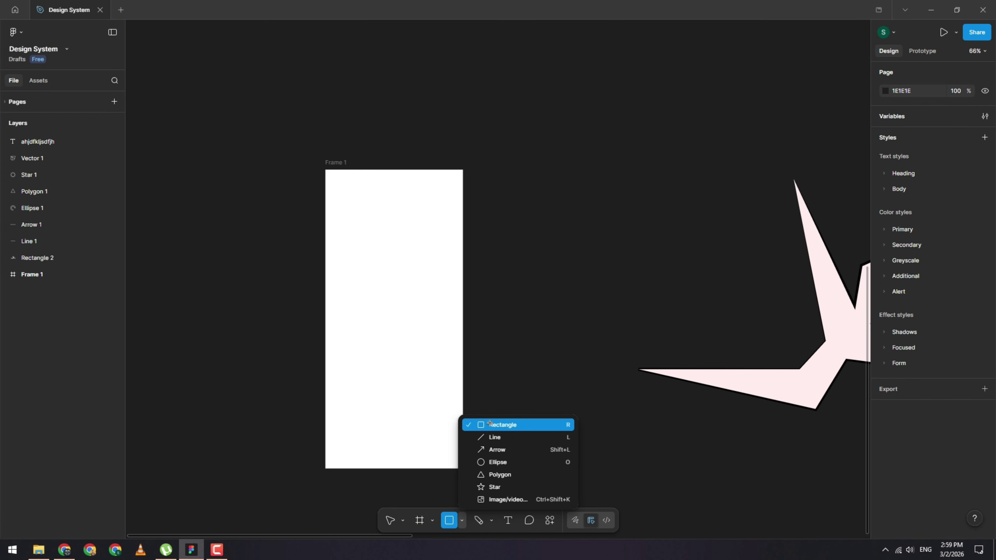
{"action": "mouse_move", "coordinate": [537, 108]}
{"action": "left_mouse_down"}
{"action": "mouse_move", "coordinate": [625, 197]}
{"action": "mouse_move", "coordinate": [680, 200]}
{"action": "mouse_move", "coordinate": [707, 167]}
{"action": "mouse_move", "coordinate": [702, 158]}
{"action": "left_mouse_up"}
{"action": "left_click_drag", "start_coordinate": [639, 144], "coordinate": [636, 190]}
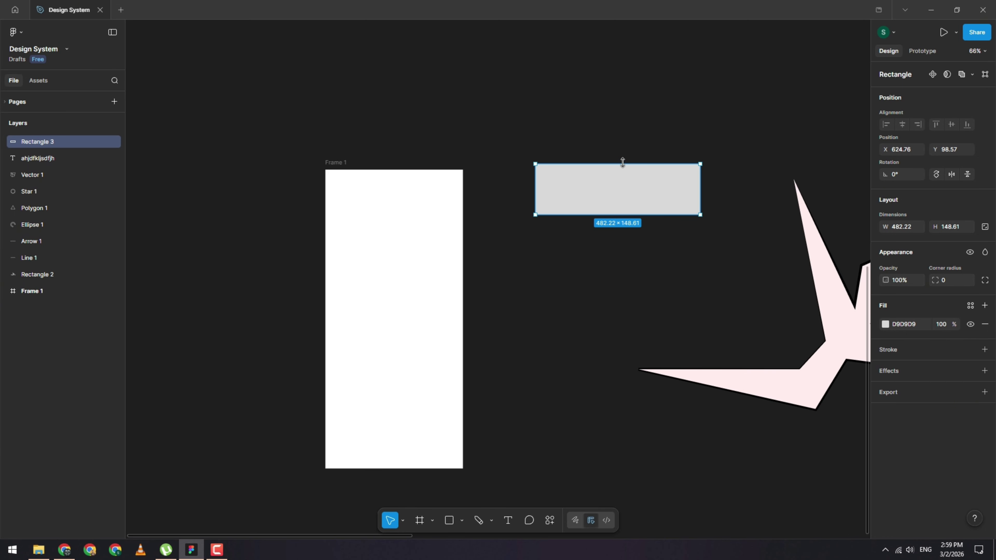
Step: Draw a vertical rectangle about 165 × 485 crossing the grey one, give it the pink fill FF9C9C, and adjust its position
{"action": "left_click_drag", "start_coordinate": [560, 106], "coordinate": [584, 153]}
{"action": "key", "text": "r"}
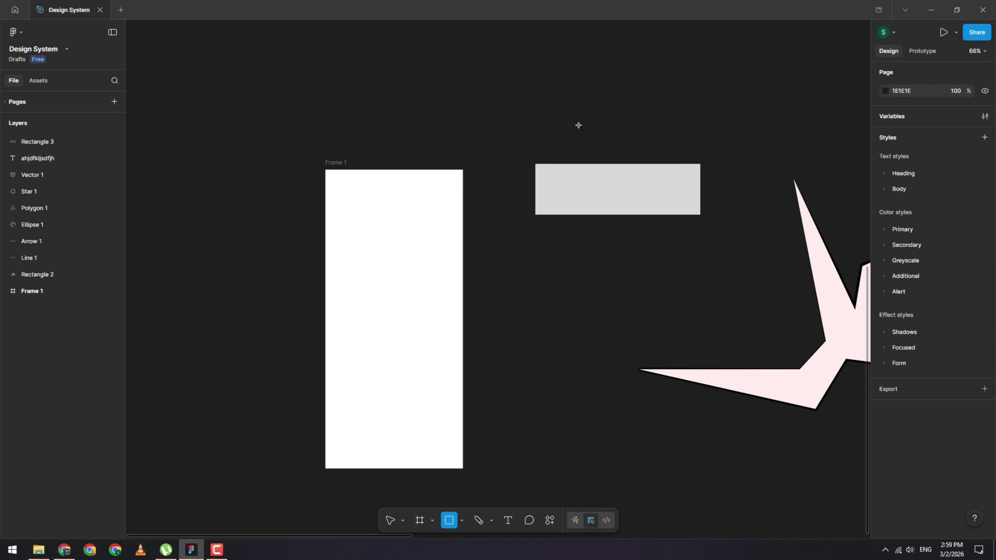
{"action": "mouse_move", "coordinate": [574, 119]}
{"action": "left_mouse_down"}
{"action": "mouse_move", "coordinate": [606, 279]}
{"action": "mouse_move", "coordinate": [630, 286]}
{"action": "left_mouse_up"}
{"action": "left_click", "coordinate": [885, 324]}
{"action": "left_click_drag", "start_coordinate": [802, 332], "coordinate": [797, 330]}
{"action": "left_click", "coordinate": [637, 227]}
{"action": "left_click_drag", "start_coordinate": [604, 252], "coordinate": [609, 228]}
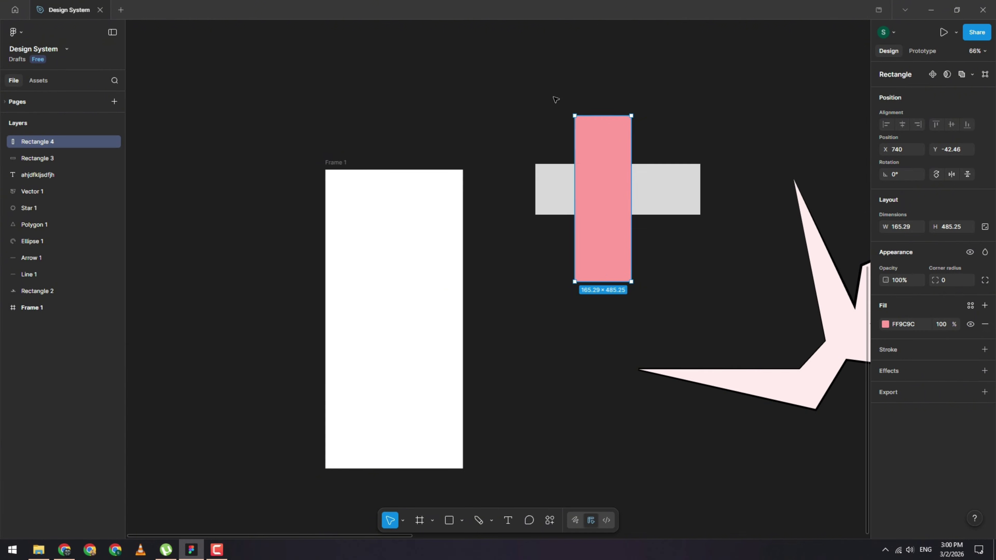
Step: Turn the two overlapping rectangles into a mask group and undo the masking
{"action": "left_click_drag", "start_coordinate": [514, 84], "coordinate": [708, 314]}
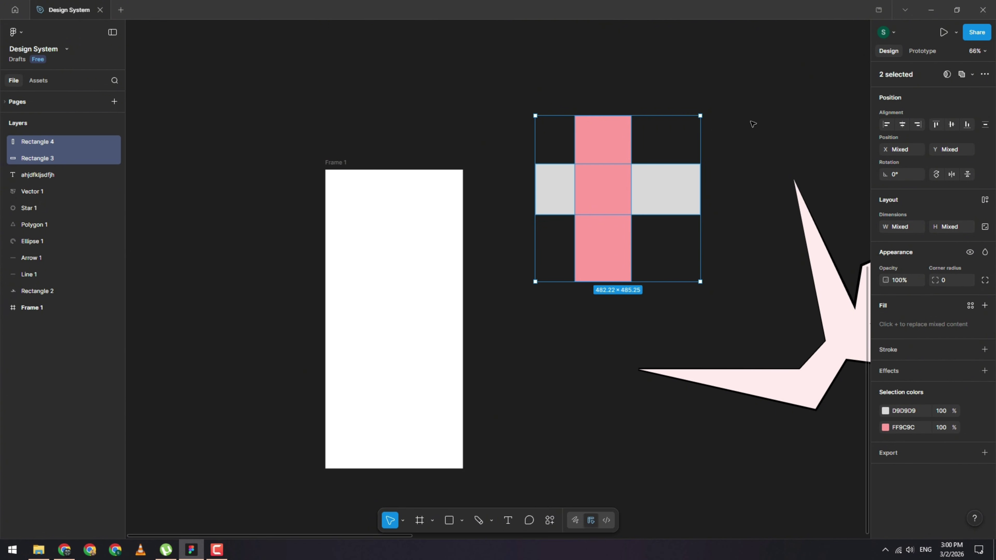
{"action": "left_click", "coordinate": [947, 74]}
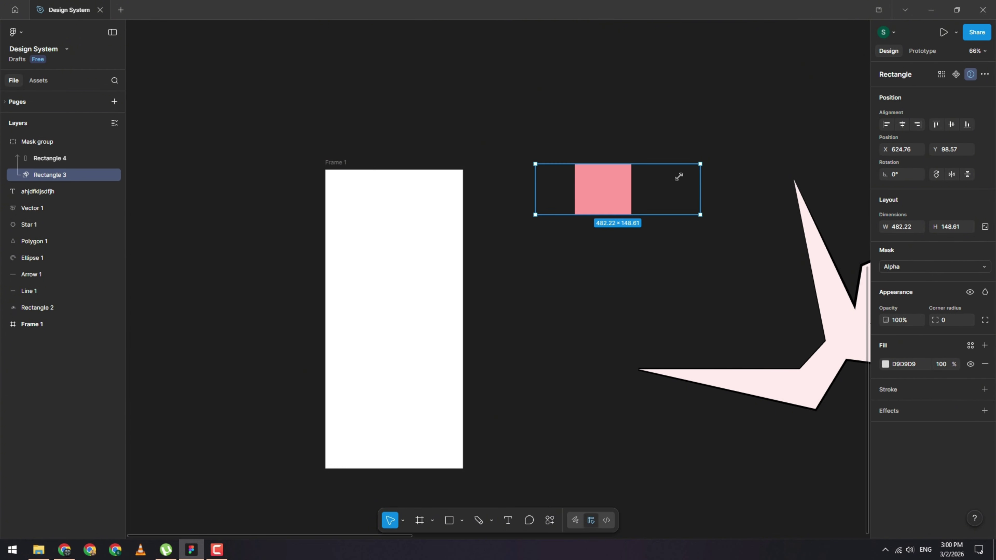
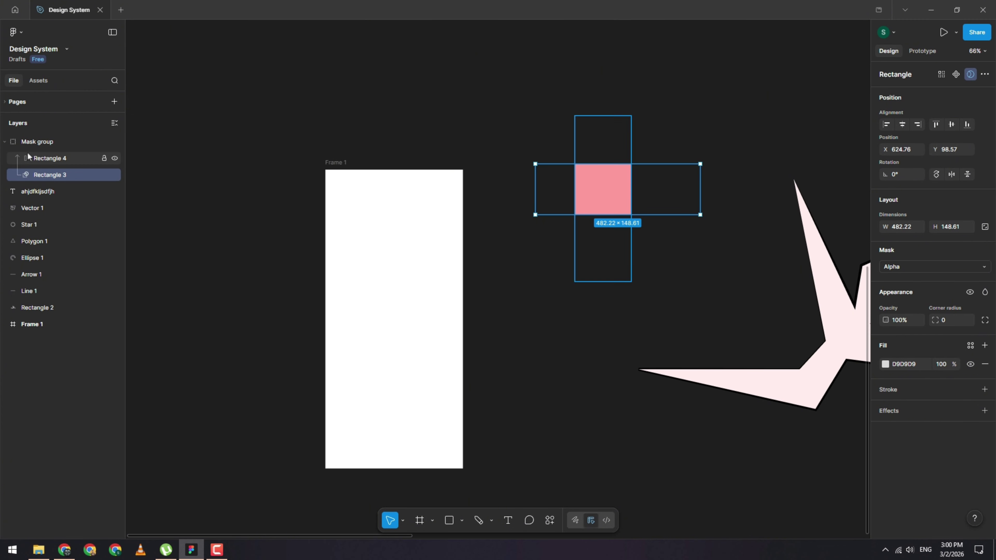
{"action": "key", "text": "ctrl+z"}
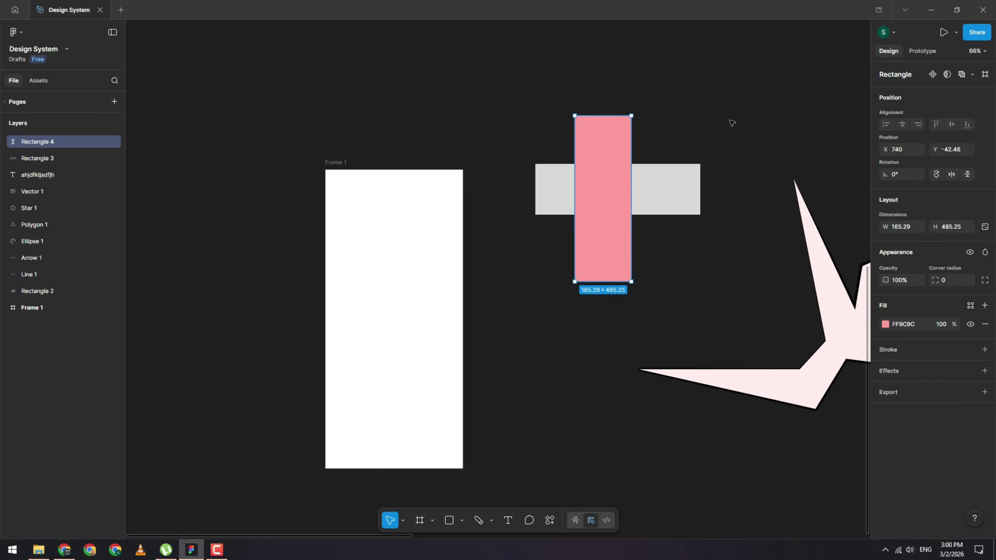
Step: Compare the options offered for both rectangles together, the pink rectangle alone, and Frame 1
{"action": "left_click", "coordinate": [645, 195]}
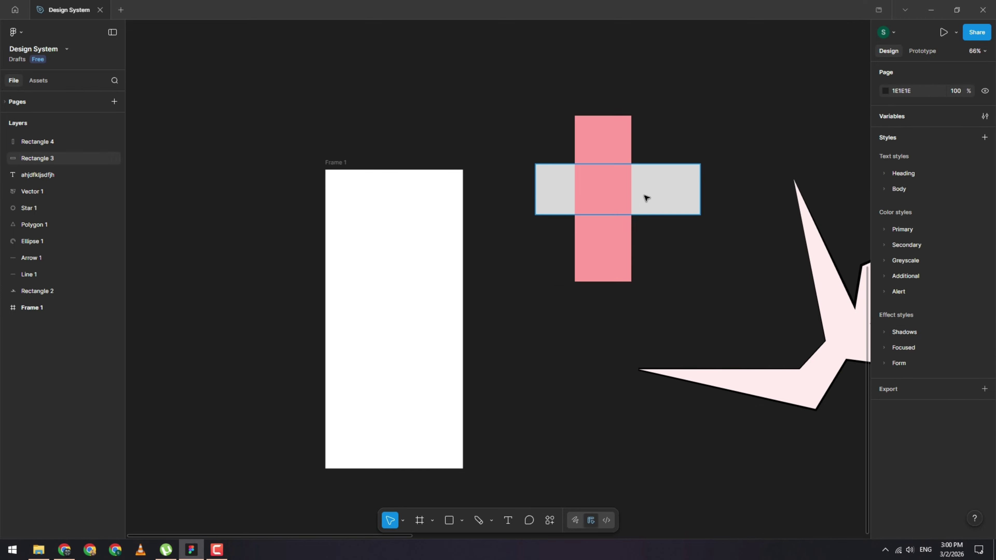
{"action": "left_click", "coordinate": [613, 154], "text": "shift"}
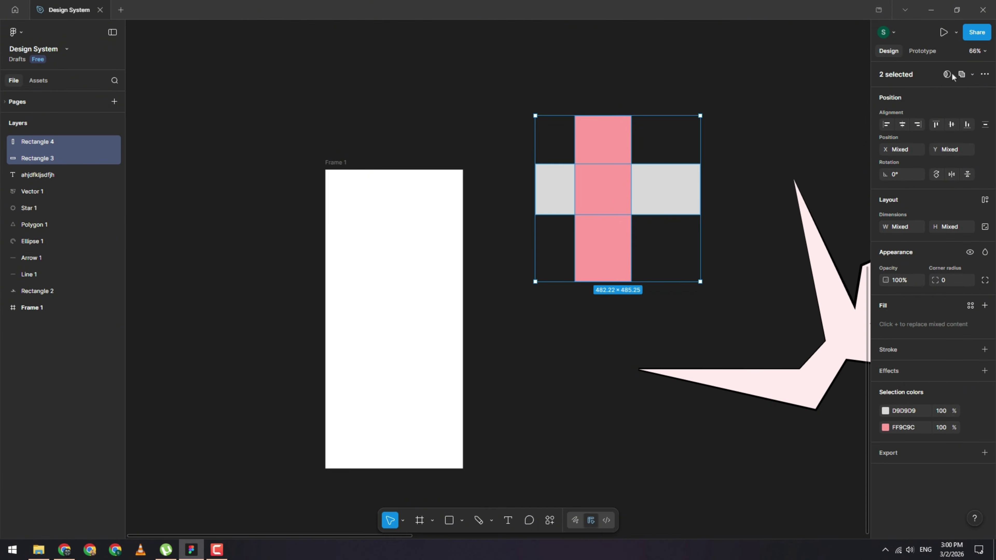
{"action": "left_click", "coordinate": [696, 97]}
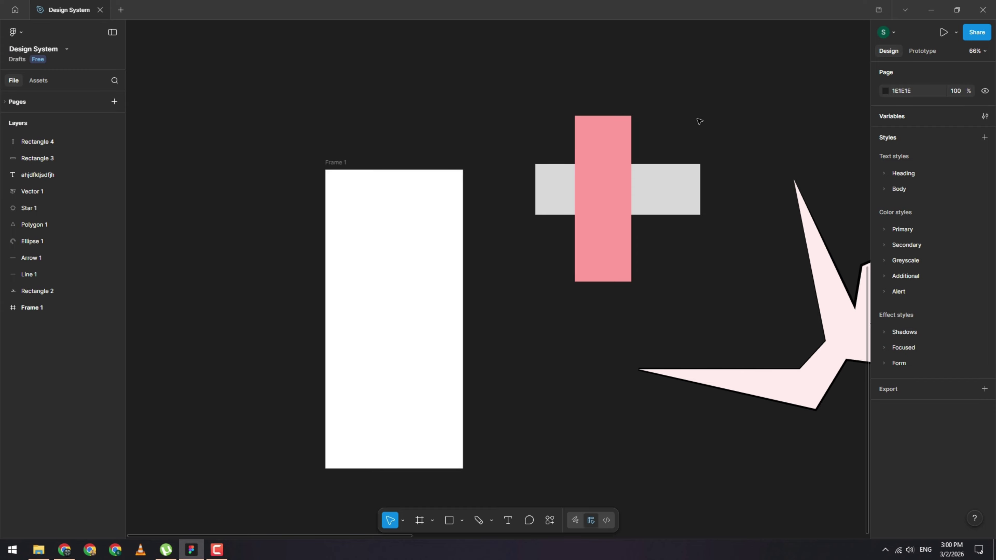
{"action": "left_click", "coordinate": [604, 173]}
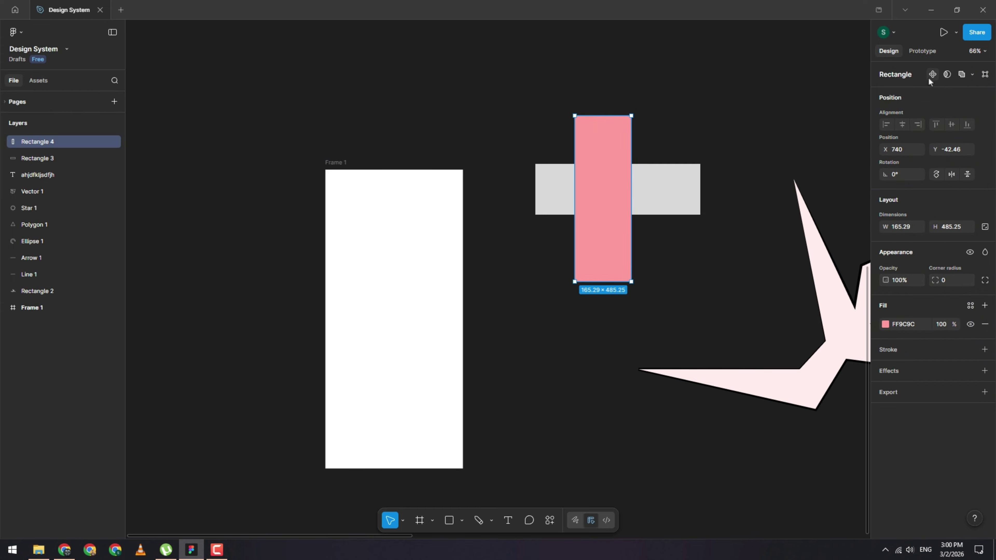
{"action": "left_click", "coordinate": [455, 176]}
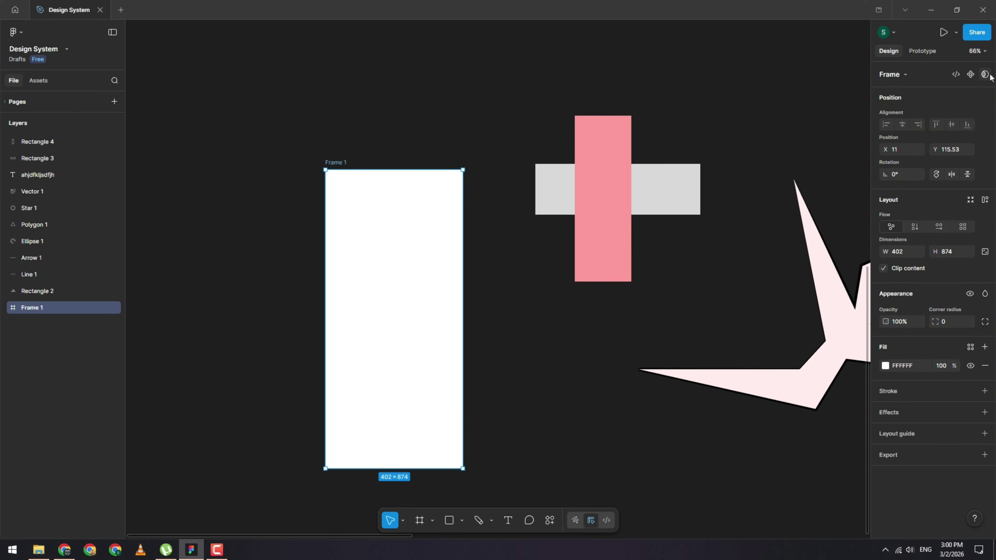
Step: Open the grey rectangle for vector editing and leave the editing mode without changing it
{"action": "left_click", "coordinate": [549, 183]}
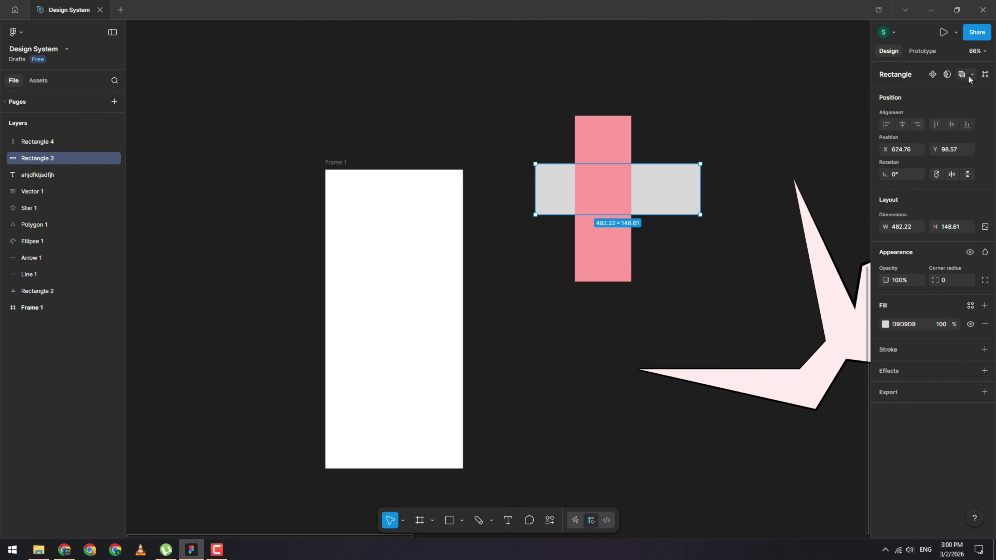
{"action": "left_click", "coordinate": [984, 75]}
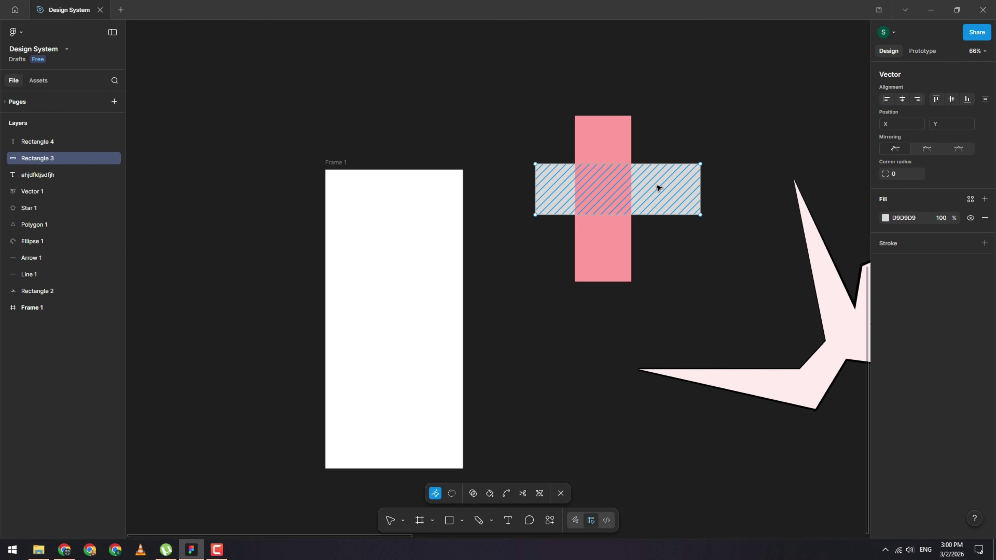
{"action": "left_click", "coordinate": [560, 494]}
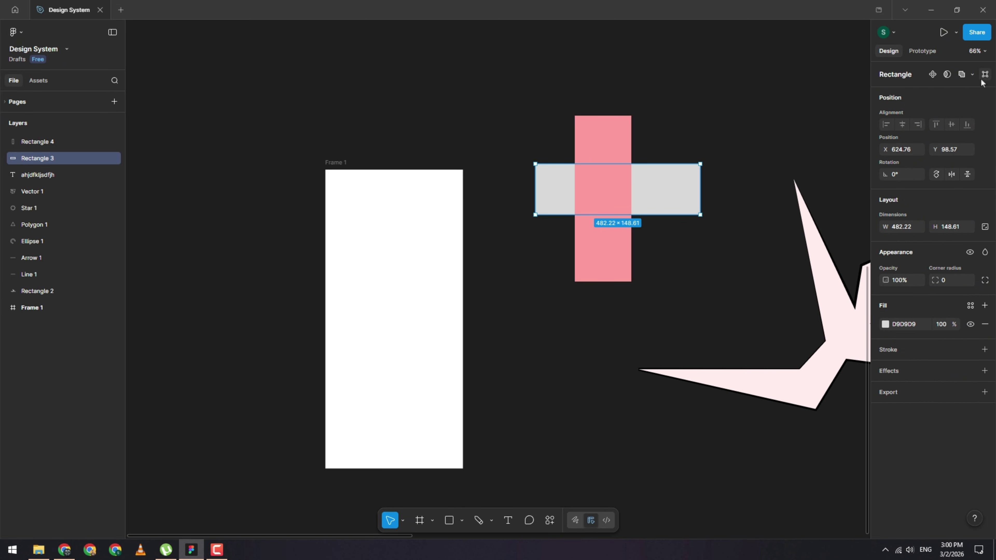
Step: Check the options for both rectangles selected together, and review the list of boolean operations for the pink rectangle
{"action": "left_click", "coordinate": [598, 157], "text": "shift"}
{"action": "scroll", "coordinate": [736, 114], "scroll_direction": "up", "scroll_amount": 1}
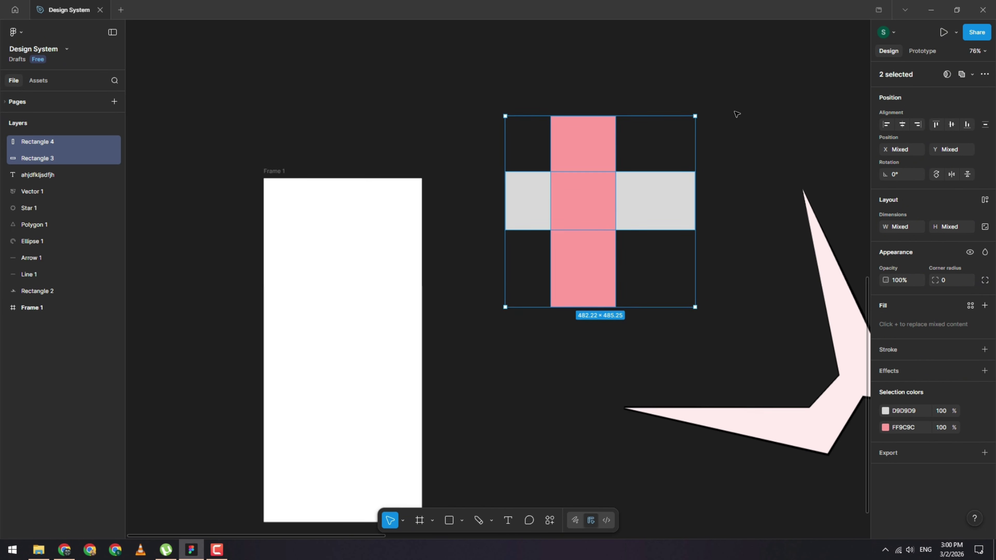
{"action": "scroll", "coordinate": [737, 114], "scroll_direction": "up", "scroll_amount": 1}
{"action": "left_click", "coordinate": [710, 125]}
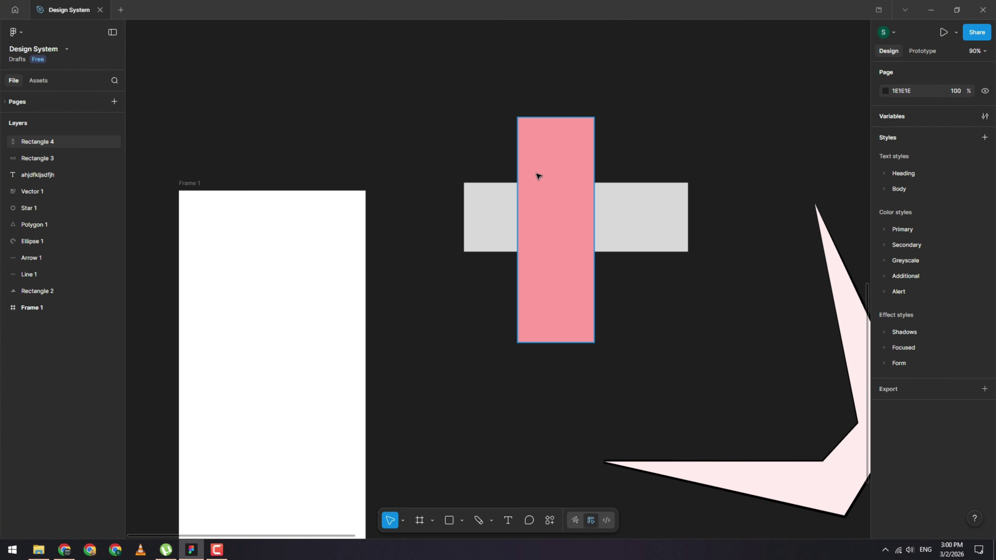
{"action": "left_click", "coordinate": [538, 173]}
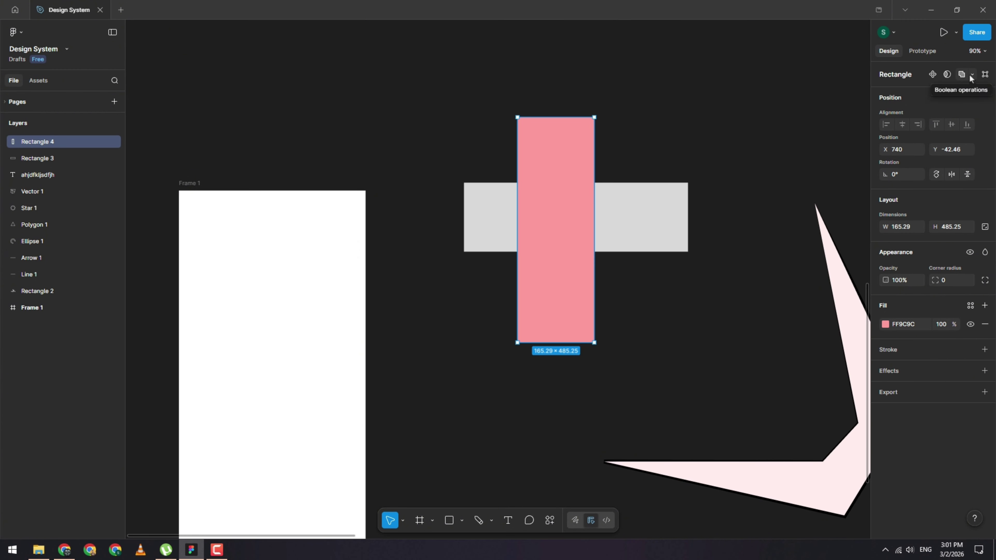
{"action": "left_click", "coordinate": [971, 74]}
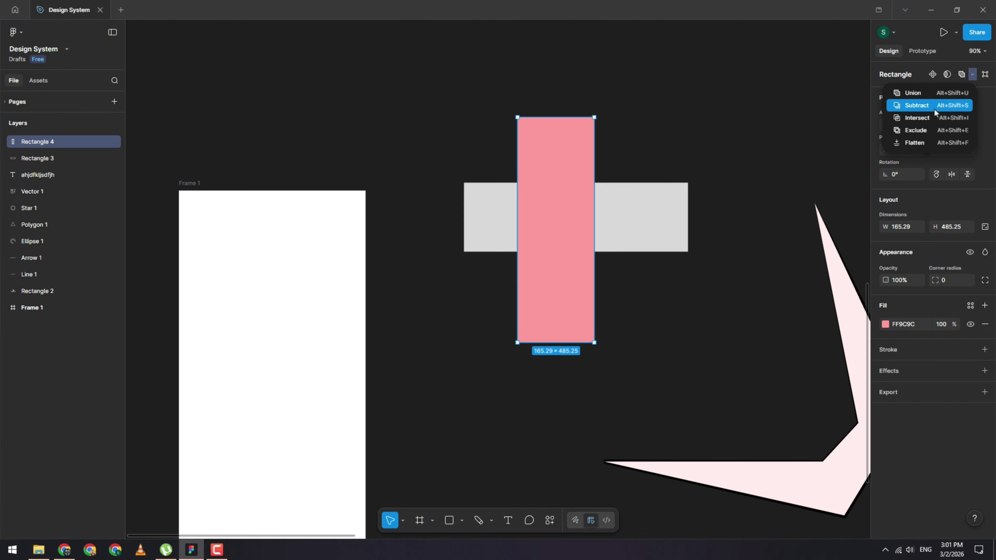
{"action": "left_click", "coordinate": [652, 159]}
Step: Combine the grey and pink rectangles with the Union boolean operation
{"action": "left_click", "coordinate": [490, 214]}
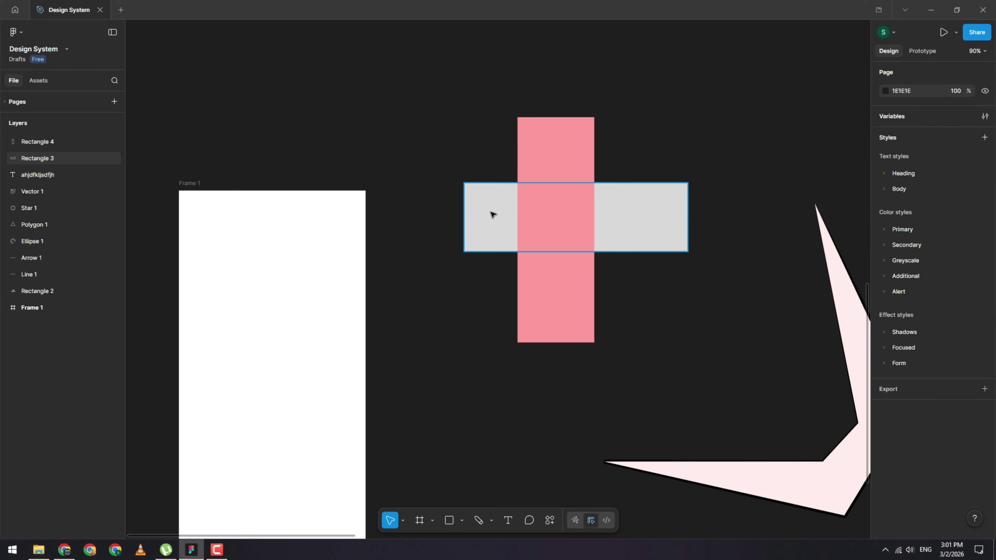
{"action": "left_click", "coordinate": [554, 199], "text": "shift"}
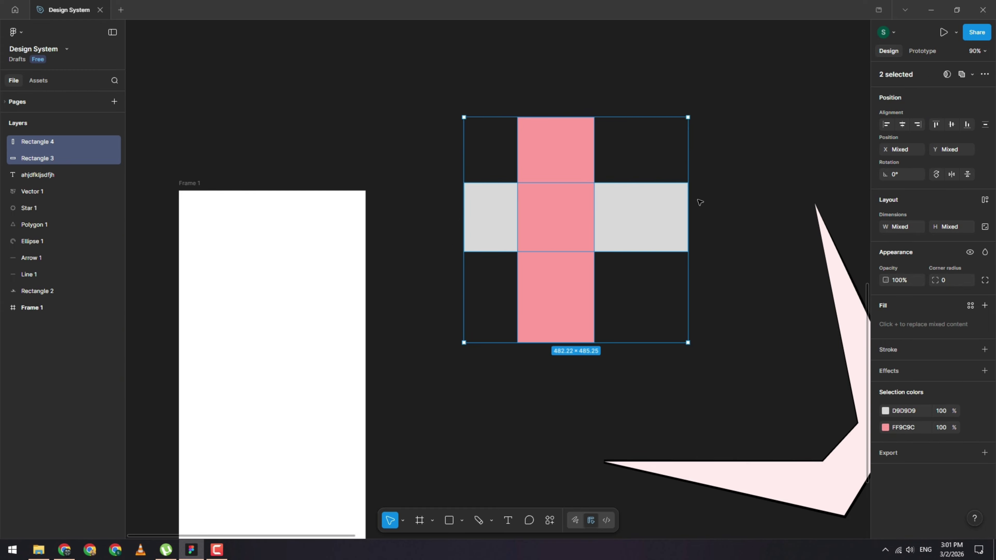
{"action": "left_click", "coordinate": [973, 74]}
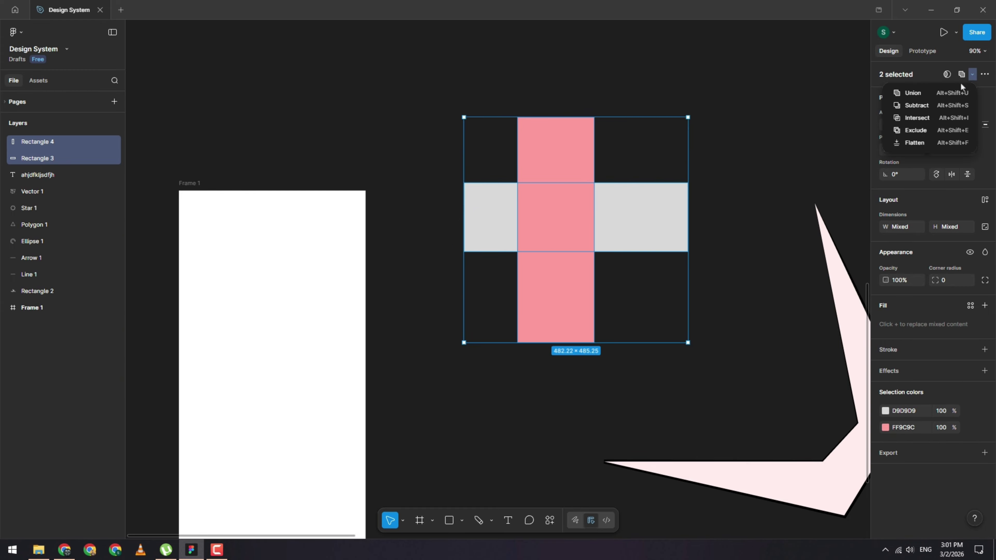
{"action": "left_click", "coordinate": [949, 93]}
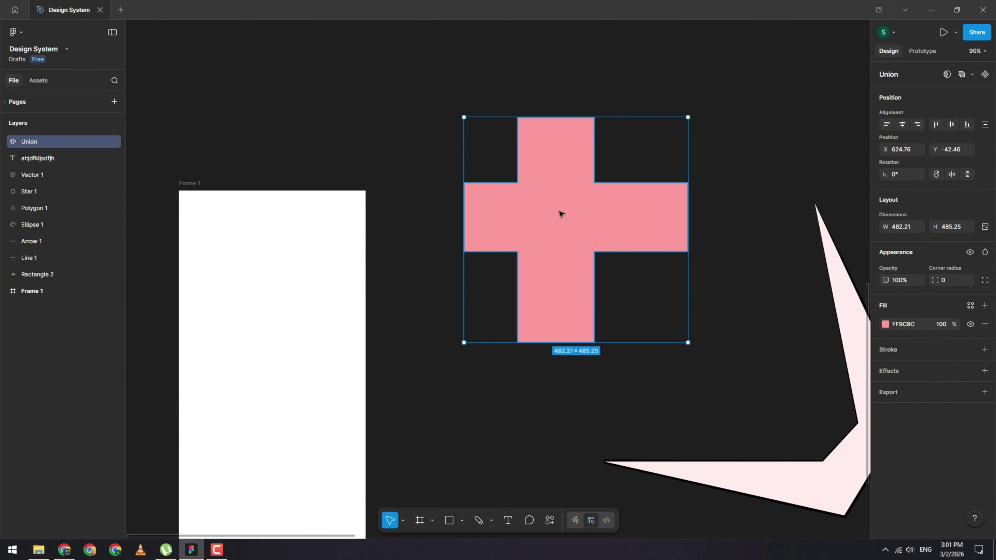
Step: Move the vertical rectangle inside the union slightly up and left, to about X 719, Y -59
{"action": "double_click", "coordinate": [587, 199]}
{"action": "left_click_drag", "start_coordinate": [522, 240], "coordinate": [547, 204]}
{"action": "scroll", "coordinate": [555, 213], "scroll_direction": "down", "scroll_amount": 5}
{"action": "scroll", "coordinate": [630, 266], "scroll_direction": "right", "scroll_amount": 5}
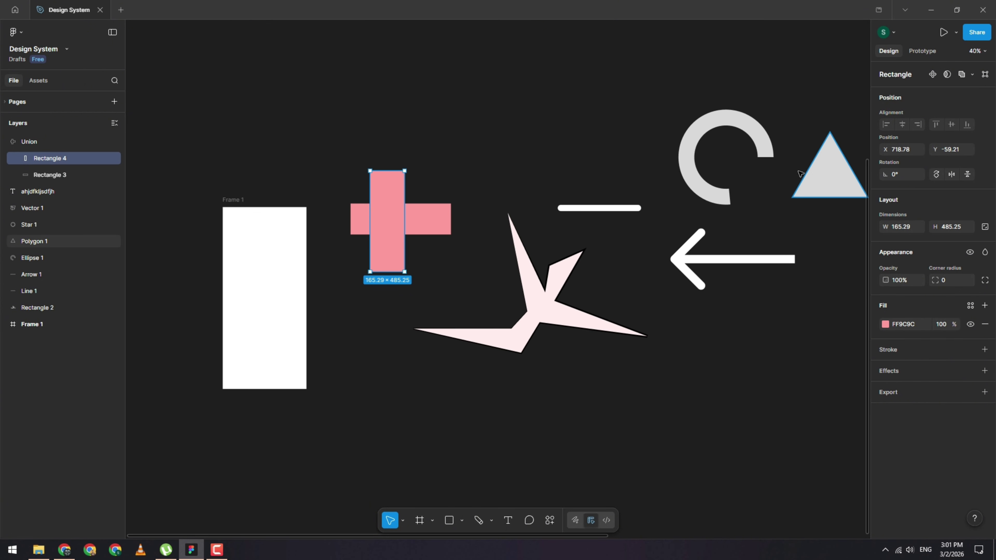
Step: Move the vertical rectangle slightly lower inside the union, to about Y -45, and select the whole union
{"action": "scroll", "coordinate": [340, 176], "scroll_direction": "up", "scroll_amount": 4}
{"action": "scroll", "coordinate": [430, 216], "scroll_direction": "up", "scroll_amount": 3}
{"action": "left_click_drag", "start_coordinate": [435, 238], "coordinate": [428, 259]}
{"action": "left_click", "coordinate": [33, 142]}
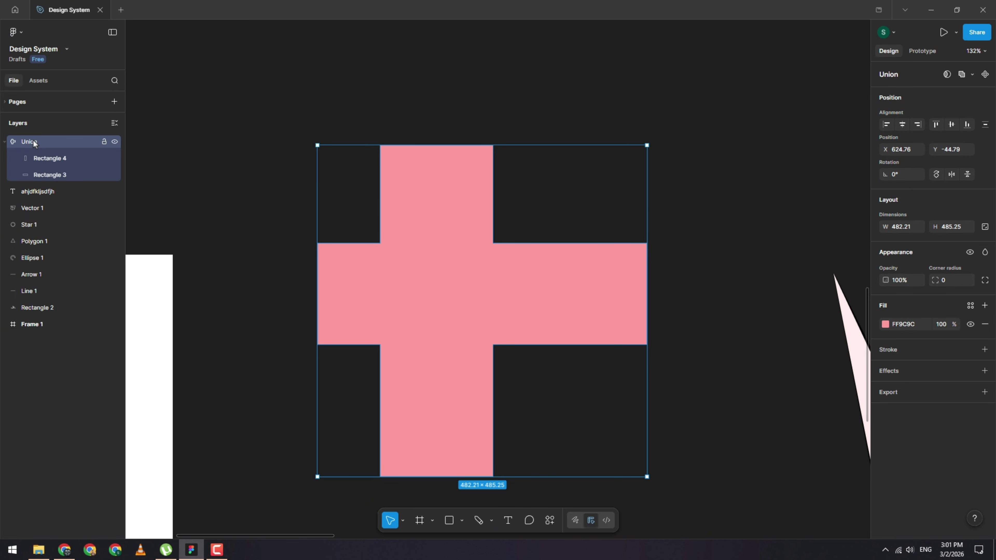
{"action": "scroll", "coordinate": [496, 196], "scroll_direction": "left", "scroll_amount": 1}
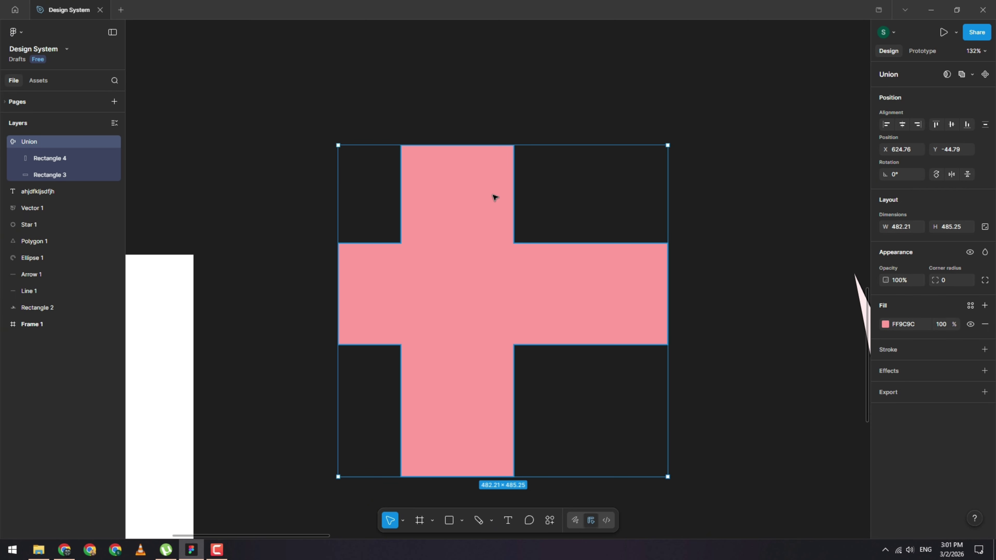
{"action": "scroll", "coordinate": [494, 196], "scroll_direction": "down", "scroll_amount": 2}
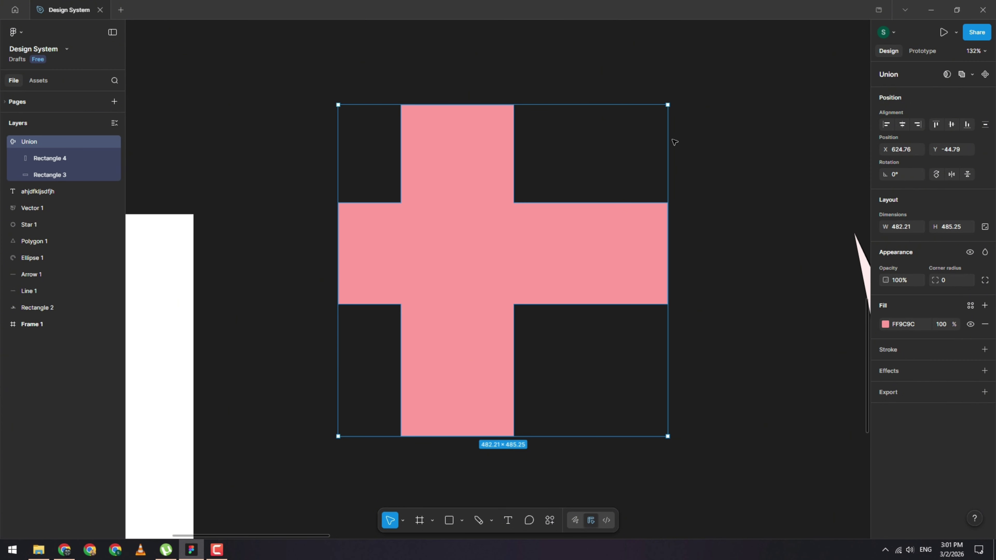
Step: Undo the vertical rectangle's moves and the Union operation to get back two separate rectangles
{"action": "key", "text": "Return"}
{"action": "key", "text": "ctrl+z"}
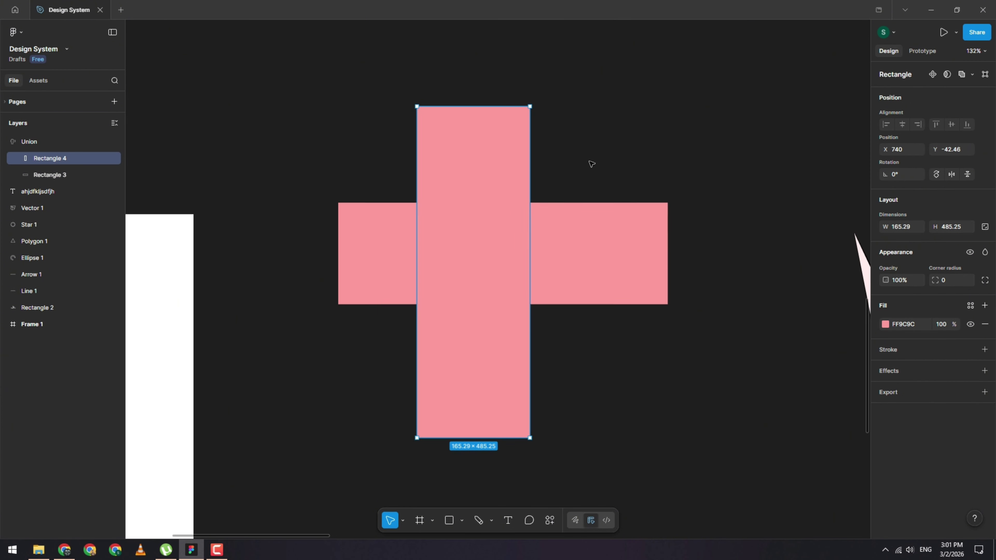
{"action": "key", "text": "ctrl+z"}
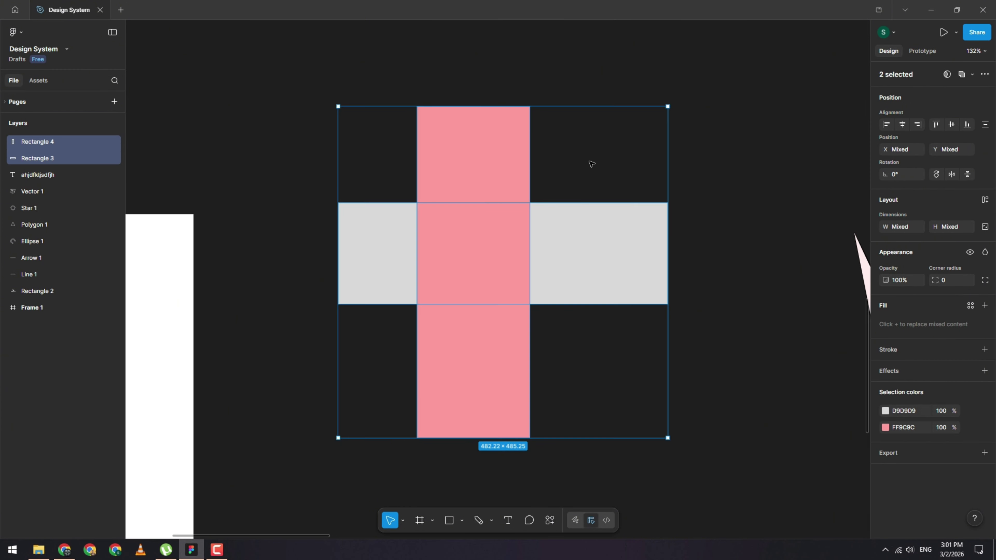
Step: Try the Subtract boolean operation on the grey and pink rectangles, and undo it
{"action": "left_click", "coordinate": [973, 75]}
{"action": "left_click", "coordinate": [936, 105]}
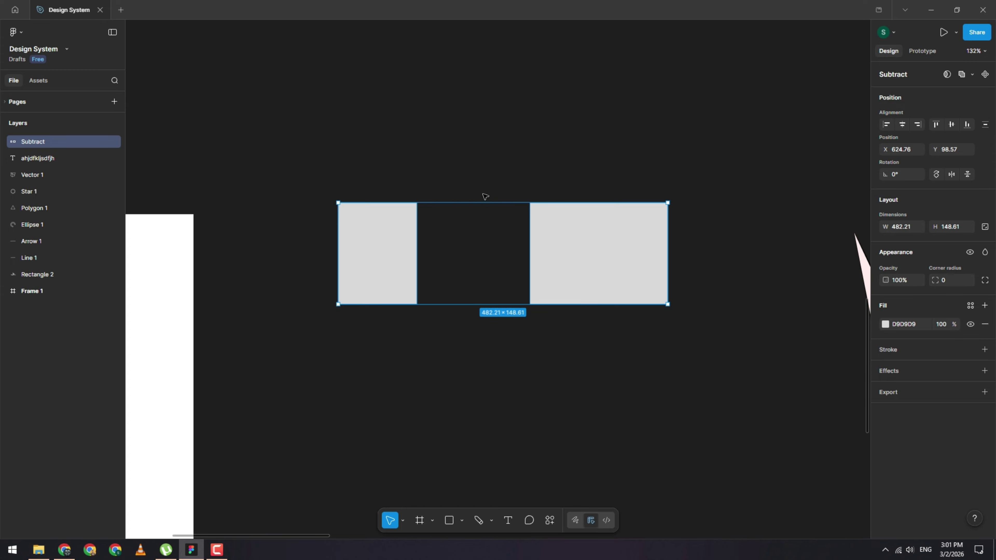
{"action": "key", "text": "ctrl+z"}
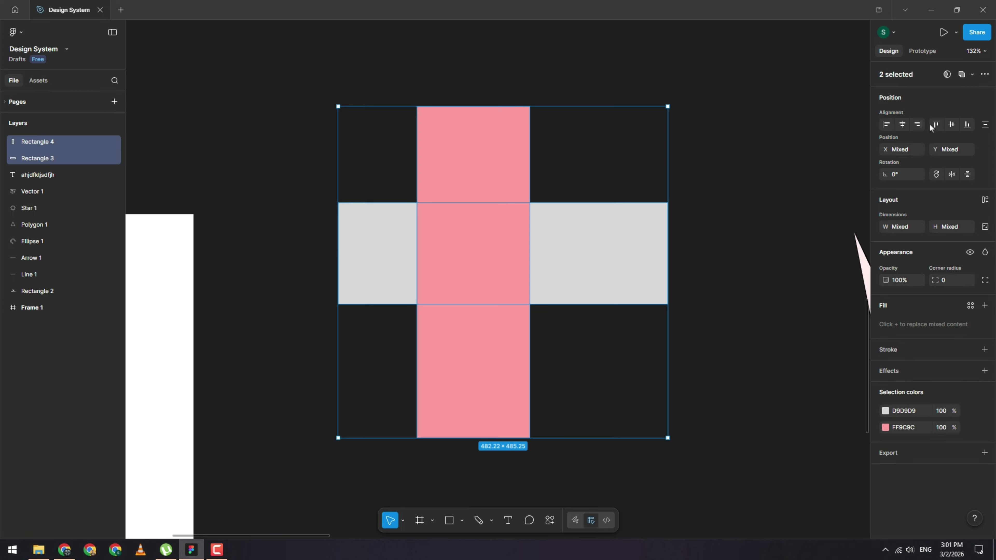
Step: Try the Intersect boolean operation on the grey and pink rectangles, and undo it
{"action": "left_click", "coordinate": [973, 75]}
{"action": "left_click", "coordinate": [926, 121]}
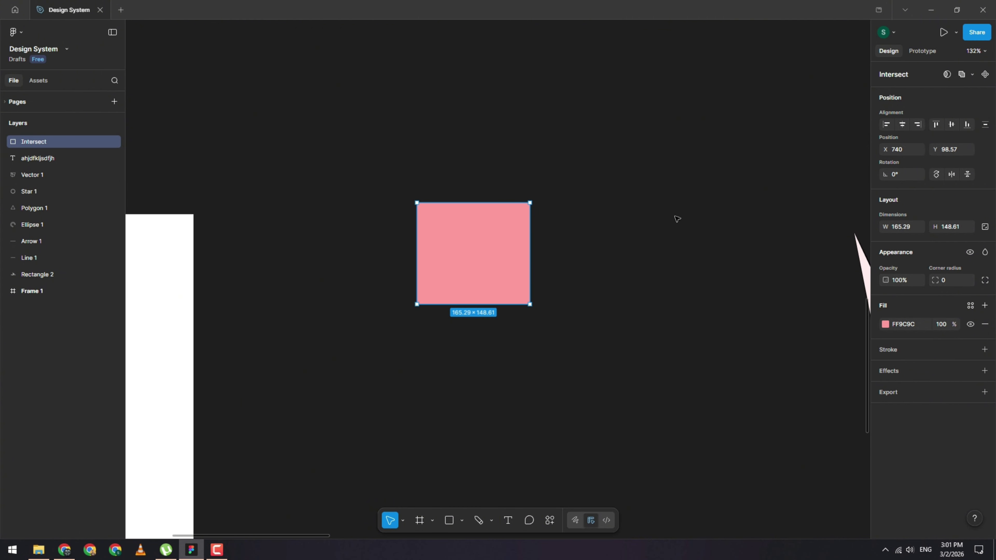
{"action": "key", "text": "ctrl+z"}
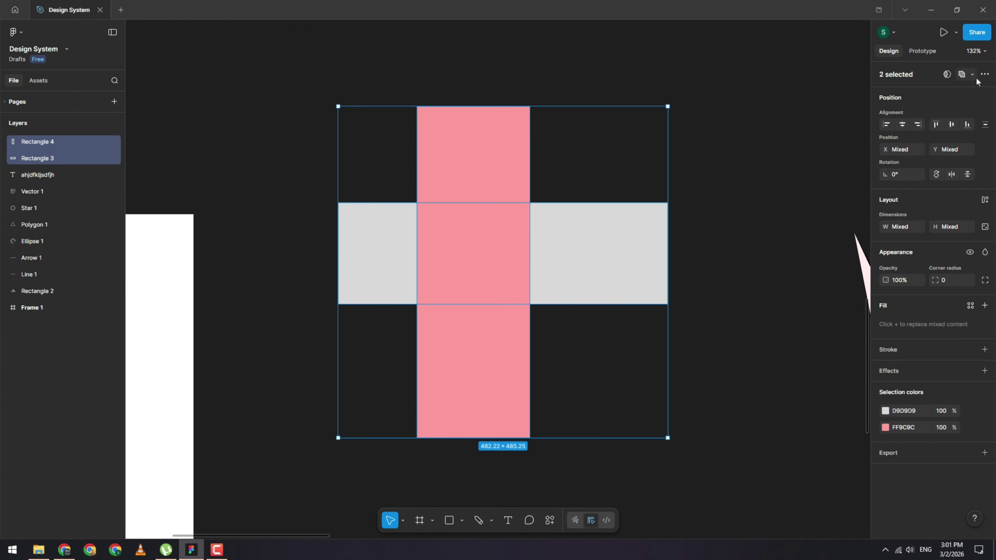
Step: Try the Exclude boolean operation on the grey and pink rectangles, and undo it
{"action": "left_click", "coordinate": [972, 74]}
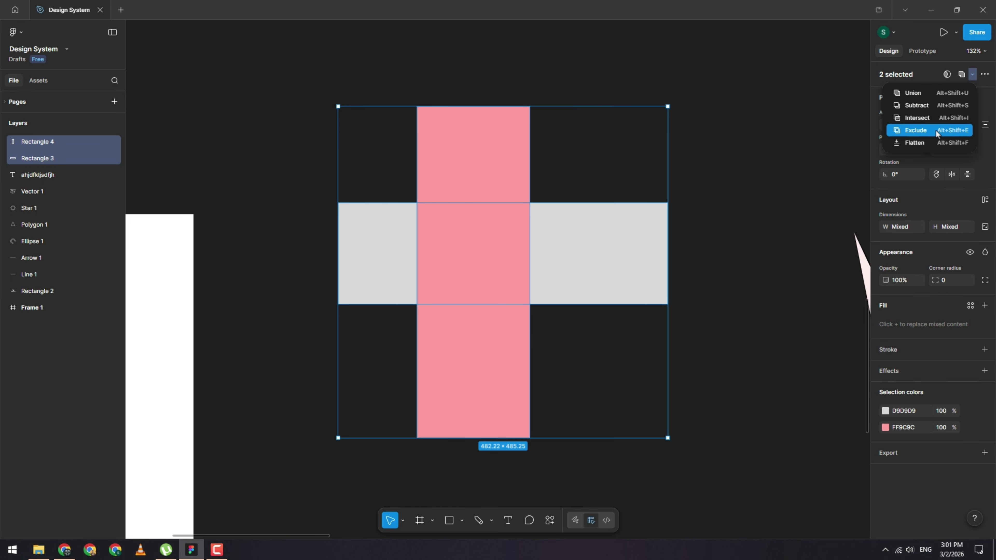
{"action": "left_click", "coordinate": [936, 133]}
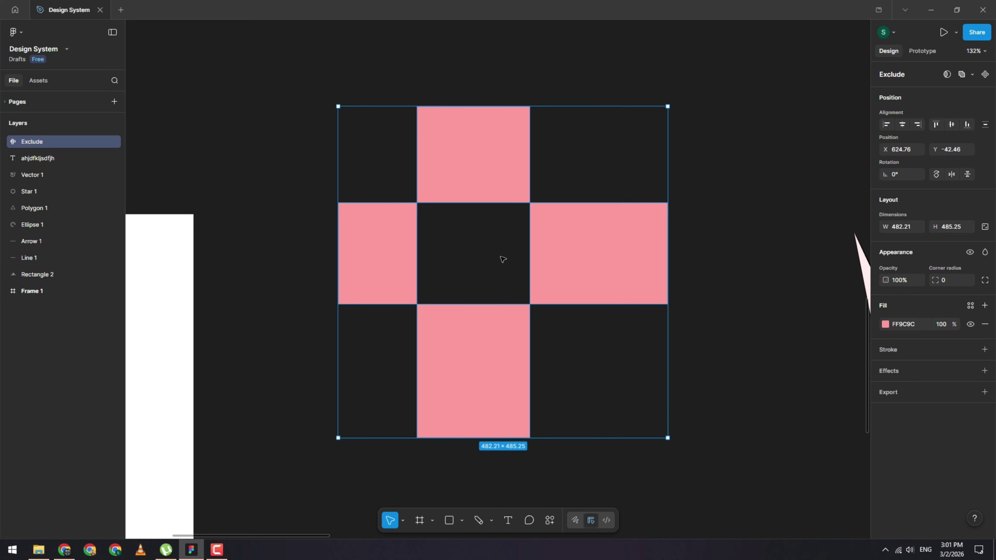
{"action": "scroll", "coordinate": [503, 259], "scroll_direction": "left", "scroll_amount": 1}
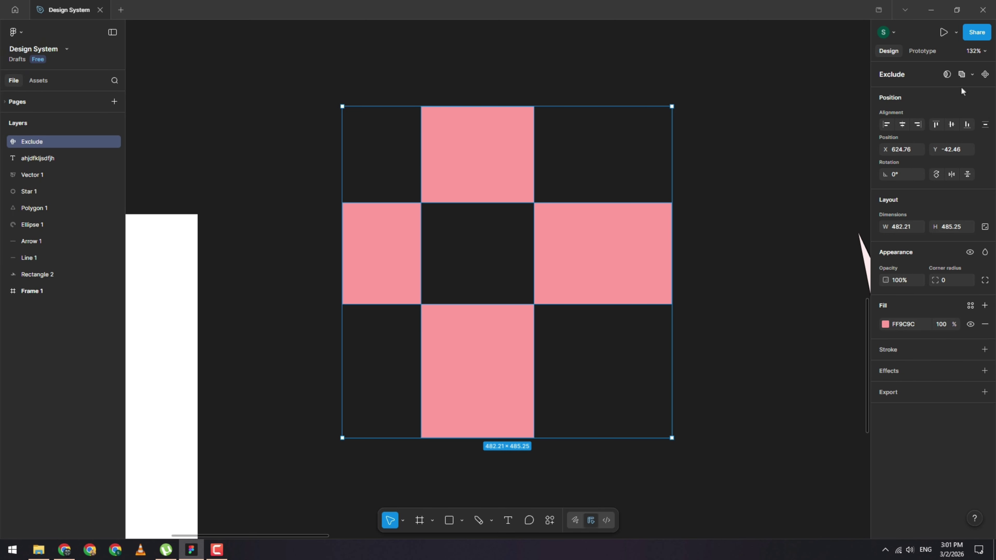
{"action": "key", "text": "ctrl+z"}
Step: Reselect the grey and pink rectangles together and combine them with the Union boolean operation
{"action": "left_click", "coordinate": [972, 74]}
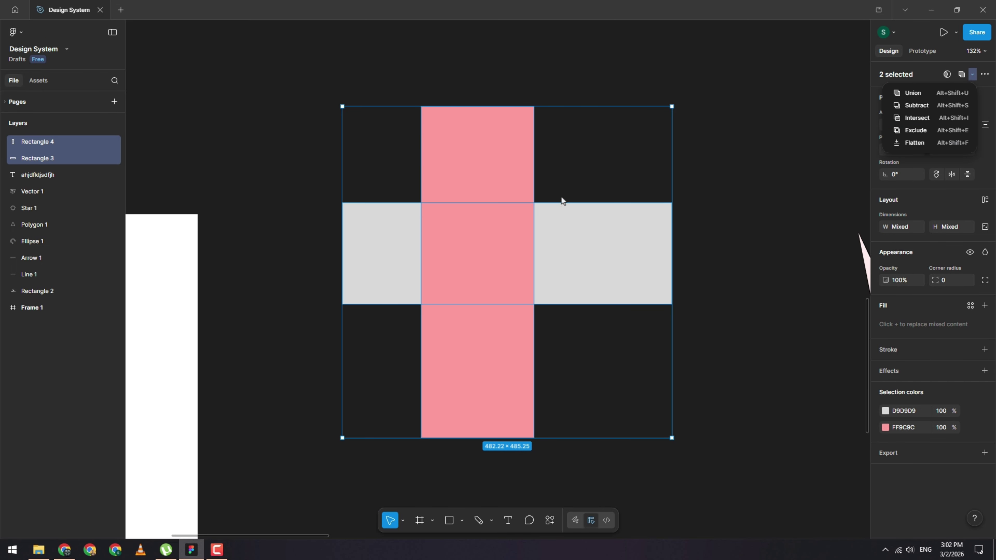
{"action": "key", "text": "Escape"}
{"action": "left_click", "coordinate": [698, 181]}
{"action": "scroll", "coordinate": [478, 196], "scroll_direction": "down", "scroll_amount": 5}
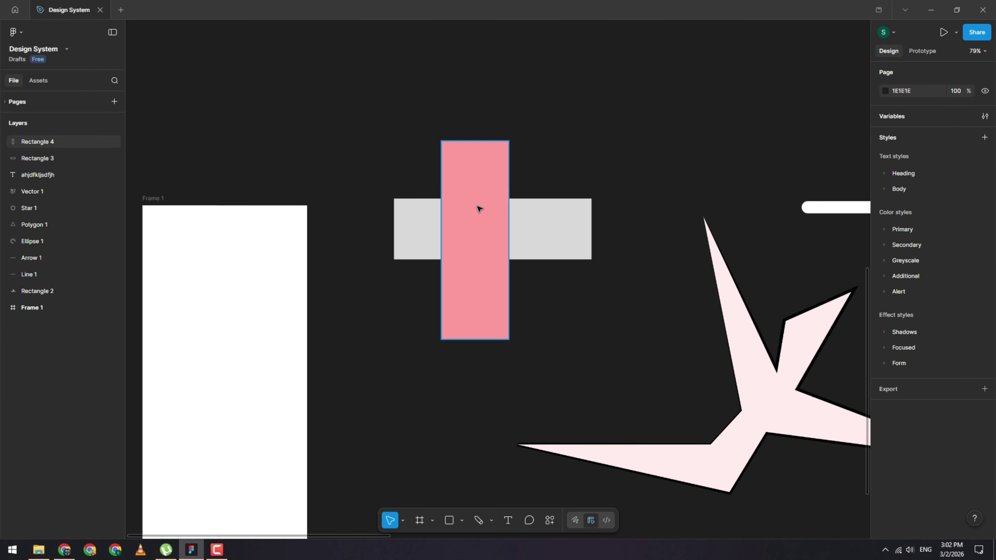
{"action": "left_click_drag", "start_coordinate": [609, 309], "coordinate": [445, 188]}
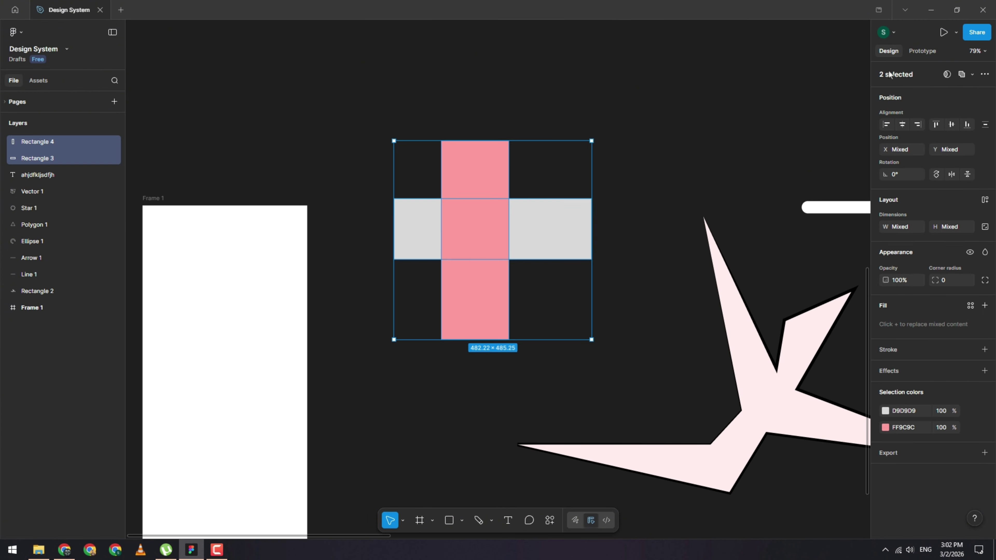
{"action": "left_click", "coordinate": [972, 74]}
{"action": "left_click", "coordinate": [914, 93]}
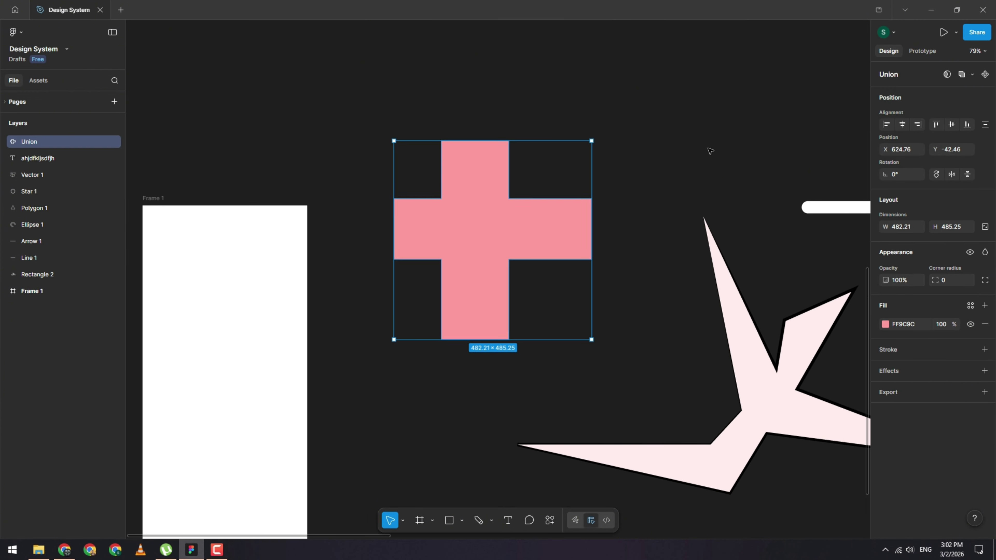
Step: Show the layers nested in the union and flatten it into a single vector path
{"action": "left_click", "coordinate": [6, 142]}
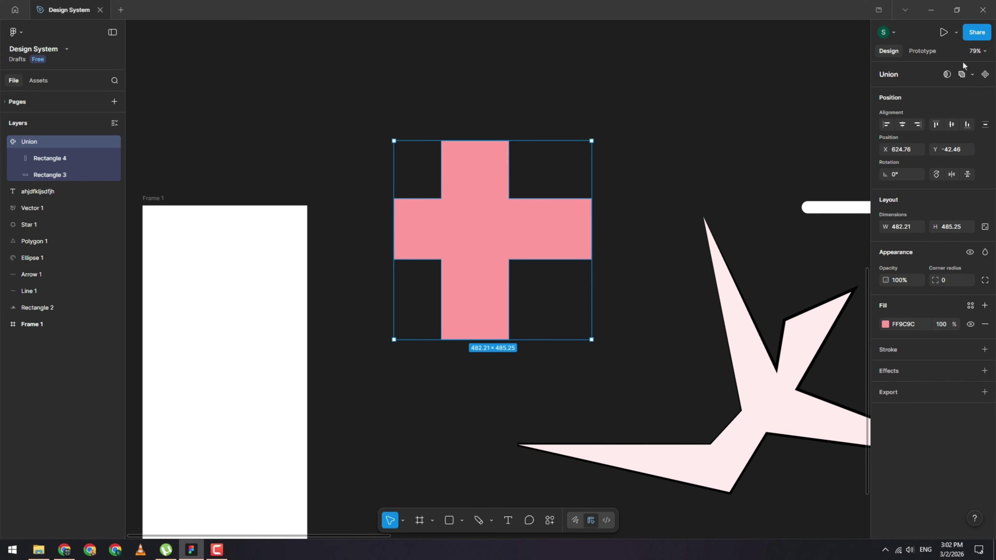
{"action": "left_click", "coordinate": [972, 75]}
{"action": "left_click", "coordinate": [926, 142]}
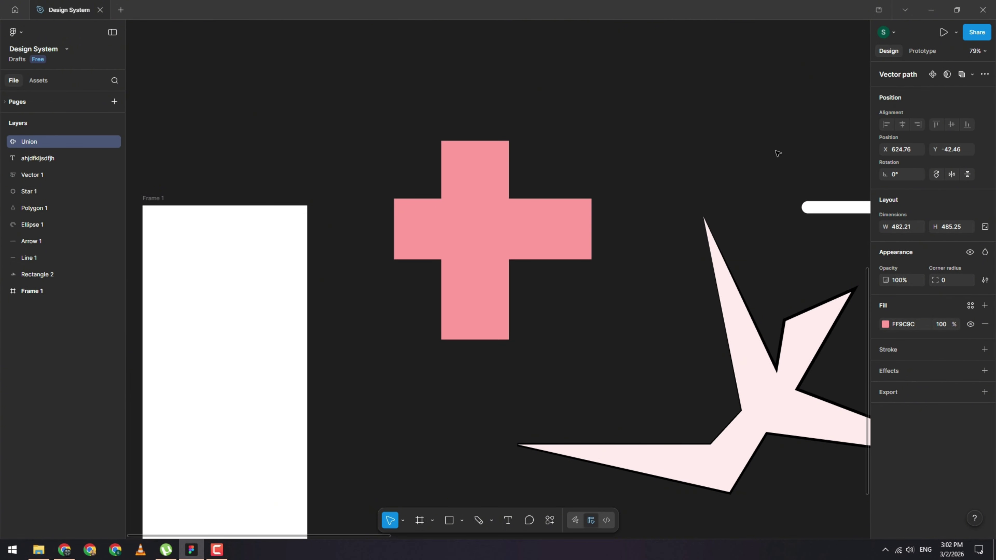
Step: Try moving the inner points of the flattened cross in vector editing, undo it, and leave the editing mode
{"action": "double_click", "coordinate": [503, 232]}
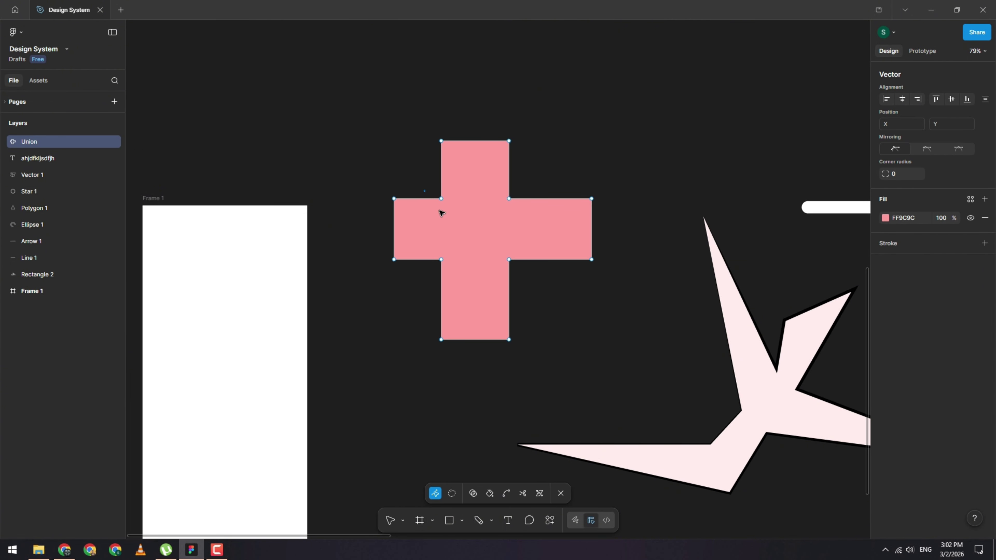
{"action": "left_click_drag", "start_coordinate": [423, 190], "coordinate": [529, 296]}
{"action": "mouse_move", "coordinate": [487, 250]}
{"action": "left_mouse_down"}
{"action": "mouse_move", "coordinate": [471, 300]}
{"action": "mouse_move", "coordinate": [486, 262]}
{"action": "left_mouse_up"}
{"action": "key", "text": "ctrl+z"}
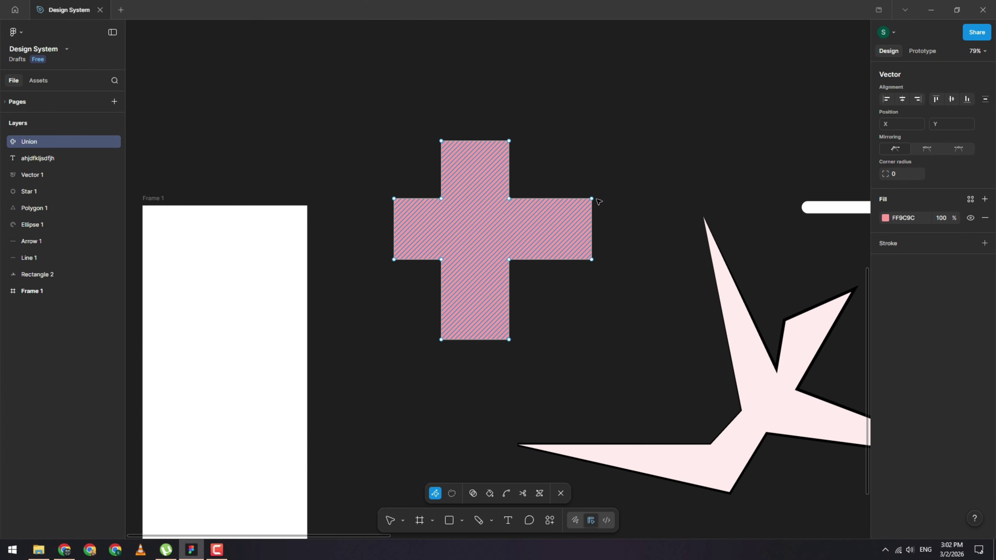
{"action": "left_click", "coordinate": [598, 161]}
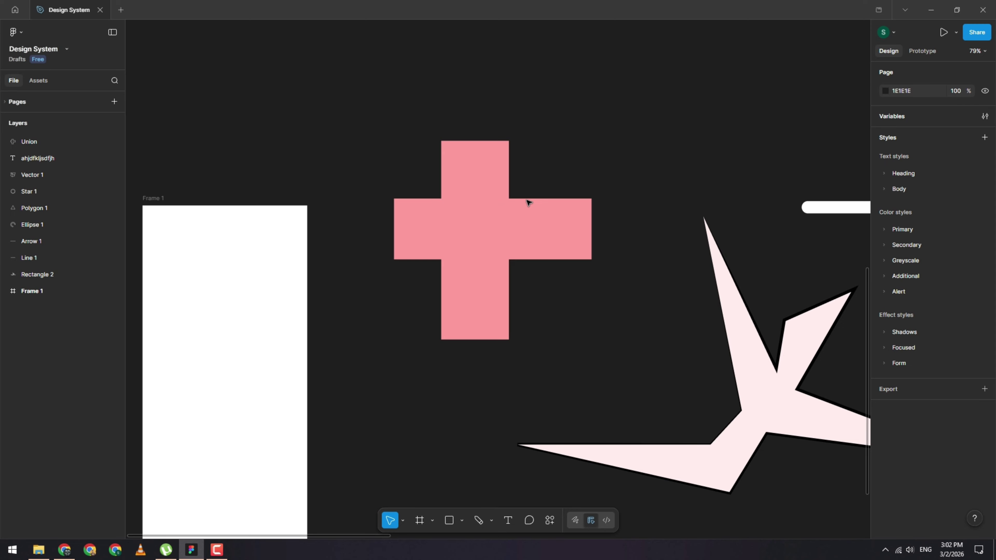
{"action": "left_click", "coordinate": [565, 204]}
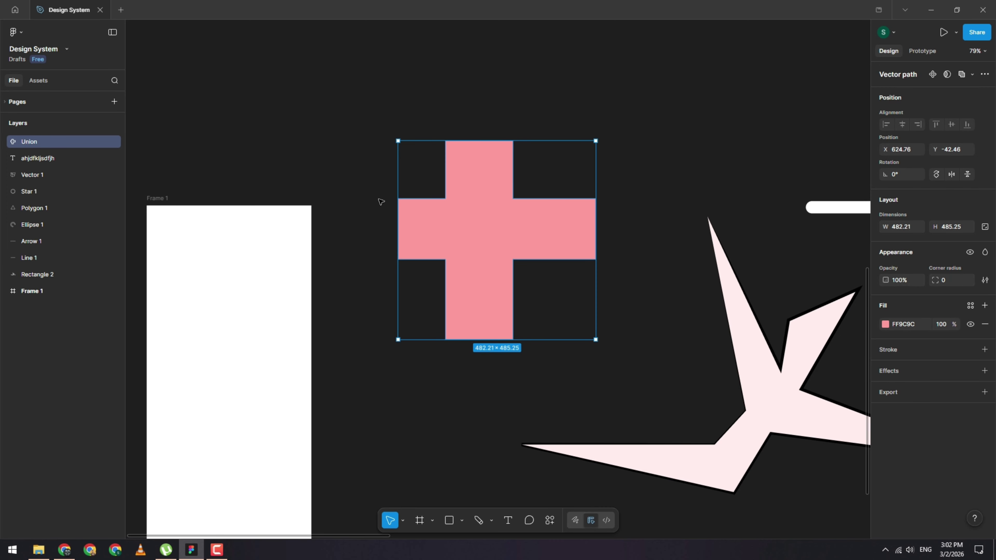
Step: Draw a 284 × 58 frame inside the upper part of Frame 1, at about X 59, Y 158
{"action": "scroll", "coordinate": [380, 206], "scroll_direction": "left", "scroll_amount": 5}
{"action": "left_click", "coordinate": [330, 201]}
{"action": "scroll", "coordinate": [390, 176], "scroll_direction": "down", "scroll_amount": 3}
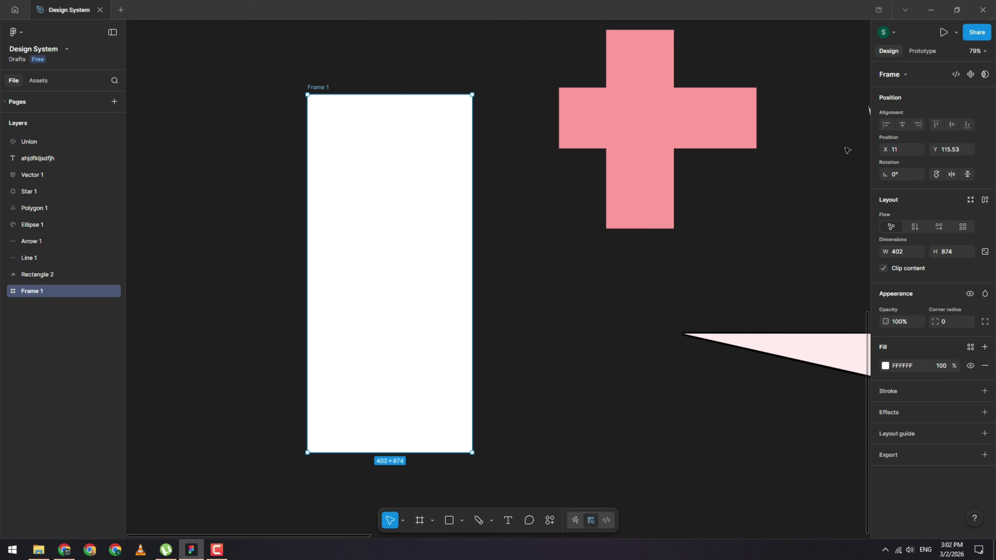
{"action": "left_click", "coordinate": [482, 236]}
{"action": "left_click", "coordinate": [423, 176]}
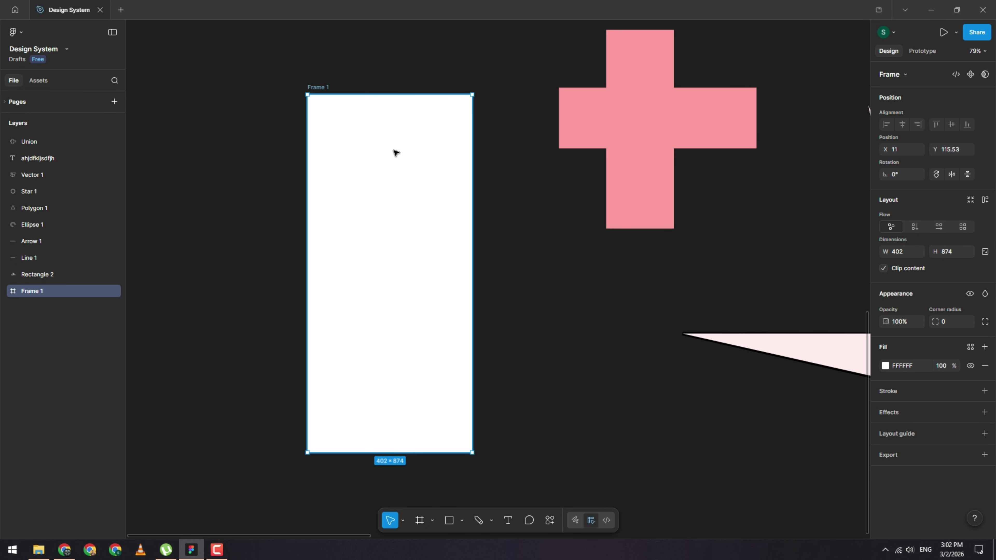
{"action": "key", "text": "f"}
{"action": "left_click_drag", "start_coordinate": [339, 159], "coordinate": [456, 183]}
{"action": "left_click_drag", "start_coordinate": [381, 178], "coordinate": [377, 174]}
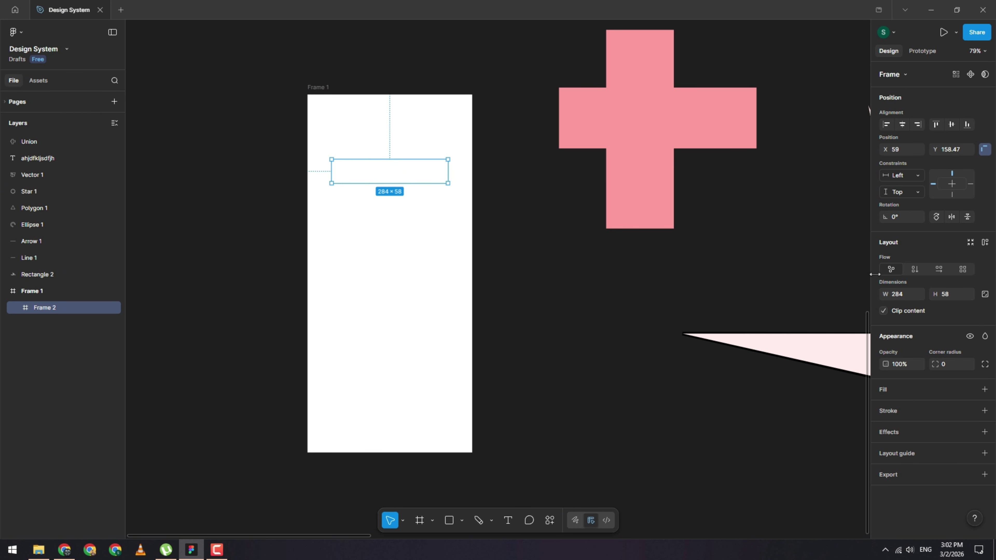
Step: Add a red FF6262 fill to the nested frame
{"action": "left_click", "coordinate": [971, 389]}
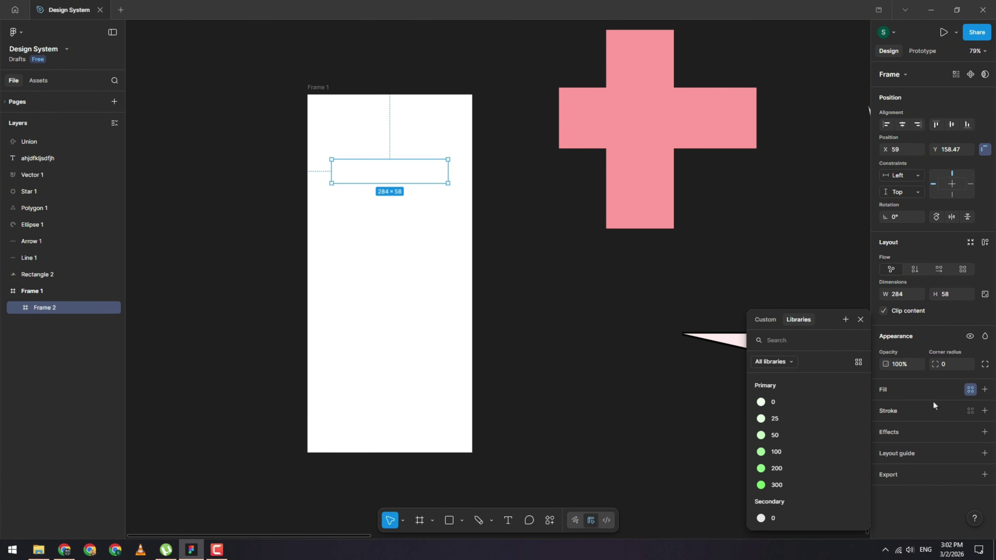
{"action": "left_click", "coordinate": [985, 389]}
{"action": "left_click_drag", "start_coordinate": [790, 341], "coordinate": [820, 326]}
{"action": "scroll", "coordinate": [416, 178], "scroll_direction": "up", "scroll_amount": 1}
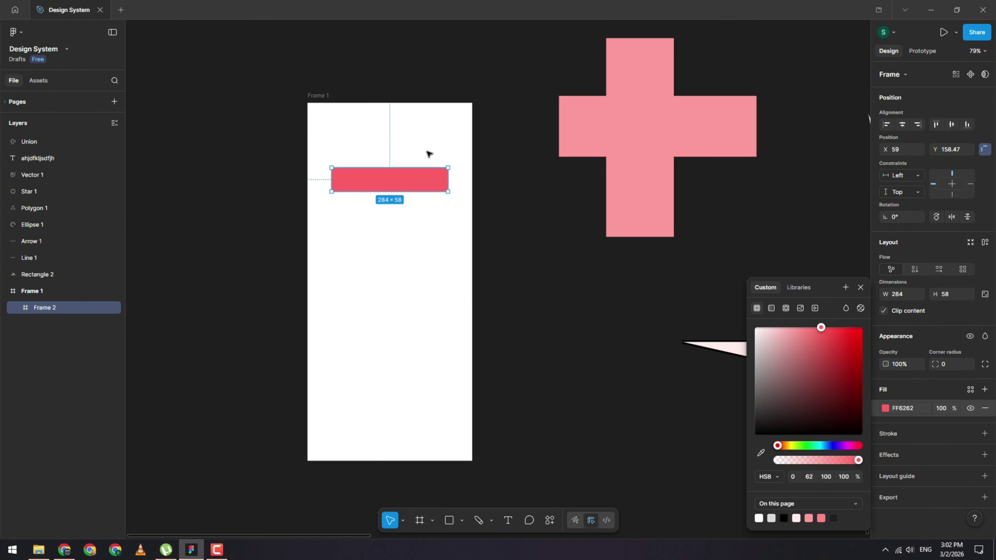
Step: Select Frame 1 for comparison, and move the red nested frame to about X 81, Y 186
{"action": "left_click", "coordinate": [322, 101]}
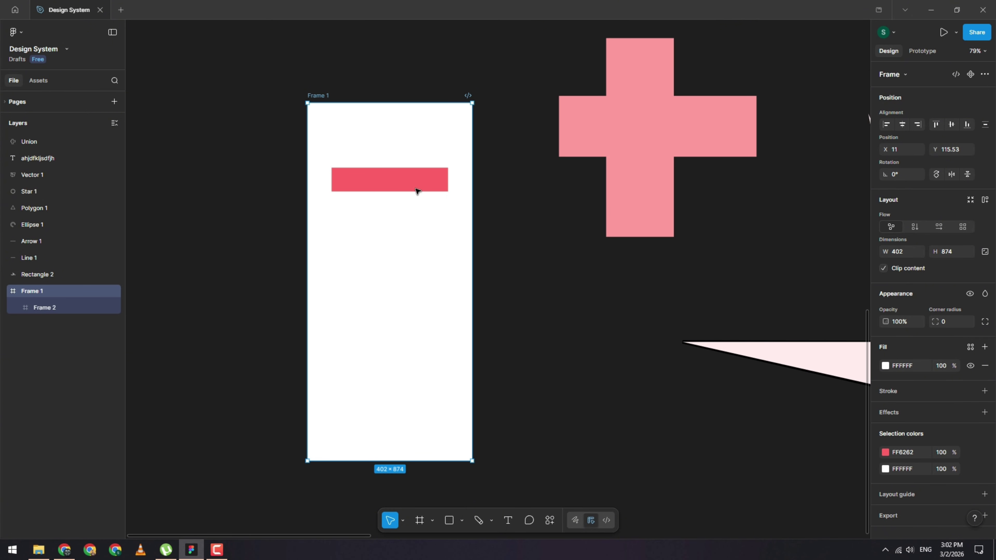
{"action": "left_click", "coordinate": [390, 188]}
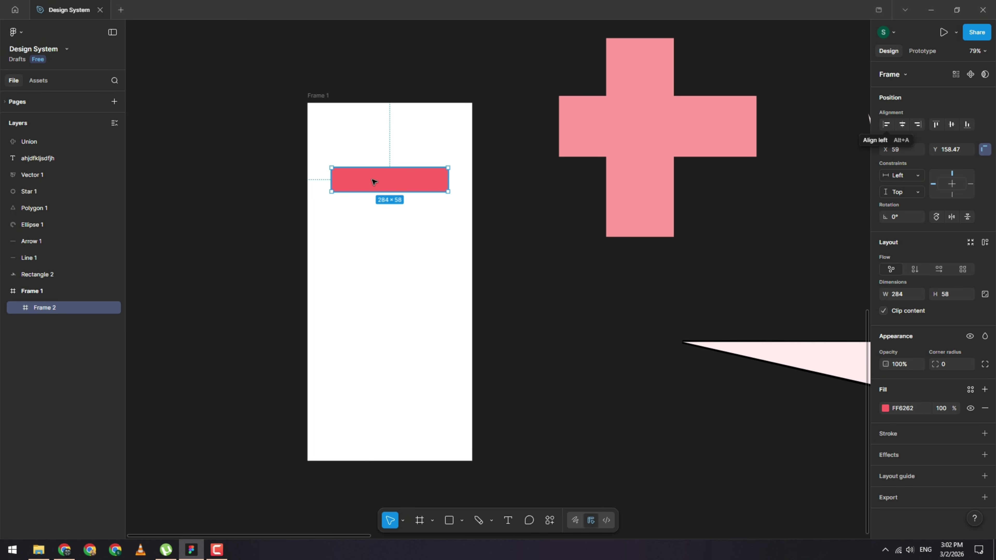
{"action": "mouse_move", "coordinate": [374, 180]}
{"action": "left_mouse_down"}
{"action": "mouse_move", "coordinate": [231, 211]}
{"action": "mouse_move", "coordinate": [196, 202]}
{"action": "mouse_move", "coordinate": [355, 205]}
{"action": "mouse_move", "coordinate": [369, 193]}
{"action": "mouse_move", "coordinate": [357, 193]}
{"action": "mouse_move", "coordinate": [390, 189]}
{"action": "mouse_move", "coordinate": [366, 189]}
{"action": "left_mouse_up"}
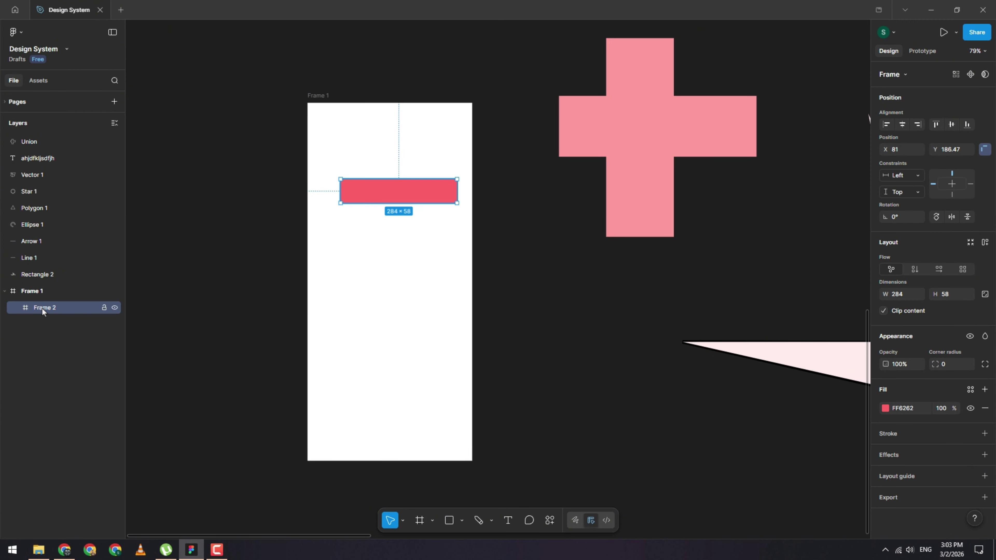
Step: Move Frame 1 slightly down and right, and reposition the red frame inside it to X 77, Y 107
{"action": "left_click", "coordinate": [37, 291]}
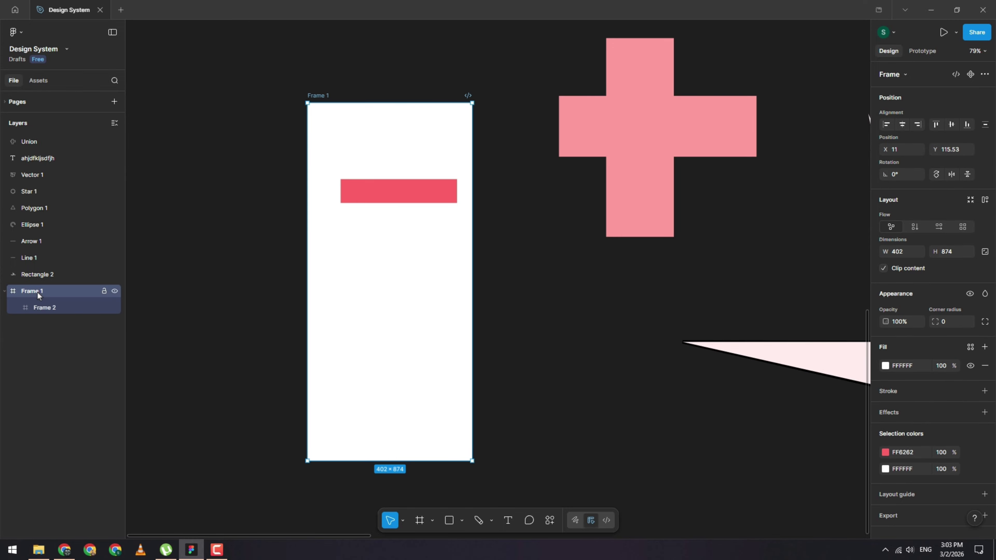
{"action": "left_click", "coordinate": [46, 308]}
{"action": "left_click_drag", "start_coordinate": [333, 93], "coordinate": [339, 131]}
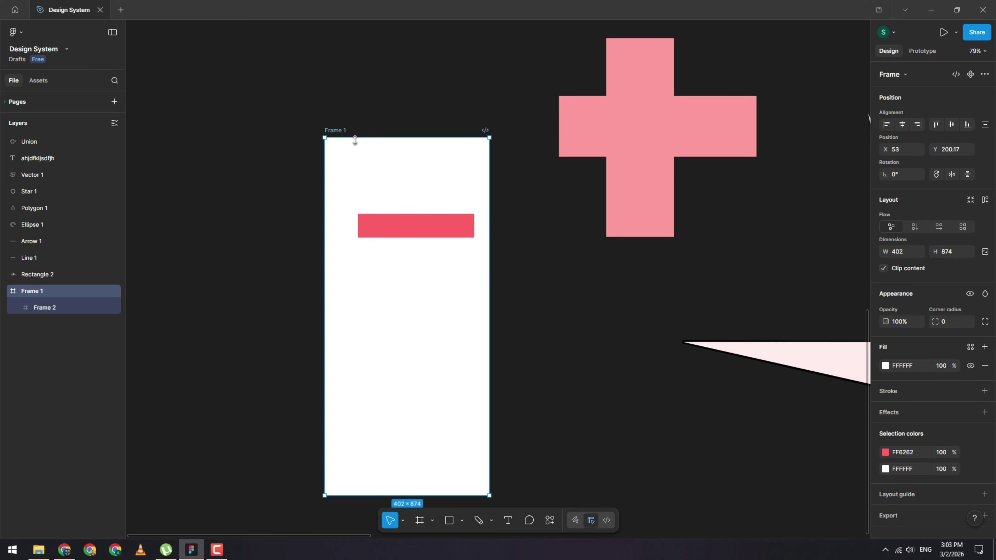
{"action": "left_click_drag", "start_coordinate": [402, 232], "coordinate": [440, 170]}
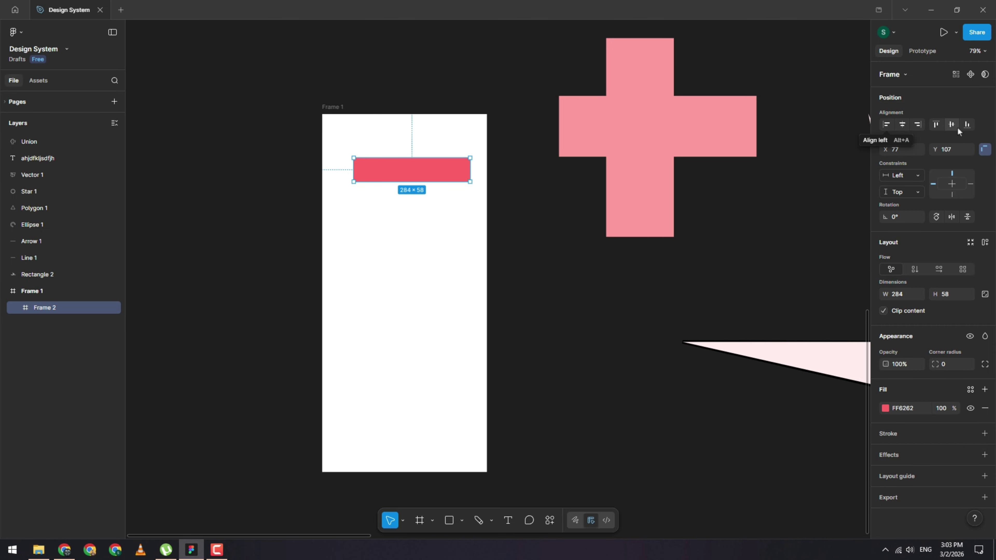
Step: Align the red frame to the left edge of Frame 1, undo it, and apply the left alignment again
{"action": "left_click", "coordinate": [886, 126]}
{"action": "key", "text": "ctrl+z"}
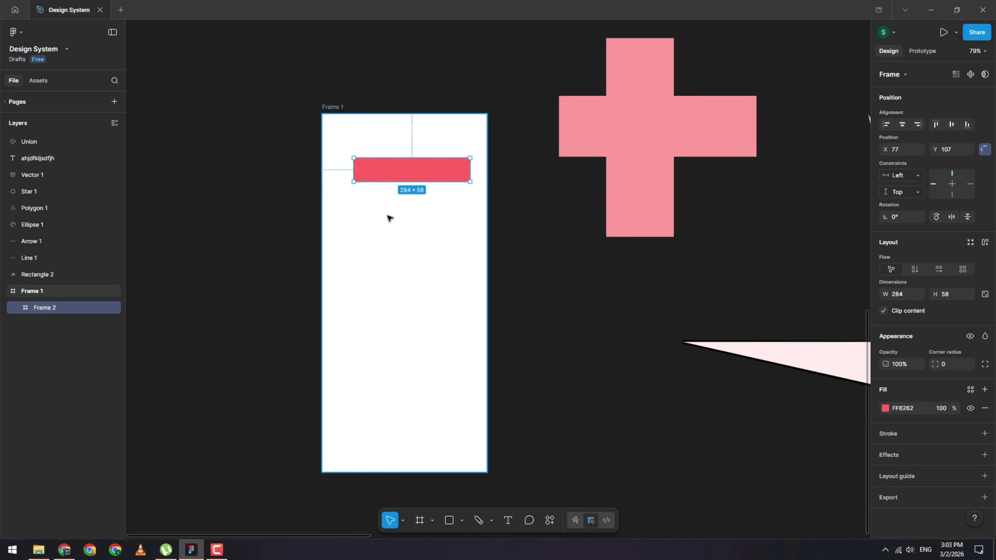
{"action": "key", "text": "alt+a"}
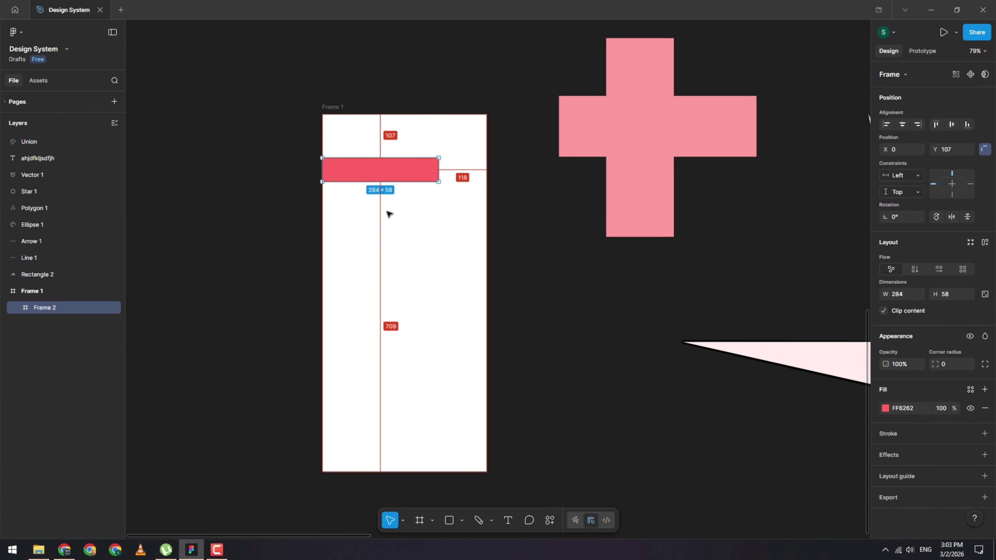
Step: Align the red frame to Frame 1's right and left edges in turn, reposition it to about X 46, Y 104, and align it right again
{"action": "key", "text": "alt+d"}
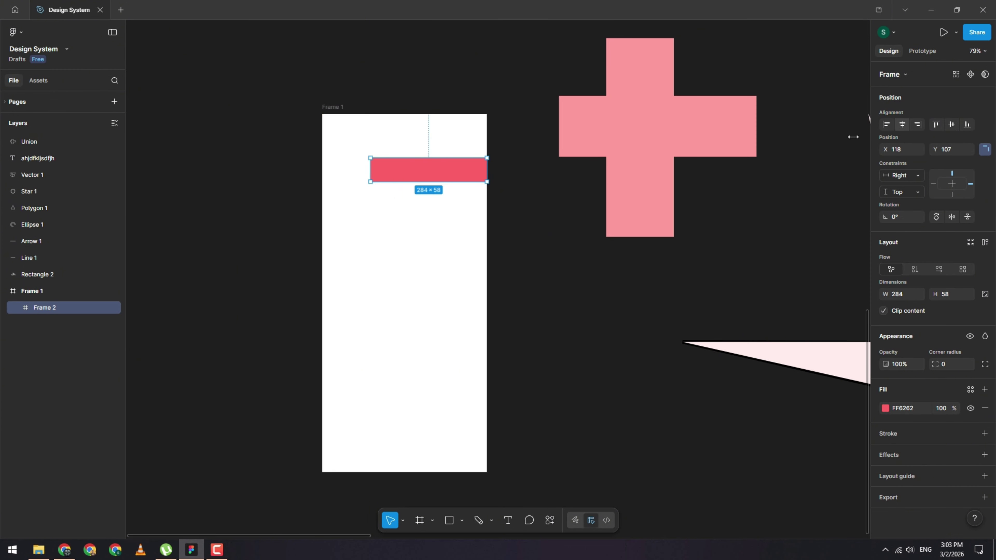
{"action": "key", "text": "alt+a"}
{"action": "left_click_drag", "start_coordinate": [405, 174], "coordinate": [424, 177]}
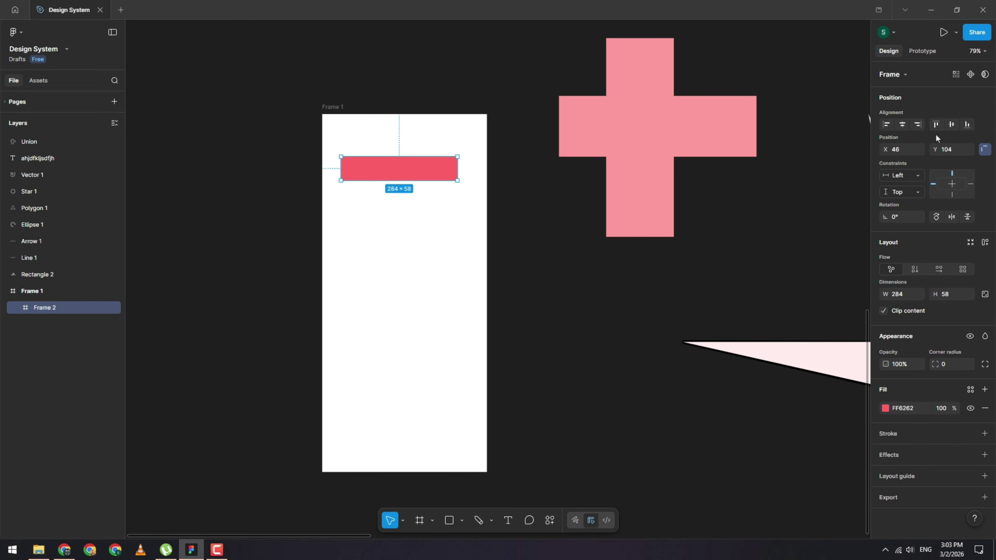
{"action": "left_click", "coordinate": [919, 124]}
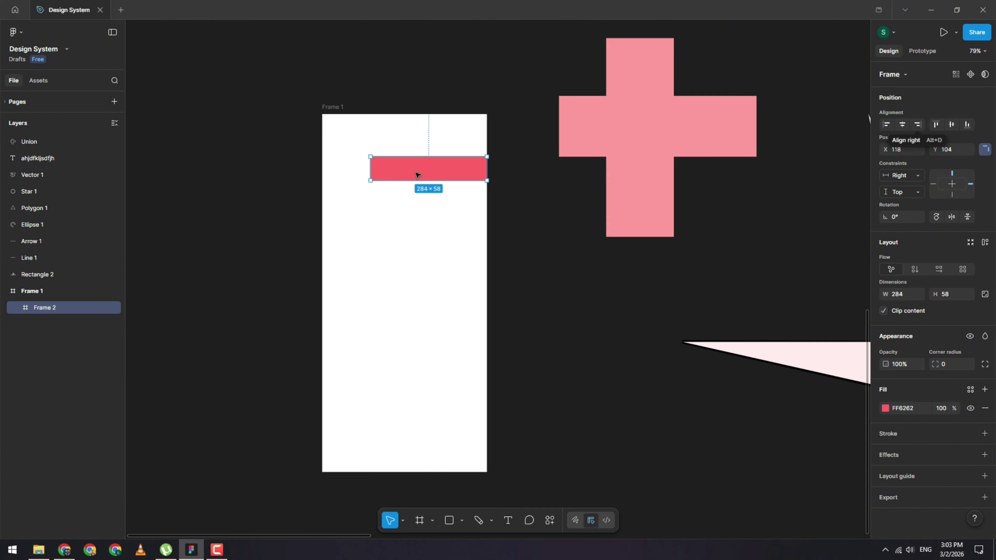
Step: Align the red frame to Frame 1's top and bottom edges in turn, and place a copy higher up at about X 148, Y 263
{"action": "key", "text": "alt+w"}
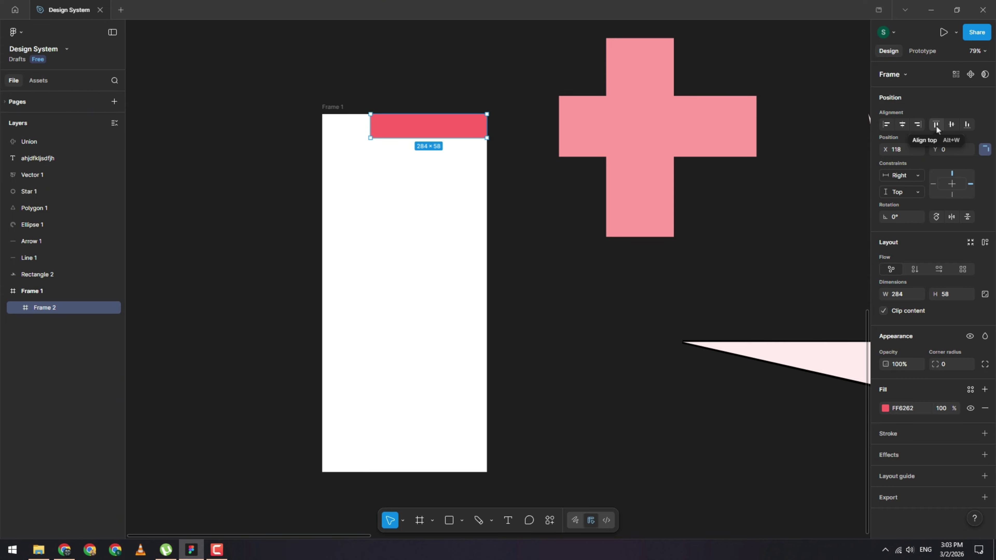
{"action": "left_click_drag", "start_coordinate": [429, 135], "coordinate": [414, 177]}
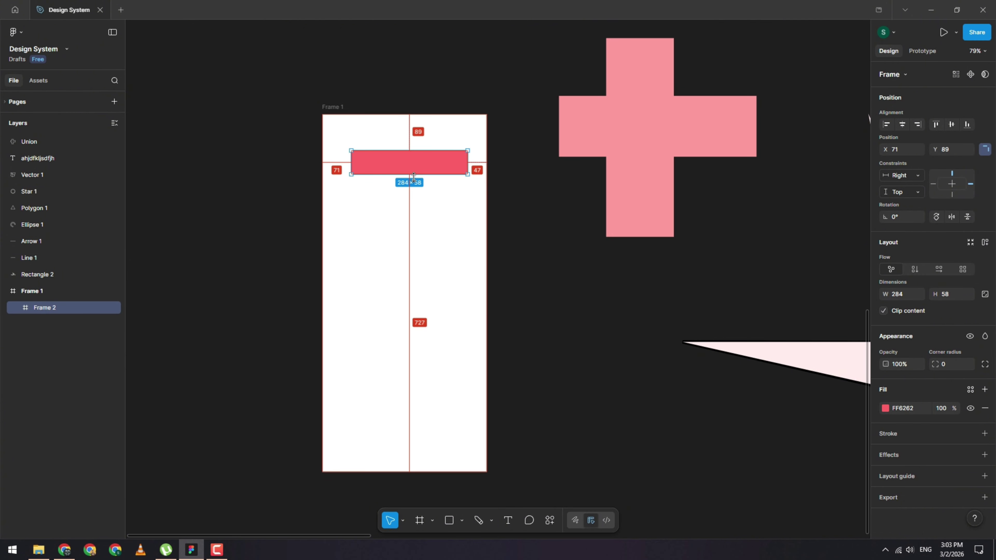
{"action": "key", "text": "alt+s"}
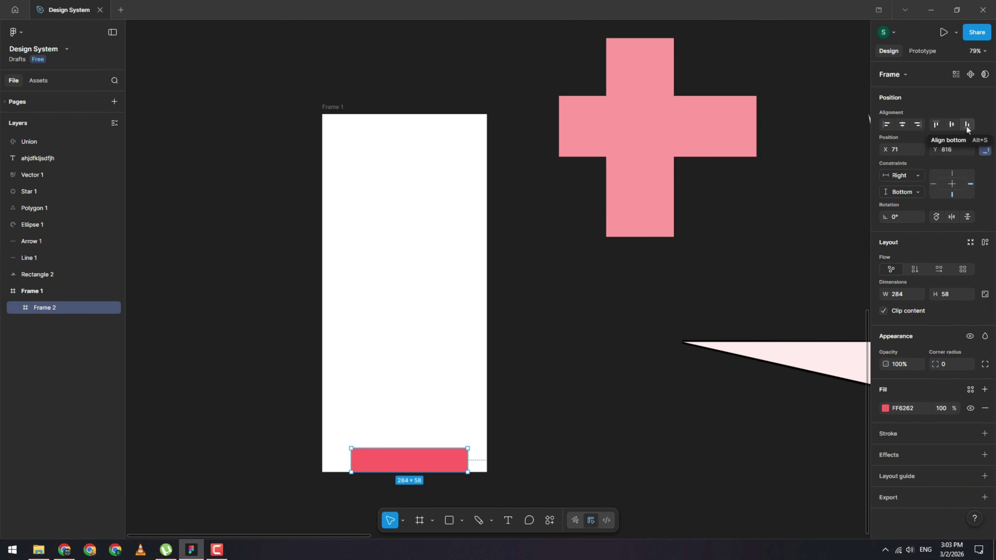
{"action": "left_click_drag", "start_coordinate": [427, 461], "coordinate": [449, 236]}
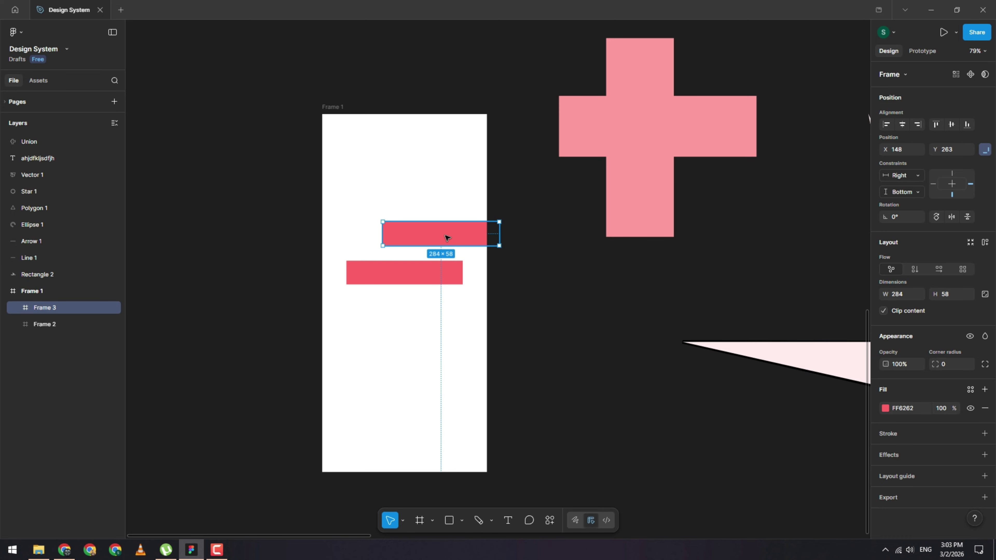
Step: Try aligning the horizontal centers of the two red frames with each other, and undo the alignment
{"action": "left_click", "coordinate": [415, 273]}
{"action": "left_click", "coordinate": [433, 243], "text": "shift"}
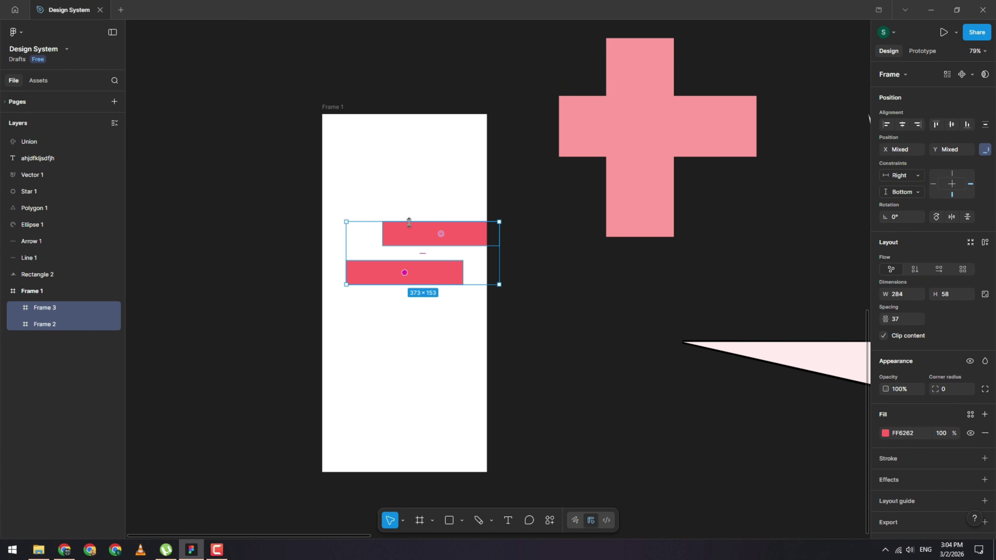
{"action": "key", "text": "alt"}
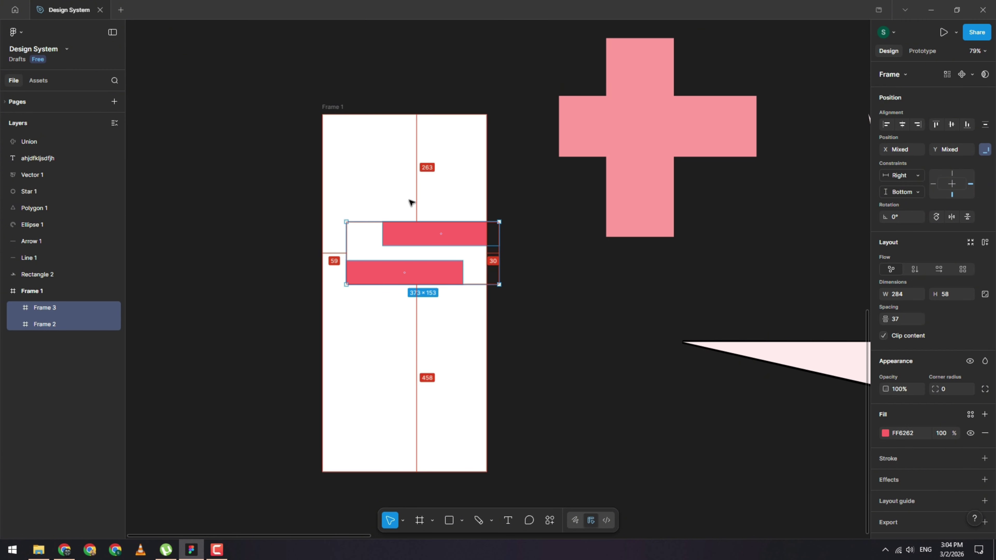
{"action": "key", "text": "alt"}
{"action": "key", "text": "alt+h"}
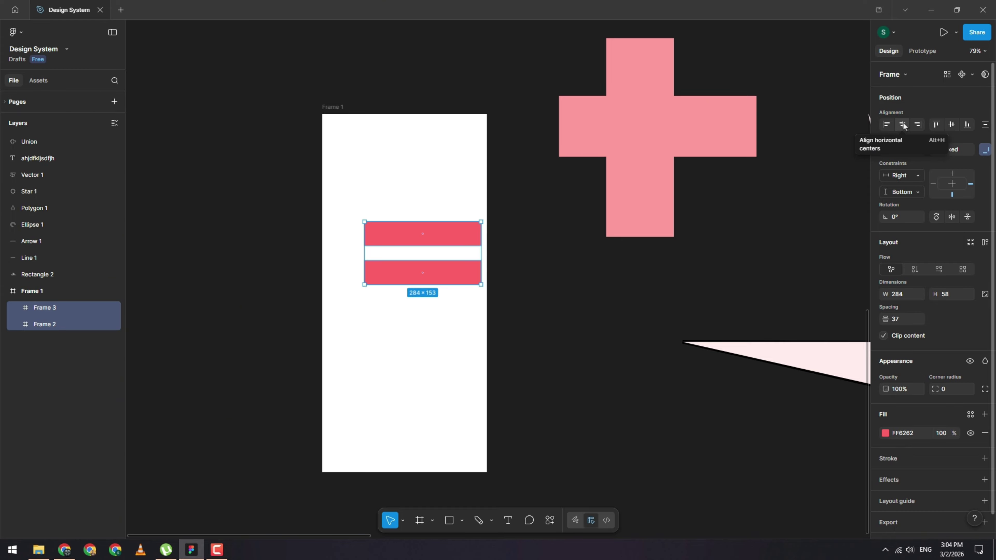
{"action": "left_click", "coordinate": [529, 309]}
{"action": "key", "text": "ctrl+z"}
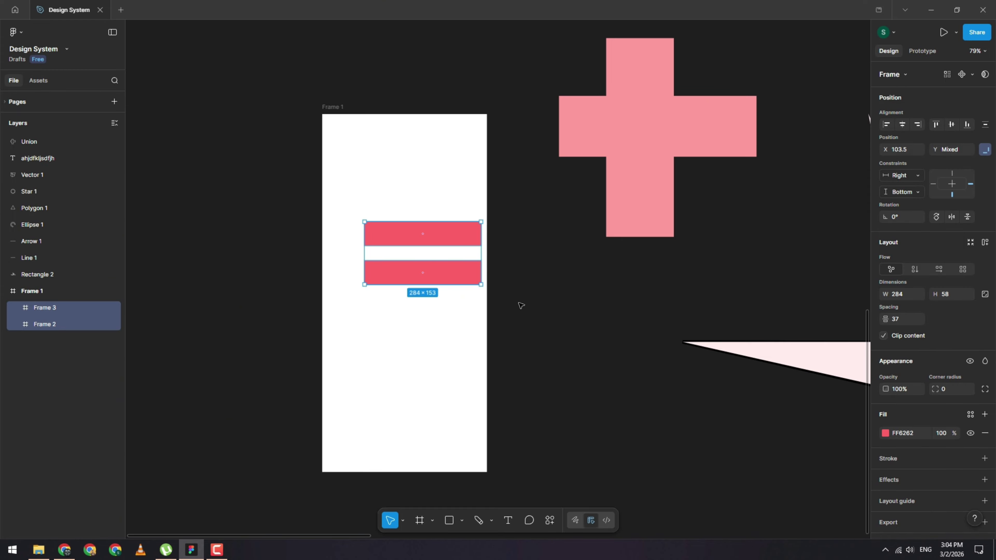
{"action": "key", "text": "ctrl+z"}
Step: Place two more red copies lower down, one outside Frame 1 at about X 377, Y 627, and align their vertical centers
{"action": "left_click", "coordinate": [427, 309]}
{"action": "left_click_drag", "start_coordinate": [382, 278], "coordinate": [518, 334]}
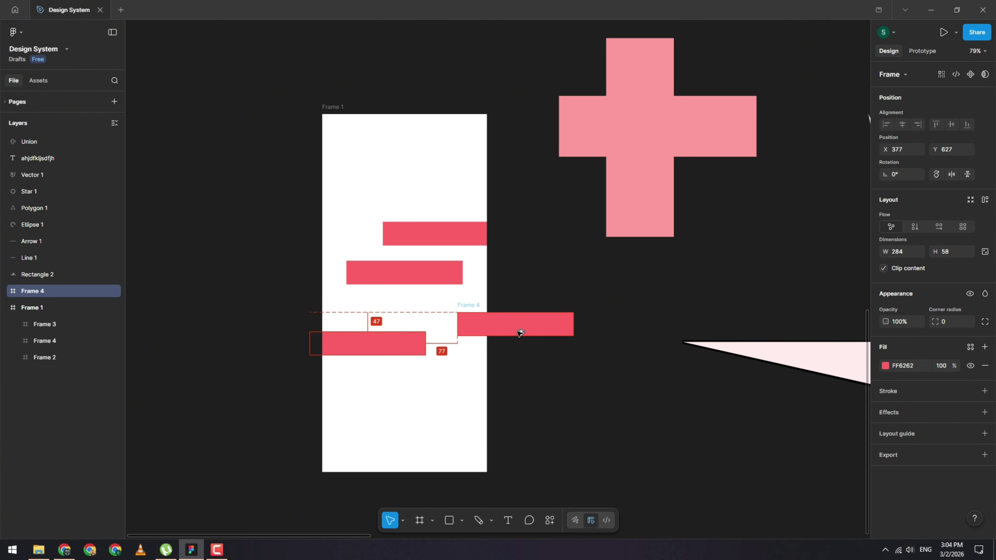
{"action": "left_click", "coordinate": [376, 349], "text": "shift"}
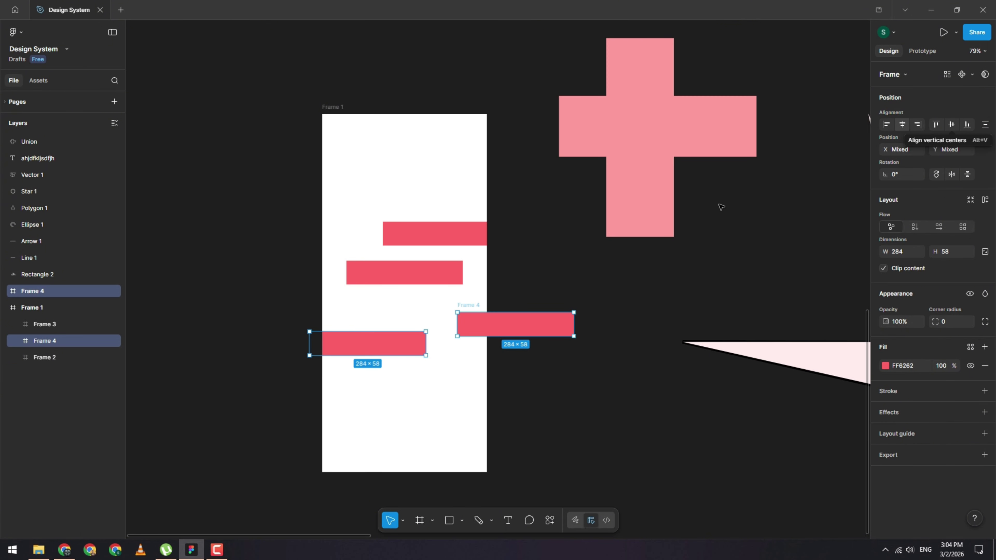
{"action": "key", "text": "alt+v"}
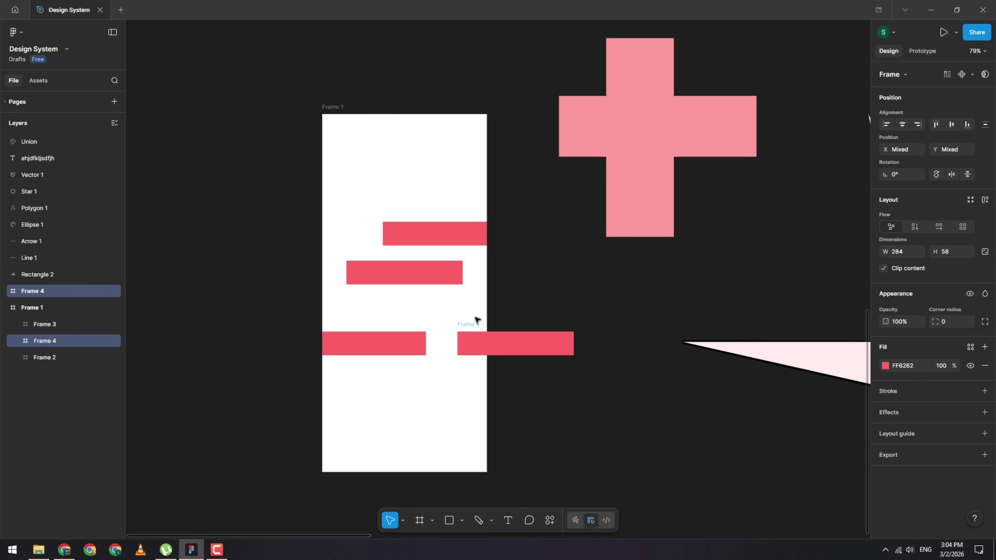
Step: Align the horizontal centers of the two upper red frames
{"action": "left_click", "coordinate": [432, 234]}
{"action": "left_click", "coordinate": [422, 272], "text": "shift"}
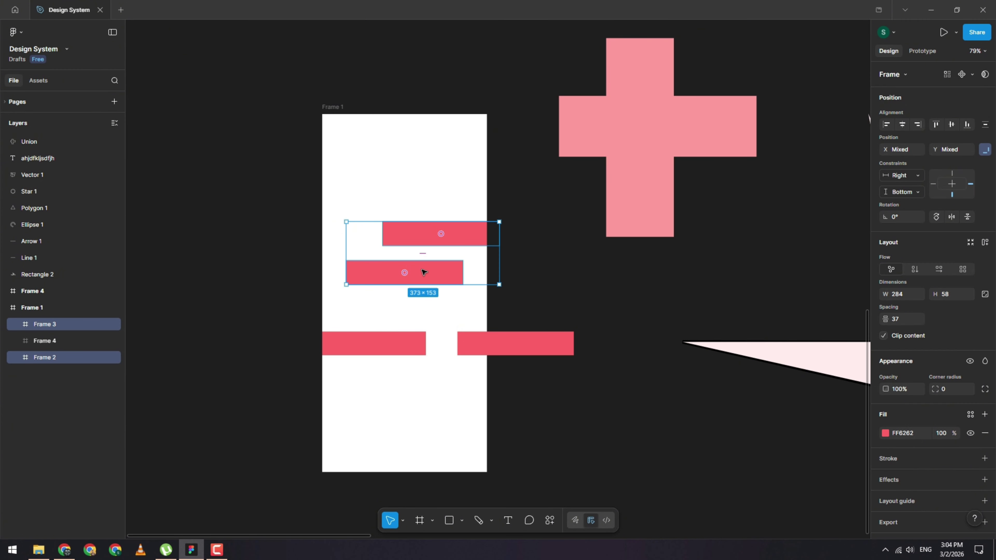
{"action": "key", "text": "alt+h"}
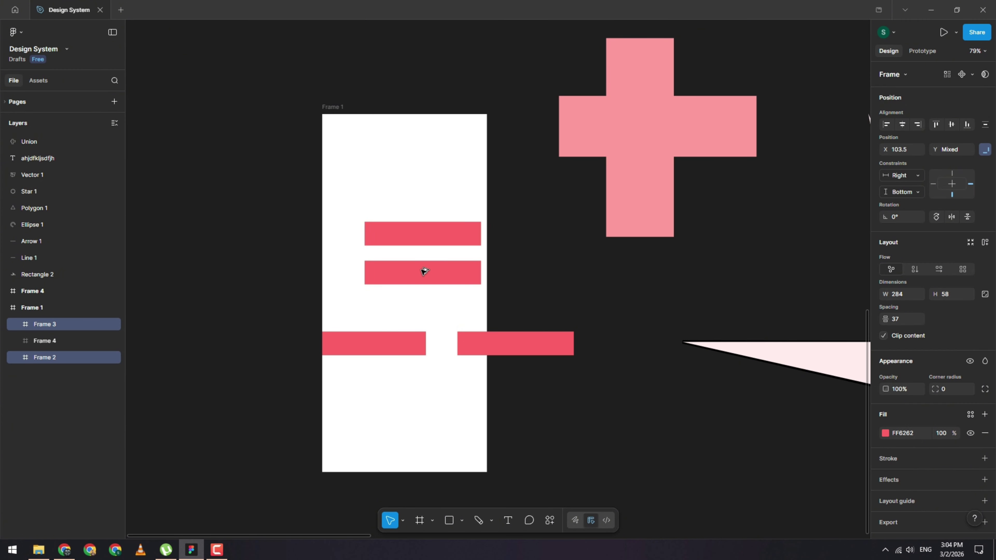
Step: Shift the red frame outside Frame 1 slightly up, and realign its vertical center with the red frame beside it
{"action": "left_click_drag", "start_coordinate": [501, 342], "coordinate": [499, 322]}
{"action": "left_click", "coordinate": [406, 345], "text": "shift"}
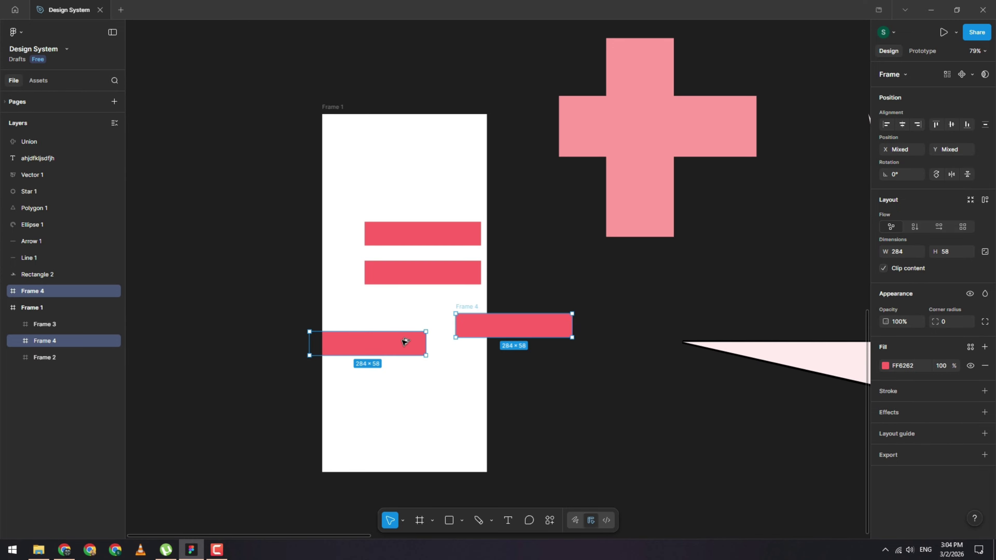
{"action": "key", "text": "alt+v"}
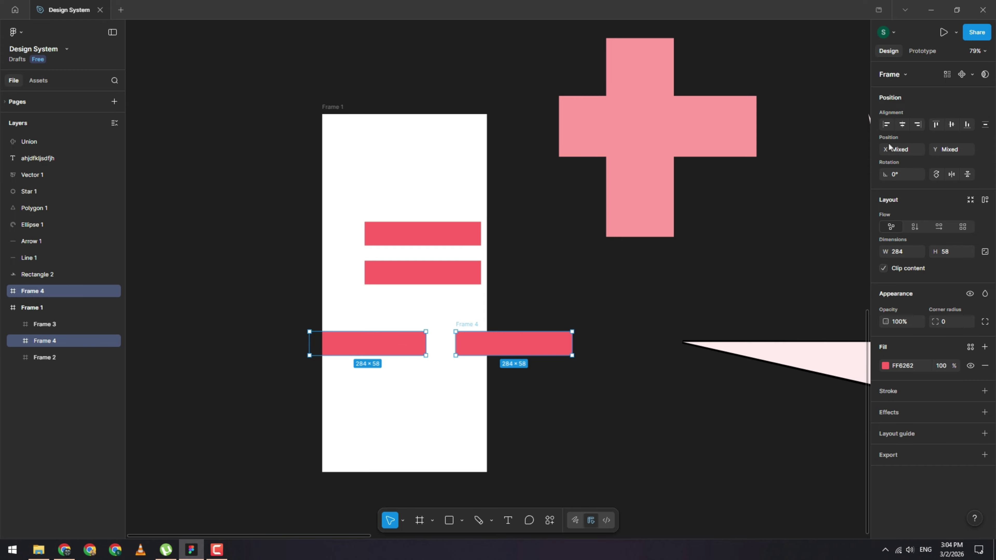
Step: Move the uppermost red frame to about X 68, Y 166, show its constraints, and select Frame 1 for comparison
{"action": "left_click", "coordinate": [396, 233]}
{"action": "left_click_drag", "start_coordinate": [453, 234], "coordinate": [438, 194]}
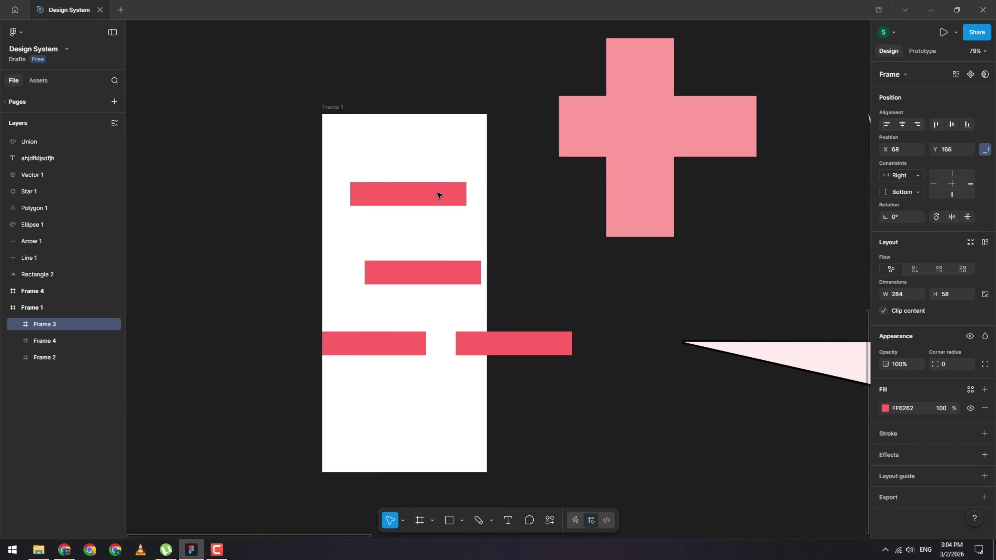
{"action": "left_click", "coordinate": [984, 150]}
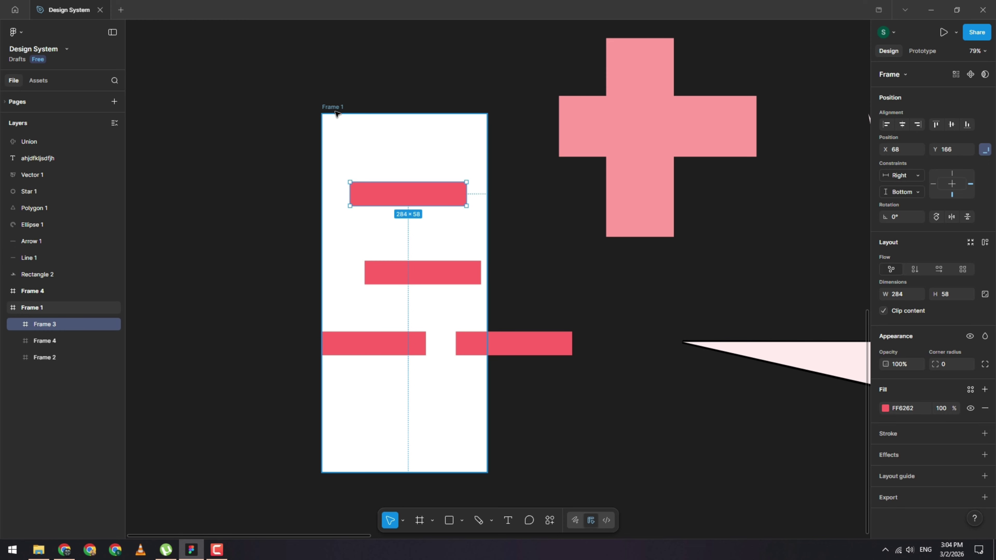
{"action": "left_click", "coordinate": [330, 106]}
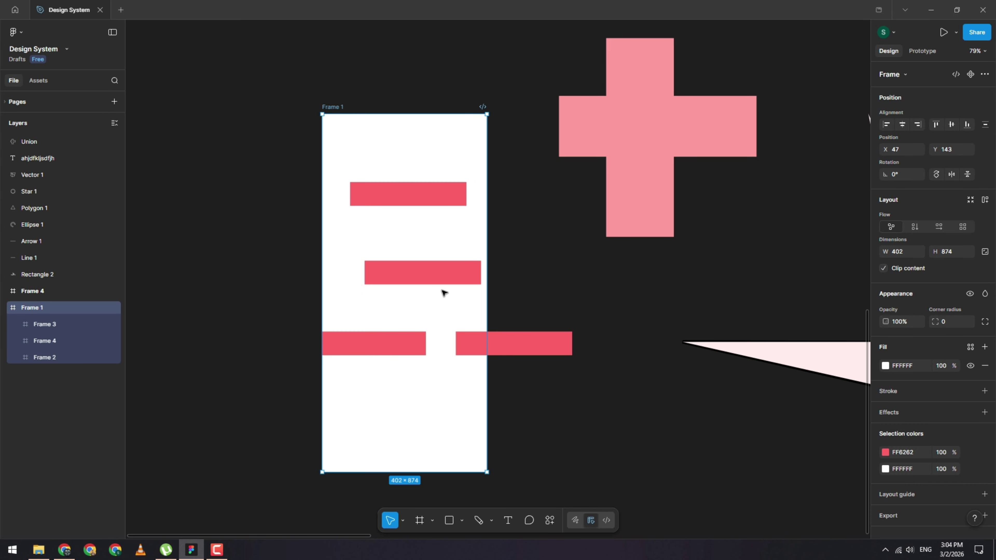
{"action": "left_click", "coordinate": [468, 343]}
{"action": "left_click", "coordinate": [571, 384]}
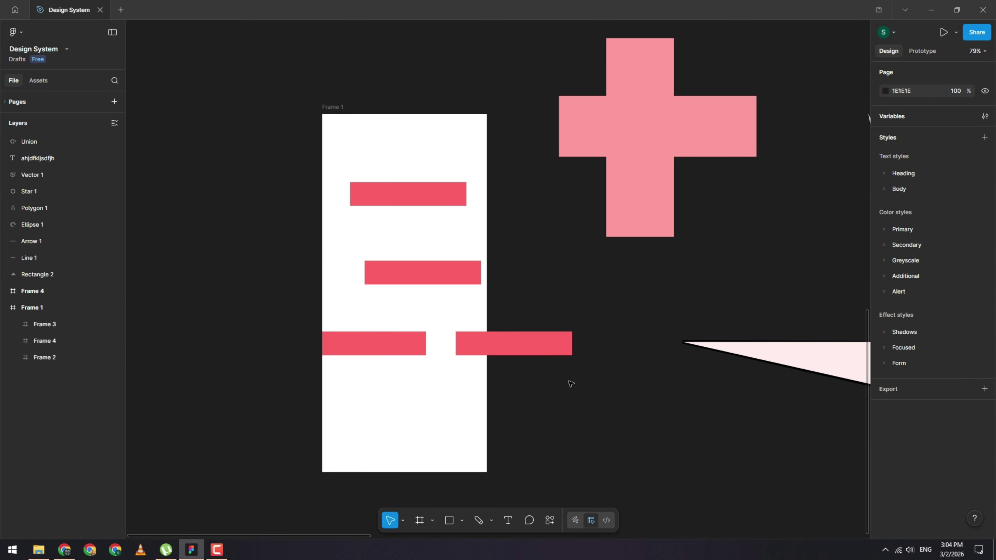
Step: Narrow the two lower red frames to about 78 wide and place them in Frame 1's bottom corners
{"action": "left_click_drag", "start_coordinate": [402, 340], "coordinate": [350, 456]}
{"action": "left_click", "coordinate": [549, 349]}
{"action": "left_click_drag", "start_coordinate": [546, 348], "coordinate": [465, 450]}
Step: Narrow the two upper red frames to about 71 and 73 wide and place them in Frame 1's top corners
{"action": "left_click", "coordinate": [431, 273]}
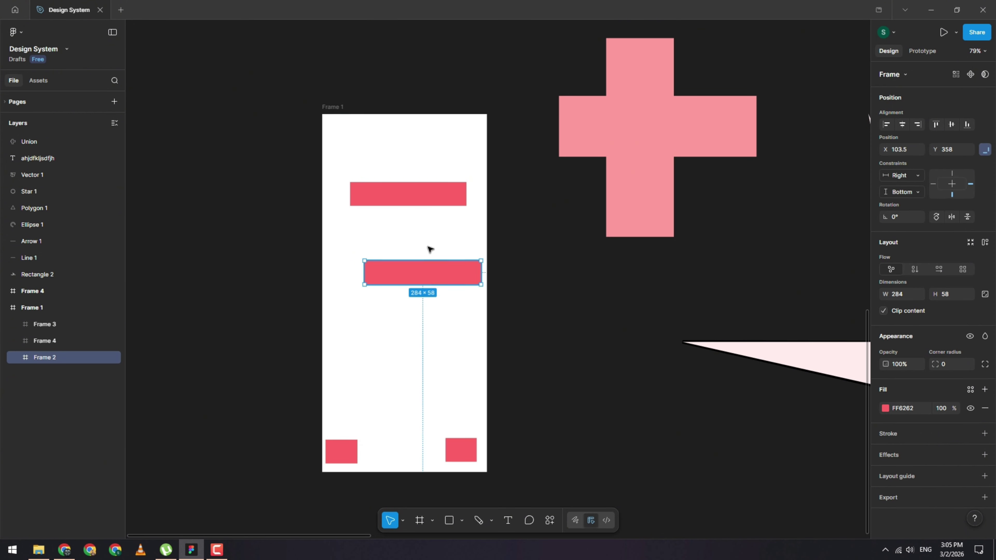
{"action": "left_click", "coordinate": [427, 191]}
{"action": "left_click_drag", "start_coordinate": [465, 193], "coordinate": [349, 138]}
{"action": "left_click", "coordinate": [410, 278]}
{"action": "left_click_drag", "start_coordinate": [369, 280], "coordinate": [459, 144]}
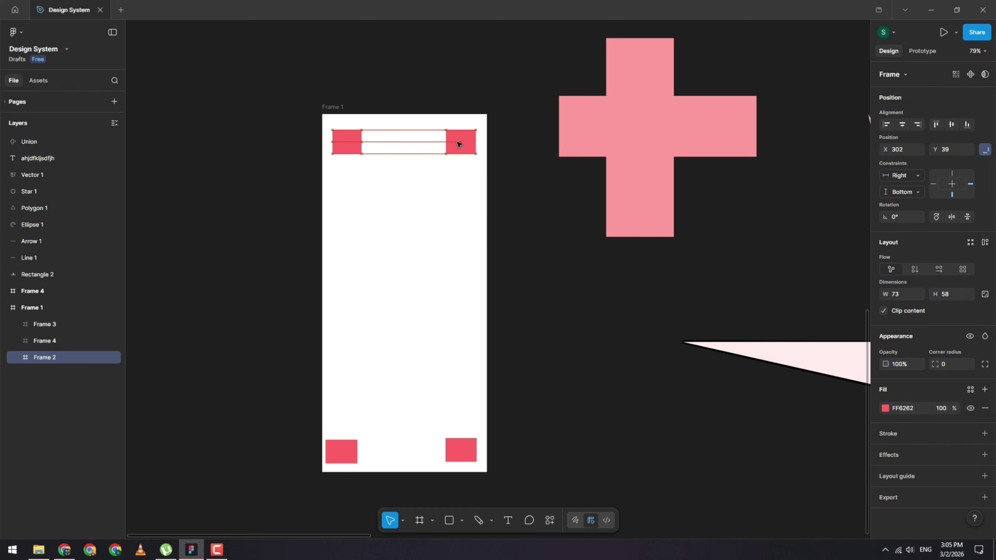
Step: Extend Frame 1 upward from its top edge to a height of about 917
{"action": "left_click", "coordinate": [319, 104]}
{"action": "left_click", "coordinate": [333, 107]}
{"action": "left_click_drag", "start_coordinate": [369, 115], "coordinate": [381, 97]}
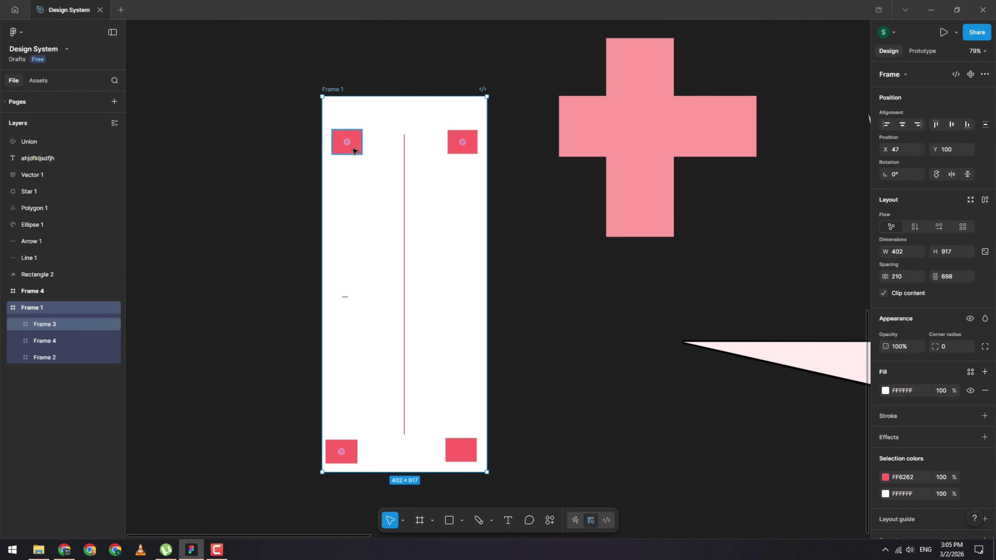
Step: Set the upper-left red frame's constraints to Left and Top, and widen Frame 1 from its left edge to about 491
{"action": "left_click", "coordinate": [354, 150]}
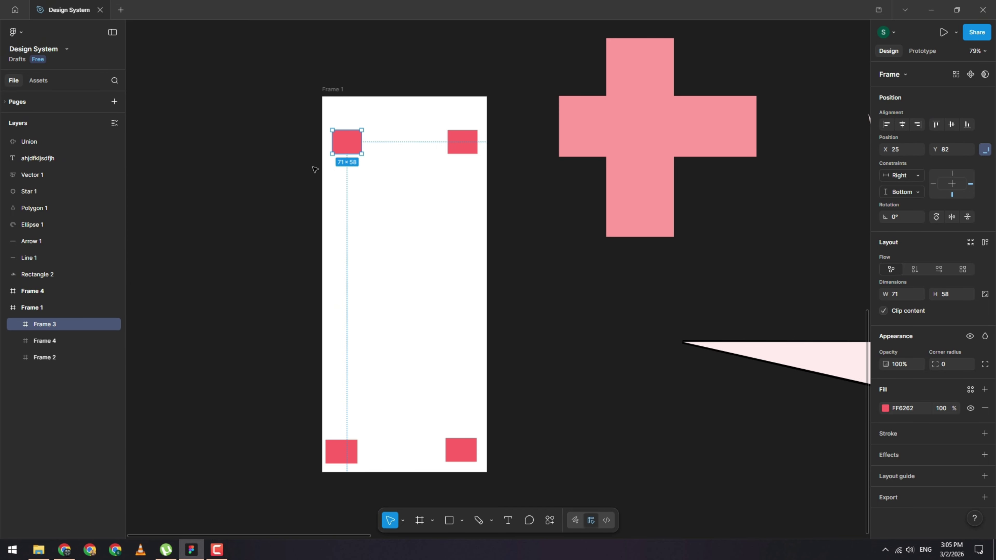
{"action": "left_click", "coordinate": [934, 184]}
{"action": "left_click", "coordinate": [952, 173]}
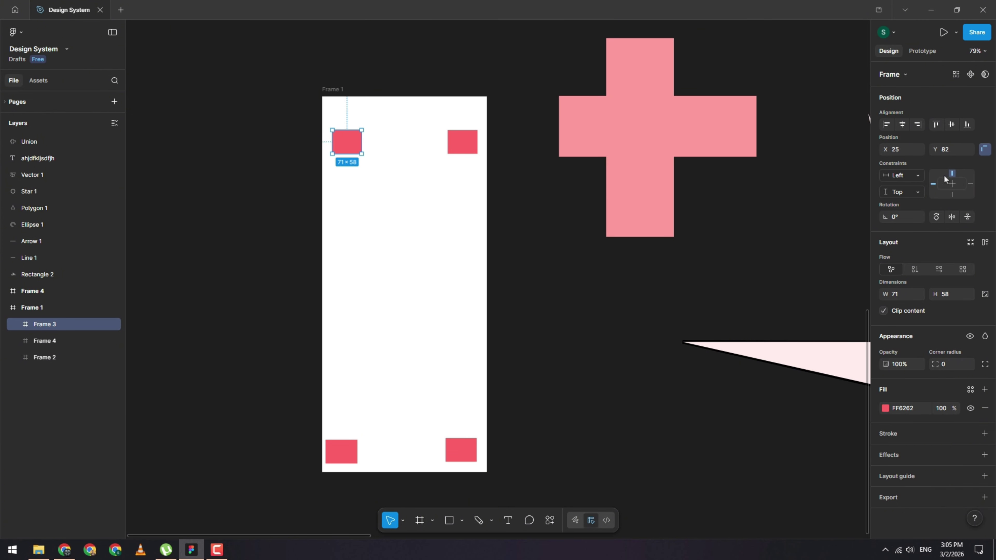
{"action": "left_click", "coordinate": [345, 99]}
{"action": "left_click_drag", "start_coordinate": [323, 177], "coordinate": [285, 180]}
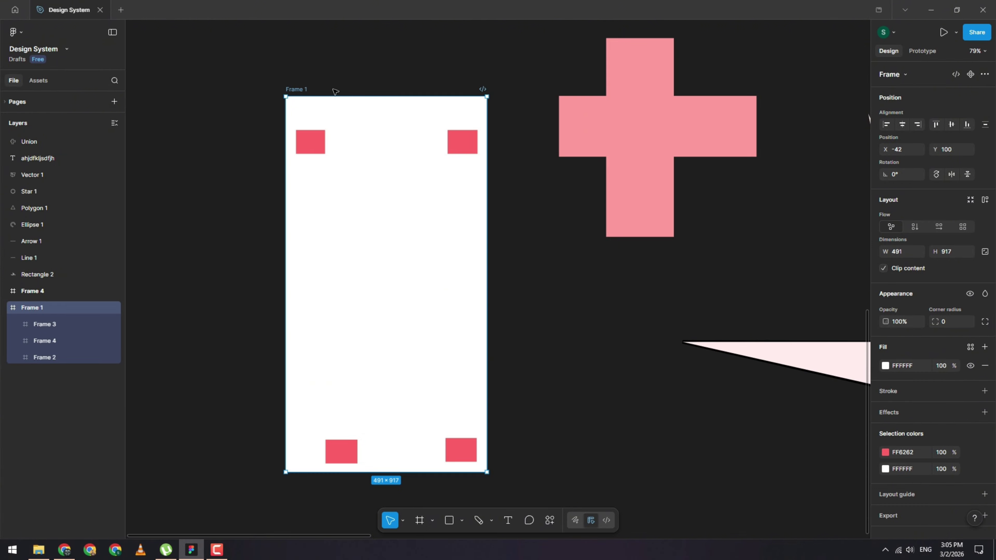
{"action": "mouse_move", "coordinate": [285, 188]}
{"action": "left_mouse_down"}
{"action": "mouse_move", "coordinate": [321, 188]}
{"action": "mouse_move", "coordinate": [276, 193]}
{"action": "mouse_move", "coordinate": [286, 191]}
{"action": "left_mouse_up"}
Step: Set the upper-right red frame's vertical constraint to Top, and widen Frame 1 from its right edge to about 515
{"action": "left_click", "coordinate": [460, 142]}
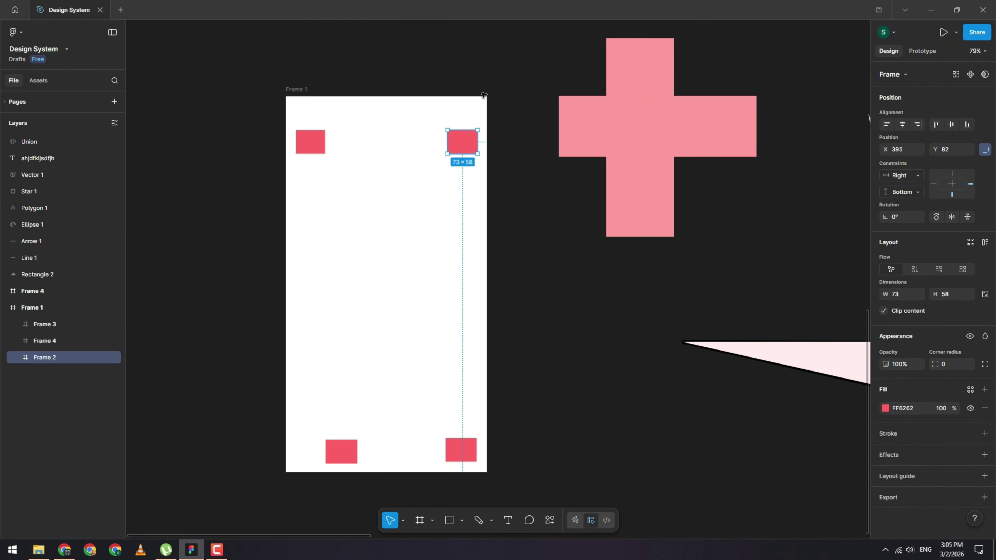
{"action": "left_click", "coordinate": [952, 173]}
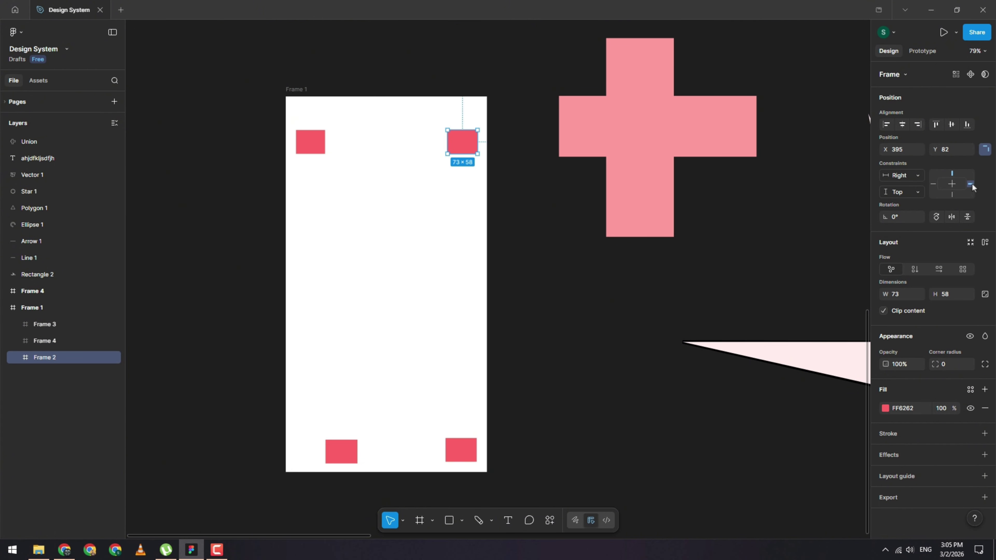
{"action": "left_click", "coordinate": [288, 89]}
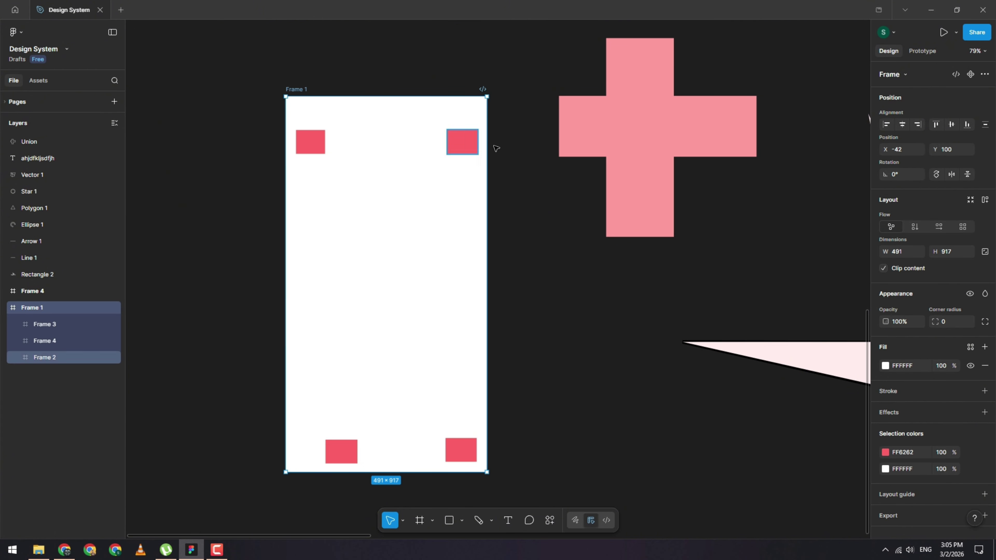
{"action": "left_click_drag", "start_coordinate": [487, 163], "coordinate": [492, 164]}
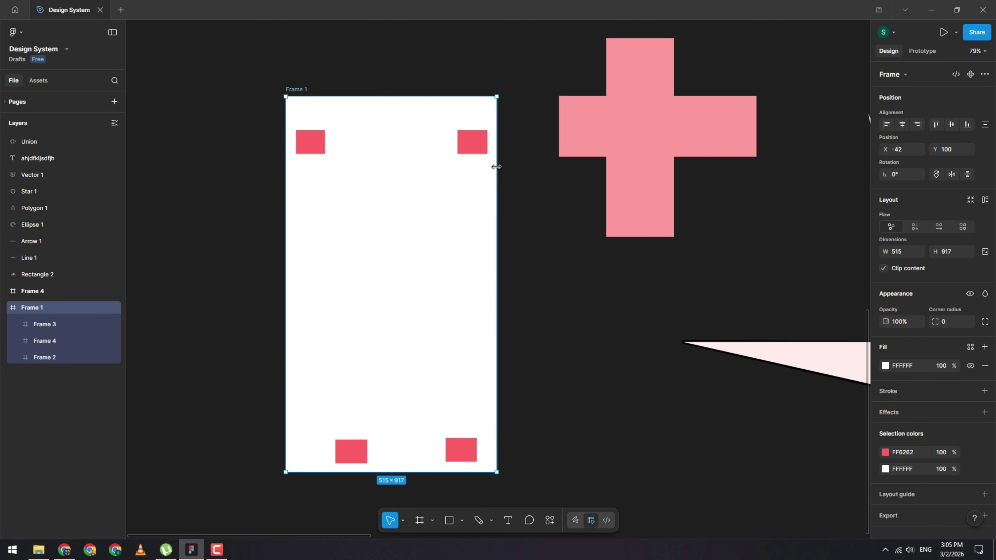
Step: Move the lower-left red frame back into Frame 1's bottom-left corner at about X 25, Y 841, and select it
{"action": "left_click", "coordinate": [467, 140]}
{"action": "left_click", "coordinate": [355, 454]}
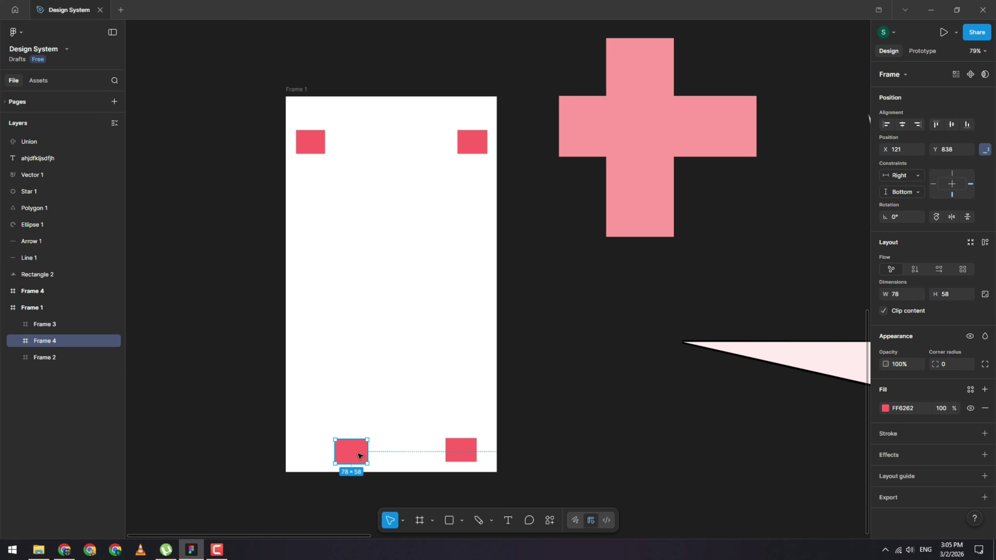
{"action": "left_click_drag", "start_coordinate": [359, 455], "coordinate": [320, 456]}
{"action": "left_click", "coordinate": [321, 397]}
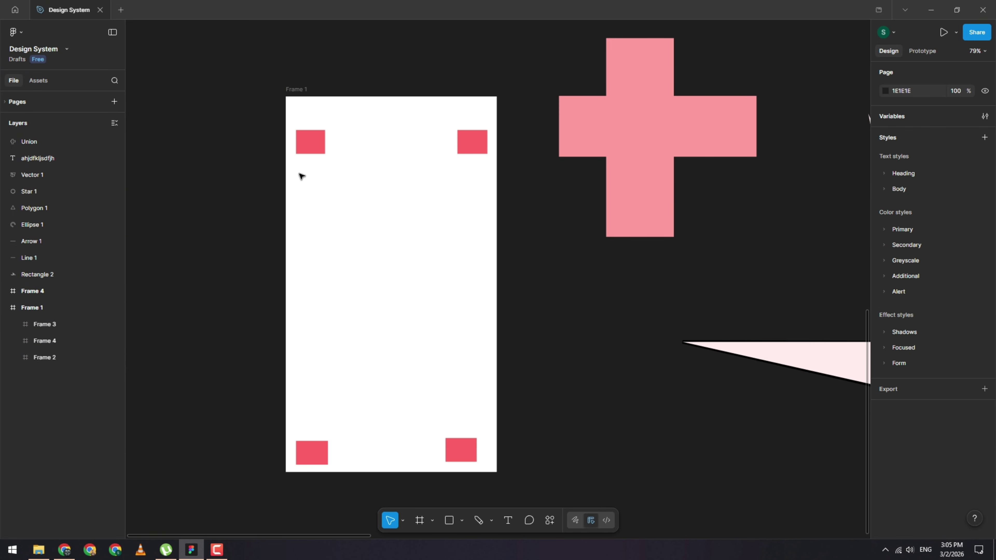
{"action": "left_click", "coordinate": [312, 454]}
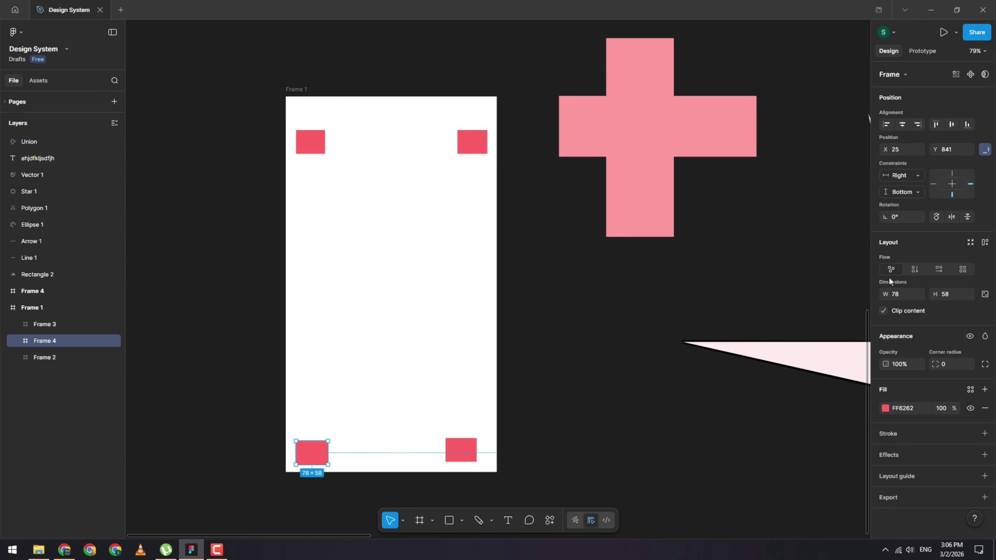
Step: Set the lower-left red frame's horizontal constraint to Left, and shift the loose lower-right red frame to about X 377, Y 934
{"action": "left_click", "coordinate": [934, 183]}
{"action": "left_click", "coordinate": [463, 451]}
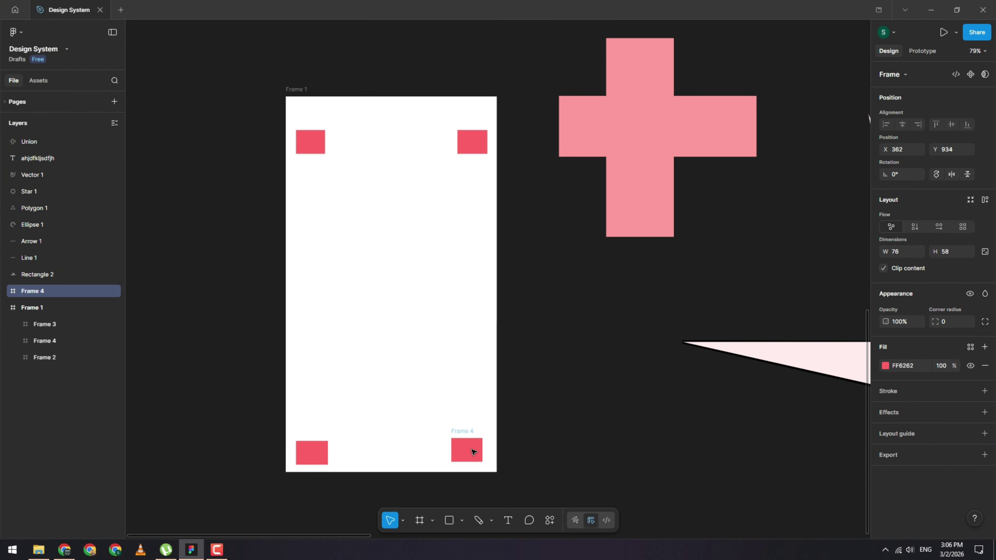
{"action": "left_click", "coordinate": [523, 431]}
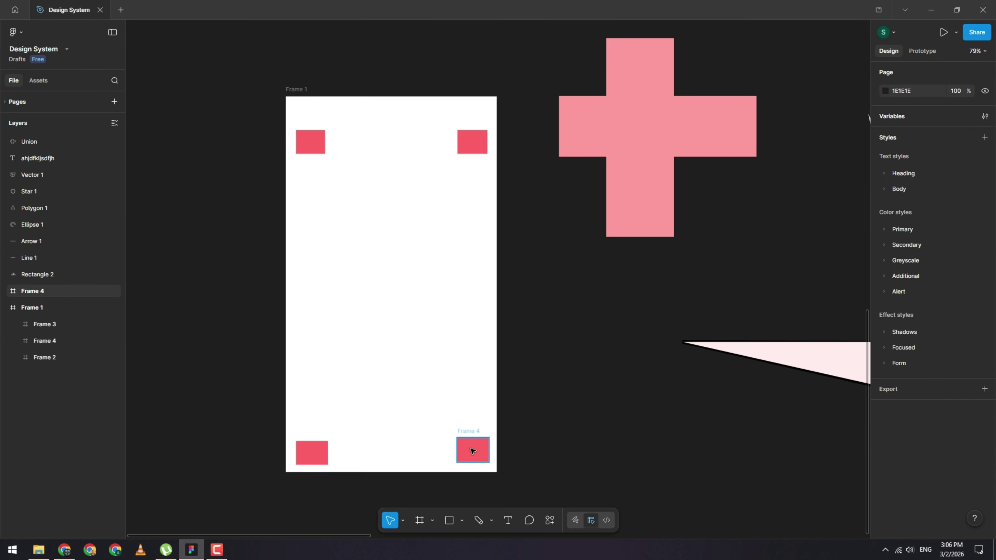
{"action": "left_click", "coordinate": [472, 451]}
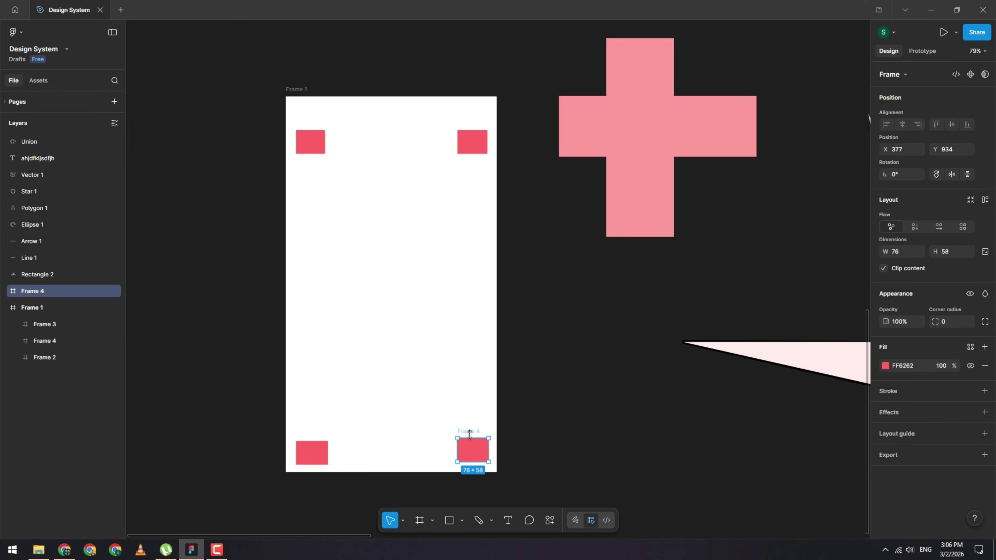
{"action": "left_click", "coordinate": [323, 449]}
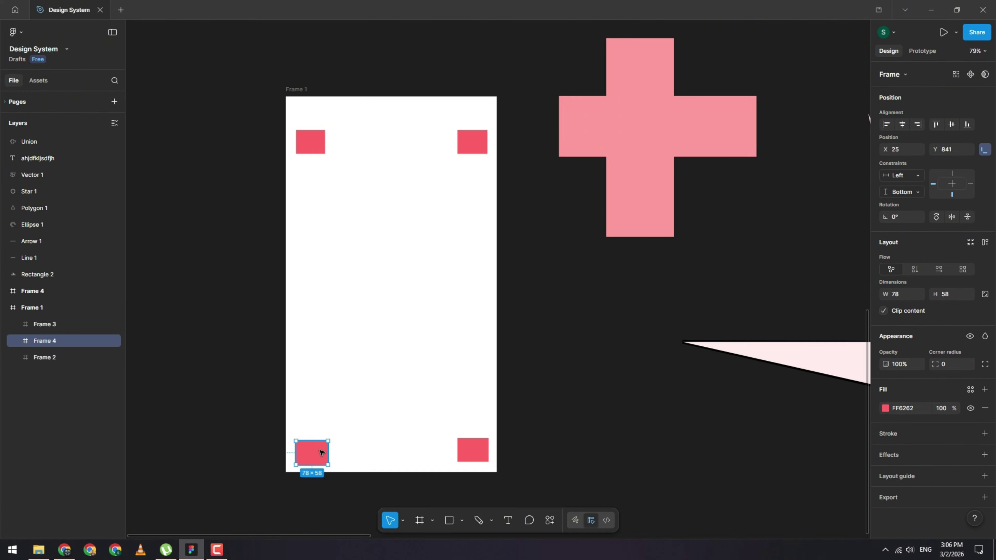
{"action": "left_click", "coordinate": [480, 453]}
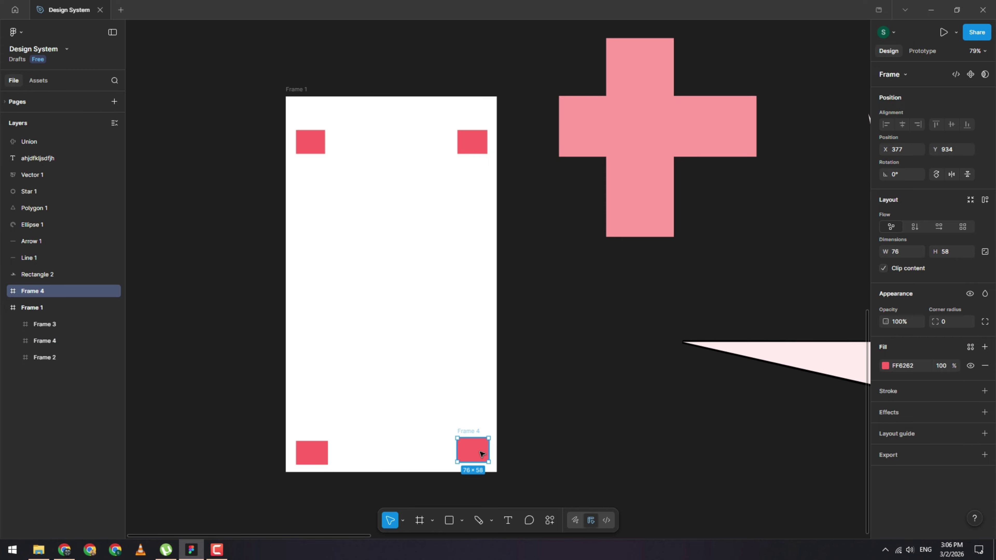
Step: Duplicate the lower-left red frame into Frame 1's bottom-right corner at about X 414, Y 841, and delete the loose red frame
{"action": "left_click_drag", "start_coordinate": [483, 453], "coordinate": [477, 340]}
{"action": "left_click_drag", "start_coordinate": [315, 454], "coordinate": [489, 458]}
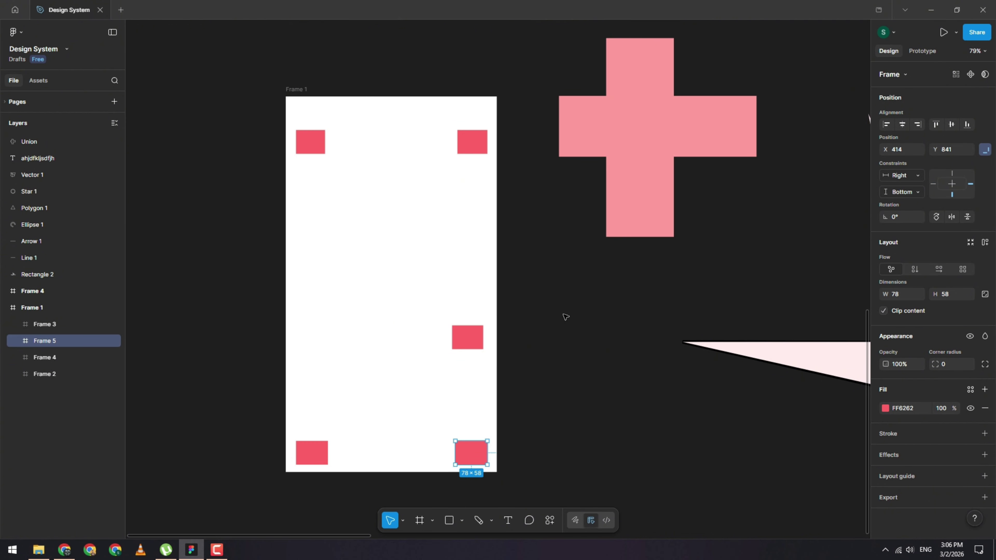
{"action": "left_click", "coordinate": [459, 341]}
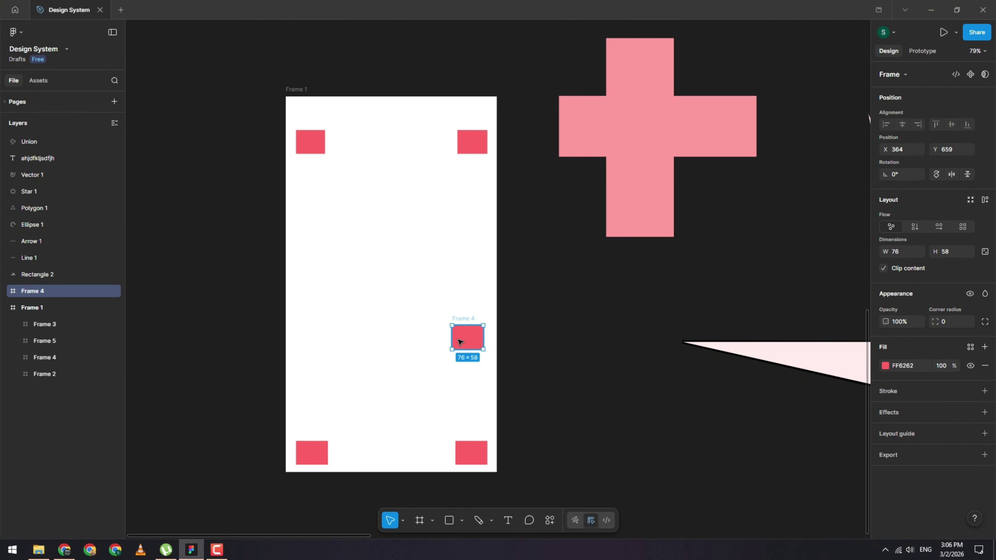
{"action": "left_click", "coordinate": [474, 458]}
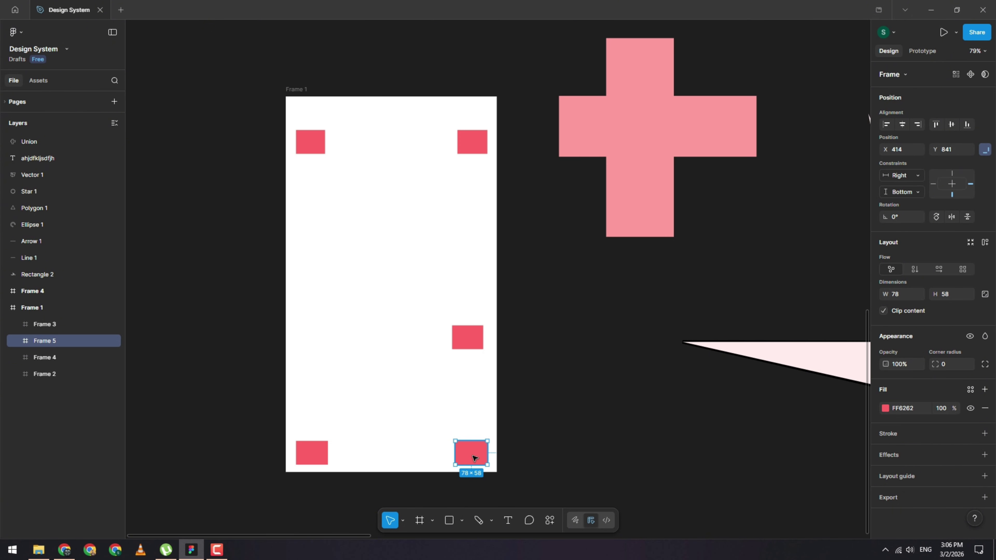
{"action": "left_click", "coordinate": [459, 348]}
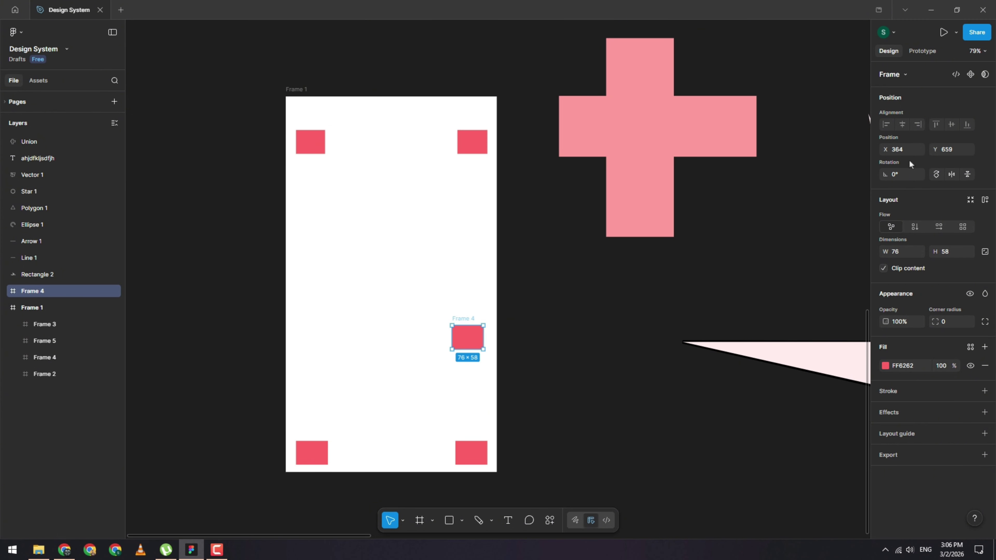
{"action": "key", "text": "Delete"}
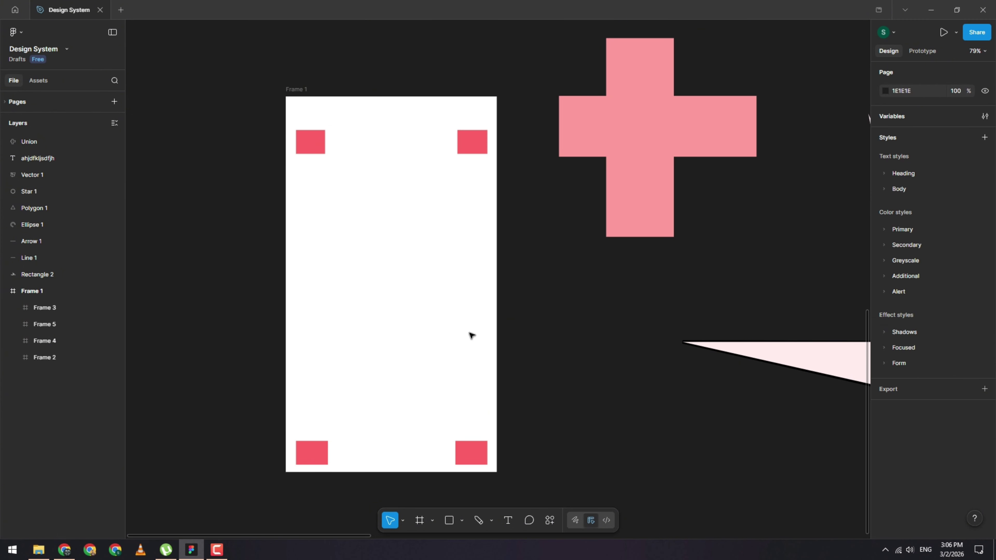
Step: Resize Frame 1 from its right, top, left and bottom edges to about 706 × 932
{"action": "scroll", "coordinate": [472, 392], "scroll_direction": "up", "scroll_amount": 1}
{"action": "left_click", "coordinate": [476, 454]}
{"action": "left_click", "coordinate": [304, 98]}
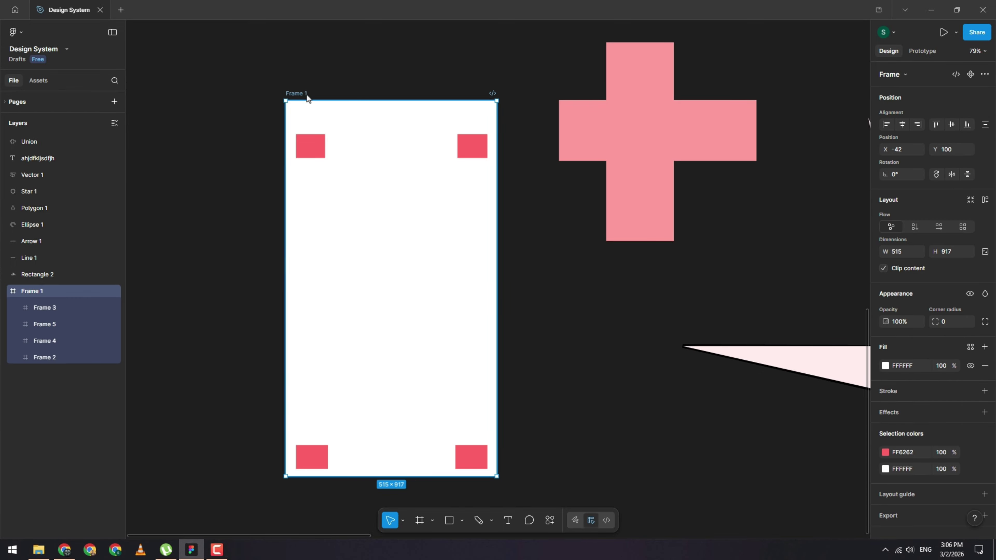
{"action": "left_click_drag", "start_coordinate": [498, 213], "coordinate": [523, 215]}
{"action": "mouse_move", "coordinate": [395, 100]}
{"action": "left_mouse_down"}
{"action": "mouse_move", "coordinate": [387, 235]}
{"action": "mouse_move", "coordinate": [403, 91]}
{"action": "left_mouse_up"}
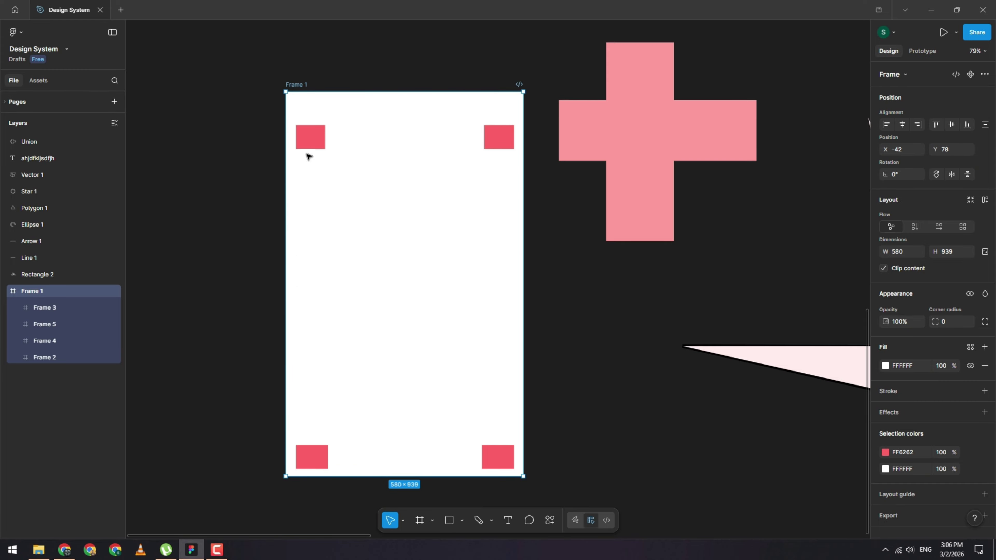
{"action": "left_click_drag", "start_coordinate": [287, 224], "coordinate": [249, 230]}
{"action": "left_click_drag", "start_coordinate": [316, 476], "coordinate": [345, 473]}
{"action": "scroll", "coordinate": [360, 259], "scroll_direction": "right", "scroll_amount": 1}
{"action": "scroll", "coordinate": [360, 257], "scroll_direction": "left", "scroll_amount": 5}
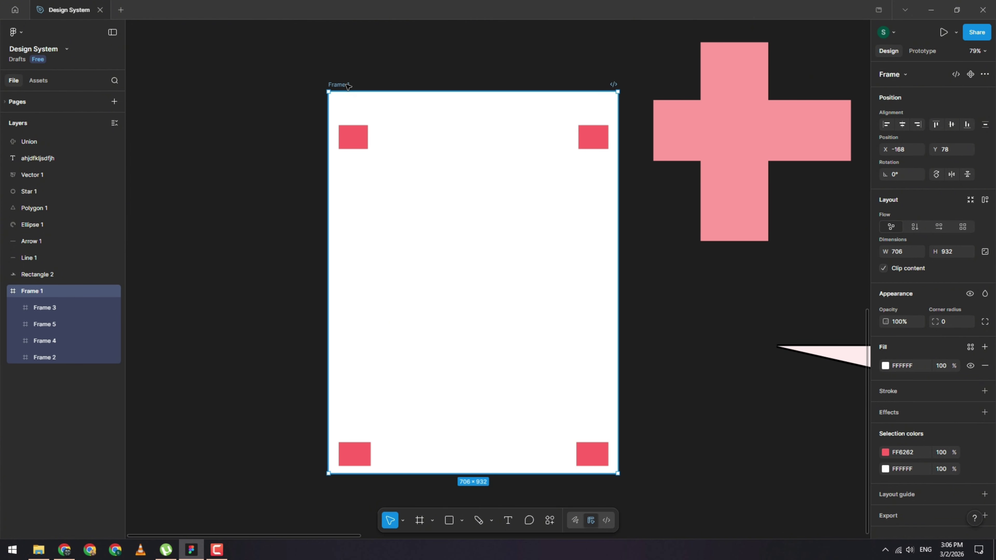
Step: Try rotating the upper-left red frame by 90°, and return its rotation to 0°
{"action": "left_click", "coordinate": [344, 140]}
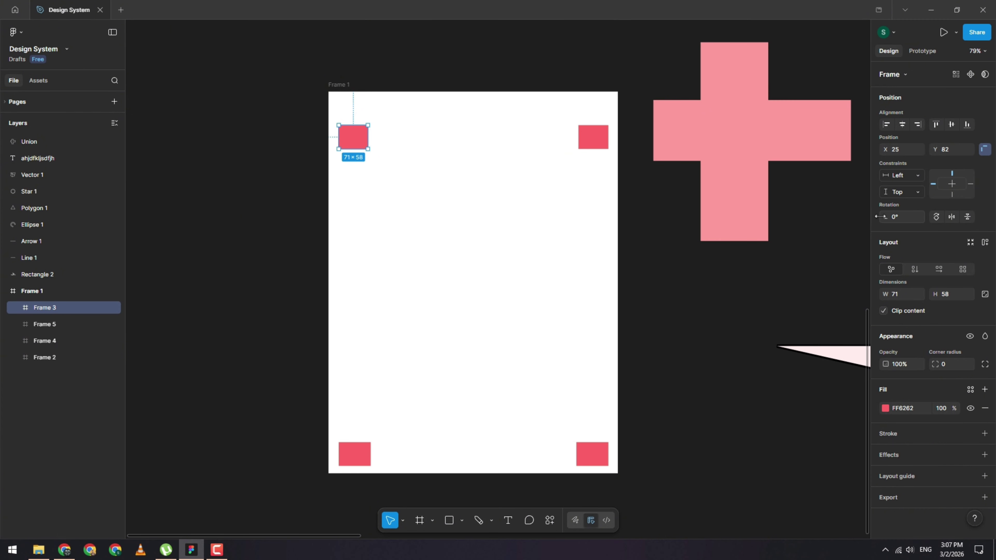
{"action": "left_click_drag", "start_coordinate": [885, 216], "coordinate": [923, 224]}
{"action": "type", "text": "0"}
{"action": "key", "text": "Return"}
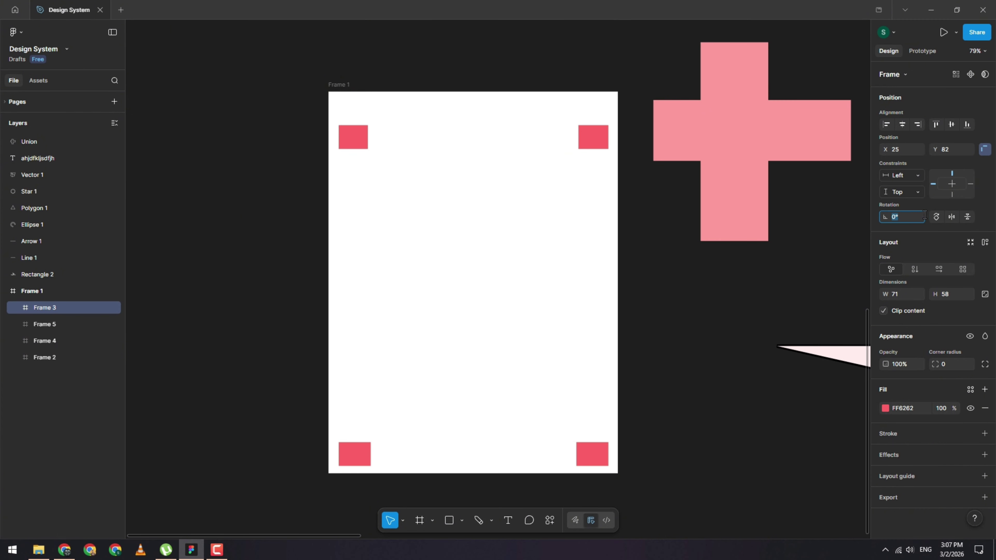
{"action": "left_click", "coordinate": [937, 216]}
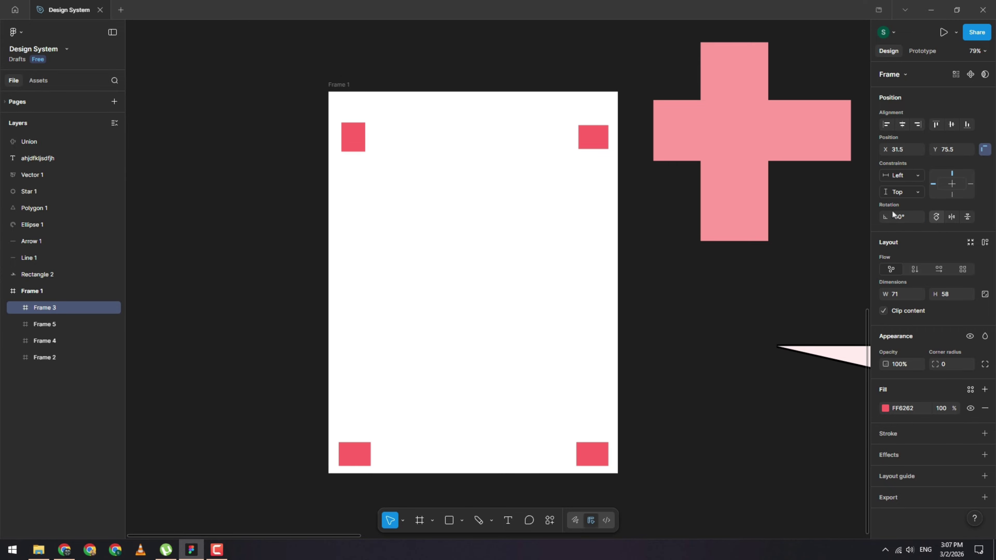
{"action": "left_click", "coordinate": [937, 217]}
Step: Widen the upper-left red frame to about 268 × 58, and try rotating it by 90° before undoing the rotation
{"action": "scroll", "coordinate": [427, 120], "scroll_direction": "up", "scroll_amount": 5, "text": "ctrl"}
{"action": "left_click_drag", "start_coordinate": [277, 157], "coordinate": [489, 158]}
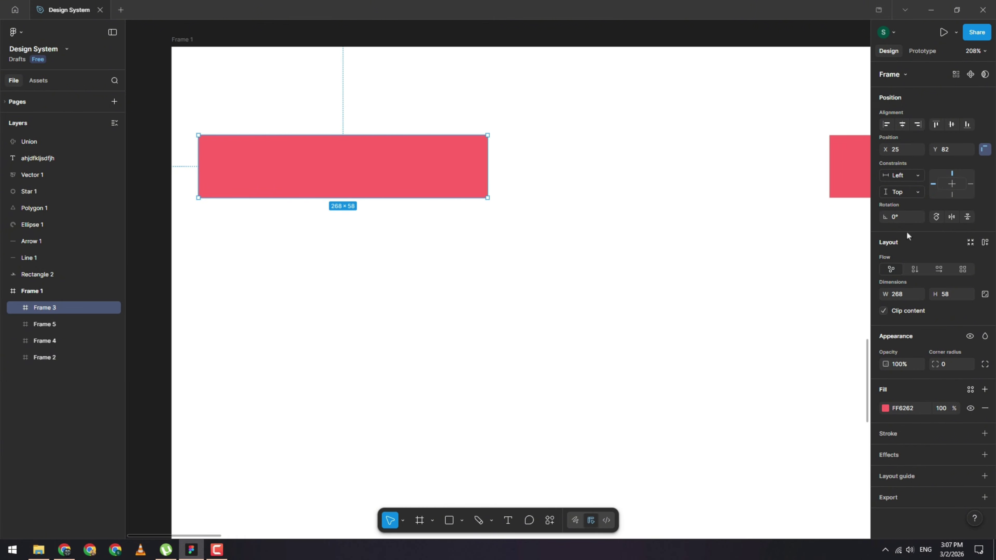
{"action": "left_click", "coordinate": [937, 217]}
{"action": "scroll", "coordinate": [542, 222], "scroll_direction": "down", "scroll_amount": 3, "text": "ctrl"}
{"action": "key", "text": "ctrl+z"}
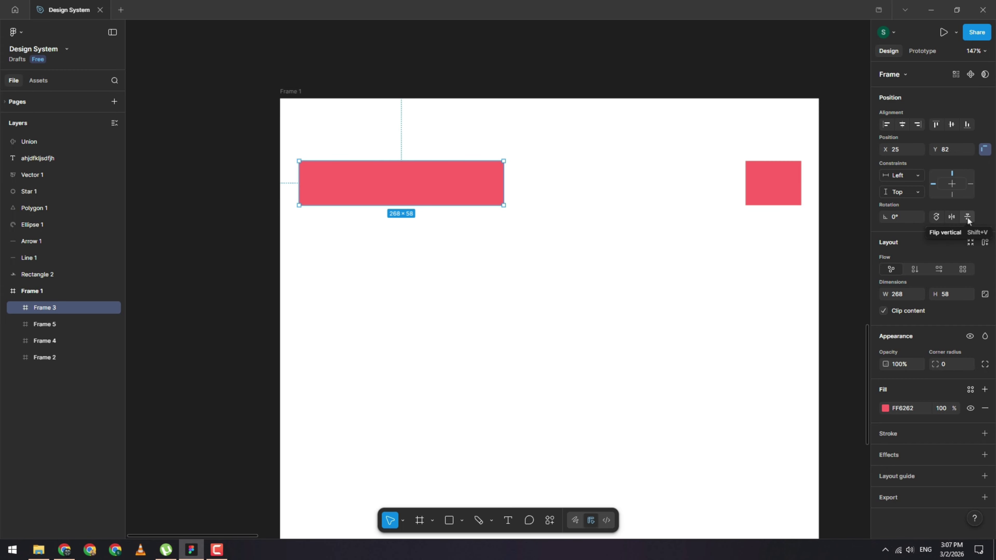
Step: Move the spiky pale pink vector shape above Frame 1 and scale it down to about 184 × 228
{"action": "scroll", "coordinate": [530, 187], "scroll_direction": "down", "scroll_amount": 5}
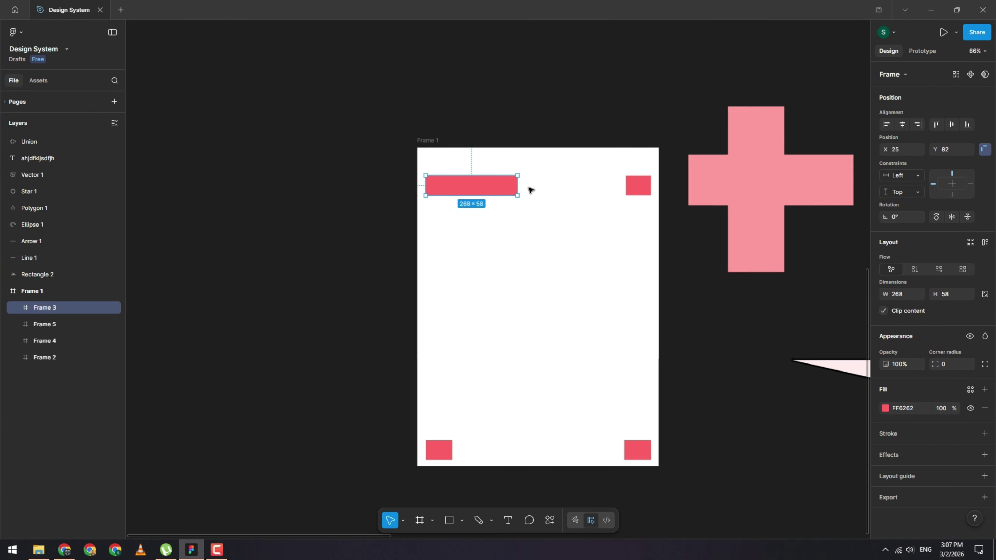
{"action": "scroll", "coordinate": [619, 215], "scroll_direction": "right", "scroll_amount": 8}
{"action": "left_click", "coordinate": [674, 294]}
{"action": "scroll", "coordinate": [663, 310], "scroll_direction": "right", "scroll_amount": 2}
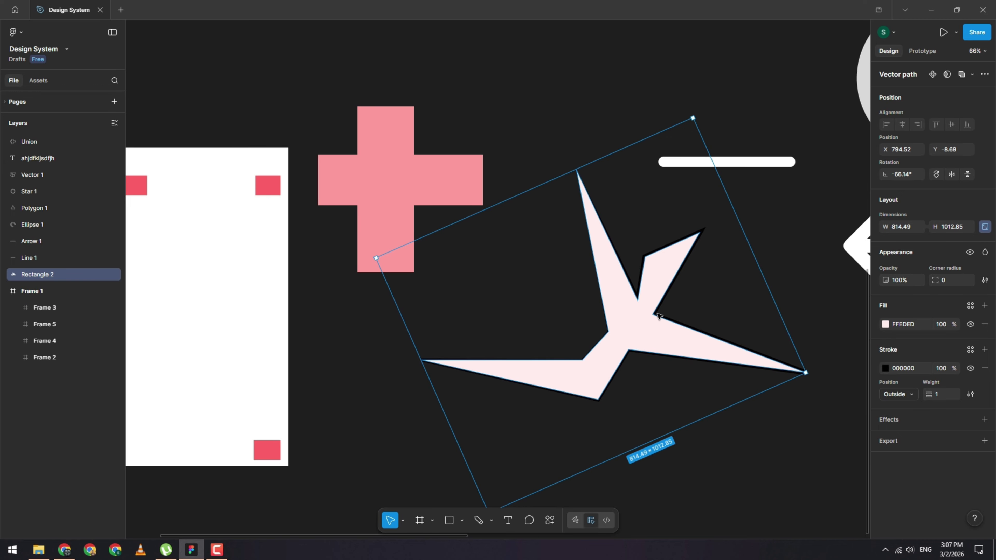
{"action": "scroll", "coordinate": [794, 282], "scroll_direction": "up", "scroll_amount": 3}
{"action": "scroll", "coordinate": [684, 274], "scroll_direction": "down", "scroll_amount": 5}
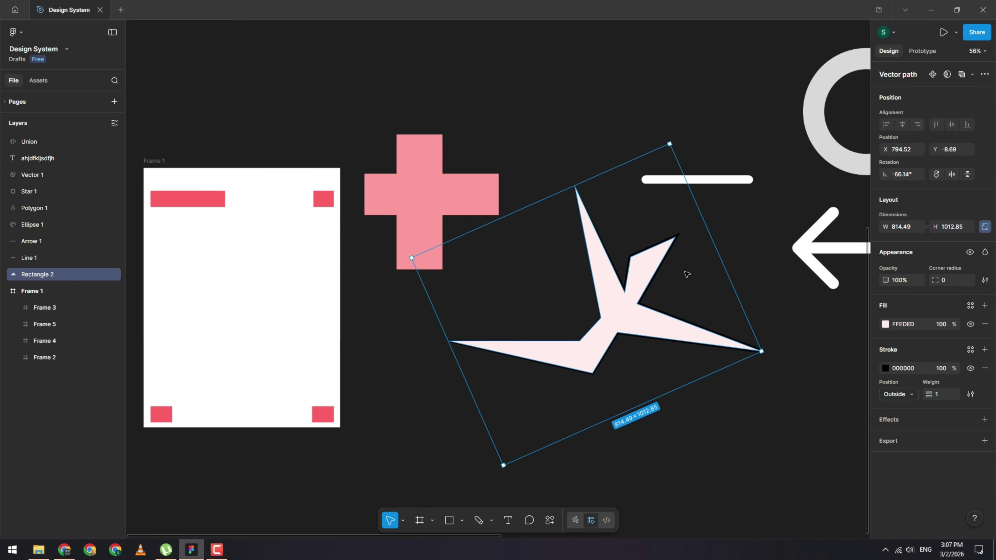
{"action": "scroll", "coordinate": [629, 300], "scroll_direction": "down", "scroll_amount": 3}
{"action": "left_click_drag", "start_coordinate": [627, 306], "coordinate": [532, 114]}
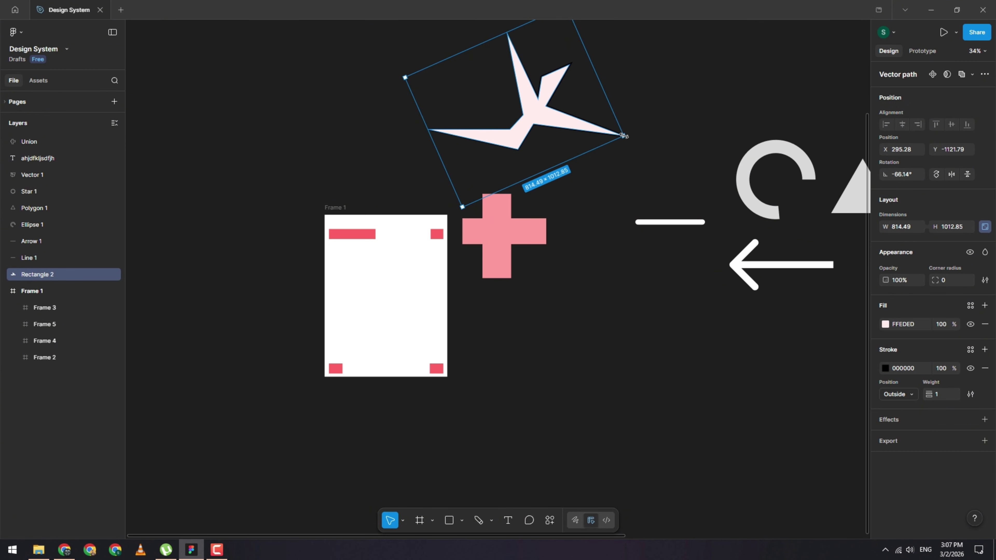
{"action": "left_click_drag", "start_coordinate": [624, 135], "coordinate": [401, 156]}
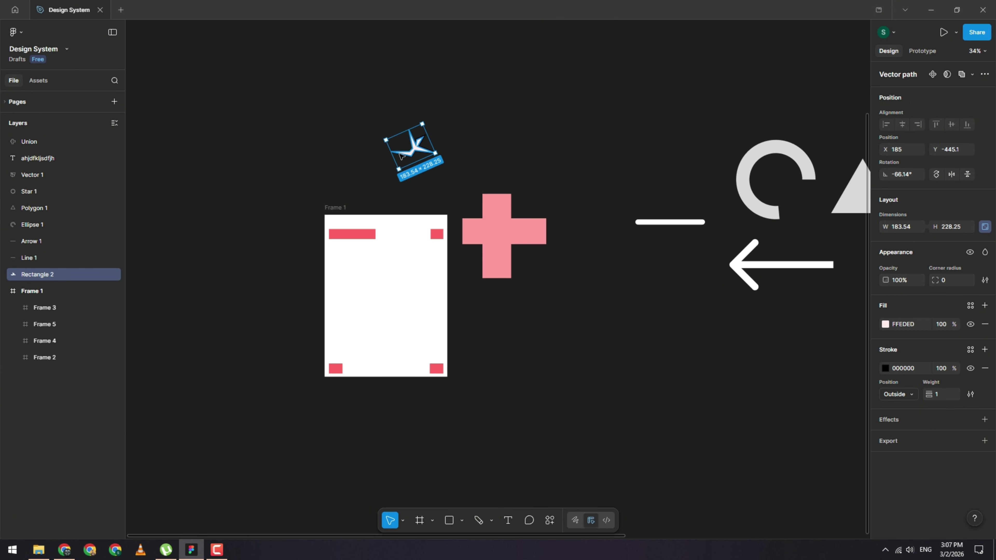
Step: Wrap the scaled-down spiky vector shape in a new frame
{"action": "scroll", "coordinate": [401, 155], "scroll_direction": "up", "scroll_amount": 5}
{"action": "right_click", "coordinate": [430, 145]}
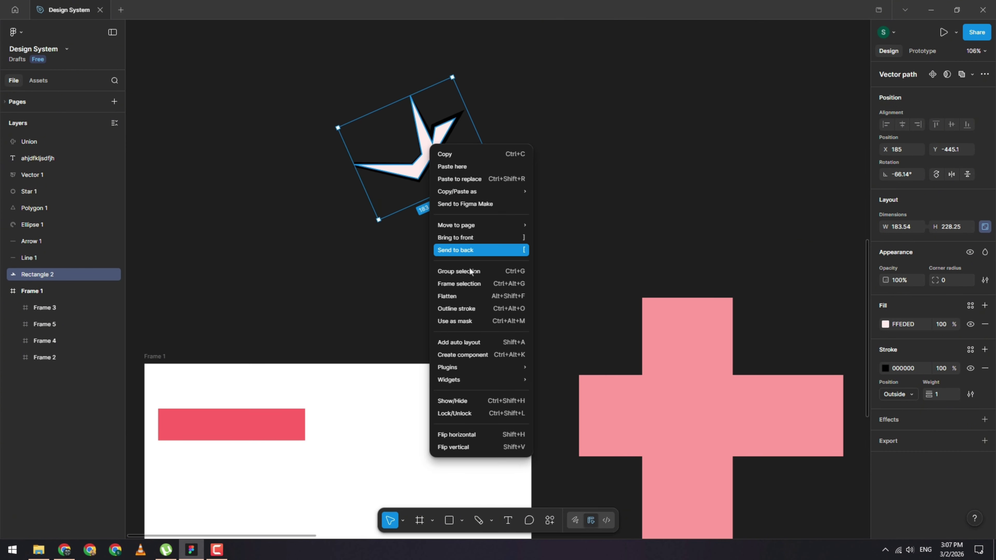
{"action": "left_click", "coordinate": [463, 287]}
{"action": "scroll", "coordinate": [470, 169], "scroll_direction": "up", "scroll_amount": 3}
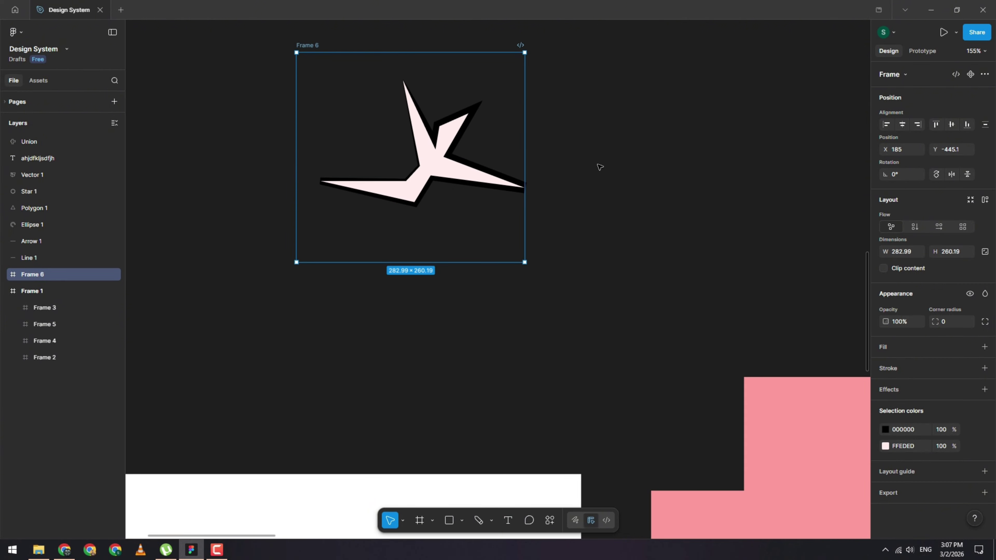
{"action": "scroll", "coordinate": [520, 175], "scroll_direction": "up", "scroll_amount": 2}
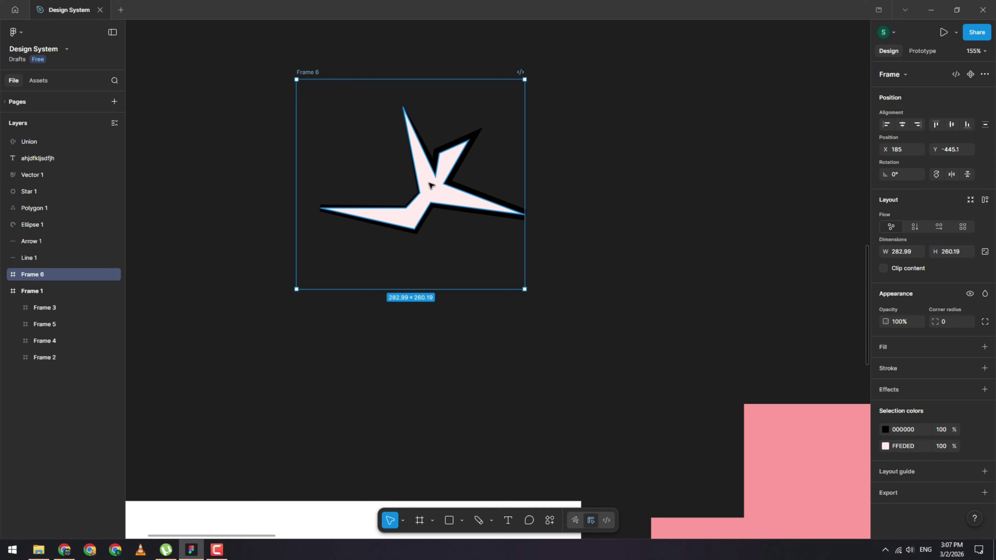
{"action": "scroll", "coordinate": [431, 185], "scroll_direction": "left", "scroll_amount": 3}
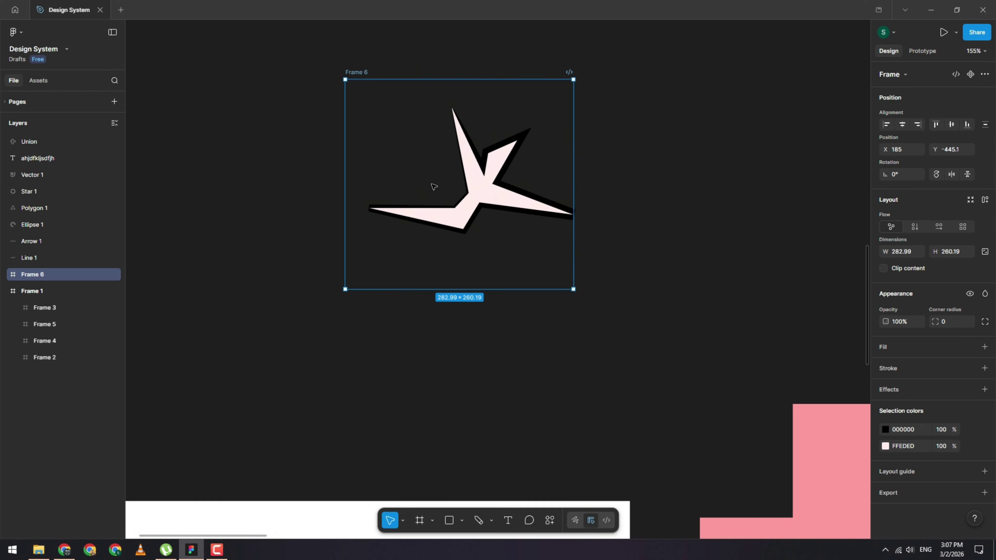
Step: Flip the framed spiky shape horizontally and back again, twice
{"action": "left_click", "coordinate": [951, 176]}
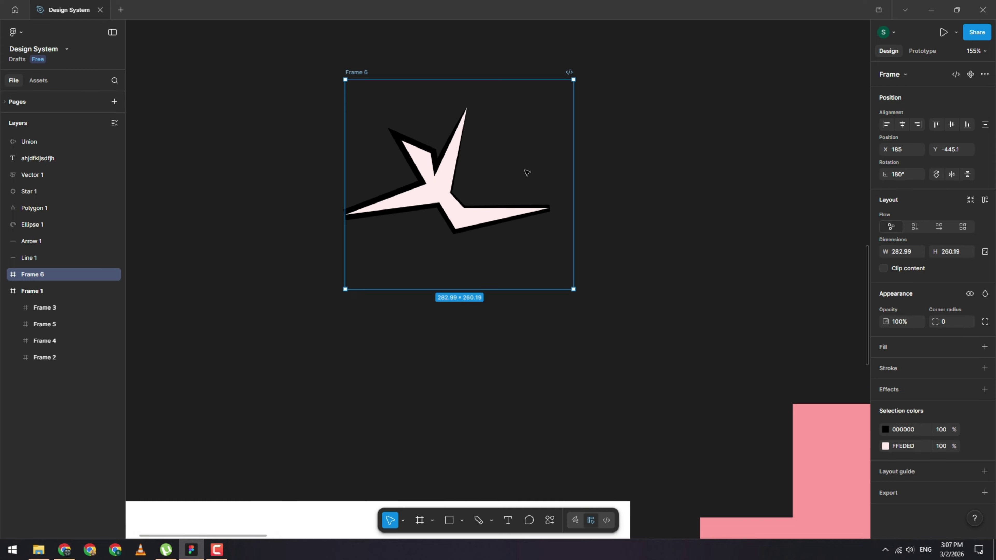
{"action": "left_click", "coordinate": [952, 175]}
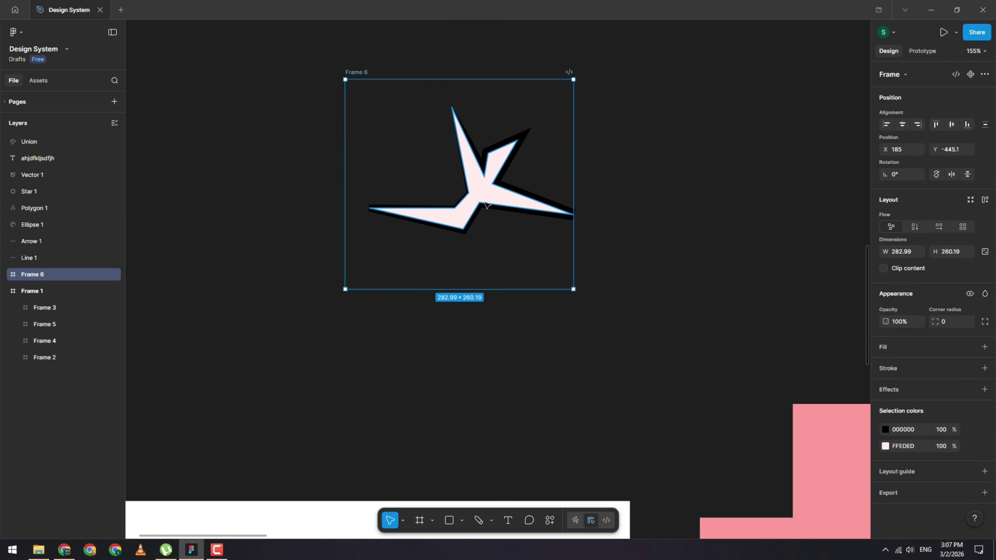
{"action": "key", "text": "shift+h"}
{"action": "left_click", "coordinate": [952, 175]}
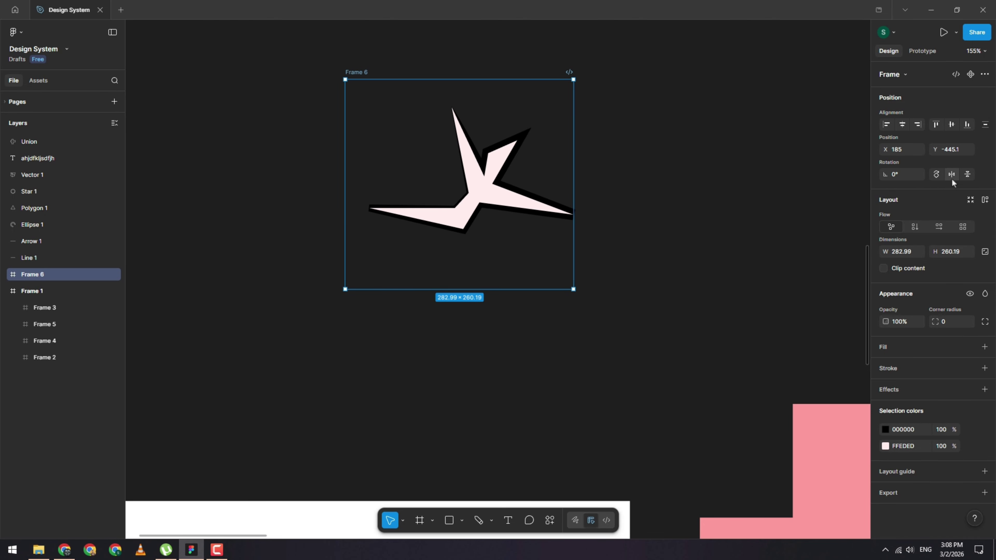
Step: Flip the framed spiky shape vertically, and select the wide upper-left red frame in Frame 1
{"action": "left_click", "coordinate": [968, 174]}
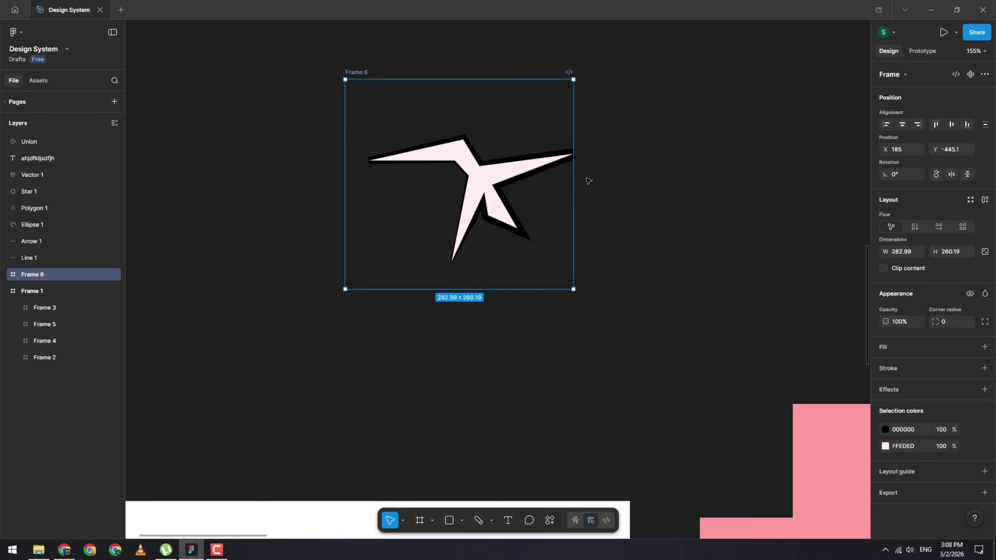
{"action": "scroll", "coordinate": [588, 181], "scroll_direction": "down", "scroll_amount": 5}
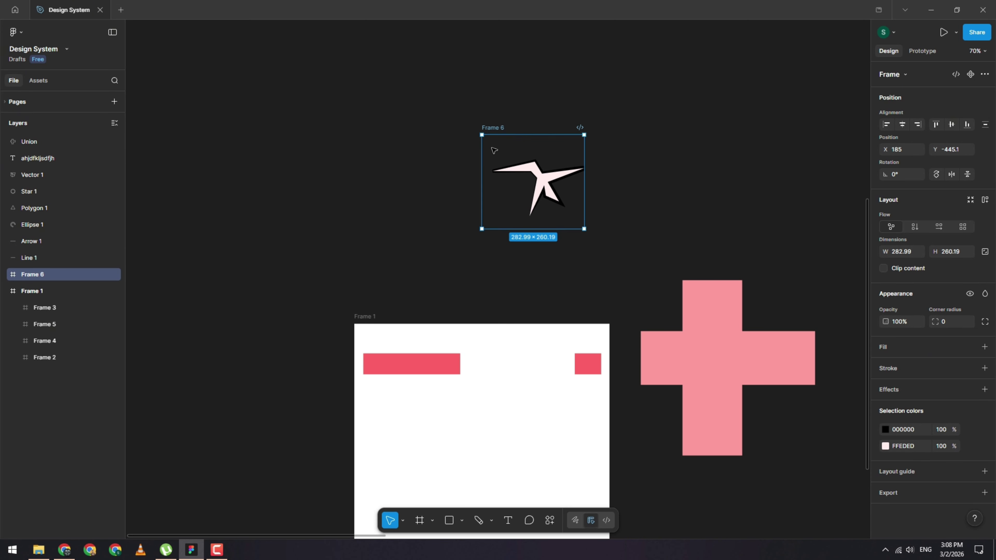
{"action": "scroll", "coordinate": [497, 162], "scroll_direction": "down", "scroll_amount": 4}
{"action": "scroll", "coordinate": [489, 218], "scroll_direction": "up", "scroll_amount": 3}
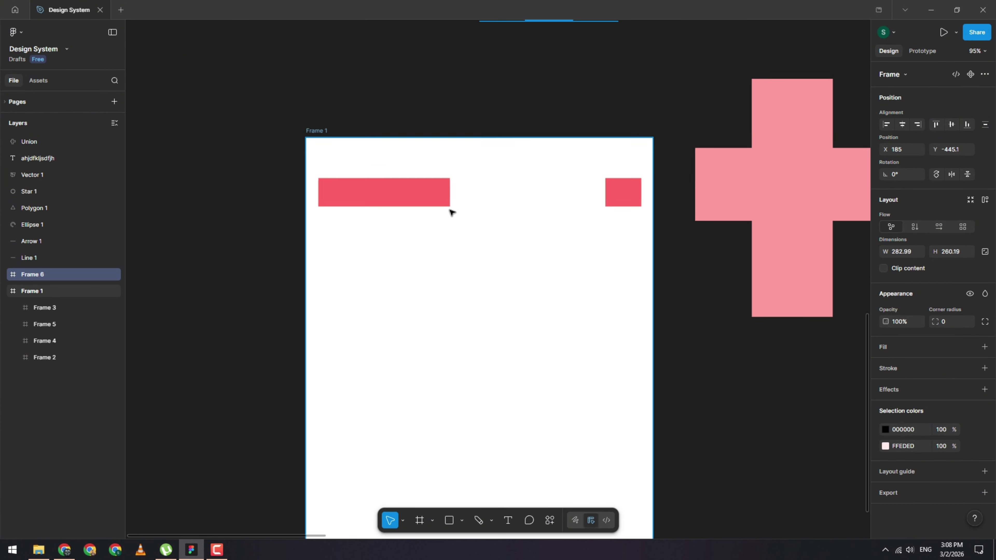
{"action": "left_click", "coordinate": [380, 196]}
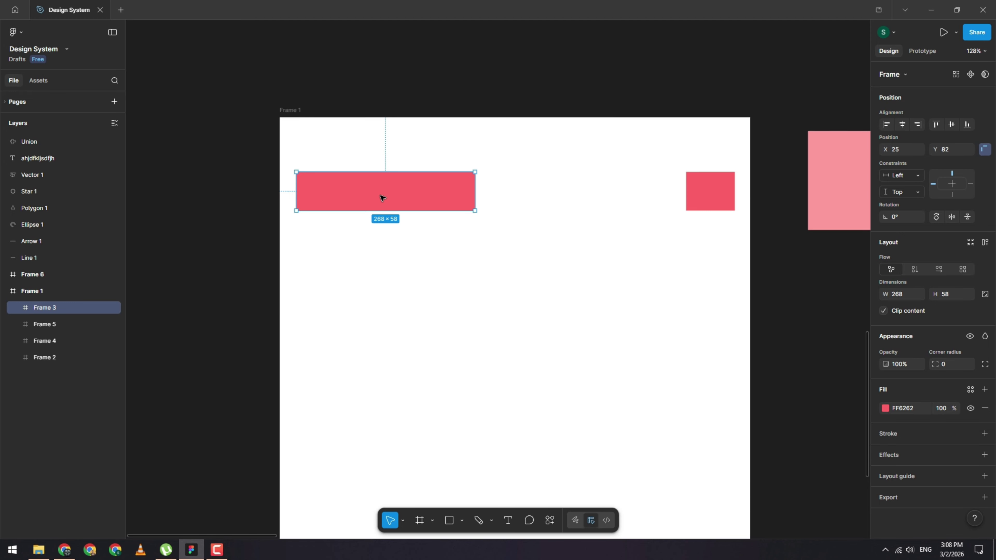
{"action": "scroll", "coordinate": [382, 198], "scroll_direction": "down", "scroll_amount": 2}
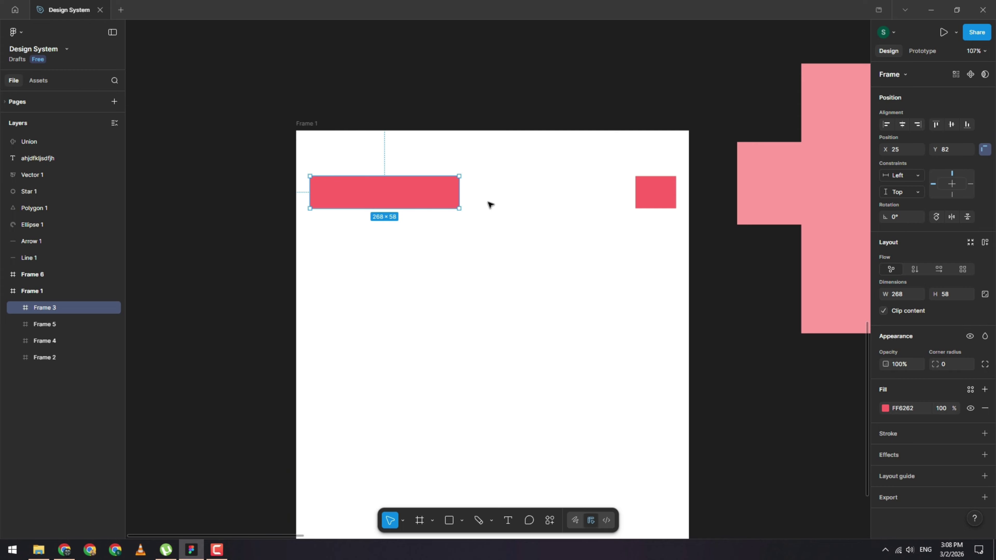
Step: Enlarge the wide red frame in Frame 1 to 451 × 200 and place it at about X 103, Y 255
{"action": "left_click_drag", "start_coordinate": [459, 208], "coordinate": [560, 287]}
{"action": "left_click", "coordinate": [495, 331]}
{"action": "left_click", "coordinate": [418, 249]}
{"action": "left_click_drag", "start_coordinate": [466, 260], "coordinate": [540, 333]}
{"action": "key", "text": "ctrl+z"}
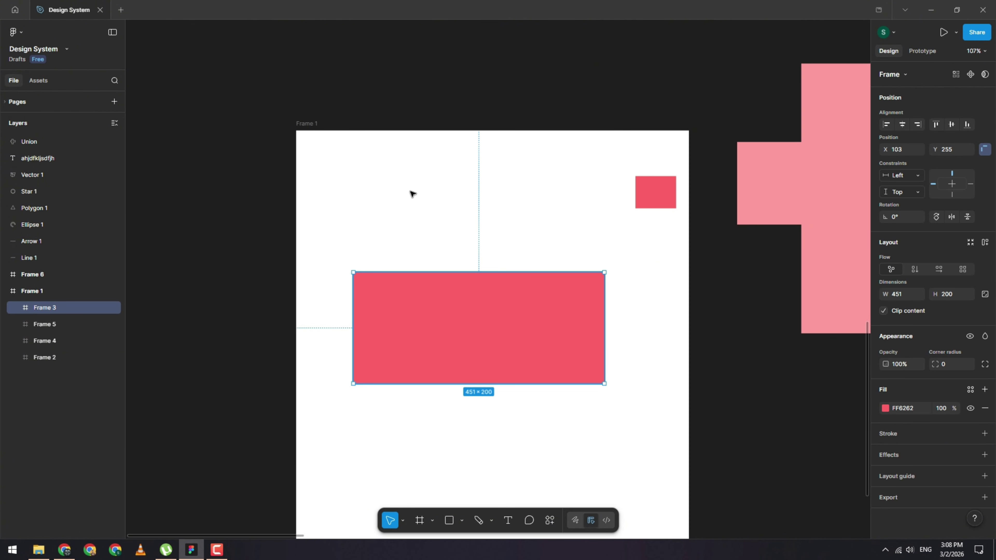
Step: Add the text "ABC" inside the enlarged red frame
{"action": "left_click", "coordinate": [306, 118]}
{"action": "left_click", "coordinate": [442, 299]}
{"action": "key", "text": "t"}
{"action": "left_click", "coordinate": [479, 325]}
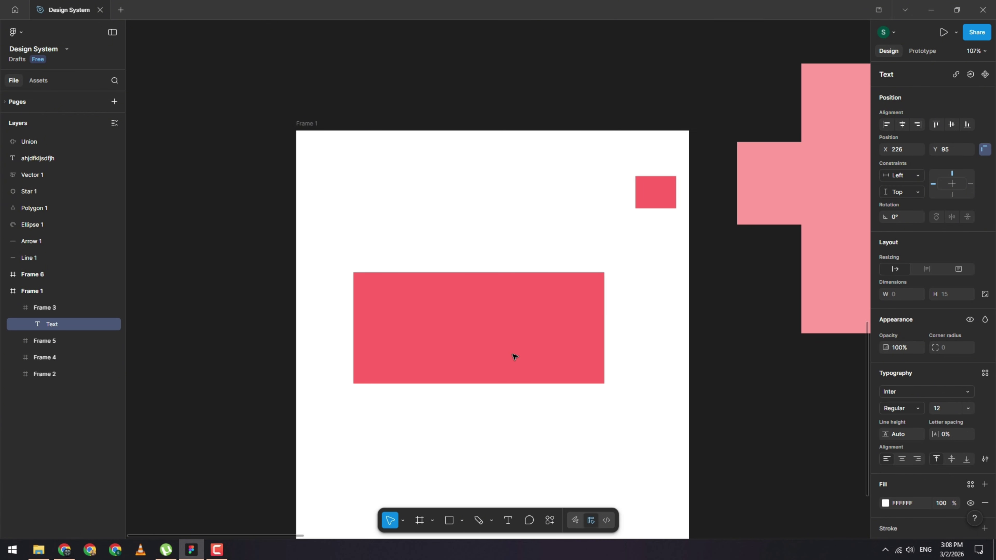
{"action": "type", "text": "ABC"}
{"action": "key", "text": "Escape"}
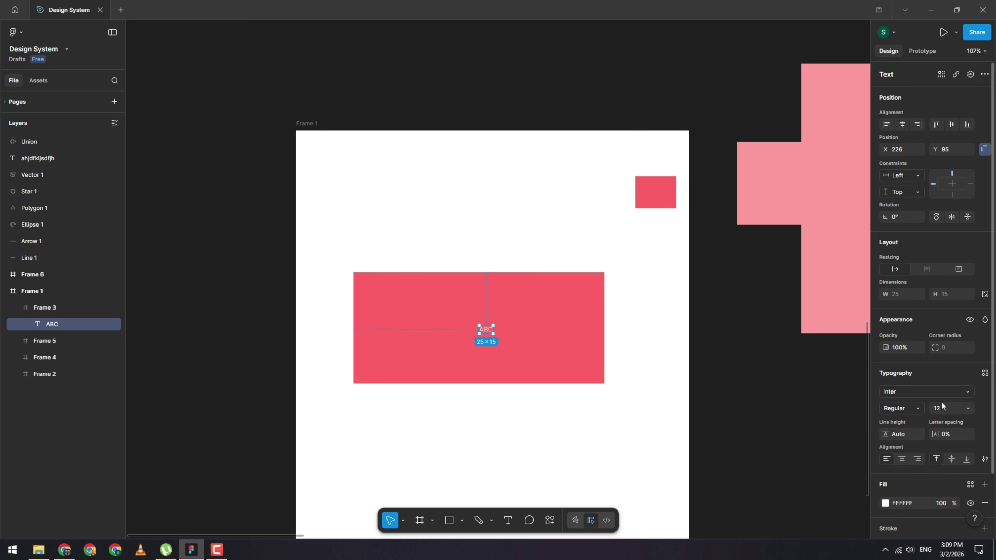
Step: Set the ABC text's font size to 96 and centre it in the red frame
{"action": "left_click", "coordinate": [968, 407]}
{"action": "left_click", "coordinate": [957, 490]}
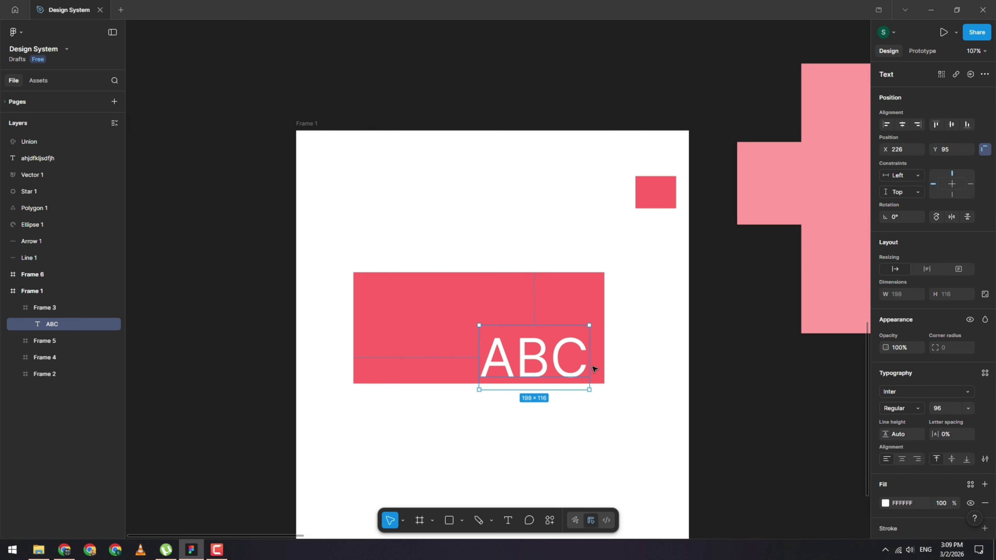
{"action": "left_click_drag", "start_coordinate": [494, 340], "coordinate": [497, 340]}
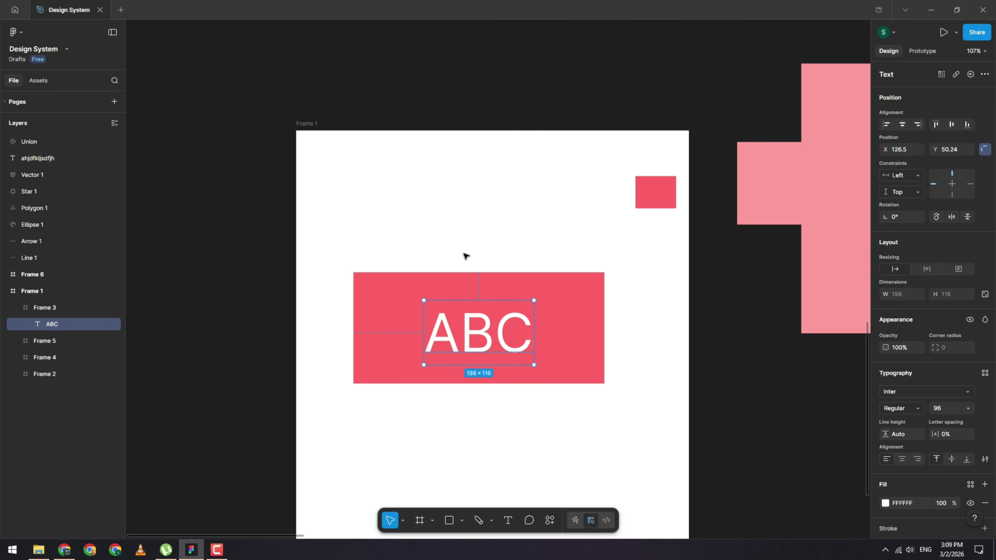
Step: Move the red frame to about X 159, Y 242, and place its ABC text near the frame's upper-left corner
{"action": "left_click", "coordinate": [558, 306]}
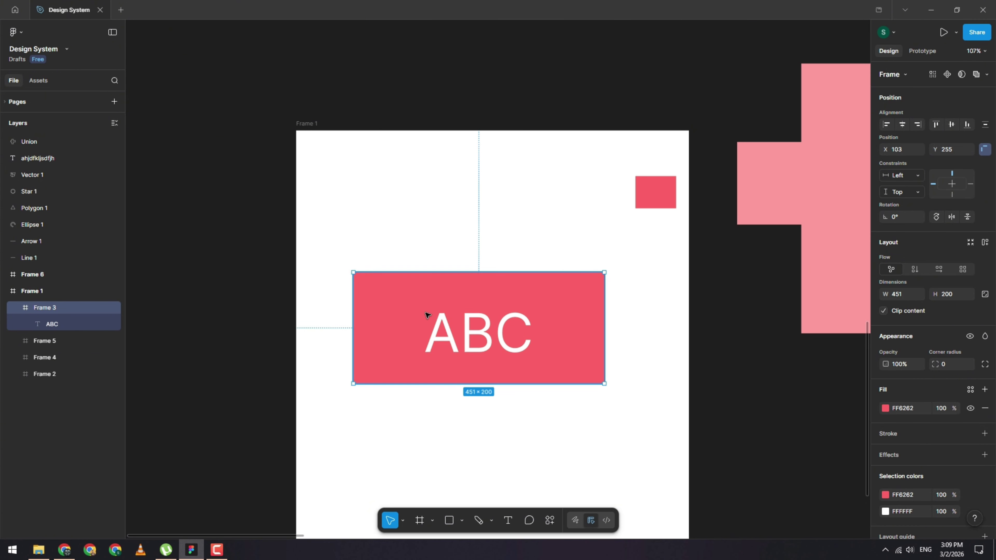
{"action": "left_click_drag", "start_coordinate": [431, 309], "coordinate": [496, 319]}
{"action": "left_click", "coordinate": [497, 319]}
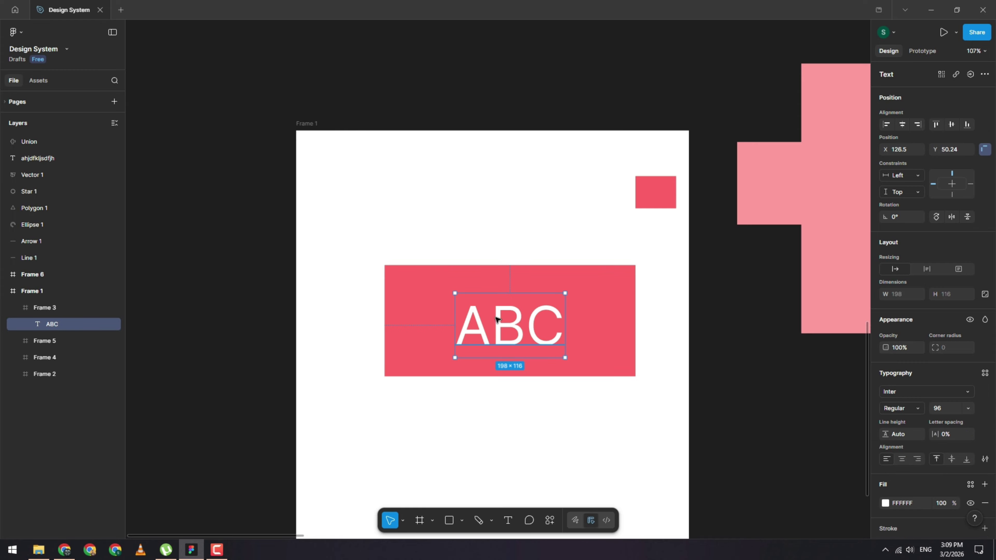
{"action": "left_click_drag", "start_coordinate": [530, 335], "coordinate": [439, 306]}
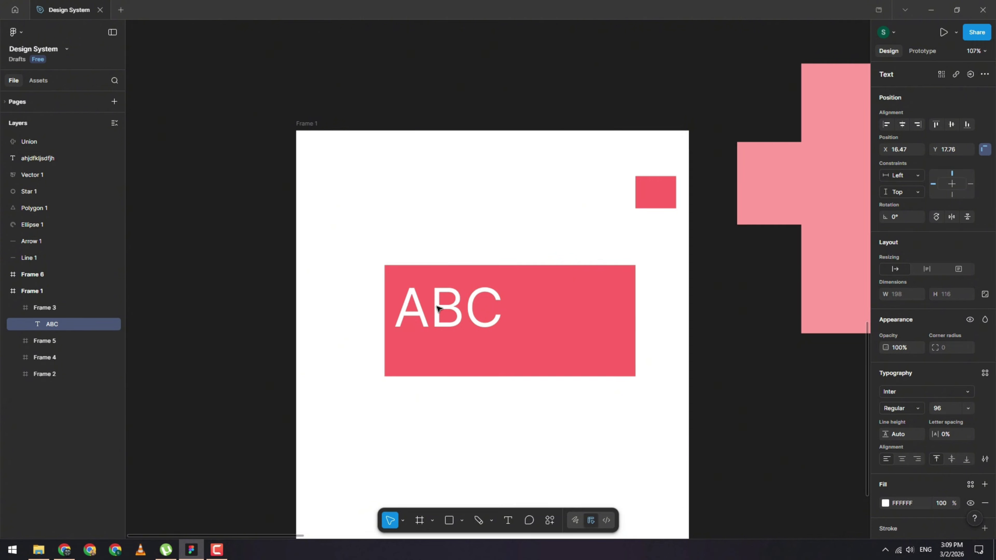
Step: Stretch the red frame downward to a height of about 468
{"action": "left_click", "coordinate": [580, 310]}
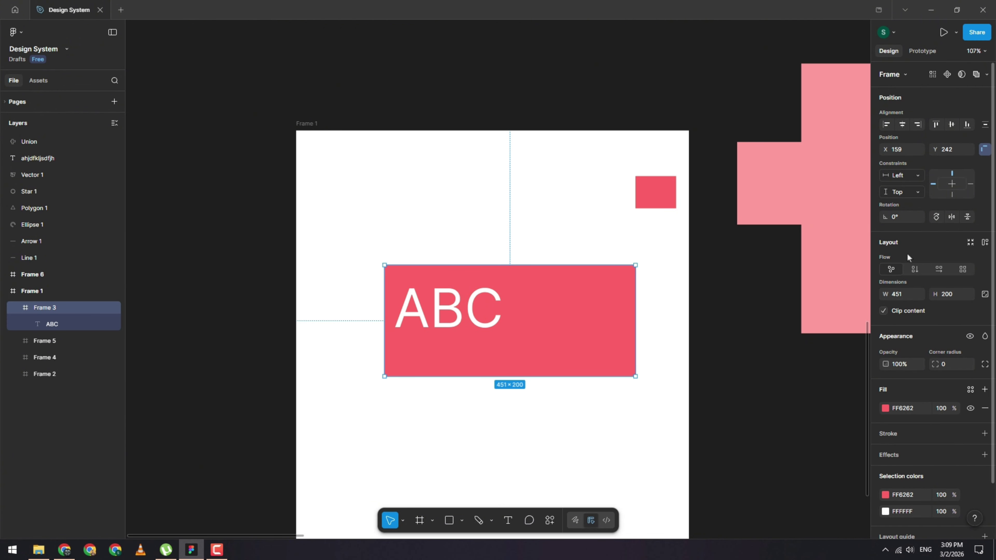
{"action": "scroll", "coordinate": [519, 299], "scroll_direction": "down", "scroll_amount": 2}
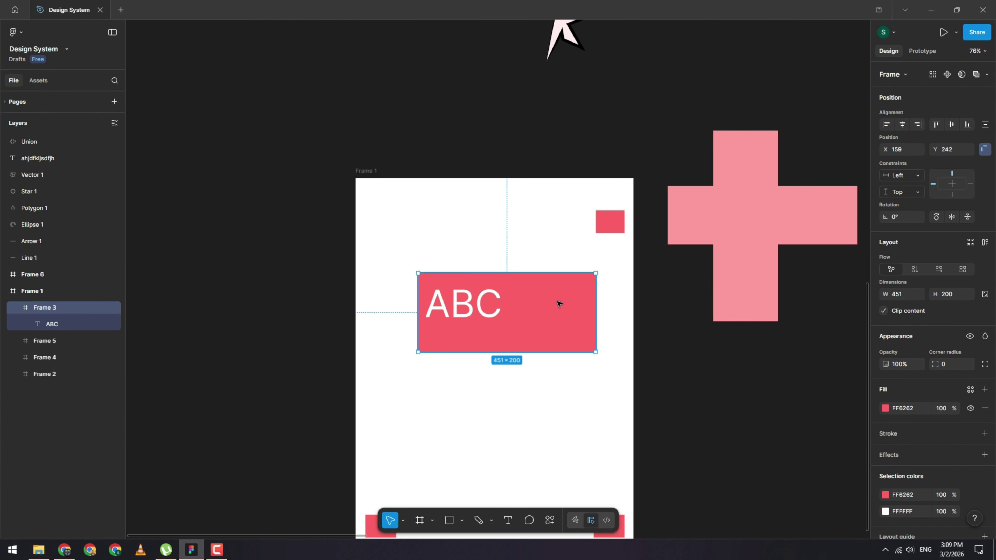
{"action": "scroll", "coordinate": [529, 304], "scroll_direction": "up", "scroll_amount": 2}
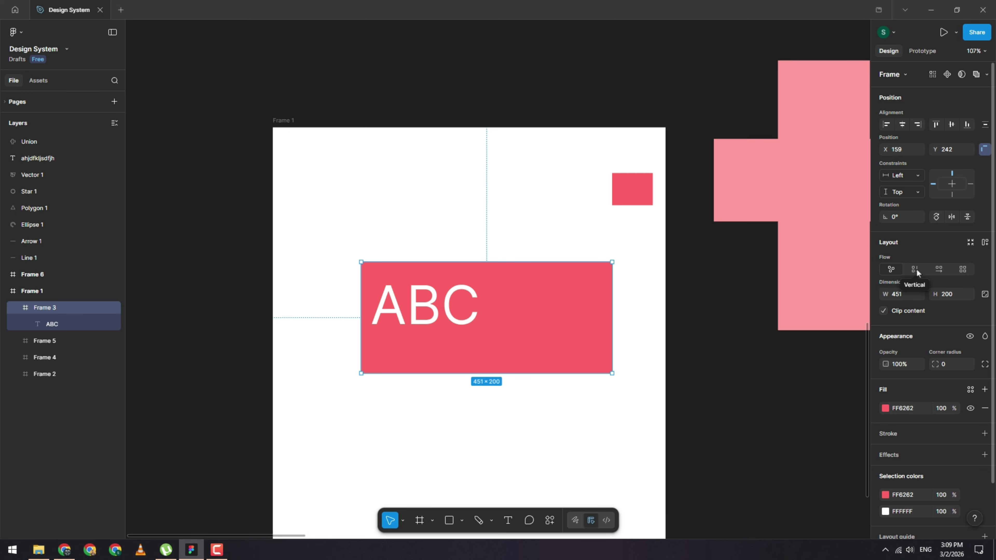
{"action": "scroll", "coordinate": [510, 322], "scroll_direction": "down", "scroll_amount": 2}
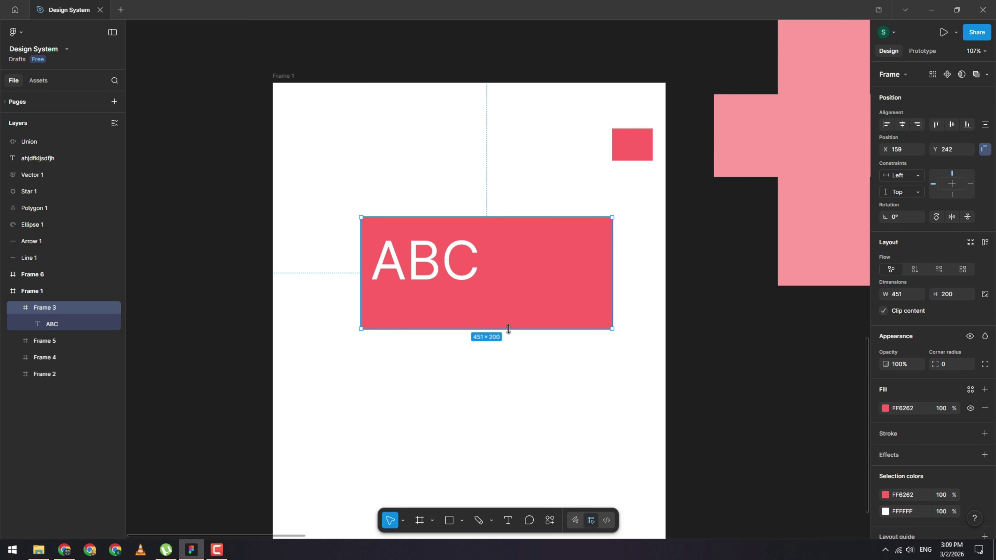
{"action": "left_click_drag", "start_coordinate": [512, 330], "coordinate": [509, 478]}
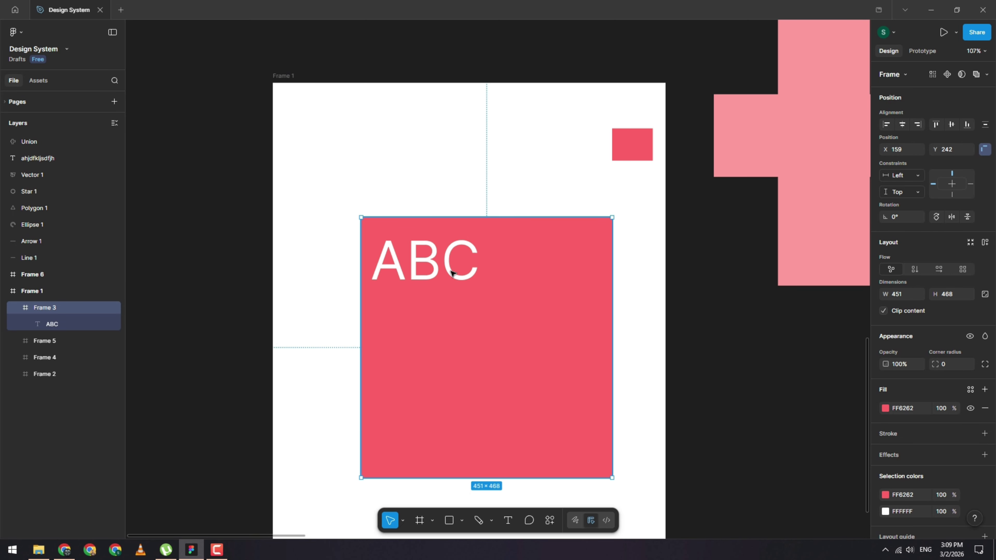
Step: Duplicate the ABC text directly below the original and change the copy to "XYZ"
{"action": "left_click", "coordinate": [451, 272]}
{"action": "left_click_drag", "start_coordinate": [451, 273], "coordinate": [430, 339]}
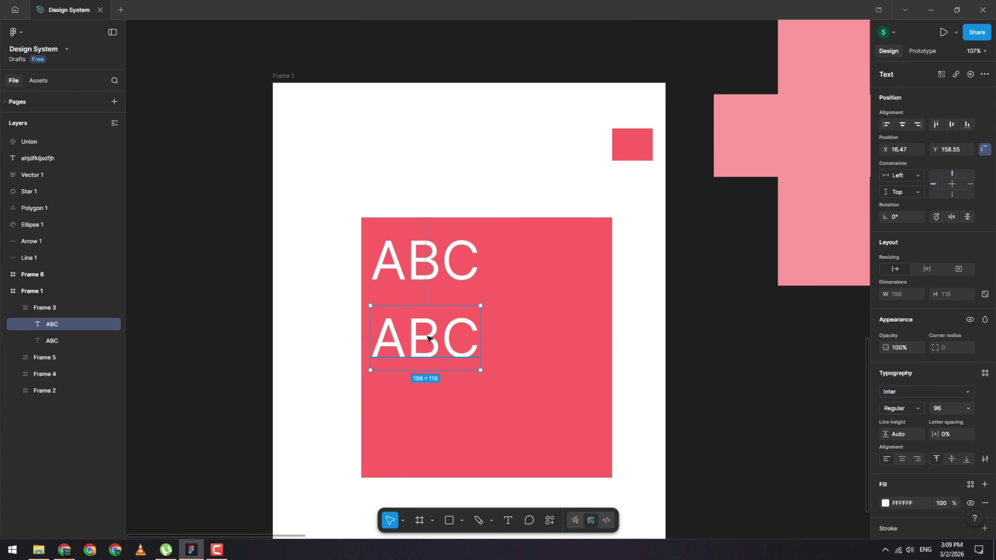
{"action": "double_click", "coordinate": [419, 333]}
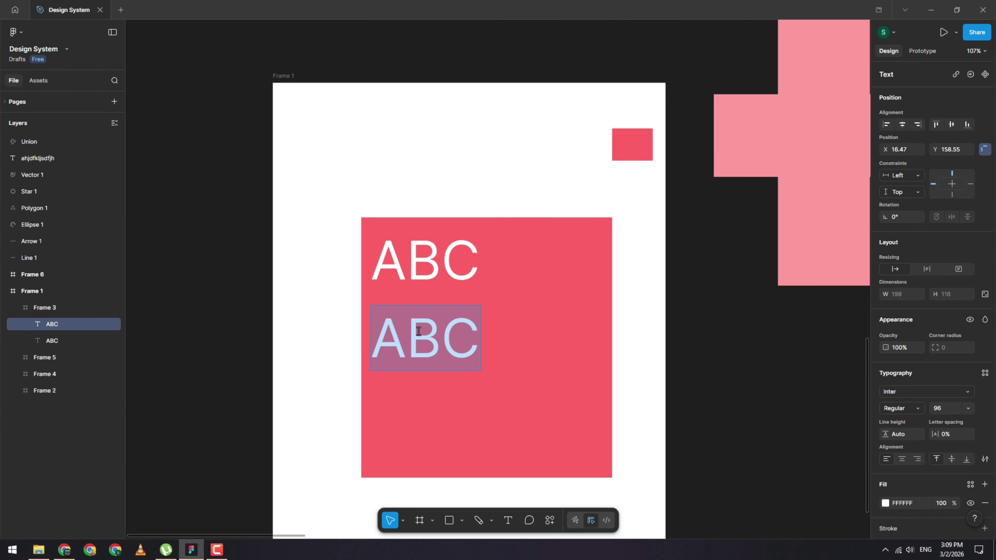
{"action": "type", "text": "XYZ"}
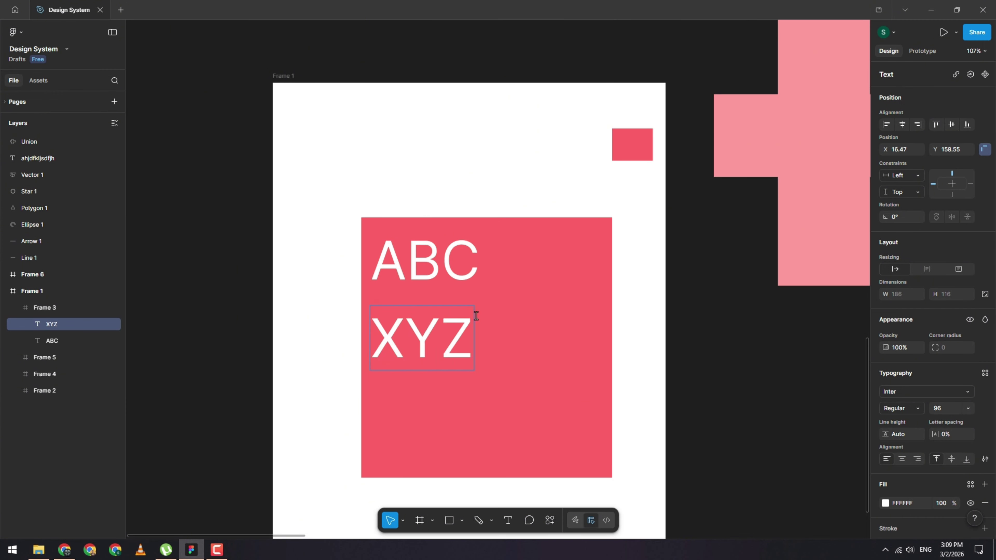
{"action": "key", "text": "Escape"}
Step: Offset the XYZ text to the right of ABC, and apply a vertical auto layout flow to the red frame
{"action": "left_click_drag", "start_coordinate": [450, 353], "coordinate": [566, 347]}
{"action": "left_click", "coordinate": [565, 252]}
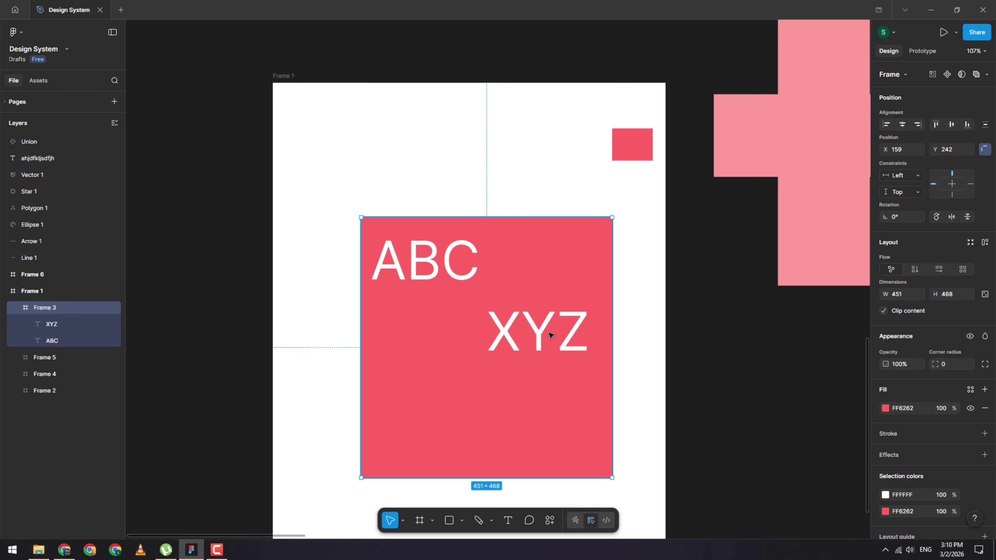
{"action": "left_click", "coordinate": [915, 271]}
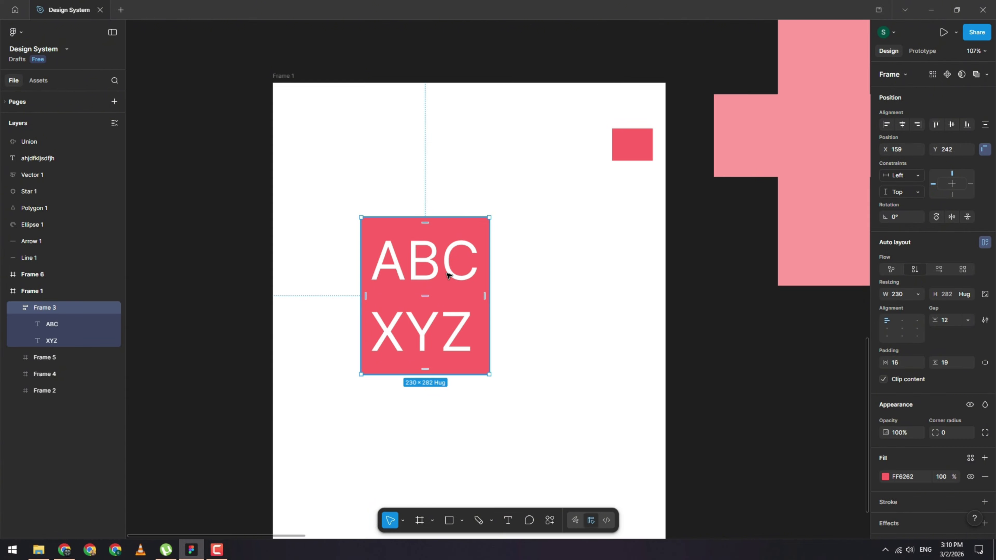
Step: Check the sizing of the ABC and XYZ text layers, and enlarge their auto layout frame to about 451 × 453
{"action": "left_click", "coordinate": [397, 269]}
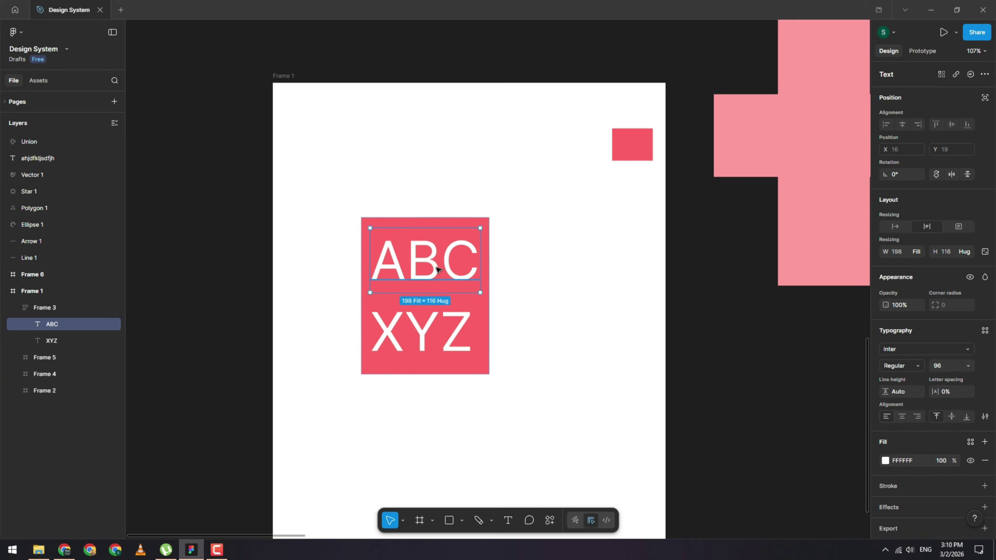
{"action": "left_click", "coordinate": [445, 341]}
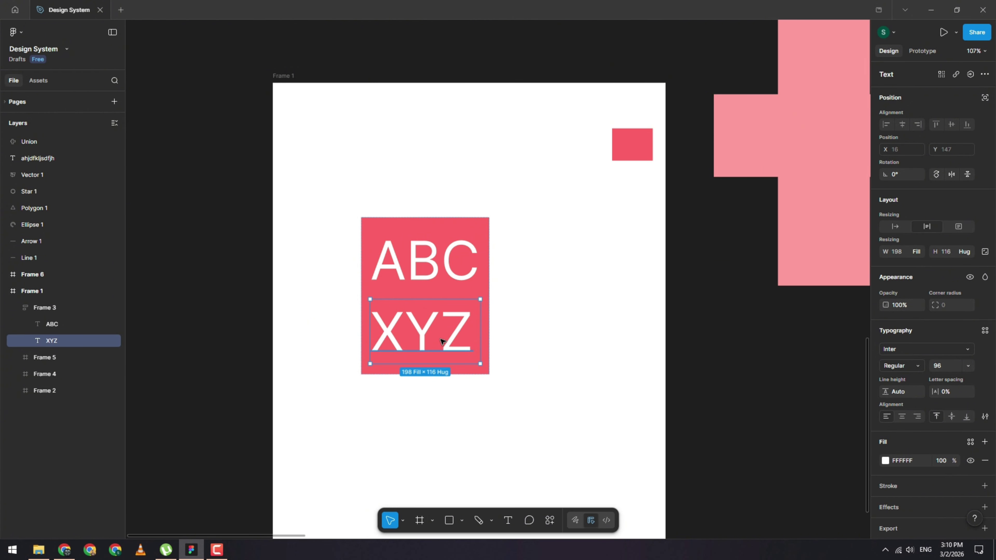
{"action": "left_click", "coordinate": [447, 224]}
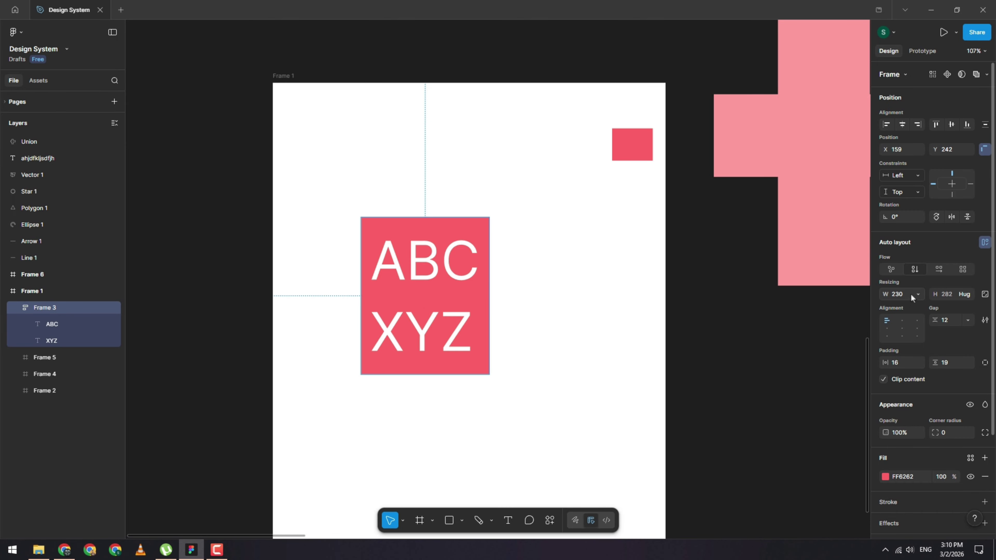
{"action": "left_click_drag", "start_coordinate": [489, 288], "coordinate": [614, 288]}
{"action": "left_click_drag", "start_coordinate": [520, 375], "coordinate": [521, 469]}
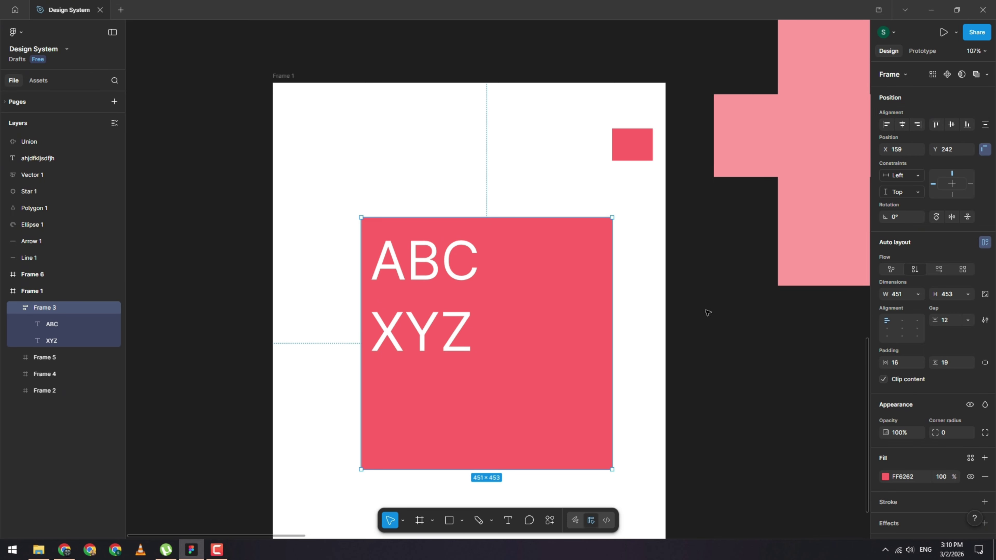
Step: Review the width and height sizing options of the auto layout frame without changing them
{"action": "left_click", "coordinate": [917, 294]}
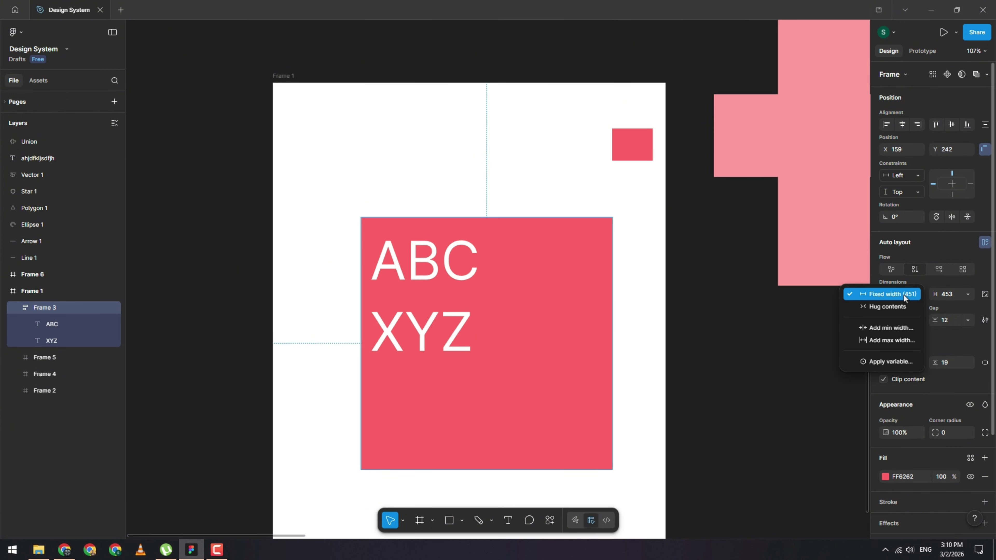
{"action": "left_click", "coordinate": [967, 293]}
{"action": "left_click", "coordinate": [968, 294]}
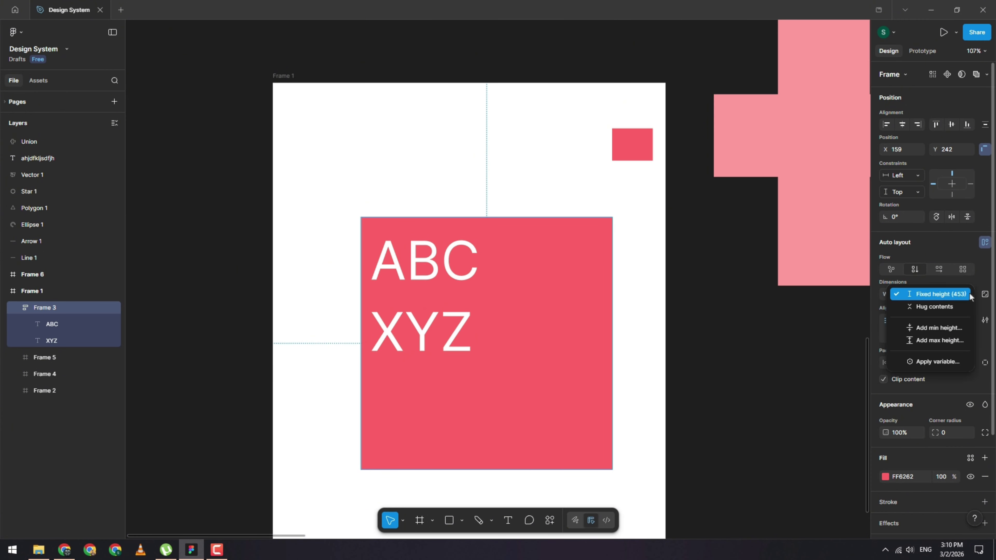
{"action": "key", "text": "Escape"}
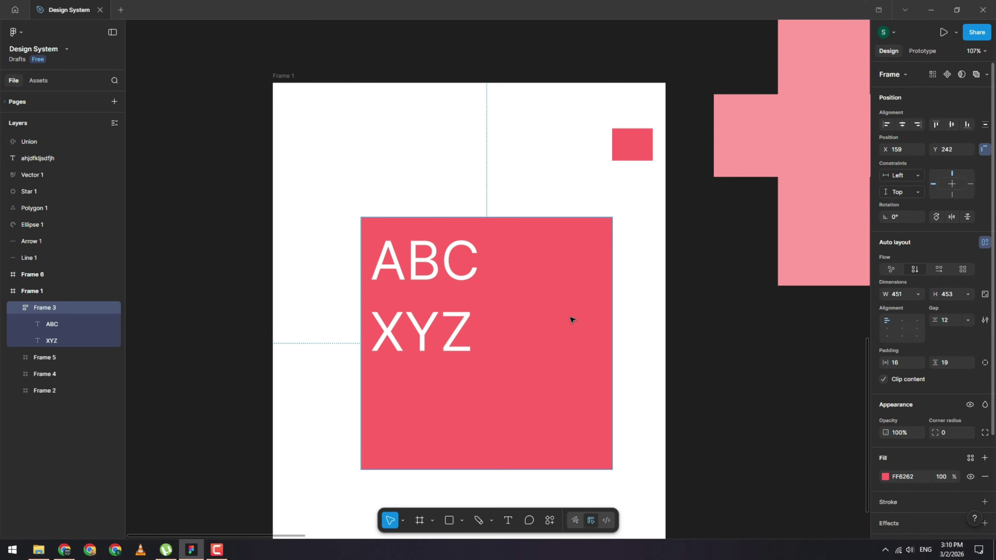
{"action": "left_click", "coordinate": [919, 294]}
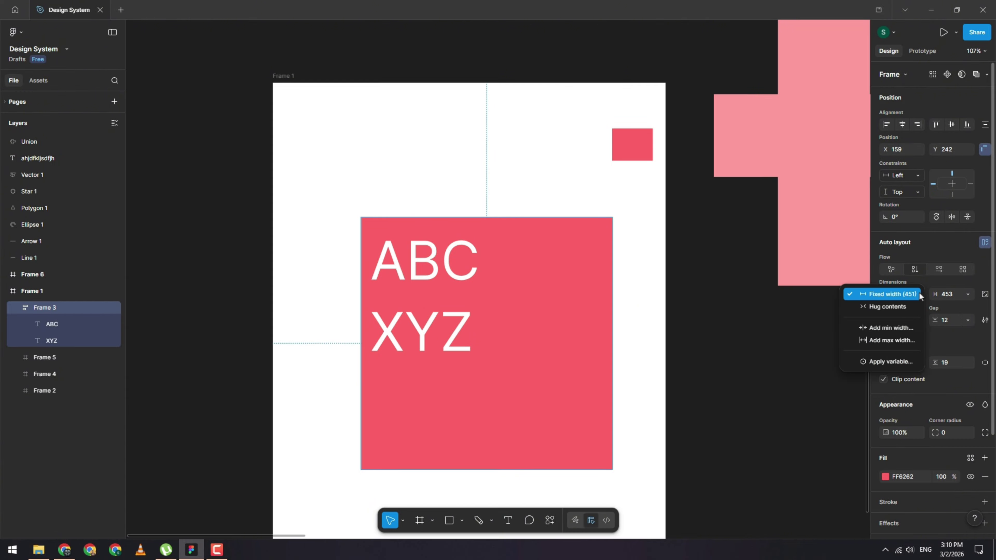
{"action": "left_click", "coordinate": [922, 284]}
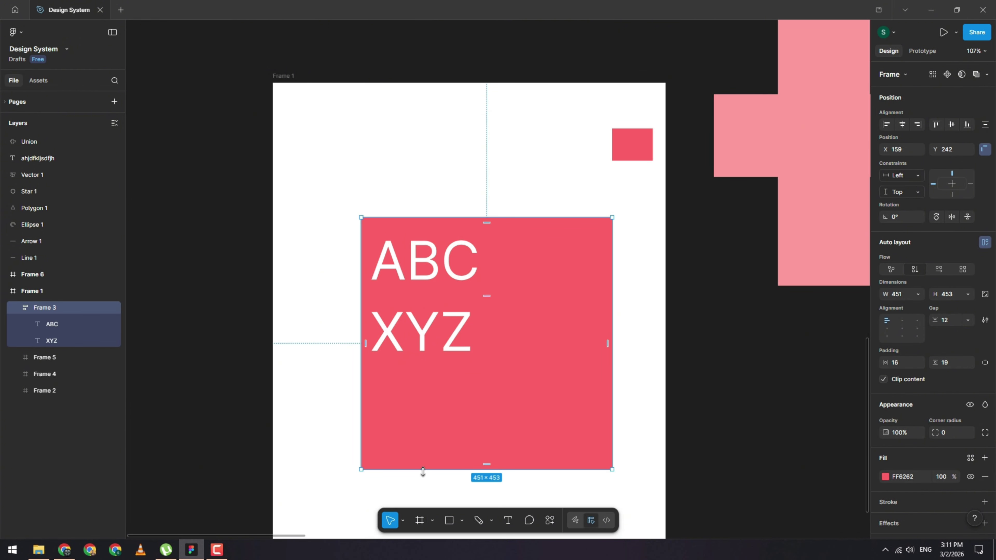
Step: Set both the ABC and XYZ text layers to auto width so each hugs its content
{"action": "left_click", "coordinate": [417, 251]}
{"action": "left_click", "coordinate": [418, 343]}
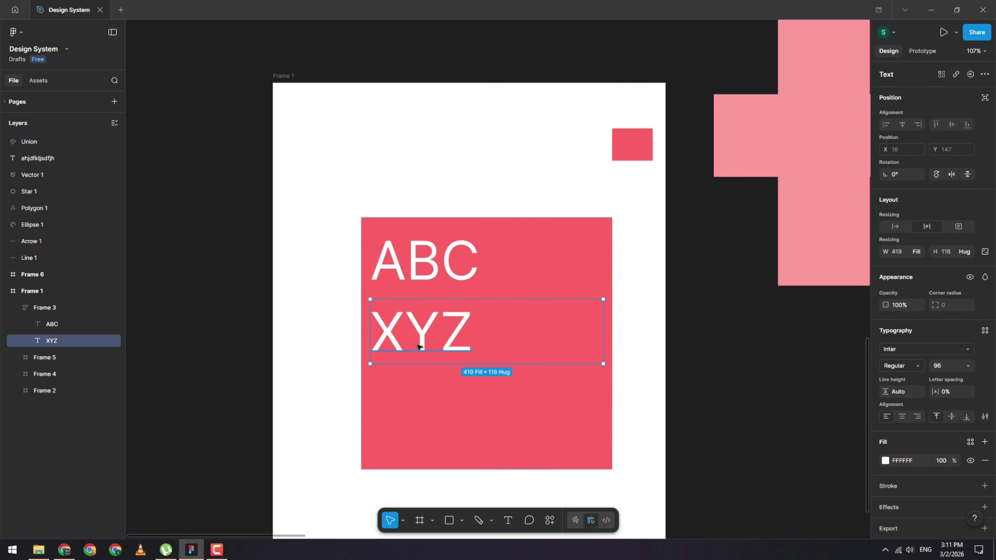
{"action": "left_click", "coordinate": [477, 273]}
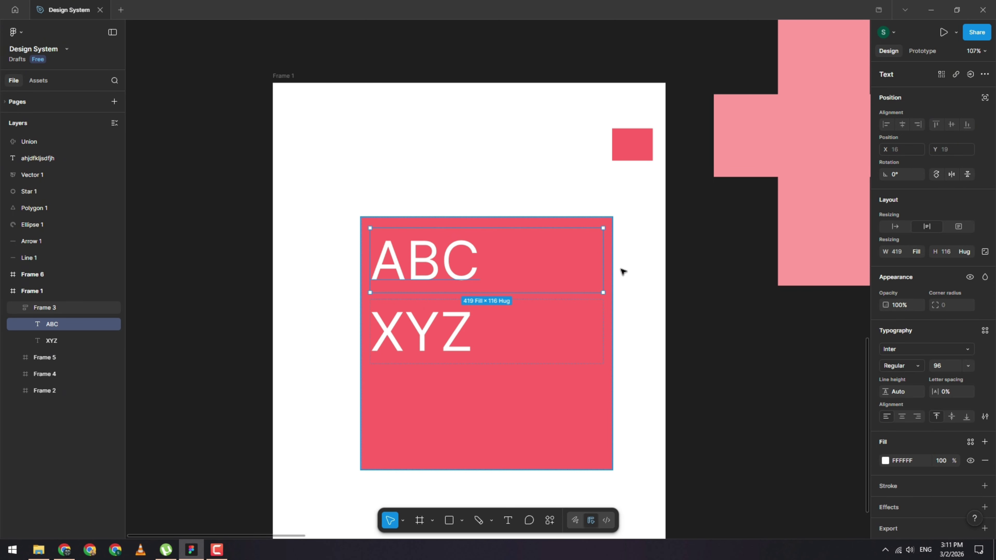
{"action": "left_click", "coordinate": [896, 226]}
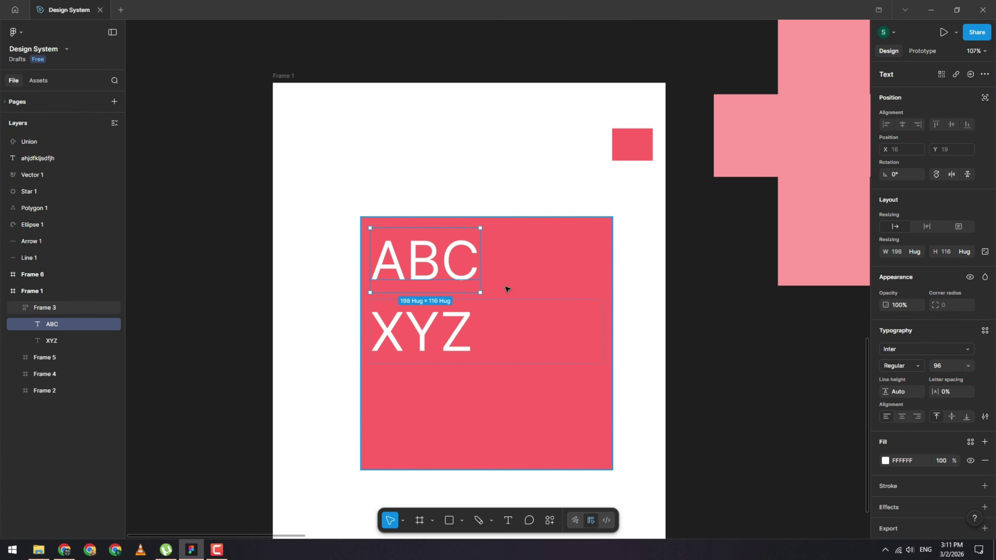
{"action": "left_click", "coordinate": [510, 310]}
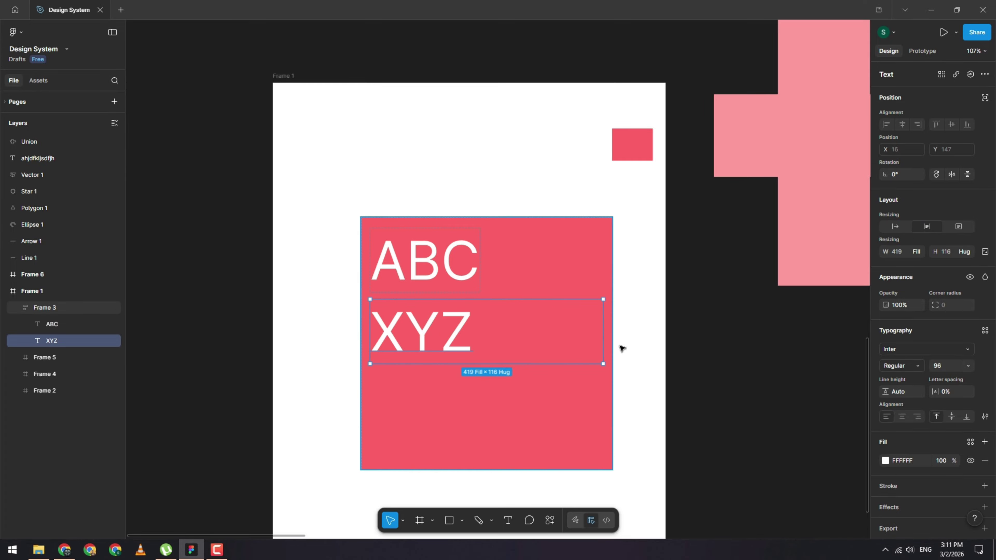
{"action": "left_click", "coordinate": [895, 227]}
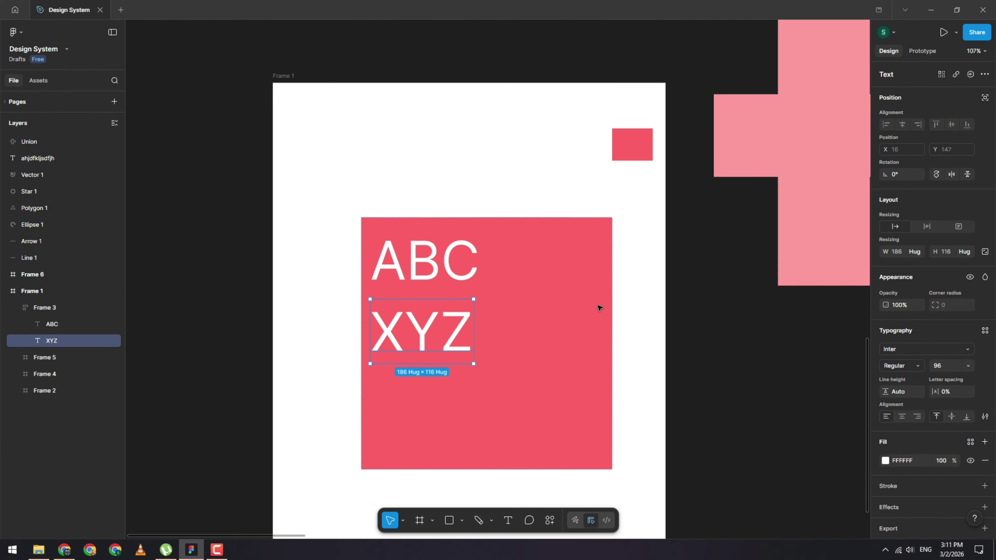
Step: Set the auto layout frame's width and height to Hug contents
{"action": "left_click", "coordinate": [541, 321]}
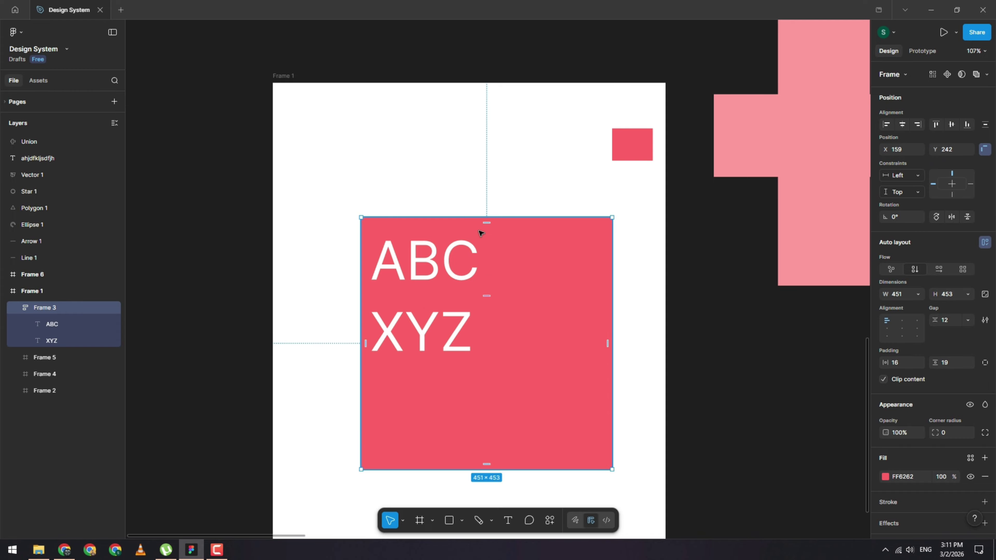
{"action": "left_click", "coordinate": [919, 294]}
{"action": "left_click", "coordinate": [888, 307]}
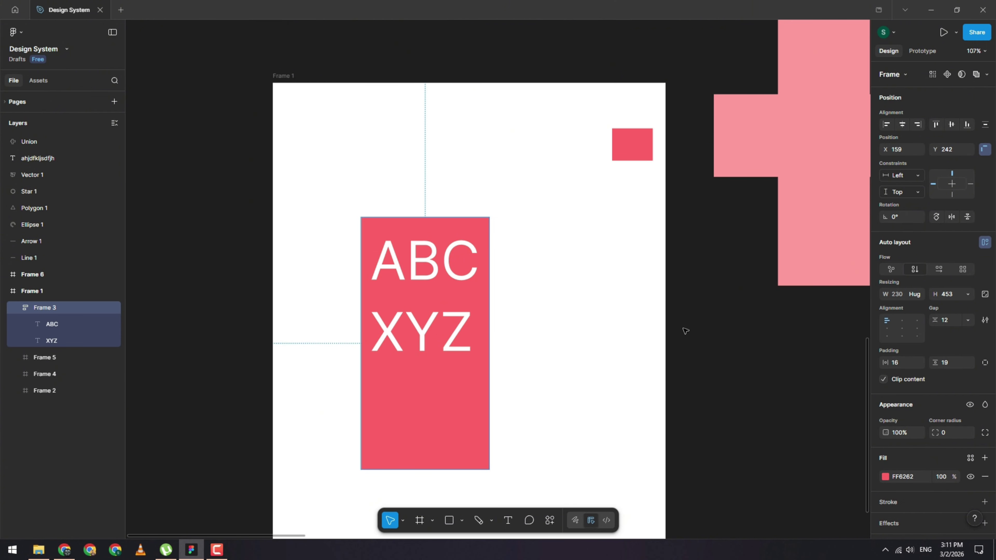
{"action": "left_click", "coordinate": [967, 294]}
{"action": "left_click", "coordinate": [937, 307]}
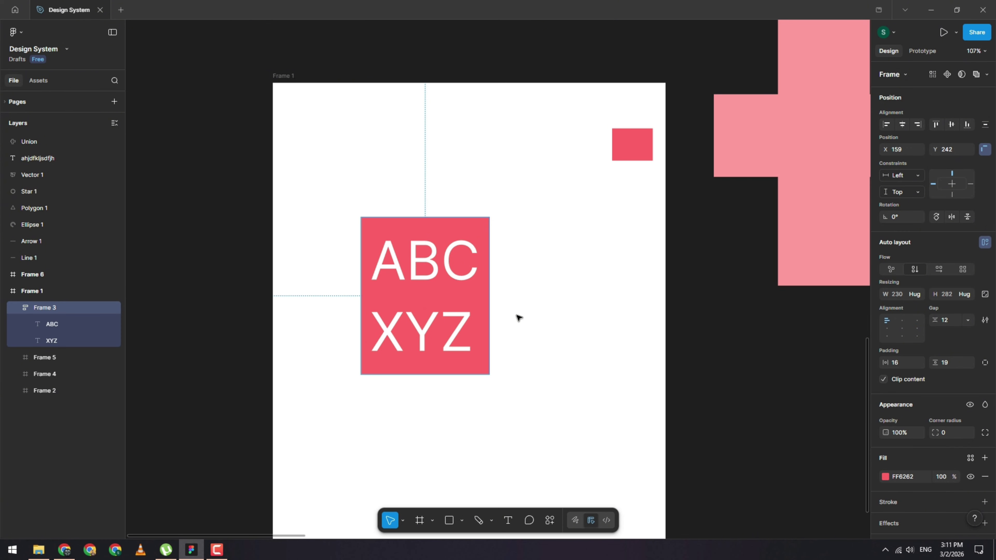
Step: Enlarge the auto layout frame holding ABC and XYZ to about 389 × 404
{"action": "left_click", "coordinate": [515, 382]}
{"action": "left_click", "coordinate": [475, 375]}
{"action": "left_click_drag", "start_coordinate": [490, 375], "coordinate": [578, 442]}
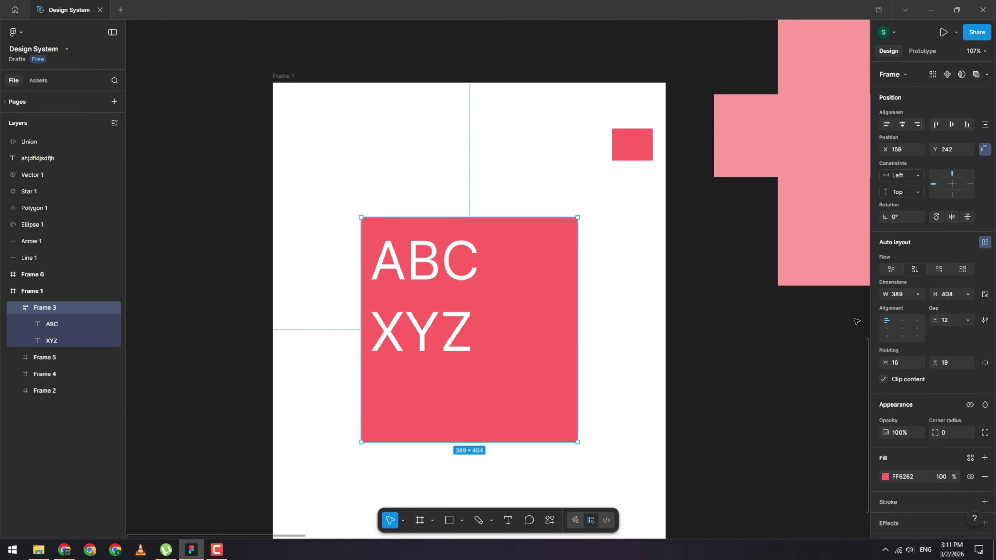
Step: Try the top center, top right, bottom center and bottom left alignments on the auto layout frame, finishing with its content centered
{"action": "left_click", "coordinate": [903, 321]}
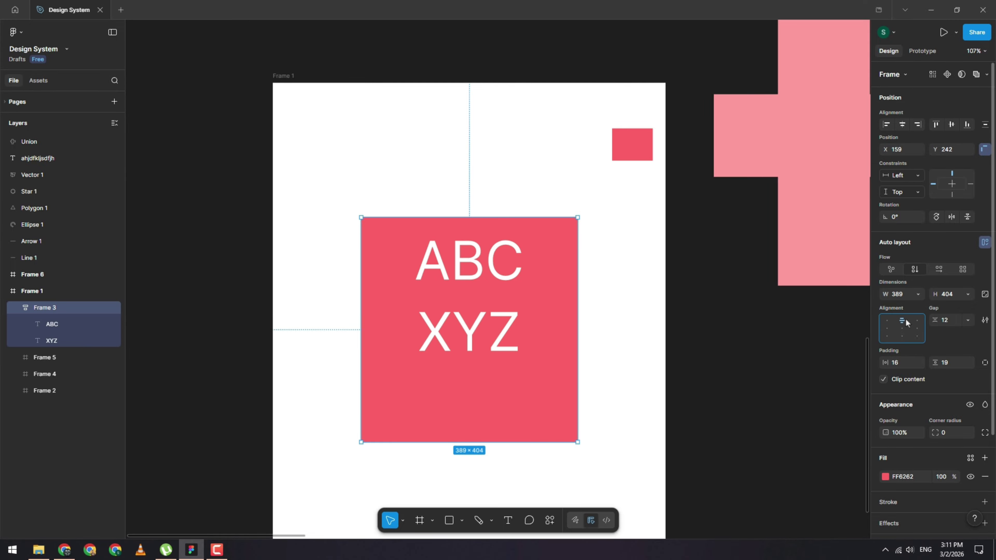
{"action": "left_click", "coordinate": [917, 321]}
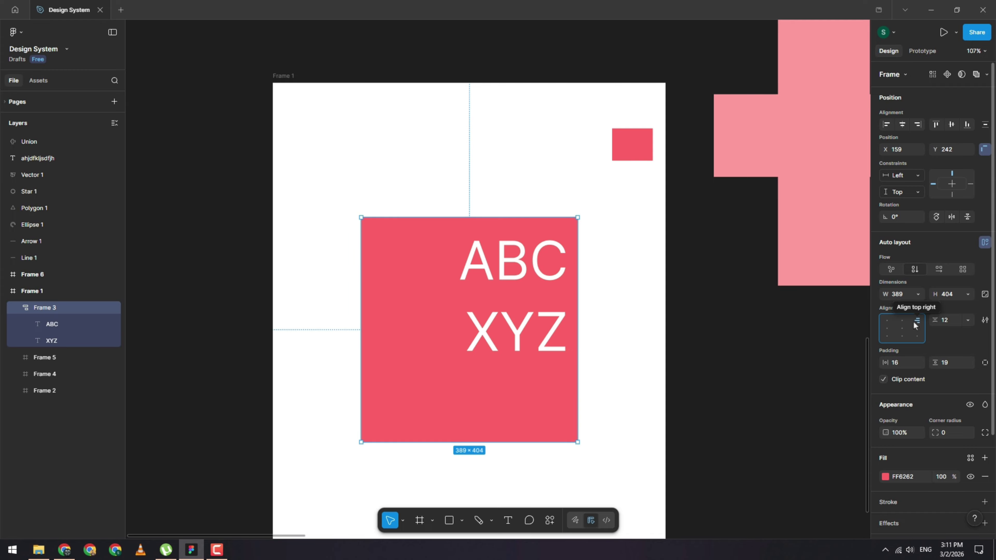
{"action": "left_click", "coordinate": [902, 328]}
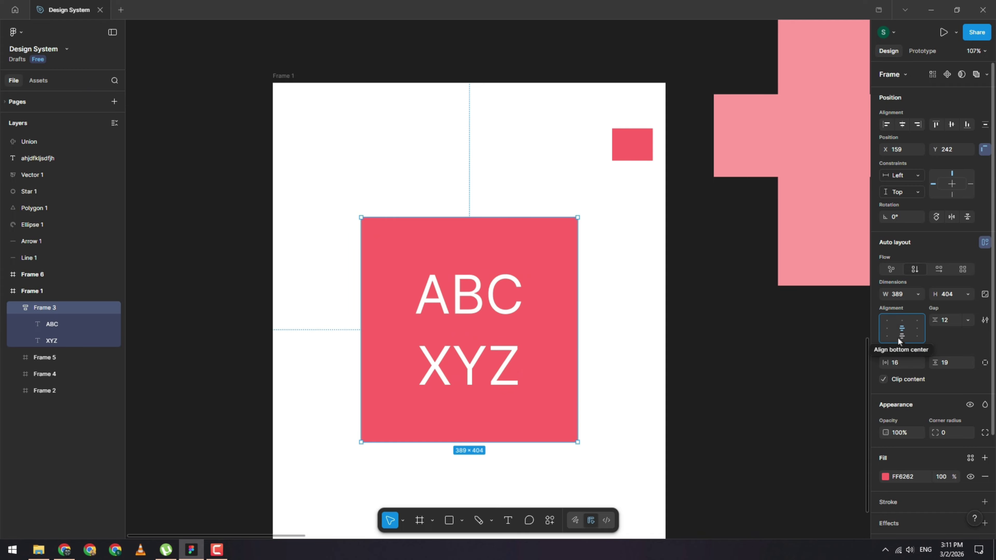
{"action": "left_click", "coordinate": [902, 336]}
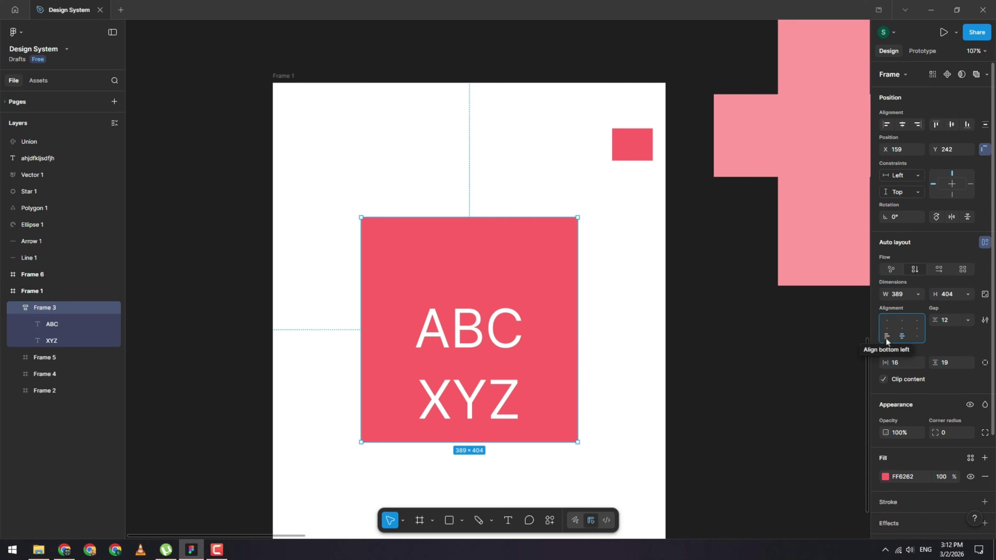
{"action": "left_click", "coordinate": [886, 337]}
{"action": "left_click", "coordinate": [901, 329]}
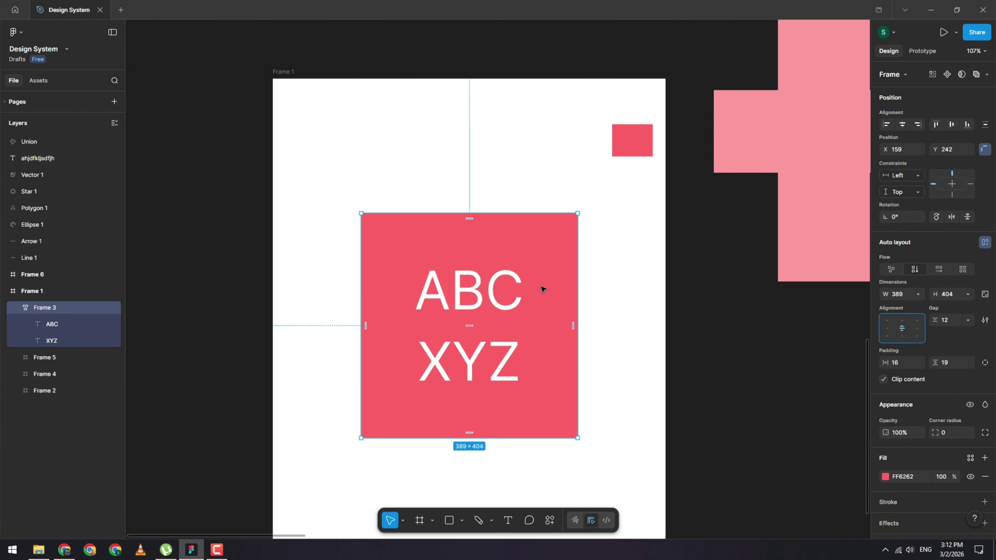
Step: Set the gap between the ABC and XYZ text layers to 26 and the frame's horizontal padding to 59
{"action": "scroll", "coordinate": [541, 288], "scroll_direction": "down", "scroll_amount": 1}
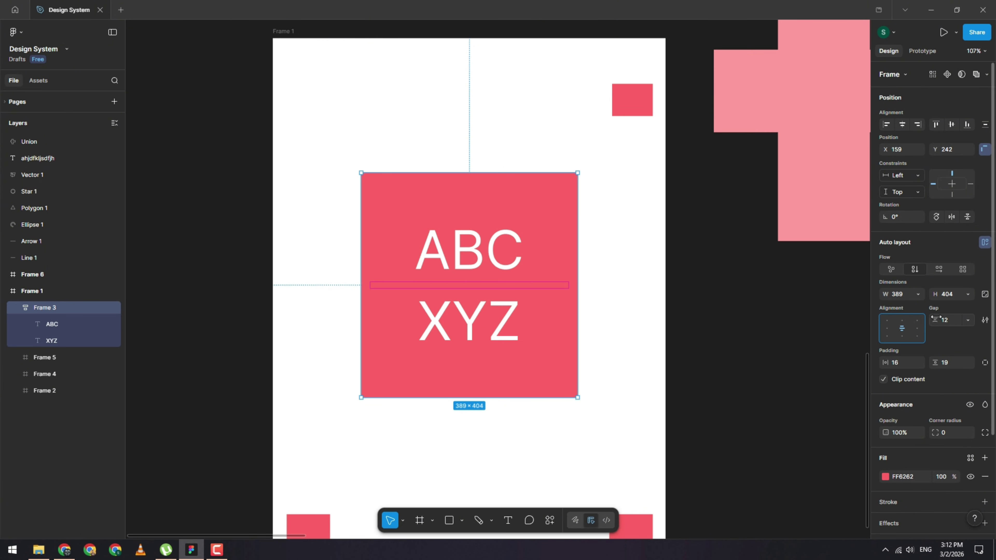
{"action": "left_click_drag", "start_coordinate": [937, 319], "coordinate": [880, 345]}
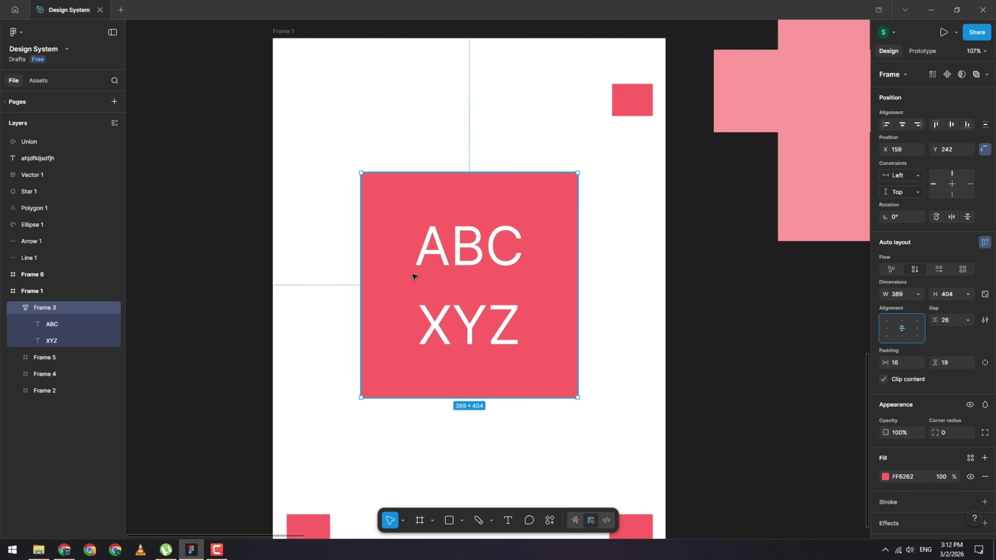
{"action": "mouse_move", "coordinate": [367, 288]}
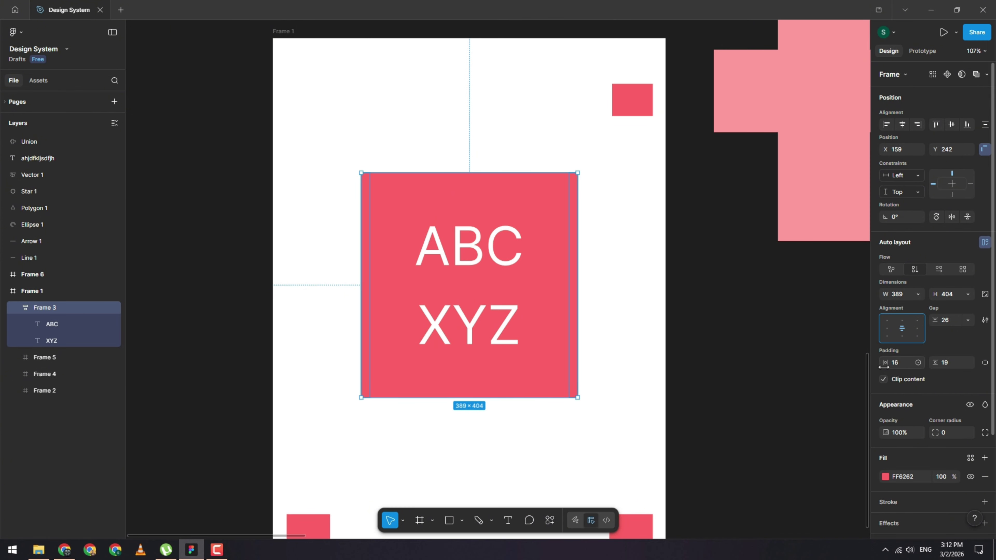
{"action": "left_click_drag", "start_coordinate": [884, 367], "coordinate": [929, 368]}
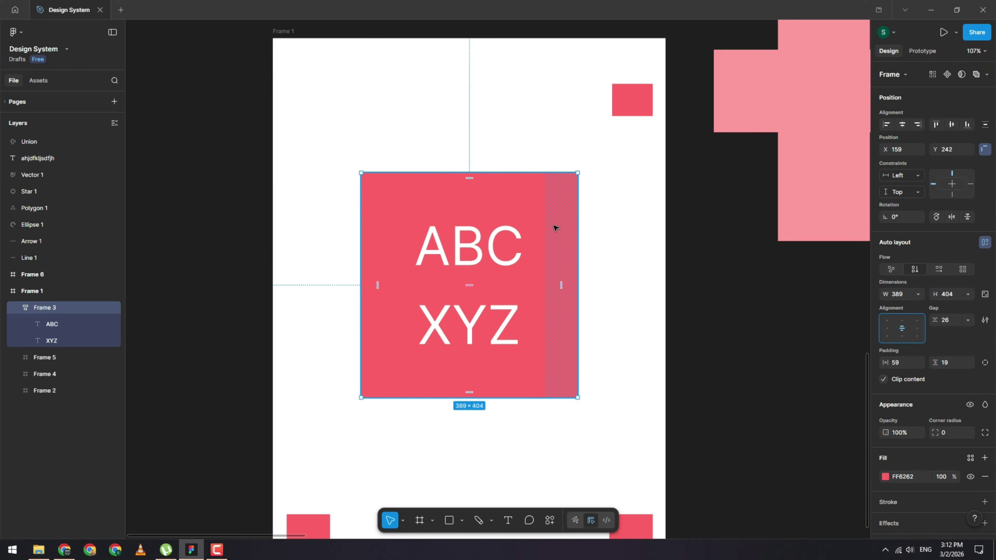
Step: Set the frame's horizontal padding to 0 and its width to Hug contents
{"action": "left_click", "coordinate": [906, 364]}
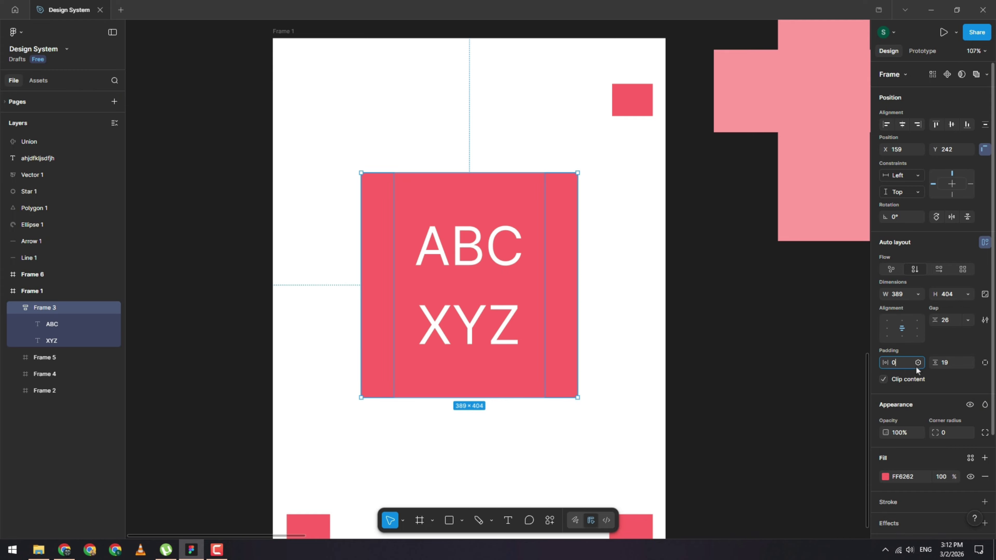
{"action": "key", "text": "Return"}
{"action": "left_click", "coordinate": [918, 294]}
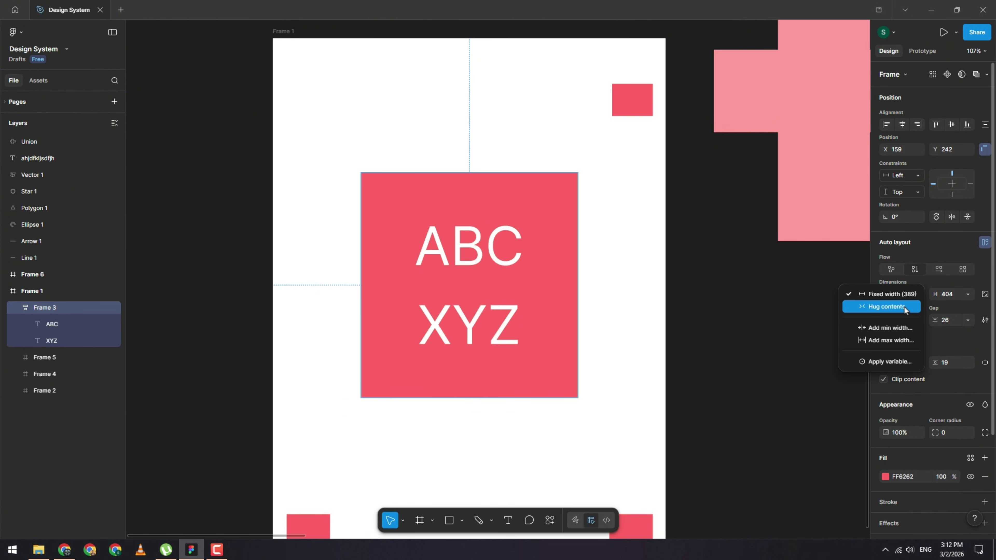
{"action": "left_click", "coordinate": [906, 312]}
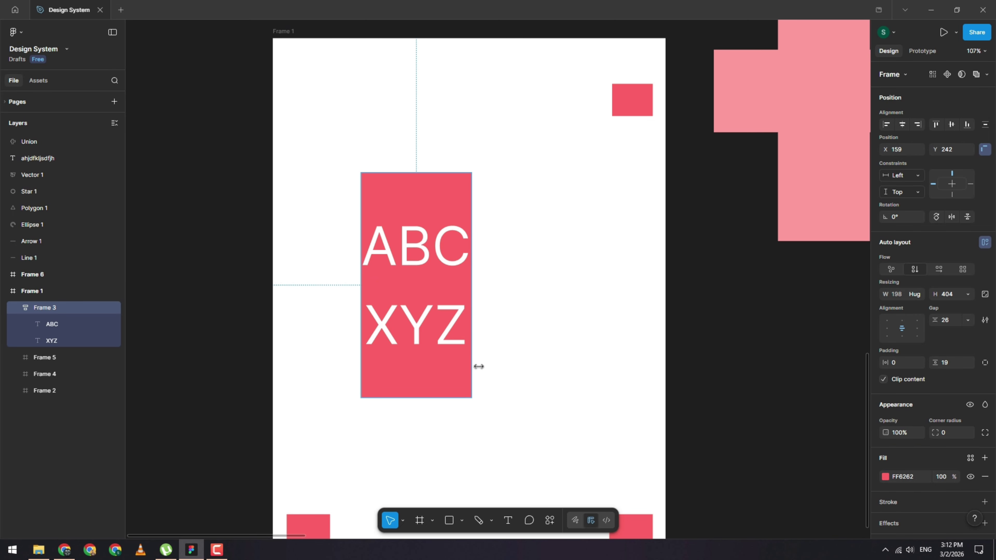
Step: Increase the auto layout frame's horizontal padding to 77 and its vertical padding to 73
{"action": "left_click_drag", "start_coordinate": [905, 358], "coordinate": [926, 366]}
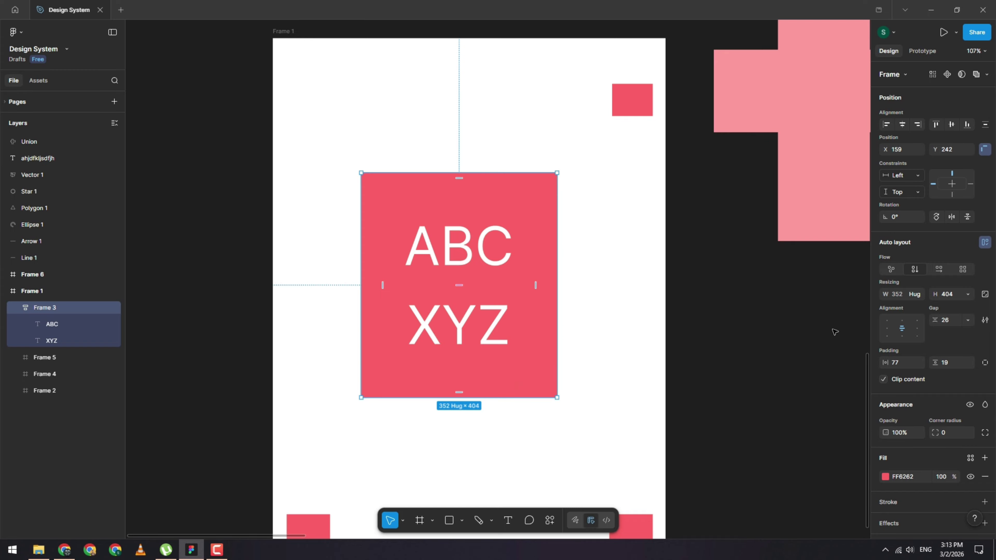
{"action": "left_click_drag", "start_coordinate": [935, 363], "coordinate": [991, 360]}
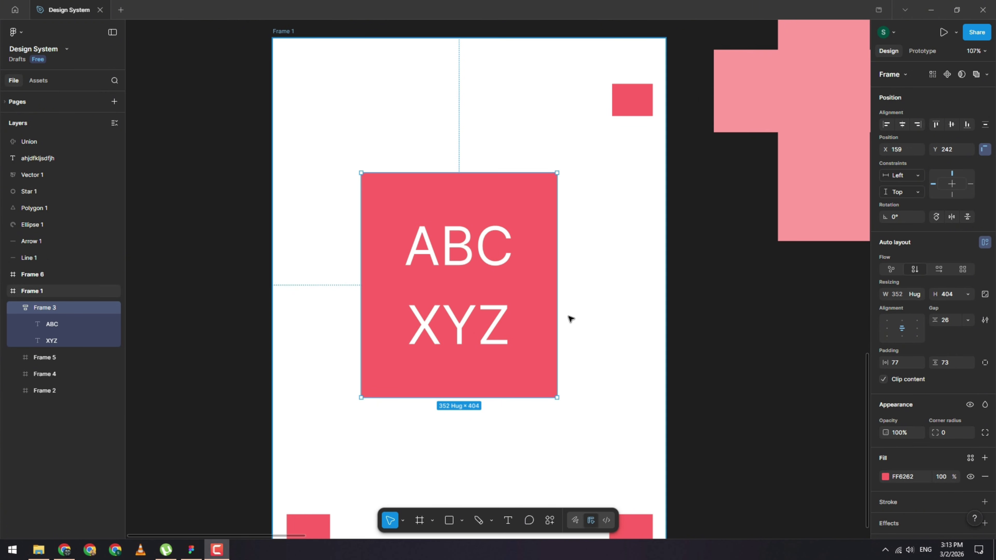
{"action": "scroll", "coordinate": [573, 319], "scroll_direction": "down", "scroll_amount": 3}
{"action": "scroll", "coordinate": [592, 345], "scroll_direction": "up", "scroll_amount": 4}
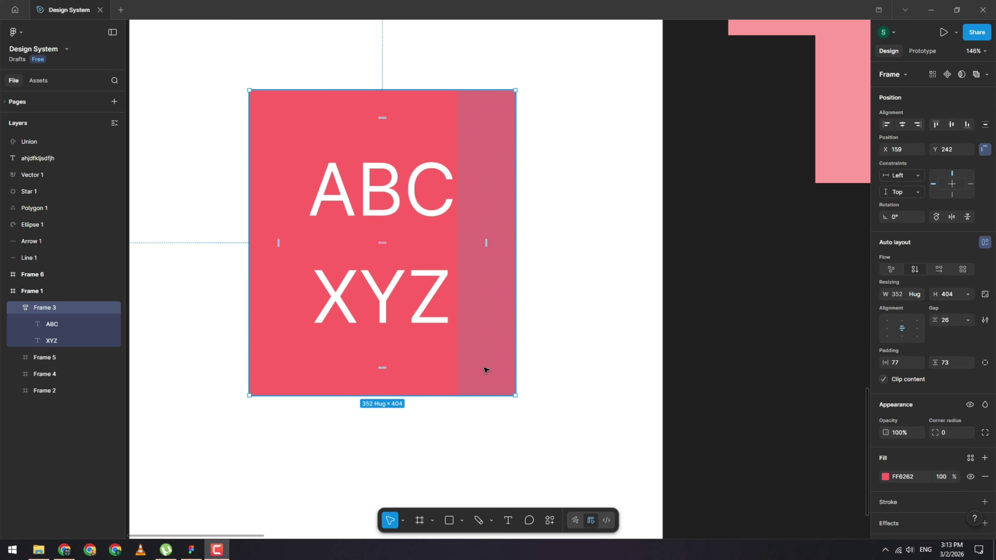
Step: Review the frame's remaining design properties, from clip content and appearance to layout guide and export, and deselect it
{"action": "scroll", "coordinate": [922, 396], "scroll_direction": "down", "scroll_amount": 3}
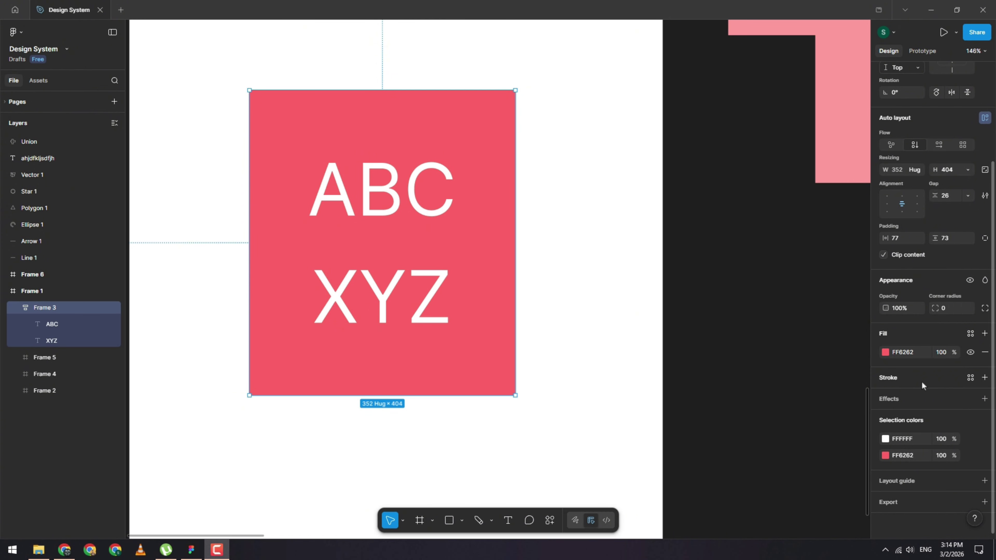
{"action": "scroll", "coordinate": [921, 382], "scroll_direction": "up", "scroll_amount": 3}
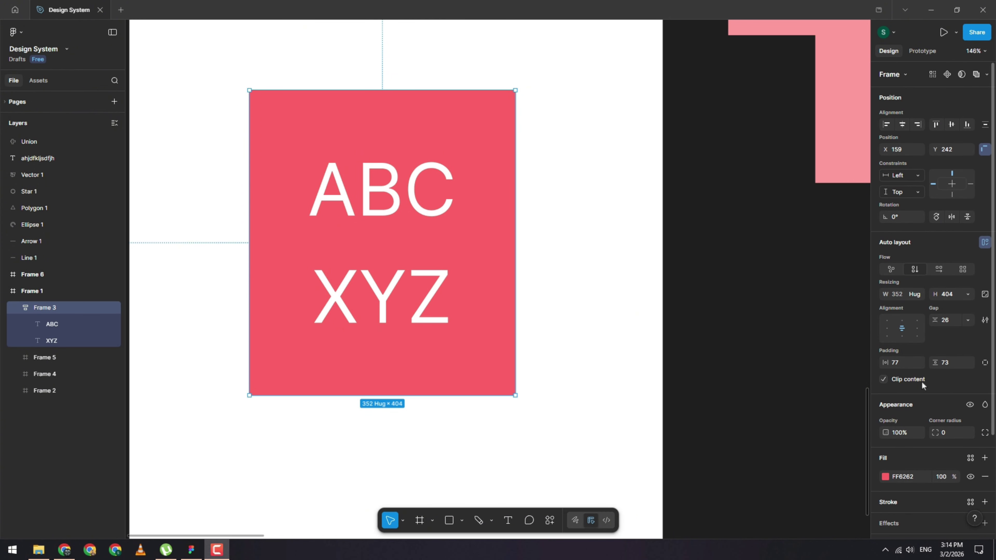
{"action": "scroll", "coordinate": [943, 284], "scroll_direction": "down", "scroll_amount": 3}
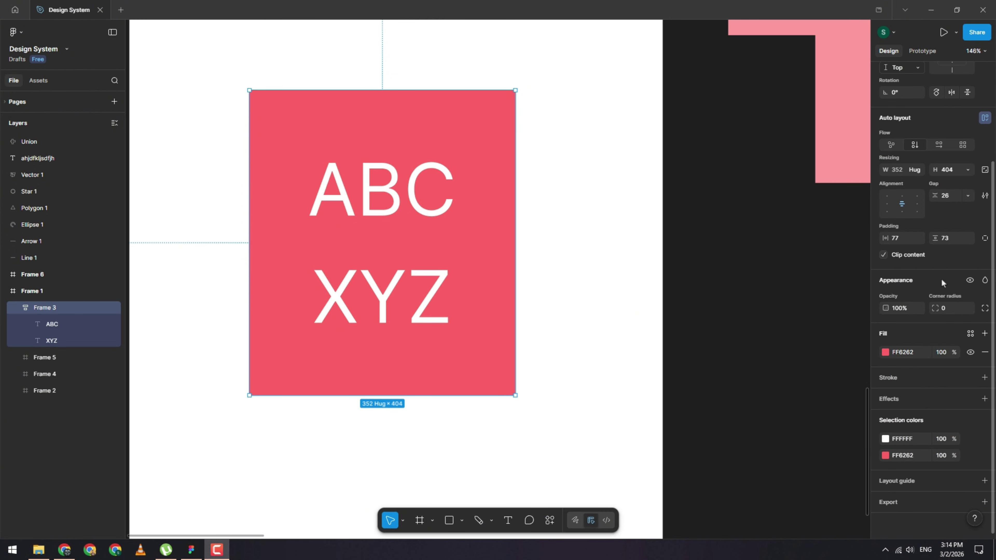
{"action": "scroll", "coordinate": [607, 353], "scroll_direction": "down", "scroll_amount": 1}
{"action": "scroll", "coordinate": [607, 354], "scroll_direction": "down", "scroll_amount": 5}
{"action": "left_click", "coordinate": [607, 281]}
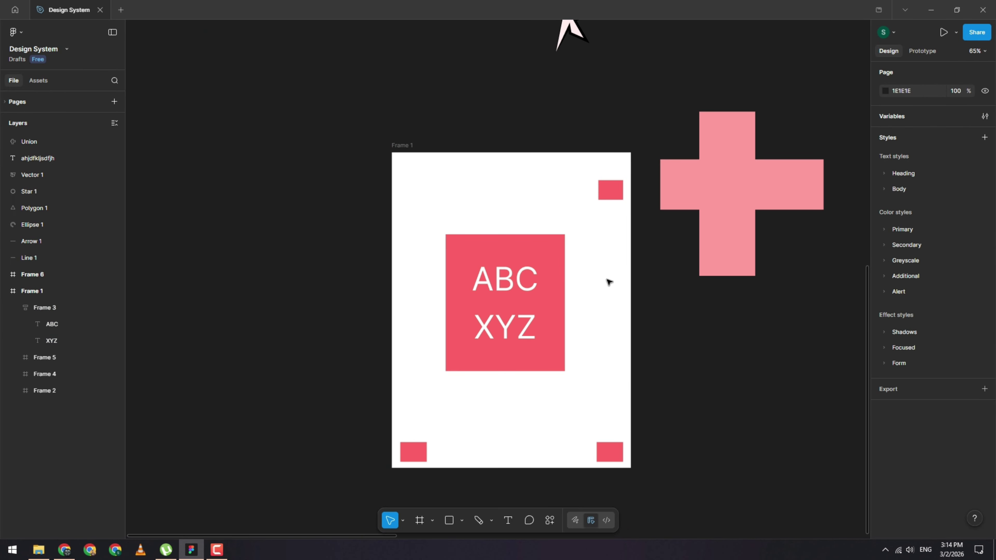
Step: Add an export setting to the pink cross-shaped Union and expand its export preview
{"action": "left_click", "coordinate": [747, 226]}
{"action": "left_click", "coordinate": [735, 212]}
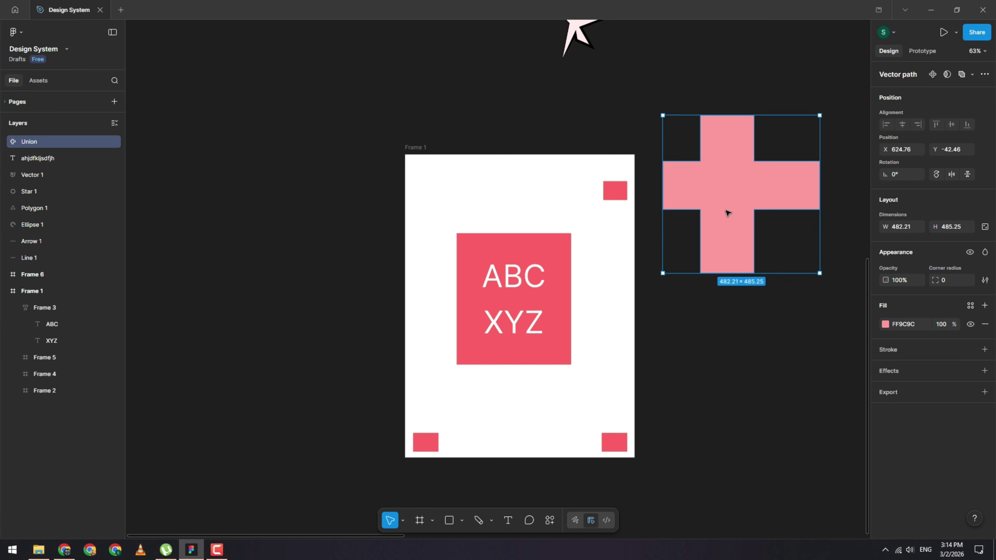
{"action": "scroll", "coordinate": [735, 211], "scroll_direction": "down", "scroll_amount": 1}
{"action": "scroll", "coordinate": [755, 190], "scroll_direction": "left", "scroll_amount": 3}
{"action": "scroll", "coordinate": [754, 190], "scroll_direction": "right", "scroll_amount": 5}
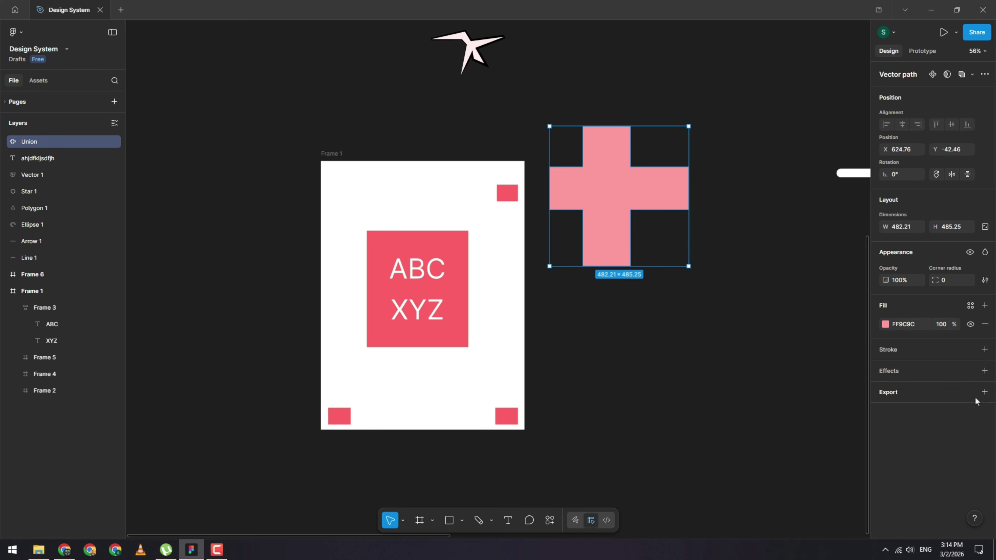
{"action": "scroll", "coordinate": [722, 215], "scroll_direction": "up", "scroll_amount": 2}
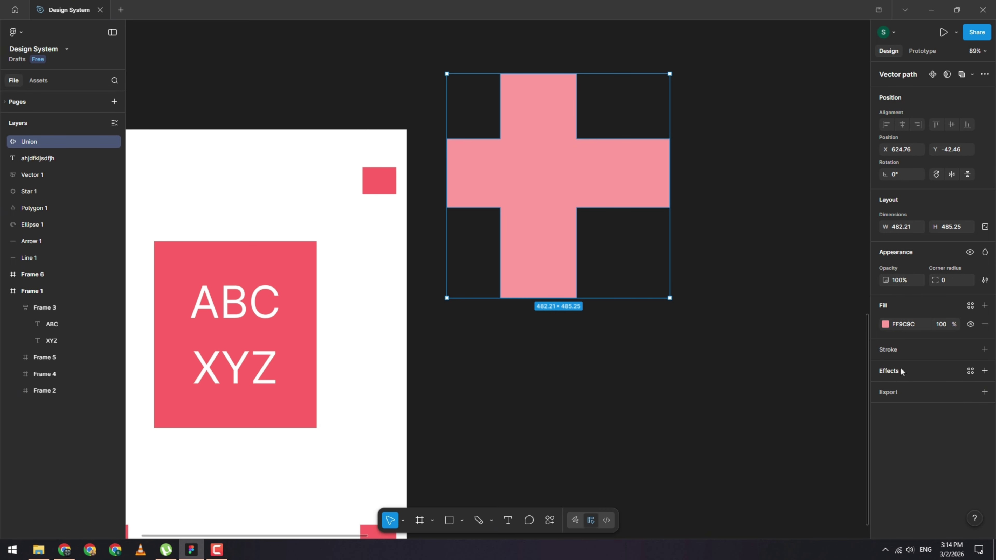
{"action": "left_click", "coordinate": [984, 393]}
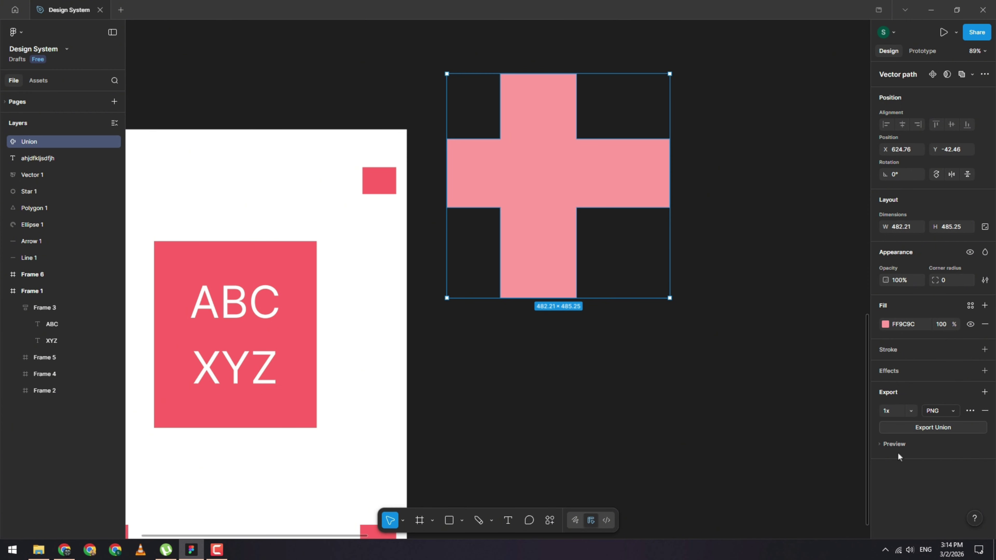
{"action": "left_click", "coordinate": [891, 445]}
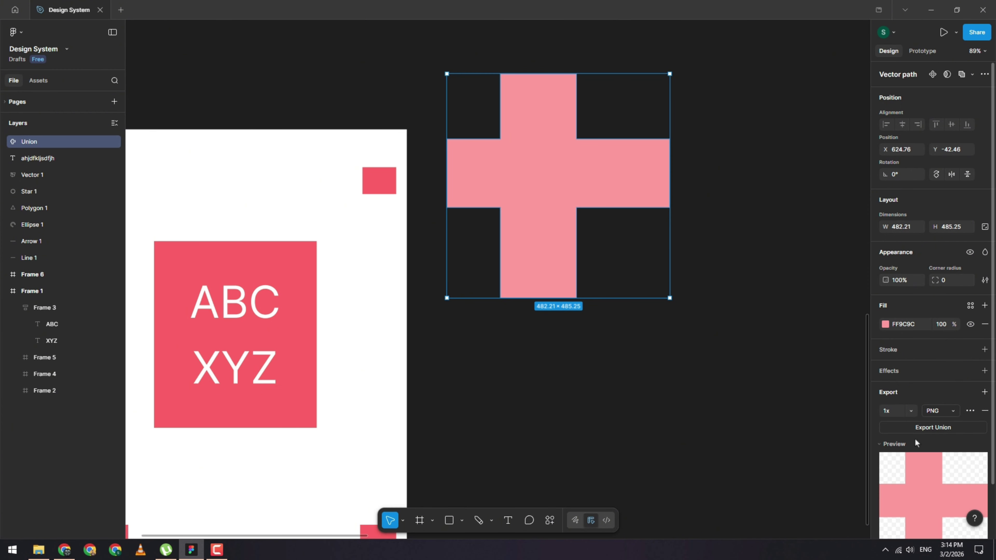
Step: Switch the Union's export format to JPEG and back to PNG while reviewing the available formats
{"action": "left_click", "coordinate": [950, 410]}
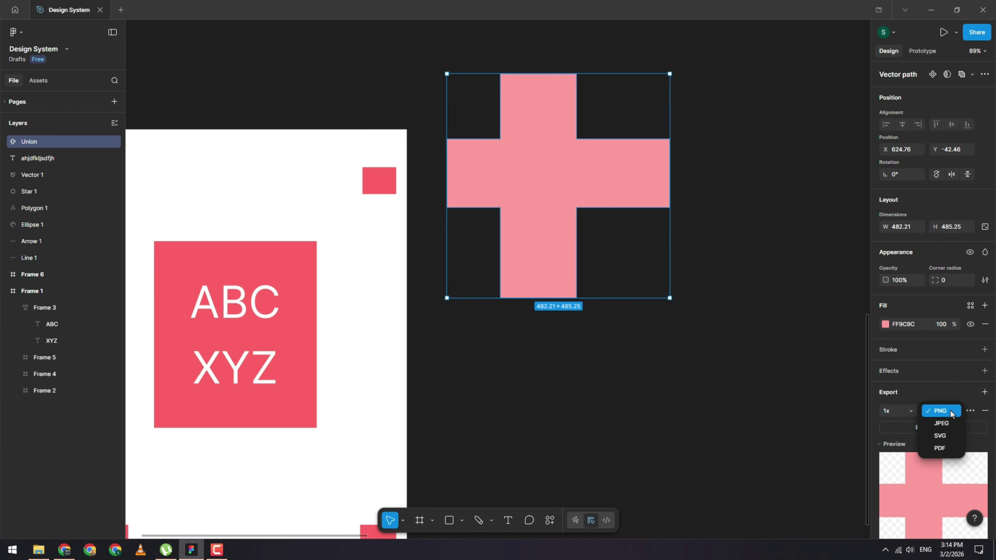
{"action": "left_click", "coordinate": [950, 423]}
{"action": "left_click", "coordinate": [950, 412]}
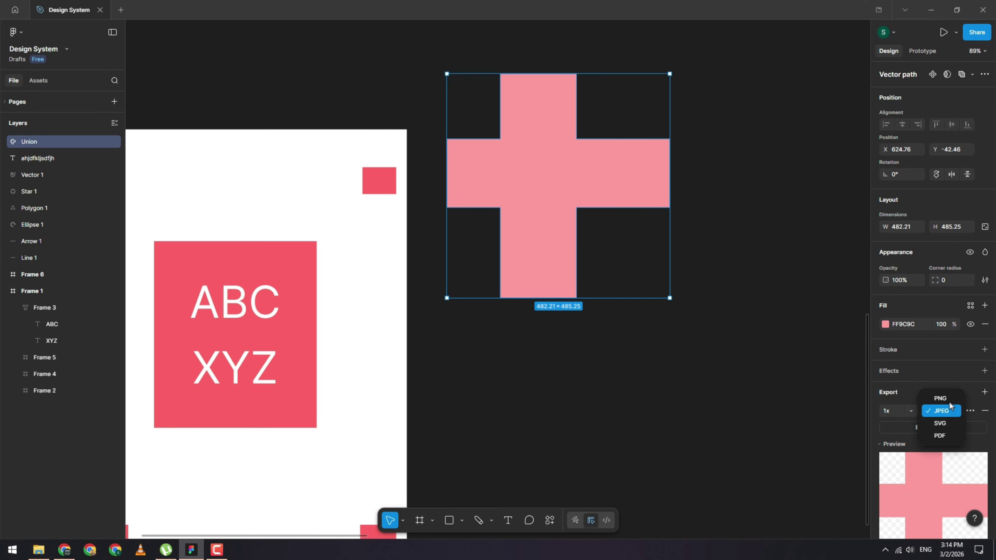
{"action": "left_click", "coordinate": [949, 398]}
{"action": "left_click", "coordinate": [949, 410]}
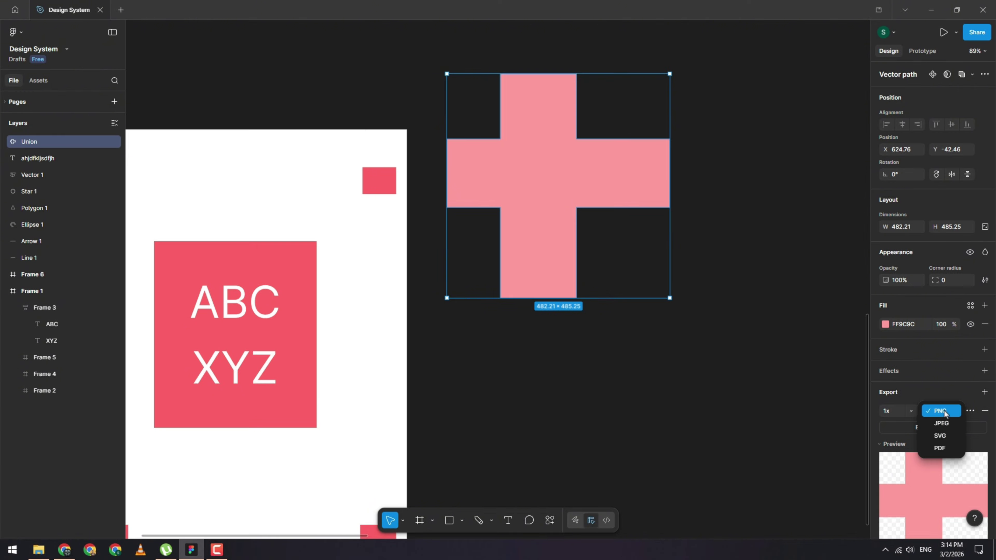
{"action": "left_click", "coordinate": [938, 392]}
Step: Check the export scale options for the Union without changing the scale, and remove its export setting
{"action": "left_click", "coordinate": [915, 407]}
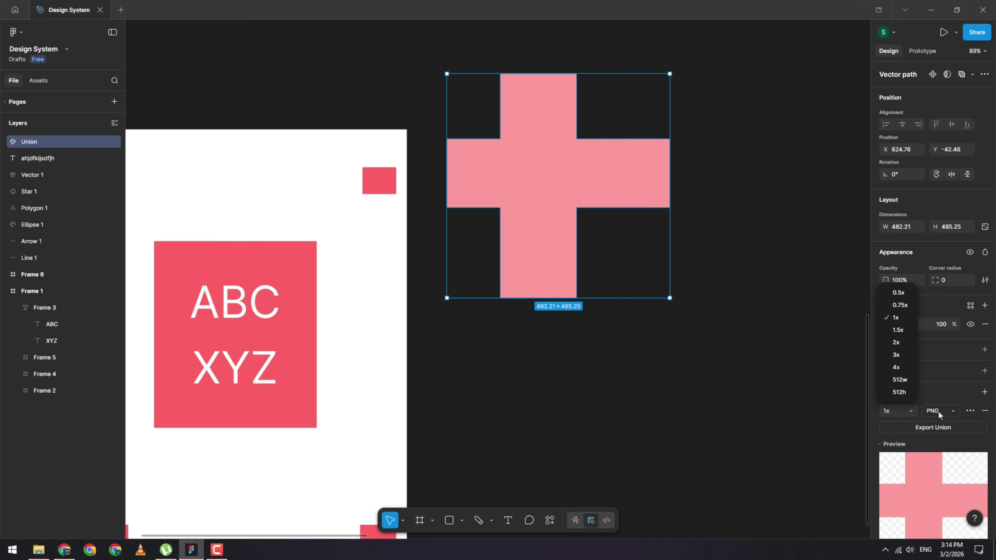
{"action": "left_click", "coordinate": [955, 399]}
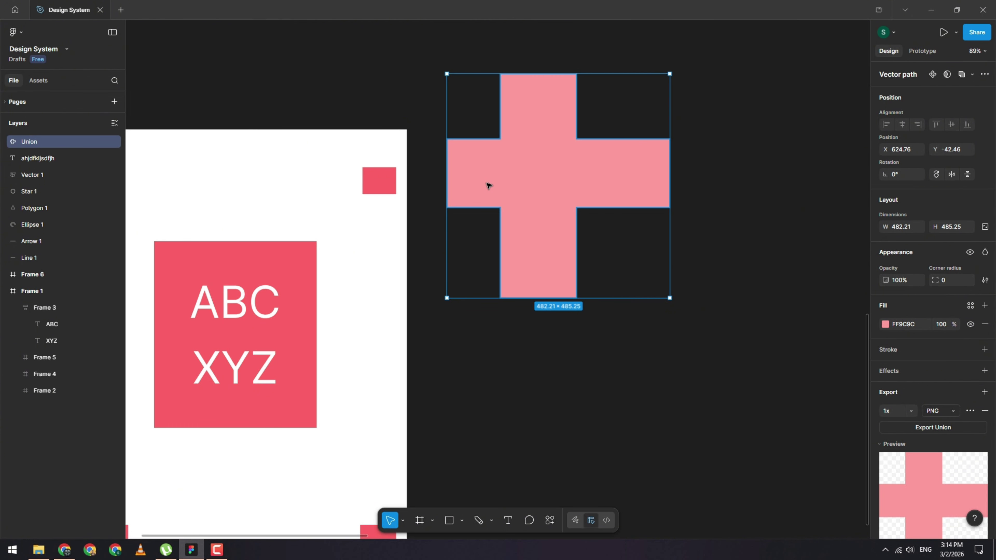
{"action": "left_click", "coordinate": [984, 412]}
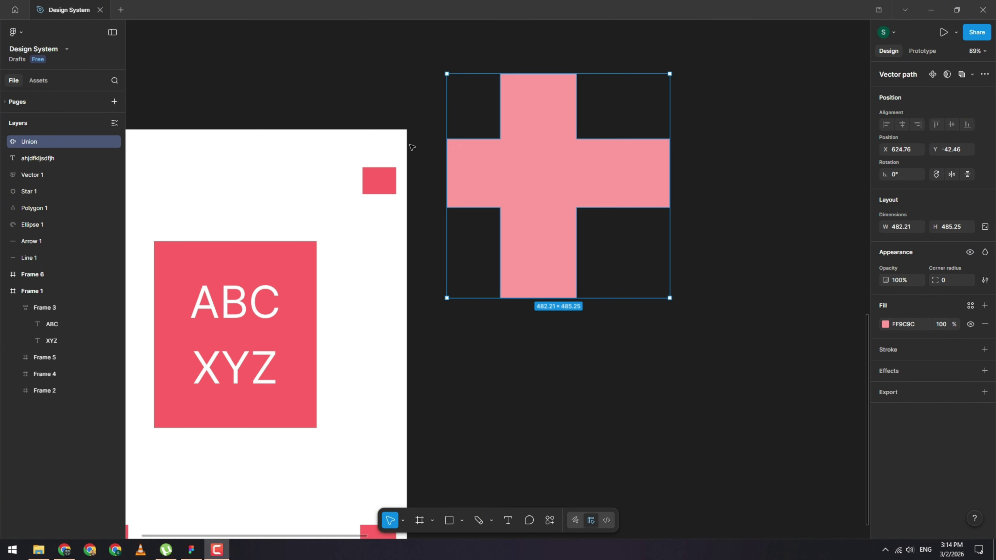
{"action": "left_click", "coordinate": [369, 104]}
{"action": "scroll", "coordinate": [419, 137], "scroll_direction": "down", "scroll_amount": 2}
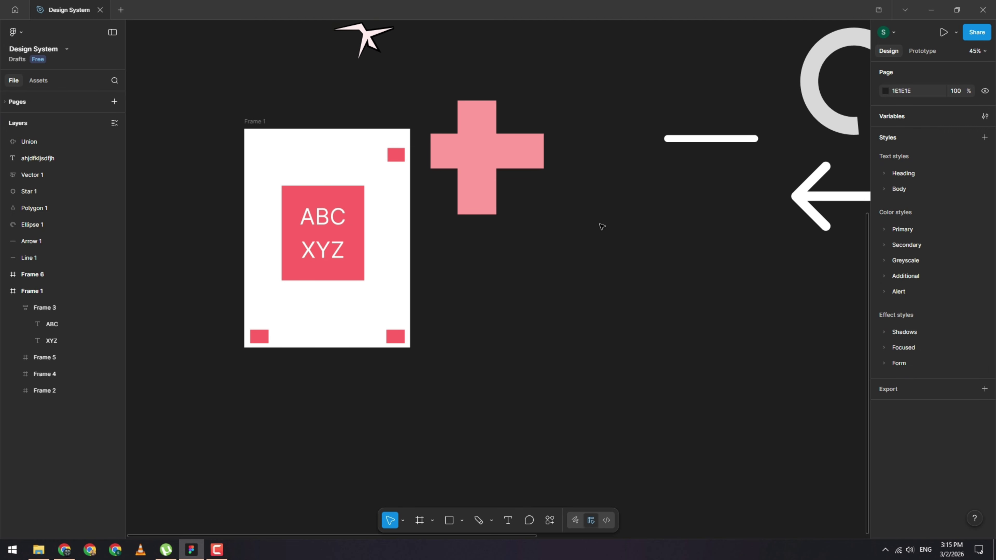
{"action": "scroll", "coordinate": [602, 227], "scroll_direction": "up", "scroll_amount": 5}
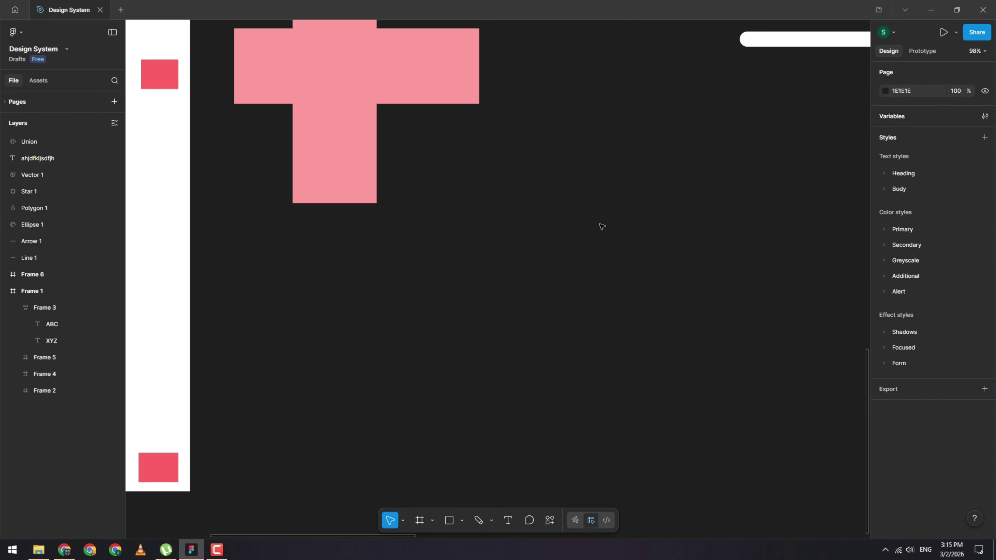
{"action": "scroll", "coordinate": [602, 226], "scroll_direction": "down", "scroll_amount": 4}
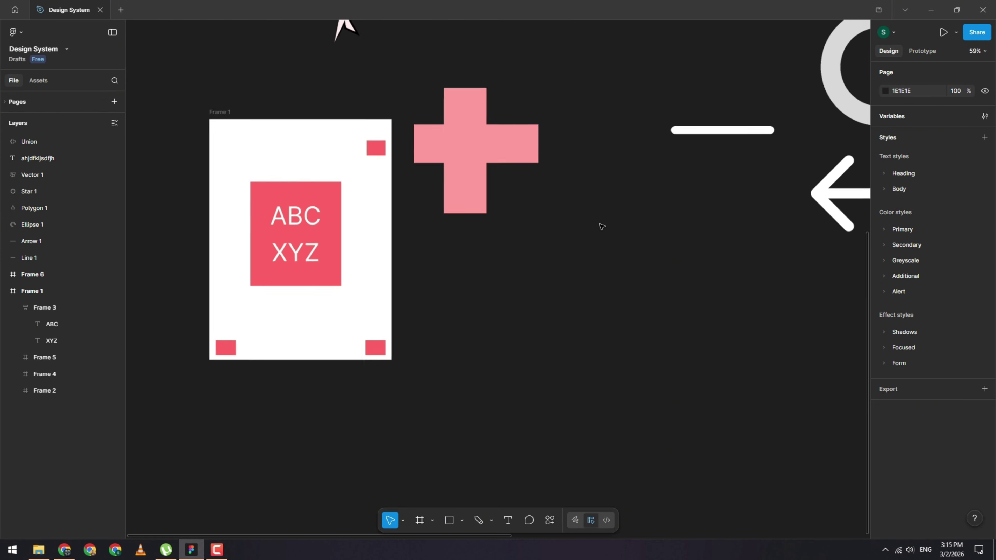
{"action": "scroll", "coordinate": [602, 227], "scroll_direction": "down", "scroll_amount": 3}
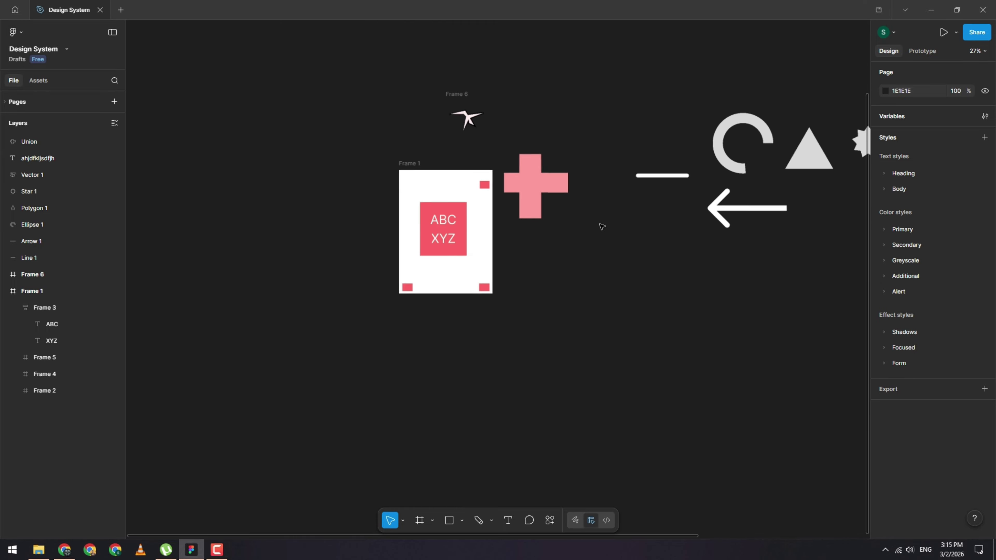
Step: Move the pink cross-shaped Union to X 658.55, Y 78 so its upper edge lines up with Frame 1's
{"action": "scroll", "coordinate": [602, 227], "scroll_direction": "up", "scroll_amount": 3}
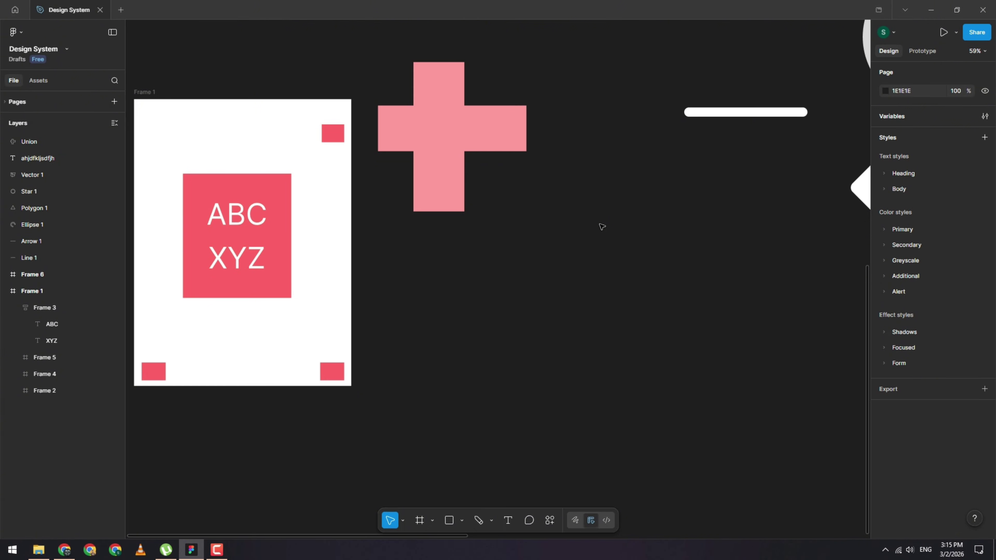
{"action": "scroll", "coordinate": [601, 227], "scroll_direction": "up", "scroll_amount": 1}
{"action": "scroll", "coordinate": [602, 227], "scroll_direction": "down", "scroll_amount": 3}
{"action": "scroll", "coordinate": [602, 227], "scroll_direction": "up", "scroll_amount": 2}
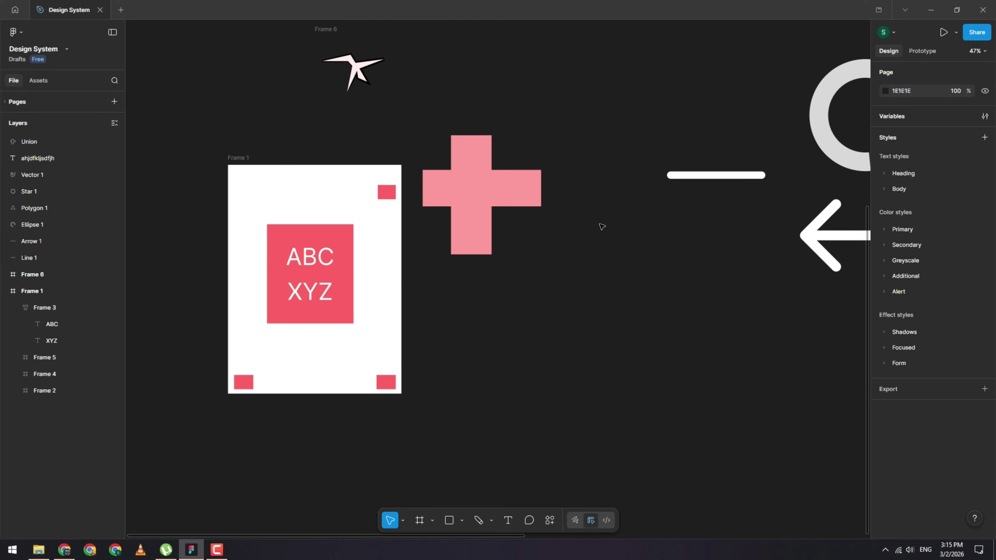
{"action": "scroll", "coordinate": [602, 226], "scroll_direction": "up", "scroll_amount": 2}
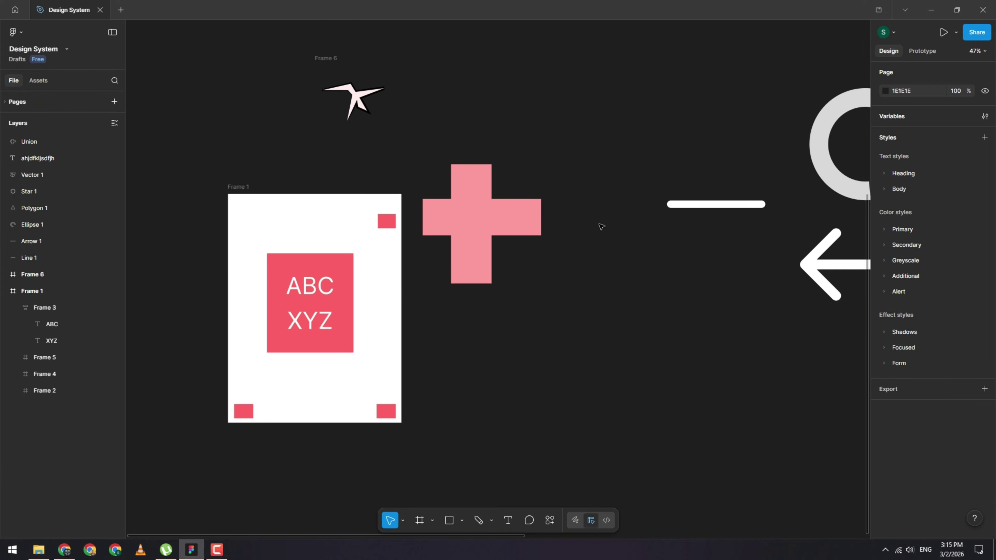
{"action": "scroll", "coordinate": [602, 227], "scroll_direction": "up", "scroll_amount": 1}
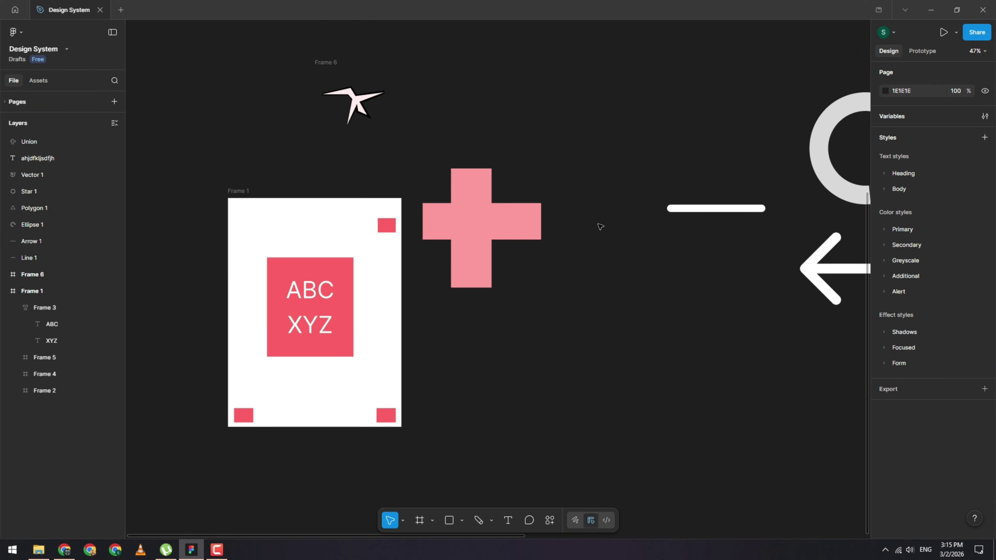
{"action": "left_click", "coordinate": [479, 231]}
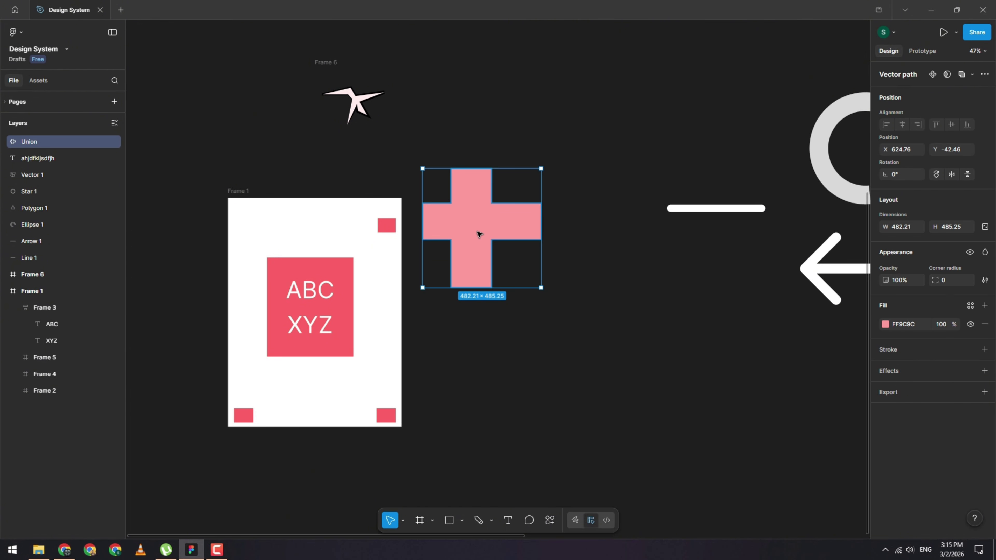
{"action": "left_click_drag", "start_coordinate": [482, 220], "coordinate": [490, 251]}
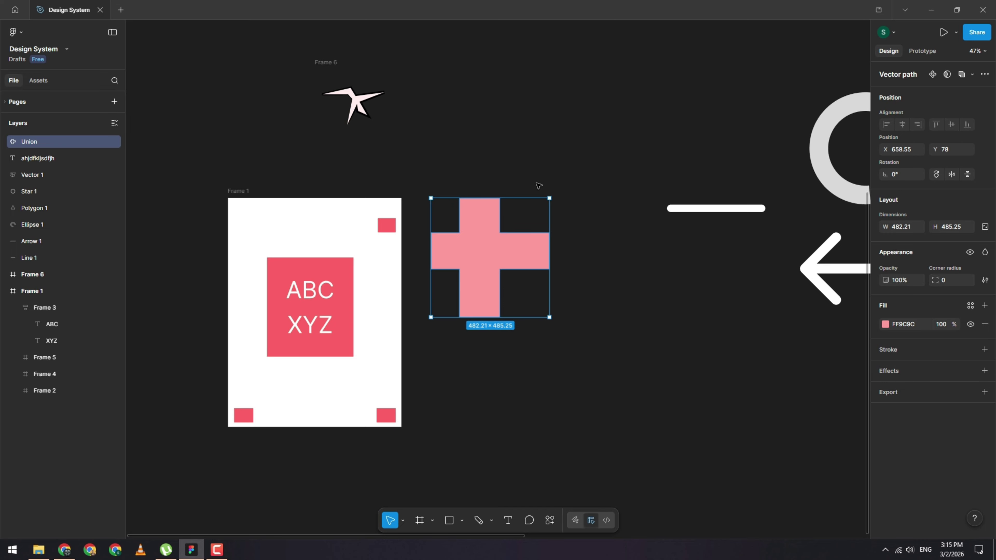
Step: Deselect the Union, fit all page content in the view, and zoom to the selected Frame 1
{"action": "scroll", "coordinate": [536, 187], "scroll_direction": "down", "scroll_amount": 5}
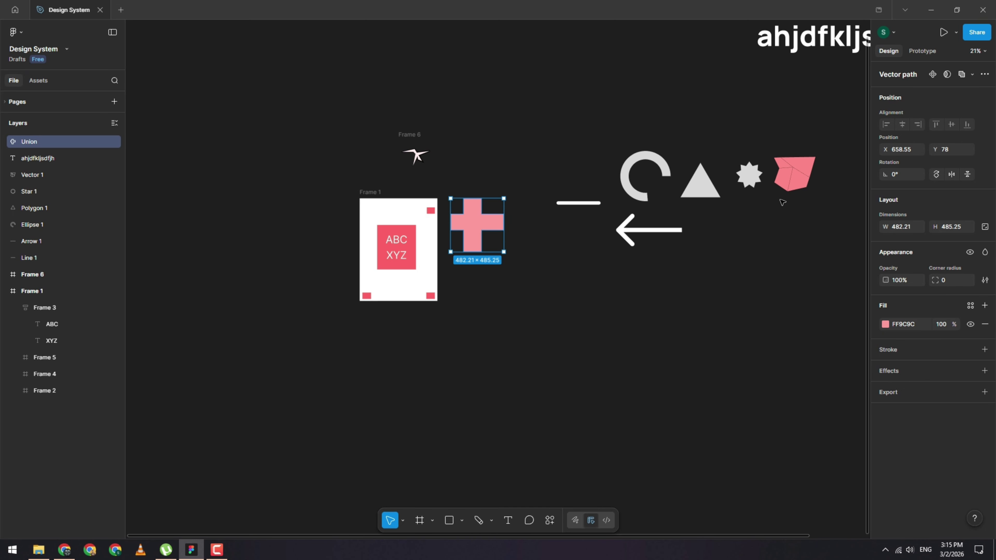
{"action": "scroll", "coordinate": [589, 151], "scroll_direction": "up", "scroll_amount": 3}
{"action": "left_click", "coordinate": [402, 227]}
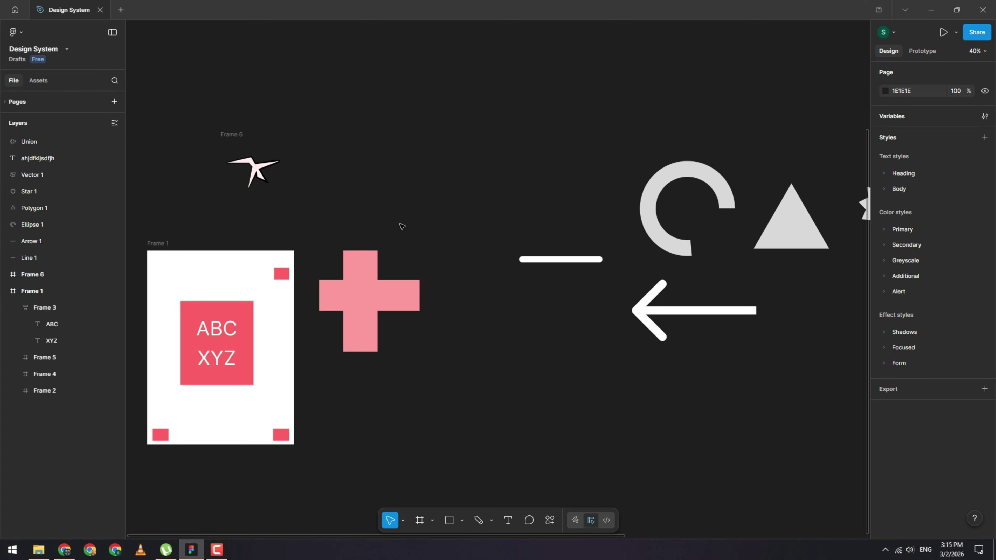
{"action": "key", "text": "shift+1"}
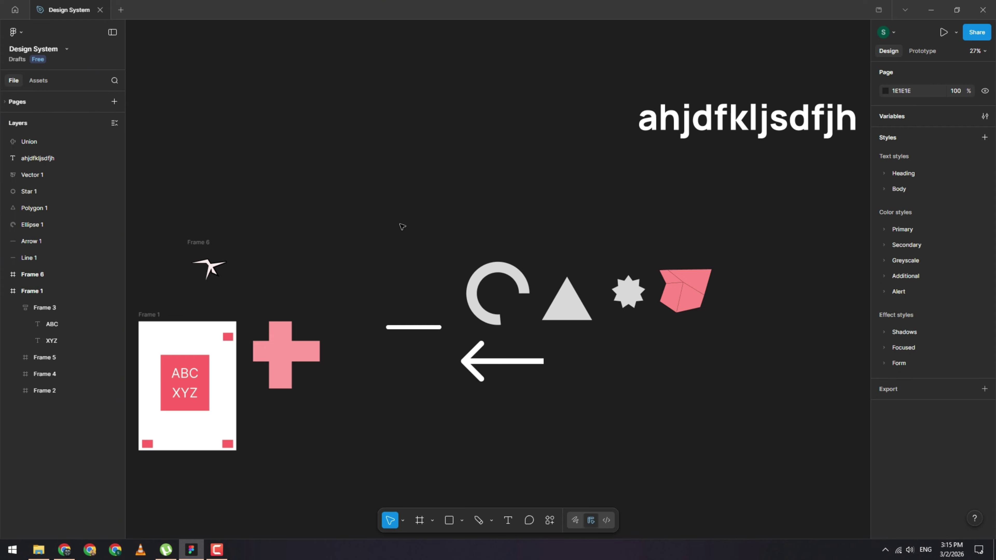
{"action": "left_click", "coordinate": [147, 323]}
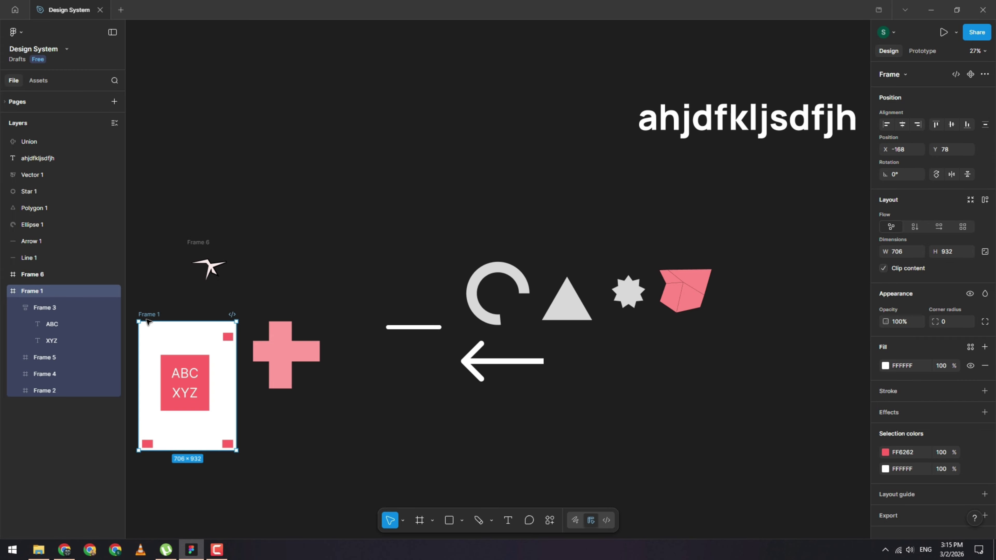
{"action": "key", "text": "shift+2"}
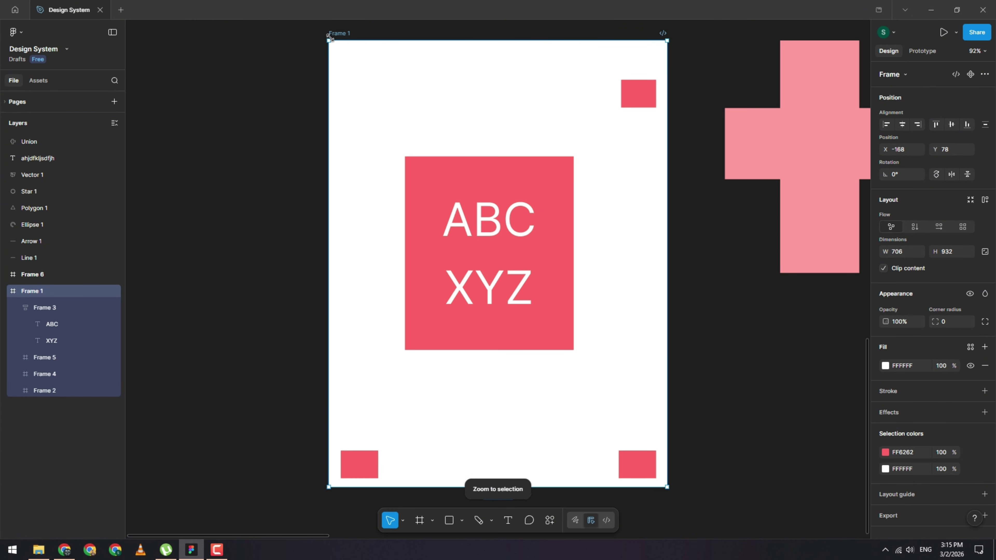
Step: Select Frame 1, the pink Union and the grey arc ellipse together, zoom to that selection, and clear it
{"action": "scroll", "coordinate": [593, 128], "scroll_direction": "down", "scroll_amount": 4}
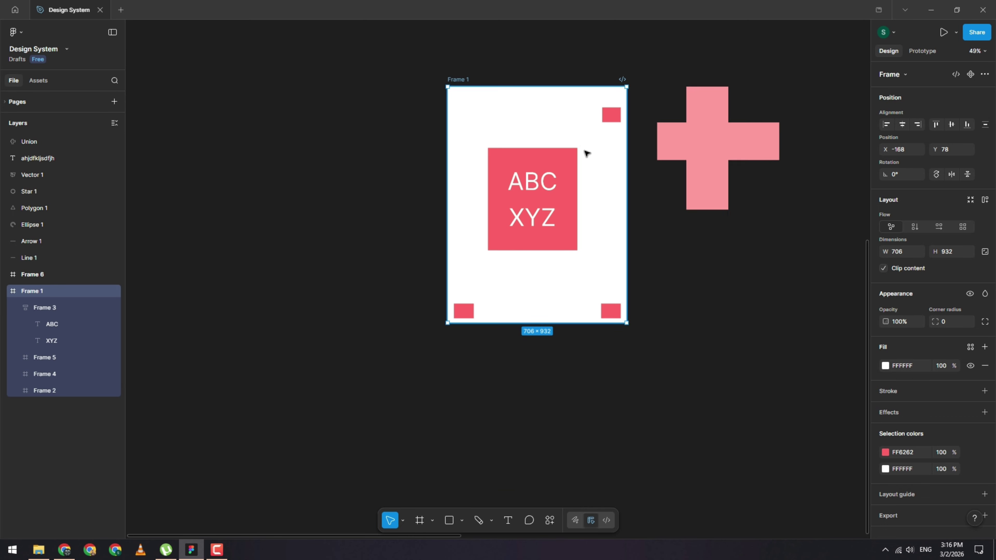
{"action": "left_click", "coordinate": [734, 141], "text": "shift"}
{"action": "scroll", "coordinate": [734, 140], "scroll_direction": "down", "scroll_amount": 4}
{"action": "left_click", "coordinate": [793, 61], "text": "shift"}
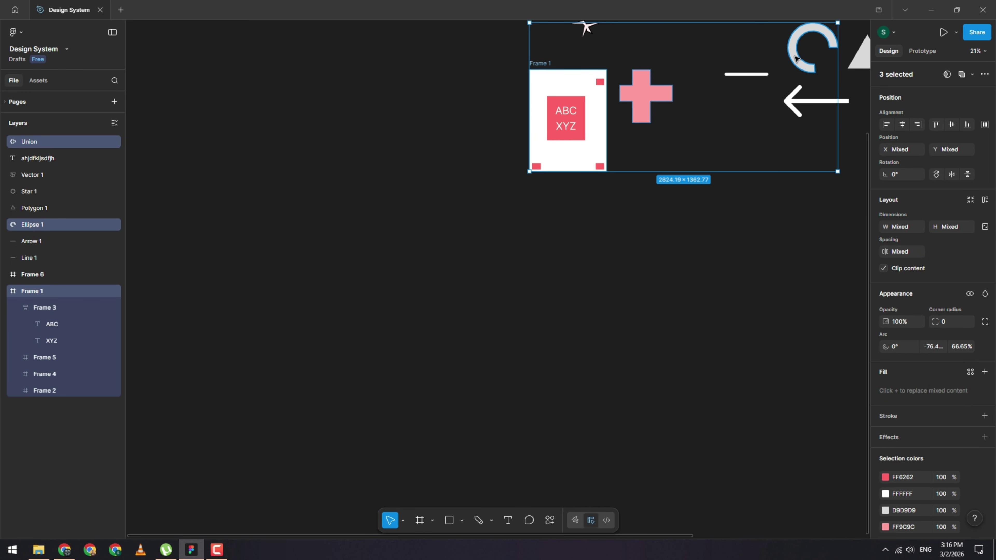
{"action": "key", "text": "shift+2"}
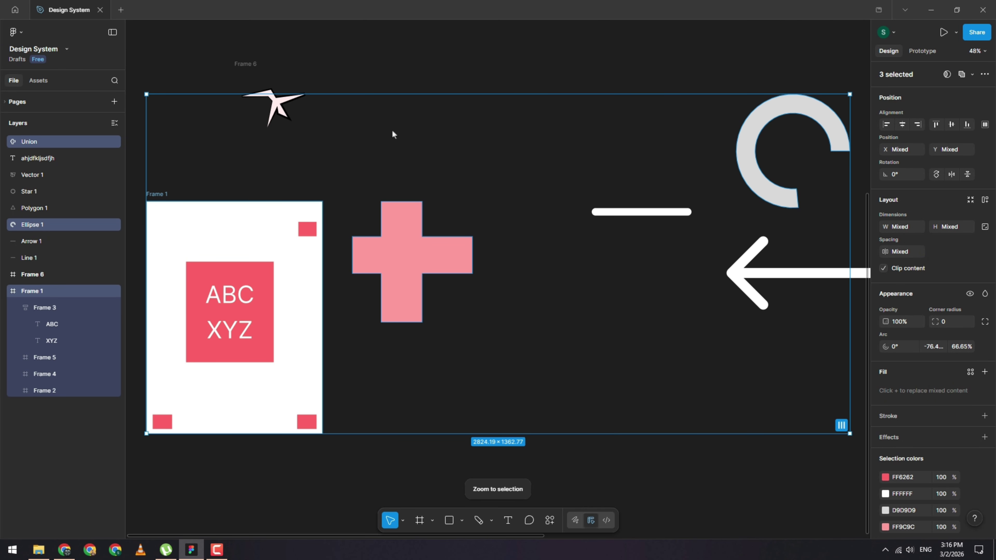
{"action": "left_click", "coordinate": [416, 53]}
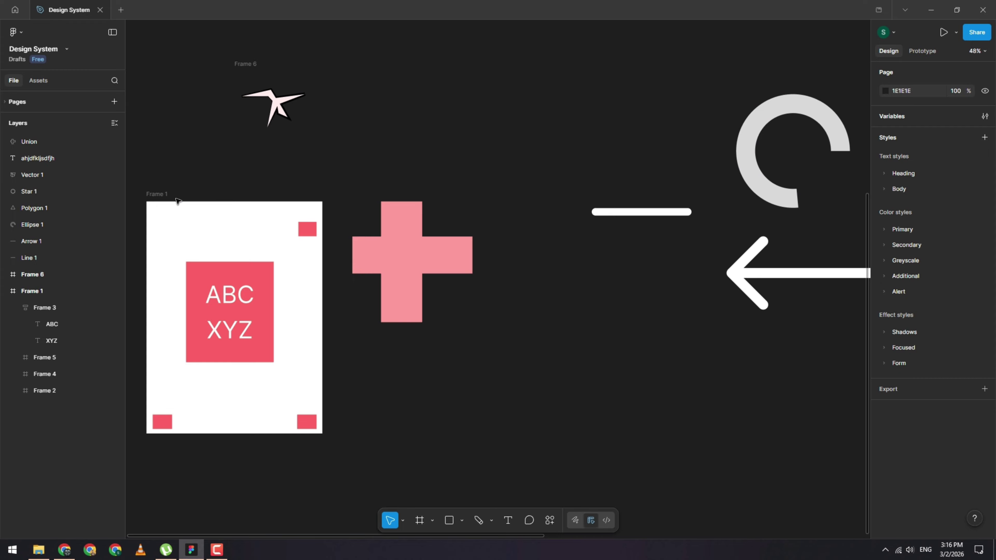
Step: Select Frame 1 and compare the context commands offered on the empty canvas with those offered on the frame
{"action": "left_click", "coordinate": [157, 195]}
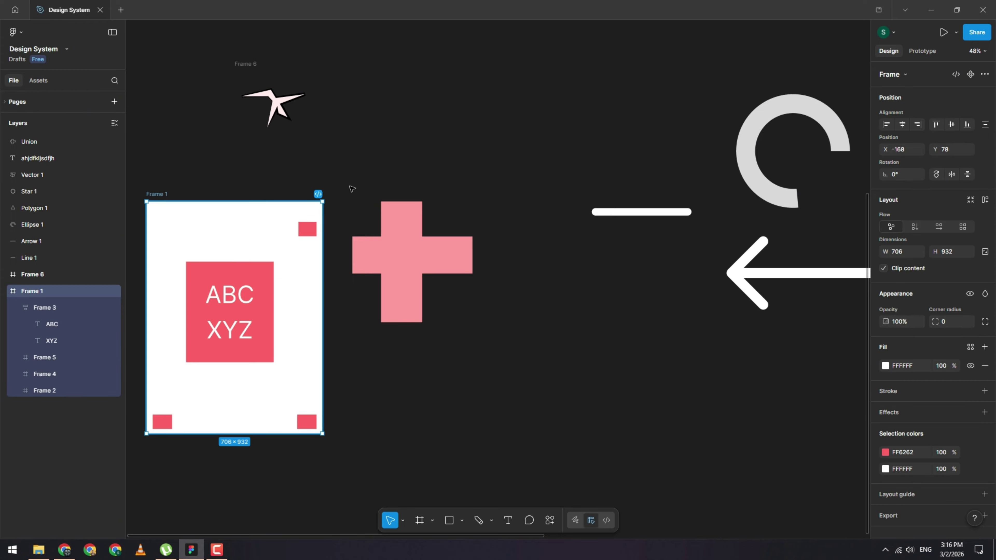
{"action": "right_click", "coordinate": [408, 166]}
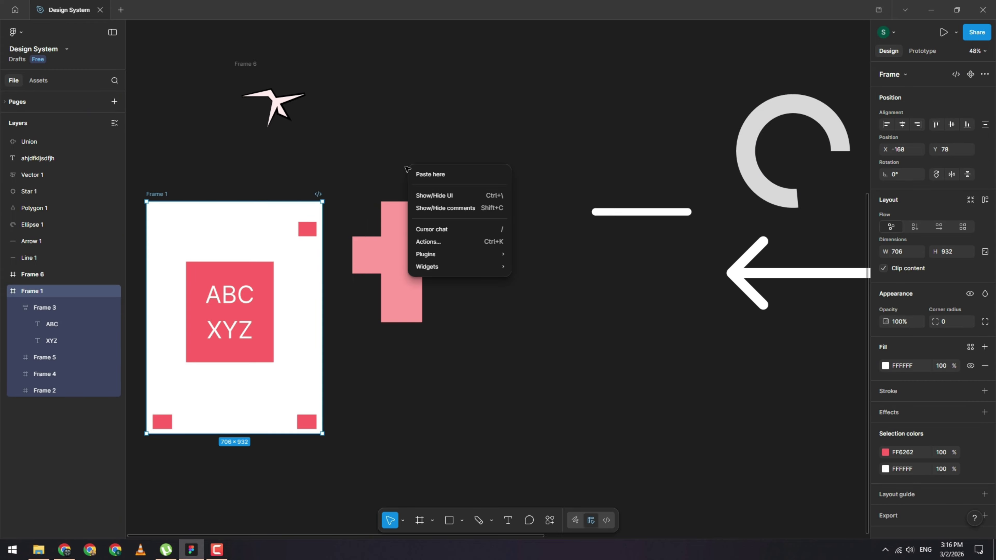
{"action": "left_click", "coordinate": [243, 212]}
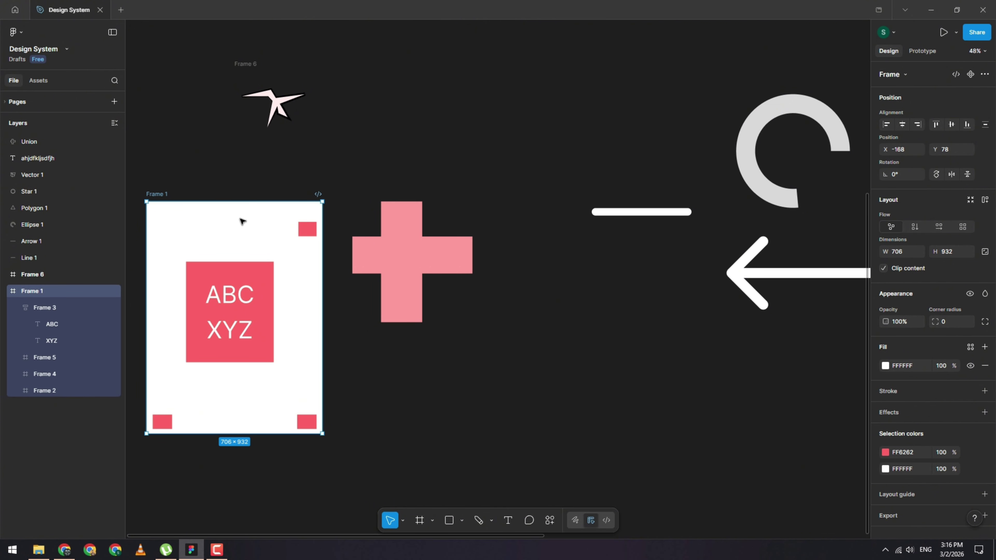
{"action": "right_click", "coordinate": [235, 236]}
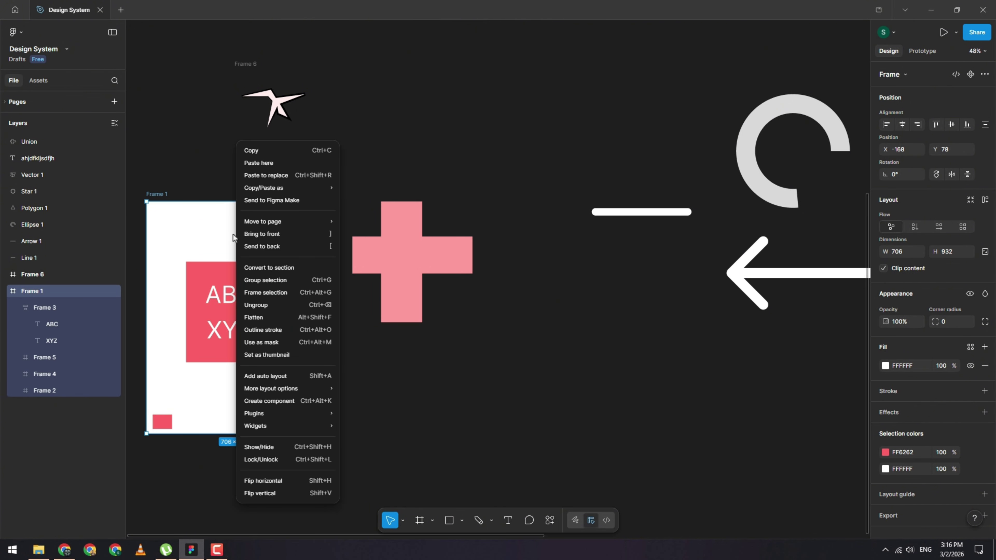
{"action": "left_click", "coordinate": [474, 186]}
{"action": "right_click", "coordinate": [474, 187]}
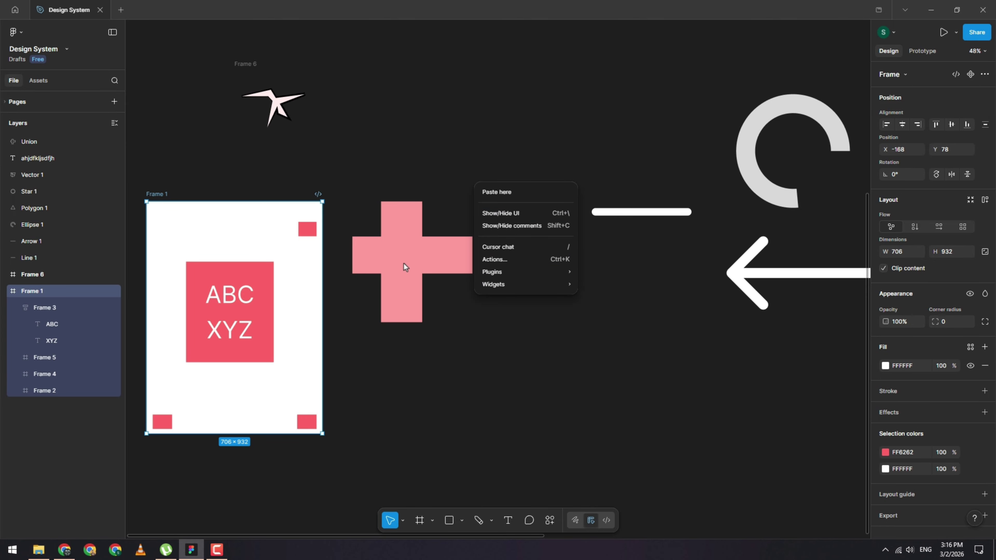
{"action": "left_click", "coordinate": [467, 206]}
{"action": "right_click", "coordinate": [277, 227]}
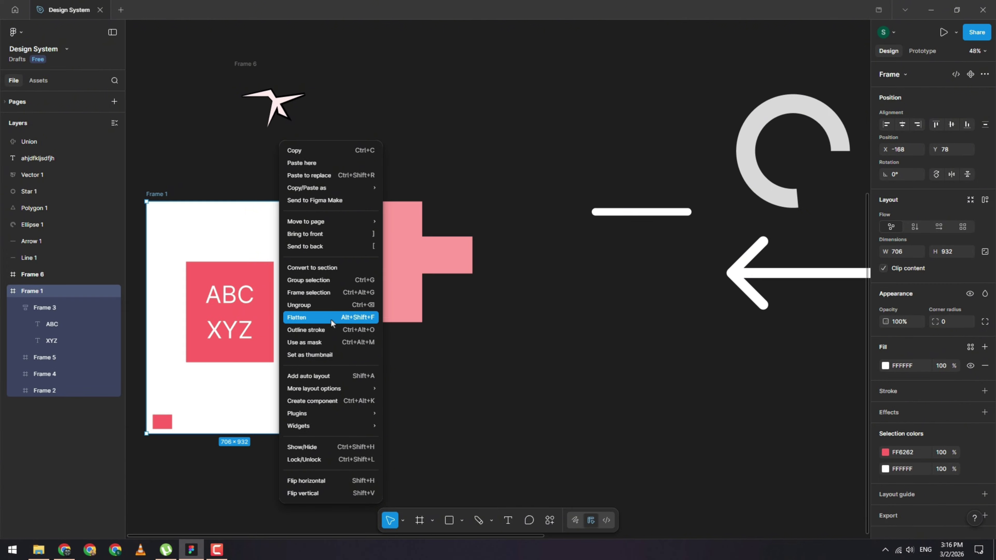
{"action": "key", "text": "Escape"}
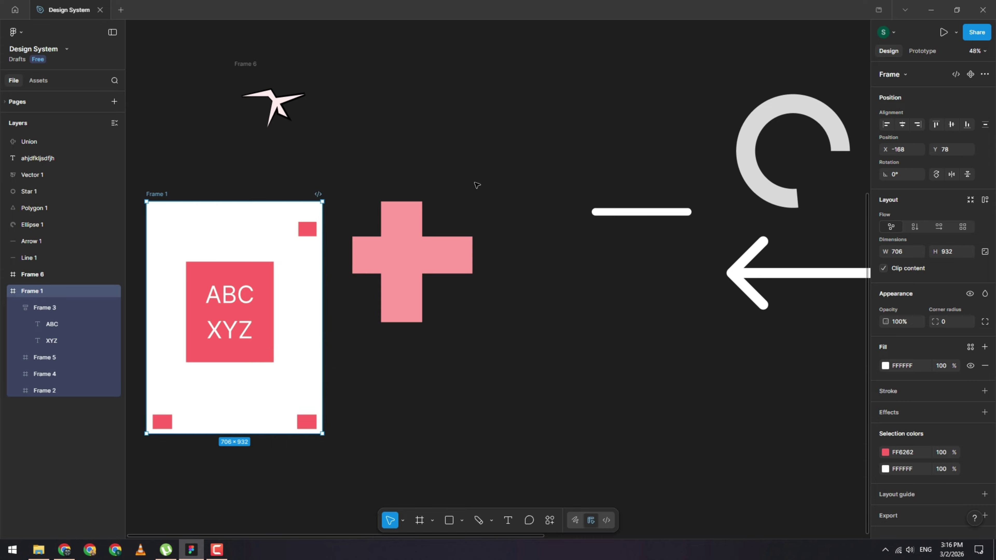
Step: Pan the canvas vertically and horizontally to view Frame 1, the Union and the row of other shapes
{"action": "scroll", "coordinate": [447, 196], "scroll_direction": "up", "scroll_amount": 6}
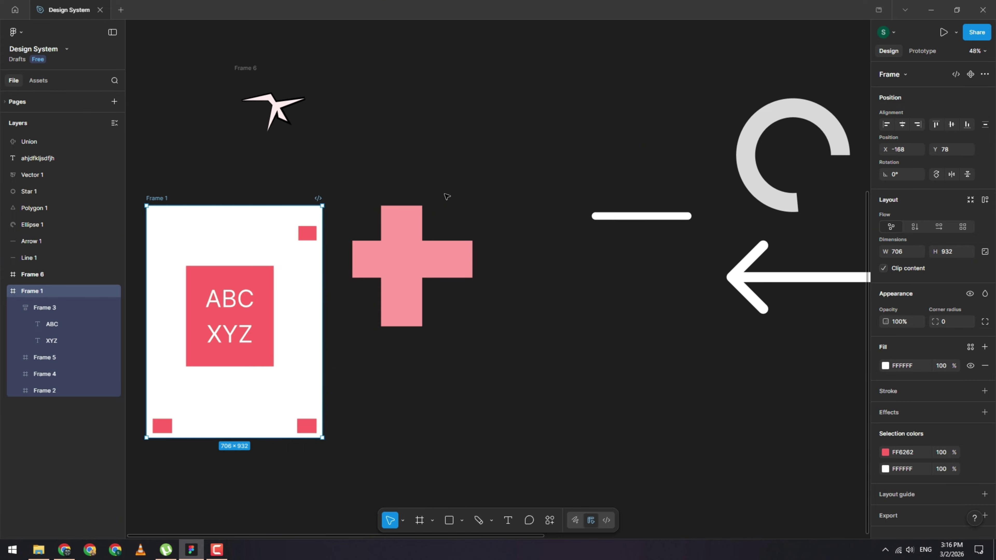
{"action": "scroll", "coordinate": [447, 199], "scroll_direction": "down", "scroll_amount": 10}
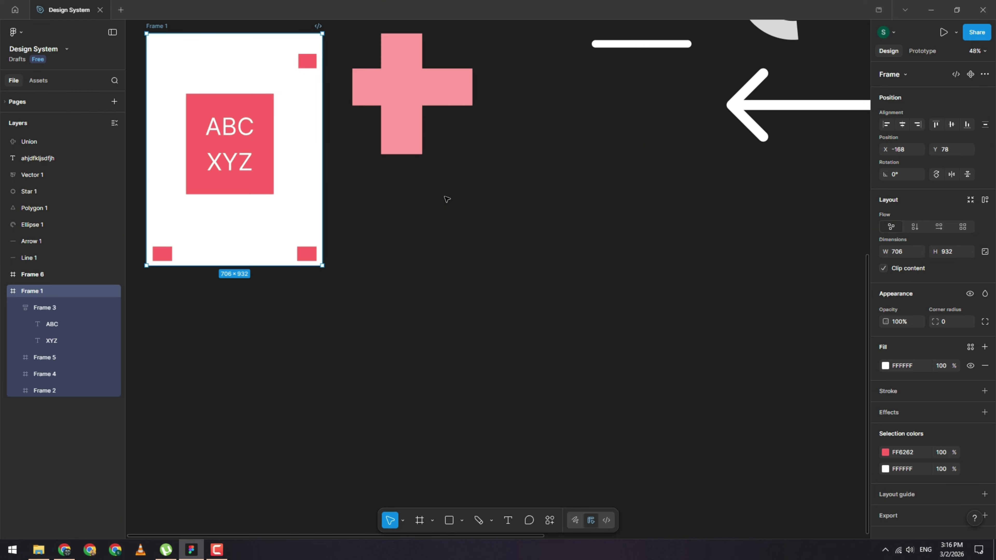
{"action": "scroll", "coordinate": [447, 199], "scroll_direction": "up", "scroll_amount": 12}
{"action": "scroll", "coordinate": [447, 200], "scroll_direction": "down", "scroll_amount": 11}
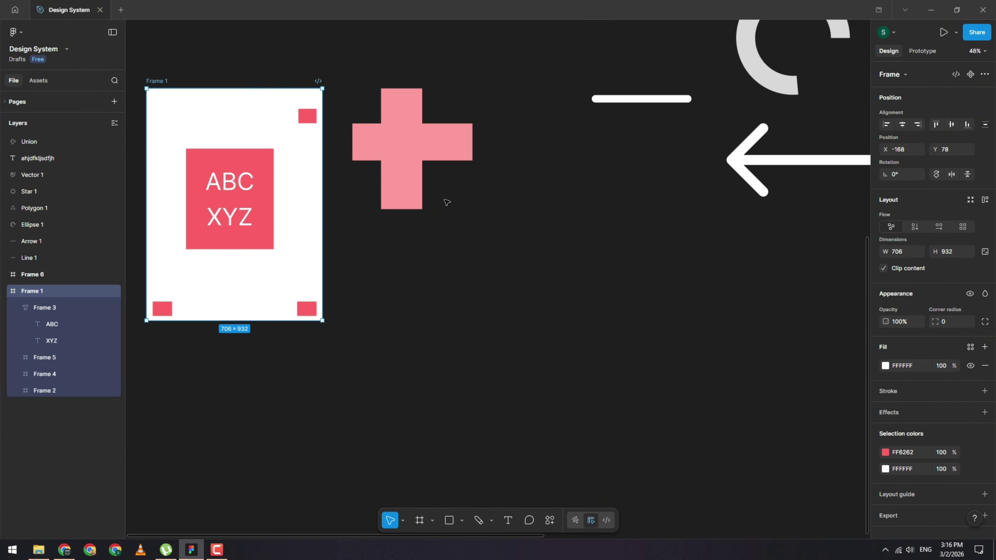
{"action": "scroll", "coordinate": [447, 202], "scroll_direction": "up", "scroll_amount": 3}
{"action": "scroll", "coordinate": [447, 202], "scroll_direction": "right", "scroll_amount": 9}
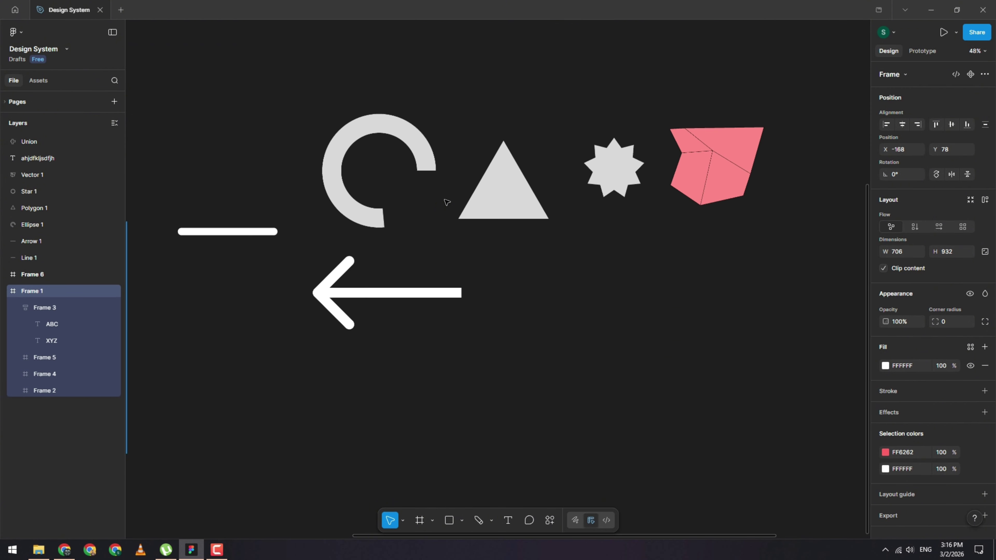
{"action": "scroll", "coordinate": [449, 206], "scroll_direction": "right", "scroll_amount": 7}
{"action": "scroll", "coordinate": [453, 213], "scroll_direction": "left", "scroll_amount": 7}
{"action": "scroll", "coordinate": [453, 216], "scroll_direction": "left", "scroll_amount": 12}
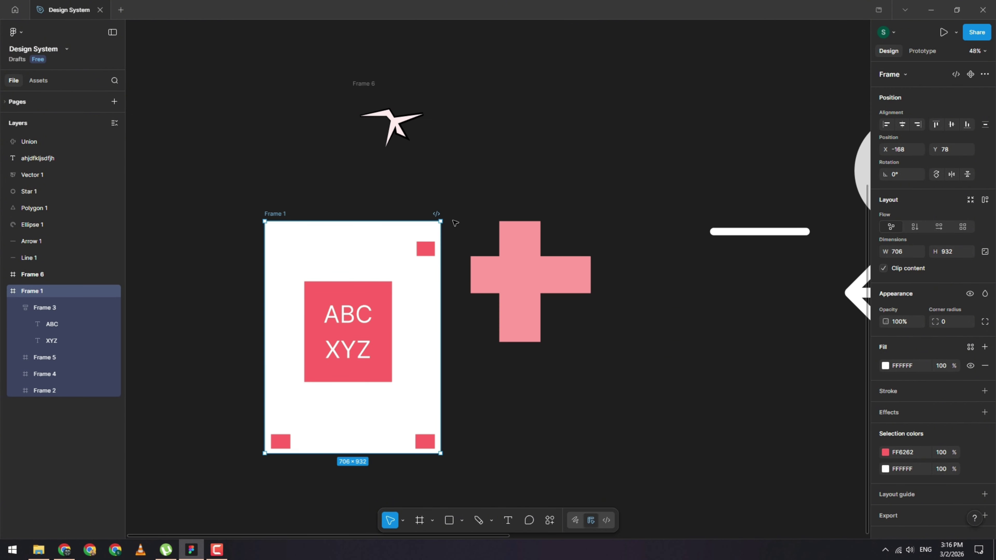
{"action": "scroll", "coordinate": [455, 224], "scroll_direction": "right", "scroll_amount": 14}
{"action": "scroll", "coordinate": [456, 229], "scroll_direction": "left", "scroll_amount": 15}
{"action": "scroll", "coordinate": [455, 231], "scroll_direction": "right", "scroll_amount": 1}
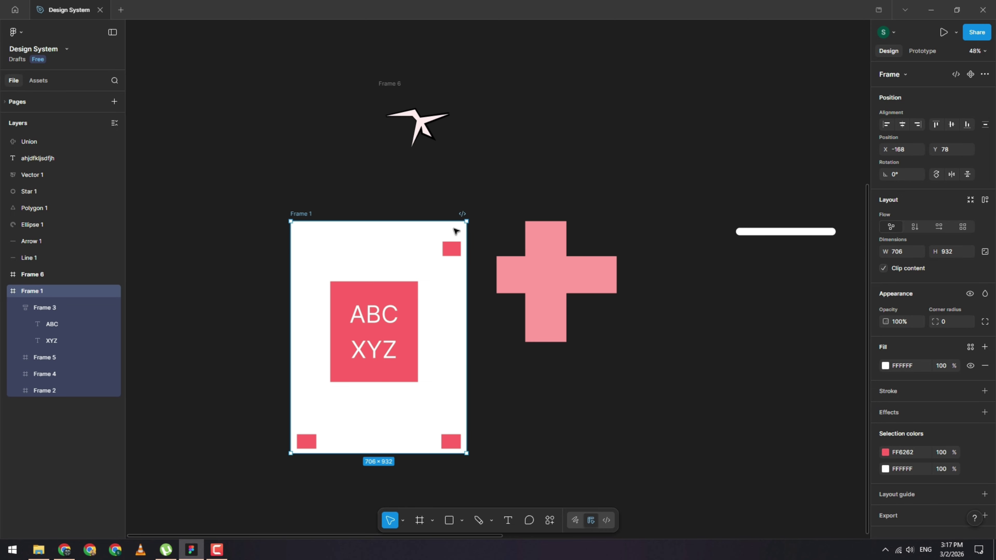
Step: Zoom out to an overview of the frames and shapes at 22%, and deselect Frame 1
{"action": "scroll", "coordinate": [454, 231], "scroll_direction": "down", "scroll_amount": 4}
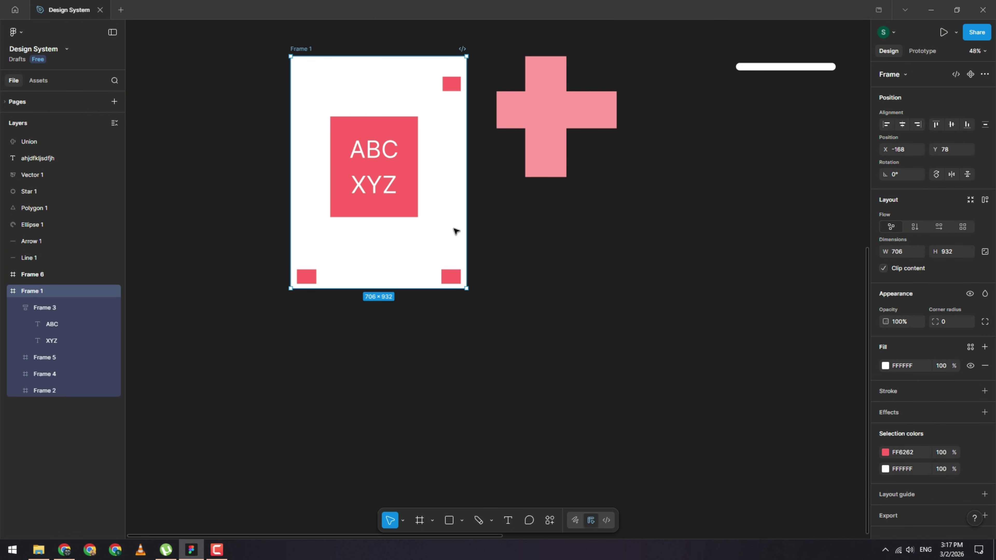
{"action": "scroll", "coordinate": [455, 230], "scroll_direction": "up", "scroll_amount": 5}
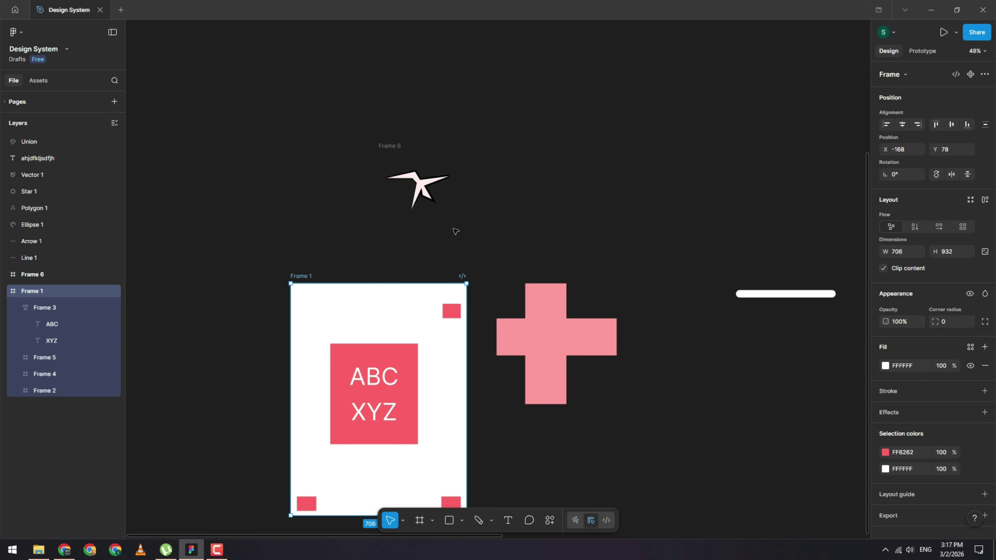
{"action": "scroll", "coordinate": [455, 231], "scroll_direction": "down", "scroll_amount": 4}
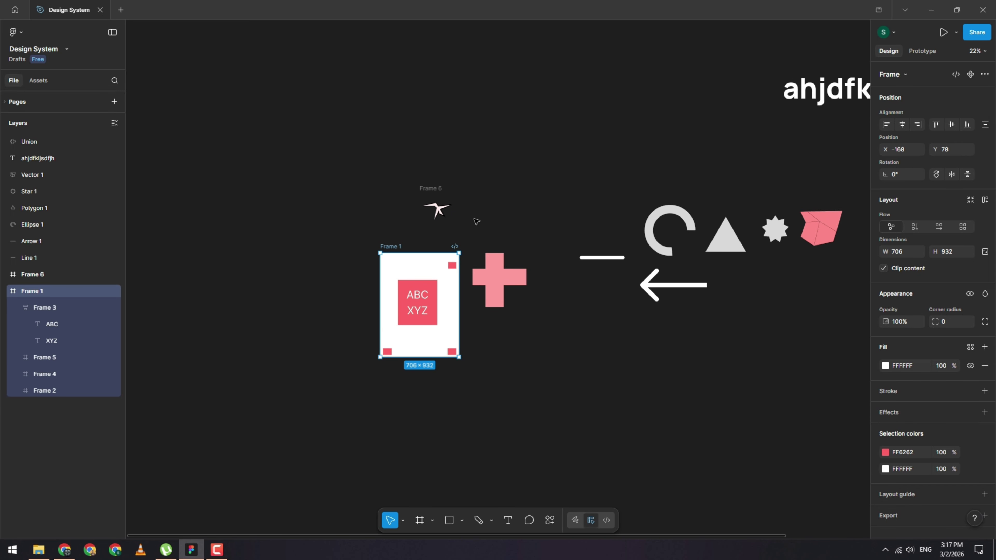
{"action": "left_click", "coordinate": [490, 214]}
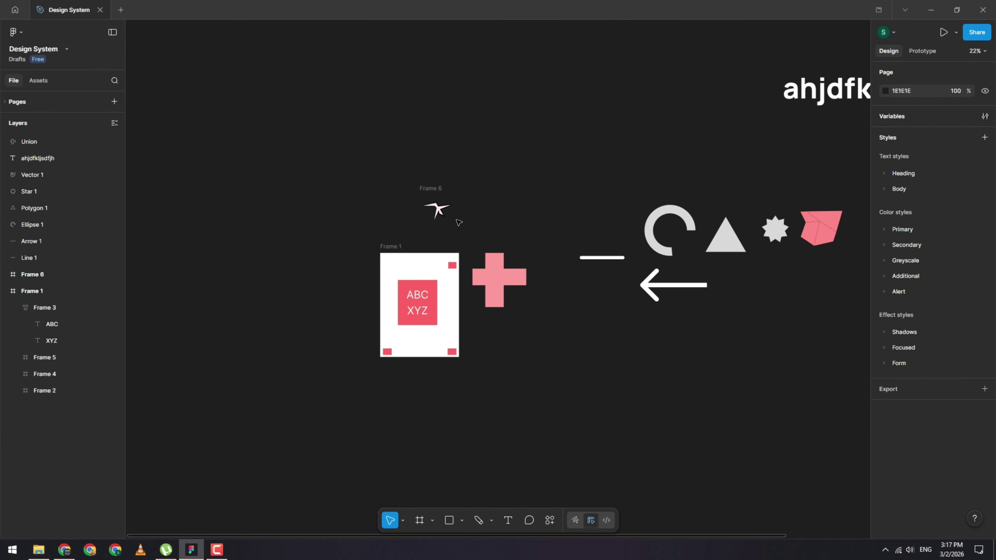
{"action": "scroll", "coordinate": [458, 223], "scroll_direction": "right", "scroll_amount": 5}
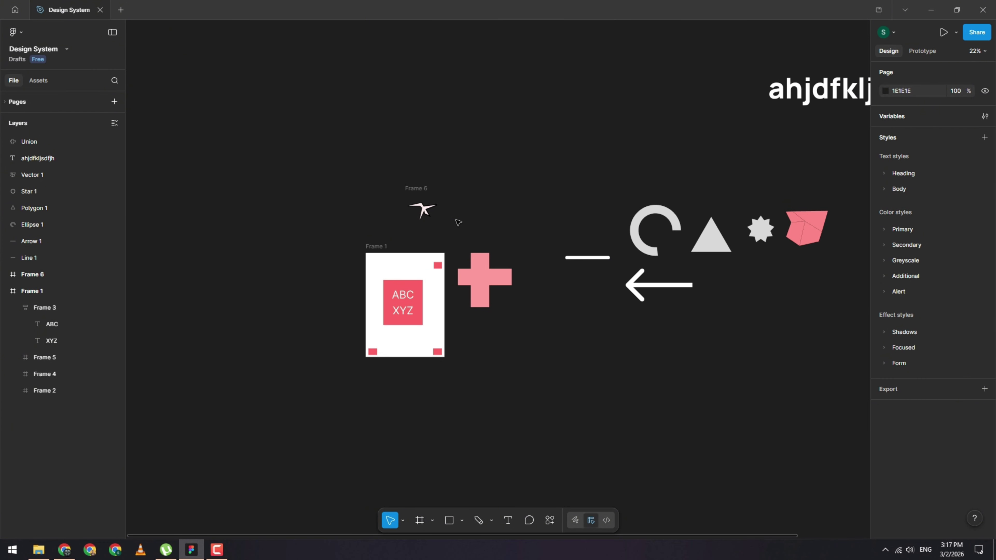